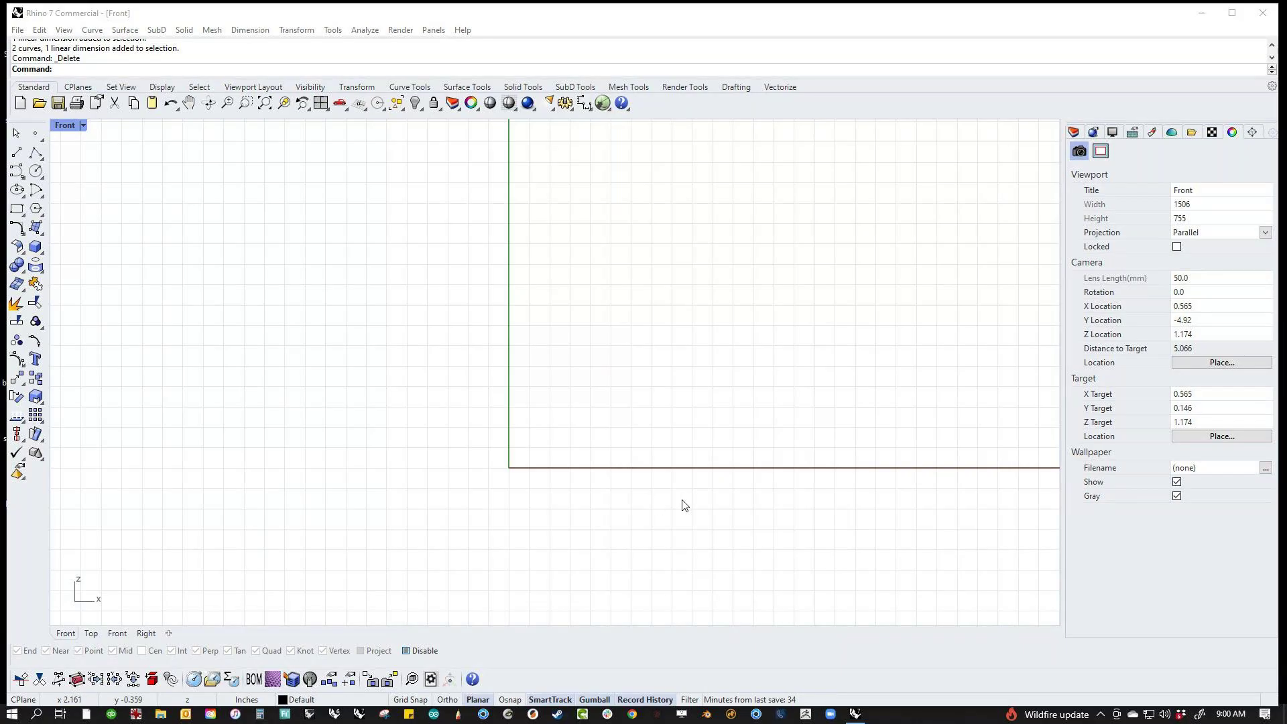
# Step: Place the gt.jpg car drawing as a picture in the Front view, spanning from below-left of the origin to the right
pyautogui.moveTo(681, 504); pyautogui.dragTo(675, 530, button='right')
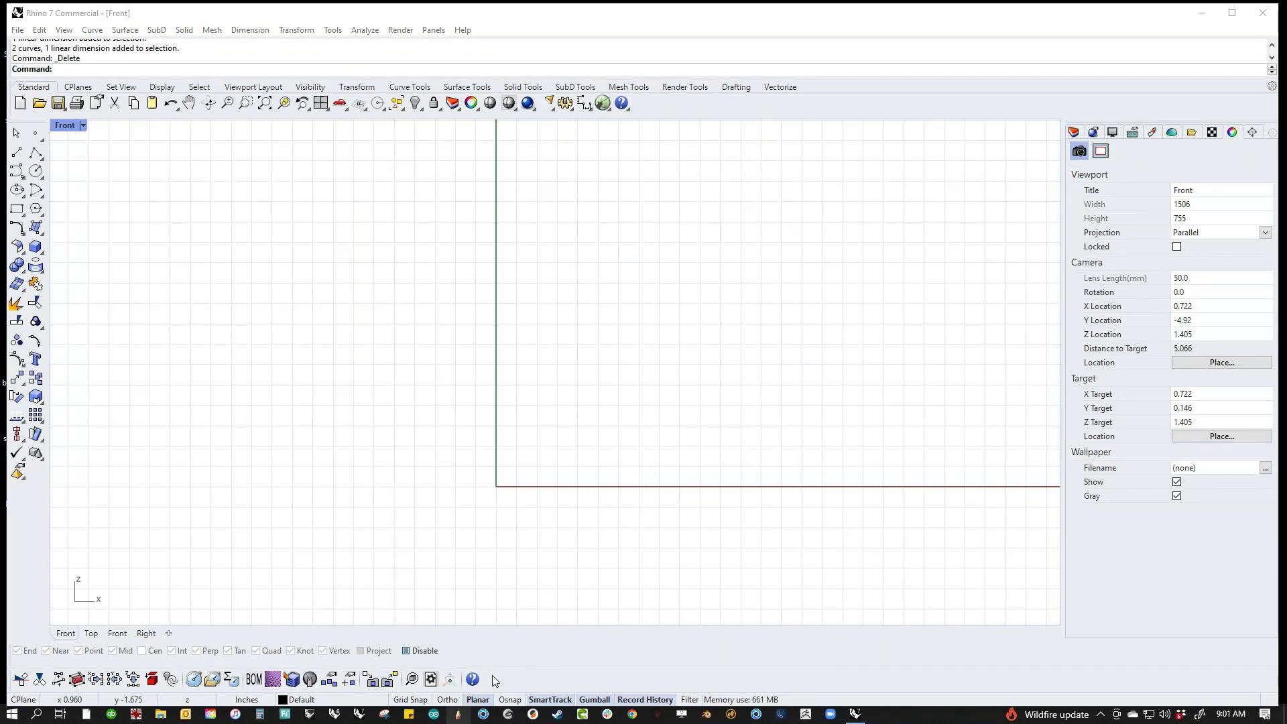
pyautogui.moveTo(618, 496); pyautogui.dragTo(556, 504, button='right')
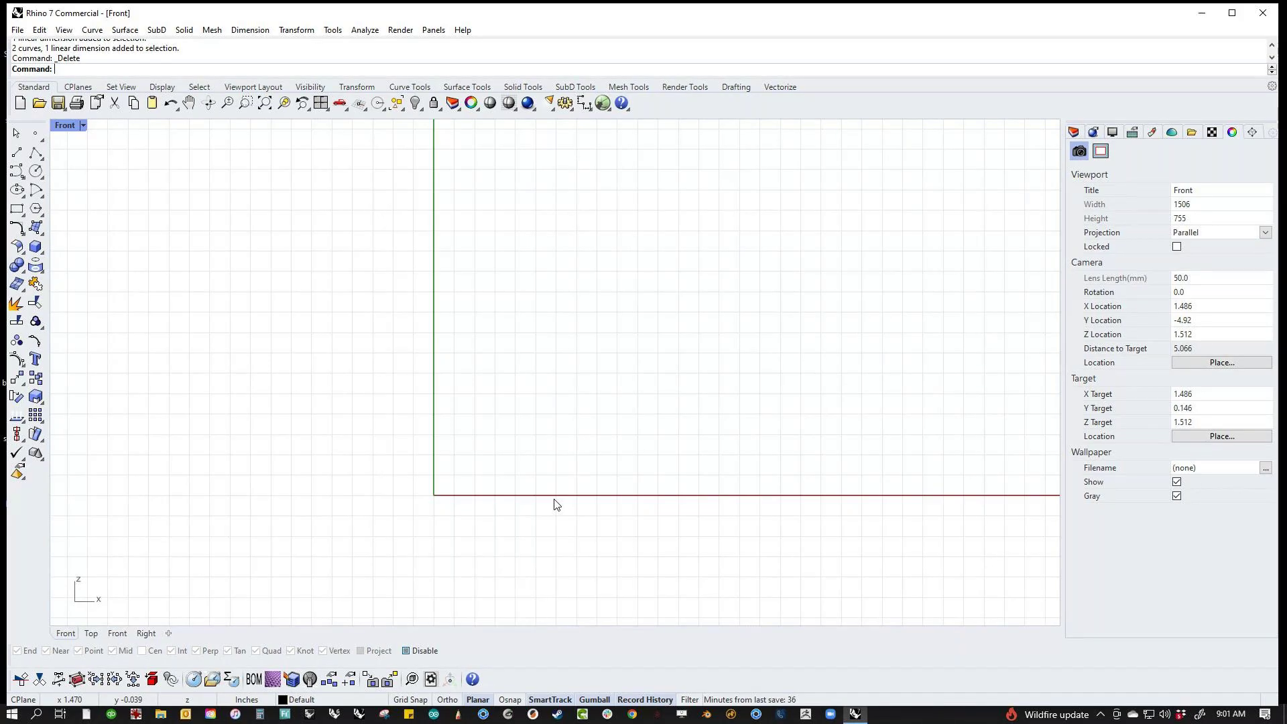
pyautogui.write('Picture')
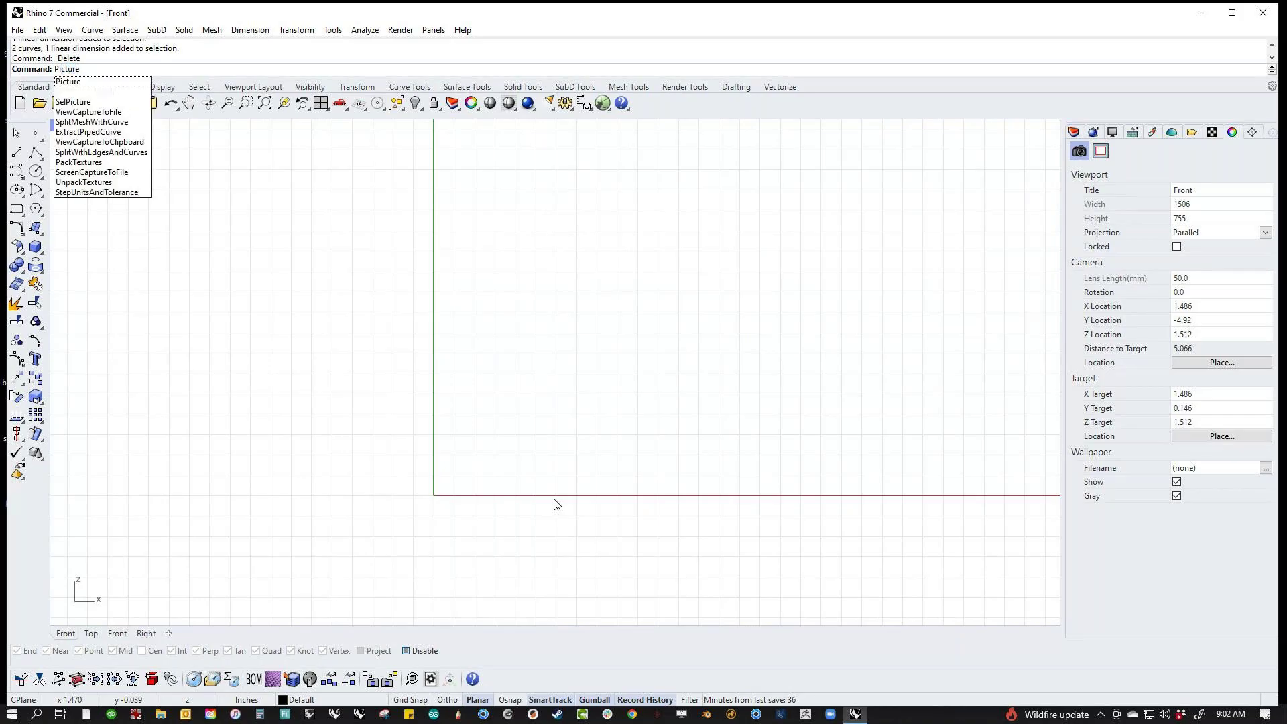
pyautogui.press('Return')
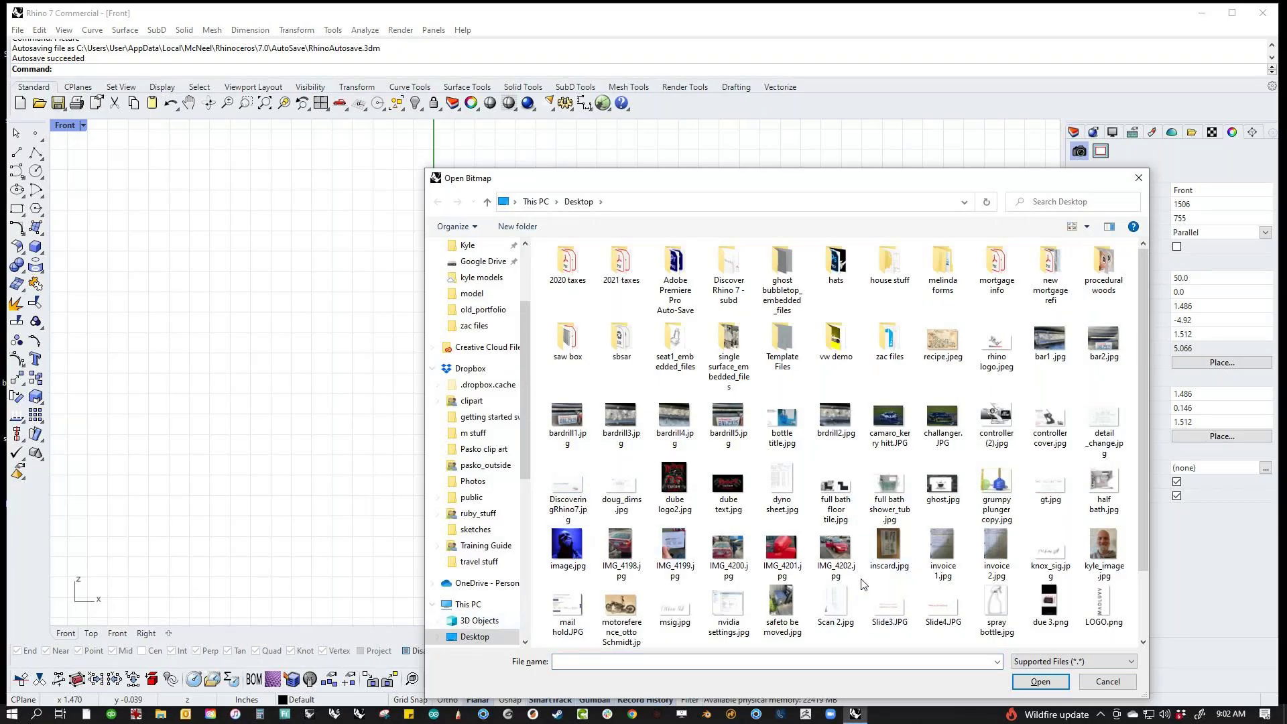
pyautogui.click(1049, 484)
pyautogui.doubleClick(1050, 488)
pyautogui.click(395, 508)
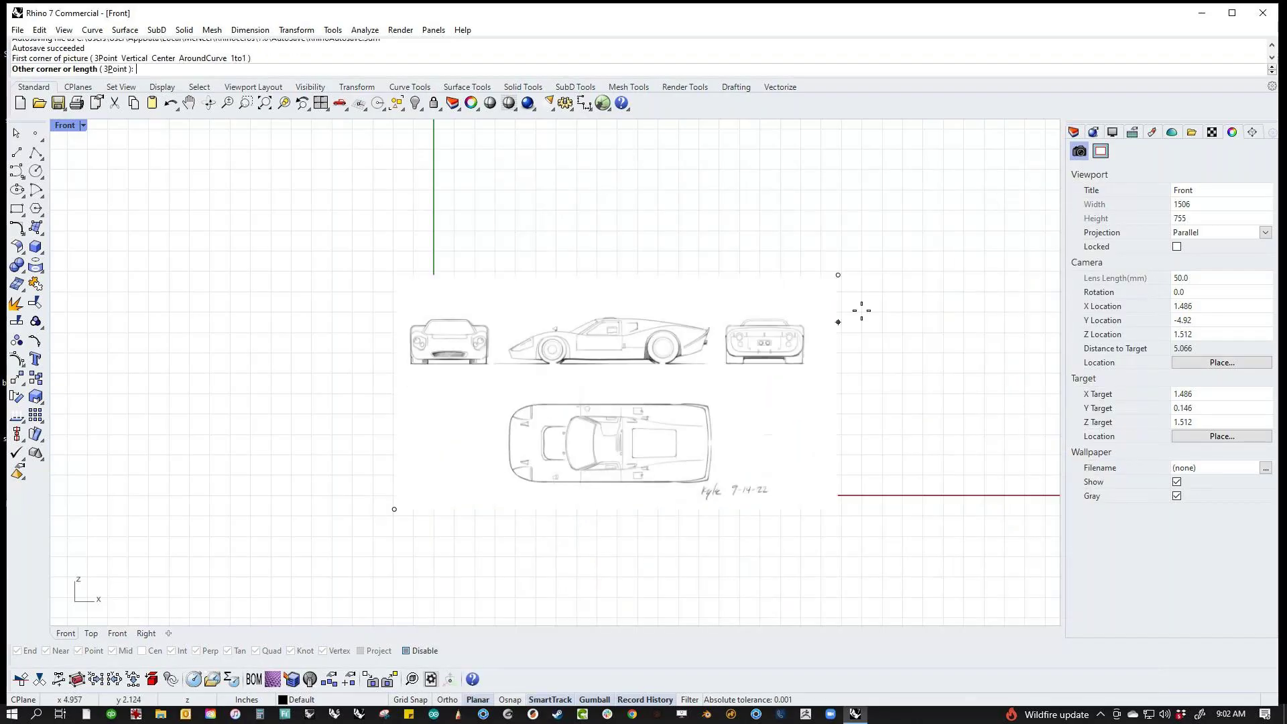
pyautogui.click(963, 274)
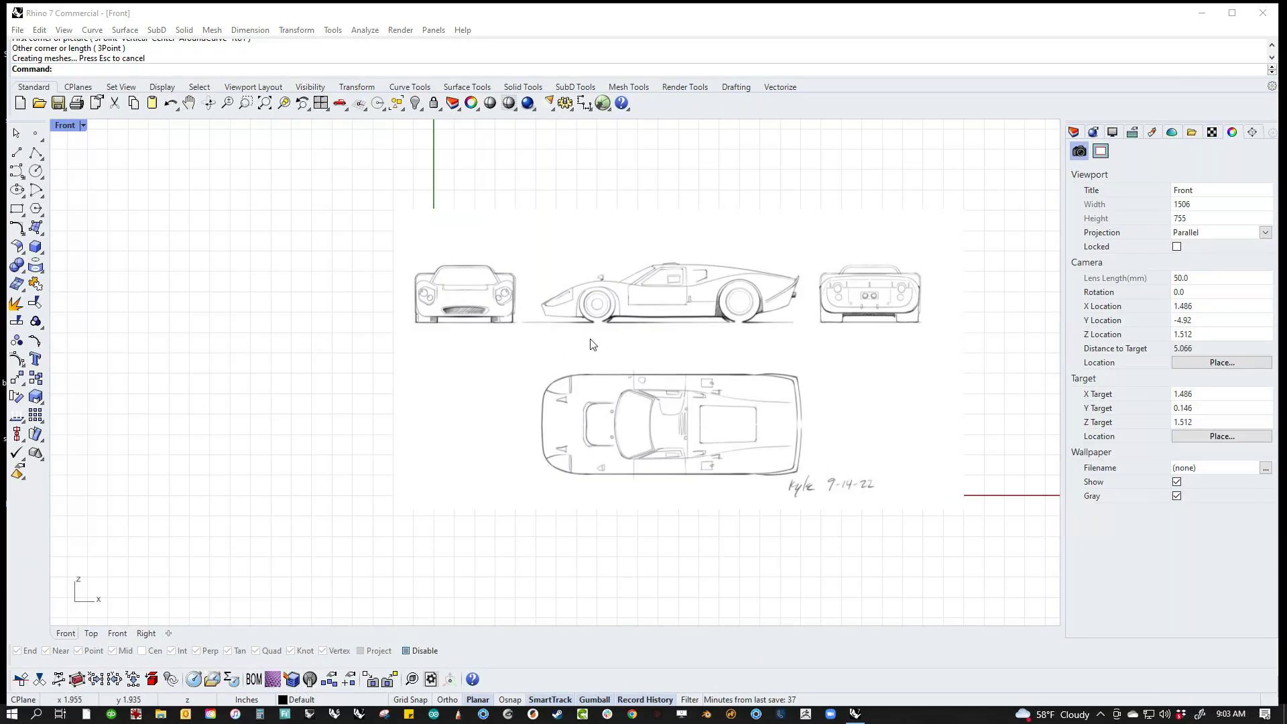
# Step: Move the car picture down so it sits below the X axis
pyautogui.scroll(-5, 592, 345)
pyautogui.moveTo(616, 340); pyautogui.dragTo(573, 576)
pyautogui.press('Return')
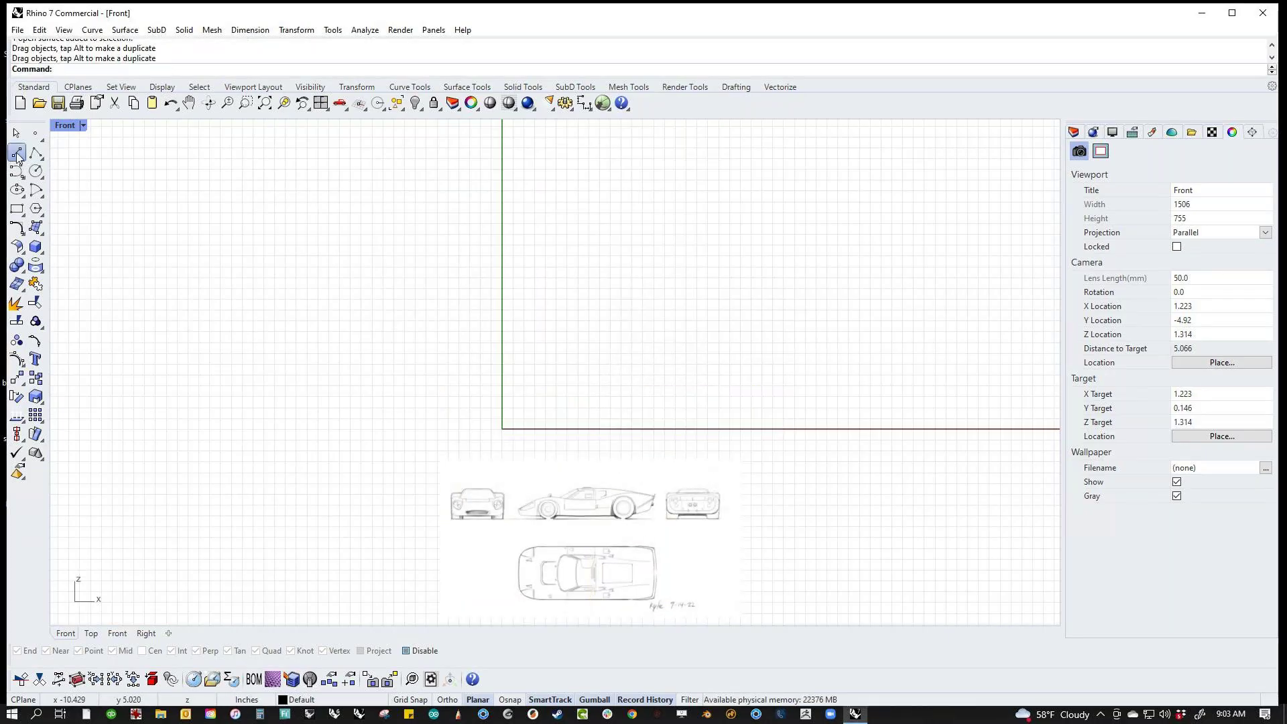
# Step: Draw a straight 2.97 in horizontal line from the origin (0) along the X axis with Ortho on
pyautogui.write('0')
pyautogui.press('Return')
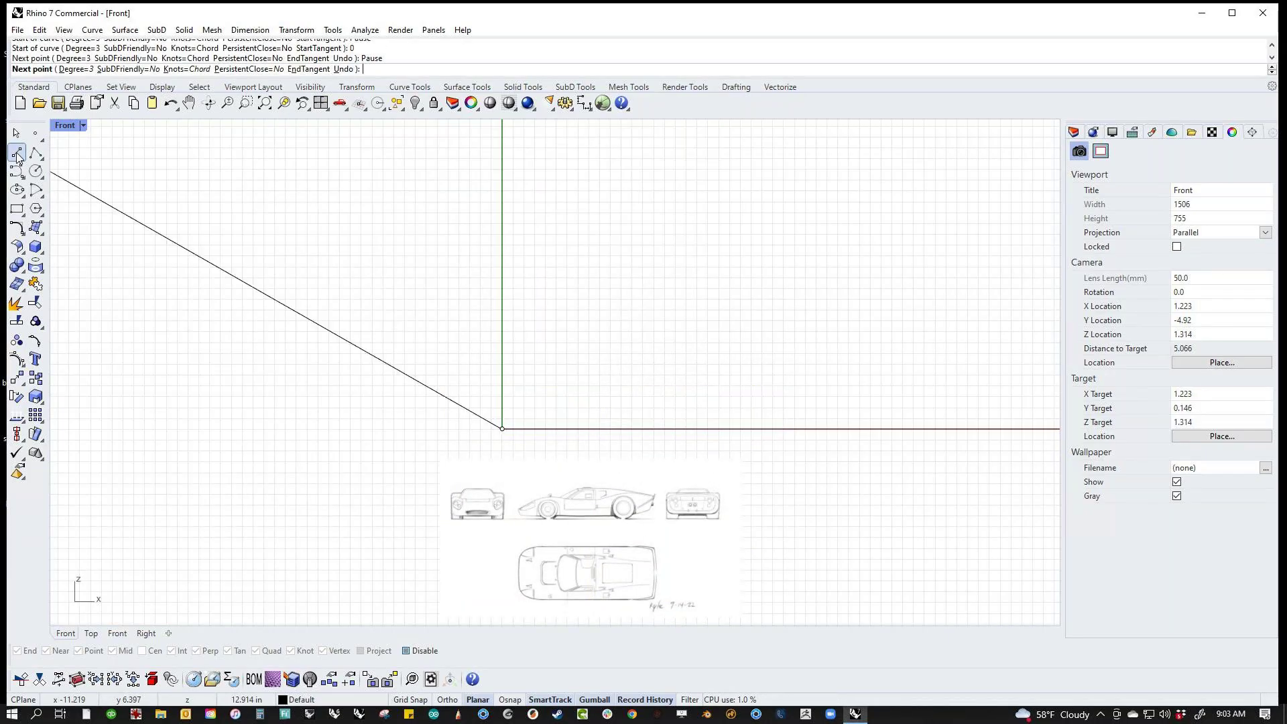
pyautogui.write('2.9')
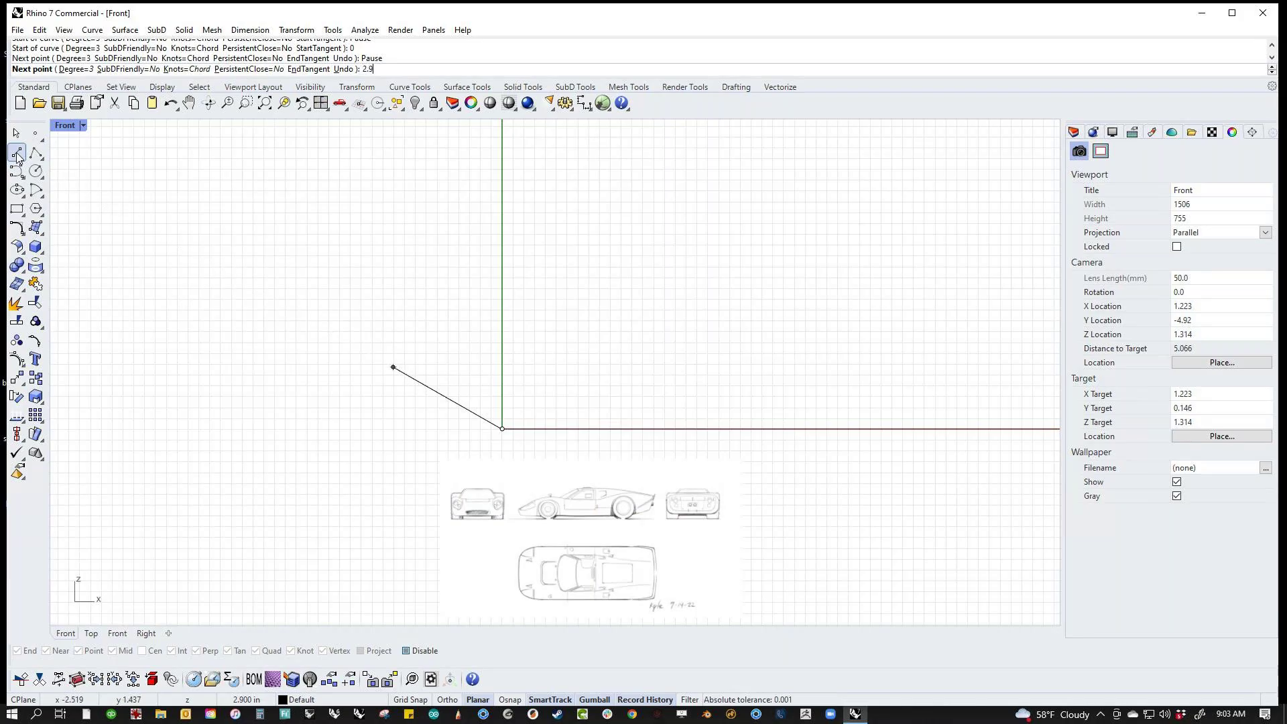
pyautogui.write('7')
pyautogui.press('F8')
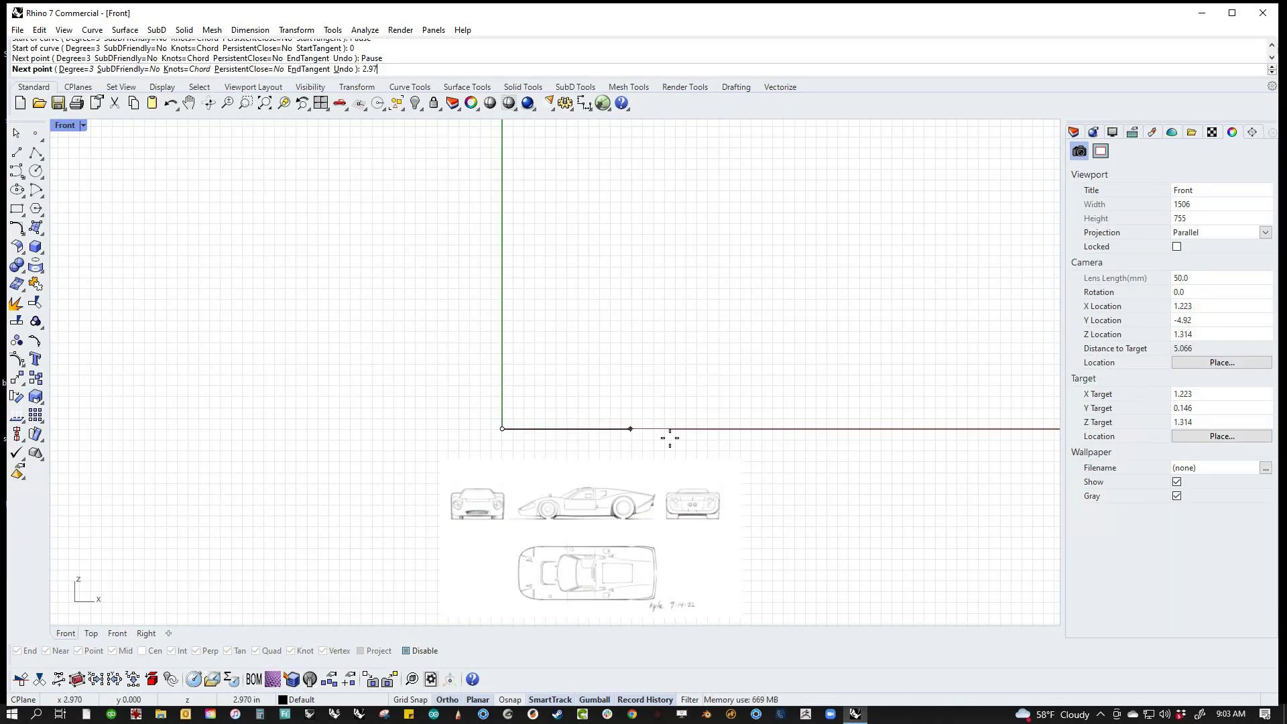
pyautogui.press('Return')
pyautogui.press('Return')
# Step: Move the line about 1.4 in above the X axis and draw a vertical line from its right end down to the axis
pyautogui.moveTo(601, 405); pyautogui.dragTo(562, 368)
pyautogui.press('Escape')
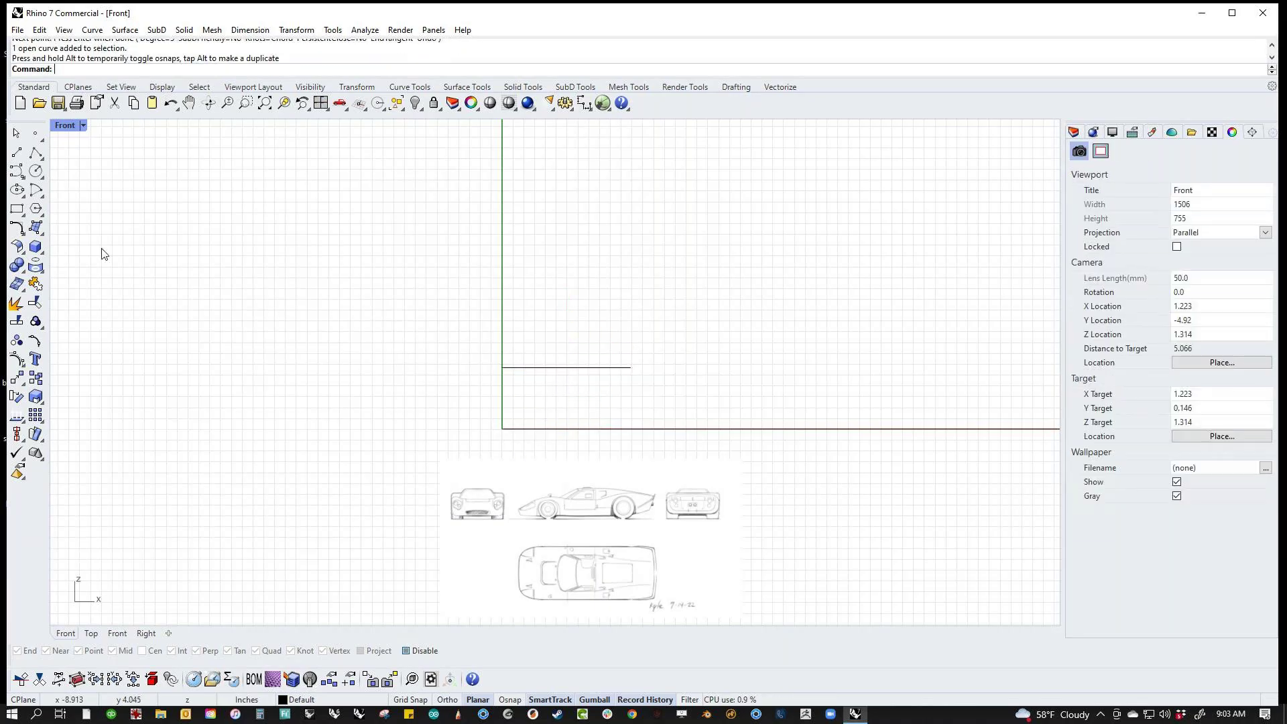
pyautogui.click(17, 153)
pyautogui.click(630, 367)
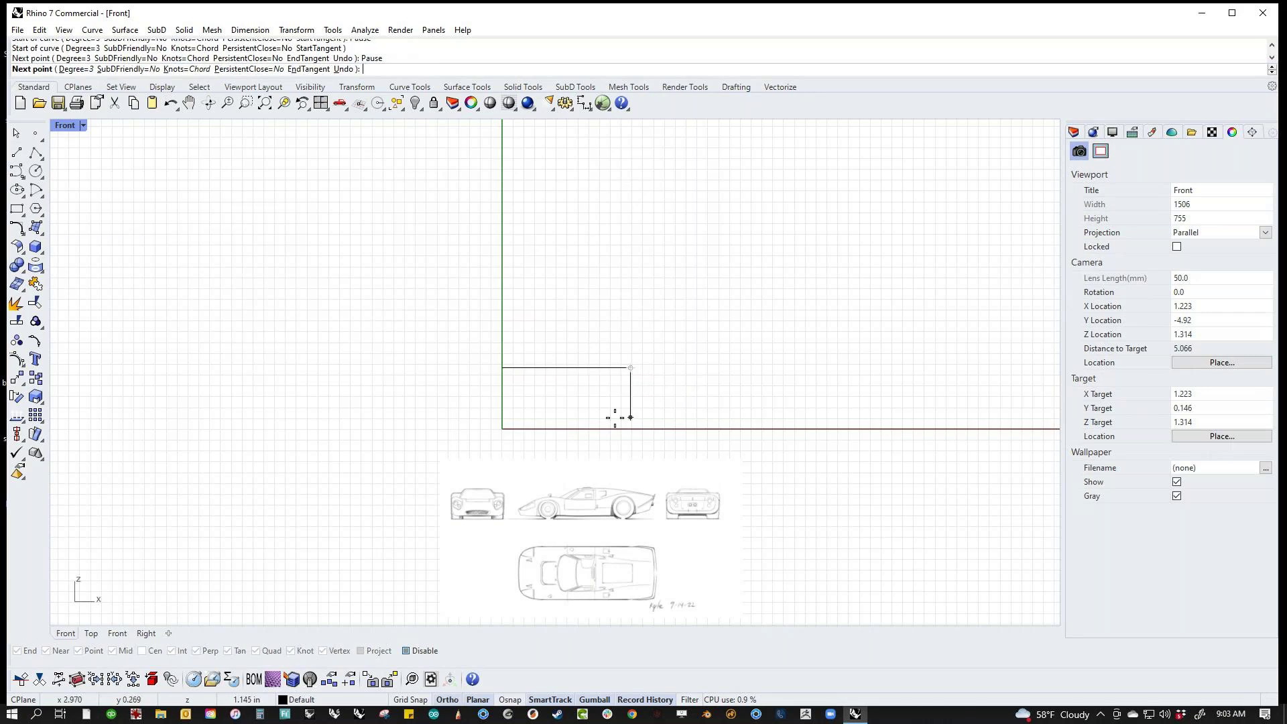
pyautogui.click(611, 432)
pyautogui.press('Return')
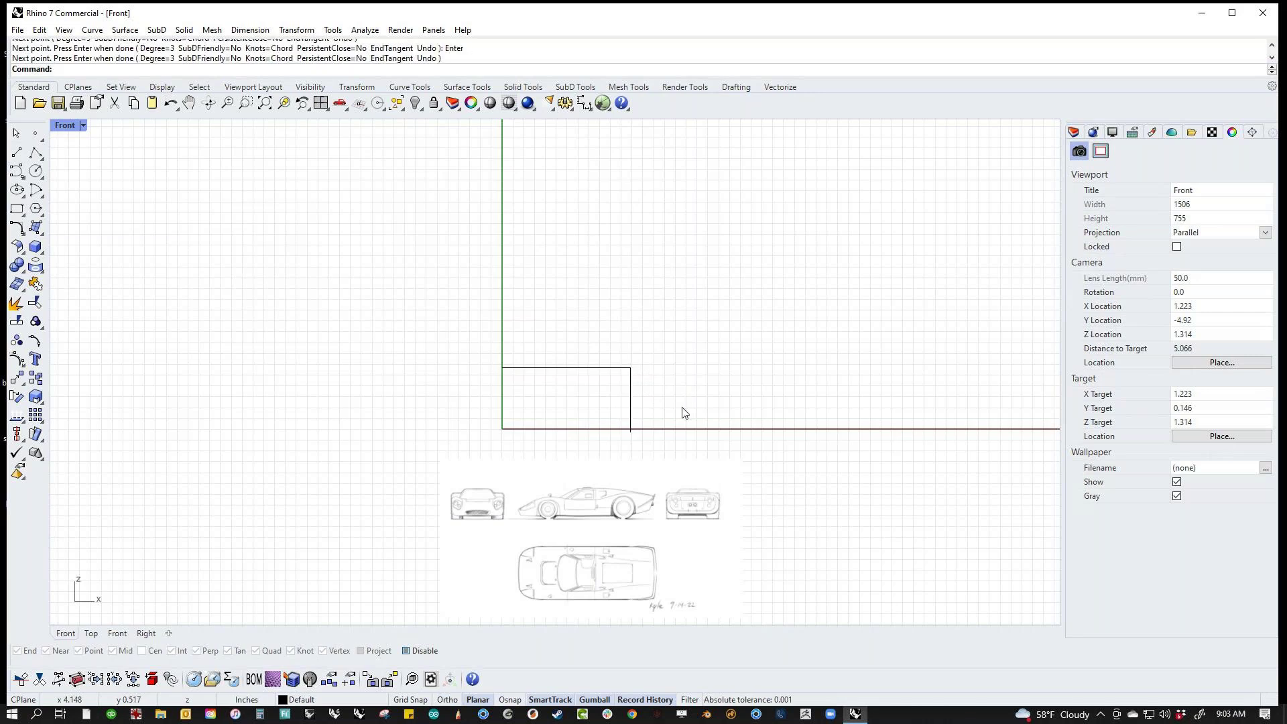
# Step: Add a linear dimension above the horizontal line, measured between its two endpoints
pyautogui.scroll(1, 714, 411)
pyautogui.moveTo(709, 431); pyautogui.dragTo(766, 397, button='right')
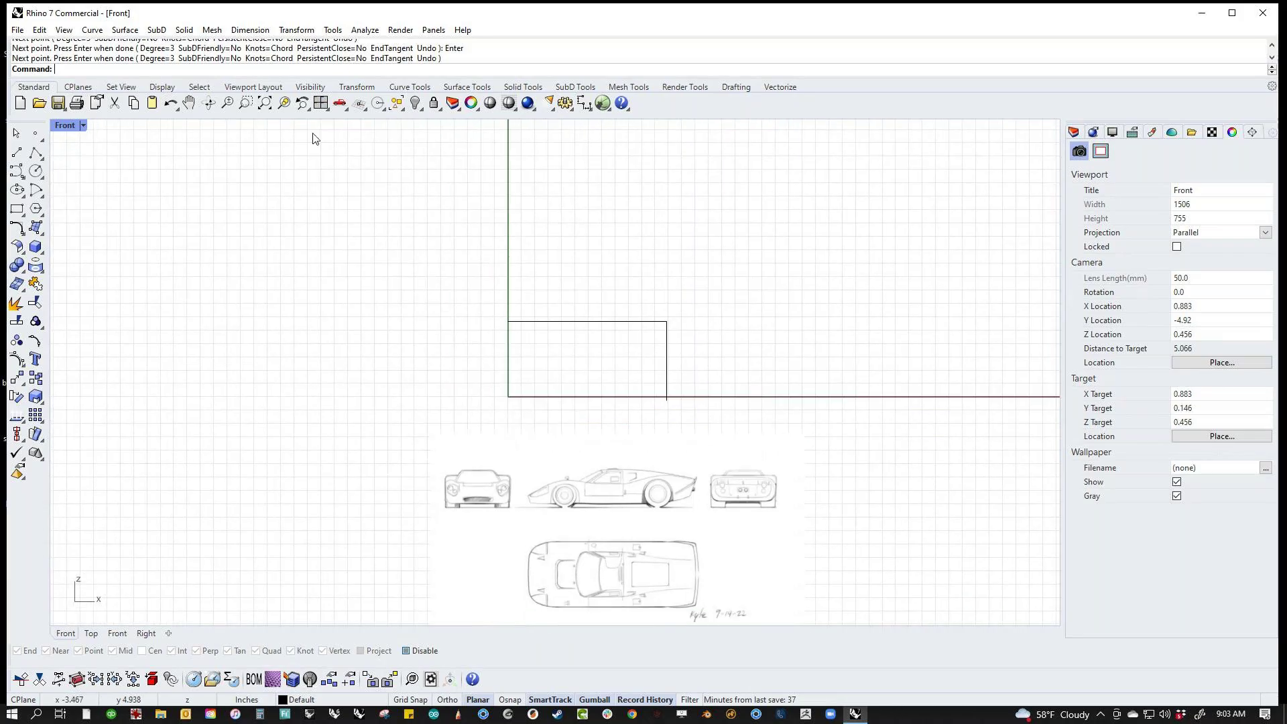
pyautogui.click(243, 31)
pyautogui.click(261, 45)
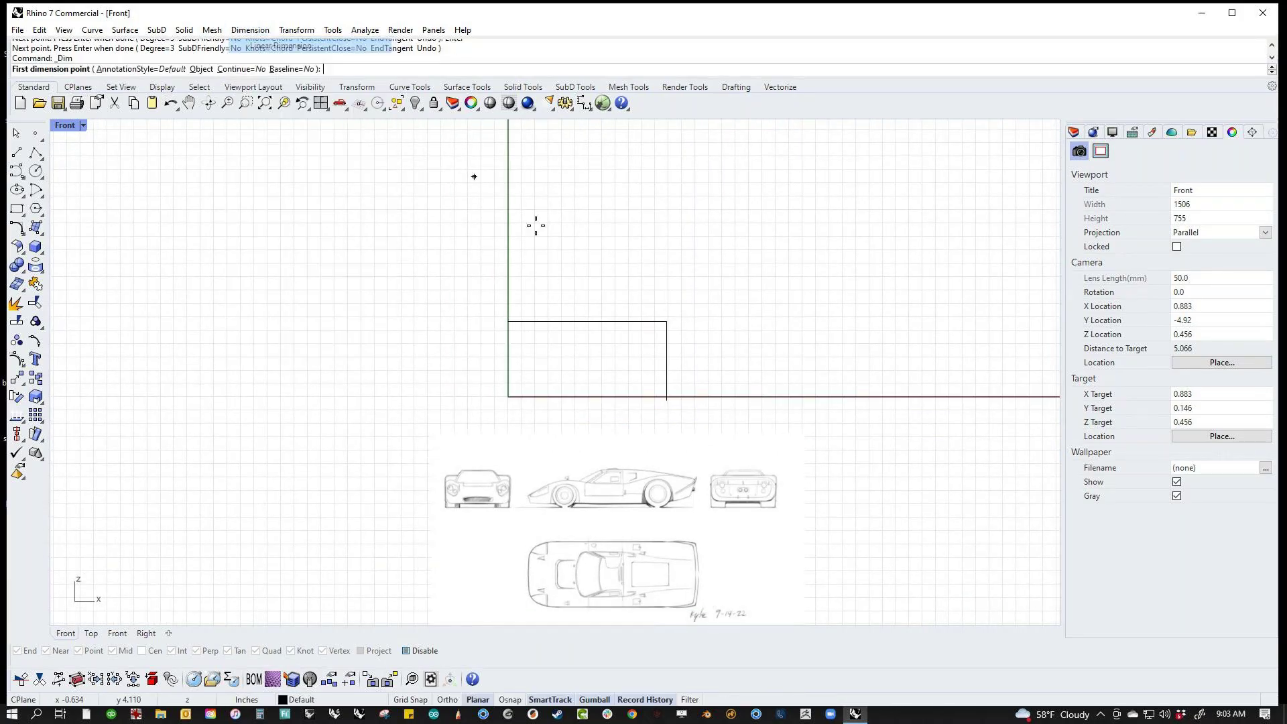
pyautogui.click(508, 321)
pyautogui.click(666, 321)
pyautogui.click(587, 276)
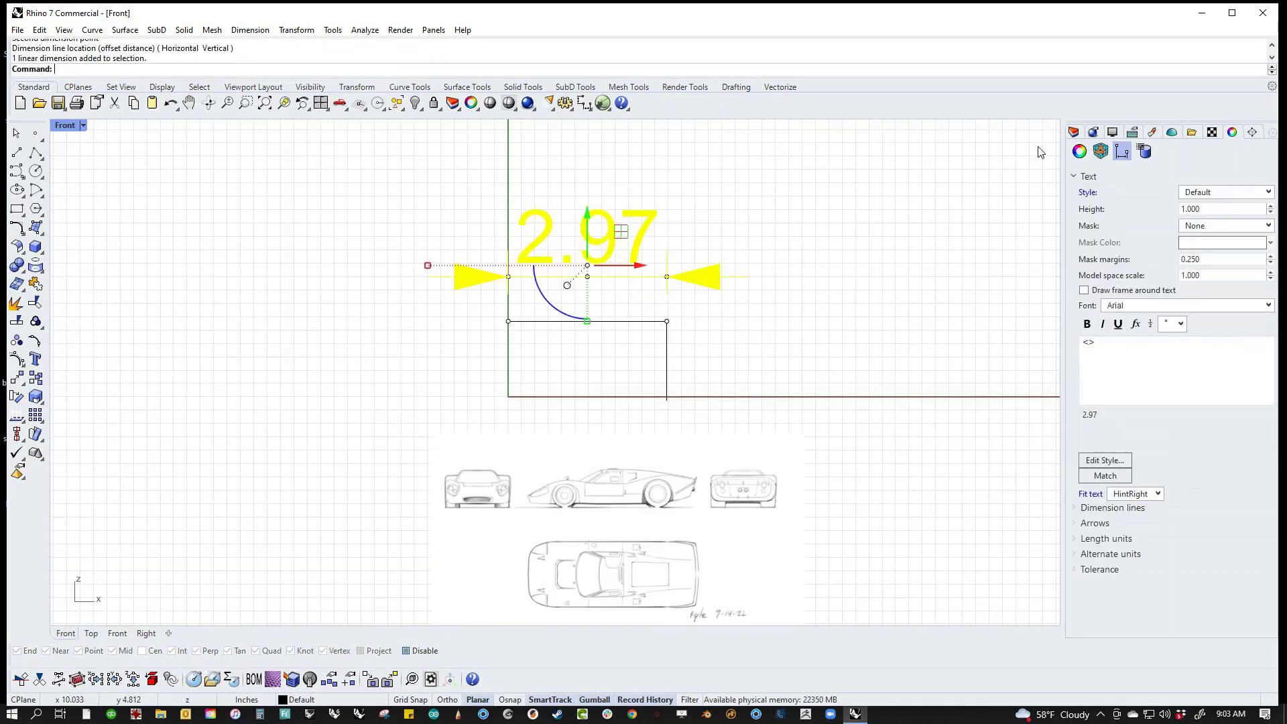
# Step: Set the dimension's model space scale to 0.1 and deselect it
pyautogui.doubleClick(1204, 275)
pyautogui.write('0.5')
pyautogui.press('Return')
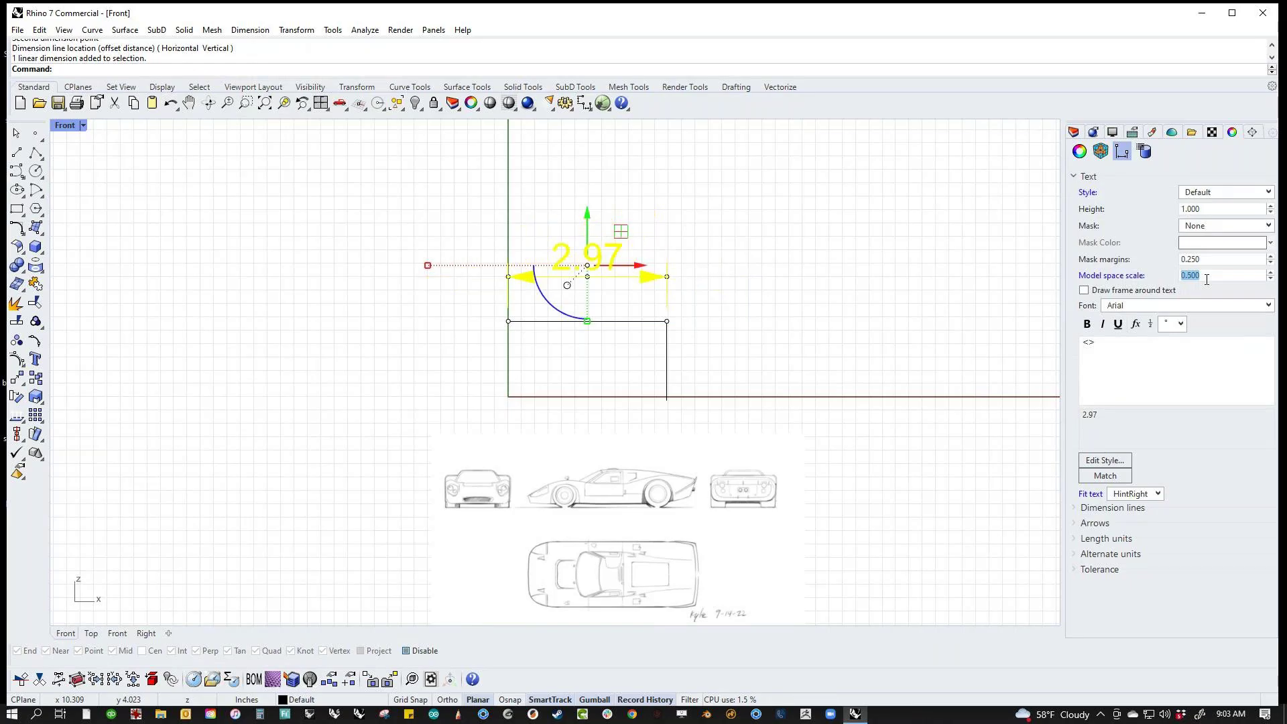
pyautogui.write('.1')
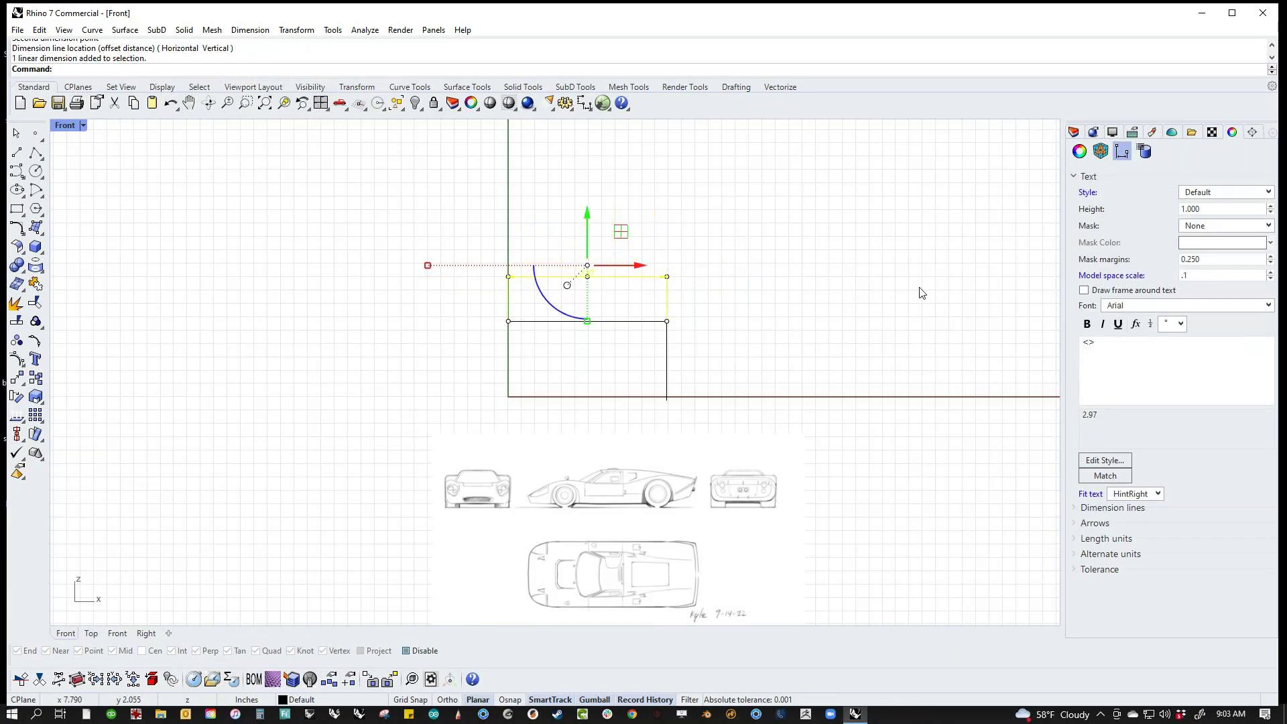
pyautogui.press('Return')
pyautogui.click(761, 302)
pyautogui.scroll(3, 606, 294)
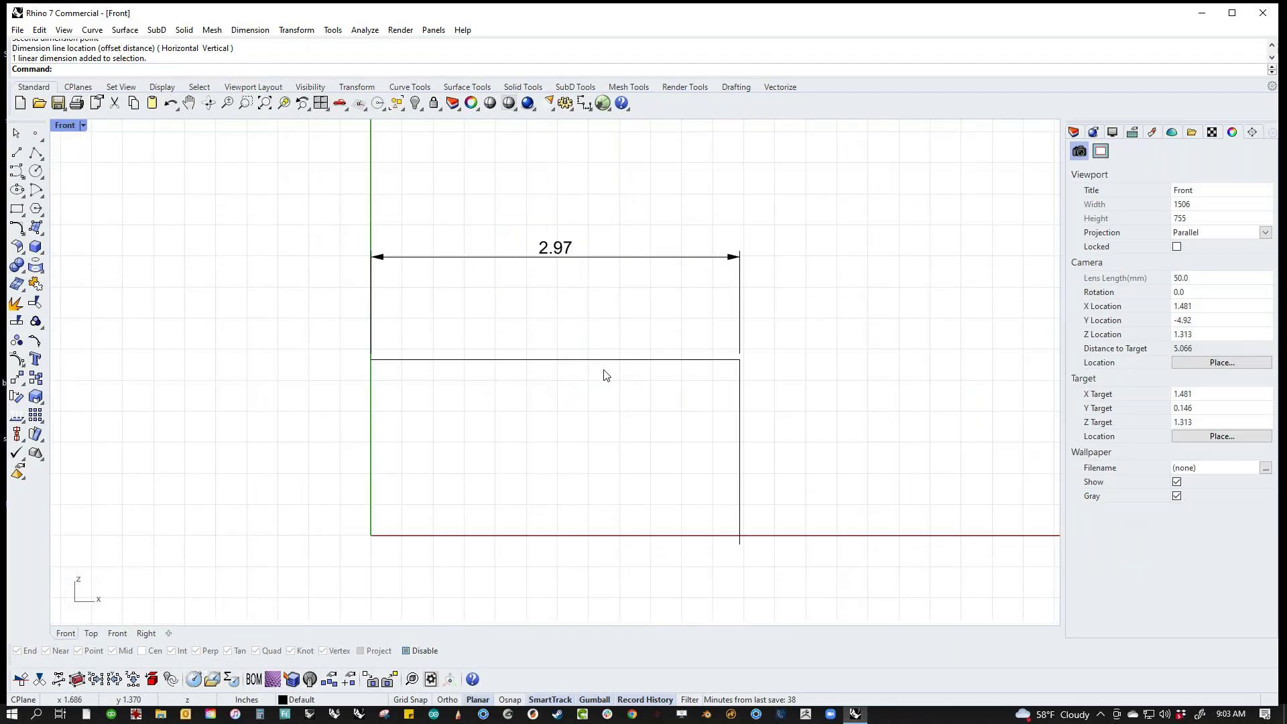
# Step: Move the car picture up so the side view sits beneath the horizontal line, and set the picture's transparency to 55%
pyautogui.scroll(-5, 604, 380)
pyautogui.moveTo(606, 445)
pyautogui.mouseDown(button='right')
pyautogui.moveTo(641, 354)
pyautogui.moveTo(596, 436)
pyautogui.mouseUp(button='right')
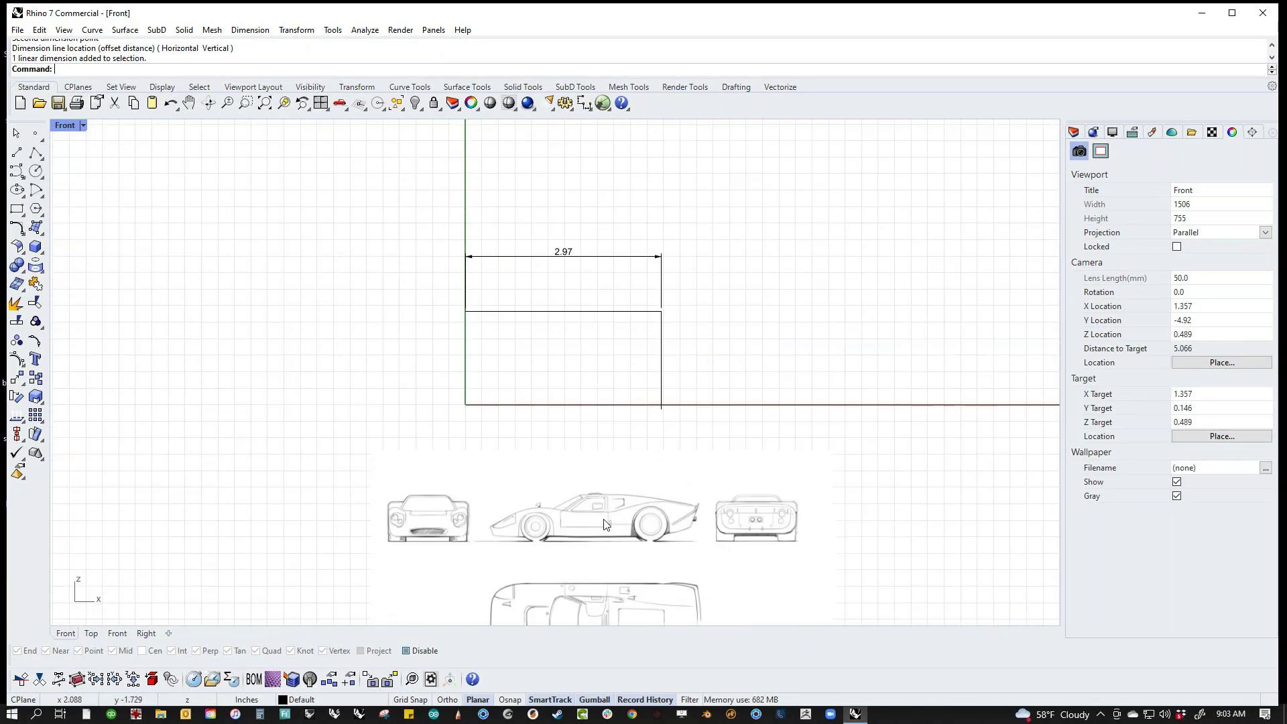
pyautogui.click(597, 535)
pyautogui.moveTo(597, 536); pyautogui.dragTo(569, 408)
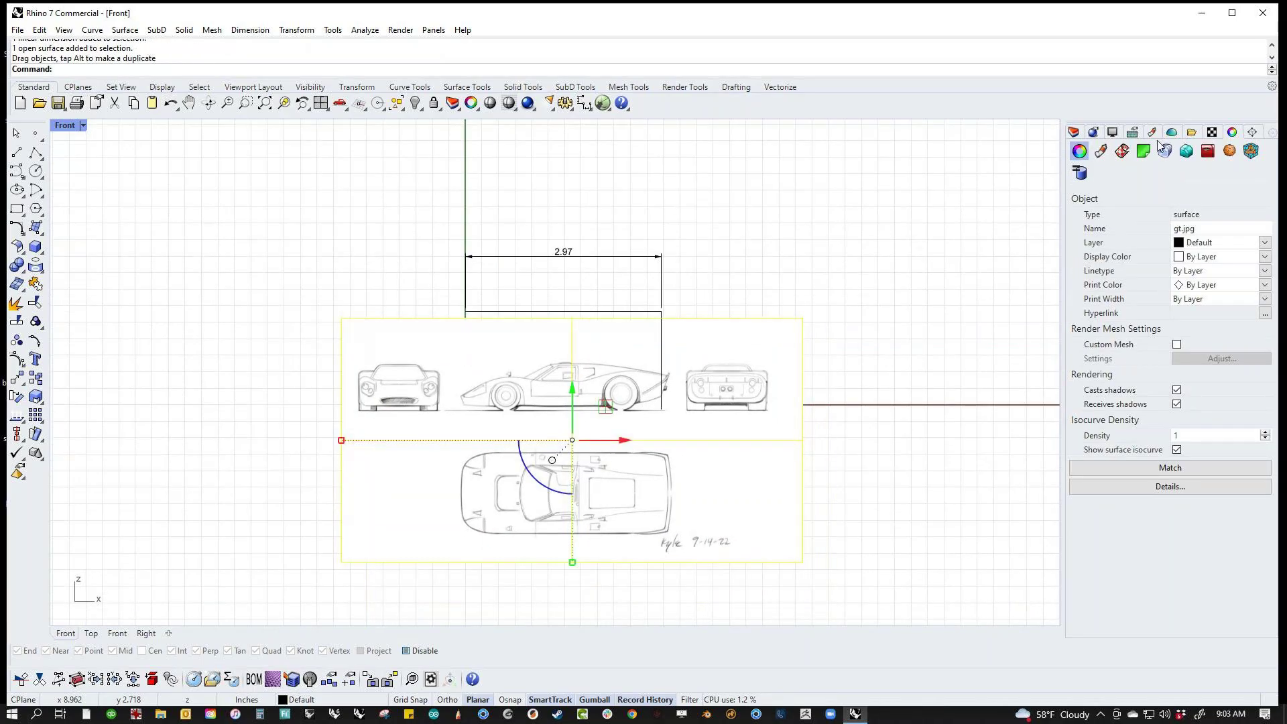
pyautogui.click(1103, 151)
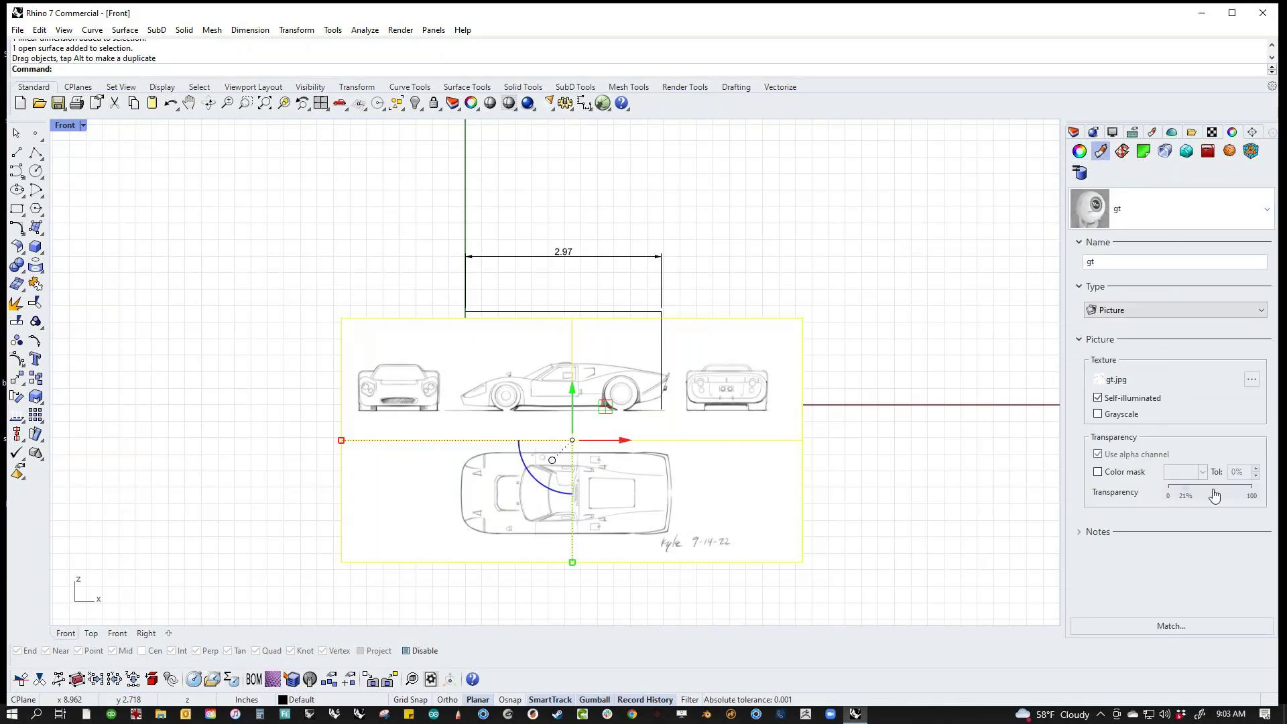
pyautogui.click(1214, 494)
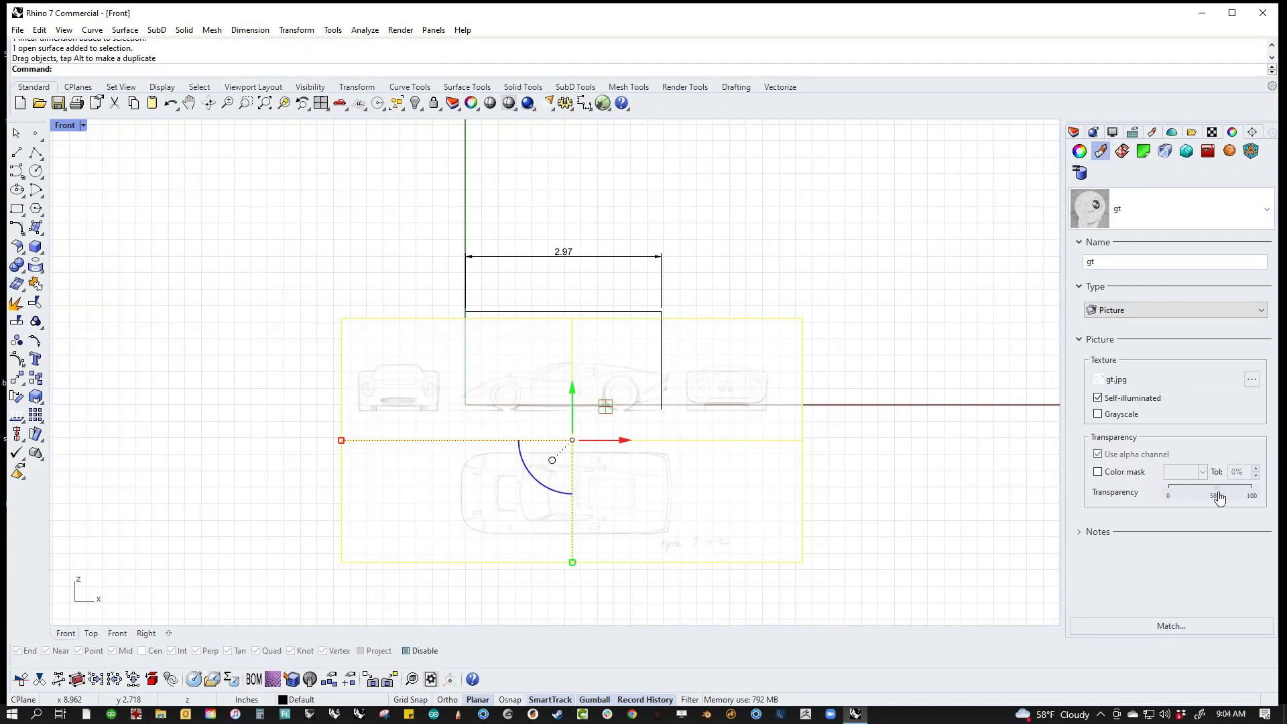
# Step: Nudge the picture so the side view's nose meets the vertical axis and its ground line lies on the X axis
pyautogui.scroll(6, 436, 379)
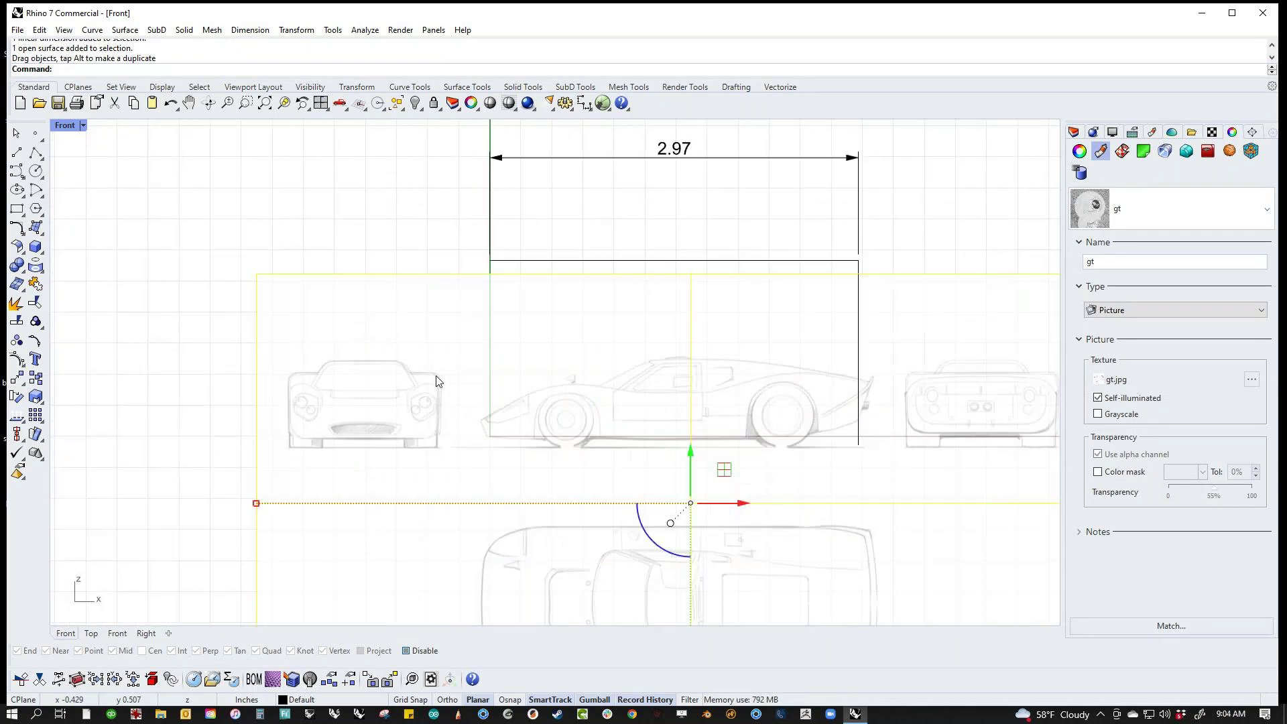
pyautogui.moveTo(721, 541); pyautogui.dragTo(734, 529)
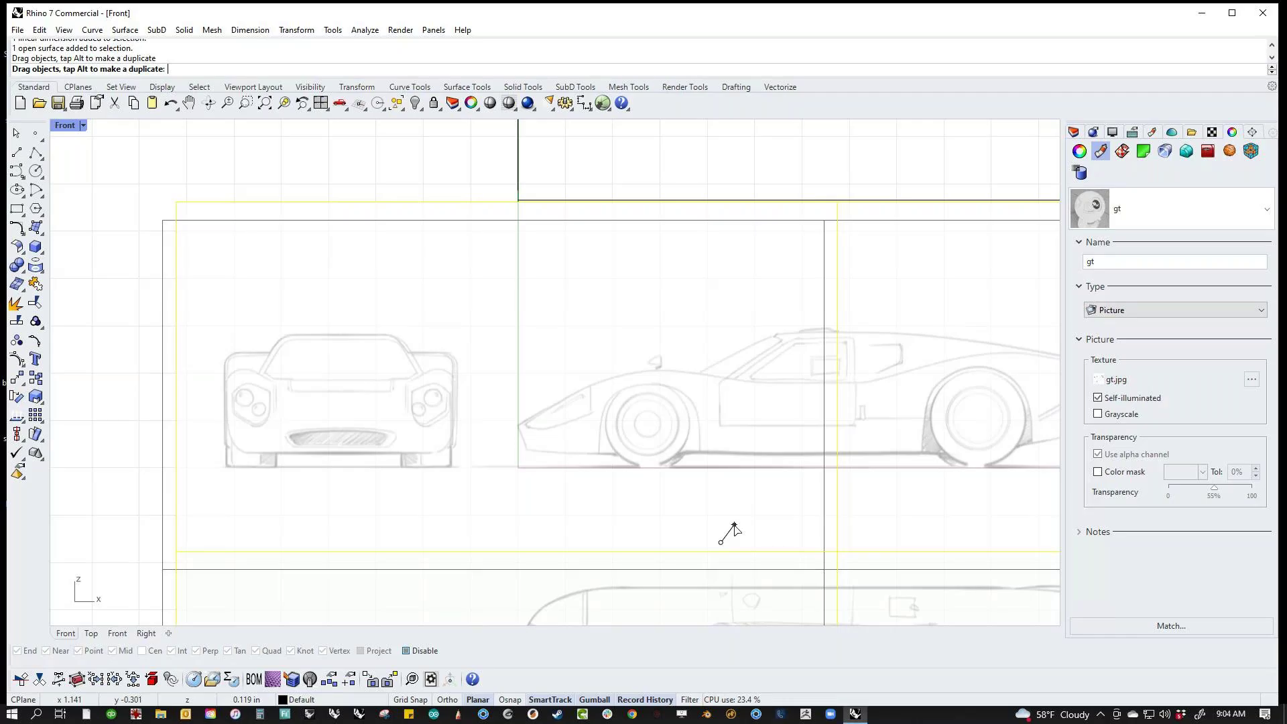
pyautogui.moveTo(734, 529); pyautogui.dragTo(726, 523)
pyautogui.scroll(5, 492, 411)
pyautogui.scroll(-5, 477, 429)
pyautogui.scroll(-4, 563, 432)
pyautogui.moveTo(606, 436); pyautogui.dragTo(486, 462, button='right')
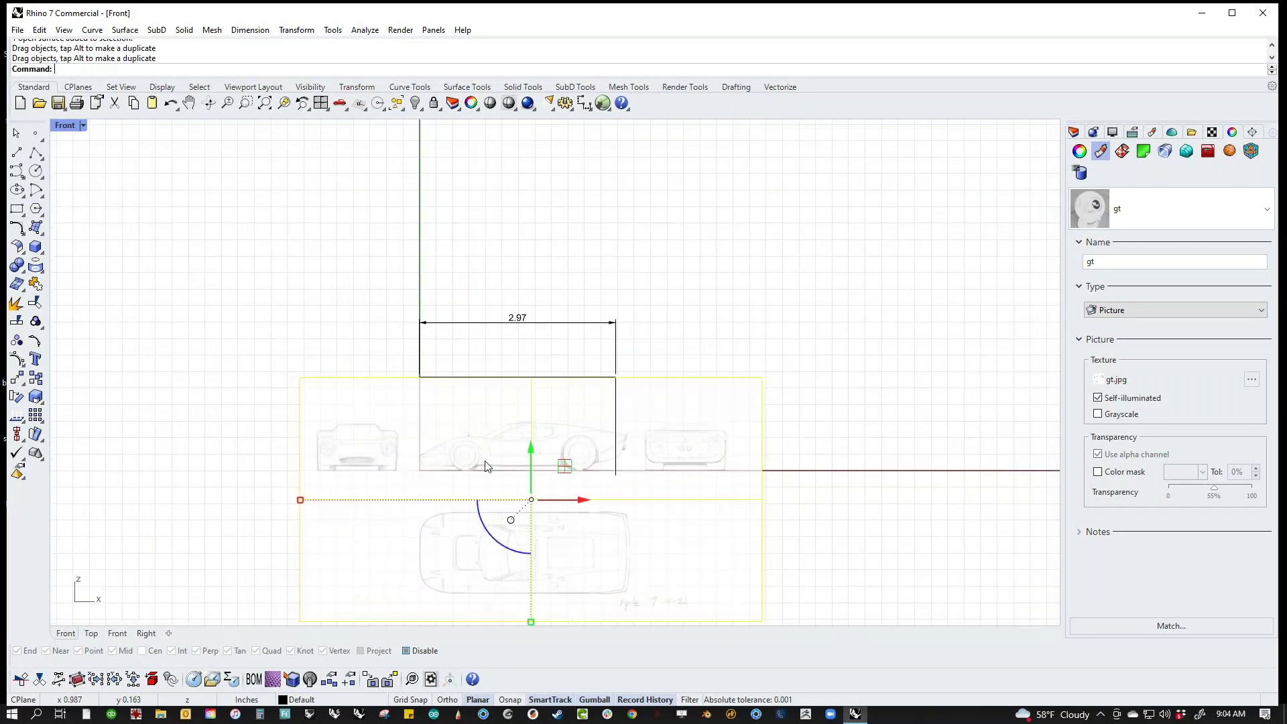
# Step: Scale the picture from the origin (0) until the side view's tail meets the vertical line, and check the fit up close
pyautogui.scroll(4, 467, 460)
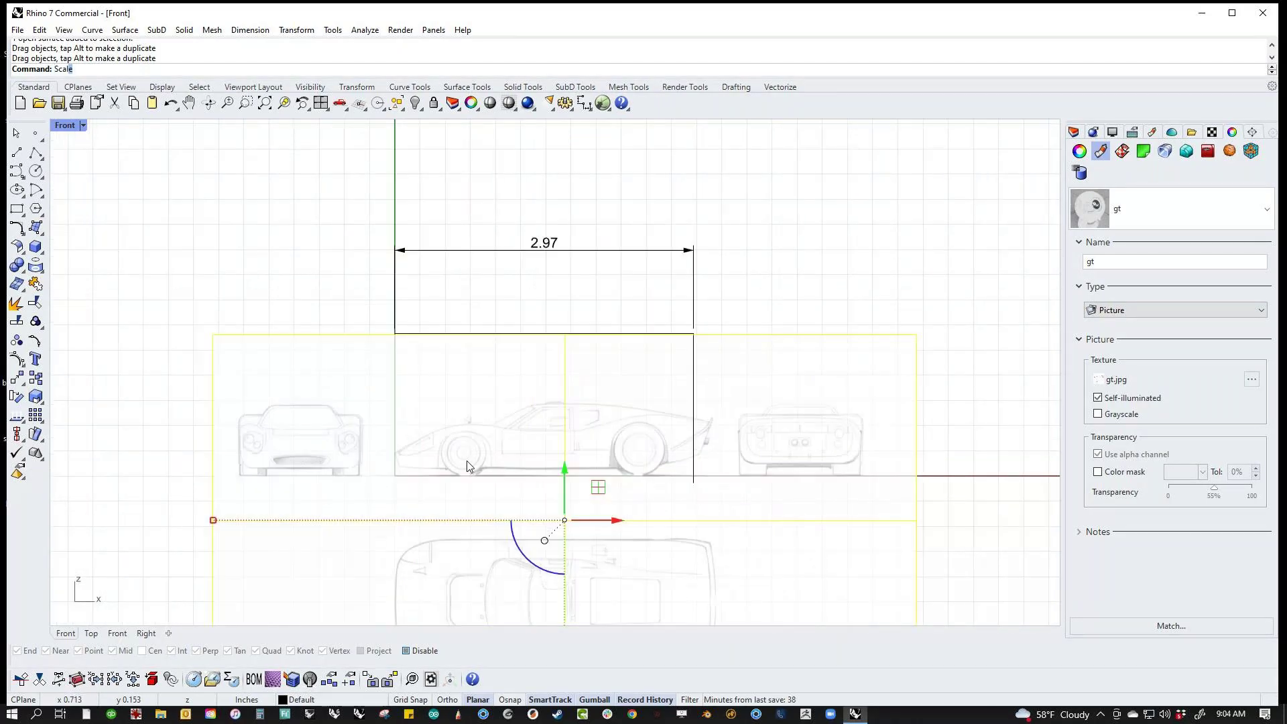
pyautogui.rightClick(466, 460)
pyautogui.write('0')
pyautogui.press('Return')
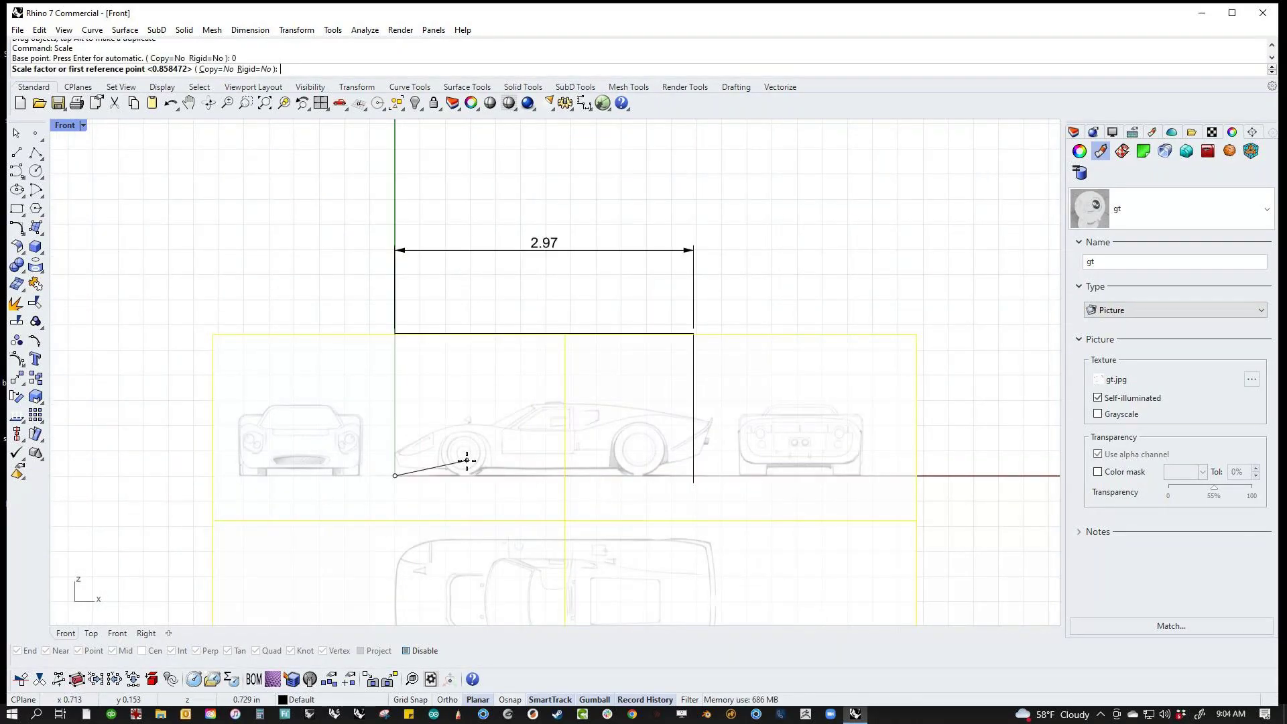
pyautogui.click(1001, 476)
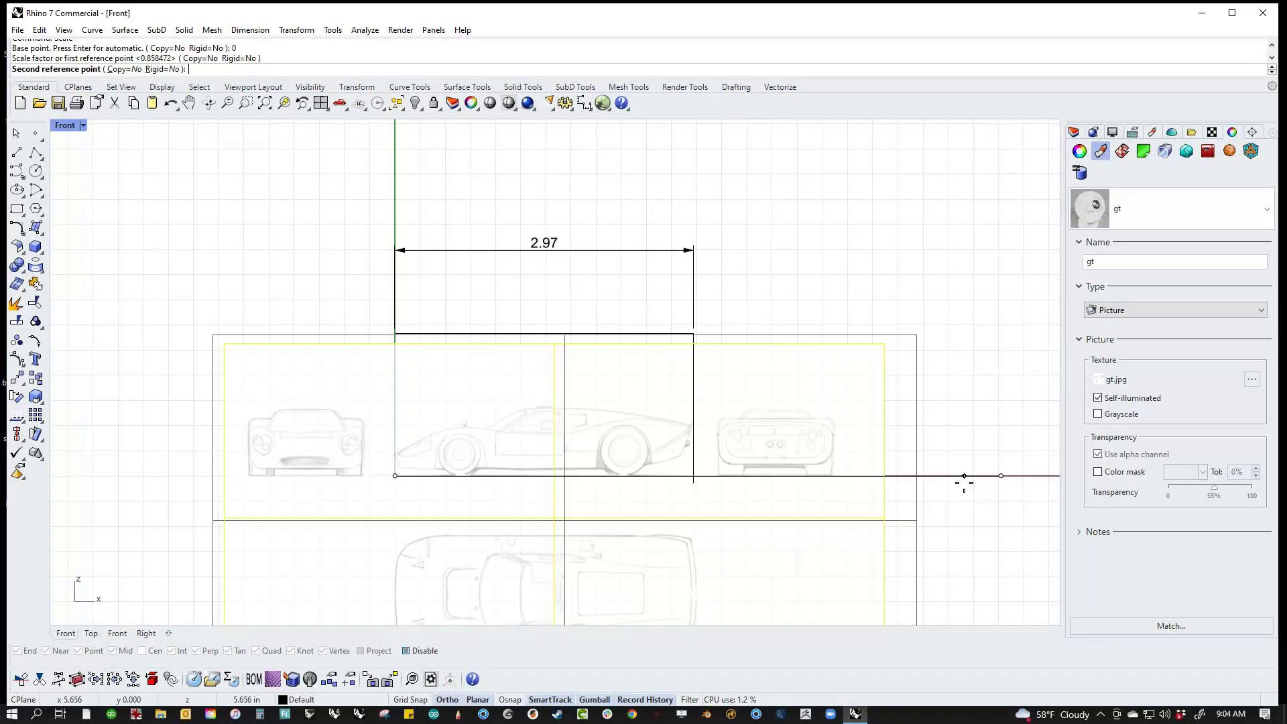
pyautogui.click(964, 477)
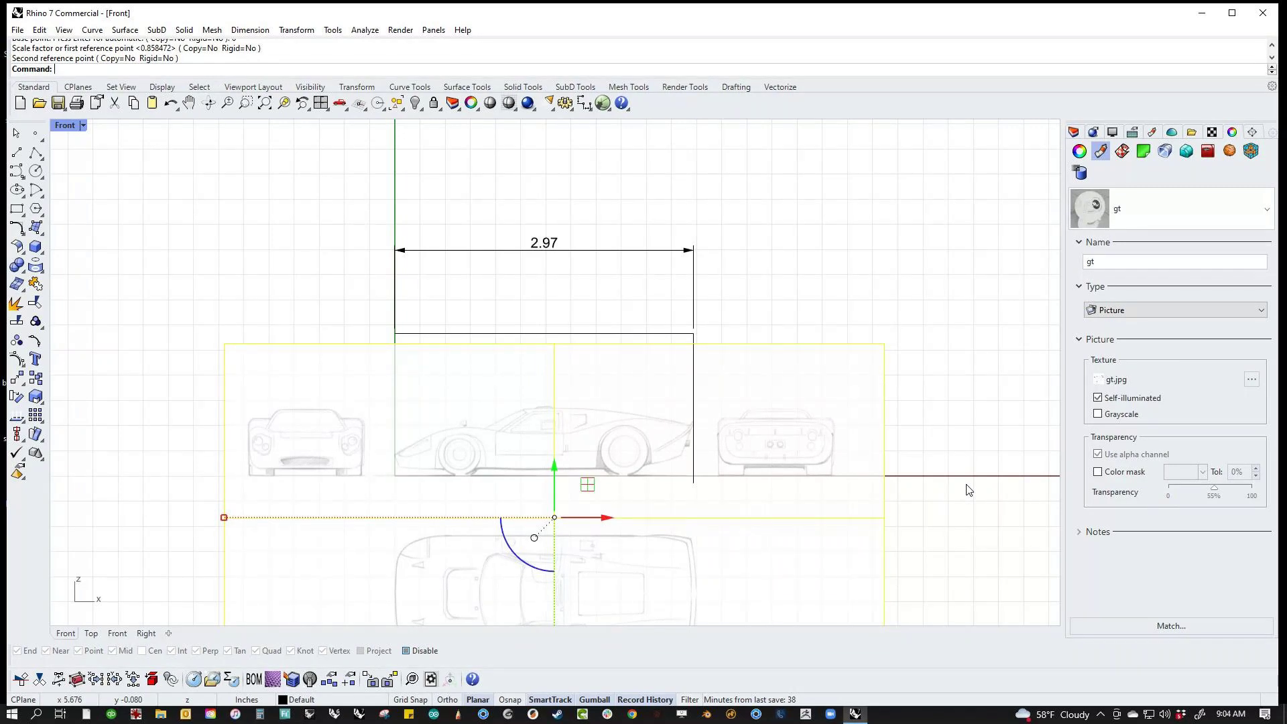
pyautogui.scroll(10, 690, 419)
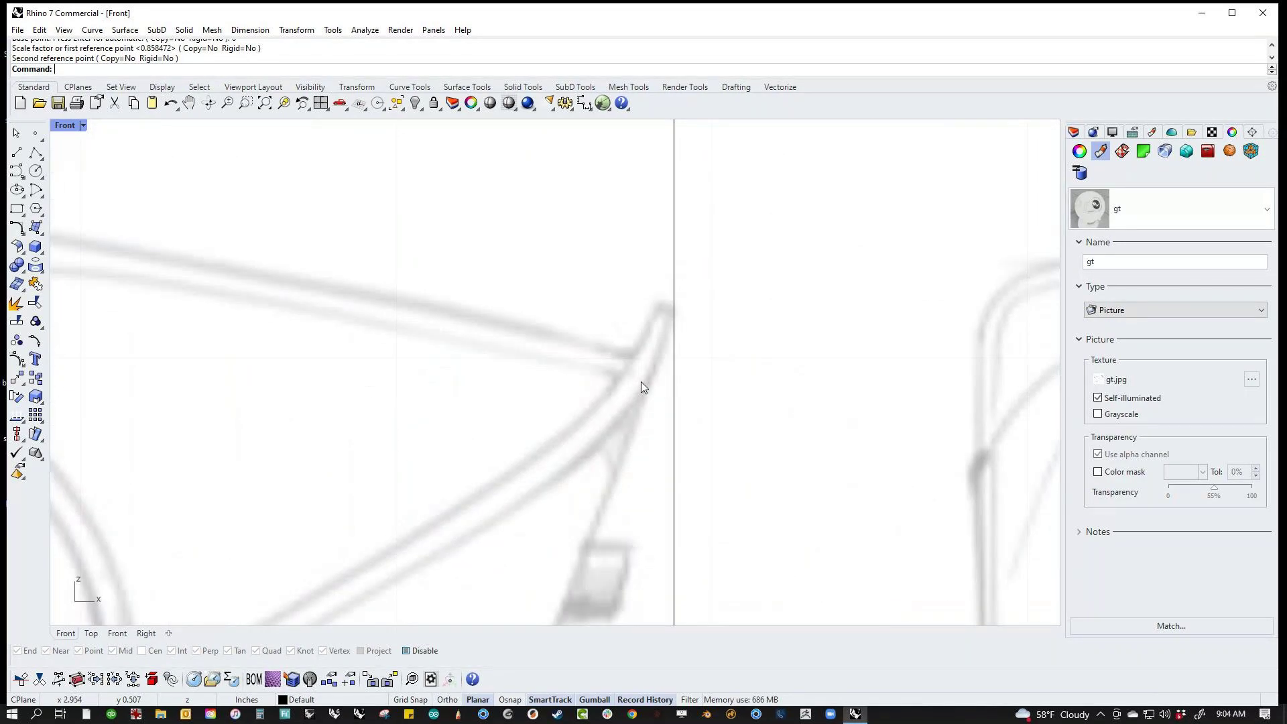
pyautogui.scroll(-5, 670, 335)
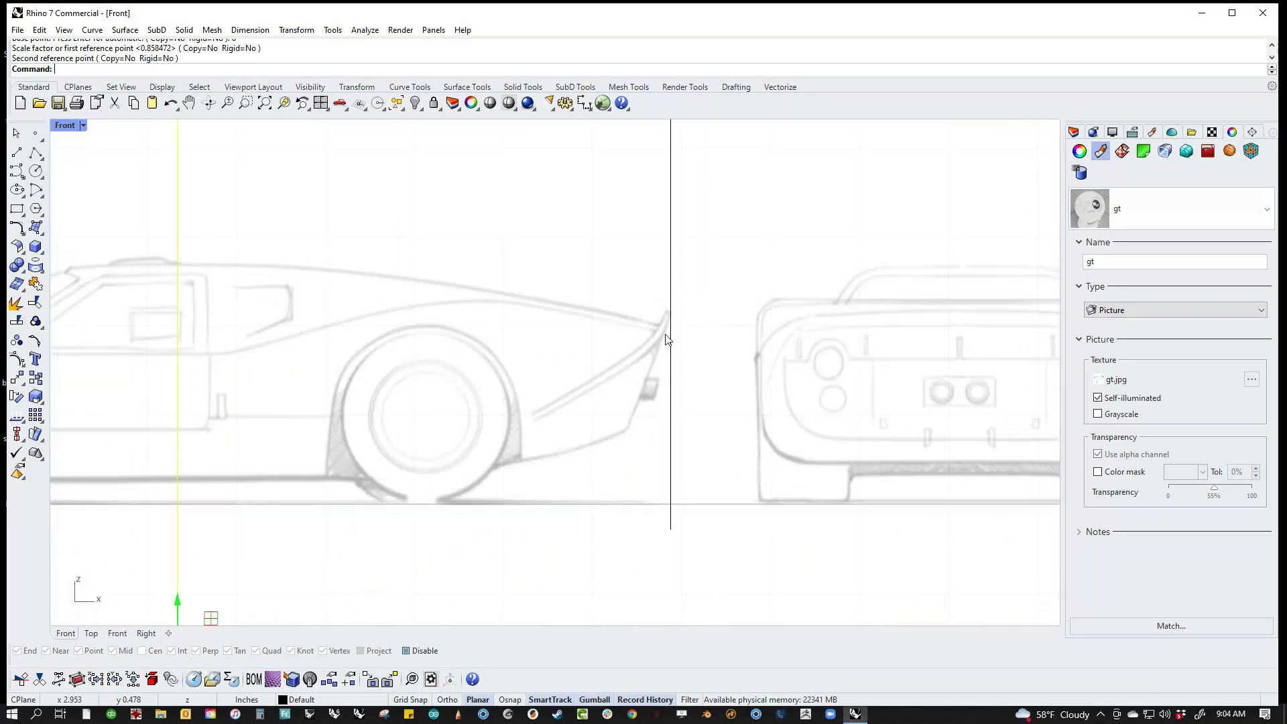
pyautogui.scroll(-6, 666, 340)
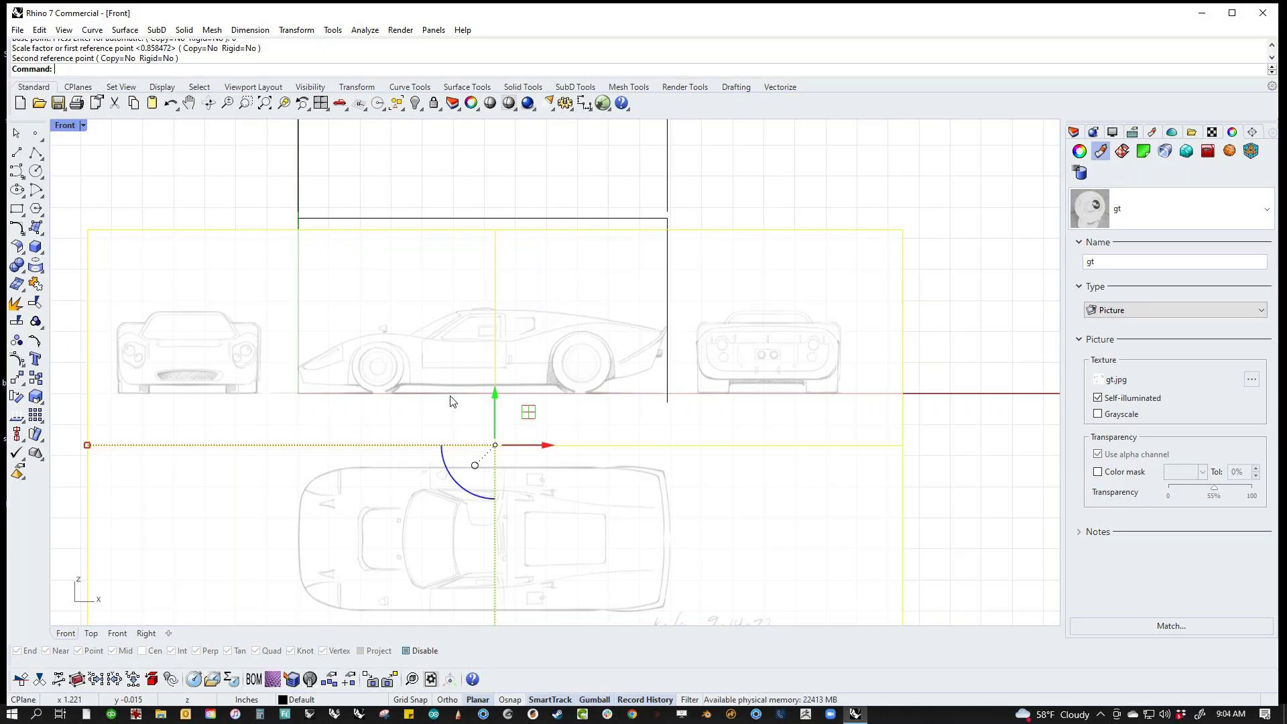
# Step: Switch to the Perspective view and move the picture back along the Y axis, behind the reference lines, leaving it deselected
pyautogui.write('P')
pyautogui.press('Return')
pyautogui.moveTo(450, 401); pyautogui.dragTo(580, 531, button='right')
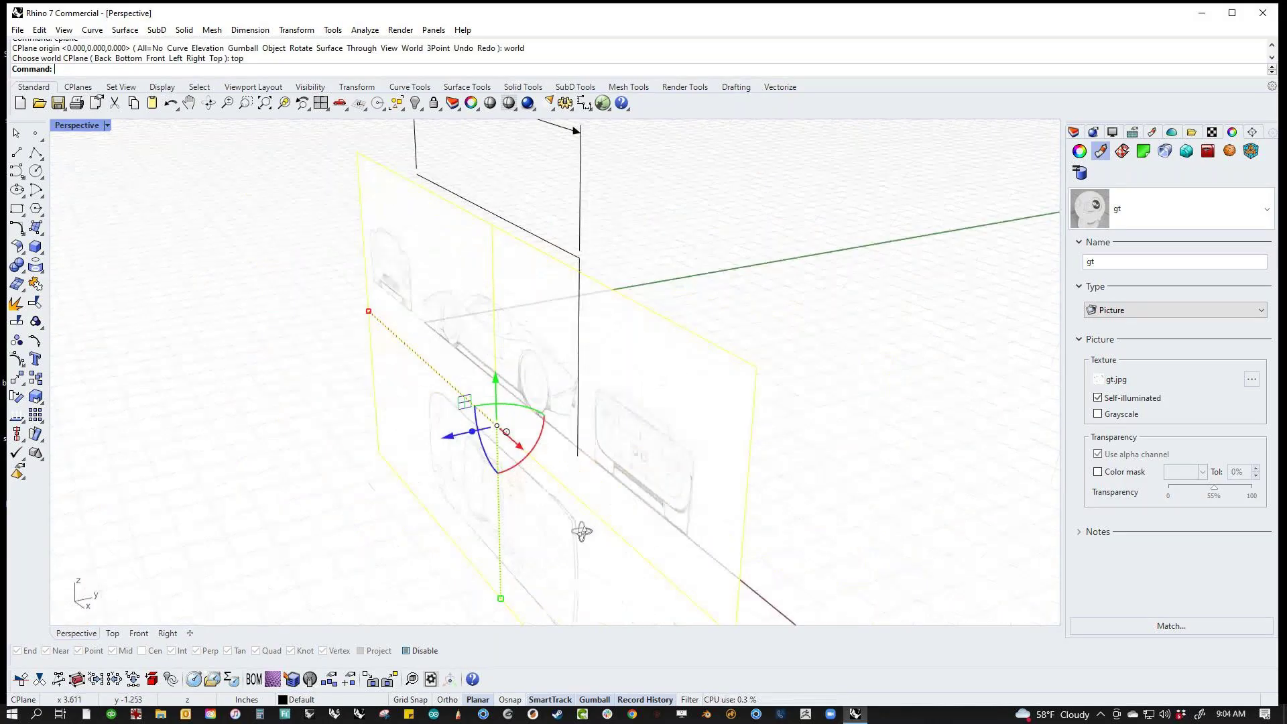
pyautogui.moveTo(443, 442); pyautogui.dragTo(848, 410)
pyautogui.press('Escape')
pyautogui.scroll(-2, 657, 470)
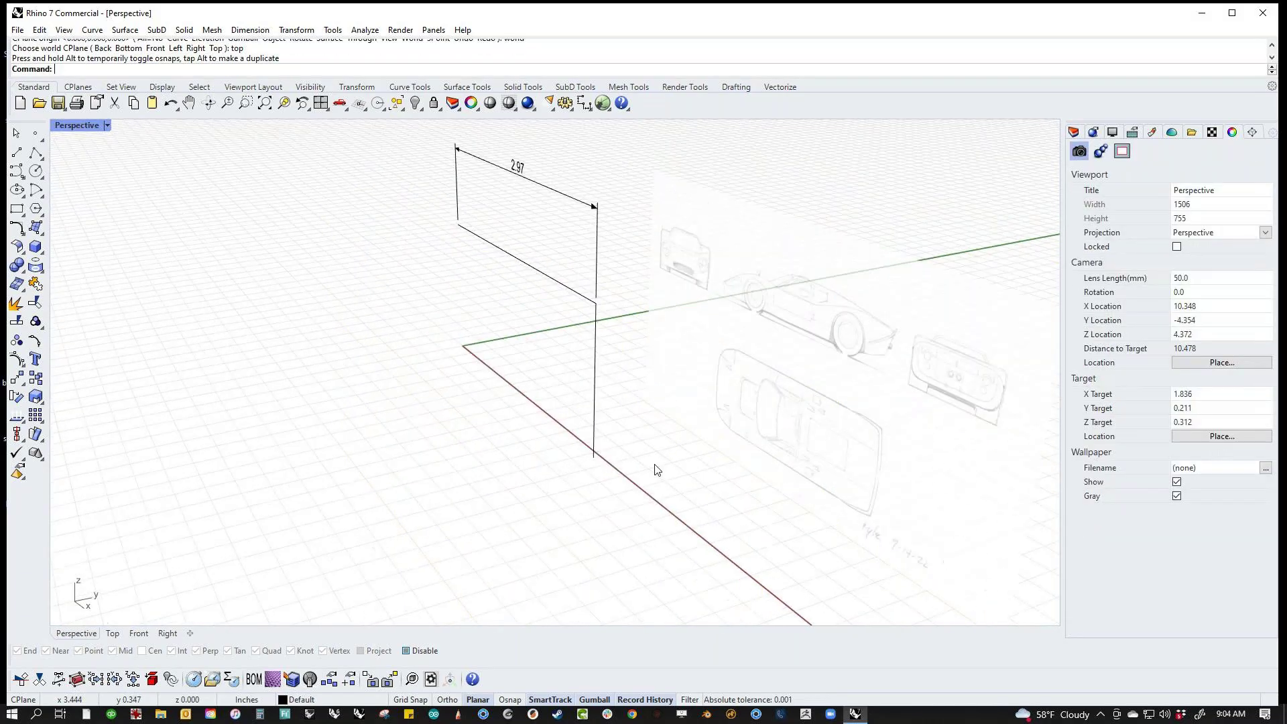
# Step: Undo the picture's last move and create a small sphere centred on the origin (0)
pyautogui.hotkey('ctrl', 'z')
pyautogui.press('Escape')
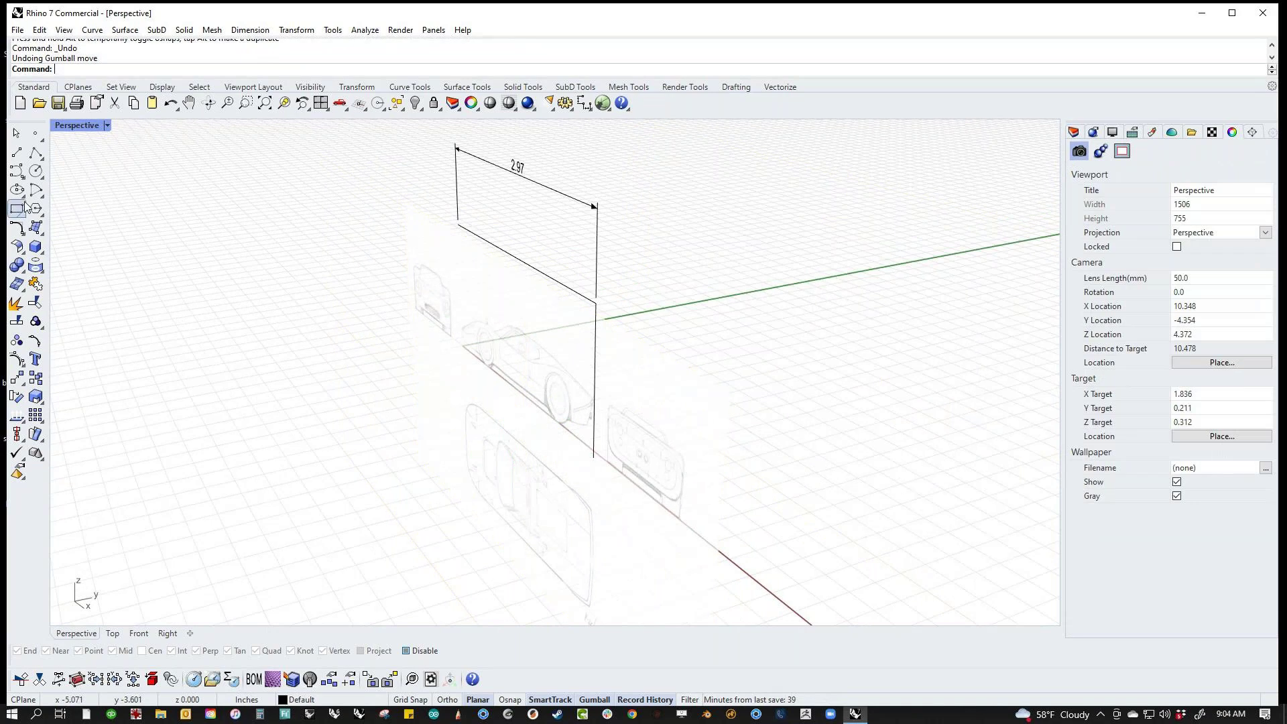
pyautogui.click(42, 254)
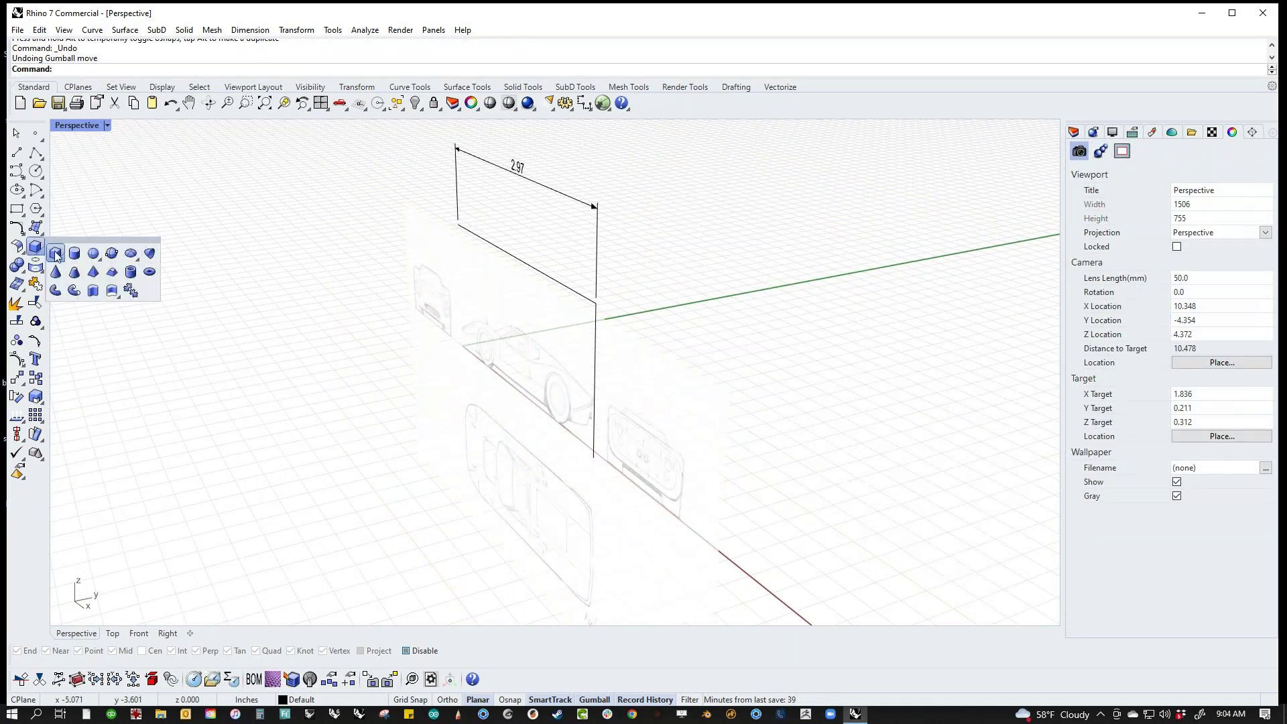
pyautogui.click(97, 258)
pyautogui.write('0')
pyautogui.press('Return')
pyautogui.press('F8')
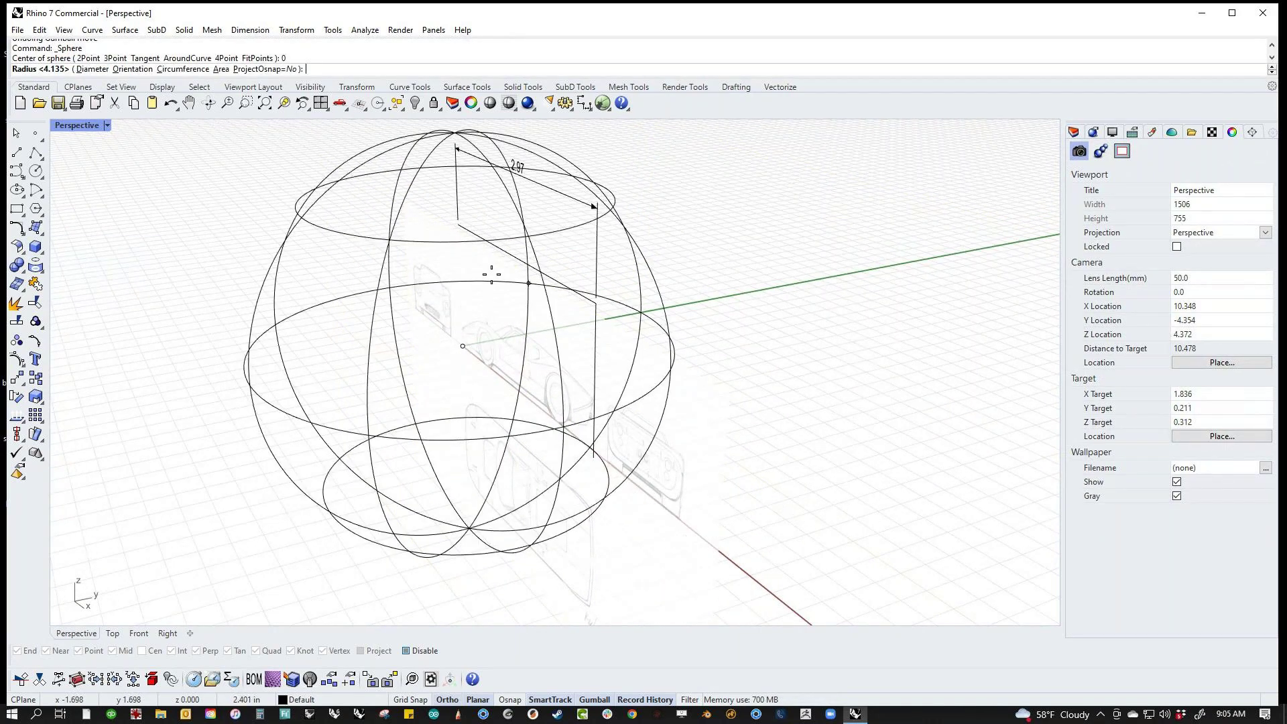
pyautogui.click(448, 365)
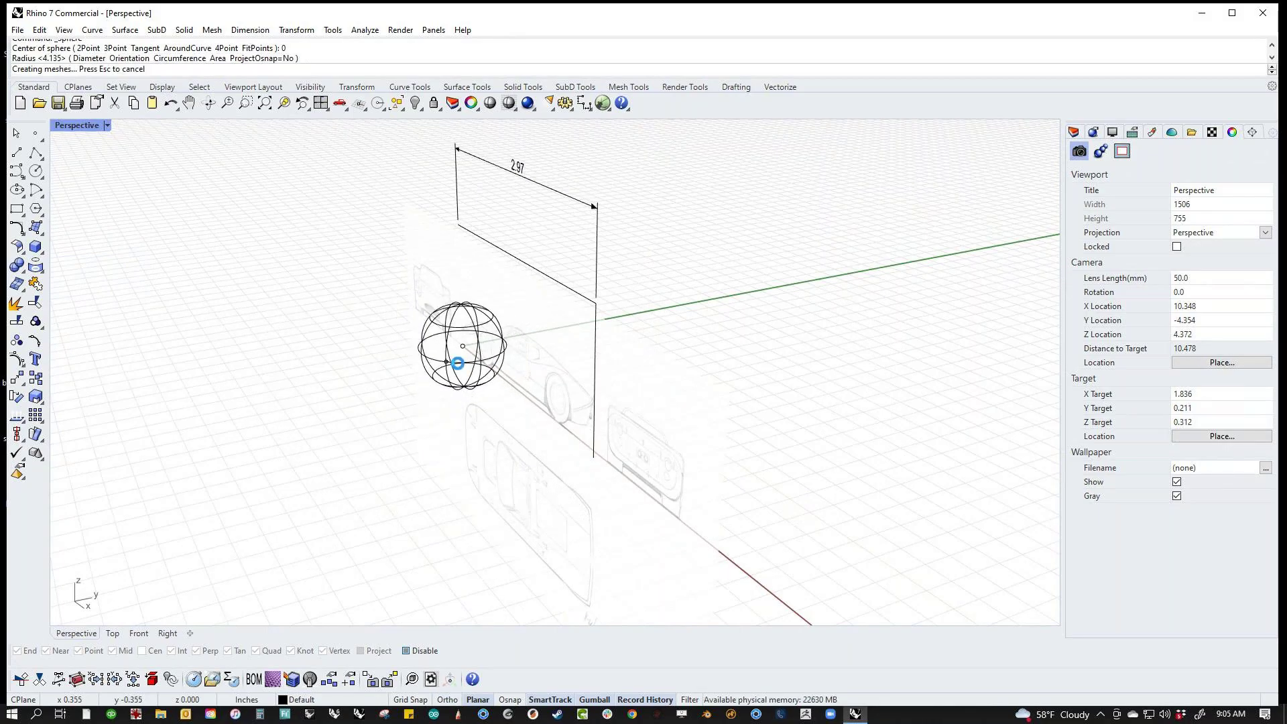
pyautogui.moveTo(355, 431)
pyautogui.mouseDown(button='right')
pyautogui.moveTo(559, 448)
pyautogui.moveTo(514, 413)
pyautogui.moveTo(315, 480)
pyautogui.moveTo(382, 598)
pyautogui.moveTo(337, 497)
pyautogui.mouseUp(button='right')
pyautogui.scroll(4, 380, 407)
pyautogui.scroll(-3, 381, 407)
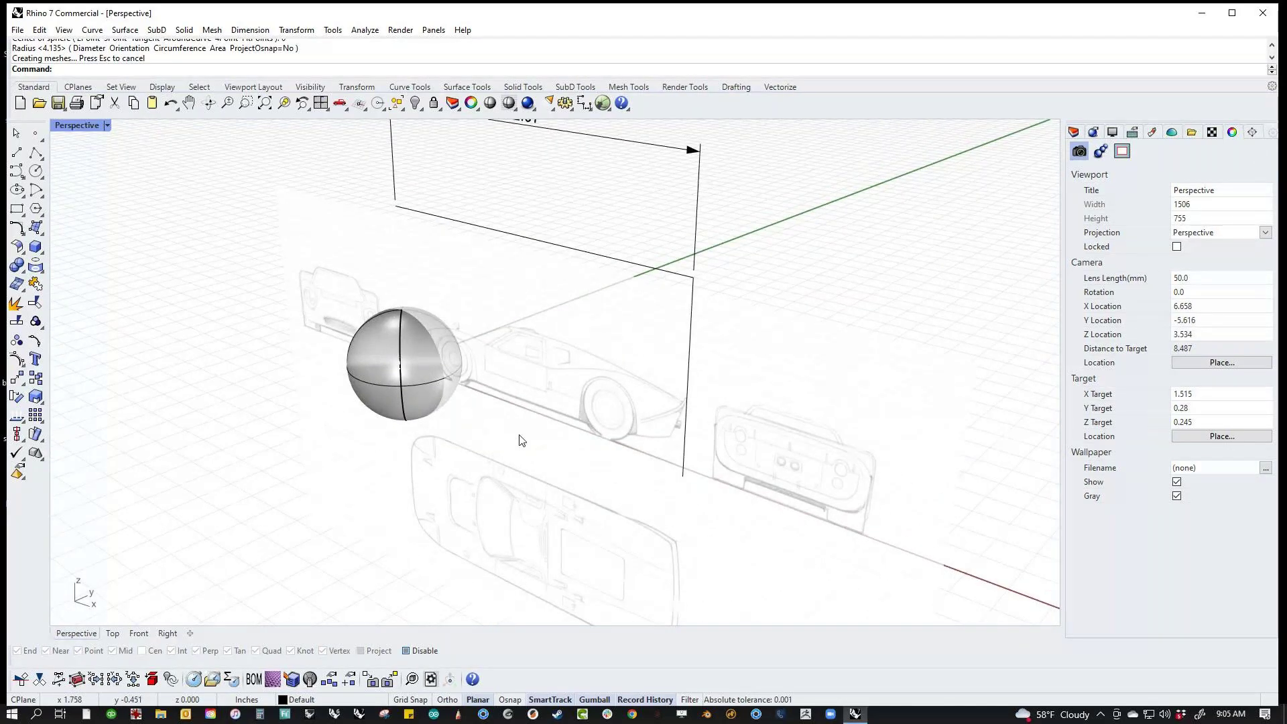
# Step: Move the car picture back along the Y axis, clear of the sphere, and delete the sphere, checking the picture in the Front view
pyautogui.moveTo(521, 441); pyautogui.dragTo(321, 421)
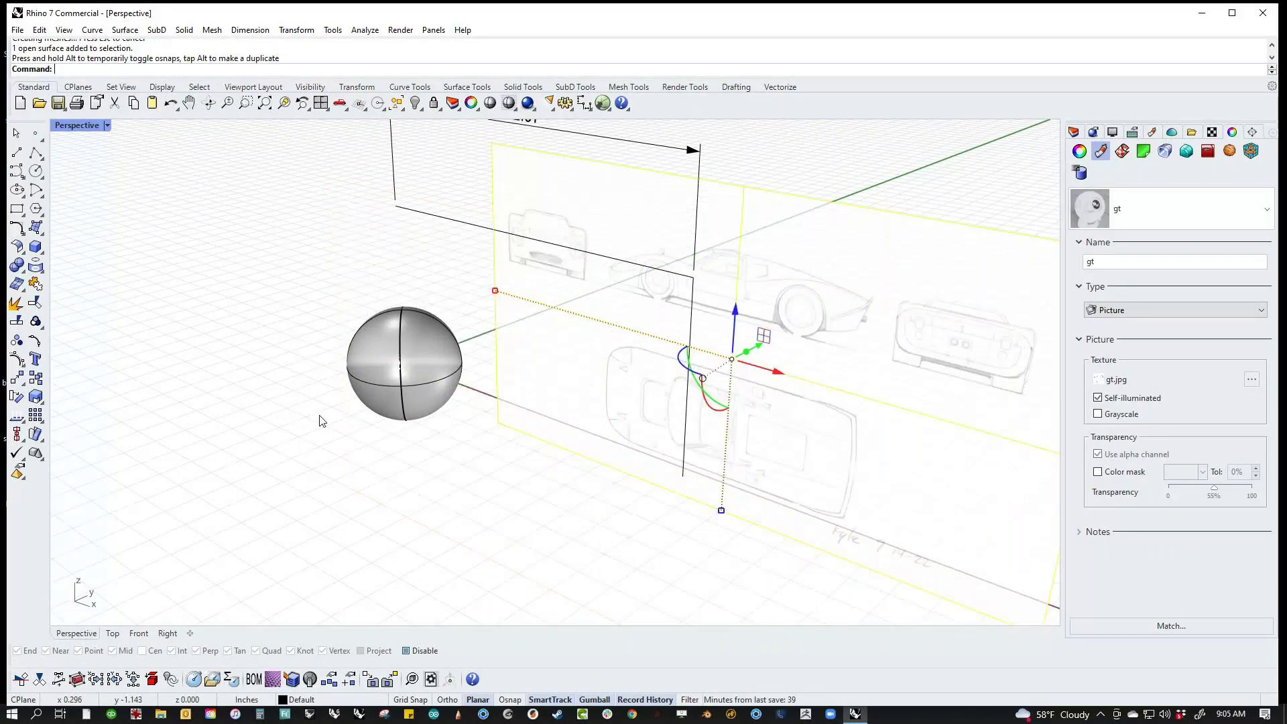
pyautogui.click(384, 400)
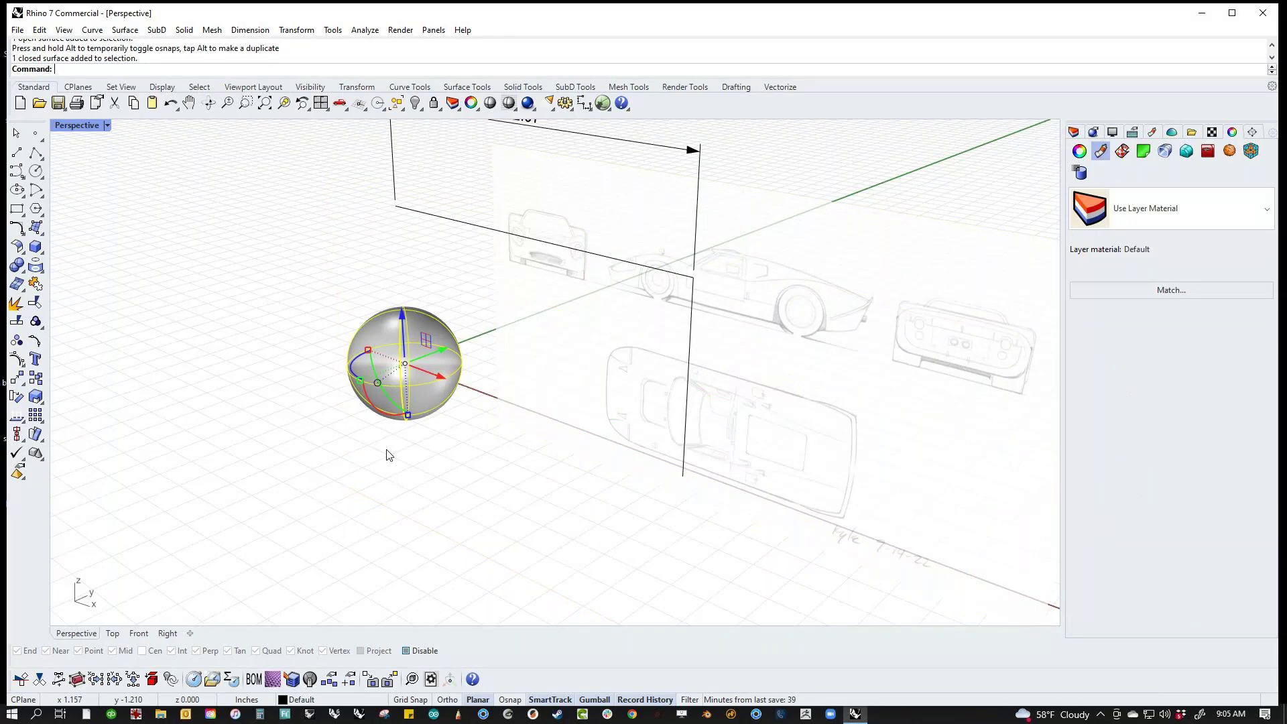
pyautogui.press('Delete')
pyautogui.hotkey('ctrl', 'F2')
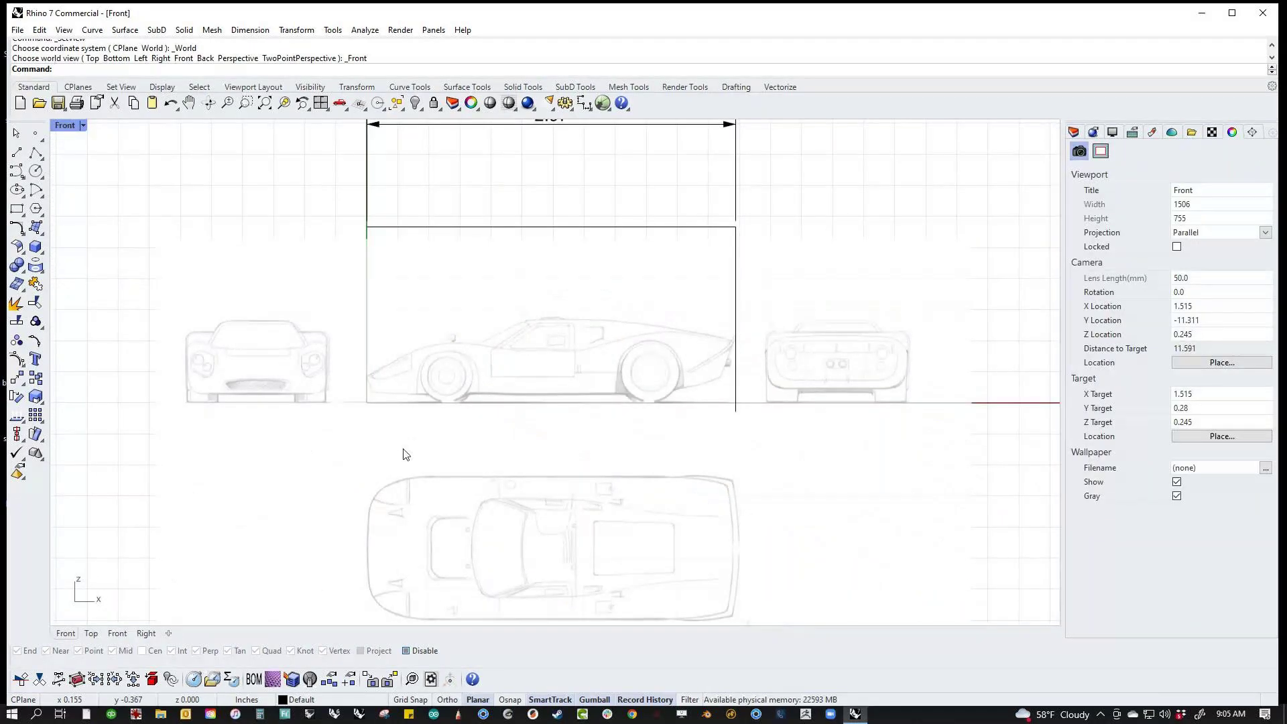
pyautogui.scroll(-4, 560, 423)
pyautogui.hotkey('ctrl', 'F4')
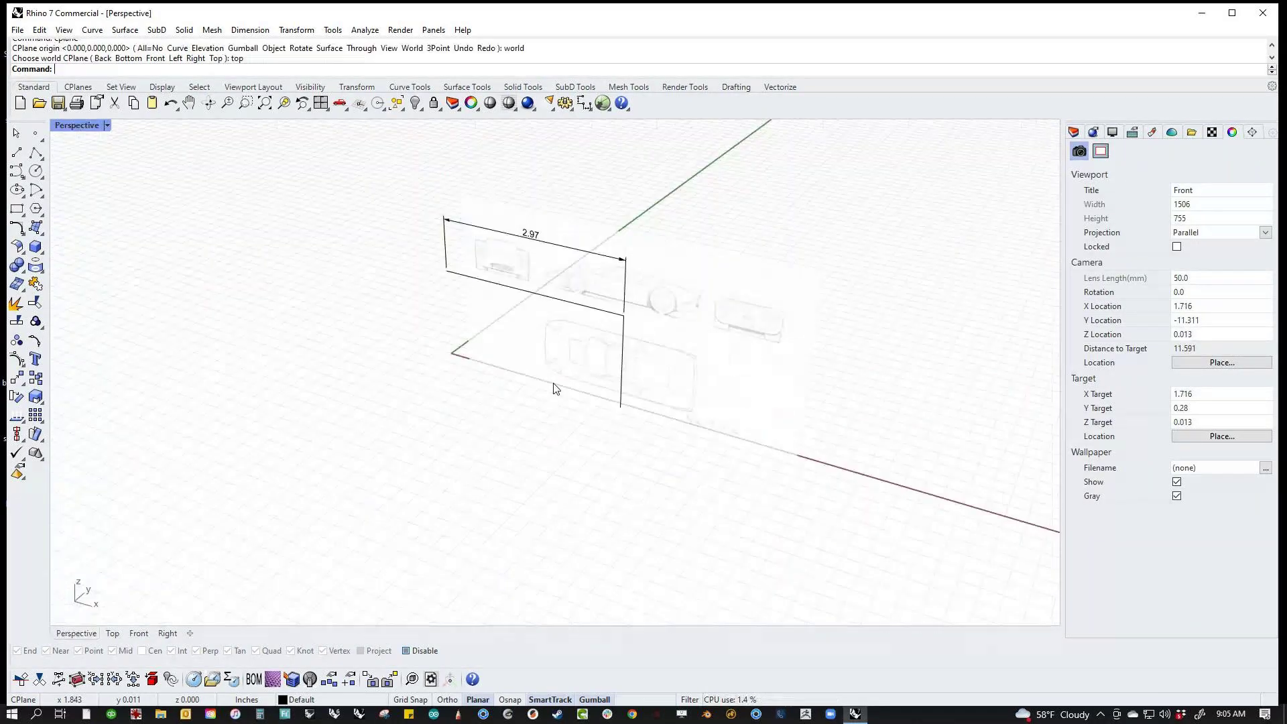
# Step: Rename Layer 03 as "front" and change the selected car picture's layer to it
pyautogui.moveTo(553, 389); pyautogui.dragTo(994, 281, button='right')
pyautogui.click(1074, 132)
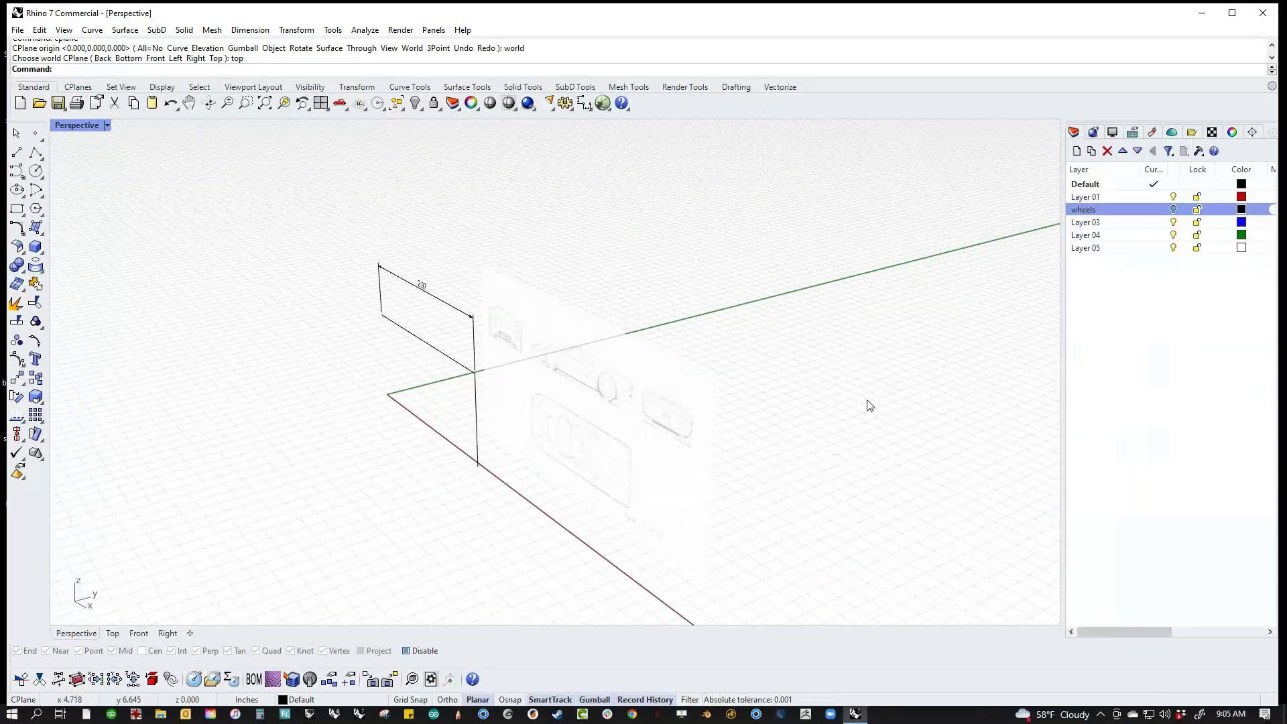
pyautogui.moveTo(730, 491); pyautogui.dragTo(729, 468, button='right')
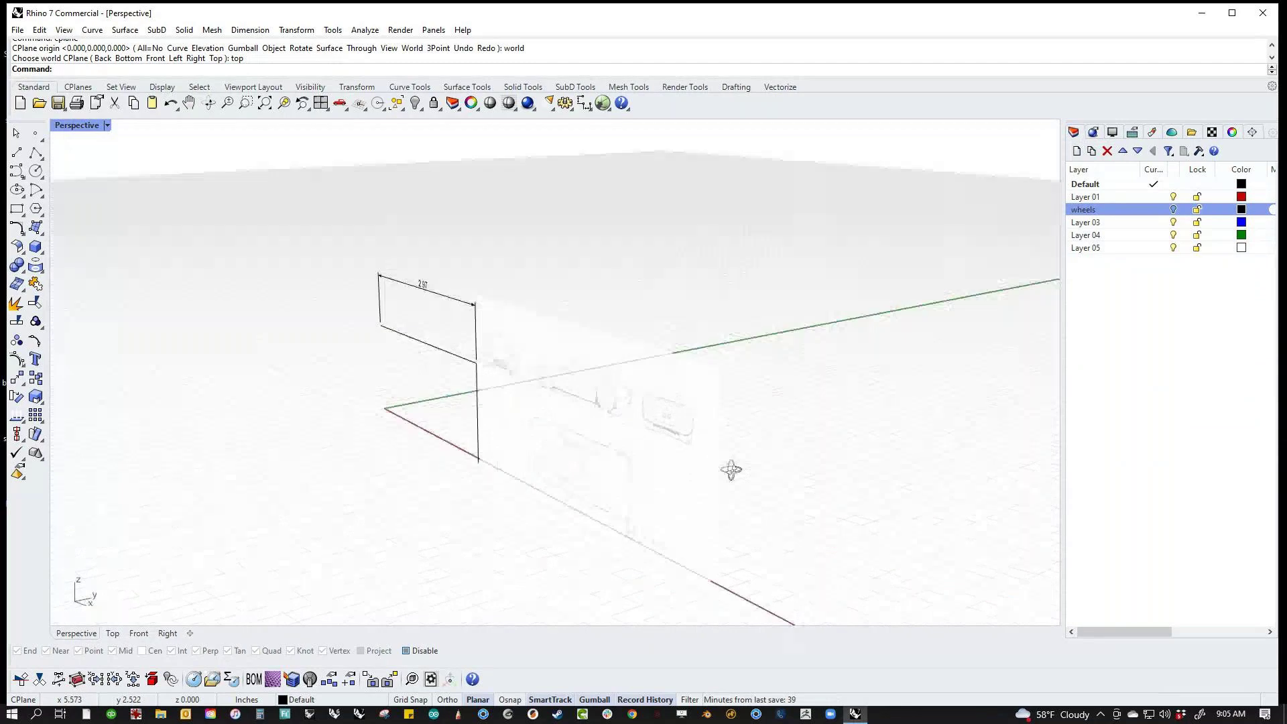
pyautogui.click(626, 427)
pyautogui.doubleClick(1095, 224)
pyautogui.click(1096, 225)
pyautogui.write('front')
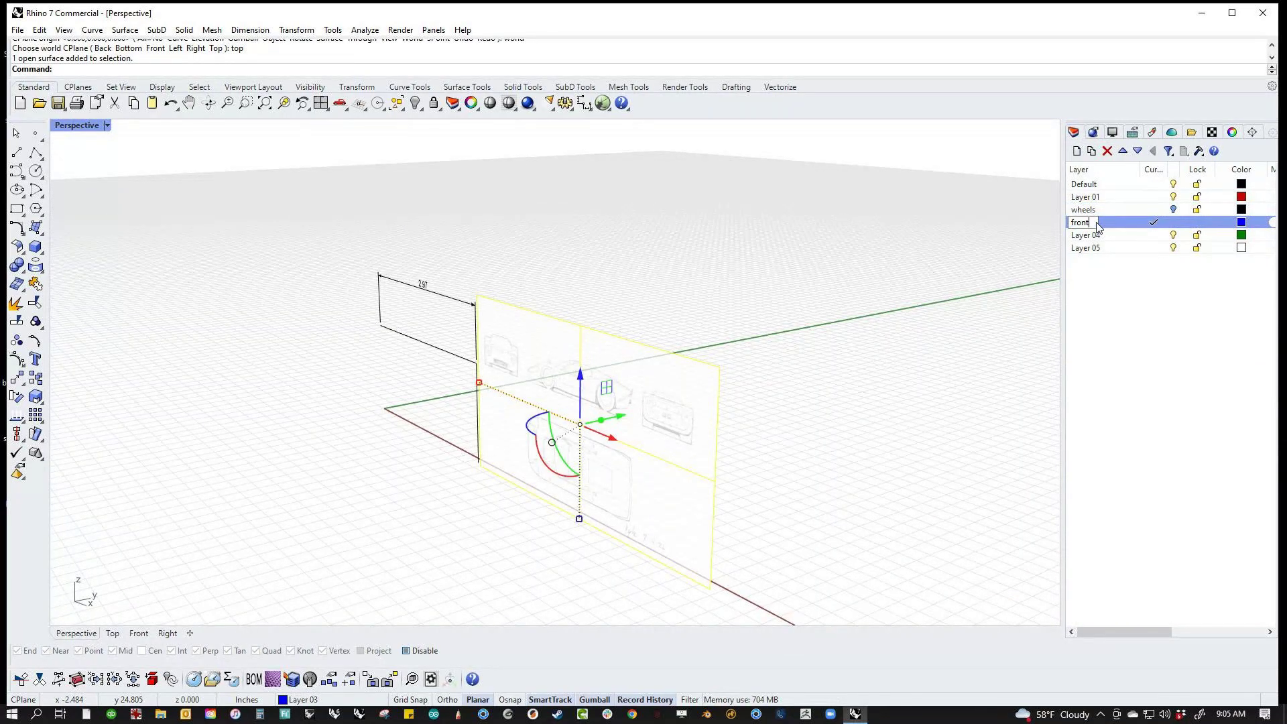
pyautogui.press('Return')
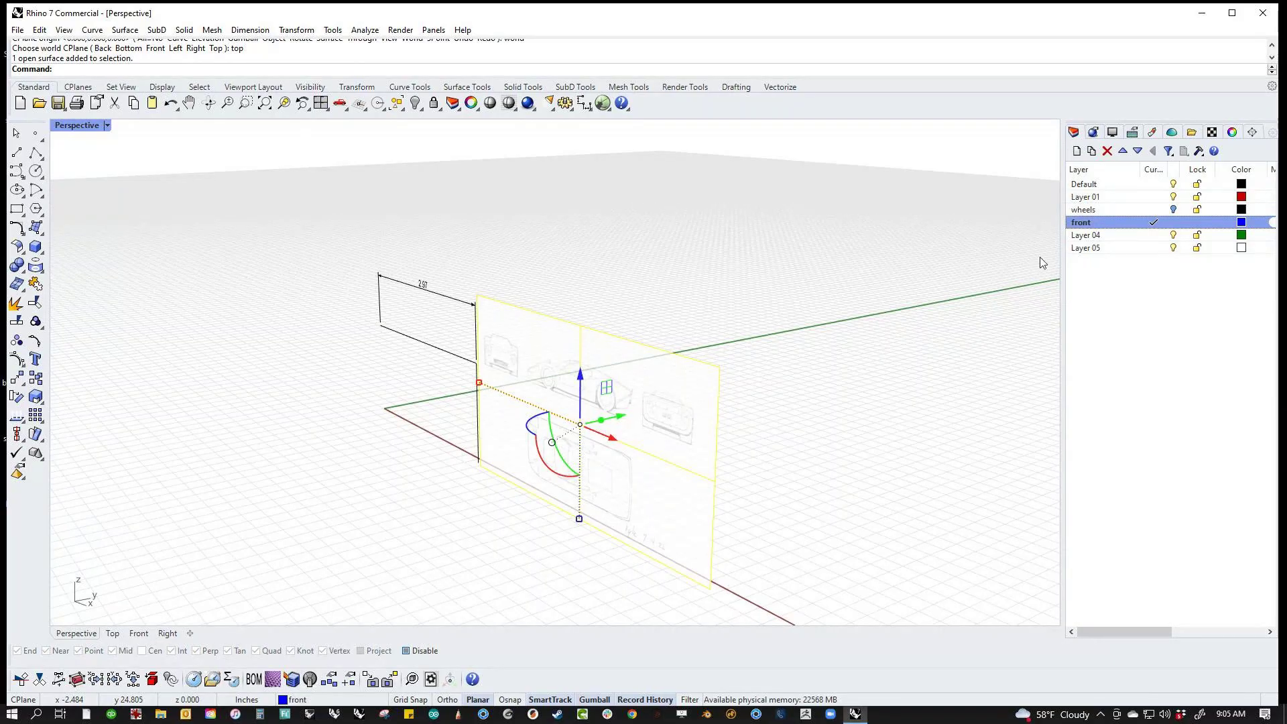
pyautogui.rightClick(1079, 226)
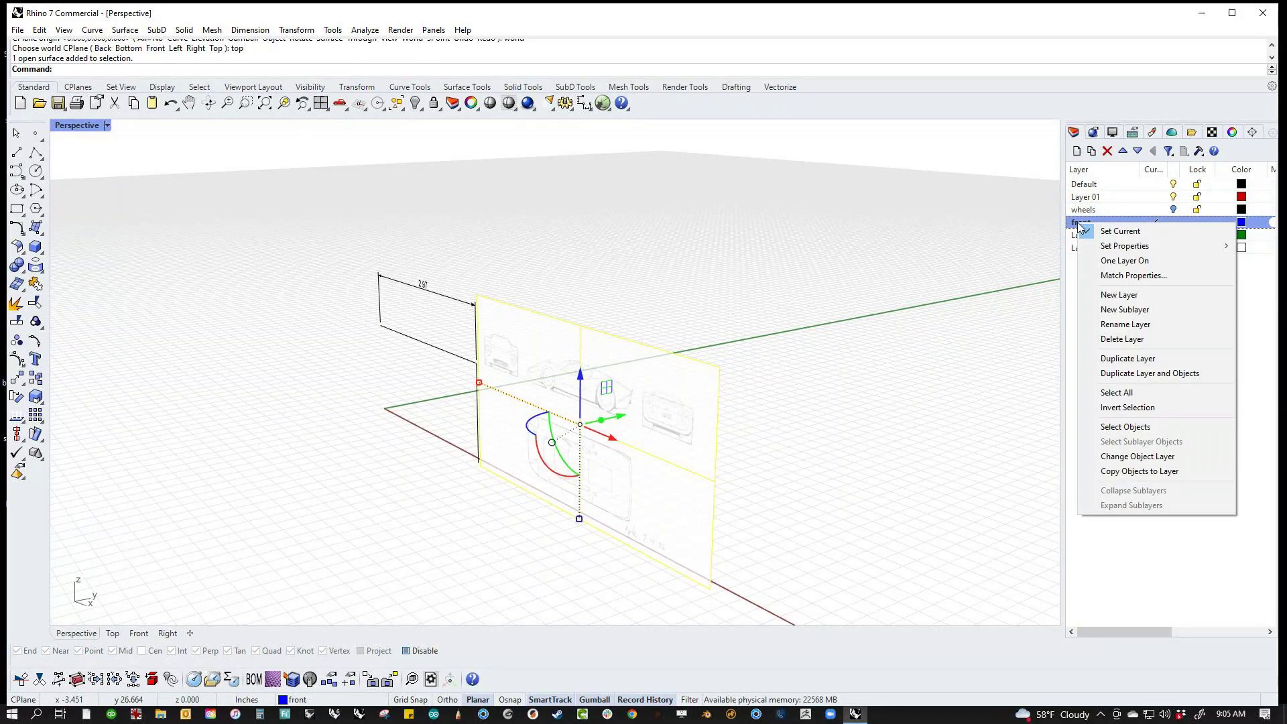
pyautogui.click(1125, 457)
# Step: Make Default the current layer, and test the front layer's visibility and lock, leaving it visible and unlocked
pyautogui.click(1154, 185)
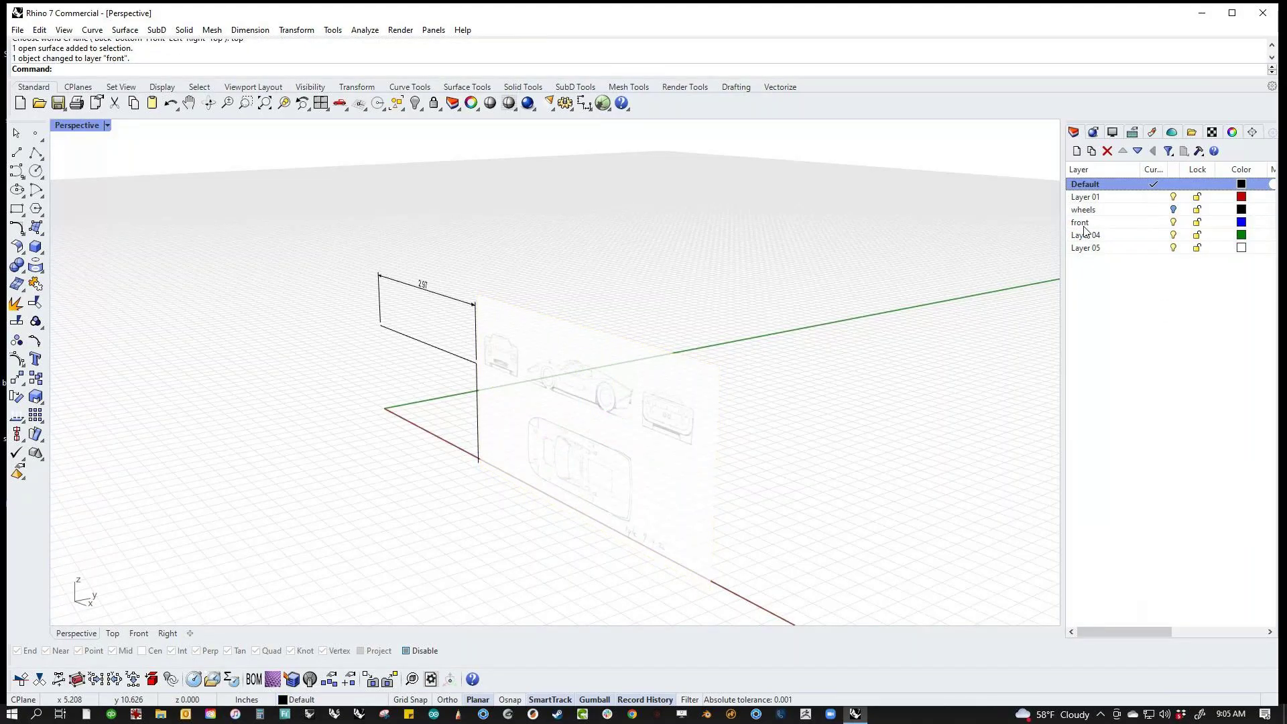
pyautogui.click(1173, 222)
pyautogui.click(1173, 222)
pyautogui.click(1197, 223)
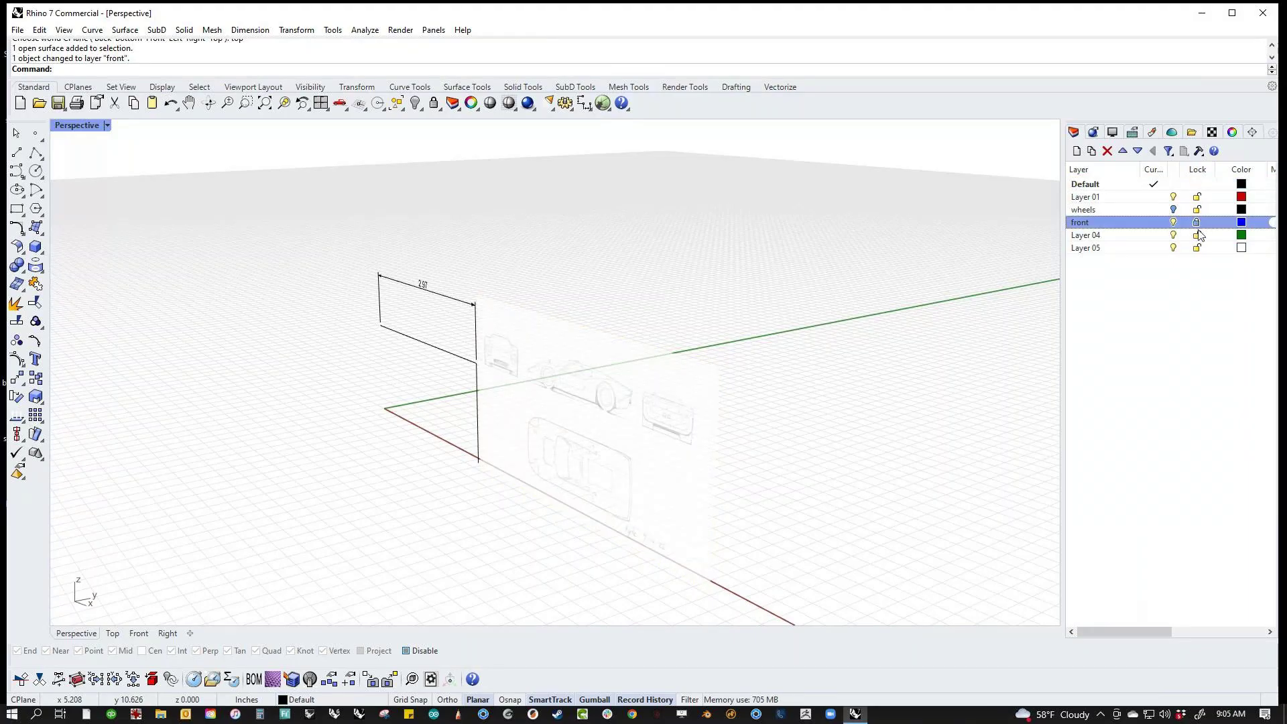
pyautogui.click(1197, 223)
# Step: Try duplicating the picture along the Y axis and rotating the copy -90 degrees about the X axis, and undo both operations
pyautogui.moveTo(704, 439)
pyautogui.mouseDown(button='right')
pyautogui.moveTo(735, 460)
pyautogui.moveTo(698, 537)
pyautogui.moveTo(534, 377)
pyautogui.moveTo(520, 301)
pyautogui.moveTo(505, 320)
pyautogui.moveTo(586, 451)
pyautogui.moveTo(577, 475)
pyautogui.moveTo(637, 460)
pyautogui.moveTo(586, 468)
pyautogui.mouseUp(button='right')
pyautogui.click(637, 460)
pyautogui.moveTo(583, 436); pyautogui.dragTo(703, 396)
pyautogui.click(696, 442)
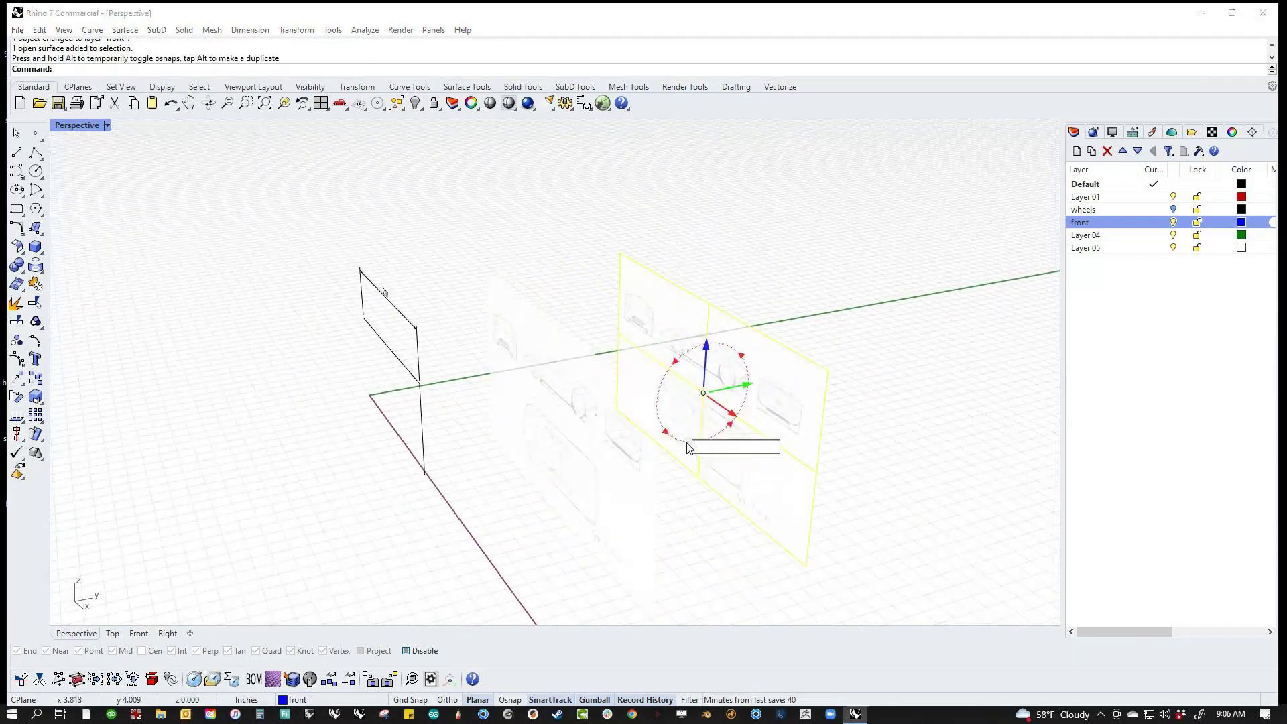
pyautogui.write('-90')
pyautogui.press('Return')
pyautogui.moveTo(689, 448); pyautogui.dragTo(650, 491, button='right')
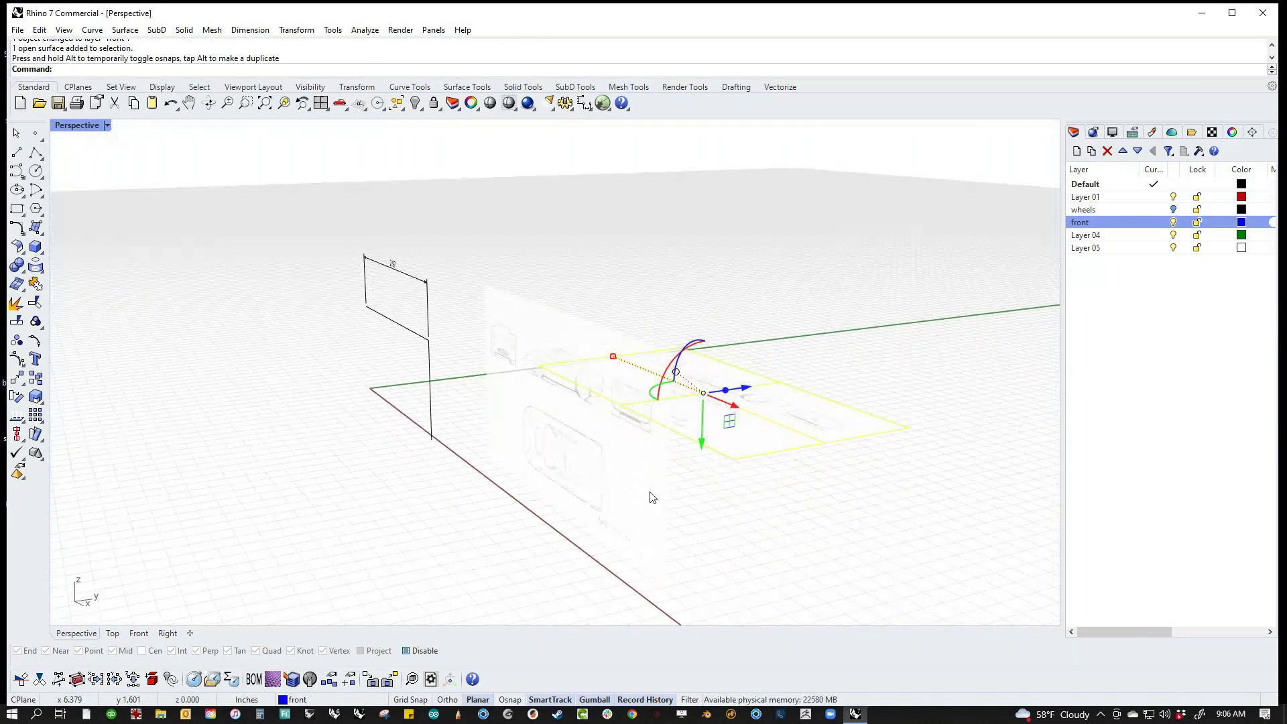
pyautogui.hotkey('ctrl', 'z')
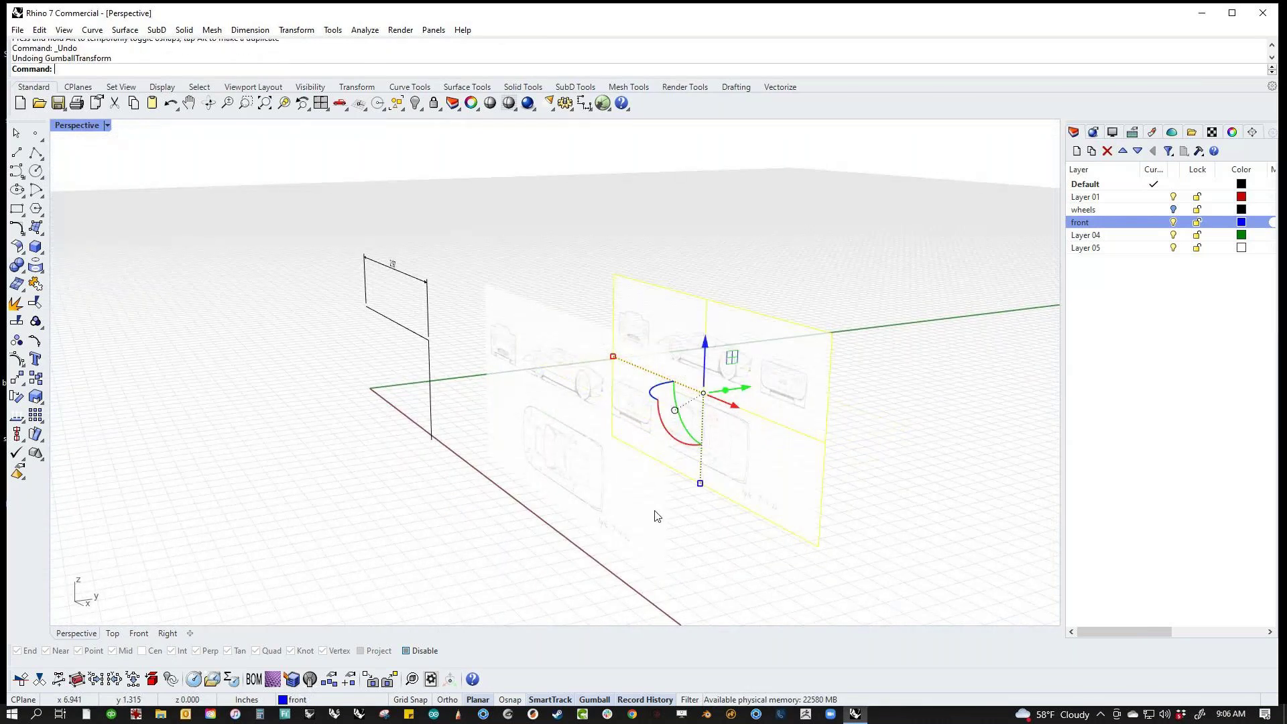
pyautogui.hotkey('ctrl', 'z')
# Step: Duplicate the picture back along the Y axis and rotate the copy -90 degrees about the X axis so it lies flat
pyautogui.moveTo(753, 463); pyautogui.dragTo(670, 469, button='right')
pyautogui.moveTo(564, 412); pyautogui.dragTo(685, 411)
pyautogui.moveTo(804, 529); pyautogui.dragTo(757, 482, button='right')
pyautogui.click(644, 434)
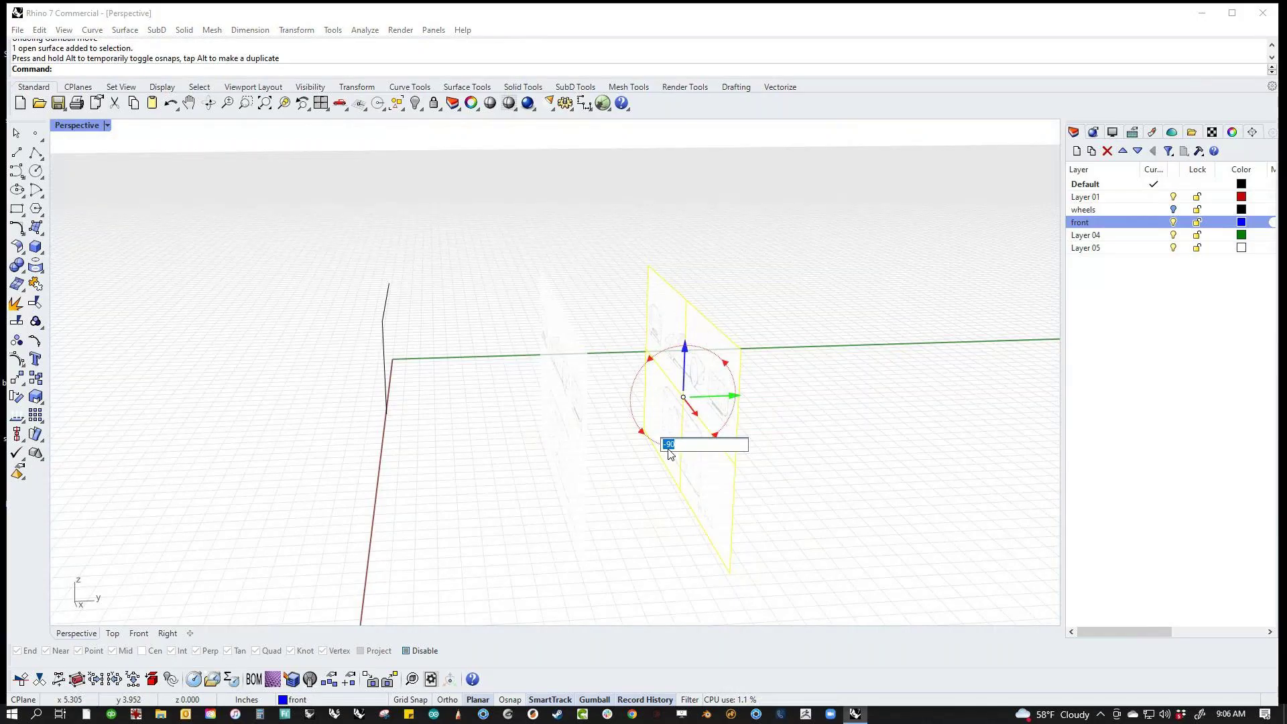
pyautogui.press('Return')
pyautogui.moveTo(678, 532); pyautogui.dragTo(813, 498, button='right')
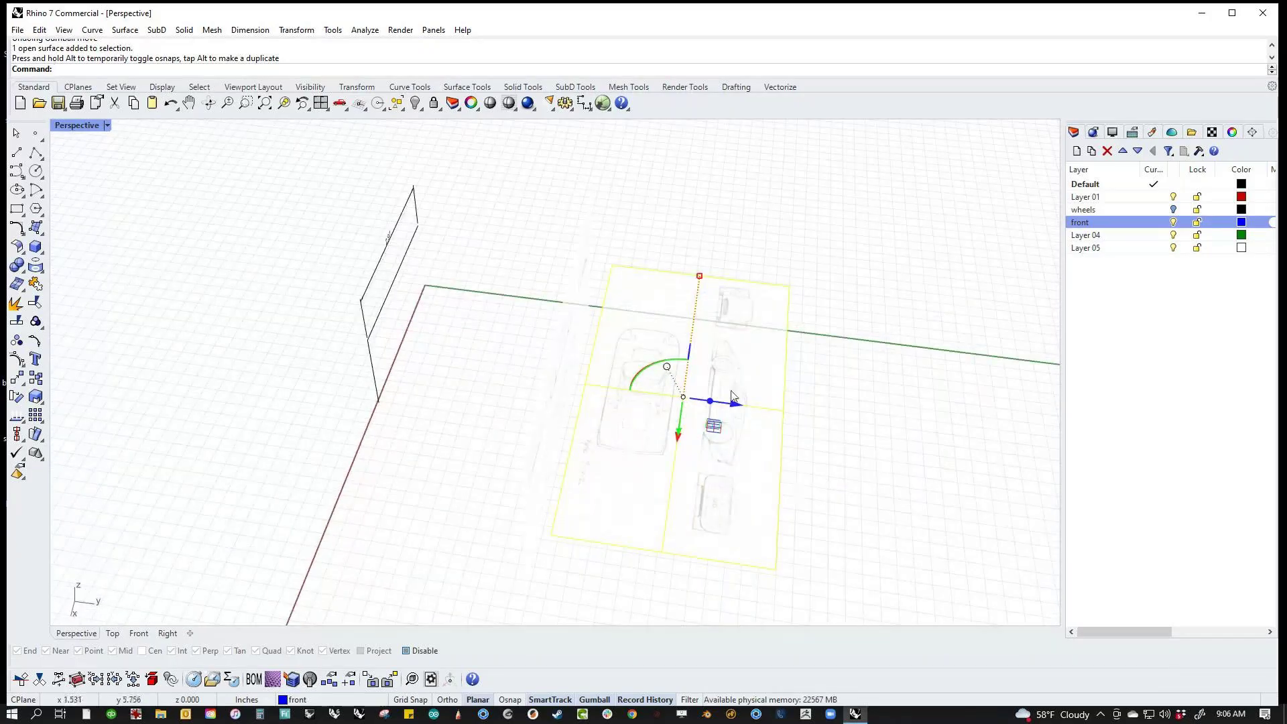
# Step: Move the flat copy along the Y axis in the Top view until the car's plan view is centred on the X axis
pyautogui.moveTo(728, 404); pyautogui.dragTo(443, 384)
pyautogui.hotkey('ctrl', 'F1')
pyautogui.moveTo(483, 416); pyautogui.dragTo(646, 229, button='right')
pyautogui.scroll(10, 585, 378)
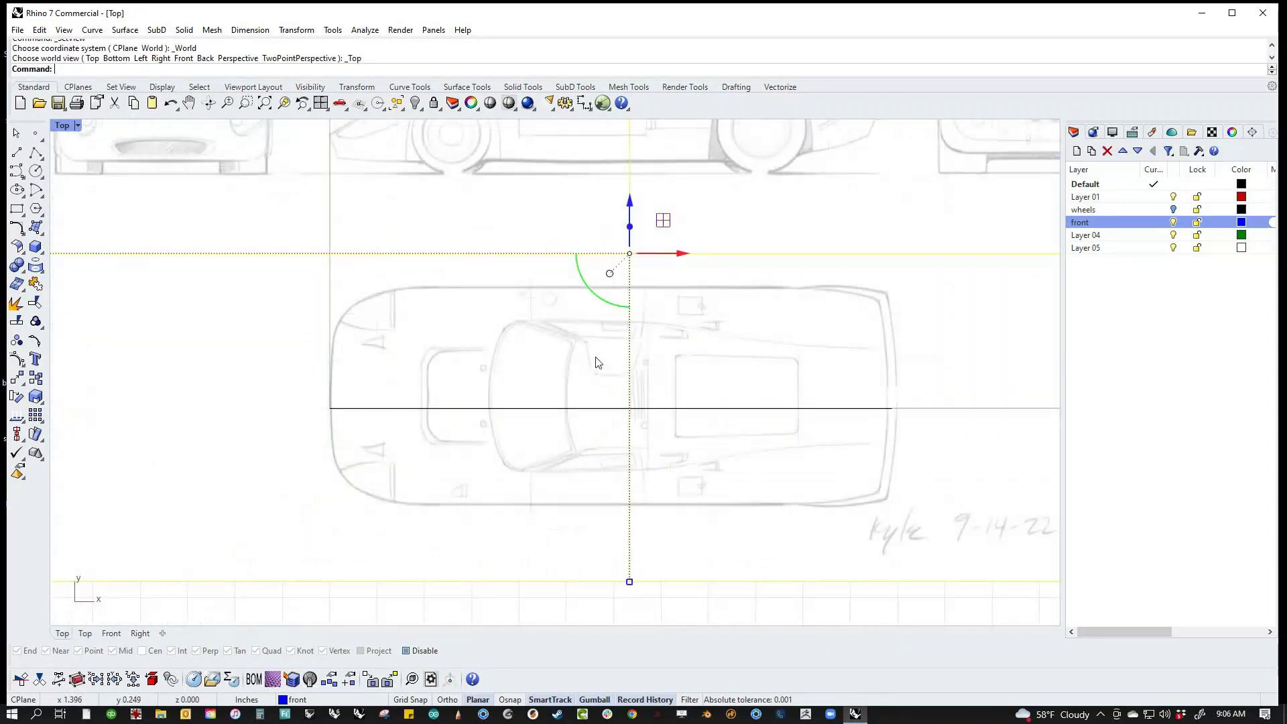
pyautogui.moveTo(628, 253); pyautogui.dragTo(616, 266)
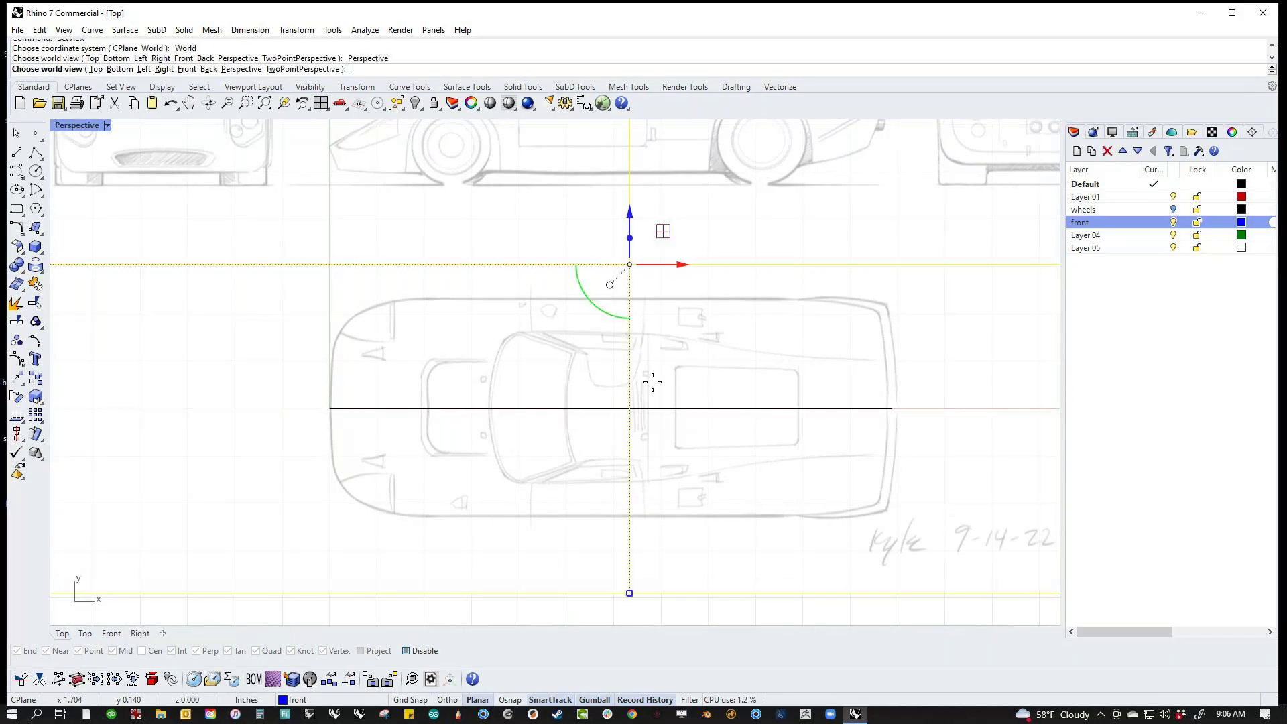
# Step: Switch to the Perspective view and lower the flat copy beneath the ground plane, leaving it deselected
pyautogui.moveTo(654, 388); pyautogui.dragTo(811, 456, button='right')
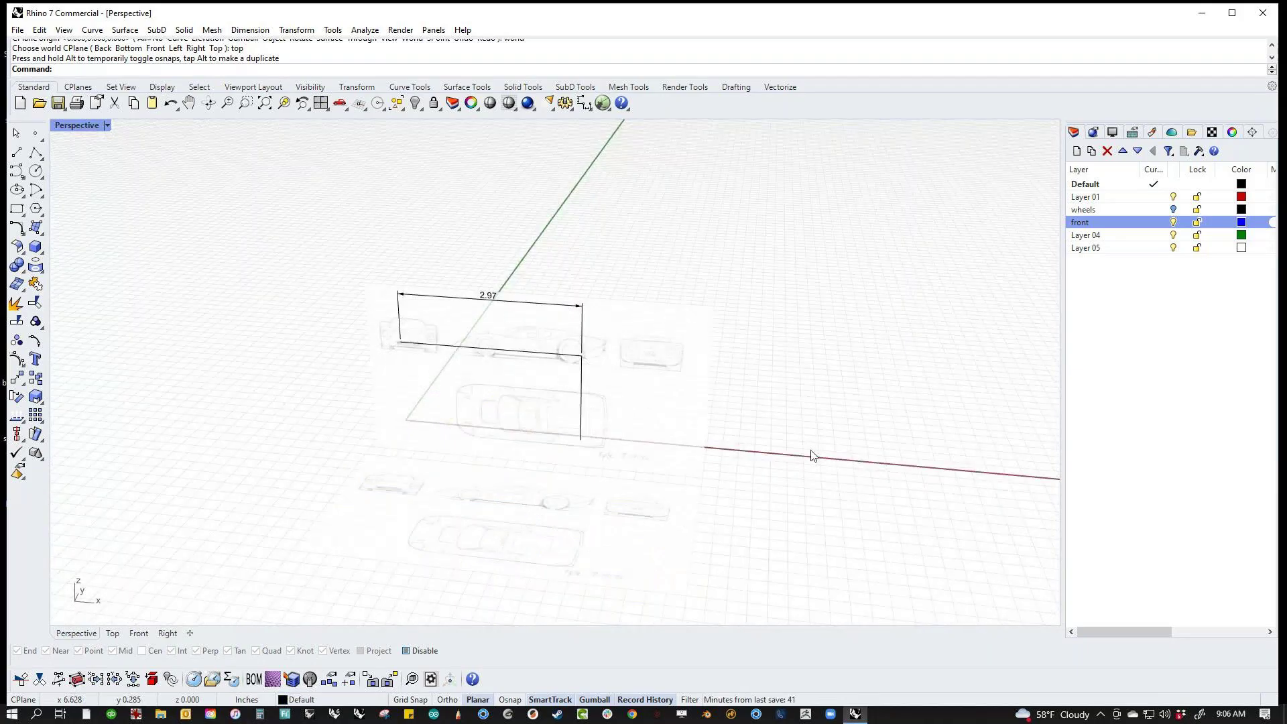
pyautogui.moveTo(811, 456); pyautogui.dragTo(800, 458, button='right')
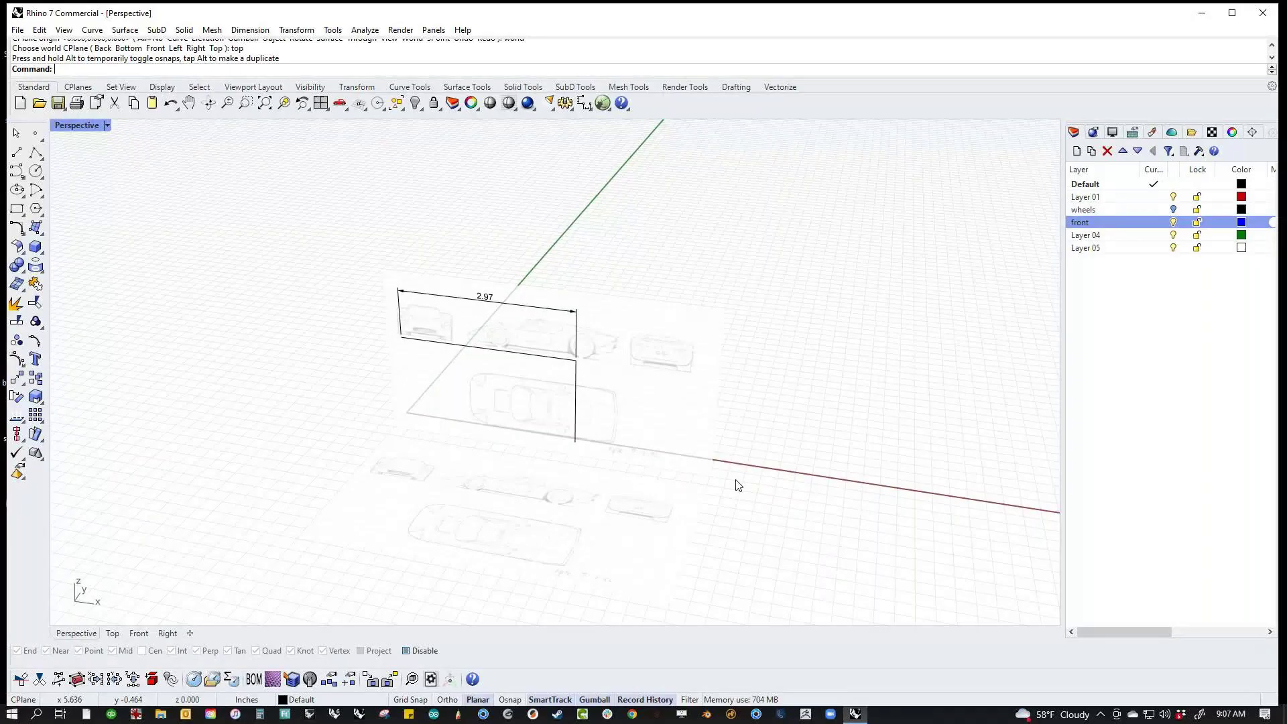
pyautogui.moveTo(737, 485); pyautogui.dragTo(433, 537, button='right')
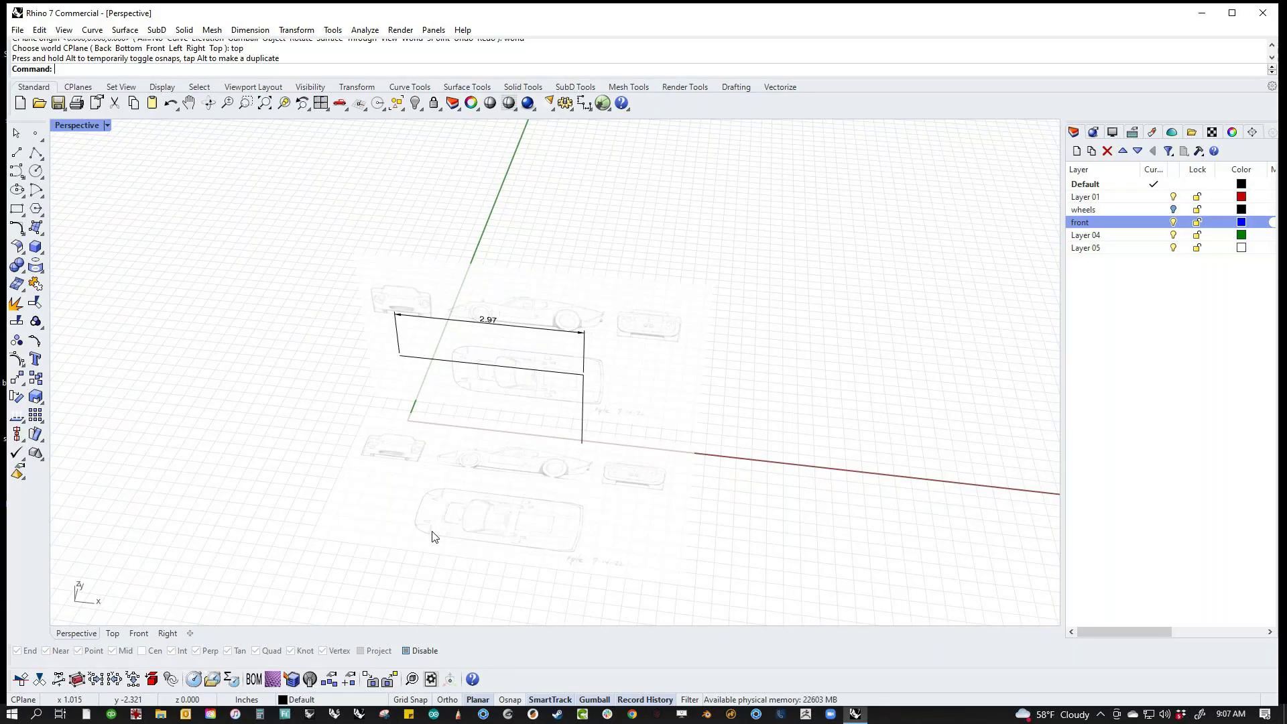
pyautogui.moveTo(545, 498); pyautogui.dragTo(488, 481, button='right')
pyautogui.scroll(6, 620, 462)
pyautogui.scroll(-6, 621, 465)
# Step: Duplicate the upright picture back along the Y axis and rotate the copy a quarter turn about the Z axis, facing the X direction
pyautogui.click(572, 387)
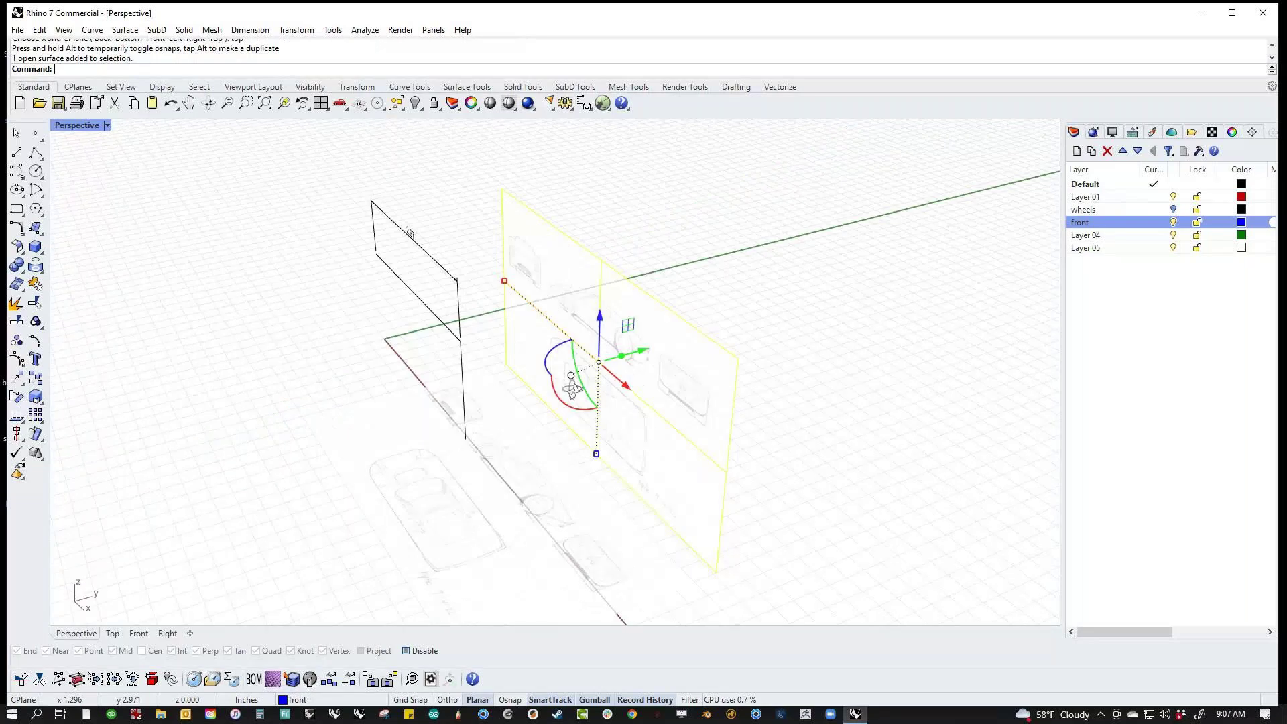
pyautogui.moveTo(572, 387); pyautogui.dragTo(749, 333, button='right')
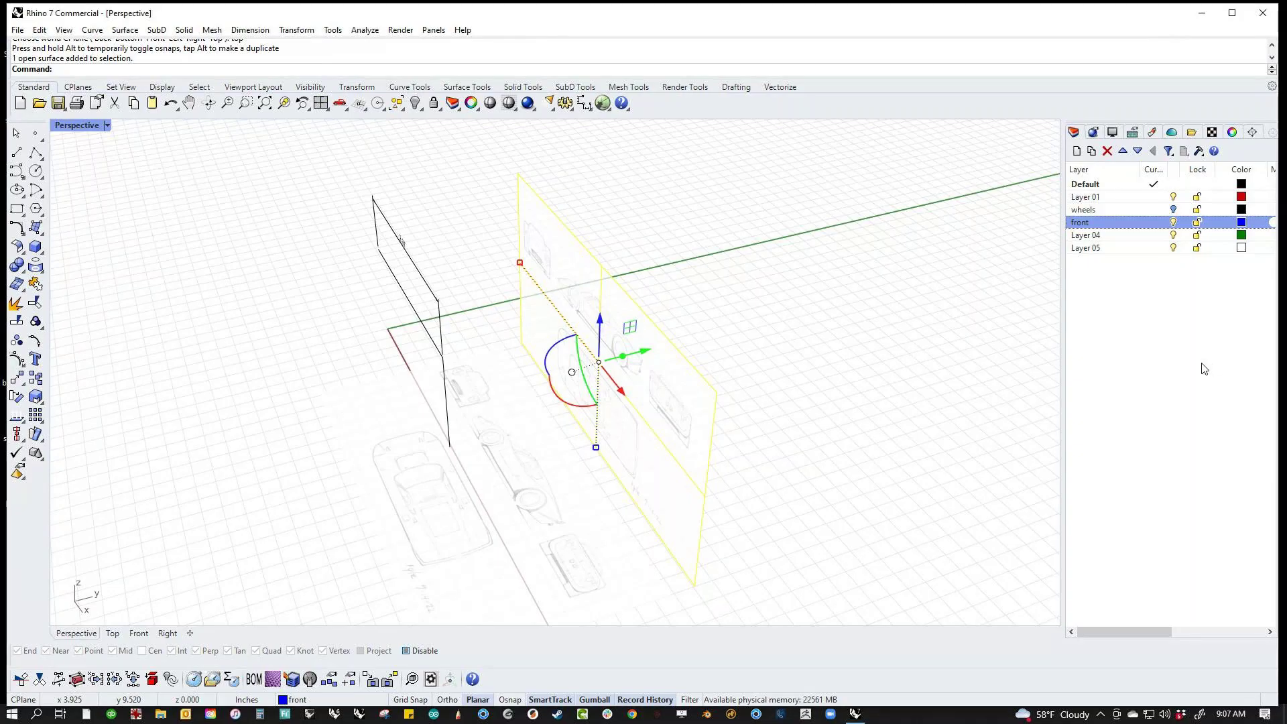
pyautogui.moveTo(744, 408); pyautogui.dragTo(624, 412, button='right')
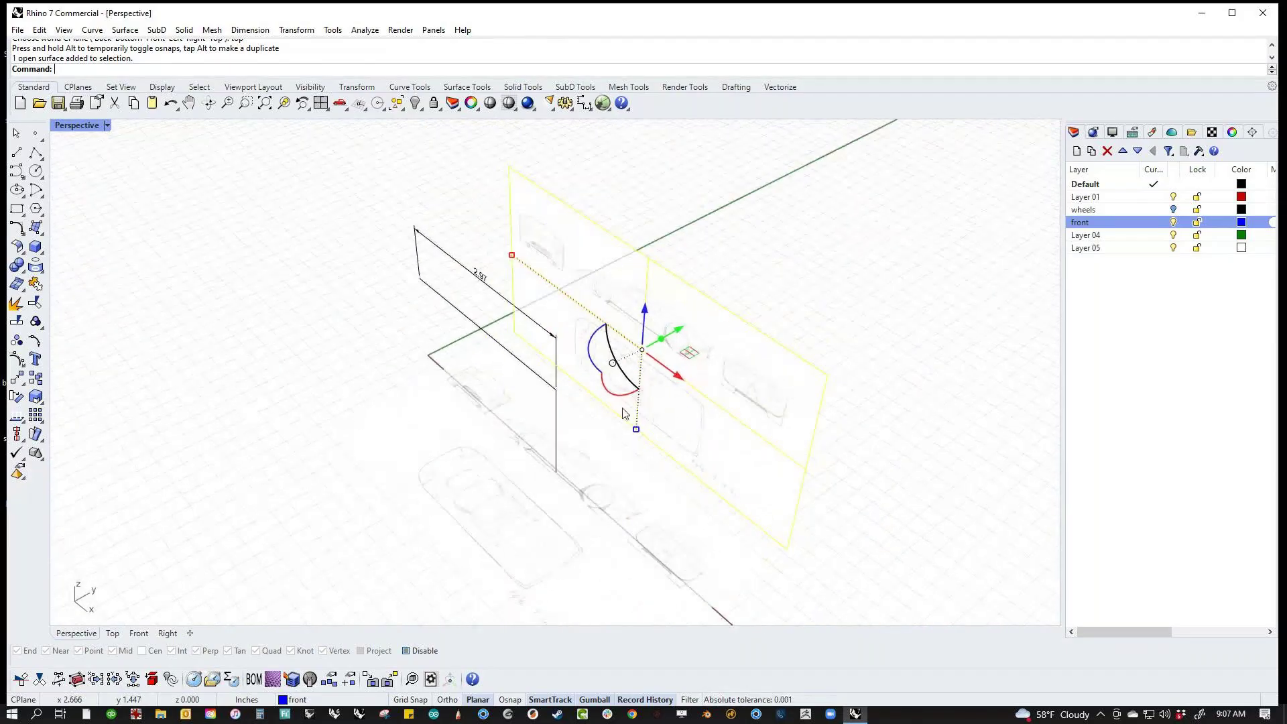
pyautogui.moveTo(673, 333); pyautogui.dragTo(770, 288)
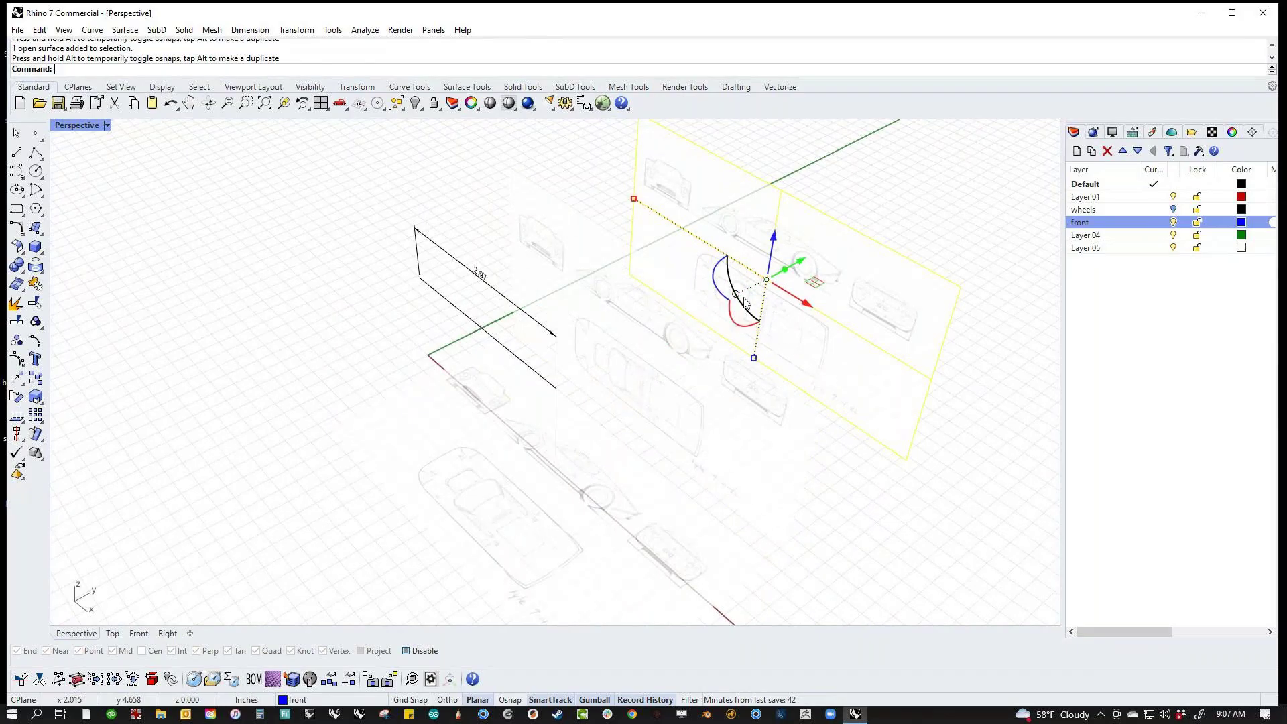
pyautogui.click(707, 280)
pyautogui.press('Return')
# Step: Switch to the Right view and move the rotated copy along the Y axis until the car's front view is centred on the vertical line
pyautogui.write('f')
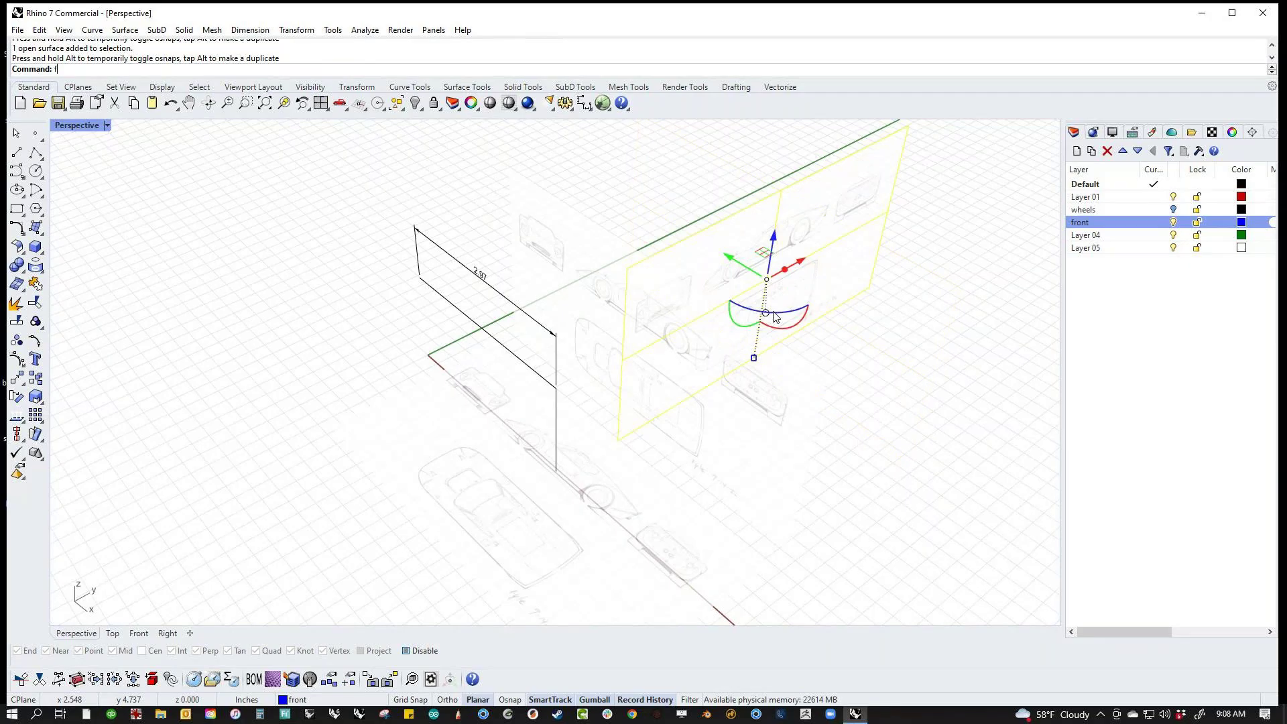
pyautogui.press('Return')
pyautogui.write('r')
pyautogui.press('Return')
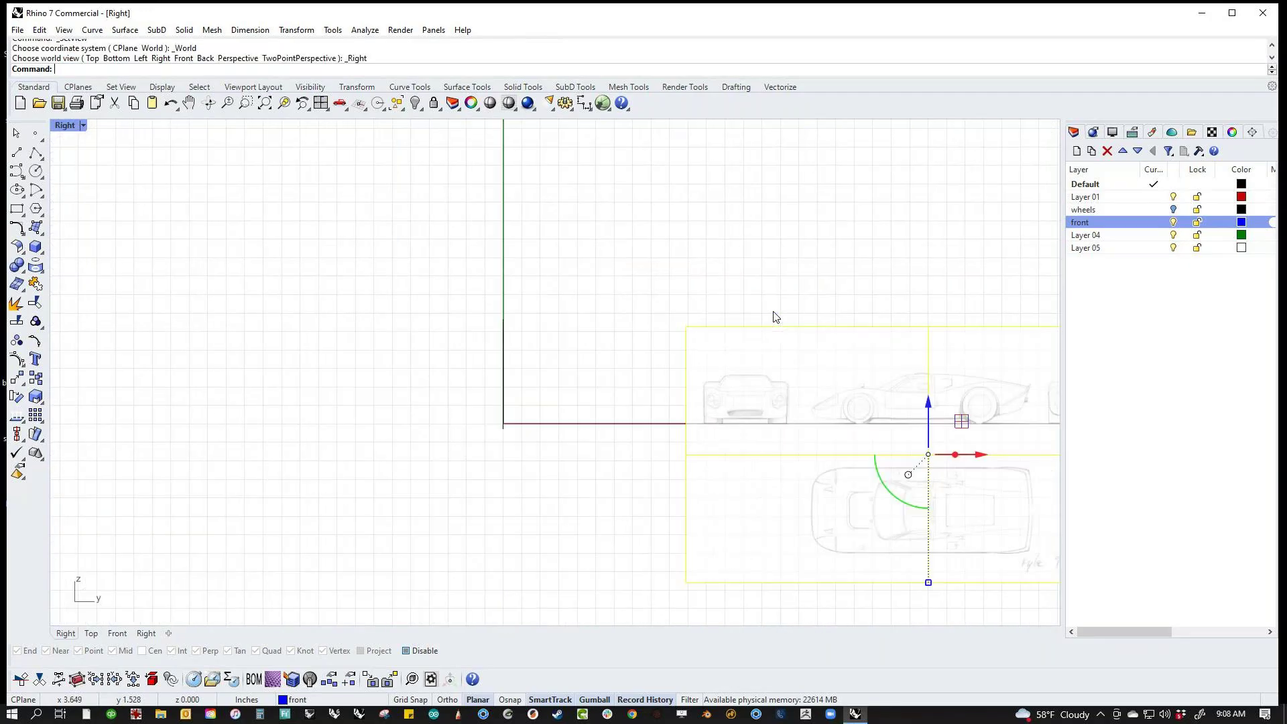
pyautogui.moveTo(726, 382); pyautogui.dragTo(680, 436, button='right')
pyautogui.moveTo(882, 472); pyautogui.dragTo(636, 540)
pyautogui.scroll(13, 424, 355)
pyautogui.moveTo(638, 500); pyautogui.dragTo(641, 270, button='right')
pyautogui.scroll(8, 583, 356)
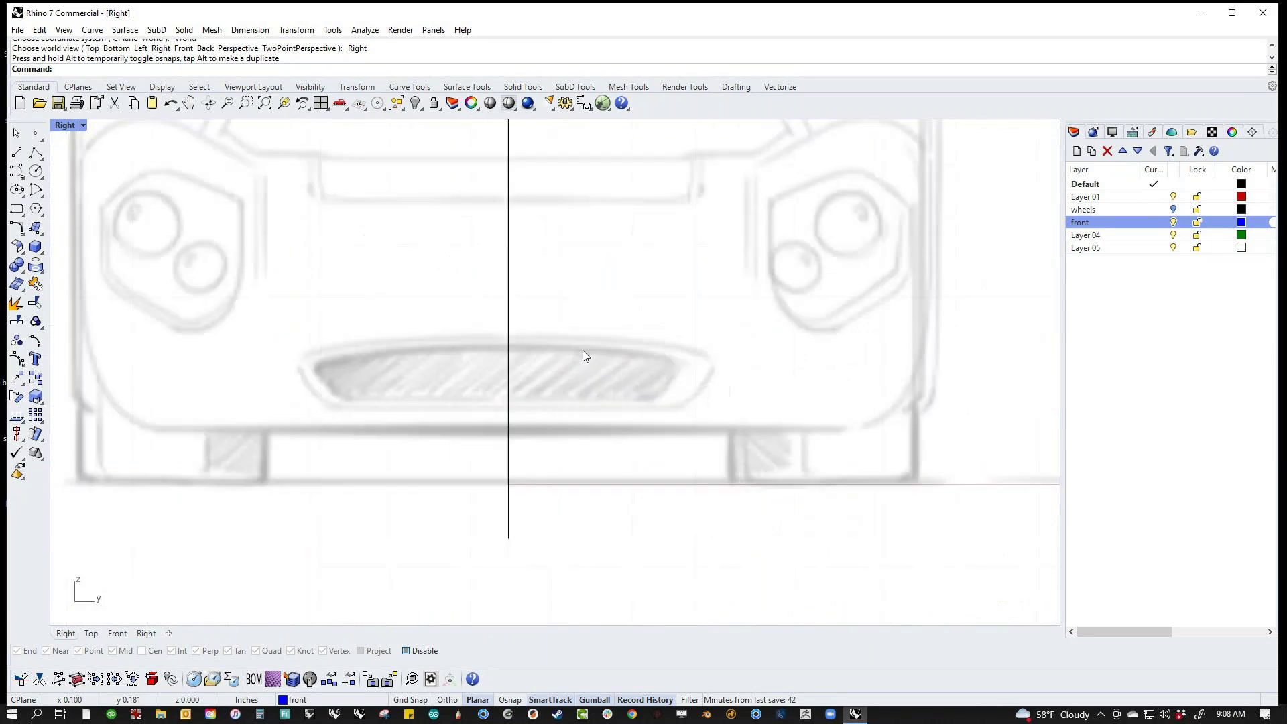
pyautogui.scroll(-6, 583, 355)
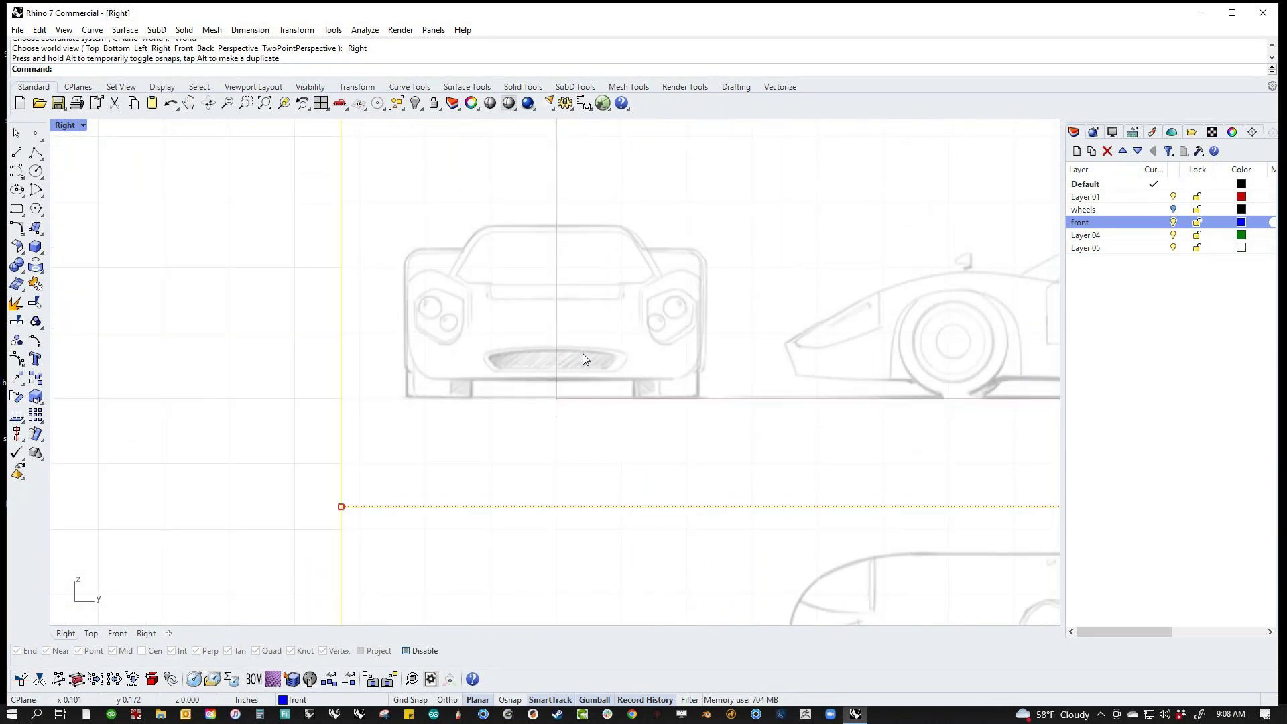
pyautogui.moveTo(609, 362); pyautogui.dragTo(575, 367)
pyautogui.scroll(-5, 373, 374)
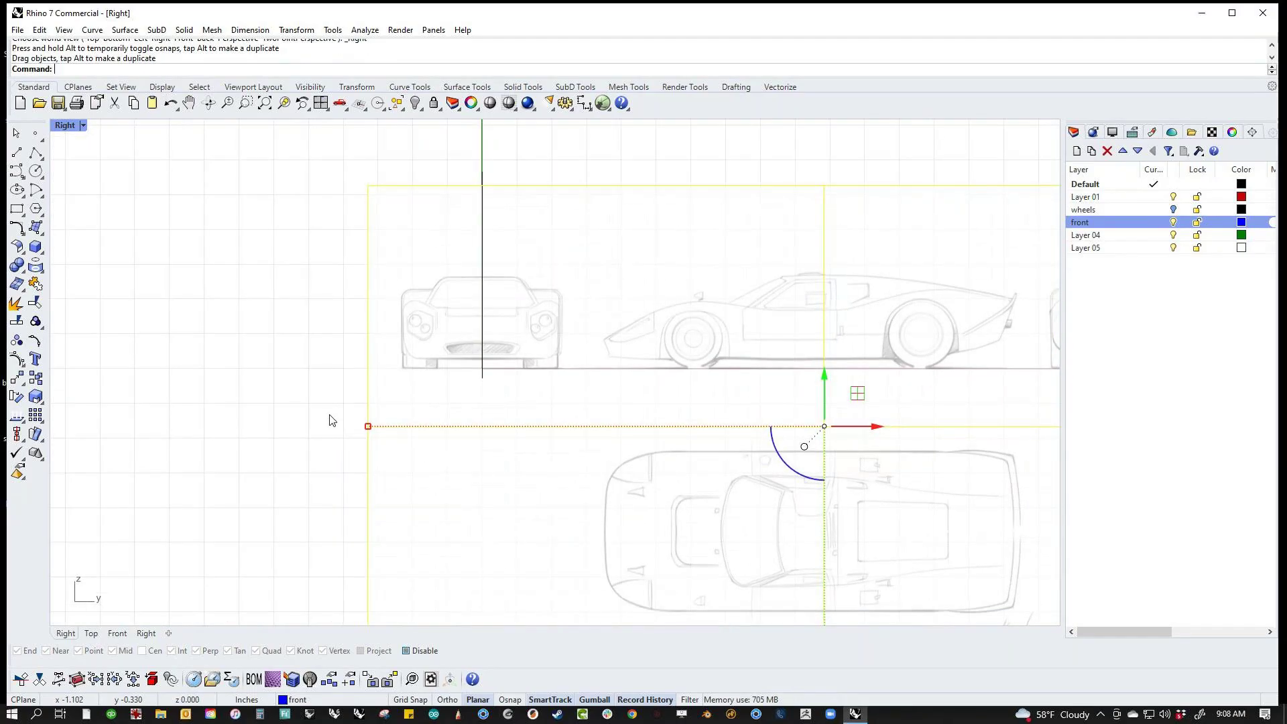
# Step: Switch to the Perspective view and move the rotated picture along the positive X axis, clear of the side and top pictures
pyautogui.hotkey('ctrl', 'F4')
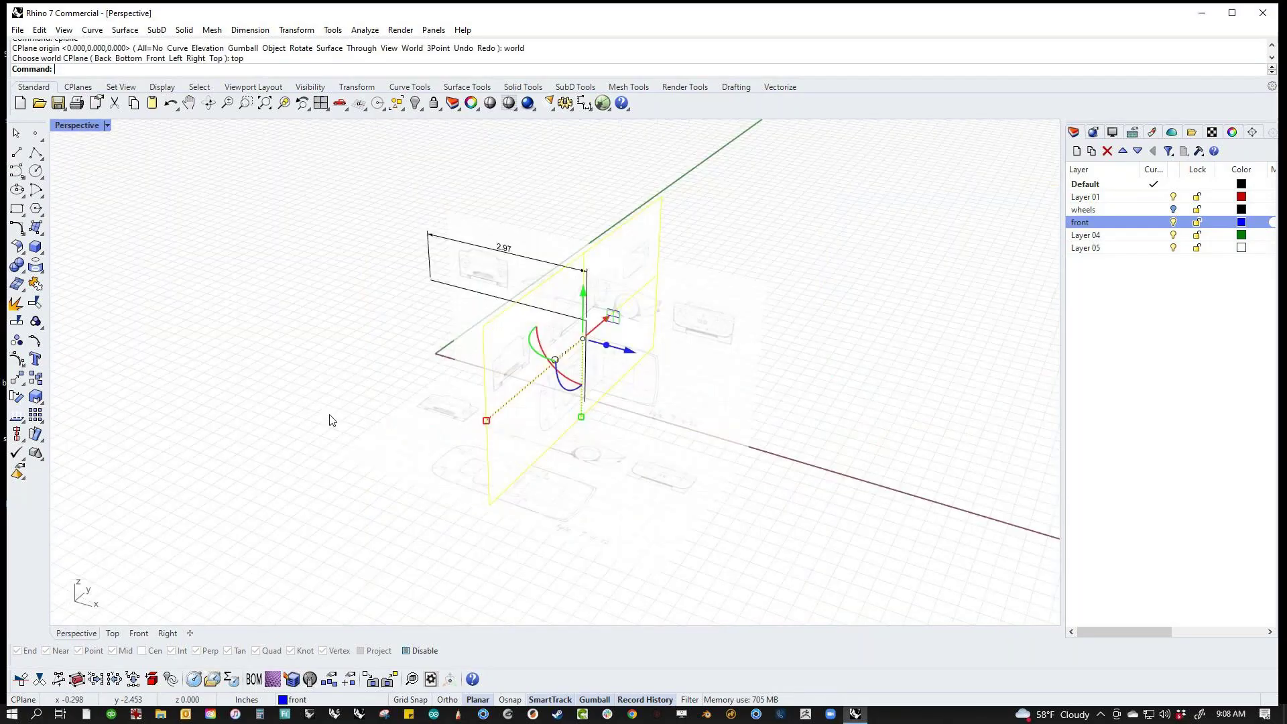
pyautogui.keyDown('shift'); pyautogui.moveTo(384, 431); pyautogui.dragTo(408, 491, button='right'); pyautogui.keyUp('shift')
pyautogui.moveTo(647, 408); pyautogui.dragTo(799, 516)
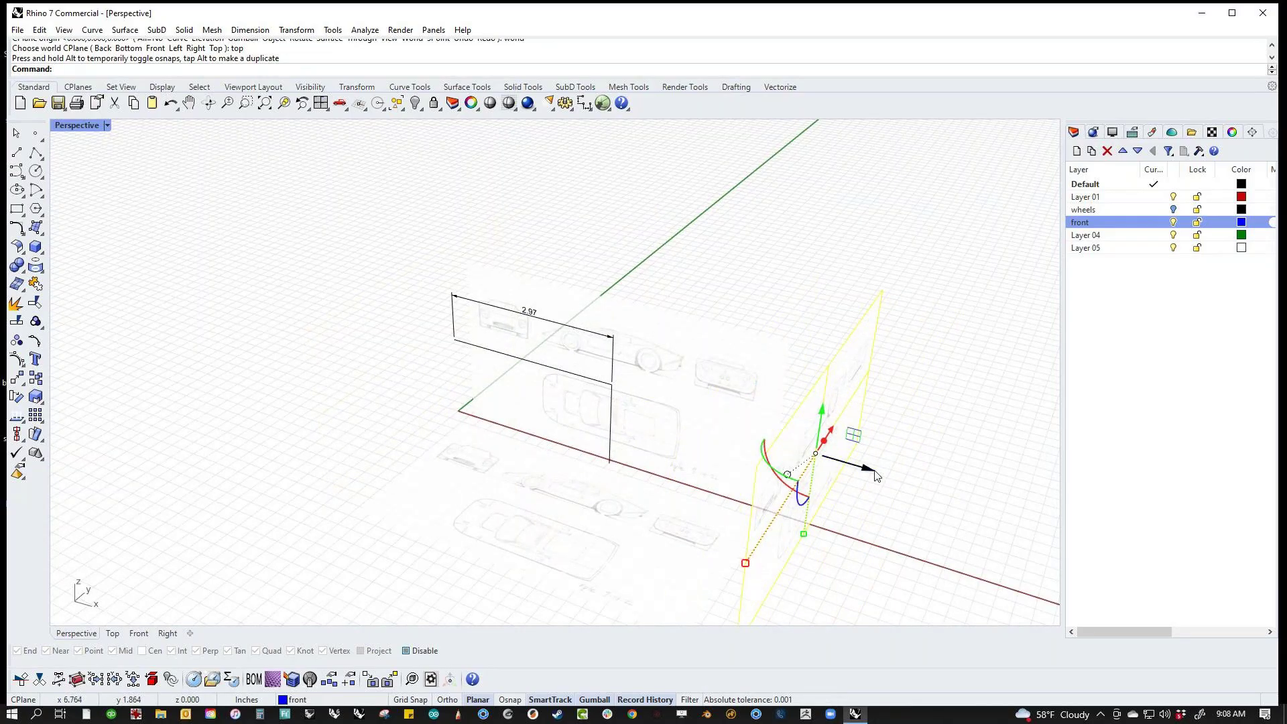
pyautogui.moveTo(534, 488); pyautogui.dragTo(654, 466, button='right')
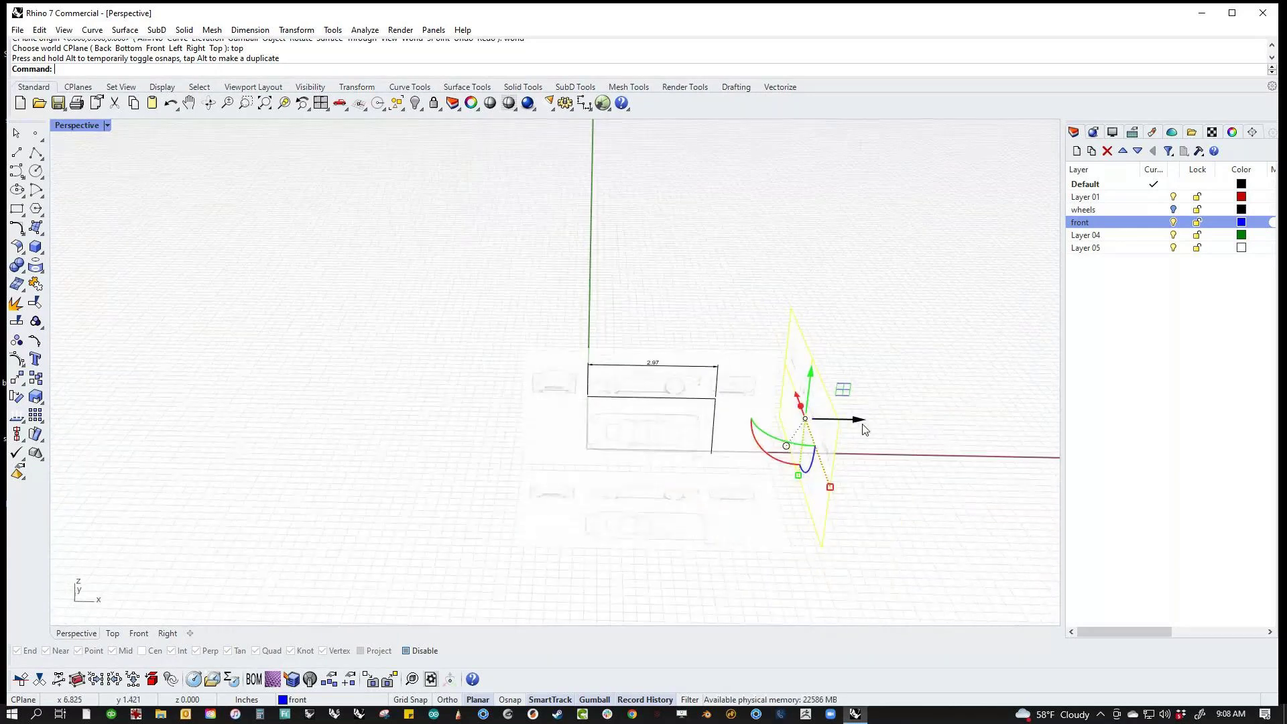
# Step: Duplicate the rotated picture along the negative X axis, past the opposite end of the side picture
pyautogui.moveTo(807, 420); pyautogui.dragTo(506, 417)
pyautogui.moveTo(516, 429); pyautogui.dragTo(643, 477, button='right')
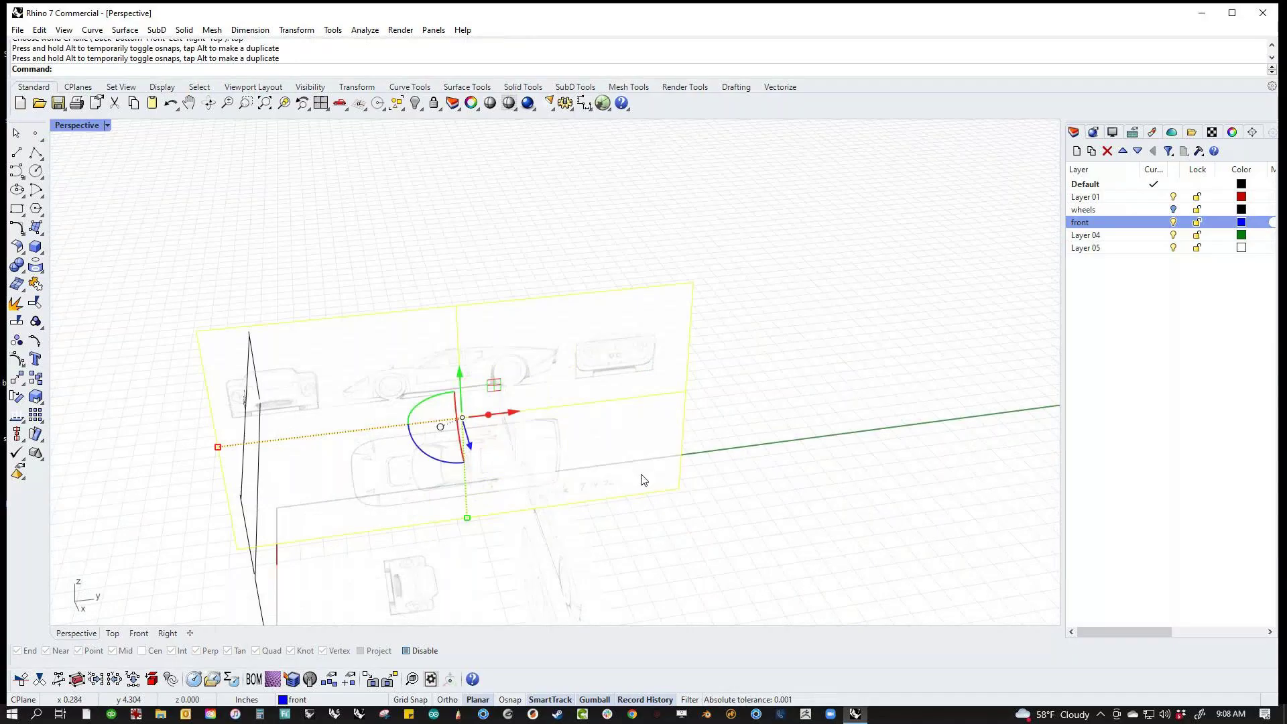
# Step: Switch to the Right view and move the new copy along the Y axis until the car's rear view is centred on the vertical line
pyautogui.hotkey('ctrl', 'F3')
pyautogui.moveTo(500, 426)
pyautogui.mouseDown()
pyautogui.moveTo(693, 425)
pyautogui.moveTo(411, 425)
pyautogui.moveTo(315, 440)
pyautogui.moveTo(309, 452)
pyautogui.mouseUp()
pyautogui.scroll(15, 436, 380)
pyautogui.moveTo(601, 526); pyautogui.dragTo(612, 532)
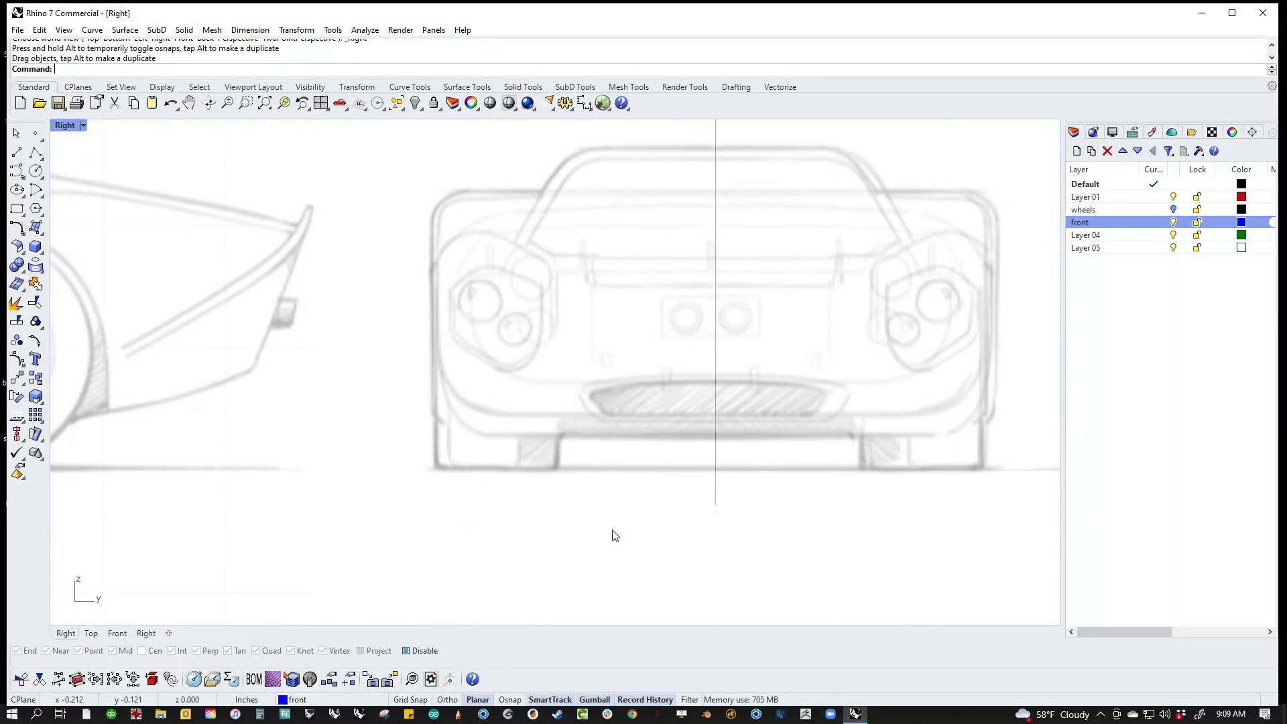
pyautogui.click(689, 468)
pyautogui.scroll(-3, 689, 468)
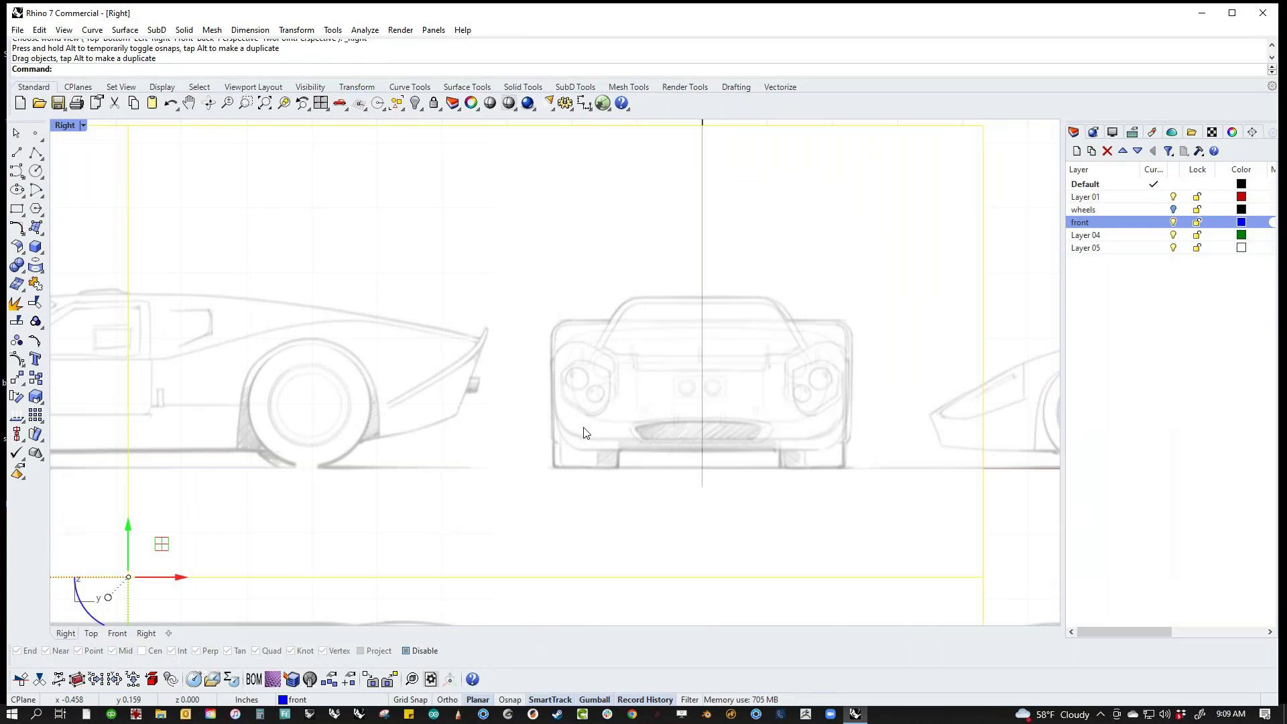
pyautogui.scroll(-5, 663, 385)
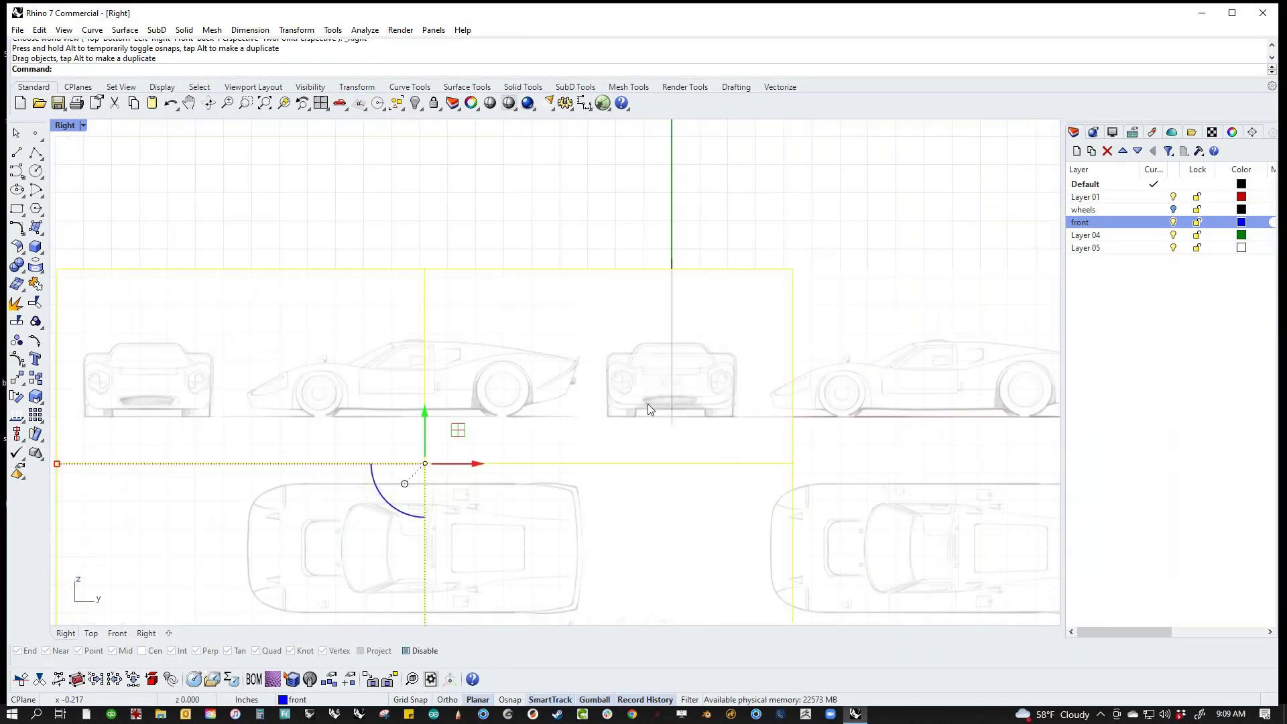
pyautogui.moveTo(648, 409); pyautogui.dragTo(661, 386, button='right')
# Step: Return to the Perspective view and deselect the rear-view picture
pyautogui.write('P')
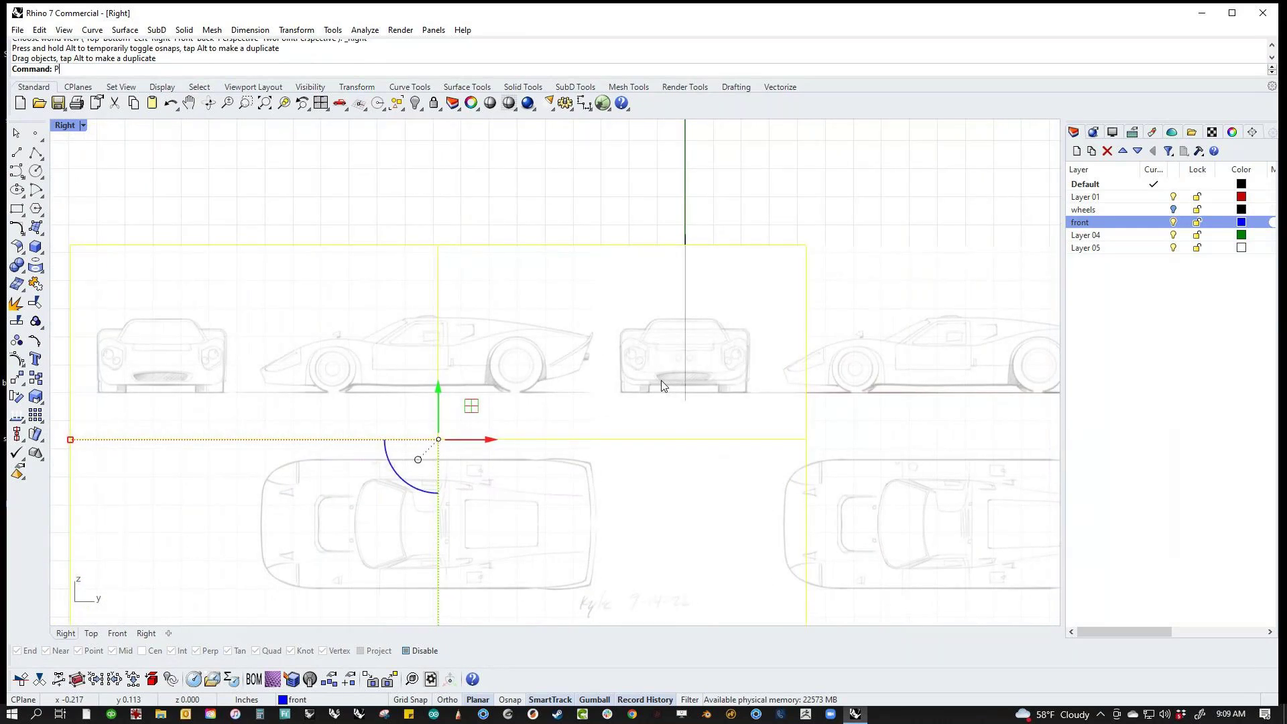
pyautogui.press('Return')
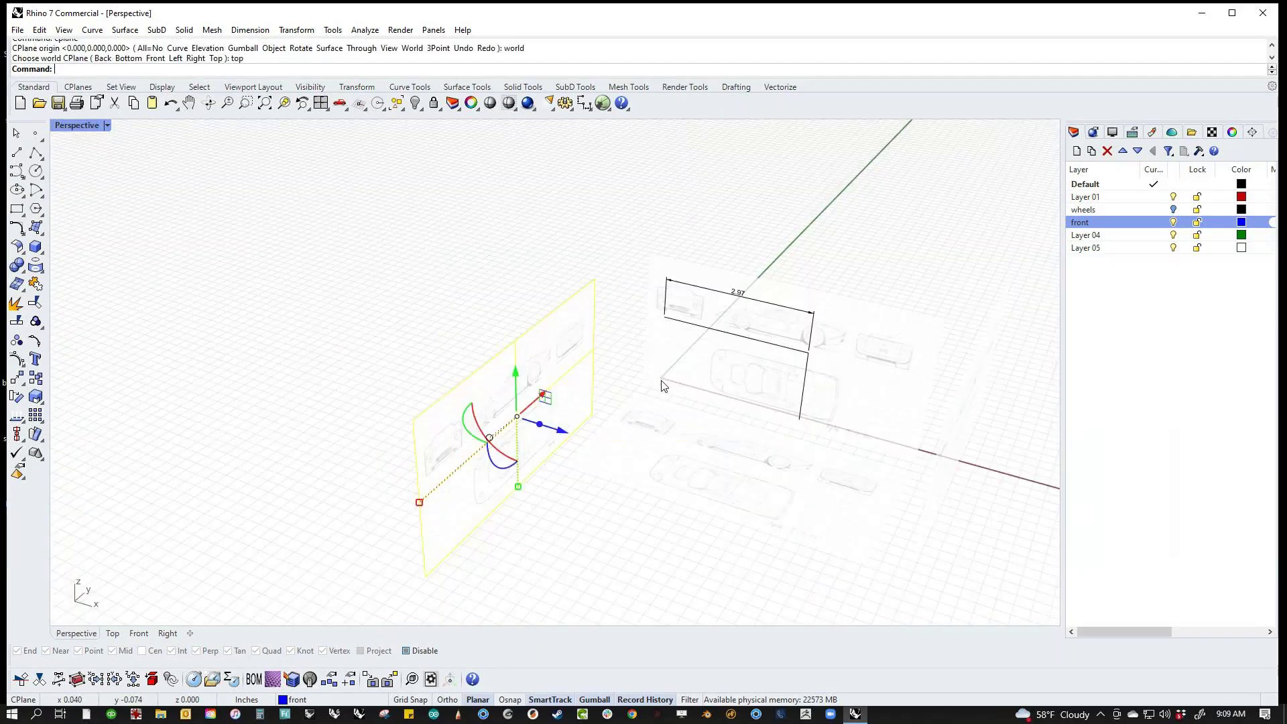
pyautogui.moveTo(663, 386); pyautogui.dragTo(833, 512, button='right')
pyautogui.click(503, 528)
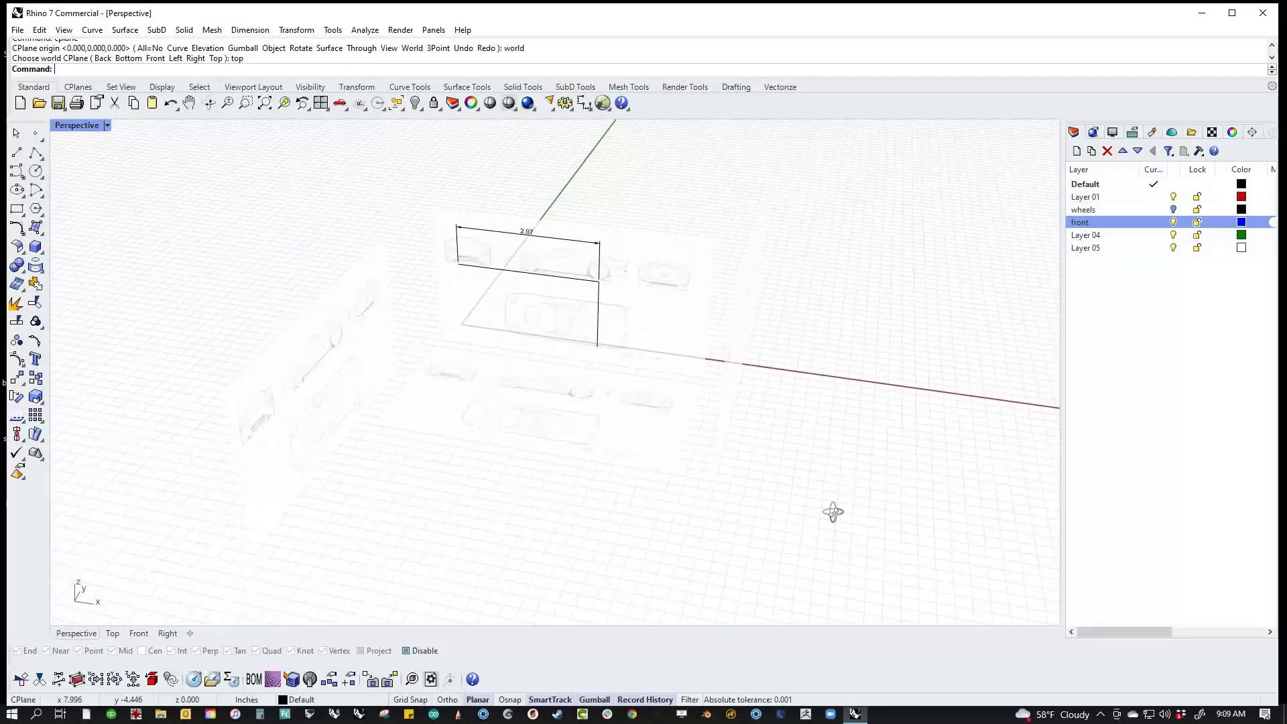
pyautogui.moveTo(833, 513); pyautogui.dragTo(603, 405, button='right')
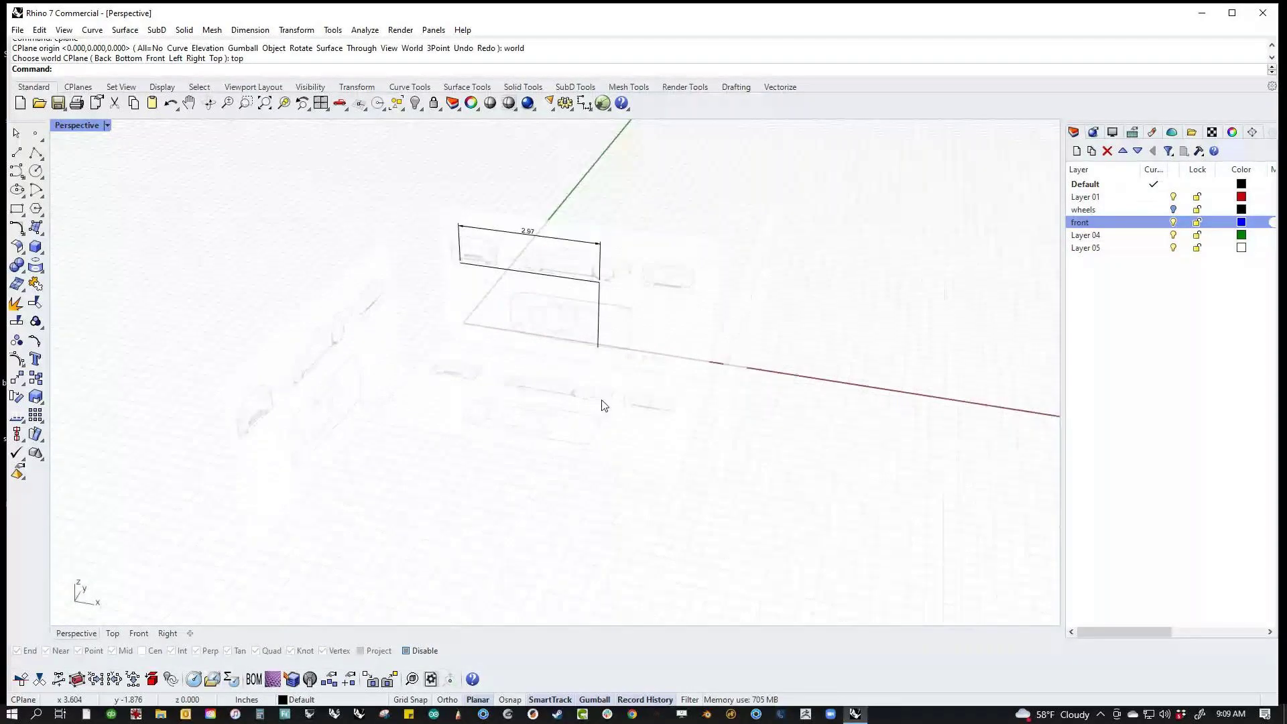
# Step: Rename Layer 04 as top and assign the flat picture to it
pyautogui.click(1159, 236)
pyautogui.rightClick(1096, 236)
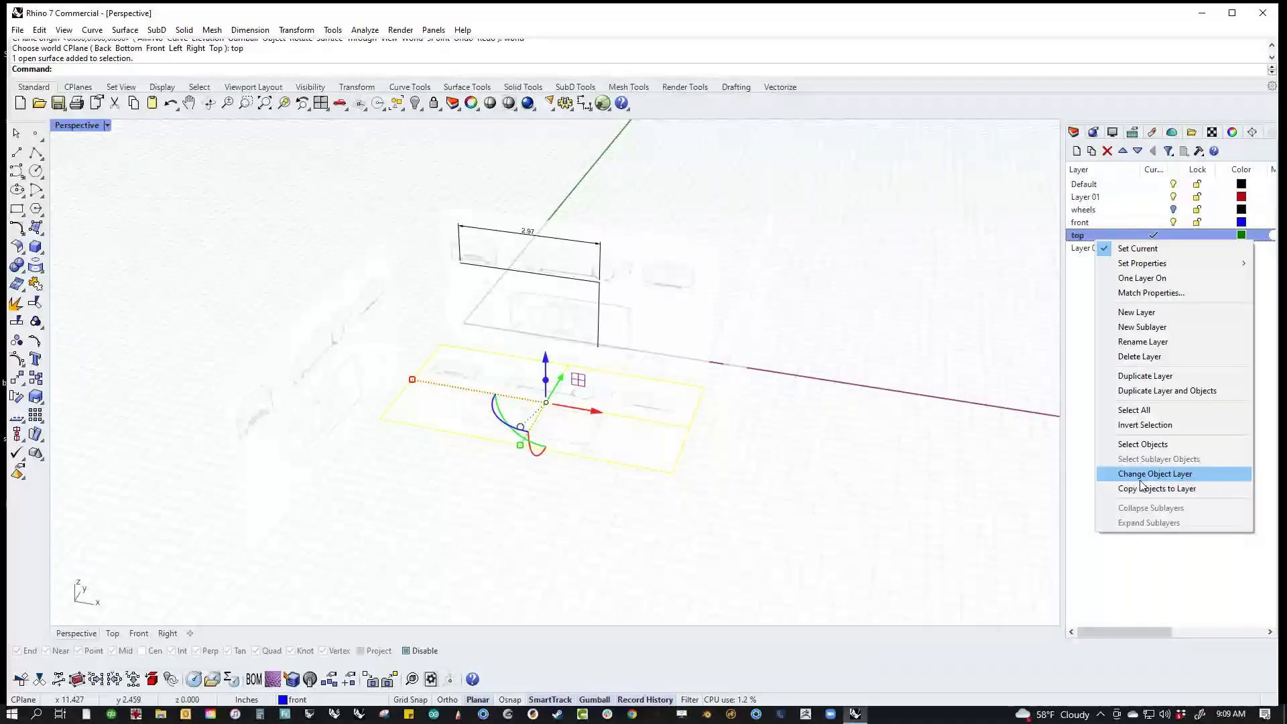
pyautogui.click(1140, 479)
# Step: Try to rename Layer 05 as front
pyautogui.doubleClick(1080, 248)
pyautogui.write('front')
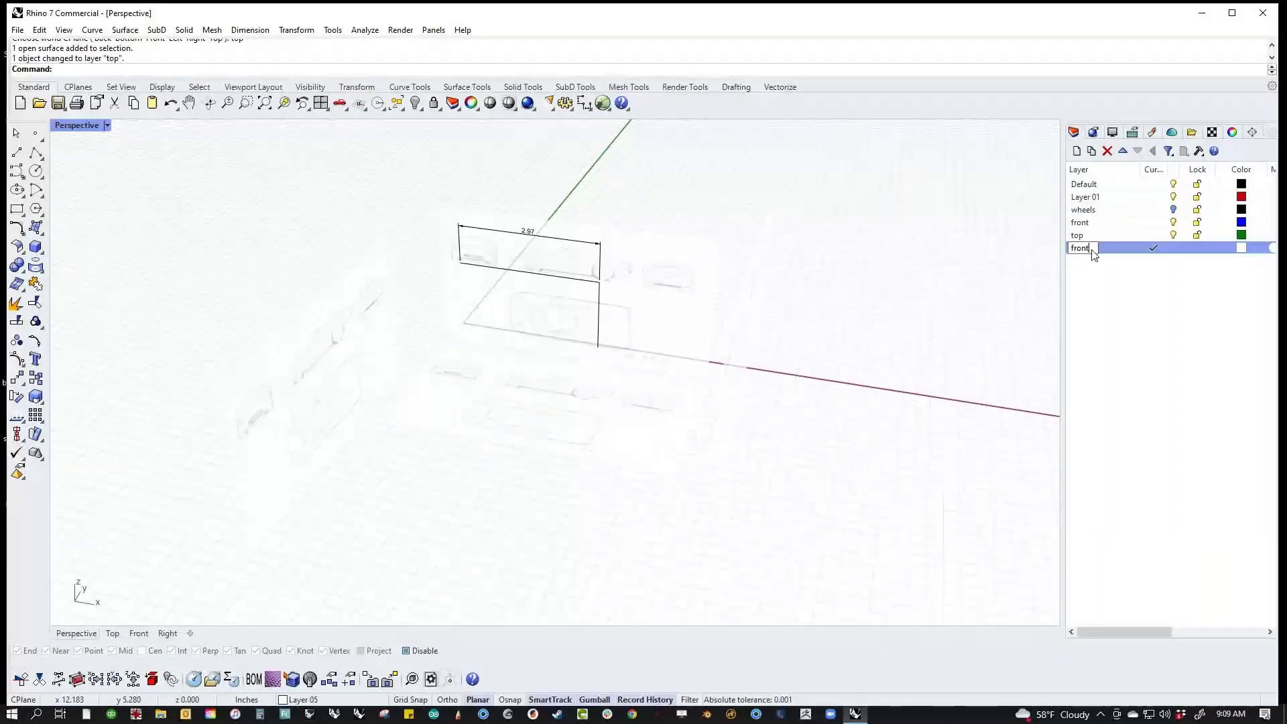
pyautogui.press('Return')
pyautogui.press('Return')
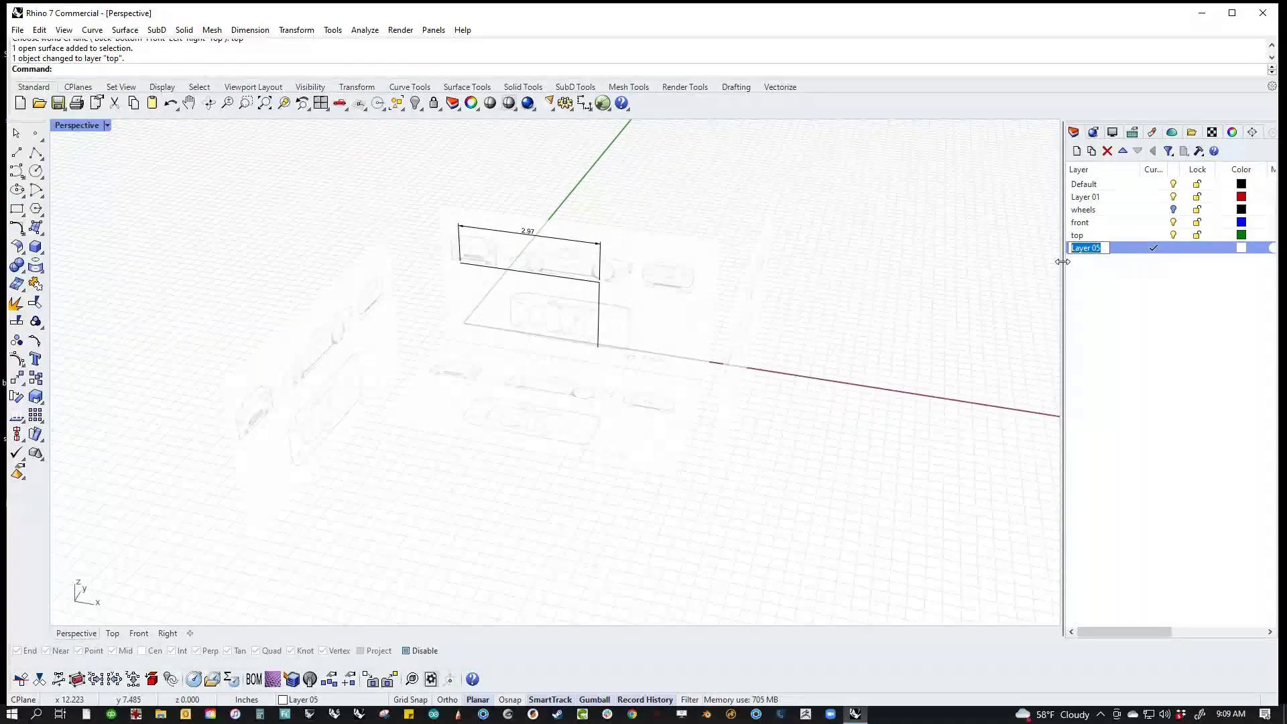
# Step: Rename the blue front layer as side, and rename Layer 05 as front
pyautogui.doubleClick(1079, 222)
pyautogui.click(1079, 222)
pyautogui.write('side')
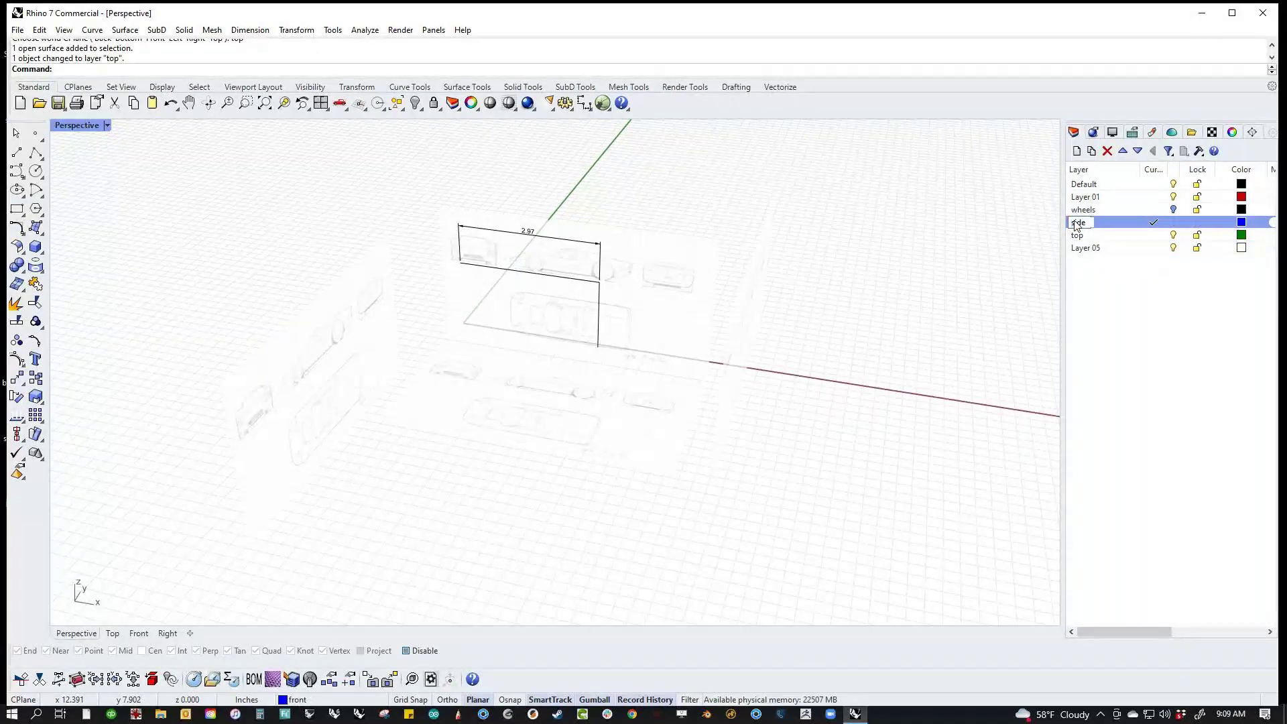
pyautogui.click(1083, 248)
pyautogui.click(1082, 248)
pyautogui.write('front')
pyautogui.press('Return')
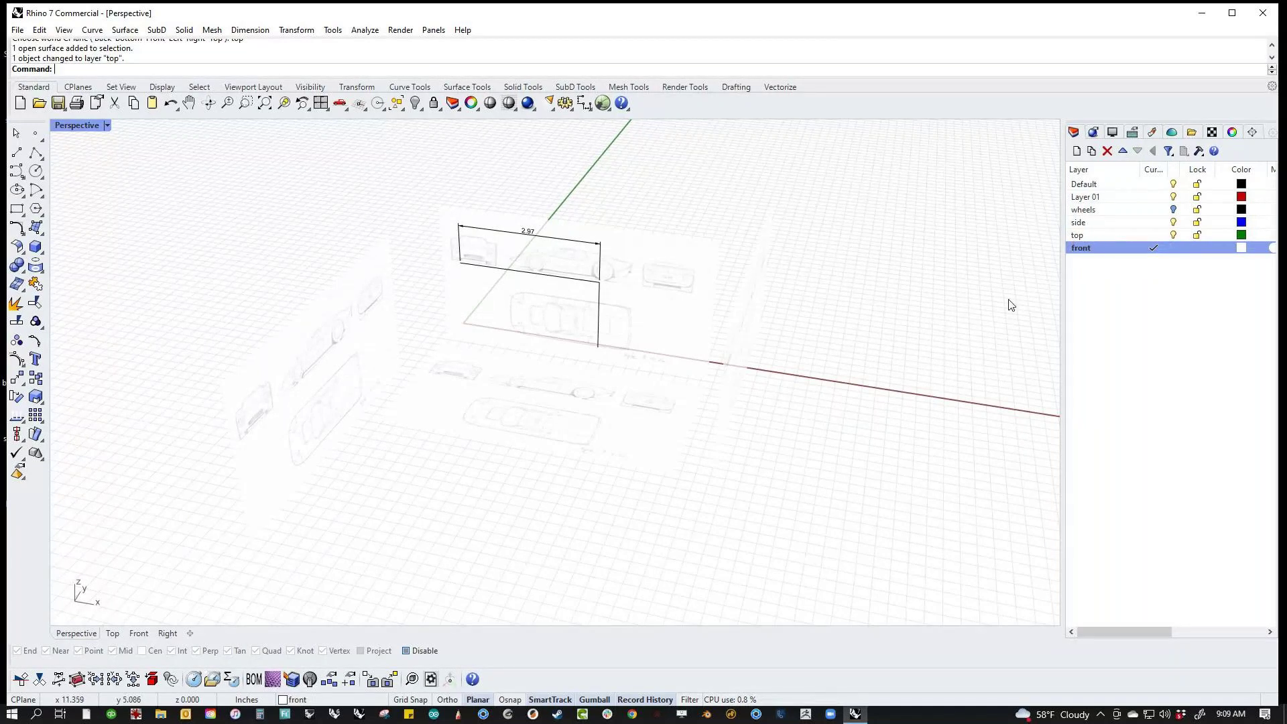
# Step: Assign the upright front-view picture at the positive X end to the front layer and deselect it
pyautogui.moveTo(1008, 301); pyautogui.dragTo(751, 393, button='right')
pyautogui.click(716, 352)
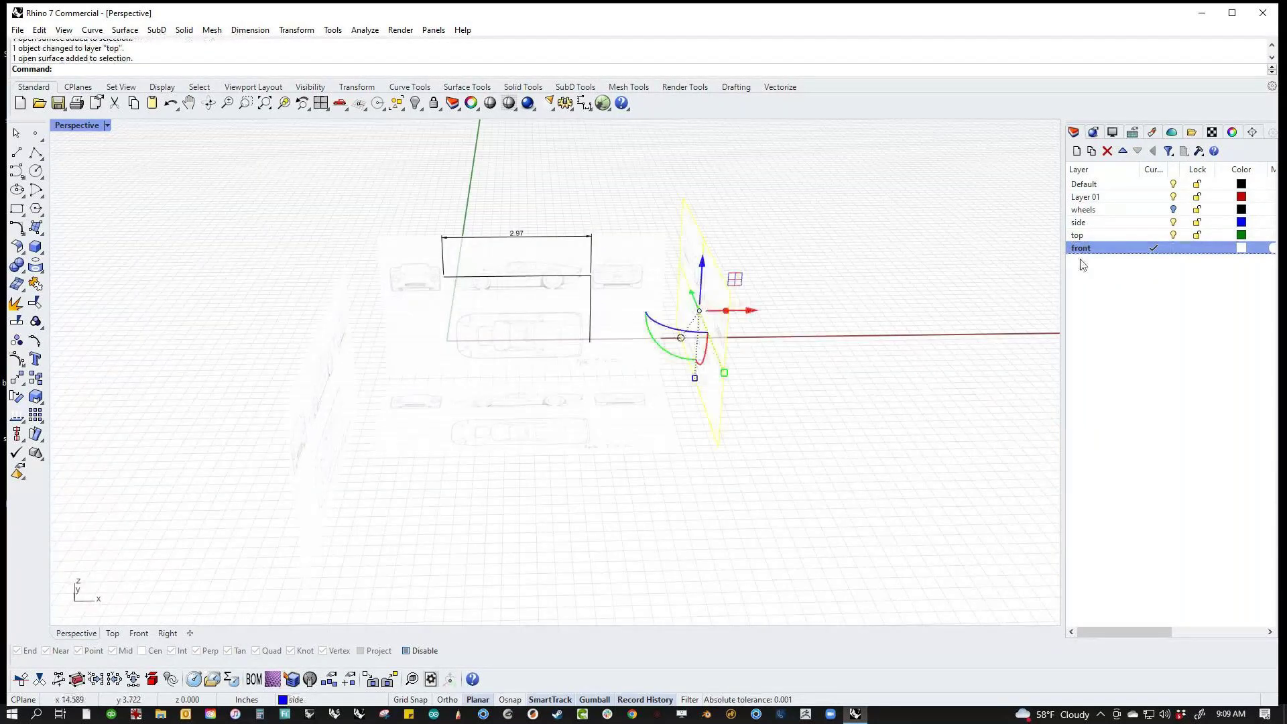
pyautogui.rightClick(1091, 253)
pyautogui.click(1116, 484)
pyautogui.click(862, 460)
pyautogui.moveTo(862, 460); pyautogui.dragTo(808, 487, button='right')
# Step: Hide the top and front layers and make Default the current layer
pyautogui.click(1172, 235)
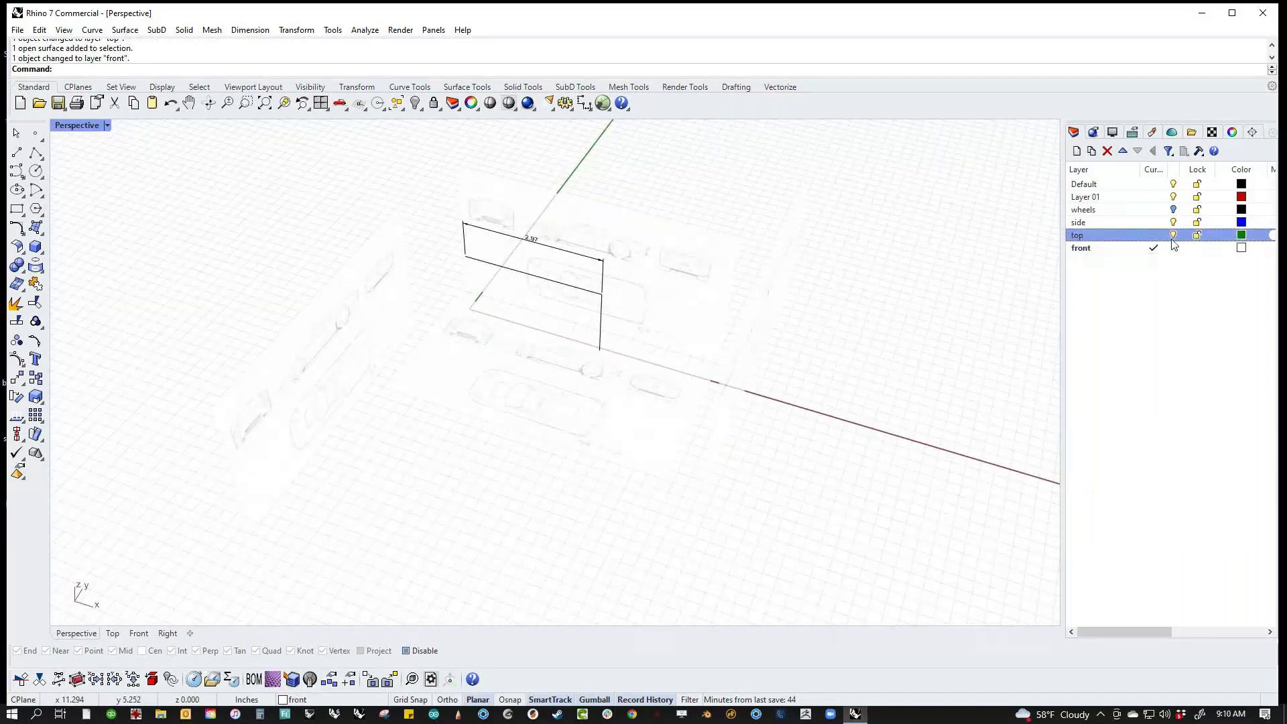
pyautogui.click(1173, 223)
pyautogui.click(1173, 223)
pyautogui.moveTo(825, 393); pyautogui.dragTo(892, 370, button='right')
pyautogui.click(1153, 184)
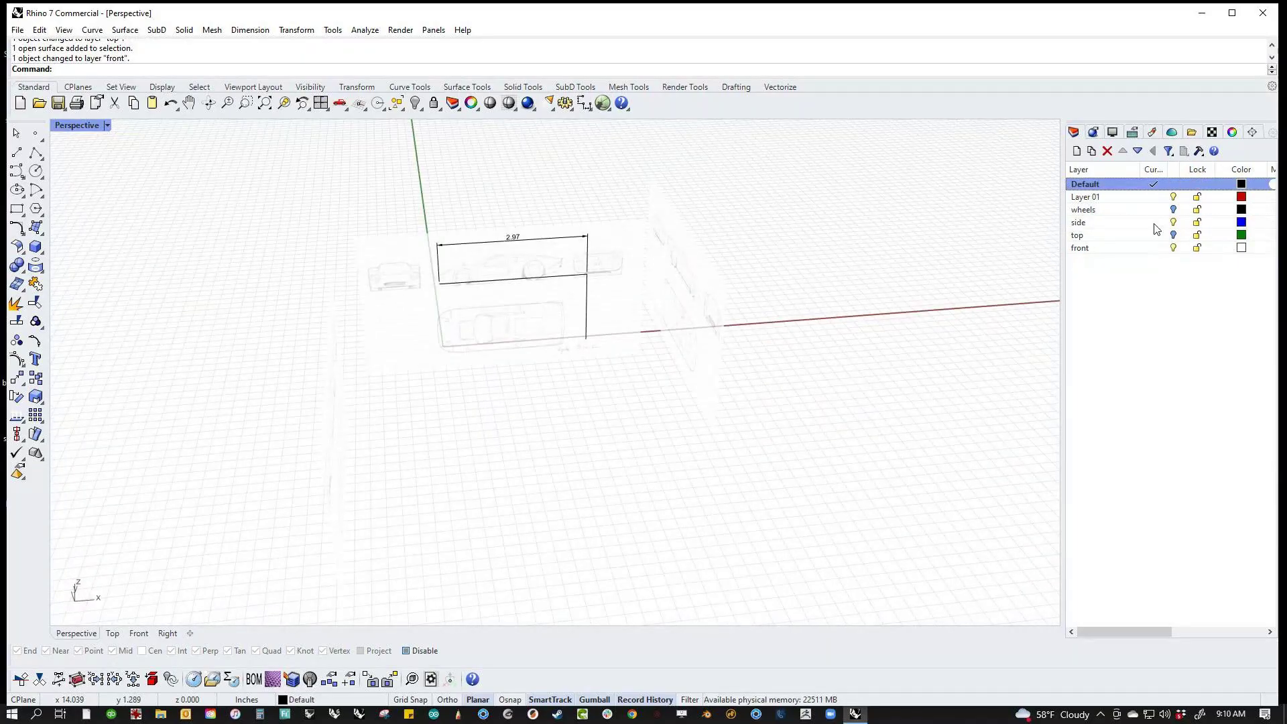
pyautogui.click(1178, 249)
# Step: Create a new layer named rear and assign the upright picture at the negative X end to it
pyautogui.moveTo(913, 391); pyautogui.dragTo(710, 421, button='right')
pyautogui.click(1076, 151)
pyautogui.write('rear')
pyautogui.press('Return')
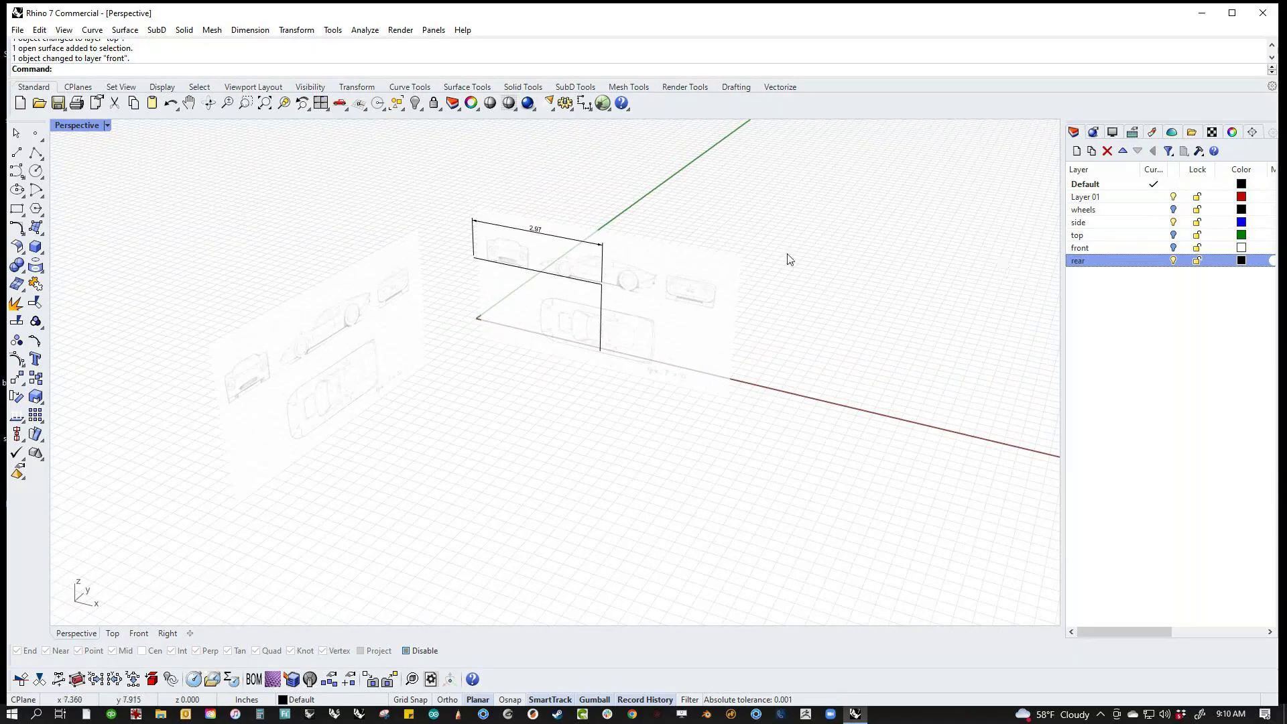
pyautogui.click(339, 351)
pyautogui.rightClick(1103, 261)
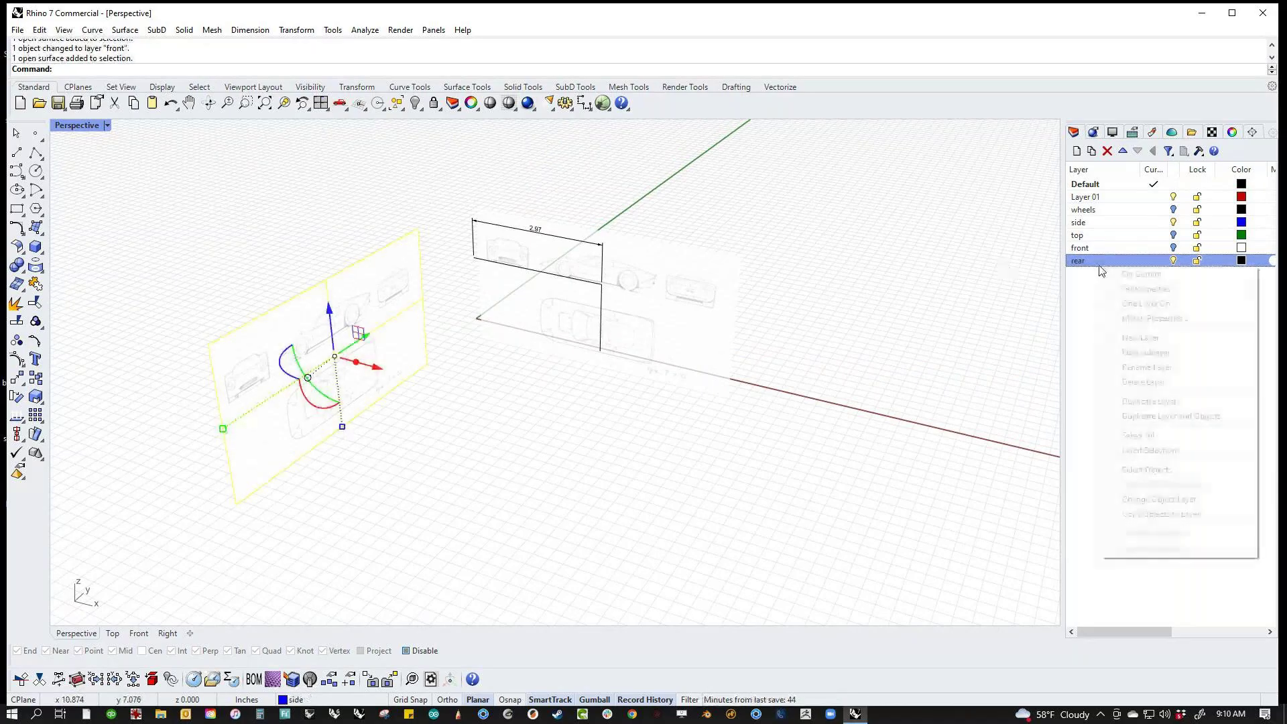
pyautogui.click(1137, 502)
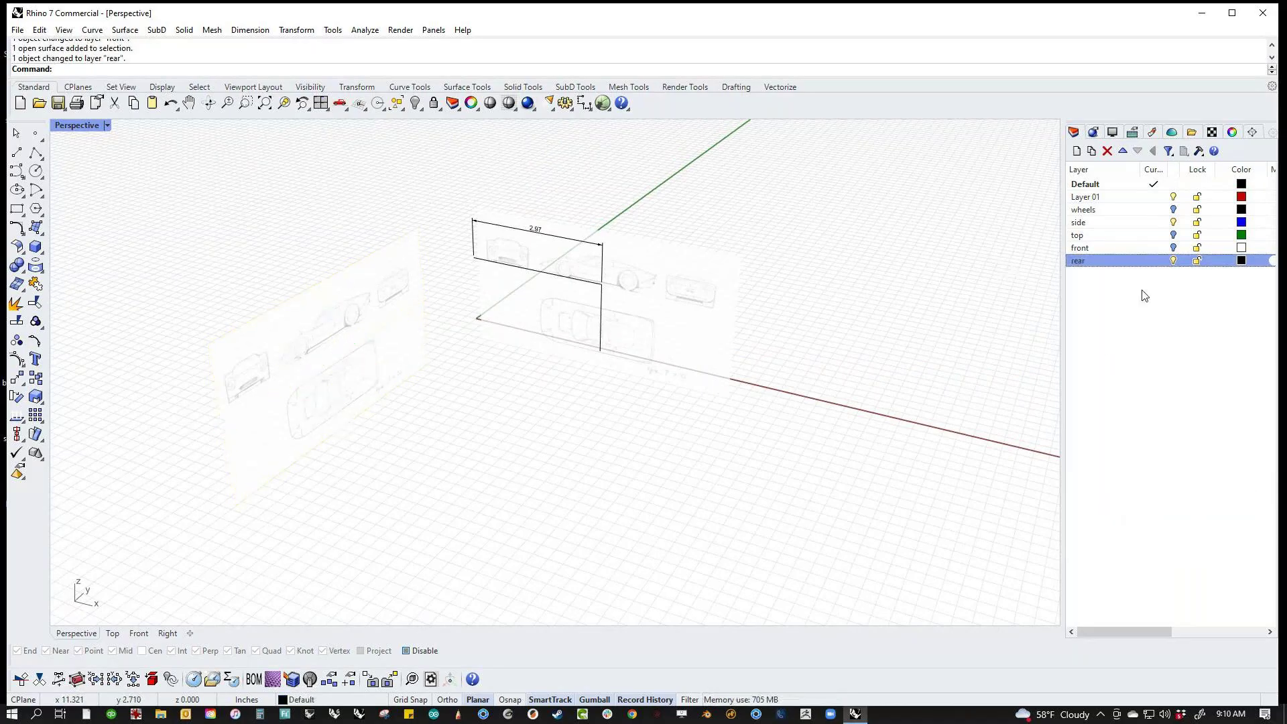
# Step: Toggle the rear layer off and on, and turn the front and top layers back on
pyautogui.click(1173, 263)
pyautogui.click(1173, 260)
pyautogui.click(1173, 247)
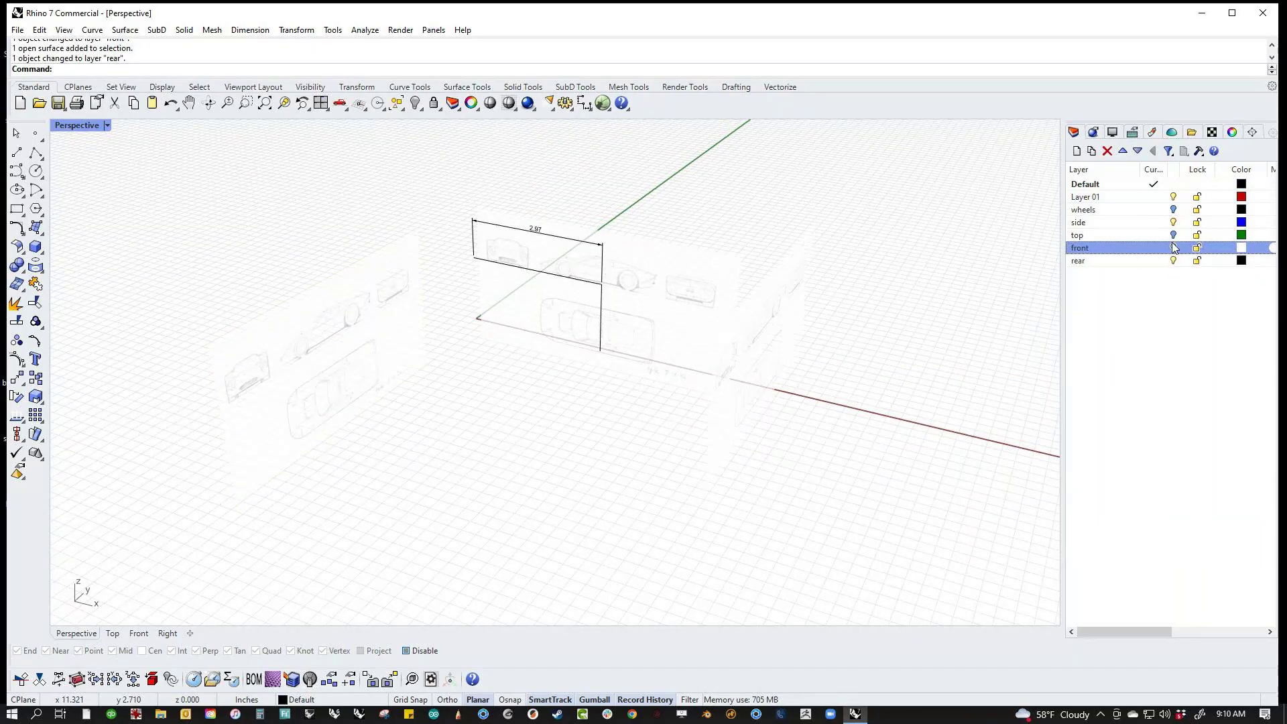
pyautogui.click(1173, 234)
pyautogui.moveTo(1032, 349); pyautogui.dragTo(999, 354, button='right')
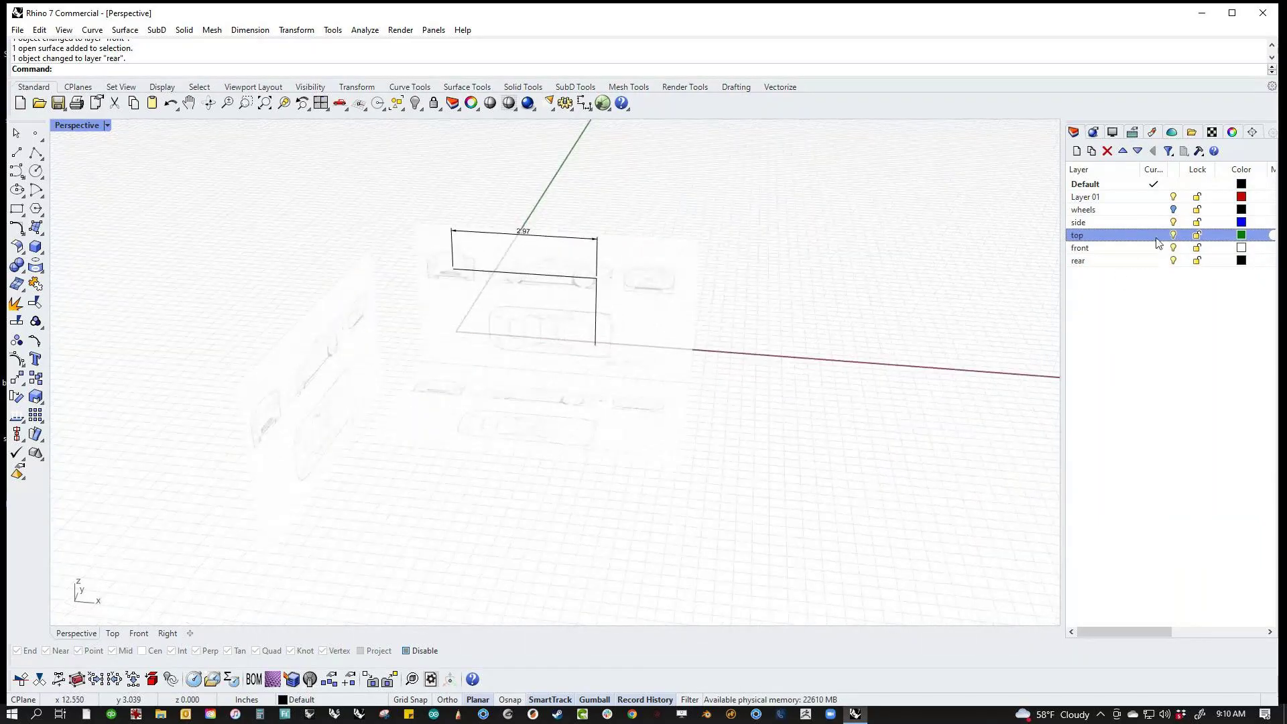
# Step: Switch the top, side, front and rear layers off and on again to check which picture each one controls
pyautogui.click(1173, 234)
pyautogui.click(1173, 222)
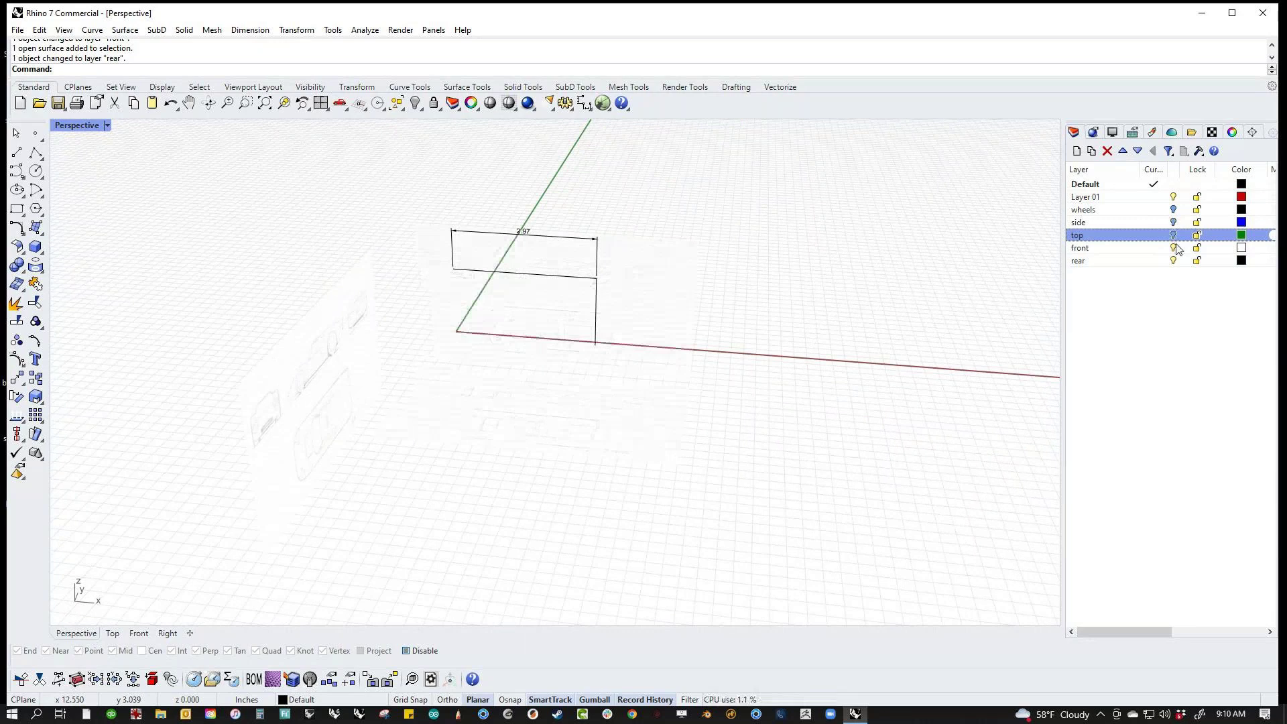
pyautogui.click(1173, 247)
pyautogui.click(1173, 260)
pyautogui.click(1173, 248)
pyautogui.click(1173, 235)
pyautogui.click(1173, 222)
pyautogui.moveTo(767, 472); pyautogui.dragTo(583, 355, button='right')
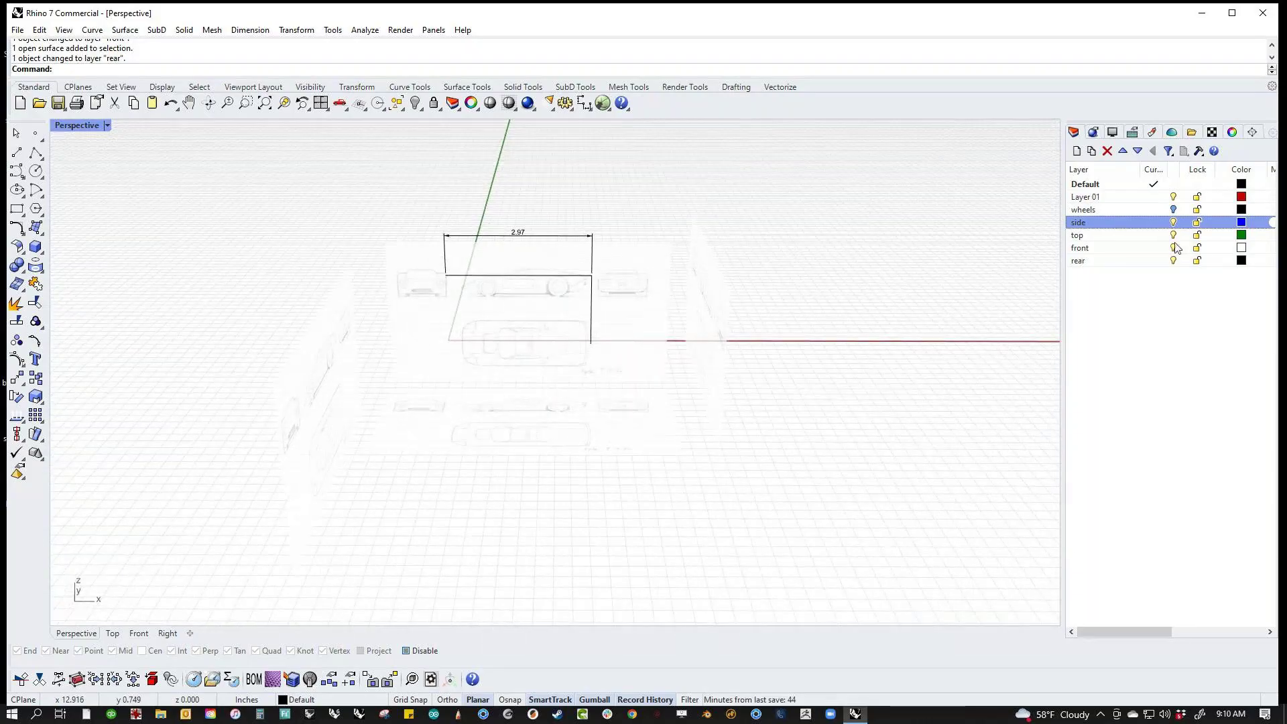
# Step: Hide the top, front and rear layers, leaving only the side picture displayed
pyautogui.click(1173, 235)
pyautogui.click(1173, 248)
pyautogui.click(1172, 260)
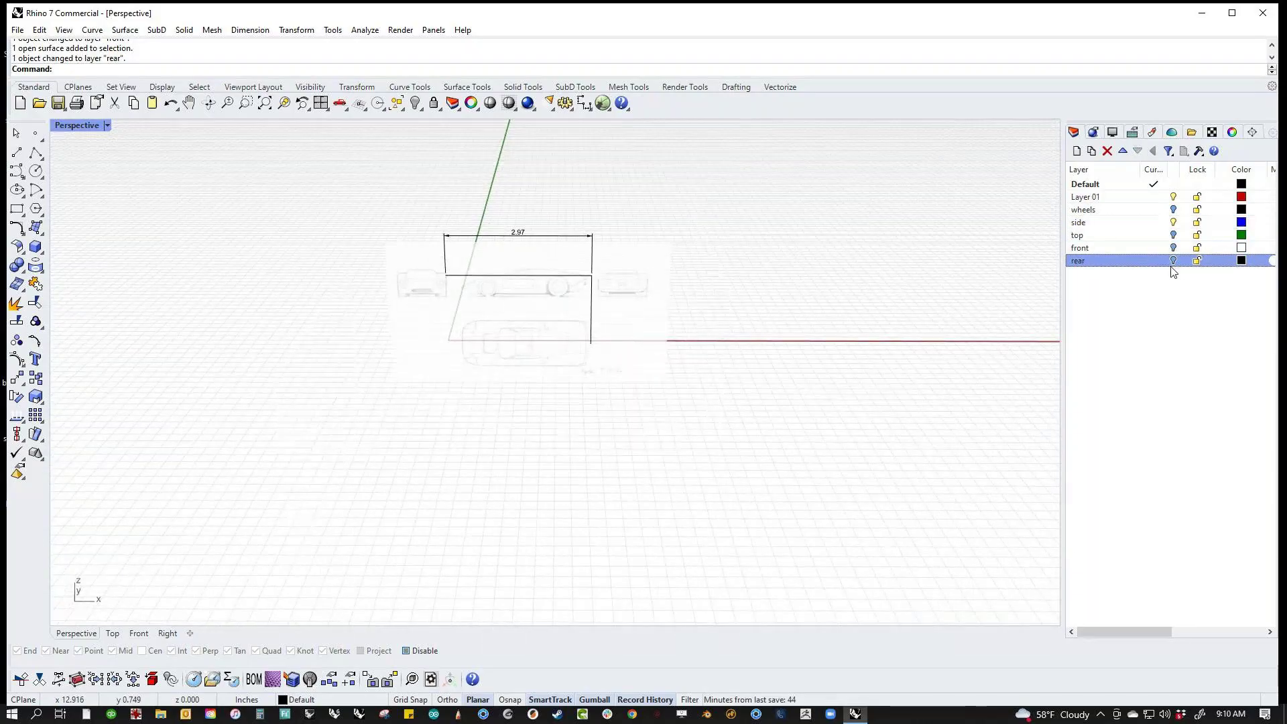
pyautogui.moveTo(980, 416); pyautogui.dragTo(979, 375, button='right')
# Step: Lock the side, top, front and rear layers
pyautogui.click(1196, 222)
pyautogui.click(1197, 248)
pyautogui.click(1197, 236)
pyautogui.click(1197, 261)
pyautogui.click(1196, 236)
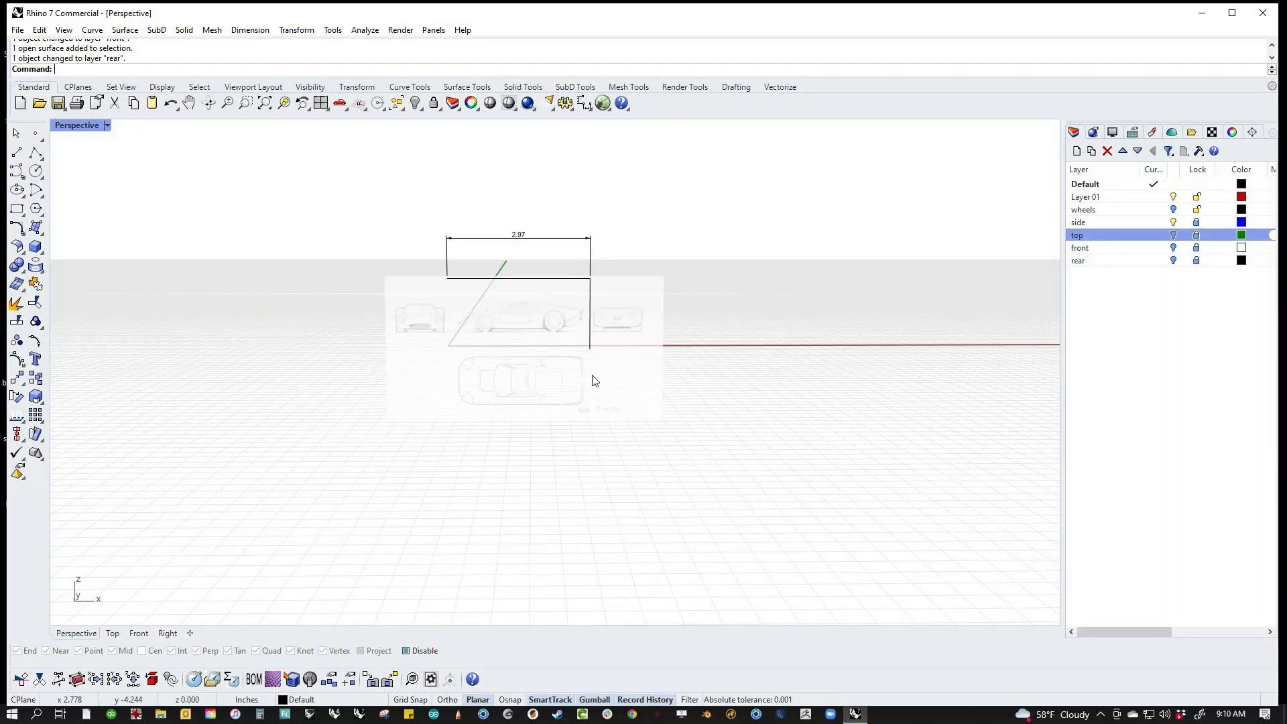
# Step: Delete the 2.97 dimension and the guide lines around the side picture
pyautogui.moveTo(636, 394); pyautogui.dragTo(569, 477, button='right')
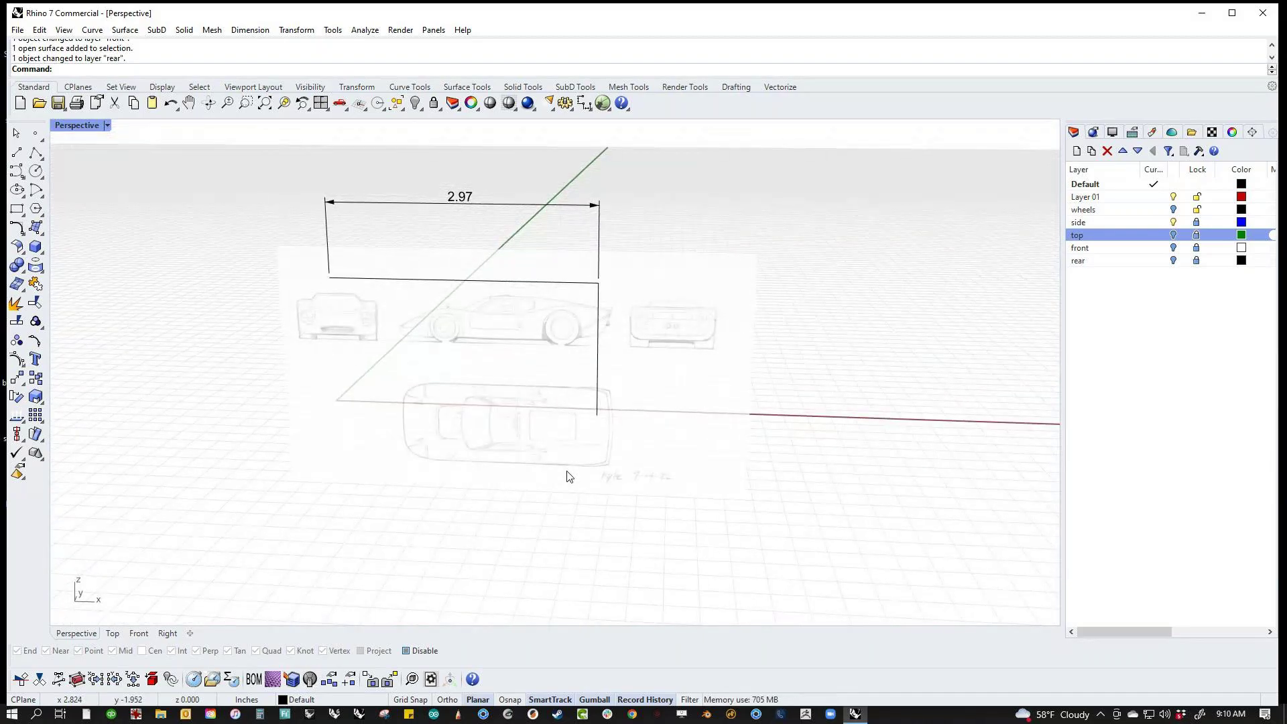
pyautogui.moveTo(489, 422); pyautogui.dragTo(469, 395, button='right')
pyautogui.moveTo(281, 181); pyautogui.dragTo(795, 549)
pyautogui.press('Delete')
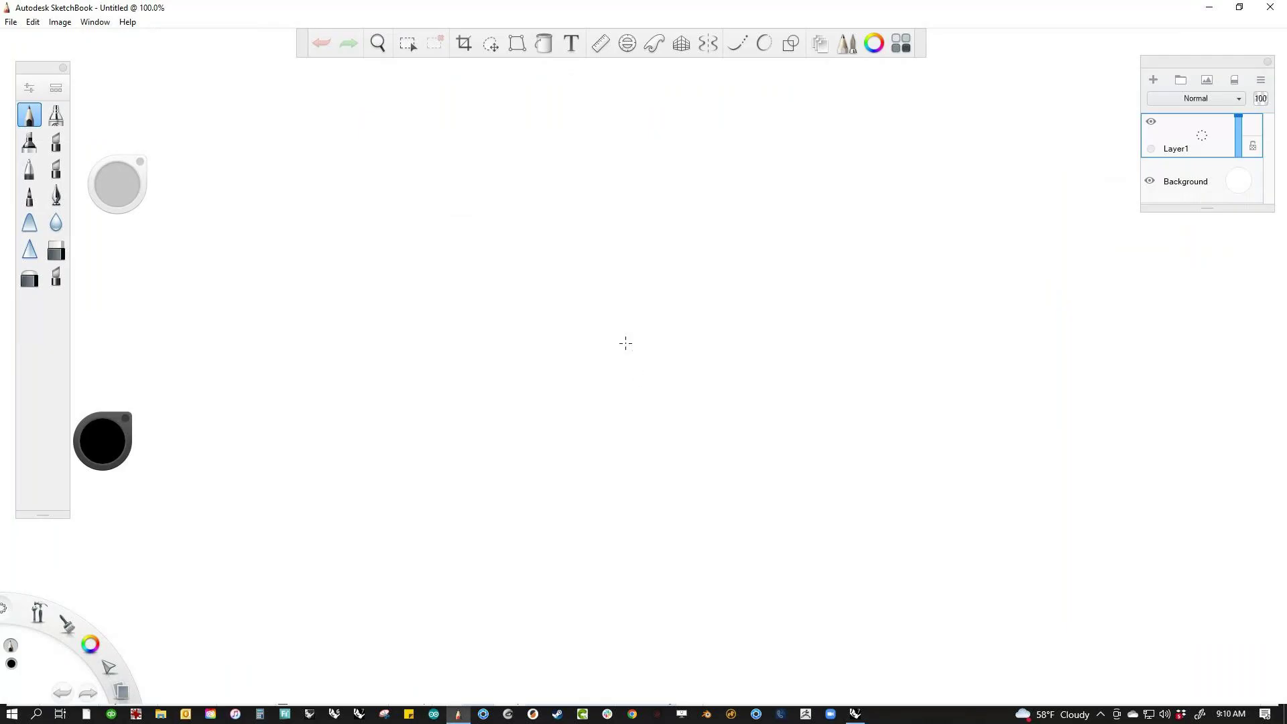
# Step: Open the car drawing gt.jpg from the Desktop
pyautogui.click(10, 23)
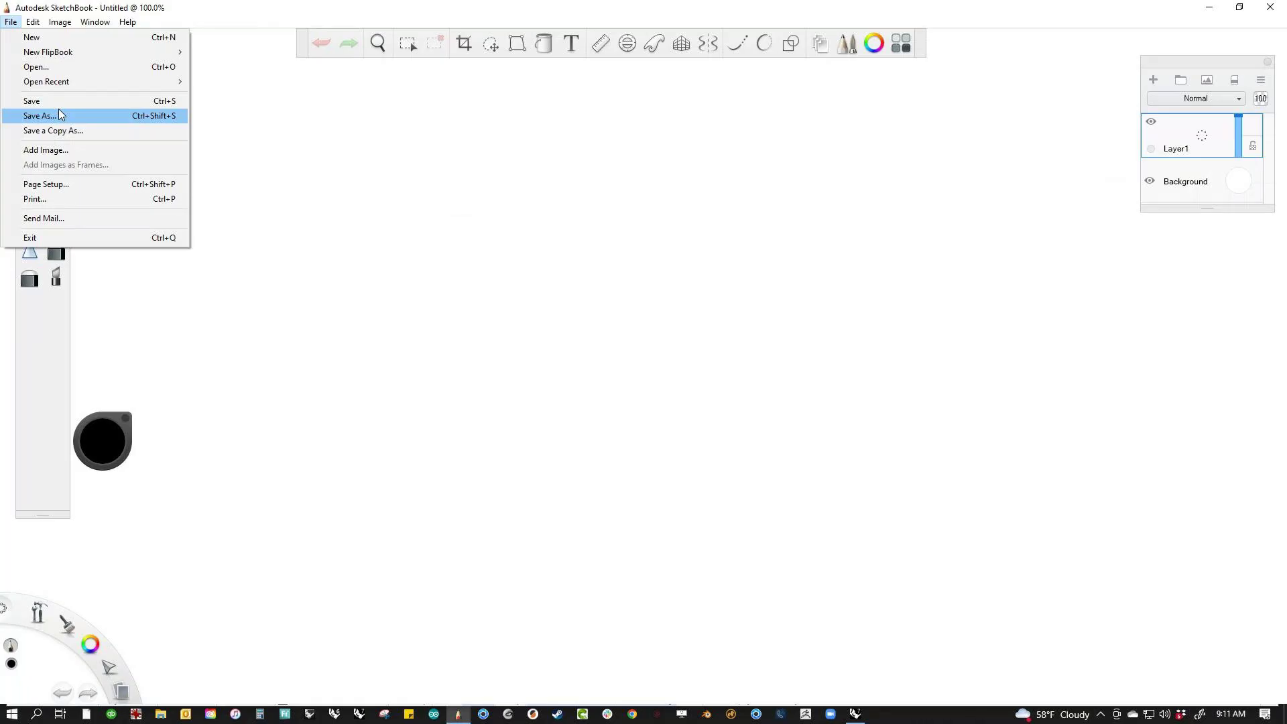
pyautogui.click(67, 67)
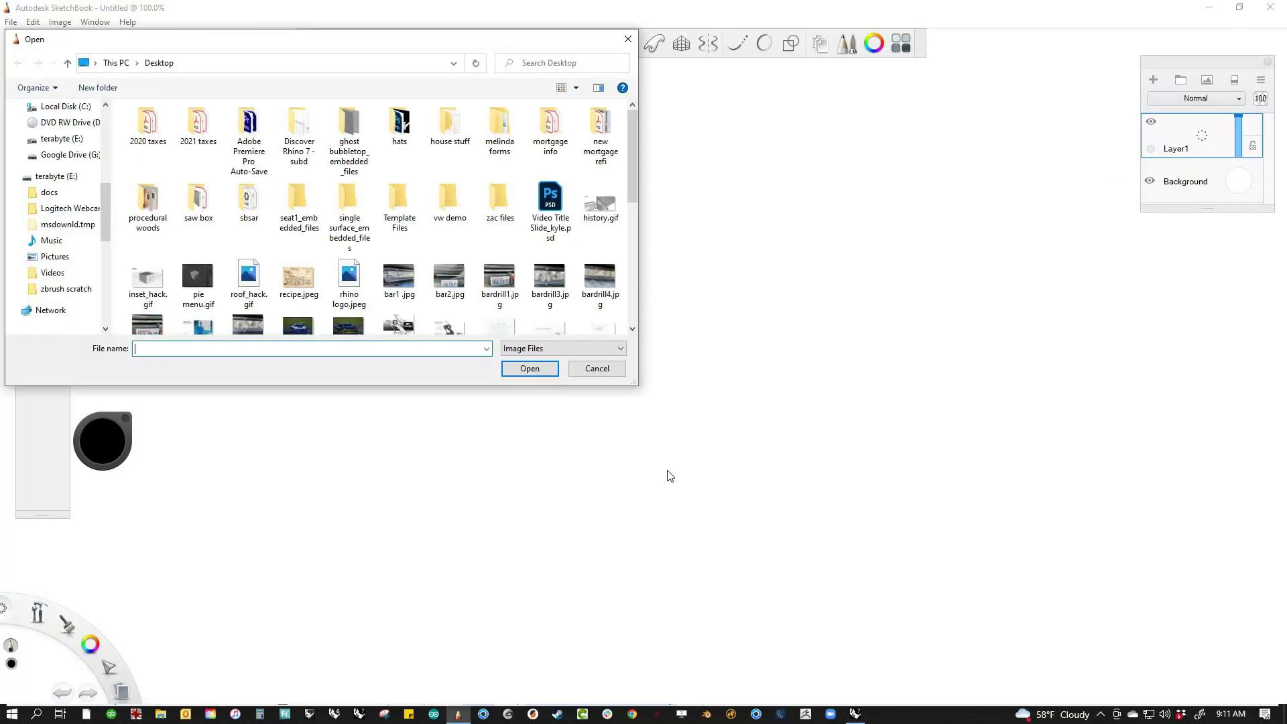
pyautogui.scroll(-10, 495, 326)
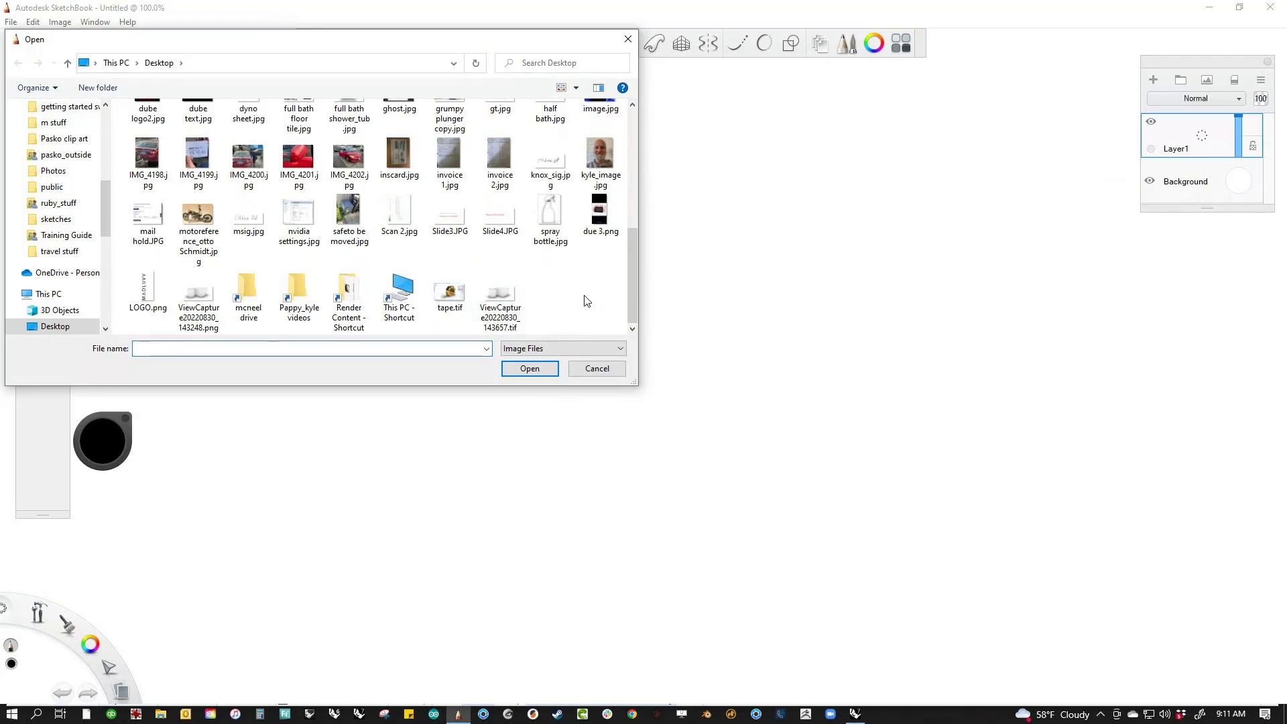
pyautogui.scroll(10, 583, 299)
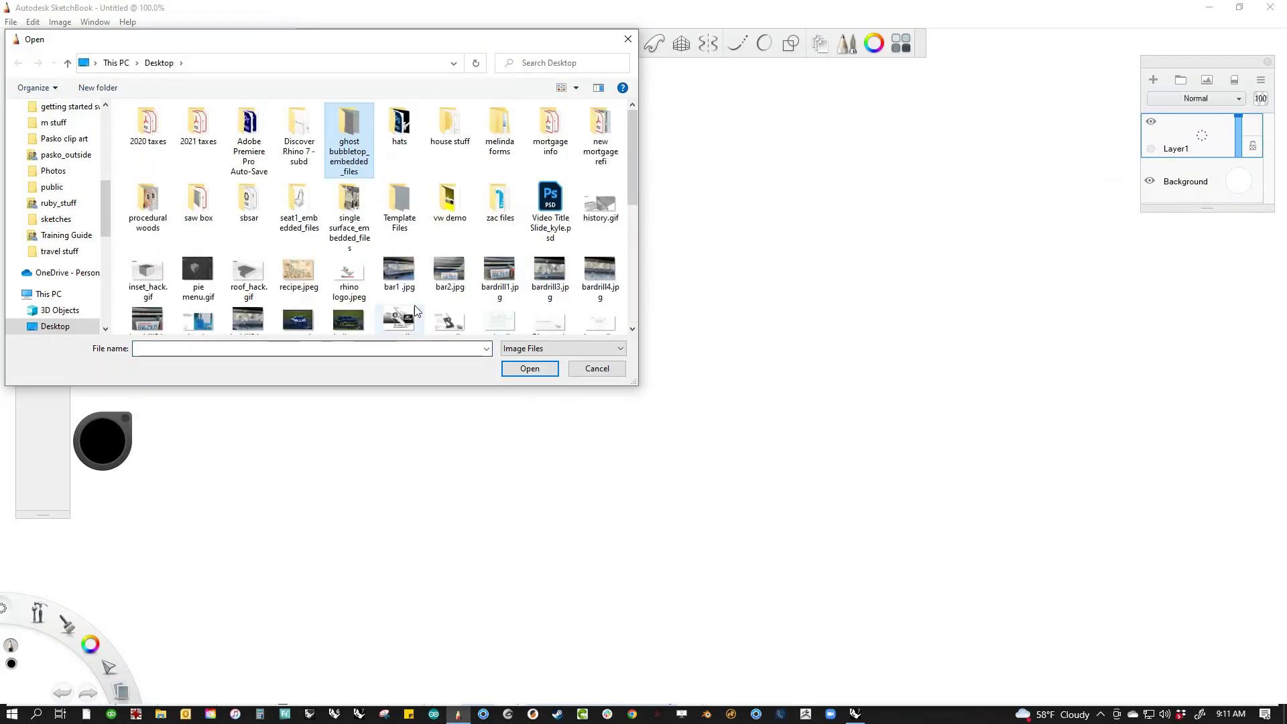
pyautogui.press('g')
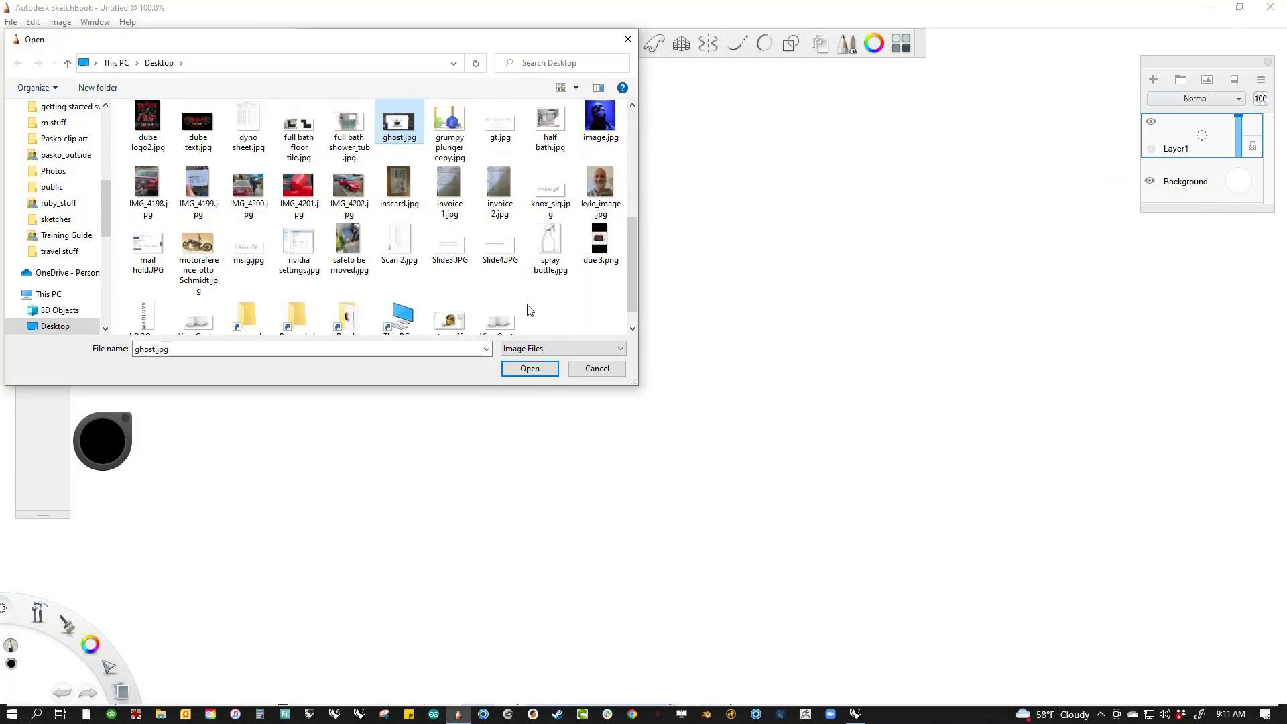
pyautogui.press('g')
pyautogui.press('g')
pyautogui.press('g')
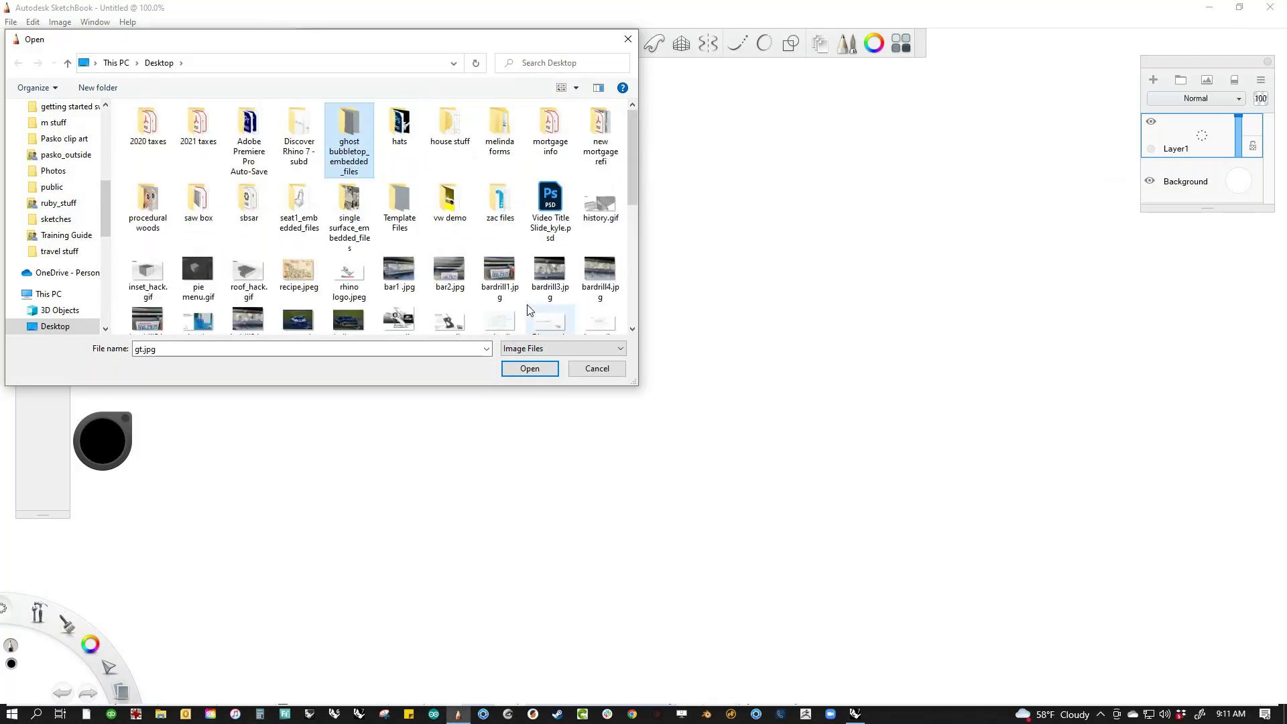
pyautogui.press('g')
pyautogui.press('g')
pyautogui.press('g')
pyautogui.doubleClick(504, 127)
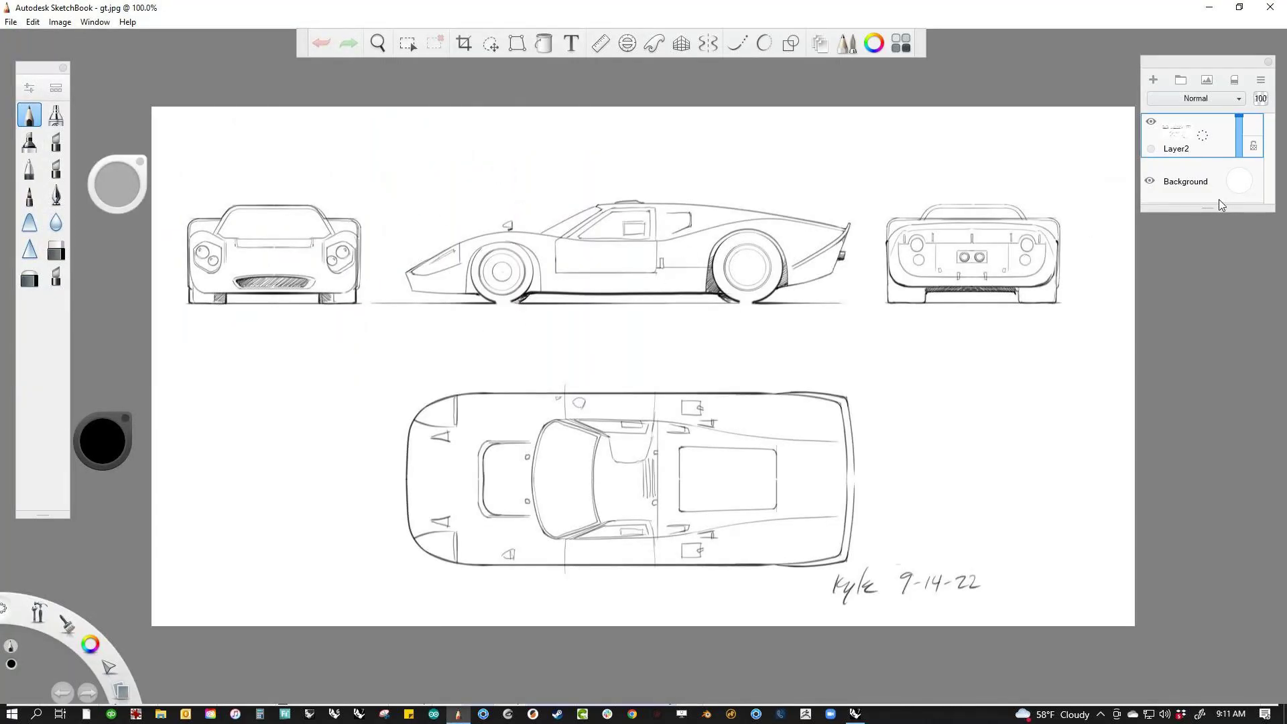
# Step: Fade the car drawing's layer beneath a new empty layer and set the brush colour to red
pyautogui.click(1153, 83)
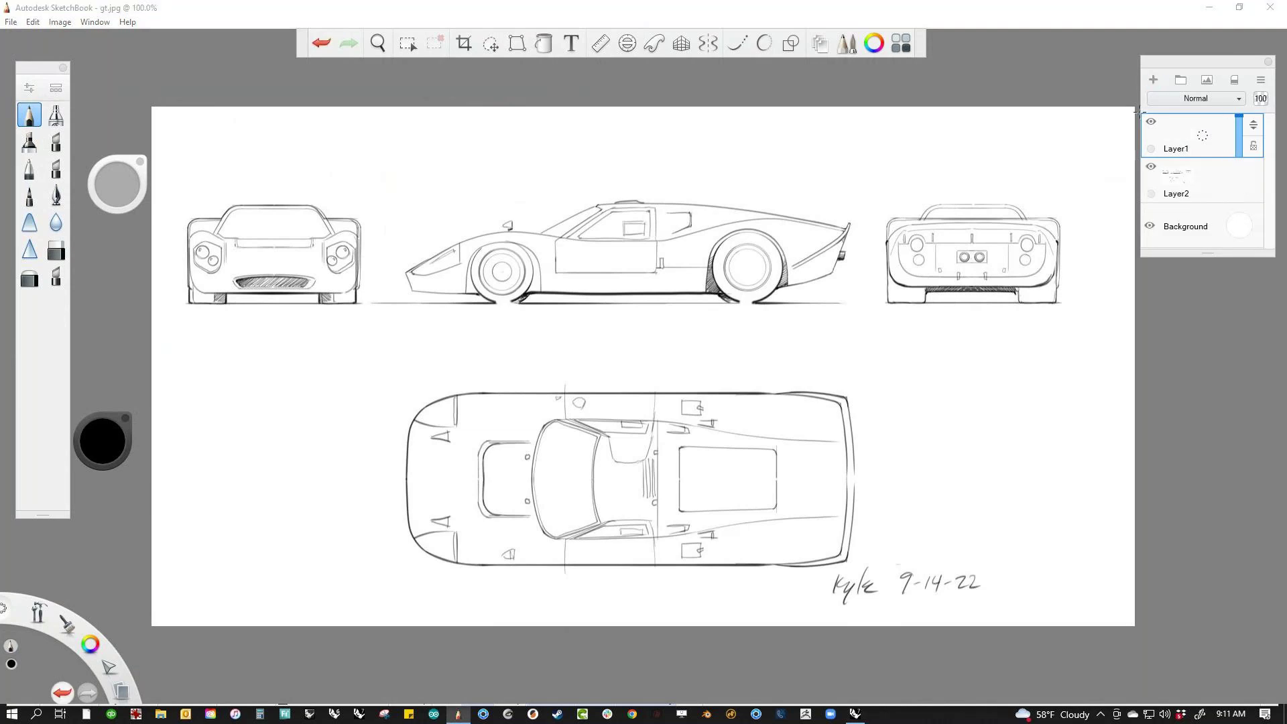
pyautogui.click(1226, 183)
pyautogui.moveTo(1244, 172); pyautogui.dragTo(1236, 191)
pyautogui.click(1217, 144)
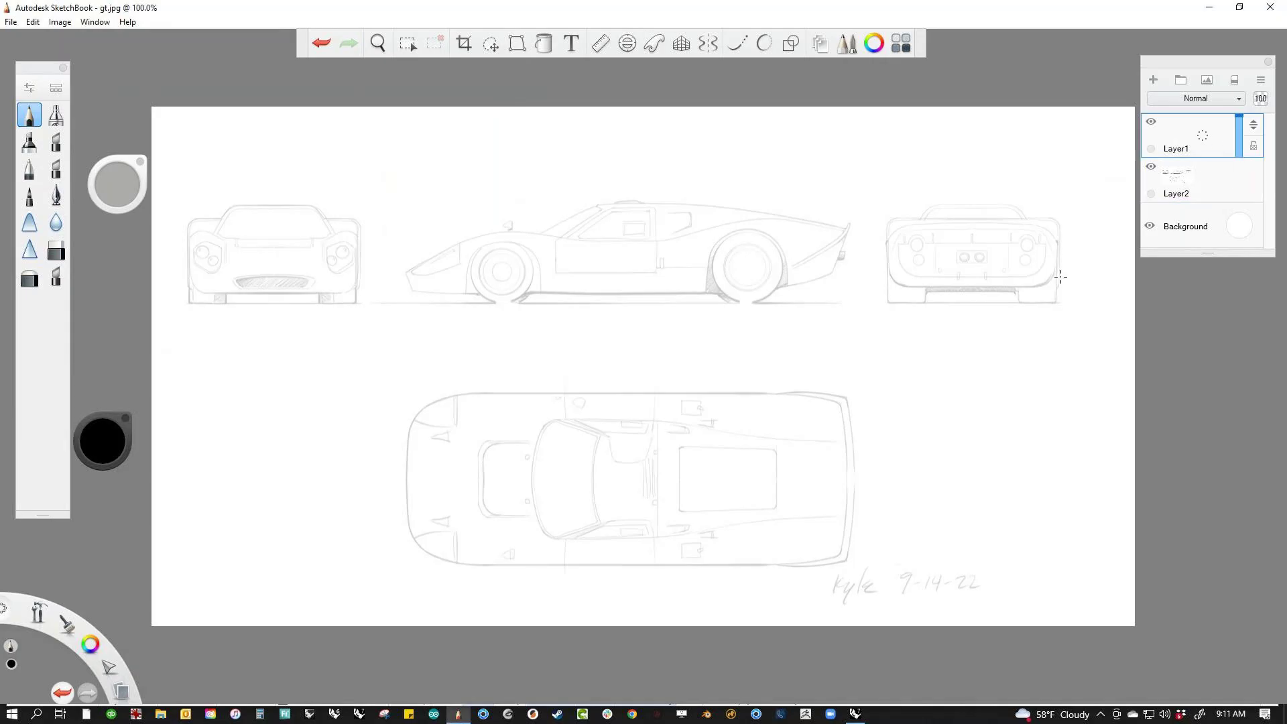
pyautogui.moveTo(91, 642); pyautogui.dragTo(49, 567)
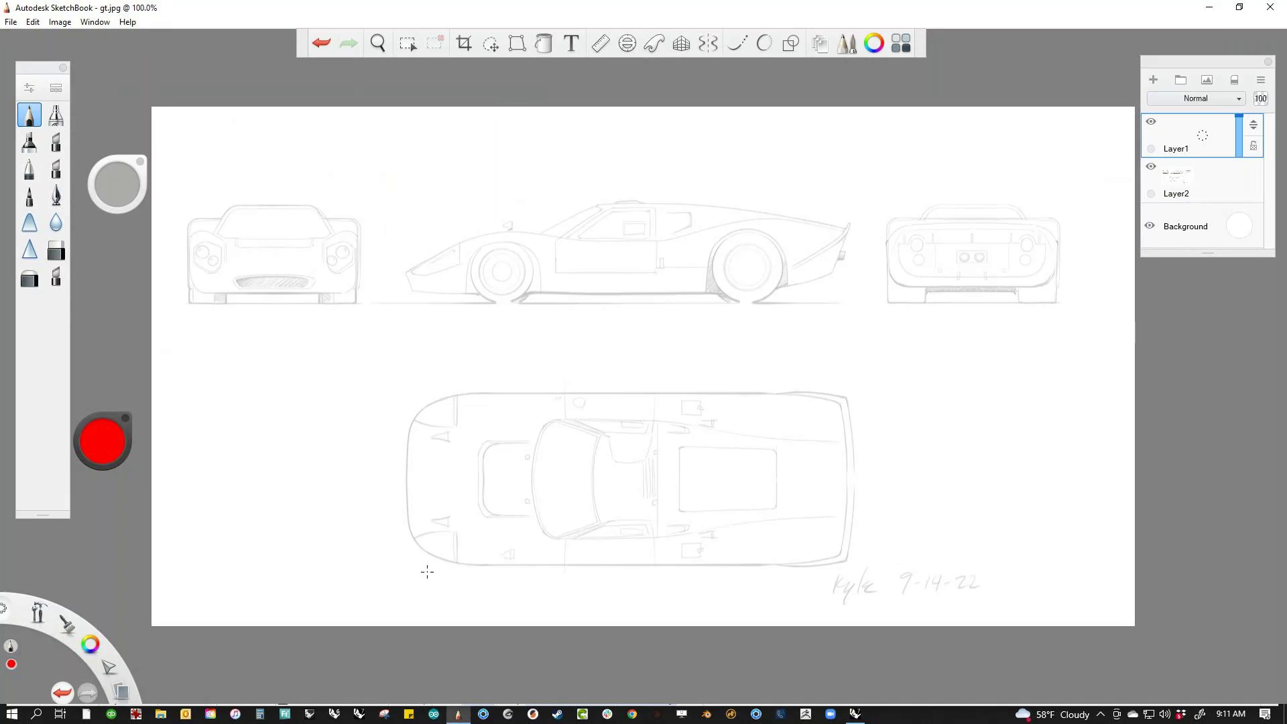
# Step: Sketch trial red strokes along the lower side, front end and rear end of the top view, undoing each one
pyautogui.moveTo(383, 567); pyautogui.dragTo(1010, 565)
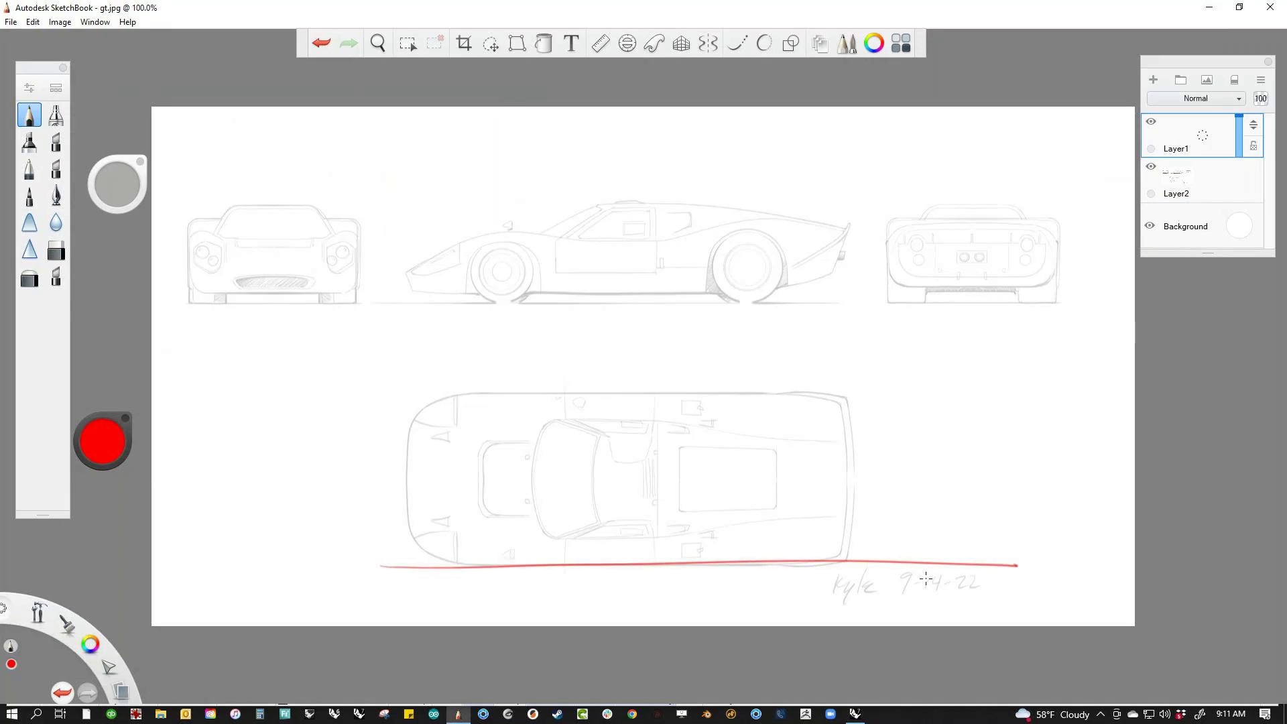
pyautogui.hotkey('ctrl', 'z')
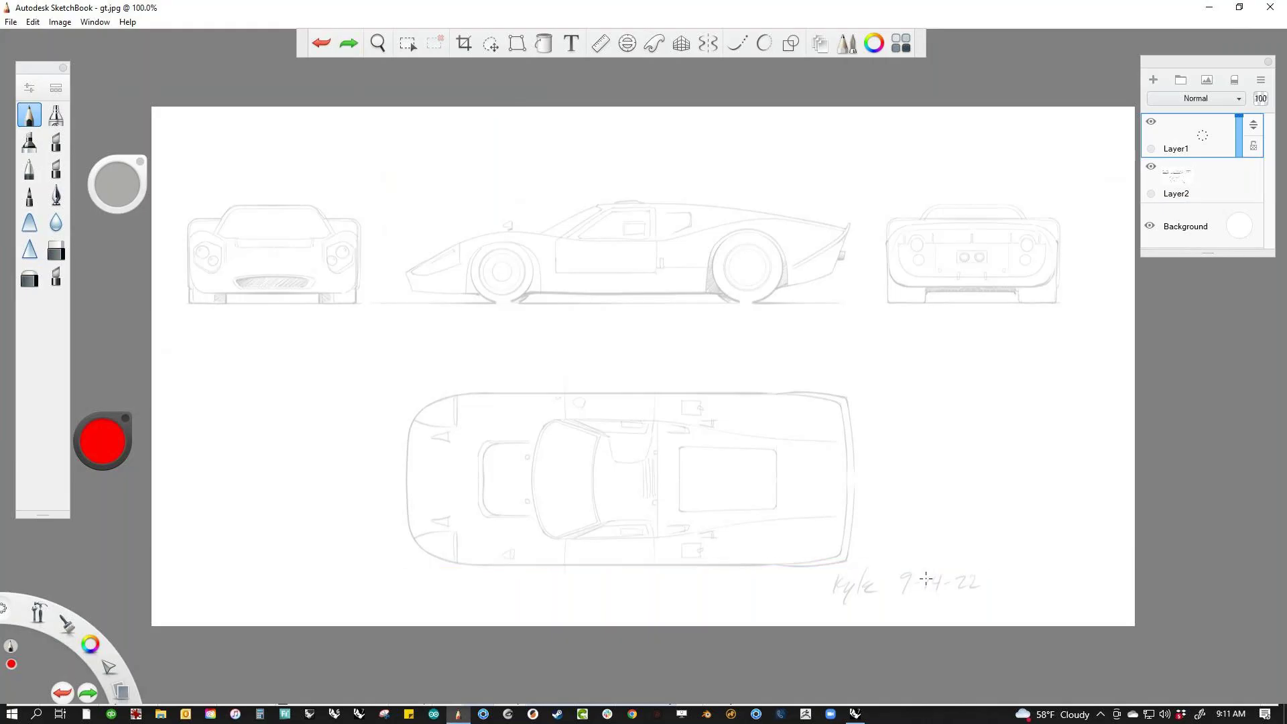
pyautogui.moveTo(410, 396)
pyautogui.mouseDown()
pyautogui.moveTo(406, 559)
pyautogui.moveTo(422, 607)
pyautogui.mouseUp()
pyautogui.hotkey('ctrl', 'z')
pyautogui.moveTo(832, 377); pyautogui.dragTo(831, 607)
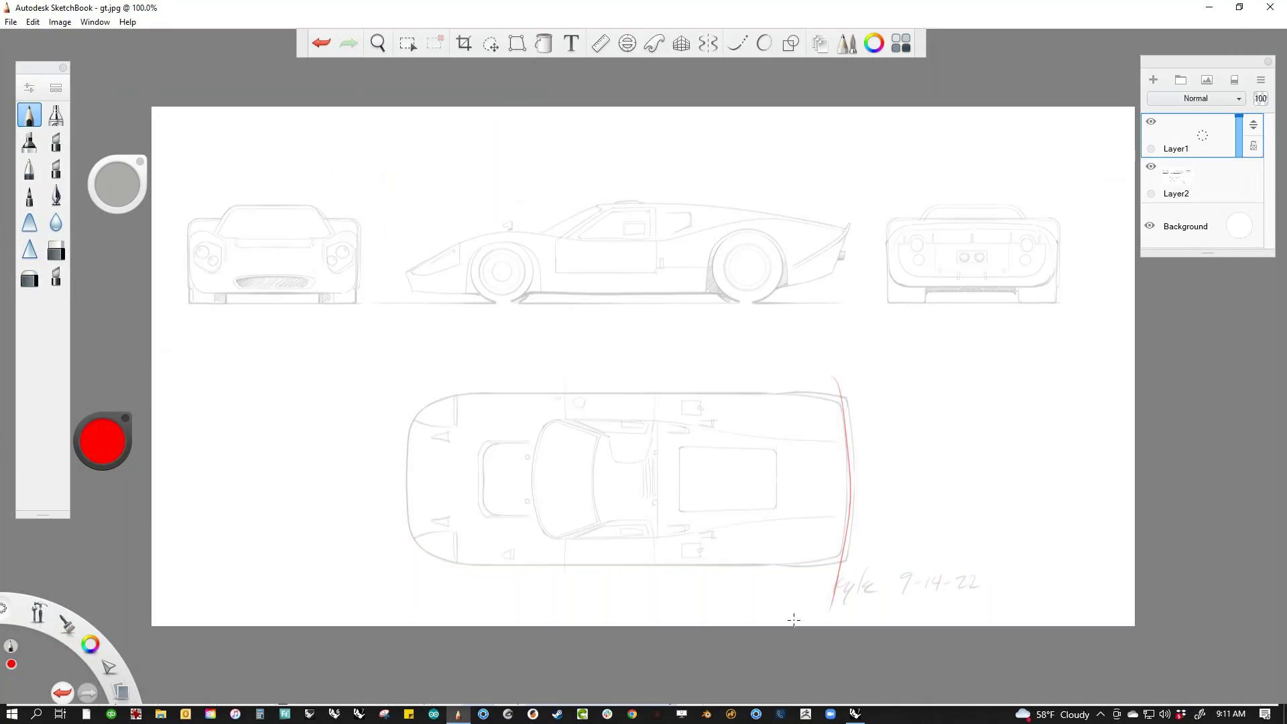
pyautogui.hotkey('ctrl', 'z')
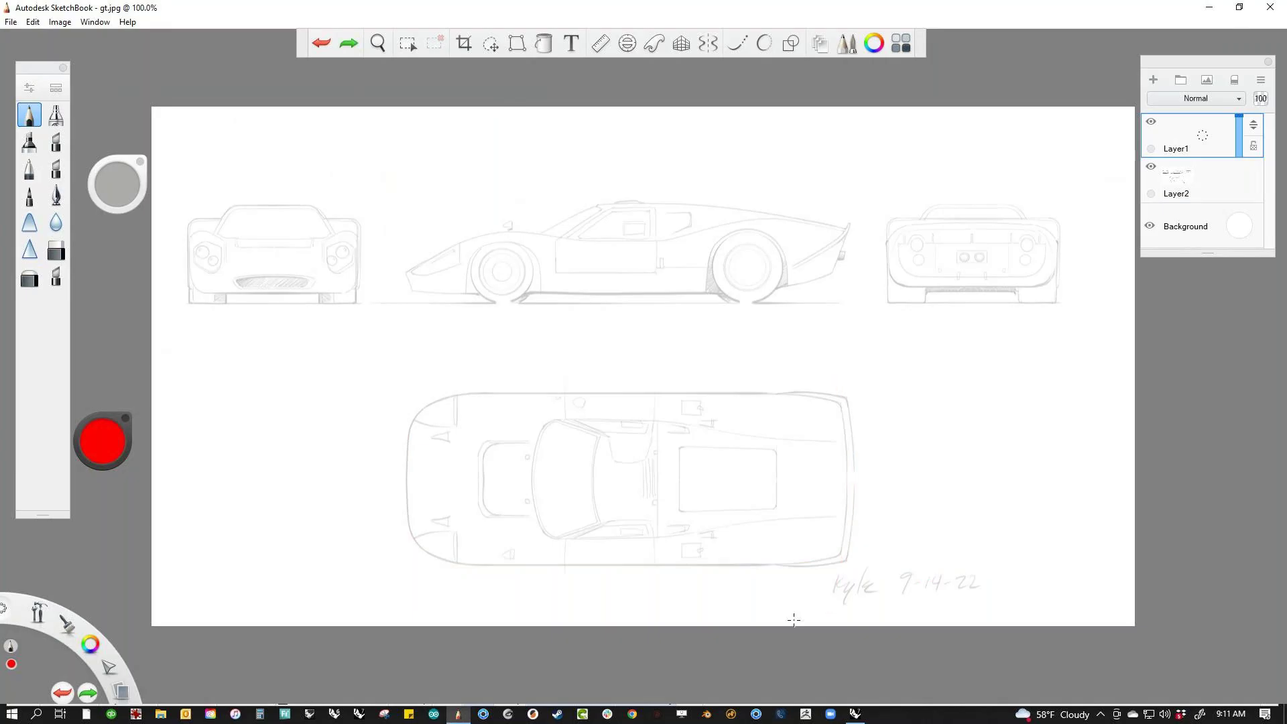
# Step: Sketch two lengthwise red lines along the top view's sides, arrows pointing inward at them, and five cross lines between them
pyautogui.moveTo(402, 558); pyautogui.dragTo(920, 549)
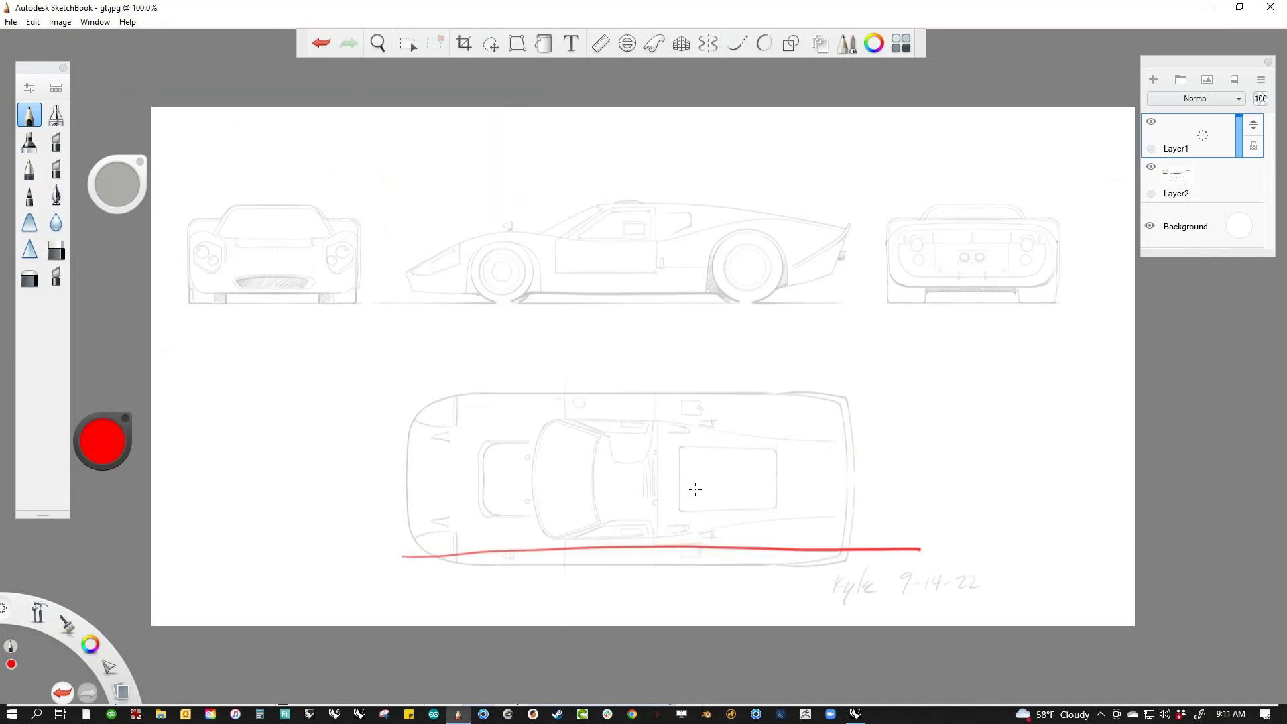
pyautogui.moveTo(398, 409); pyautogui.dragTo(894, 406)
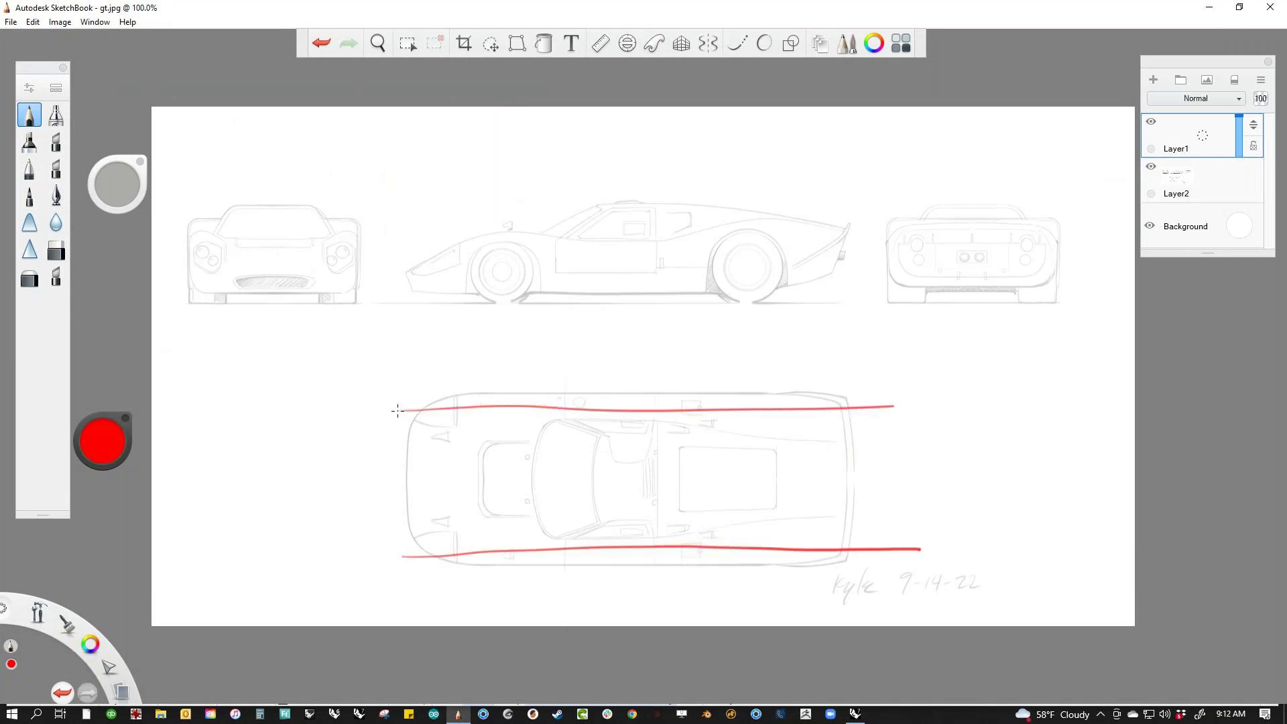
pyautogui.moveTo(648, 602)
pyautogui.mouseDown()
pyautogui.moveTo(649, 553)
pyautogui.moveTo(668, 572)
pyautogui.mouseUp()
pyautogui.moveTo(637, 355)
pyautogui.mouseDown()
pyautogui.moveTo(627, 388)
pyautogui.moveTo(645, 387)
pyautogui.mouseUp()
pyautogui.moveTo(510, 419); pyautogui.dragTo(515, 540)
pyautogui.moveTo(584, 425); pyautogui.dragTo(585, 534)
pyautogui.moveTo(654, 435); pyautogui.dragTo(656, 529)
pyautogui.moveTo(742, 421); pyautogui.dragTo(746, 529)
pyautogui.moveTo(808, 434); pyautogui.dragTo(803, 547)
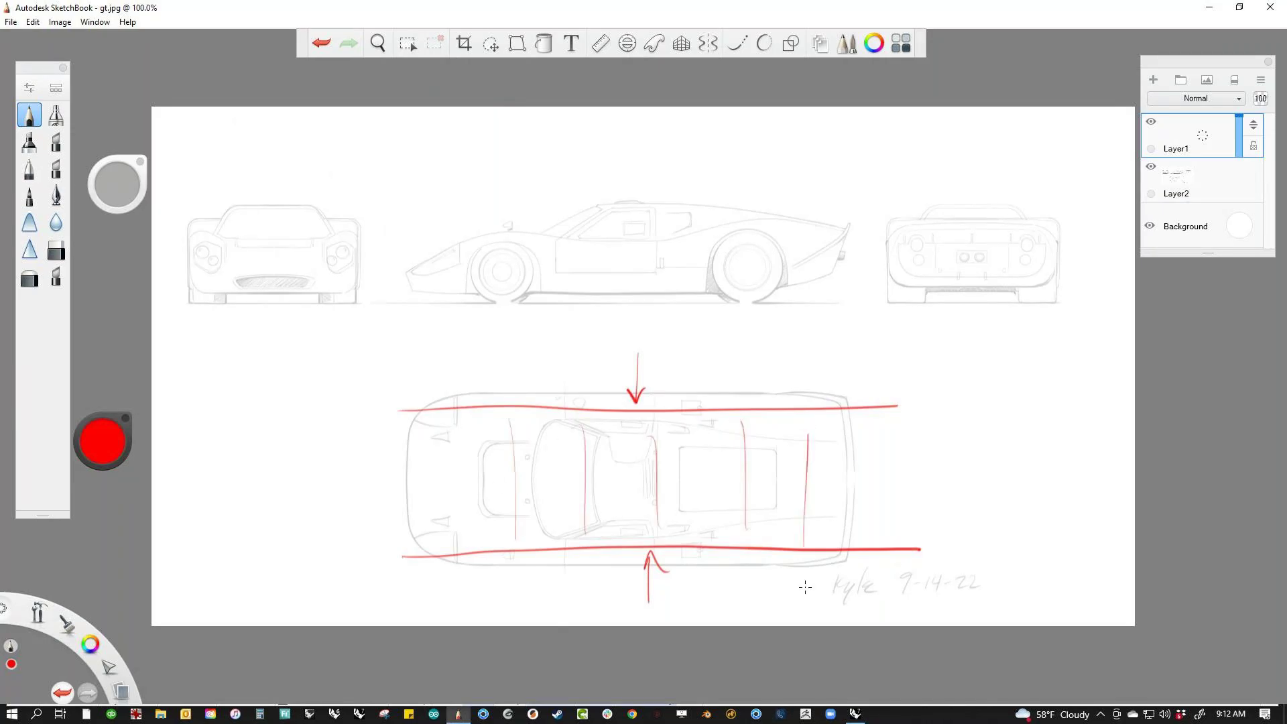
# Step: Undo all the red lines and arrows sketched over the top view
pyautogui.hotkey('ctrl', 'z')
pyautogui.hotkey('ctrl', 'z')
pyautogui.hotkey('ctrl', 'z')
pyautogui.hotkey('ctrl', 'z')
pyautogui.hotkey('ctrl', 'z')
pyautogui.hotkey('ctrl', 'z')
pyautogui.hotkey('ctrl', 'z')
pyautogui.hotkey('ctrl', 'z')
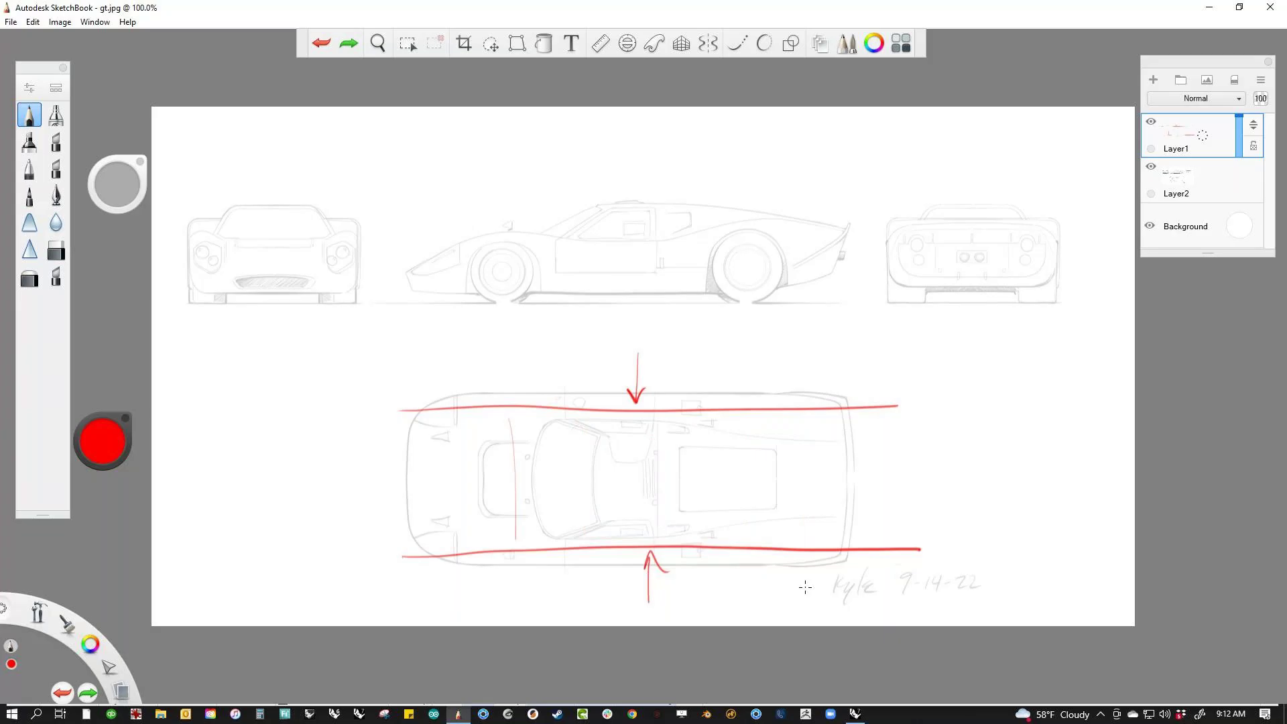
pyautogui.hotkey('ctrl', 'z')
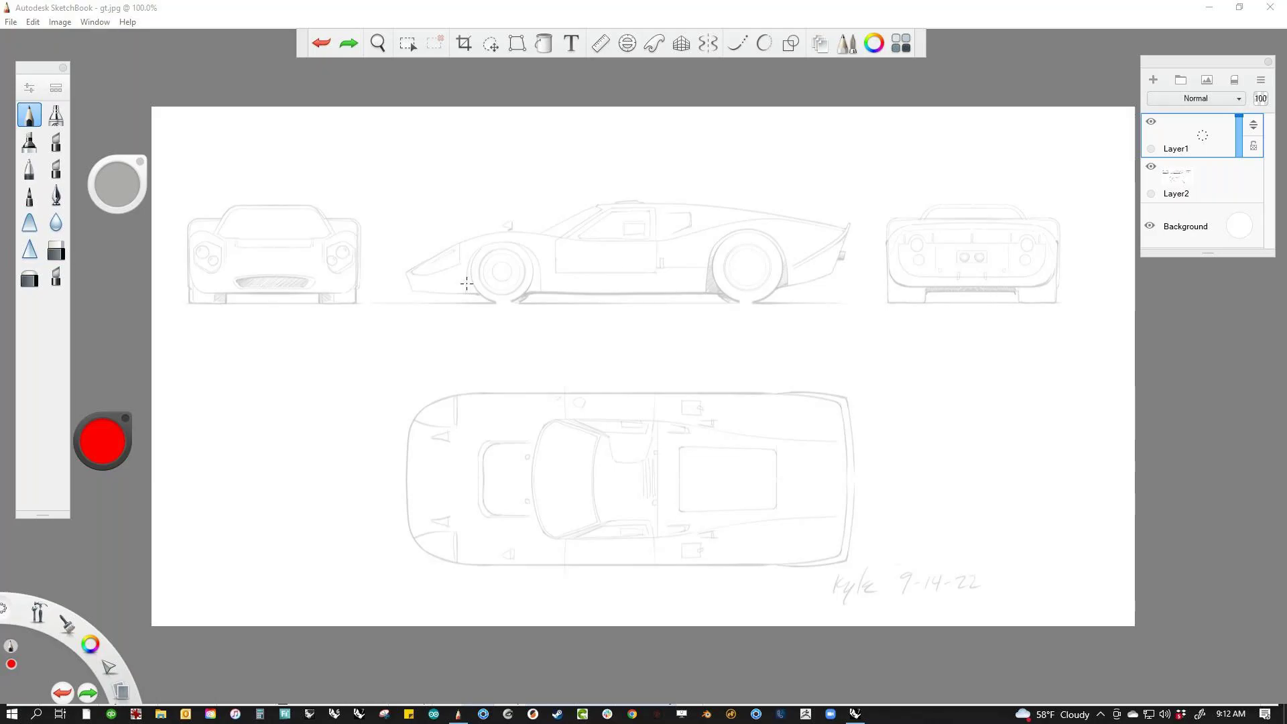
# Step: Sketch the side view's body in red with the shoulder line, sill line, nose and tail edges, and both wheel arches
pyautogui.moveTo(407, 271)
pyautogui.mouseDown()
pyautogui.moveTo(462, 249)
pyautogui.moveTo(850, 226)
pyautogui.mouseUp()
pyautogui.moveTo(410, 293); pyautogui.dragTo(854, 280)
pyautogui.moveTo(850, 227); pyautogui.dragTo(826, 287)
pyautogui.moveTo(407, 267)
pyautogui.mouseDown()
pyautogui.moveTo(425, 321)
pyautogui.moveTo(496, 240)
pyautogui.moveTo(535, 297)
pyautogui.mouseUp()
pyautogui.moveTo(715, 252)
pyautogui.mouseDown()
pyautogui.moveTo(708, 284)
pyautogui.moveTo(783, 290)
pyautogui.mouseUp()
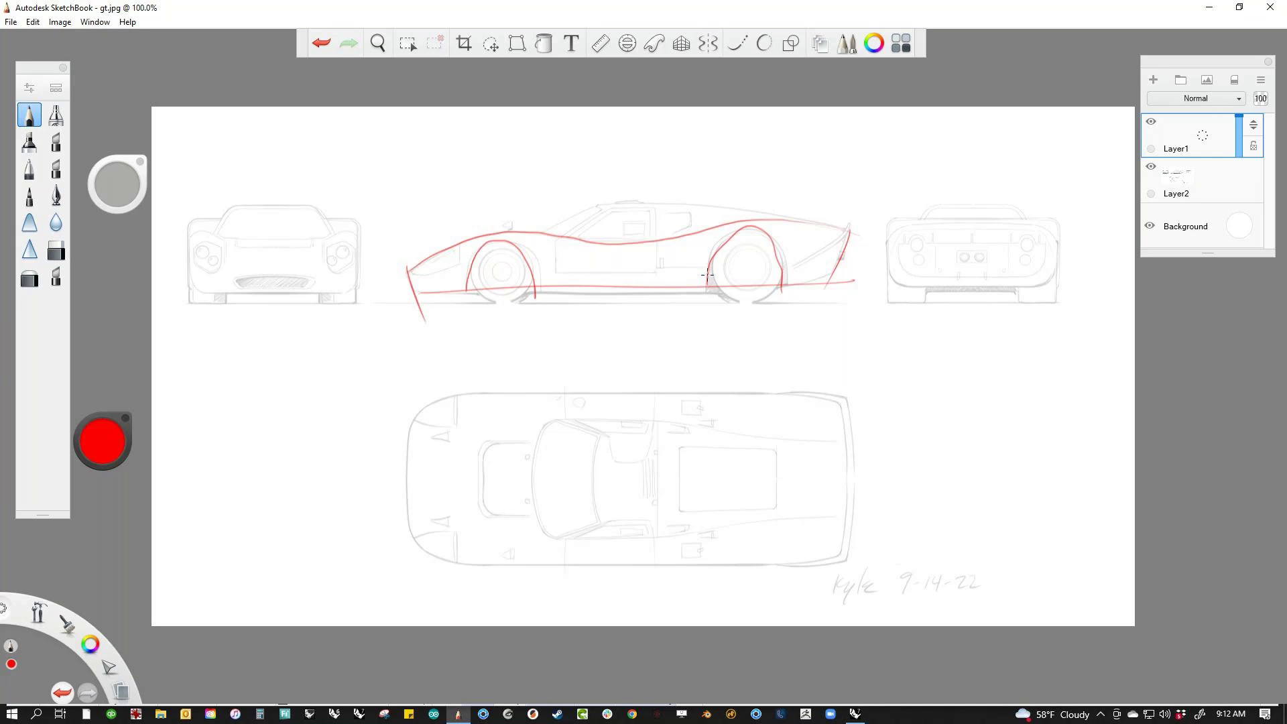
# Step: Add an outer ring with short division marks around each wheel arch of the side view and a horizontal line between them
pyautogui.moveTo(703, 288)
pyautogui.mouseDown()
pyautogui.moveTo(717, 232)
pyautogui.moveTo(784, 261)
pyautogui.moveTo(788, 290)
pyautogui.moveTo(767, 218)
pyautogui.moveTo(756, 229)
pyautogui.mouseUp()
pyautogui.moveTo(734, 230); pyautogui.dragTo(729, 237)
pyautogui.moveTo(726, 235); pyautogui.dragTo(723, 252)
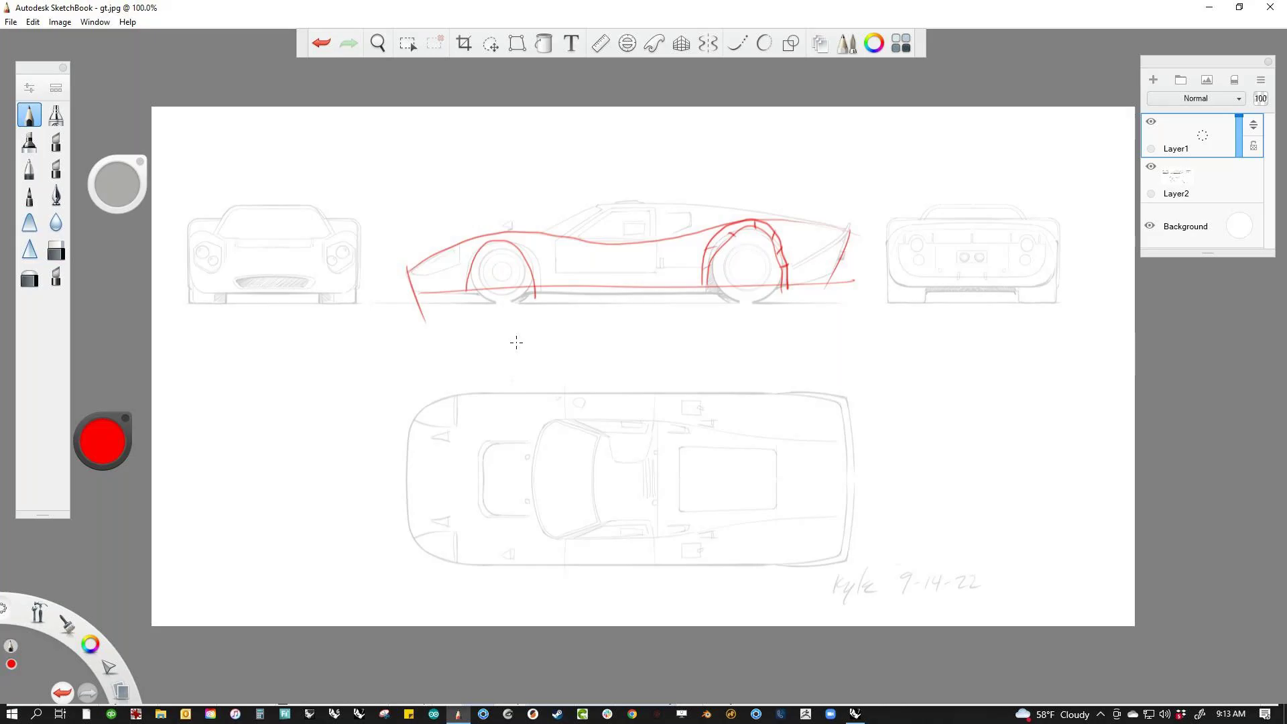
pyautogui.moveTo(461, 290)
pyautogui.mouseDown()
pyautogui.moveTo(527, 265)
pyautogui.moveTo(536, 294)
pyautogui.mouseUp()
pyautogui.moveTo(696, 252)
pyautogui.mouseDown()
pyautogui.moveTo(537, 261)
pyautogui.moveTo(730, 235)
pyautogui.mouseUp()
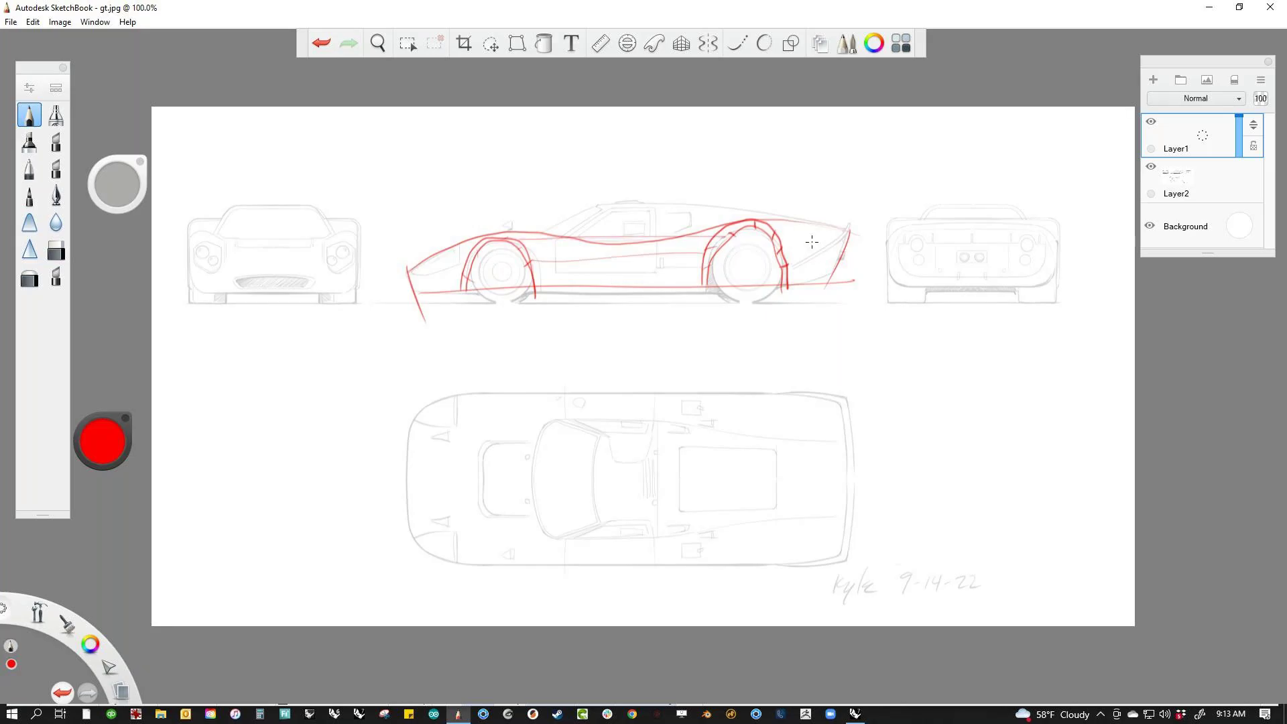
# Step: Divide the side view's body into panels with horizontal lines and upright lines at the nose, door area and tail
pyautogui.moveTo(409, 281)
pyautogui.mouseDown()
pyautogui.moveTo(477, 260)
pyautogui.moveTo(855, 254)
pyautogui.moveTo(805, 287)
pyautogui.mouseUp()
pyautogui.moveTo(662, 239); pyautogui.dragTo(657, 287)
pyautogui.moveTo(580, 238); pyautogui.dragTo(578, 281)
pyautogui.moveTo(443, 249); pyautogui.dragTo(454, 290)
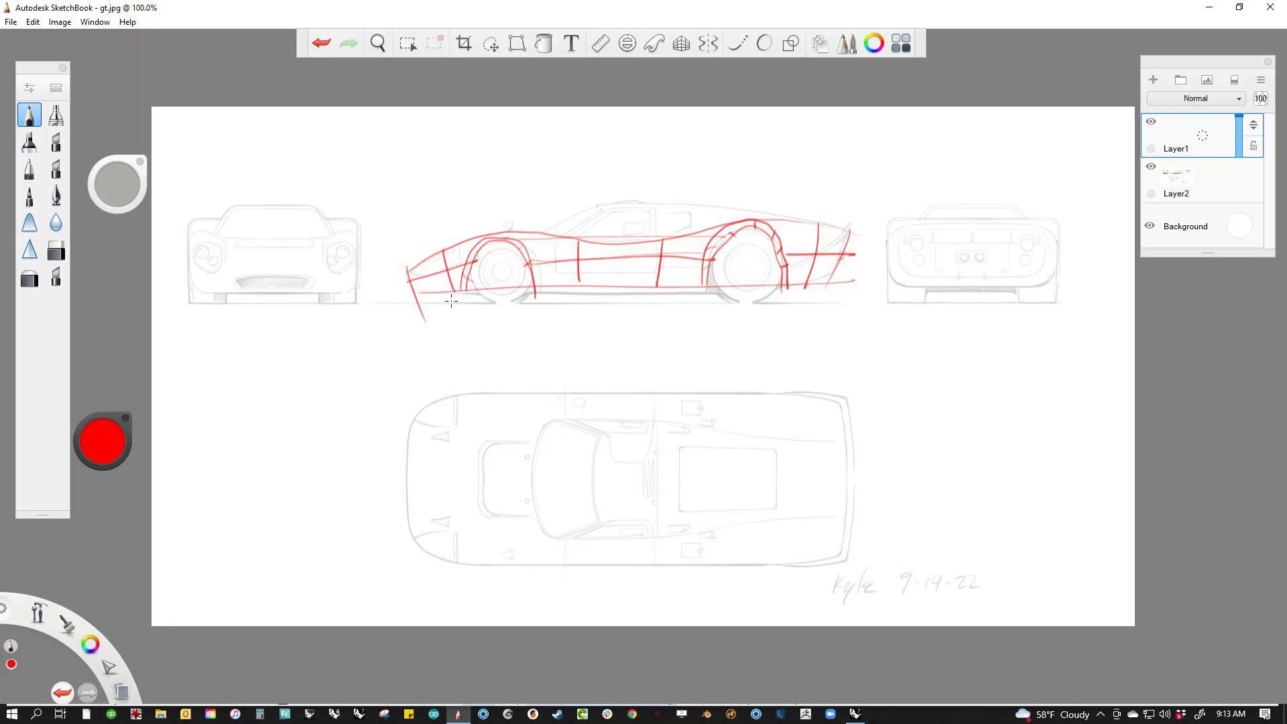
pyautogui.moveTo(455, 291)
pyautogui.mouseDown()
pyautogui.moveTo(497, 239)
pyautogui.moveTo(537, 257)
pyautogui.moveTo(540, 289)
pyautogui.mouseUp()
pyautogui.moveTo(710, 252)
pyautogui.mouseDown()
pyautogui.moveTo(705, 284)
pyautogui.moveTo(719, 232)
pyautogui.moveTo(740, 233)
pyautogui.moveTo(730, 239)
pyautogui.moveTo(756, 214)
pyautogui.moveTo(789, 252)
pyautogui.moveTo(844, 254)
pyautogui.mouseUp()
pyautogui.moveTo(784, 288); pyautogui.dragTo(830, 277)
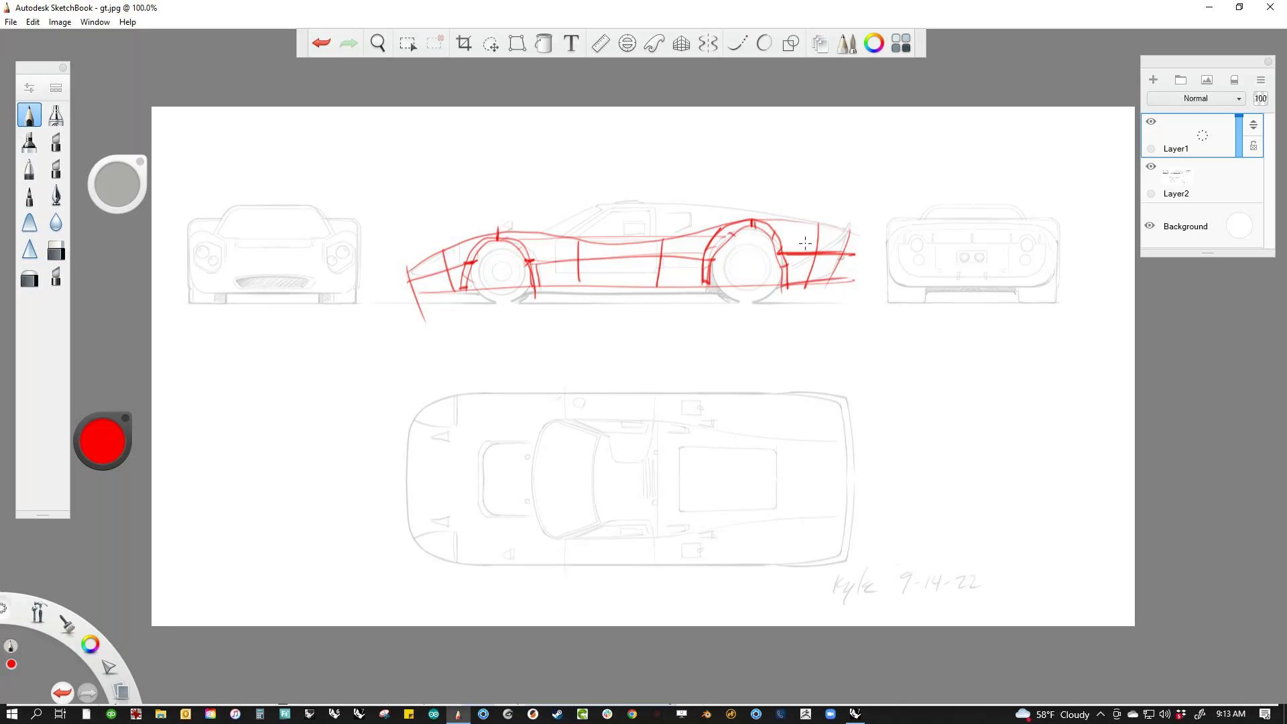
# Step: Reinforce the rings around the rear and front wheel arches with short, heavier red segments
pyautogui.press('e')
pyautogui.press('e')
pyautogui.moveTo(702, 284); pyautogui.dragTo(706, 261)
pyautogui.moveTo(705, 250)
pyautogui.mouseDown()
pyautogui.moveTo(718, 227)
pyautogui.moveTo(750, 220)
pyautogui.moveTo(724, 223)
pyautogui.moveTo(749, 220)
pyautogui.moveTo(721, 240)
pyautogui.mouseUp()
pyautogui.moveTo(755, 223)
pyautogui.mouseDown()
pyautogui.moveTo(777, 255)
pyautogui.moveTo(772, 231)
pyautogui.mouseUp()
pyautogui.moveTo(772, 231); pyautogui.dragTo(786, 251)
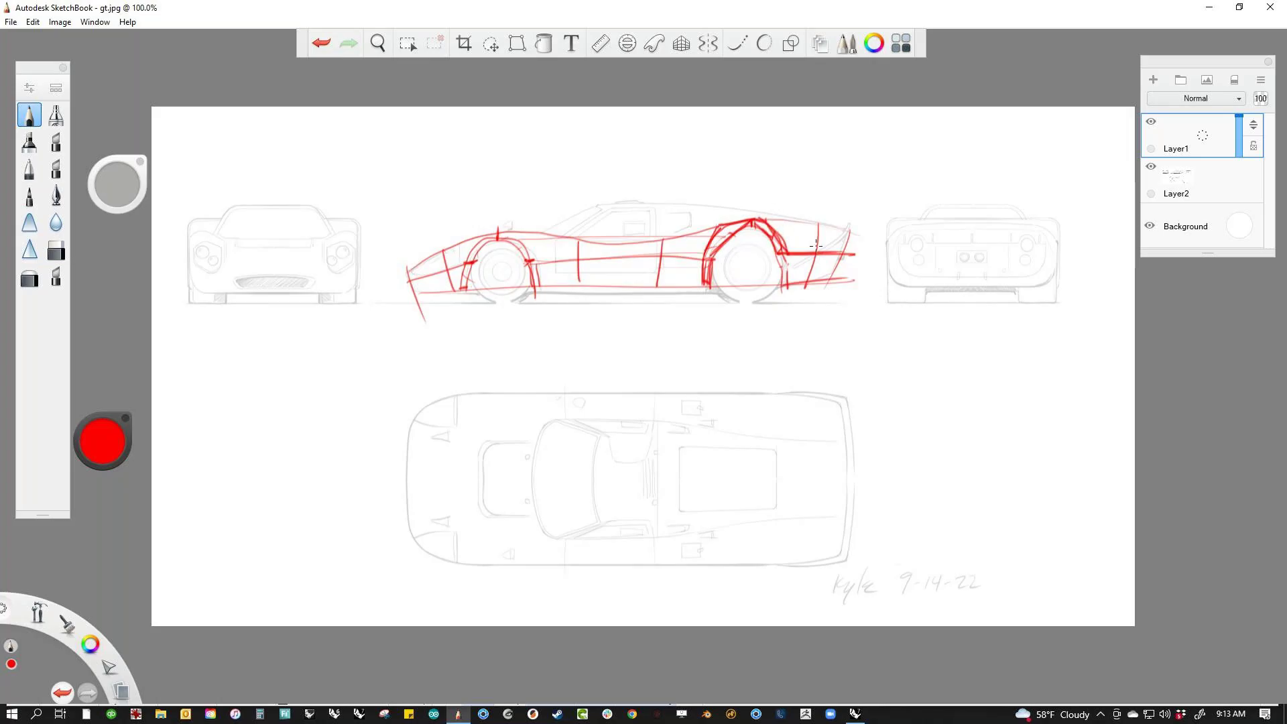
pyautogui.moveTo(789, 256); pyautogui.dragTo(791, 284)
pyautogui.moveTo(783, 287); pyautogui.dragTo(779, 256)
pyautogui.moveTo(530, 259); pyautogui.dragTo(536, 285)
pyautogui.moveTo(508, 234)
pyautogui.mouseDown()
pyautogui.moveTo(533, 256)
pyautogui.moveTo(468, 260)
pyautogui.moveTo(459, 287)
pyautogui.mouseUp()
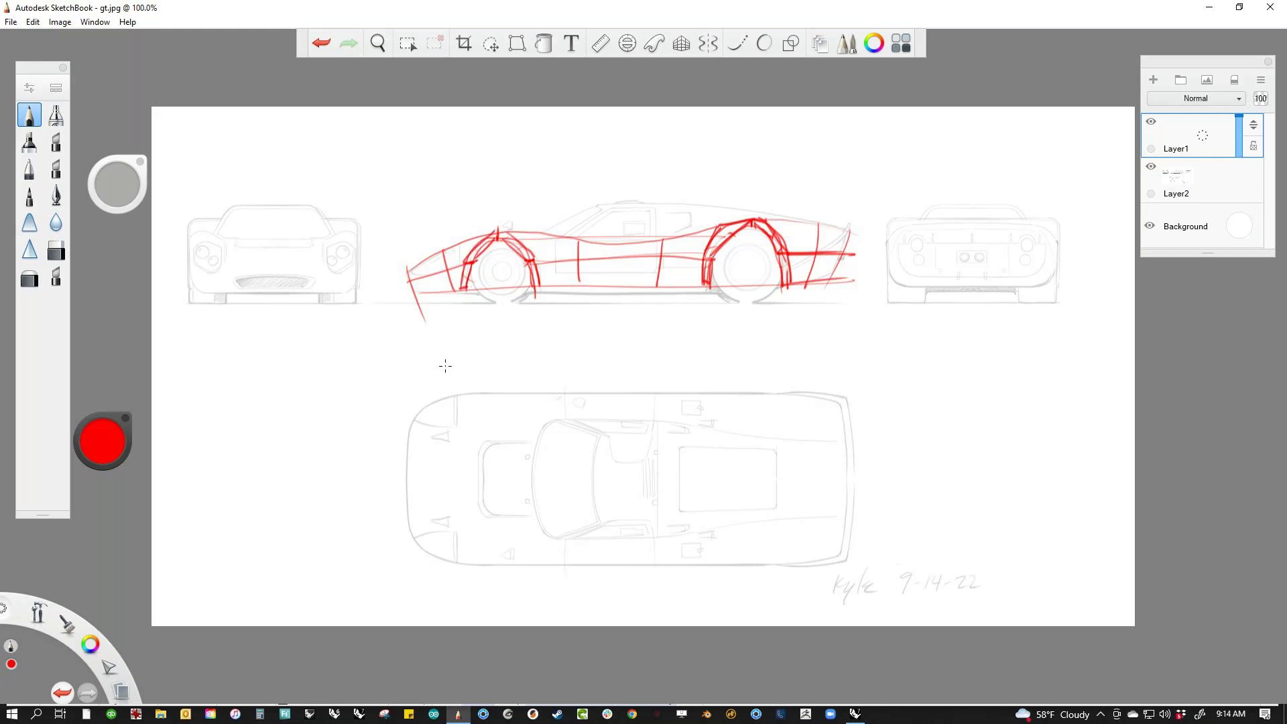
# Step: Retrace the side view's shoulder line, upper tail edge and nose outline in heavier red
pyautogui.moveTo(513, 233)
pyautogui.mouseDown()
pyautogui.moveTo(668, 238)
pyautogui.moveTo(736, 217)
pyautogui.mouseUp()
pyautogui.moveTo(826, 223)
pyautogui.mouseDown()
pyautogui.moveTo(763, 221)
pyautogui.moveTo(848, 233)
pyautogui.mouseUp()
pyautogui.moveTo(406, 268)
pyautogui.mouseDown()
pyautogui.moveTo(421, 300)
pyautogui.moveTo(463, 287)
pyautogui.mouseUp()
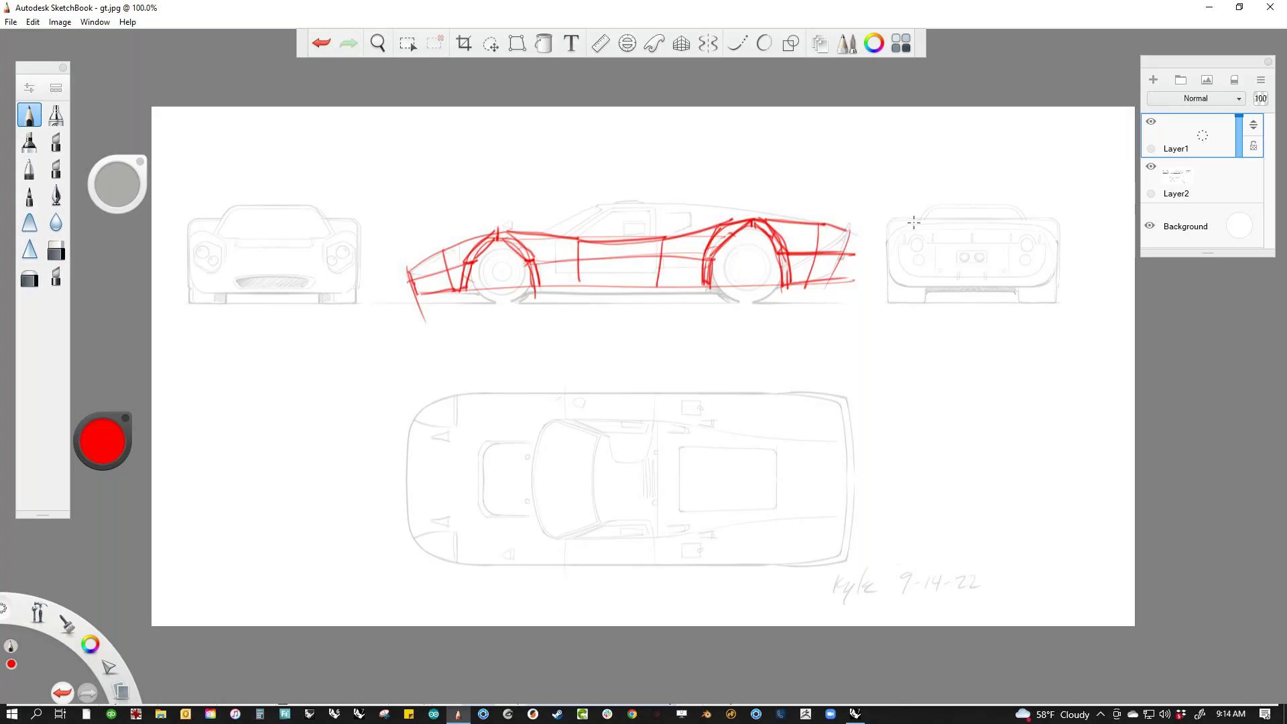
# Step: Add upright and slanted division lines across the side view's door area and draw a frame around the whole side view
pyautogui.moveTo(618, 241); pyautogui.dragTo(612, 290)
pyautogui.moveTo(551, 239); pyautogui.dragTo(579, 281)
pyautogui.moveTo(666, 239); pyautogui.dragTo(652, 291)
pyautogui.moveTo(546, 207)
pyautogui.mouseDown()
pyautogui.moveTo(377, 265)
pyautogui.moveTo(906, 282)
pyautogui.moveTo(585, 195)
pyautogui.moveTo(442, 203)
pyautogui.mouseUp()
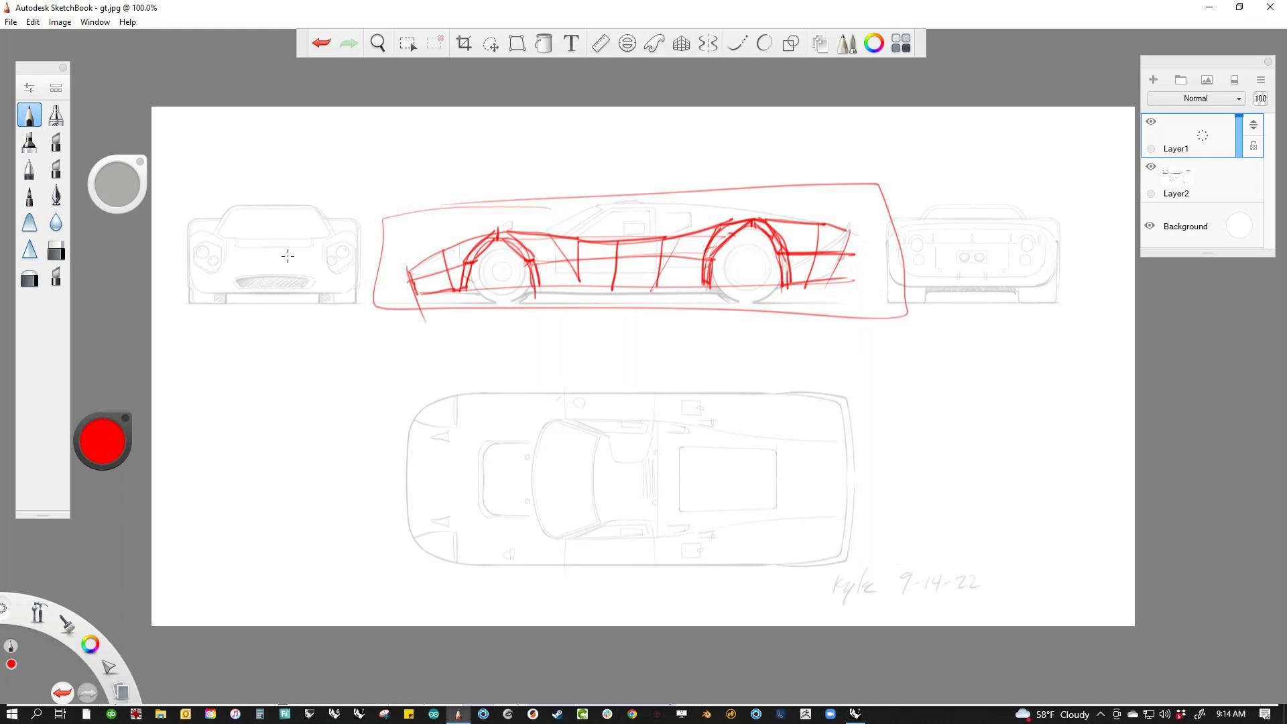
# Step: Trace the top view's lower side, add arrows showing where it bends in and out, and sketch the curved side line below
pyautogui.moveTo(419, 563); pyautogui.dragTo(830, 558)
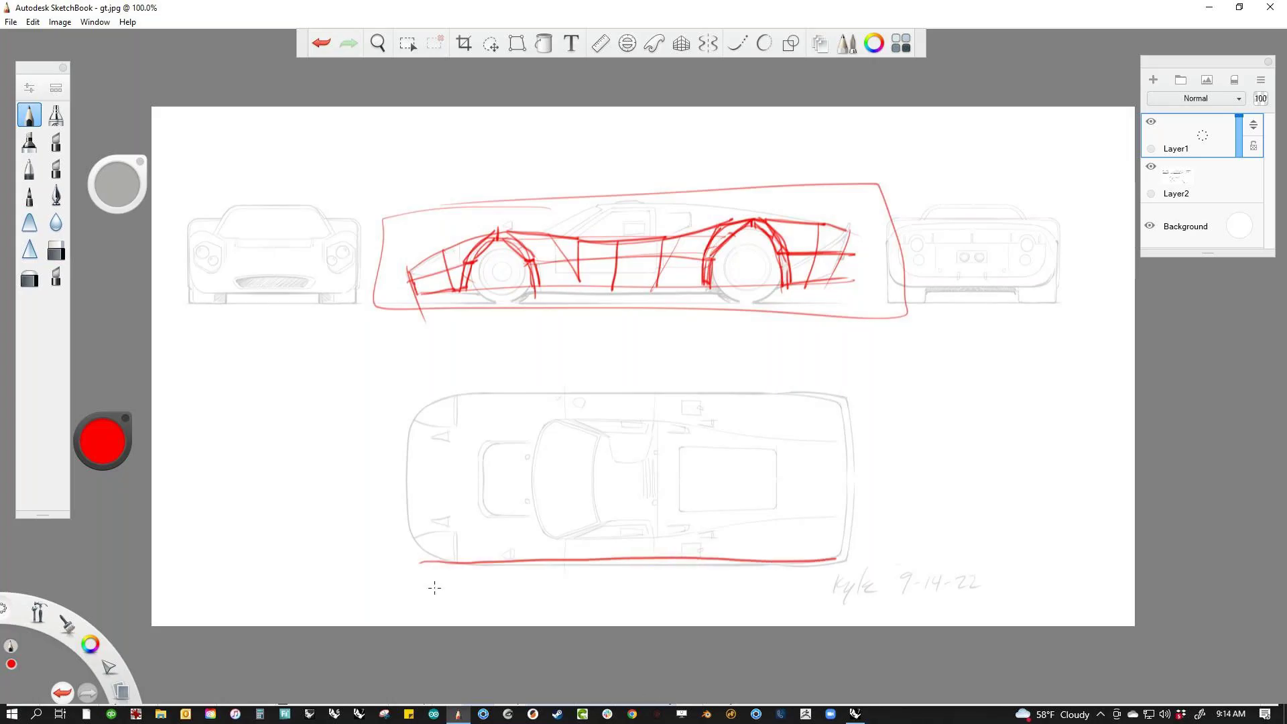
pyautogui.moveTo(443, 592)
pyautogui.mouseDown()
pyautogui.moveTo(391, 551)
pyautogui.moveTo(405, 558)
pyautogui.mouseUp()
pyautogui.moveTo(628, 545)
pyautogui.mouseDown()
pyautogui.moveTo(626, 589)
pyautogui.moveTo(632, 552)
pyautogui.mouseUp()
pyautogui.moveTo(772, 537)
pyautogui.mouseDown()
pyautogui.moveTo(770, 583)
pyautogui.moveTo(777, 567)
pyautogui.mouseUp()
pyautogui.moveTo(511, 544)
pyautogui.mouseDown()
pyautogui.moveTo(510, 586)
pyautogui.moveTo(516, 574)
pyautogui.mouseUp()
pyautogui.moveTo(437, 606); pyautogui.dragTo(854, 601)
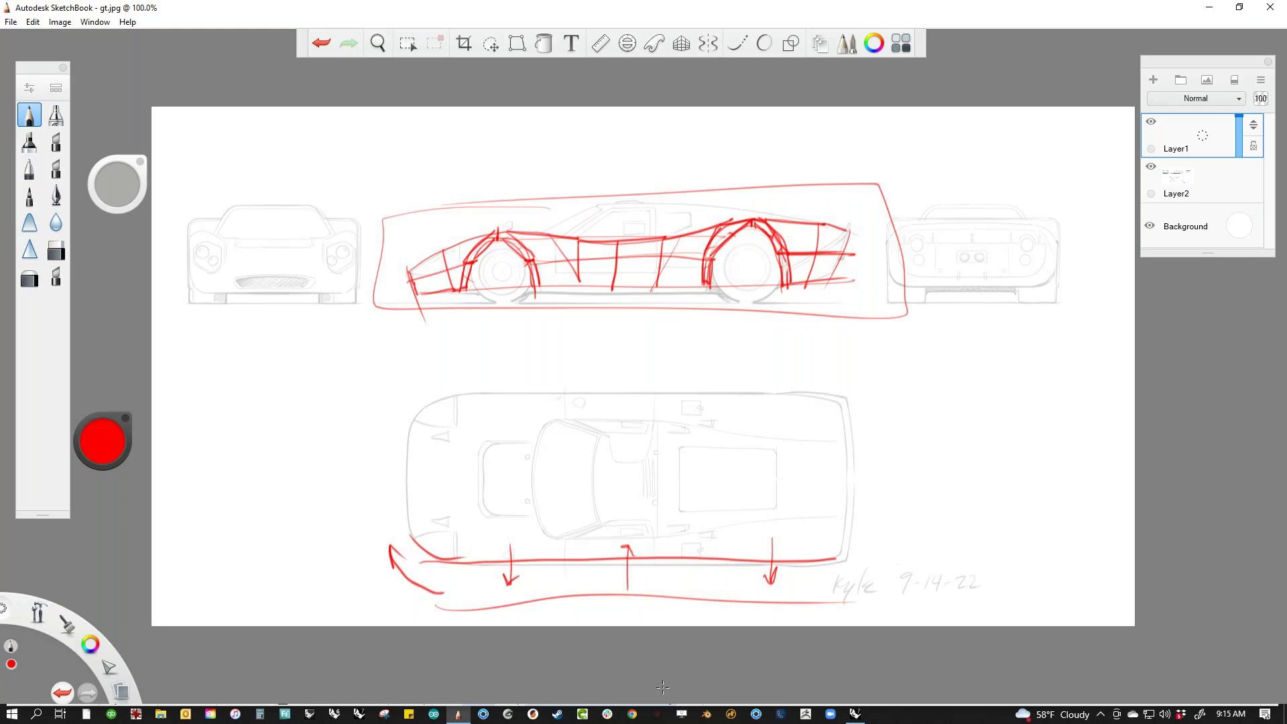
# Step: Clear all the red strokes from the sketch layer and remove the selection
pyautogui.hotkey('ctrl', 'a')
pyautogui.press('Delete')
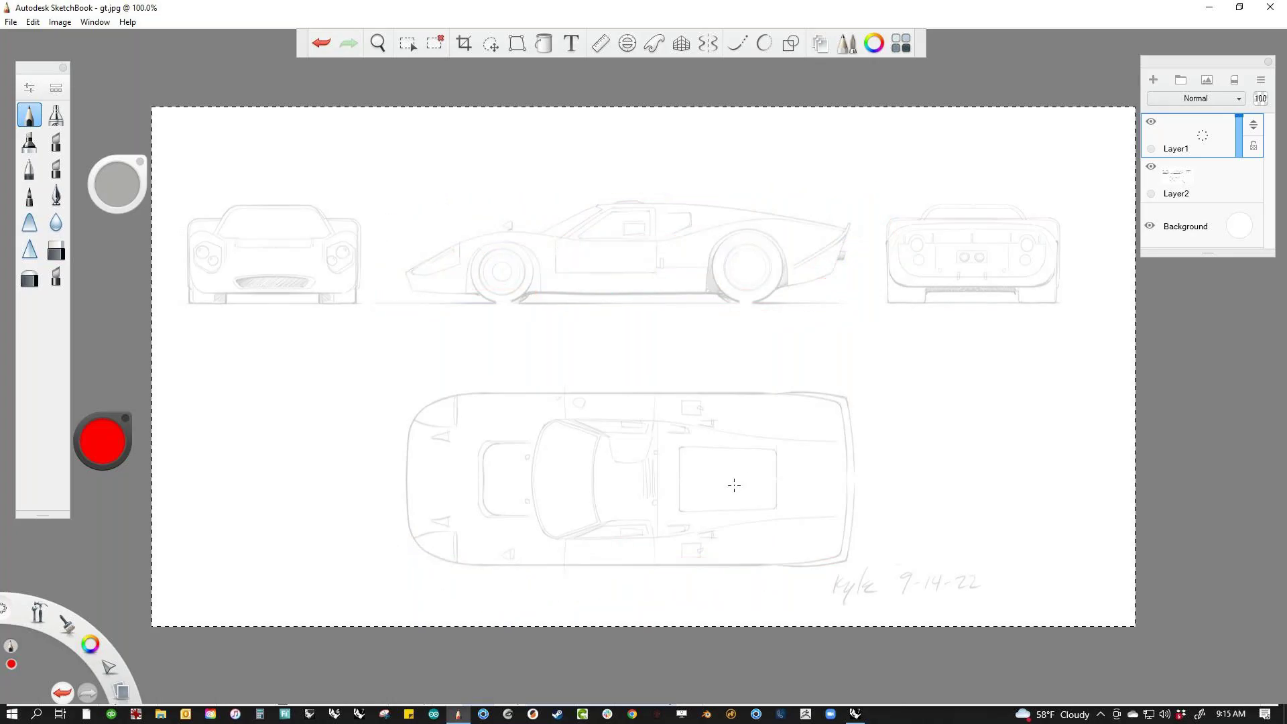
pyautogui.hotkey('ctrl', 'd')
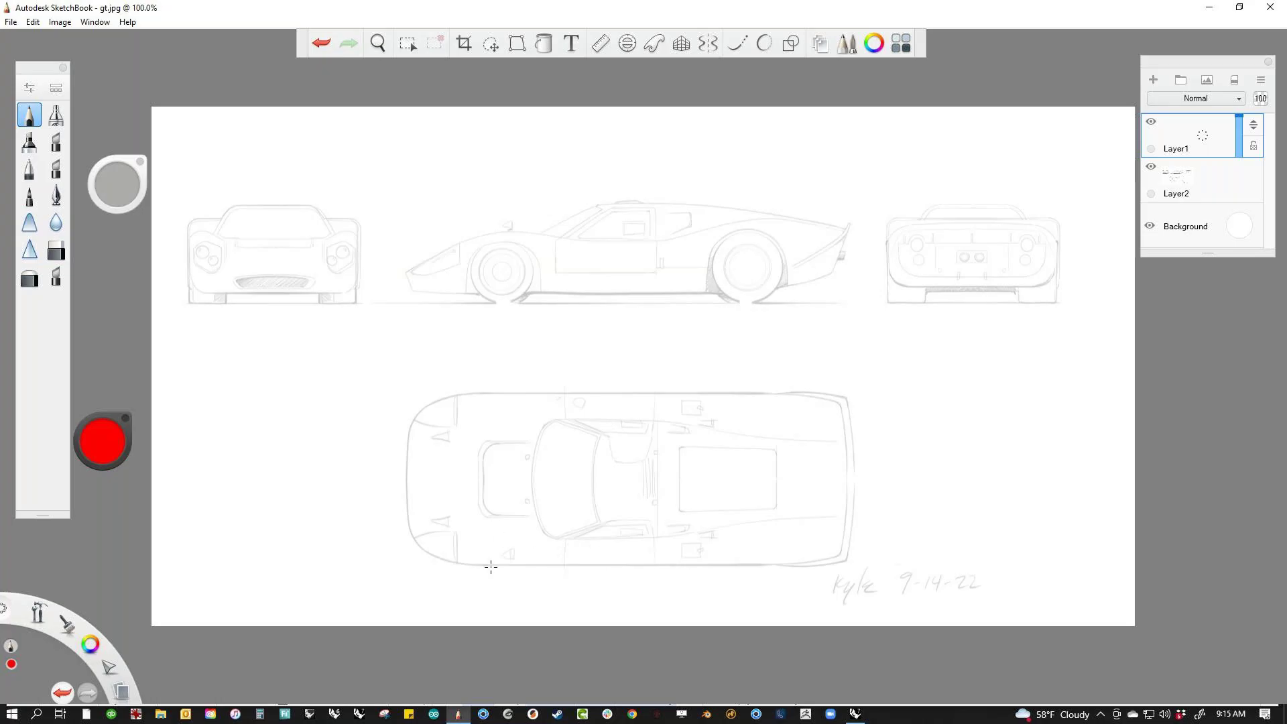
# Step: Draw red cross lines over the top view's nose, hood and lower door side, erasing the one at the rear of the hood
pyautogui.moveTo(449, 401); pyautogui.dragTo(454, 562)
pyautogui.moveTo(533, 393); pyautogui.dragTo(529, 584)
pyautogui.moveTo(580, 541); pyautogui.dragTo(582, 567)
pyautogui.moveTo(656, 537); pyautogui.dragTo(657, 565)
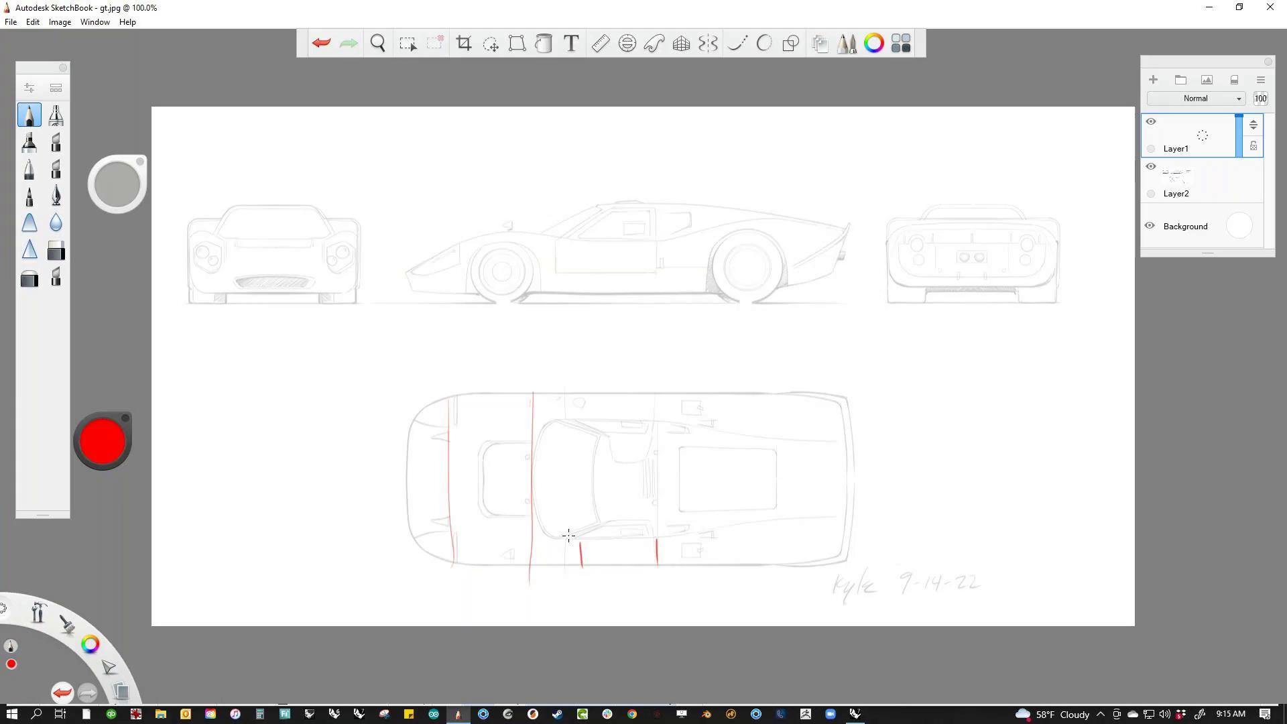
pyautogui.moveTo(547, 537); pyautogui.dragTo(548, 575)
pyautogui.press('e')
pyautogui.moveTo(533, 410); pyautogui.dragTo(532, 399)
pyautogui.press('e')
pyautogui.moveTo(496, 395); pyautogui.dragTo(496, 566)
# Step: Draw a lengthwise centre line and outline the top view's lower side strip, with two division lines in its rear part
pyautogui.moveTo(406, 484); pyautogui.dragTo(884, 469)
pyautogui.moveTo(725, 529); pyautogui.dragTo(725, 571)
pyautogui.moveTo(792, 518); pyautogui.dragTo(793, 560)
pyautogui.moveTo(579, 541); pyautogui.dragTo(550, 538)
pyautogui.moveTo(653, 538); pyautogui.dragTo(582, 540)
pyautogui.moveTo(723, 528)
pyautogui.mouseDown()
pyautogui.moveTo(657, 539)
pyautogui.moveTo(848, 516)
pyautogui.mouseUp()
pyautogui.moveTo(843, 565); pyautogui.dragTo(850, 518)
pyautogui.moveTo(453, 565); pyautogui.dragTo(887, 559)
# Step: Trace the windshield's lower front edge and rework the fender line running from its corner to the nose in the top view
pyautogui.moveTo(531, 497); pyautogui.dragTo(547, 536)
pyautogui.moveTo(419, 533); pyautogui.dragTo(550, 538)
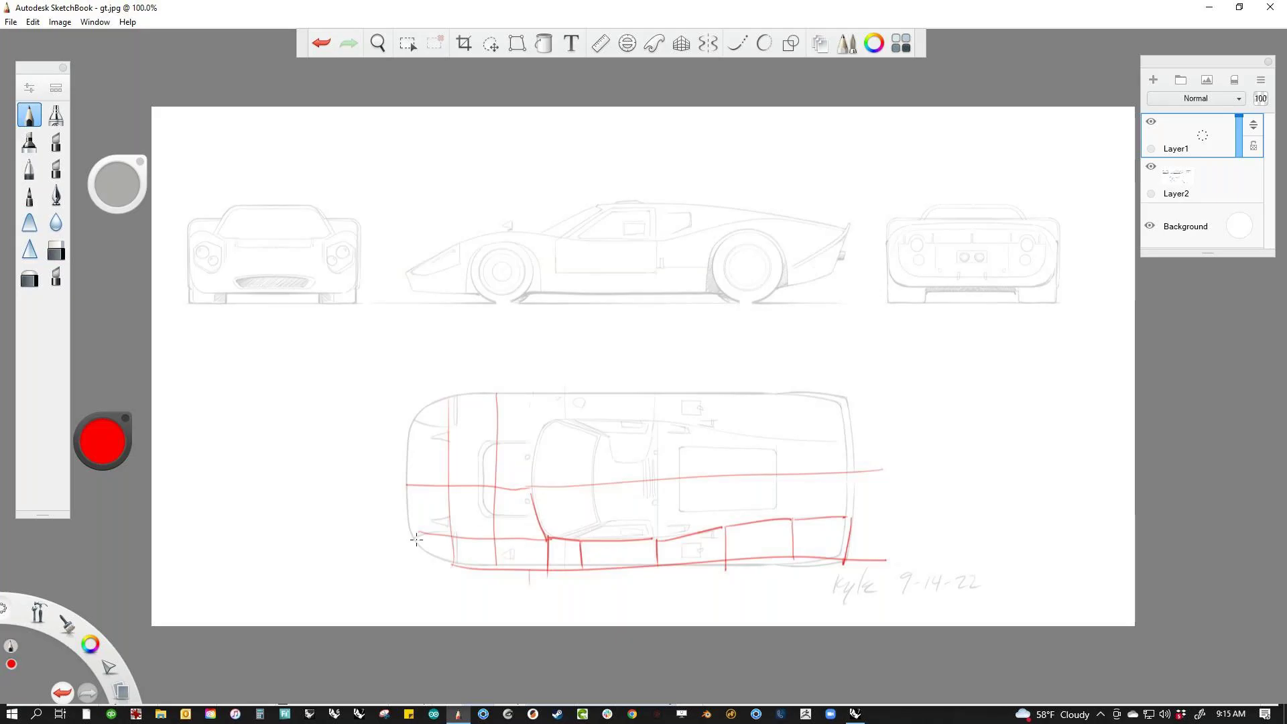
pyautogui.moveTo(420, 427); pyautogui.dragTo(540, 416)
pyautogui.hotkey('ctrl', 'z')
pyautogui.press('e')
pyautogui.moveTo(503, 536)
pyautogui.mouseDown()
pyautogui.moveTo(536, 538)
pyautogui.moveTo(361, 532)
pyautogui.moveTo(559, 539)
pyautogui.mouseUp()
pyautogui.hotkey('ctrl', 'z')
pyautogui.hotkey('ctrl', 'z')
pyautogui.press('e')
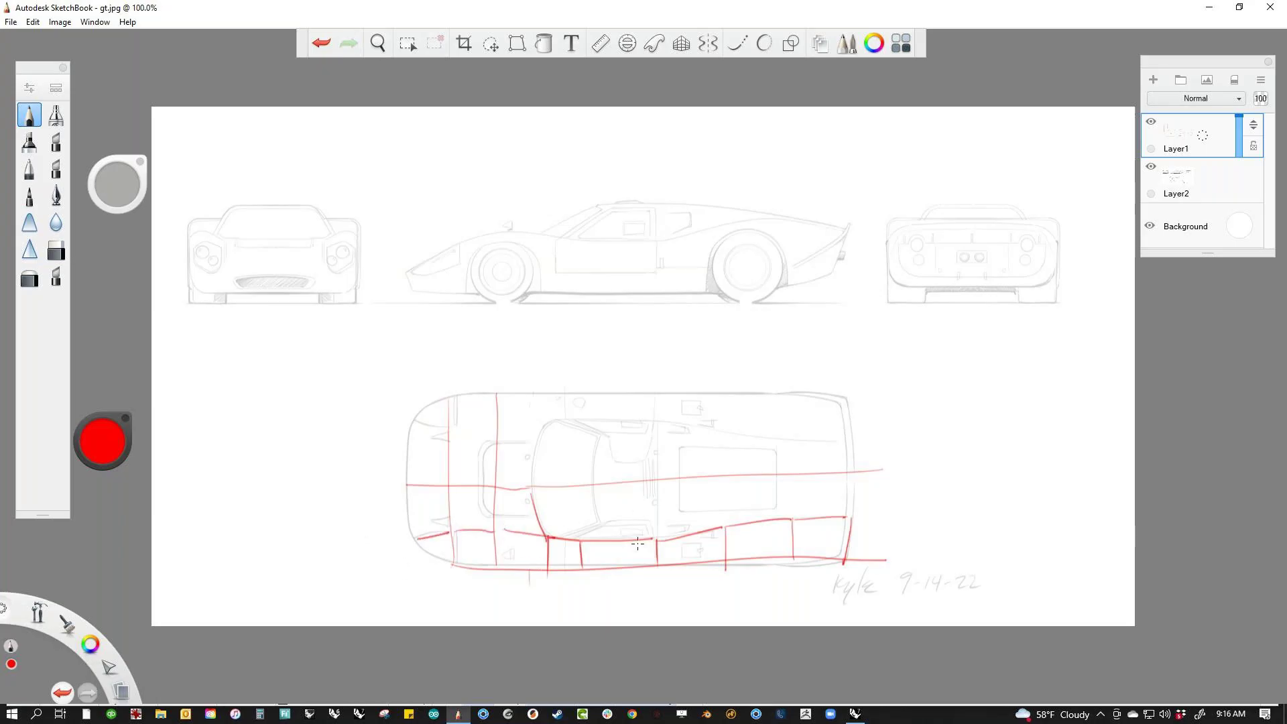
# Step: Trace the top view's front corner, the roof edge and the rear deck's side line, with cross divisions running up to the centre line
pyautogui.moveTo(415, 545); pyautogui.dragTo(456, 570)
pyautogui.moveTo(657, 479); pyautogui.dragTo(658, 536)
pyautogui.moveTo(584, 482)
pyautogui.mouseDown()
pyautogui.moveTo(592, 534)
pyautogui.moveTo(605, 522)
pyautogui.moveTo(575, 538)
pyautogui.mouseUp()
pyautogui.hotkey('ctrl', 'z')
pyautogui.moveTo(595, 484)
pyautogui.mouseDown()
pyautogui.moveTo(600, 521)
pyautogui.moveTo(849, 512)
pyautogui.mouseUp()
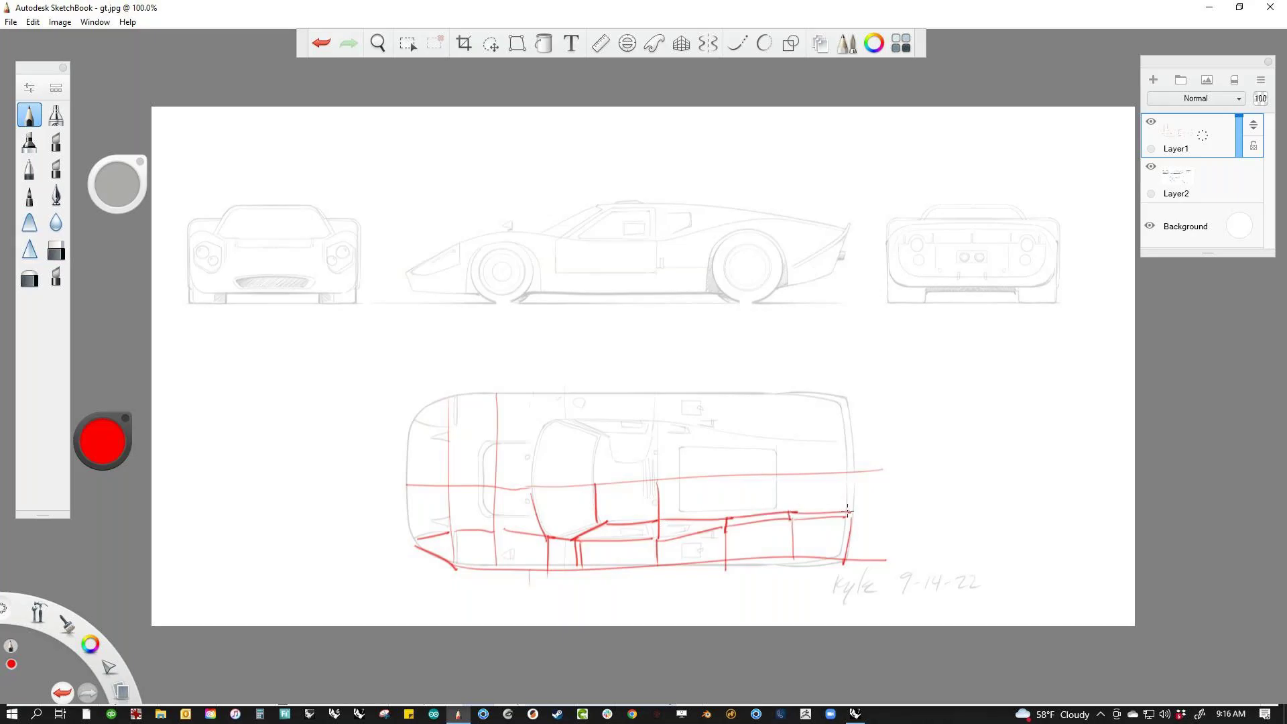
pyautogui.moveTo(724, 481); pyautogui.dragTo(725, 529)
pyautogui.moveTo(786, 473); pyautogui.dragTo(787, 513)
pyautogui.moveTo(851, 471); pyautogui.dragTo(850, 523)
# Step: Sketch a rounded corner profile beside the top view's nose, marking points and an arrow on its bend
pyautogui.moveTo(329, 456)
pyautogui.mouseDown()
pyautogui.moveTo(327, 415)
pyautogui.moveTo(397, 378)
pyautogui.mouseUp()
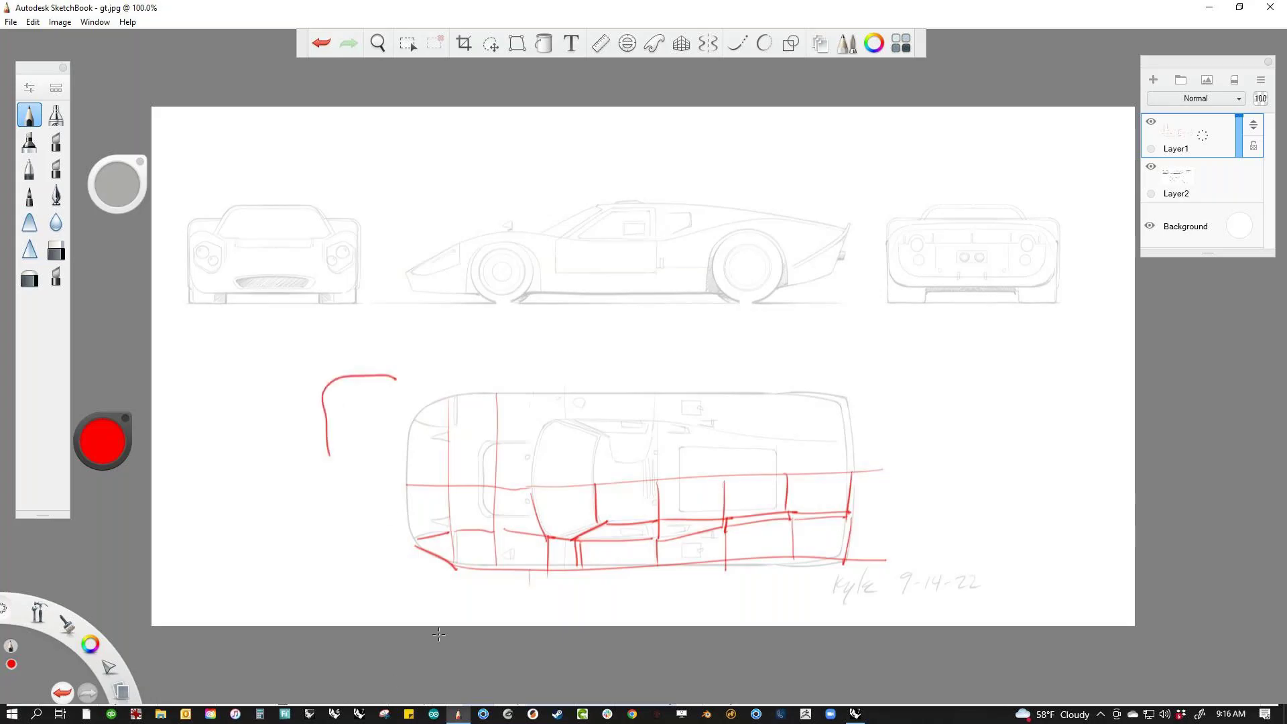
pyautogui.moveTo(302, 356)
pyautogui.mouseDown()
pyautogui.moveTo(324, 372)
pyautogui.moveTo(306, 378)
pyautogui.mouseUp()
pyautogui.click(329, 382)
pyautogui.moveTo(355, 370); pyautogui.dragTo(355, 379)
pyautogui.click(321, 403)
# Step: Draw an inset line along the top view's lower side strip and add arrows there and around the corner profile
pyautogui.moveTo(426, 544)
pyautogui.mouseDown()
pyautogui.moveTo(474, 559)
pyautogui.moveTo(796, 547)
pyautogui.mouseUp()
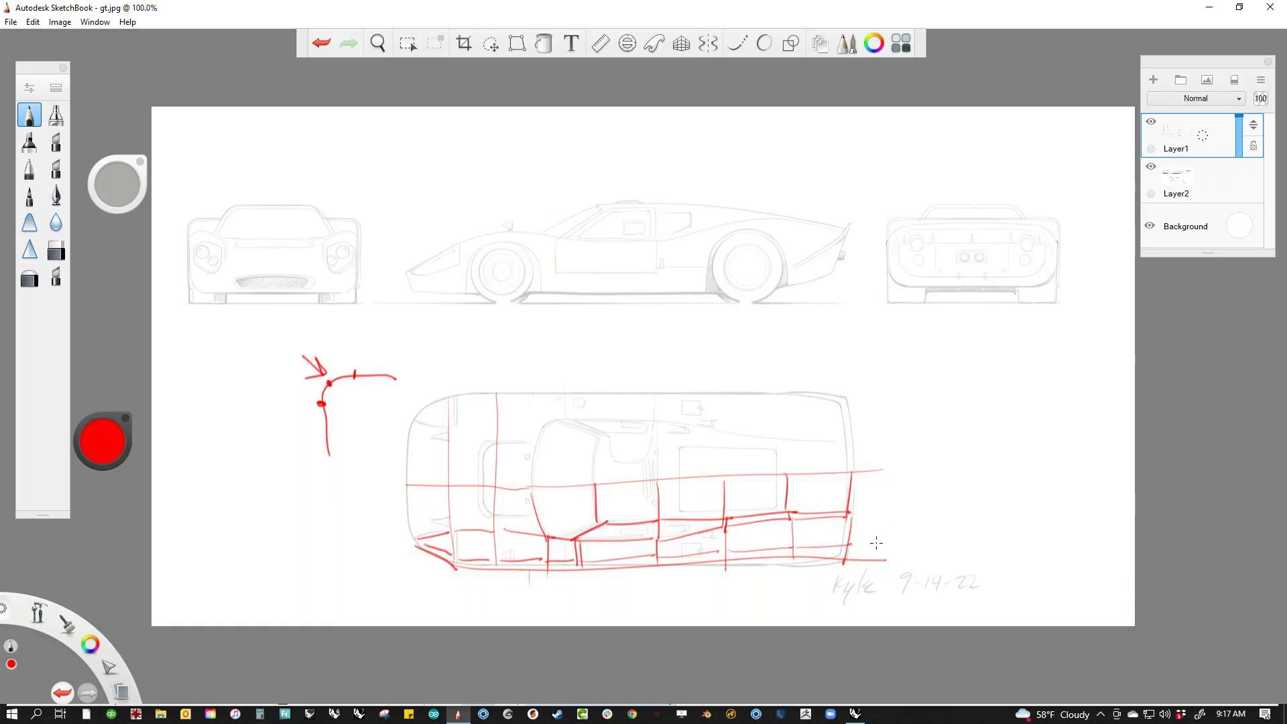
pyautogui.moveTo(348, 325)
pyautogui.mouseDown()
pyautogui.moveTo(351, 357)
pyautogui.moveTo(364, 345)
pyautogui.mouseUp()
pyautogui.moveTo(473, 555)
pyautogui.mouseDown()
pyautogui.moveTo(467, 506)
pyautogui.moveTo(488, 544)
pyautogui.mouseUp()
pyautogui.moveTo(331, 389); pyautogui.dragTo(338, 377)
pyautogui.moveTo(496, 573)
pyautogui.mouseDown()
pyautogui.moveTo(496, 589)
pyautogui.moveTo(506, 570)
pyautogui.mouseUp()
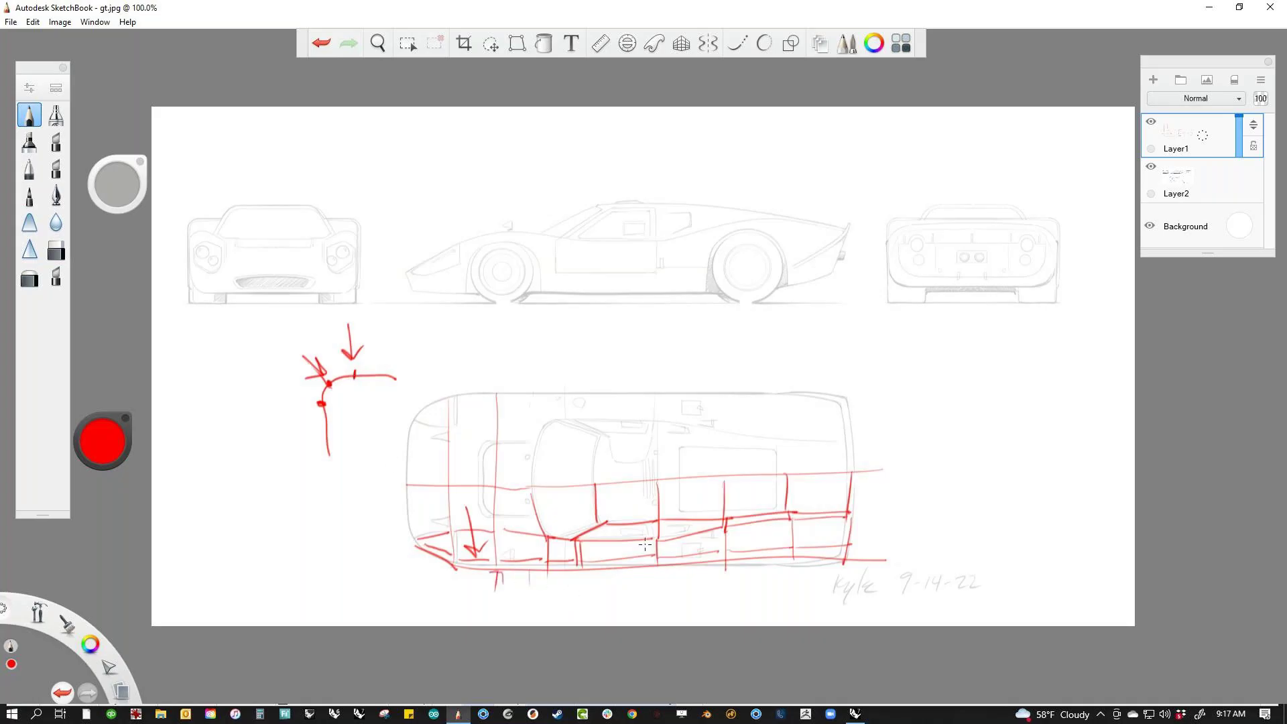
pyautogui.moveTo(312, 405)
pyautogui.mouseDown()
pyautogui.moveTo(258, 416)
pyautogui.moveTo(300, 420)
pyautogui.mouseUp()
pyautogui.moveTo(483, 598)
pyautogui.mouseDown()
pyautogui.moveTo(527, 575)
pyautogui.moveTo(538, 599)
pyautogui.mouseUp()
pyautogui.moveTo(543, 591); pyautogui.dragTo(556, 598)
# Step: Reinforce the corner profile and draw a second rounded corner with division marks around the top view's upper front corner
pyautogui.moveTo(328, 384)
pyautogui.mouseDown()
pyautogui.moveTo(322, 400)
pyautogui.moveTo(353, 374)
pyautogui.moveTo(425, 371)
pyautogui.moveTo(323, 422)
pyautogui.moveTo(323, 477)
pyautogui.mouseUp()
pyautogui.moveTo(376, 440); pyautogui.dragTo(377, 487)
pyautogui.moveTo(377, 439)
pyautogui.mouseDown()
pyautogui.moveTo(410, 400)
pyautogui.moveTo(493, 392)
pyautogui.moveTo(410, 401)
pyautogui.mouseUp()
pyautogui.moveTo(383, 405)
pyautogui.mouseDown()
pyautogui.moveTo(399, 425)
pyautogui.moveTo(413, 415)
pyautogui.moveTo(385, 437)
pyautogui.mouseUp()
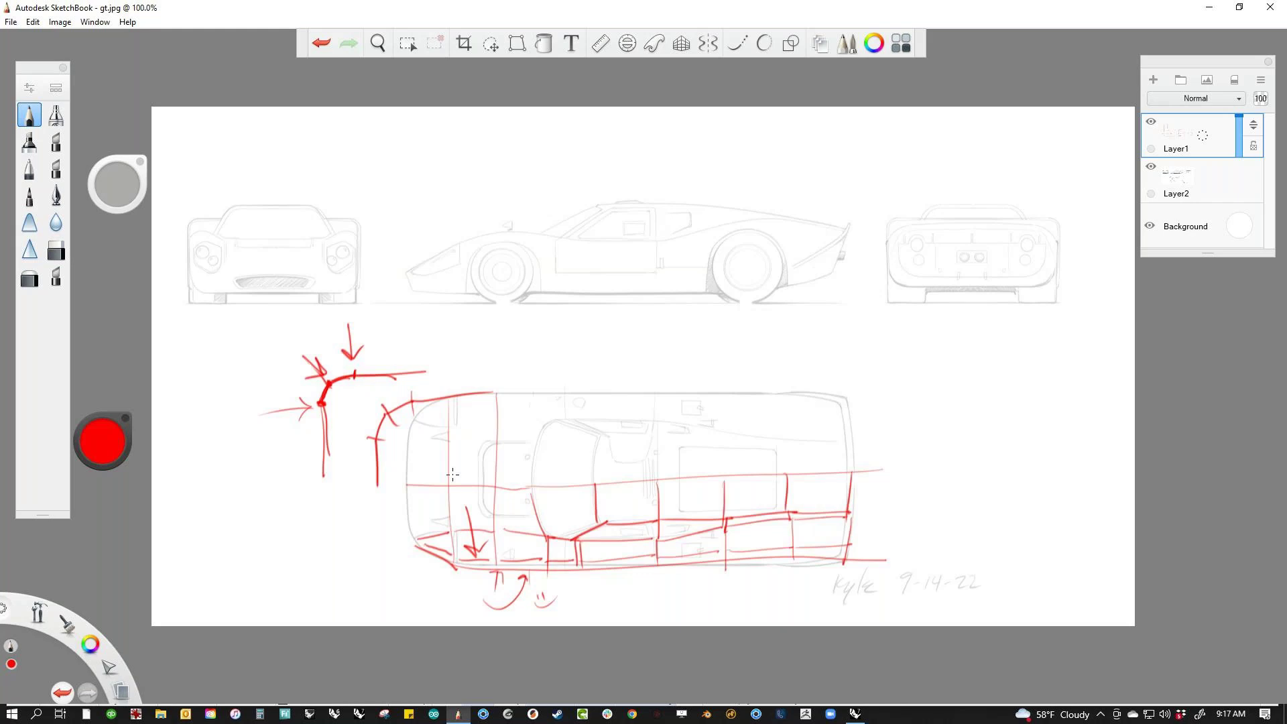
# Step: Add short red marks on the rear and front views, close the sketch program and return to Rhino
pyautogui.moveTo(882, 280)
pyautogui.mouseDown()
pyautogui.moveTo(894, 271)
pyautogui.moveTo(915, 291)
pyautogui.mouseUp()
pyautogui.moveTo(321, 235); pyautogui.dragTo(327, 242)
pyautogui.moveTo(341, 224)
pyautogui.mouseDown()
pyautogui.moveTo(359, 231)
pyautogui.moveTo(318, 213)
pyautogui.mouseUp()
pyautogui.moveTo(353, 281); pyautogui.dragTo(357, 283)
pyautogui.moveTo(345, 289); pyautogui.dragTo(343, 302)
pyautogui.click(1271, 10)
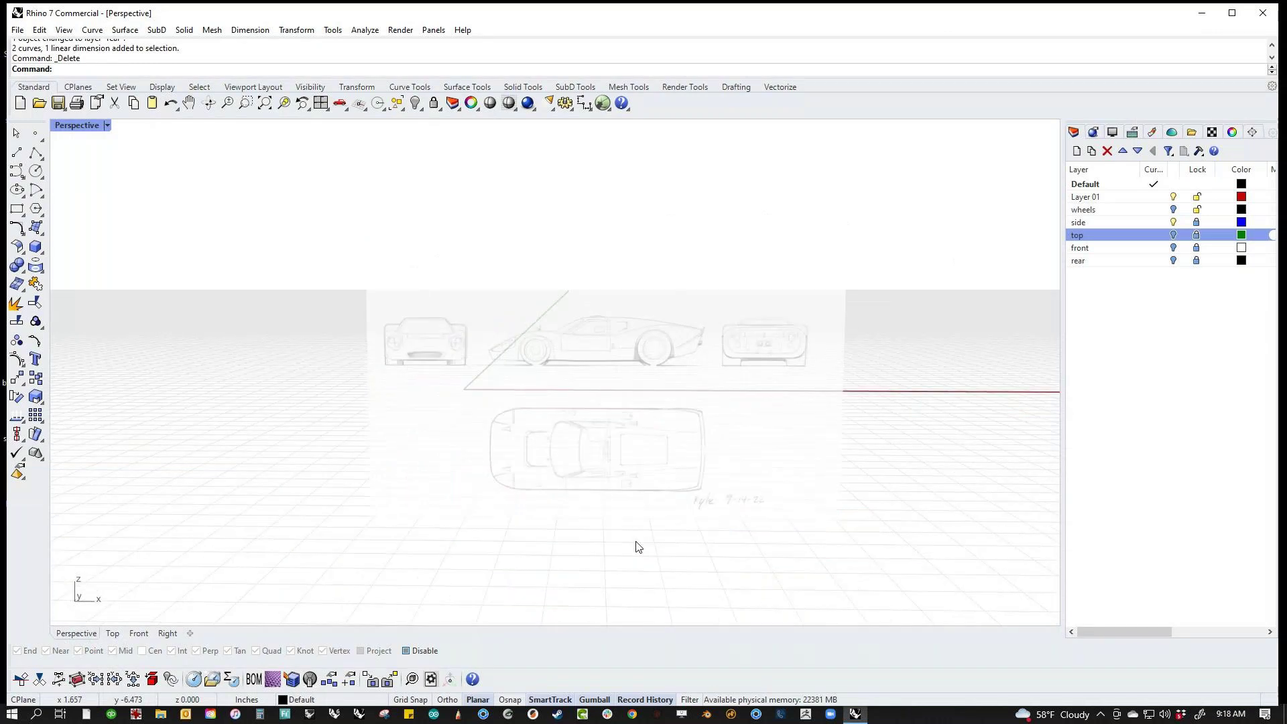
# Step: Switch to the Front view on the side blueprint and turn on the wheels layer
pyautogui.hotkey('ctrl', 'F2')
pyautogui.scroll(3, 605, 448)
pyautogui.moveTo(606, 448); pyautogui.dragTo(683, 433, button='right')
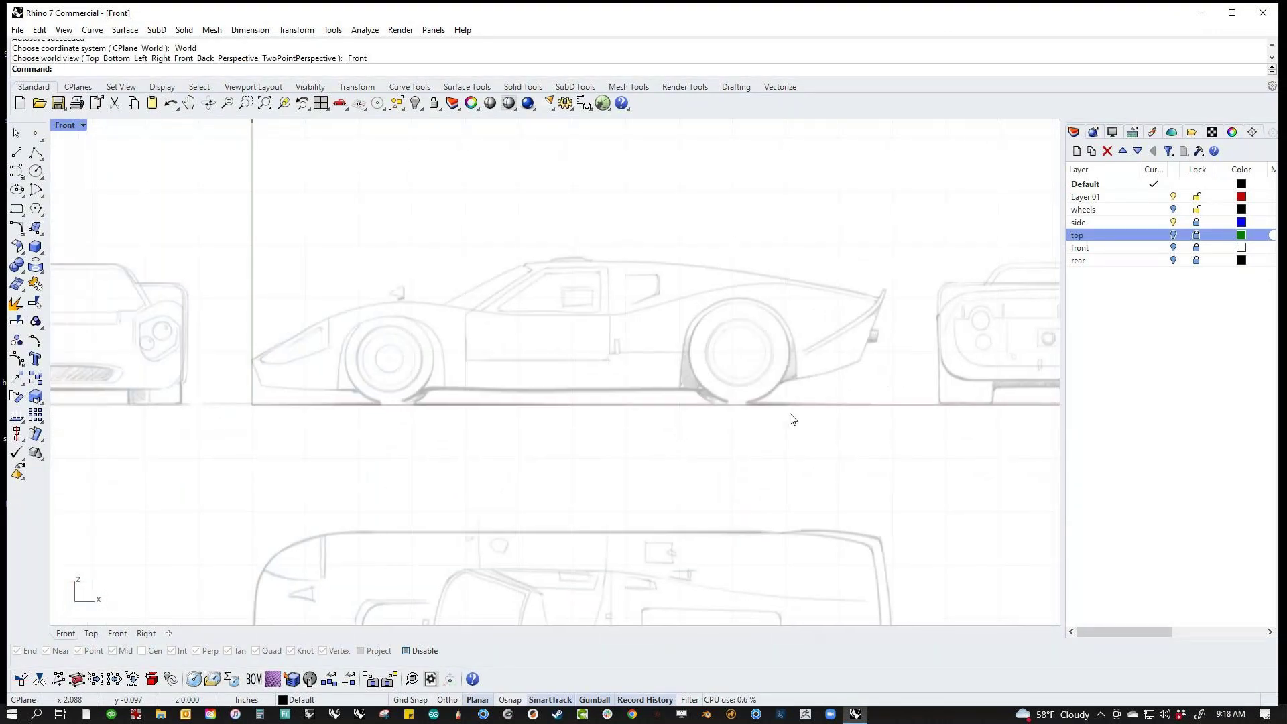
pyautogui.click(1173, 209)
pyautogui.scroll(5, 730, 367)
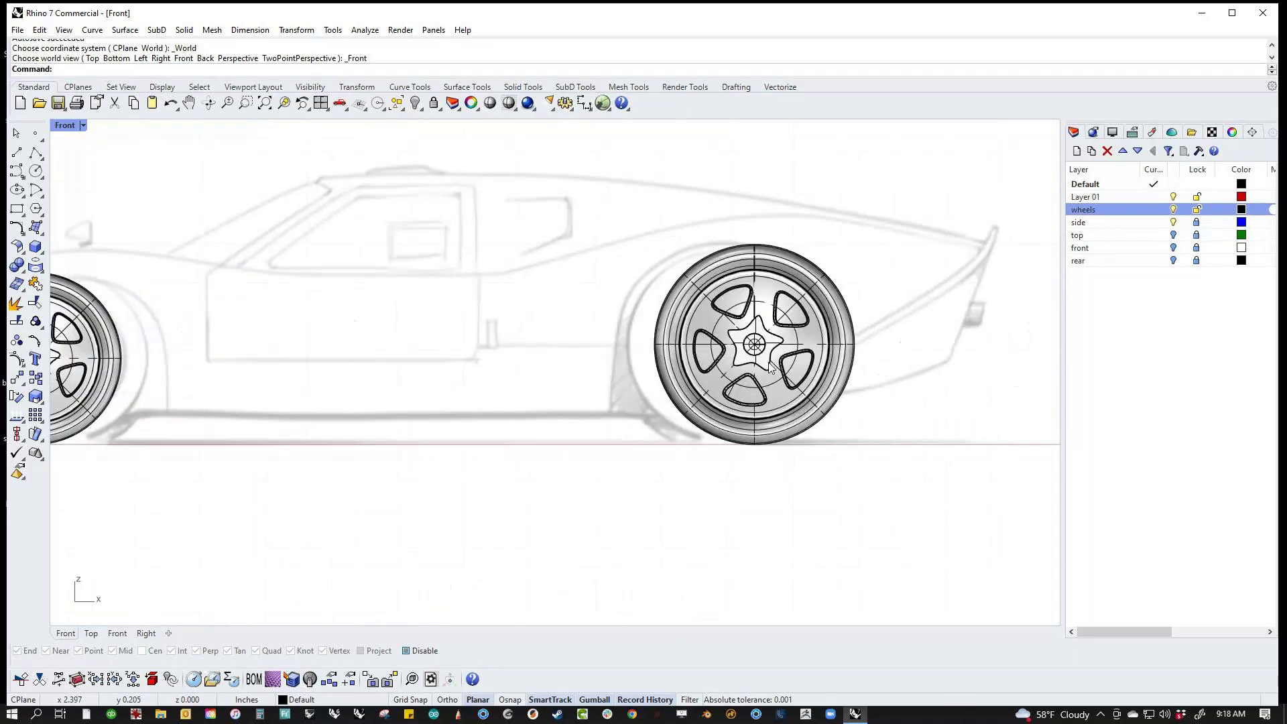
# Step: Move the rear wheel forward onto the blueprint's rear wheel and set the viewport display to Wireframe
pyautogui.click(770, 365)
pyautogui.moveTo(752, 345); pyautogui.dragTo(715, 346)
pyautogui.middleClick(850, 402)
pyautogui.click(797, 368)
pyautogui.scroll(2, 746, 343)
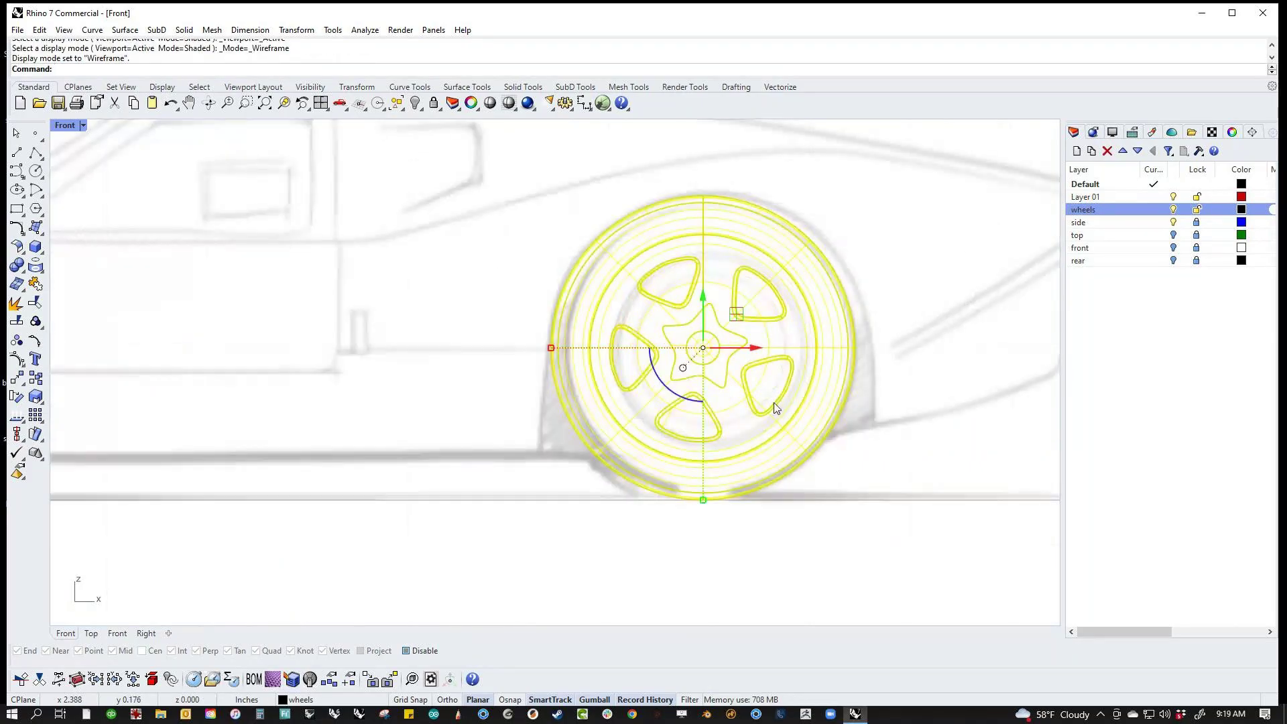
# Step: Scale the rear wheel down slightly from its ground contact point and nudge it forward to match the blueprint
pyautogui.write('scale')
pyautogui.press('Return')
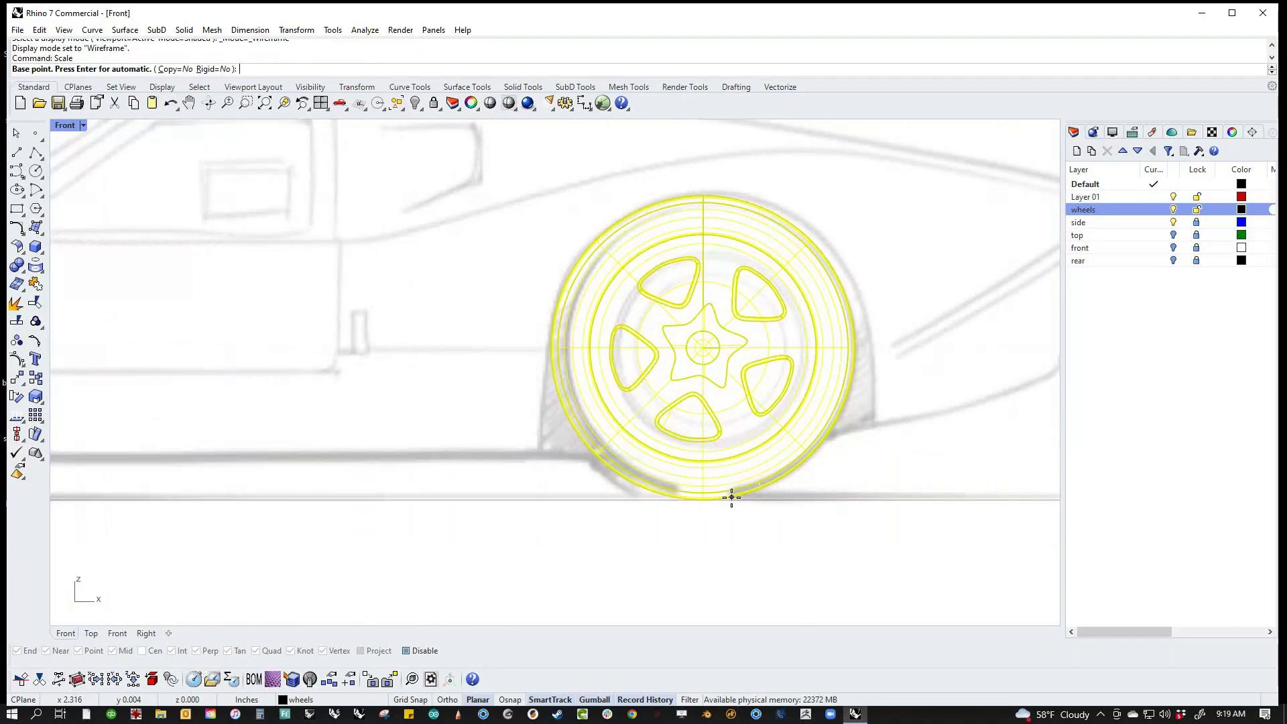
pyautogui.click(704, 501)
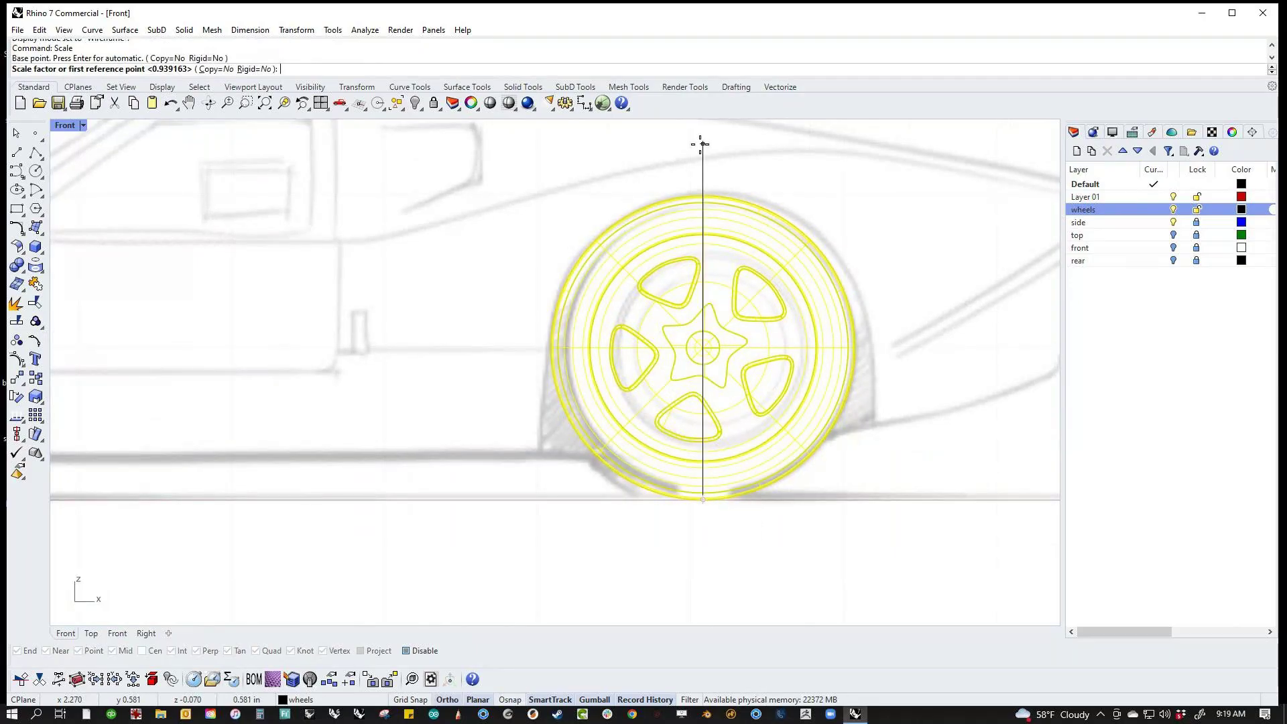
pyautogui.click(701, 144)
pyautogui.click(701, 159)
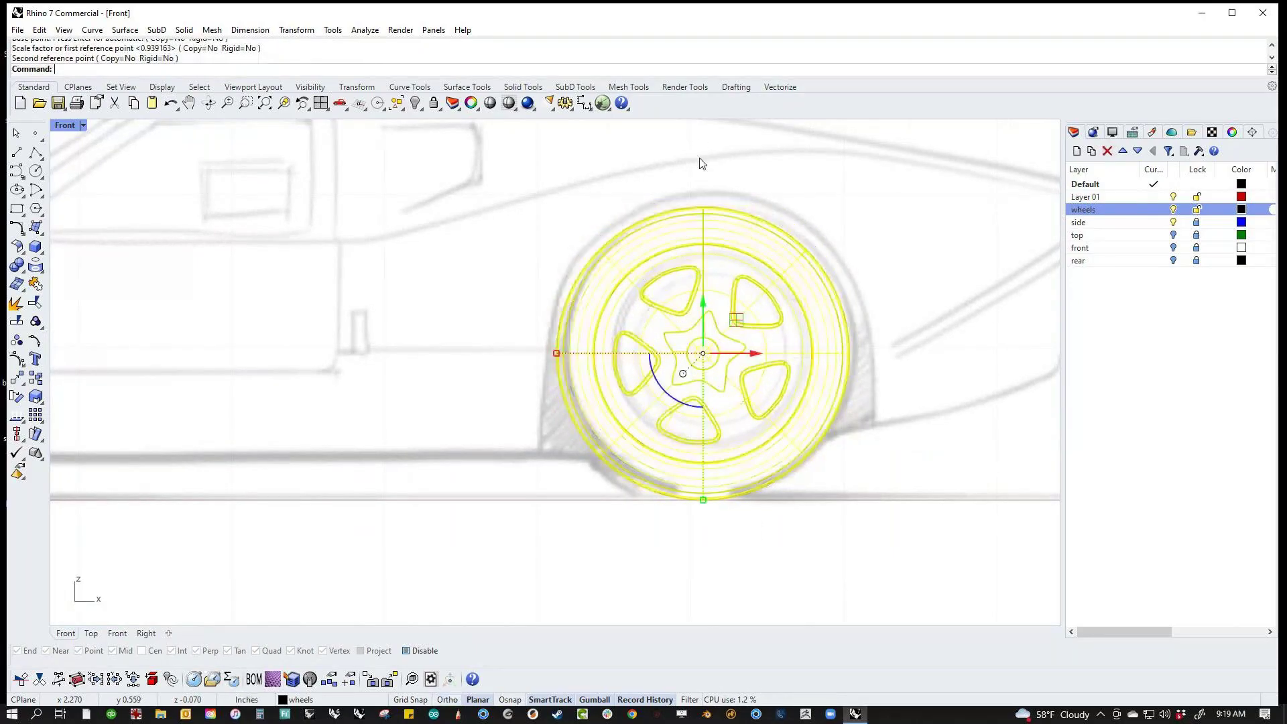
pyautogui.moveTo(716, 352)
pyautogui.mouseDown()
pyautogui.moveTo(779, 345)
pyautogui.moveTo(709, 352)
pyautogui.mouseUp()
# Step: Move the front wheel back onto the blueprint's front wheel and scale it down slightly from its ground contact point
pyautogui.scroll(-2, 806, 473)
pyautogui.moveTo(632, 473); pyautogui.dragTo(807, 473, button='right')
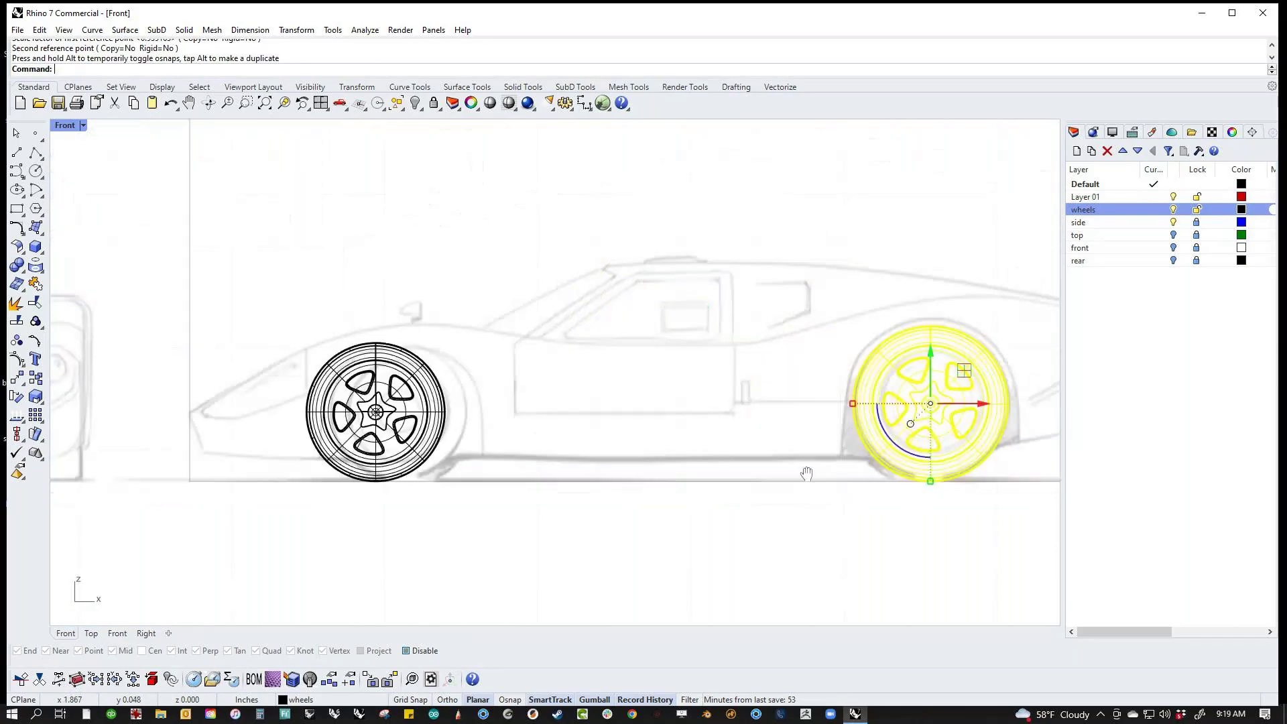
pyautogui.scroll(2, 429, 432)
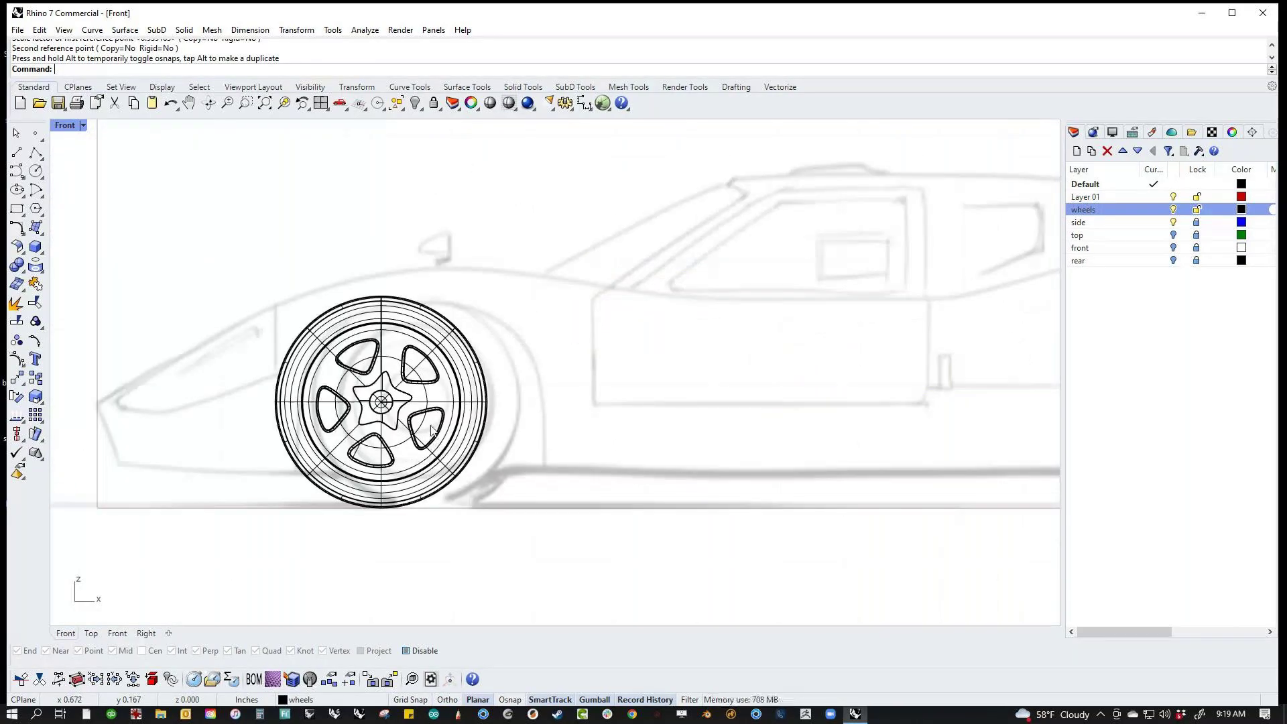
pyautogui.moveTo(432, 430); pyautogui.dragTo(415, 402)
pyautogui.write('sc')
pyautogui.press('Return')
pyautogui.click(415, 507)
pyautogui.click(435, 299)
pyautogui.press('shift')
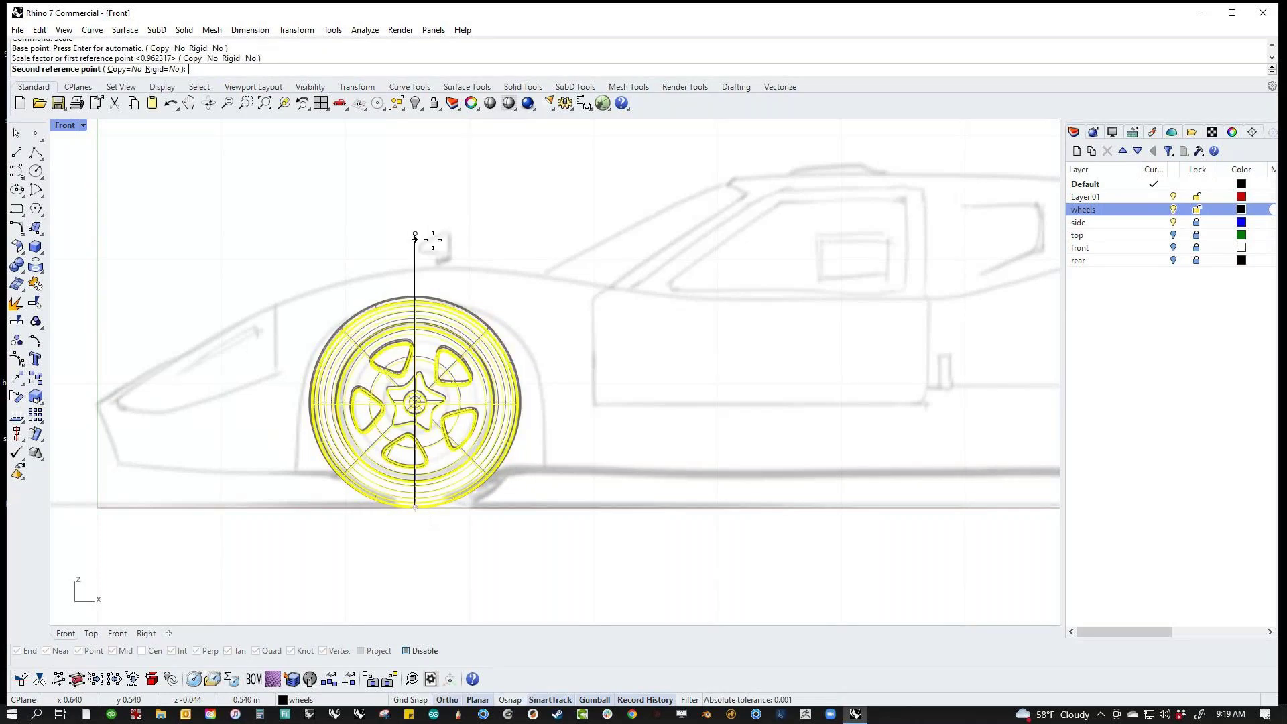
pyautogui.click(434, 237)
pyautogui.press('Escape')
# Step: In the Top view, turn on the top layer and move both wheels outward to the body's lower side edge
pyautogui.scroll(-3, 558, 300)
pyautogui.moveTo(677, 352); pyautogui.dragTo(464, 401, button='right')
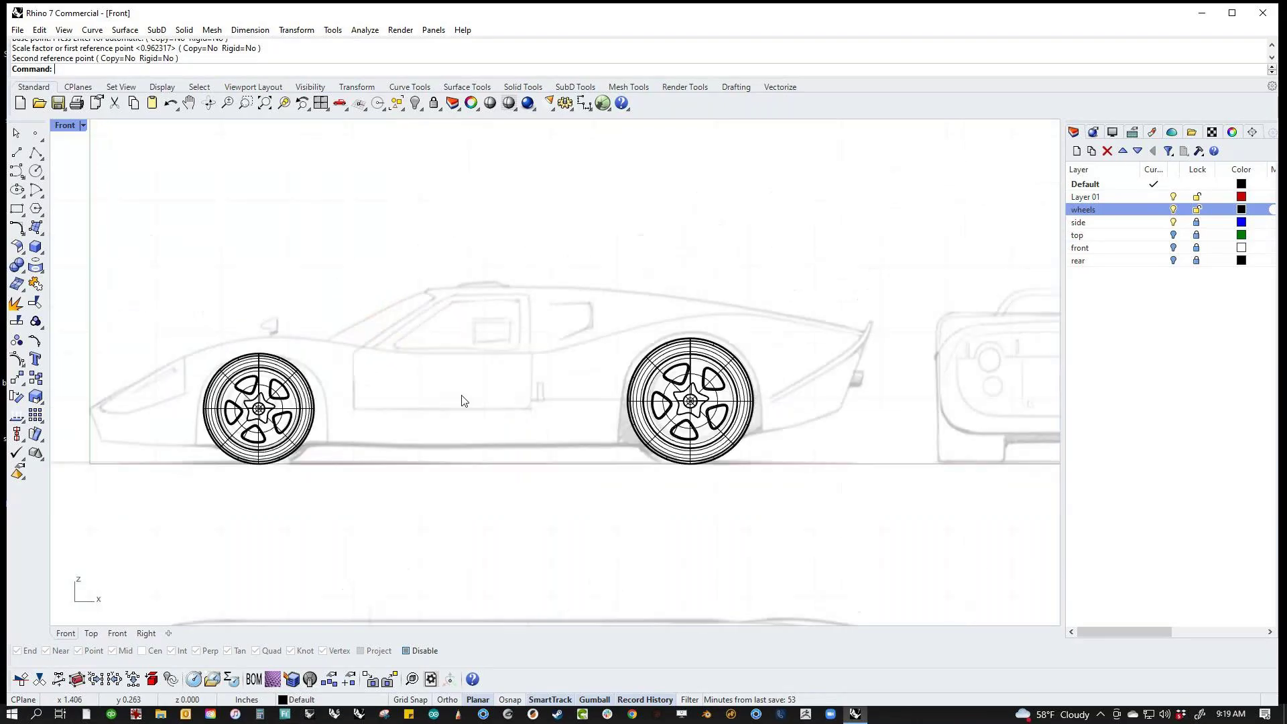
pyautogui.moveTo(427, 444); pyautogui.dragTo(480, 408, button='right')
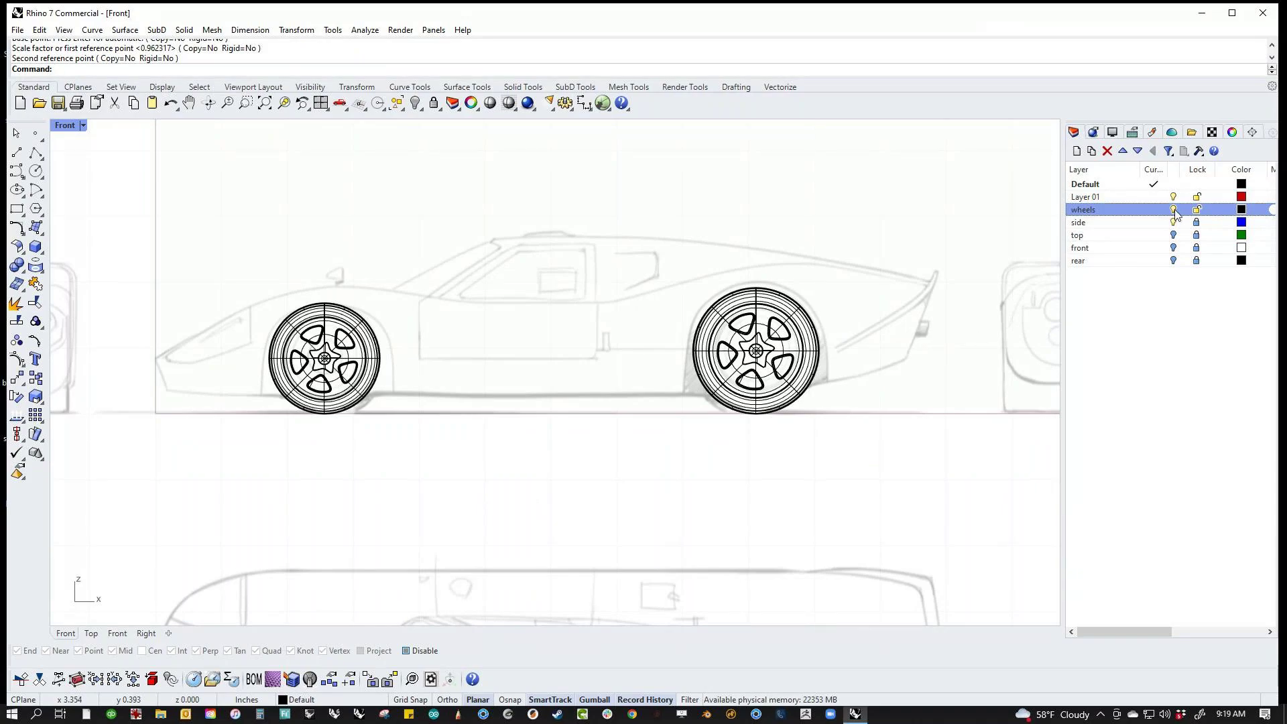
pyautogui.hotkey('ctrl', 'F1')
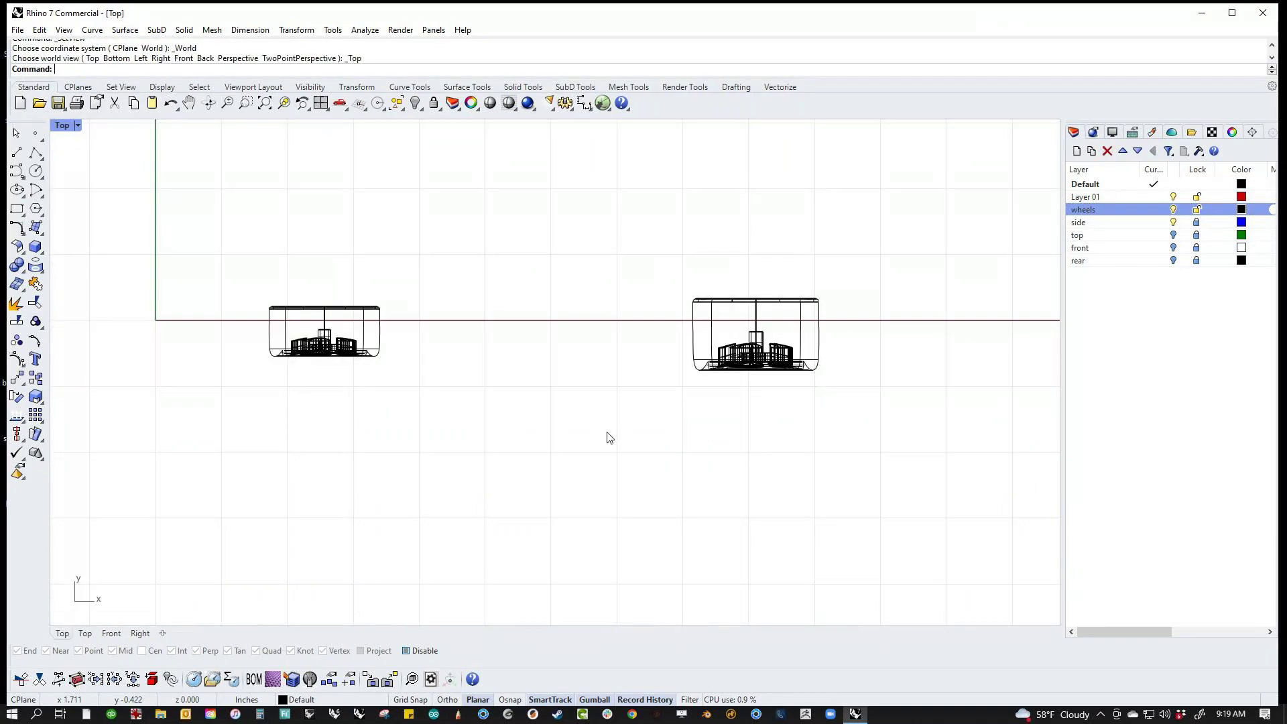
pyautogui.click(1173, 235)
pyautogui.moveTo(110, 295); pyautogui.dragTo(984, 403)
pyautogui.moveTo(540, 341); pyautogui.dragTo(529, 386)
pyautogui.click(463, 422)
# Step: Move the front wheel slightly outward in the Top view to line it up with the body's side edge
pyautogui.scroll(5, 456, 419)
pyautogui.click(536, 265)
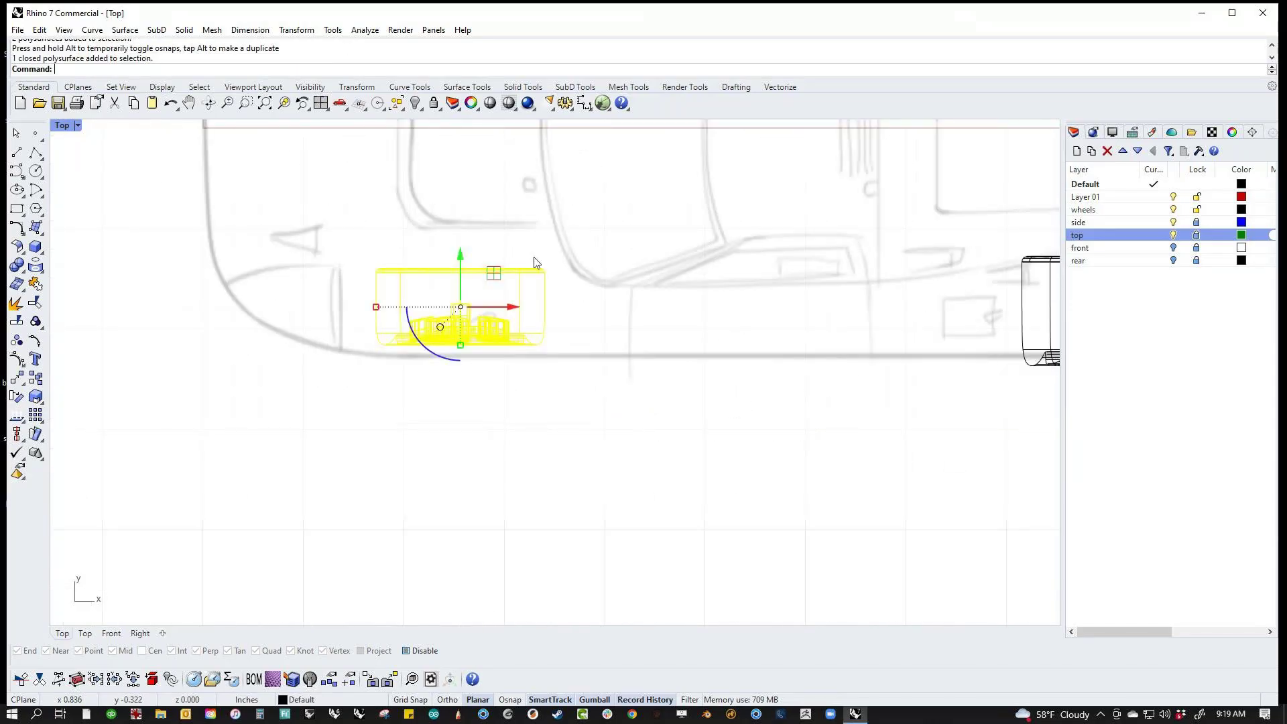
pyautogui.moveTo(460, 256); pyautogui.dragTo(460, 278)
pyautogui.scroll(-2, 661, 399)
pyautogui.click(731, 415)
pyautogui.scroll(-2, 710, 412)
pyautogui.moveTo(698, 411); pyautogui.dragTo(617, 454, button='right')
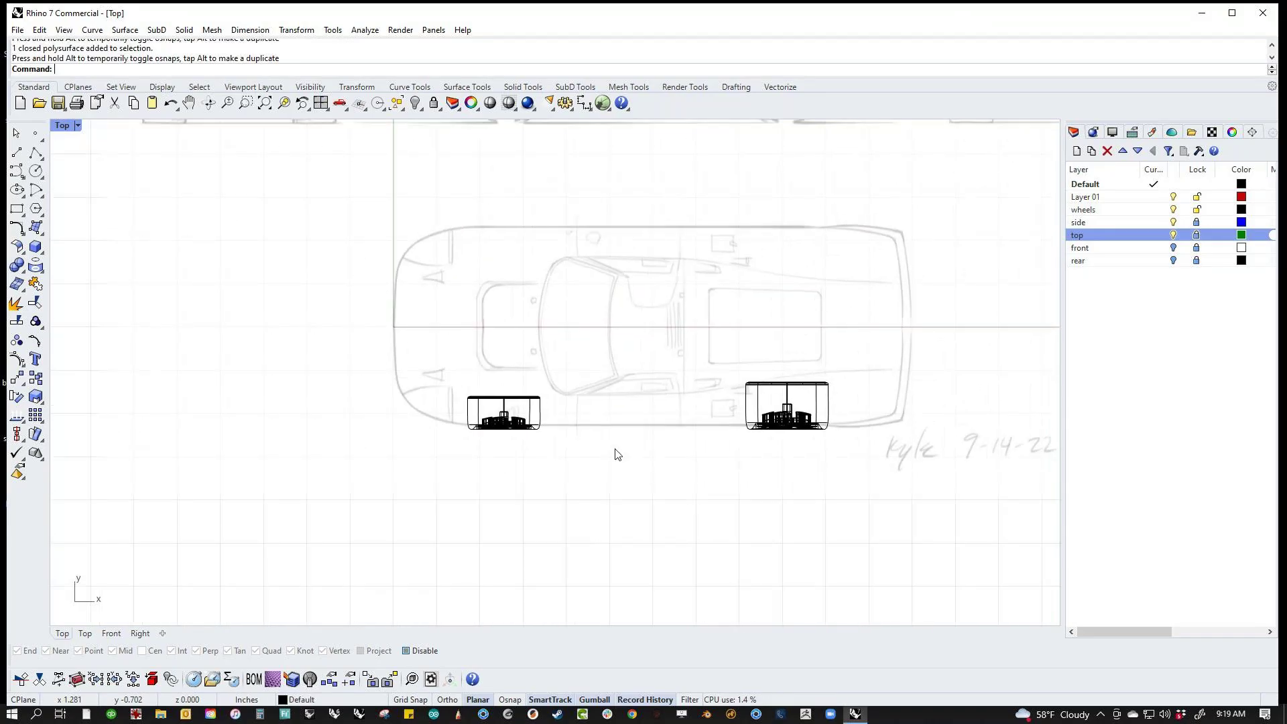
# Step: Return to the Front view, lock the wheels layer and set its colour to light grey (RGB 197, 197, 197)
pyautogui.hotkey('ctrl', 'F2')
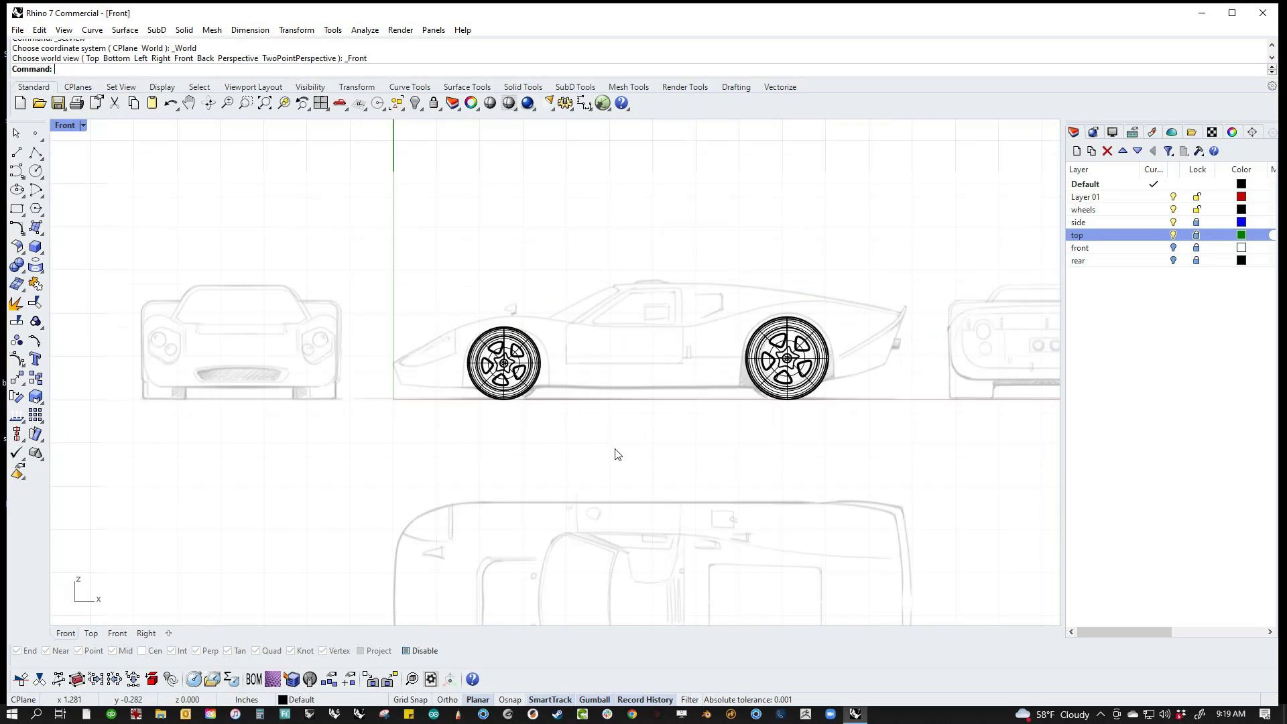
pyautogui.click(1197, 212)
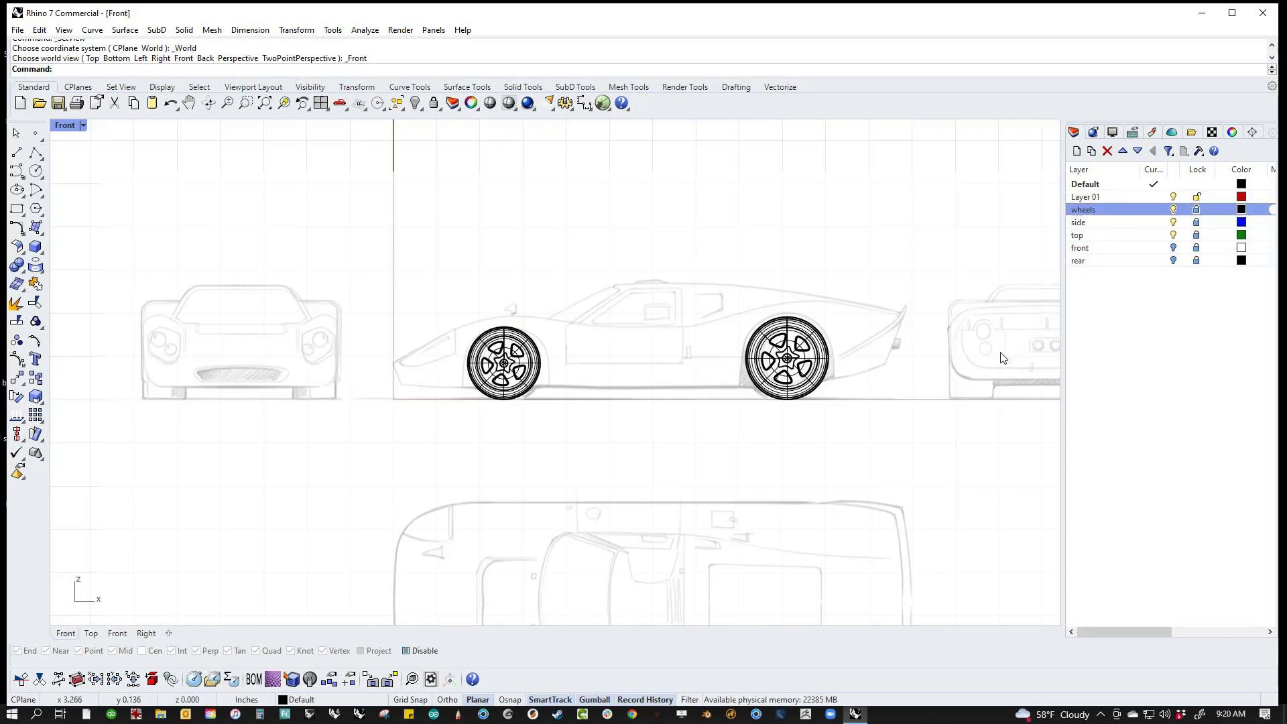
pyautogui.click(1241, 210)
pyautogui.moveTo(916, 376); pyautogui.dragTo(991, 326)
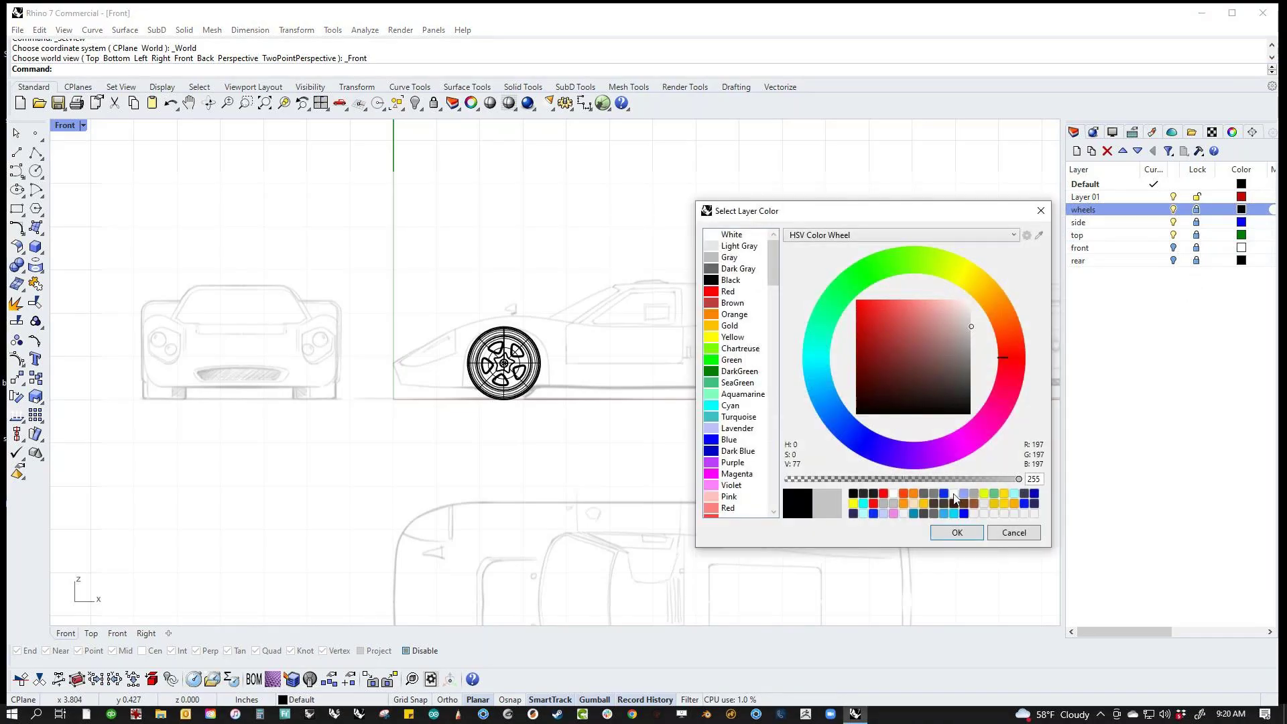
pyautogui.click(956, 532)
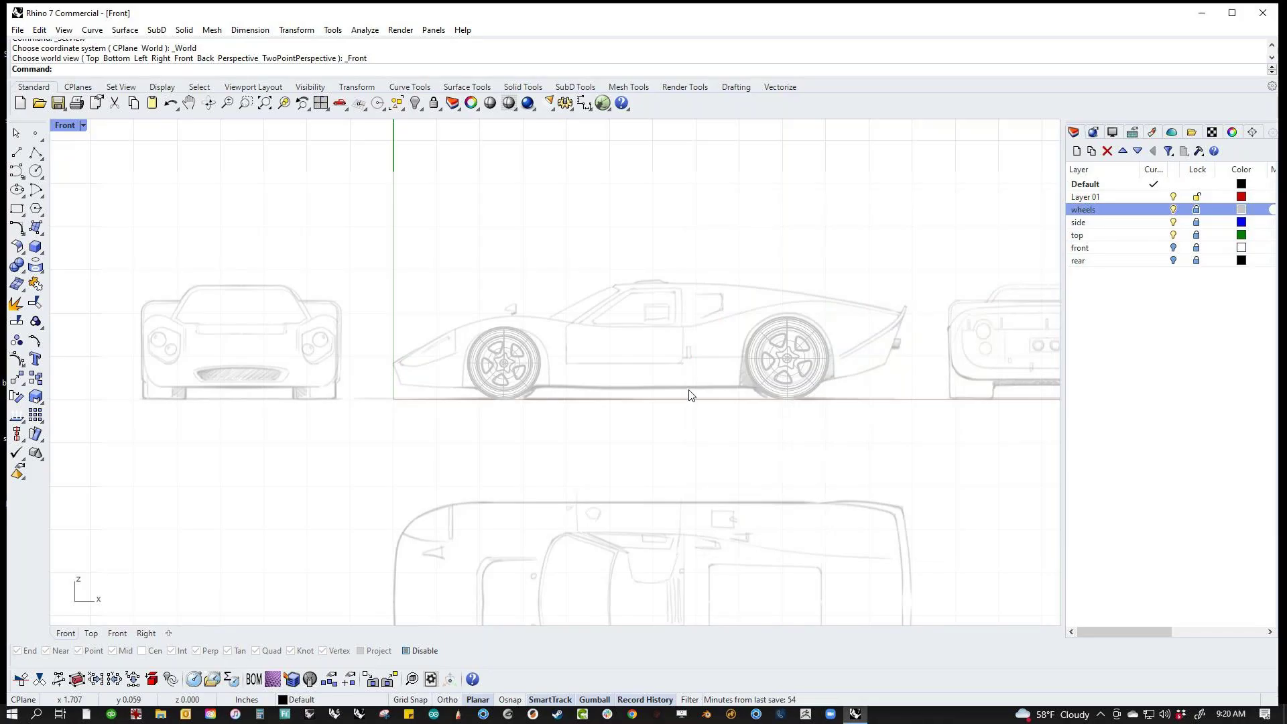
# Step: Create a SubD cylinder centred on the front wheel, with a radius of about 0.216 in and a length of 1
pyautogui.scroll(3, 595, 317)
pyautogui.moveTo(672, 401); pyautogui.dragTo(543, 436, button='right')
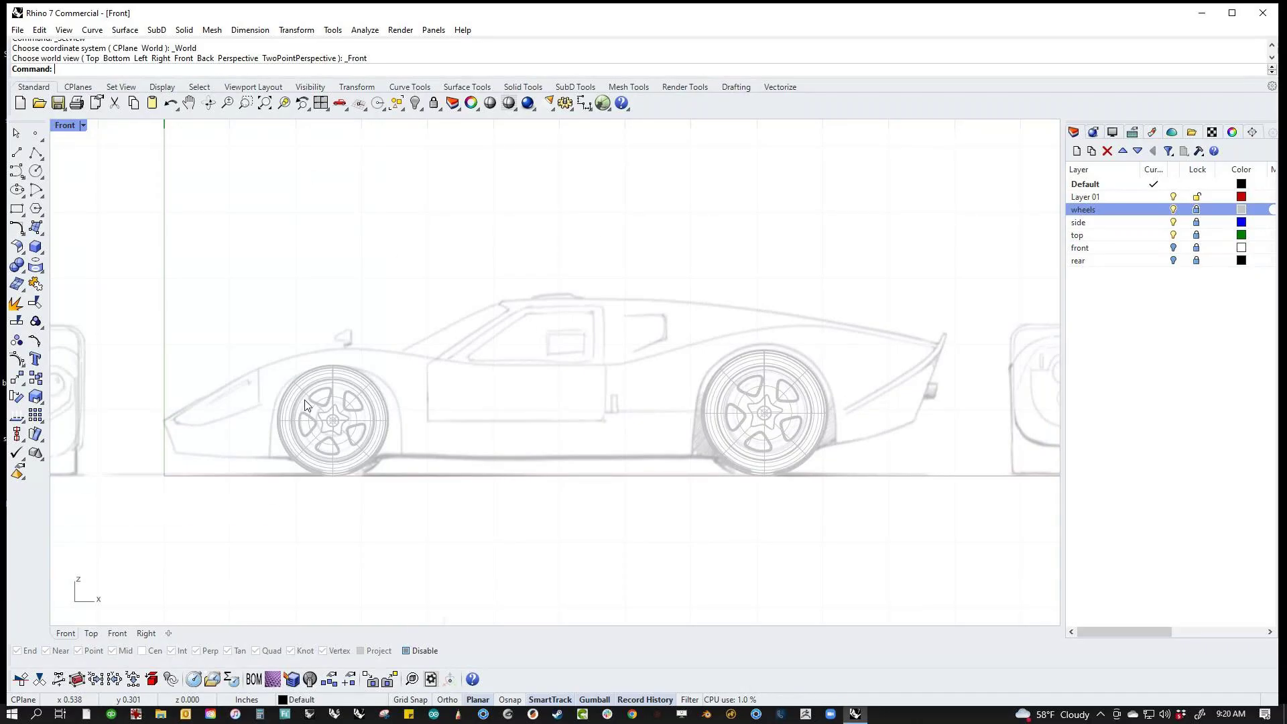
pyautogui.scroll(5, 305, 400)
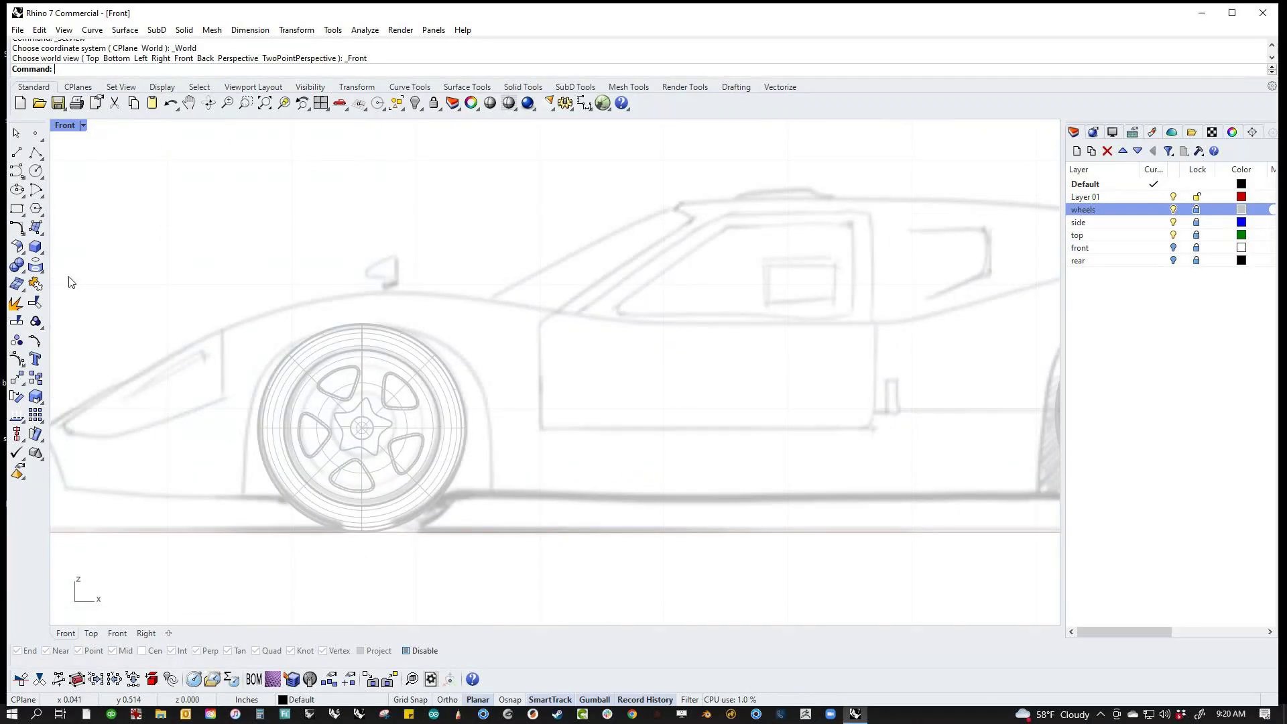
pyautogui.click(158, 31)
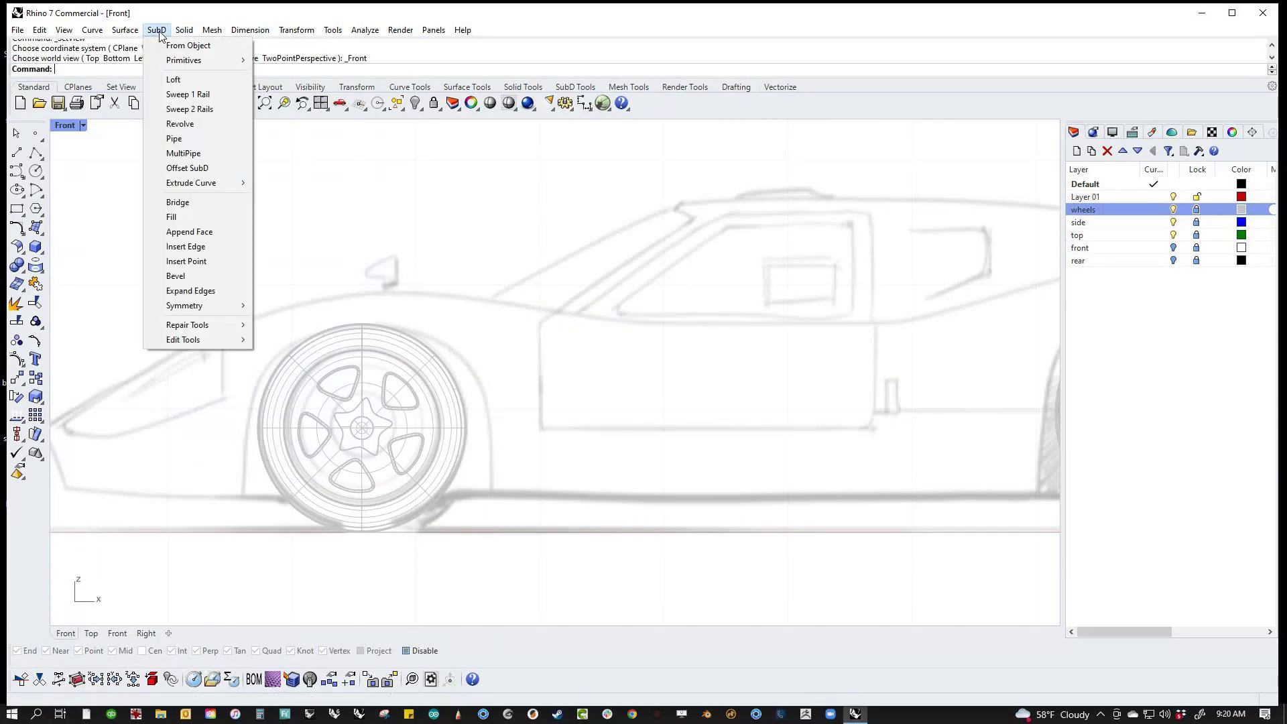
pyautogui.moveTo(228, 60)
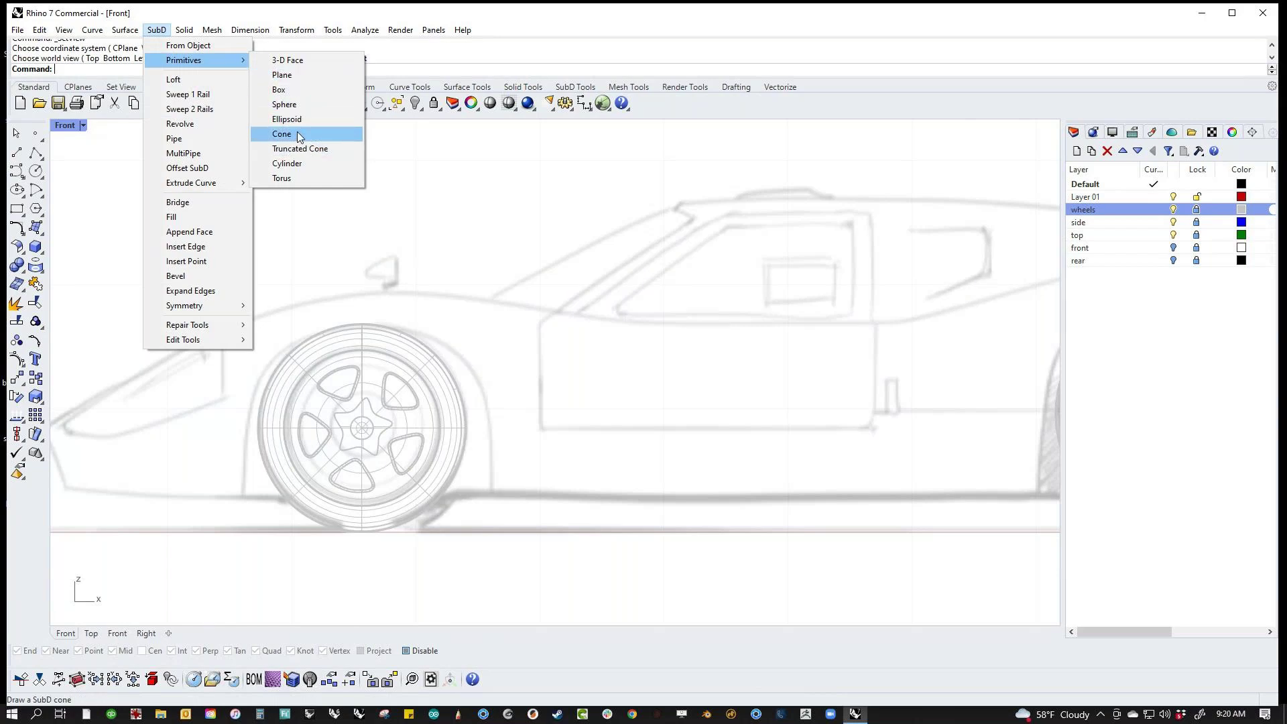
pyautogui.click(294, 163)
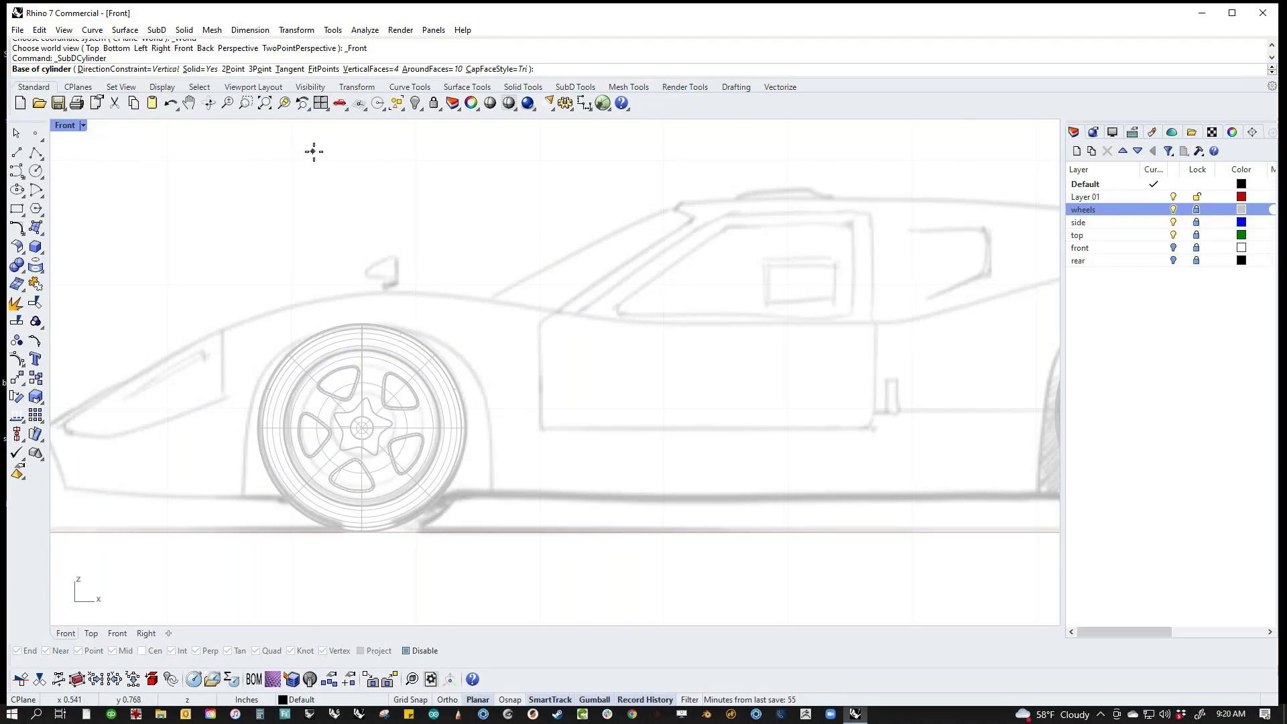
pyautogui.click(361, 427)
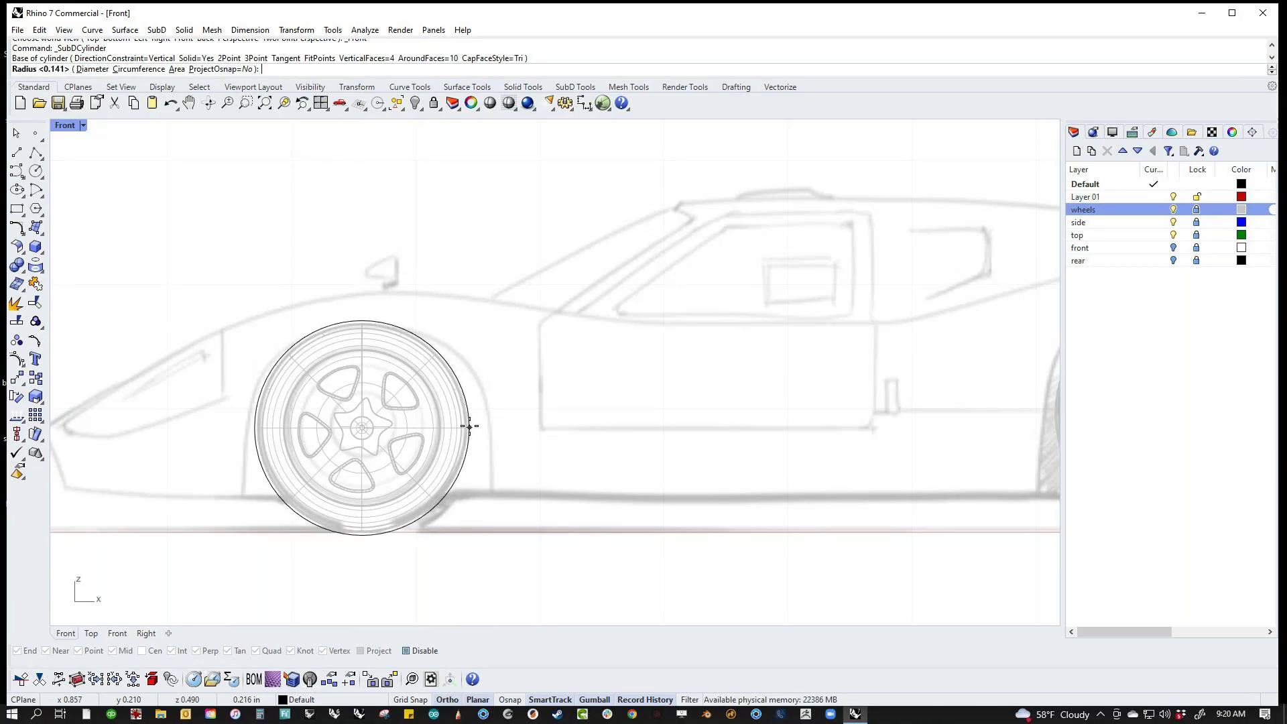
pyautogui.click(470, 427)
pyautogui.write('1')
pyautogui.press('Return')
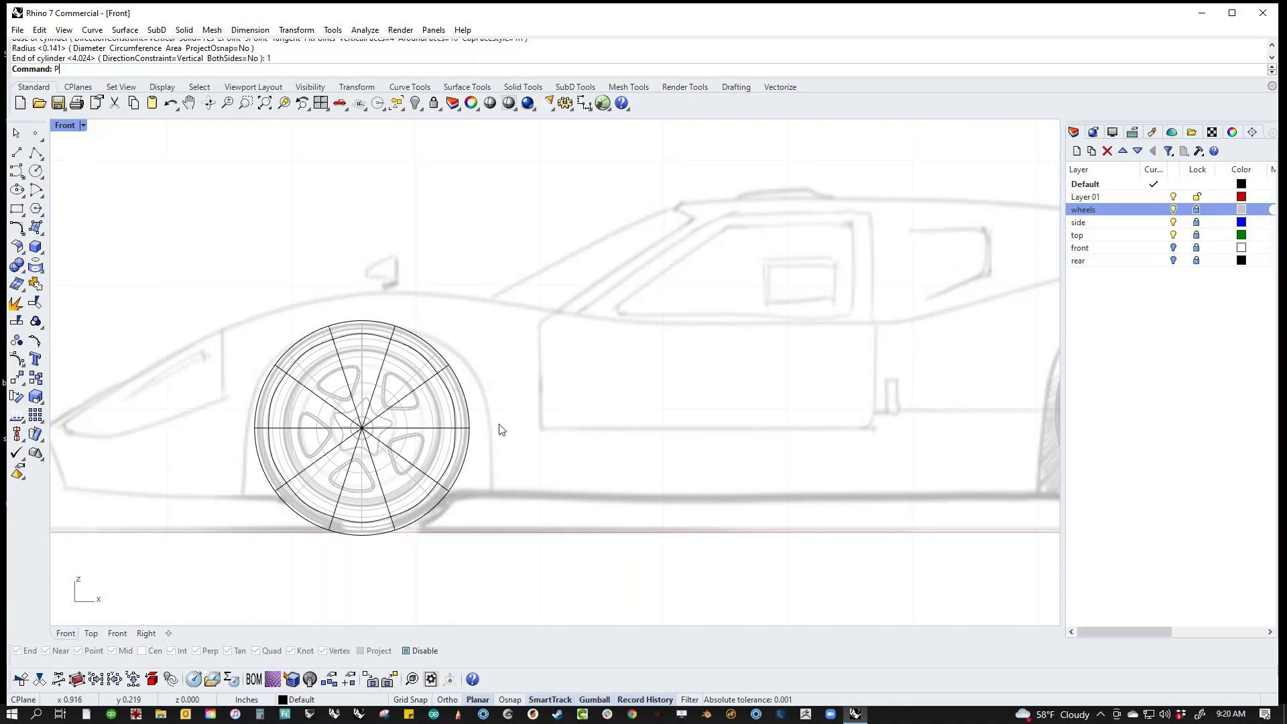
# Step: In the Perspective view, set the SubD cylinder to flat display, delete everything but its outer end cap, and return to the Front view
pyautogui.press('Return')
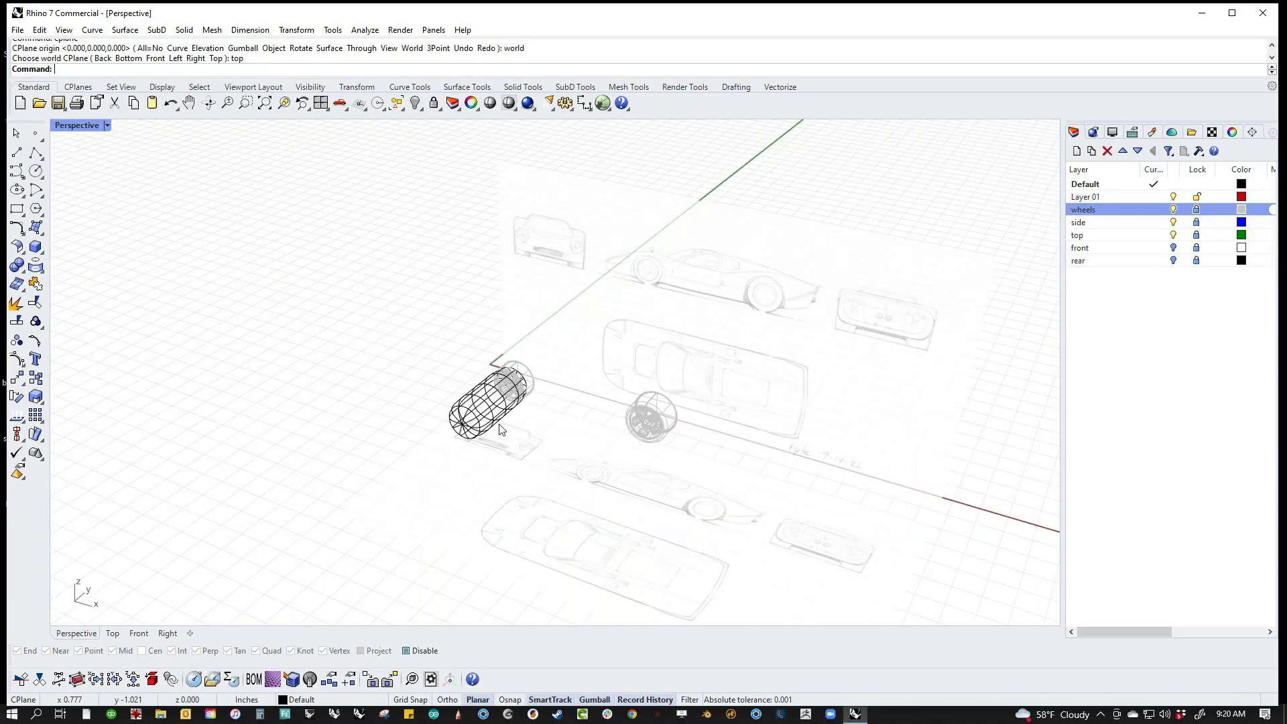
pyautogui.scroll(8, 502, 430)
pyautogui.press('Tab')
pyautogui.moveTo(529, 480); pyautogui.dragTo(637, 270, button='right')
pyautogui.moveTo(647, 211); pyautogui.dragTo(362, 445)
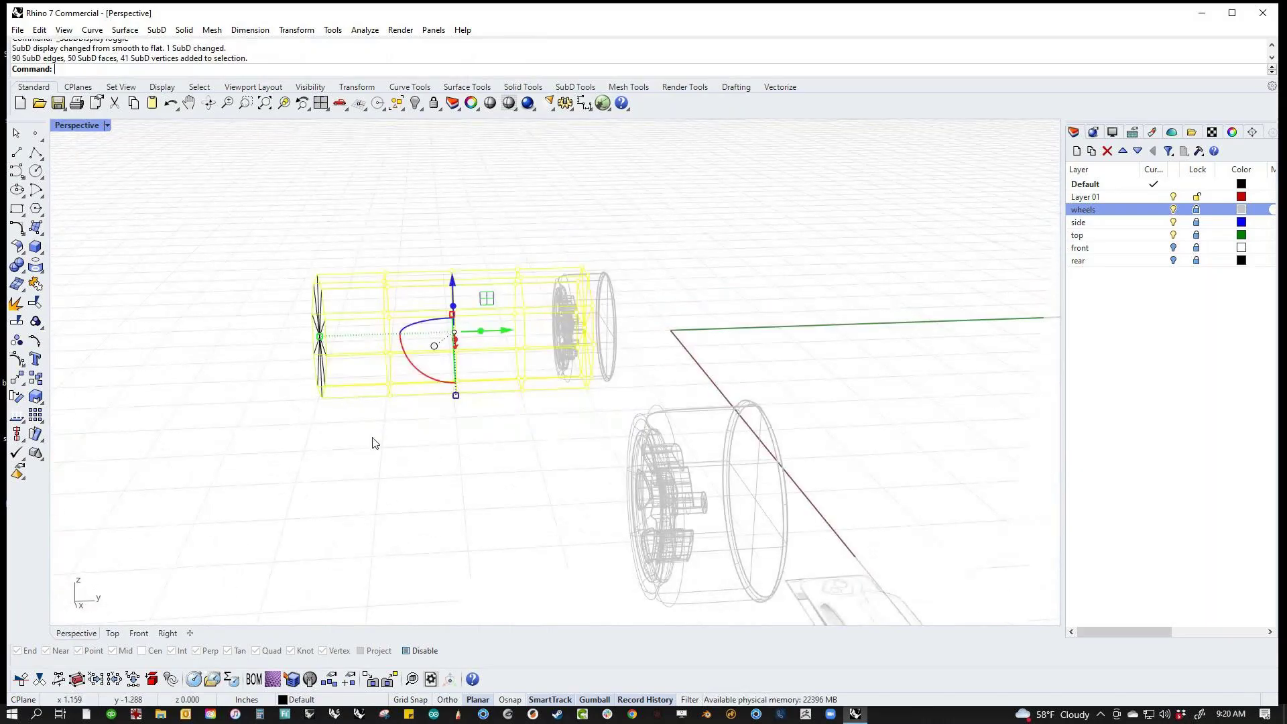
pyautogui.press('Delete')
pyautogui.moveTo(373, 441)
pyautogui.mouseDown(button='right')
pyautogui.moveTo(510, 402)
pyautogui.moveTo(612, 348)
pyautogui.mouseUp(button='right')
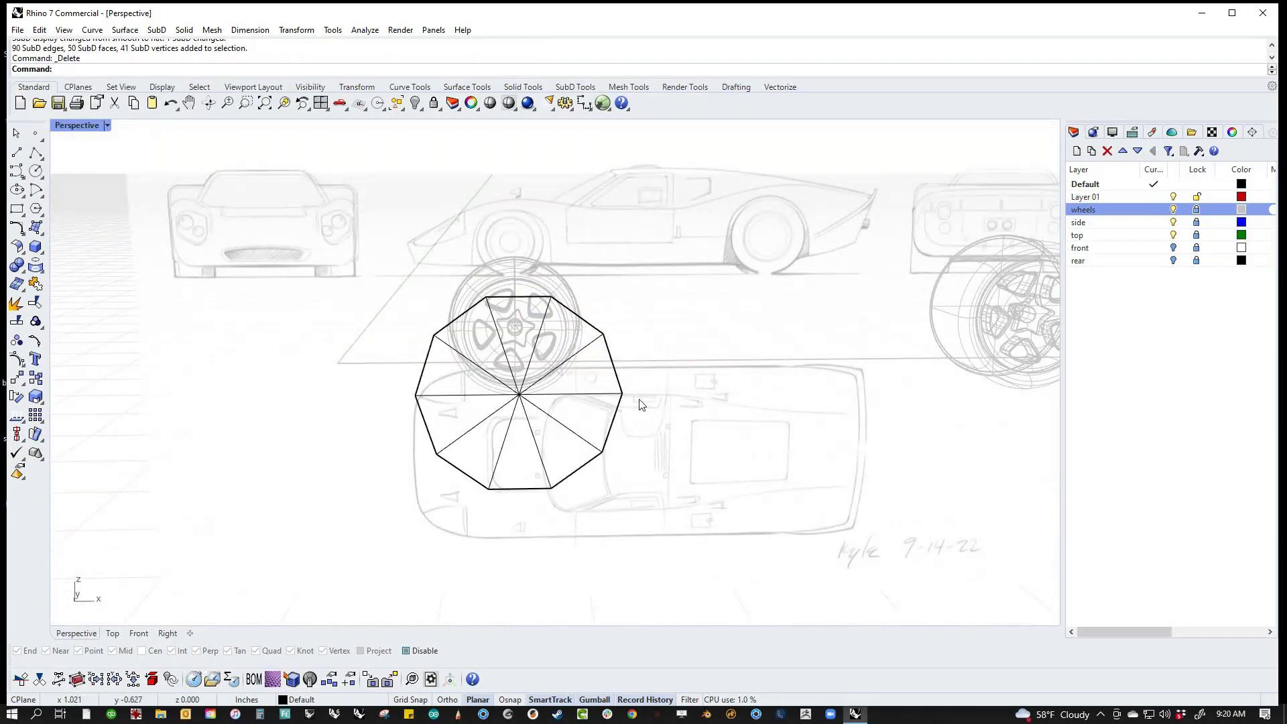
pyautogui.hotkey('ctrl', 'F2')
pyautogui.scroll(3, 578, 350)
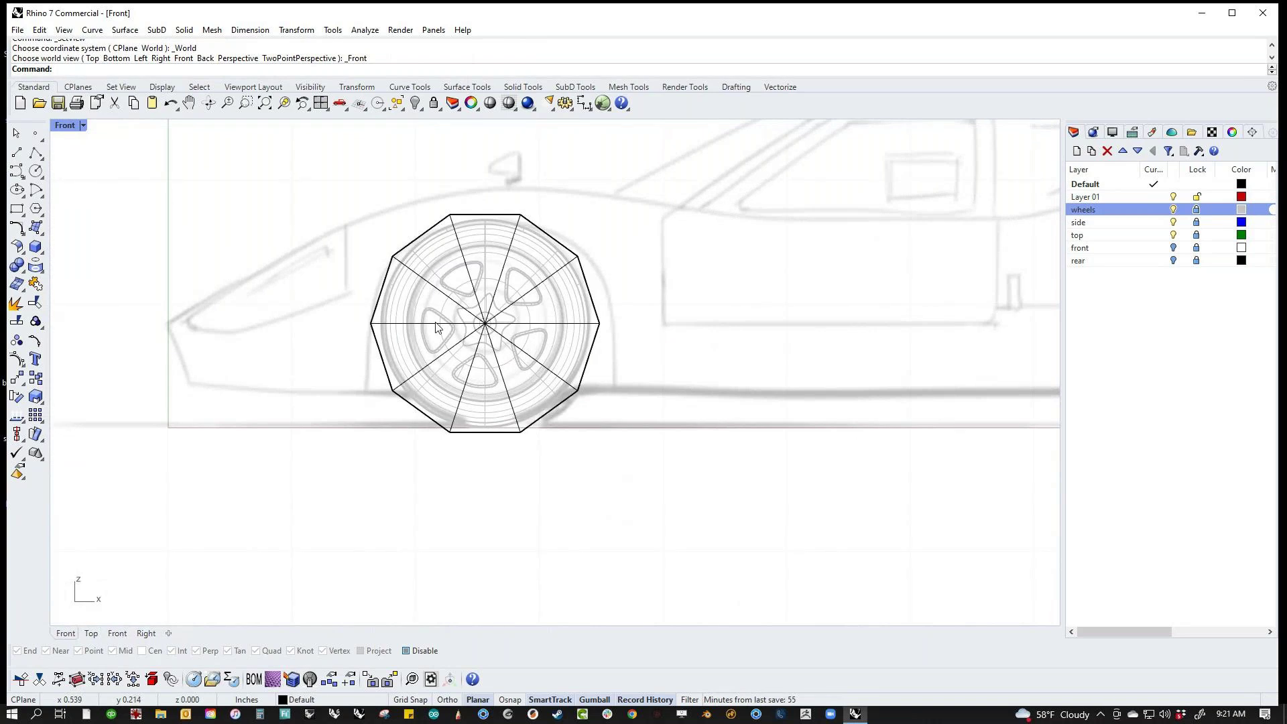
# Step: Move the SubD disc's lower-left and lower-right vertices outward to the blueprint's front wheel-arch outline
pyautogui.keyDown('ctrl'); pyautogui.keyDown('shift'); pyautogui.moveTo(370, 402); pyautogui.dragTo(411, 374); pyautogui.keyUp('shift'); pyautogui.keyUp('ctrl')
pyautogui.click(394, 393)
pyautogui.click(401, 428)
pyautogui.keyDown('ctrl'); pyautogui.keyDown('shift'); pyautogui.moveTo(400, 423); pyautogui.dragTo(419, 394); pyautogui.keyUp('shift'); pyautogui.keyUp('ctrl')
pyautogui.click(430, 432)
pyautogui.keyDown('ctrl'); pyautogui.keyDown('shift'); pyautogui.moveTo(571, 396); pyautogui.dragTo(616, 396); pyautogui.keyUp('shift'); pyautogui.keyUp('ctrl')
pyautogui.press('Escape')
# Step: Reposition the disc's rear middle, rear shoulder and upper-right vertices onto the blueprint's front wheel-arch outline
pyautogui.keyDown('ctrl'); pyautogui.keyDown('shift'); pyautogui.moveTo(571, 302); pyautogui.dragTo(656, 325); pyautogui.keyUp('shift'); pyautogui.keyUp('ctrl')
pyautogui.press('Escape')
pyautogui.keyDown('ctrl'); pyautogui.keyDown('shift'); pyautogui.moveTo(572, 228); pyautogui.dragTo(631, 229); pyautogui.keyUp('shift'); pyautogui.keyUp('ctrl')
pyautogui.press('Escape')
pyautogui.keyDown('ctrl'); pyautogui.keyDown('shift'); pyautogui.click(520, 215); pyautogui.keyUp('shift'); pyautogui.keyUp('ctrl')
pyautogui.moveTo(521, 214); pyautogui.dragTo(538, 224)
pyautogui.press('Escape')
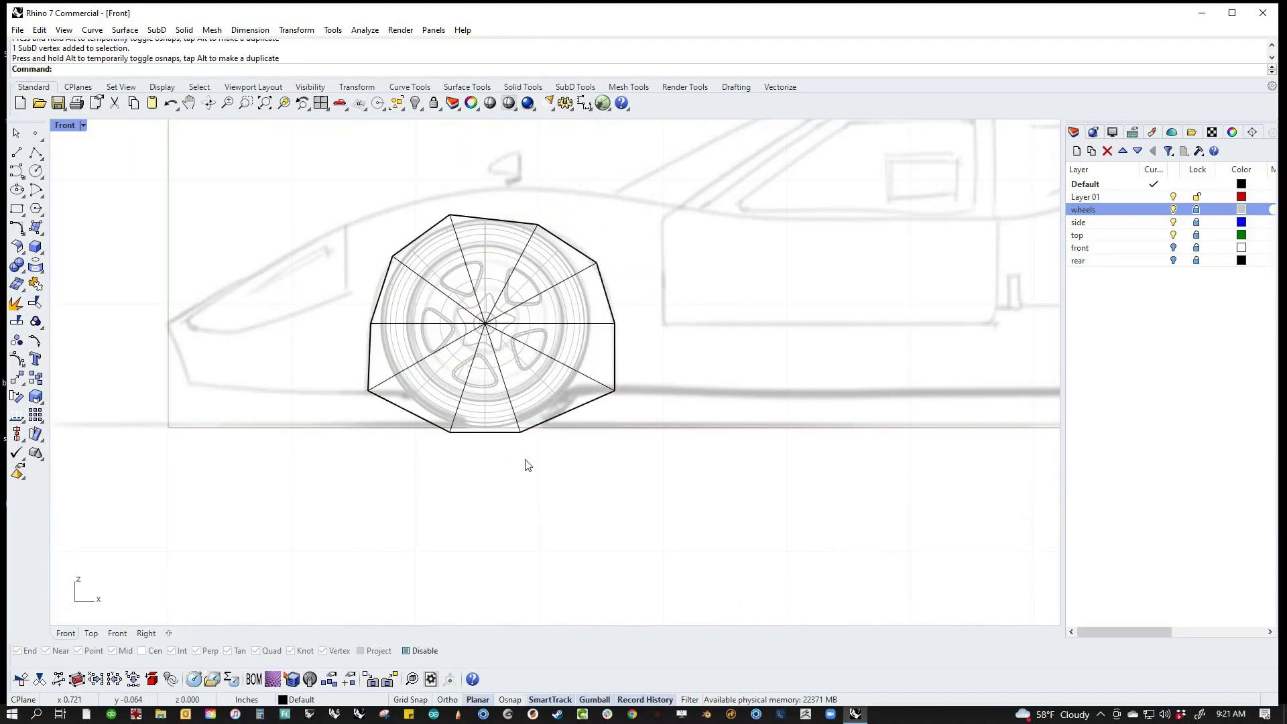
# Step: Raise the disc's bottom edge to the level of the car body's underside
pyautogui.click(514, 432)
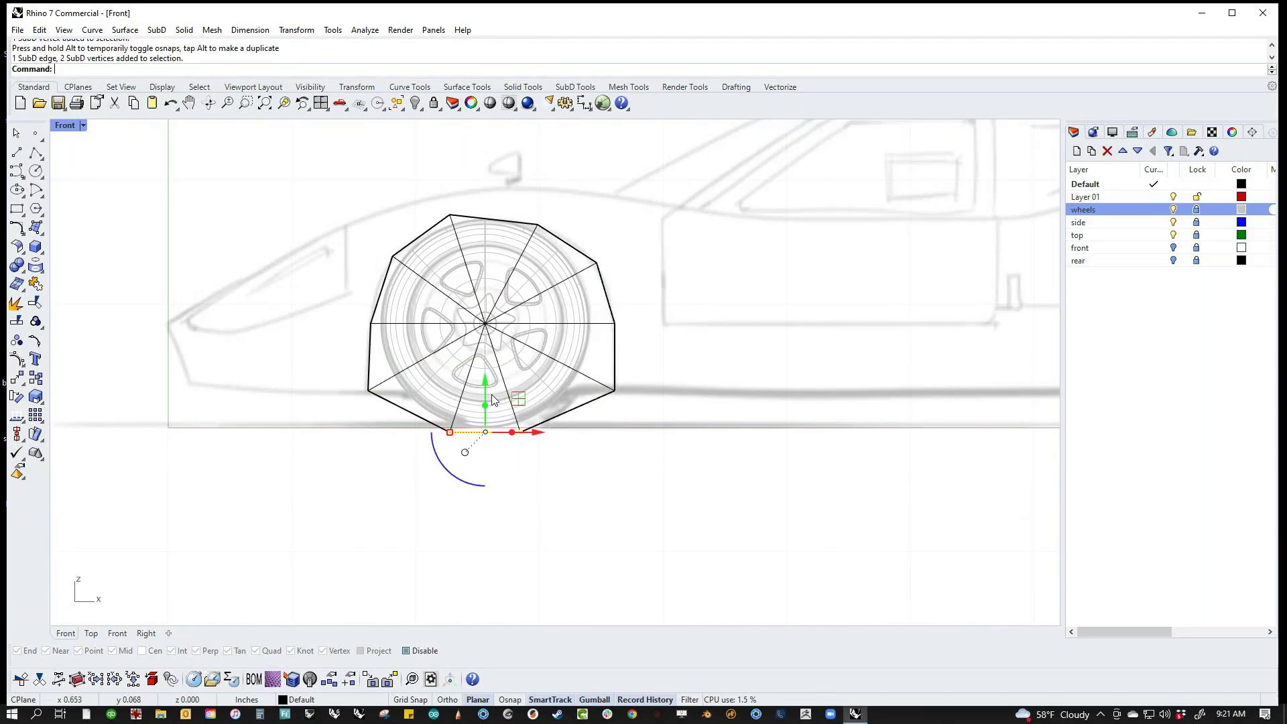
pyautogui.moveTo(490, 405); pyautogui.dragTo(490, 360)
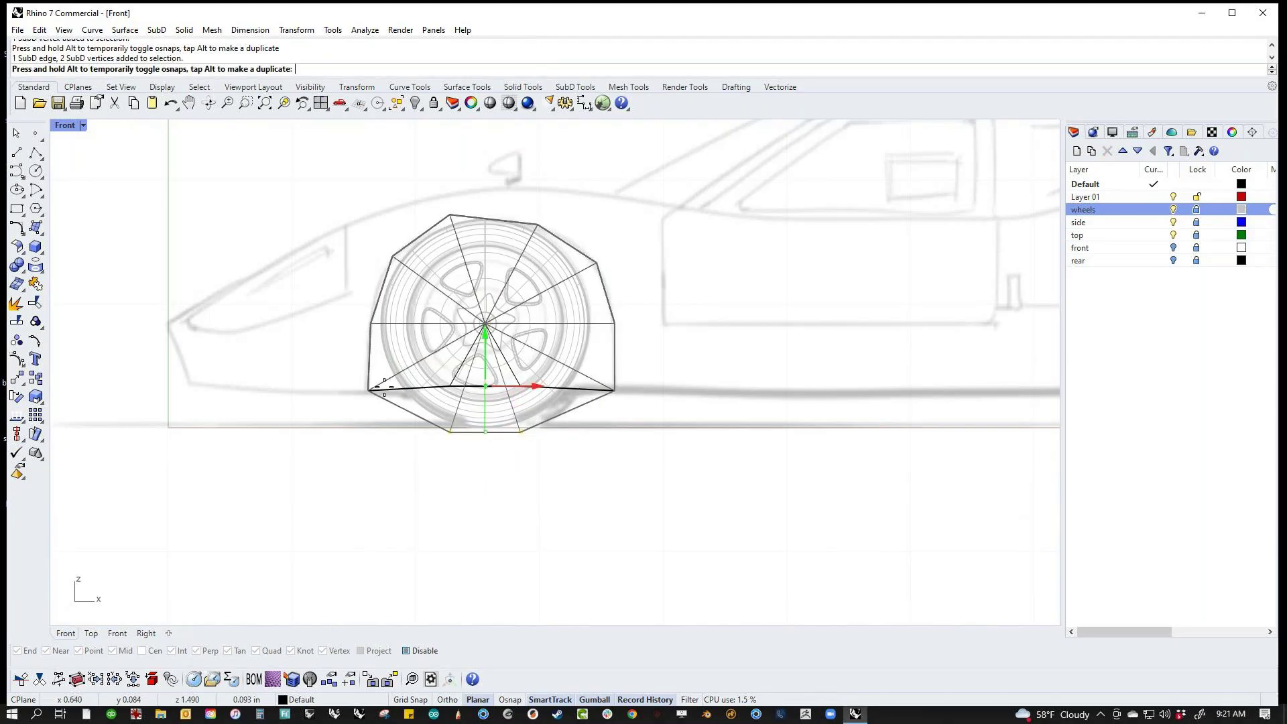
pyautogui.click(520, 454)
pyautogui.moveTo(549, 458); pyautogui.dragTo(555, 484, button='right')
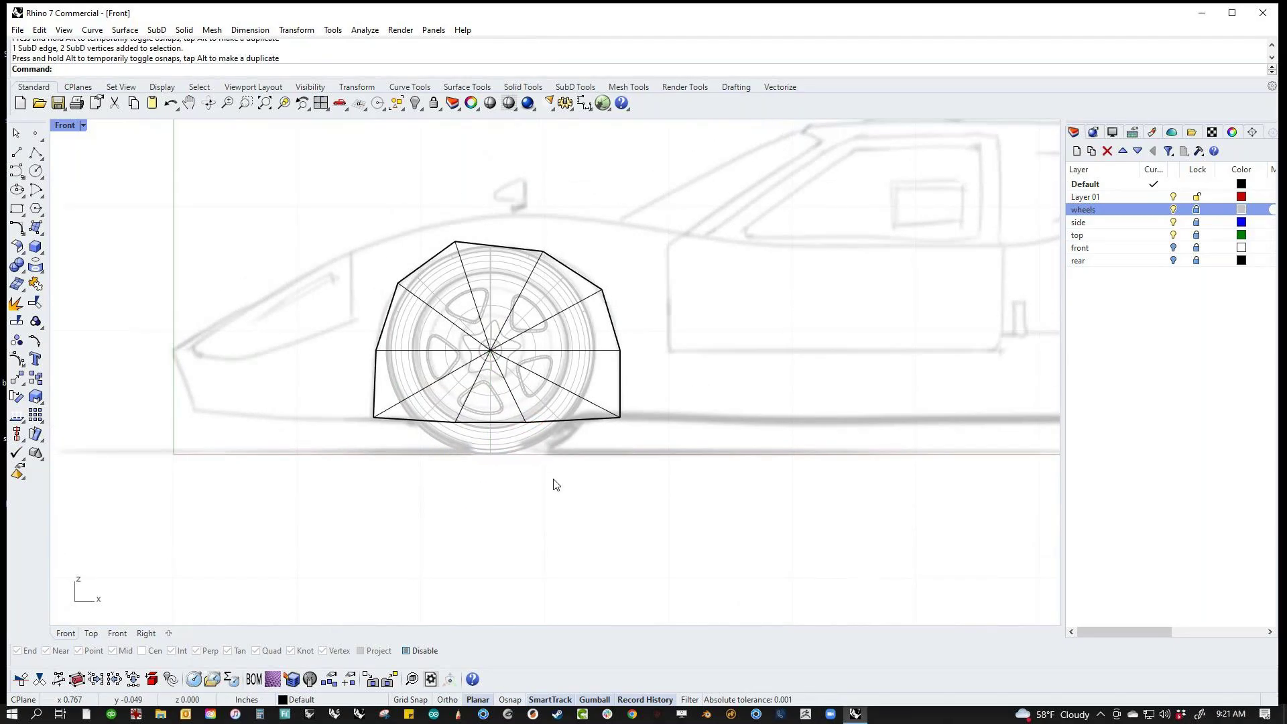
# Step: Nudge the disc's upper-left vertex slightly down and rearward to fit the wheel-arch outline
pyautogui.click(373, 380)
pyautogui.keyDown('shift'); pyautogui.click(388, 316); pyautogui.keyUp('shift')
pyautogui.keyDown('shift'); pyautogui.click(429, 262); pyautogui.keyUp('shift')
pyautogui.keyDown('shift'); pyautogui.click(480, 246); pyautogui.keyUp('shift')
pyautogui.click(522, 237)
pyautogui.click(455, 242)
pyautogui.moveTo(456, 242)
pyautogui.mouseDown()
pyautogui.moveTo(469, 234)
pyautogui.moveTo(463, 247)
pyautogui.mouseUp()
pyautogui.click(561, 231)
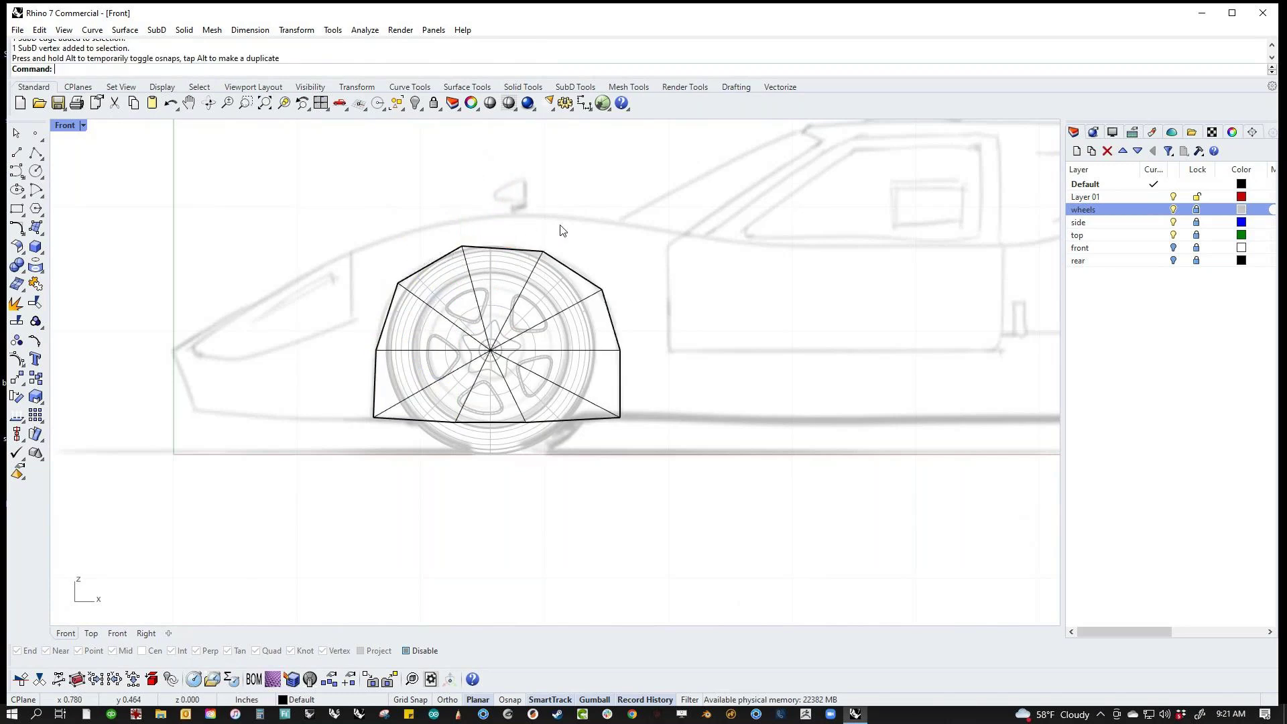
# Step: Select the disc's perimeter edges except the bottom ones and relocate the gumball to the wheel centre
pyautogui.click(620, 384)
pyautogui.keyDown('shift'); pyautogui.click(611, 319); pyautogui.keyUp('shift')
pyautogui.keyDown('shift'); pyautogui.click(577, 274); pyautogui.keyUp('shift')
pyautogui.keyDown('shift'); pyautogui.click(428, 271); pyautogui.keyUp('shift')
pyautogui.keyDown('shift'); pyautogui.click(388, 315); pyautogui.keyUp('shift')
pyautogui.keyDown('shift'); pyautogui.click(374, 379); pyautogui.keyUp('shift')
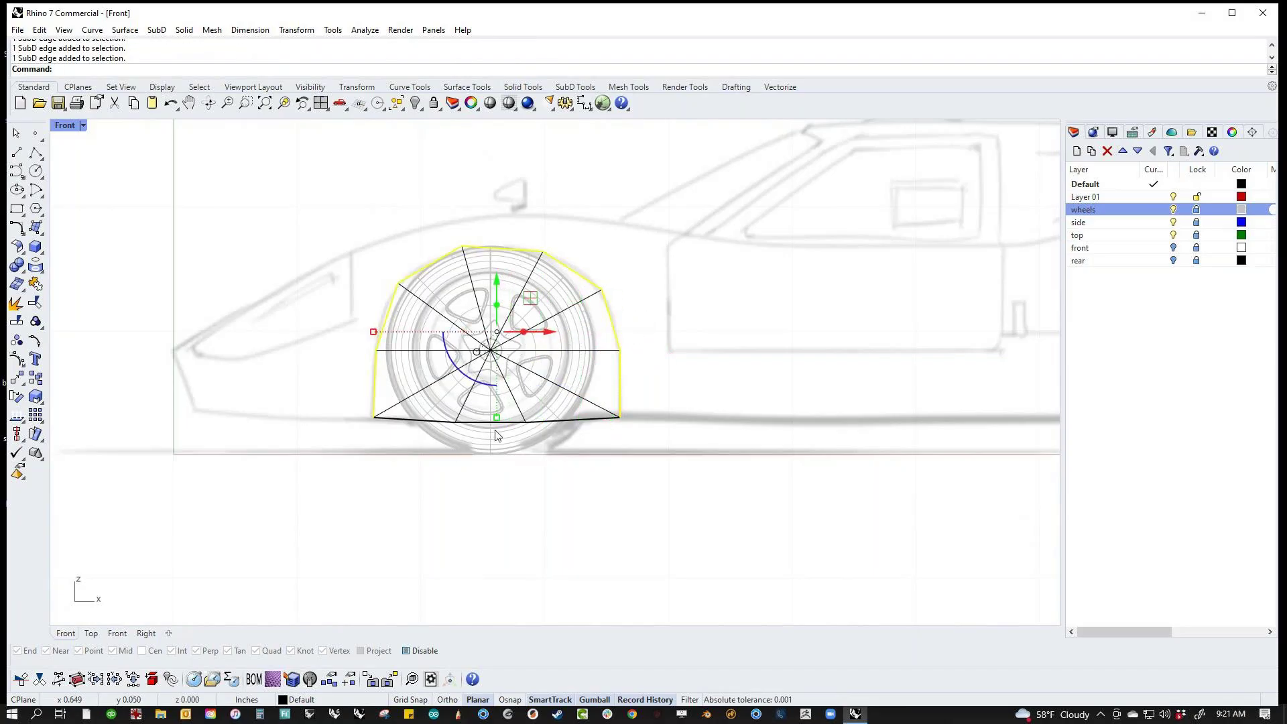
pyautogui.write('gr')
pyautogui.press('Return')
pyautogui.keyDown('alt'); pyautogui.click(490, 350); pyautogui.keyUp('alt')
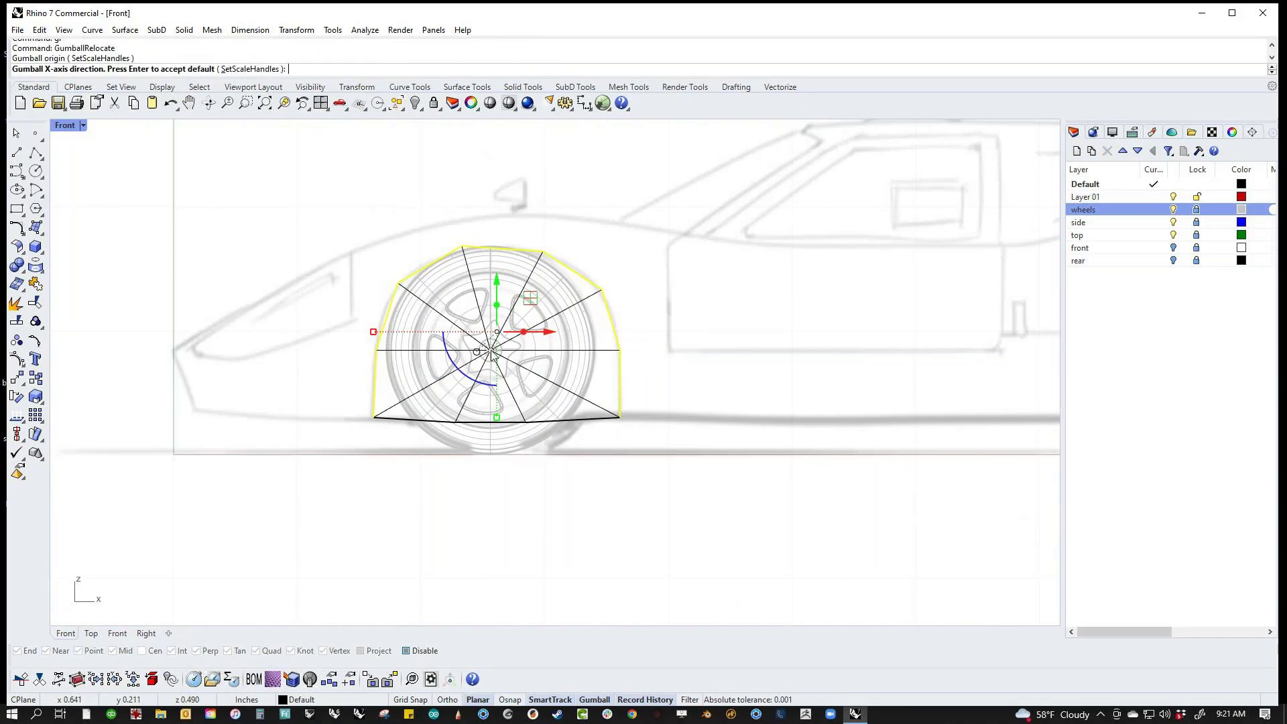
pyautogui.press('Return')
# Step: Extrude the selected edges outward by uniform scaling into a narrow arch strip, and delete the inner disc faces
pyautogui.moveTo(367, 351); pyautogui.dragTo(350, 356)
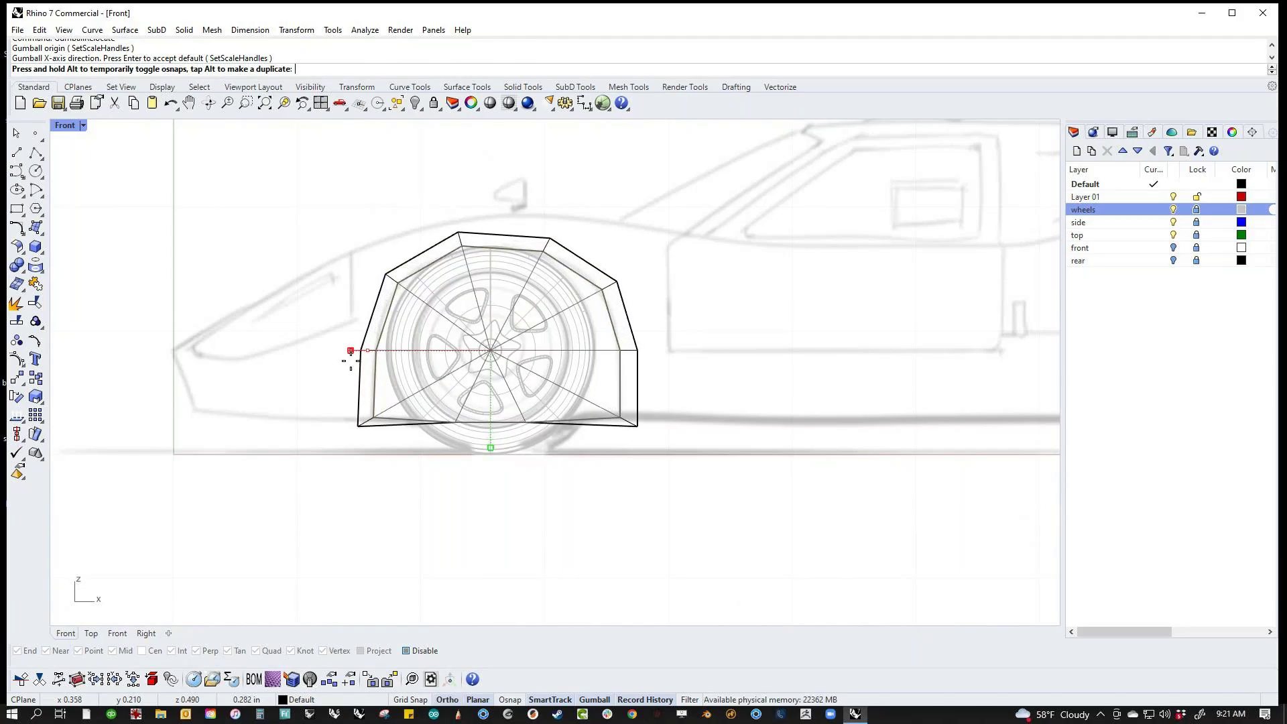
pyautogui.keyDown('shift'); pyautogui.moveTo(351, 360); pyautogui.dragTo(351, 360); pyautogui.keyUp('shift')
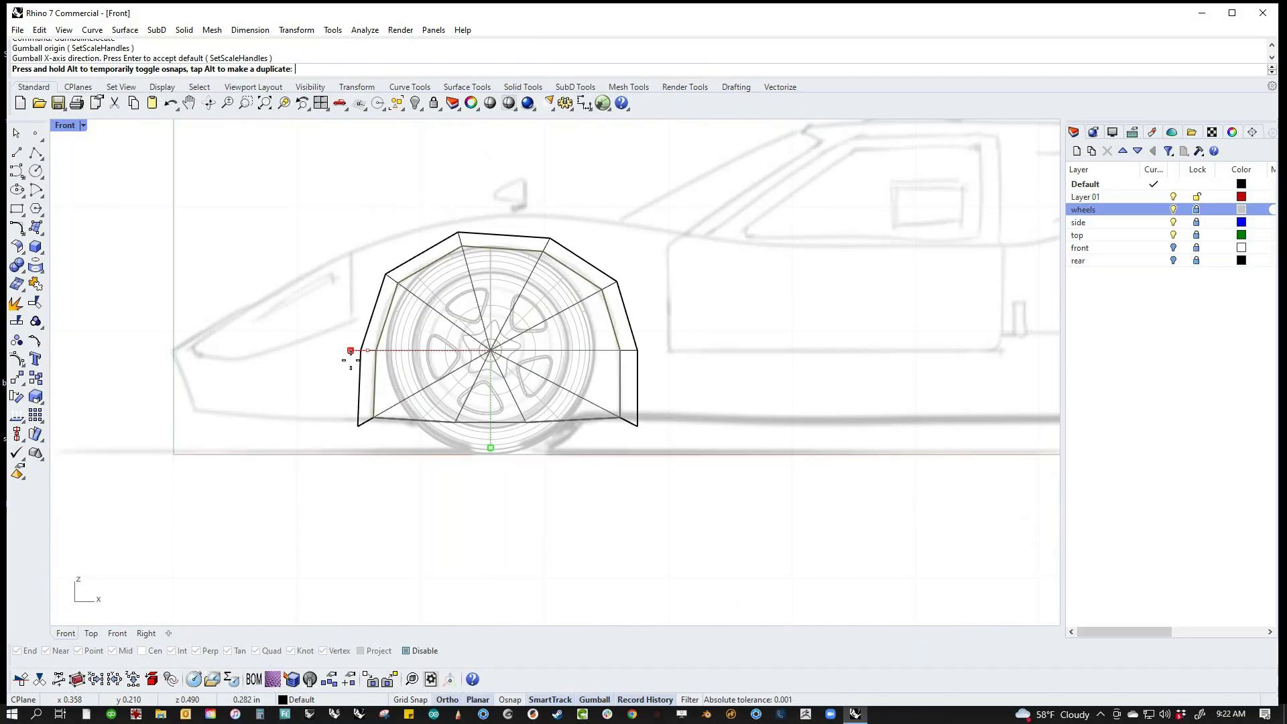
pyautogui.keyDown('shift'); pyautogui.moveTo(351, 361); pyautogui.dragTo(351, 361); pyautogui.keyUp('shift')
pyautogui.click(508, 469)
pyautogui.moveTo(563, 487); pyautogui.dragTo(460, 328)
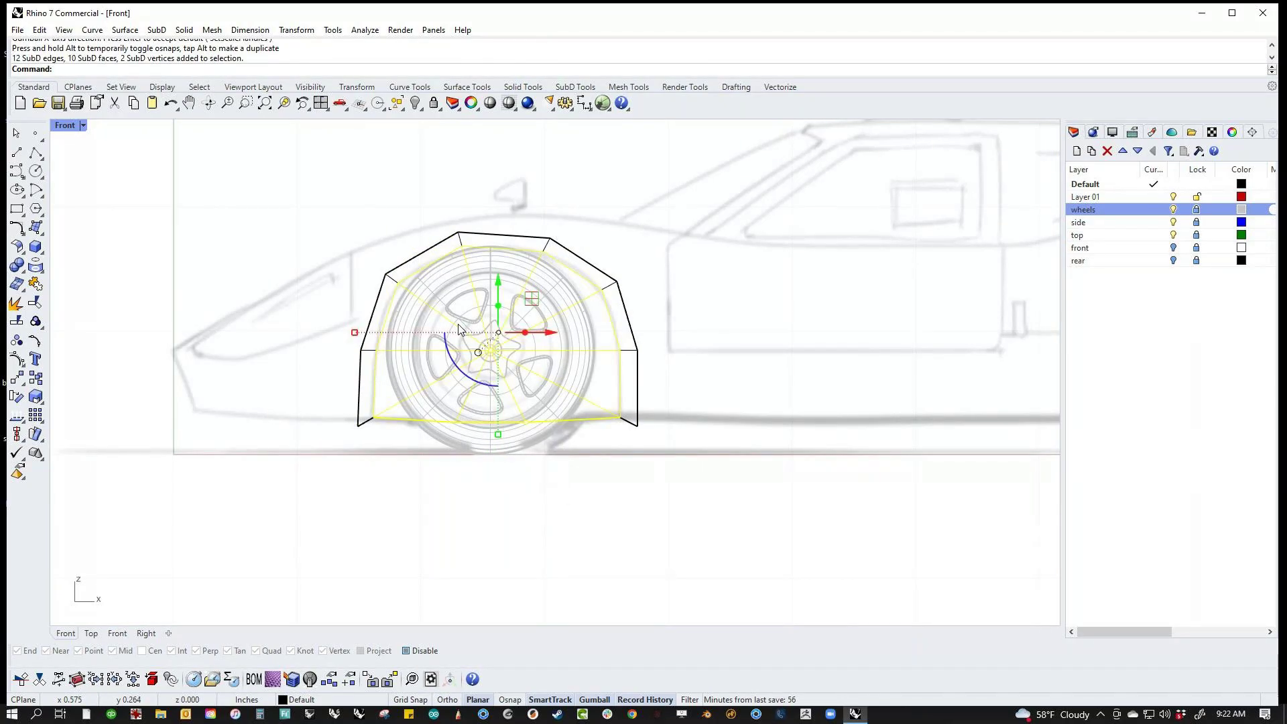
pyautogui.press('Delete')
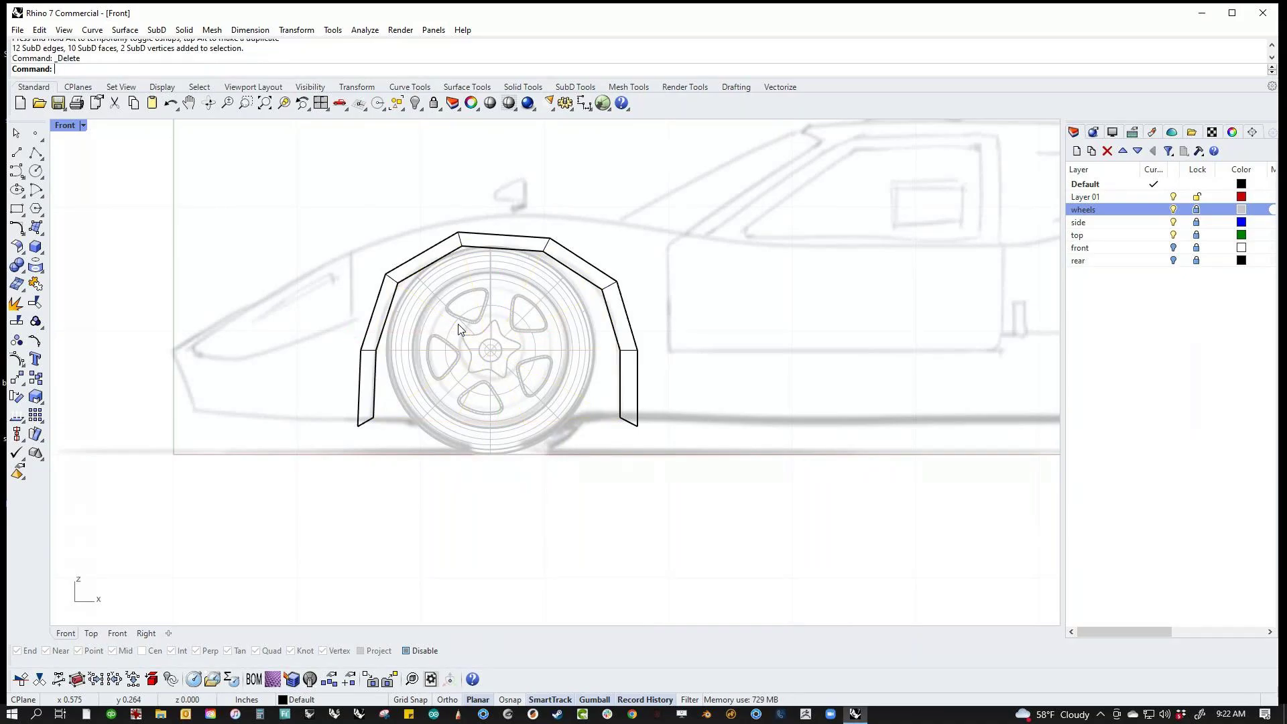
# Step: Raise the outer vertices at both lower ends of the arch strip to make the ends horizontal
pyautogui.scroll(4, 353, 436)
pyautogui.moveTo(348, 452); pyautogui.dragTo(376, 409)
pyautogui.moveTo(362, 373); pyautogui.dragTo(362, 360)
pyautogui.click(476, 435)
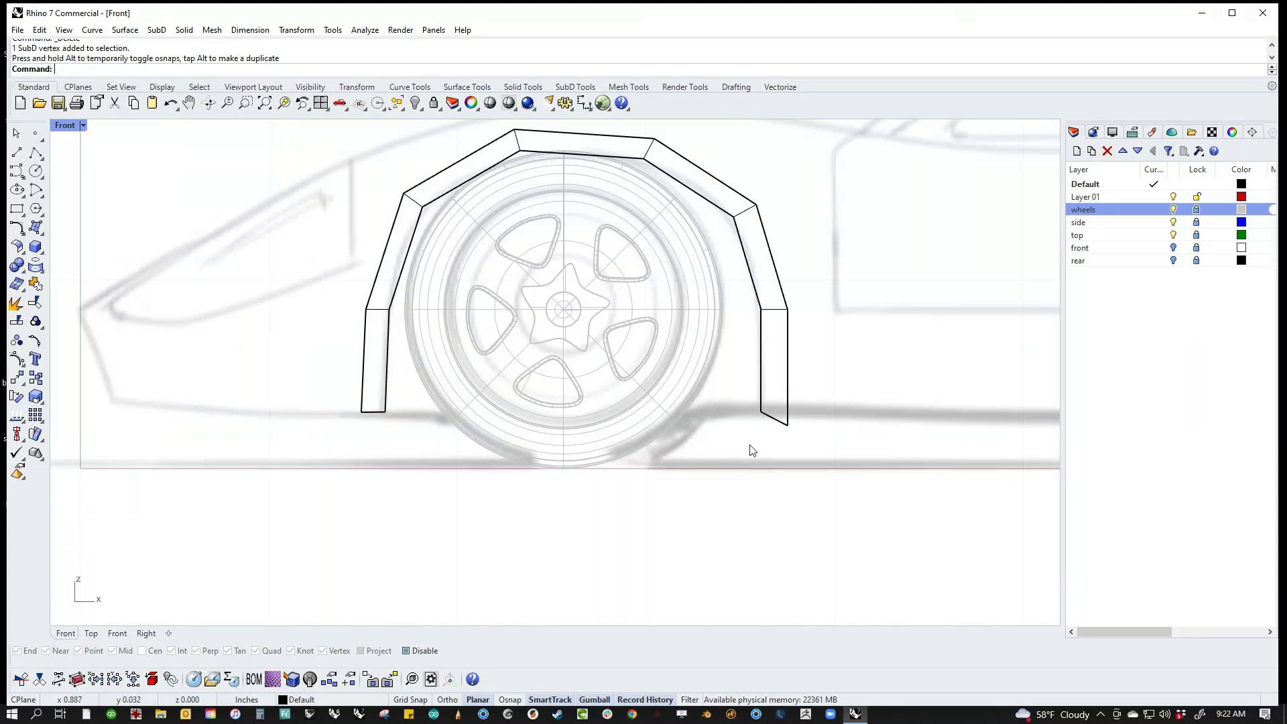
pyautogui.keyDown('ctrl'); pyautogui.keyDown('shift'); pyautogui.moveTo(781, 439); pyautogui.dragTo(787, 402); pyautogui.keyUp('shift'); pyautogui.keyUp('ctrl')
pyautogui.click(750, 432)
# Step: Duplicate the front arch strip onto the rear wheel
pyautogui.scroll(-5, 487, 366)
pyautogui.moveTo(530, 378); pyautogui.dragTo(455, 385, button='right')
pyautogui.scroll(-2, 497, 382)
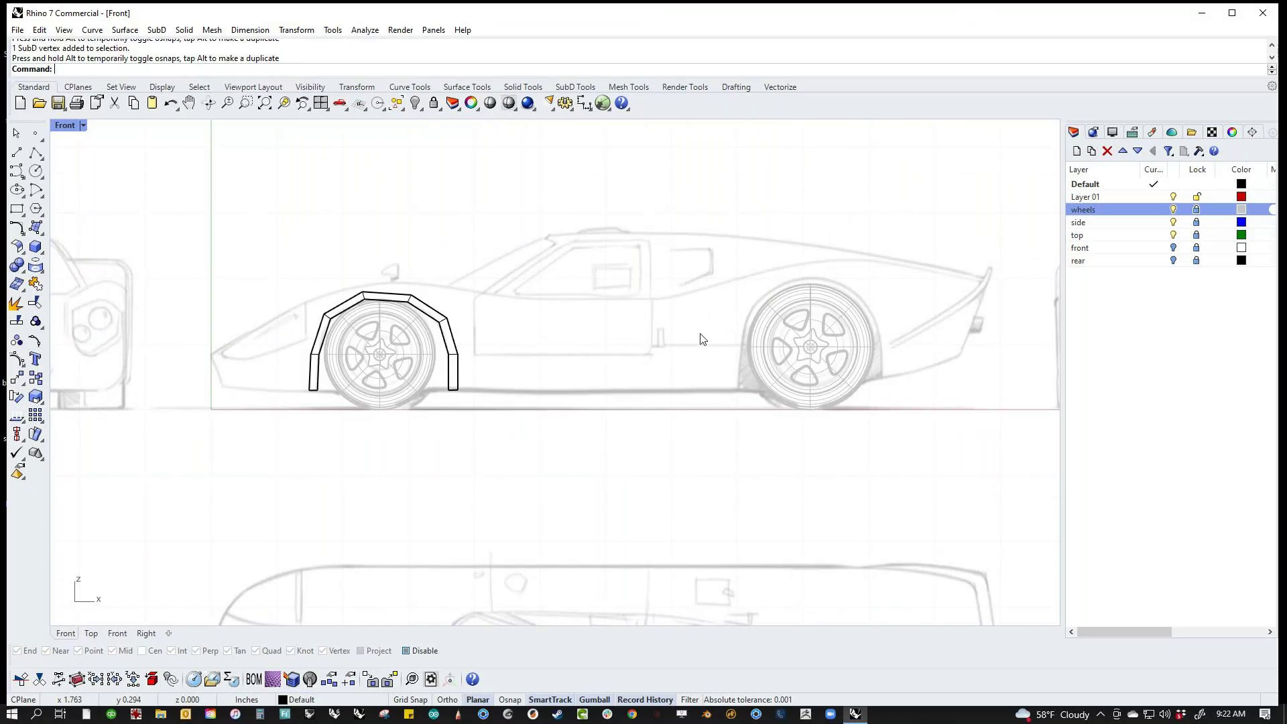
pyautogui.click(455, 360)
pyautogui.moveTo(395, 343); pyautogui.dragTo(811, 346)
pyautogui.click(823, 463)
pyautogui.scroll(4, 728, 287)
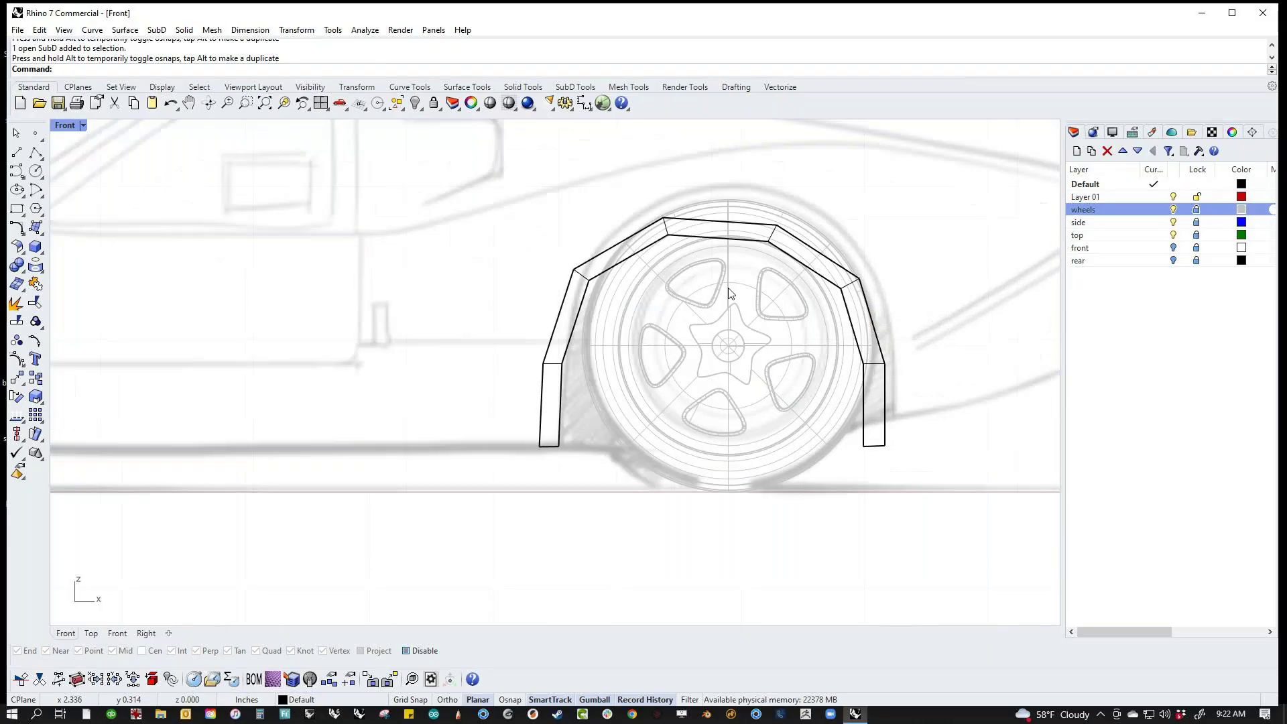
# Step: Raise the two upper cross edges of the rear arch strip to clear the top of the rear wheel
pyautogui.scroll(1, 683, 287)
pyautogui.keyDown('ctrl'); pyautogui.keyDown('shift'); pyautogui.click(625, 312); pyautogui.keyUp('shift'); pyautogui.keyUp('ctrl')
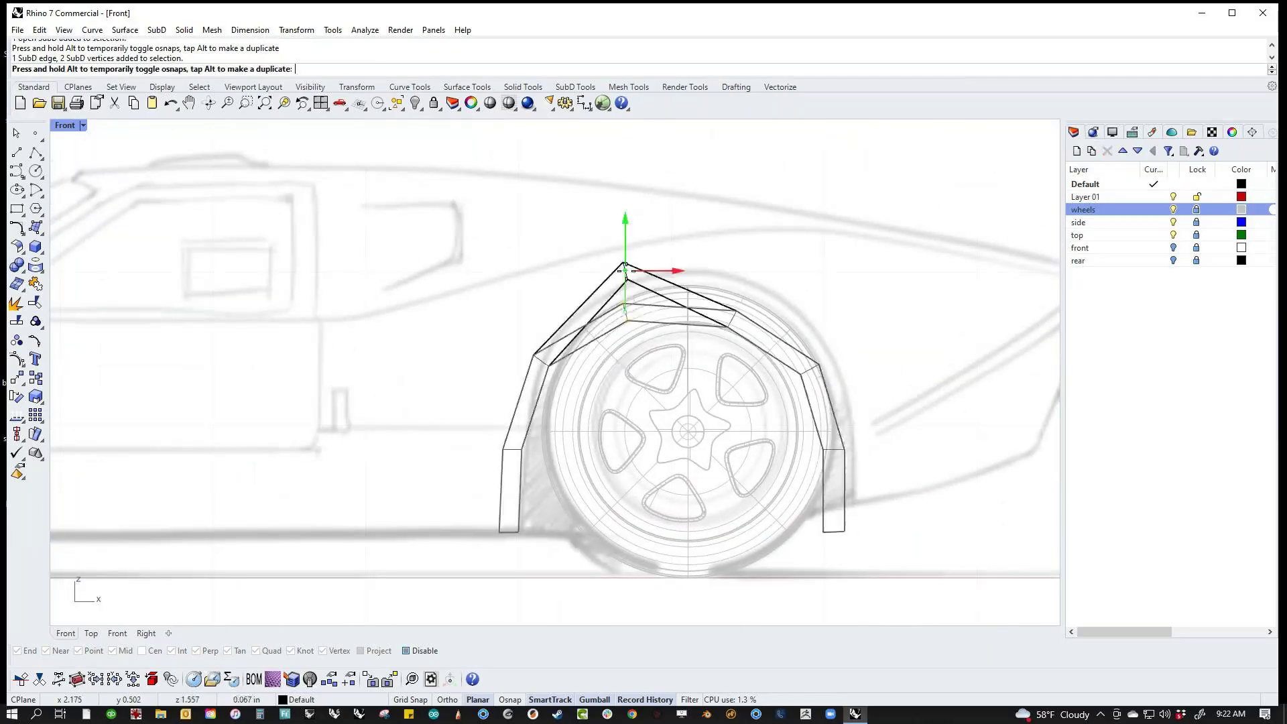
pyautogui.moveTo(625, 312); pyautogui.dragTo(623, 292)
pyautogui.click(737, 256)
pyautogui.moveTo(684, 254); pyautogui.dragTo(752, 287)
pyautogui.click(843, 300)
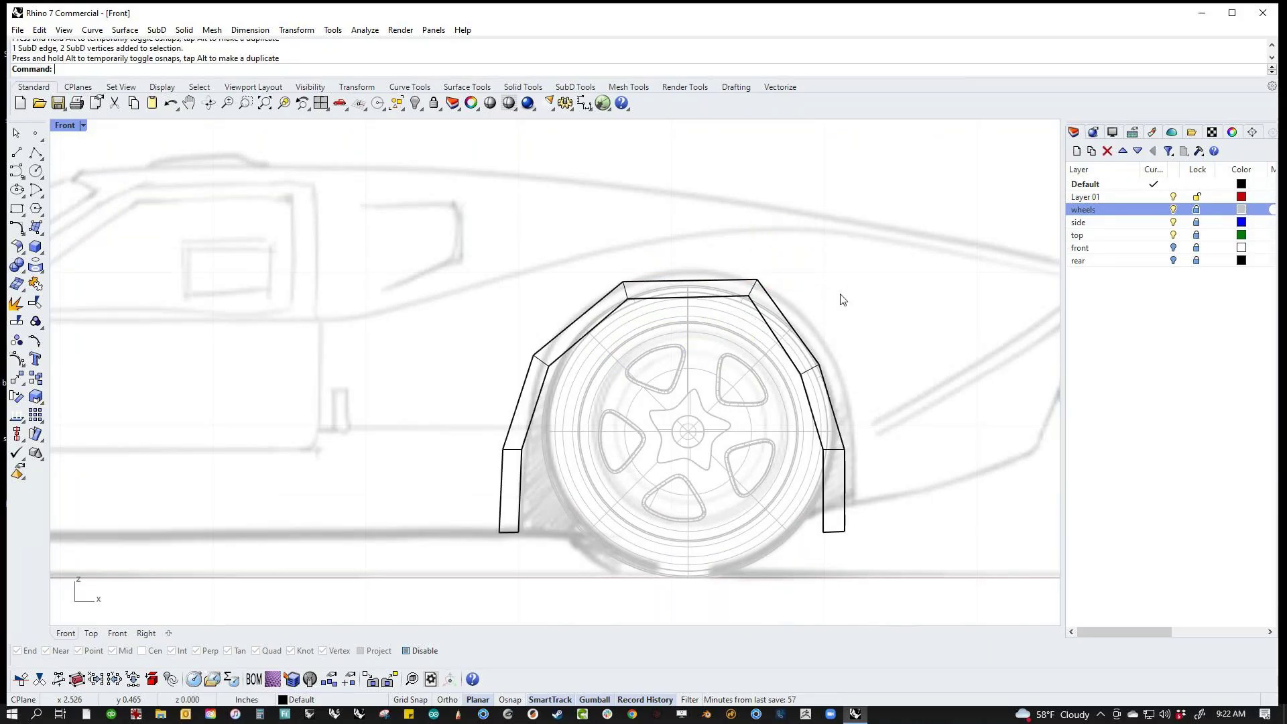
# Step: Move the shoulder, middle and bottom cross edges on the rear arch's rear side outward to follow the blueprint's wheel opening
pyautogui.click(811, 369)
pyautogui.moveTo(810, 369); pyautogui.dragTo(831, 374)
pyautogui.click(804, 445)
pyautogui.click(826, 446)
pyautogui.moveTo(825, 445); pyautogui.dragTo(871, 404)
pyautogui.click(902, 530)
pyautogui.moveTo(781, 507); pyautogui.dragTo(866, 573)
pyautogui.moveTo(833, 532); pyautogui.dragTo(872, 501)
pyautogui.click(826, 453)
pyautogui.moveTo(832, 437); pyautogui.dragTo(864, 439)
pyautogui.click(898, 359)
pyautogui.moveTo(769, 413); pyautogui.dragTo(848, 362)
pyautogui.press('Escape')
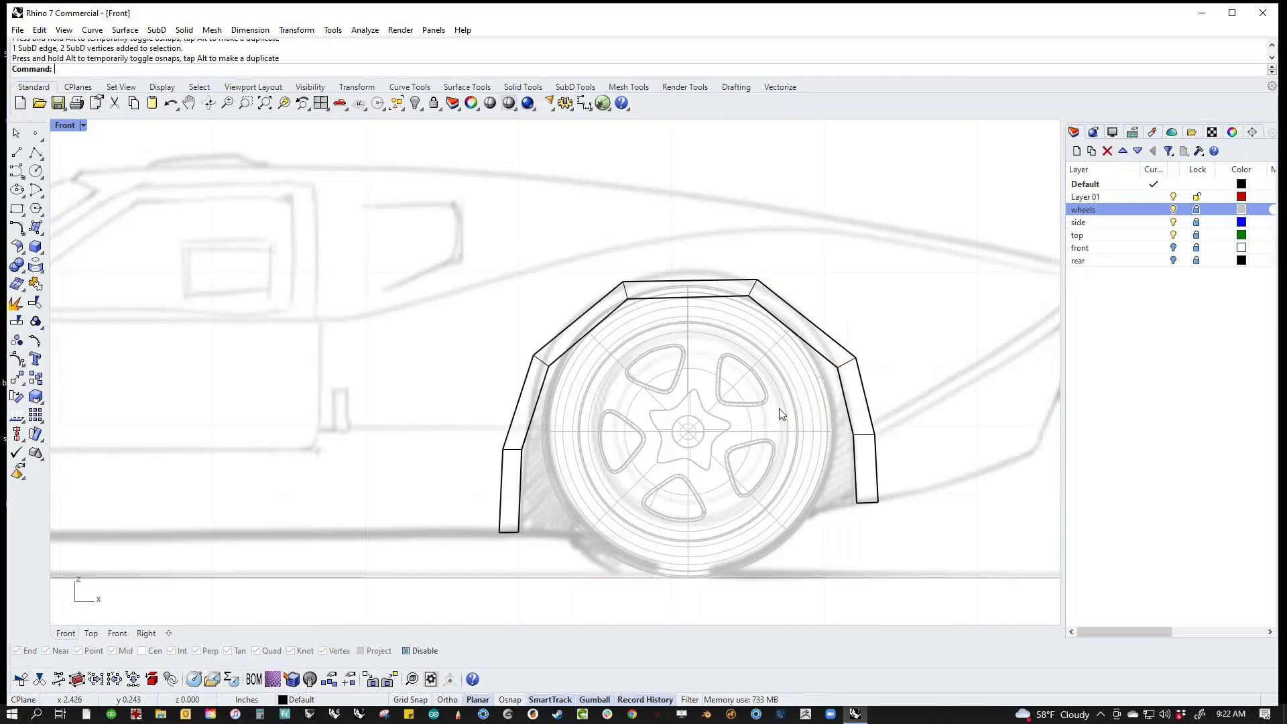
# Step: Raise the rear arch's top cross edges and its front shoulder edge to refine its fit to the wheel opening
pyautogui.moveTo(737, 268)
pyautogui.mouseDown()
pyautogui.moveTo(768, 302)
pyautogui.moveTo(757, 268)
pyautogui.mouseUp()
pyautogui.press('Escape')
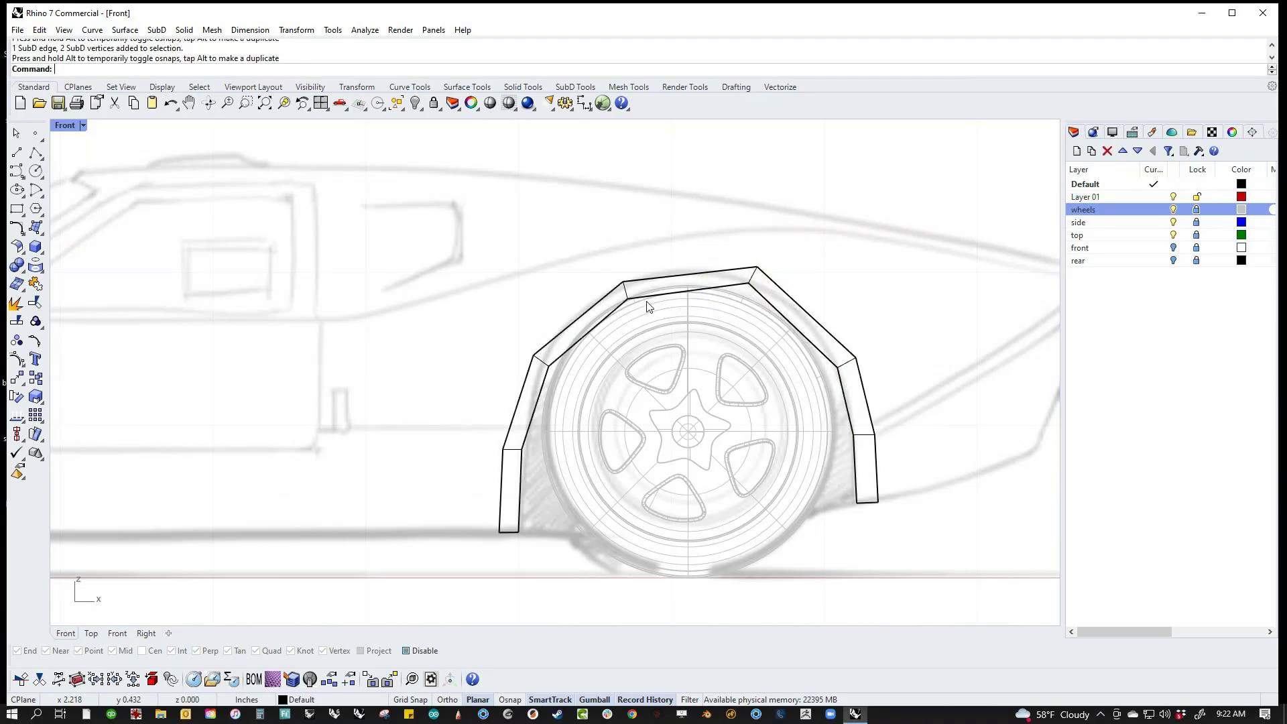
pyautogui.click(621, 286)
pyautogui.moveTo(620, 284); pyautogui.dragTo(626, 275)
pyautogui.press('Escape')
pyautogui.click(539, 360)
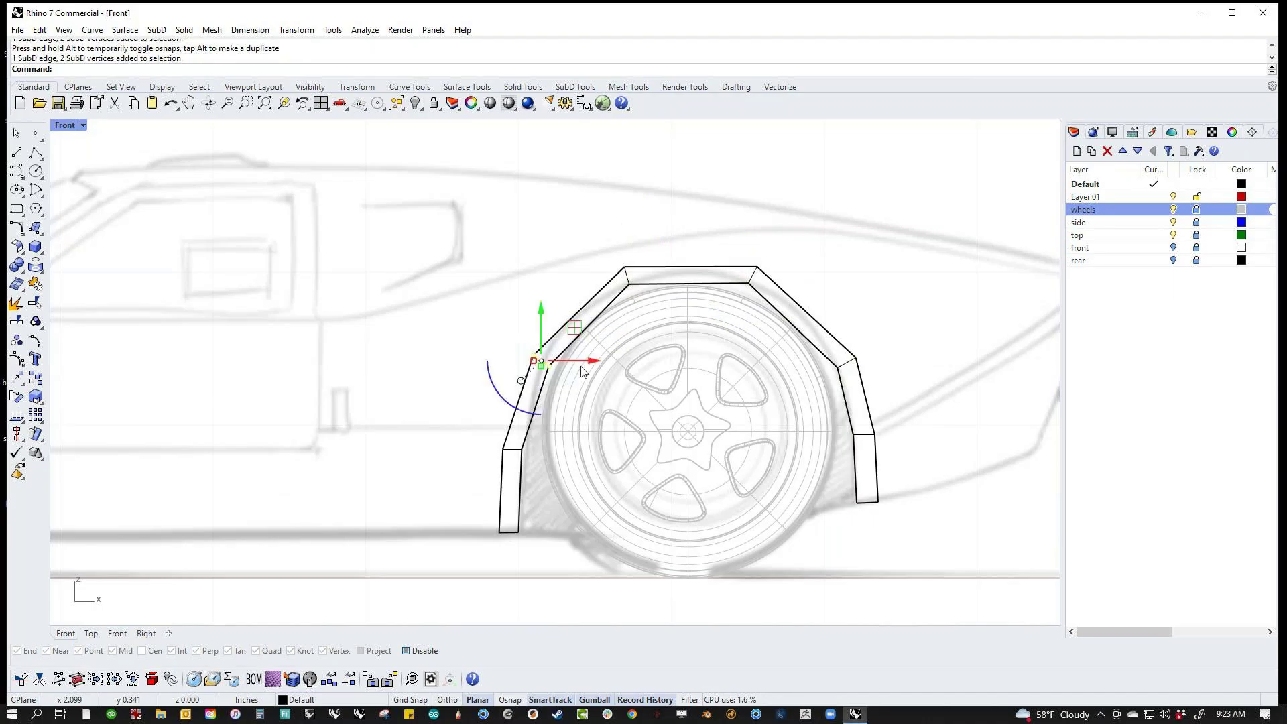
pyautogui.moveTo(540, 316); pyautogui.dragTo(541, 292)
pyautogui.press('Escape')
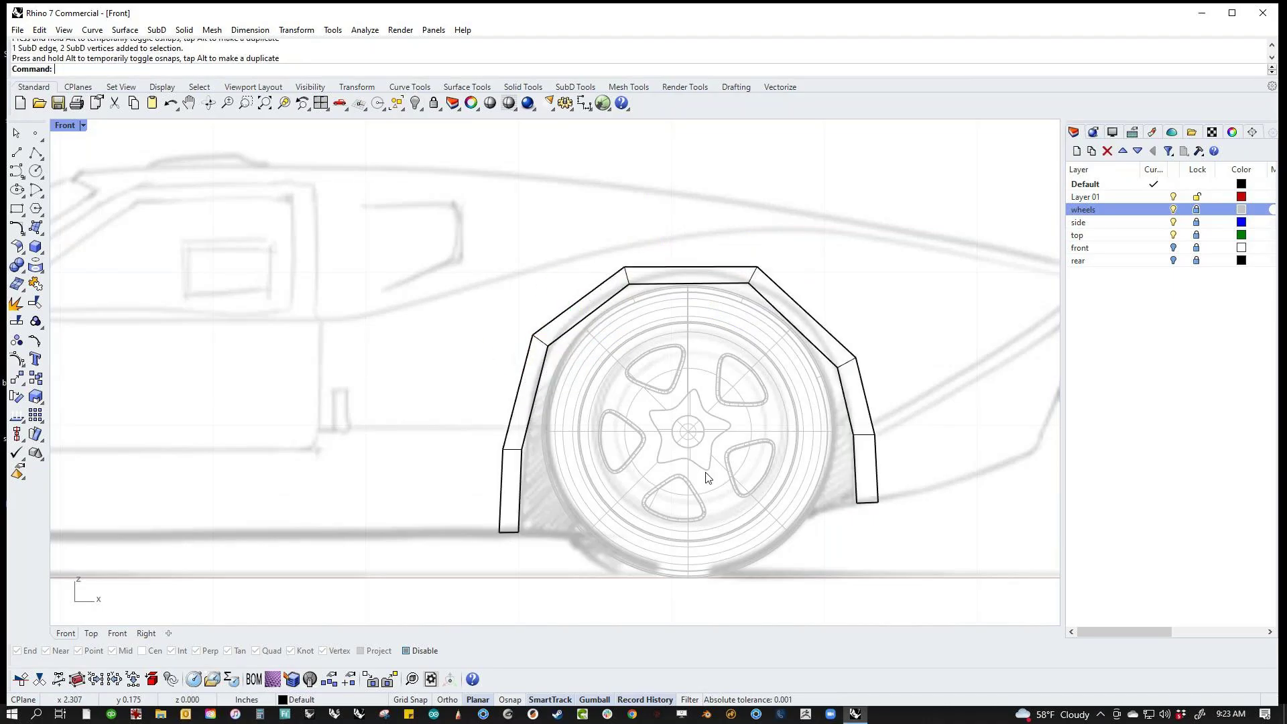
# Step: Check both wheel arches in smooth SubD display, and return them to flat display
pyautogui.scroll(-5, 735, 523)
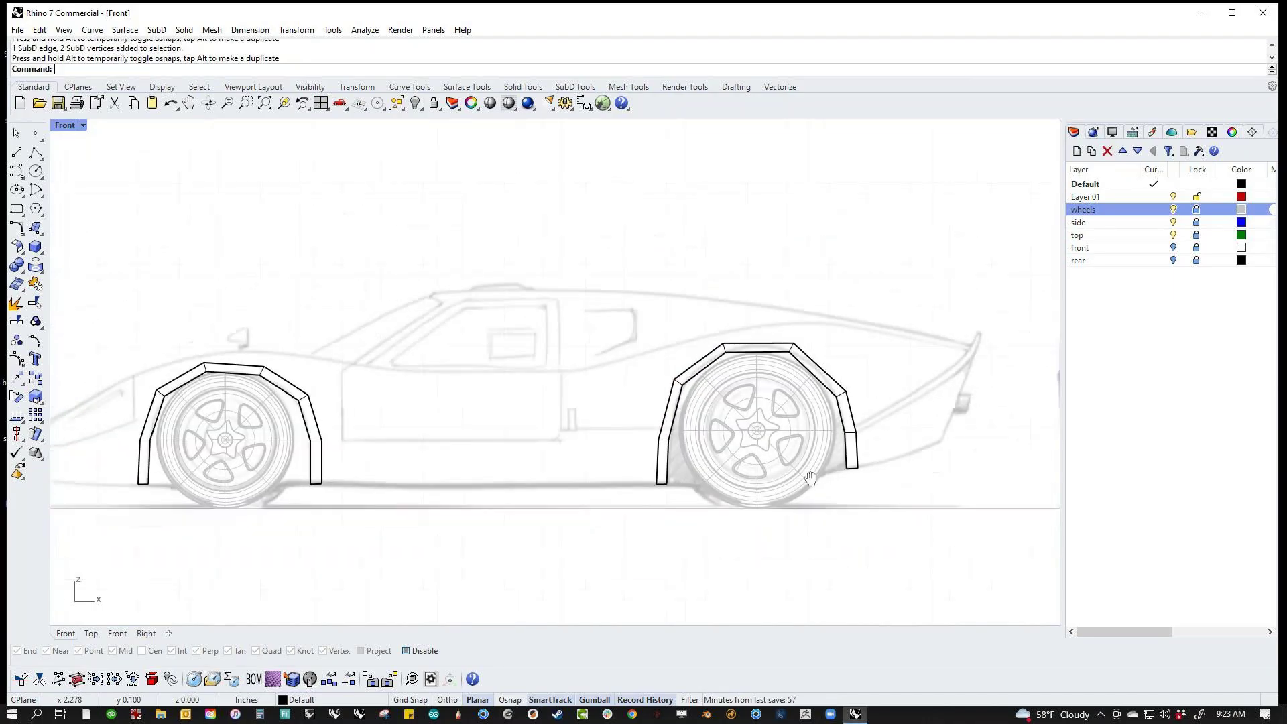
pyautogui.moveTo(579, 467); pyautogui.dragTo(551, 467, button='right')
pyautogui.press('Tab')
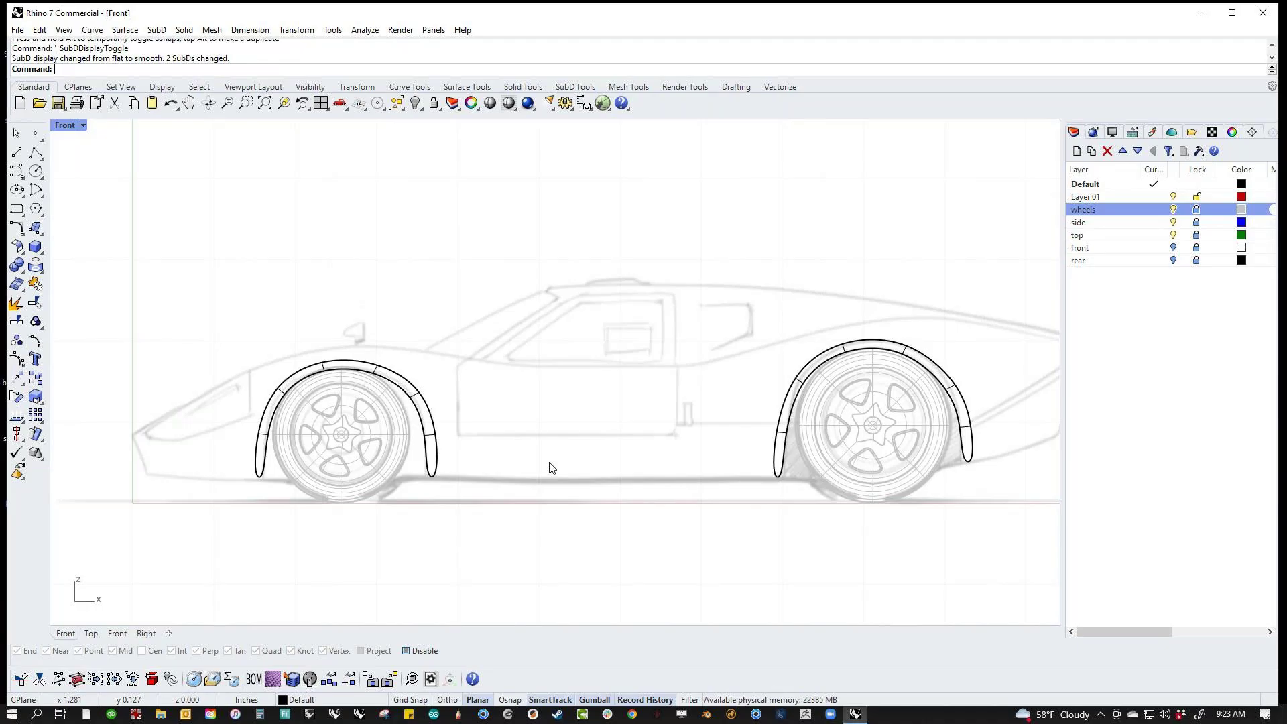
pyautogui.press('Tab')
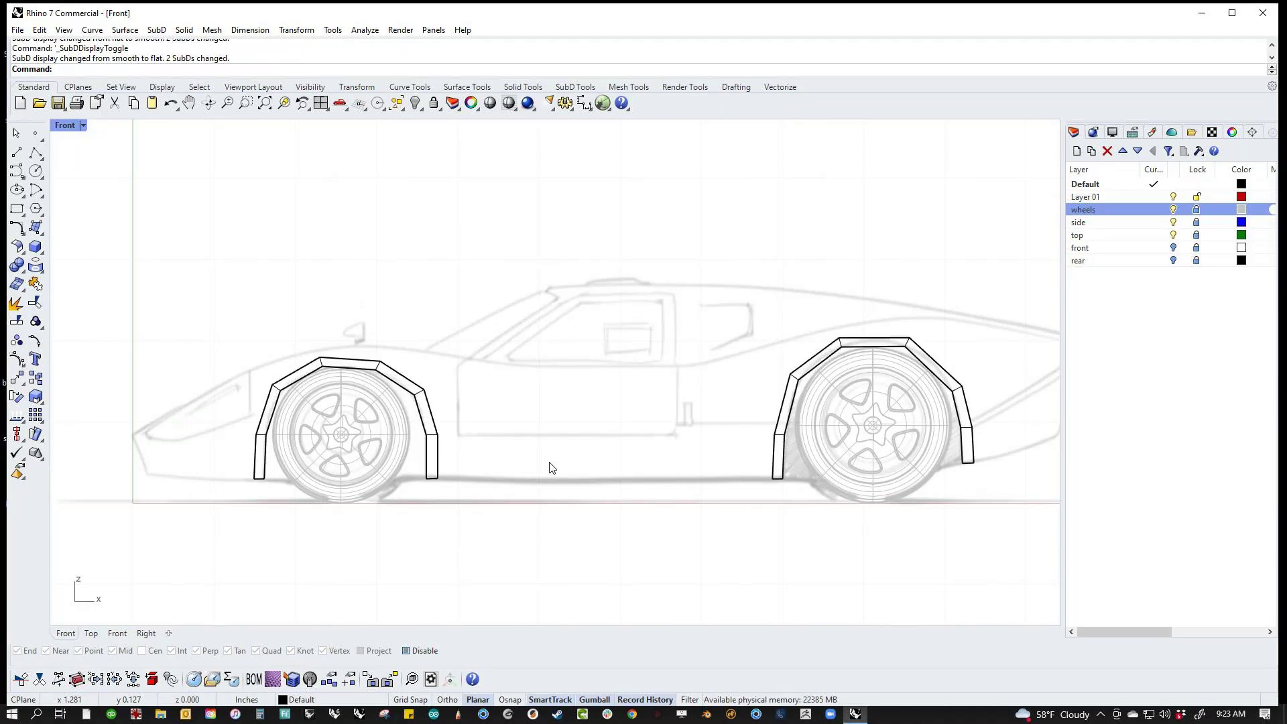
# Step: Bridge the front arch's three rear outer edges to the rear arch's three front outer edges with 3 joined segments
pyautogui.keyDown('ctrl'); pyautogui.keyDown('shift'); pyautogui.click(414, 384); pyautogui.keyUp('shift'); pyautogui.keyUp('ctrl')
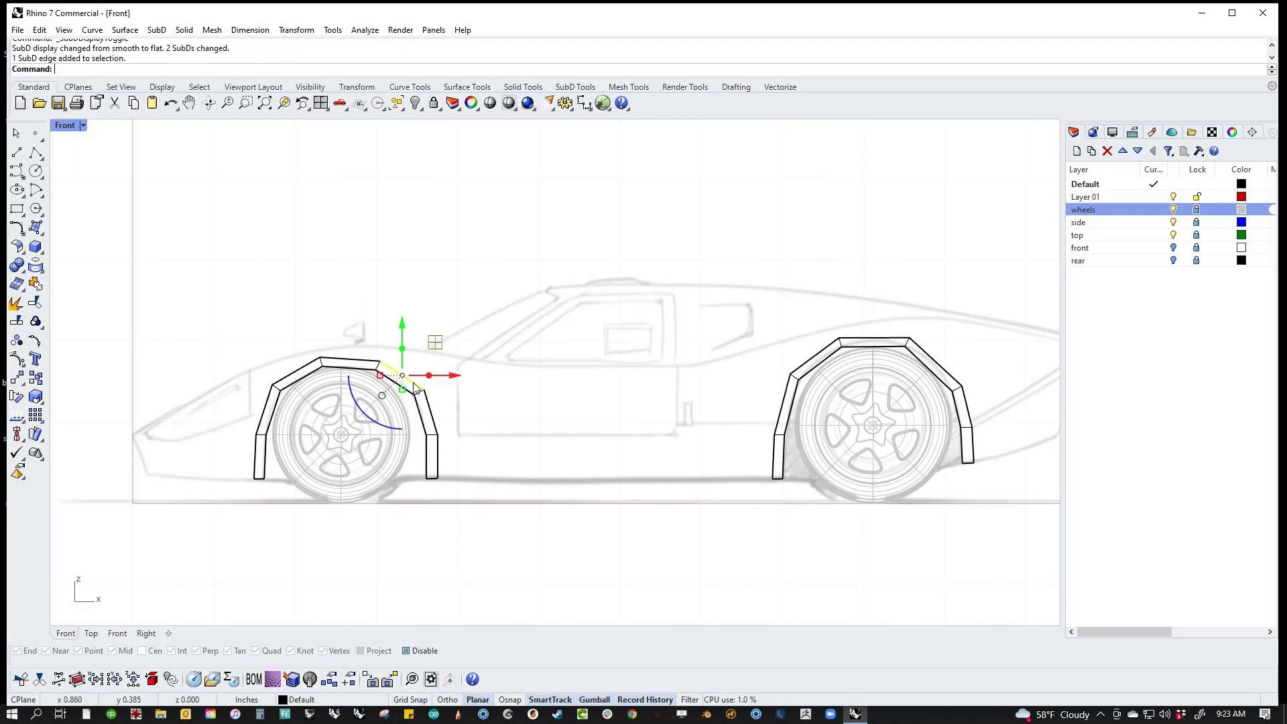
pyautogui.keyDown('ctrl'); pyautogui.keyDown('shift'); pyautogui.click(432, 416); pyautogui.keyUp('shift'); pyautogui.keyUp('ctrl')
pyautogui.keyDown('ctrl'); pyautogui.keyDown('shift'); pyautogui.click(801, 363); pyautogui.keyUp('shift'); pyautogui.keyUp('ctrl')
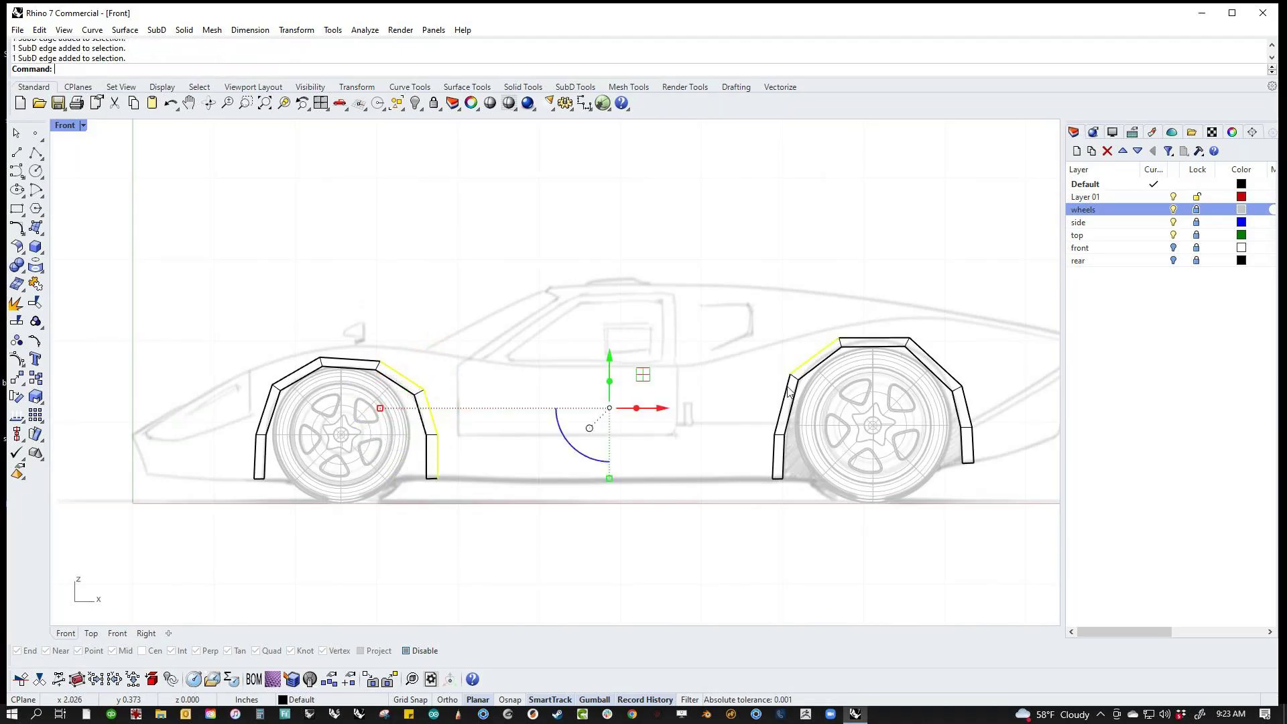
pyautogui.keyDown('ctrl'); pyautogui.keyDown('shift'); pyautogui.click(779, 419); pyautogui.keyUp('shift'); pyautogui.keyUp('ctrl')
pyautogui.keyDown('ctrl'); pyautogui.keyDown('shift'); pyautogui.click(776, 462); pyautogui.keyUp('shift'); pyautogui.keyUp('ctrl')
pyautogui.write('Bridge')
pyautogui.press('Return')
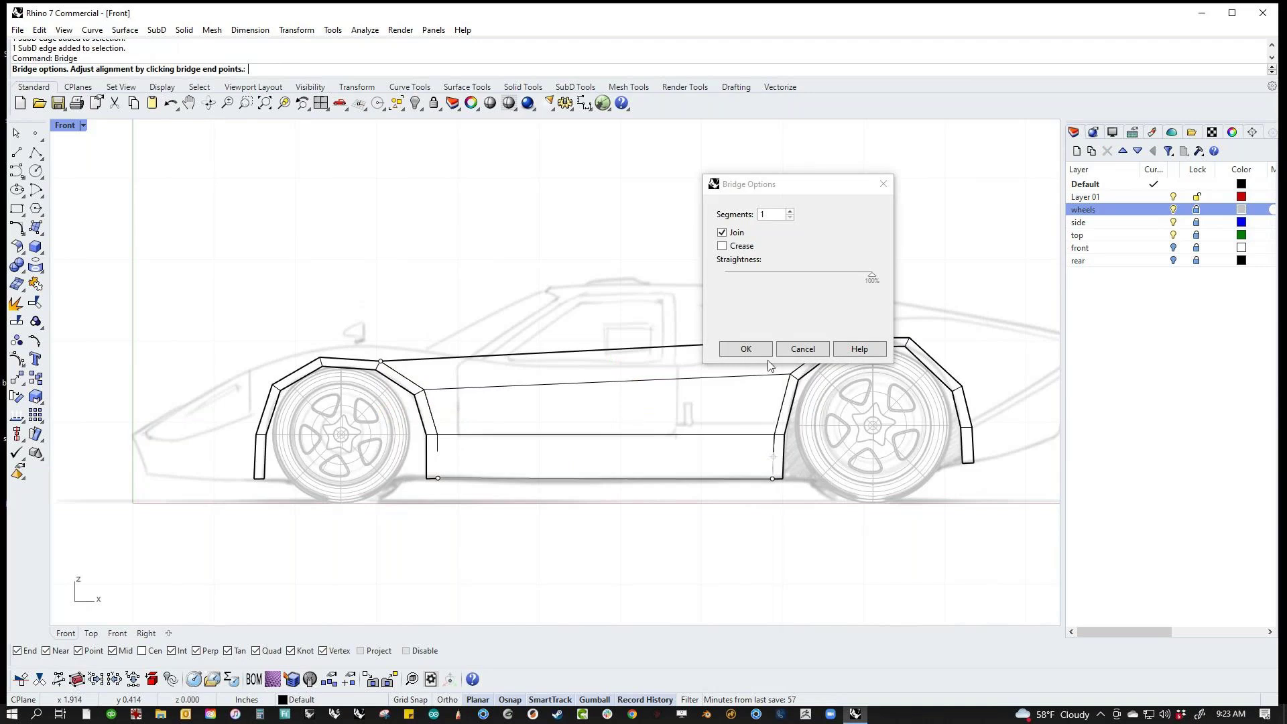
pyautogui.click(772, 215)
pyautogui.scroll(2, 777, 215)
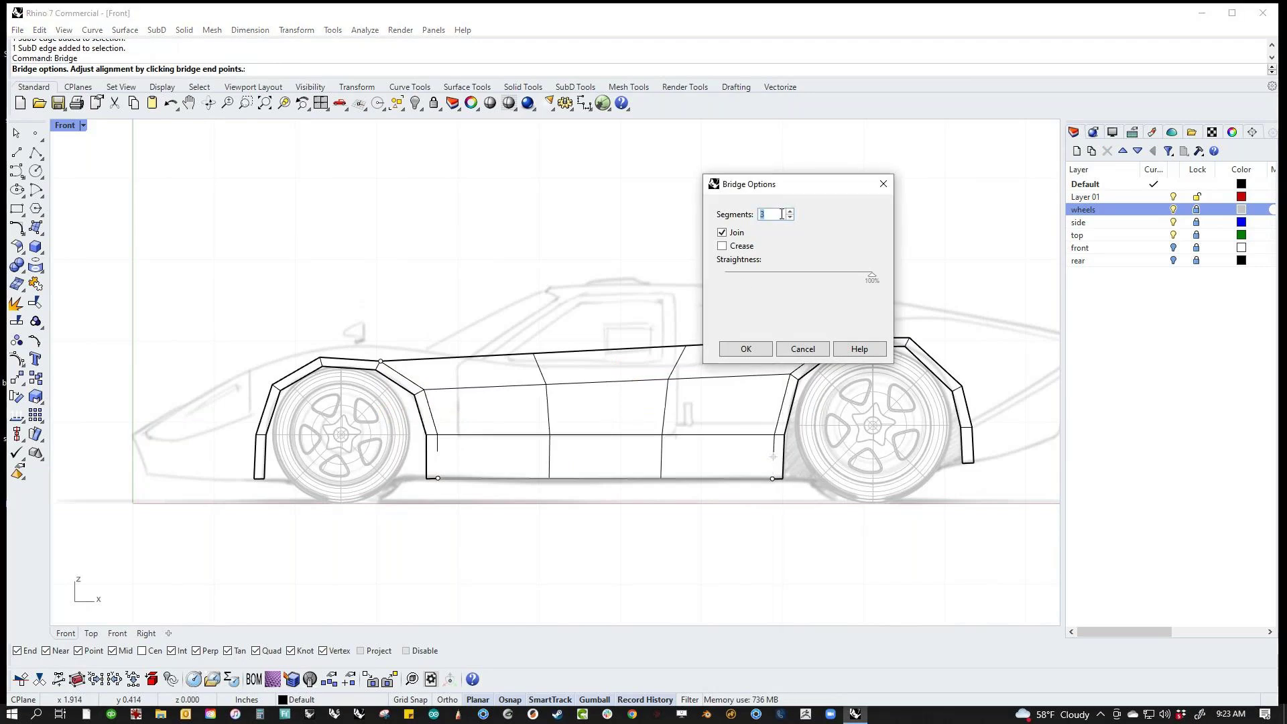
pyautogui.click(746, 349)
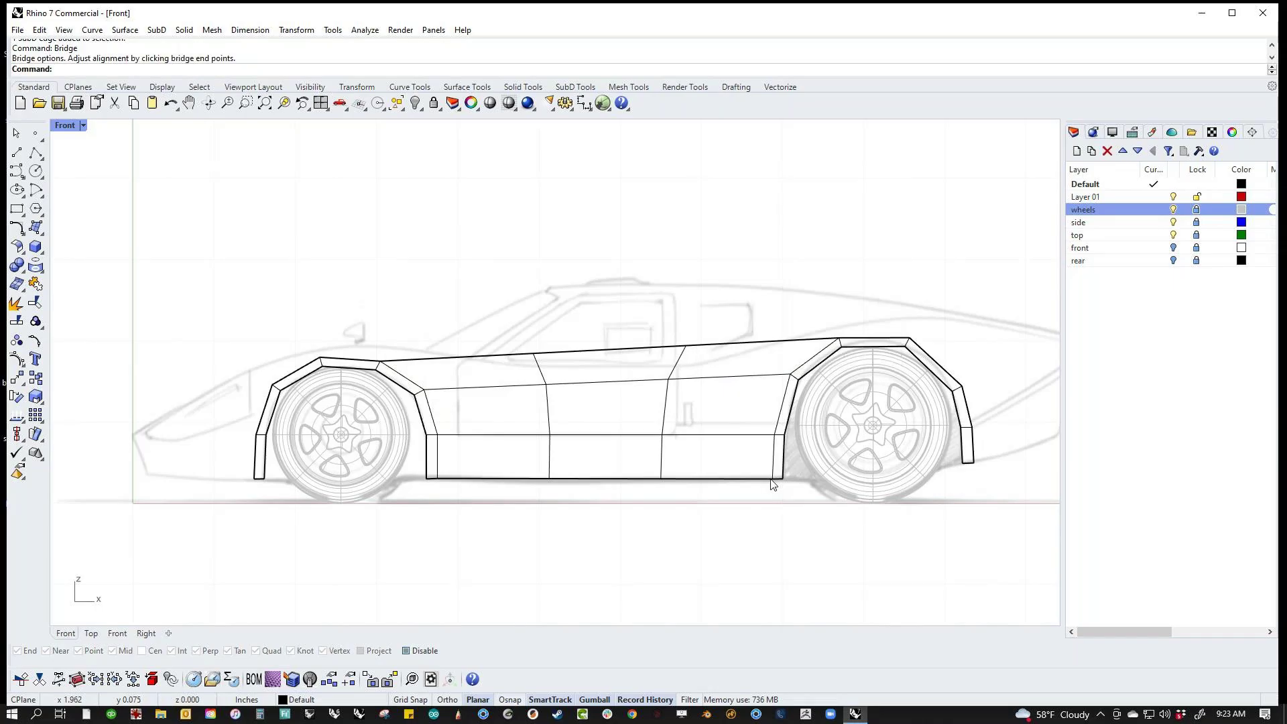
# Step: Lower the upper parts of the bridge's two intermediate edge loops to follow the blueprint's line below the side windows
pyautogui.scroll(4, 547, 377)
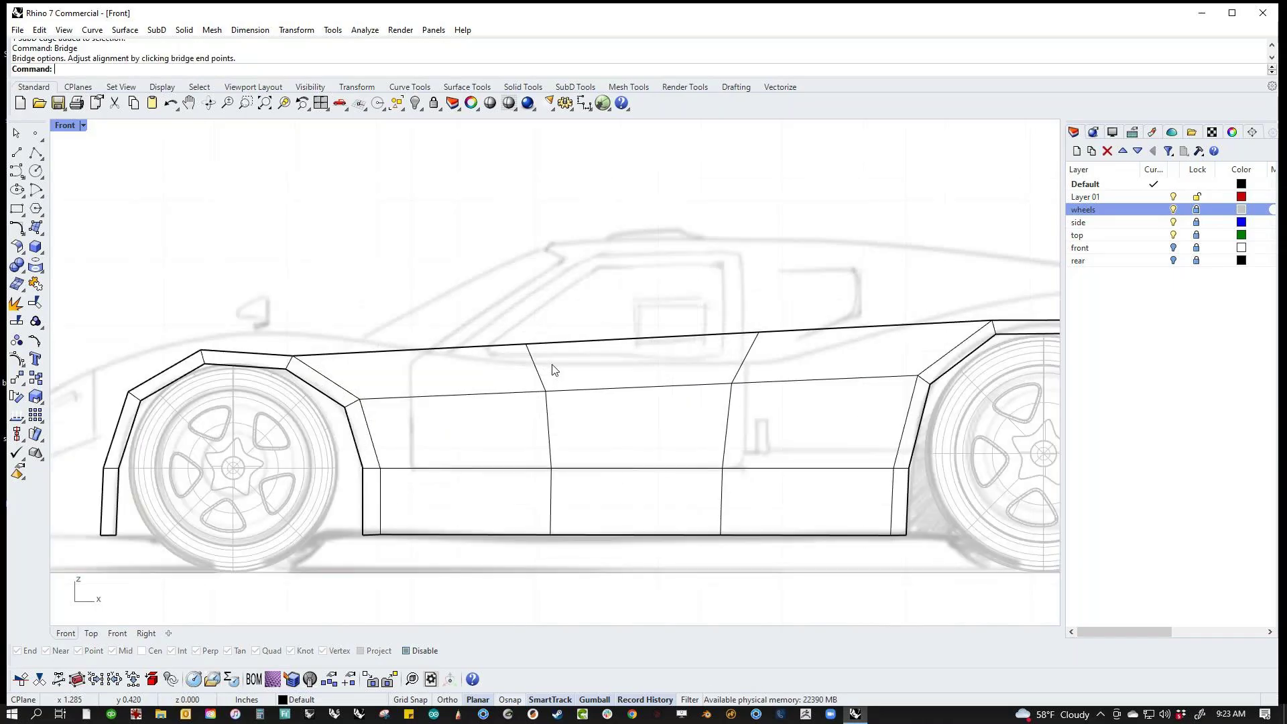
pyautogui.keyDown('ctrl'); pyautogui.keyDown('shift'); pyautogui.click(536, 367); pyautogui.keyUp('shift'); pyautogui.keyUp('ctrl')
pyautogui.moveTo(535, 368)
pyautogui.mouseDown()
pyautogui.moveTo(531, 328)
pyautogui.moveTo(530, 381)
pyautogui.mouseUp()
pyautogui.press('Escape')
pyautogui.moveTo(727, 278); pyautogui.dragTo(795, 437)
pyautogui.moveTo(746, 358)
pyautogui.mouseDown()
pyautogui.moveTo(746, 345)
pyautogui.moveTo(747, 381)
pyautogui.mouseUp()
pyautogui.press('Escape')
# Step: Raise the rear arch's two top outer vertices to the blueprint's rear fender line, shifting the rearmost one slightly backward
pyautogui.moveTo(907, 290); pyautogui.dragTo(650, 297, button='right')
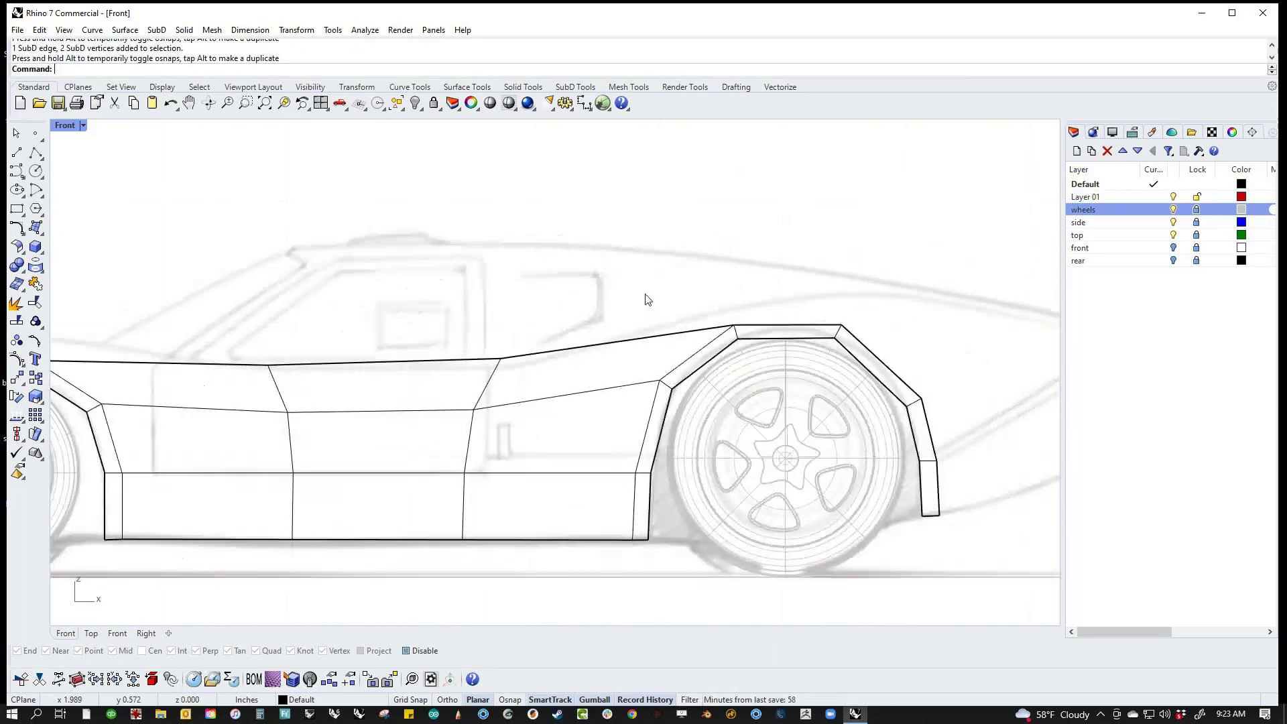
pyautogui.keyDown('ctrl'); pyautogui.keyDown('shift'); pyautogui.click(735, 326); pyautogui.keyUp('shift'); pyautogui.keyUp('ctrl')
pyautogui.moveTo(734, 298)
pyautogui.mouseDown()
pyautogui.moveTo(734, 261)
pyautogui.moveTo(734, 282)
pyautogui.mouseUp()
pyautogui.press('Escape')
pyautogui.keyDown('ctrl'); pyautogui.keyDown('shift'); pyautogui.click(841, 325); pyautogui.keyUp('shift'); pyautogui.keyUp('ctrl')
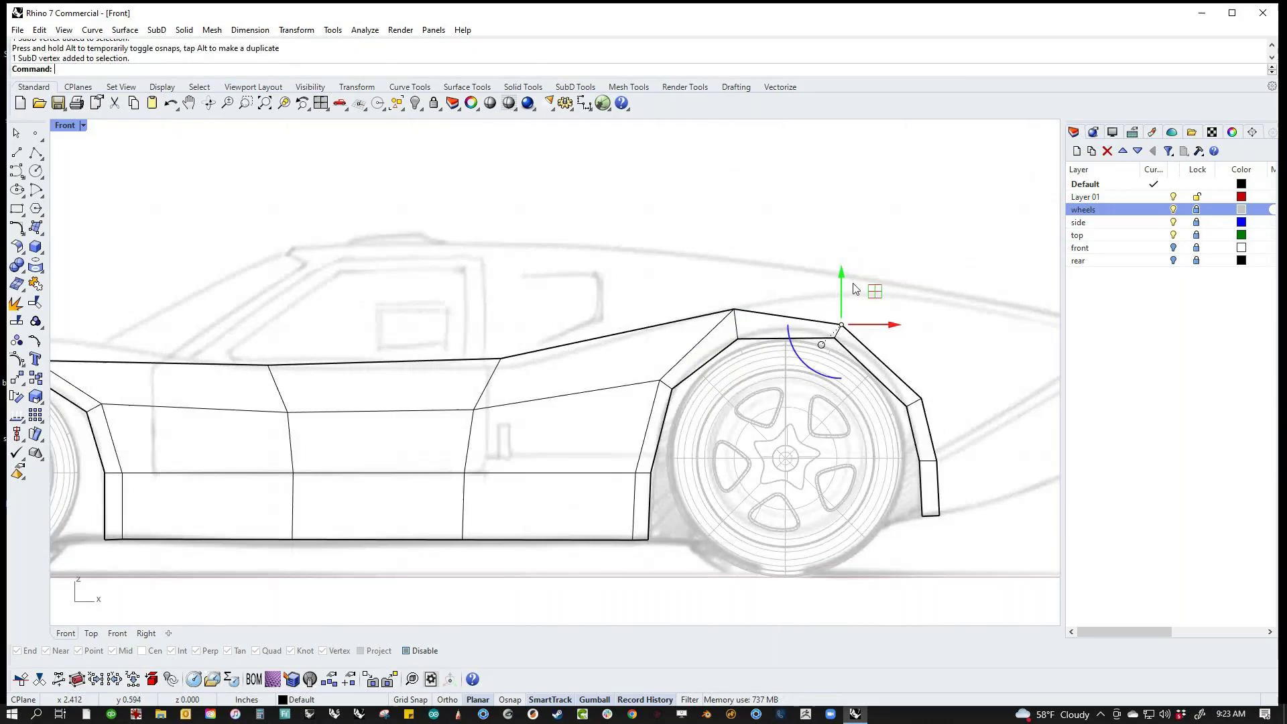
pyautogui.moveTo(874, 295); pyautogui.dragTo(898, 261)
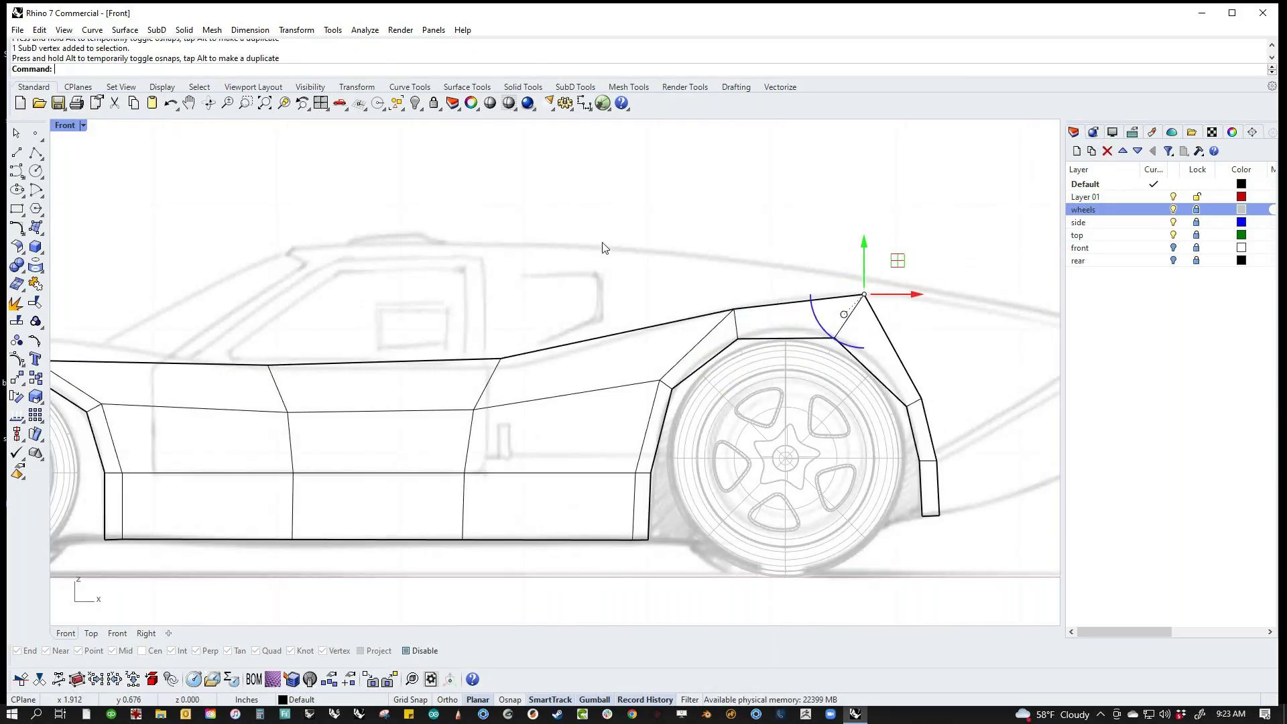
# Step: Move the front arch's upper outer vertices up to the blueprint's front fender line
pyautogui.scroll(-3, 603, 248)
pyautogui.scroll(4, 523, 340)
pyautogui.moveTo(561, 364); pyautogui.dragTo(564, 337)
pyautogui.moveTo(430, 333)
pyautogui.mouseDown()
pyautogui.moveTo(461, 366)
pyautogui.moveTo(435, 336)
pyautogui.mouseUp()
pyautogui.moveTo(310, 376)
pyautogui.mouseDown()
pyautogui.moveTo(364, 422)
pyautogui.moveTo(331, 365)
pyautogui.mouseUp()
pyautogui.click(254, 388)
# Step: Move the front arch's middle and bottom outer vertices toward the nose to widen the strip ahead of the wheel
pyautogui.moveTo(323, 445); pyautogui.dragTo(385, 433, button='right')
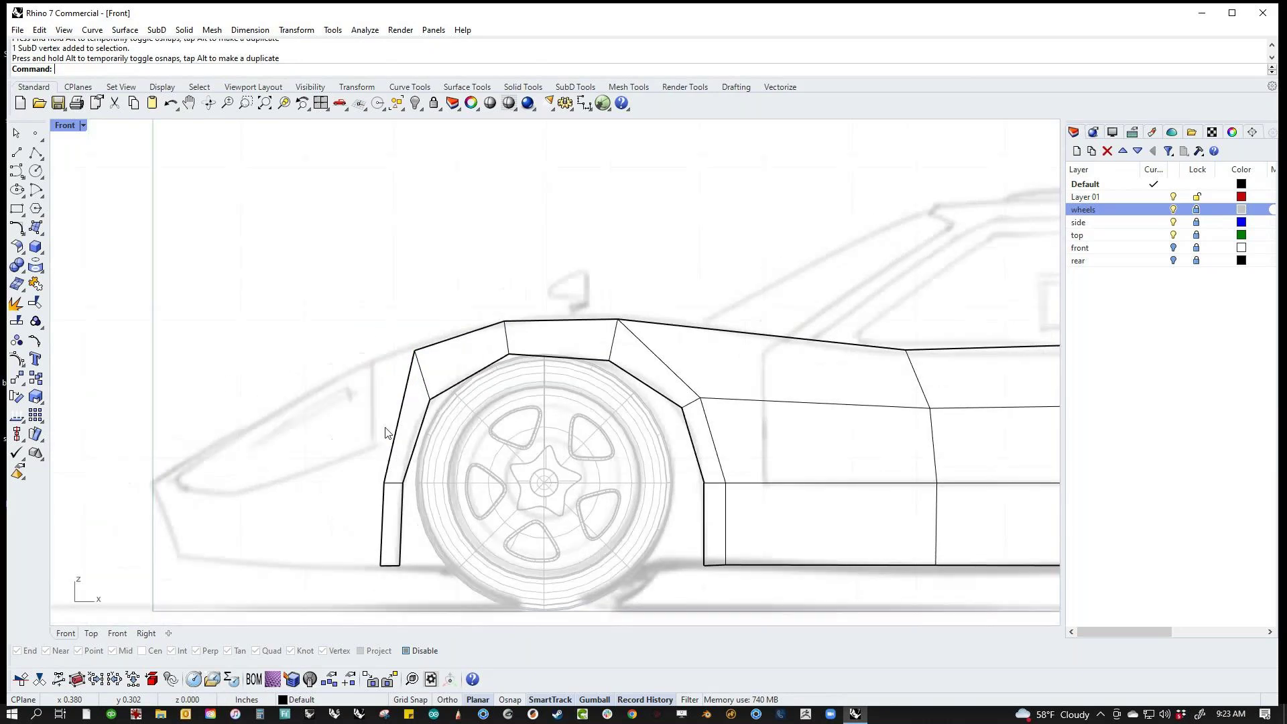
pyautogui.moveTo(377, 484); pyautogui.dragTo(349, 484)
pyautogui.click(380, 565)
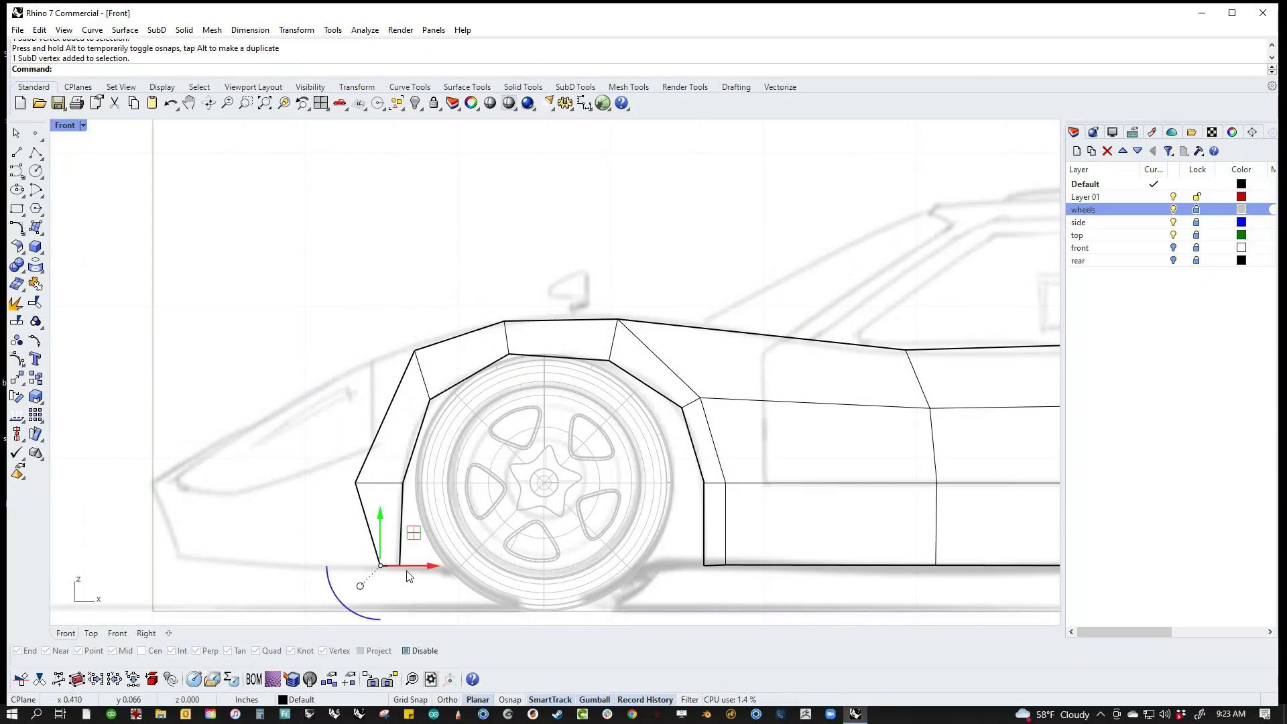
pyautogui.moveTo(429, 568); pyautogui.dragTo(407, 568)
pyautogui.press('Escape')
pyautogui.scroll(-3, 400, 449)
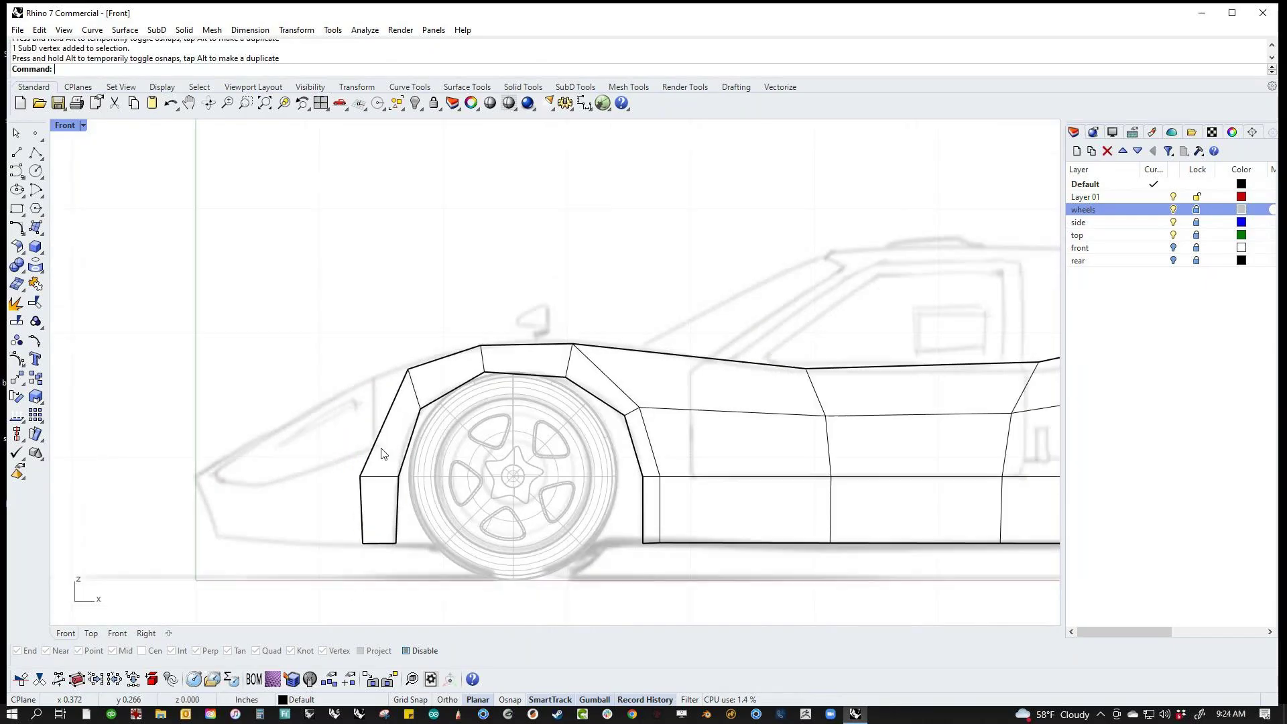
# Step: Extrude the three outer edges behind the rear wheel rearward to the blueprint's tail
pyautogui.moveTo(401, 449)
pyautogui.mouseDown(button='right')
pyautogui.moveTo(336, 393)
pyautogui.moveTo(134, 398)
pyautogui.mouseUp(button='right')
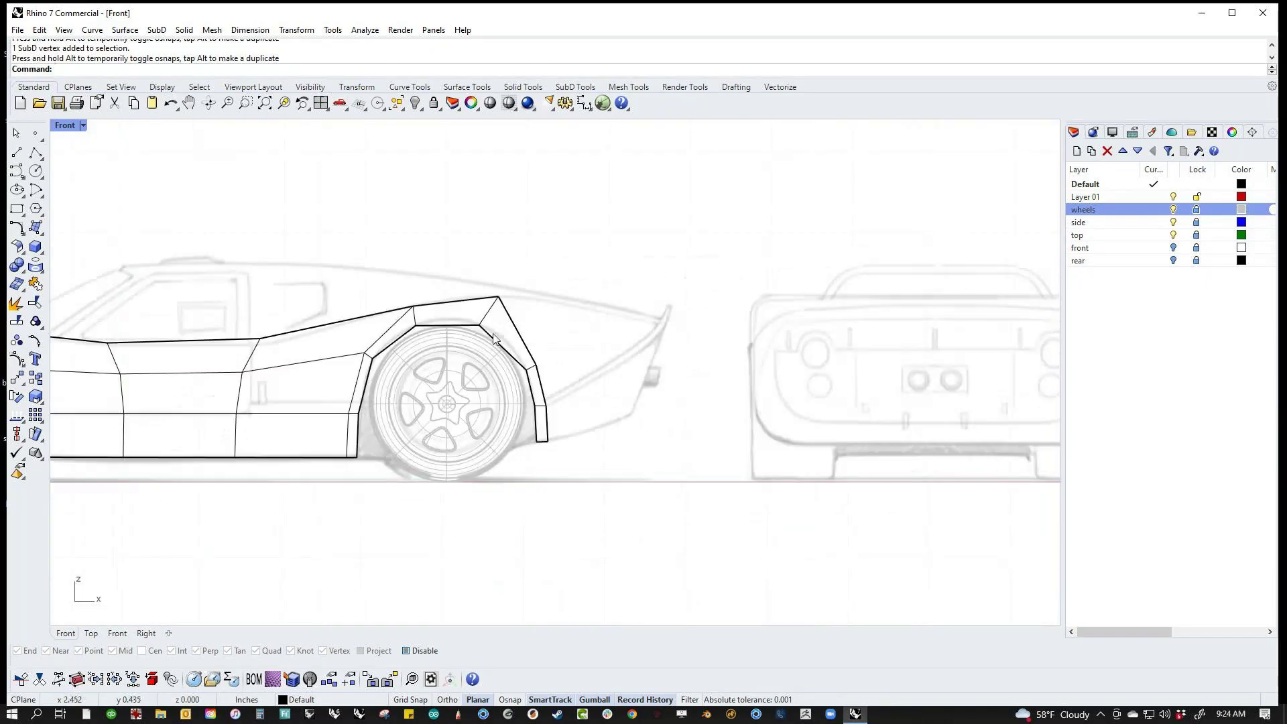
pyautogui.keyDown('ctrl'); pyautogui.keyDown('shift'); pyautogui.click(517, 327); pyautogui.keyUp('shift'); pyautogui.keyUp('ctrl')
pyautogui.keyDown('ctrl'); pyautogui.keyDown('shift'); pyautogui.click(542, 388); pyautogui.keyUp('shift'); pyautogui.keyUp('ctrl')
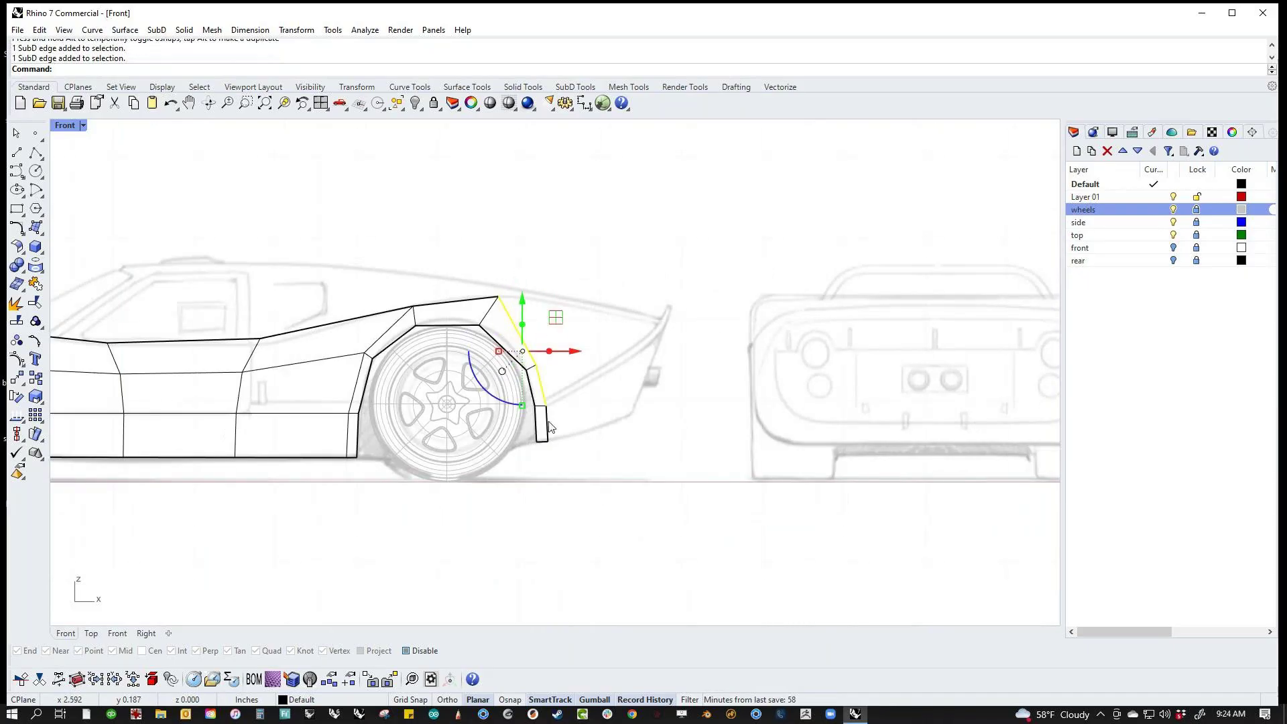
pyautogui.keyDown('ctrl'); pyautogui.keyDown('shift'); pyautogui.click(547, 427); pyautogui.keyUp('shift'); pyautogui.keyUp('ctrl')
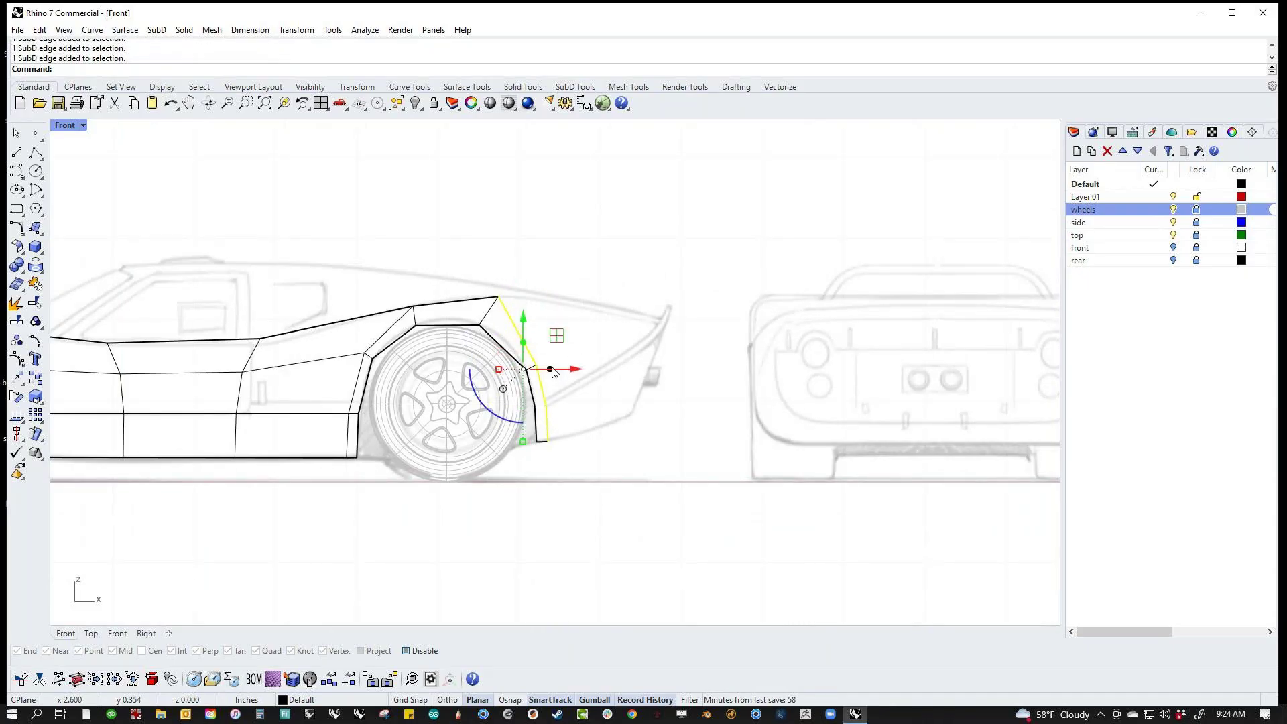
pyautogui.moveTo(551, 370); pyautogui.dragTo(682, 376)
# Step: Move the new tail vertices onto the blueprint's slanted tail outline, from the upper corner down to the lower corner
pyautogui.click(713, 306)
pyautogui.keyDown('ctrl'); pyautogui.keyDown('shift'); pyautogui.moveTo(599, 256); pyautogui.dragTo(705, 325); pyautogui.keyUp('shift'); pyautogui.keyUp('ctrl')
pyautogui.moveTo(687, 263); pyautogui.dragTo(736, 424)
pyautogui.click(738, 282)
pyautogui.press('Escape')
pyautogui.moveTo(737, 377); pyautogui.dragTo(761, 449)
pyautogui.click(741, 373)
pyautogui.moveTo(736, 408); pyautogui.dragTo(666, 385)
pyautogui.click(640, 477)
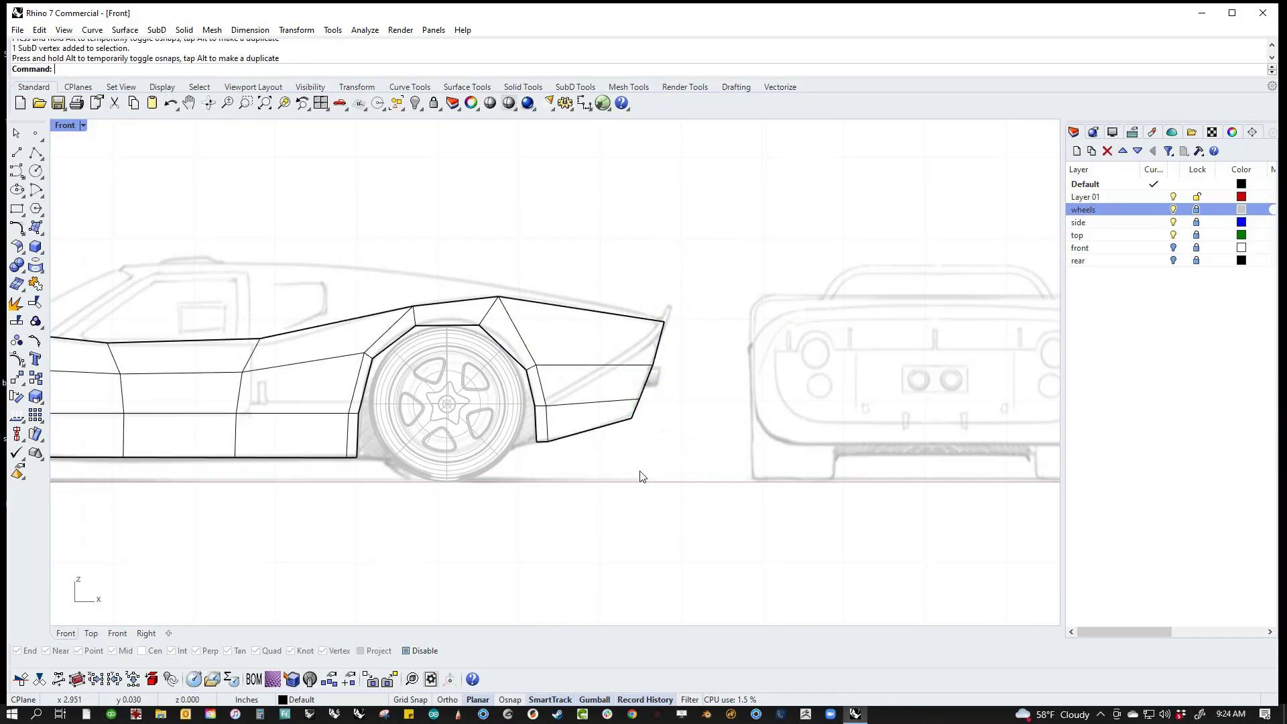
# Step: Extrude the outer edges ahead of the front wheel forward toward the blueprint's nose
pyautogui.scroll(-5, 640, 476)
pyautogui.moveTo(429, 458); pyautogui.dragTo(658, 457, button='right')
pyautogui.scroll(6, 456, 396)
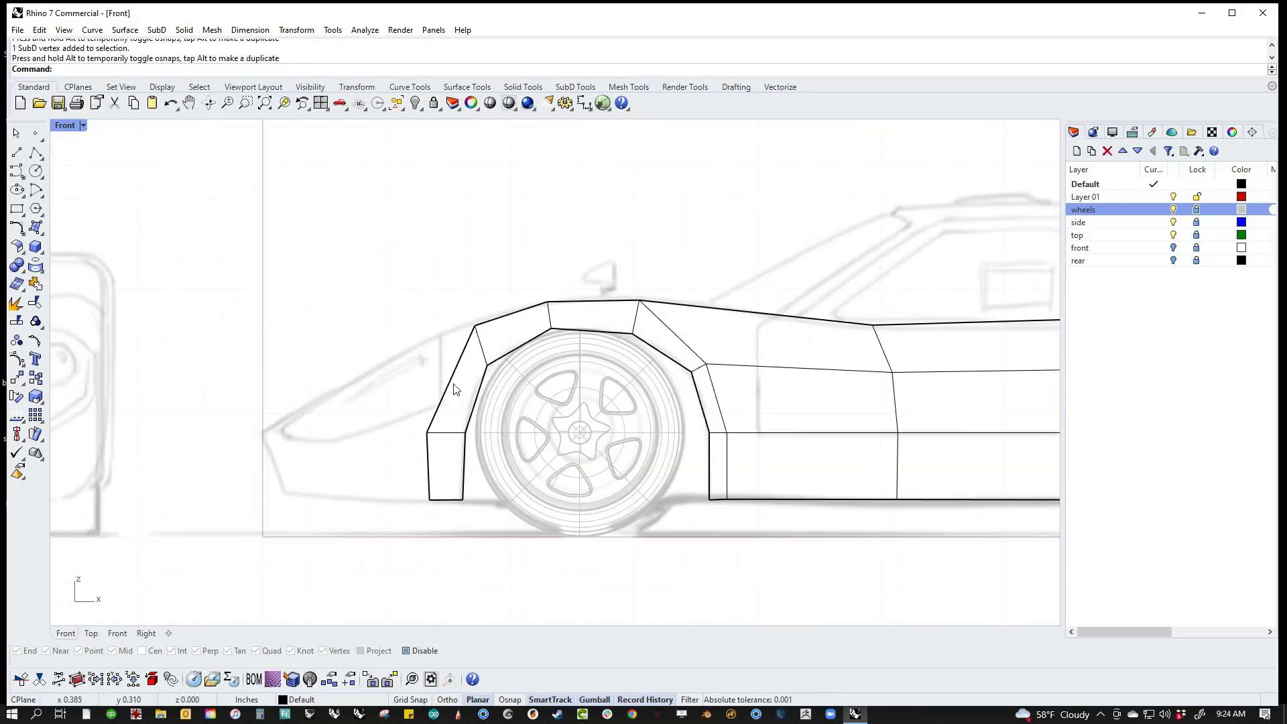
pyautogui.keyDown('ctrl'); pyautogui.keyDown('shift'); pyautogui.click(453, 387); pyautogui.keyUp('shift'); pyautogui.keyUp('ctrl')
pyautogui.moveTo(450, 431); pyautogui.dragTo(307, 438)
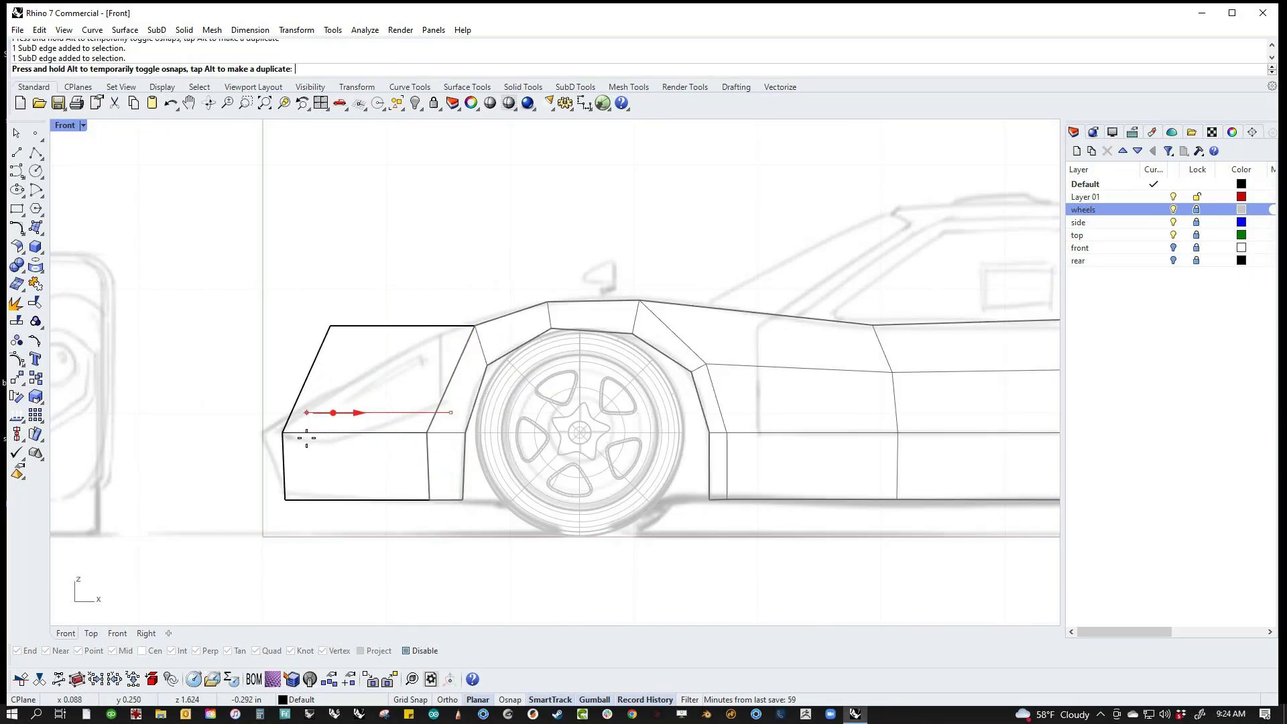
# Step: Move the new nose vertices onto the blueprint's pointed nose outline and lower front corner
pyautogui.press('Escape')
pyautogui.keyDown('ctrl'); pyautogui.keyDown('shift'); pyautogui.moveTo(247, 489); pyautogui.dragTo(284, 494); pyautogui.keyUp('shift'); pyautogui.keyUp('ctrl')
pyautogui.click(246, 480)
pyautogui.moveTo(265, 422)
pyautogui.keyDown('ctrl'); pyautogui.keyDown('shift'); pyautogui.mouseDown()
pyautogui.moveTo(345, 442)
pyautogui.moveTo(266, 442)
pyautogui.mouseUp(); pyautogui.keyUp('shift'); pyautogui.keyUp('ctrl')
pyautogui.click(243, 468)
pyautogui.keyDown('ctrl'); pyautogui.keyDown('shift'); pyautogui.moveTo(287, 301); pyautogui.dragTo(264, 432); pyautogui.keyUp('shift'); pyautogui.keyUp('ctrl')
pyautogui.click(362, 315)
# Step: Adjust the front fender's upper outer vertices to follow the blueprint's line from the nose over the front wheel
pyautogui.keyDown('ctrl'); pyautogui.keyDown('shift'); pyautogui.moveTo(424, 315); pyautogui.dragTo(484, 340); pyautogui.keyUp('shift'); pyautogui.keyUp('ctrl')
pyautogui.click(494, 294)
pyautogui.keyDown('ctrl'); pyautogui.keyDown('shift'); pyautogui.moveTo(496, 293); pyautogui.dragTo(486, 344); pyautogui.keyUp('shift'); pyautogui.keyUp('ctrl')
pyautogui.click(442, 298)
pyautogui.moveTo(506, 296); pyautogui.dragTo(450, 333)
pyautogui.click(422, 299)
pyautogui.keyDown('ctrl'); pyautogui.keyDown('shift'); pyautogui.moveTo(633, 289); pyautogui.dragTo(671, 316); pyautogui.keyUp('shift'); pyautogui.keyUp('ctrl')
pyautogui.moveTo(672, 268); pyautogui.dragTo(682, 266)
pyautogui.click(493, 272)
pyautogui.scroll(-4, 668, 392)
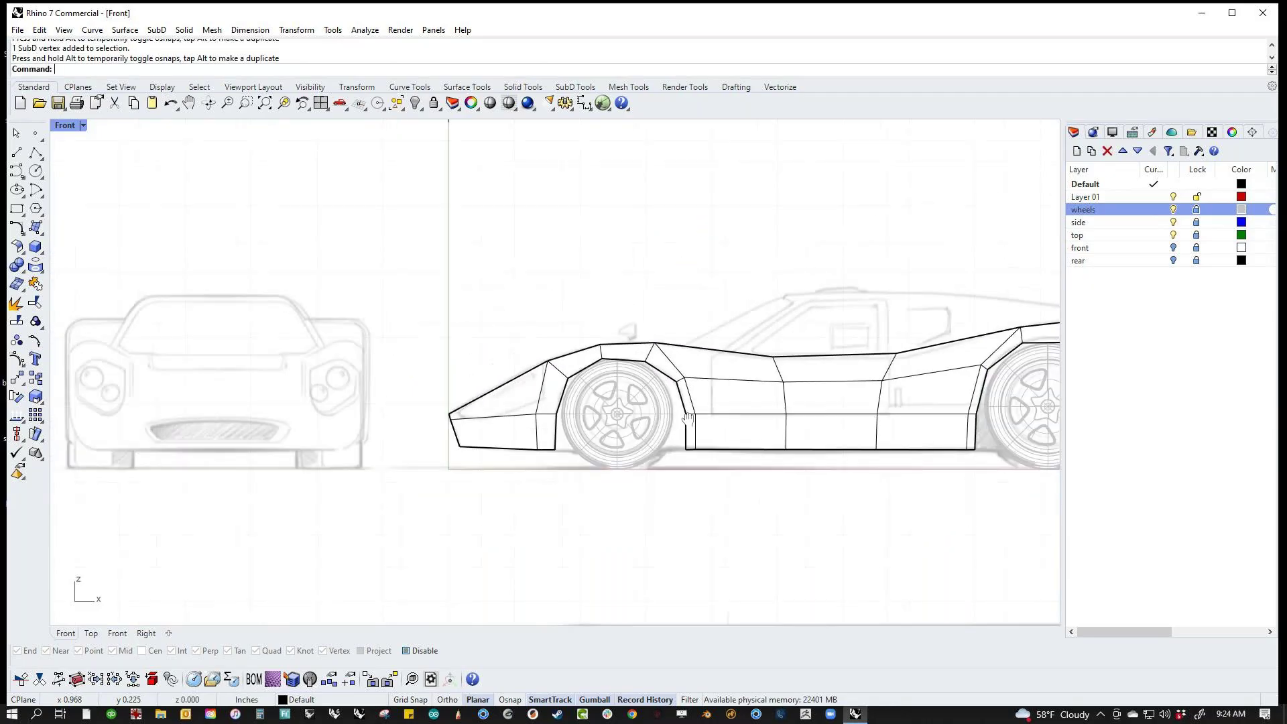
# Step: Shift the rear arch's two top outer vertices forward along the blueprint's rear fender line
pyautogui.scroll(2, 459, 424)
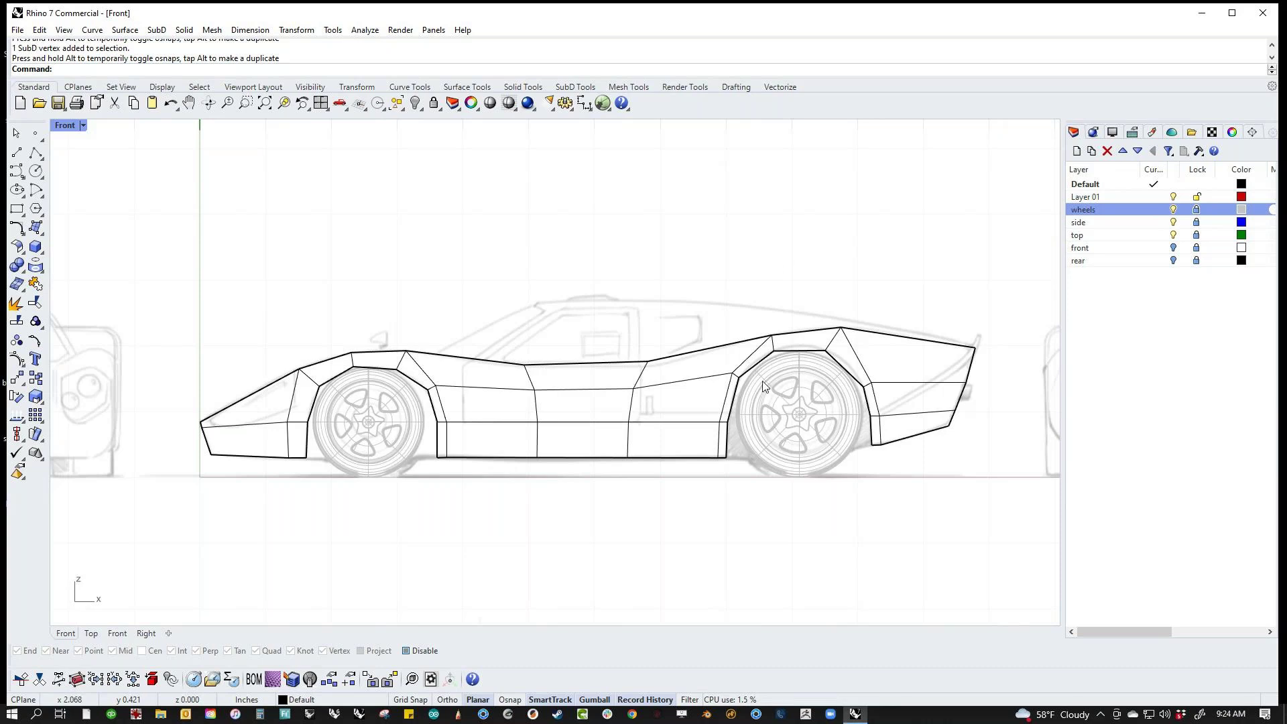
pyautogui.scroll(3, 846, 345)
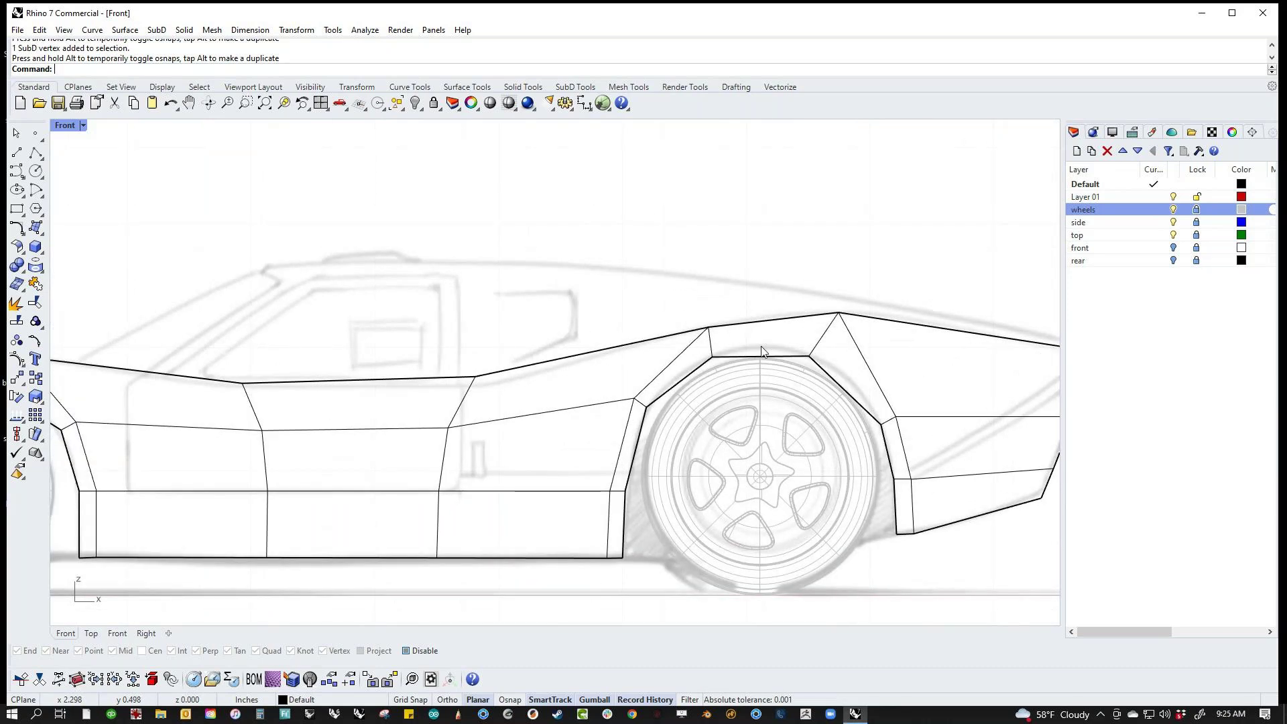
pyautogui.click(709, 328)
pyautogui.moveTo(709, 328)
pyautogui.mouseDown()
pyautogui.moveTo(674, 330)
pyautogui.moveTo(693, 327)
pyautogui.mouseUp()
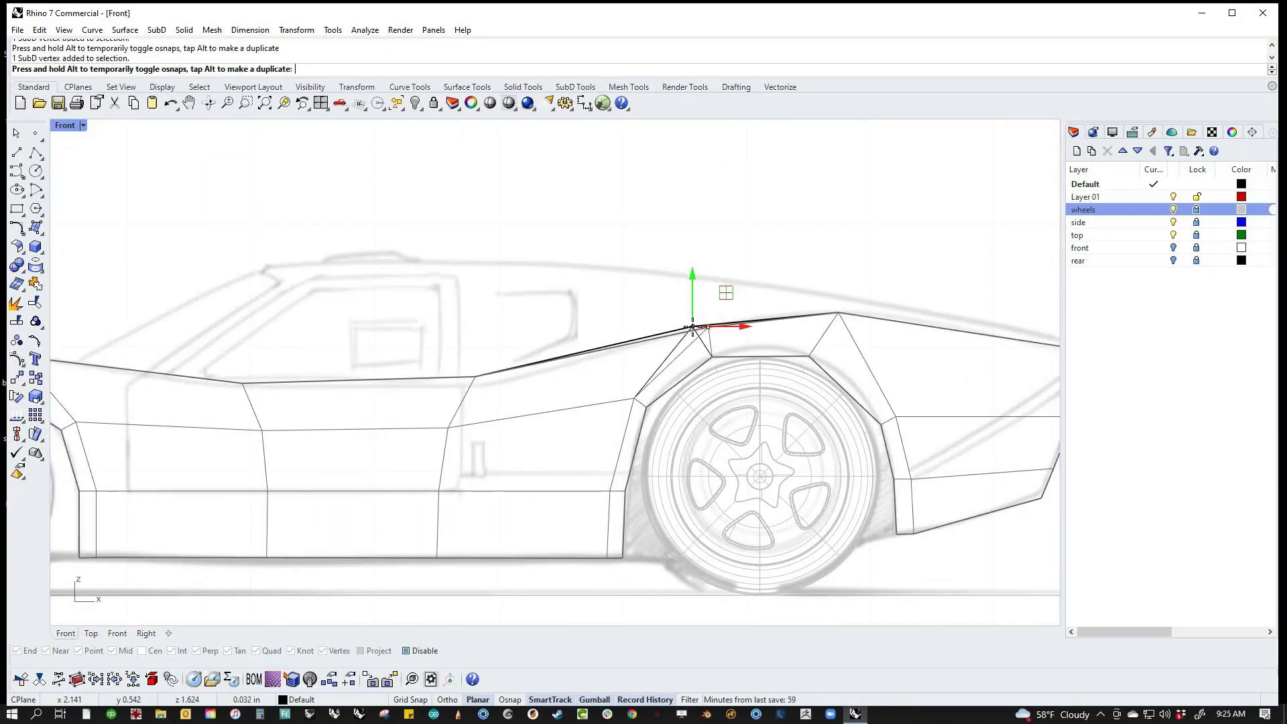
pyautogui.press('Escape')
pyautogui.keyDown('ctrl'); pyautogui.keyDown('shift'); pyautogui.moveTo(810, 291); pyautogui.dragTo(856, 282); pyautogui.keyUp('shift'); pyautogui.keyUp('ctrl')
pyautogui.press('Escape')
# Step: Adjust the rear arch's top and rear inner vertices to even out the opening around the wheel
pyautogui.scroll(3, 863, 382)
pyautogui.keyDown('ctrl'); pyautogui.keyDown('shift'); pyautogui.moveTo(763, 343); pyautogui.dragTo(806, 300); pyautogui.keyUp('shift'); pyautogui.keyUp('ctrl')
pyautogui.click(917, 323)
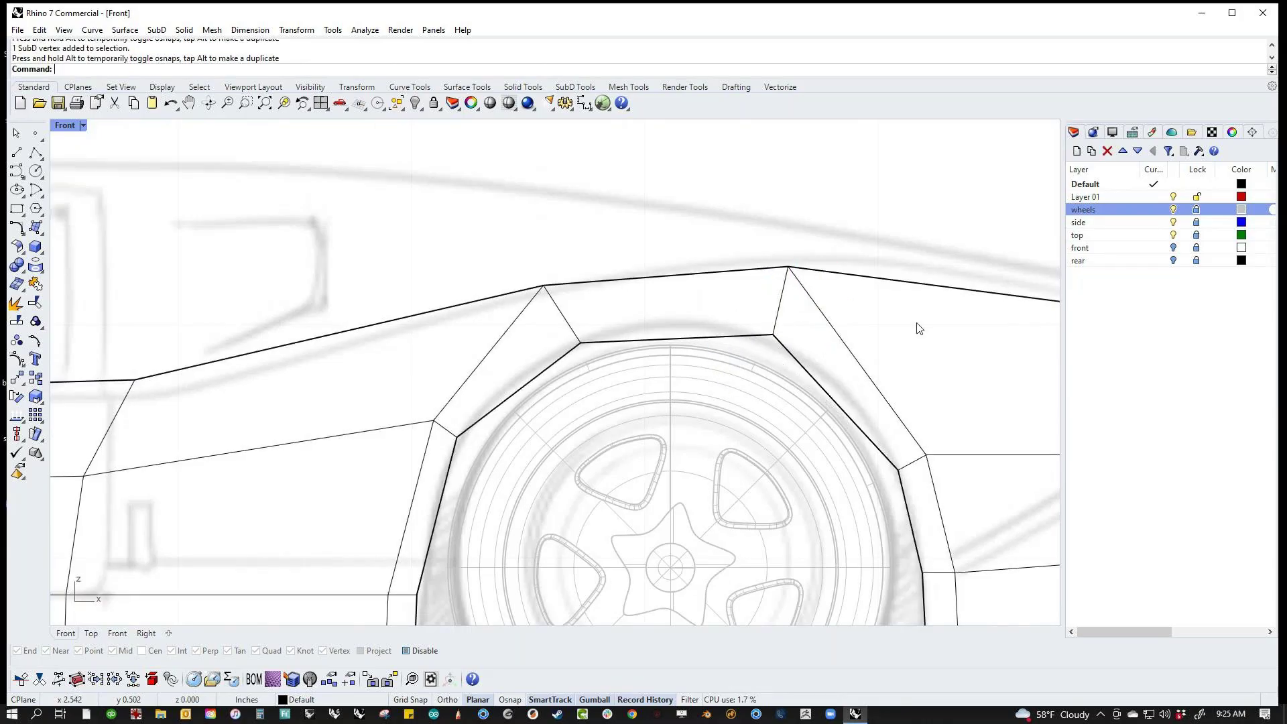
pyautogui.keyDown('ctrl'); pyautogui.keyDown('shift'); pyautogui.moveTo(560, 388); pyautogui.dragTo(618, 295); pyautogui.keyUp('shift'); pyautogui.keyUp('ctrl')
pyautogui.click(886, 335)
pyautogui.scroll(-3, 888, 338)
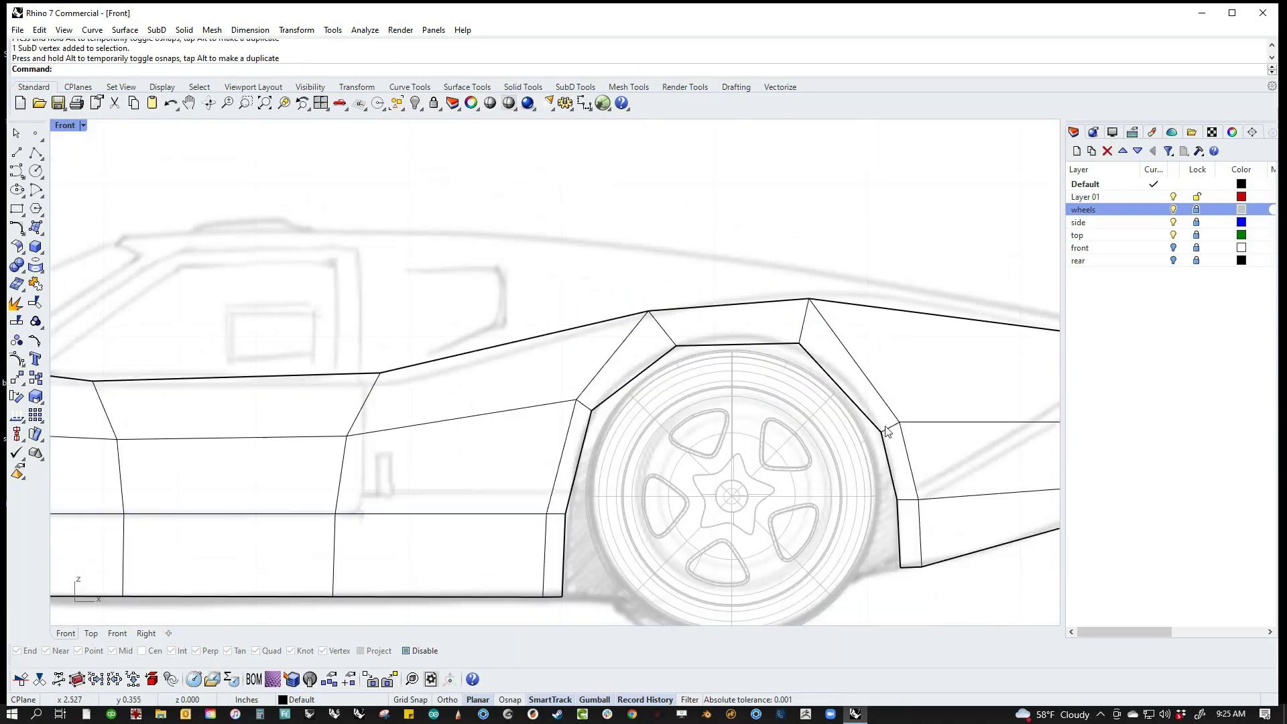
pyautogui.scroll(3, 851, 462)
pyautogui.keyDown('ctrl'); pyautogui.keyDown('shift'); pyautogui.moveTo(851, 460); pyautogui.dragTo(897, 419); pyautogui.keyUp('shift'); pyautogui.keyUp('ctrl')
pyautogui.click(937, 414)
pyautogui.scroll(-6, 529, 342)
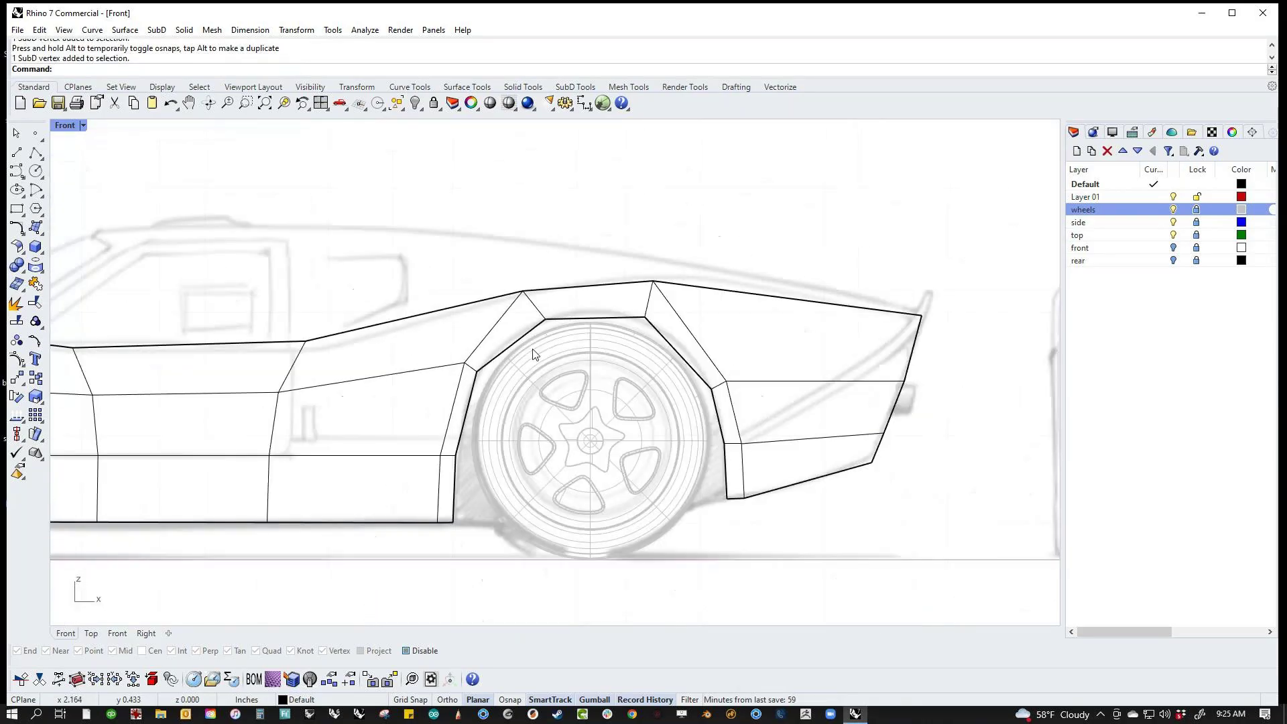
pyautogui.moveTo(514, 405); pyautogui.dragTo(874, 405, button='right')
pyautogui.scroll(-8, 624, 416)
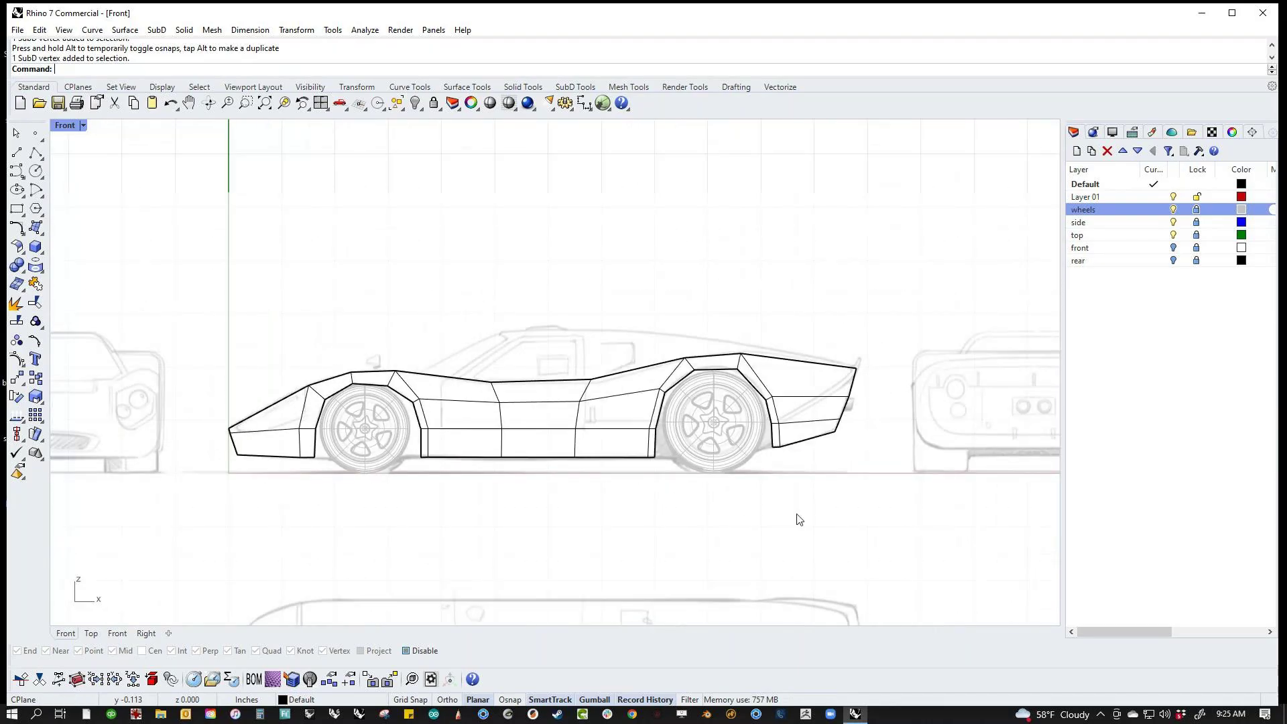
# Step: Shift the tail's lower corner vertex slightly forward and switch the SubD display from flat to smooth
pyautogui.scroll(5, 770, 453)
pyautogui.keyDown('ctrl'); pyautogui.keyDown('shift'); pyautogui.moveTo(912, 504); pyautogui.dragTo(995, 487); pyautogui.keyUp('shift'); pyautogui.keyUp('ctrl')
pyautogui.click(935, 503)
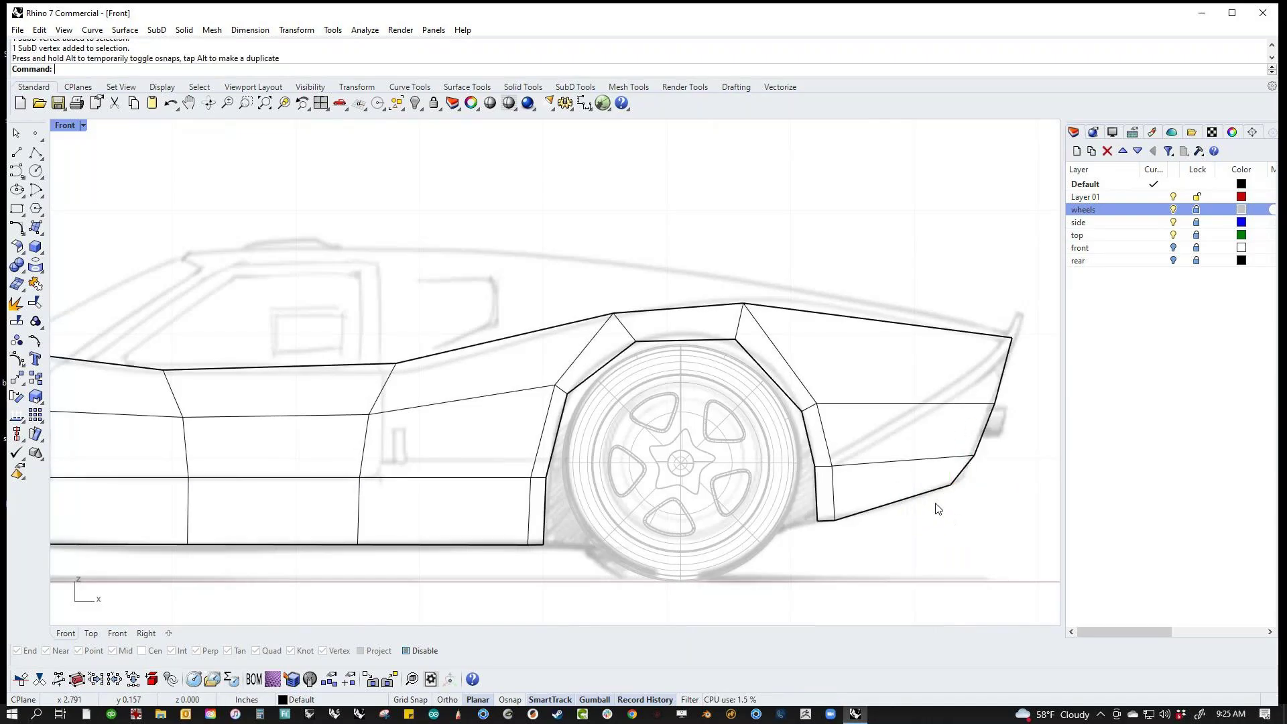
pyautogui.scroll(-4, 937, 509)
pyautogui.press('Tab')
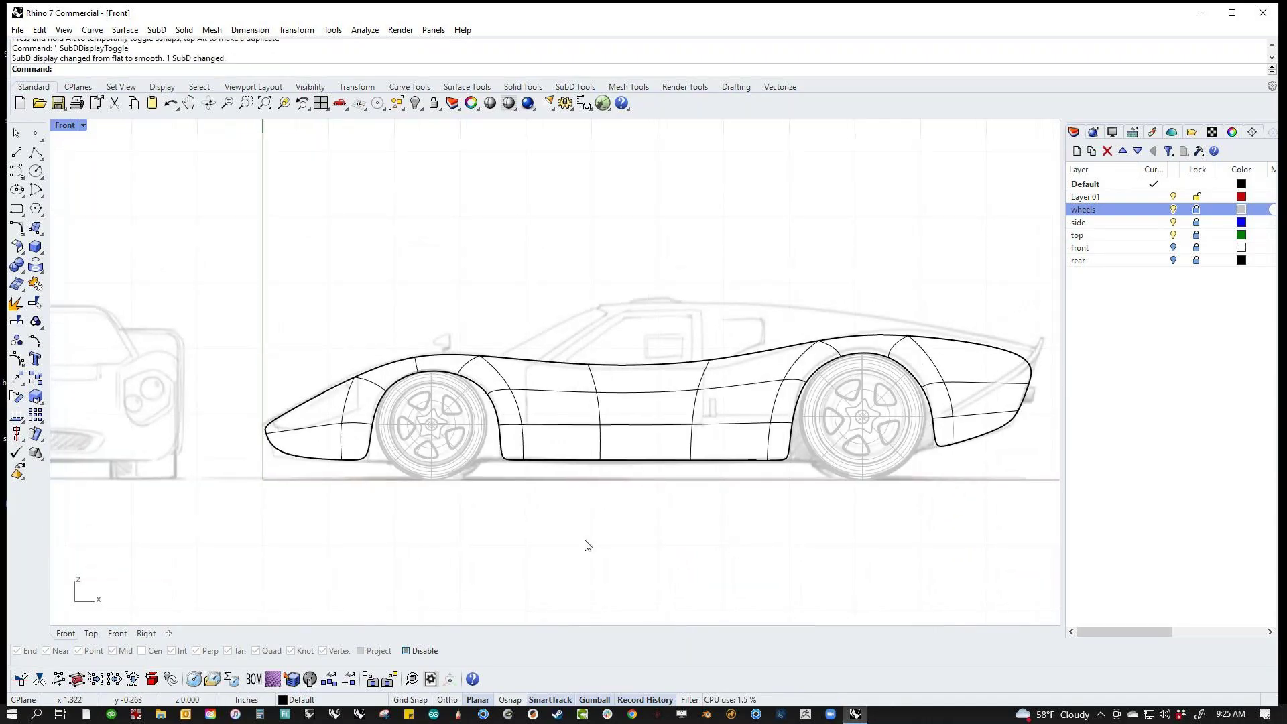
# Step: Fit the top vertices below the rear of the side window and behind the rear wheel to the blueprint's body line
pyautogui.scroll(3, 725, 384)
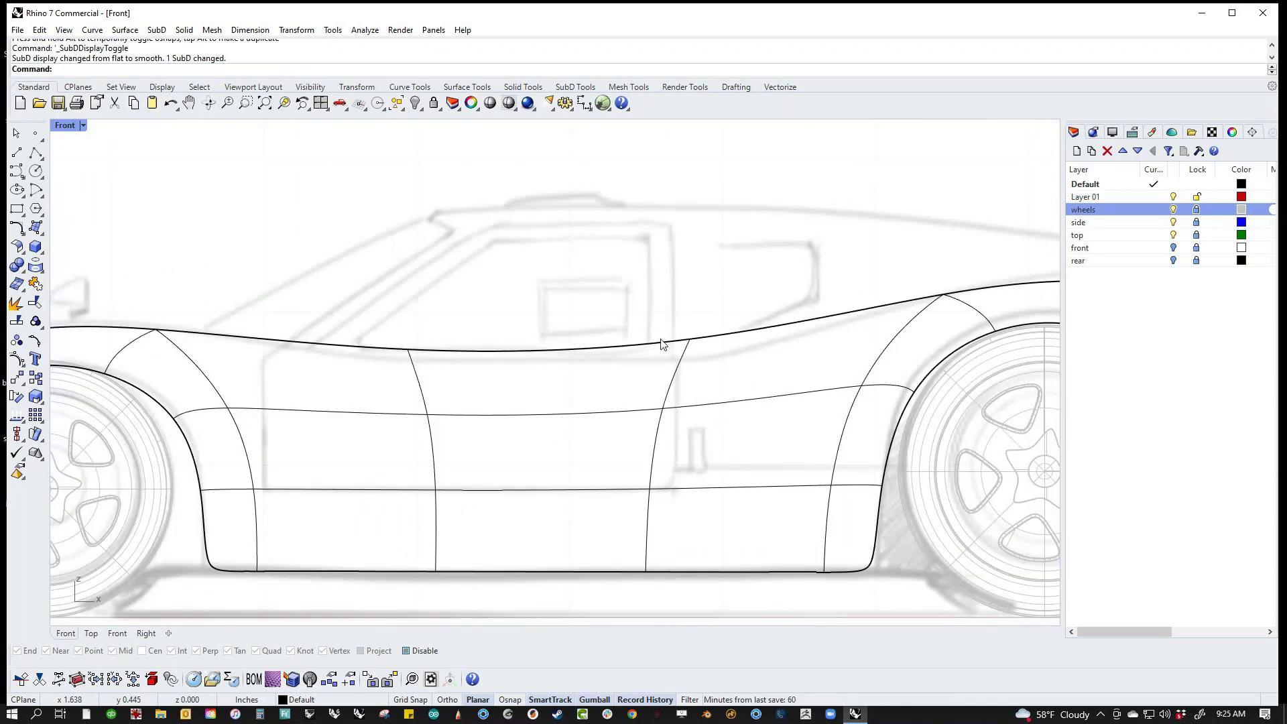
pyautogui.keyDown('ctrl'); pyautogui.keyDown('shift'); pyautogui.click(690, 340); pyautogui.keyUp('shift'); pyautogui.keyUp('ctrl')
pyautogui.moveTo(690, 340); pyautogui.dragTo(693, 348)
pyautogui.scroll(-3, 561, 296)
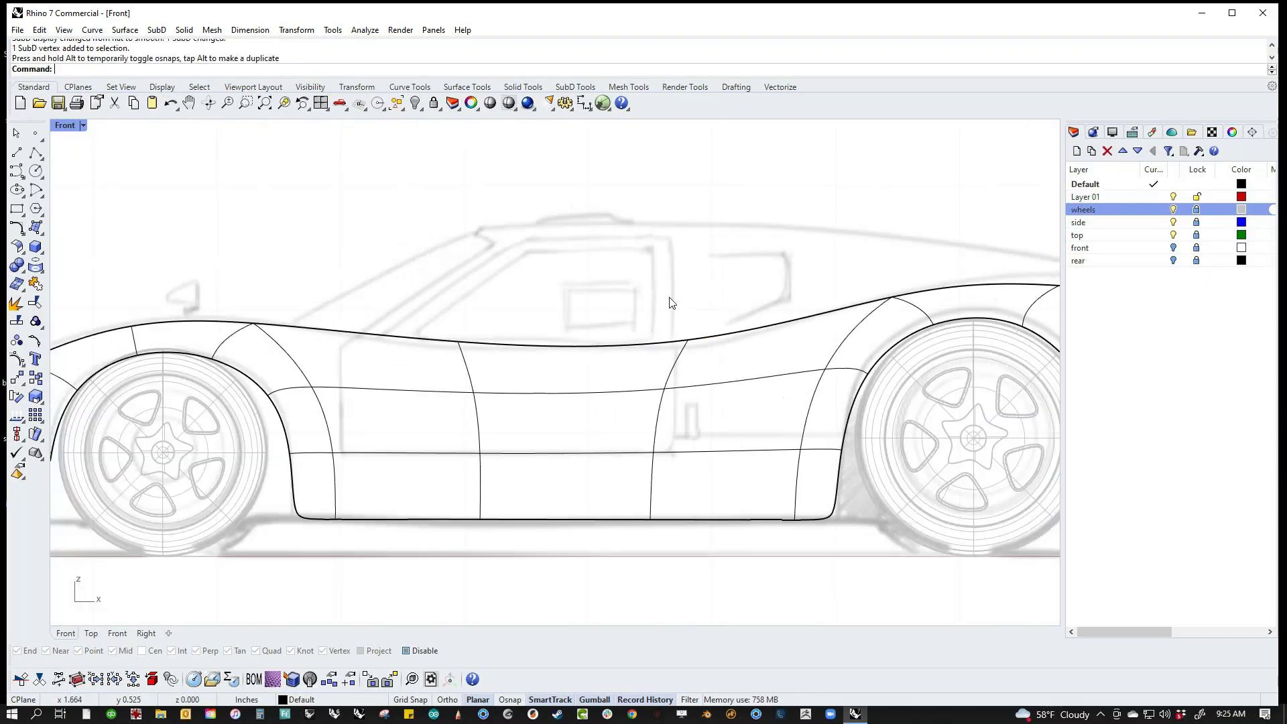
pyautogui.scroll(3, 885, 270)
pyautogui.keyDown('ctrl'); pyautogui.keyDown('shift'); pyautogui.moveTo(874, 298); pyautogui.dragTo(921, 322); pyautogui.keyUp('shift'); pyautogui.keyUp('ctrl')
pyautogui.moveTo(947, 301); pyautogui.dragTo(758, 320, button='right')
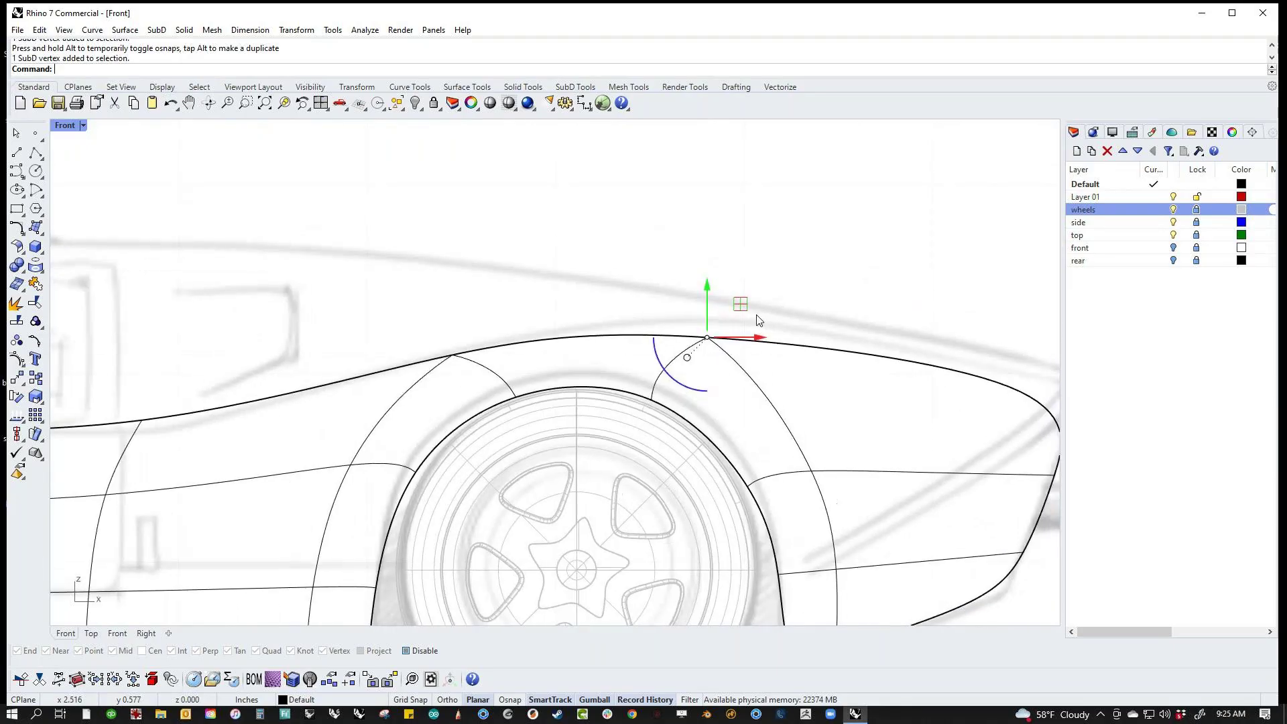
pyautogui.scroll(-3, 758, 319)
# Step: Crease the tail's upper corner vertex to sharpen the rear end
pyautogui.moveTo(952, 328); pyautogui.dragTo(745, 323, button='right')
pyautogui.moveTo(746, 334); pyautogui.dragTo(807, 414)
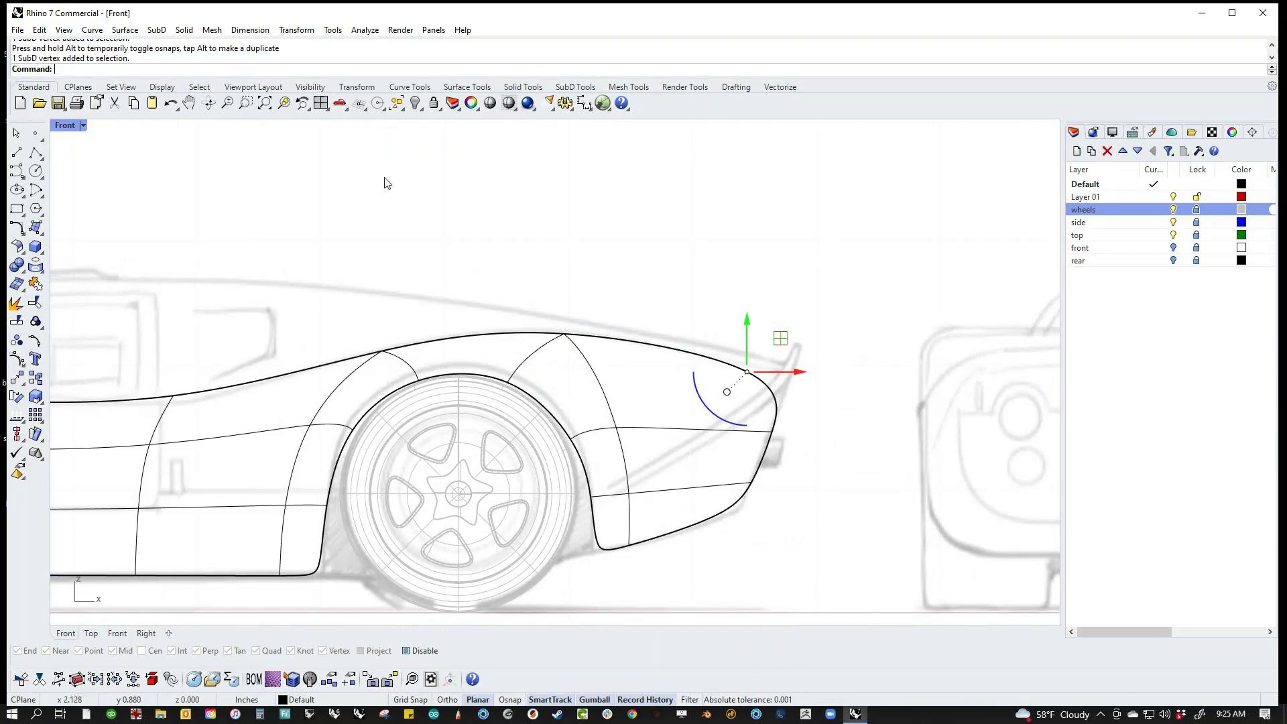
pyautogui.click(575, 86)
pyautogui.click(286, 105)
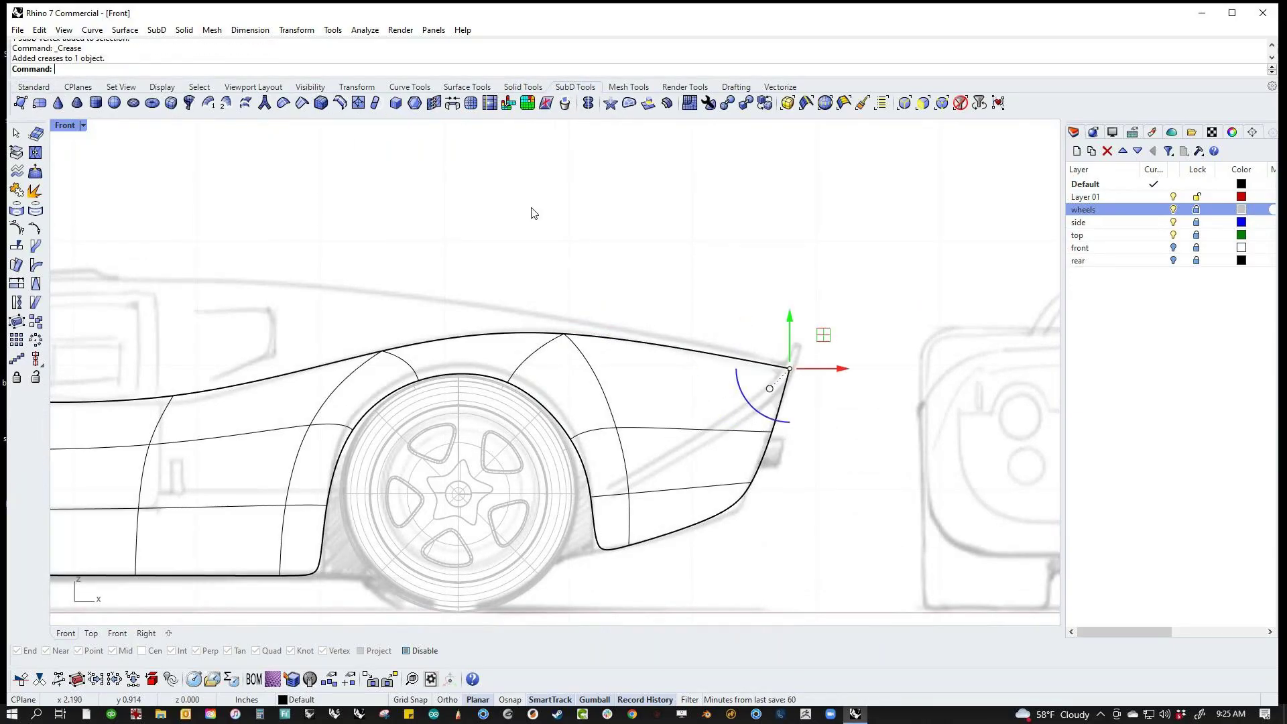
pyautogui.press('Escape')
# Step: Crease the nose's upper and lower corner vertices and move the lower one onto the blueprint outline
pyautogui.scroll(-3, 704, 305)
pyautogui.moveTo(720, 431); pyautogui.dragTo(831, 416, button='right')
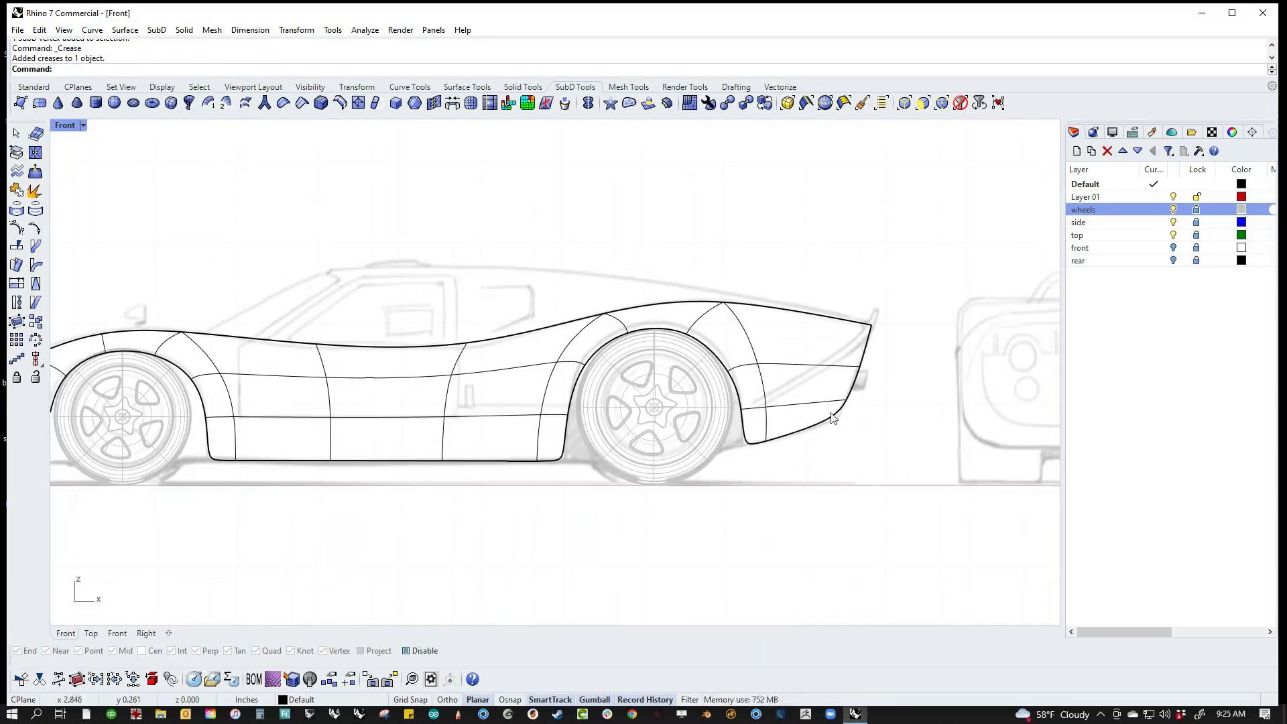
pyautogui.moveTo(325, 444); pyautogui.dragTo(409, 464, button='right')
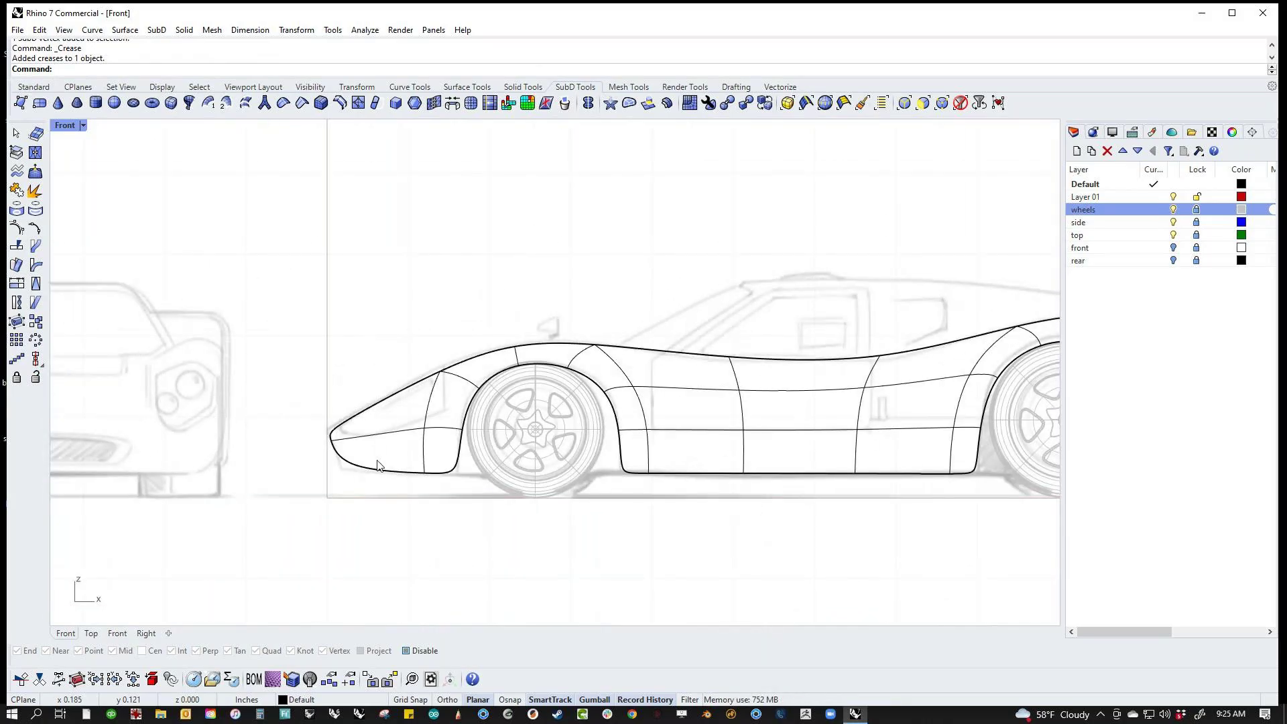
pyautogui.scroll(5, 377, 464)
pyautogui.moveTo(245, 345); pyautogui.dragTo(364, 380)
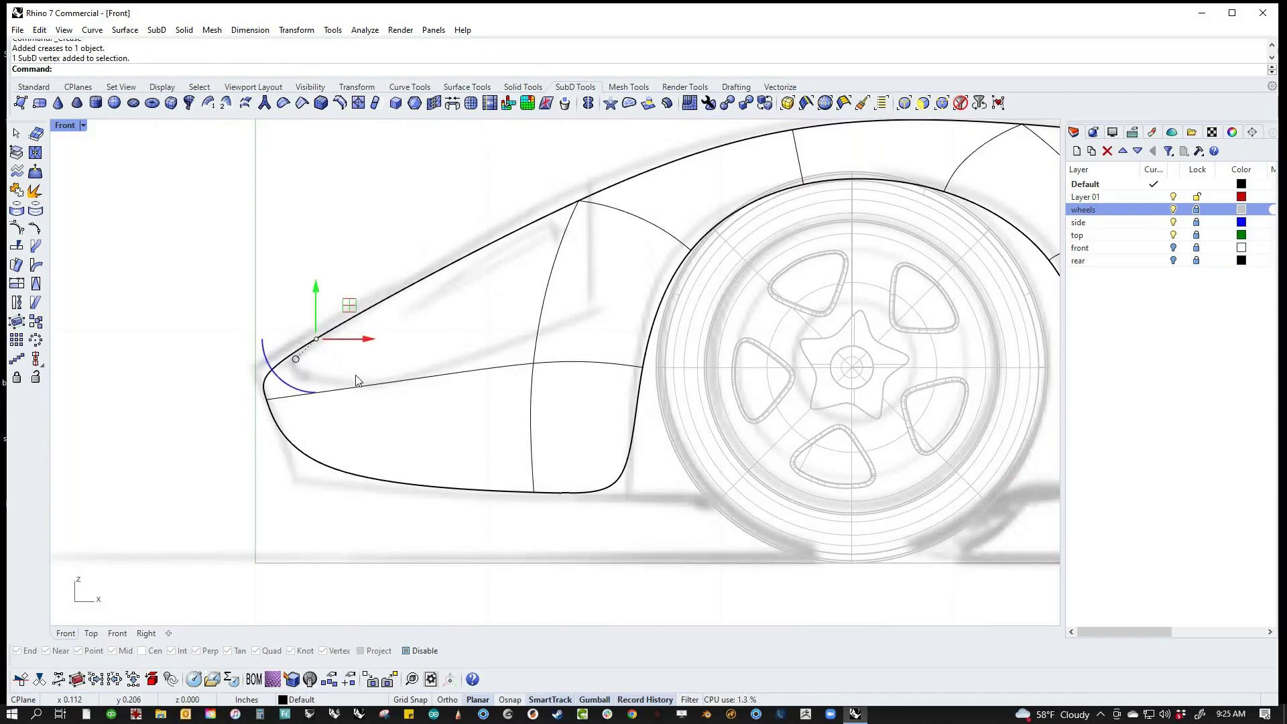
pyautogui.keyDown('shift'); pyautogui.moveTo(233, 441); pyautogui.dragTo(391, 509); pyautogui.keyUp('shift')
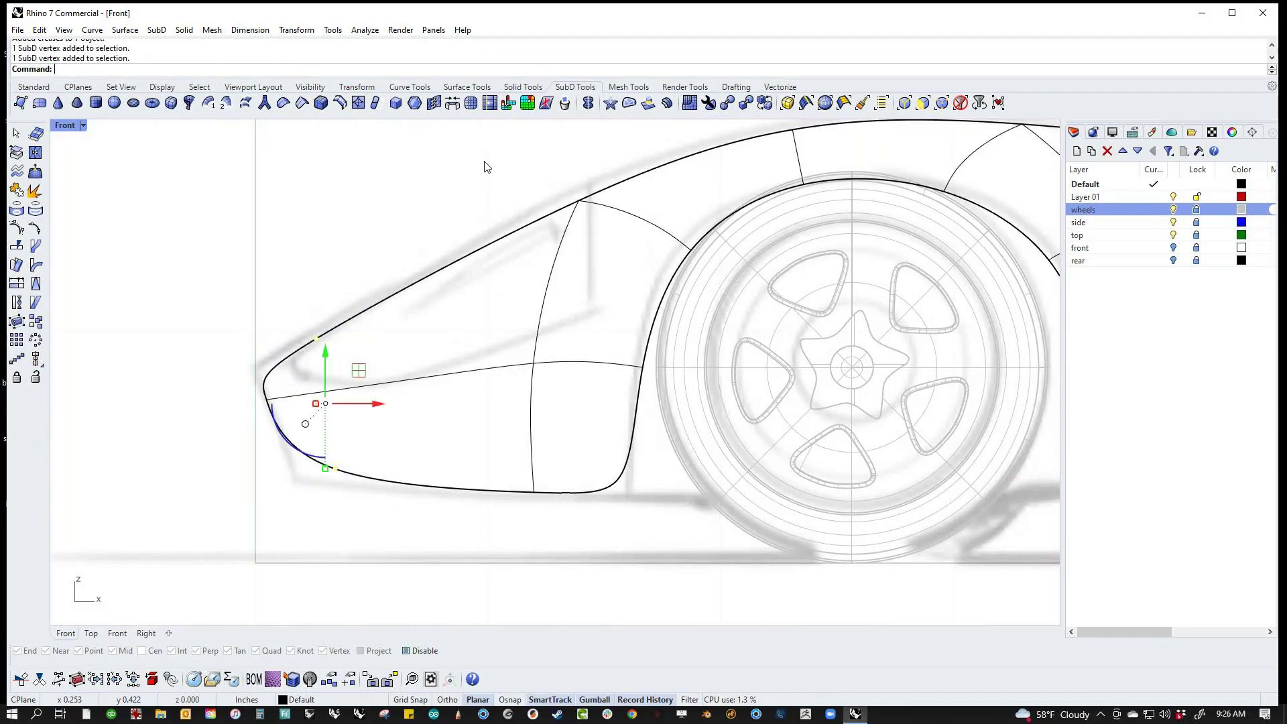
pyautogui.click(302, 103)
pyautogui.click(222, 279)
pyautogui.keyDown('ctrl'); pyautogui.keyDown('shift'); pyautogui.moveTo(274, 459); pyautogui.dragTo(344, 476); pyautogui.keyUp('shift'); pyautogui.keyUp('ctrl')
pyautogui.click(245, 460)
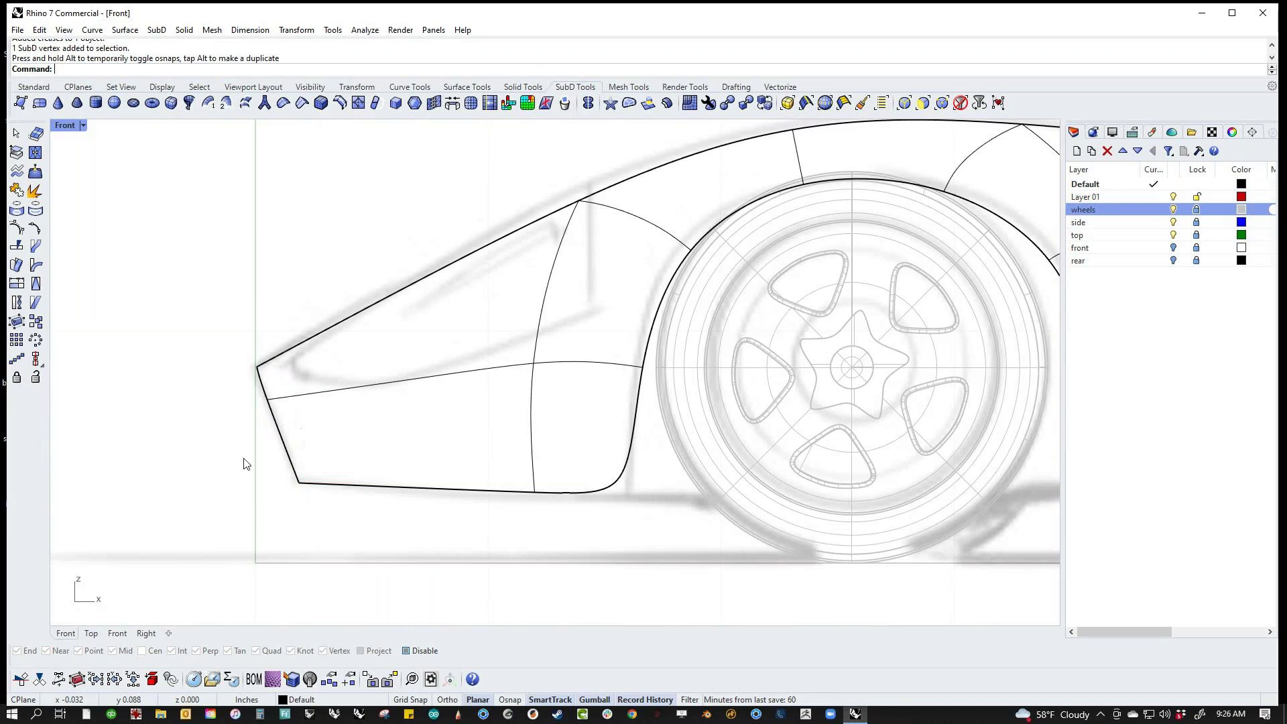
# Step: Raise the front fender's top outer vertices slightly to match the blueprint's curve over the front wheel
pyautogui.scroll(-3, 273, 429)
pyautogui.scroll(3, 436, 302)
pyautogui.keyDown('ctrl'); pyautogui.keyDown('shift'); pyautogui.moveTo(355, 402); pyautogui.dragTo(391, 334); pyautogui.keyUp('shift'); pyautogui.keyUp('ctrl')
pyautogui.moveTo(557, 261); pyautogui.dragTo(638, 319)
pyautogui.moveTo(604, 268); pyautogui.dragTo(595, 299)
pyautogui.keyDown('ctrl'); pyautogui.keyDown('shift'); pyautogui.click(832, 297); pyautogui.keyUp('shift'); pyautogui.keyUp('ctrl')
pyautogui.moveTo(896, 286); pyautogui.dragTo(583, 278, button='right')
pyautogui.moveTo(550, 254)
pyautogui.mouseDown()
pyautogui.moveTo(549, 240)
pyautogui.moveTo(549, 255)
pyautogui.mouseUp()
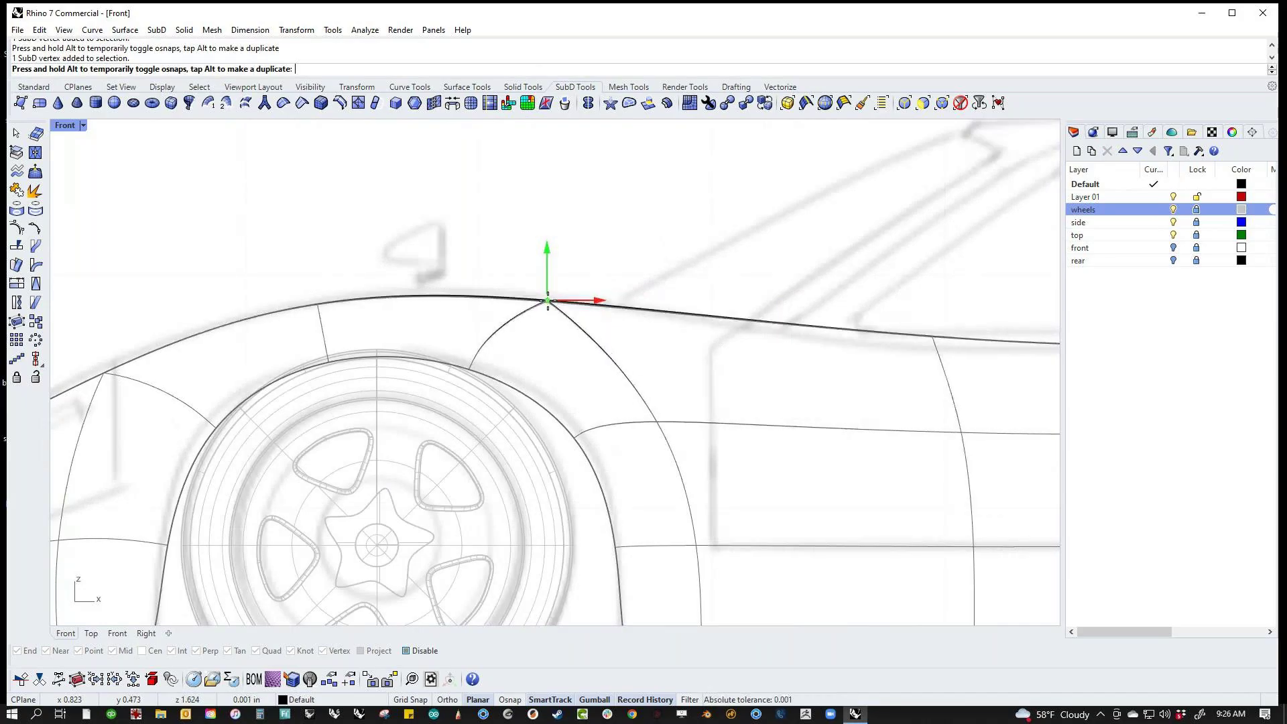
pyautogui.moveTo(548, 303); pyautogui.dragTo(548, 302)
# Step: Shift the side panel's front intermediate top vertex forward and nudge the rear intermediate one to fit the window line
pyautogui.scroll(-2, 601, 293)
pyautogui.keyDown('ctrl'); pyautogui.keyDown('shift'); pyautogui.click(643, 326); pyautogui.keyUp('shift'); pyautogui.keyUp('ctrl')
pyautogui.moveTo(644, 327); pyautogui.dragTo(617, 327)
pyautogui.click(809, 286)
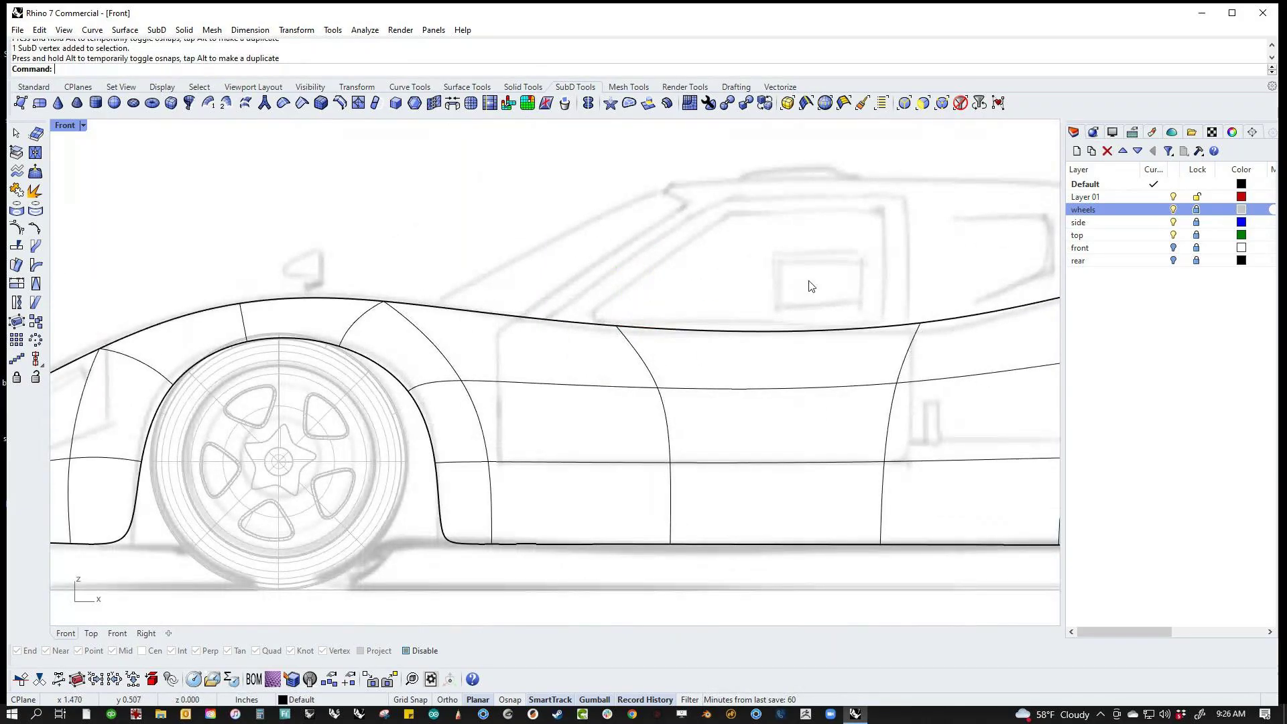
pyautogui.scroll(-3, 808, 287)
pyautogui.keyDown('ctrl'); pyautogui.keyDown('shift'); pyautogui.click(619, 336); pyautogui.keyUp('shift'); pyautogui.keyUp('ctrl')
pyautogui.moveTo(628, 297); pyautogui.dragTo(628, 301)
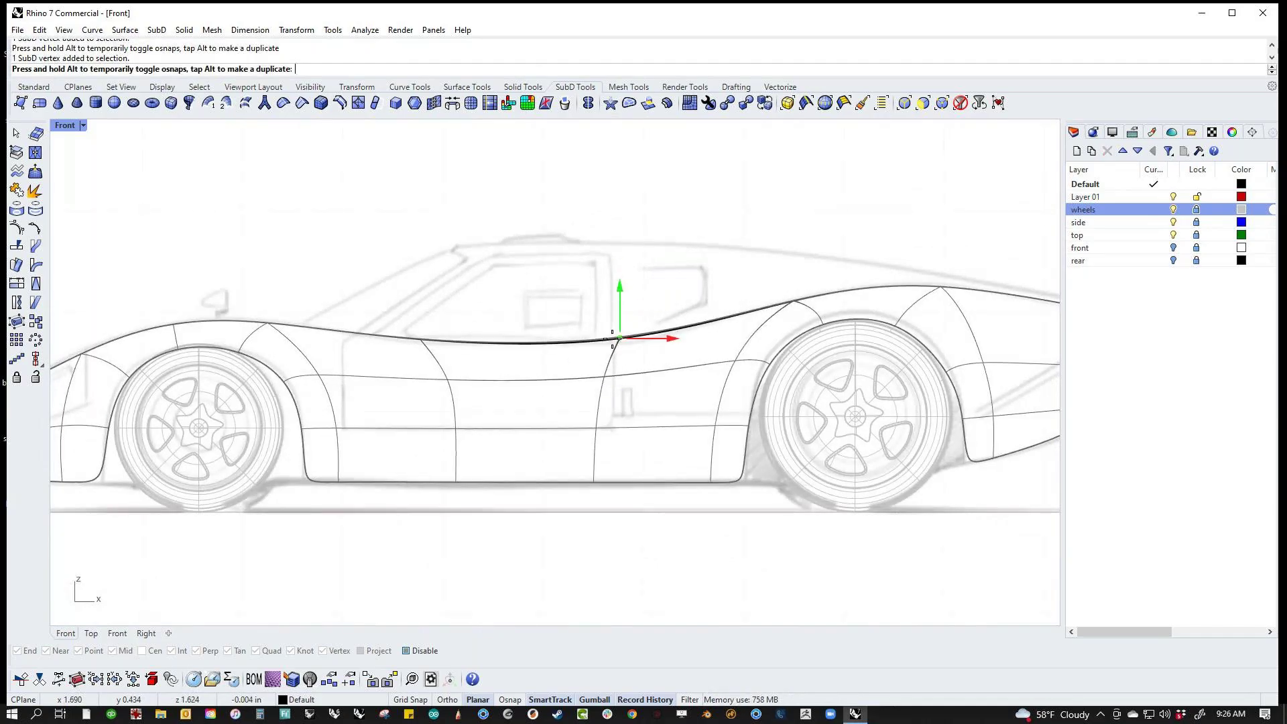
pyautogui.click(598, 543)
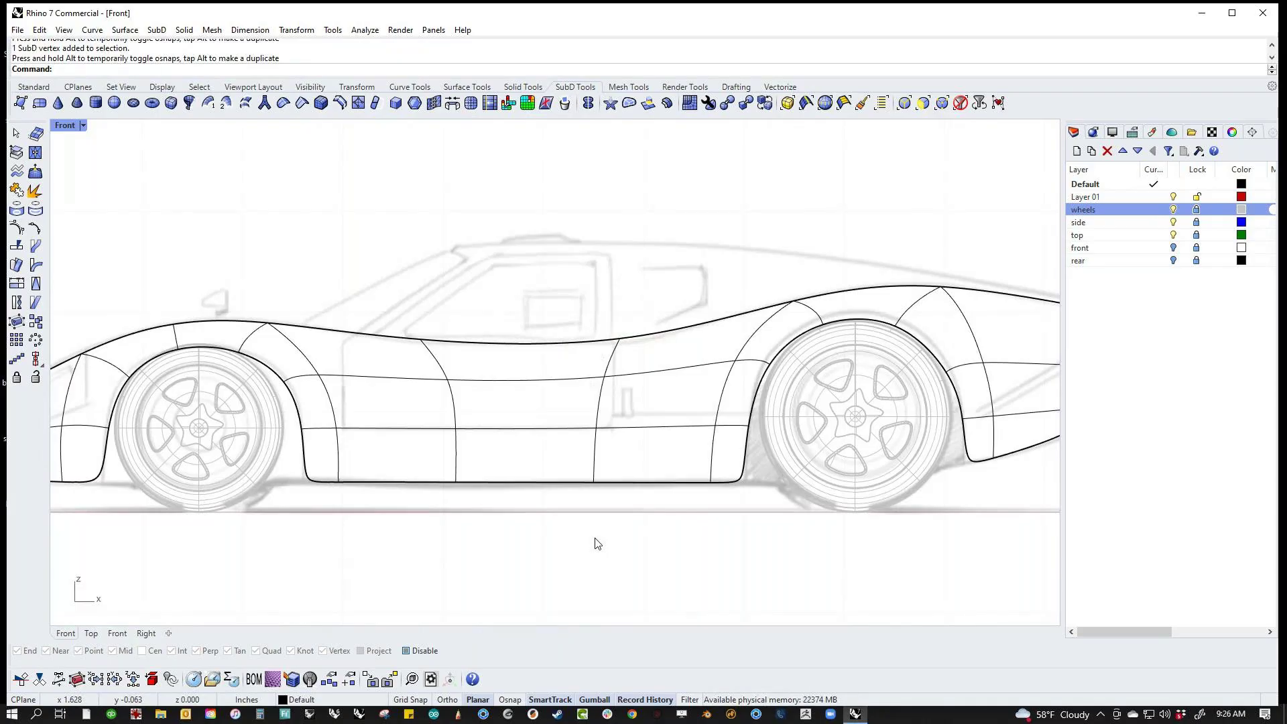
# Step: Move the rear arch's two top inner vertices outward to the blueprint's wheel opening
pyautogui.moveTo(891, 424); pyautogui.dragTo(712, 420, button='right')
pyautogui.scroll(5, 712, 420)
pyautogui.click(555, 362)
pyautogui.moveTo(587, 329); pyautogui.dragTo(697, 249)
pyautogui.click(650, 306)
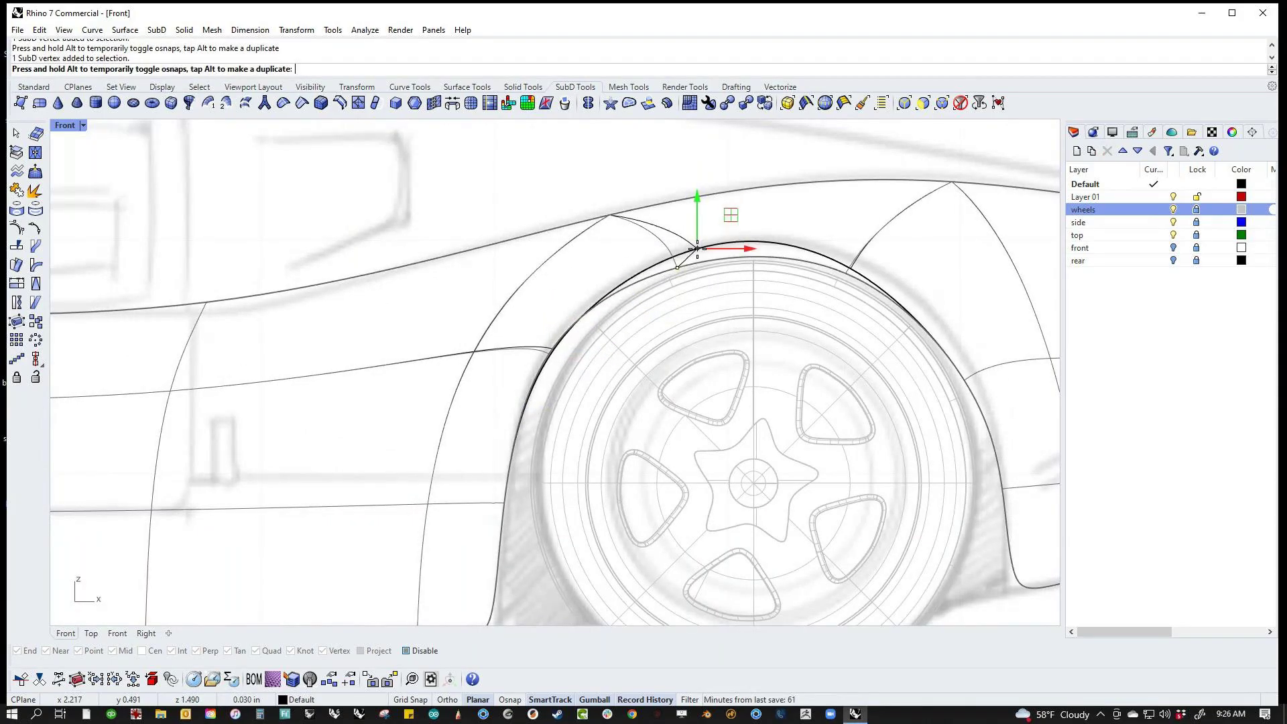
pyautogui.click(811, 230)
pyautogui.moveTo(834, 305); pyautogui.dragTo(905, 233)
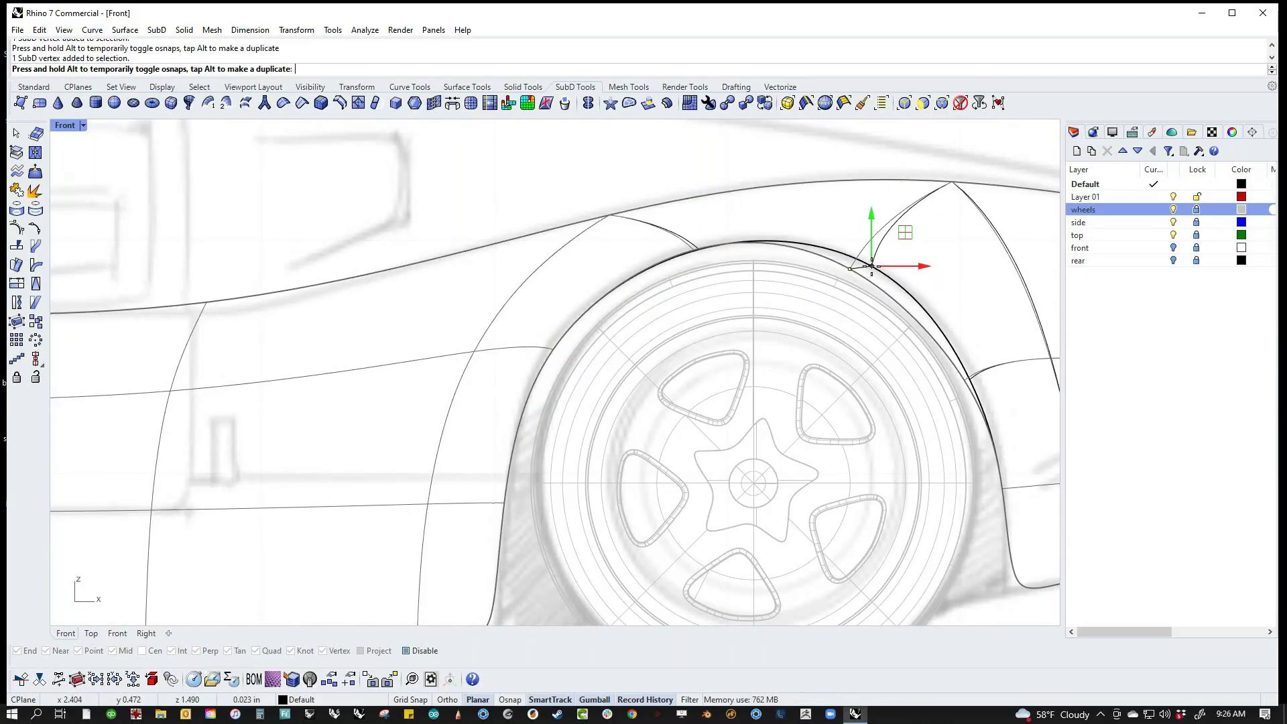
pyautogui.click(867, 378)
# Step: Shift the rear arch's middle inner vertex behind the wheel slightly backward to match the wheel opening
pyautogui.moveTo(866, 377); pyautogui.dragTo(601, 381, button='right')
pyautogui.click(689, 381)
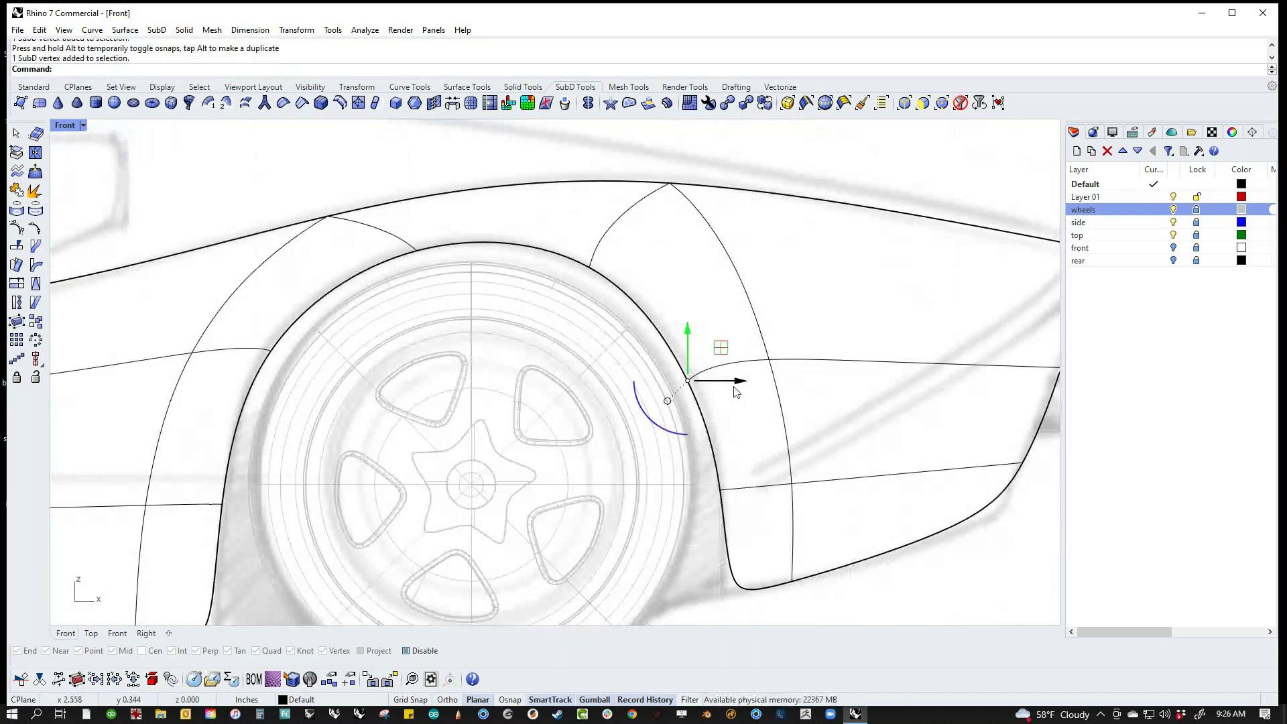
pyautogui.moveTo(690, 381); pyautogui.dragTo(693, 385)
pyautogui.moveTo(693, 386); pyautogui.dragTo(676, 324, button='right')
# Step: Crease the two lower corner vertices of the rear wheel arch, behind and in front of the wheel, to make them sharp
pyautogui.click(717, 513)
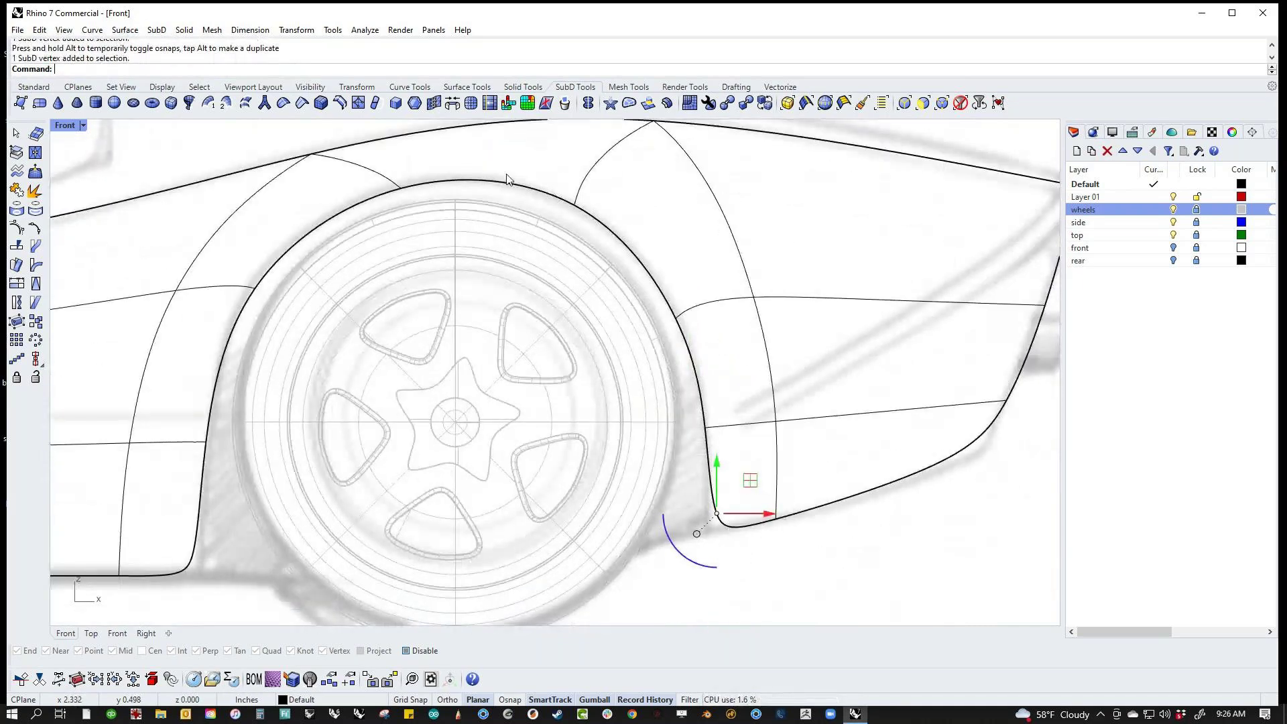
pyautogui.click(337, 109)
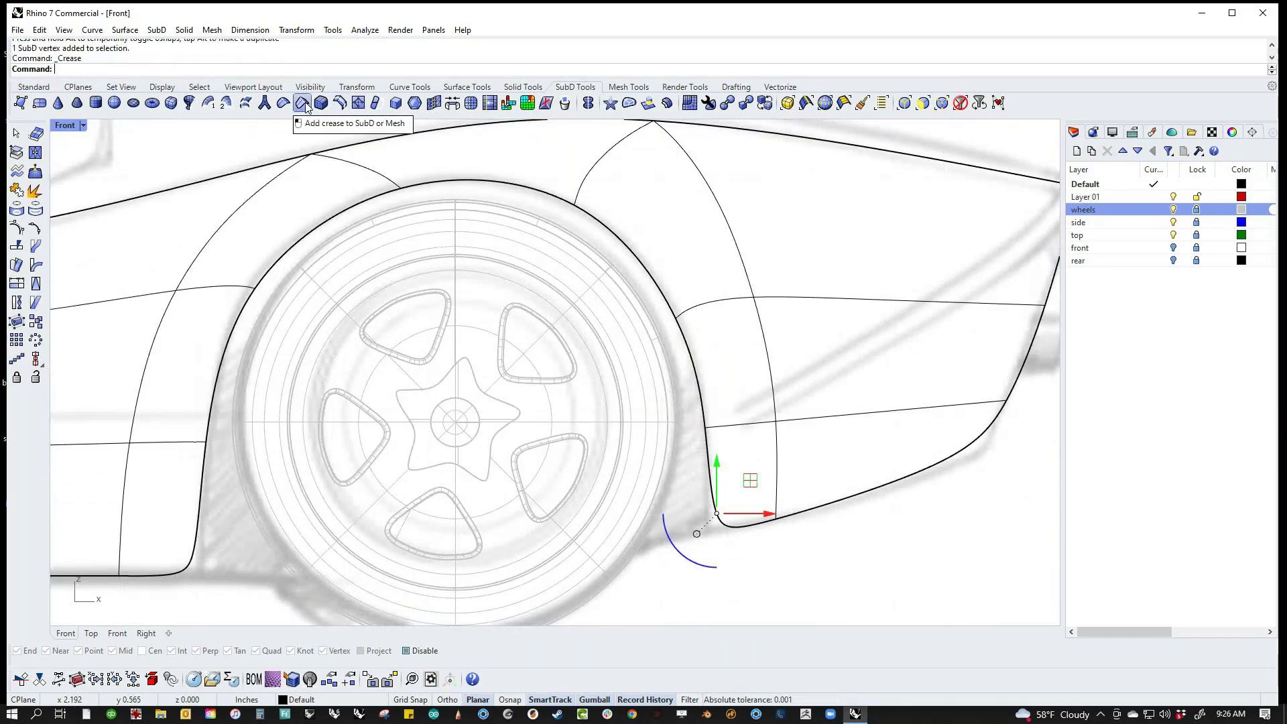
pyautogui.moveTo(440, 542); pyautogui.dragTo(788, 389, button='right')
pyautogui.moveTo(532, 458); pyautogui.dragTo(573, 367)
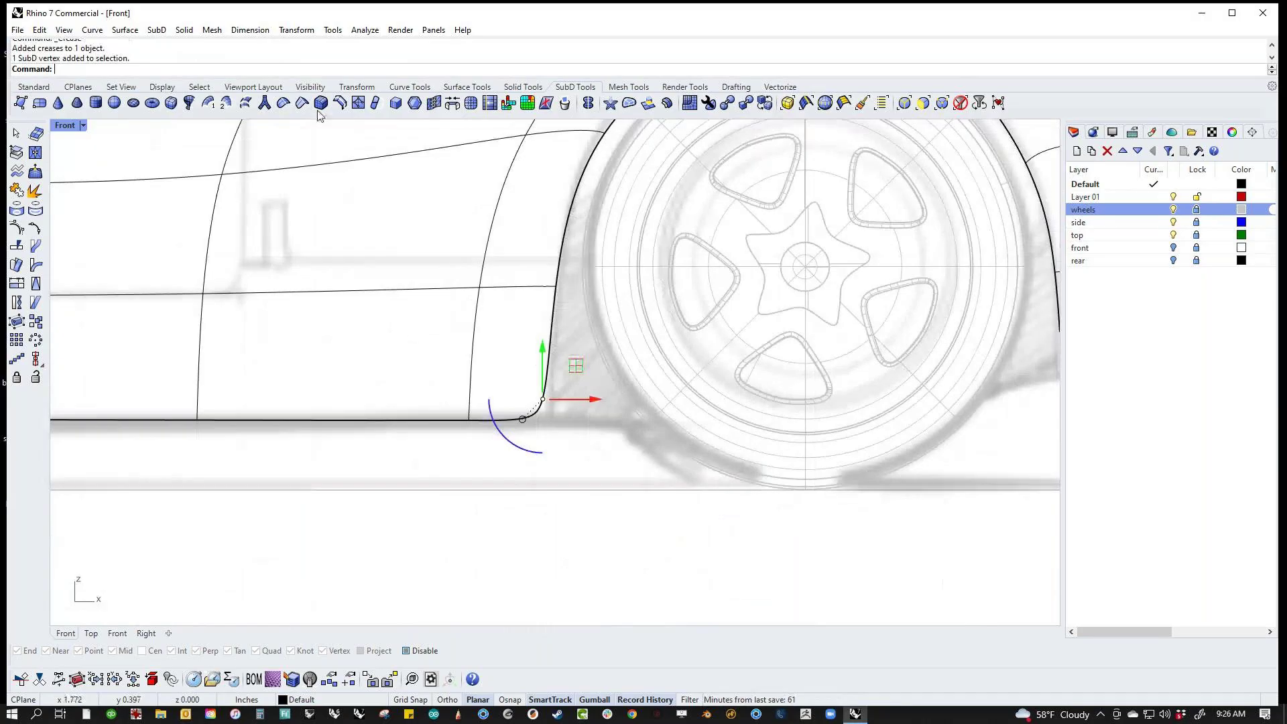
pyautogui.click(603, 477)
pyautogui.scroll(-3, 528, 477)
pyautogui.moveTo(528, 477); pyautogui.dragTo(803, 481, button='right')
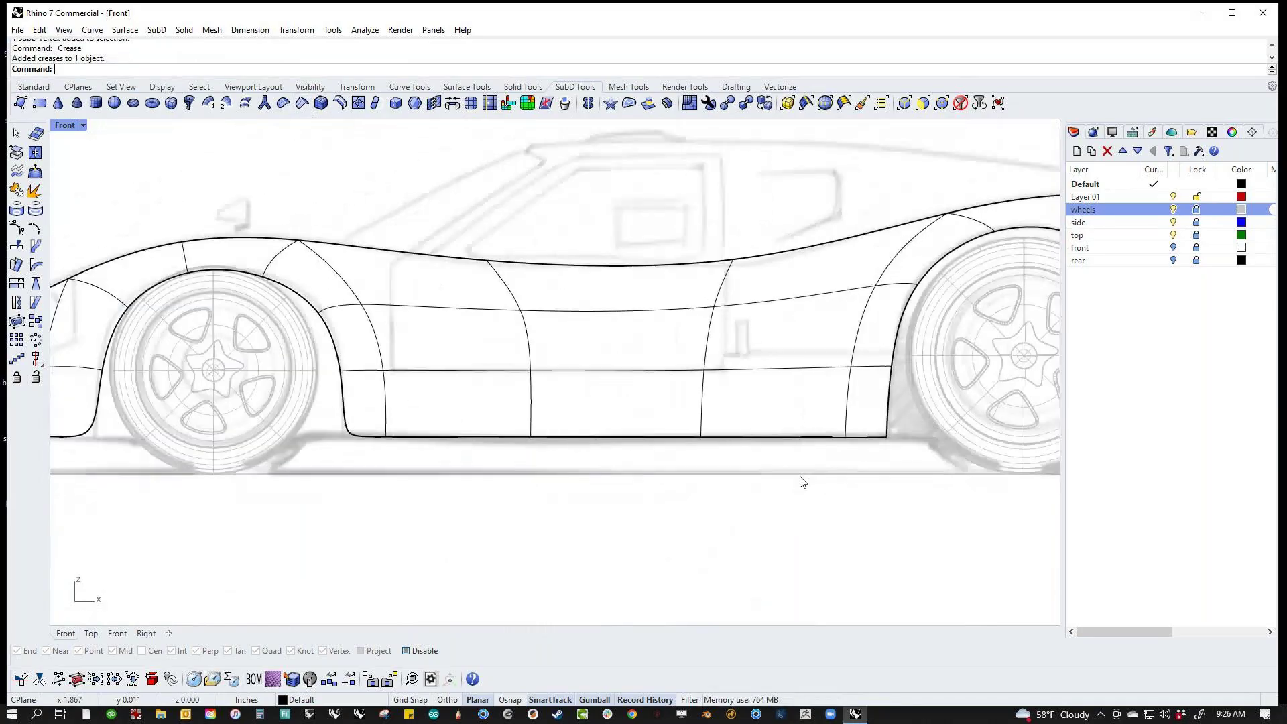
# Step: Crease the two lower corner vertices of the front wheel arch, behind and in front of the wheel
pyautogui.scroll(4, 339, 459)
pyautogui.moveTo(339, 435); pyautogui.dragTo(385, 397)
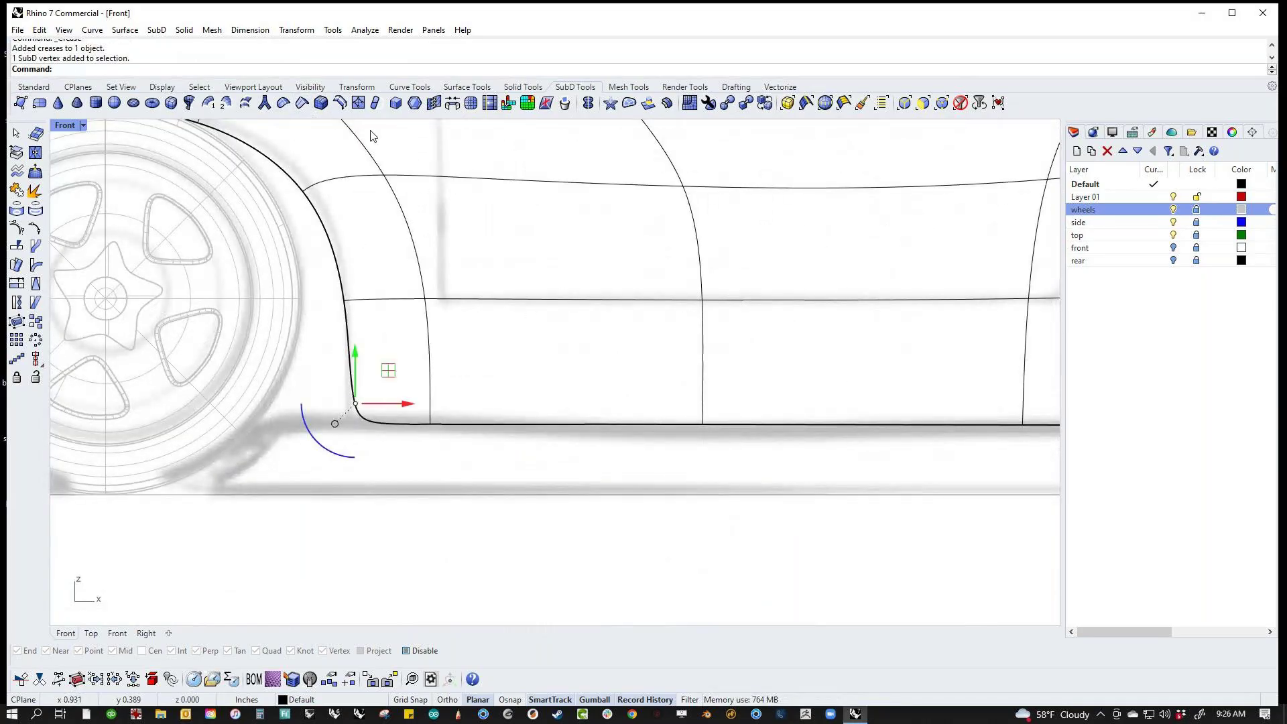
pyautogui.click(302, 102)
pyautogui.moveTo(321, 501); pyautogui.dragTo(603, 477, button='right')
pyautogui.moveTo(312, 403); pyautogui.dragTo(362, 353)
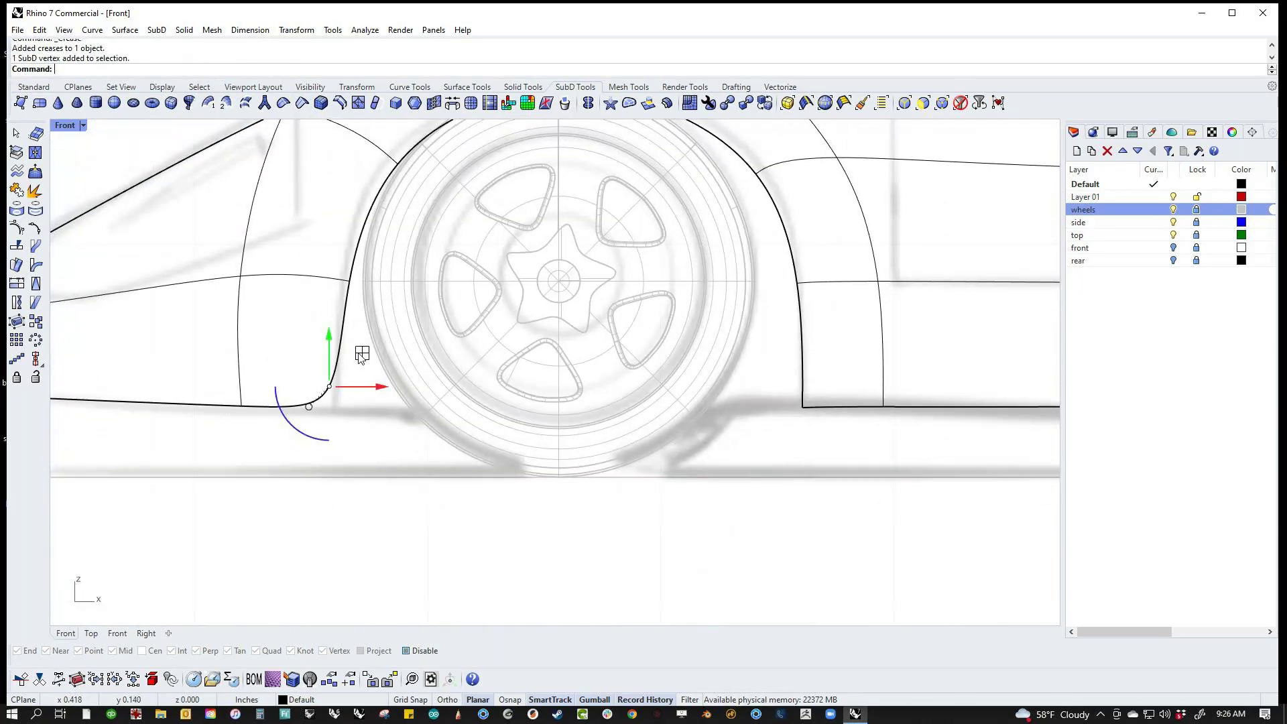
pyautogui.click(320, 102)
# Step: In the top view, move the inner edges of both wheel arches outward until they are flush with the side panel
pyautogui.scroll(-3, 389, 402)
pyautogui.moveTo(523, 460); pyautogui.dragTo(525, 511, button='right')
pyautogui.scroll(-3, 617, 528)
pyautogui.scroll(2, 674, 512)
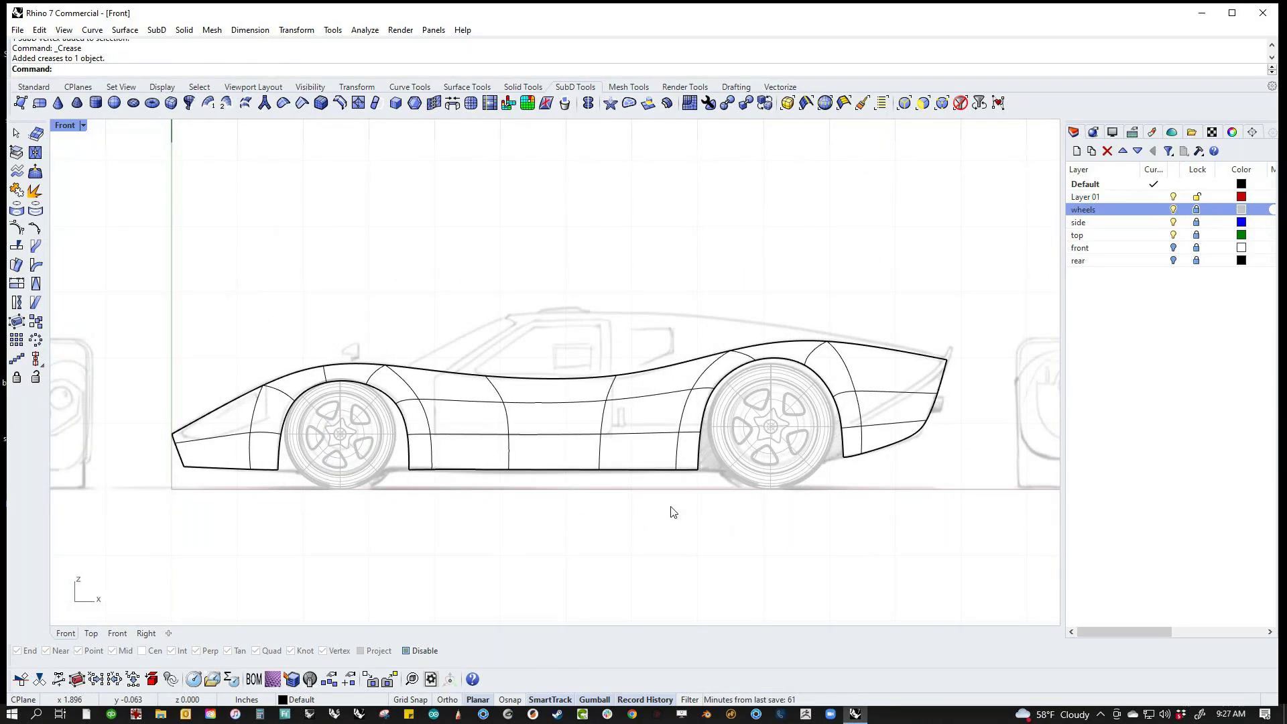
pyautogui.press('Return')
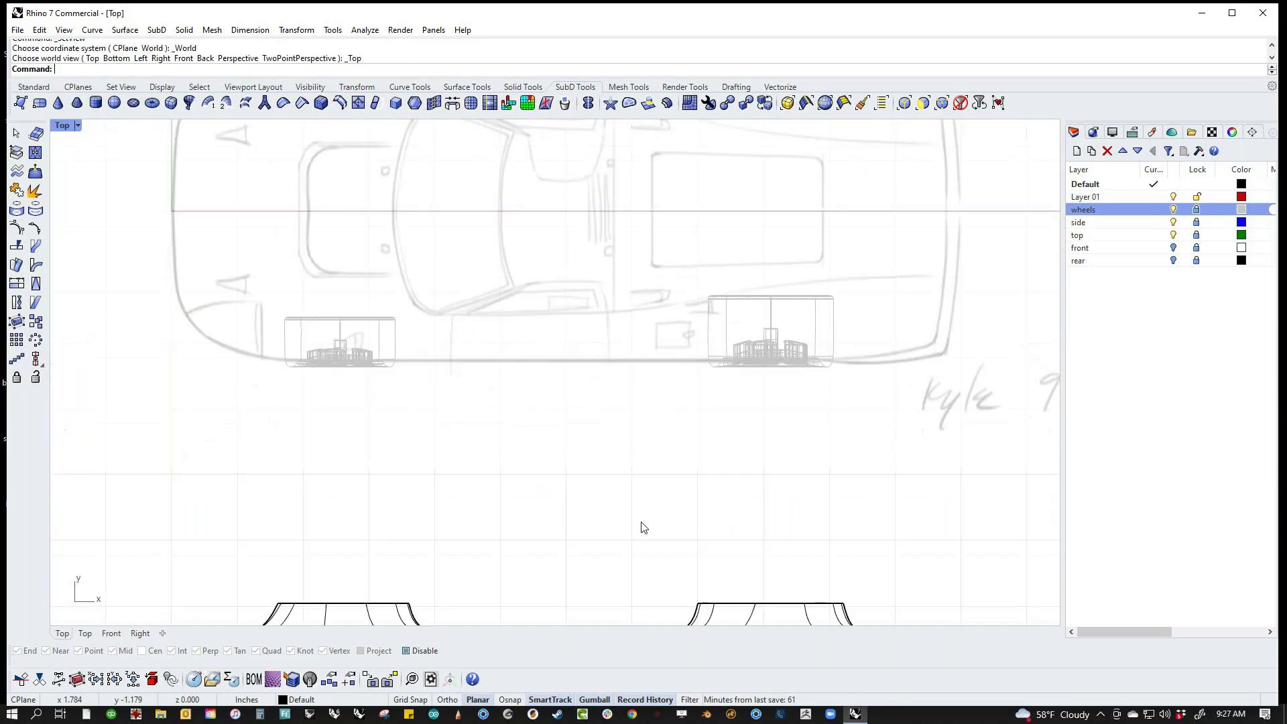
pyautogui.scroll(-2, 632, 417)
pyautogui.scroll(2, 611, 460)
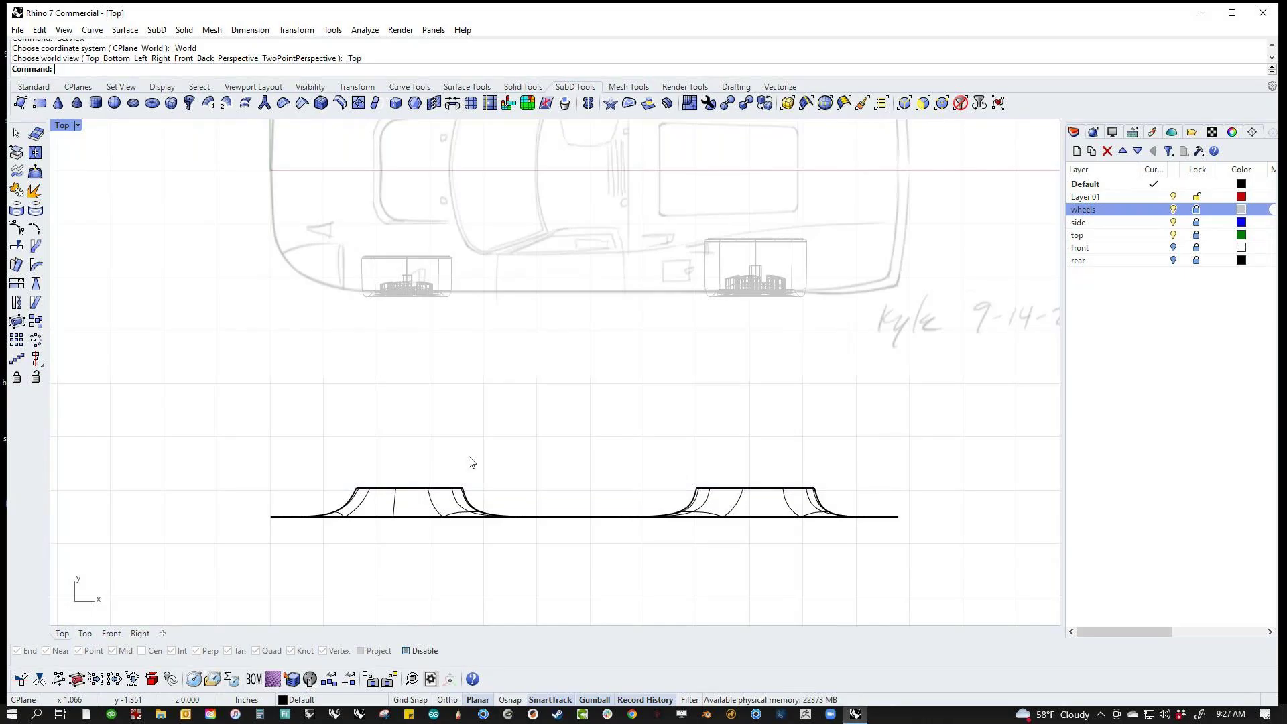
pyautogui.moveTo(311, 465); pyautogui.dragTo(821, 536)
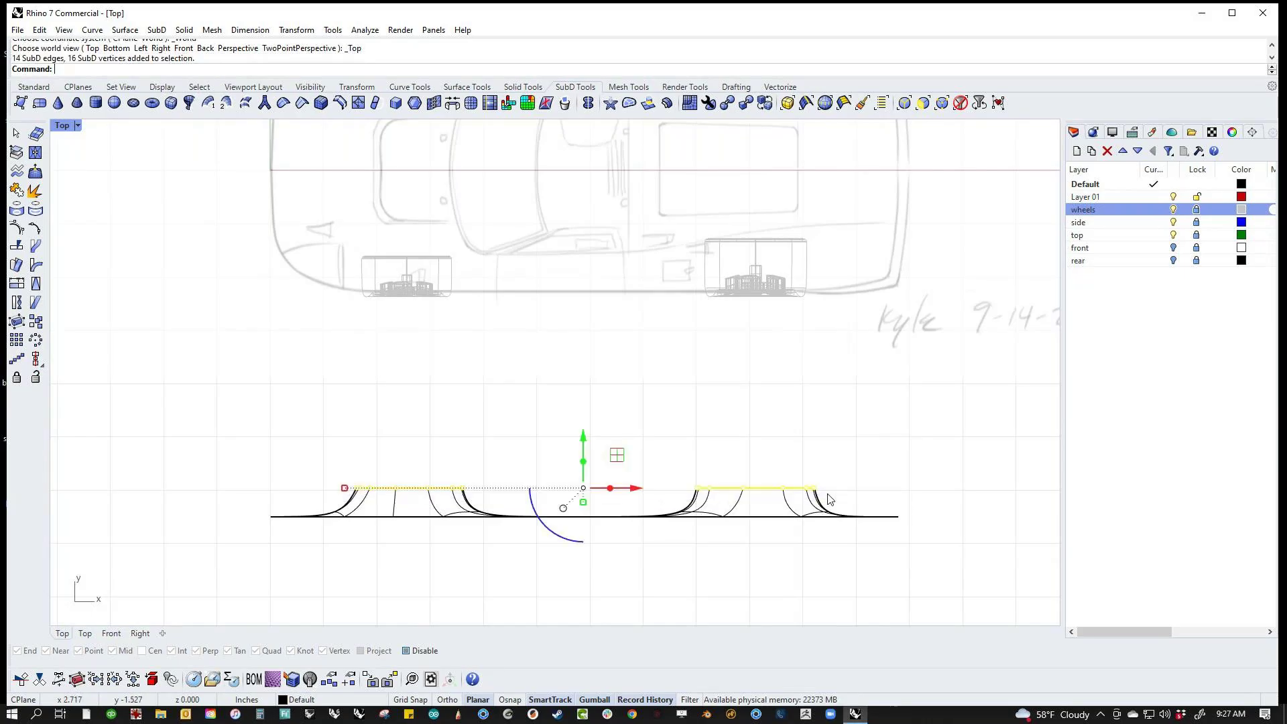
pyautogui.moveTo(586, 460); pyautogui.dragTo(585, 516)
pyautogui.click(503, 469)
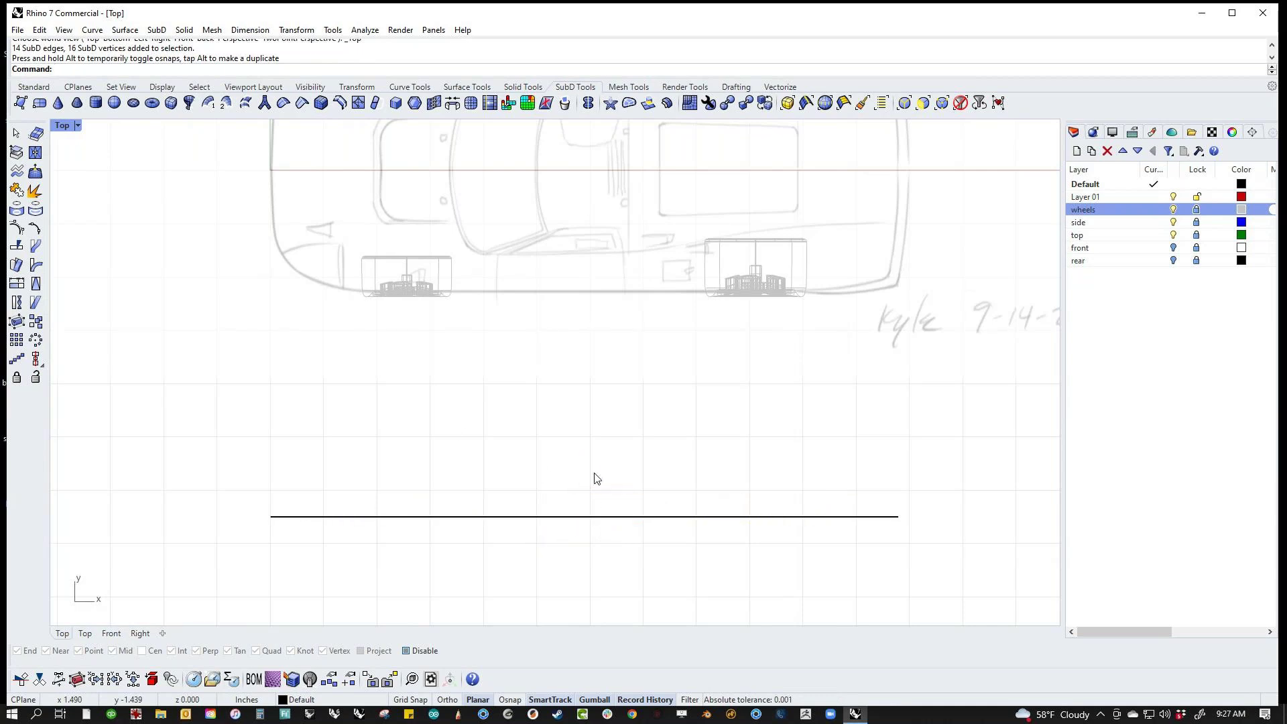
# Step: Move the flat side panel inward onto the body's side outline in the top-view blueprint
pyautogui.click(575, 516)
pyautogui.moveTo(584, 479); pyautogui.dragTo(598, 292)
pyautogui.moveTo(877, 388); pyautogui.dragTo(751, 480, button='right')
pyautogui.click(714, 465)
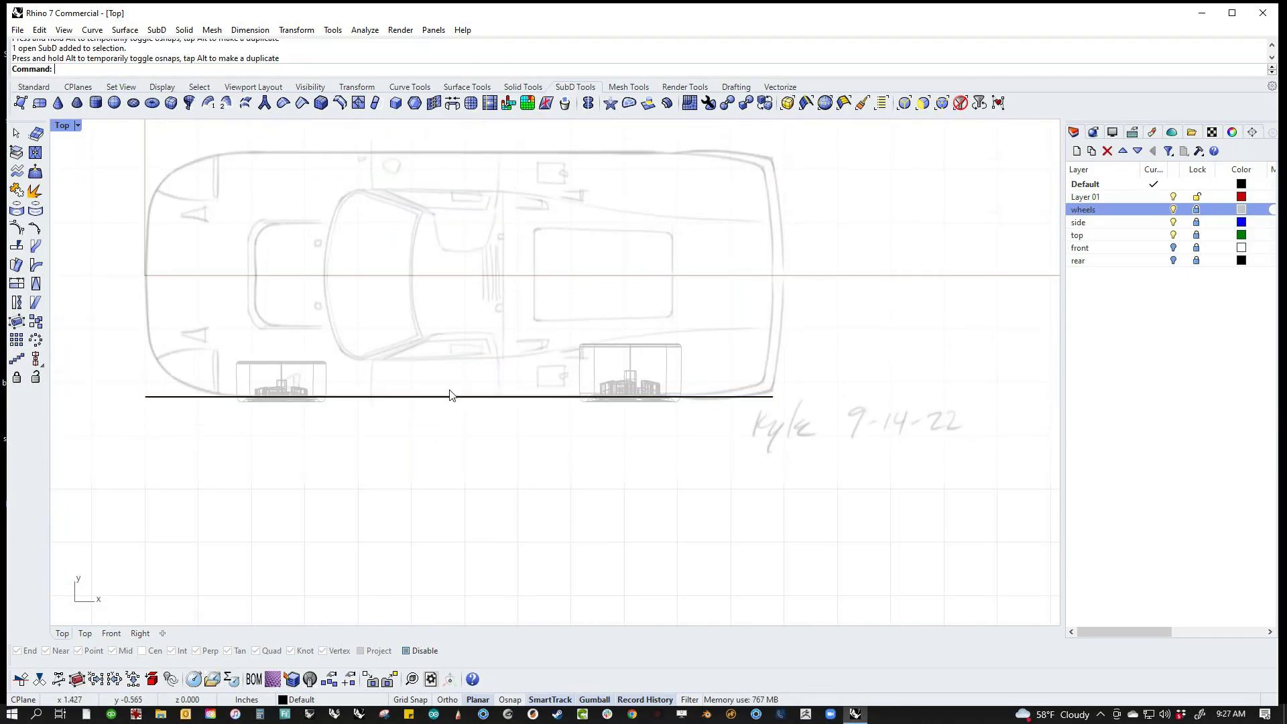
# Step: Show the panel's control points and bend its rear section inward, starting at the rear wheel, toward the blueprint's tail corner
pyautogui.moveTo(463, 353); pyautogui.dragTo(416, 423)
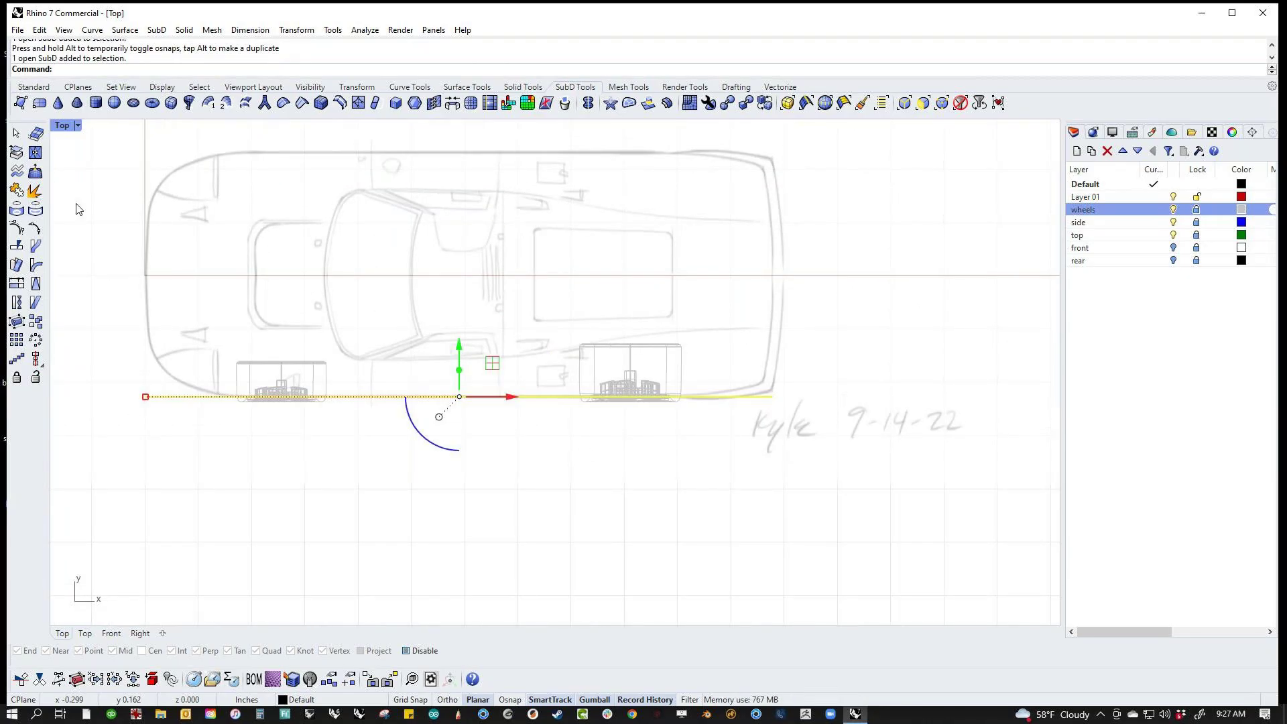
pyautogui.click(33, 87)
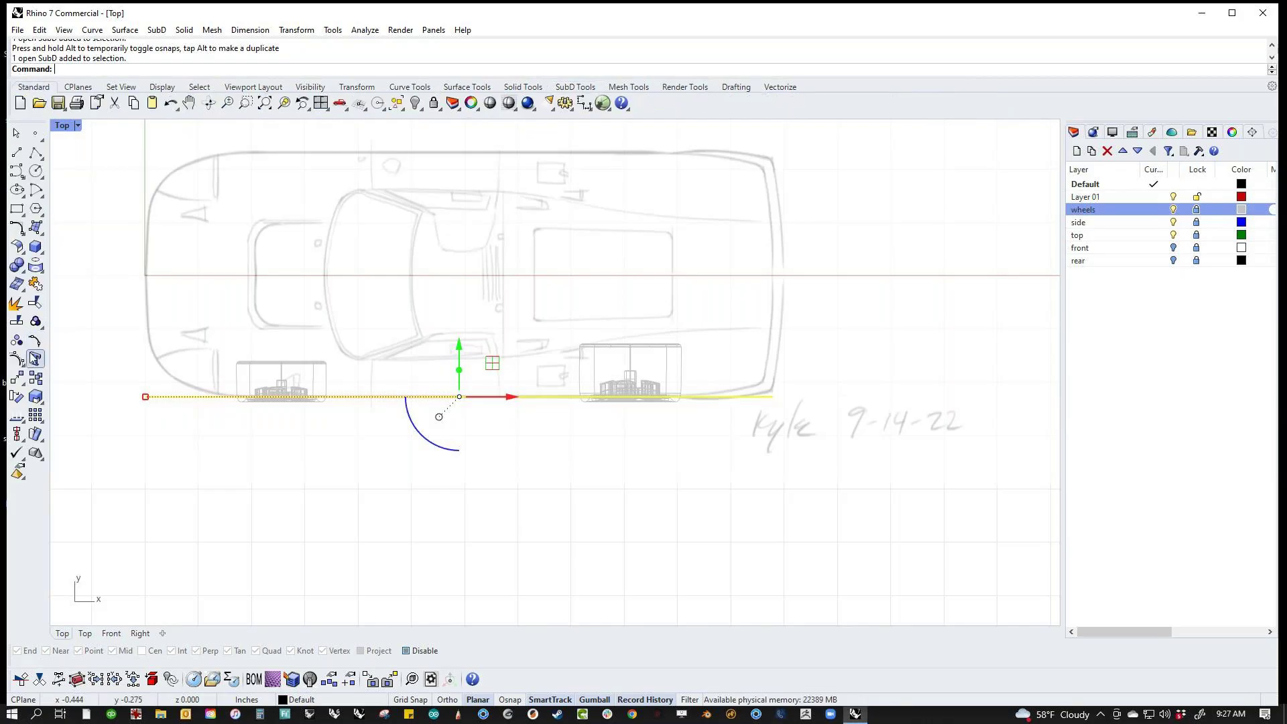
pyautogui.click(17, 340)
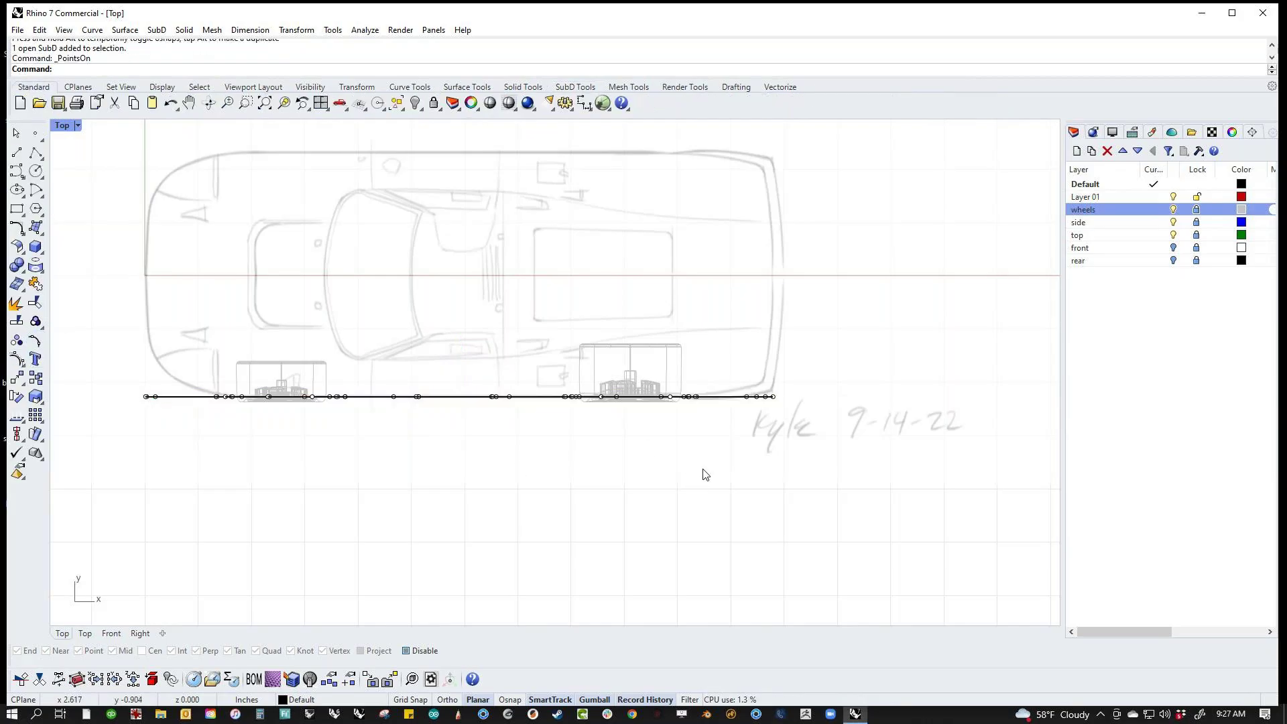
pyautogui.moveTo(538, 378); pyautogui.dragTo(867, 439)
pyautogui.write('bend')
pyautogui.press('Return')
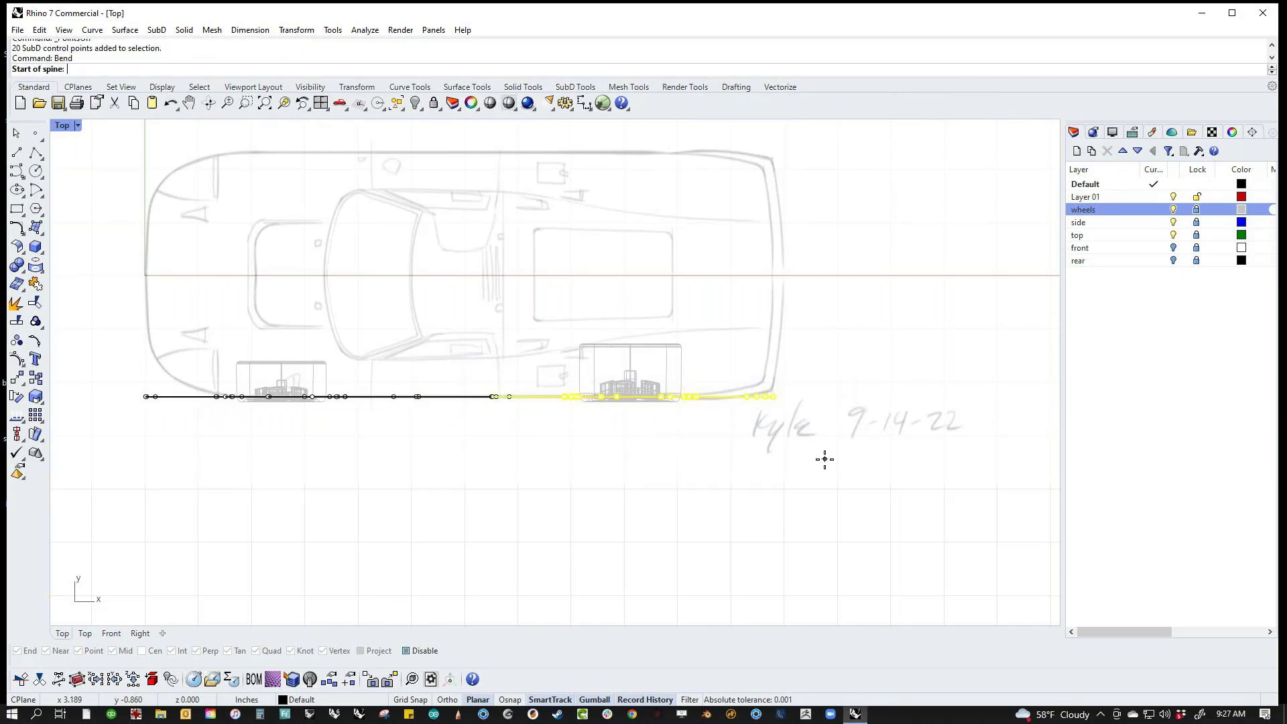
pyautogui.click(604, 396)
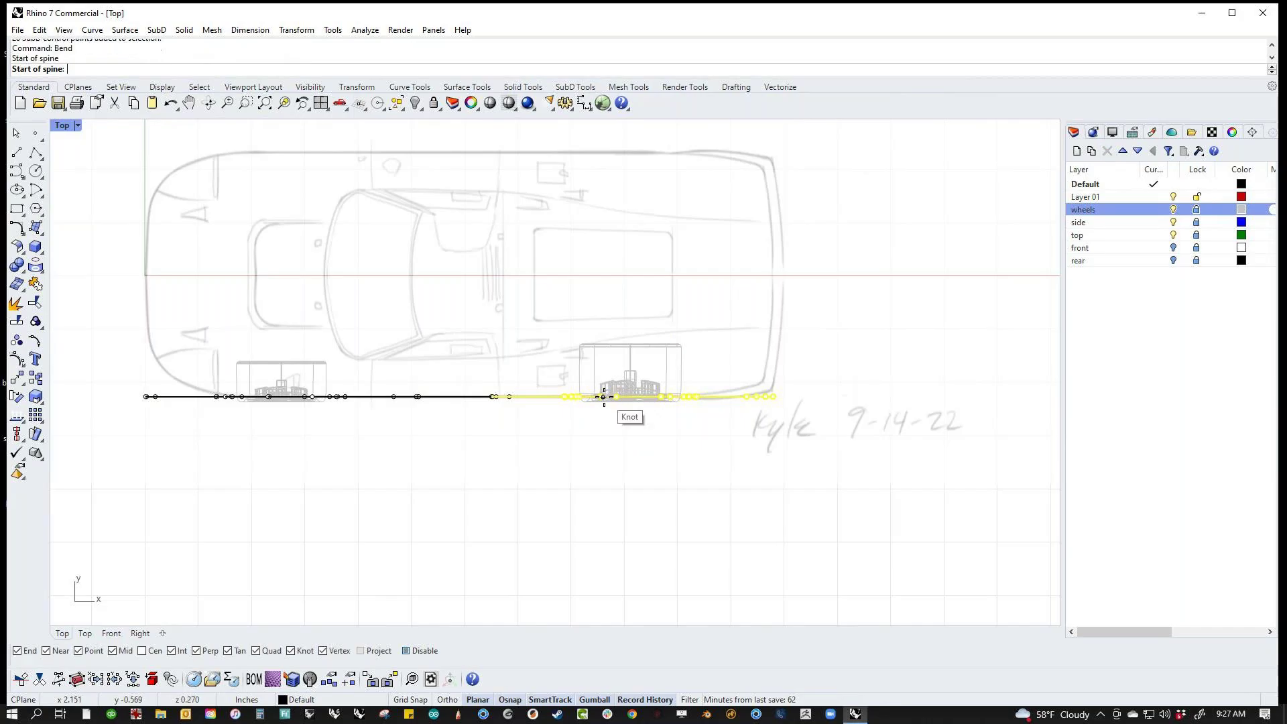
pyautogui.click(877, 396)
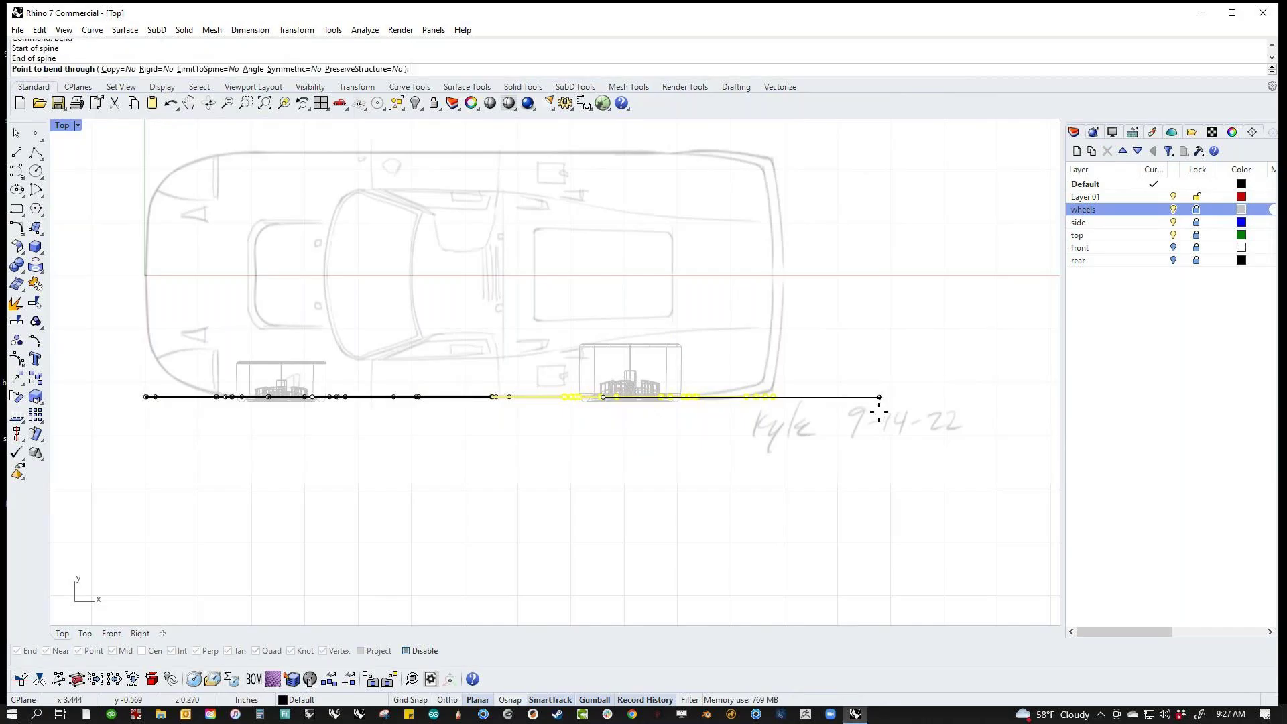
pyautogui.click(890, 369)
pyautogui.click(814, 487)
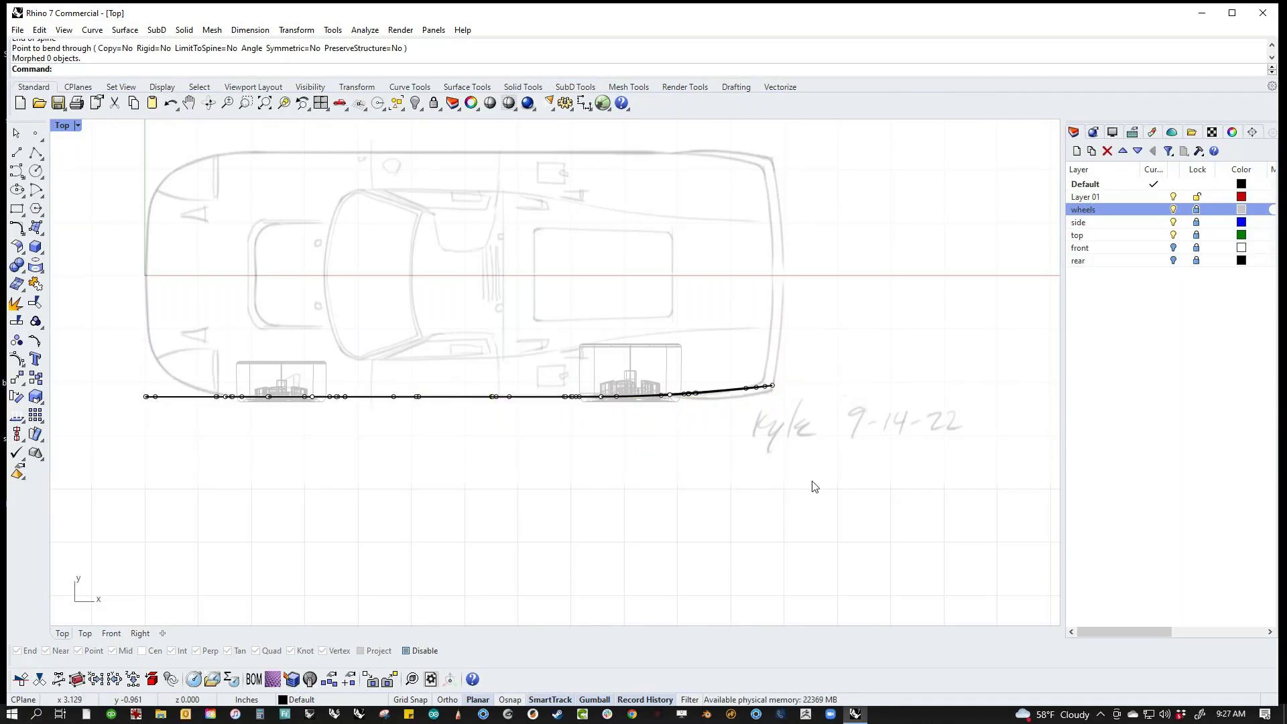
# Step: Bend the panel's front control points inward, starting at the front wheel, so its end meets the blueprint's nose curve
pyautogui.moveTo(284, 401); pyautogui.dragTo(550, 426, button='right')
pyautogui.scroll(4, 379, 389)
pyautogui.moveTo(334, 389); pyautogui.dragTo(773, 464)
pyautogui.press('Return')
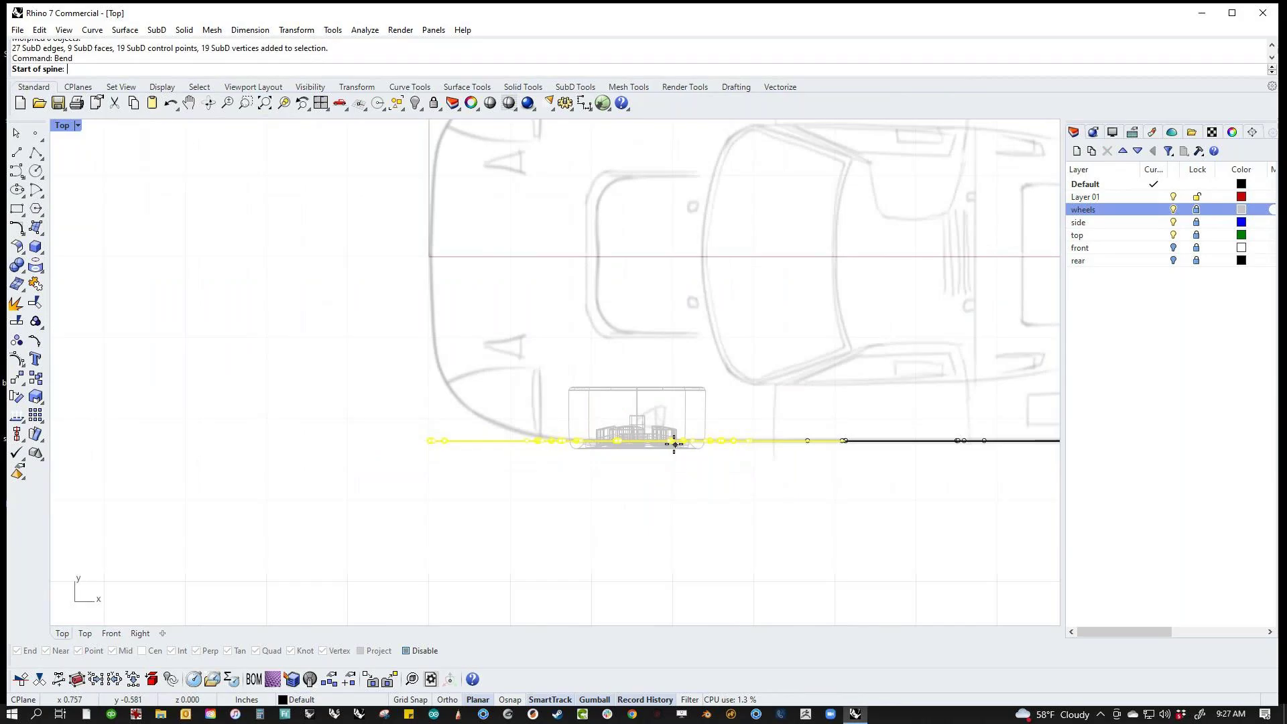
pyautogui.click(615, 442)
pyautogui.click(398, 442)
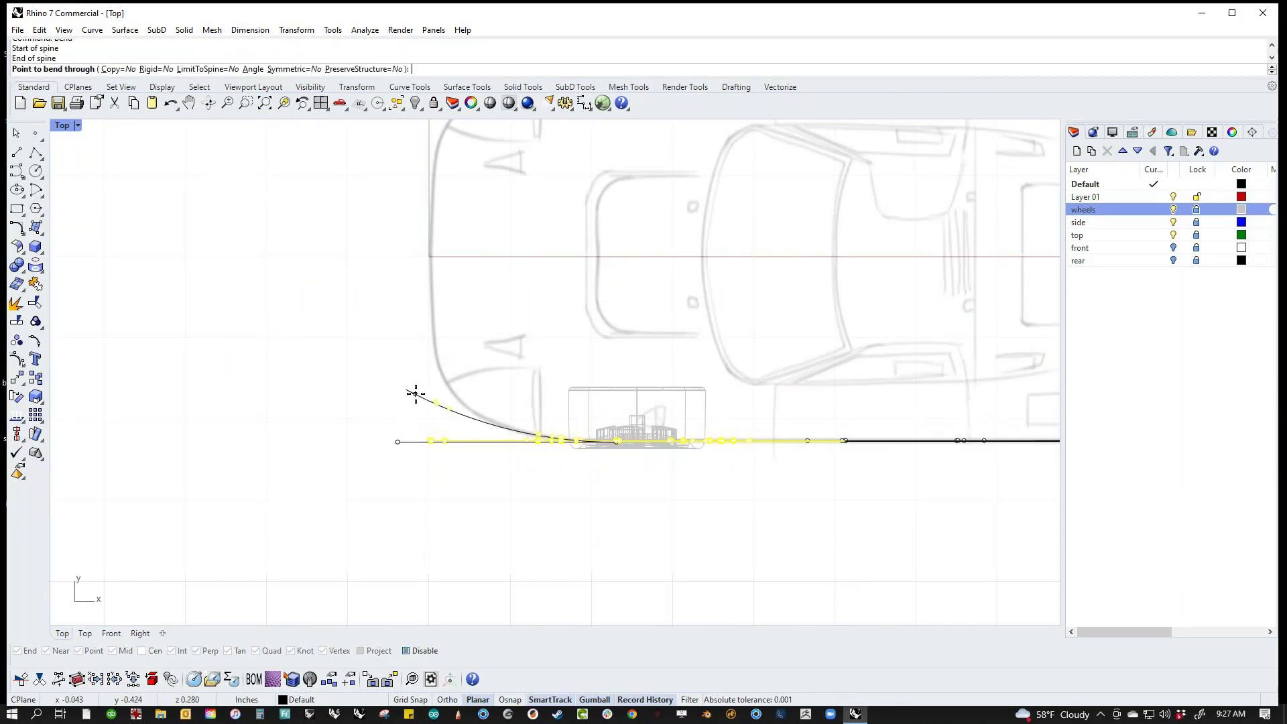
pyautogui.click(434, 375)
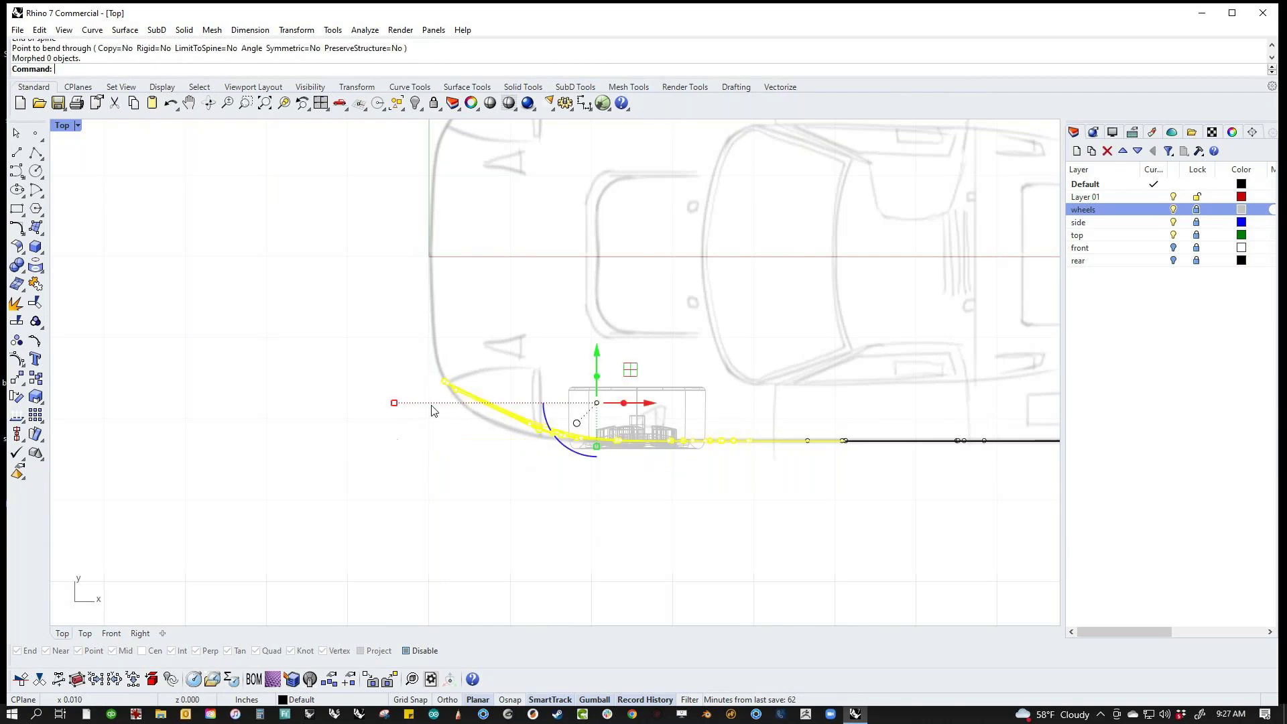
# Step: Place three point objects along the blueprint's nose curve in front of the front wheel
pyautogui.scroll(2, 529, 445)
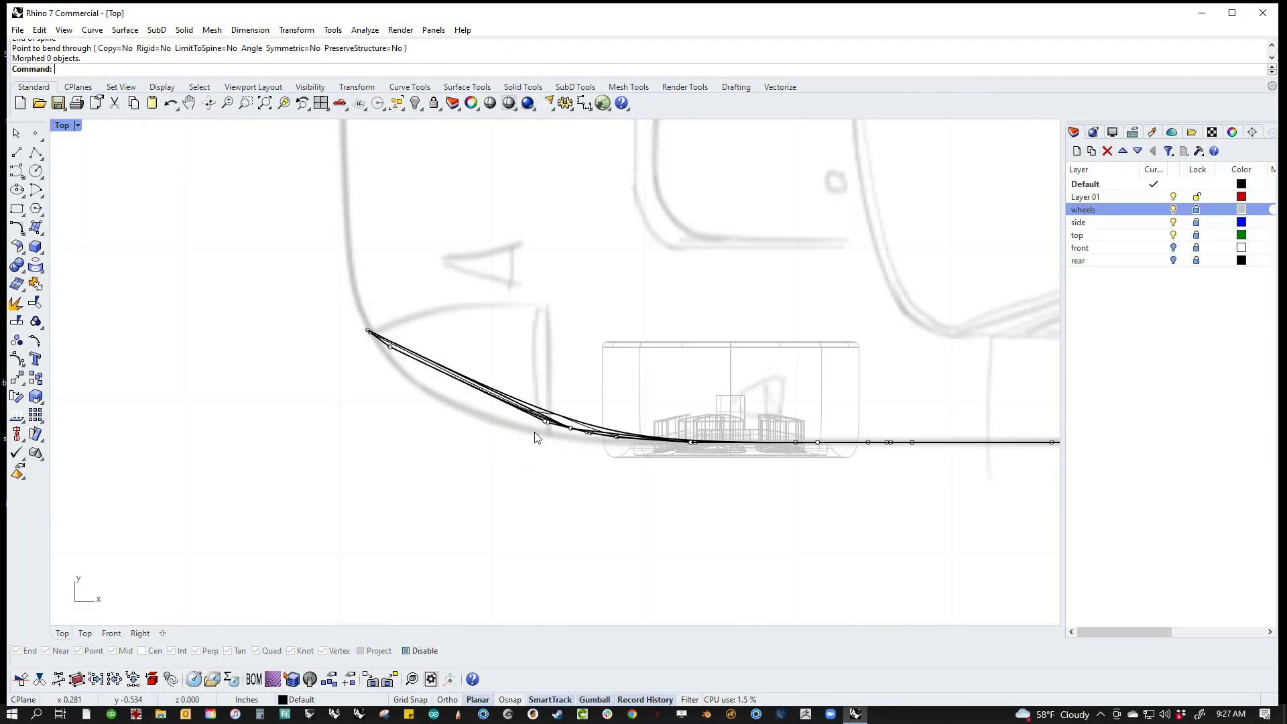
pyautogui.scroll(-1, 490, 429)
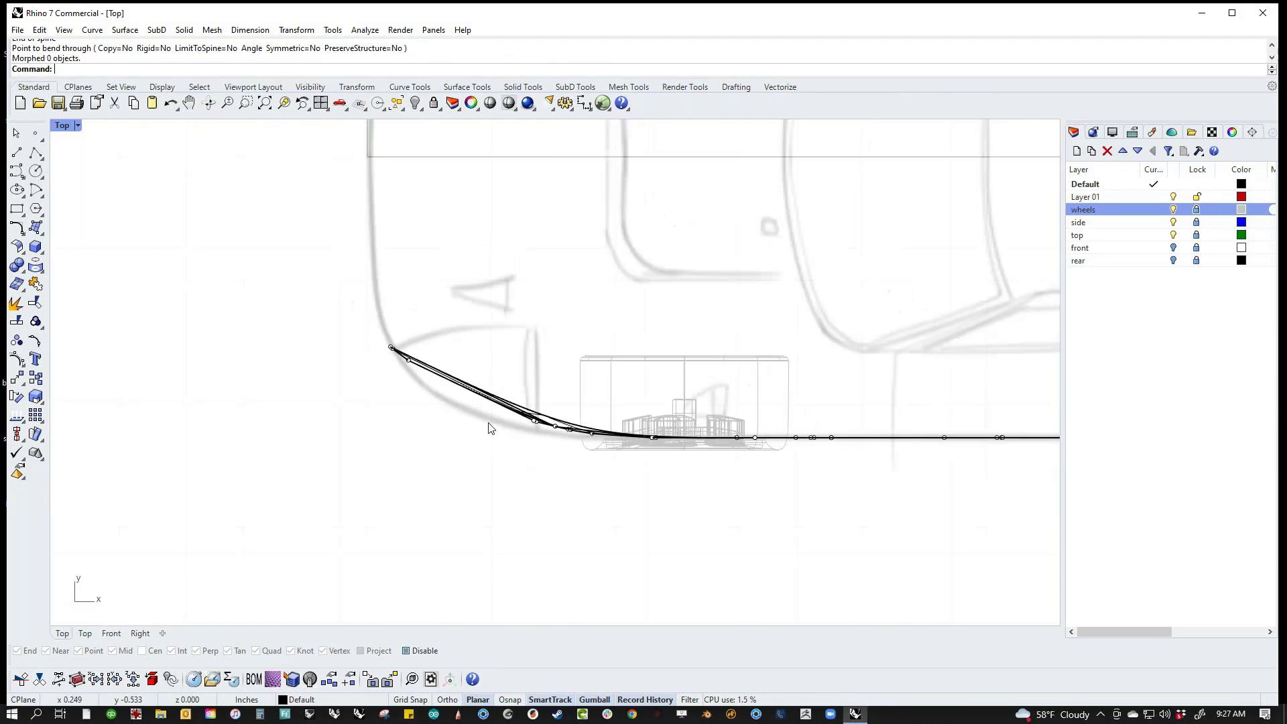
pyautogui.click(35, 133)
pyautogui.click(388, 353)
pyautogui.press('Return')
pyautogui.click(436, 397)
pyautogui.press('Return')
pyautogui.click(530, 432)
pyautogui.press('Return')
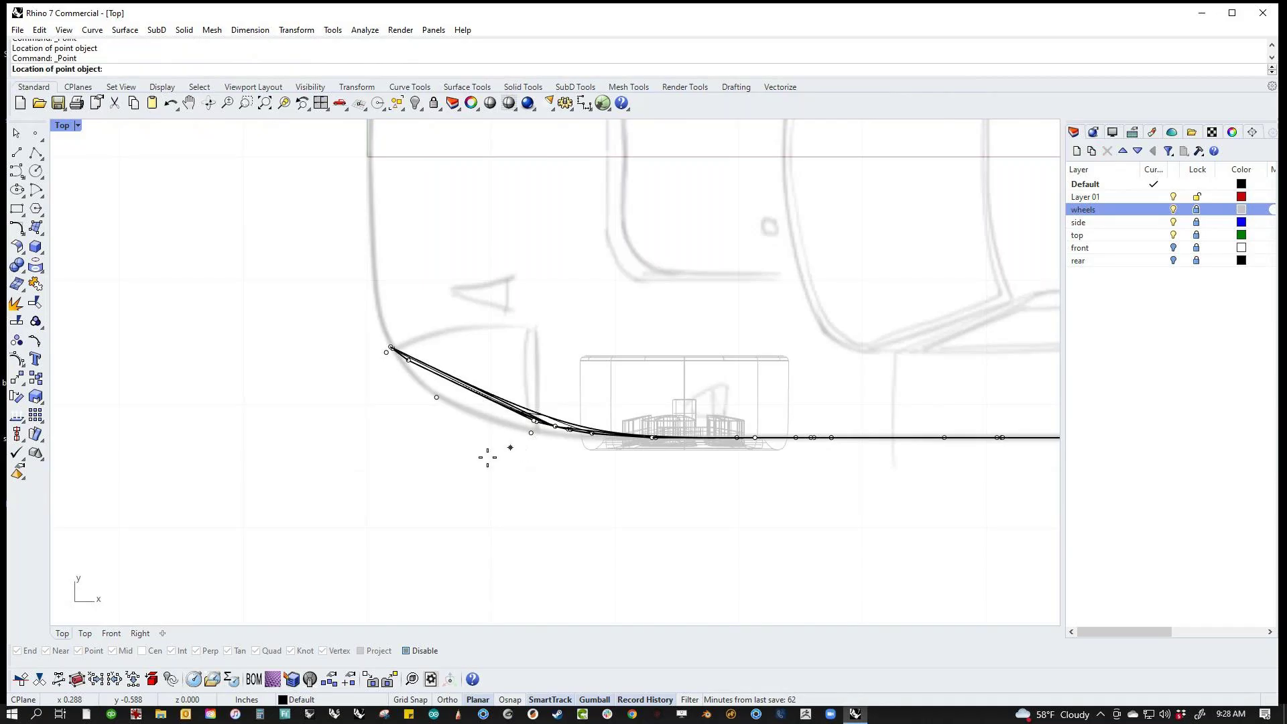
# Step: End point placement and undo the point objects on the nose curve
pyautogui.hotkey('ctrl', 'z')
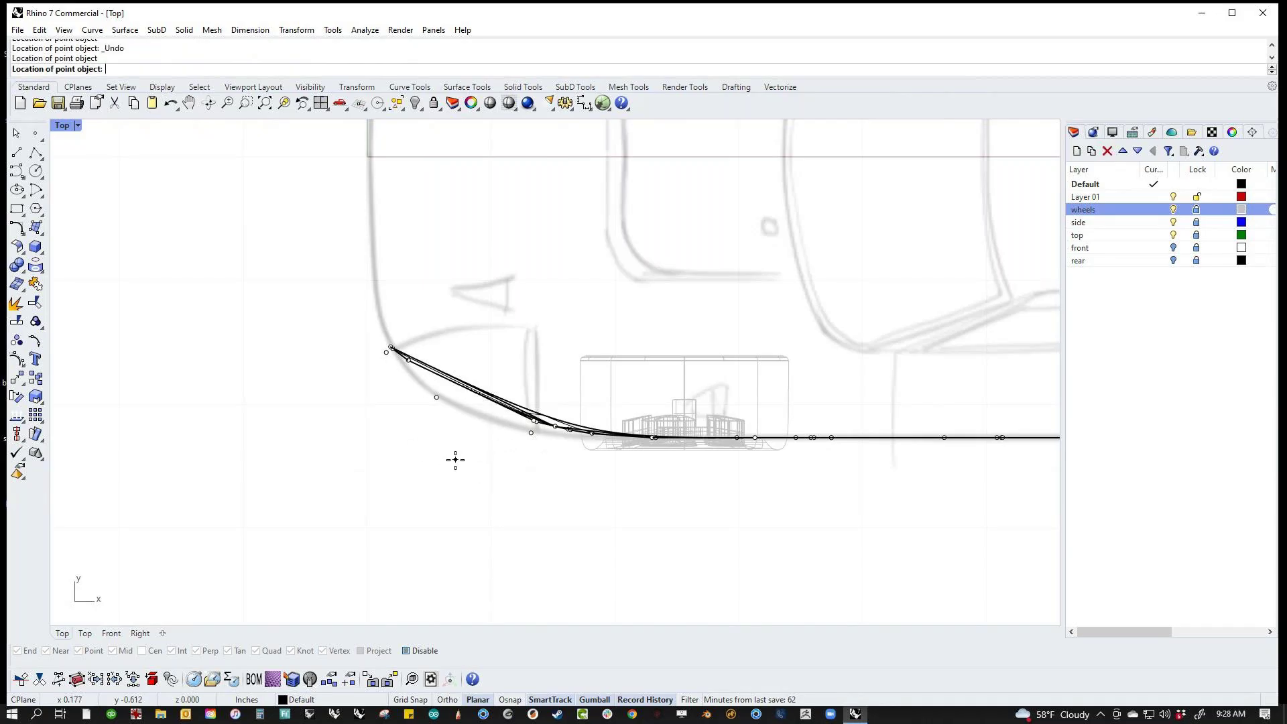
pyautogui.press('Escape')
pyautogui.hotkey('ctrl', 'z')
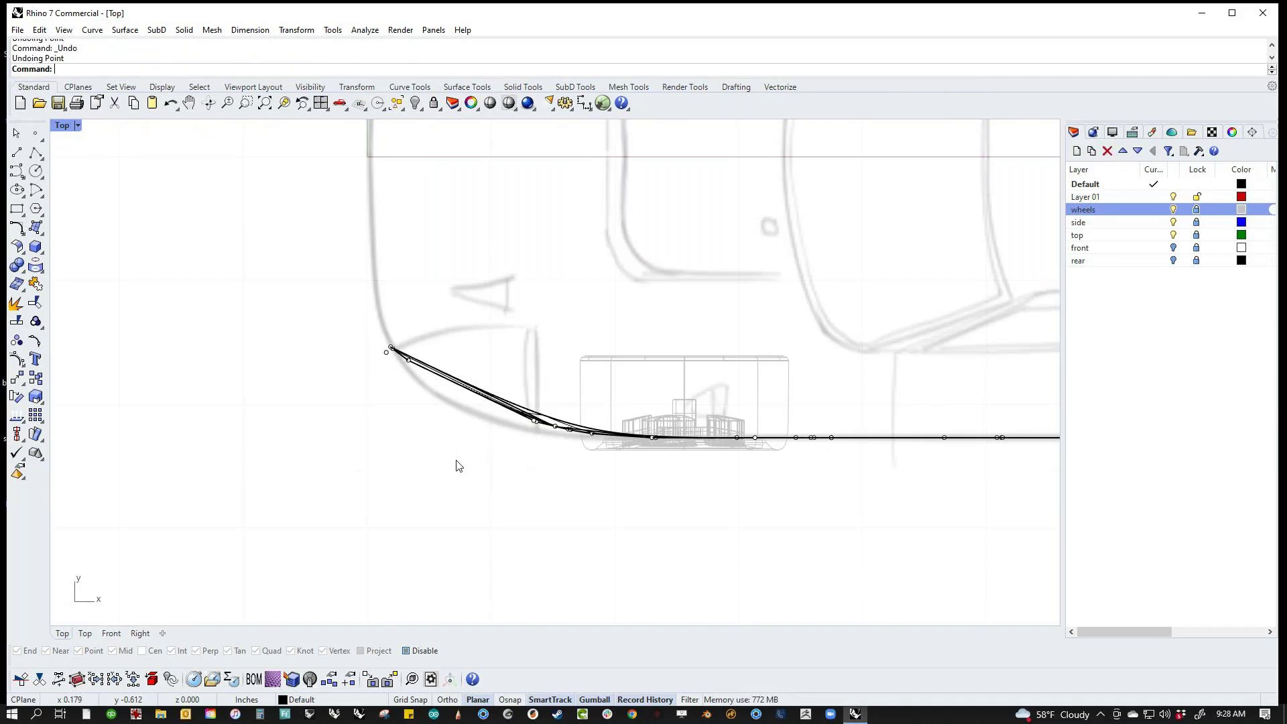
# Step: In the perspective view, mirror a copy of the side panel across the car's centreline, starting the mirror plane at 0
pyautogui.scroll(-4, 461, 464)
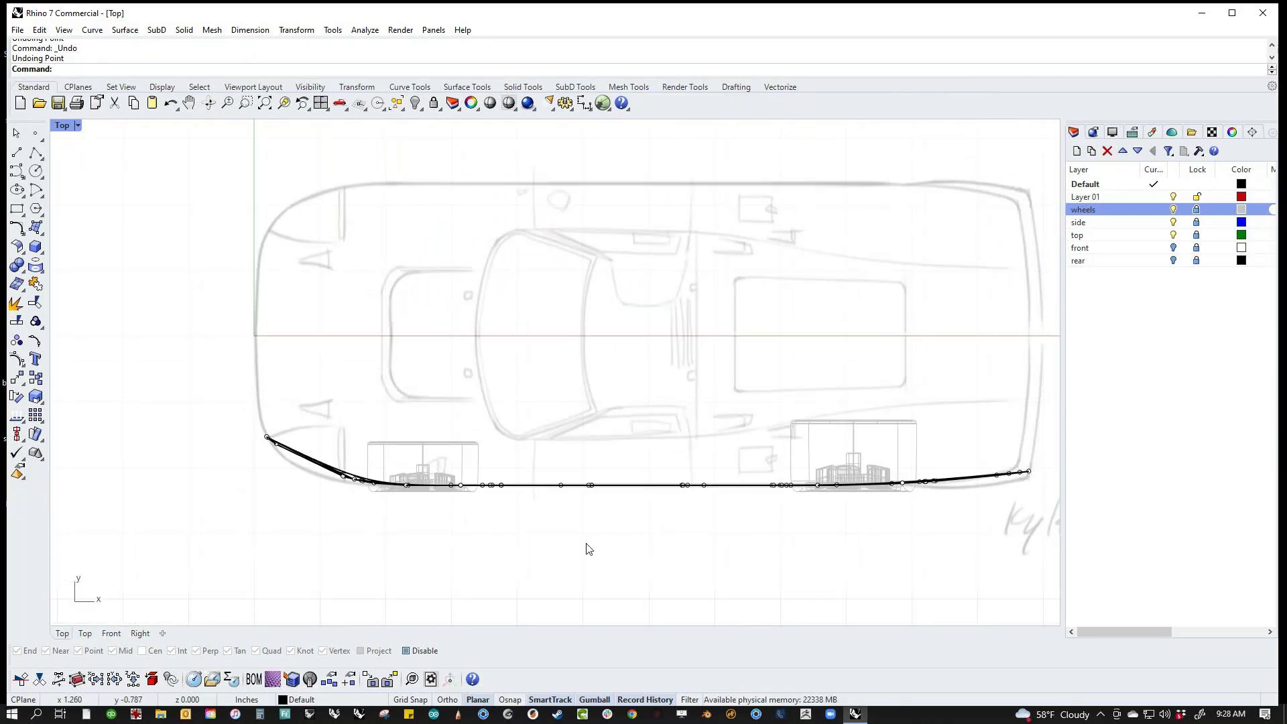
pyautogui.press('F4')
pyautogui.moveTo(606, 523)
pyautogui.mouseDown(button='right')
pyautogui.moveTo(517, 426)
pyautogui.moveTo(553, 357)
pyautogui.moveTo(616, 456)
pyautogui.moveTo(676, 486)
pyautogui.moveTo(647, 434)
pyautogui.mouseUp(button='right')
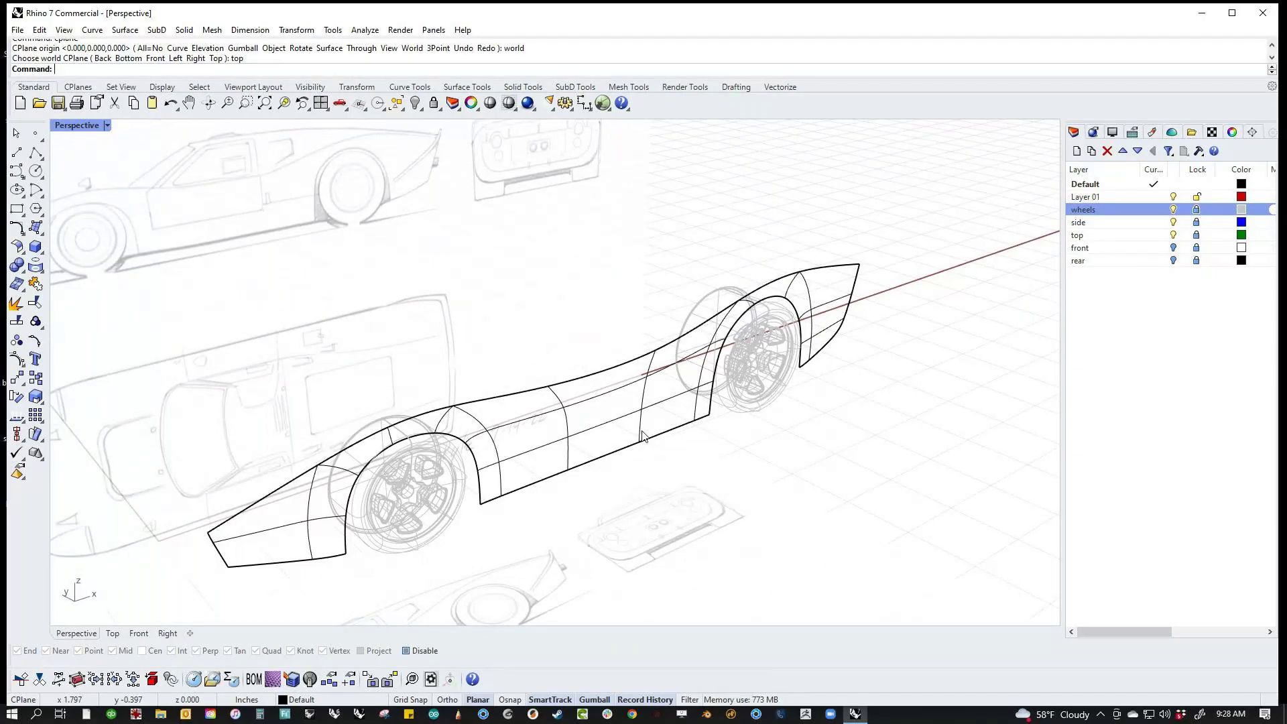
pyautogui.click(643, 436)
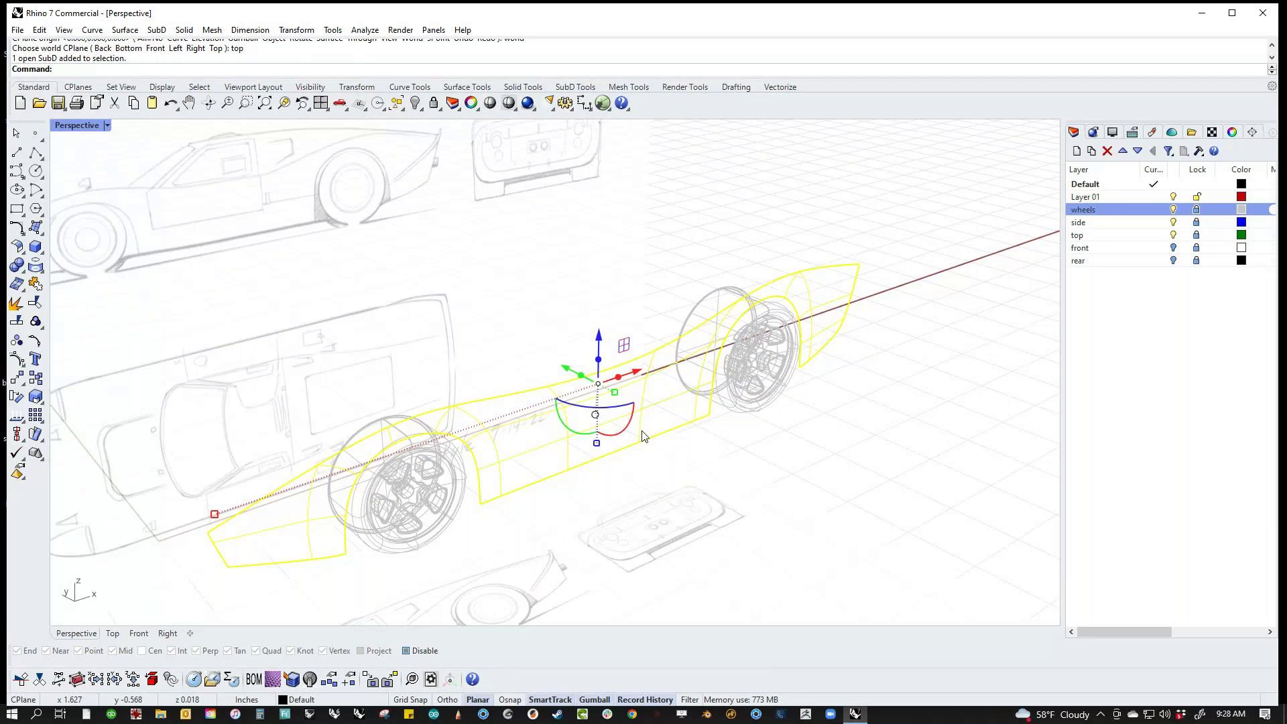
pyautogui.write('mi')
pyautogui.press('Return')
pyautogui.write('1')
pyautogui.press('Return')
pyautogui.write('0')
pyautogui.press('Return')
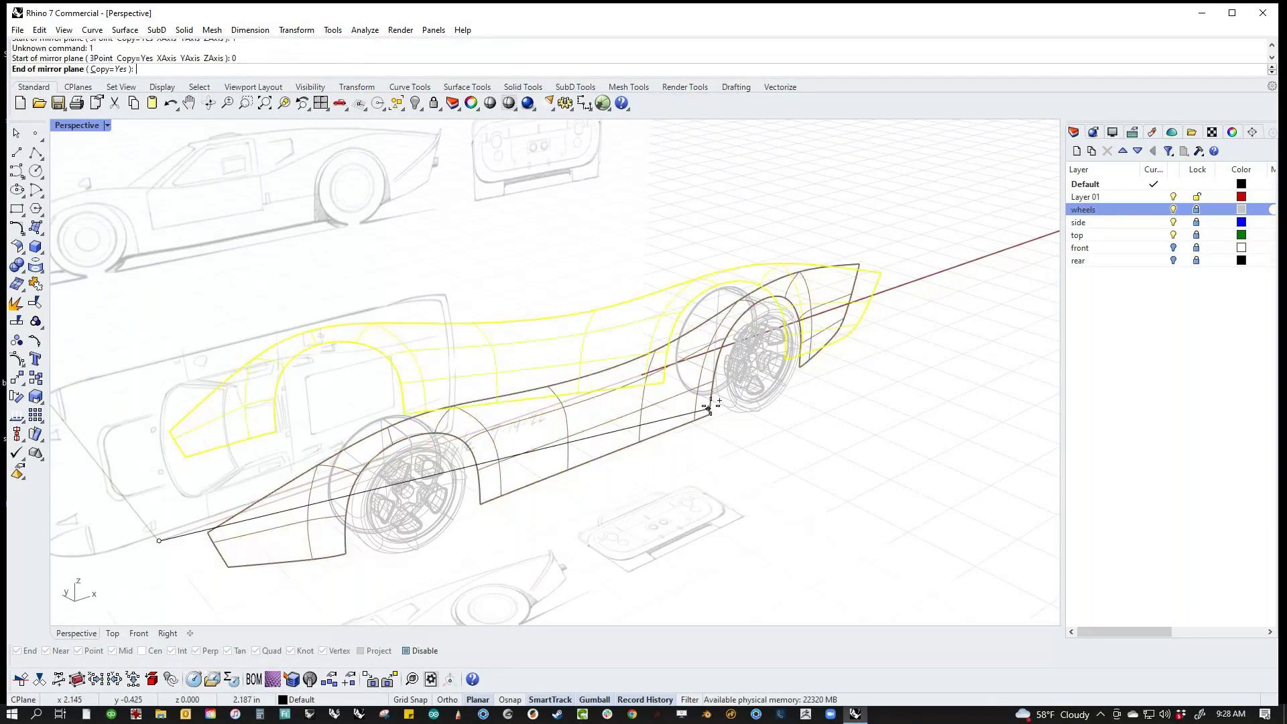
pyautogui.keyDown('shift'); pyautogui.click(722, 365); pyautogui.keyUp('shift')
pyautogui.press('Escape')
# Step: Try to bridge the upper edge chains of both side panels with 3 joined segments
pyautogui.keyDown('shift'); pyautogui.moveTo(840, 342); pyautogui.dragTo(857, 361, button='right'); pyautogui.keyUp('shift')
pyautogui.keyDown('ctrl'); pyautogui.keyDown('shift'); pyautogui.click(287, 526); pyautogui.keyUp('shift'); pyautogui.keyUp('ctrl')
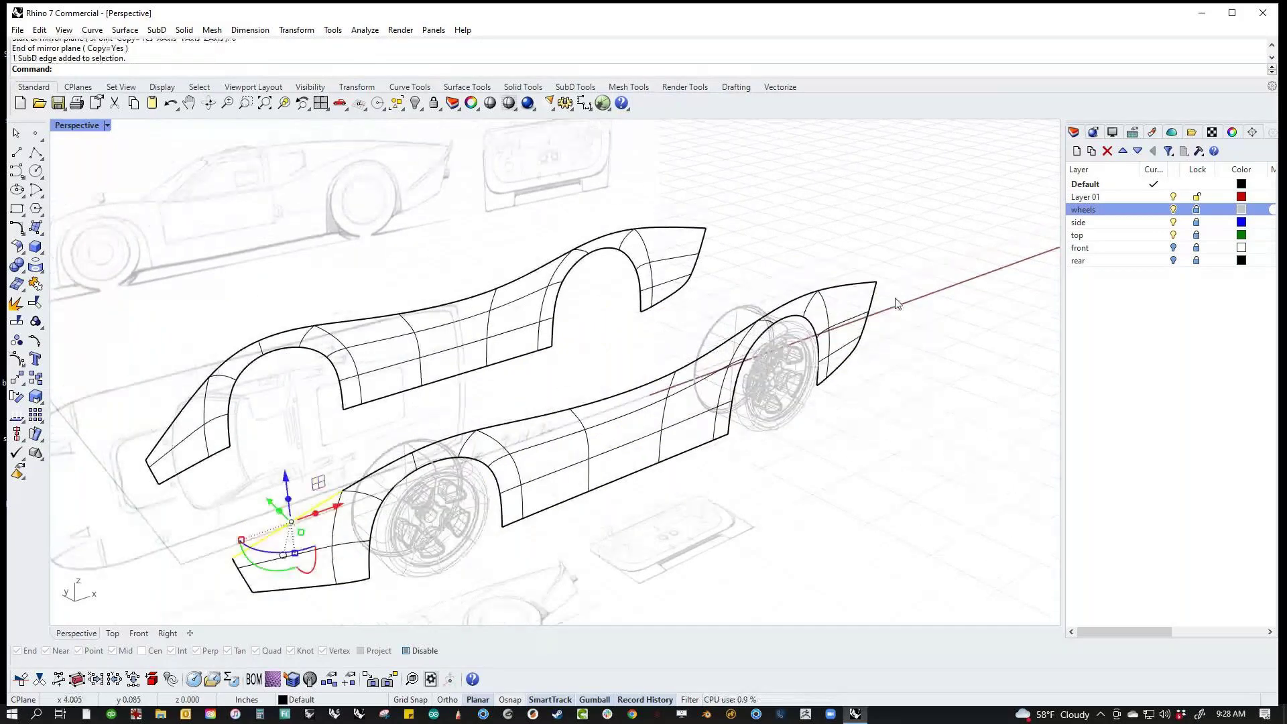
pyautogui.keyDown('ctrl'); pyautogui.keyDown('shift'); pyautogui.click(856, 285); pyautogui.keyUp('shift'); pyautogui.keyUp('ctrl')
pyautogui.keyDown('ctrl'); pyautogui.keyDown('shift'); pyautogui.doubleClick(792, 307); pyautogui.keyUp('shift'); pyautogui.keyUp('ctrl')
pyautogui.keyDown('ctrl'); pyautogui.keyDown('shift'); pyautogui.click(179, 418); pyautogui.keyUp('shift'); pyautogui.keyUp('ctrl')
pyautogui.keyDown('ctrl'); pyautogui.keyDown('shift'); pyautogui.click(670, 227); pyautogui.keyUp('shift'); pyautogui.keyUp('ctrl')
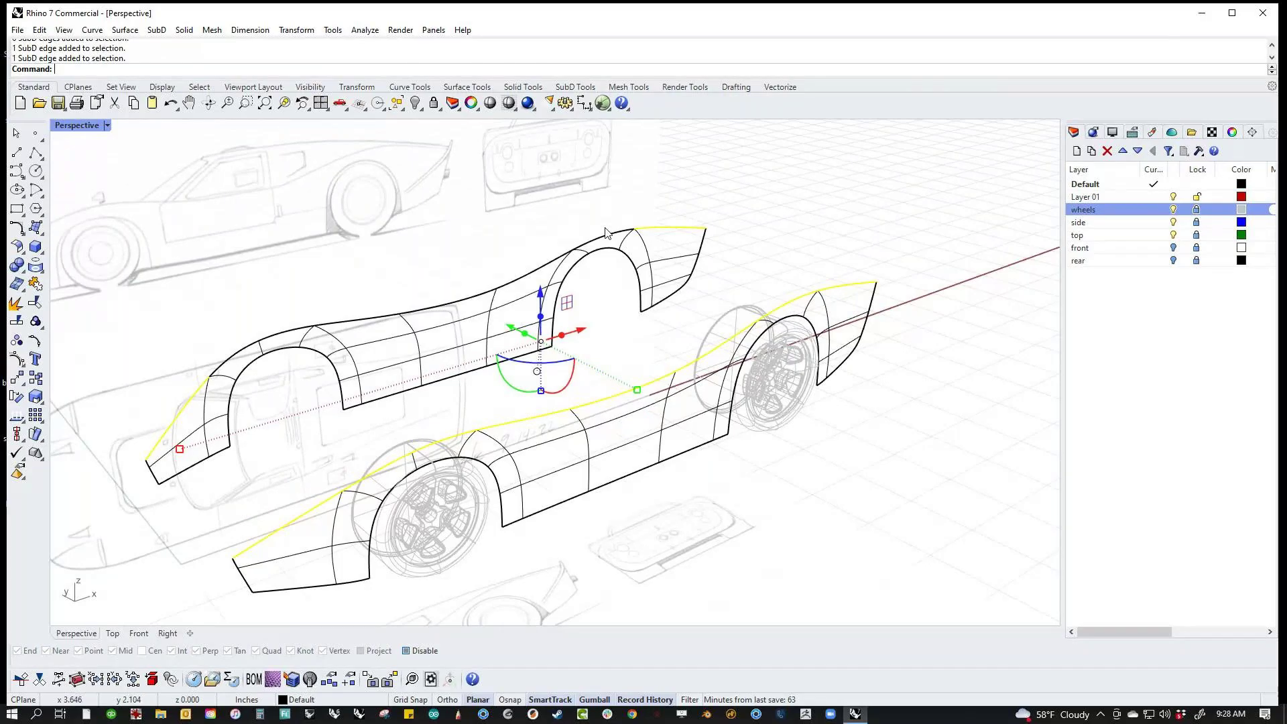
pyautogui.keyDown('ctrl'); pyautogui.keyDown('shift'); pyautogui.doubleClick(608, 237); pyautogui.keyUp('shift'); pyautogui.keyUp('ctrl')
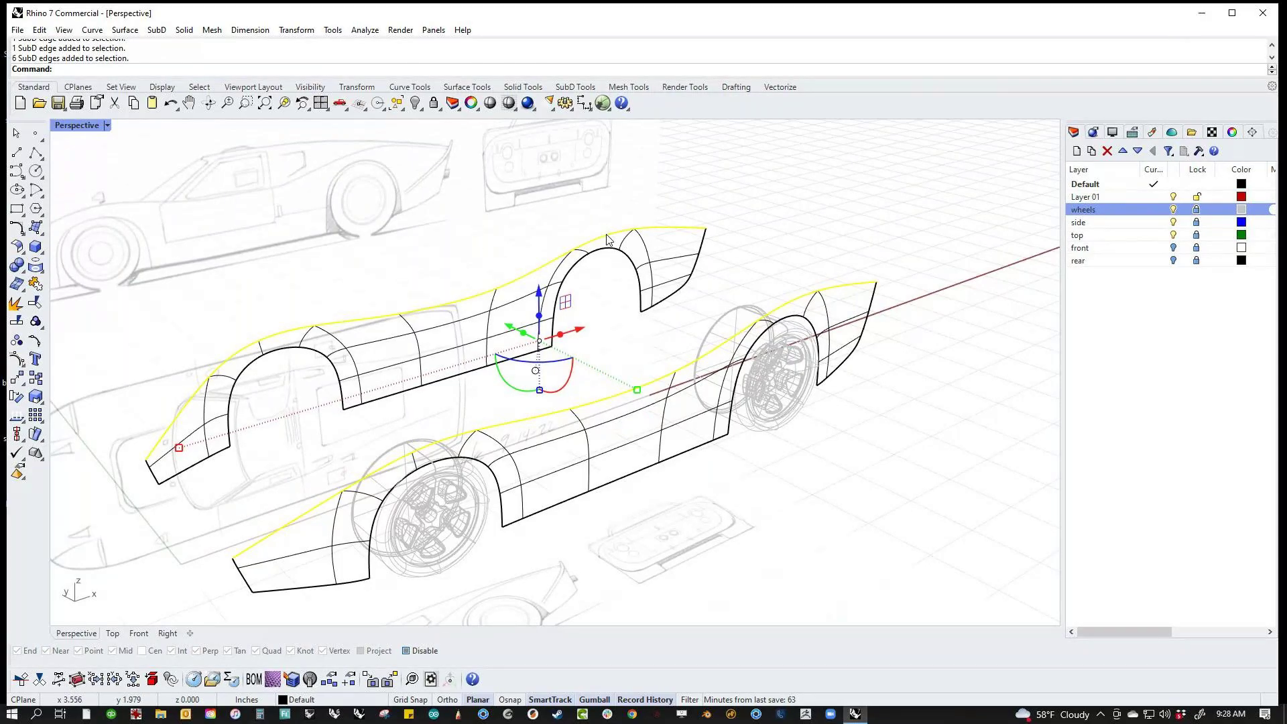
pyautogui.write('bridge')
pyautogui.press('Return')
pyautogui.moveTo(446, 392); pyautogui.dragTo(335, 400, button='right')
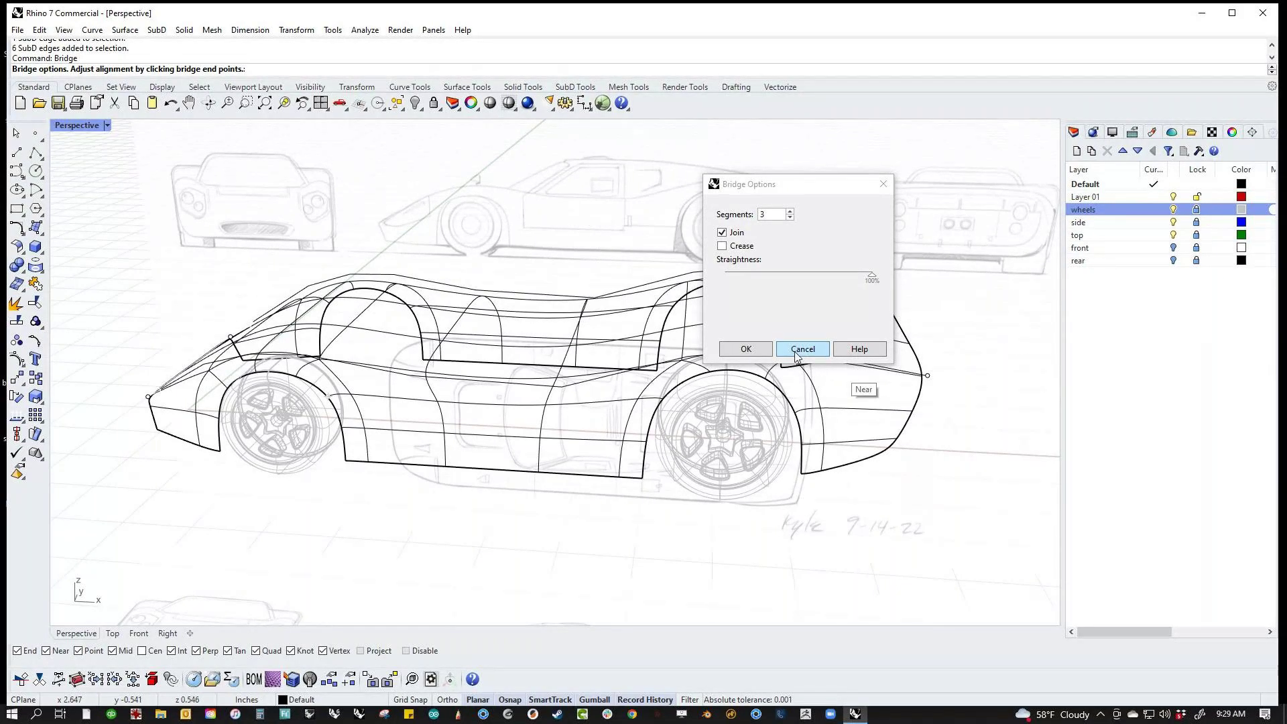
pyautogui.moveTo(440, 526)
pyautogui.mouseDown(button='right')
pyautogui.moveTo(471, 514)
pyautogui.moveTo(460, 503)
pyautogui.moveTo(299, 523)
pyautogui.moveTo(640, 481)
pyautogui.mouseUp(button='right')
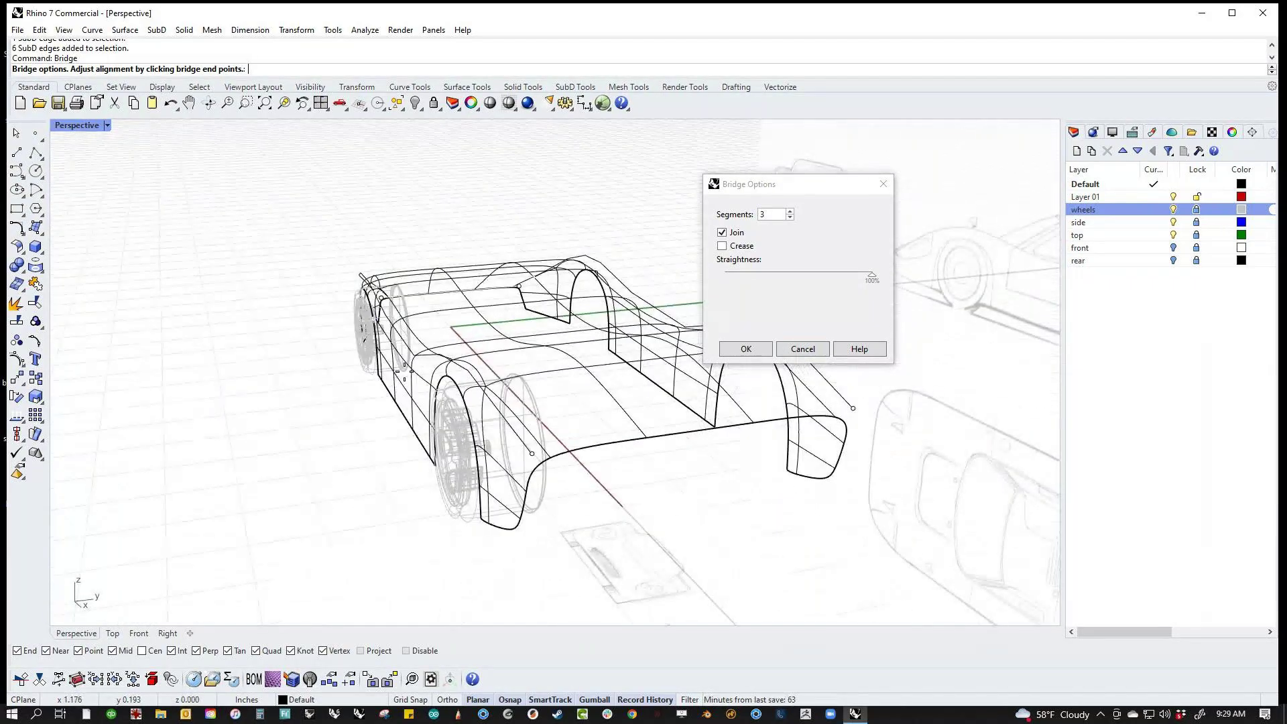
pyautogui.moveTo(223, 414); pyautogui.dragTo(574, 167, button='right')
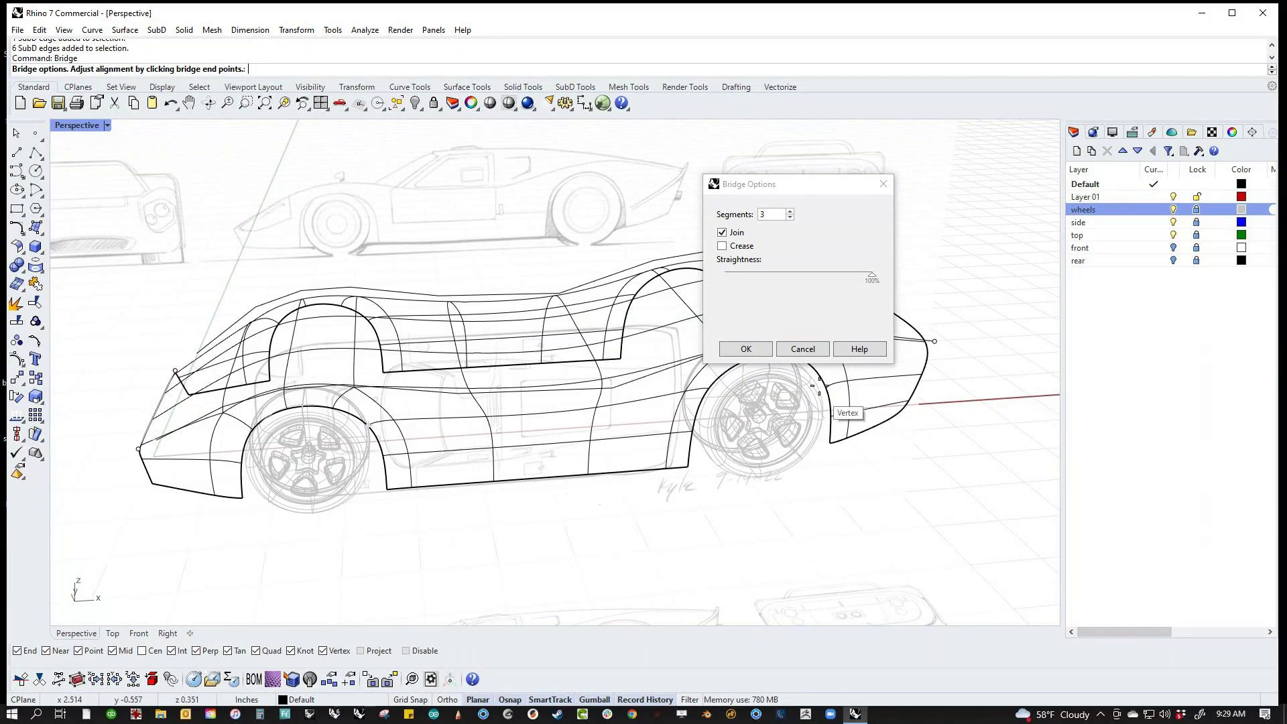
pyautogui.click(800, 350)
# Step: Delete the mirrored copy of the side panel
pyautogui.moveTo(721, 460); pyautogui.dragTo(710, 508, button='right')
pyautogui.click(588, 316)
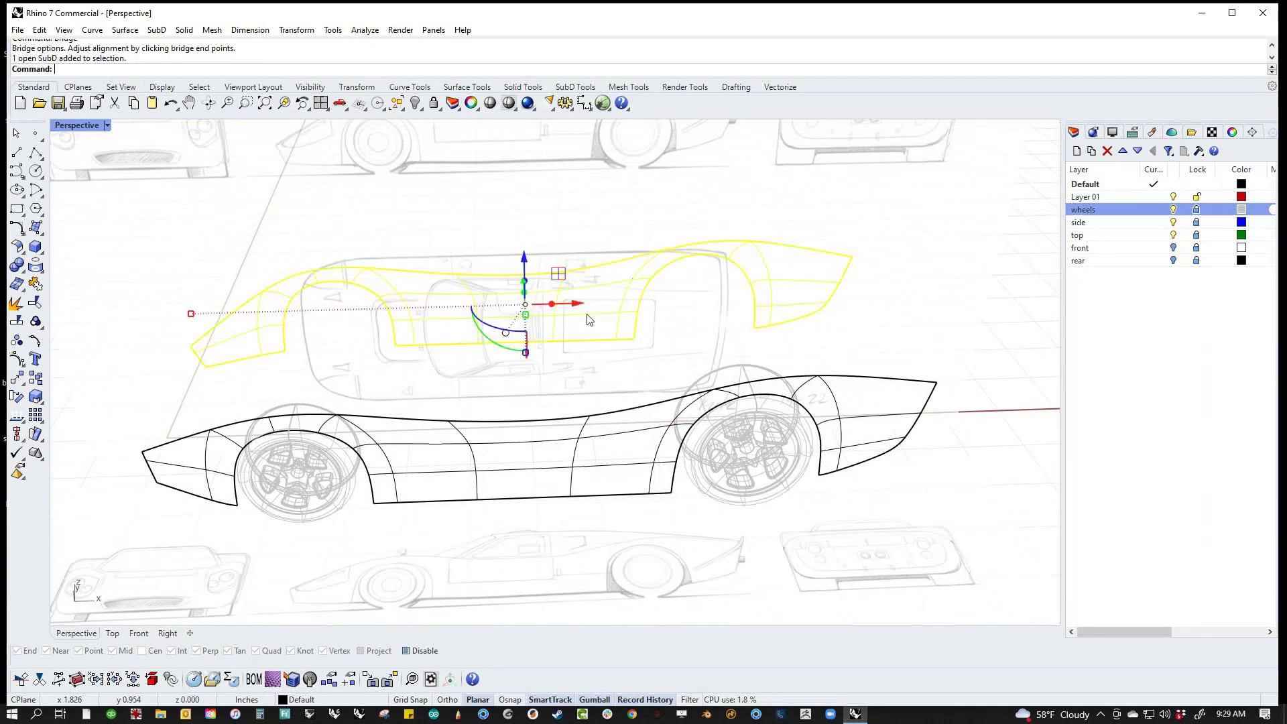
pyautogui.press('Delete')
# Step: In the top view, extrude the side panel's whole upper edge chain inward toward the car's centreline
pyautogui.hotkey('ctrl', 'F1')
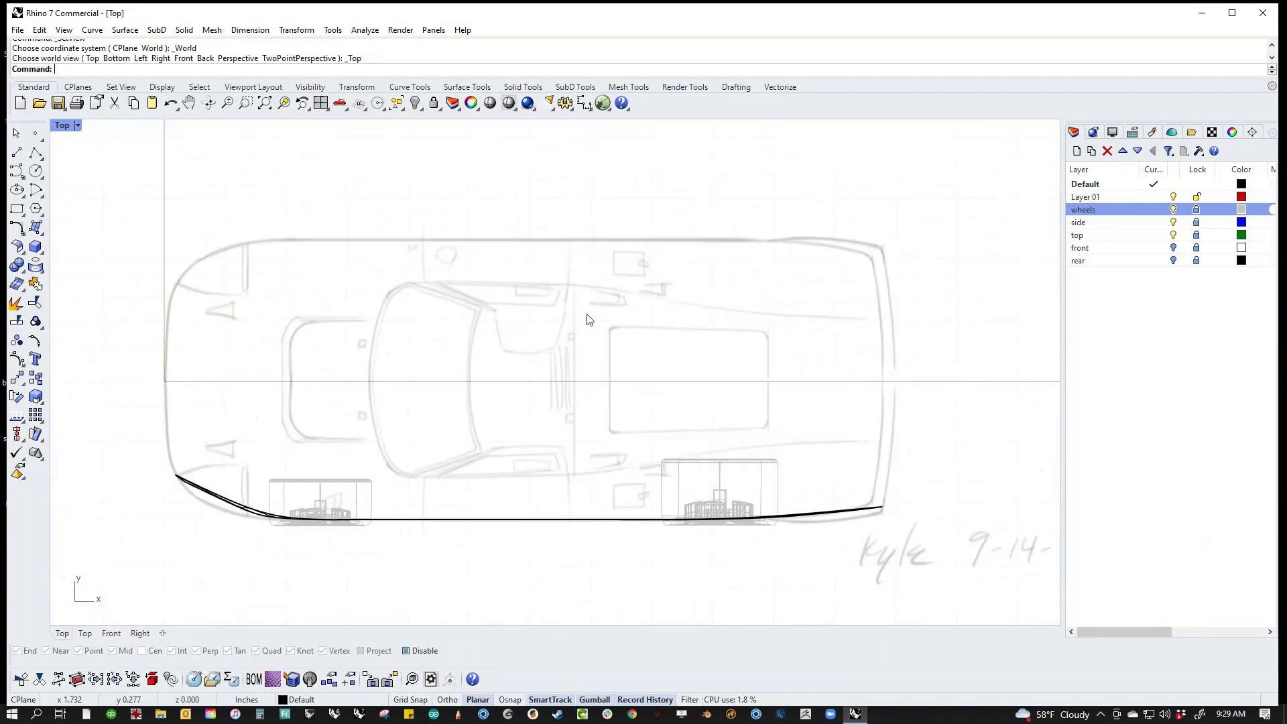
pyautogui.scroll(2, 437, 527)
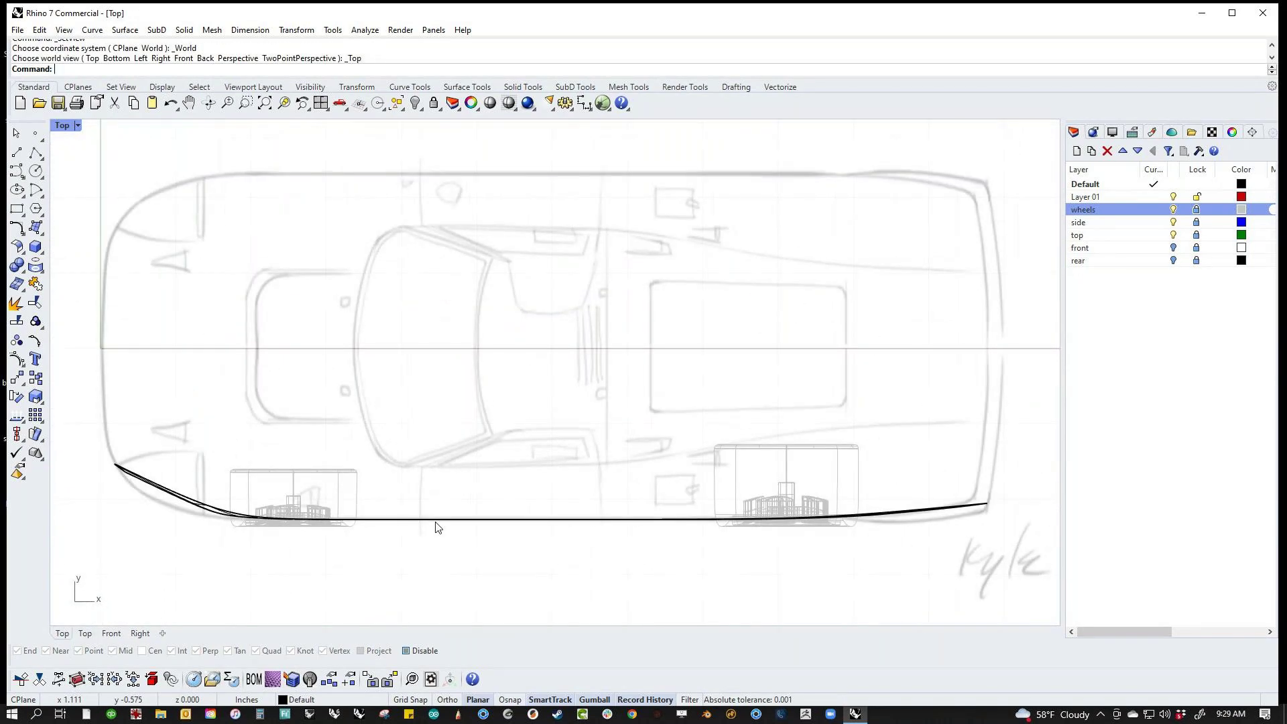
pyautogui.hotkey('ctrl', 'F4')
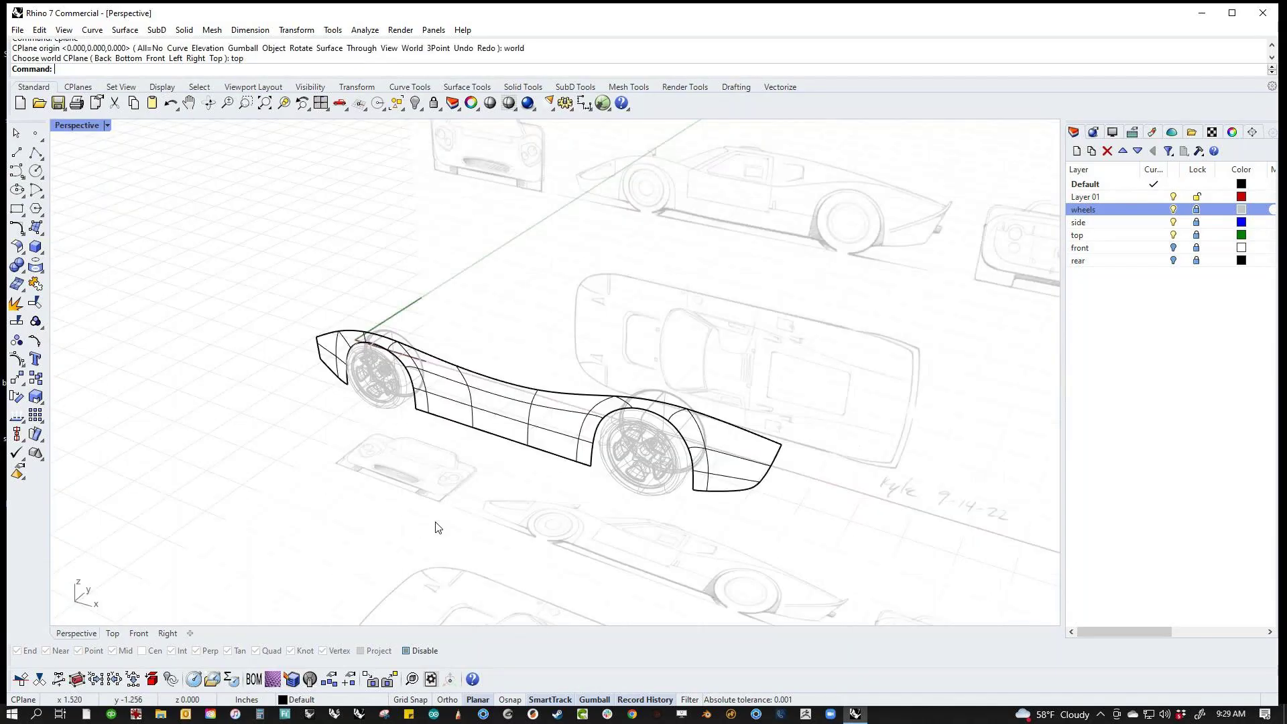
pyautogui.keyDown('ctrl'); pyautogui.keyDown('shift'); pyautogui.click(304, 375); pyautogui.keyUp('shift'); pyautogui.keyUp('ctrl')
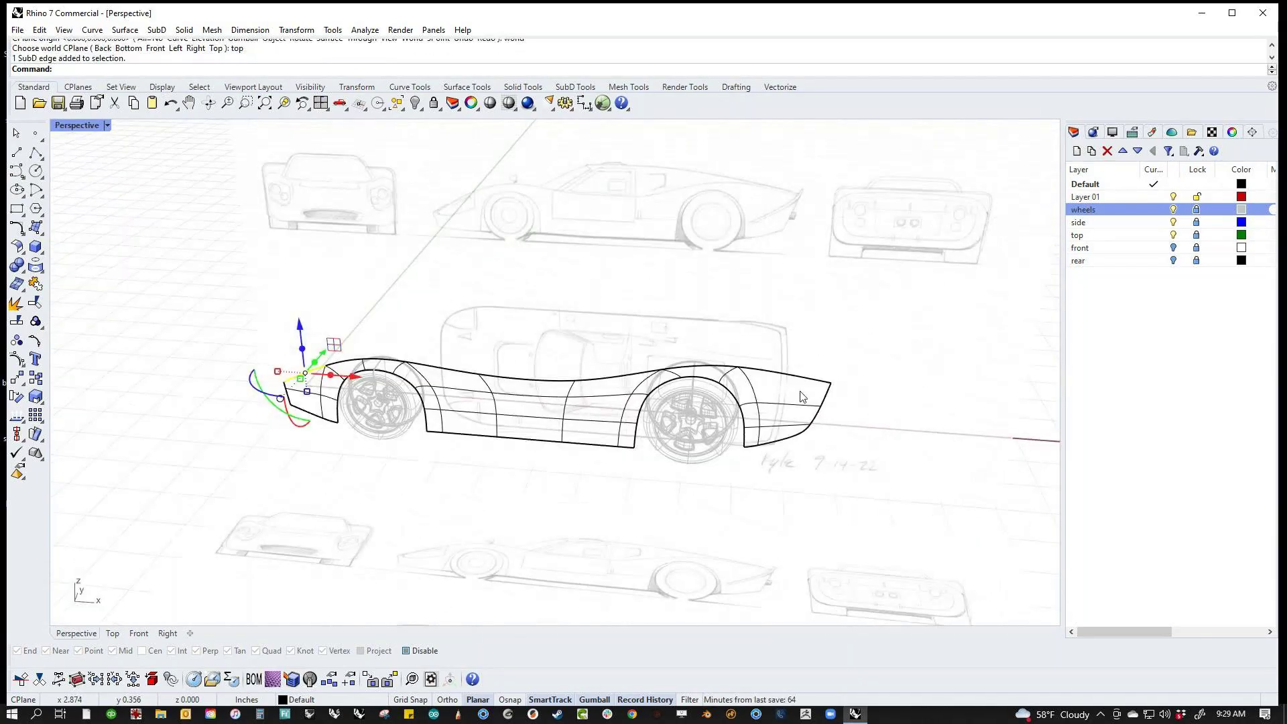
pyautogui.keyDown('ctrl'); pyautogui.keyDown('shift'); pyautogui.click(801, 378); pyautogui.keyUp('shift'); pyautogui.keyUp('ctrl')
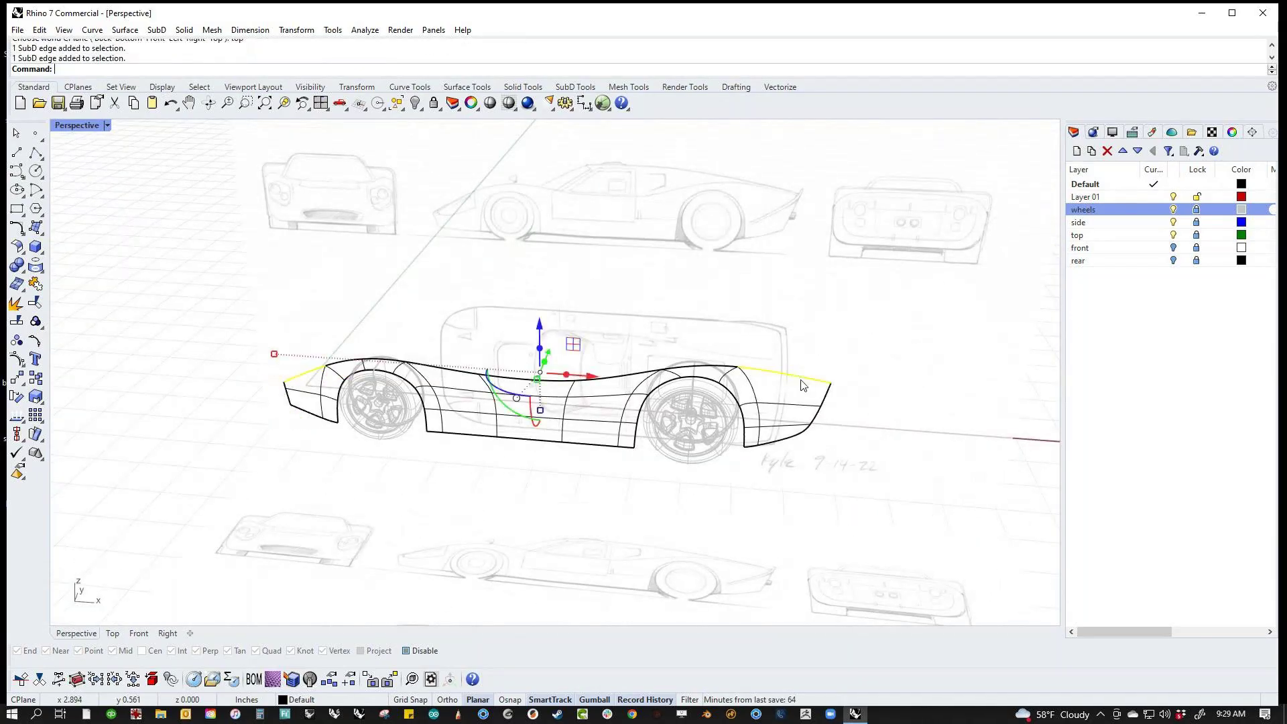
pyautogui.keyDown('ctrl'); pyautogui.keyDown('shift'); pyautogui.doubleClick(803, 384); pyautogui.keyUp('shift'); pyautogui.keyUp('ctrl')
pyautogui.hotkey('ctrl', 'F1')
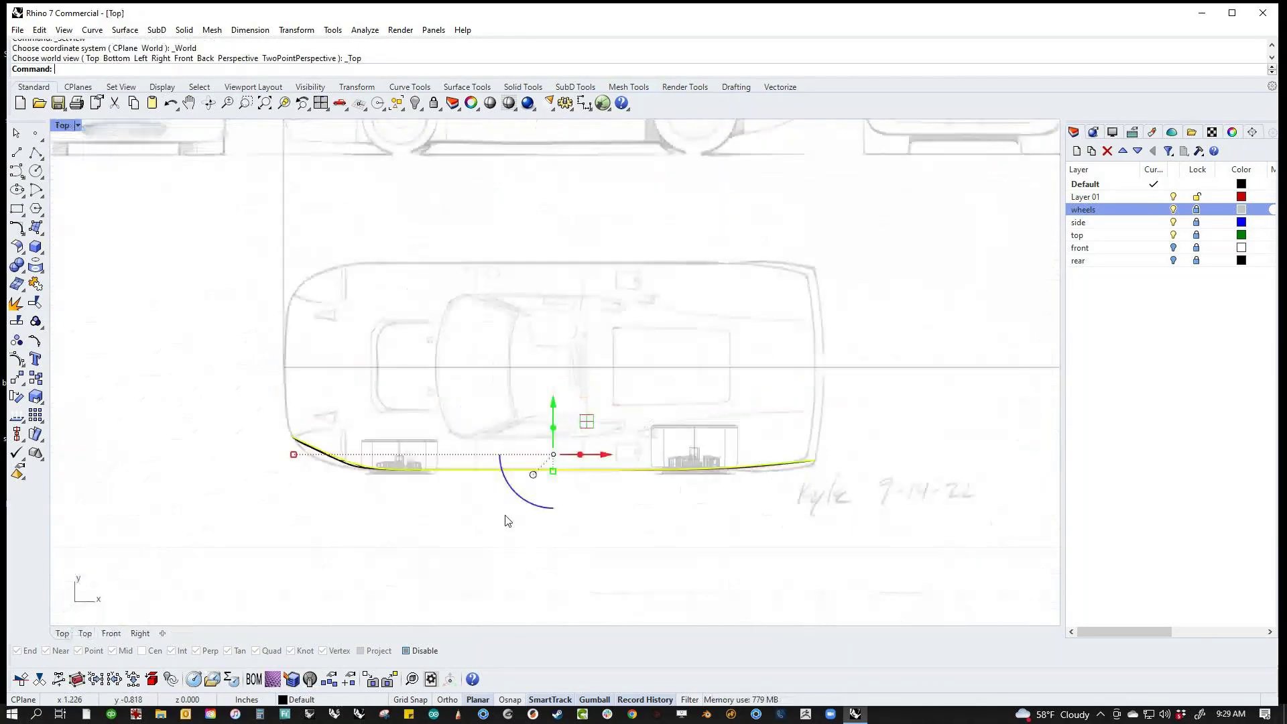
pyautogui.scroll(2, 536, 469)
pyautogui.moveTo(558, 426); pyautogui.dragTo(548, 424)
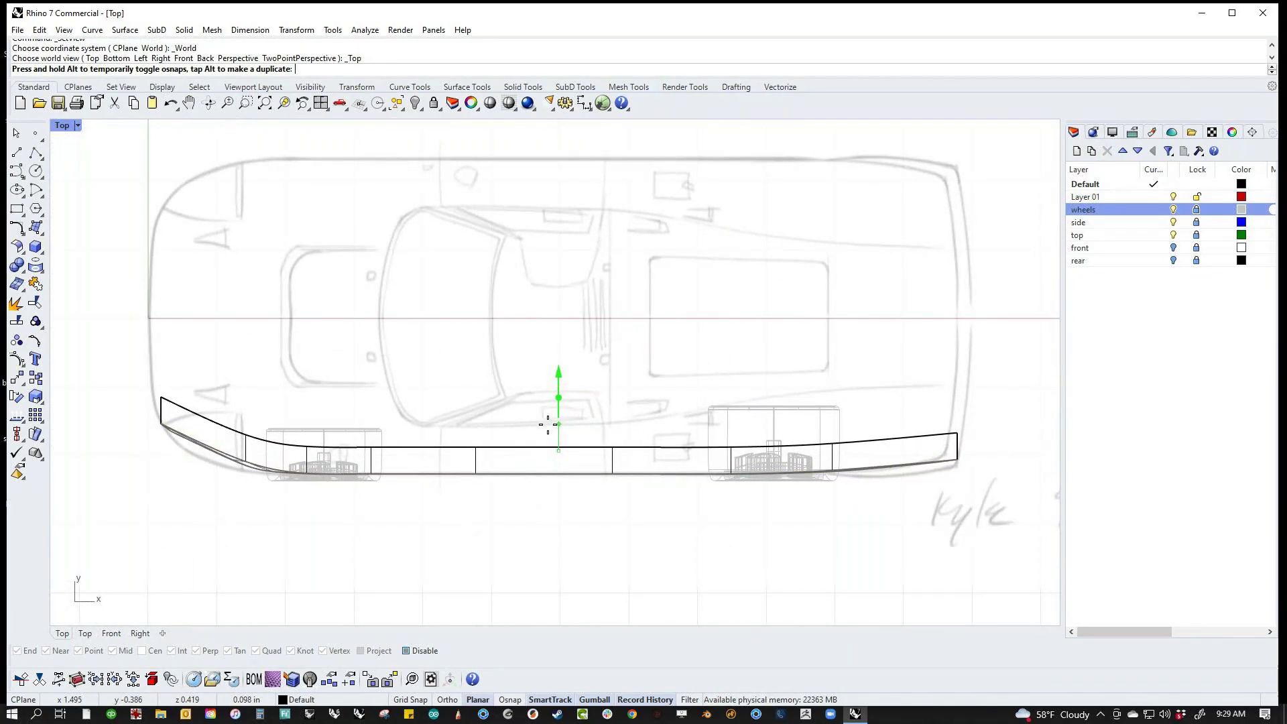
pyautogui.moveTo(547, 424); pyautogui.dragTo(561, 405)
pyautogui.click(626, 540)
# Step: Pull the new strip's inner vertex at the front of the rear wheel toward the centreline and show the SubD flat
pyautogui.moveTo(722, 428); pyautogui.dragTo(581, 455, button='right')
pyautogui.keyDown('ctrl'); pyautogui.keyDown('shift'); pyautogui.click(583, 455); pyautogui.keyUp('shift'); pyautogui.keyUp('ctrl')
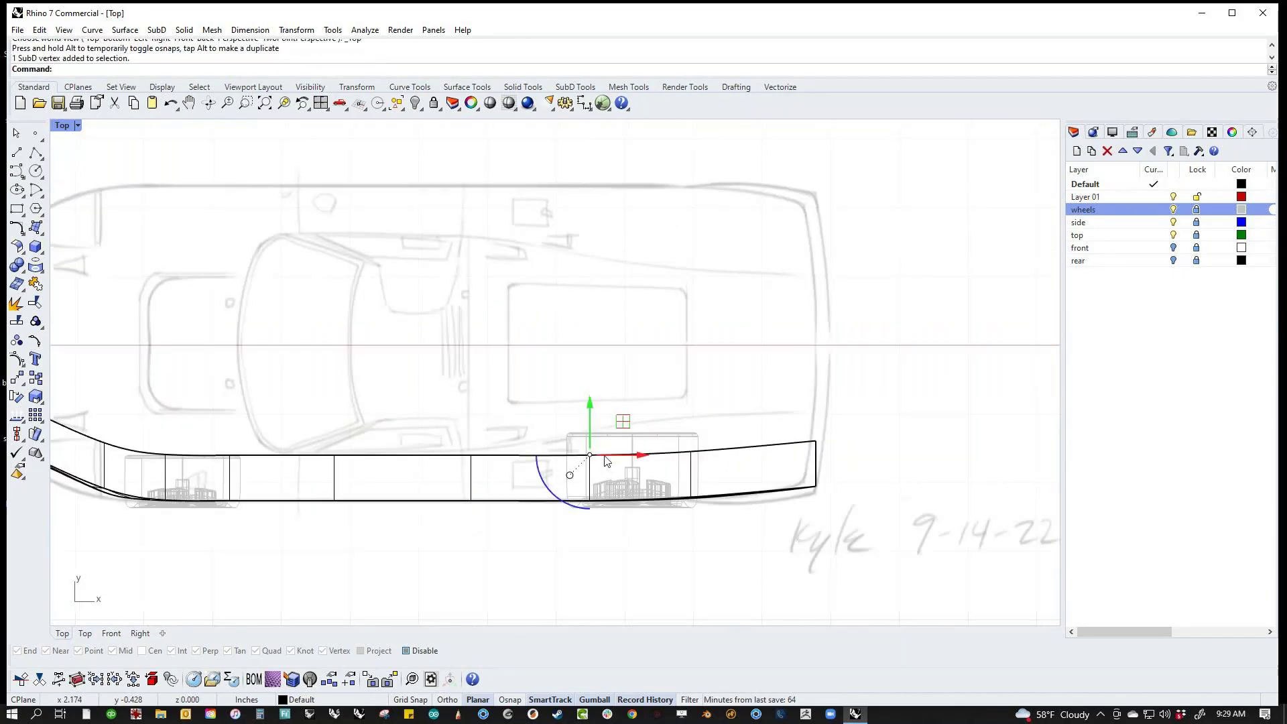
pyautogui.moveTo(589, 415); pyautogui.dragTo(590, 394)
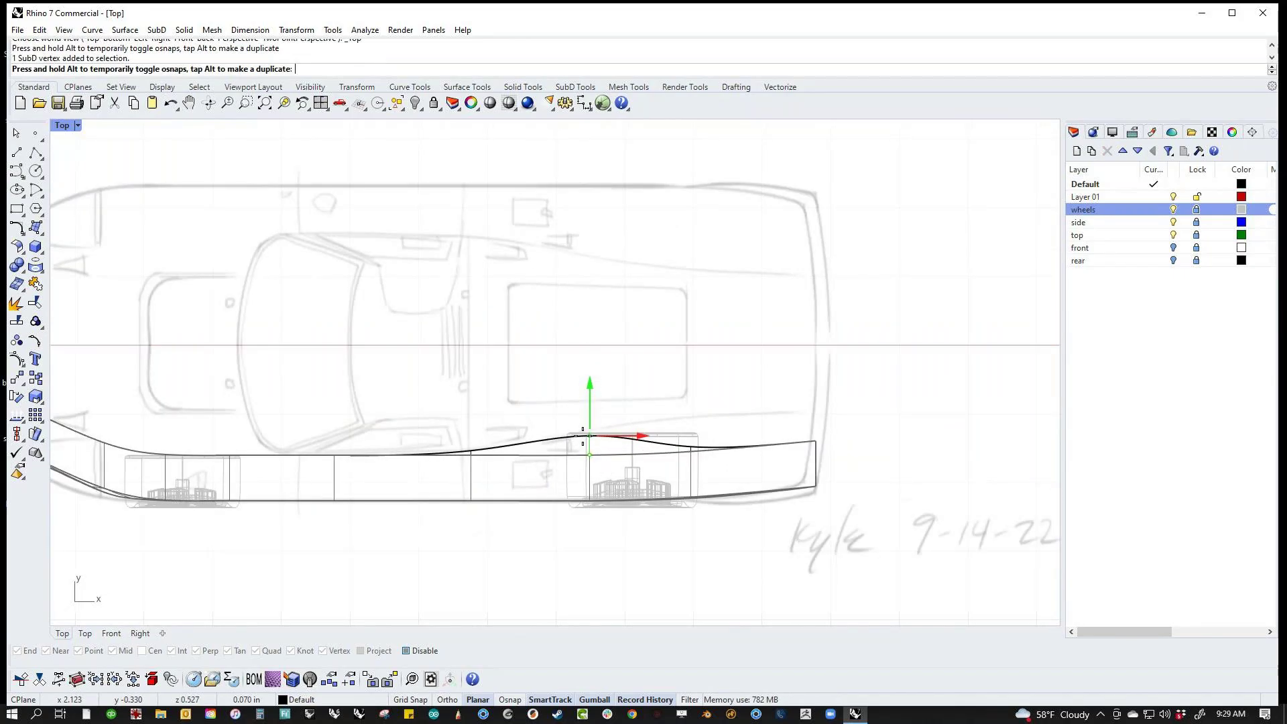
pyautogui.press('Tab')
pyautogui.press('Escape')
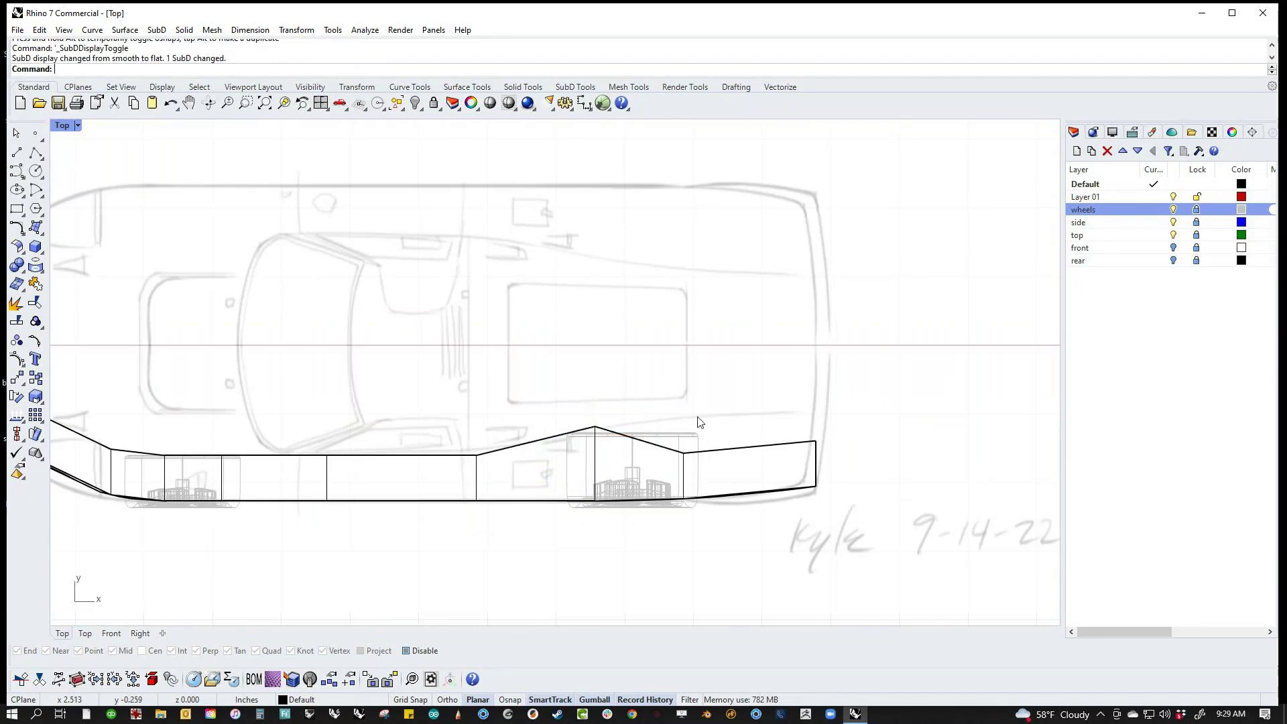
# Step: Move the strip's inner vertices behind the rear wheel and at the tail inward to continue the rear fender line
pyautogui.keyDown('ctrl'); pyautogui.keyDown('shift'); pyautogui.click(683, 453); pyautogui.keyUp('shift'); pyautogui.keyUp('ctrl')
pyautogui.moveTo(683, 423); pyautogui.dragTo(683, 386)
pyautogui.click(792, 421)
pyautogui.moveTo(794, 409)
pyautogui.keyDown('ctrl'); pyautogui.keyDown('shift'); pyautogui.mouseDown()
pyautogui.moveTo(847, 469)
pyautogui.moveTo(814, 413)
pyautogui.mouseUp(); pyautogui.keyUp('shift'); pyautogui.keyUp('ctrl')
# Step: Line up the strip's three front inner vertices, from the nose to above the front wheel, into a nearly straight lengthwise edge
pyautogui.moveTo(308, 516); pyautogui.dragTo(574, 535, button='right')
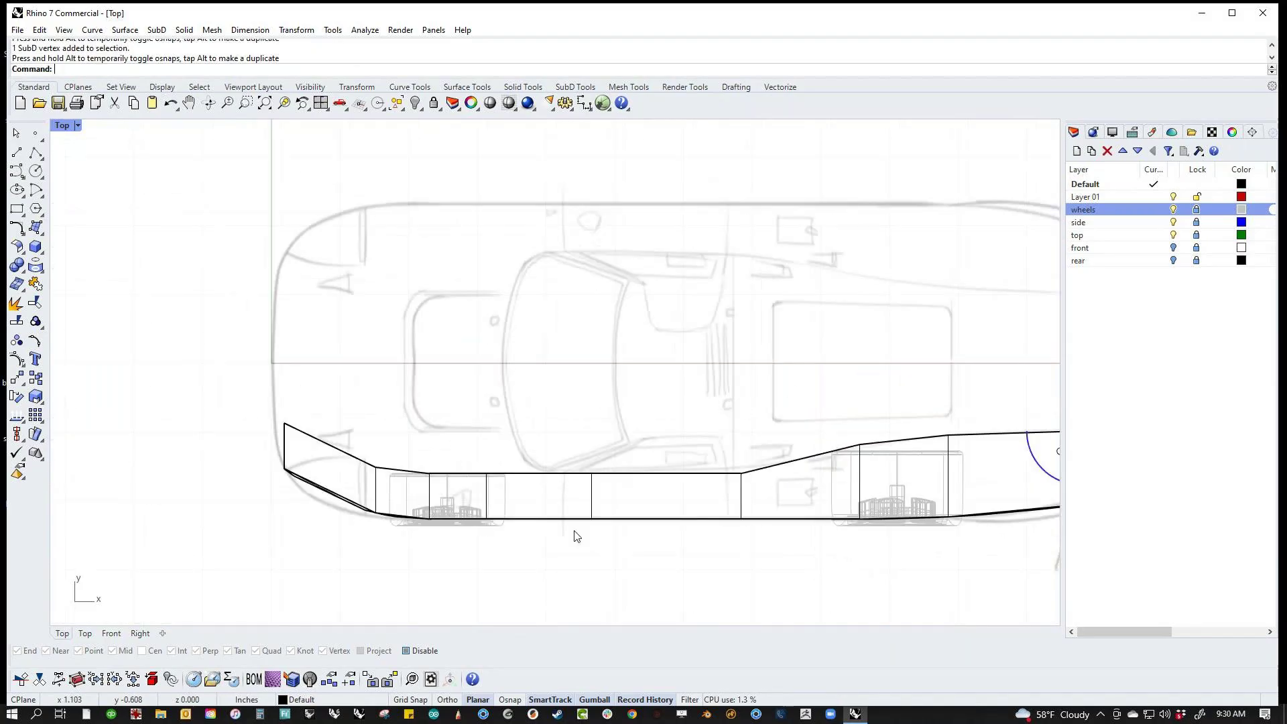
pyautogui.scroll(3, 448, 496)
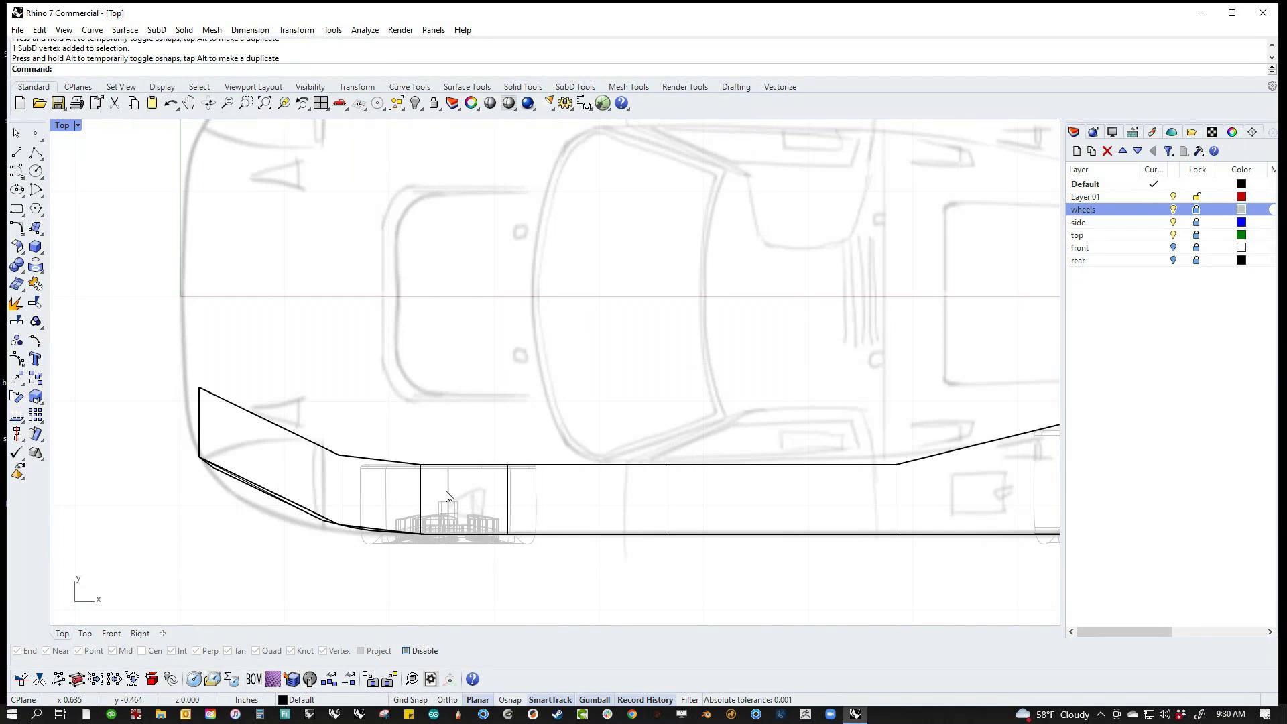
pyautogui.keyDown('ctrl'); pyautogui.keyDown('shift'); pyautogui.moveTo(187, 367); pyautogui.dragTo(231, 404); pyautogui.keyUp('shift'); pyautogui.keyUp('ctrl')
pyautogui.moveTo(204, 344); pyautogui.dragTo(205, 392)
pyautogui.click(356, 399)
pyautogui.keyDown('ctrl'); pyautogui.keyDown('shift'); pyautogui.click(339, 455); pyautogui.keyUp('shift'); pyautogui.keyUp('ctrl')
pyautogui.moveTo(339, 455); pyautogui.dragTo(477, 489)
pyautogui.moveTo(430, 414)
pyautogui.mouseDown()
pyautogui.moveTo(437, 432)
pyautogui.moveTo(412, 471)
pyautogui.moveTo(425, 402)
pyautogui.moveTo(429, 432)
pyautogui.mouseUp()
pyautogui.press('Escape')
# Step: Move the two inner vertices behind the front wheel to the blueprint's windshield base corner
pyautogui.keyDown('ctrl'); pyautogui.keyDown('shift'); pyautogui.moveTo(536, 473); pyautogui.dragTo(510, 404); pyautogui.keyUp('shift'); pyautogui.keyUp('ctrl')
pyautogui.press('Escape')
pyautogui.keyDown('ctrl'); pyautogui.keyDown('shift'); pyautogui.moveTo(636, 432); pyautogui.dragTo(608, 464); pyautogui.keyUp('shift'); pyautogui.keyUp('ctrl')
pyautogui.press('Escape')
pyautogui.scroll(-4, 700, 544)
pyautogui.moveTo(726, 546); pyautogui.dragTo(690, 553, button='right')
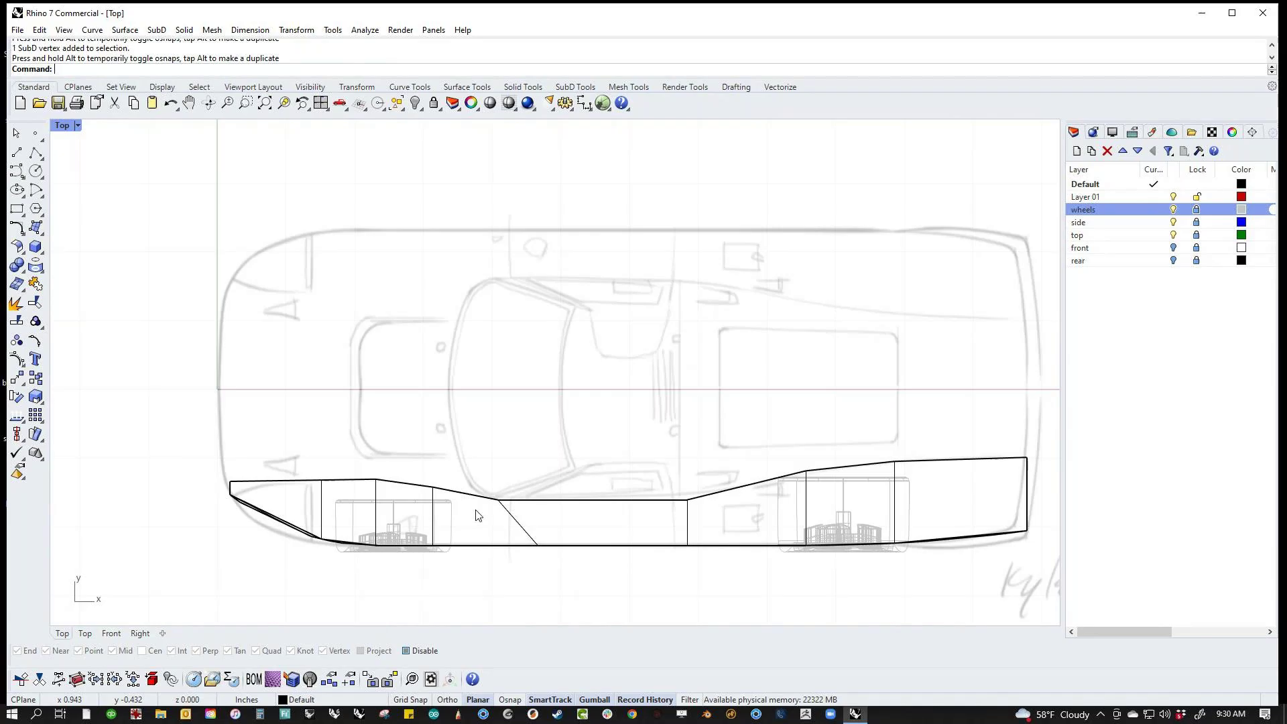
pyautogui.click(431, 485)
pyautogui.moveTo(467, 462); pyautogui.dragTo(513, 470)
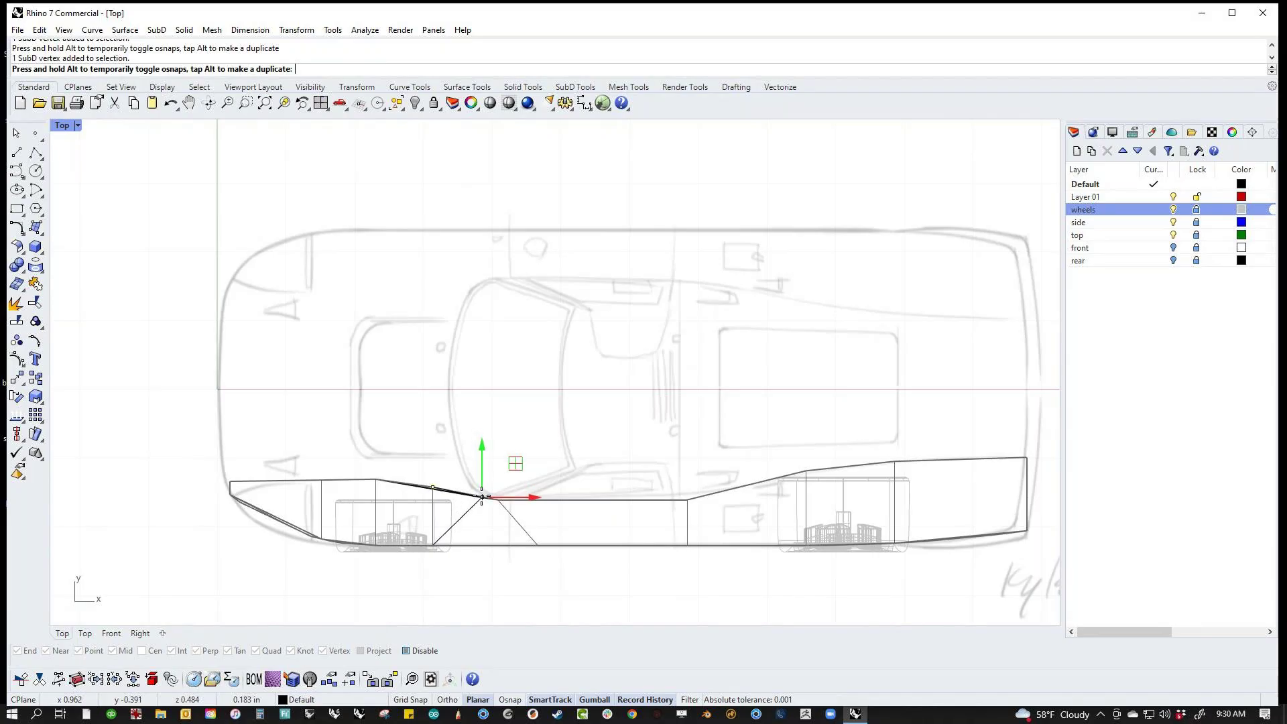
pyautogui.click(437, 467)
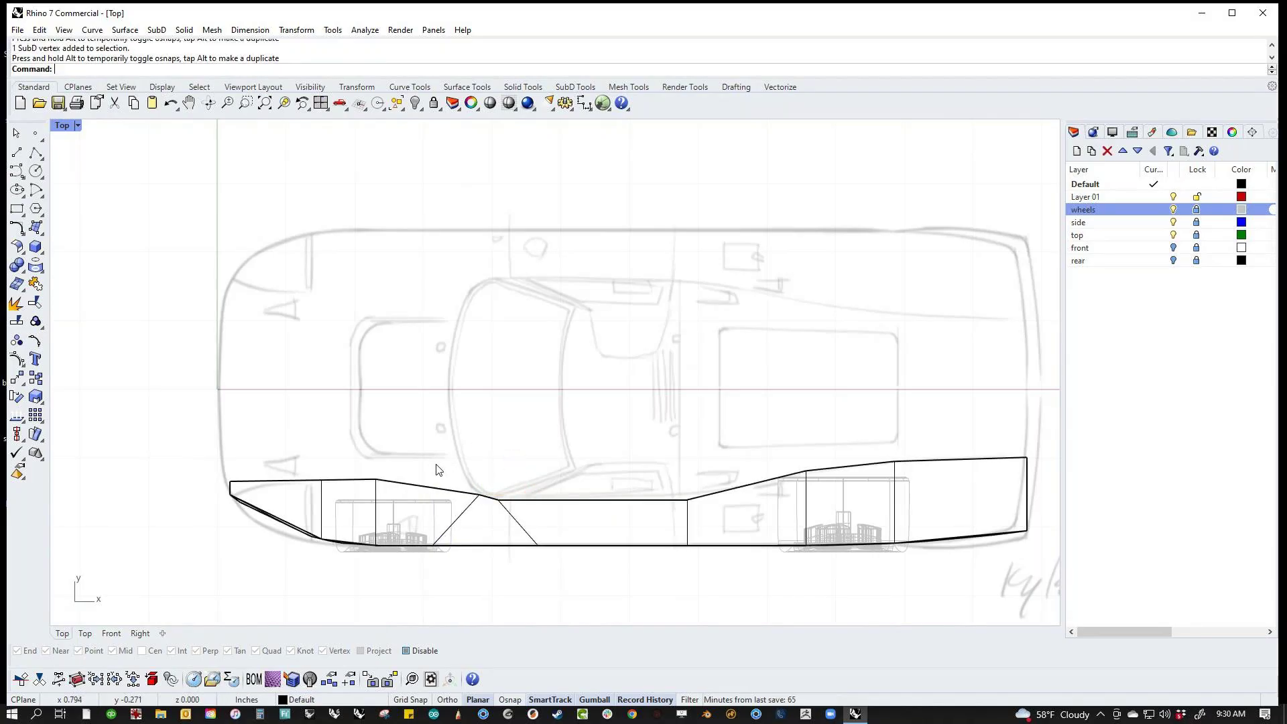
pyautogui.moveTo(362, 461); pyautogui.dragTo(395, 483)
pyautogui.click(329, 397)
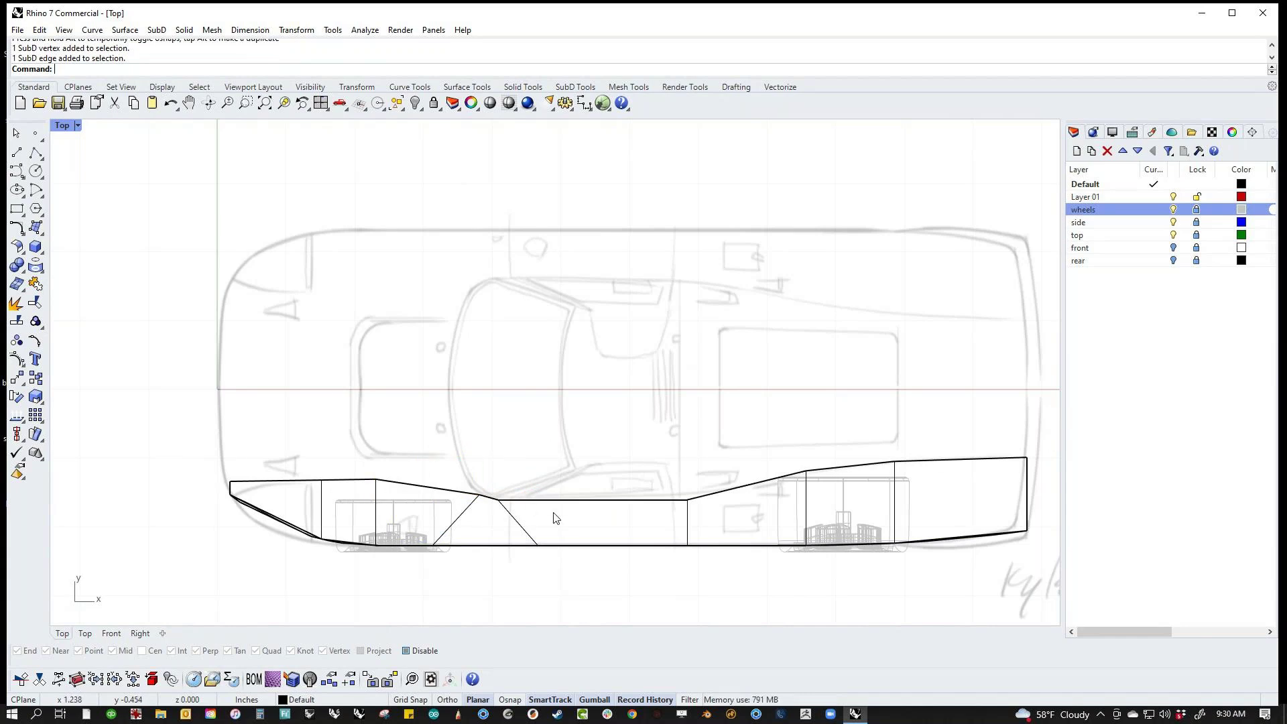
# Step: In the perspective view, extrude the strip's inner edges from the windshield base back to the tail straight up
pyautogui.write('P')
pyautogui.press('Return')
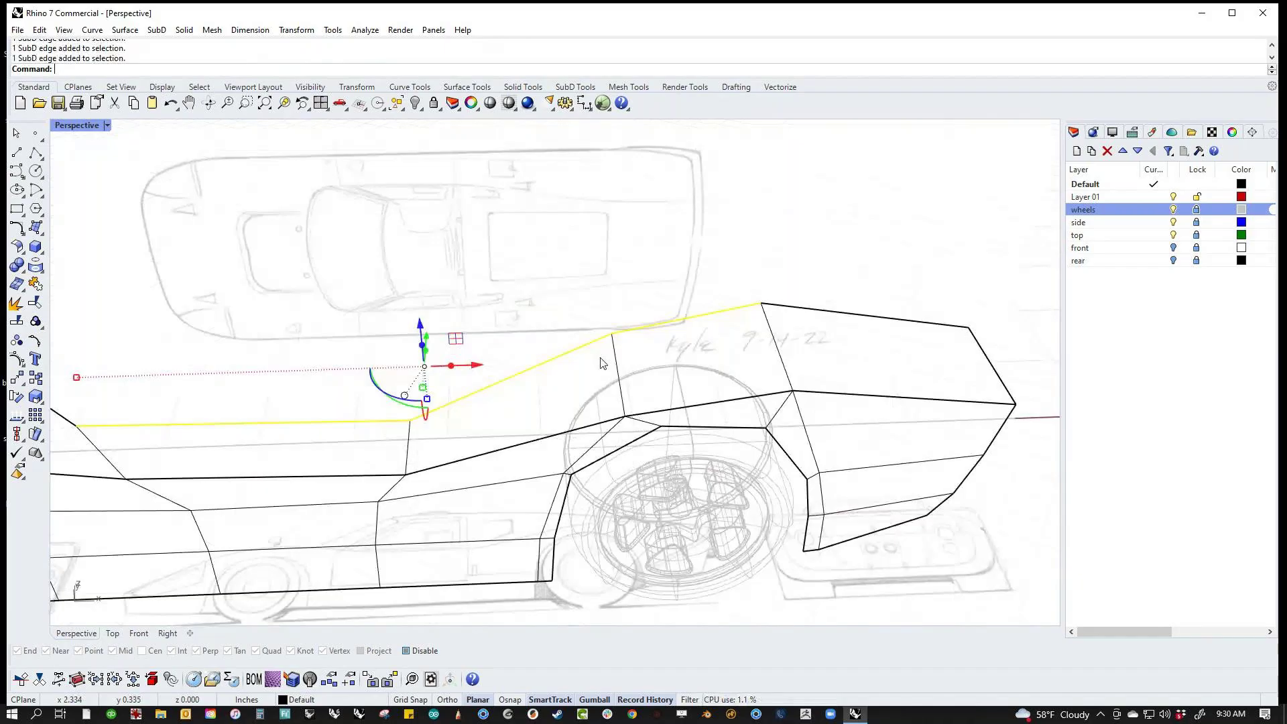
pyautogui.moveTo(600, 359); pyautogui.dragTo(596, 360, button='right')
pyautogui.keyDown('shift'); pyautogui.click(796, 311); pyautogui.keyUp('shift')
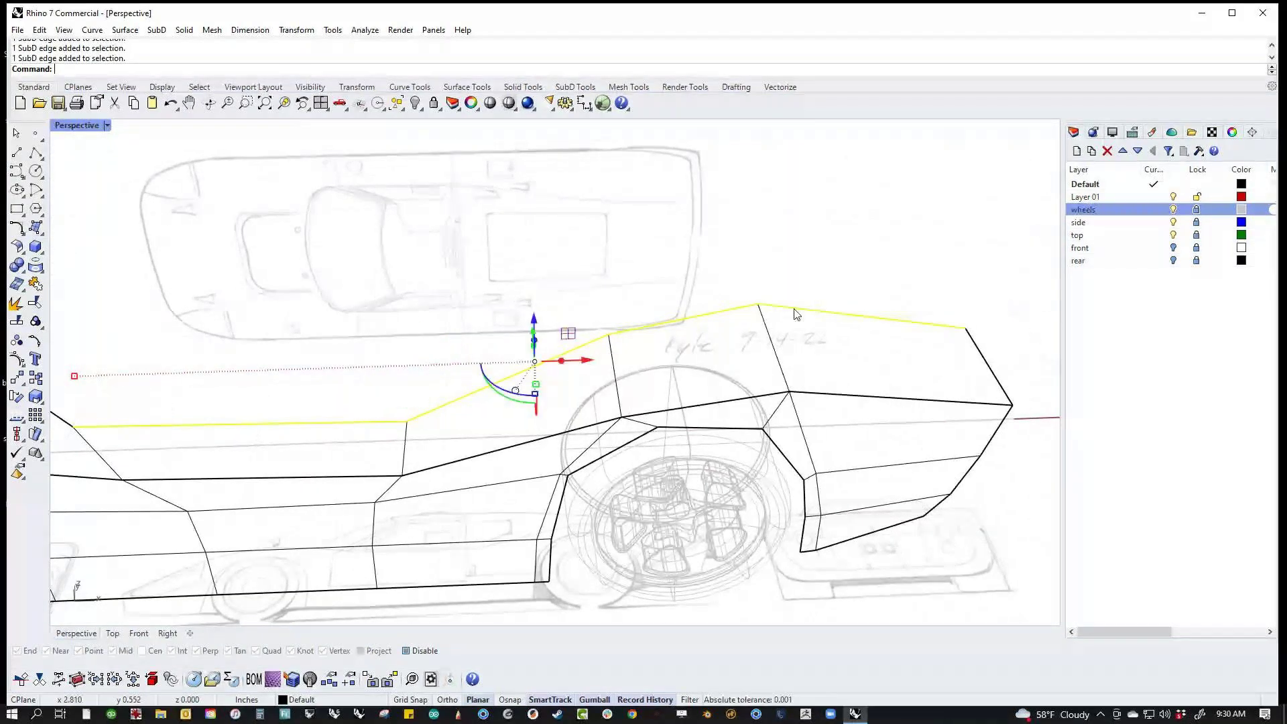
pyautogui.moveTo(796, 314); pyautogui.dragTo(637, 337, button='right')
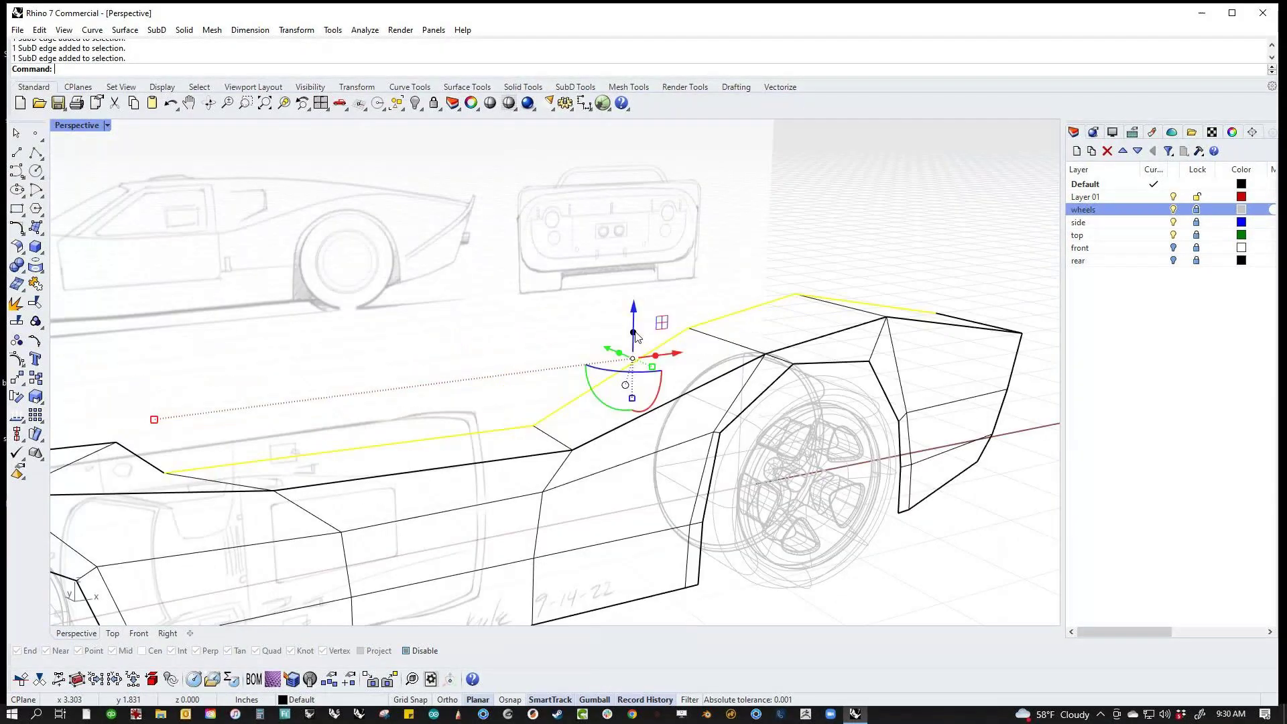
pyautogui.moveTo(635, 333); pyautogui.dragTo(652, 252)
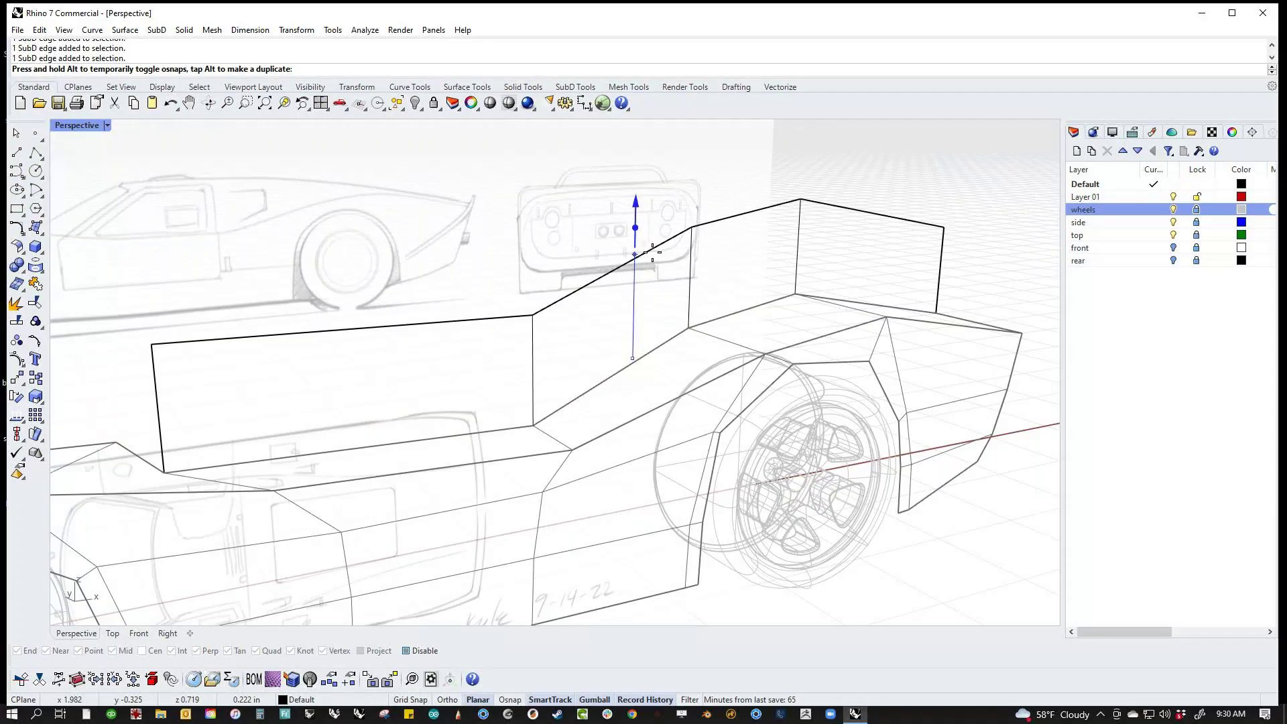
# Step: In the Front view, bring the raised wall's top vertices behind the door and ahead of the rear wheel onto the blueprint's roofline
pyautogui.hotkey('ctrl', 'F2')
pyautogui.click(501, 329)
pyautogui.moveTo(501, 330); pyautogui.dragTo(503, 329)
pyautogui.click(761, 234)
pyautogui.moveTo(760, 234); pyautogui.dragTo(756, 334)
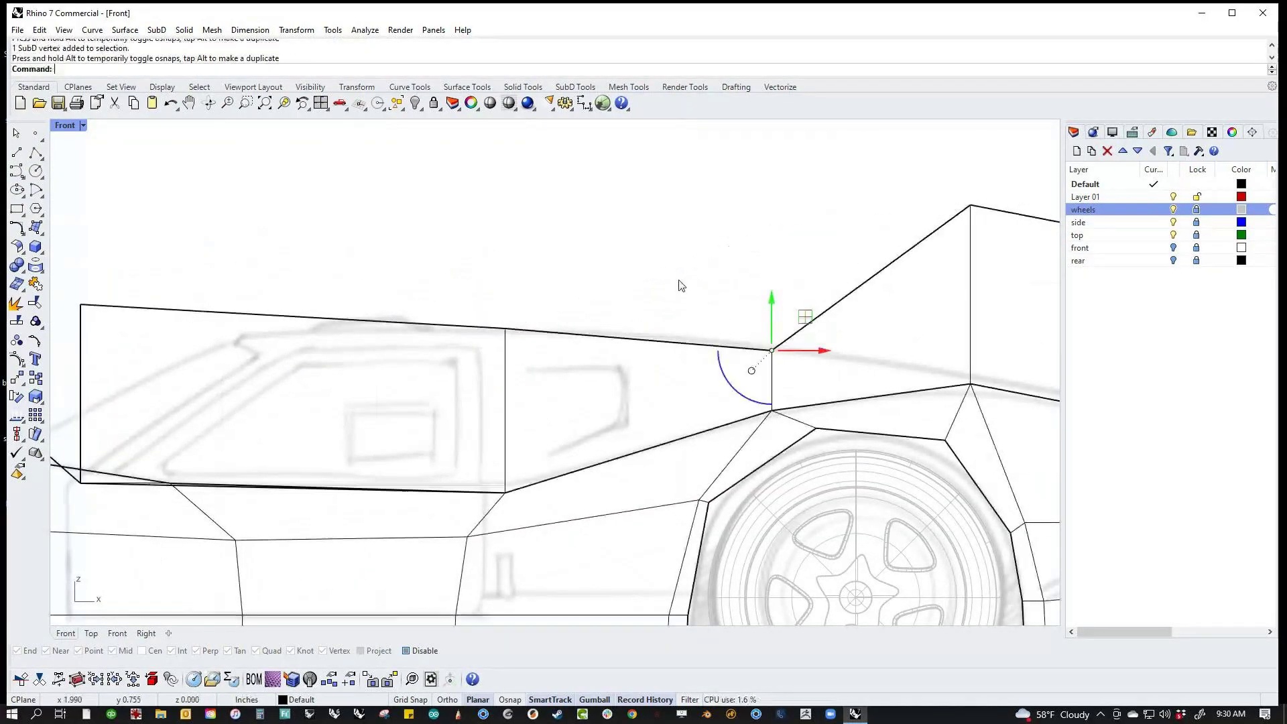
# Step: Lower the wall's top vertices above the rear wheel and at the tail onto the blueprint's rear deck line
pyautogui.scroll(-3, 753, 291)
pyautogui.scroll(3, 583, 290)
pyautogui.moveTo(637, 288); pyautogui.dragTo(623, 383)
pyautogui.moveTo(778, 267); pyautogui.dragTo(868, 352)
pyautogui.moveTo(823, 270); pyautogui.dragTo(823, 384)
pyautogui.click(592, 313)
# Step: Move the wall's front top vertex back to the upper end of the blueprint's side window to slant the windshield pillar
pyautogui.moveTo(583, 329); pyautogui.dragTo(968, 444, button='right')
pyautogui.scroll(-2, 967, 444)
pyautogui.scroll(4, 808, 451)
pyautogui.moveTo(808, 450); pyautogui.dragTo(640, 428, button='right')
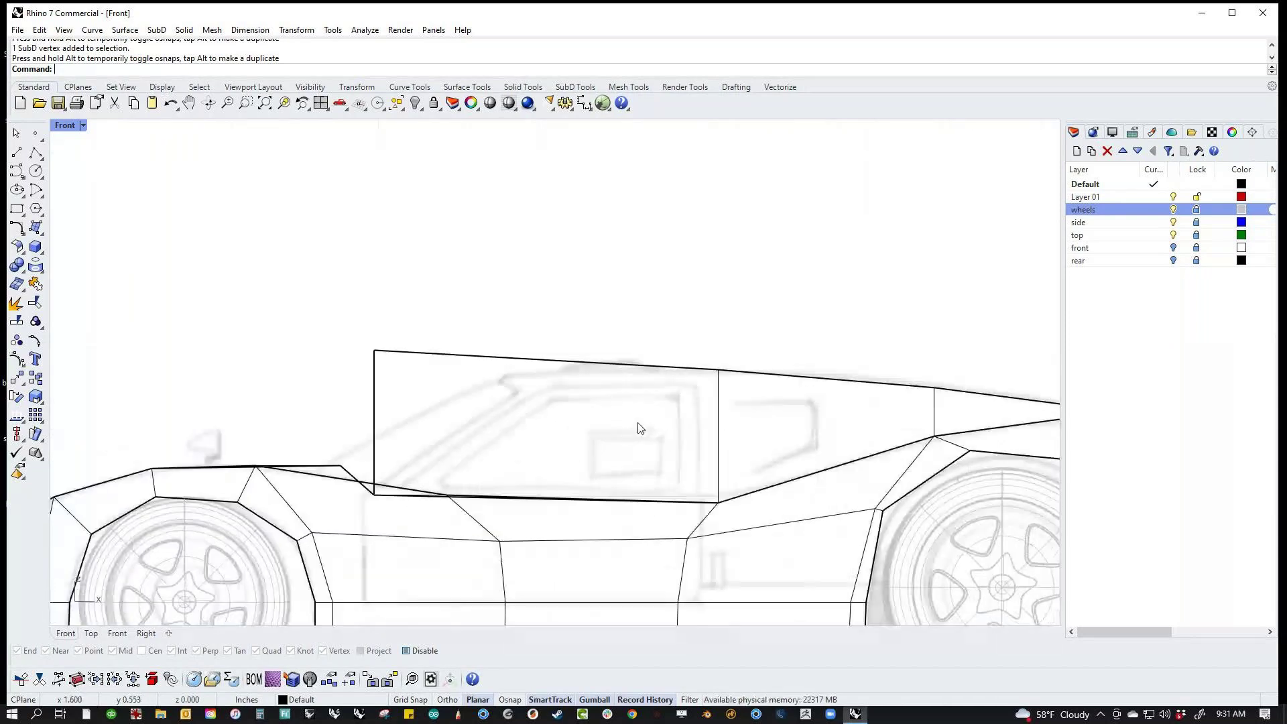
pyautogui.moveTo(483, 375); pyautogui.dragTo(546, 368)
pyautogui.click(411, 436)
# Step: Move the vertex at the windshield pillar's base and the cowl vertex ahead of it onto the blueprint's lines
pyautogui.scroll(4, 399, 480)
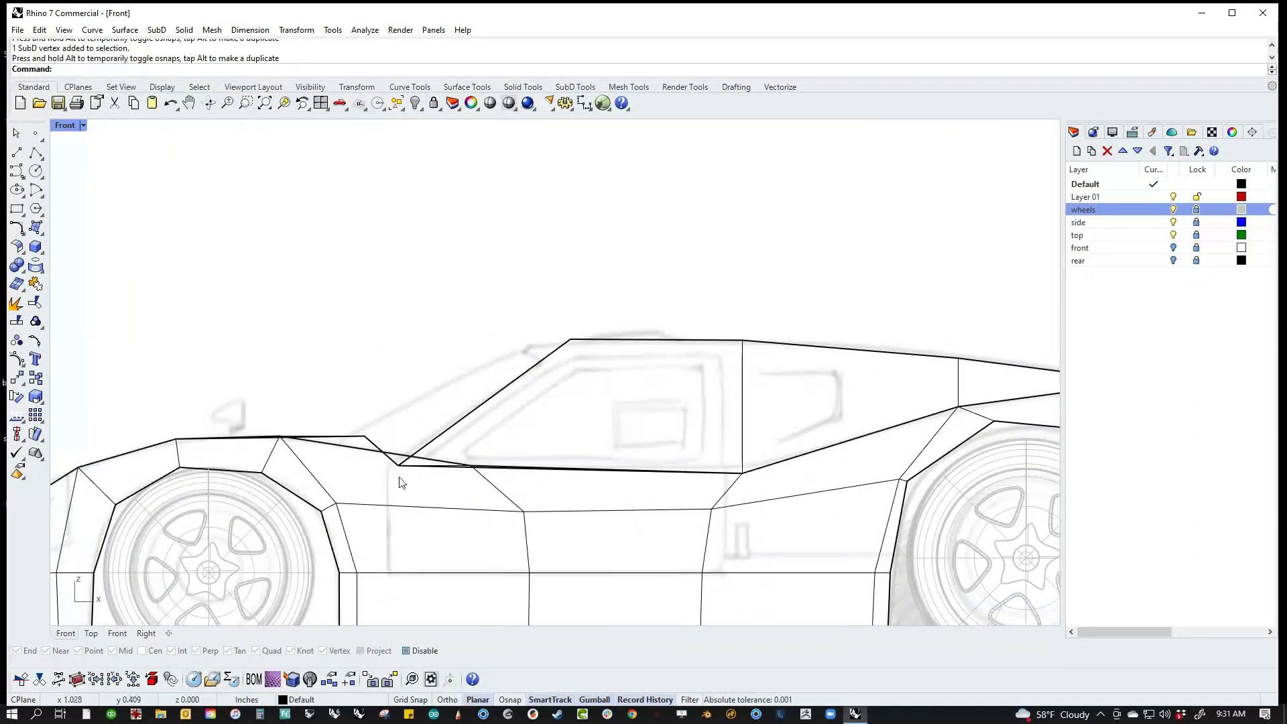
pyautogui.click(396, 448)
pyautogui.moveTo(402, 446); pyautogui.dragTo(413, 416)
pyautogui.click(337, 360)
pyautogui.moveTo(311, 355); pyautogui.dragTo(361, 392)
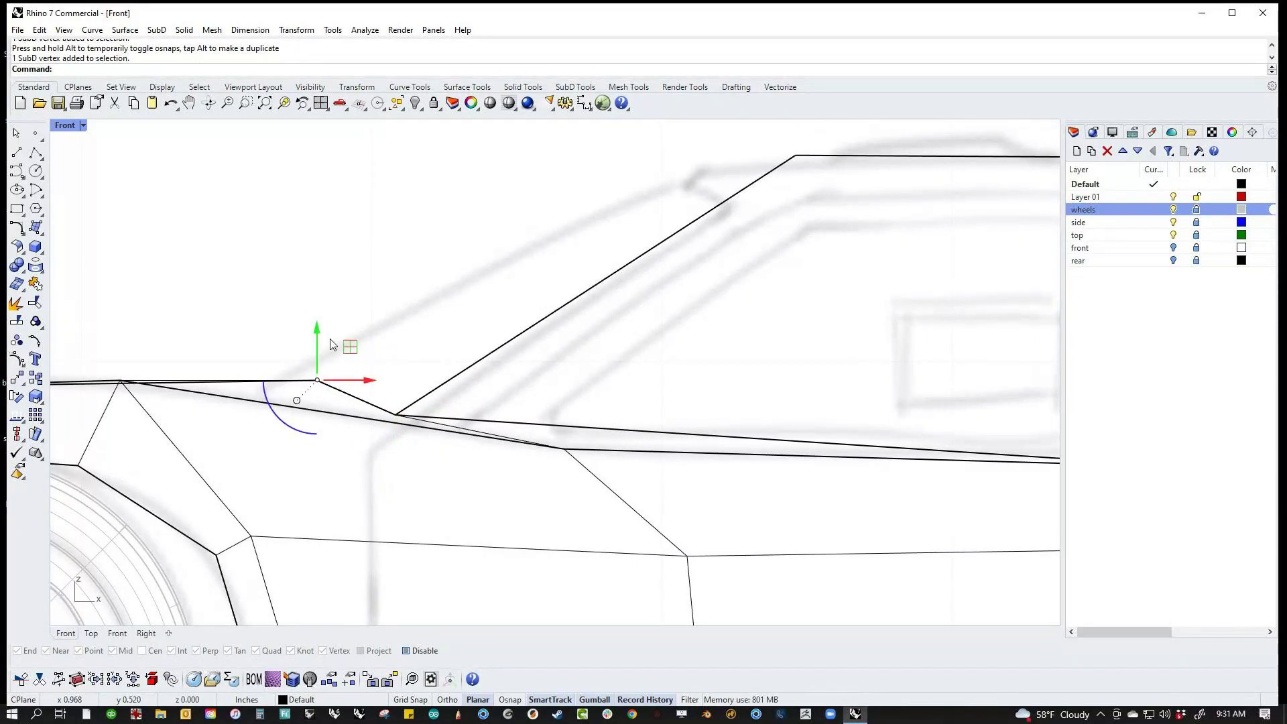
pyautogui.moveTo(315, 344); pyautogui.dragTo(273, 398)
pyautogui.click(409, 341)
pyautogui.scroll(-3, 419, 362)
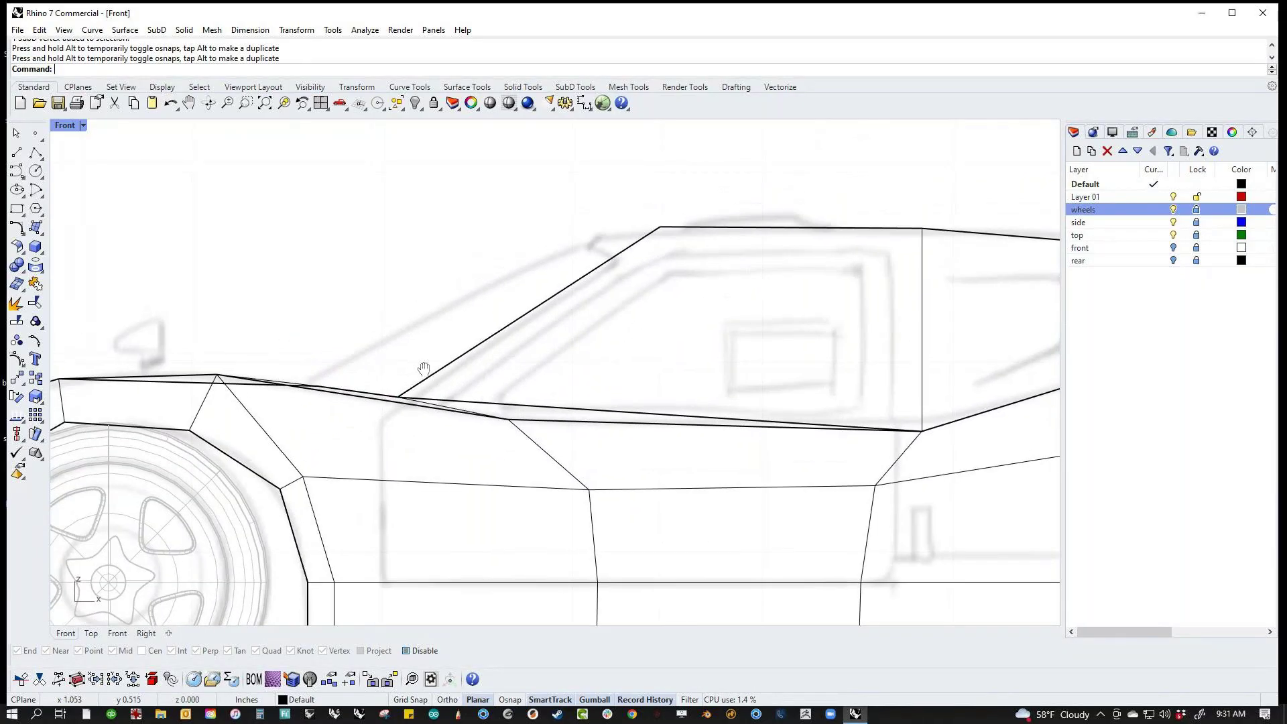
# Step: Adjust the roof's front corner vertex against the blueprint's windshield and roof outline
pyautogui.click(641, 259)
pyautogui.moveTo(642, 259); pyautogui.dragTo(621, 306)
pyautogui.click(451, 272)
pyautogui.scroll(2, 601, 262)
pyautogui.moveTo(605, 249); pyautogui.dragTo(578, 230)
pyautogui.moveTo(559, 234); pyautogui.dragTo(597, 268)
pyautogui.click(402, 264)
pyautogui.scroll(-2, 455, 298)
pyautogui.hotkey('ctrl', 'F4')
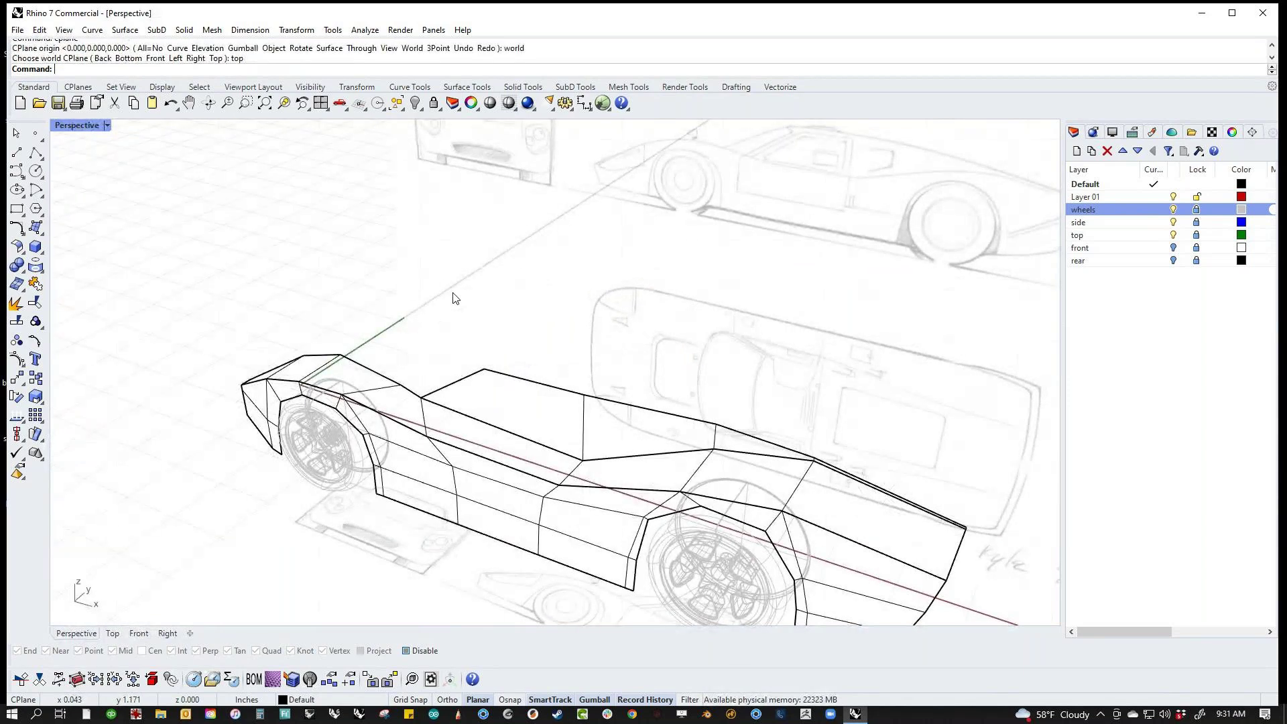
pyautogui.moveTo(563, 393); pyautogui.dragTo(613, 407, button='right')
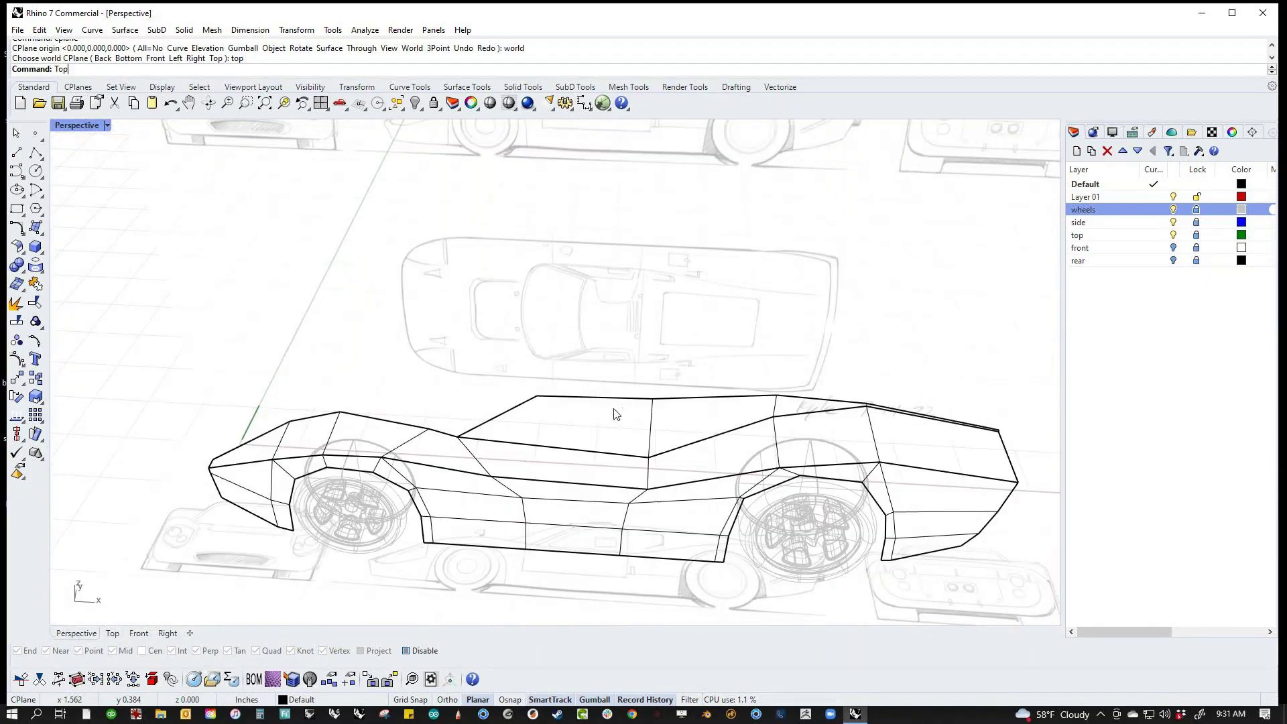
pyautogui.hotkey('ctrl', 'F1')
pyautogui.write('p')
pyautogui.press('Return')
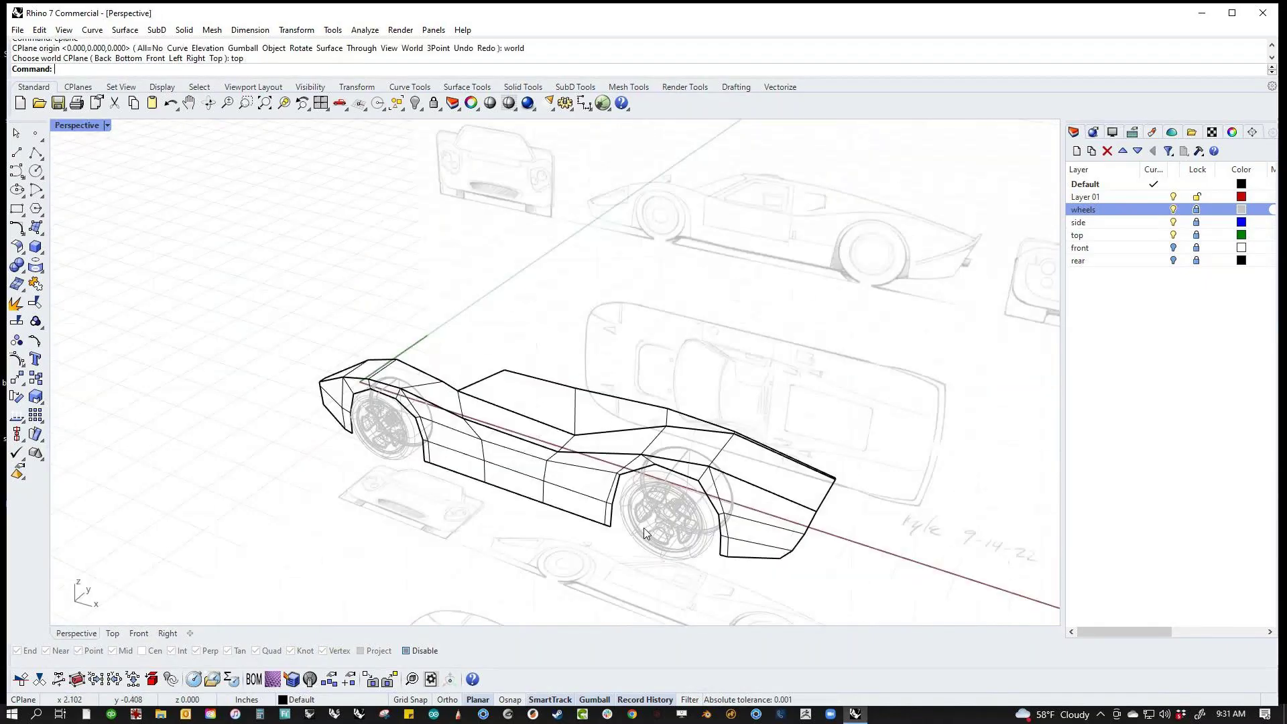
pyautogui.keyDown('ctrl'); pyautogui.keyDown('shift'); pyautogui.click(540, 379); pyautogui.keyUp('shift'); pyautogui.keyUp('ctrl')
pyautogui.scroll(5, 737, 444)
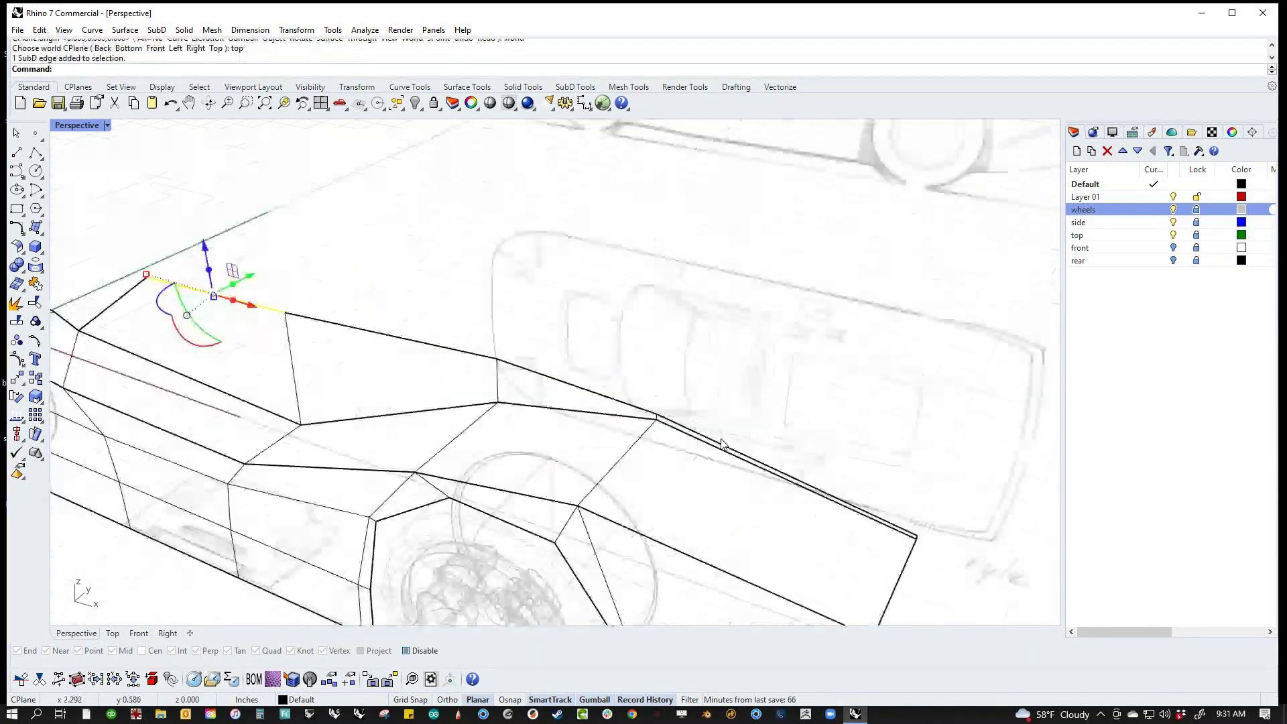
pyautogui.keyDown('ctrl'); pyautogui.keyDown('shift'); pyautogui.click(722, 444); pyautogui.keyUp('shift'); pyautogui.keyUp('ctrl')
pyautogui.keyDown('ctrl'); pyautogui.keyDown('shift'); pyautogui.click(633, 405); pyautogui.keyUp('shift'); pyautogui.keyUp('ctrl')
pyautogui.keyDown('ctrl'); pyautogui.keyDown('shift'); pyautogui.click(448, 348); pyautogui.keyUp('shift'); pyautogui.keyUp('ctrl')
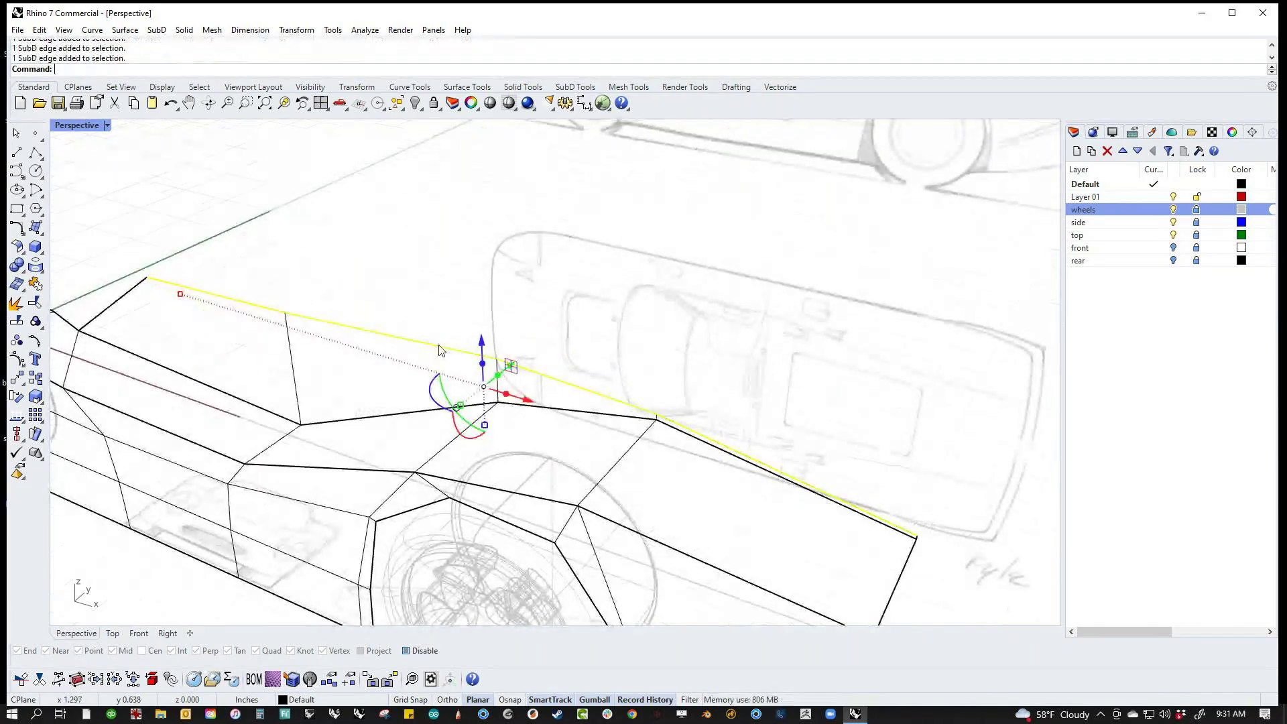
pyautogui.press('Return')
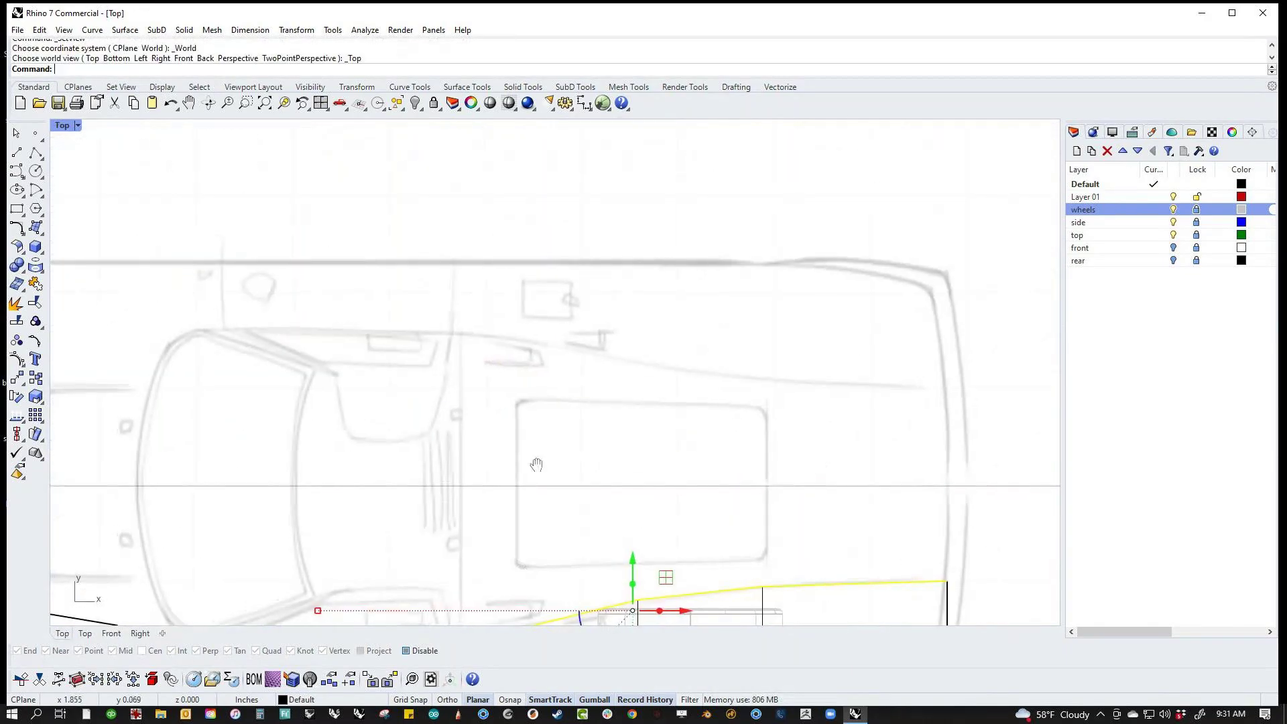
pyautogui.scroll(-3, 551, 376)
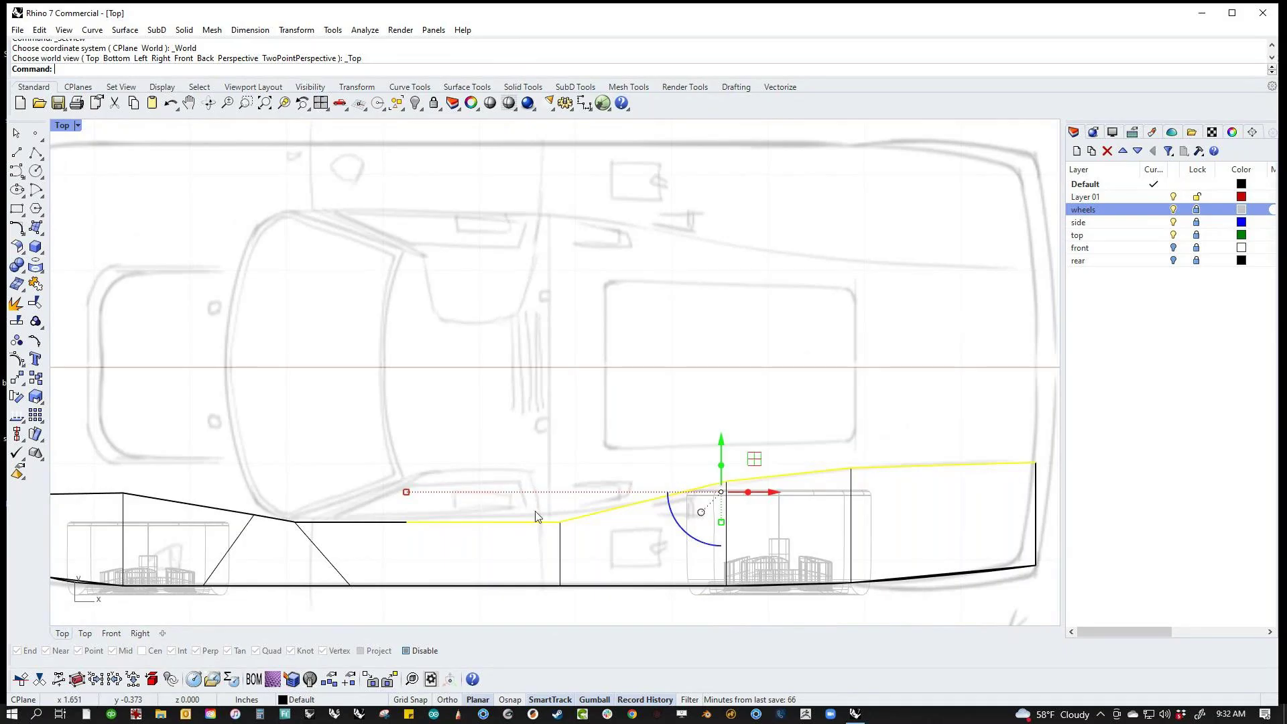
pyautogui.press('Escape')
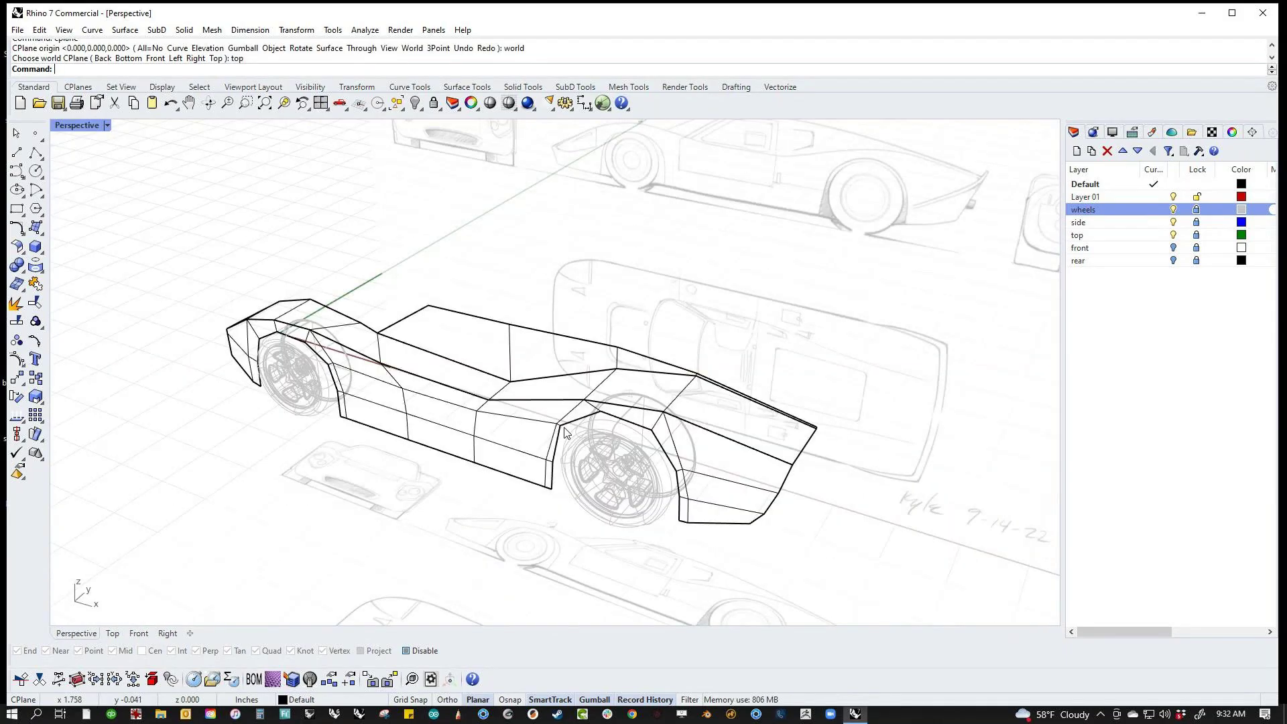
# Step: Move the two upper cabin side edges behind the windshield inward, onto the roof outline in the blueprint's top view
pyautogui.click(563, 333)
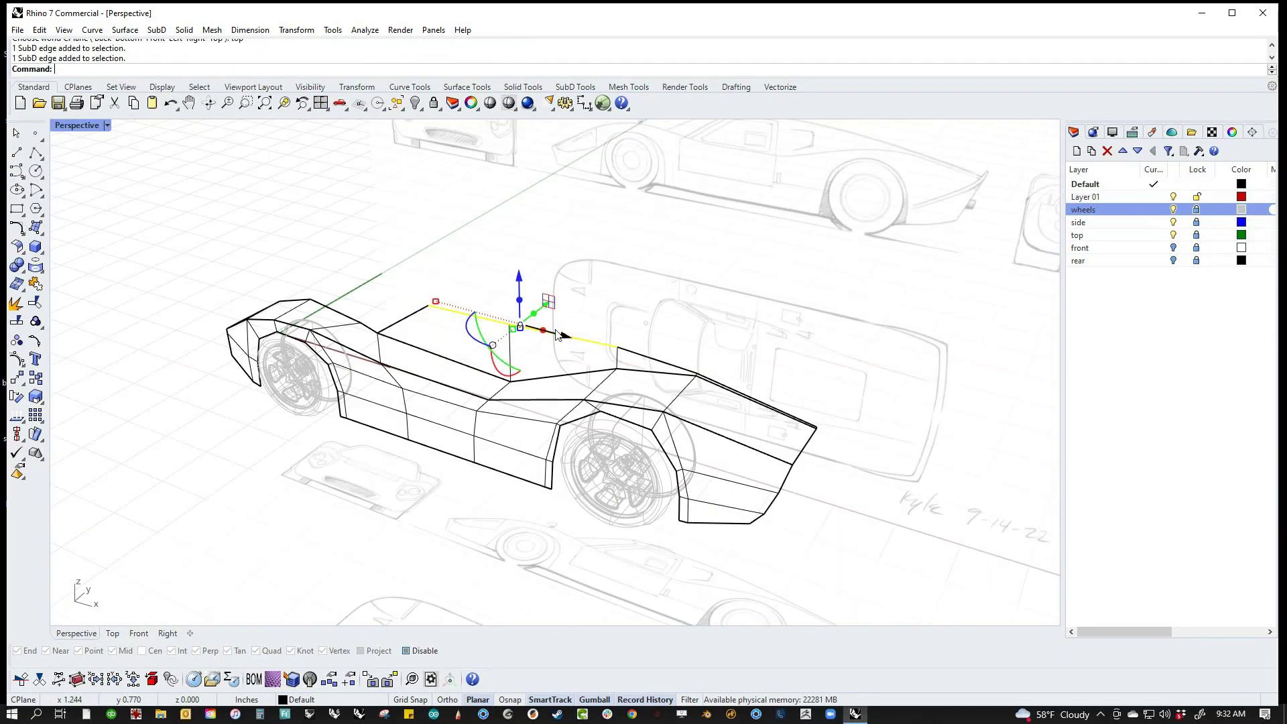
pyautogui.press('Return')
pyautogui.scroll(3, 549, 375)
pyautogui.moveTo(542, 423); pyautogui.dragTo(567, 375)
# Step: Pull the rear vertex of the moved roof edge, above the rear wheel, back outward to smooth the roofline in plan
pyautogui.click(676, 308)
pyautogui.click(734, 354)
pyautogui.moveTo(735, 354); pyautogui.dragTo(727, 388)
pyautogui.scroll(-3, 599, 355)
pyautogui.scroll(3, 767, 394)
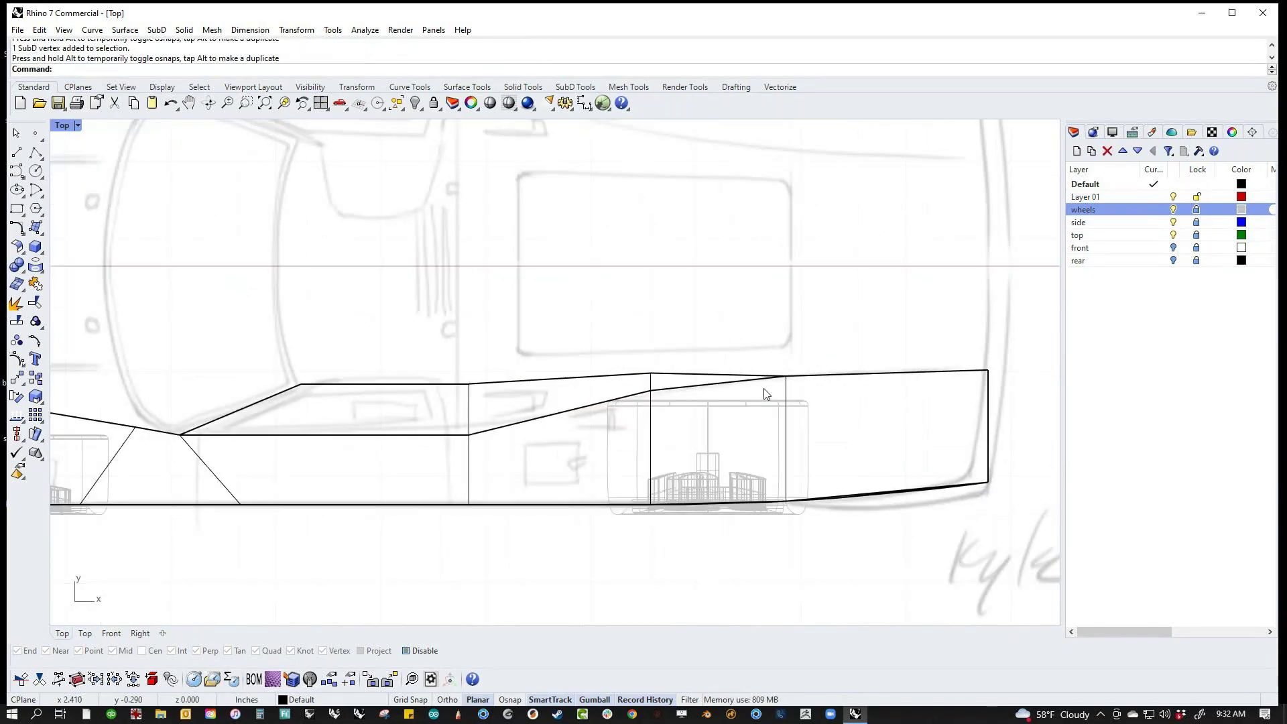
# Step: Move the rear deck's upper edge, from the rear wheel to the tail, slightly inward in the top view
pyautogui.hotkey('ctrl', 'F4')
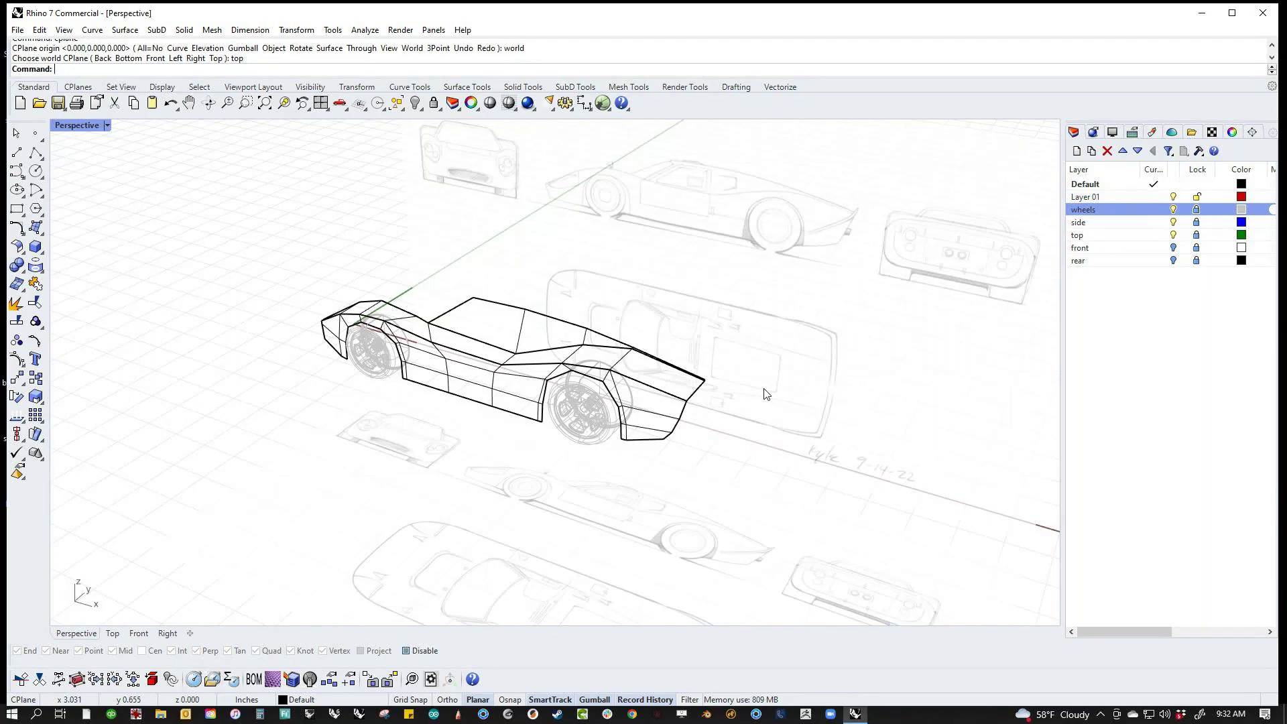
pyautogui.scroll(5, 657, 425)
pyautogui.click(656, 426)
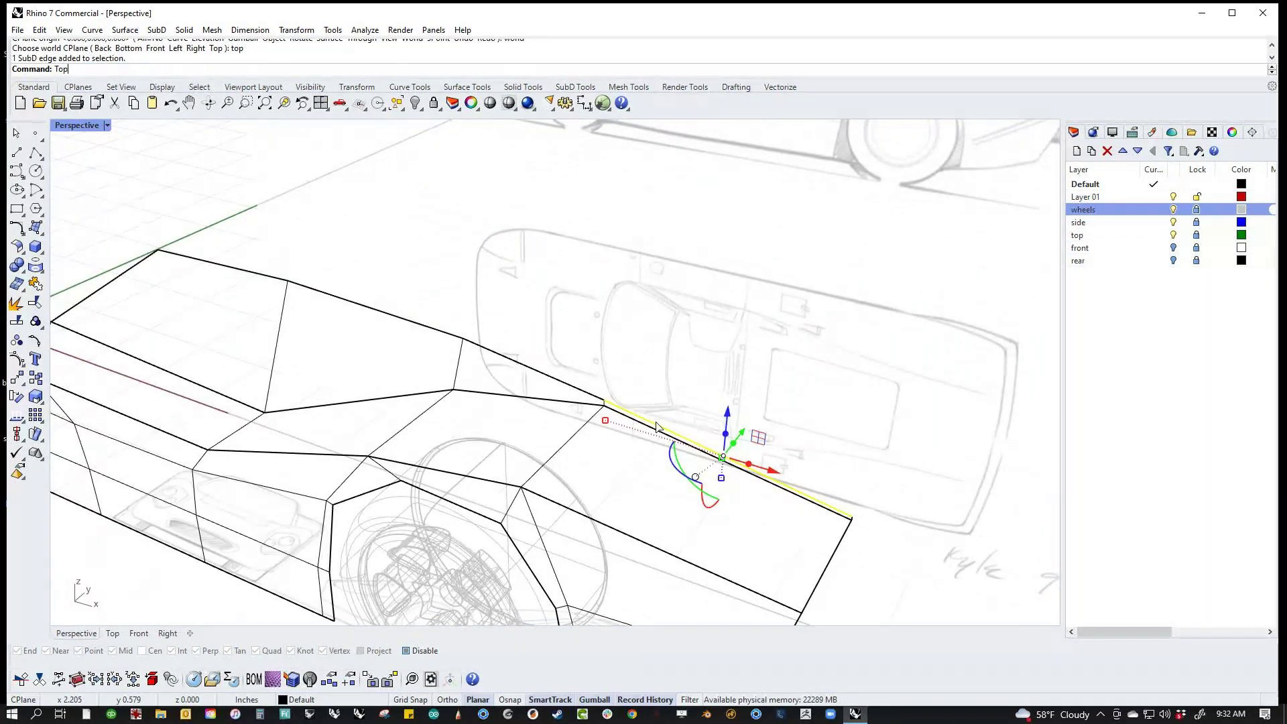
pyautogui.hotkey('ctrl', 'F1')
pyautogui.moveTo(781, 477); pyautogui.dragTo(779, 488)
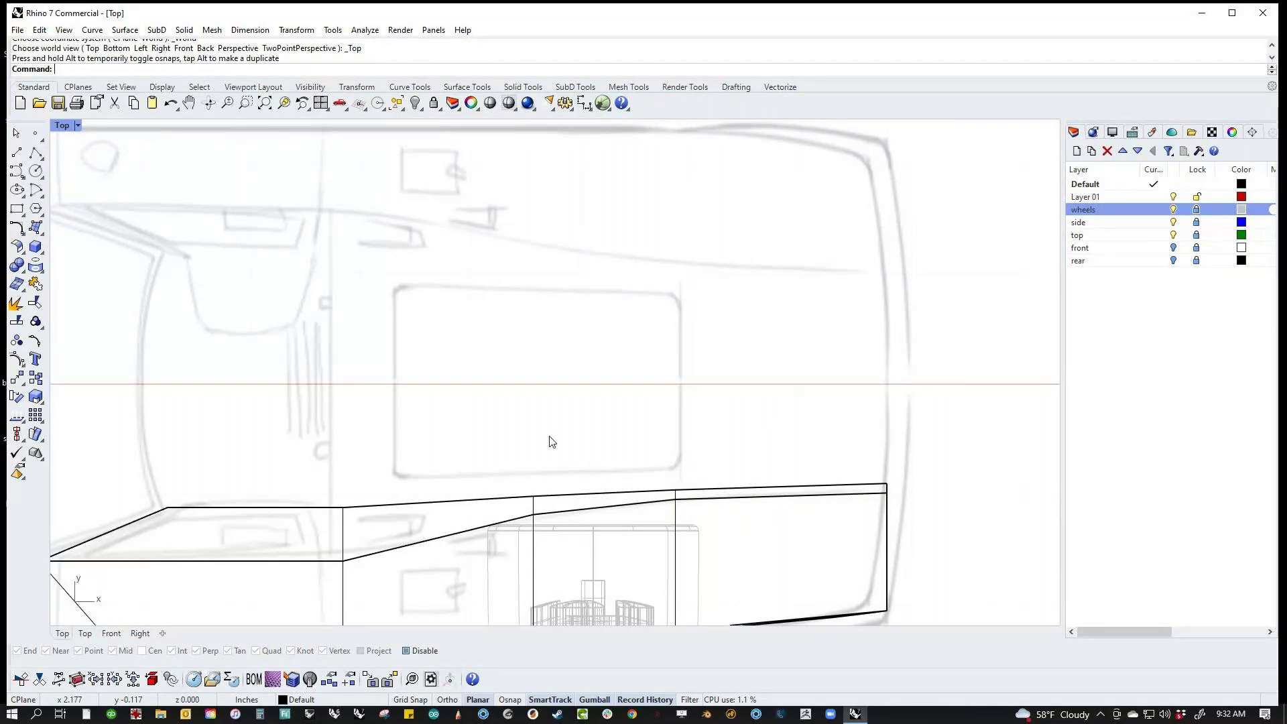
pyautogui.scroll(-3, 711, 477)
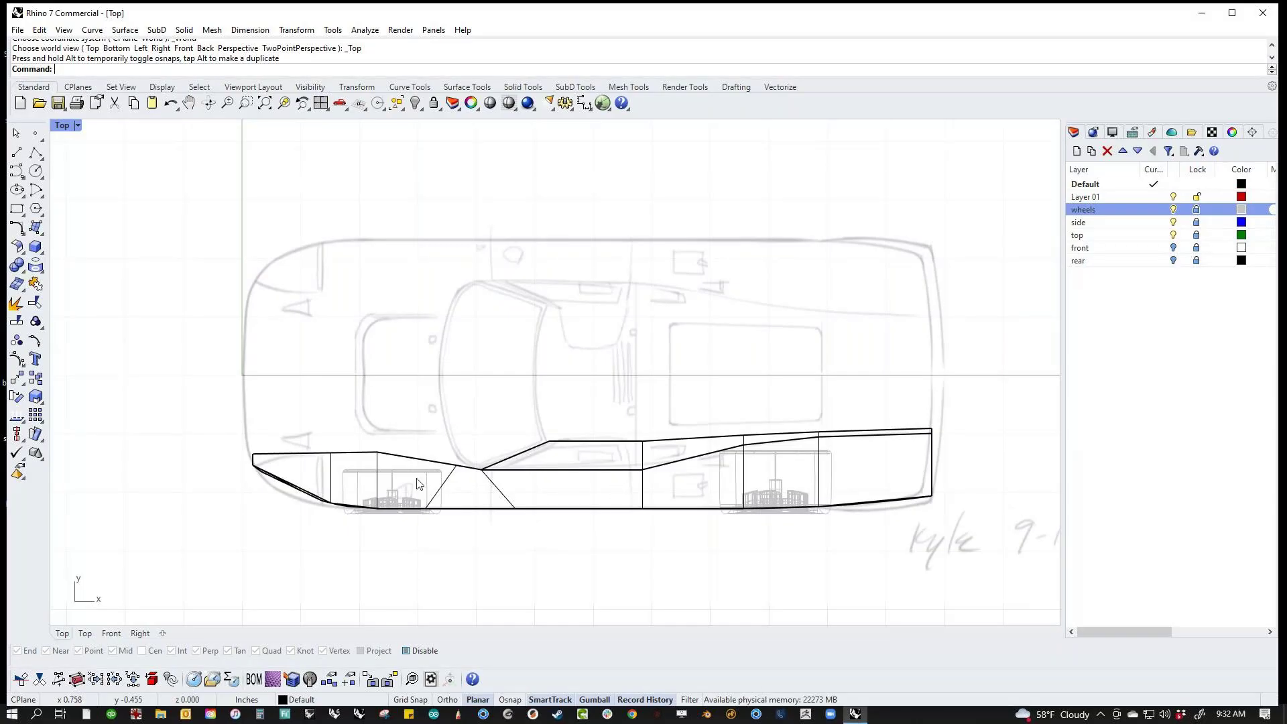
# Step: Move the cowl vertex ahead of the windshield pillar's base forward along the fender's inner edge in the top view
pyautogui.scroll(5, 424, 462)
pyautogui.click(496, 471)
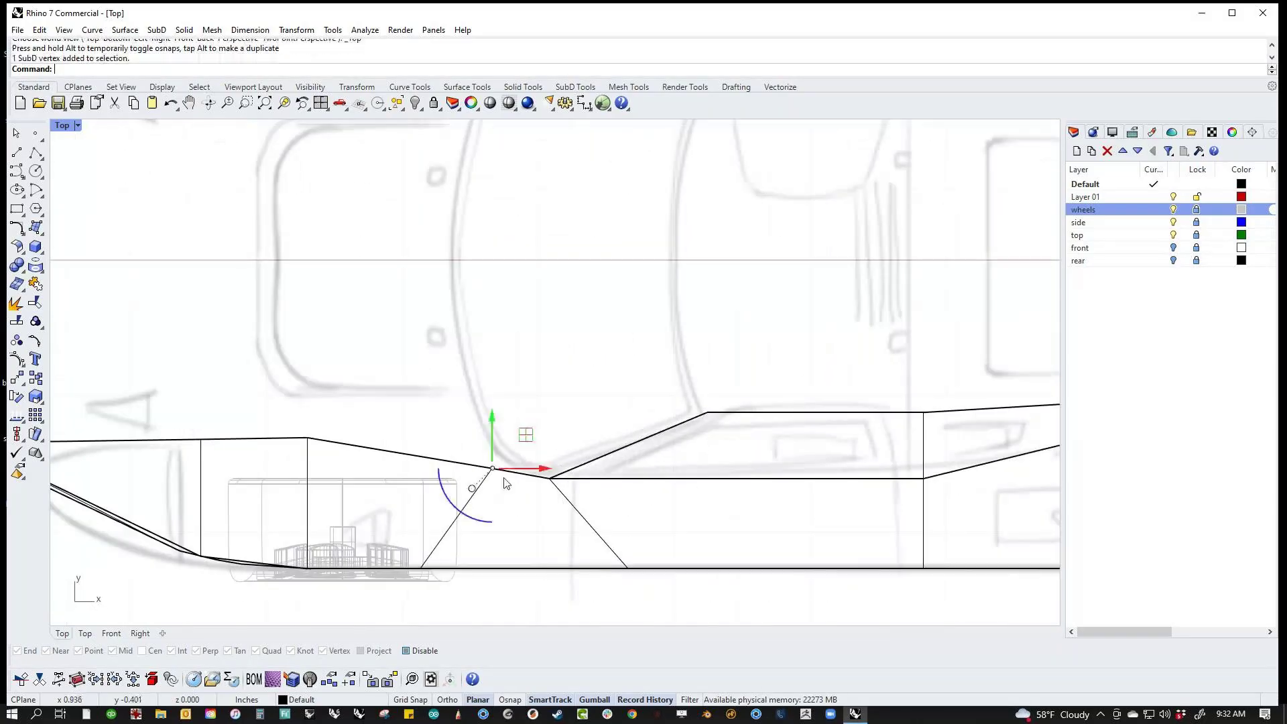
pyautogui.moveTo(493, 468); pyautogui.dragTo(448, 460)
pyautogui.click(517, 383)
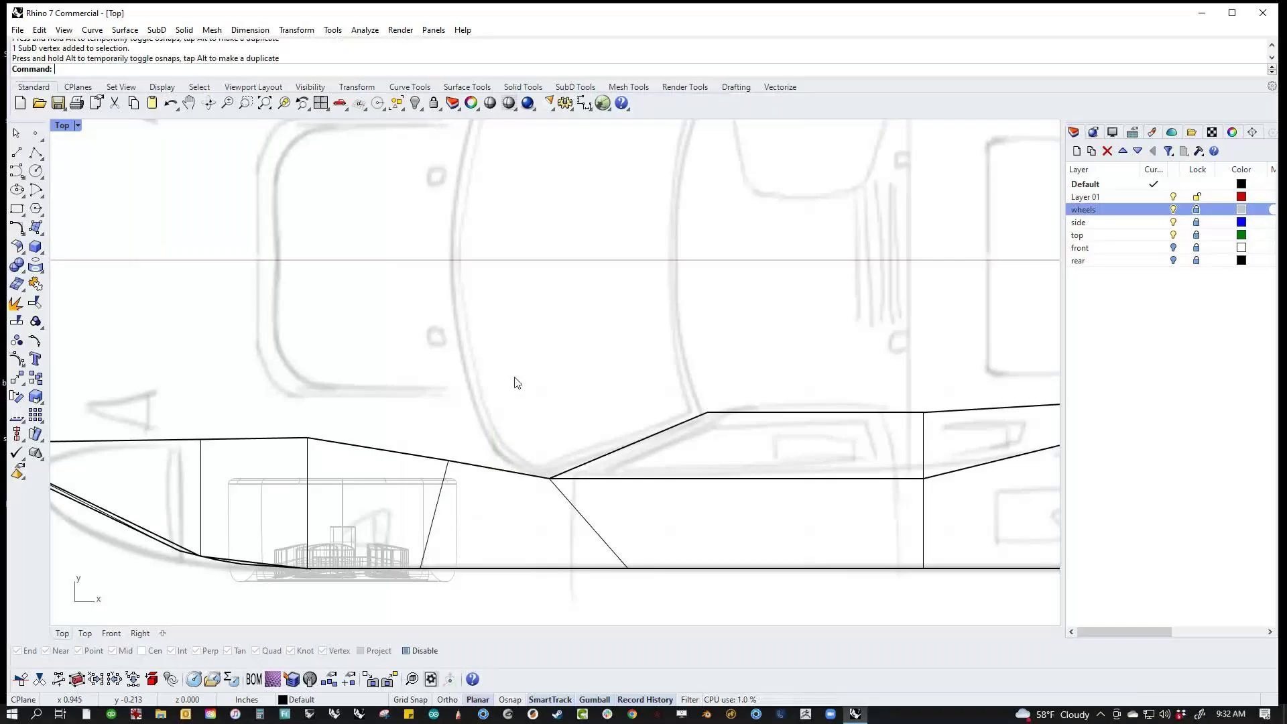
# Step: Mirror the body side across the car's centerline, starting the mirror plane at the origin 0
pyautogui.scroll(-5, 514, 425)
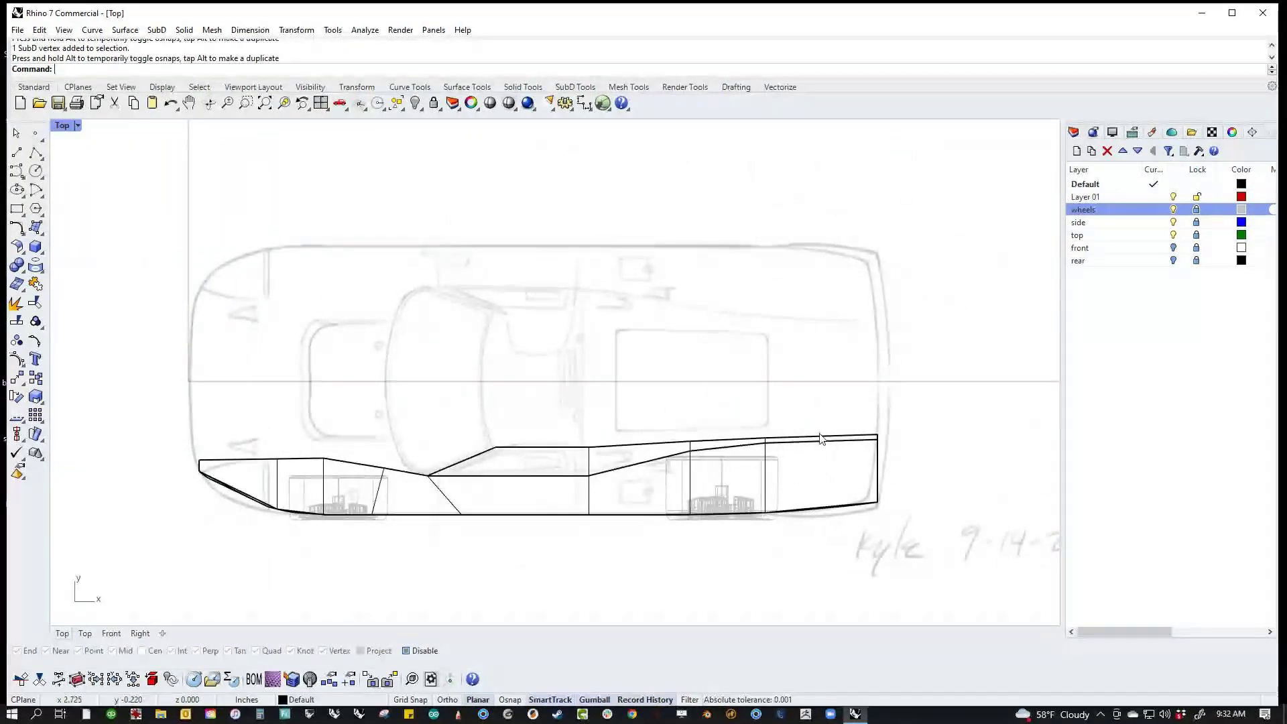
pyautogui.click(549, 448)
pyautogui.write('m')
pyautogui.press('Return')
pyautogui.write('0')
pyautogui.press('Return')
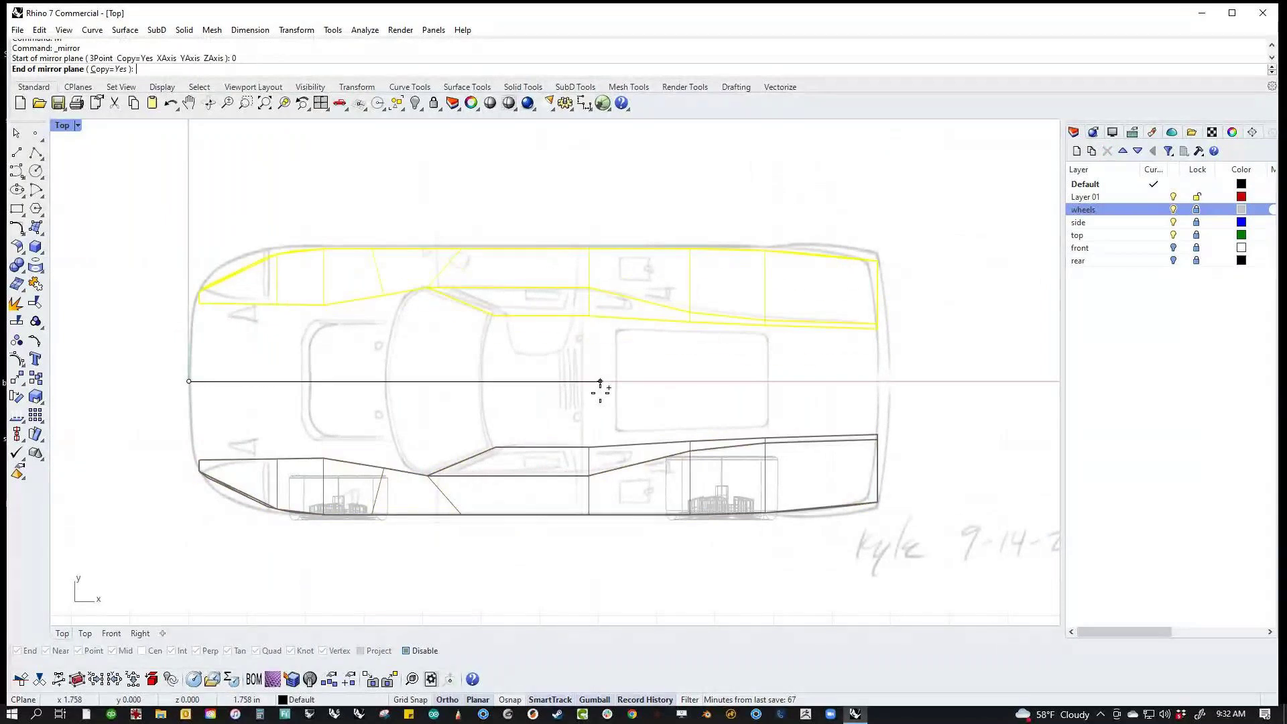
pyautogui.click(704, 382)
# Step: Bridge the inner roof and rear deck edges of both body sides with 2 joined segments
pyautogui.keyDown('ctrl'); pyautogui.keyDown('shift'); pyautogui.click(549, 446); pyautogui.keyUp('shift'); pyautogui.keyUp('ctrl')
pyautogui.keyDown('ctrl'); pyautogui.keyDown('shift'); pyautogui.click(628, 446); pyautogui.keyUp('shift'); pyautogui.keyUp('ctrl')
pyautogui.keyDown('ctrl'); pyautogui.keyDown('shift'); pyautogui.click(729, 440); pyautogui.keyUp('shift'); pyautogui.keyUp('ctrl')
pyautogui.keyDown('ctrl'); pyautogui.keyDown('shift'); pyautogui.click(795, 438); pyautogui.keyUp('shift'); pyautogui.keyUp('ctrl')
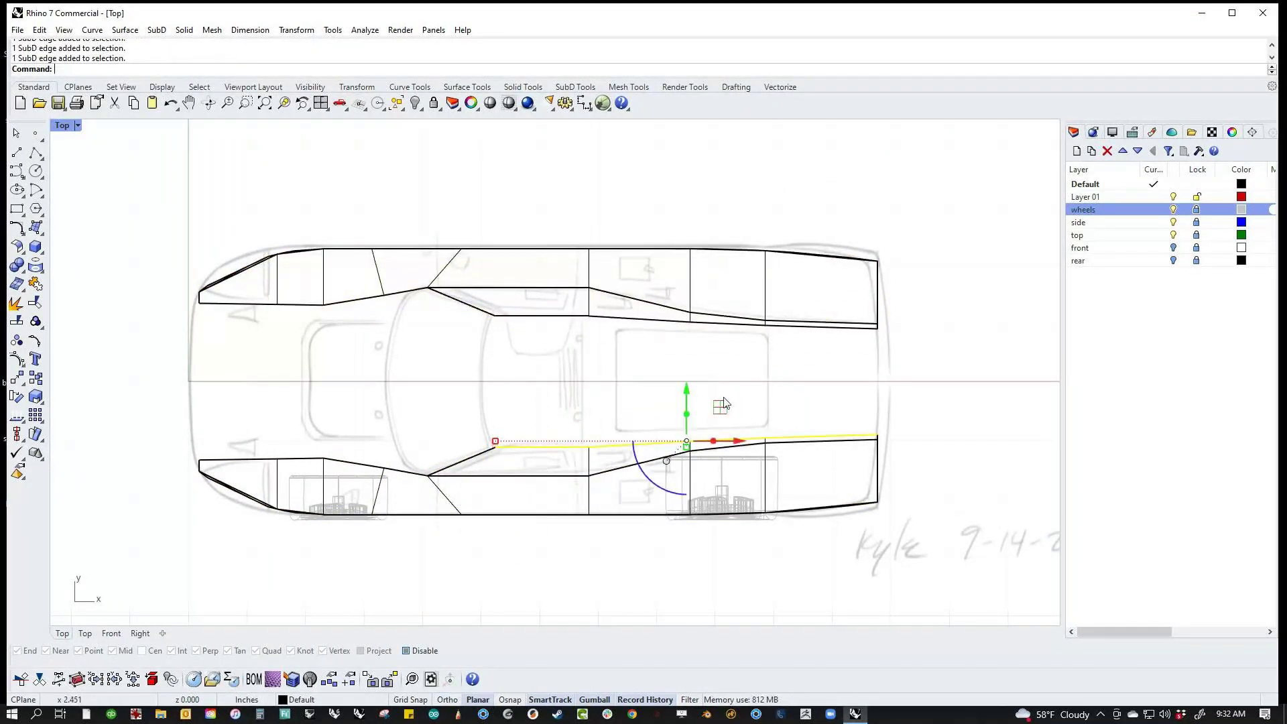
pyautogui.keyDown('ctrl'); pyautogui.keyDown('shift'); pyautogui.doubleClick(535, 315); pyautogui.keyUp('shift'); pyautogui.keyUp('ctrl')
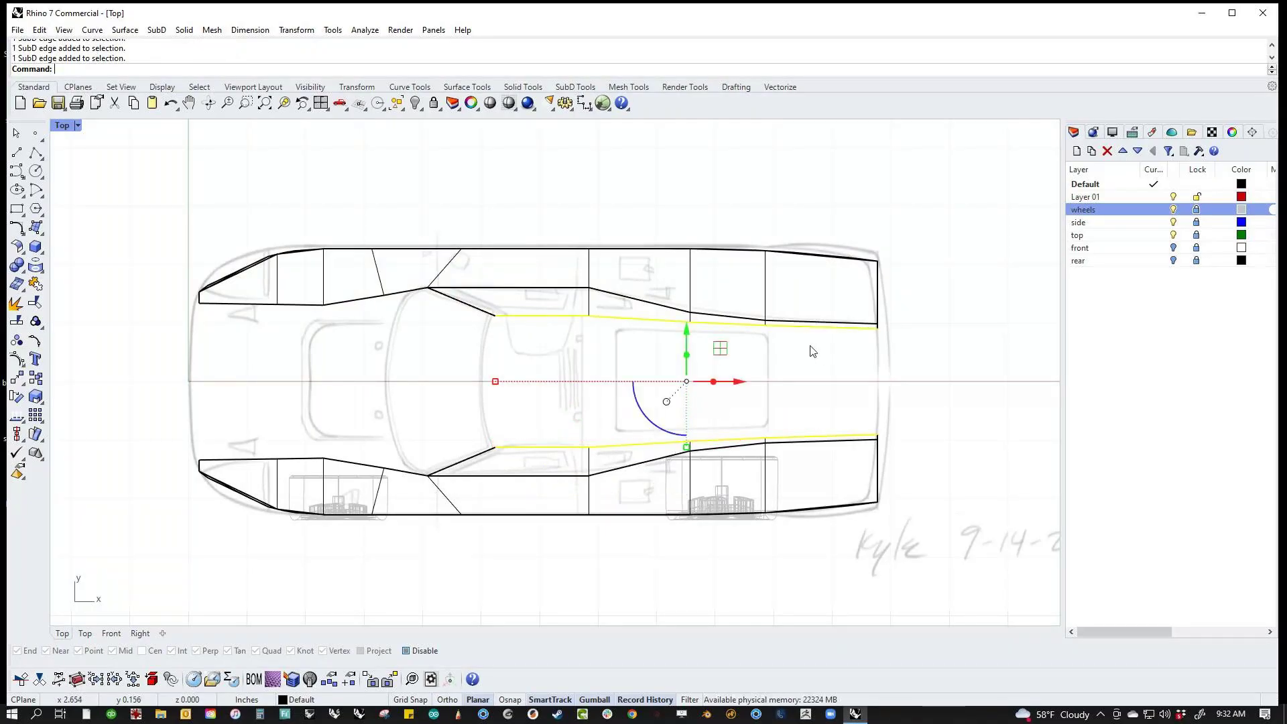
pyautogui.write('ridge')
pyautogui.press('Return')
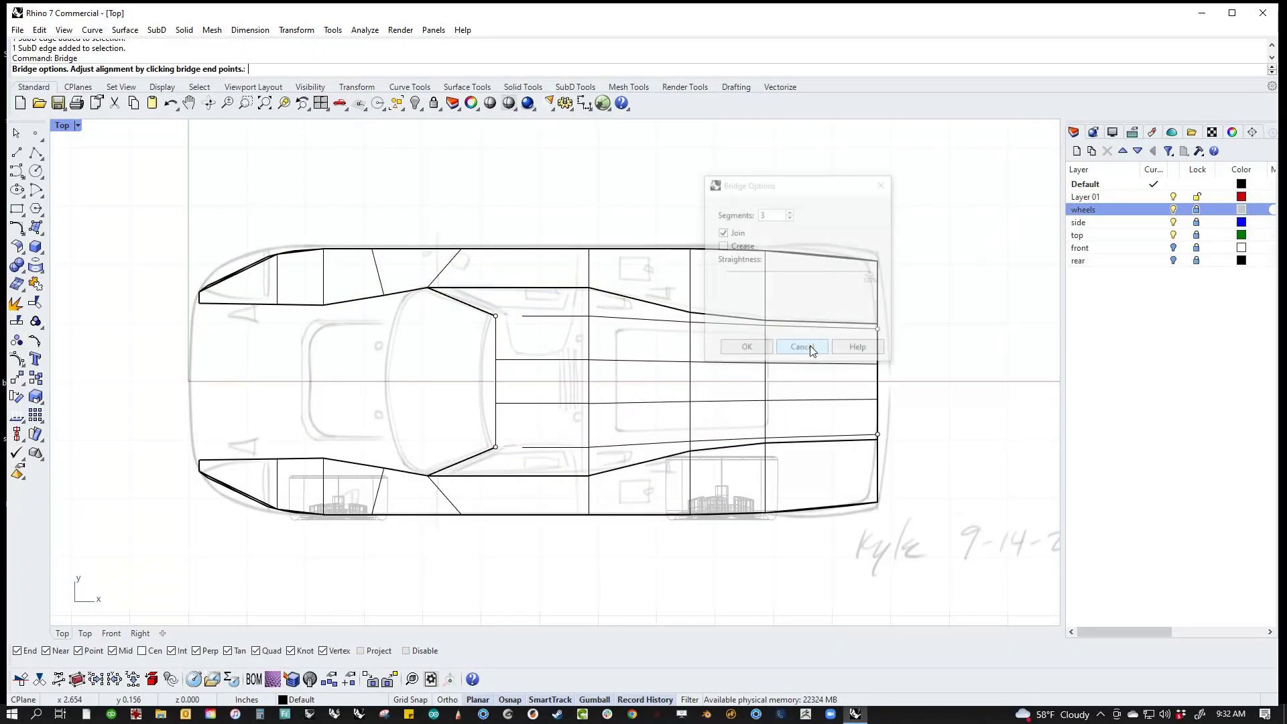
pyautogui.click(776, 214)
pyautogui.scroll(2, 776, 214)
pyautogui.scroll(-4, 775, 212)
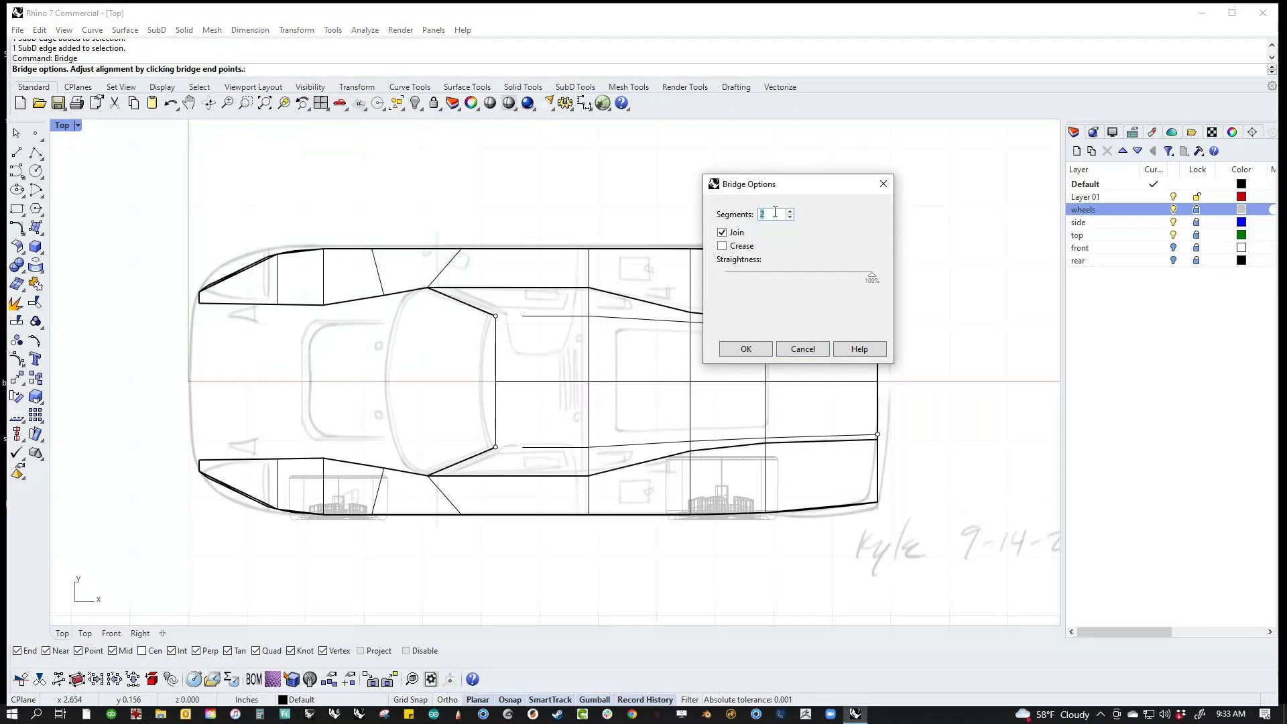
pyautogui.click(746, 349)
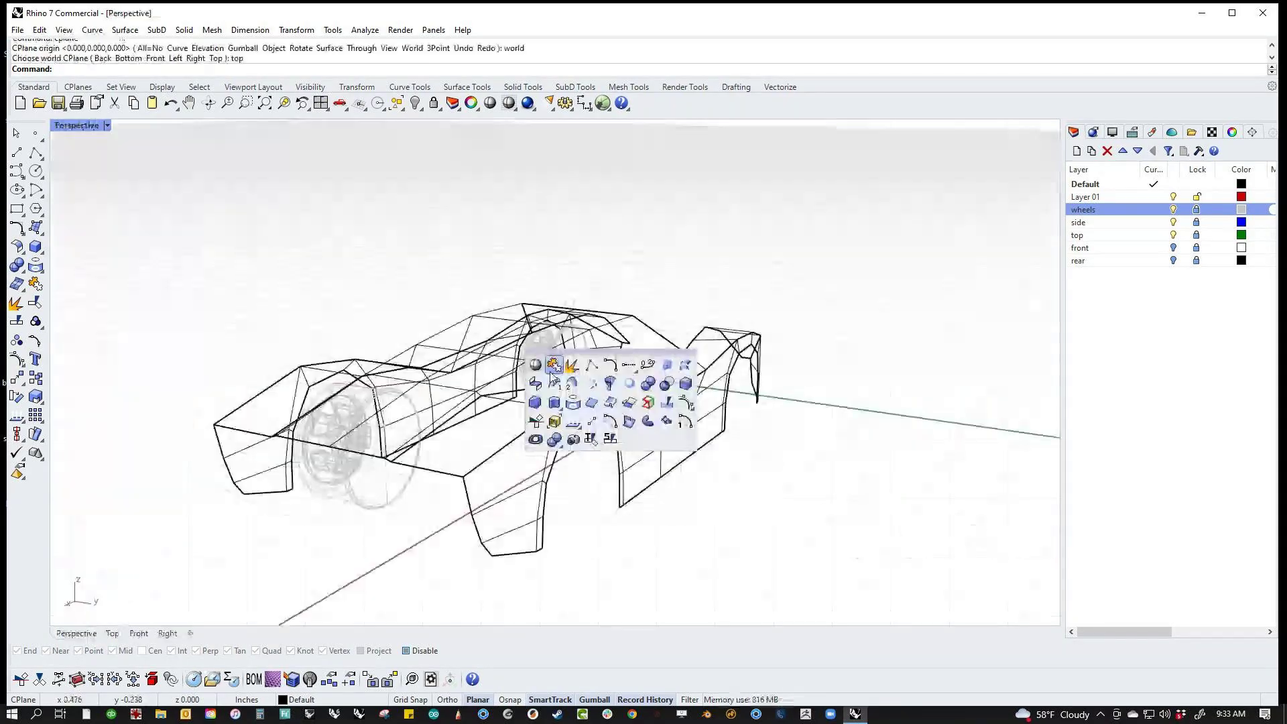
# Step: Display the body shaded in the perspective view and switch the SubD from flat to smooth
pyautogui.click(546, 362)
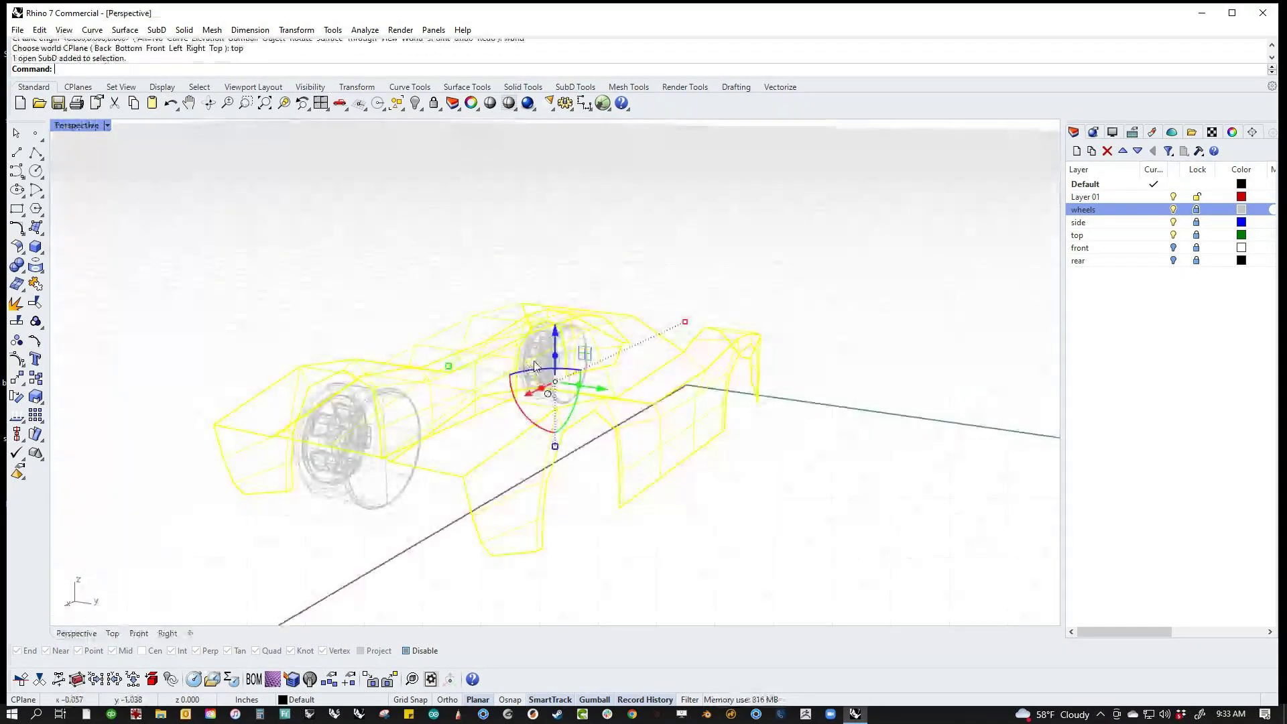
pyautogui.press('Escape')
pyautogui.middleClick(267, 287)
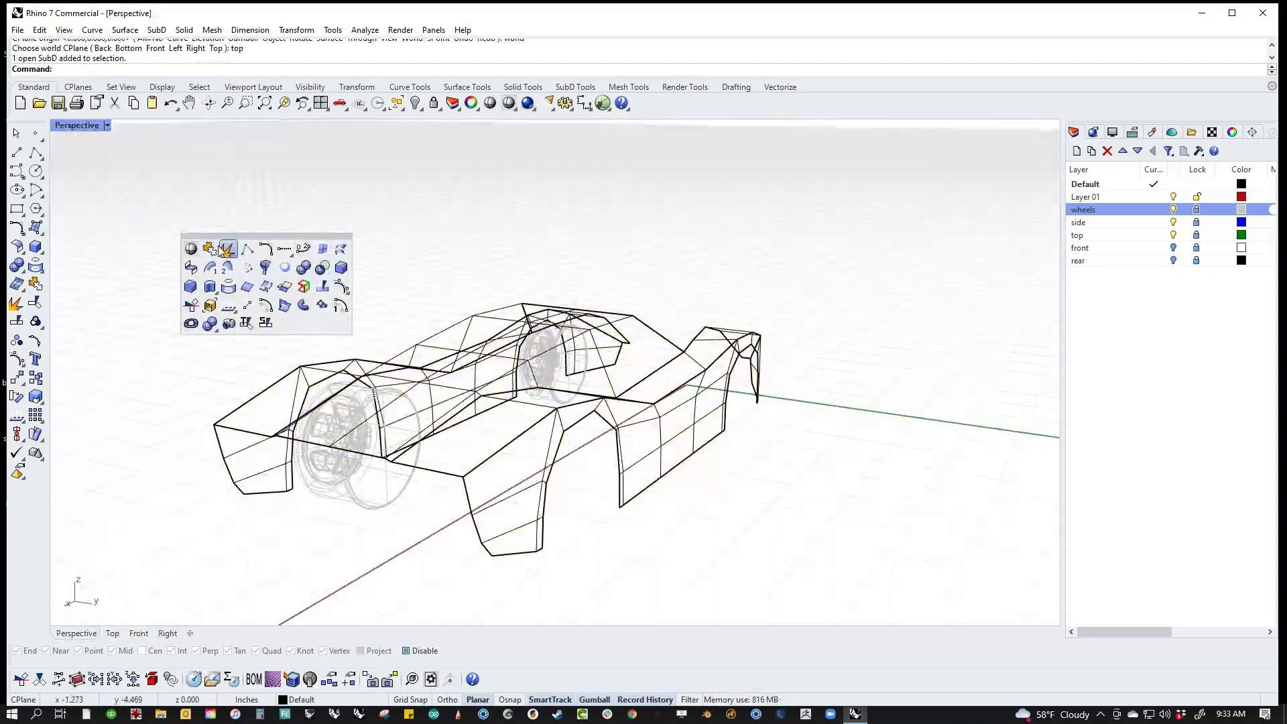
pyautogui.click(192, 249)
pyautogui.moveTo(523, 389)
pyautogui.mouseDown(button='right')
pyautogui.moveTo(675, 387)
pyautogui.moveTo(731, 506)
pyautogui.mouseUp(button='right')
pyautogui.press('Tab')
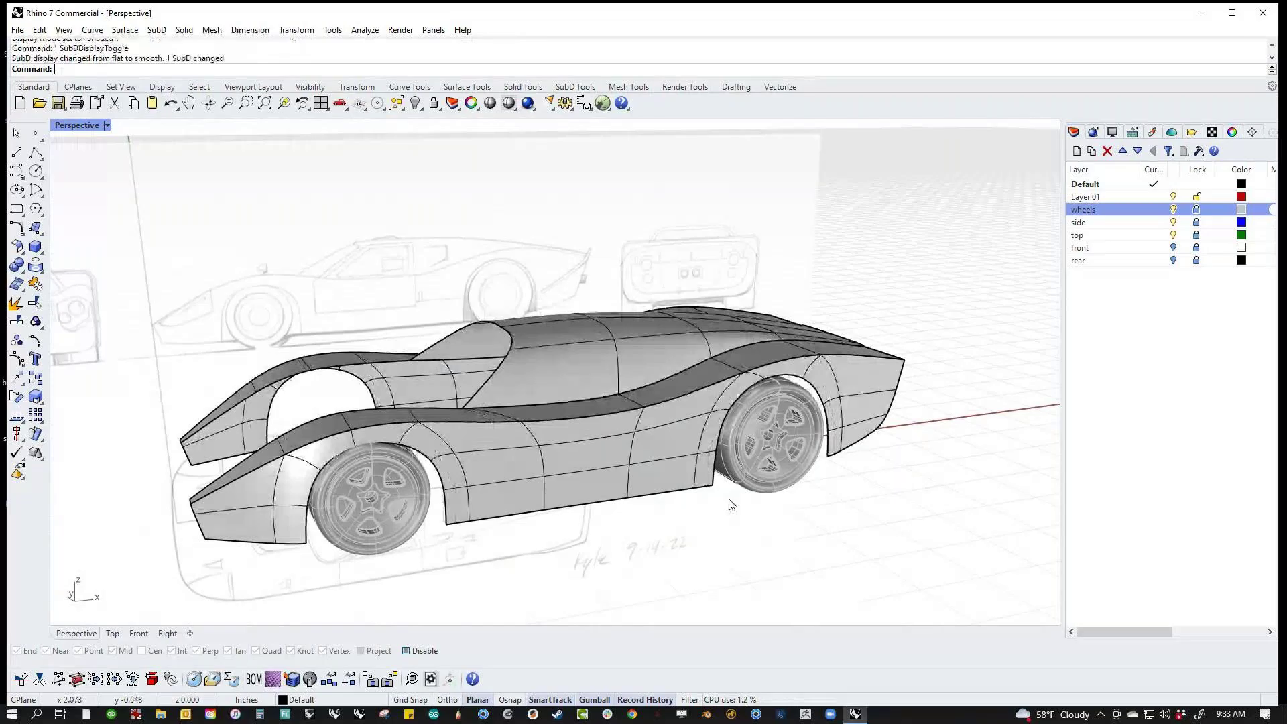
# Step: Remove the creases from the edge chains along the base of the cabin and rear deck on both sides
pyautogui.moveTo(827, 517); pyautogui.dragTo(524, 519, button='right')
pyautogui.doubleClick(522, 516)
pyautogui.keyDown('shift'); pyautogui.doubleClick(673, 488); pyautogui.keyUp('shift')
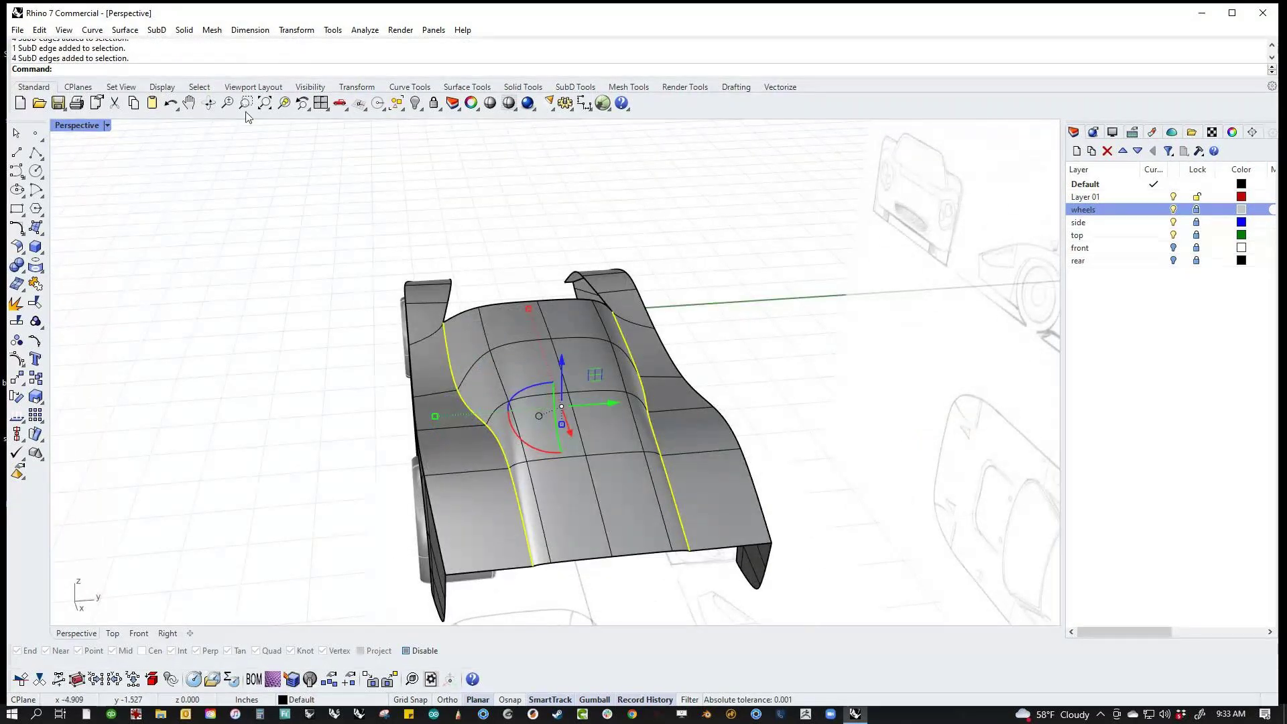
pyautogui.click(577, 88)
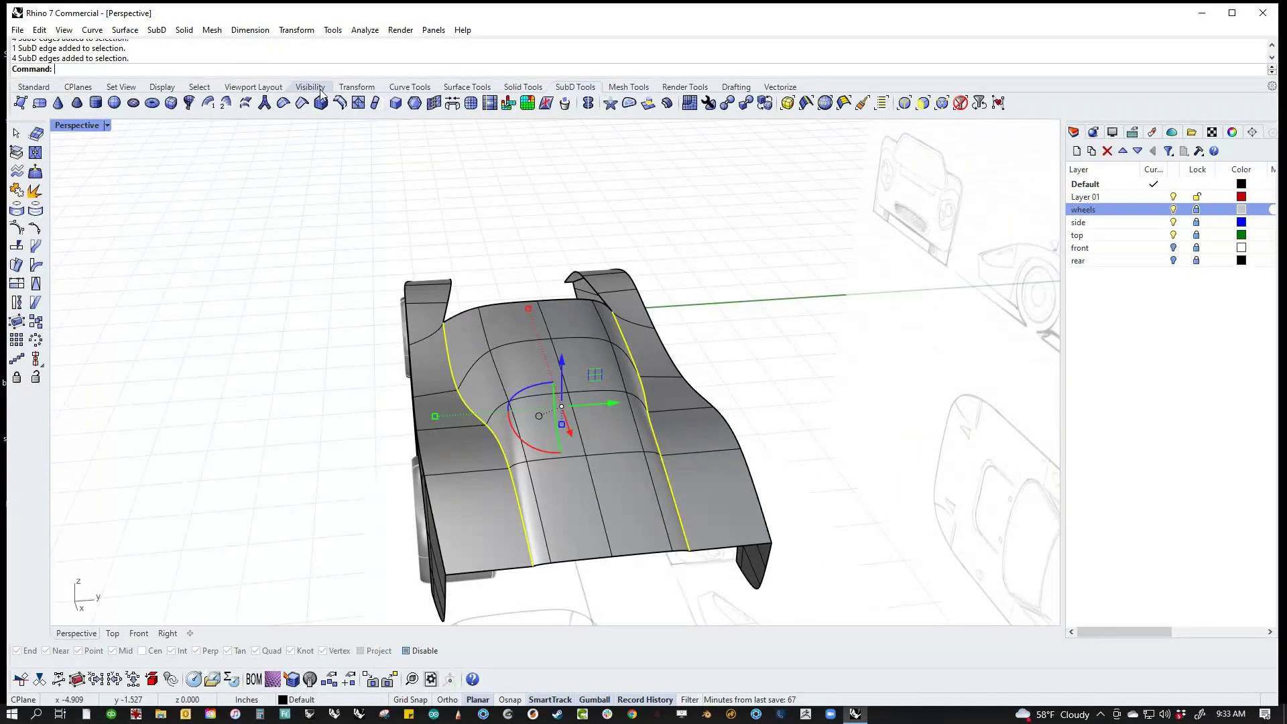
pyautogui.click(315, 100)
# Step: Examine the smoothed transition from fenders to roof from several angles, highlighting the edge loop along the cabin base and its neighbouring edges
pyautogui.moveTo(158, 307); pyautogui.dragTo(896, 536, button='right')
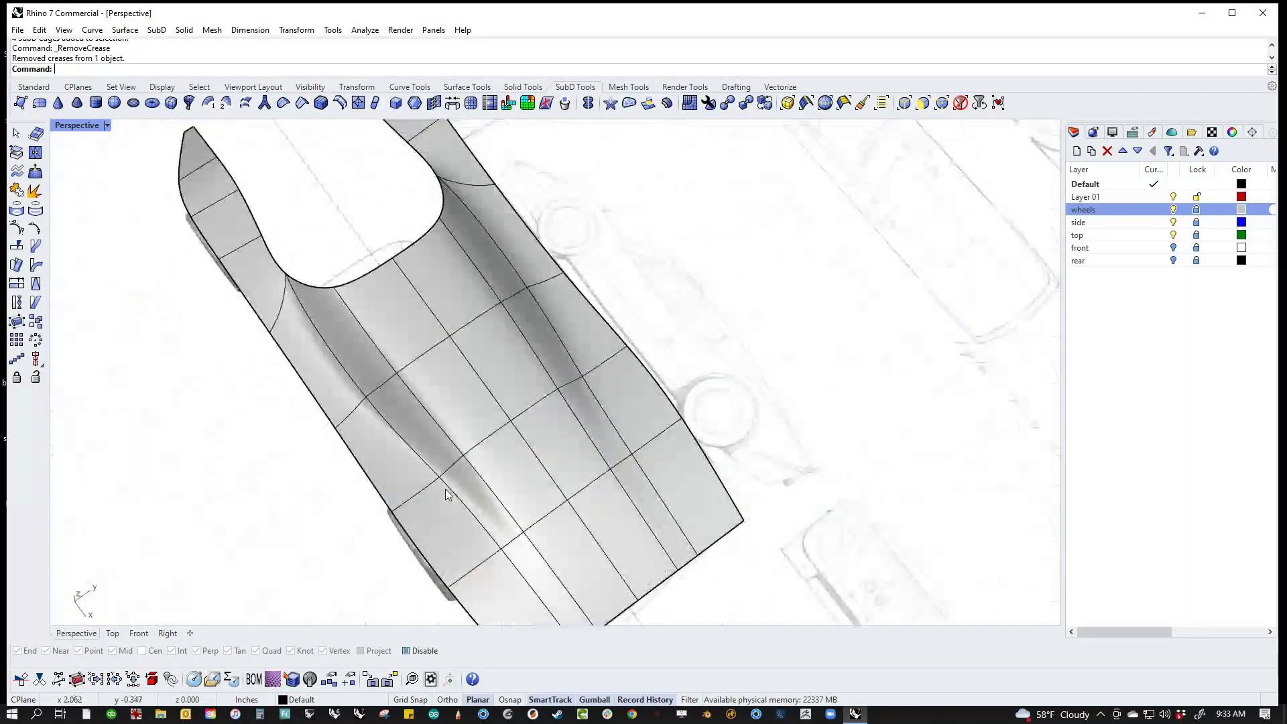
pyautogui.doubleClick(458, 496)
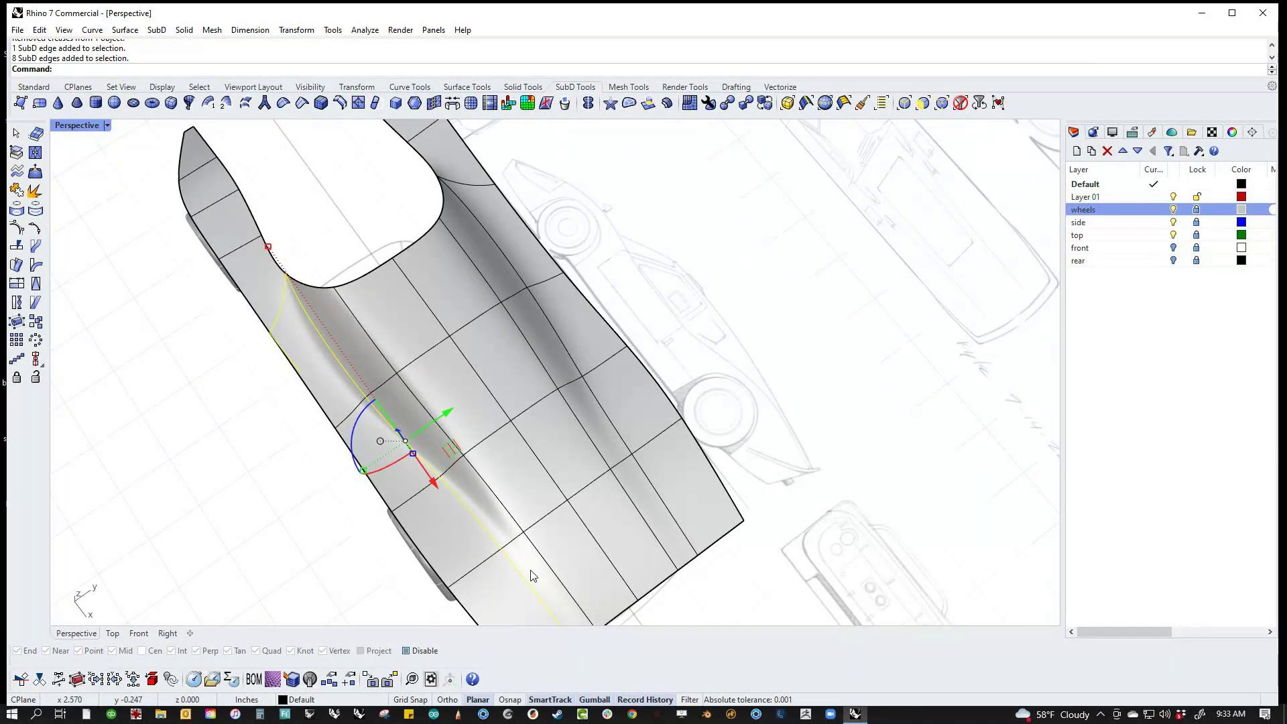
pyautogui.click(702, 430)
pyautogui.moveTo(646, 433); pyautogui.dragTo(695, 396, button='right')
pyautogui.scroll(2, 387, 481)
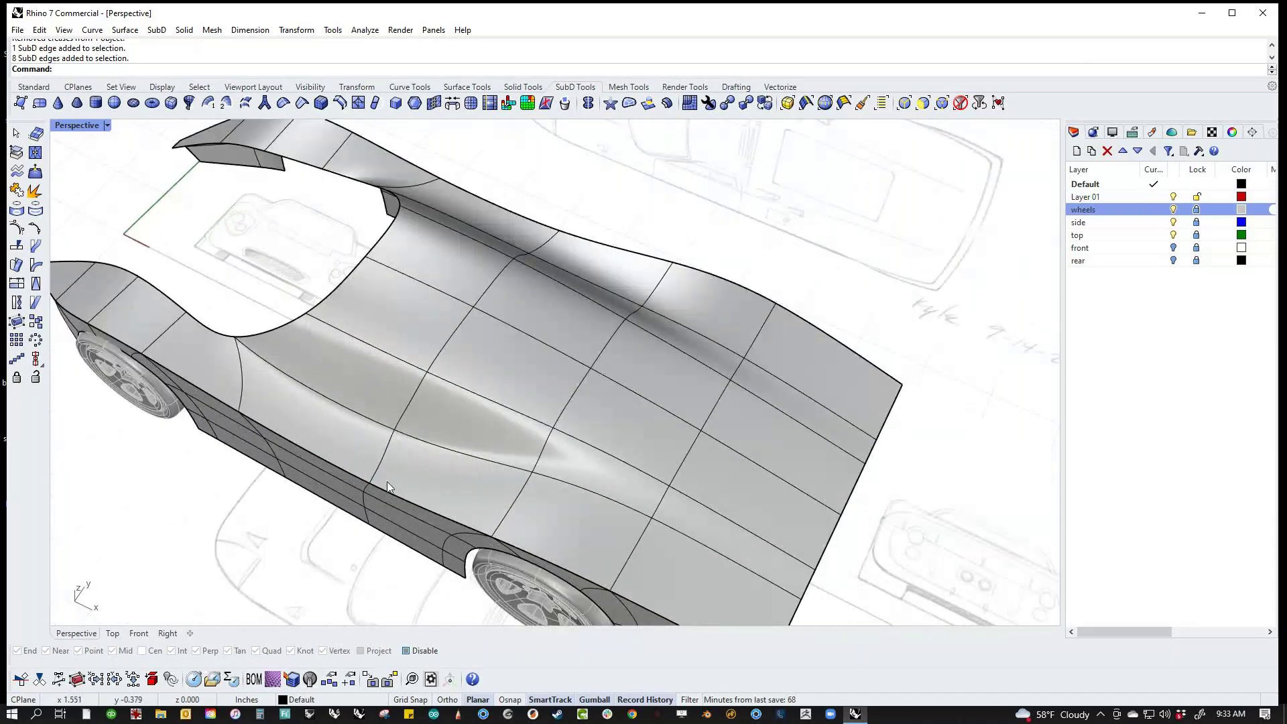
pyautogui.click(388, 481)
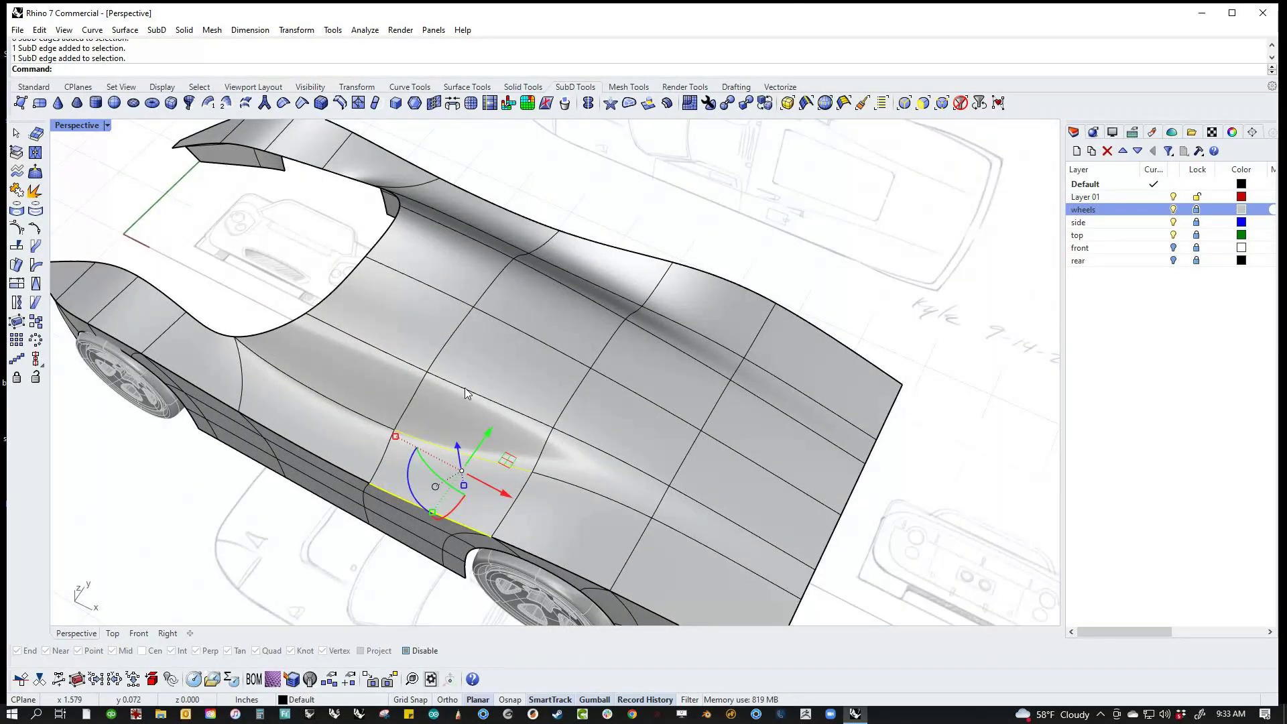
pyautogui.moveTo(467, 394); pyautogui.dragTo(436, 439, button='right')
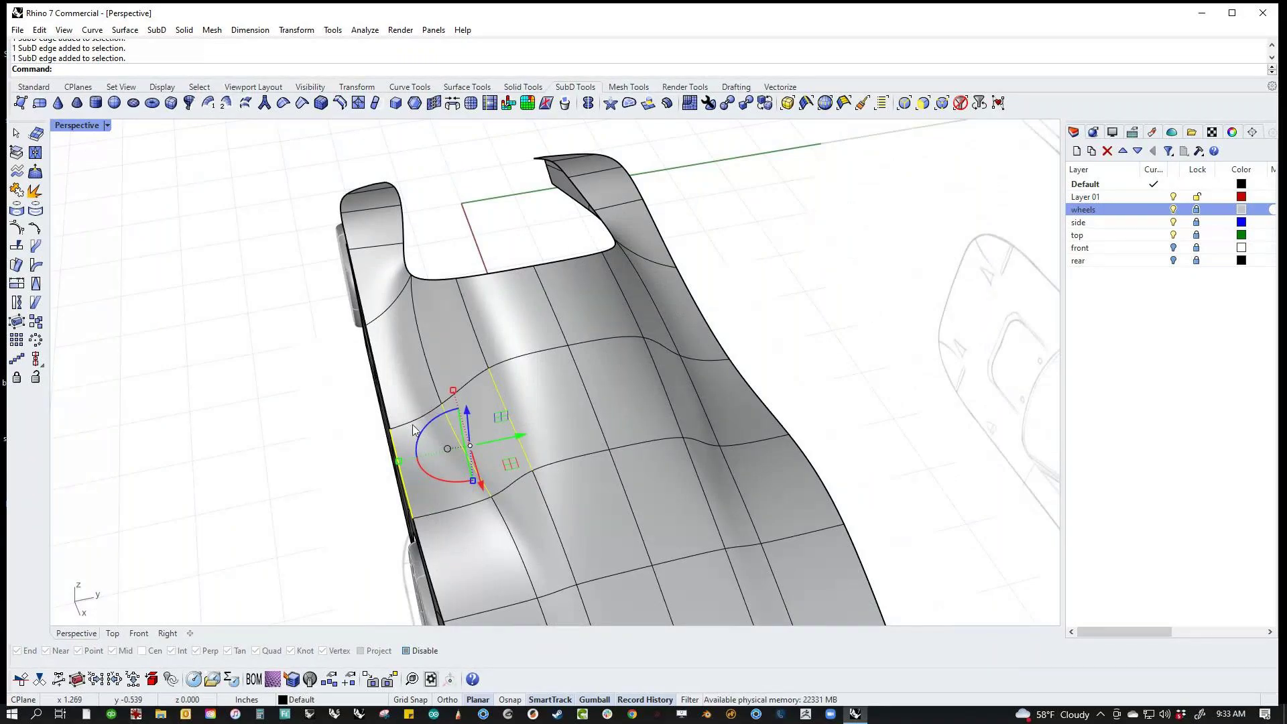
pyautogui.moveTo(413, 426); pyautogui.dragTo(721, 321, button='right')
pyautogui.click(720, 324)
pyautogui.scroll(-4, 693, 393)
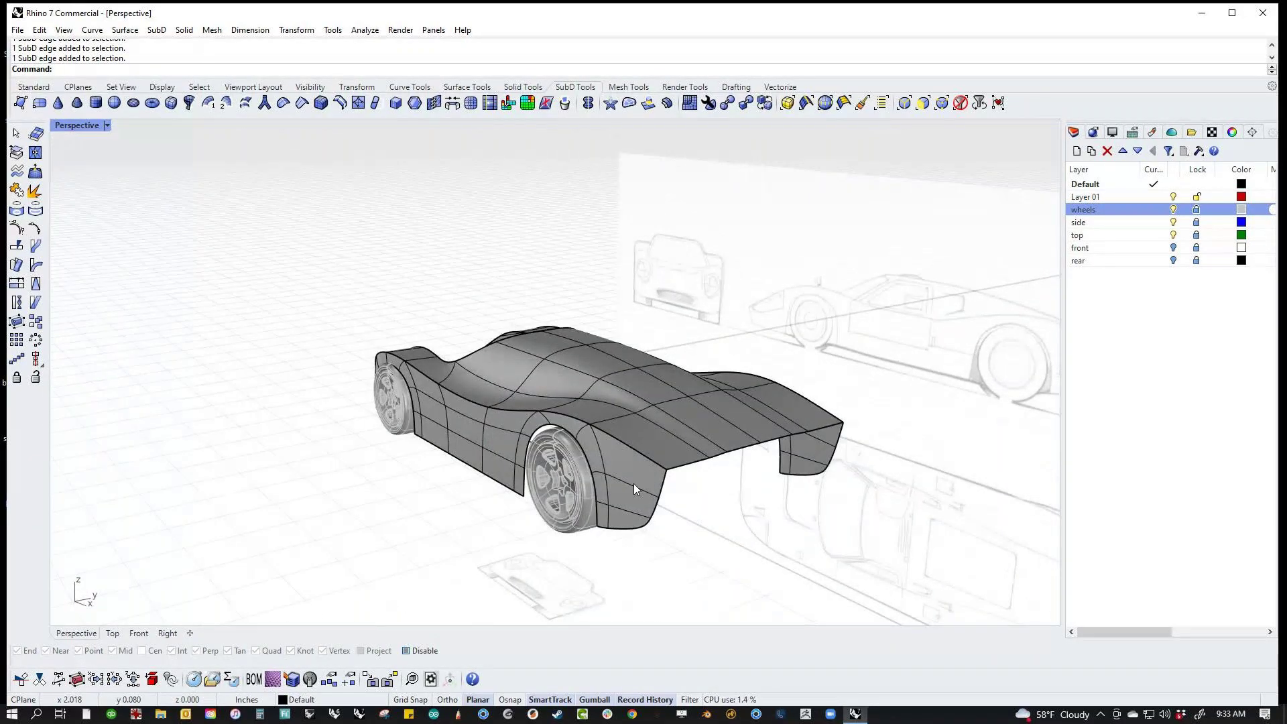
# Step: Switch to Chrome, open the Rhinoceros3d YouTube channel and search it for "rule"
pyautogui.click(633, 715)
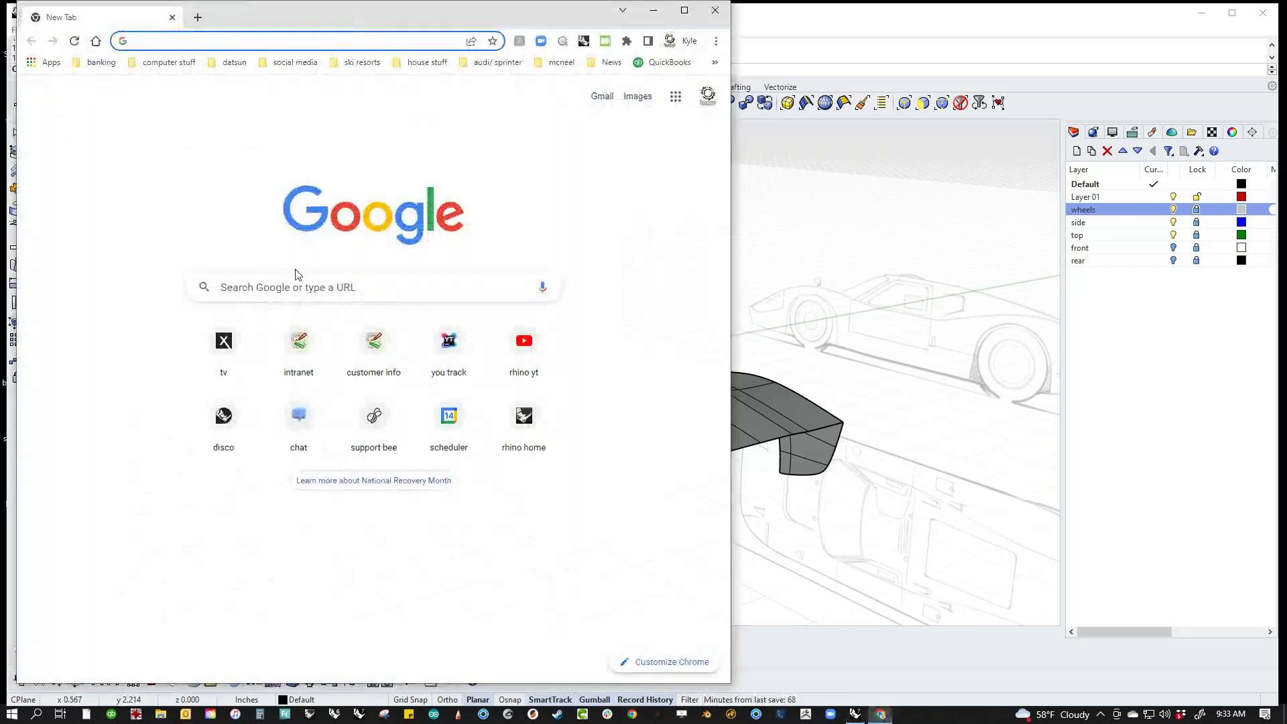
pyautogui.click(535, 362)
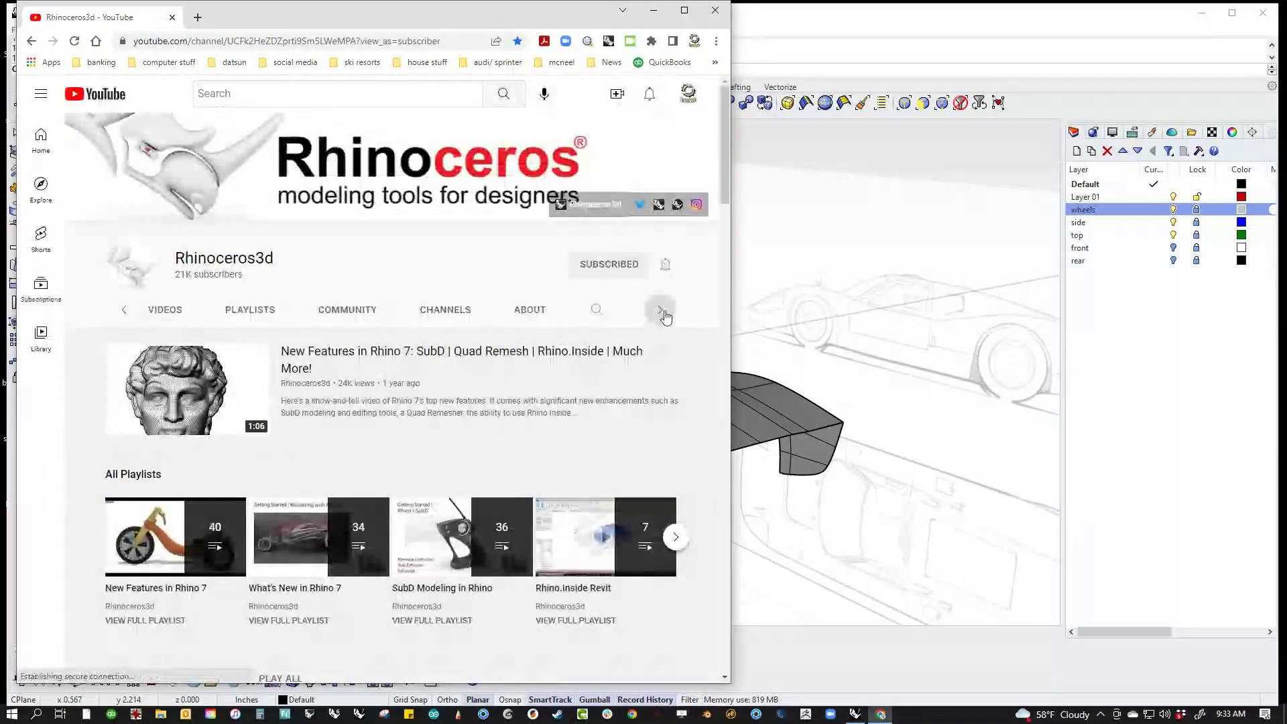
pyautogui.click(595, 310)
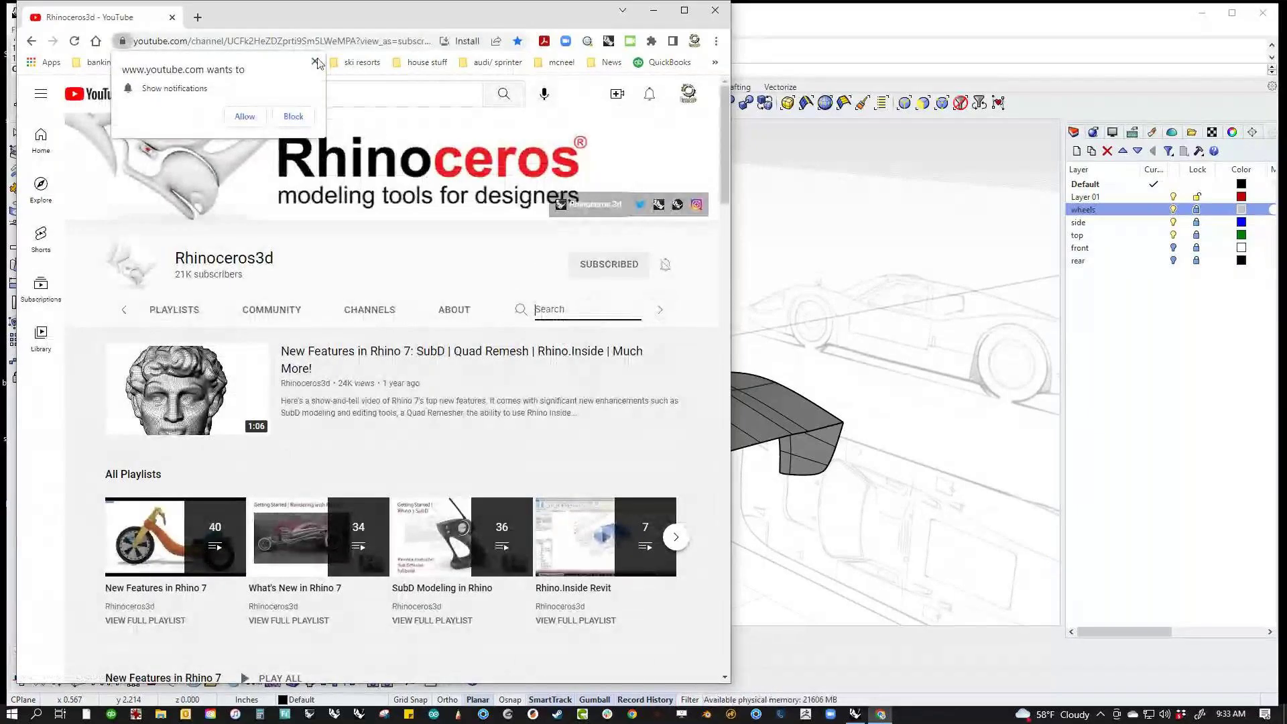
pyautogui.write('rule')
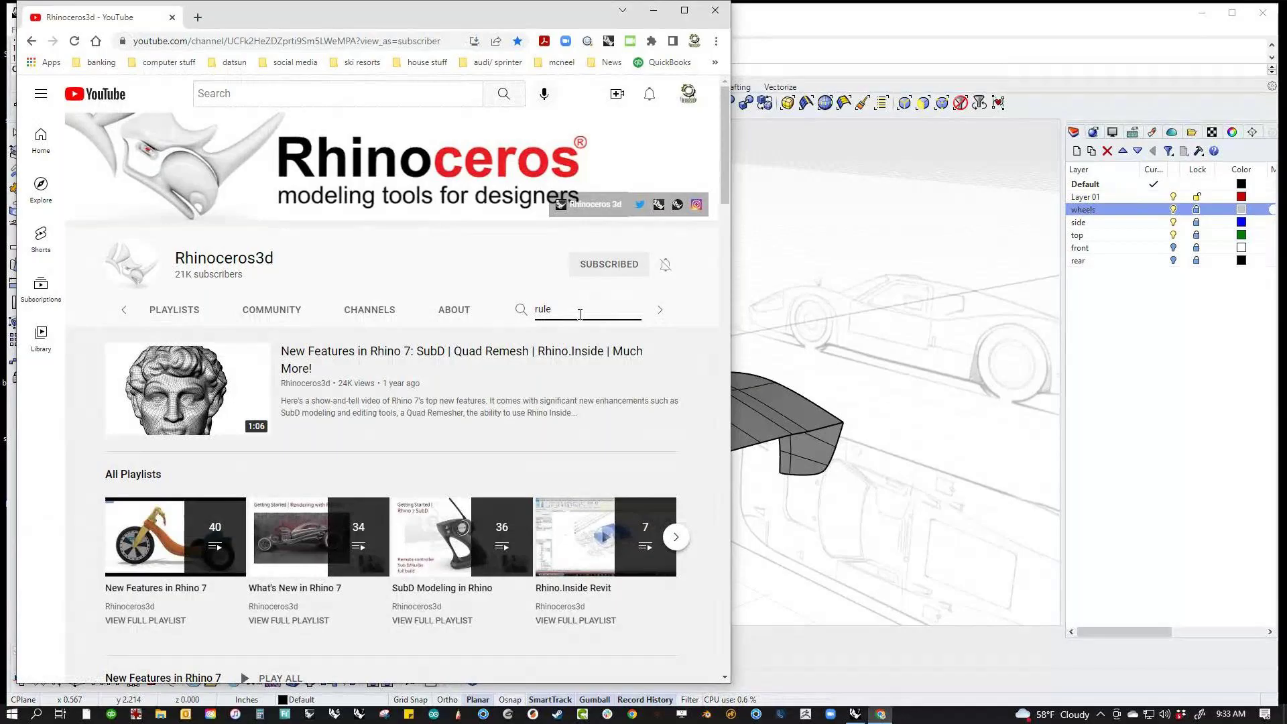
pyautogui.press('Return')
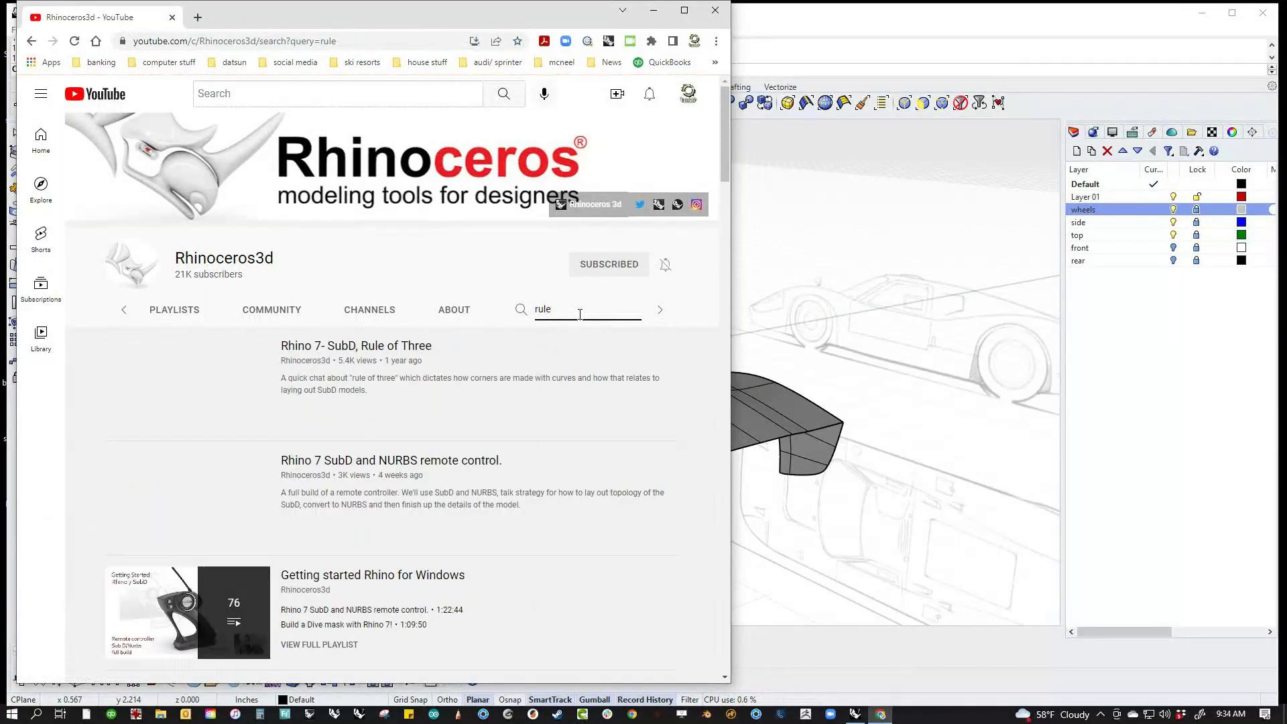
# Step: Open the video "Rhino 7- SubD, Rule of Three", pause it, copy its web address and close the browser
pyautogui.click(374, 353)
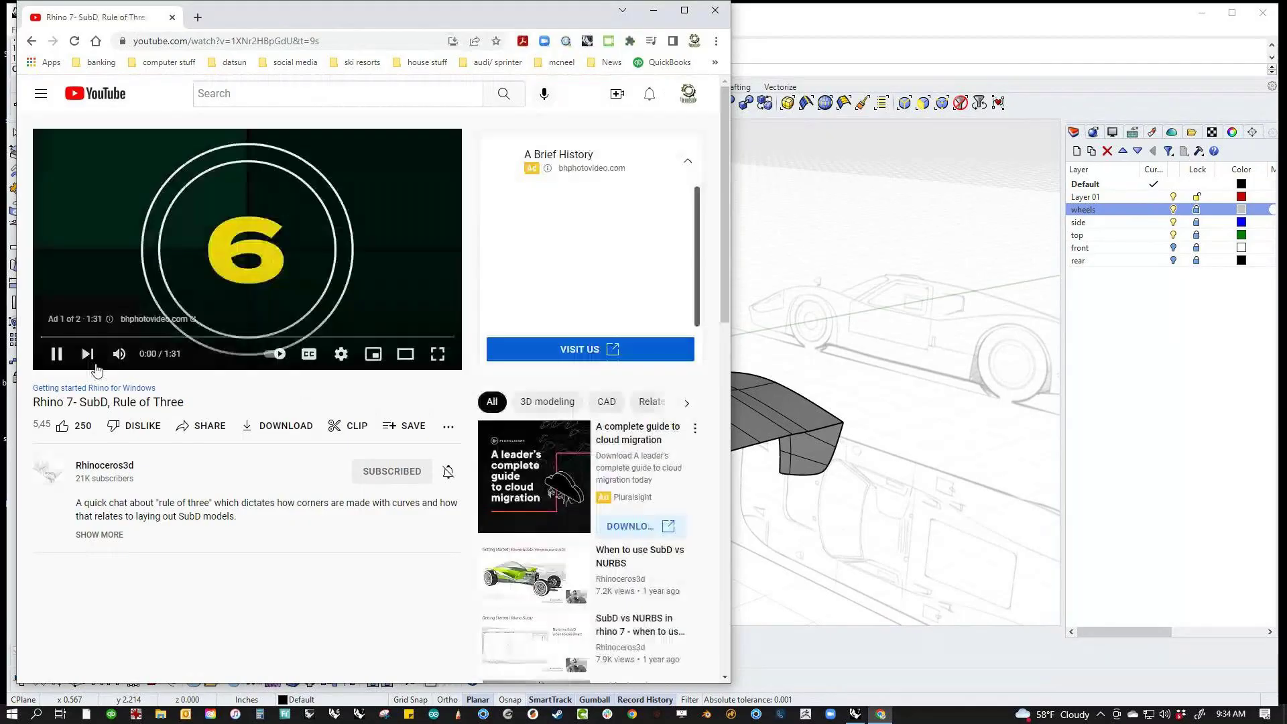
pyautogui.click(56, 354)
pyautogui.rightClick(260, 43)
pyautogui.click(322, 142)
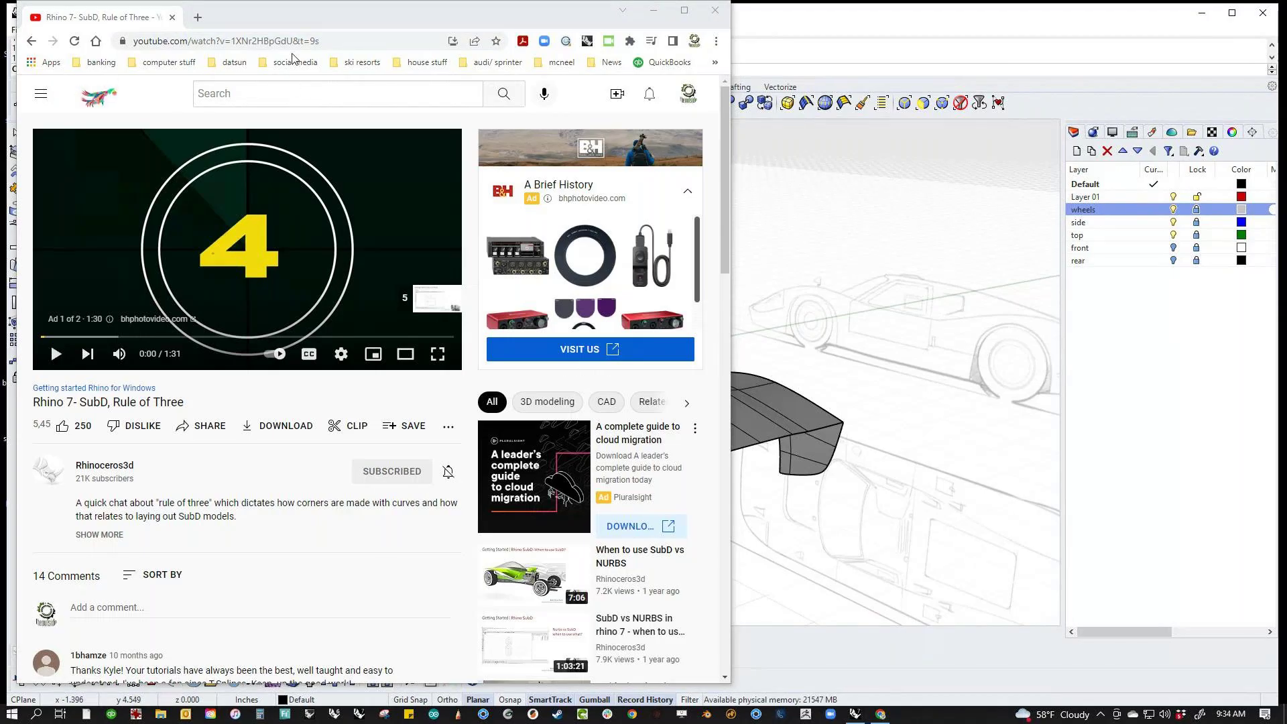
pyautogui.click(715, 12)
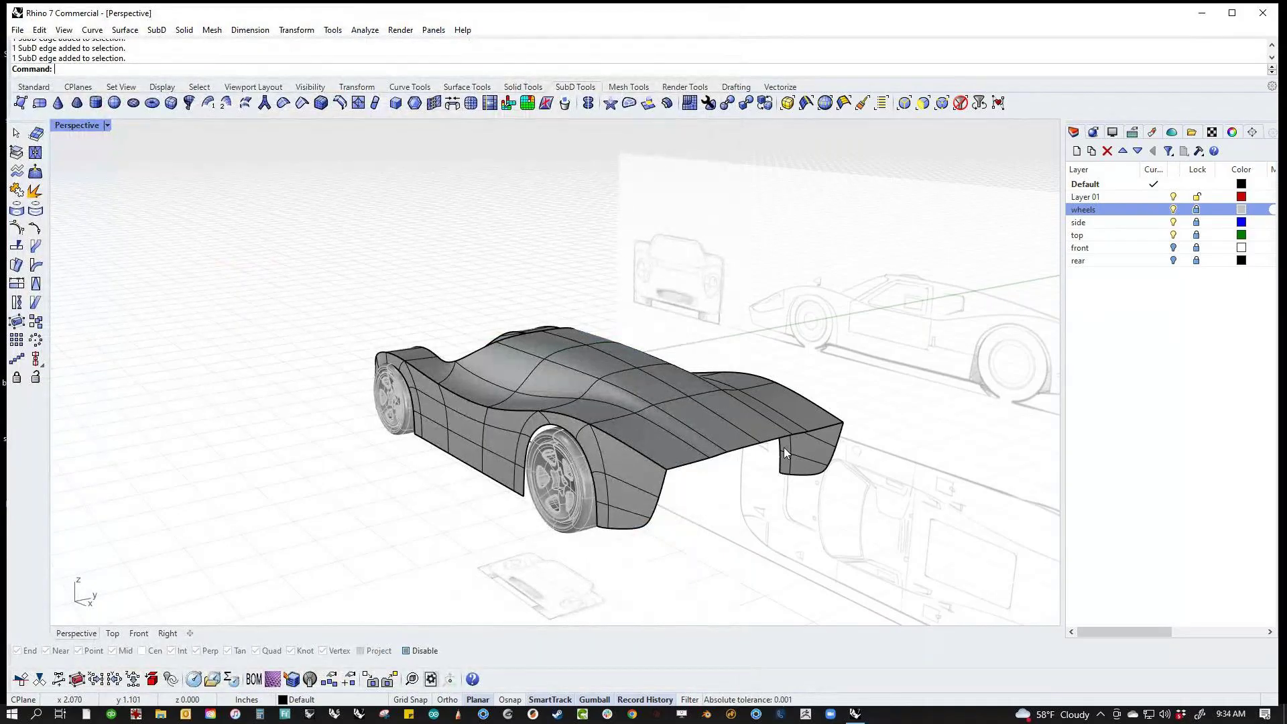
# Step: Switch the SubD from smooth to flat display and show the car in the top view
pyautogui.moveTo(345, 424); pyautogui.dragTo(566, 500, button='right')
pyautogui.scroll(4, 609, 439)
pyautogui.press('Tab')
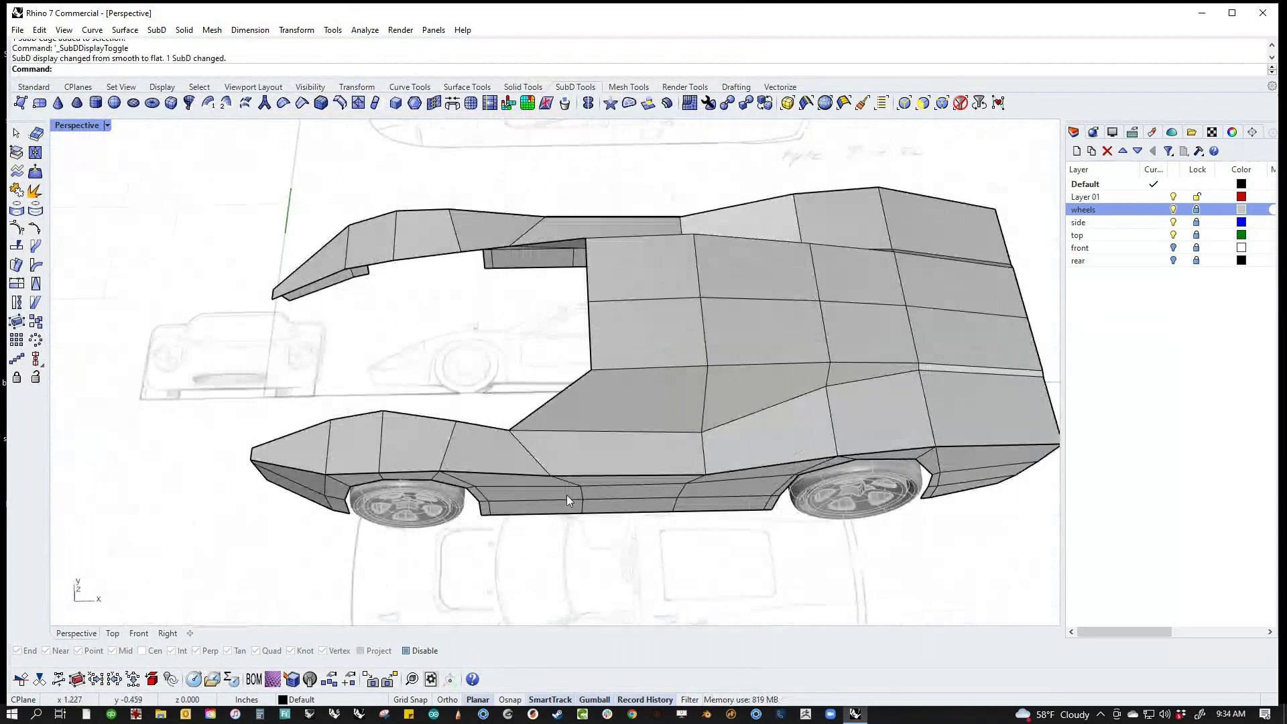
pyautogui.write('tp')
pyautogui.press('Return')
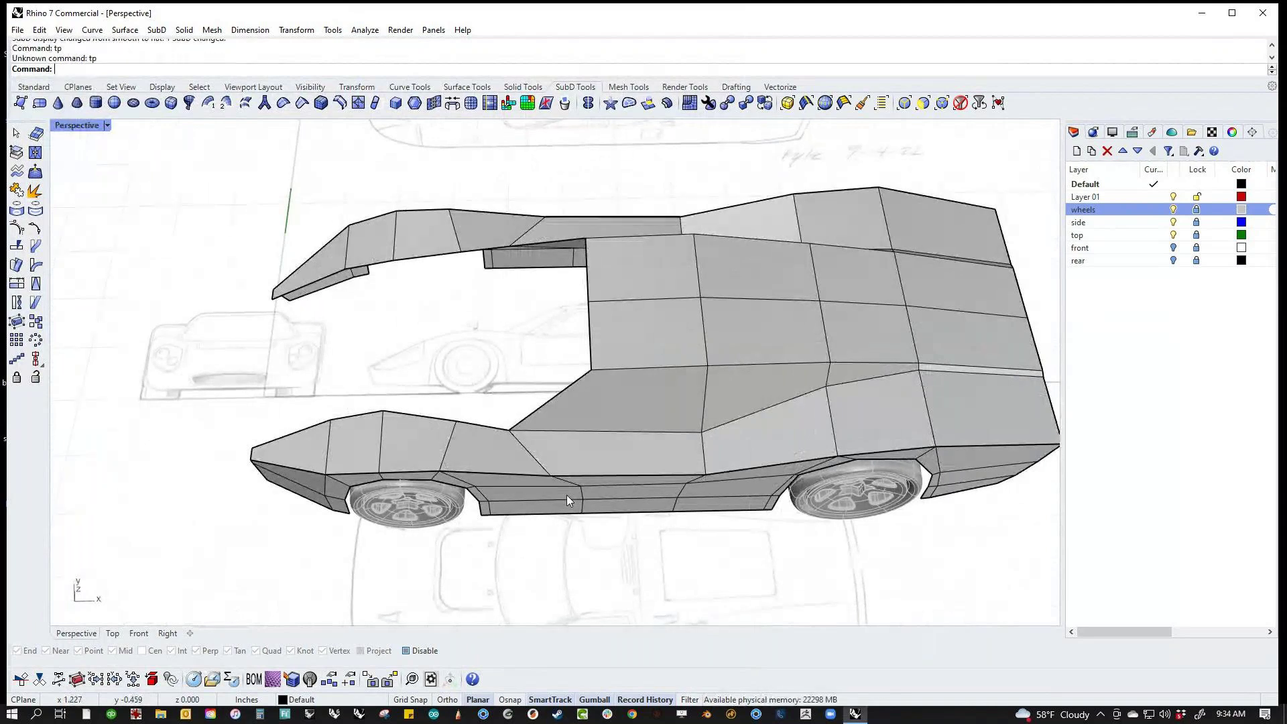
pyautogui.write('top')
pyautogui.press('Return')
pyautogui.moveTo(566, 501); pyautogui.dragTo(526, 585, button='right')
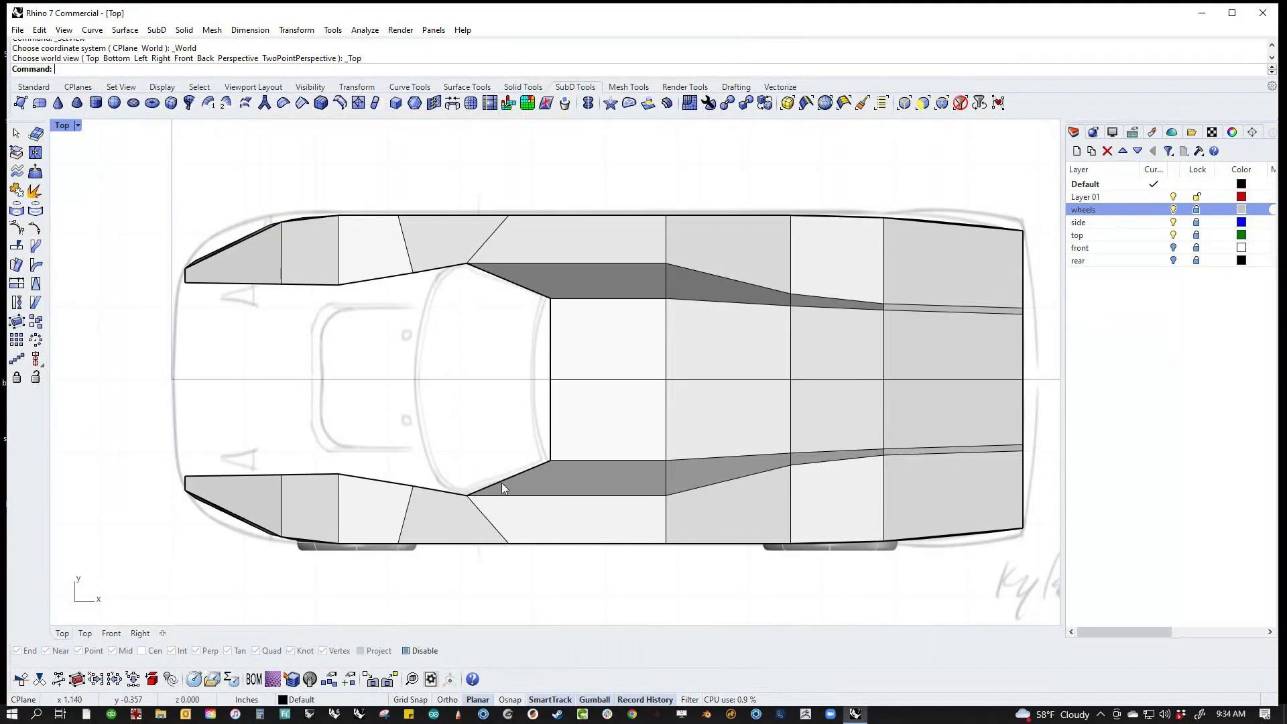
# Step: Bridge the slanted windshield side edges of both body halves with 2 joined segments
pyautogui.keyDown('ctrl'); pyautogui.keyDown('shift'); pyautogui.click(494, 485); pyautogui.keyUp('shift'); pyautogui.keyUp('ctrl')
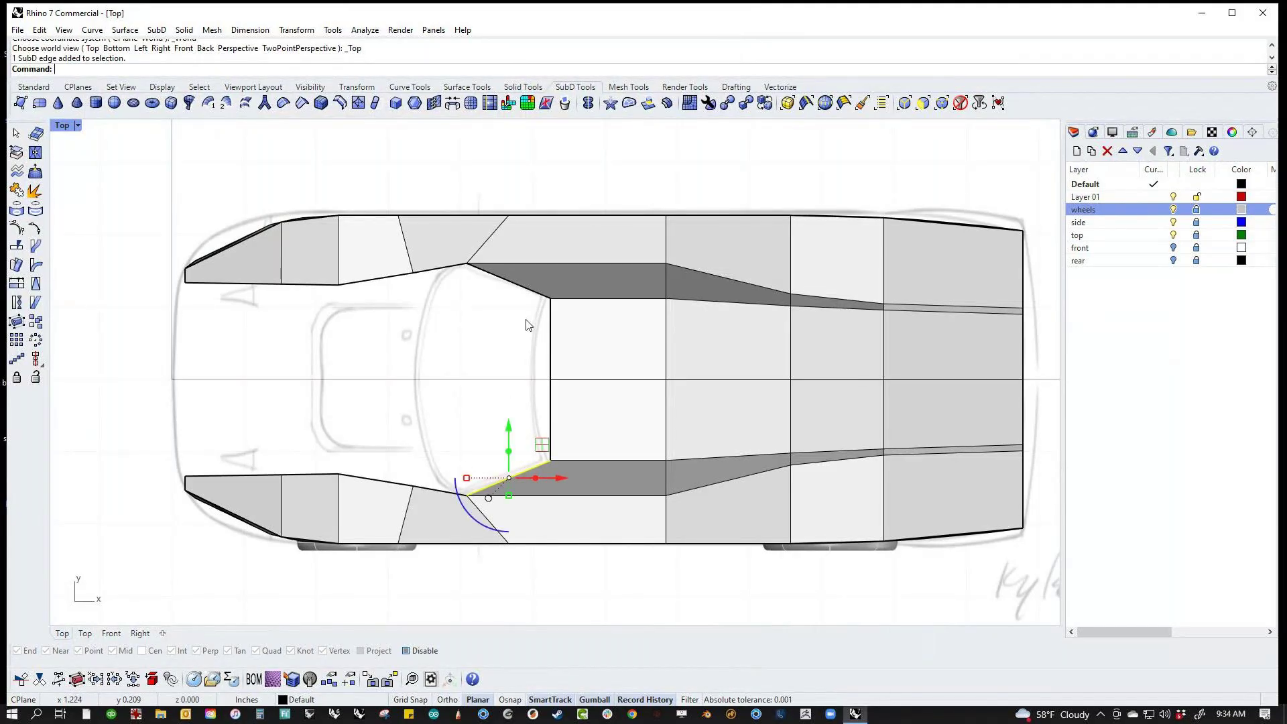
pyautogui.keyDown('ctrl'); pyautogui.keyDown('shift'); pyautogui.click(533, 299); pyautogui.keyUp('shift'); pyautogui.keyUp('ctrl')
pyautogui.write('bridge')
pyautogui.press('Return')
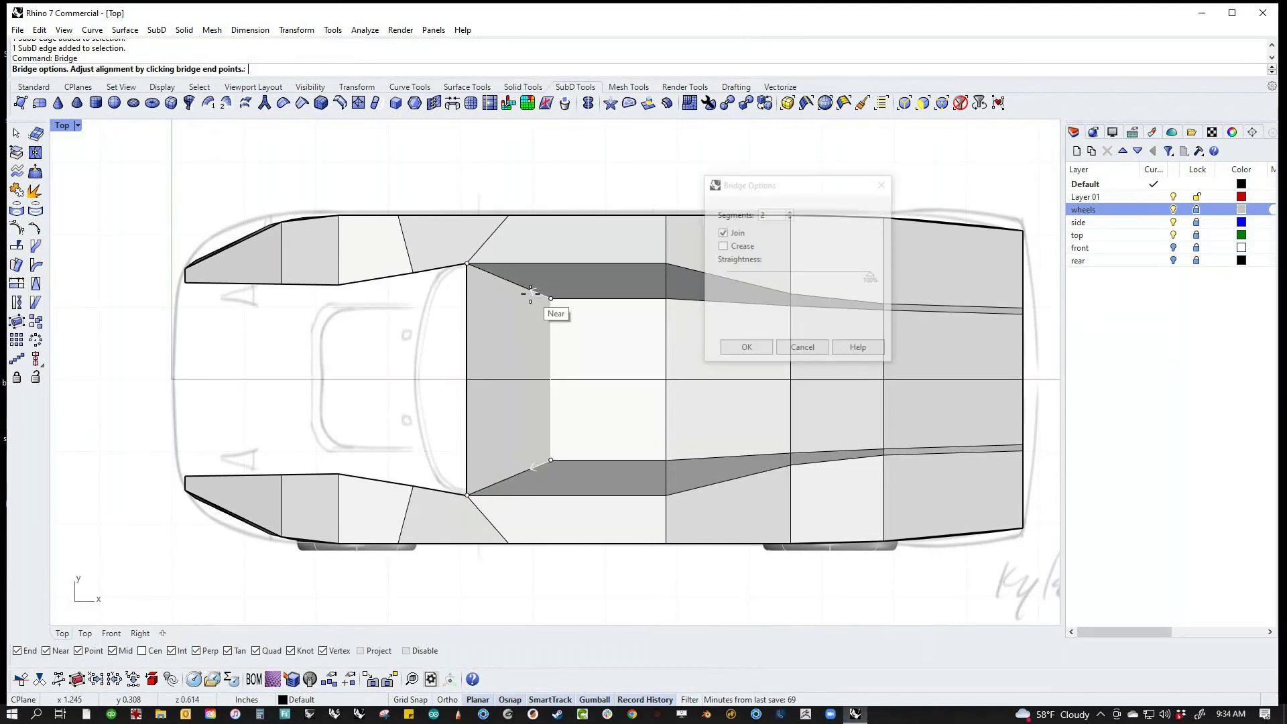
pyautogui.press('Return')
# Step: Pull the windshield base's centre vertex and near corner vertex forward toward the blueprint curve, and delete the body half across the centreline
pyautogui.keyDown('ctrl'); pyautogui.keyDown('shift'); pyautogui.moveTo(427, 356); pyautogui.dragTo(471, 379); pyautogui.keyUp('shift'); pyautogui.keyUp('ctrl')
pyautogui.press('Escape')
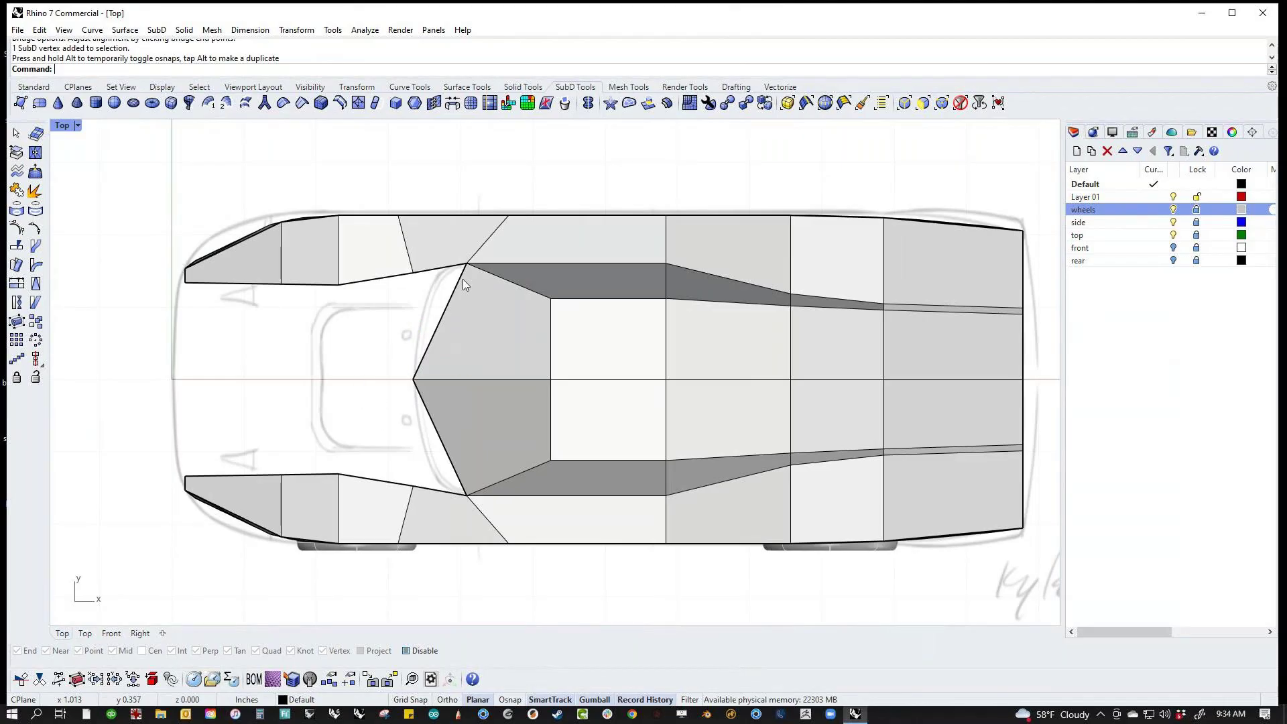
pyautogui.keyDown('ctrl'); pyautogui.keyDown('shift'); pyautogui.moveTo(437, 468); pyautogui.dragTo(475, 452); pyautogui.keyUp('shift'); pyautogui.keyUp('ctrl')
pyautogui.press('Escape')
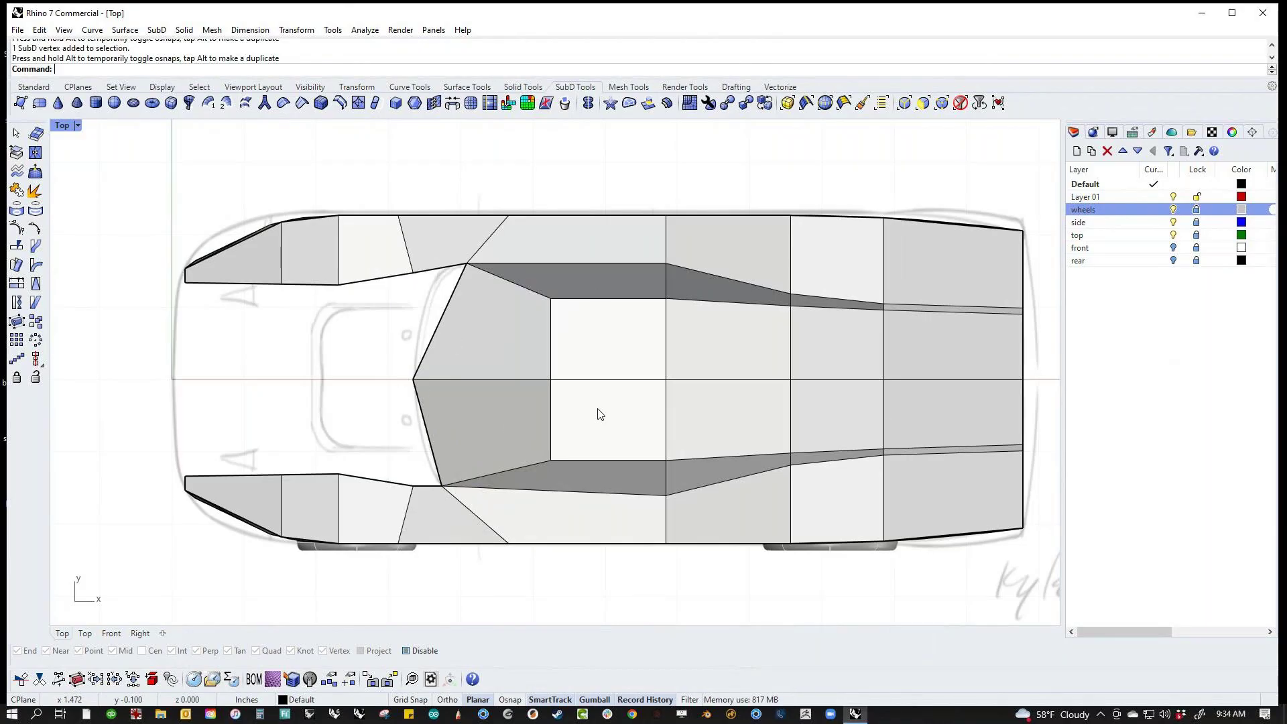
pyautogui.moveTo(1058, 194); pyautogui.dragTo(139, 351)
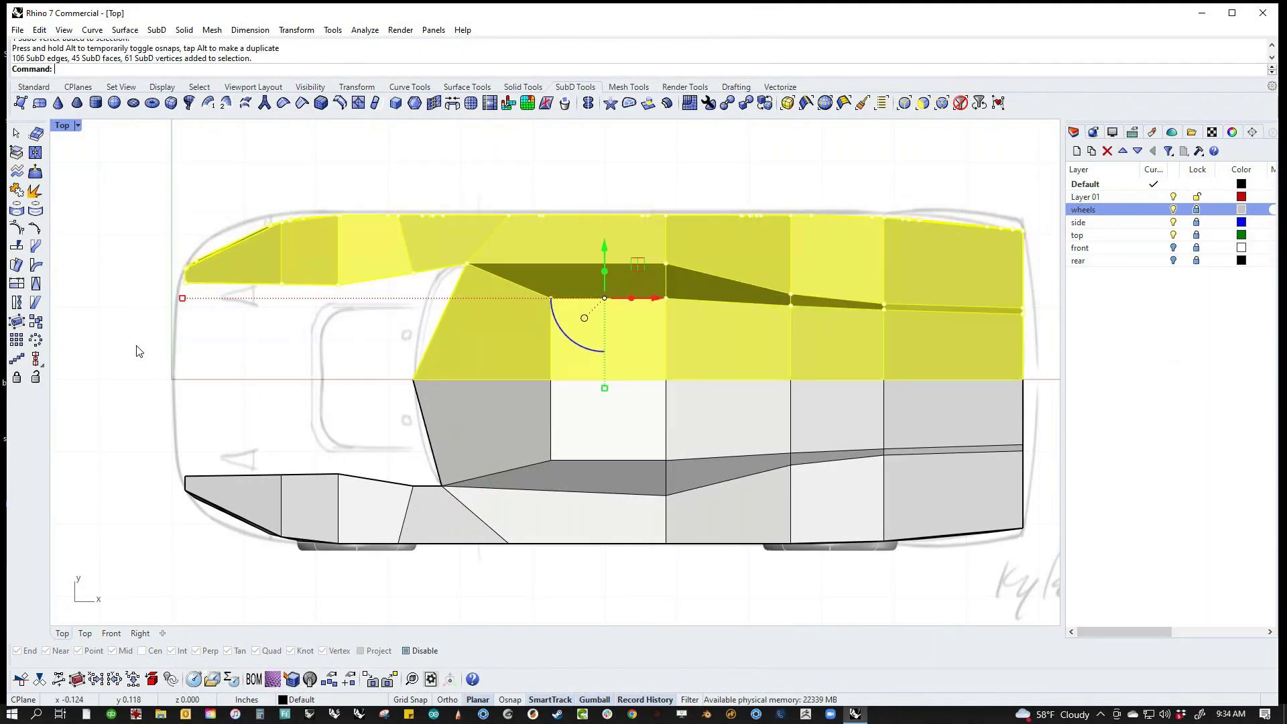
pyautogui.press('Delete')
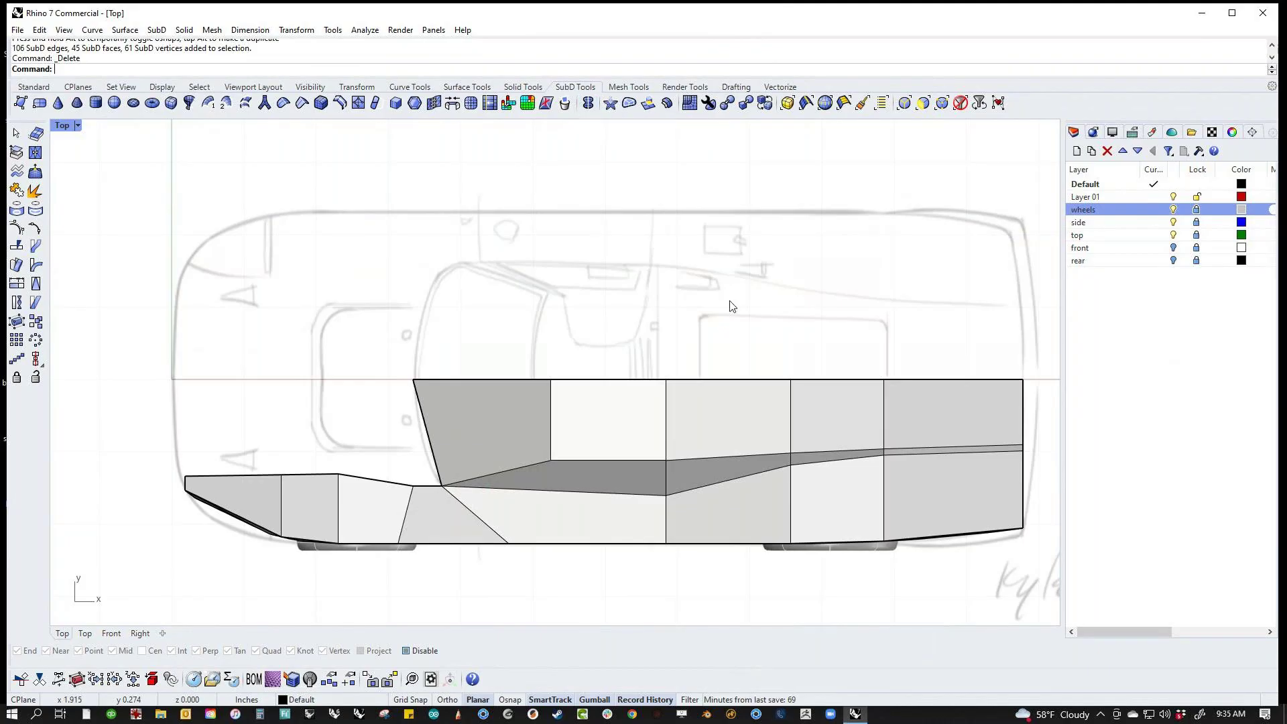
# Step: Move the two end edges of the rear deck beside the centreline back toward the blueprint's tail outline
pyautogui.scroll(4, 732, 306)
pyautogui.click(704, 365)
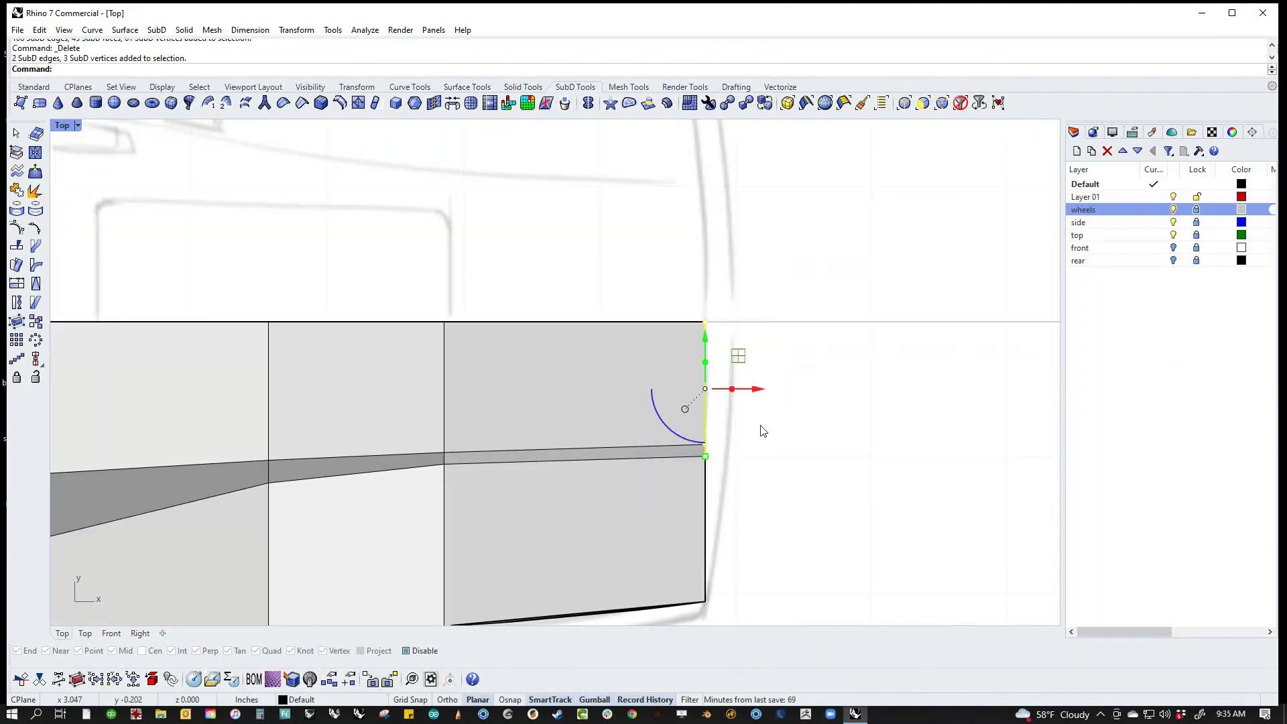
pyautogui.moveTo(704, 389); pyautogui.dragTo(706, 387)
pyautogui.click(822, 522)
pyautogui.moveTo(819, 527); pyautogui.dragTo(853, 421, button='right')
pyautogui.moveTo(687, 541); pyautogui.dragTo(749, 497)
pyautogui.click(841, 538)
# Step: Extrude the four inner edges of the front fender across the hood toward the centreline
pyautogui.scroll(-6, 776, 479)
pyautogui.moveTo(772, 512); pyautogui.dragTo(973, 487, button='right')
pyautogui.moveTo(774, 534); pyautogui.dragTo(937, 506, button='right')
pyautogui.scroll(3, 406, 343)
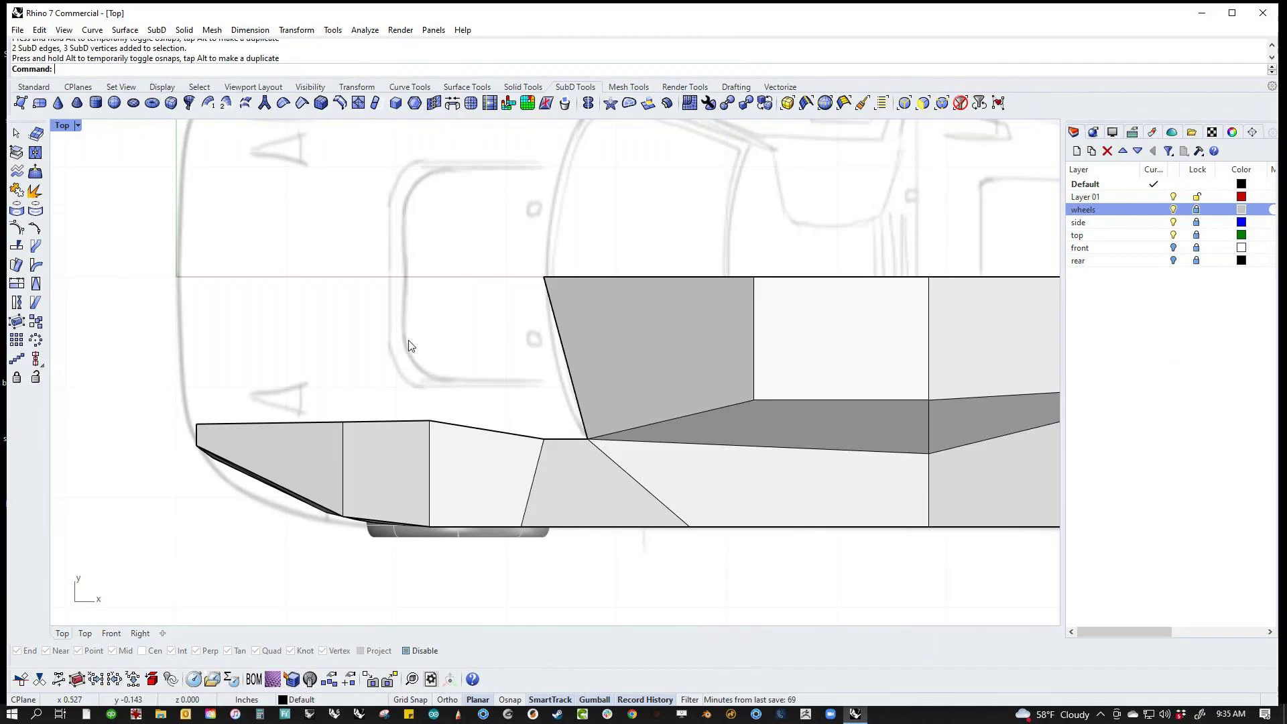
pyautogui.keyDown('ctrl'); pyautogui.keyDown('shift'); pyautogui.click(298, 423); pyautogui.keyUp('shift'); pyautogui.keyUp('ctrl')
pyautogui.keyDown('ctrl'); pyautogui.keyDown('shift'); pyautogui.click(373, 421); pyautogui.keyUp('shift'); pyautogui.keyUp('ctrl')
pyautogui.keyDown('ctrl'); pyautogui.keyDown('shift'); pyautogui.click(474, 430); pyautogui.keyUp('shift'); pyautogui.keyUp('ctrl')
pyautogui.keyDown('ctrl'); pyautogui.keyDown('shift'); pyautogui.click(565, 441); pyautogui.keyUp('shift'); pyautogui.keyUp('ctrl')
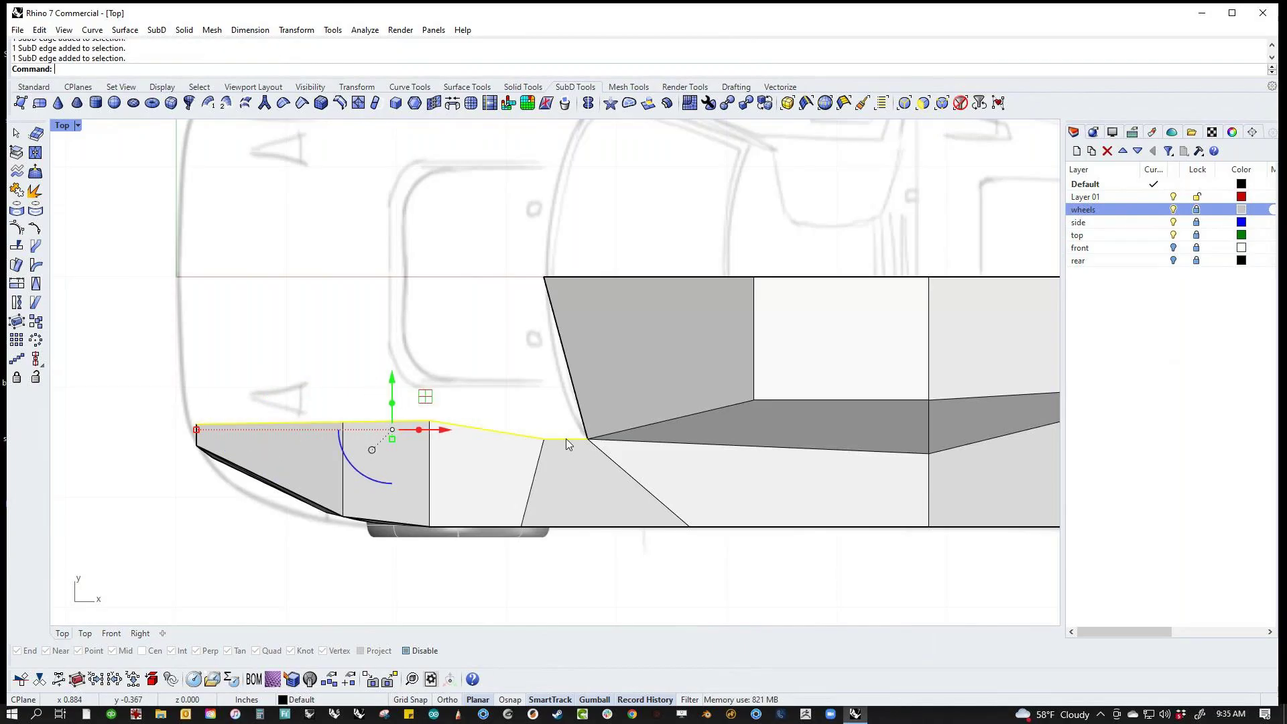
pyautogui.moveTo(393, 406); pyautogui.dragTo(279, 293)
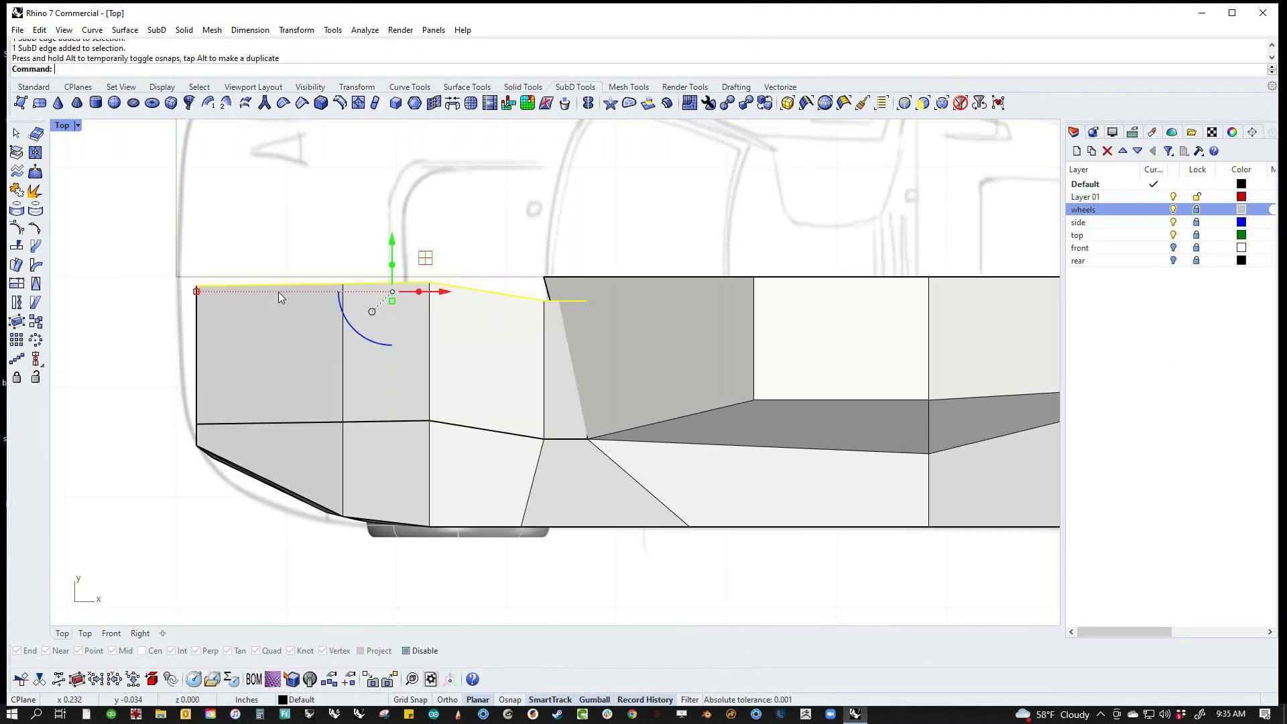
# Step: Flatten the extruded hood edges onto the centreline with scale 0 from the windshield's centre vertex, and move them forward to the blueprint's nose
pyautogui.press('ctrl')
pyautogui.click(544, 277)
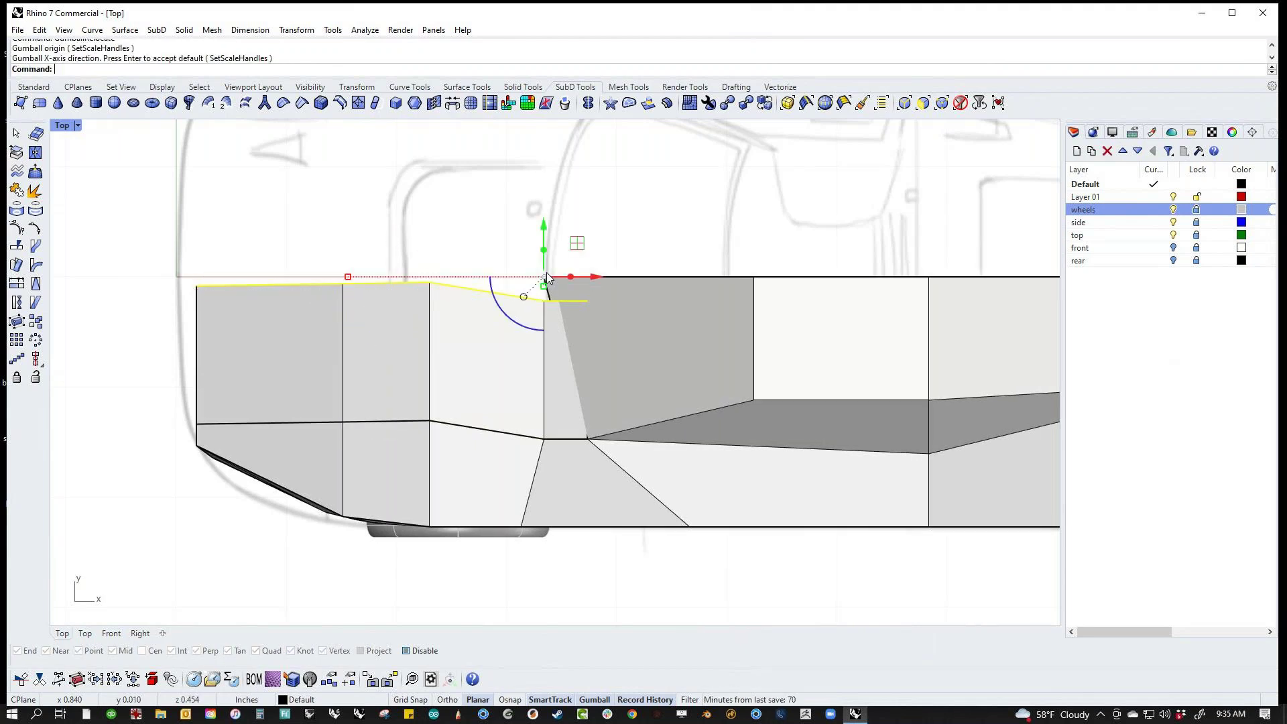
pyautogui.click(546, 290)
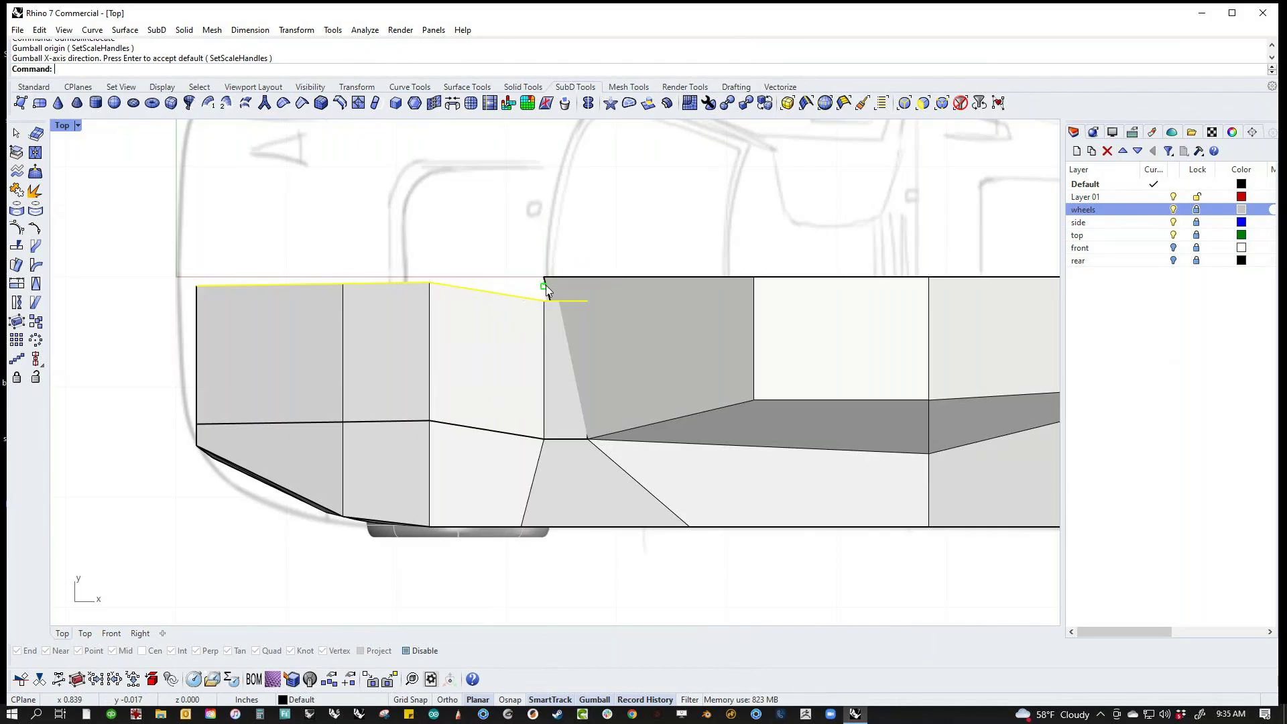
pyautogui.write('0')
pyautogui.press('Return')
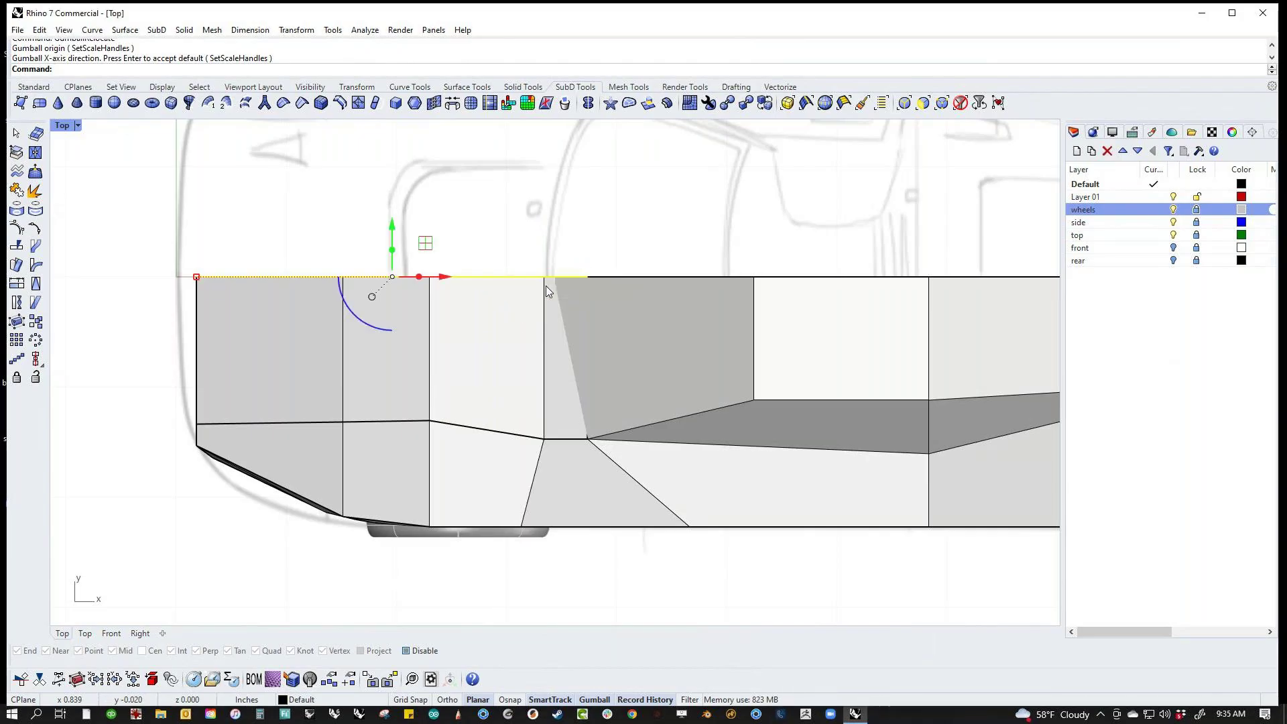
pyautogui.moveTo(393, 277); pyautogui.dragTo(374, 277)
pyautogui.press('Escape')
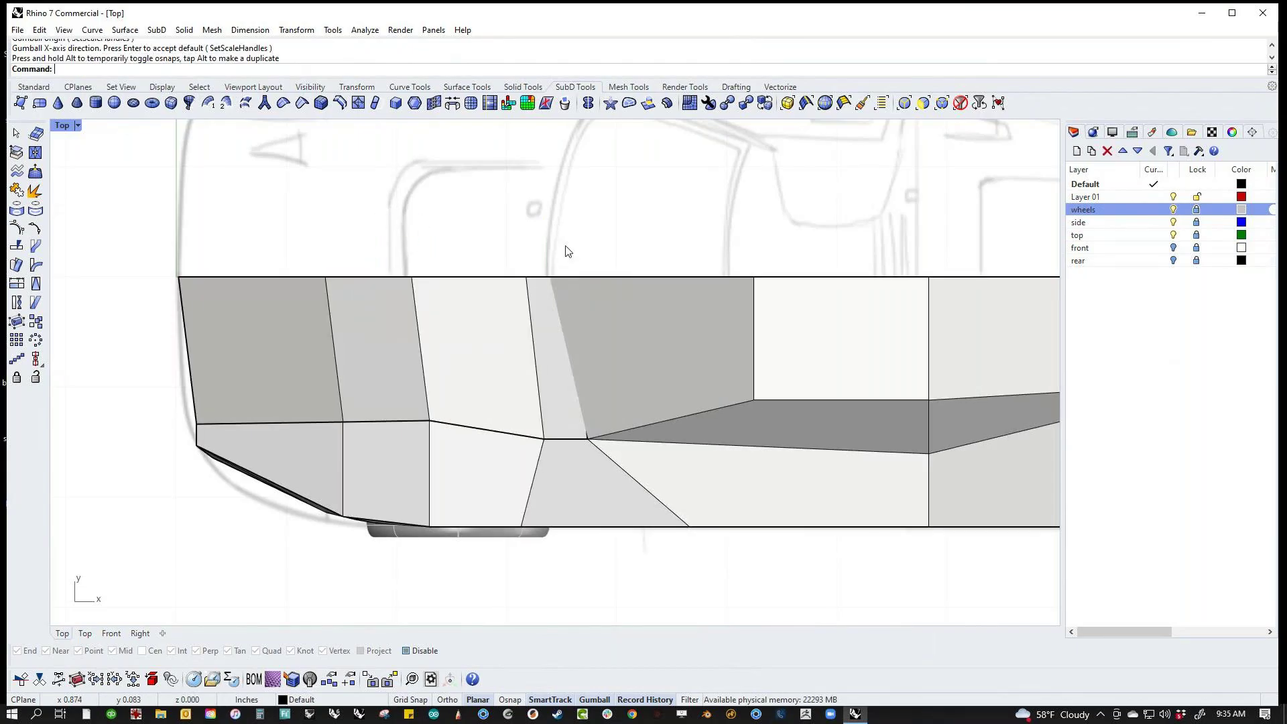
# Step: Show the model in wireframe and stitch the hood and windshield vertices on the centreline at their average location
pyautogui.middleClick(574, 268)
pyautogui.click(524, 245)
pyautogui.scroll(4, 567, 287)
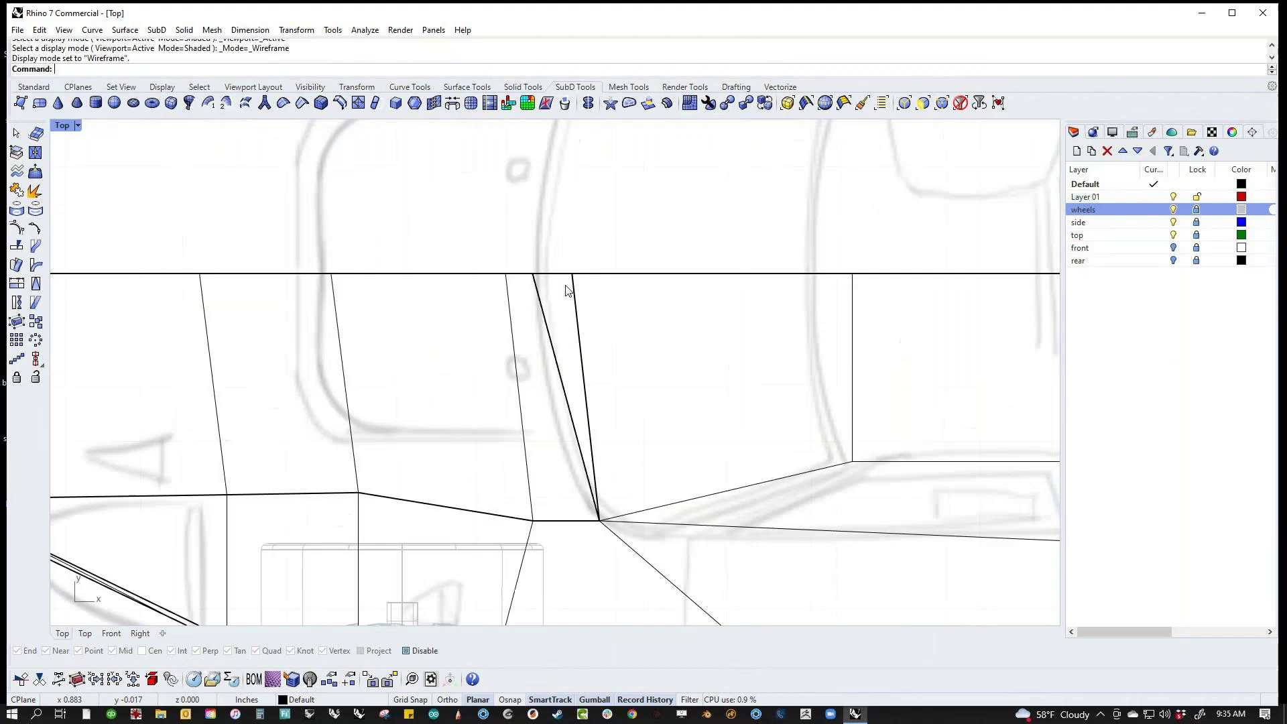
pyautogui.moveTo(610, 300); pyautogui.dragTo(638, 297)
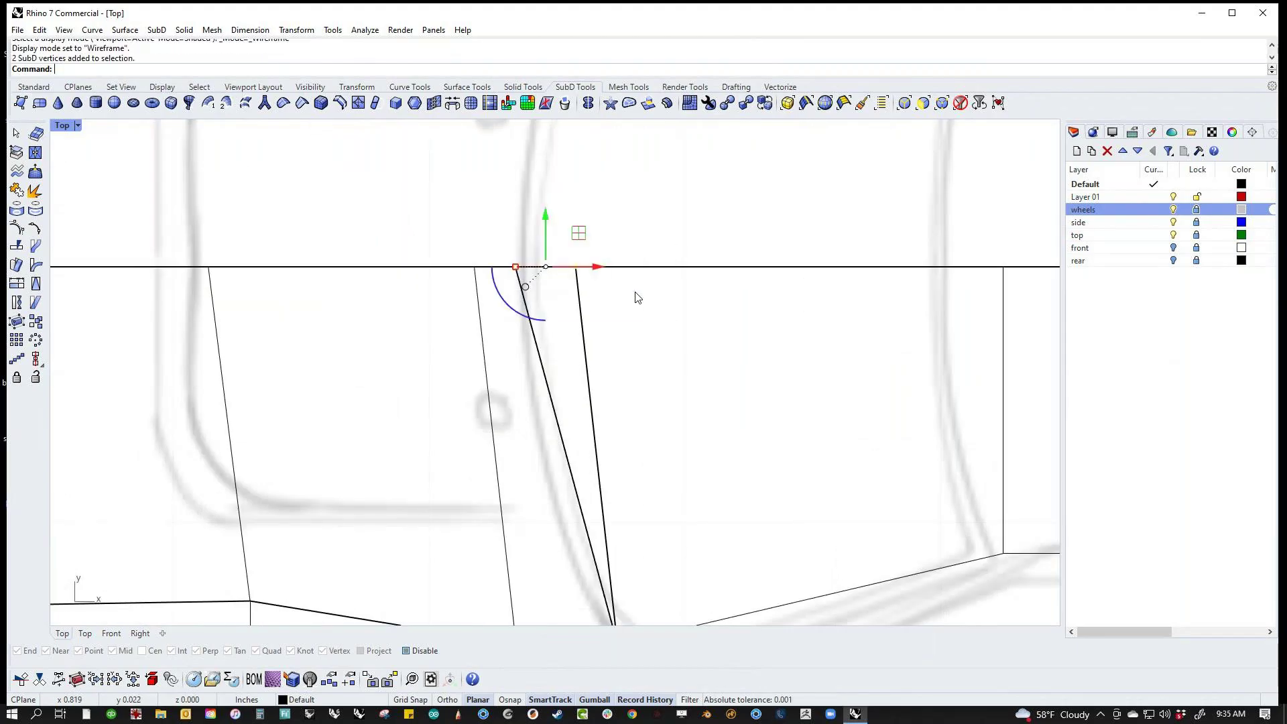
pyautogui.write('stitch')
pyautogui.press('Return')
pyautogui.press('Return')
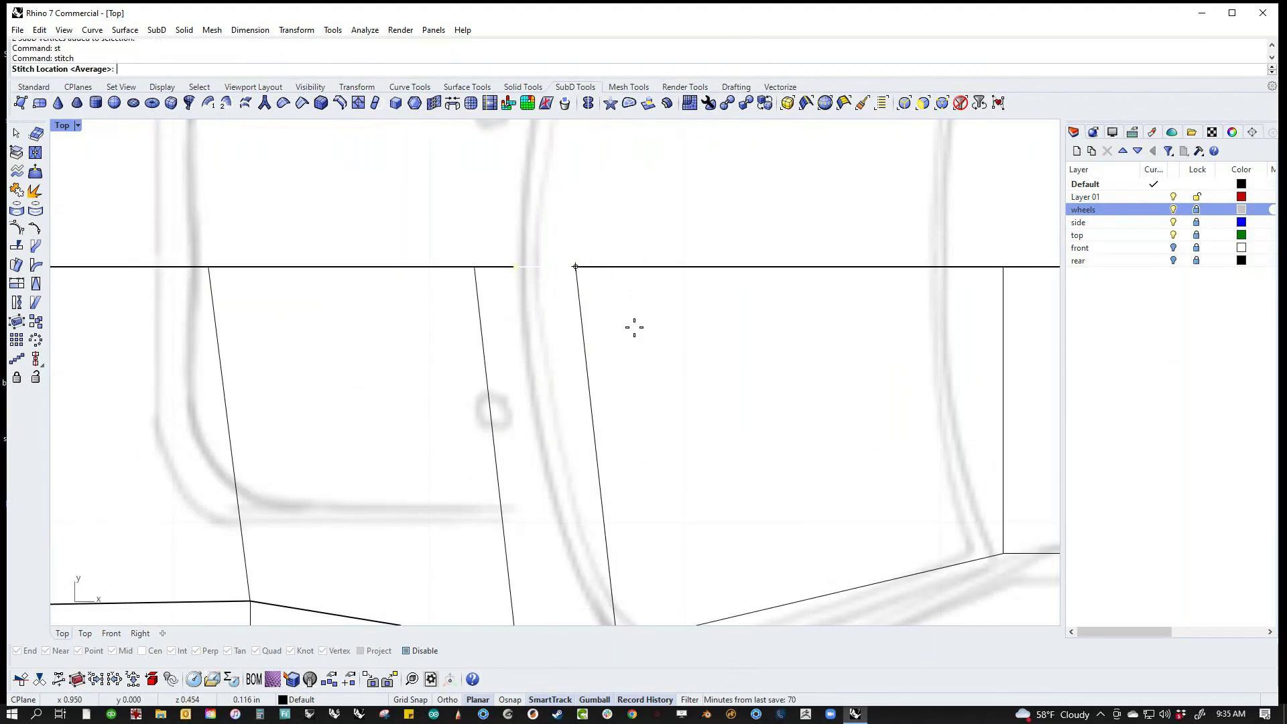
pyautogui.press('Escape')
pyautogui.scroll(-6, 571, 418)
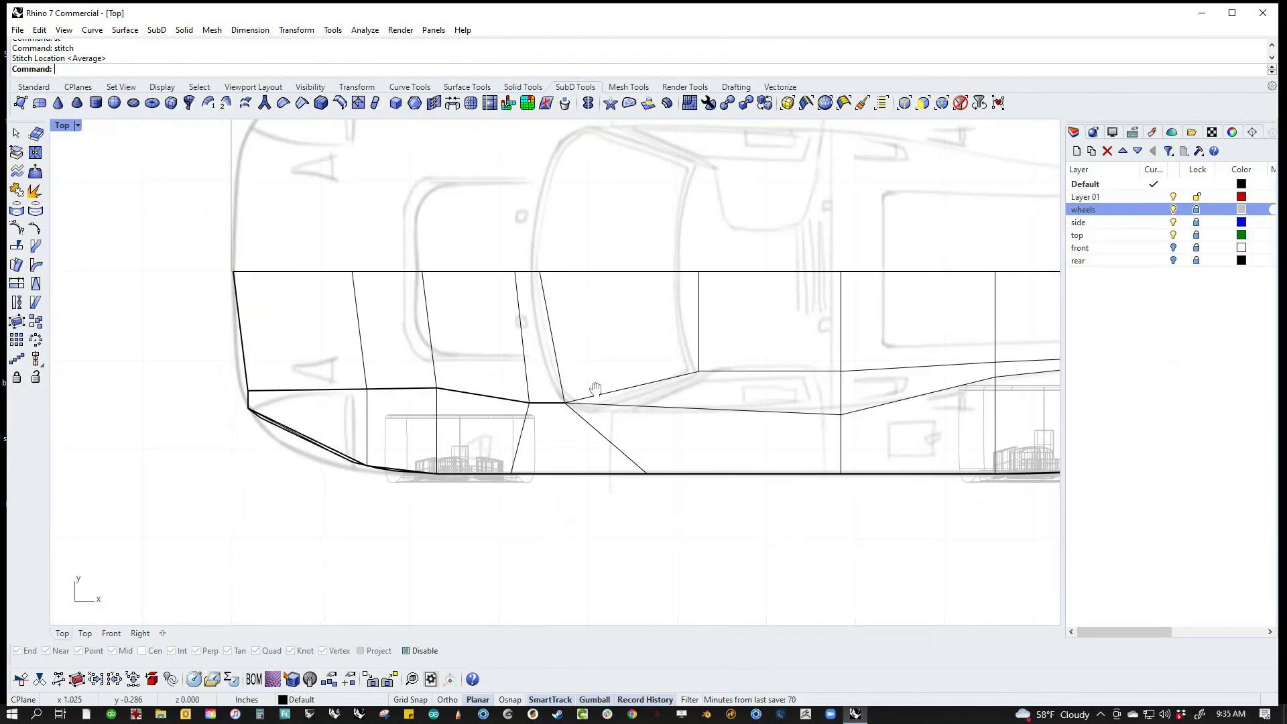
# Step: Move the vertex where the hood seam meets the nose slightly forward toward the blueprint outline
pyautogui.scroll(2, 574, 413)
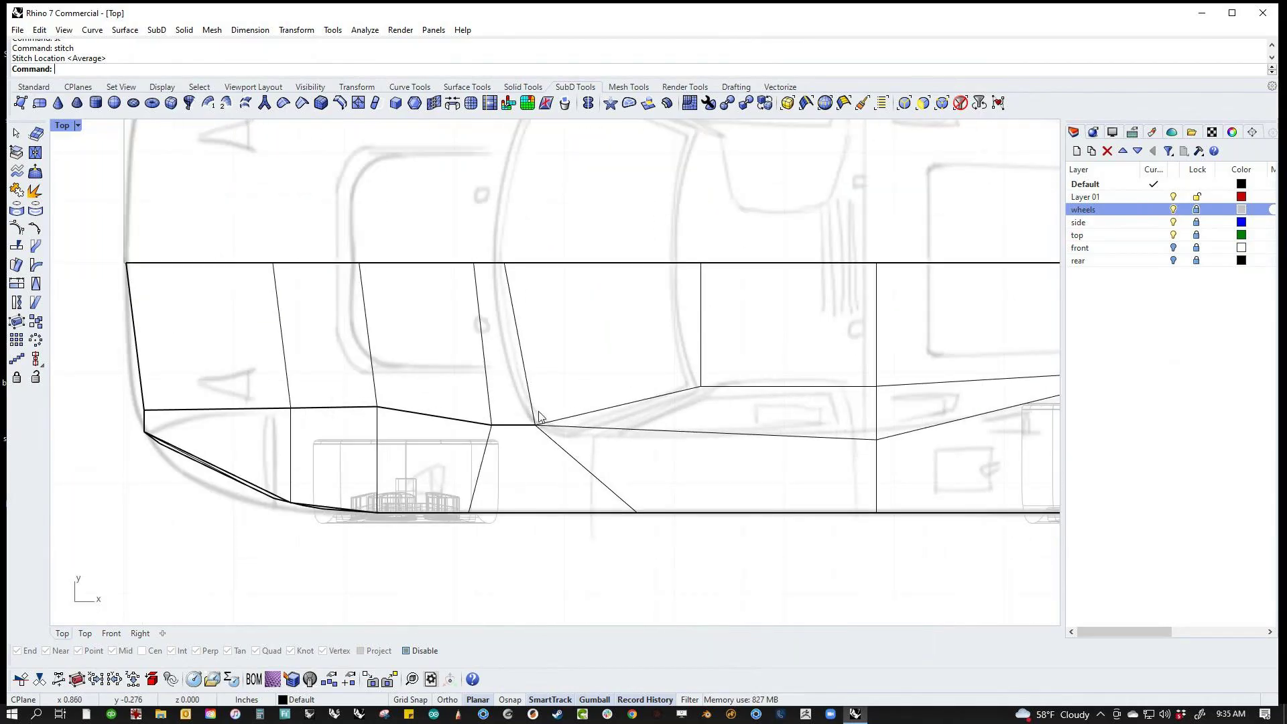
pyautogui.scroll(2, 134, 406)
pyautogui.click(141, 413)
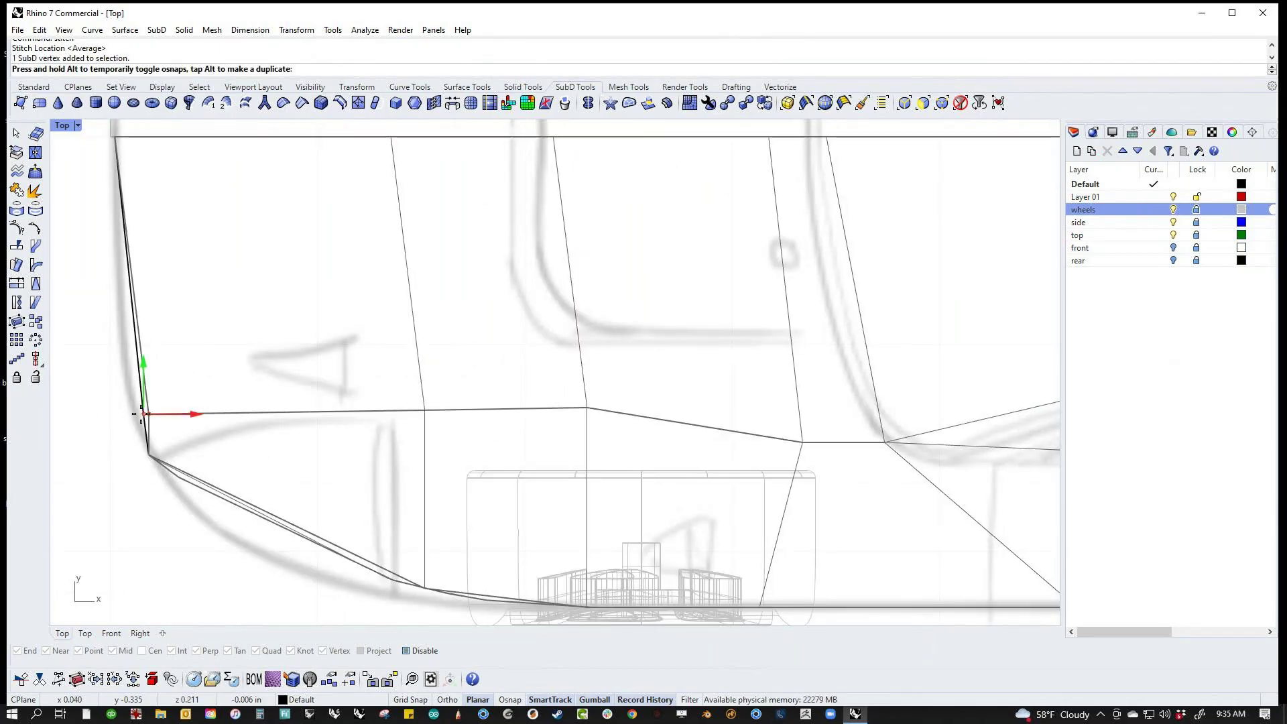
pyautogui.click(115, 431)
# Step: Display the half body shaded and smooth in perspective, and remove the creases from the four-edge seam between hood and front fender
pyautogui.scroll(-2, 213, 453)
pyautogui.scroll(-2, 213, 453)
pyautogui.hotkey('ctrl', 'F4')
pyautogui.moveTo(400, 543)
pyautogui.mouseDown(button='right')
pyautogui.moveTo(467, 435)
pyautogui.moveTo(349, 402)
pyautogui.moveTo(576, 410)
pyautogui.moveTo(548, 493)
pyautogui.moveTo(472, 456)
pyautogui.mouseUp(button='right')
pyautogui.middleClick(467, 436)
pyautogui.click(469, 432)
pyautogui.press('Tab')
pyautogui.scroll(3, 473, 433)
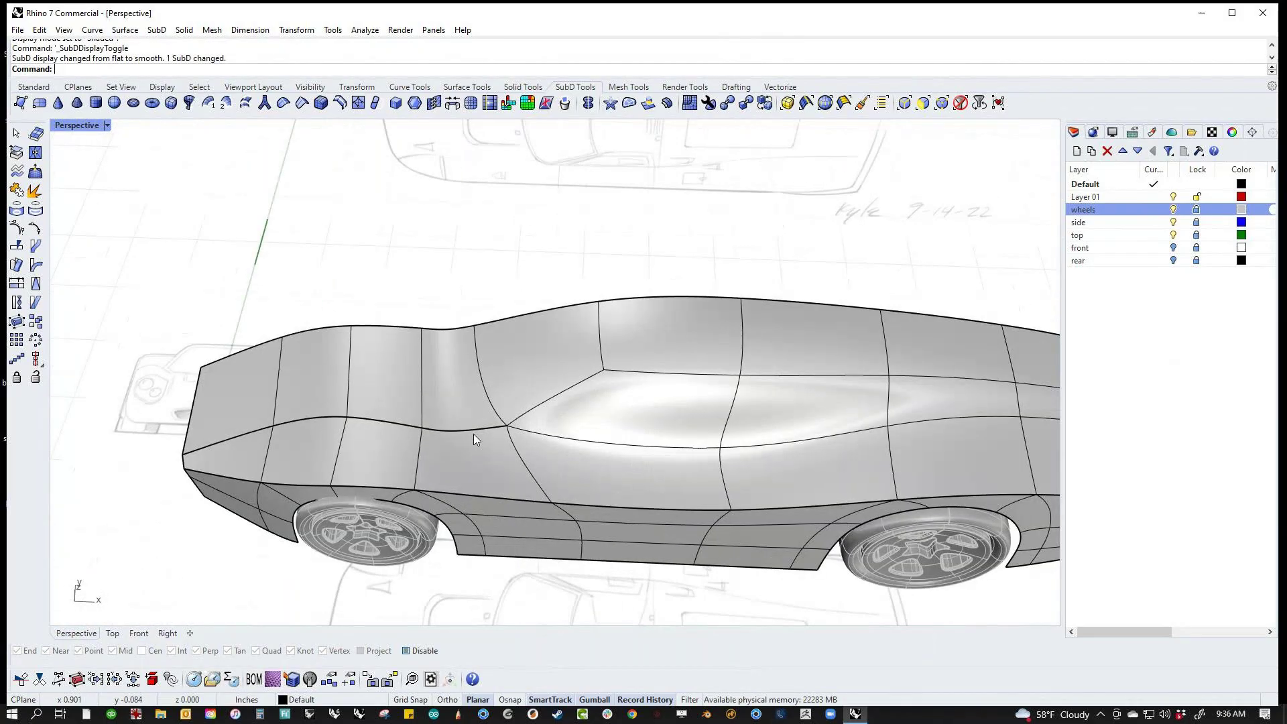
pyautogui.keyDown('ctrl'); pyautogui.keyDown('shift'); pyautogui.doubleClick(473, 431); pyautogui.keyUp('shift'); pyautogui.keyUp('ctrl')
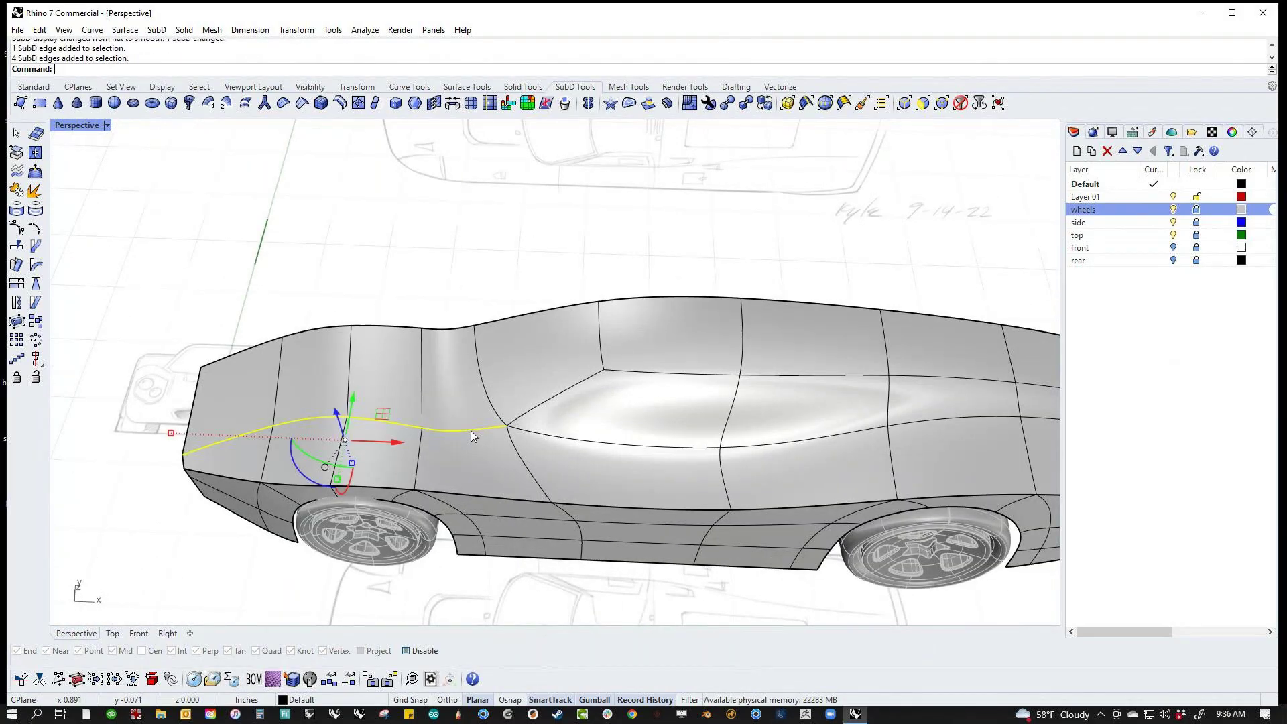
pyautogui.rightClick(303, 107)
# Step: Crease the seam where the cabin meets the lower body, including the windshield's base edge up to the centreline
pyautogui.moveTo(277, 215); pyautogui.dragTo(431, 437, button='right')
pyautogui.doubleClick(517, 418)
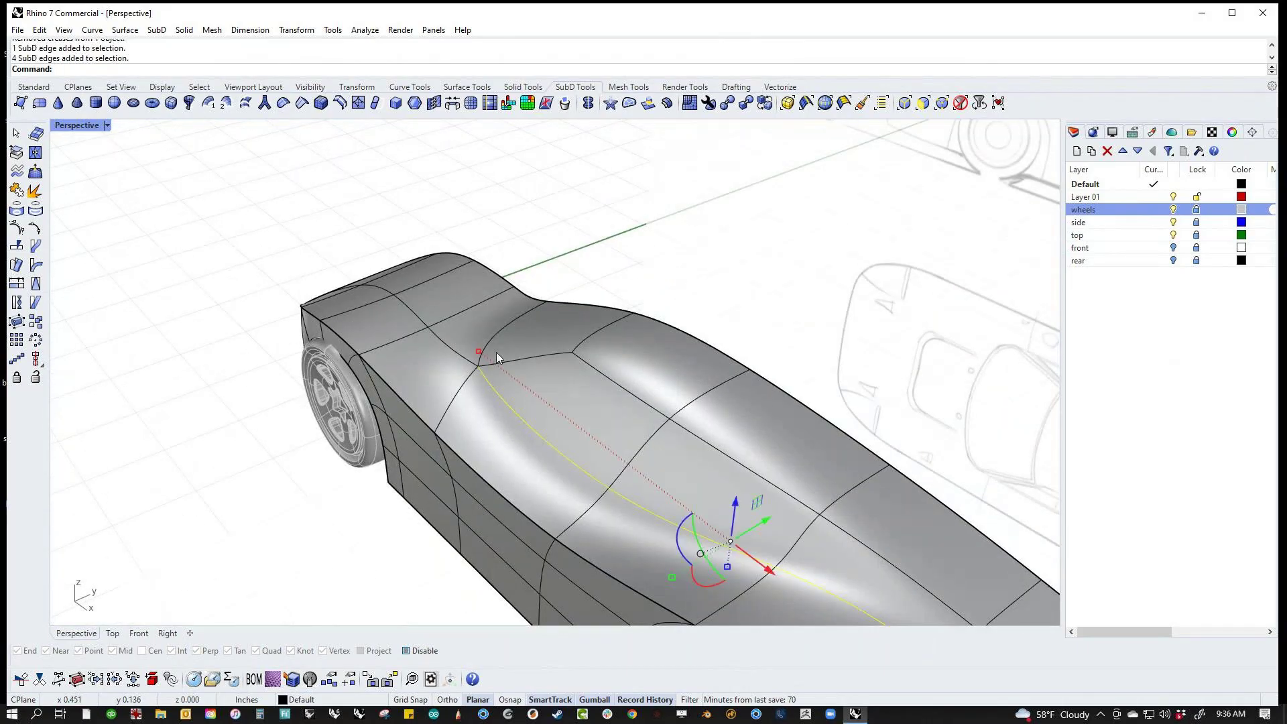
pyautogui.keyDown('shift'); pyautogui.click(496, 340); pyautogui.keyUp('shift')
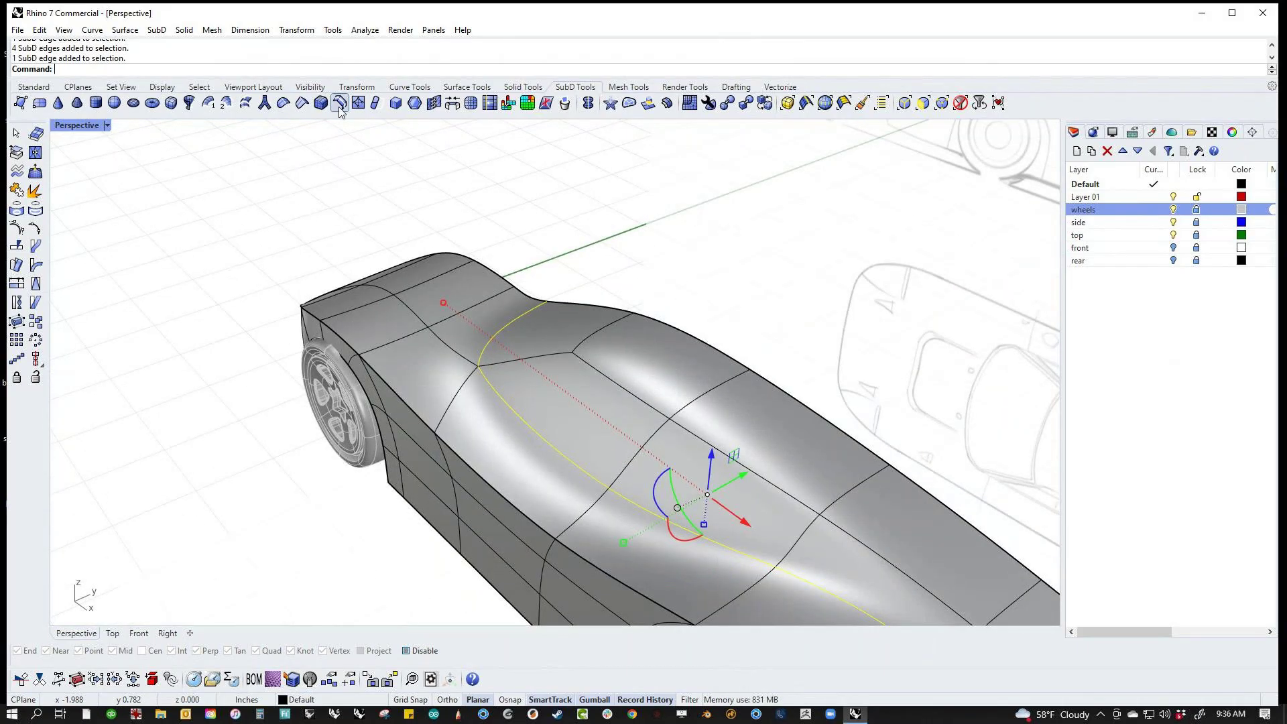
pyautogui.click(302, 102)
pyautogui.click(194, 362)
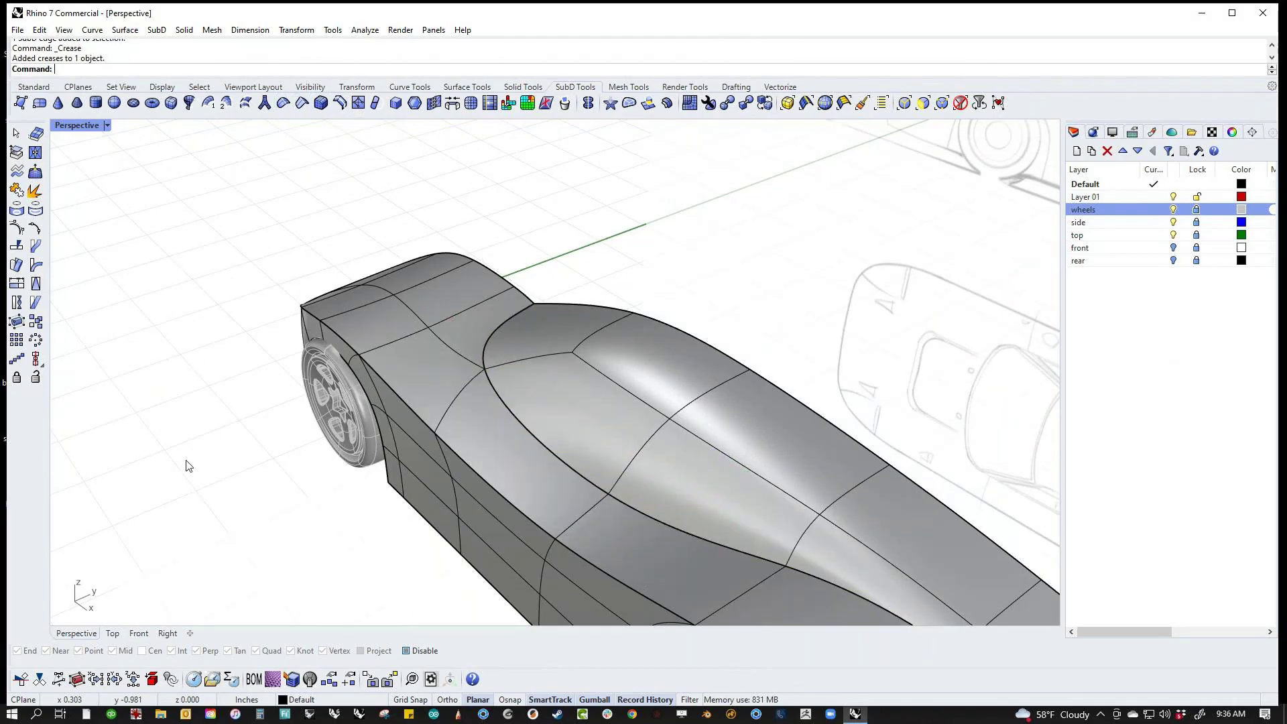
pyautogui.moveTo(184, 466); pyautogui.dragTo(473, 350, button='right')
pyautogui.scroll(2, 474, 350)
pyautogui.click(459, 331)
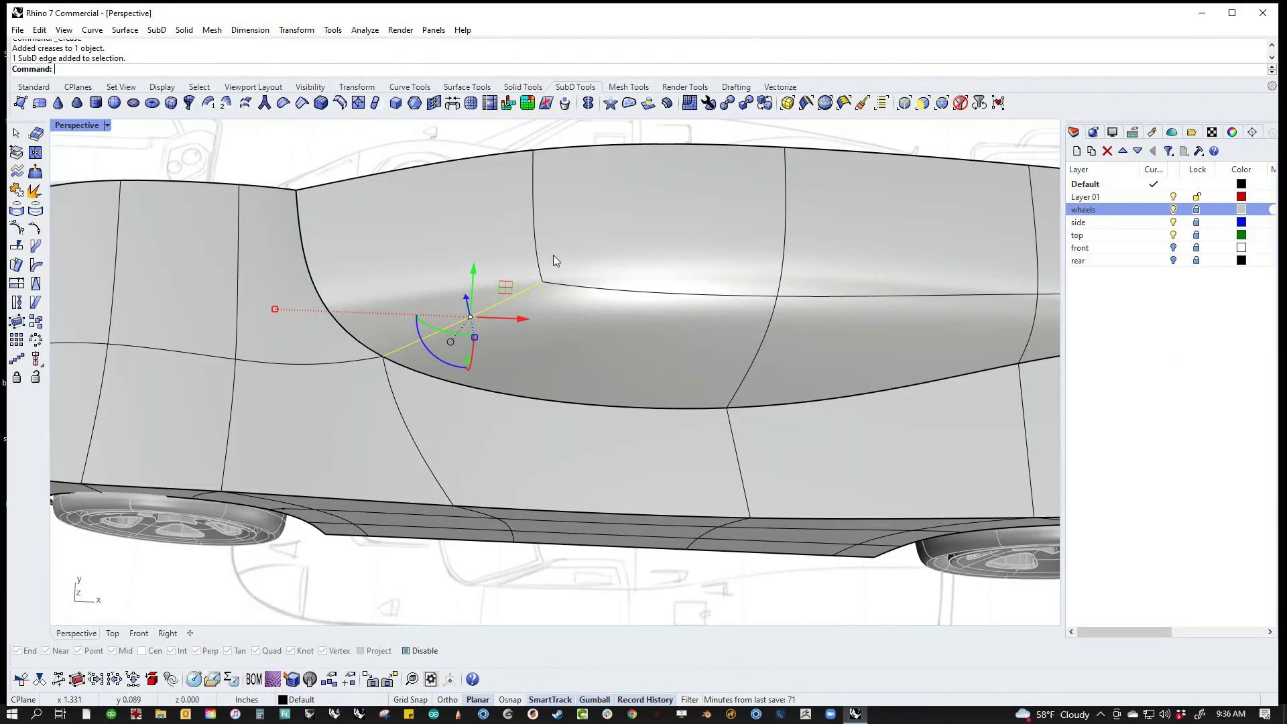
pyautogui.press('Escape')
# Step: Crease the rear deck's corner vertex on the centreline to make the rounded tail corner sharp
pyautogui.scroll(-4, 387, 221)
pyautogui.moveTo(387, 221); pyautogui.dragTo(399, 403, button='right')
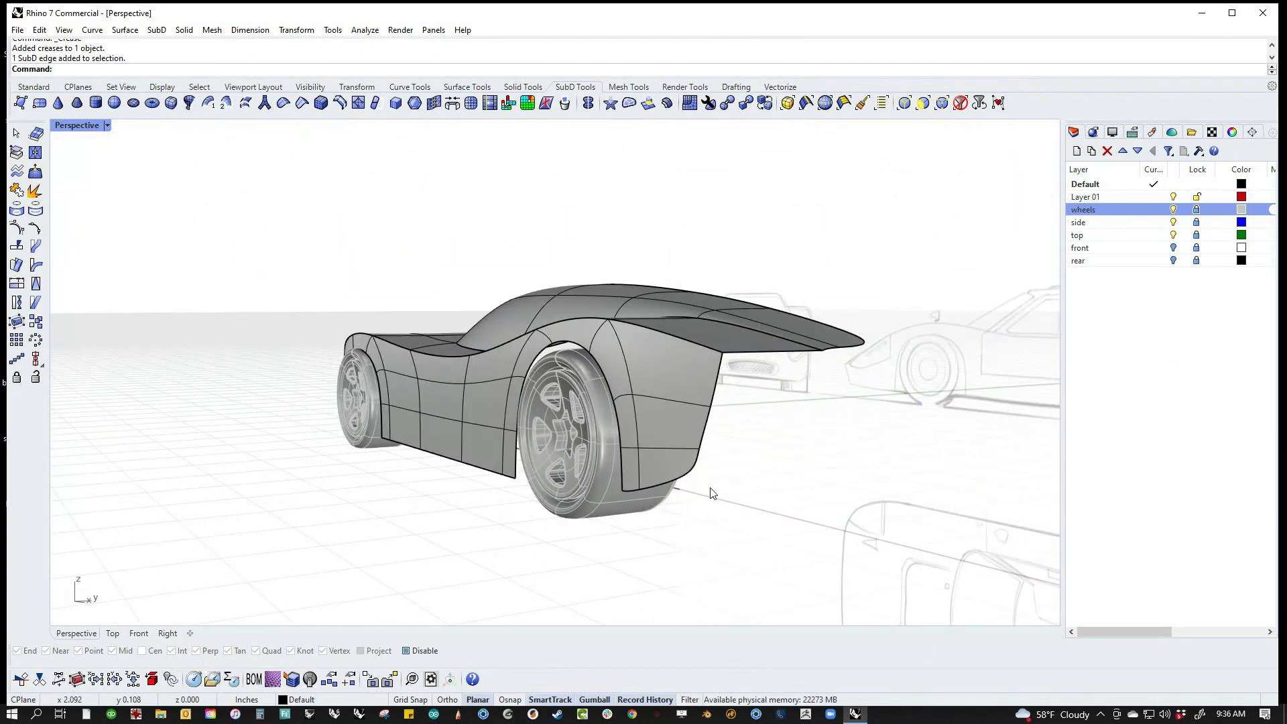
pyautogui.scroll(3, 715, 473)
pyautogui.keyDown('ctrl'); pyautogui.keyDown('shift'); pyautogui.click(679, 461); pyautogui.keyUp('shift'); pyautogui.keyUp('ctrl')
pyautogui.keyDown('ctrl'); pyautogui.keyDown('shift'); pyautogui.click(722, 296); pyautogui.keyUp('shift'); pyautogui.keyUp('ctrl')
pyautogui.moveTo(735, 303); pyautogui.dragTo(650, 534, button='right')
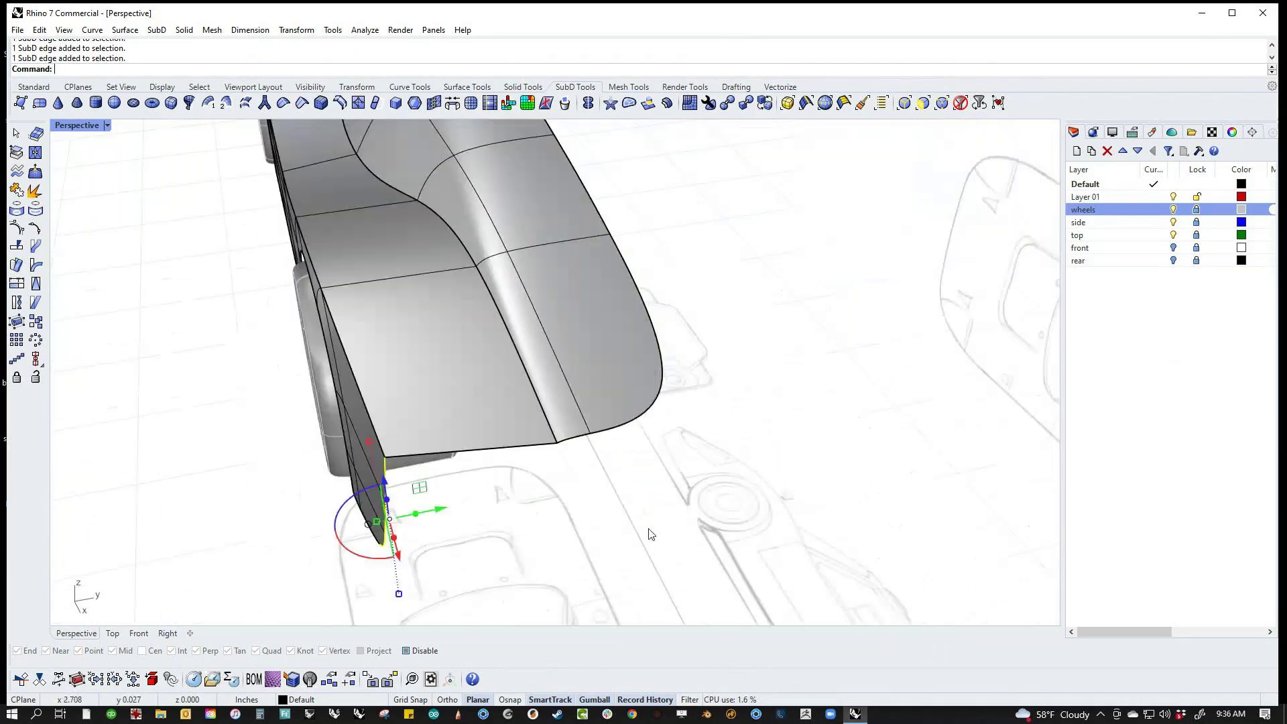
pyautogui.click(645, 453)
pyautogui.moveTo(648, 448); pyautogui.dragTo(693, 353)
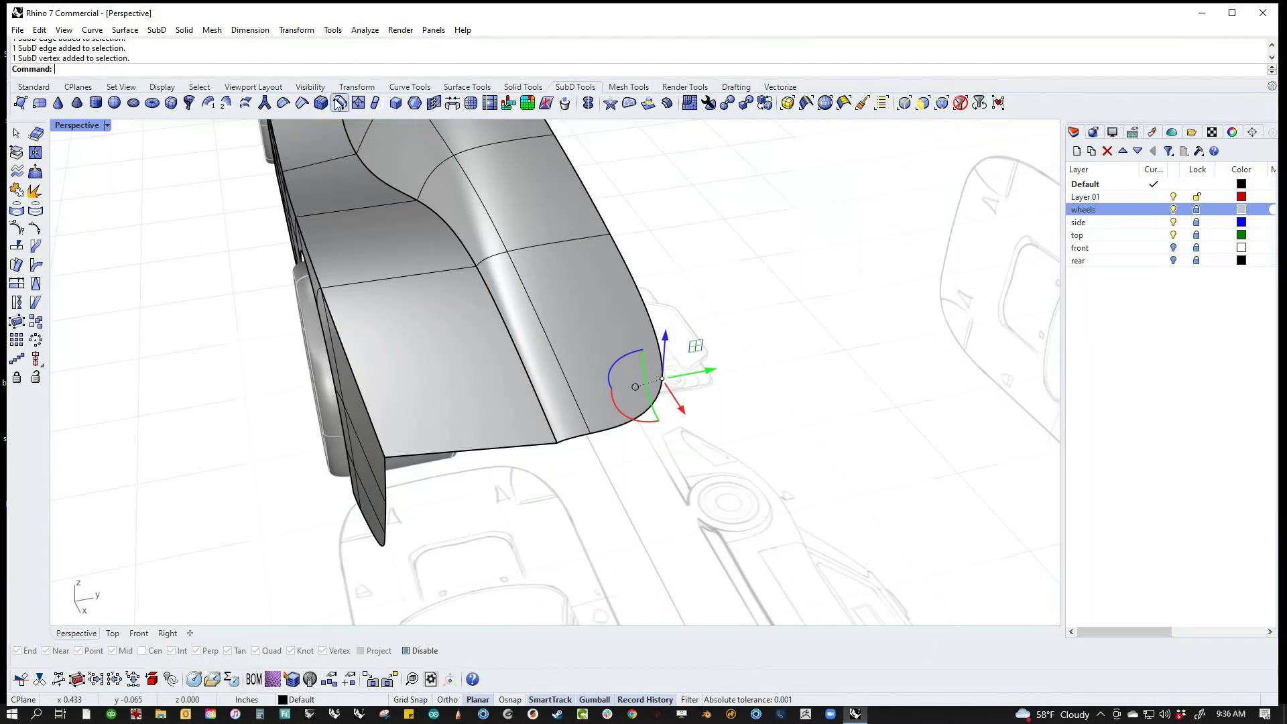
pyautogui.click(301, 102)
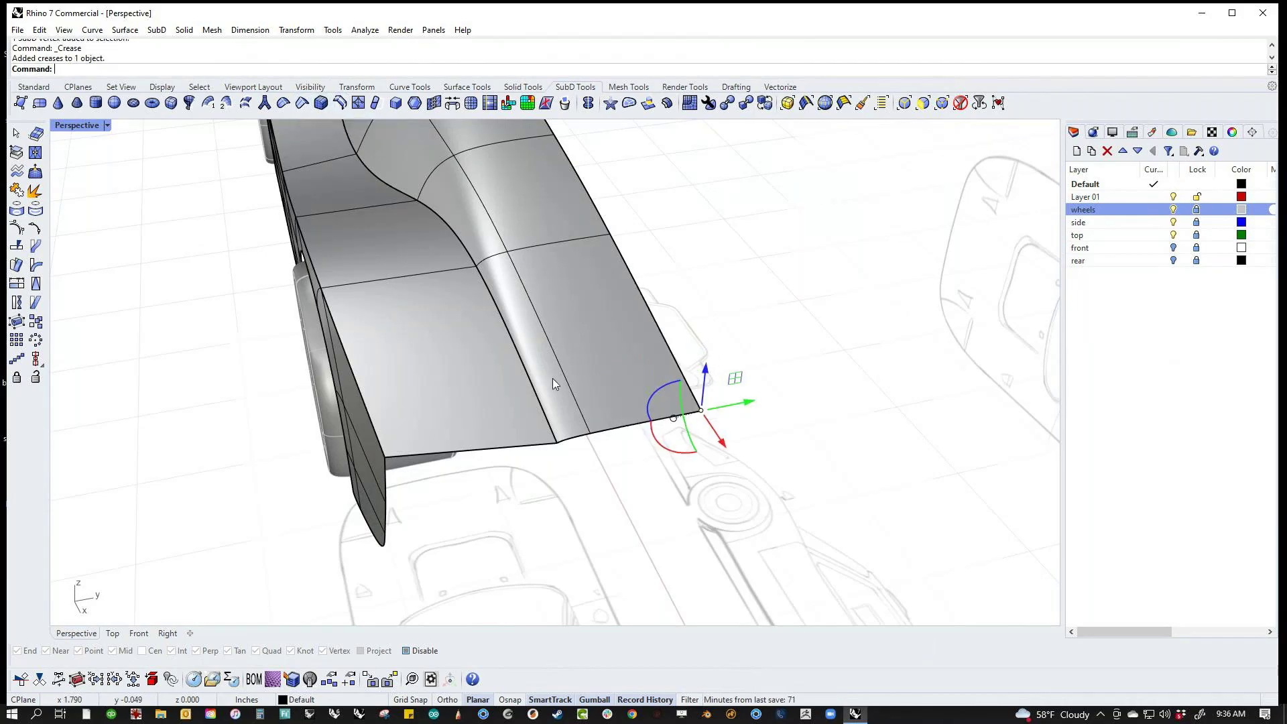
pyautogui.click(549, 448)
pyautogui.keyDown('shift'); pyautogui.click(581, 438); pyautogui.keyUp('shift')
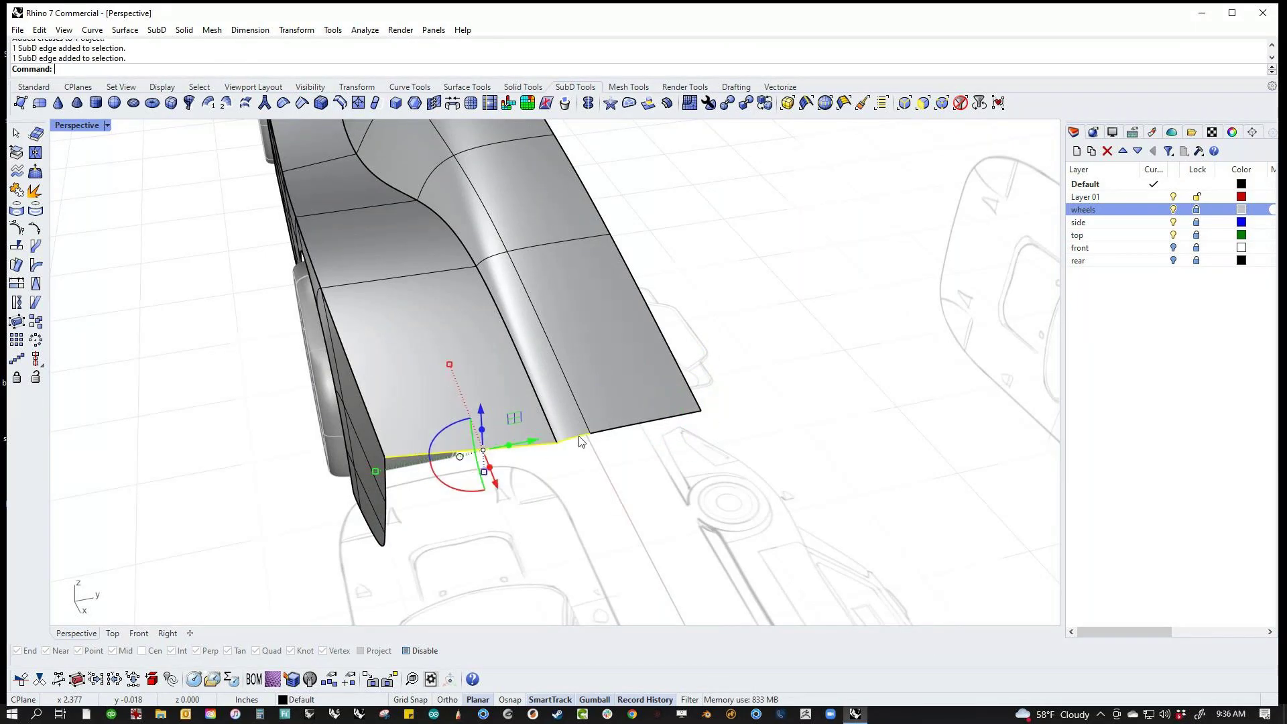
pyautogui.keyDown('shift'); pyautogui.click(600, 435); pyautogui.keyUp('shift')
pyautogui.press('Escape')
# Step: Extrude the side panel's rear edges across the back of the car in three consecutive segments, reaching past the centreline
pyautogui.moveTo(600, 434); pyautogui.dragTo(566, 517, button='right')
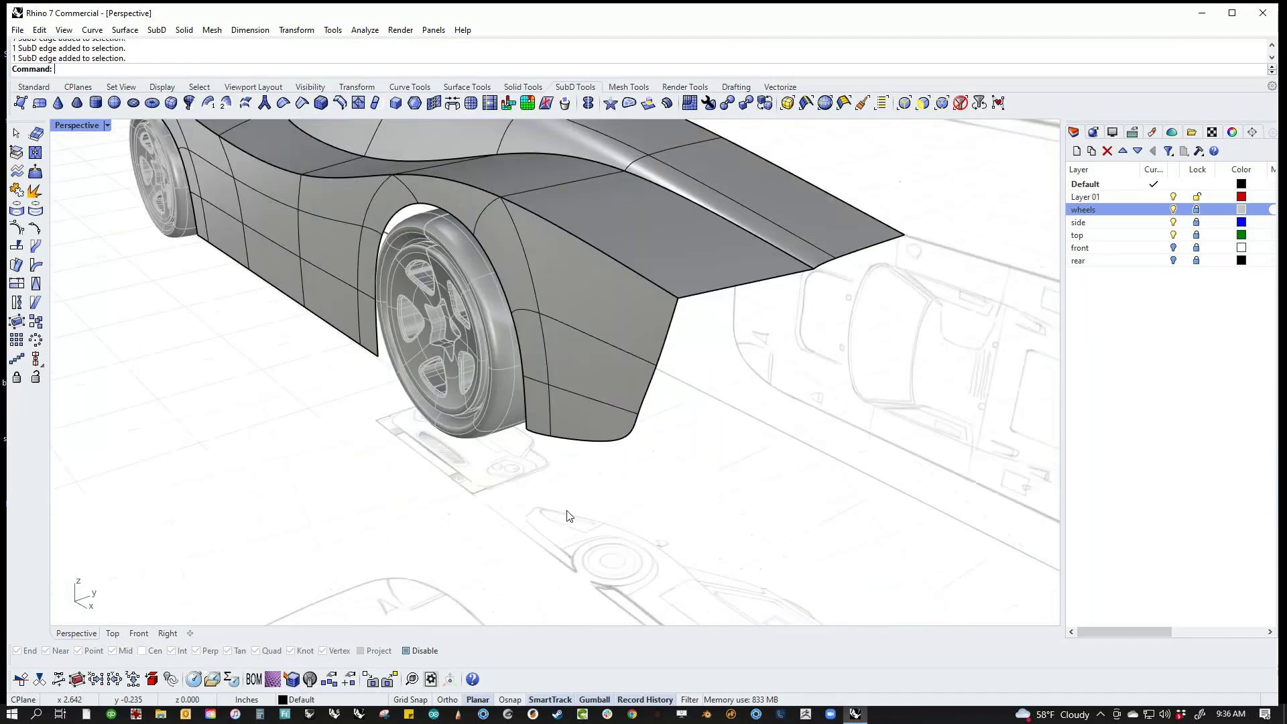
pyautogui.click(645, 374)
pyautogui.keyDown('shift'); pyautogui.click(636, 395); pyautogui.keyUp('shift')
pyautogui.moveTo(636, 396); pyautogui.dragTo(688, 383, button='right')
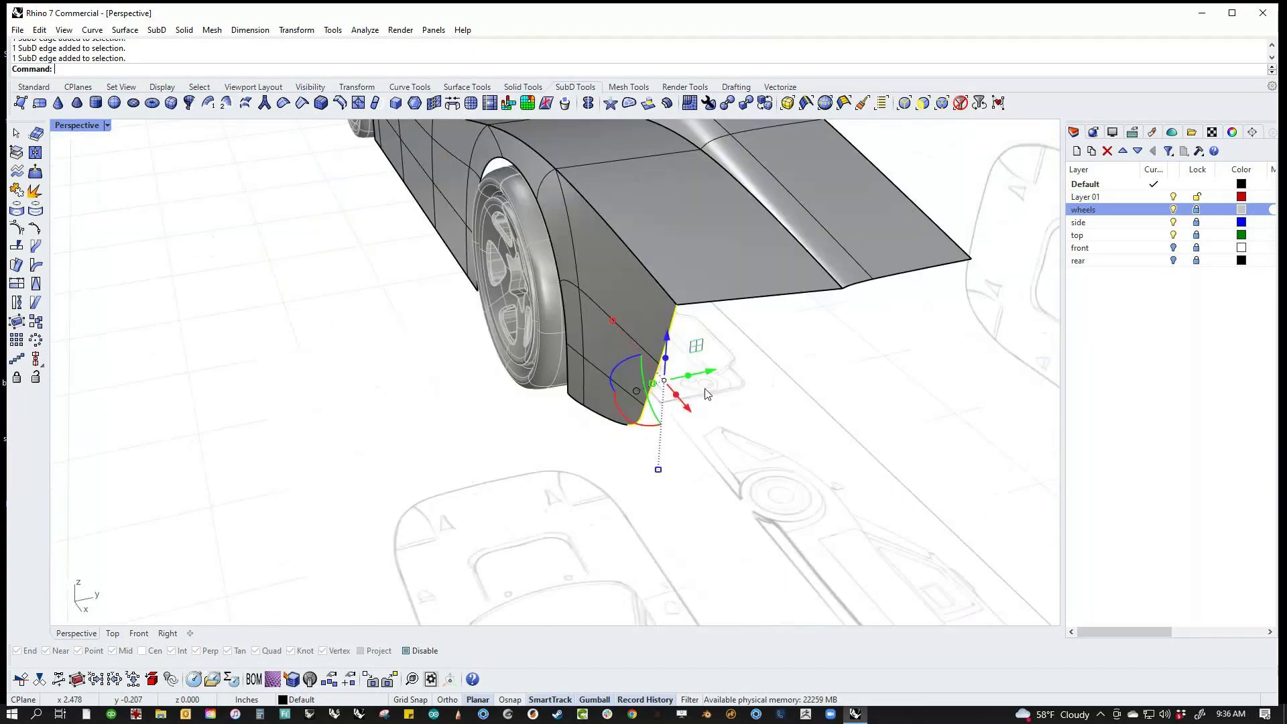
pyautogui.keyDown('ctrl'); pyautogui.moveTo(688, 382); pyautogui.dragTo(830, 360); pyautogui.keyUp('ctrl')
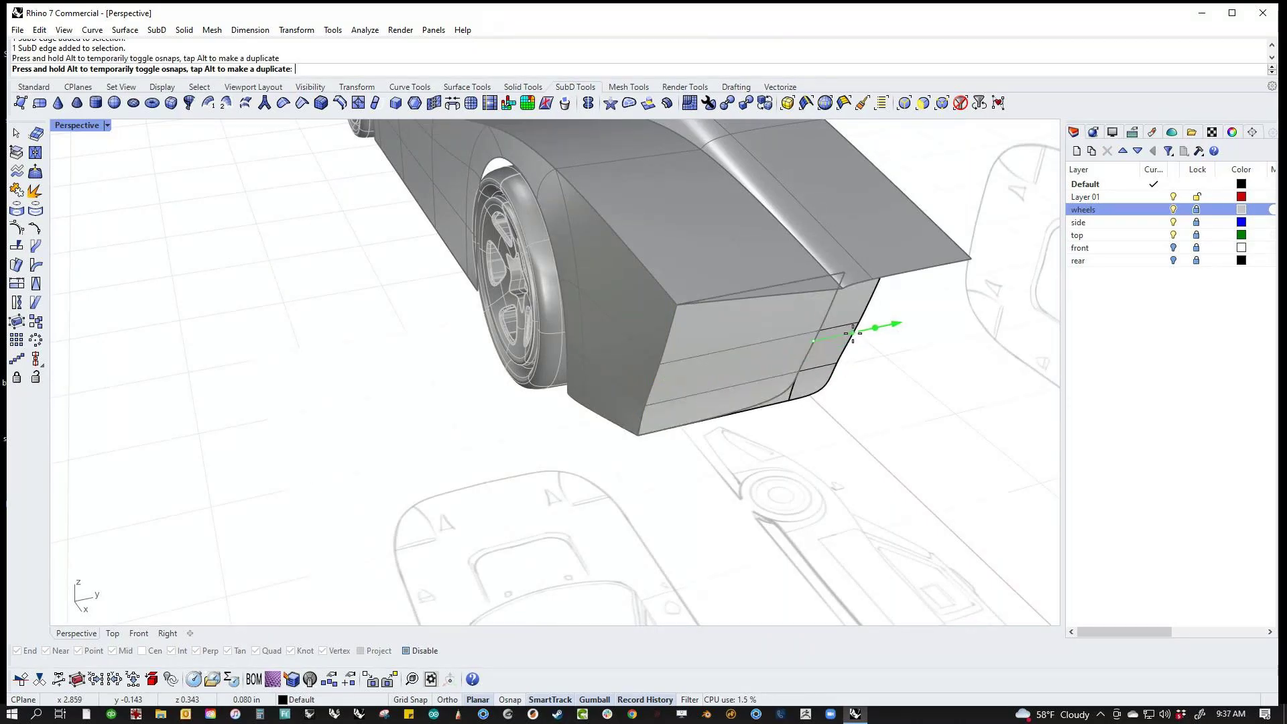
pyautogui.keyDown('ctrl'); pyautogui.moveTo(898, 330); pyautogui.dragTo(961, 284); pyautogui.keyUp('ctrl')
pyautogui.moveTo(960, 283); pyautogui.dragTo(965, 308)
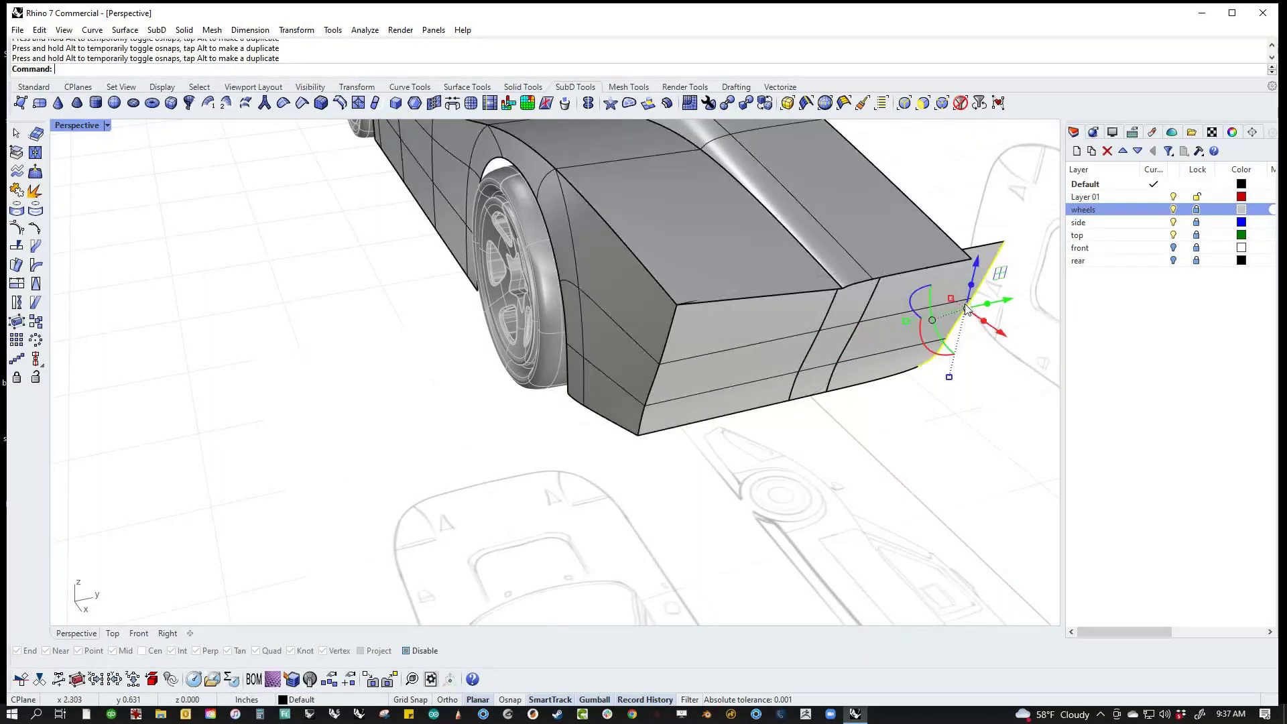
# Step: Relocate the gumball to the roof's rear centreline vertex and scale the extruded end edges to 0 along Y to flatten them
pyautogui.moveTo(965, 309); pyautogui.dragTo(818, 496, button='right')
pyautogui.write('gr')
pyautogui.press('Return')
pyautogui.press('alt')
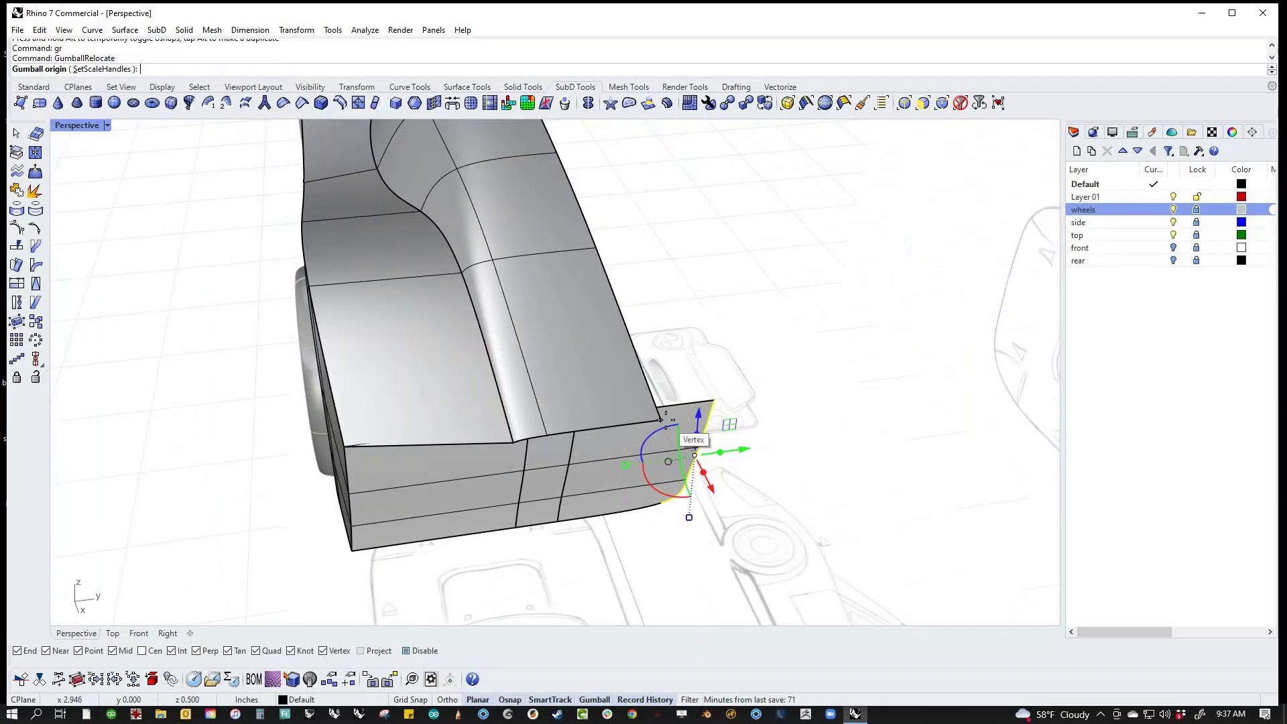
pyautogui.click(665, 419)
pyautogui.press('Return')
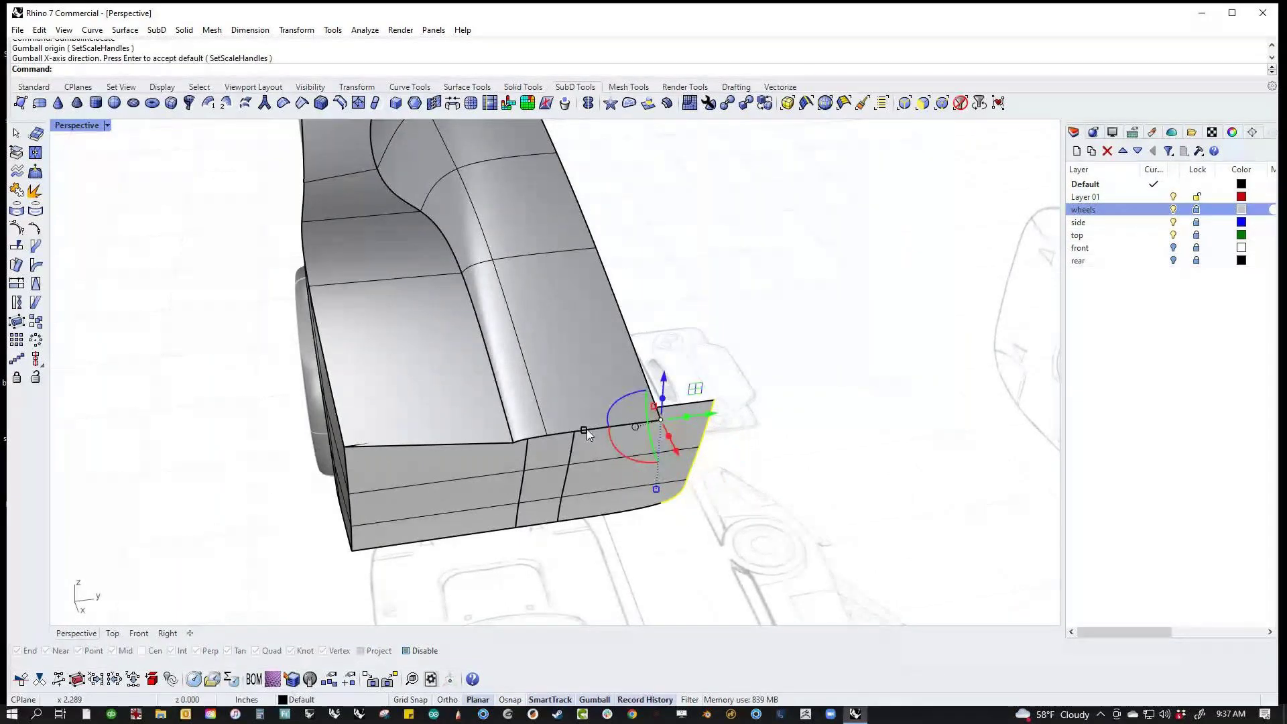
pyautogui.click(586, 430)
pyautogui.write('0')
pyautogui.press('Return')
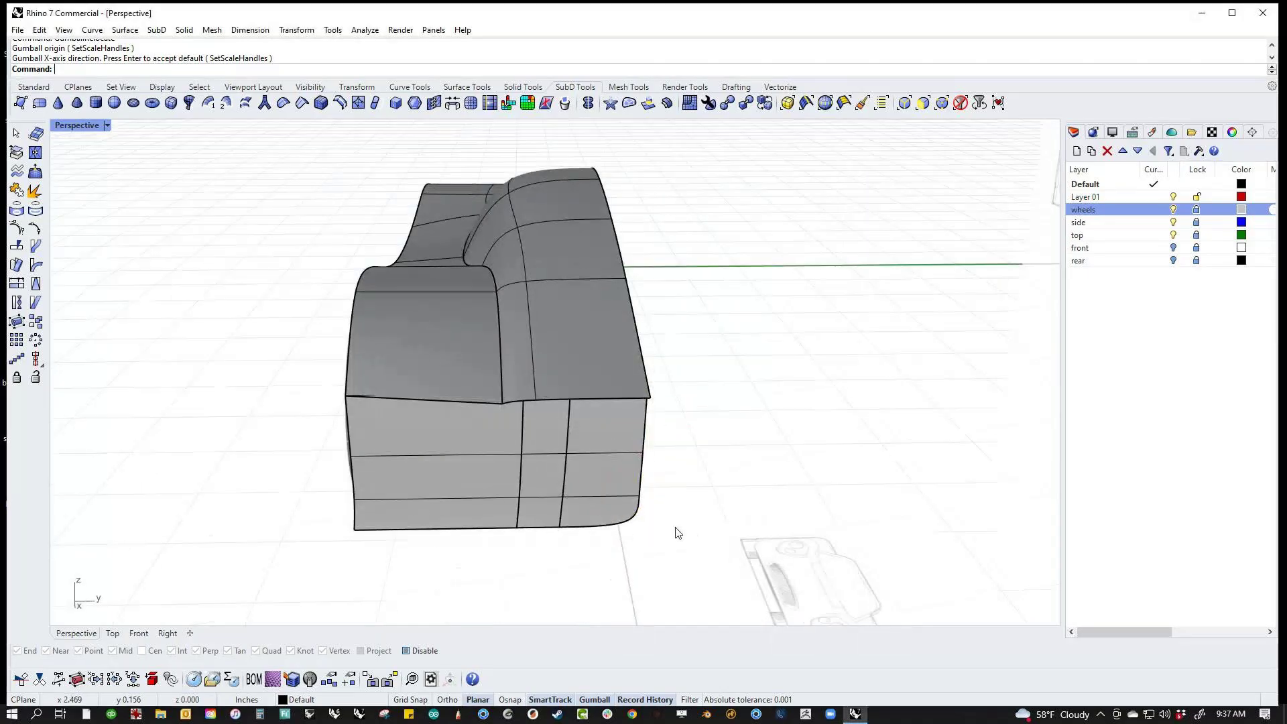
# Step: Switch to wireframe display and stitch the rear panel's first inner top vertex to the deck's crease vertex at the average location
pyautogui.moveTo(678, 533); pyautogui.dragTo(560, 400, button='right')
pyautogui.middleClick(642, 472)
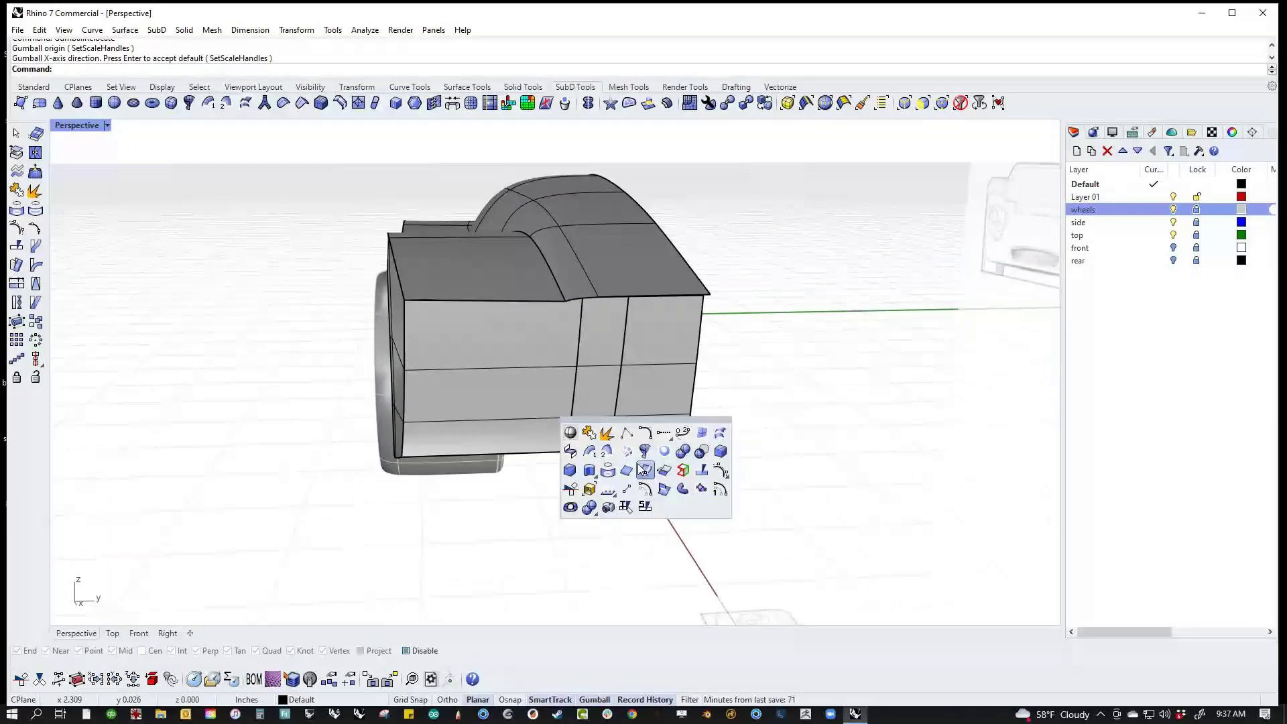
pyautogui.click(642, 467)
pyautogui.scroll(3, 673, 337)
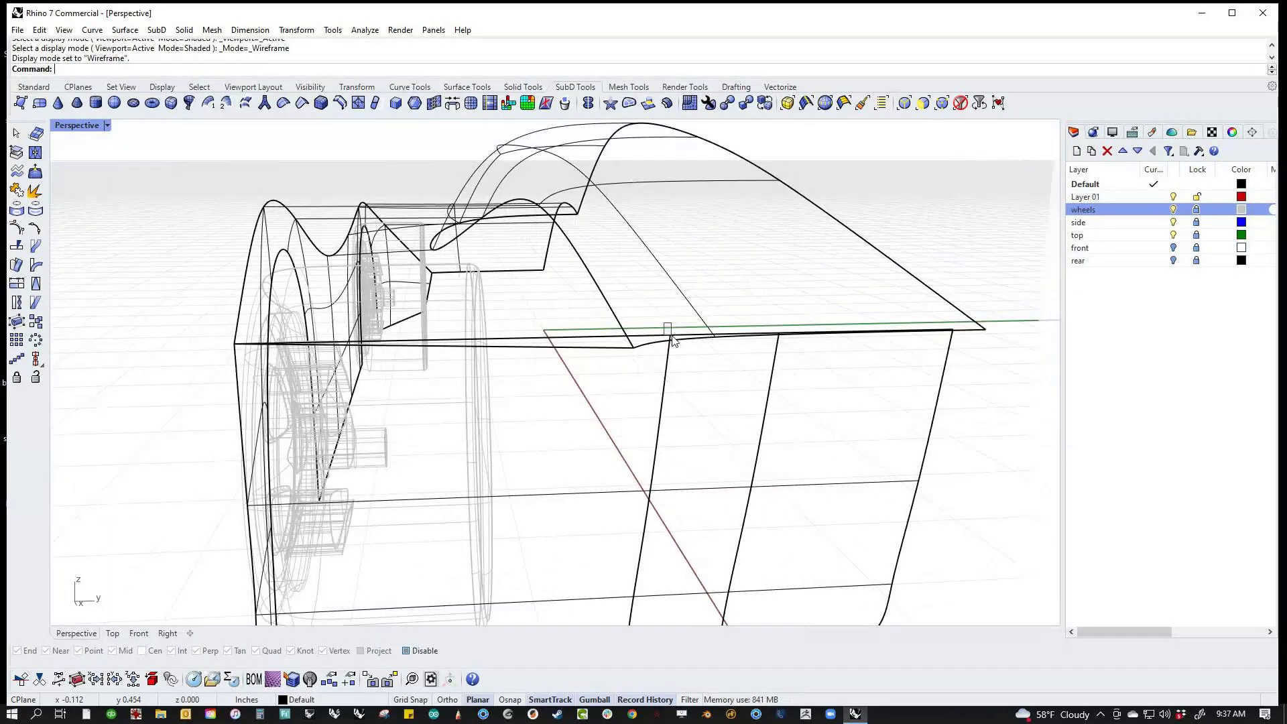
pyautogui.click(668, 330)
pyautogui.keyDown('shift'); pyautogui.click(634, 348); pyautogui.keyUp('shift')
pyautogui.write('stitch')
pyautogui.press('Return')
pyautogui.press('Return')
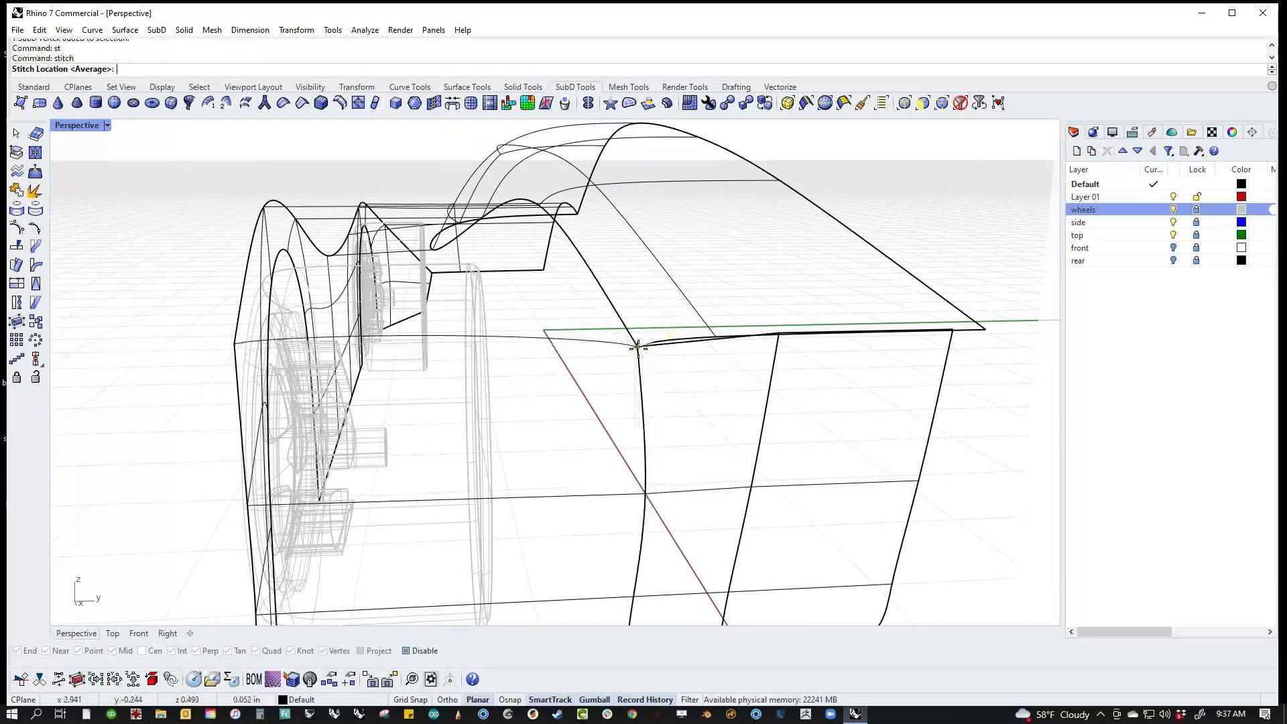
pyautogui.click(724, 400)
# Step: Stitch the two remaining vertex pairs along the rear panel's top, including the centreline pair, at their average locations
pyautogui.moveTo(752, 393); pyautogui.dragTo(789, 365)
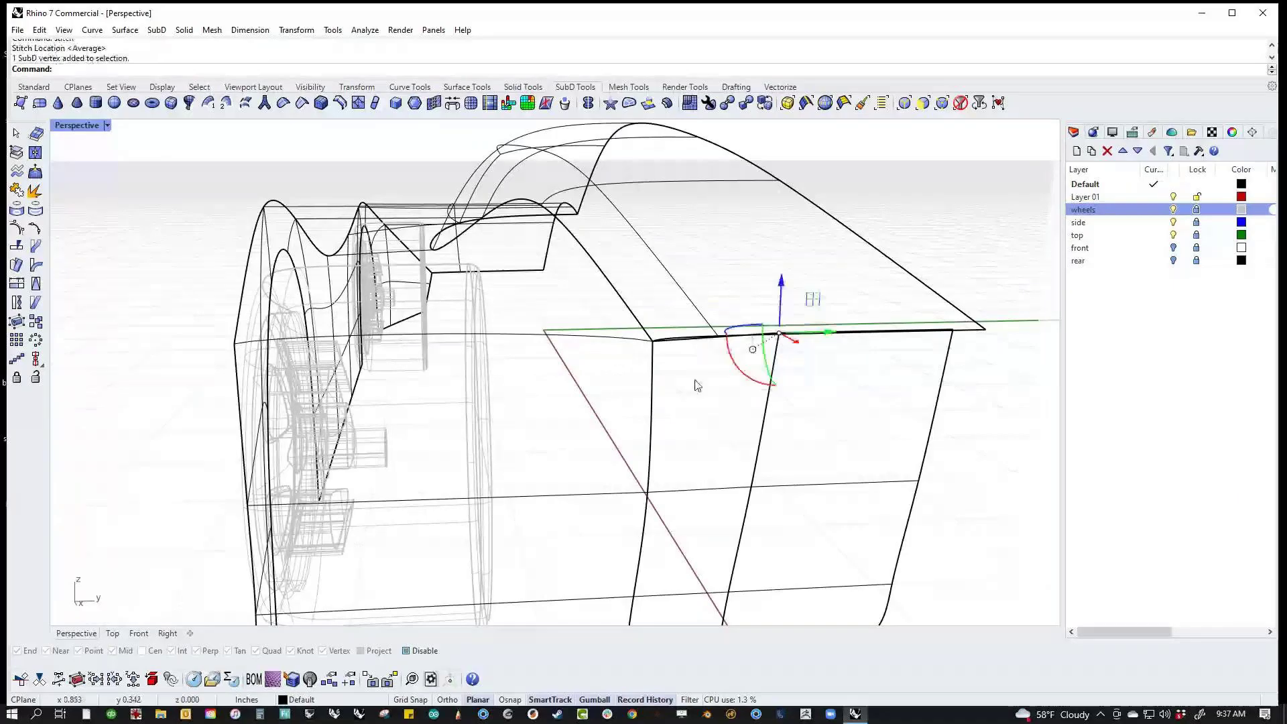
pyautogui.press('Return')
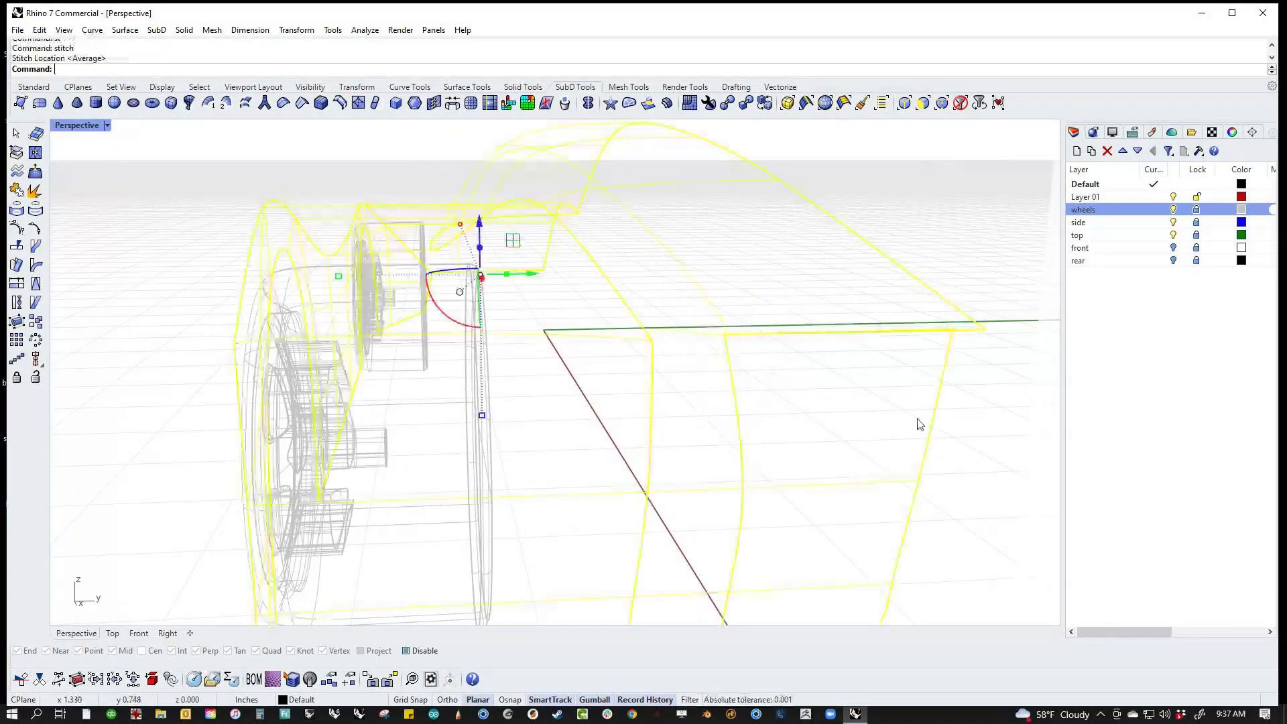
pyautogui.keyDown('ctrl'); pyautogui.keyDown('shift'); pyautogui.moveTo(969, 330); pyautogui.dragTo(1003, 324); pyautogui.keyUp('shift'); pyautogui.keyUp('ctrl')
pyautogui.press('Return')
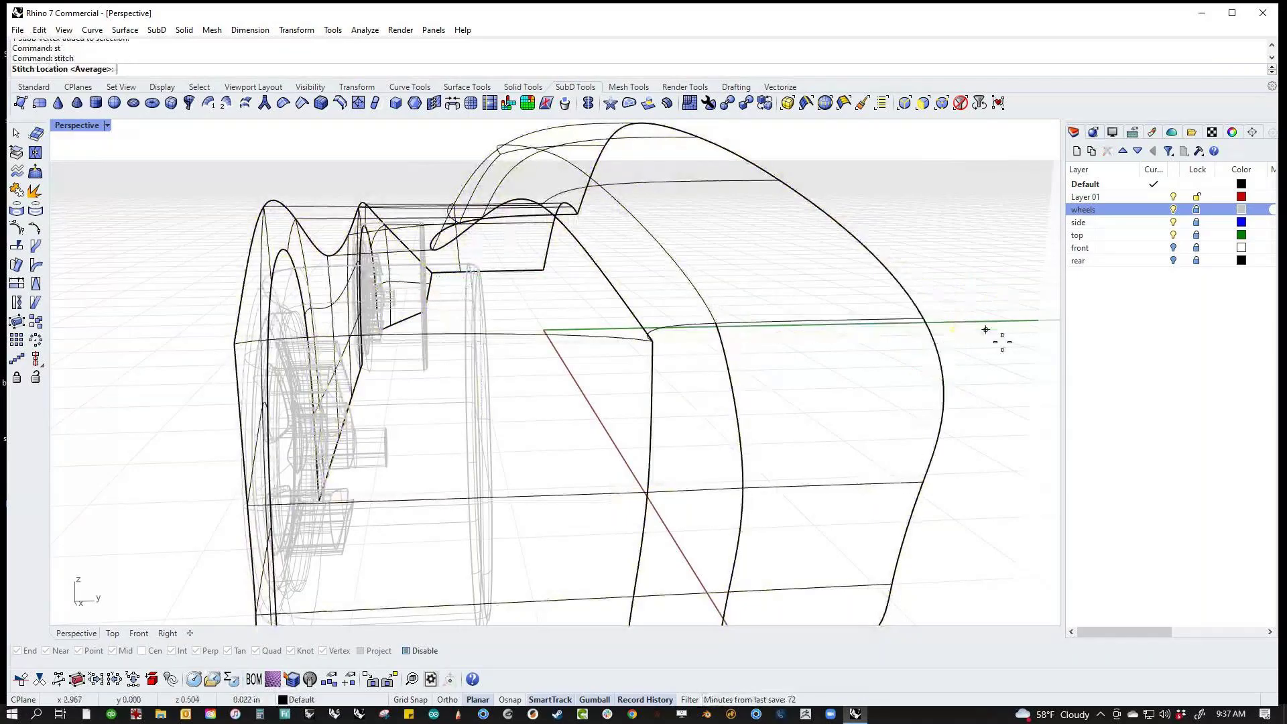
pyautogui.click(976, 370)
pyautogui.scroll(-4, 723, 335)
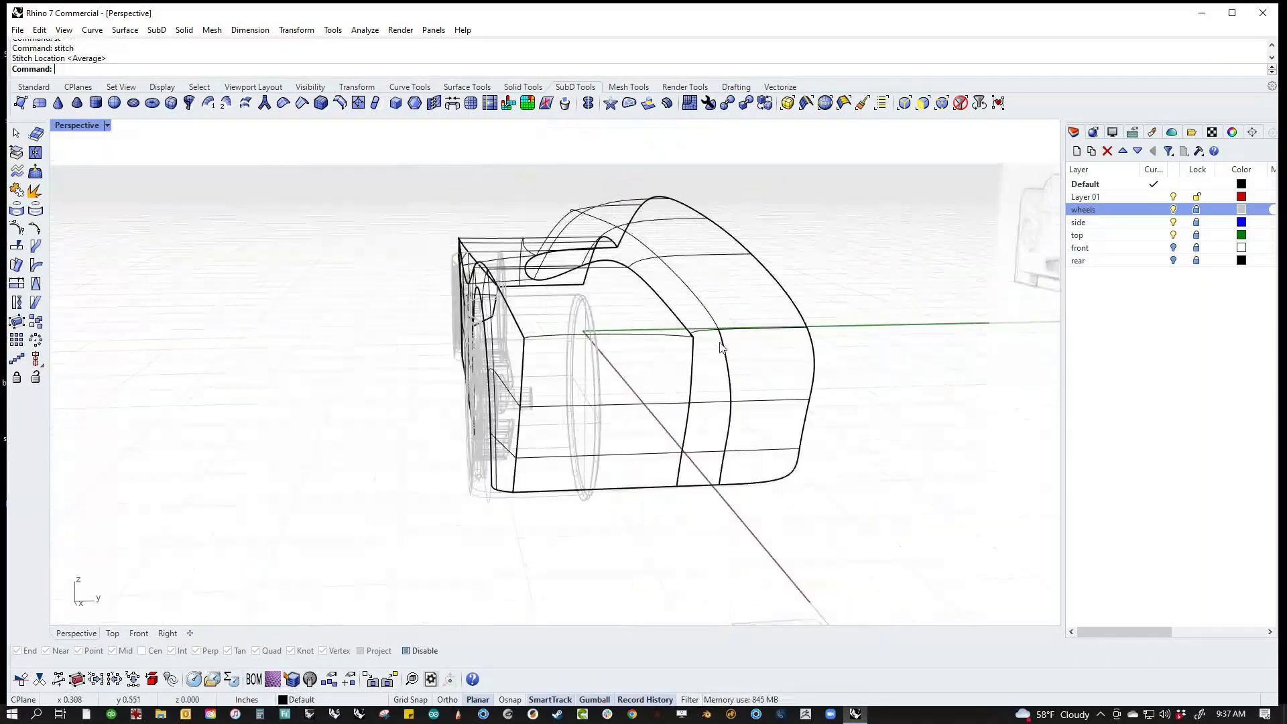
# Step: Crease the three edges along the top of the rear panel where it meets the deck
pyautogui.moveTo(723, 336); pyautogui.dragTo(723, 402, button='right')
pyautogui.keyDown('shift'); pyautogui.moveTo(737, 533); pyautogui.dragTo(745, 475, button='right'); pyautogui.keyUp('shift')
pyautogui.keyDown('ctrl'); pyautogui.keyDown('shift'); pyautogui.click(706, 438); pyautogui.keyUp('shift'); pyautogui.keyUp('ctrl')
pyautogui.keyDown('ctrl'); pyautogui.keyDown('shift'); pyautogui.click(749, 423); pyautogui.keyUp('shift'); pyautogui.keyUp('ctrl')
pyautogui.keyDown('ctrl'); pyautogui.keyDown('shift'); pyautogui.click(790, 419); pyautogui.keyUp('shift'); pyautogui.keyUp('ctrl')
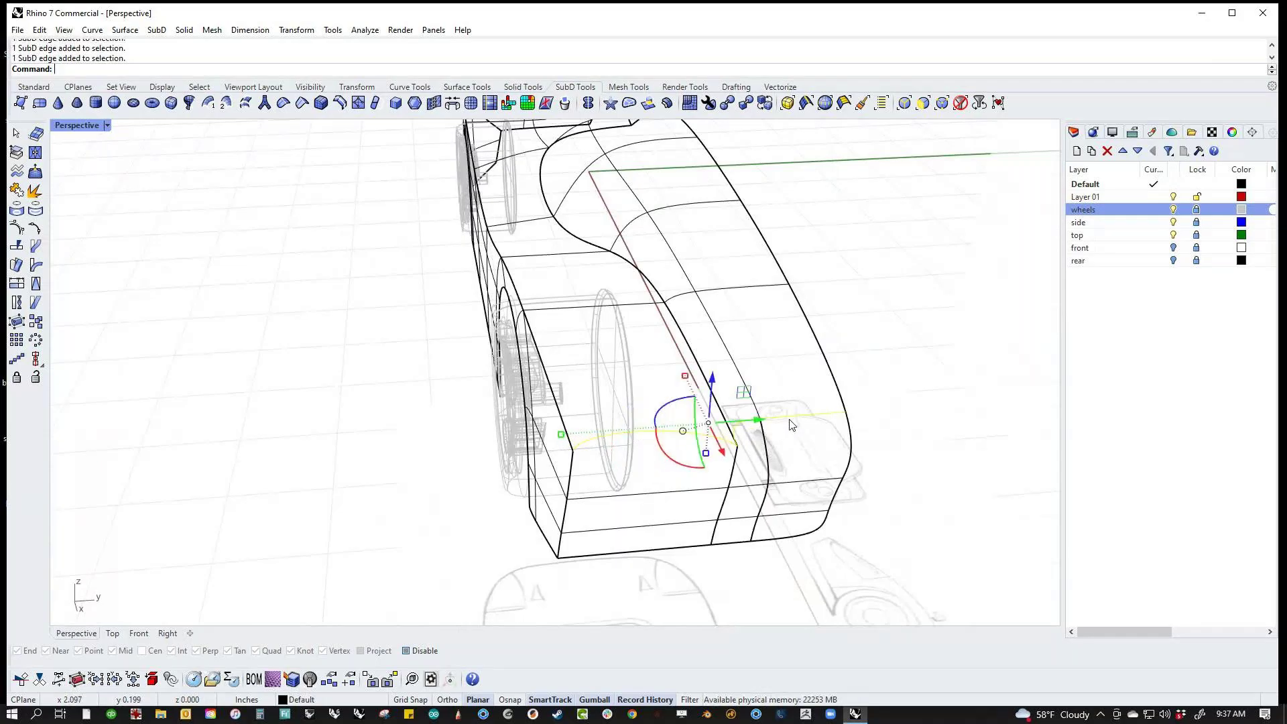
pyautogui.click(302, 103)
pyautogui.click(248, 395)
pyautogui.moveTo(248, 396); pyautogui.dragTo(316, 431, button='right')
pyautogui.moveTo(402, 429); pyautogui.dragTo(195, 451, button='right')
pyautogui.doubleClick(659, 370)
pyautogui.click(639, 474)
pyautogui.moveTo(601, 511); pyautogui.dragTo(615, 363)
pyautogui.press('Escape')
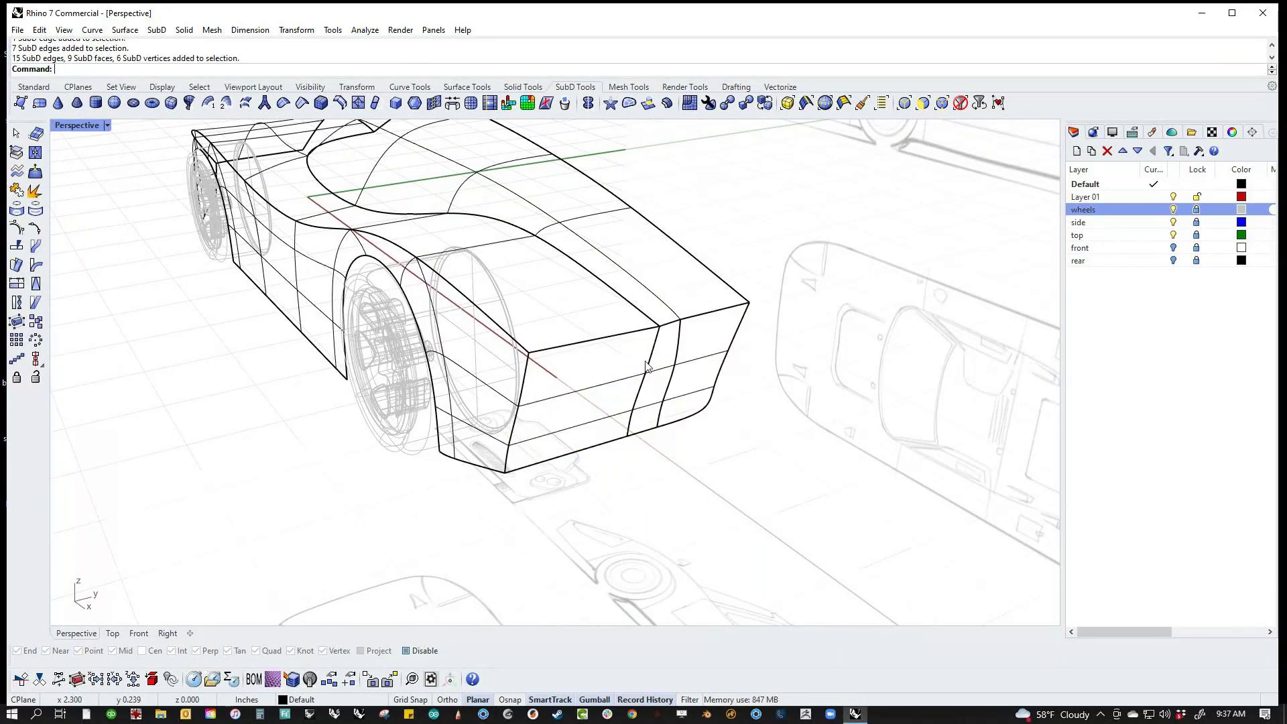
pyautogui.doubleClick(645, 360)
pyautogui.press('Escape')
# Step: Remove the creases from the two vertical edge lines inside the rear panel
pyautogui.keyDown('ctrl'); pyautogui.keyDown('shift'); pyautogui.click(648, 360); pyautogui.keyUp('shift'); pyautogui.keyUp('ctrl')
pyautogui.keyDown('ctrl'); pyautogui.keyDown('shift'); pyautogui.click(639, 390); pyautogui.keyUp('shift'); pyautogui.keyUp('ctrl')
pyautogui.keyDown('ctrl'); pyautogui.keyDown('shift'); pyautogui.click(631, 426); pyautogui.keyUp('shift'); pyautogui.keyUp('ctrl')
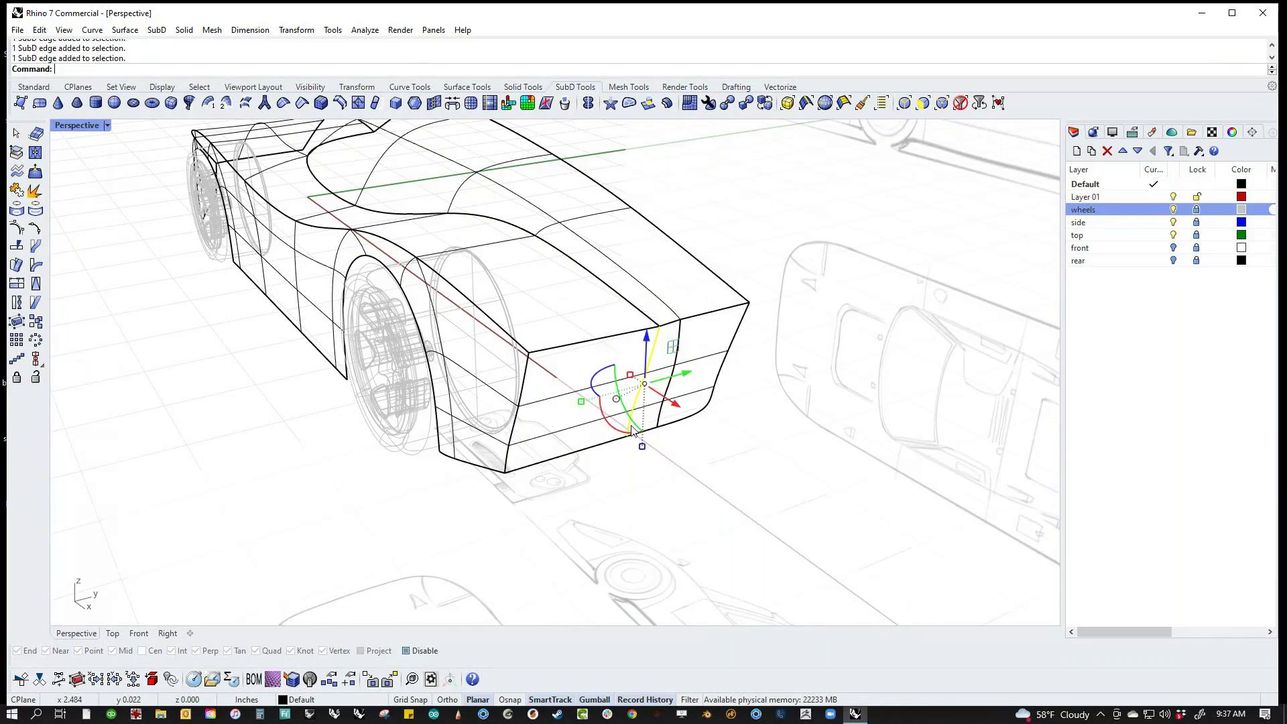
pyautogui.keyDown('ctrl'); pyautogui.keyDown('shift'); pyautogui.click(671, 387); pyautogui.keyUp('shift'); pyautogui.keyUp('ctrl')
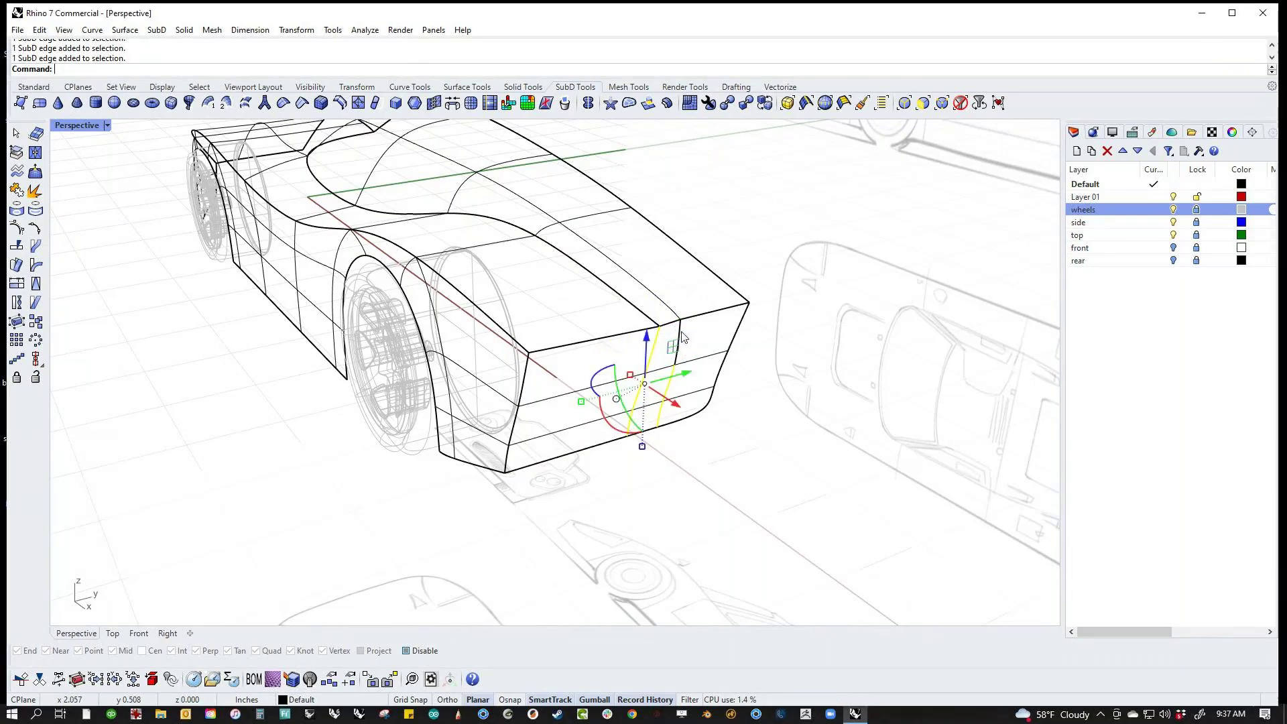
pyautogui.click(288, 105)
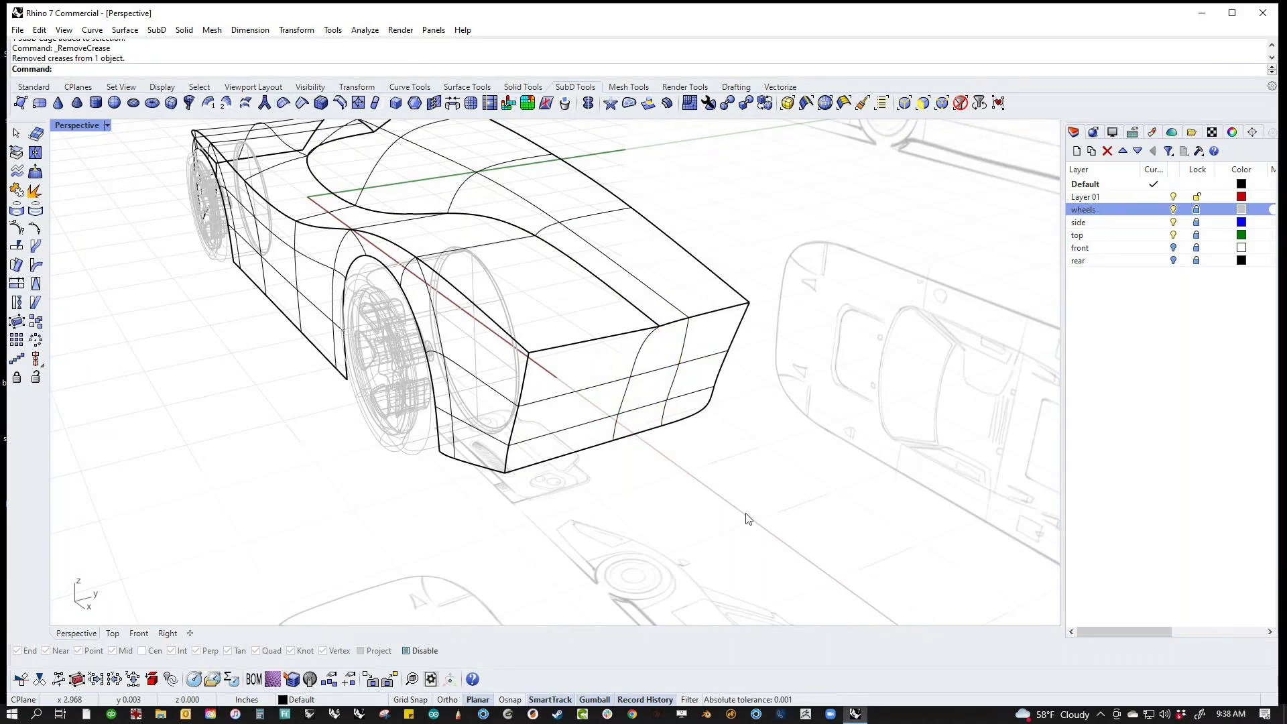
# Step: Crease one more edge on the rear panel
pyautogui.moveTo(729, 497); pyautogui.dragTo(566, 431, button='right')
pyautogui.keyDown('ctrl'); pyautogui.keyDown('shift'); pyautogui.click(613, 388); pyautogui.keyUp('shift'); pyautogui.keyUp('ctrl')
pyautogui.click(303, 105)
pyautogui.press('Escape')
# Step: Extrude the side panel's two front edges across the nose to the centreline in two segments
pyautogui.moveTo(344, 420)
pyautogui.mouseDown(button='right')
pyautogui.moveTo(376, 445)
pyautogui.moveTo(711, 478)
pyautogui.moveTo(562, 483)
pyautogui.moveTo(614, 492)
pyautogui.moveTo(610, 464)
pyautogui.mouseUp(button='right')
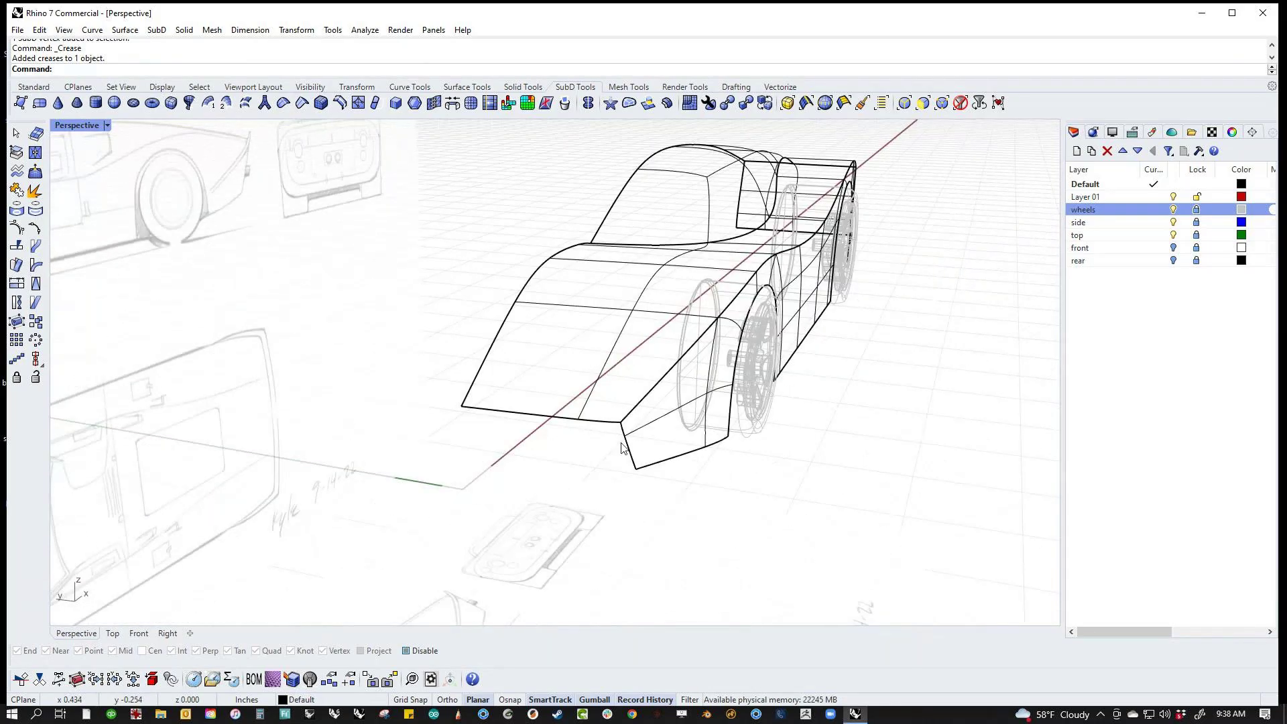
pyautogui.keyDown('ctrl'); pyautogui.keyDown('shift'); pyautogui.click(622, 448); pyautogui.keyUp('shift'); pyautogui.keyUp('ctrl')
pyautogui.keyDown('ctrl'); pyautogui.keyDown('shift'); pyautogui.click(634, 469); pyautogui.keyUp('shift'); pyautogui.keyUp('ctrl')
pyautogui.moveTo(641, 517); pyautogui.dragTo(600, 452, button='right')
pyautogui.moveTo(580, 429); pyautogui.dragTo(457, 427)
pyautogui.click(537, 525)
# Step: Stitch the nose panel's middle top vertex to the matching hood vertex at the average location
pyautogui.scroll(5, 563, 460)
pyautogui.keyDown('ctrl'); pyautogui.keyDown('shift'); pyautogui.click(564, 455); pyautogui.keyUp('shift'); pyautogui.keyUp('ctrl')
pyautogui.click(564, 446)
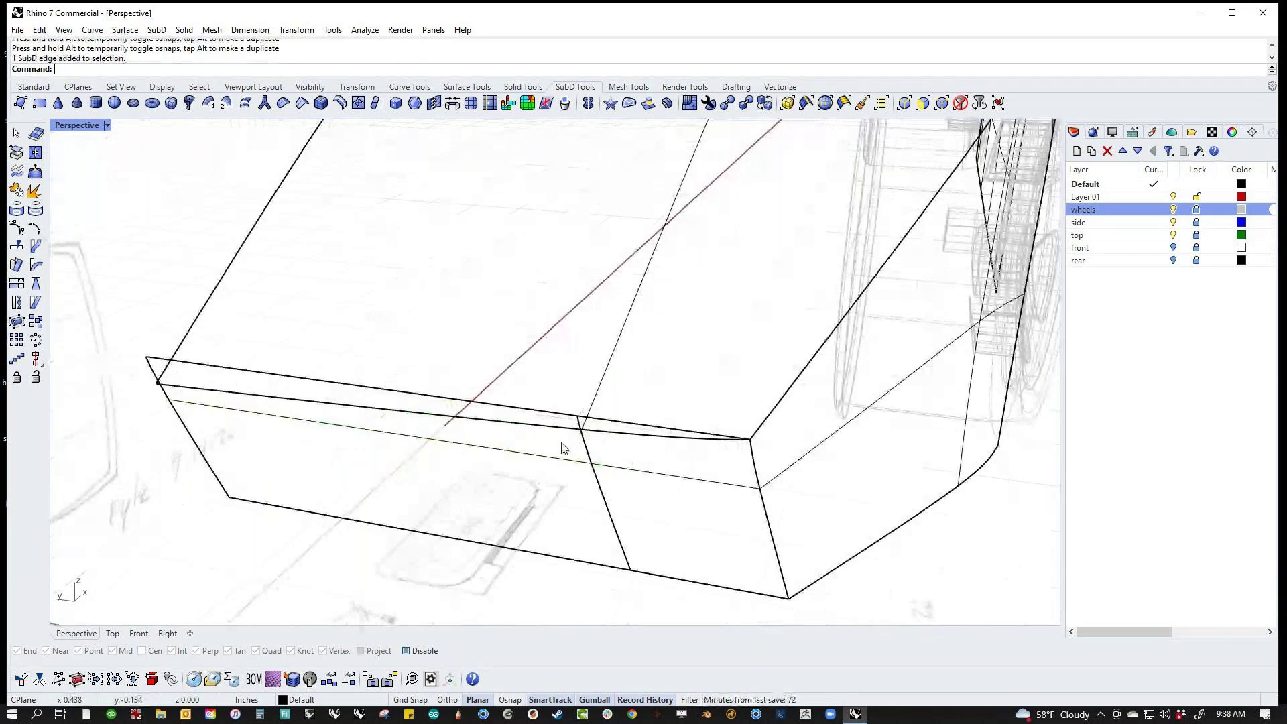
pyautogui.keyDown('ctrl'); pyautogui.keyDown('shift'); pyautogui.click(577, 416); pyautogui.keyUp('shift'); pyautogui.keyUp('ctrl')
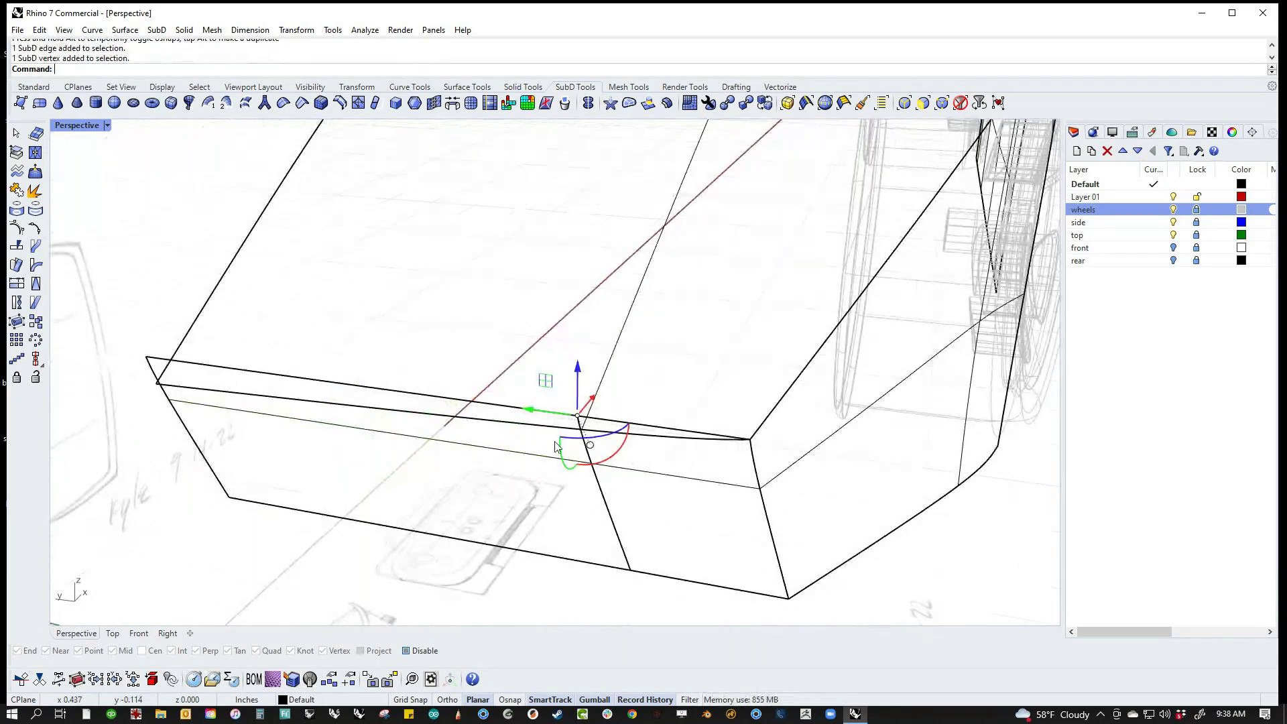
pyautogui.keyDown('ctrl'); pyautogui.keyDown('shift'); pyautogui.click(594, 428); pyautogui.keyUp('shift'); pyautogui.keyUp('ctrl')
pyautogui.write('st')
pyautogui.press('Return')
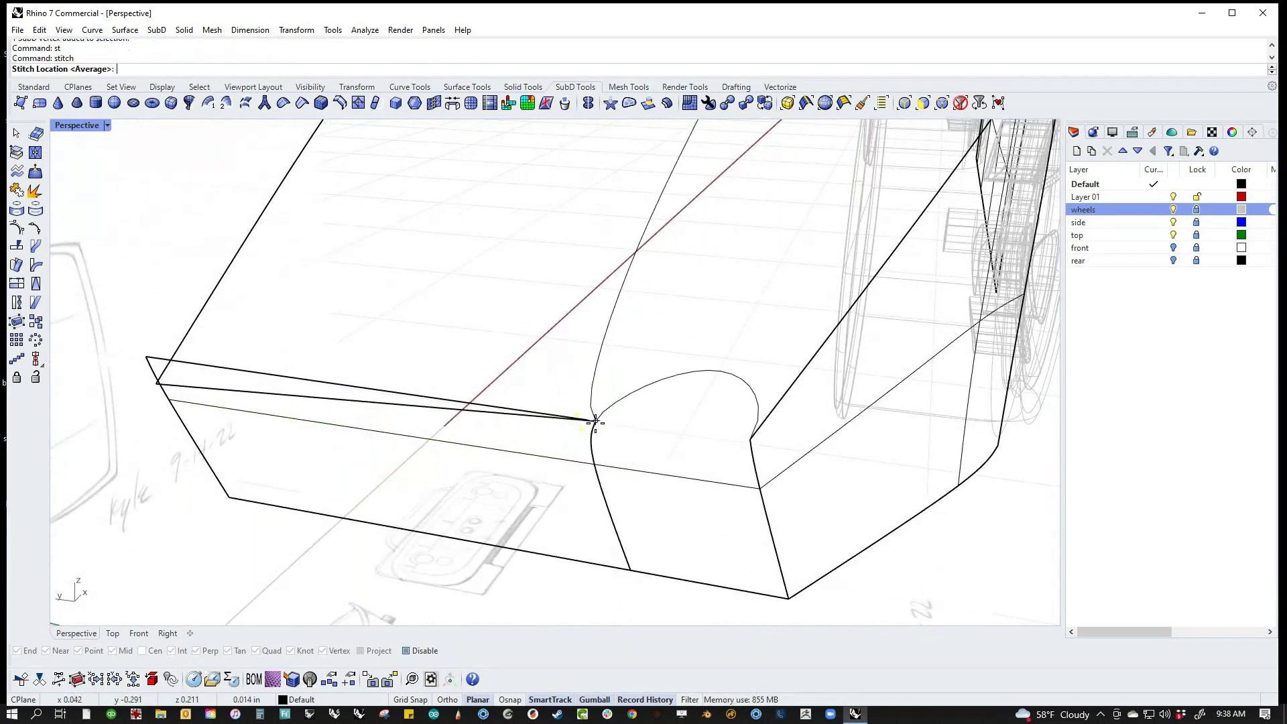
pyautogui.press('Escape')
pyautogui.keyDown('ctrl'); pyautogui.keyDown('shift'); pyautogui.moveTo(130, 347); pyautogui.dragTo(158, 373); pyautogui.keyUp('shift'); pyautogui.keyUp('ctrl')
pyautogui.keyDown('ctrl'); pyautogui.keyDown('shift'); pyautogui.moveTo(143, 435); pyautogui.dragTo(183, 382); pyautogui.keyUp('shift'); pyautogui.keyUp('ctrl')
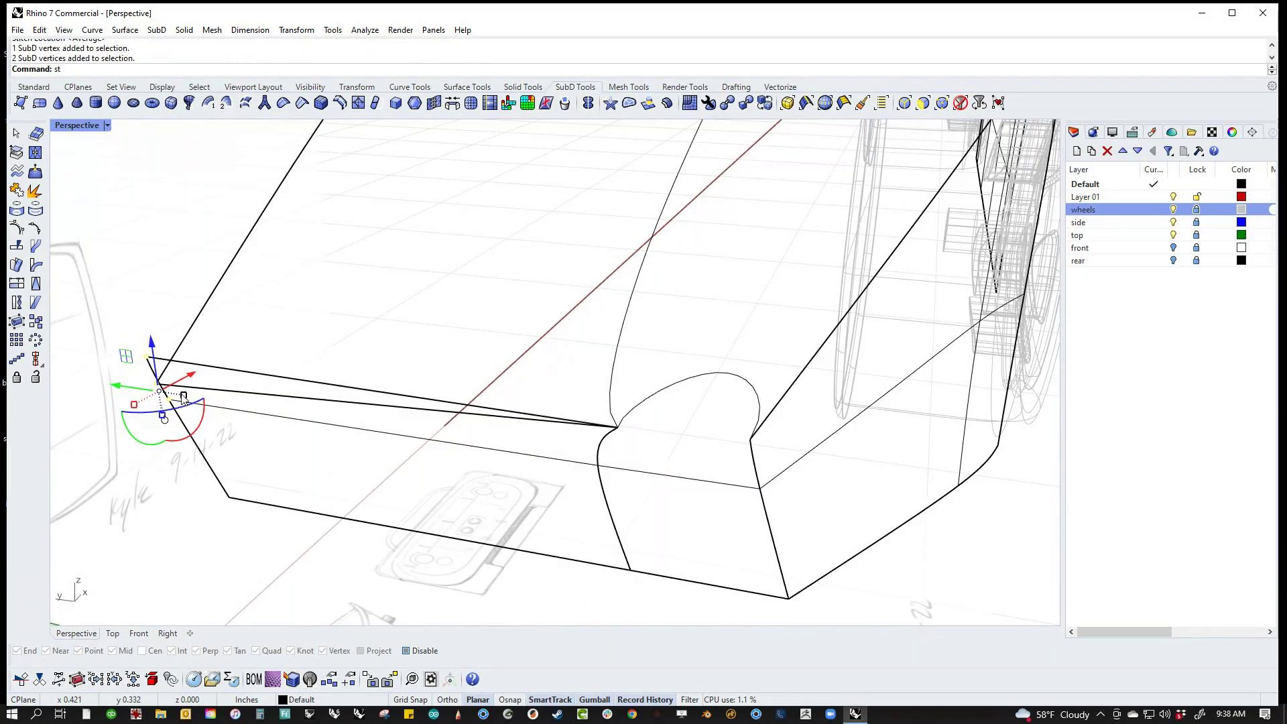
pyautogui.press('Escape')
# Step: Stitch the hood and nose panel vertices at the centreline together at their average location
pyautogui.scroll(5, 201, 365)
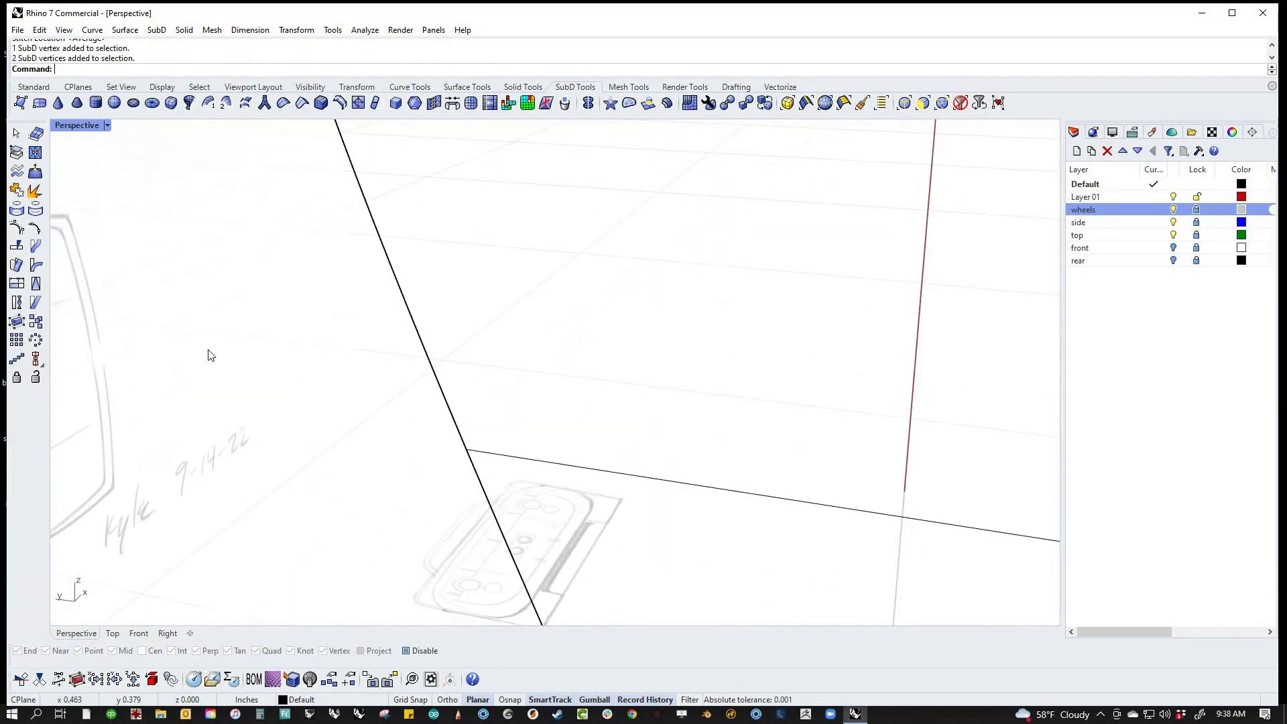
pyautogui.scroll(-3, 206, 354)
pyautogui.scroll(1, 228, 362)
pyautogui.keyDown('ctrl'); pyautogui.keyDown('shift'); pyautogui.moveTo(352, 357); pyautogui.dragTo(431, 447); pyautogui.keyUp('shift'); pyautogui.keyUp('ctrl')
pyautogui.write('stitch')
pyautogui.press('Return')
pyautogui.press('Return')
pyautogui.click(250, 516)
pyautogui.scroll(-2, 299, 432)
pyautogui.scroll(-2, 298, 432)
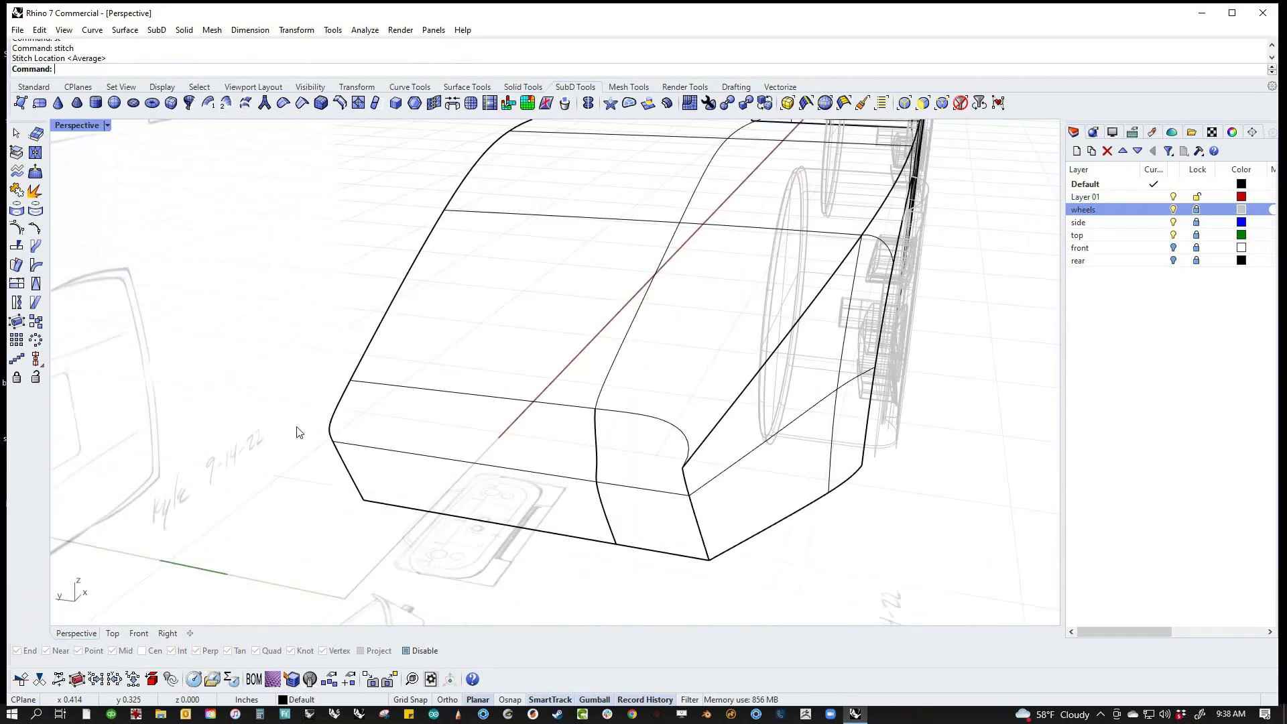
# Step: Crease the edge line between the hood and the nose panel
pyautogui.doubleClick(644, 419)
pyautogui.moveTo(375, 193); pyautogui.dragTo(348, 188, button='right')
pyautogui.click(302, 103)
# Step: Remove the creases from the two vertical edges in the middle of the nose panel
pyautogui.click(564, 424)
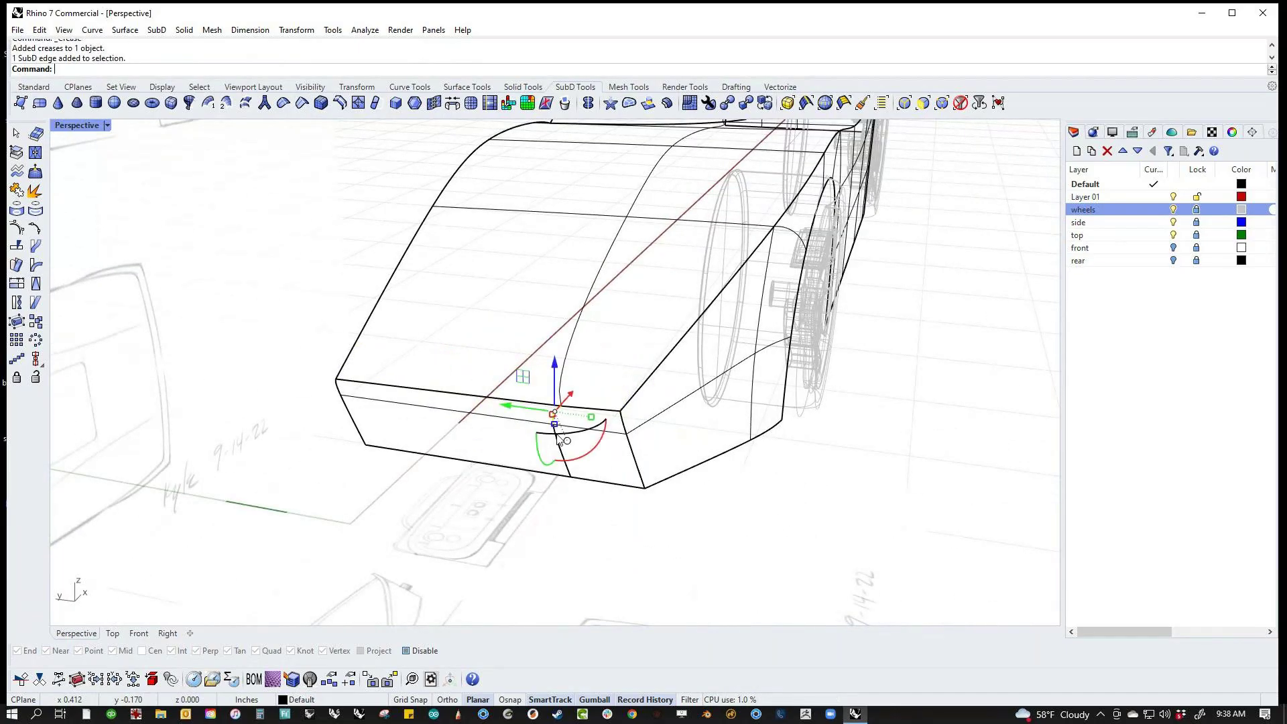
pyautogui.click(566, 458)
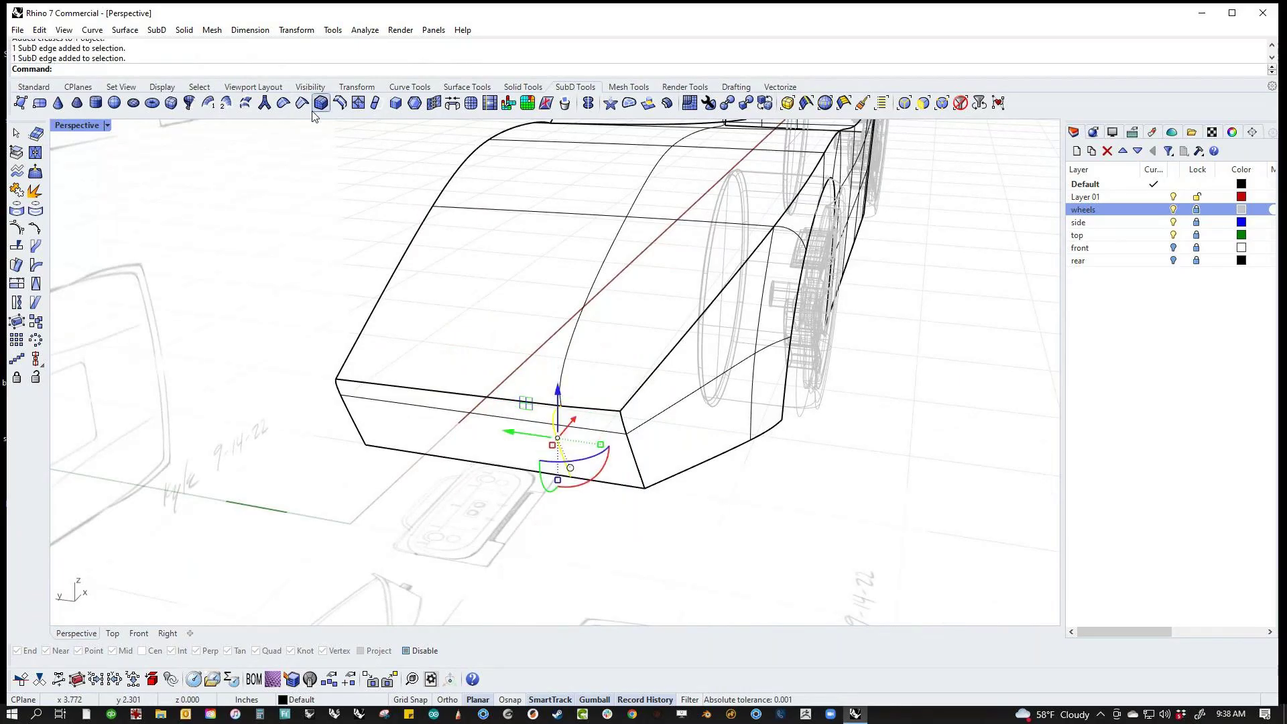
pyautogui.click(284, 102)
pyautogui.click(270, 394)
# Step: Show the car body as flat control faces and switch the viewport to shaded display
pyautogui.moveTo(270, 393)
pyautogui.mouseDown(button='right')
pyautogui.moveTo(516, 565)
pyautogui.moveTo(505, 577)
pyautogui.mouseUp(button='right')
pyautogui.scroll(-3, 519, 565)
pyautogui.press('Tab')
pyautogui.middleClick(508, 571)
pyautogui.click(514, 523)
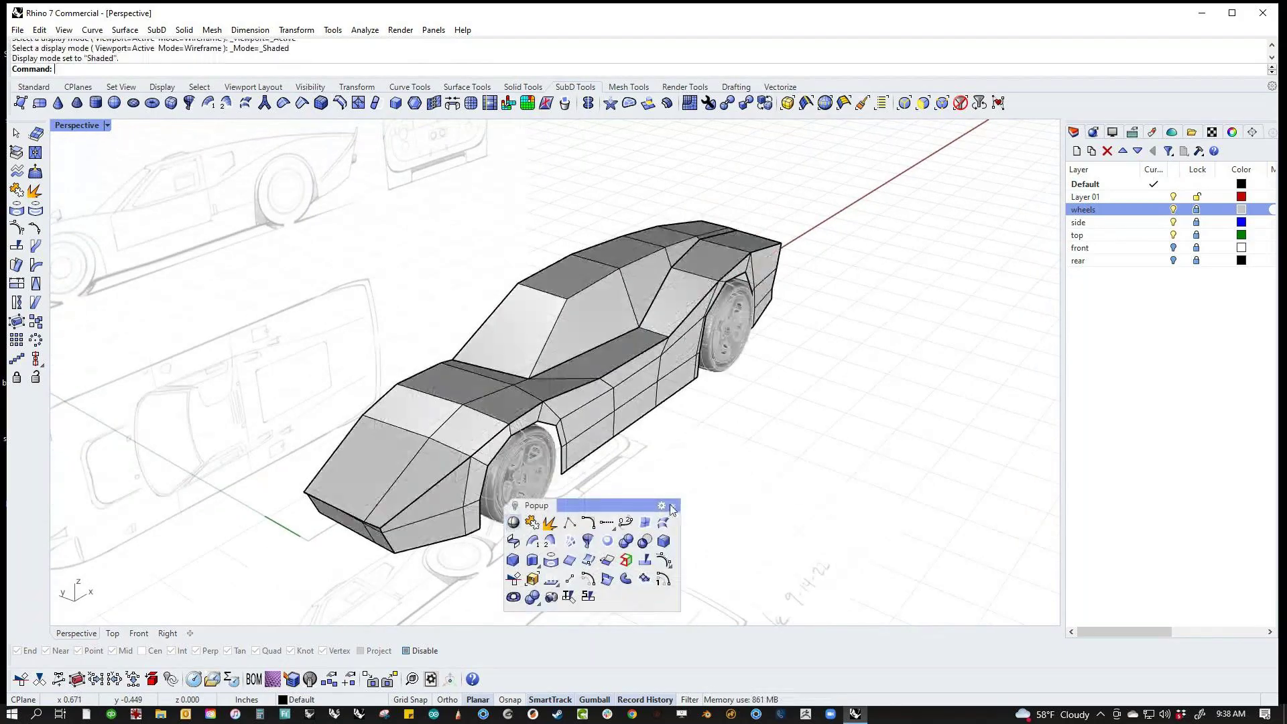
pyautogui.moveTo(725, 526); pyautogui.dragTo(667, 557, button='right')
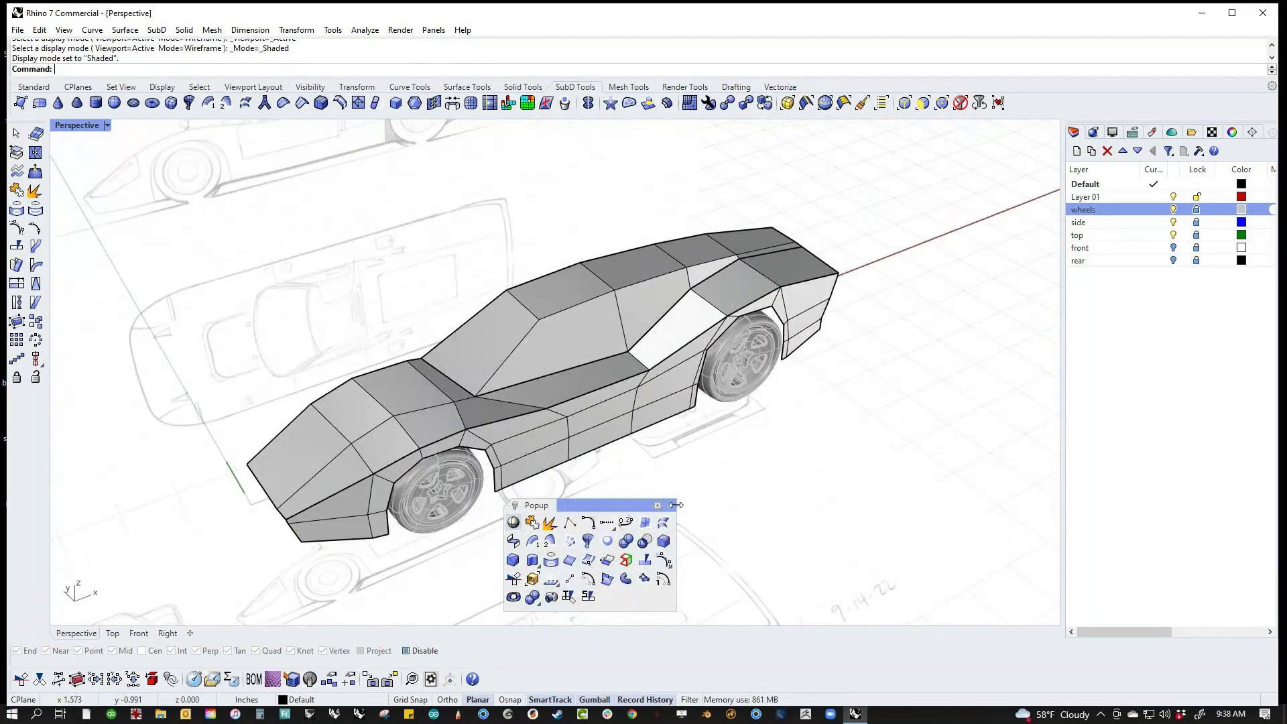
pyautogui.click(669, 506)
pyautogui.moveTo(718, 500); pyautogui.dragTo(657, 526, button='right')
# Step: Mirror the half car body across its centreline, keeping the original
pyautogui.click(499, 434)
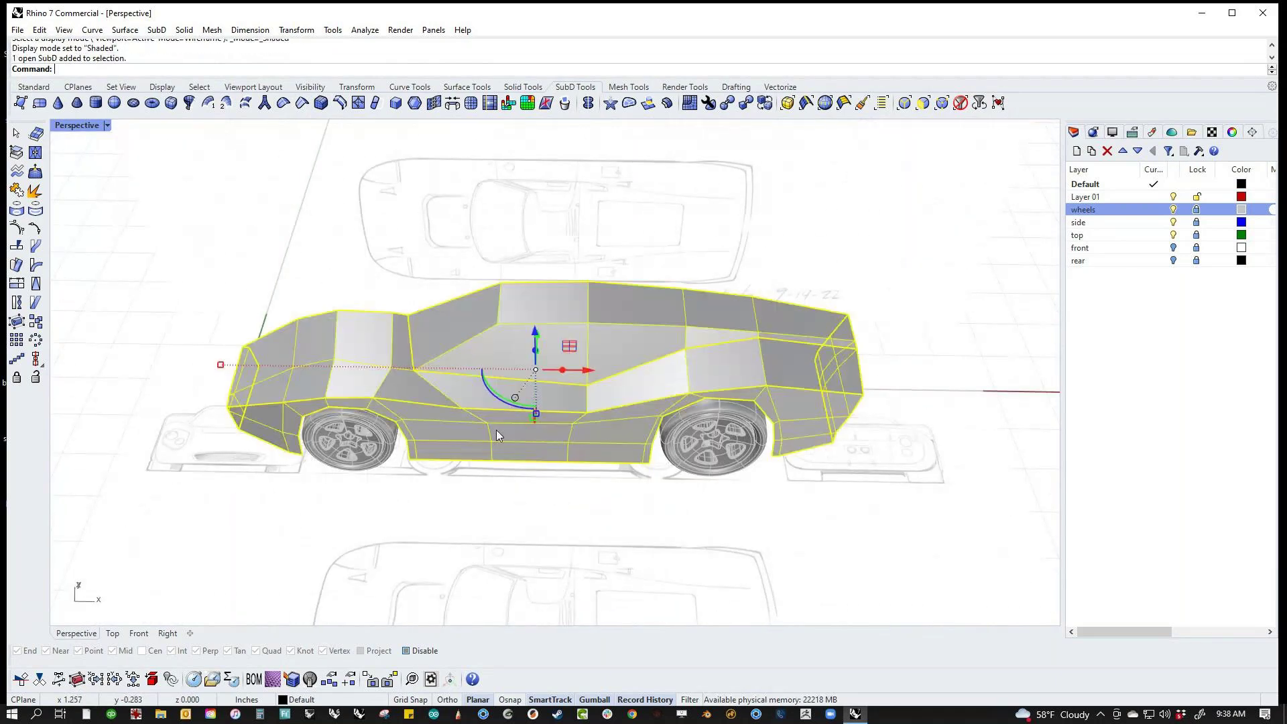
pyautogui.write('m')
pyautogui.press('Return')
pyautogui.click(501, 282)
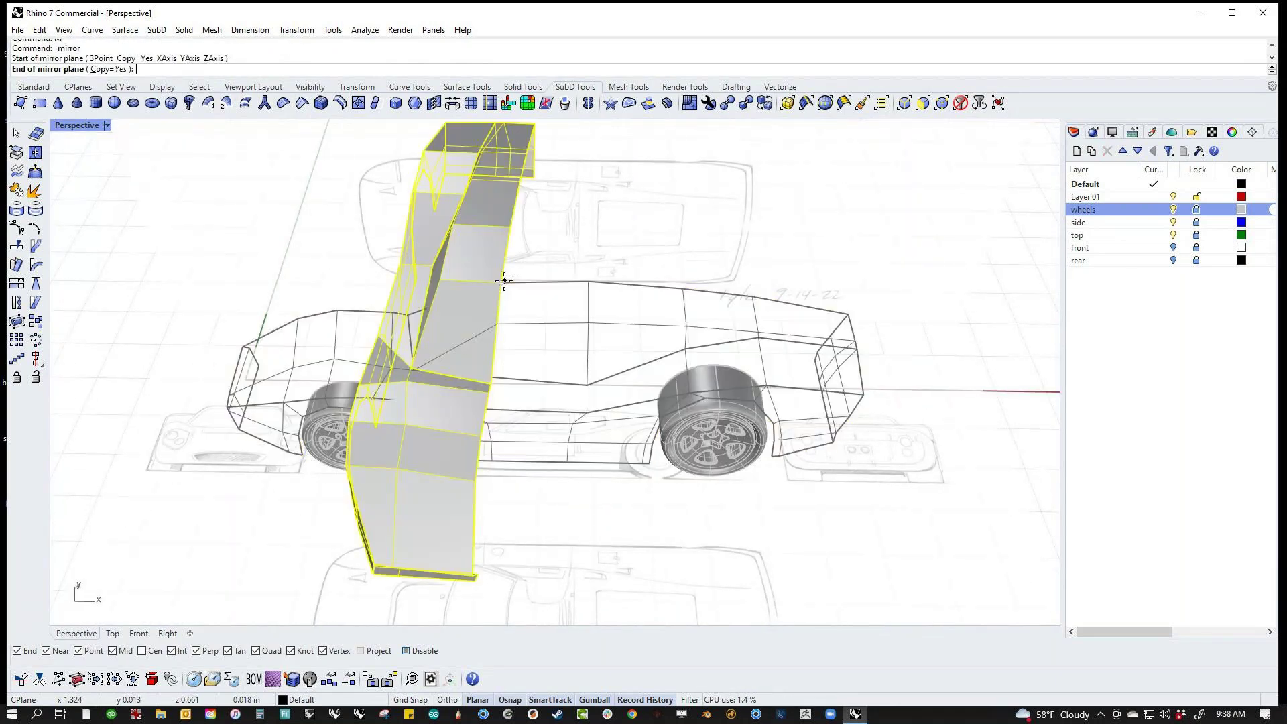
pyautogui.click(569, 282)
# Step: Examine the mirrored car body and the centre seam between its two halves from several angles
pyautogui.moveTo(546, 207); pyautogui.dragTo(635, 494, button='right')
pyautogui.scroll(3, 617, 506)
pyautogui.doubleClick(617, 441)
pyautogui.click(622, 527)
pyautogui.click(625, 487)
pyautogui.moveTo(625, 488); pyautogui.dragTo(534, 281, button='right')
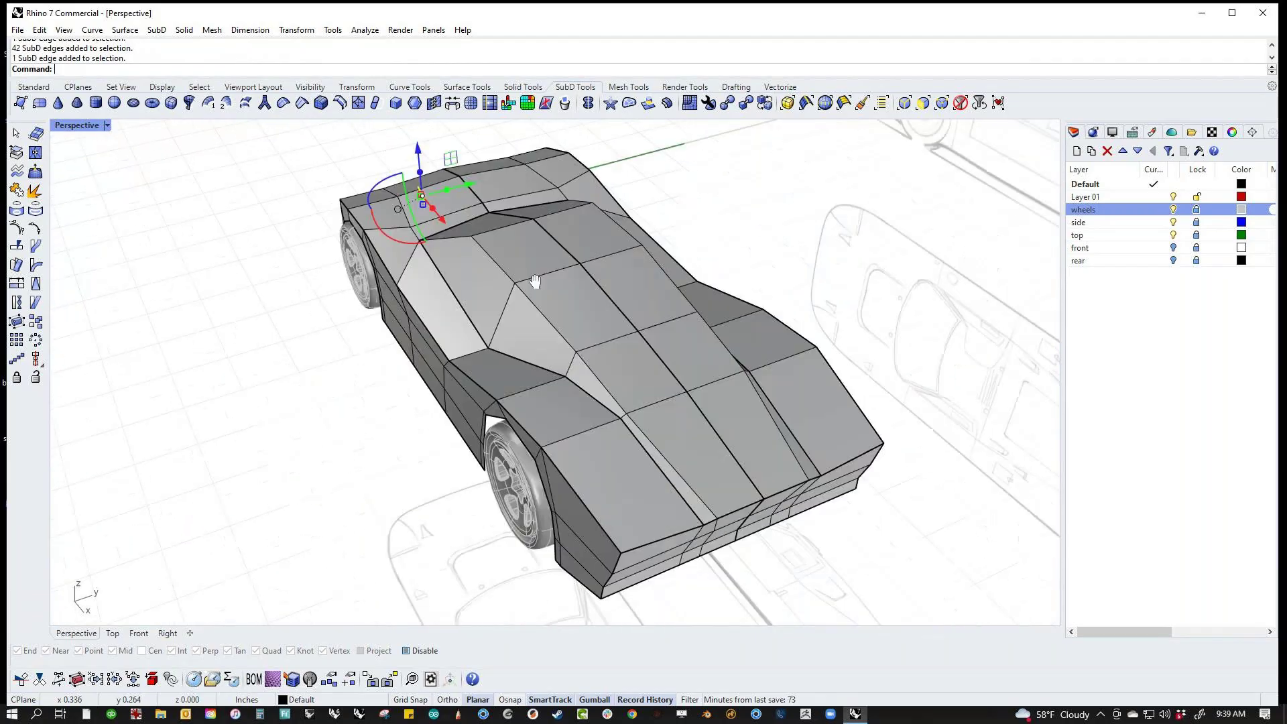
pyautogui.scroll(3, 714, 512)
pyautogui.scroll(-3, 670, 495)
pyautogui.moveTo(669, 497); pyautogui.dragTo(650, 474, button='right')
# Step: Delete the mirrored half of the car body and show the model from above
pyautogui.click(630, 381)
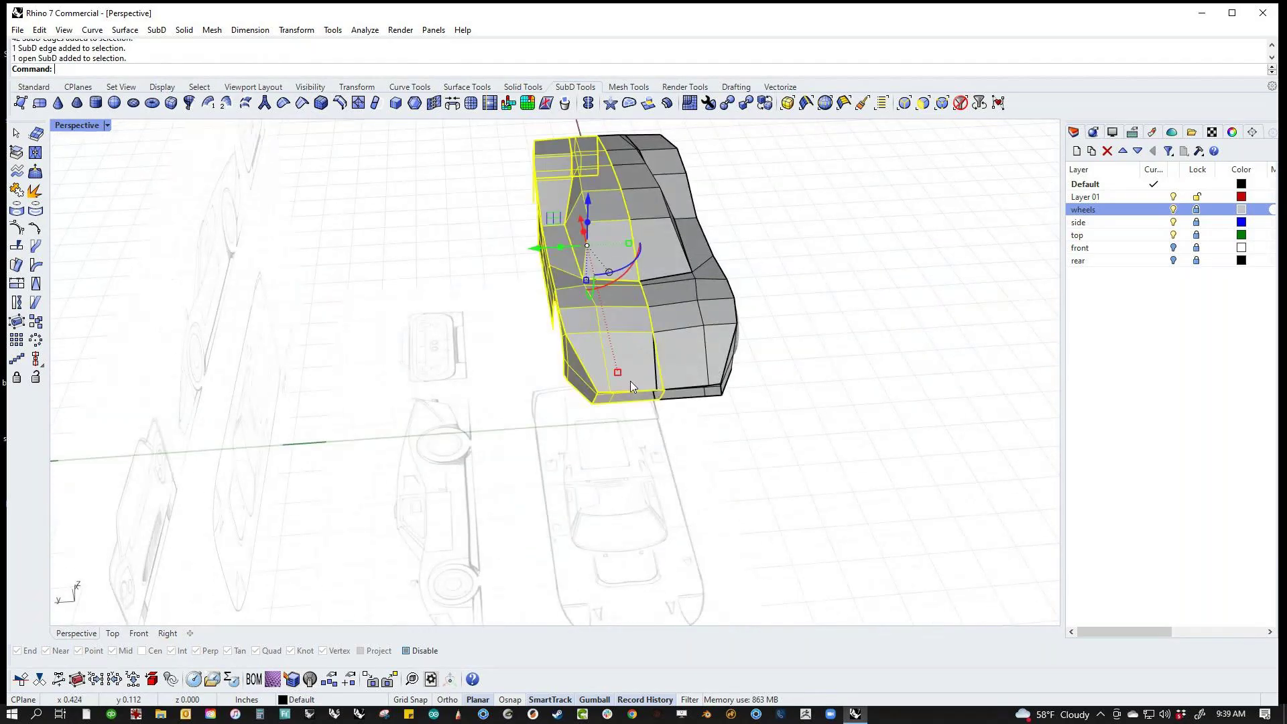
pyautogui.press('Delete')
pyautogui.write('Top')
pyautogui.press('Return')
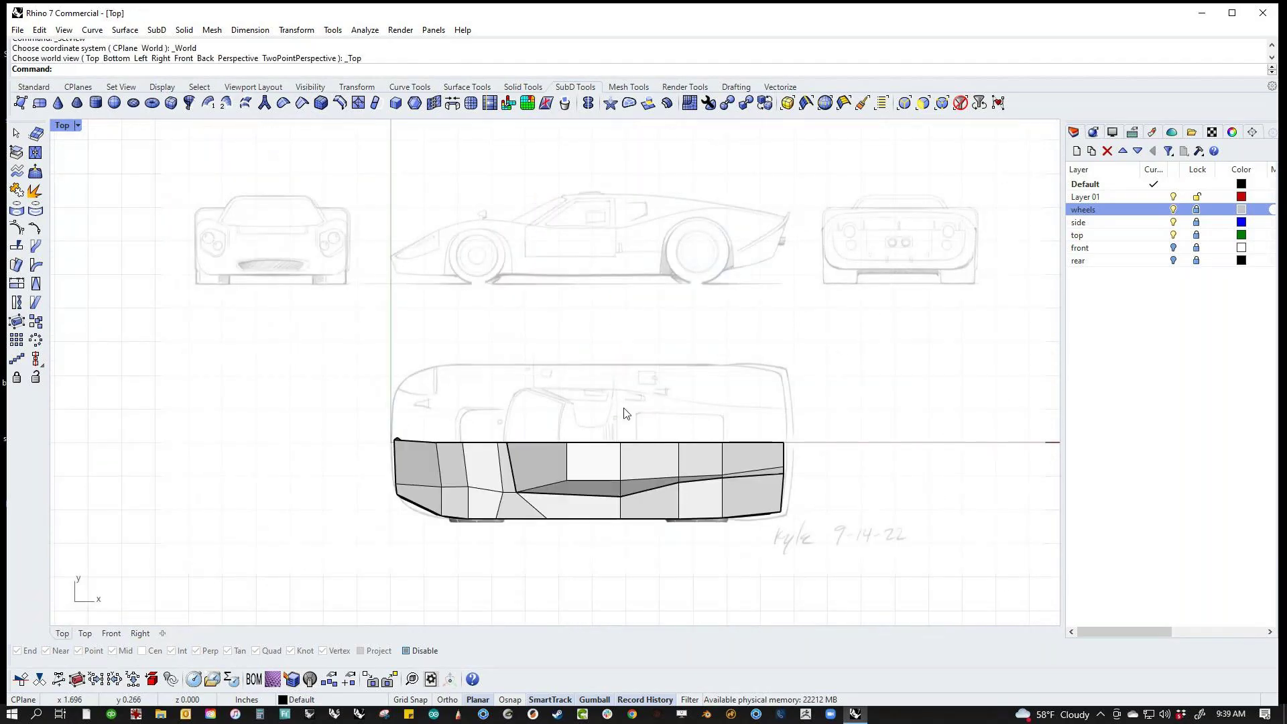
# Step: Flatten the half body's centre seam edges into one straight line, using the seam's rear end point as the reference
pyautogui.scroll(3, 691, 490)
pyautogui.doubleClick(808, 406)
pyautogui.press('Escape')
pyautogui.moveTo(106, 354); pyautogui.dragTo(930, 436)
pyautogui.write('gr')
pyautogui.press('Return')
pyautogui.click(869, 408)
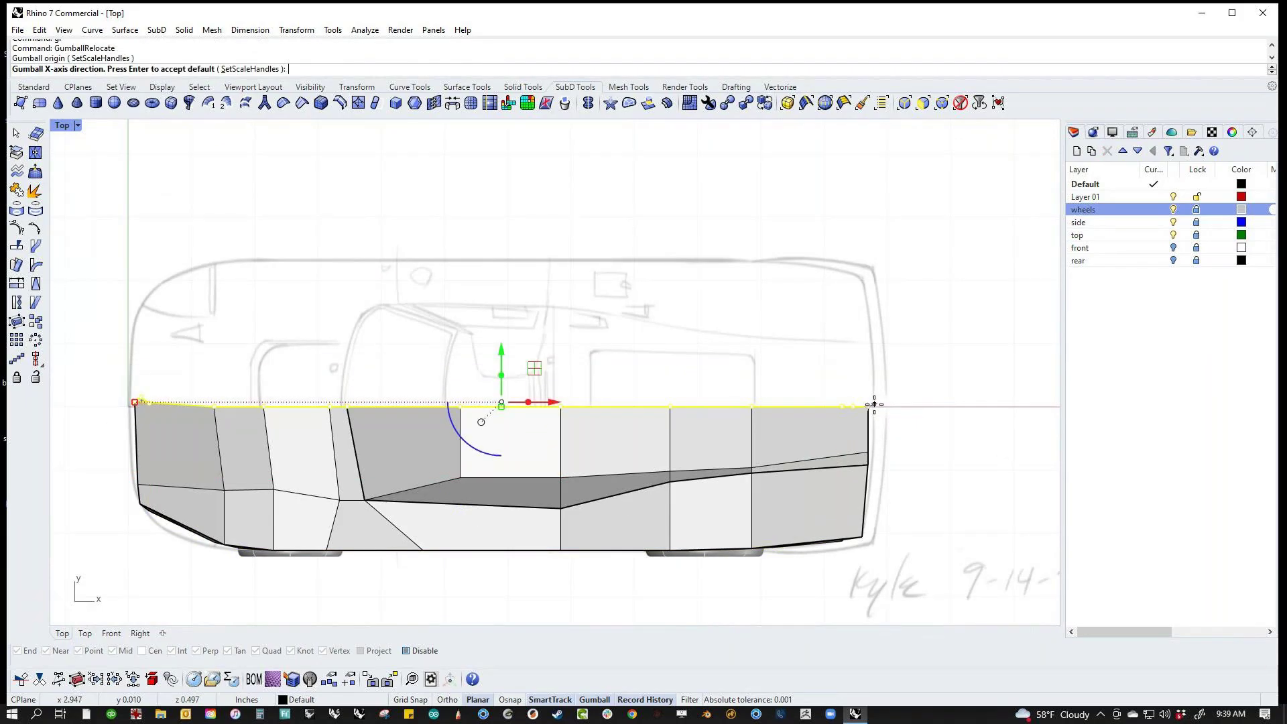
pyautogui.press('Return')
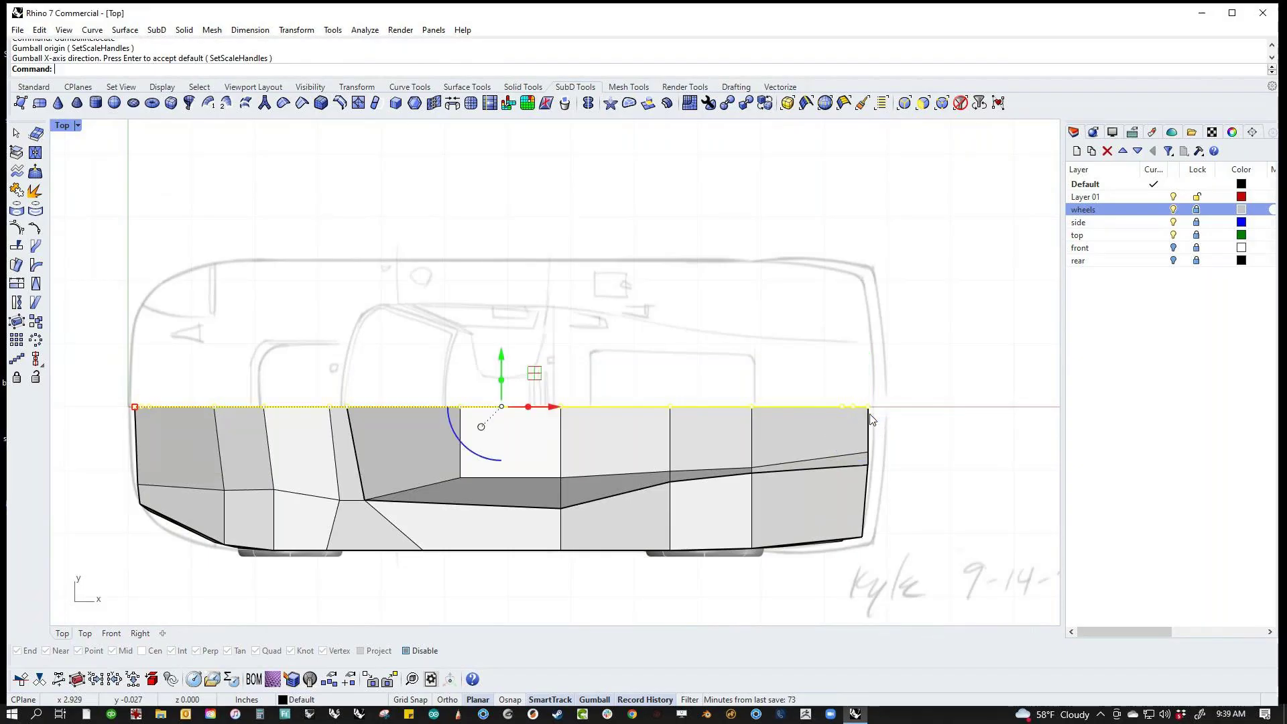
# Step: Try to mirror the half car body about a plane starting on the centre seam, and undo it
pyautogui.click(730, 347)
pyautogui.click(677, 469)
pyautogui.write('m')
pyautogui.press('Return')
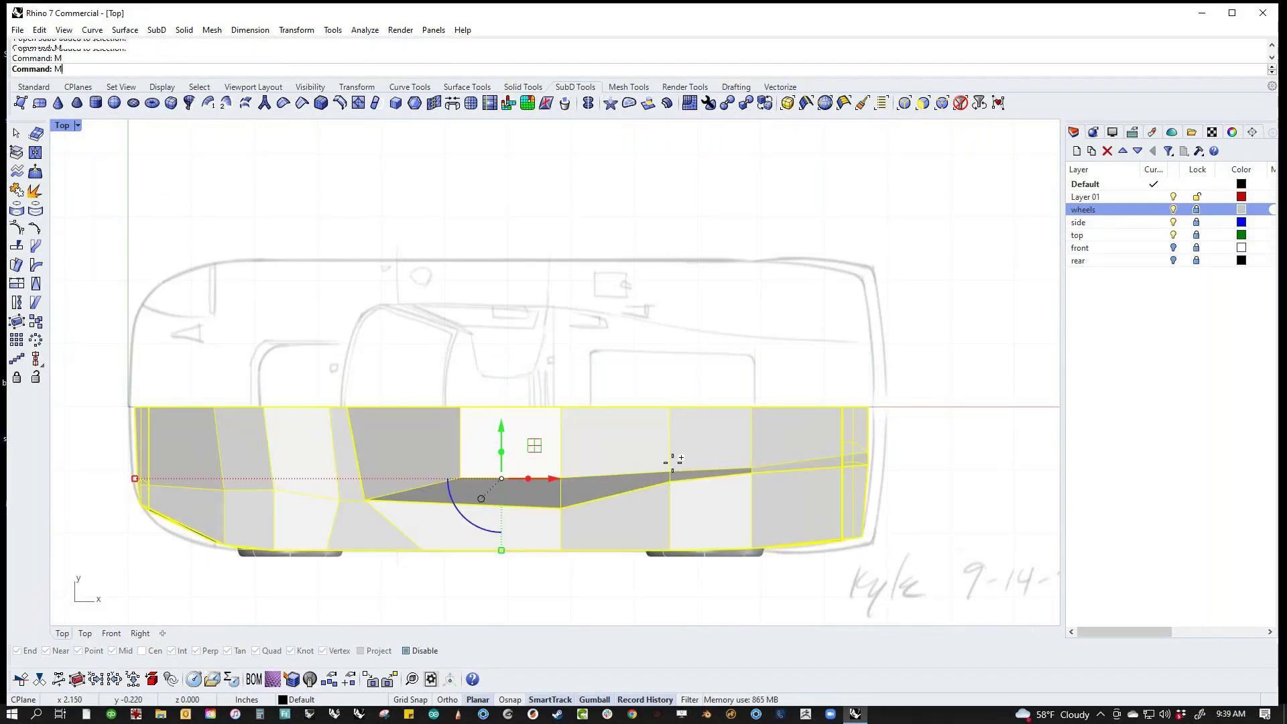
pyautogui.click(560, 407)
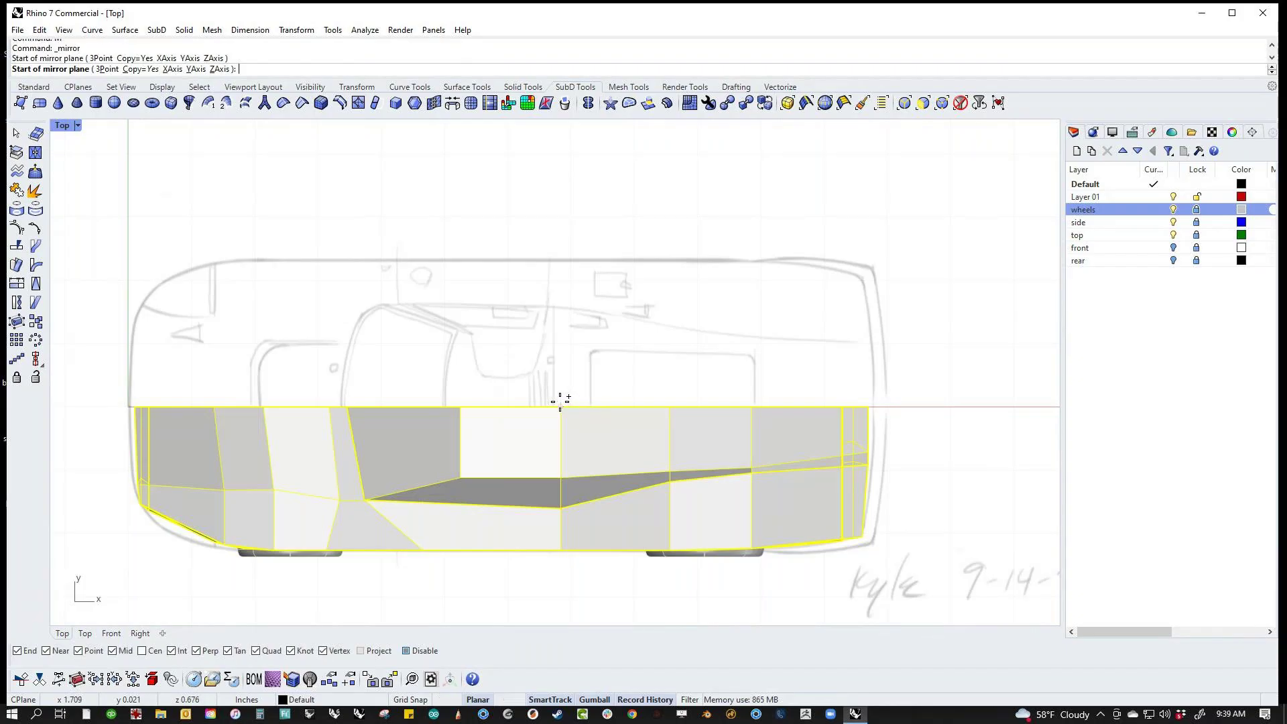
pyautogui.click(594, 373)
pyautogui.hotkey('ctrl', 'z')
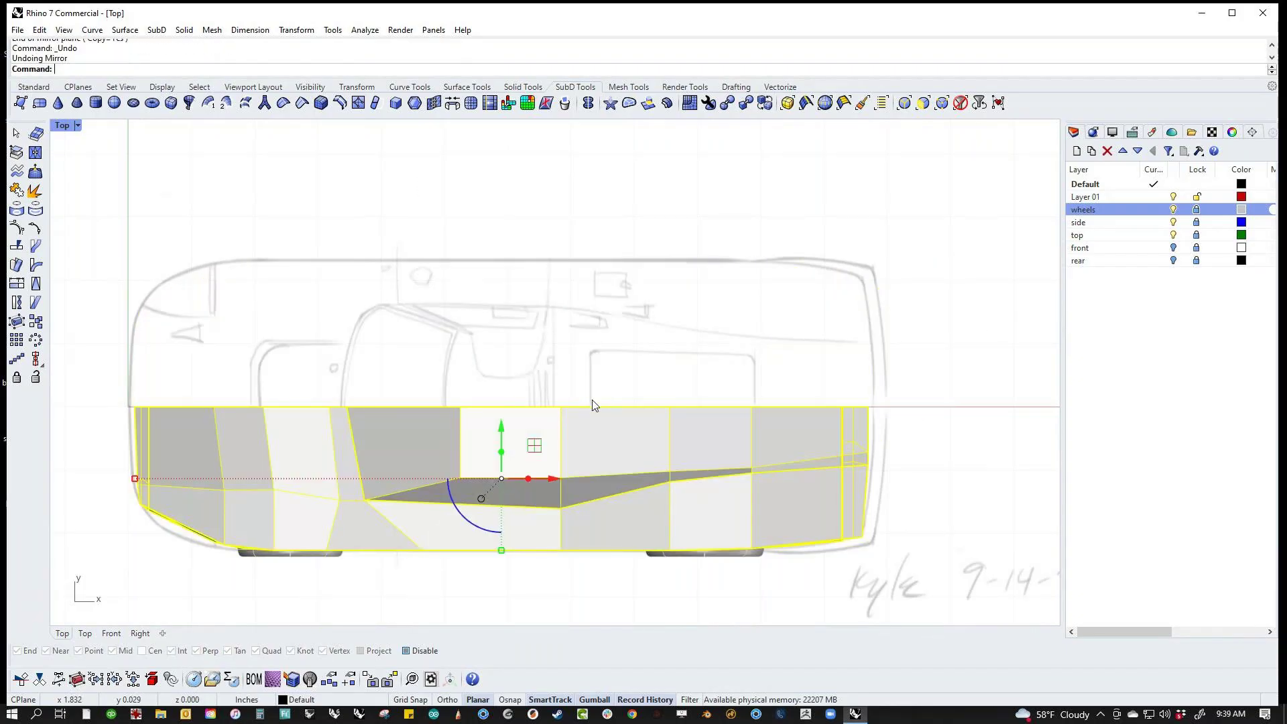
# Step: Mirror the half car body along the centre seam and join both halves into one SubD with smooth joined edges
pyautogui.write('m')
pyautogui.press('Return')
pyautogui.click(561, 407)
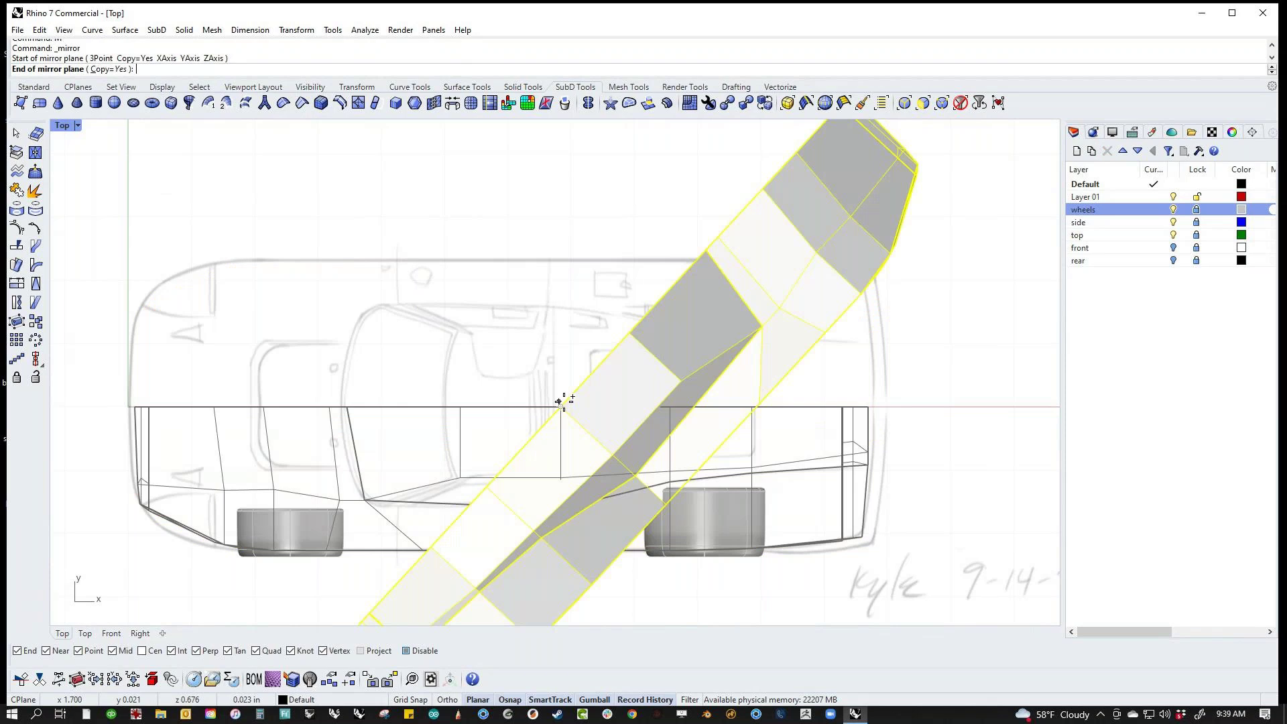
pyautogui.click(596, 407)
pyautogui.hotkey('ctrl', 'j')
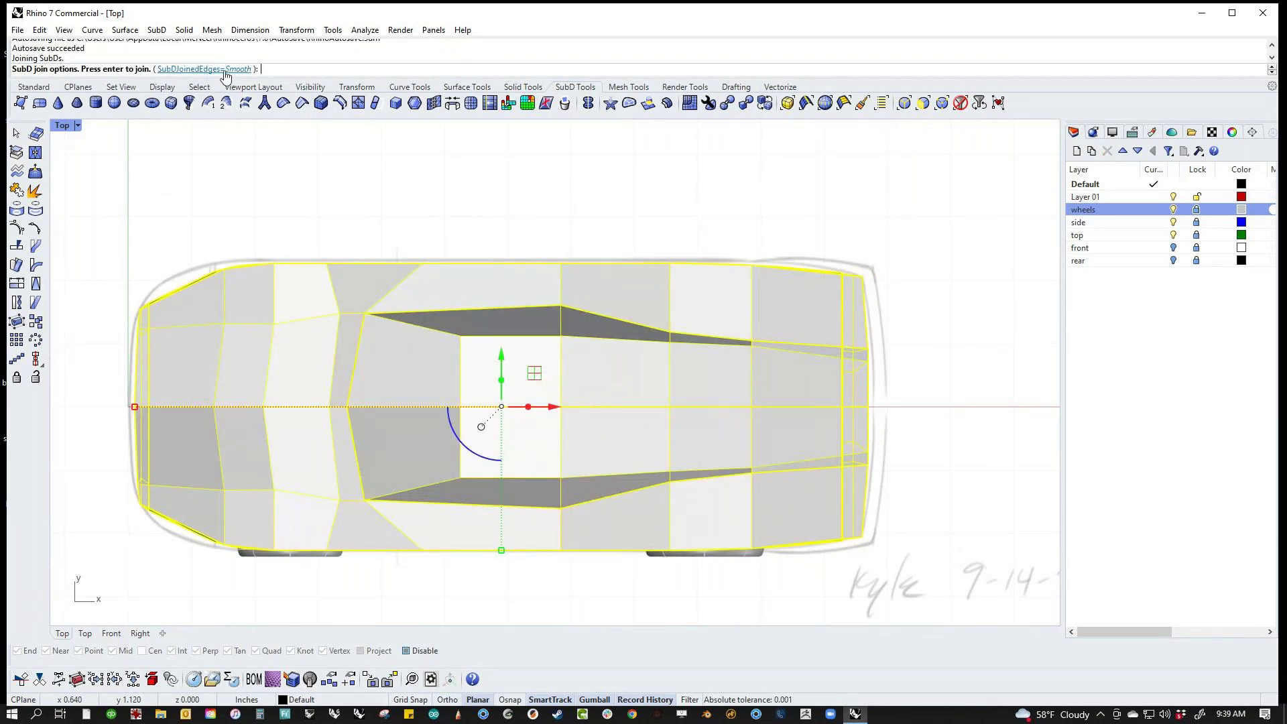
pyautogui.press('Return')
pyautogui.press('Escape')
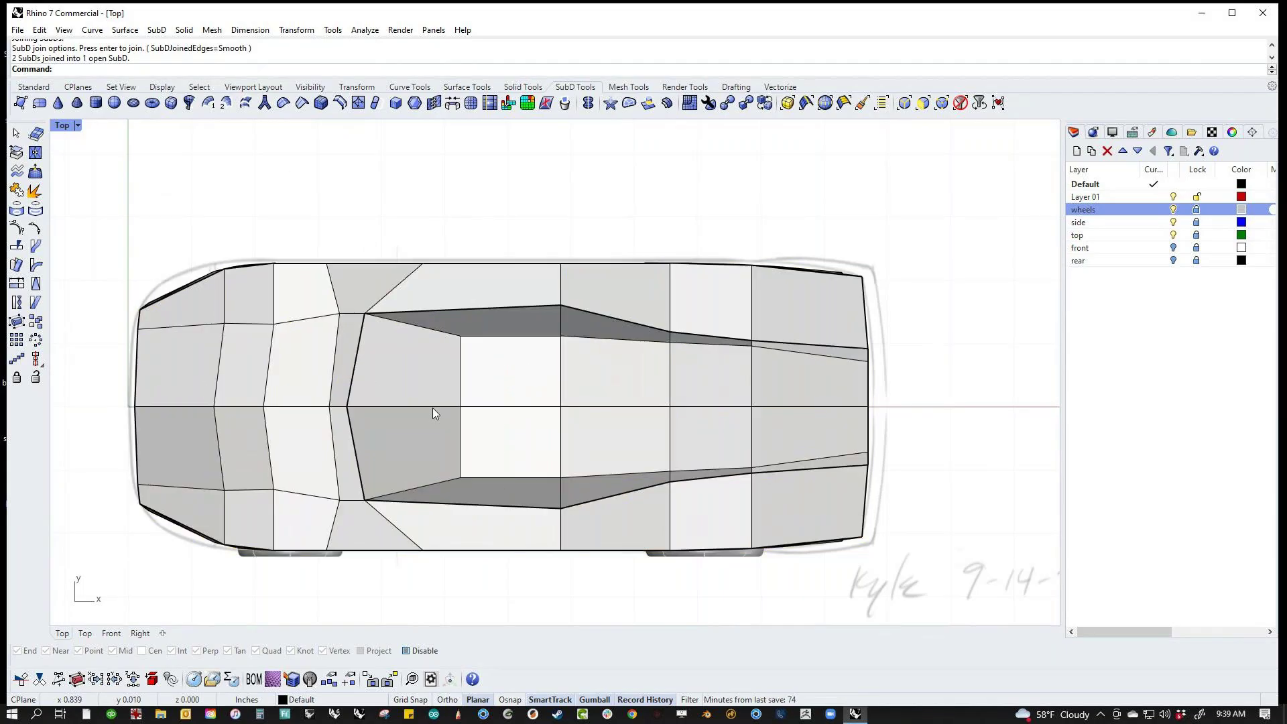
# Step: Show the joined car body in smooth SubD display and inspect it in perspective from several sides
pyautogui.hotkey('ctrl', 'F4')
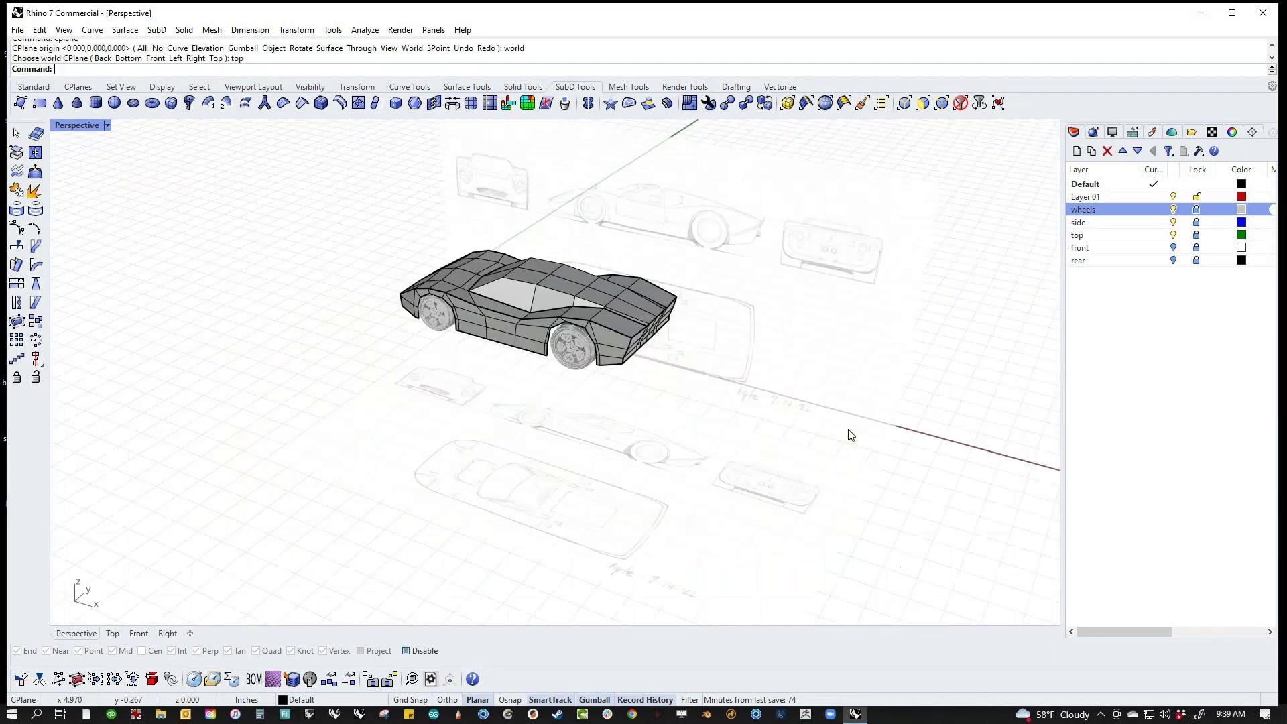
pyautogui.moveTo(850, 435); pyautogui.dragTo(546, 480, button='right')
pyautogui.scroll(3, 511, 474)
pyautogui.press('Tab')
pyautogui.moveTo(737, 481); pyautogui.dragTo(609, 569, button='right')
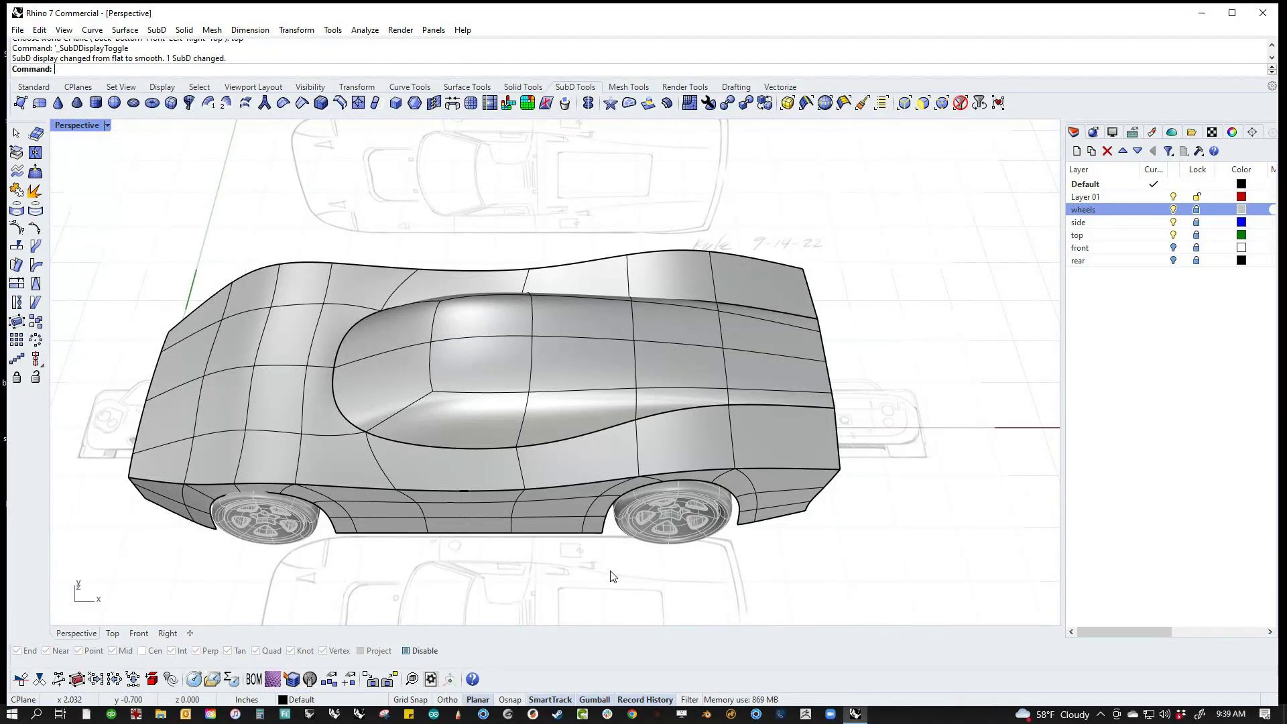
pyautogui.moveTo(569, 567); pyautogui.dragTo(658, 494, button='right')
# Step: Compare the nose corners and the first edge loop behind the front edge with the top-view sketch outline
pyautogui.write('top')
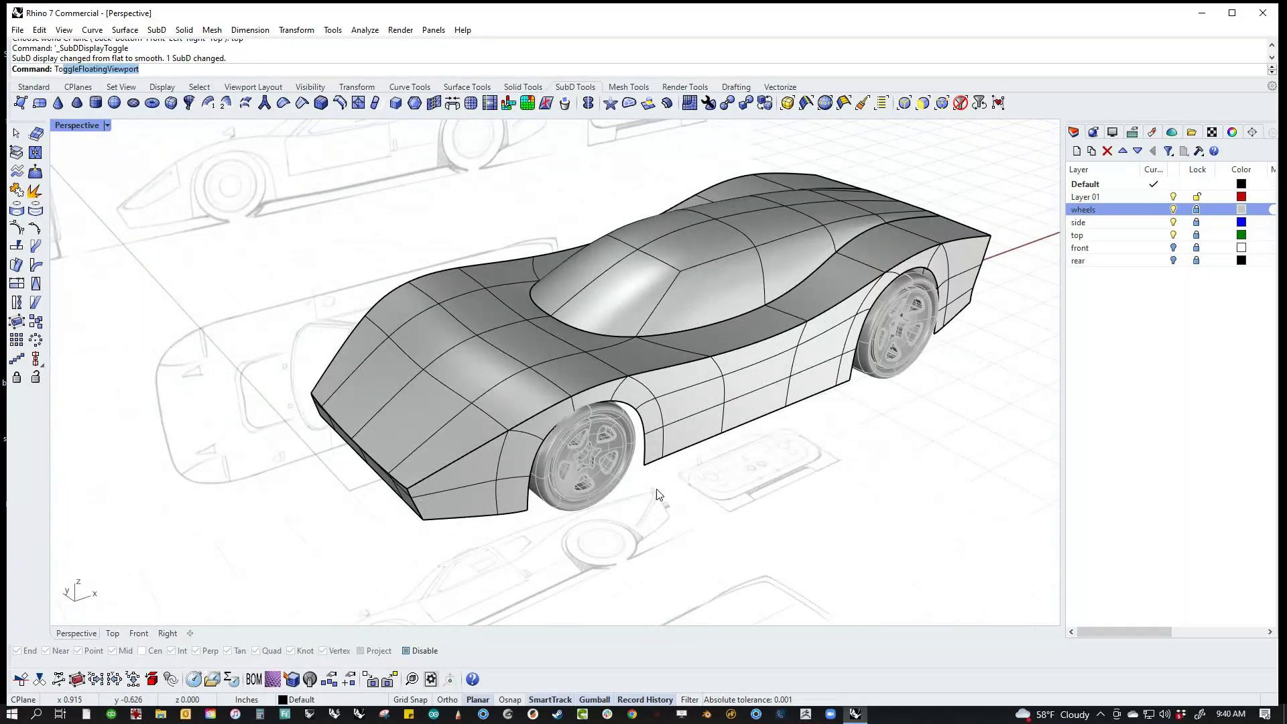
pyautogui.press('Return')
pyautogui.moveTo(322, 518); pyautogui.dragTo(437, 404, button='right')
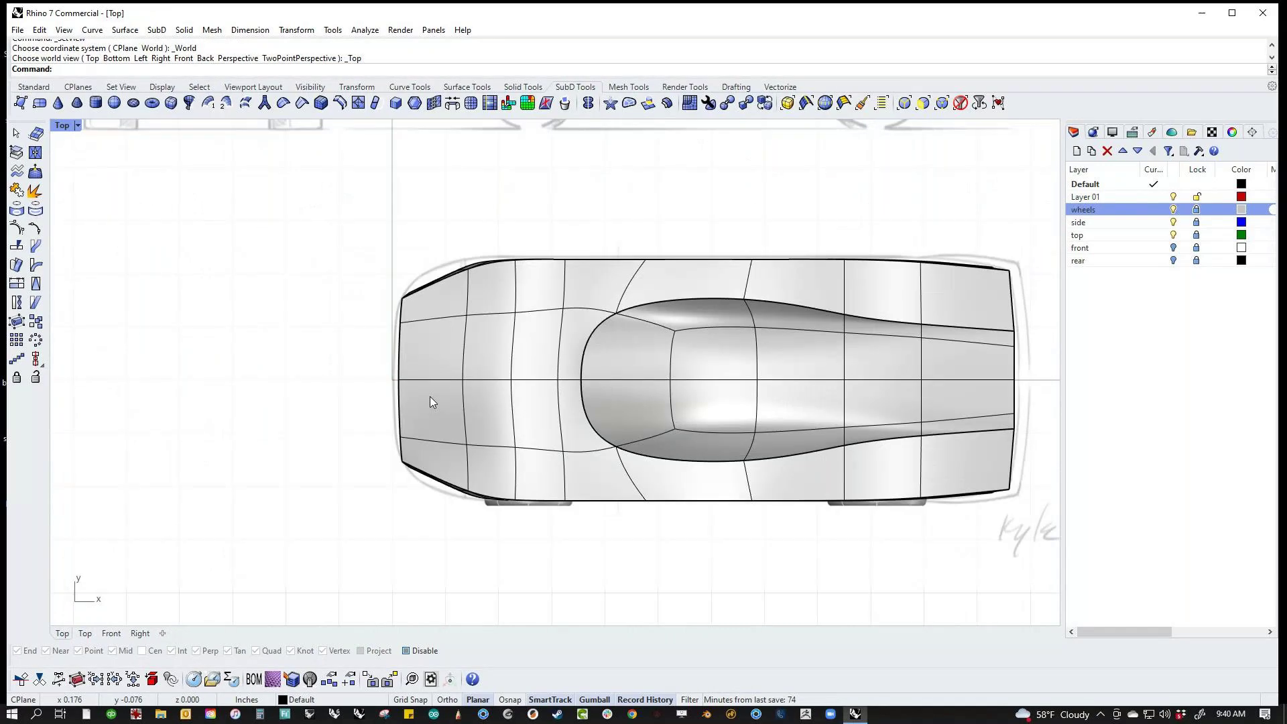
pyautogui.scroll(3, 448, 417)
pyautogui.doubleClick(470, 501)
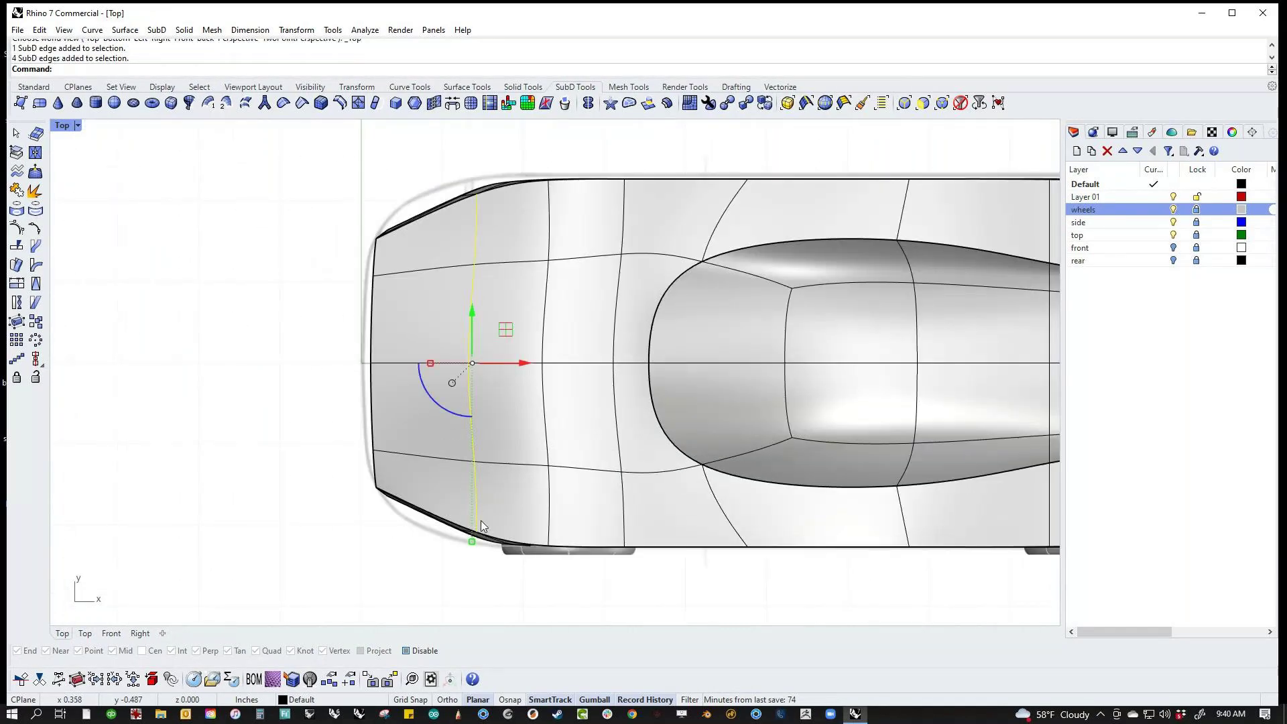
pyautogui.moveTo(416, 621); pyautogui.dragTo(411, 569, button='right')
pyautogui.click(417, 563)
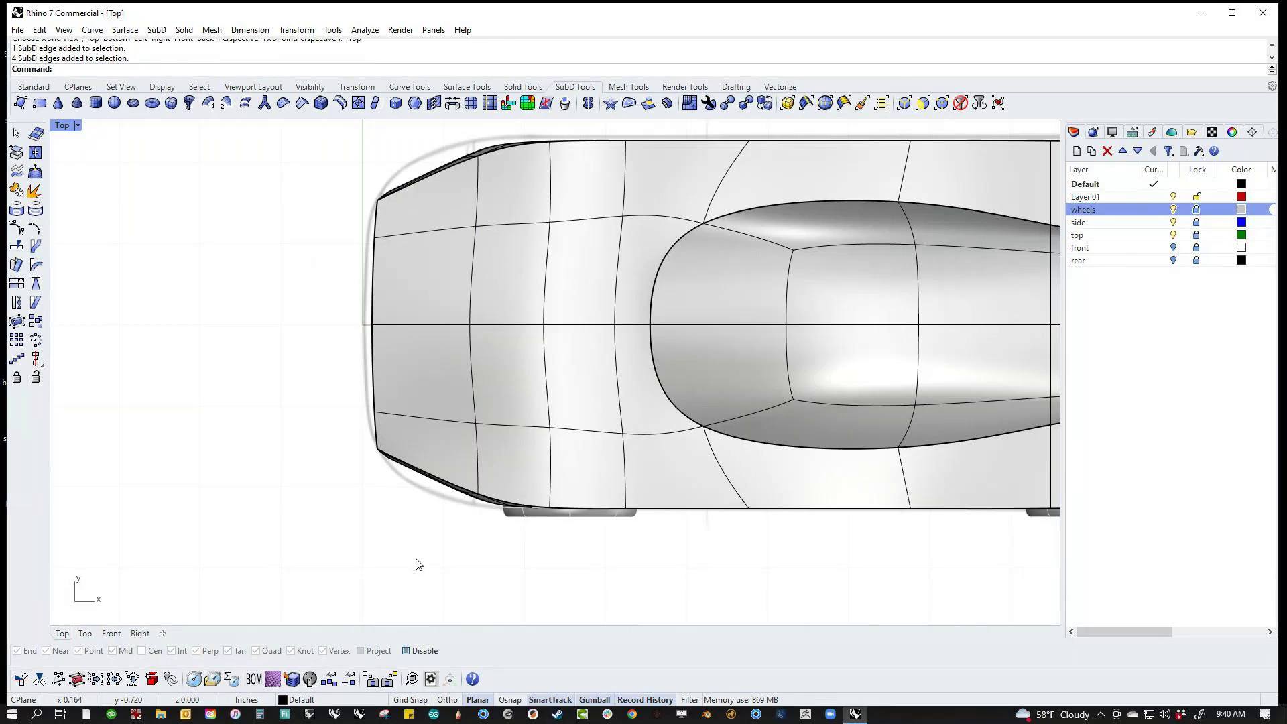
# Step: Insert an edge loop across the nose through the edge ring between the front edge and the first crosswise loop
pyautogui.hotkey('ctrl', 'F4')
pyautogui.scroll(5, 503, 328)
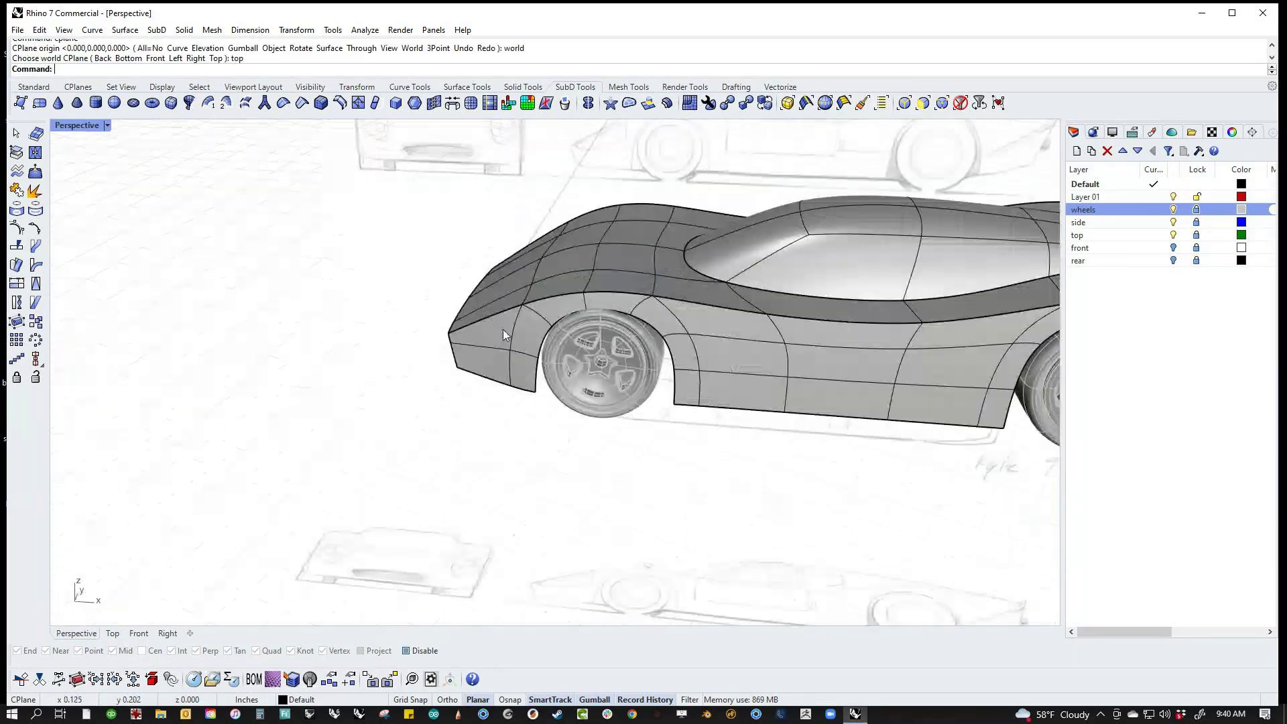
pyautogui.scroll(1, 533, 440)
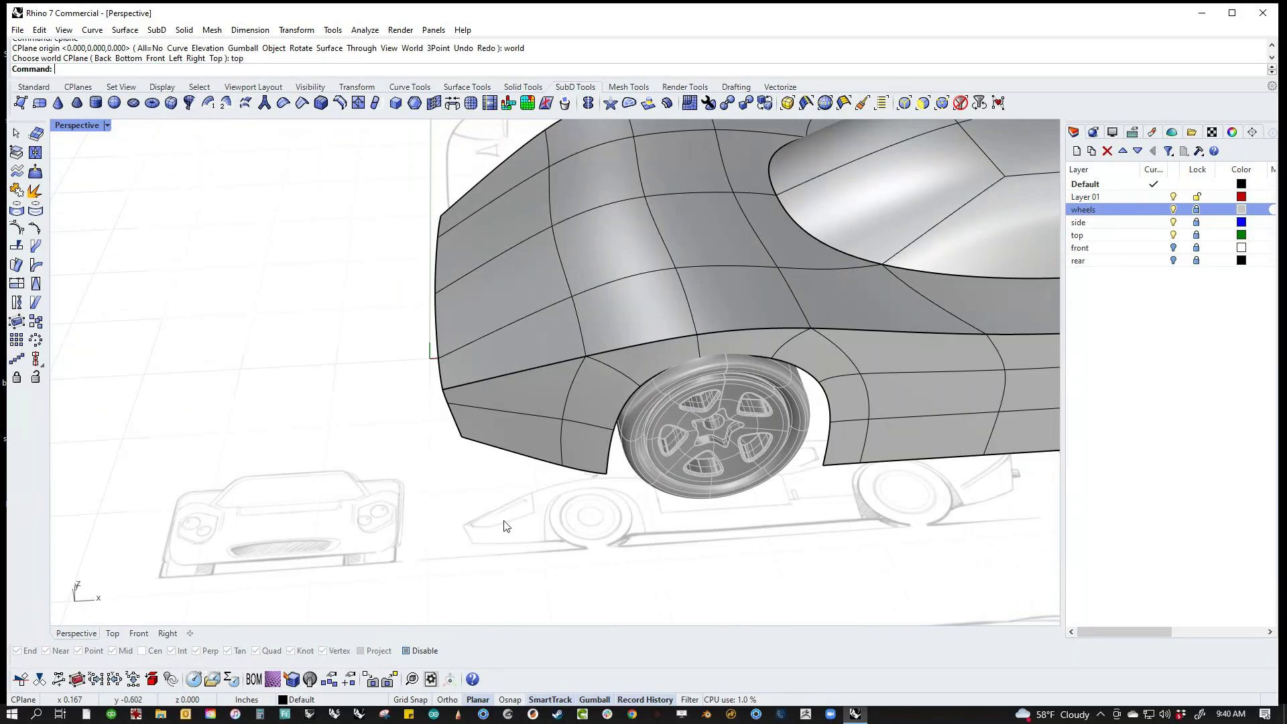
pyautogui.keyDown('ctrl'); pyautogui.keyDown('shift'); pyautogui.click(520, 454); pyautogui.keyUp('shift'); pyautogui.keyUp('ctrl')
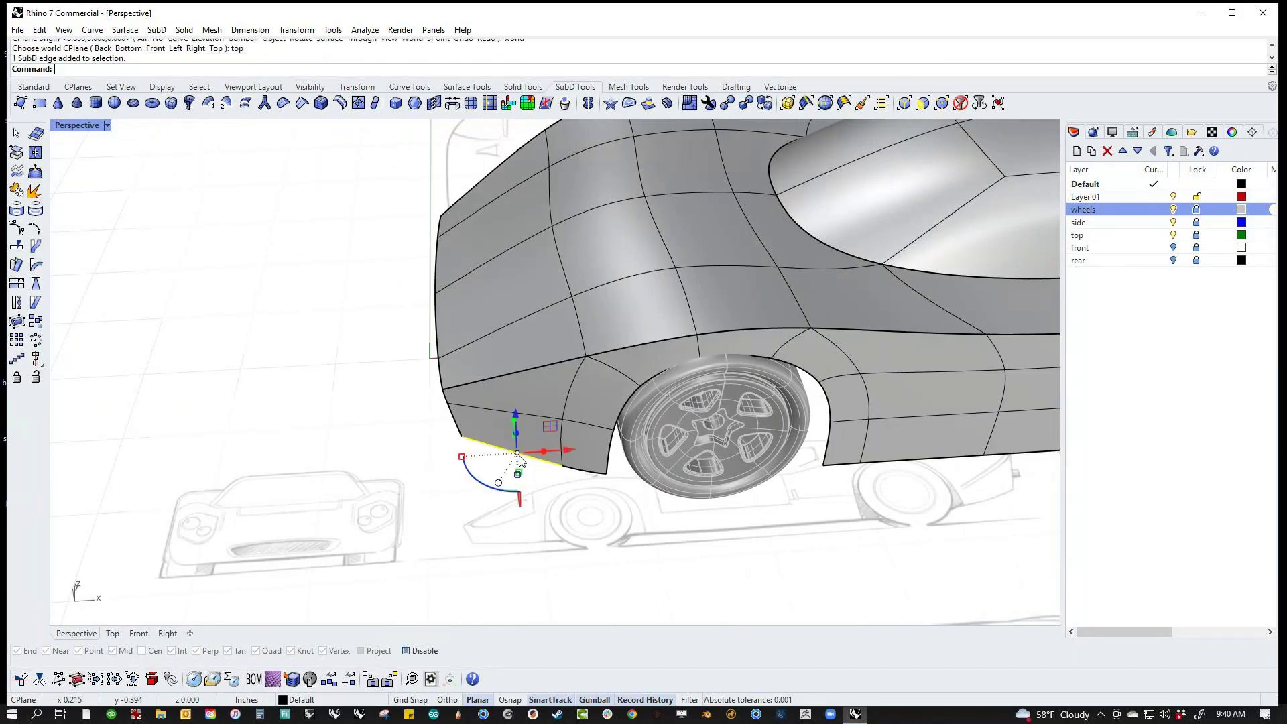
pyautogui.click(830, 105)
pyautogui.keyDown('shift'); pyautogui.moveTo(556, 529); pyautogui.dragTo(538, 556, button='right'); pyautogui.keyUp('shift')
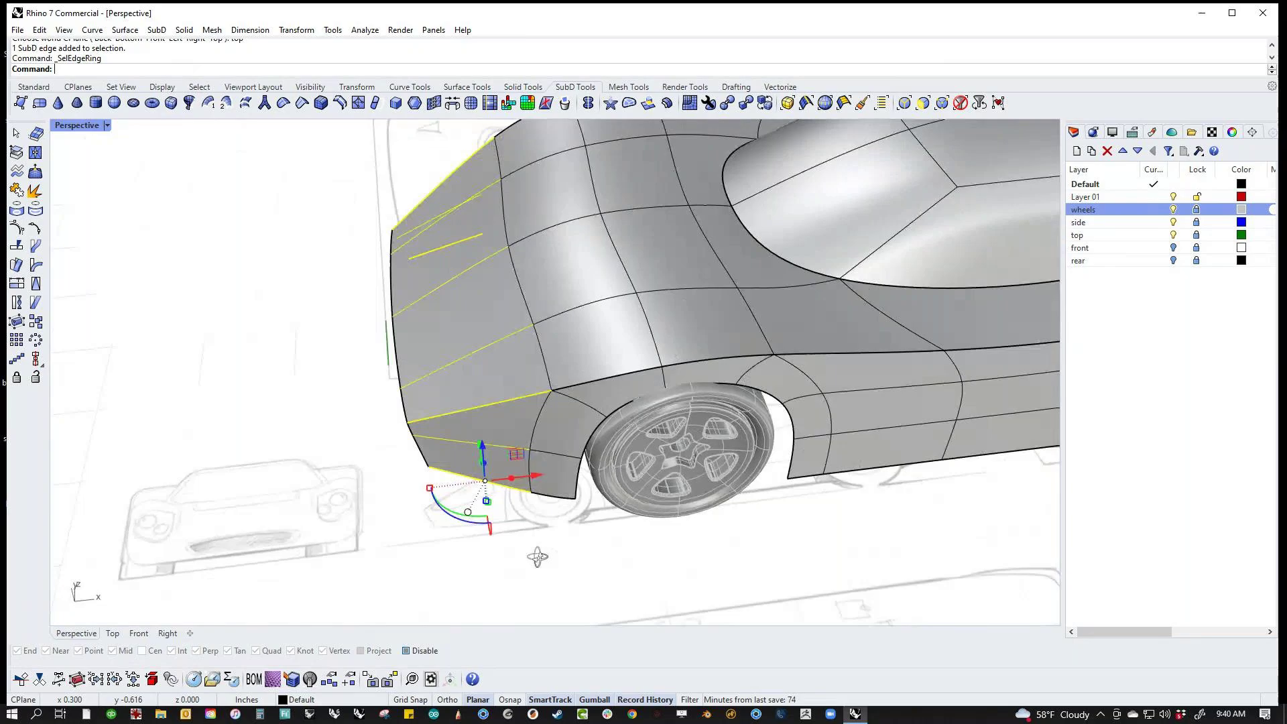
pyautogui.click(491, 387)
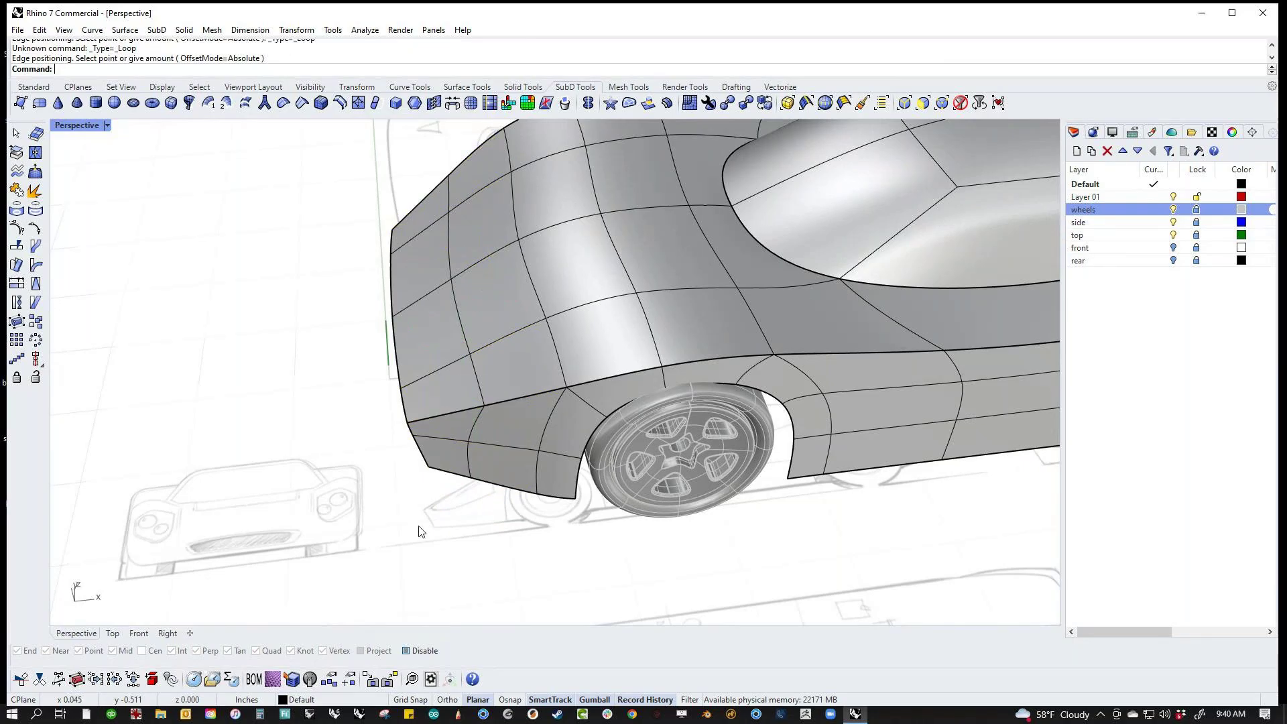
pyautogui.click(557, 355)
pyautogui.keyDown('shift'); pyautogui.click(481, 398); pyautogui.keyUp('shift')
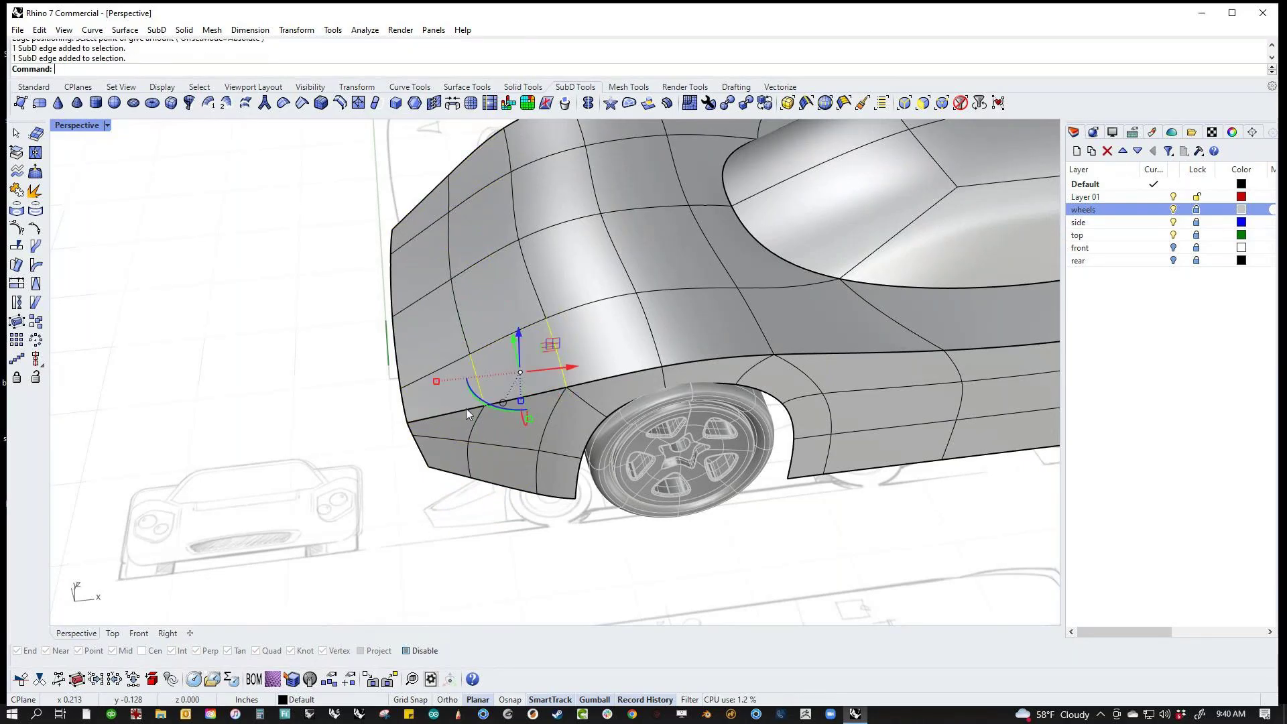
pyautogui.keyDown('shift'); pyautogui.click(407, 416); pyautogui.keyUp('shift')
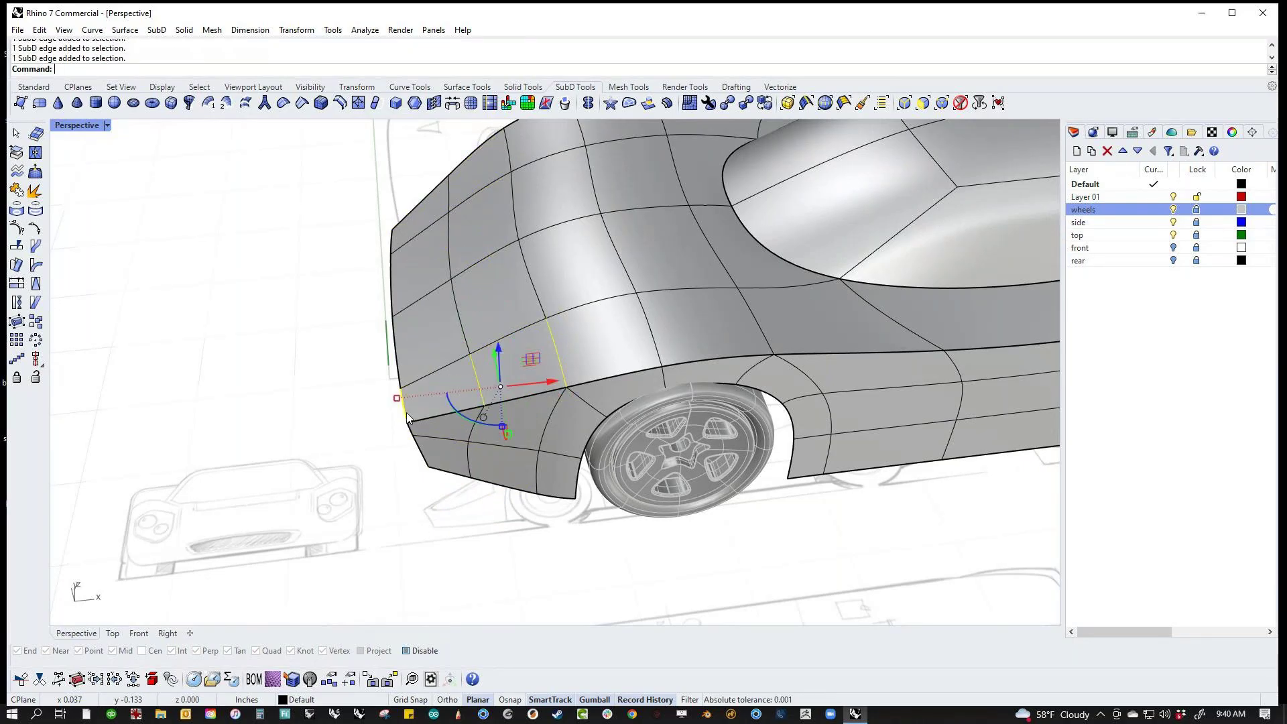
pyautogui.click(429, 503)
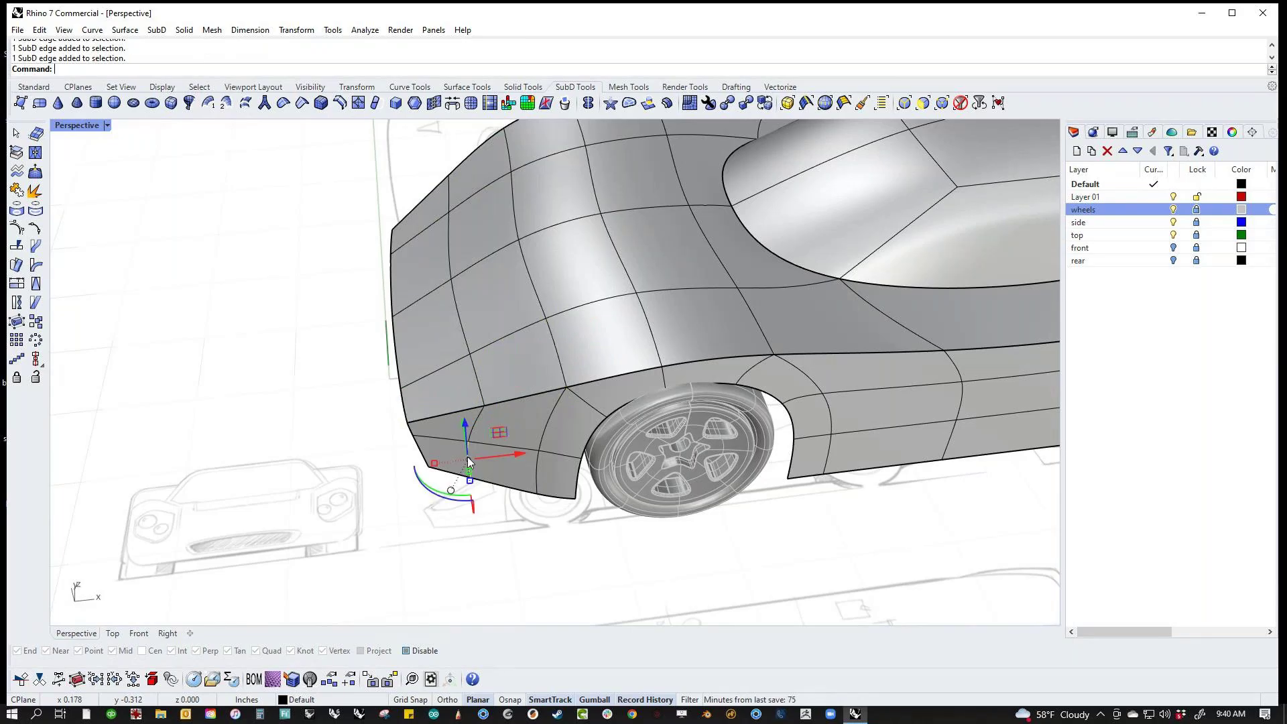
# Step: Widen the newly inserted nose edge loop sideways in the top view to follow the sketch's rounded outline
pyautogui.doubleClick(468, 456)
pyautogui.write('Top')
pyautogui.press('Return')
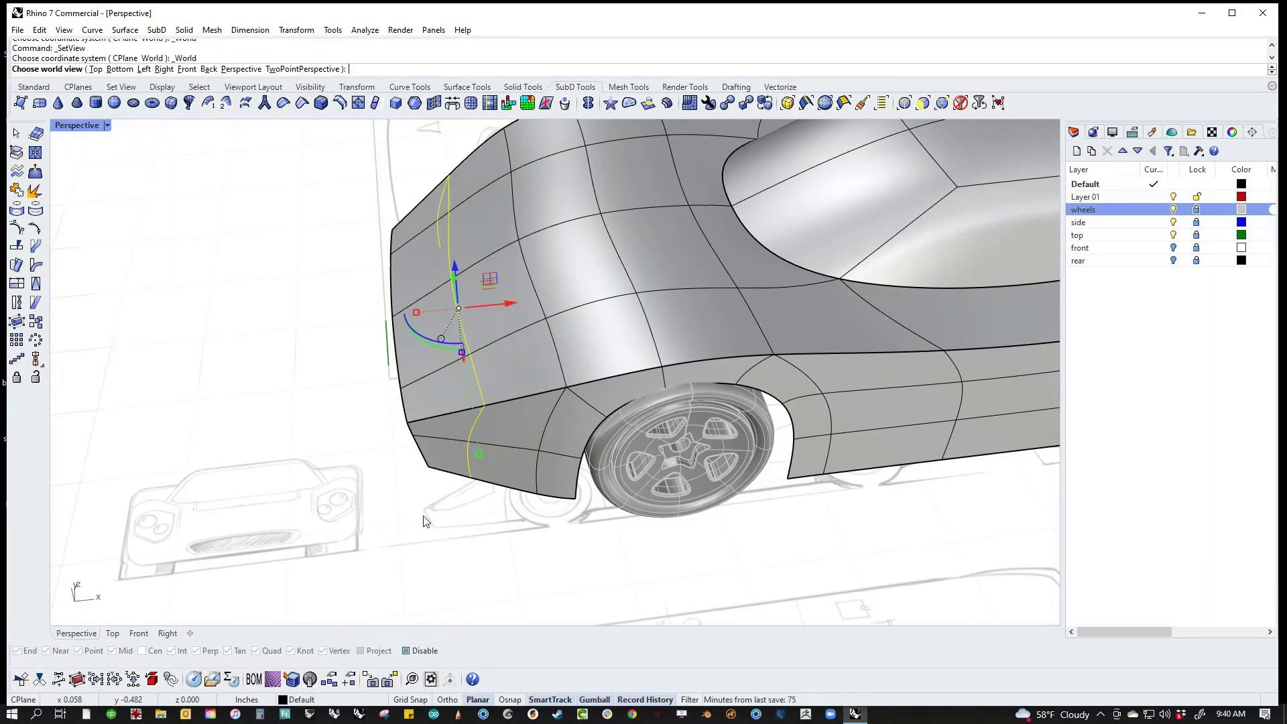
pyautogui.moveTo(463, 527); pyautogui.dragTo(461, 547)
pyautogui.click(382, 560)
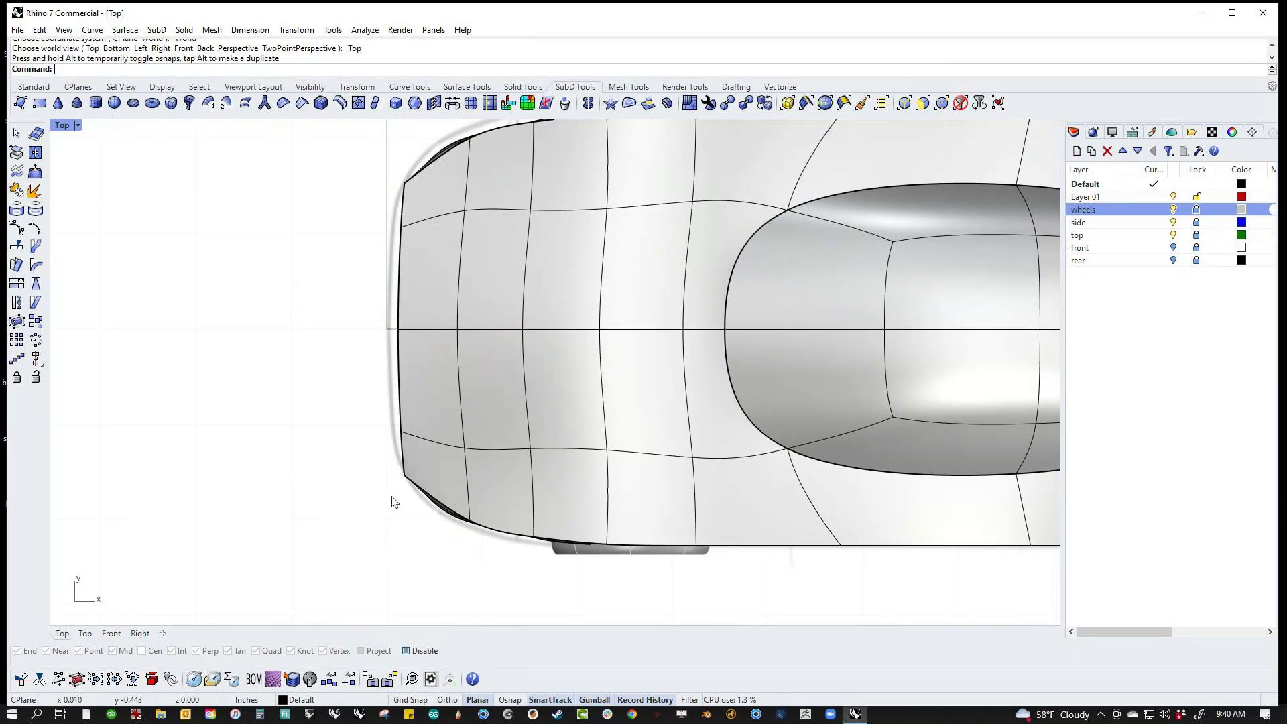
# Step: Move the centre points of the nose's front edge forward to the front outline of the top sketch
pyautogui.moveTo(399, 474); pyautogui.dragTo(397, 507, button='right')
pyautogui.moveTo(359, 384); pyautogui.dragTo(354, 381, button='right')
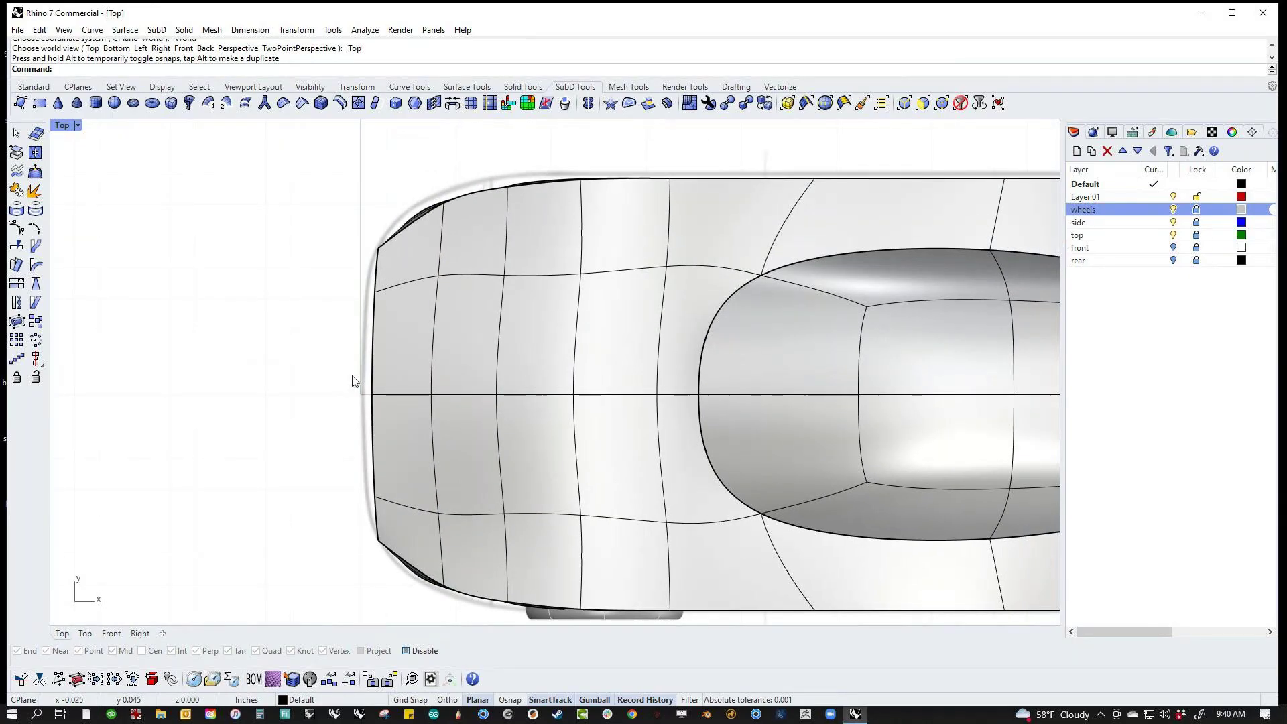
pyautogui.moveTo(404, 405); pyautogui.dragTo(369, 396)
pyautogui.click(326, 493)
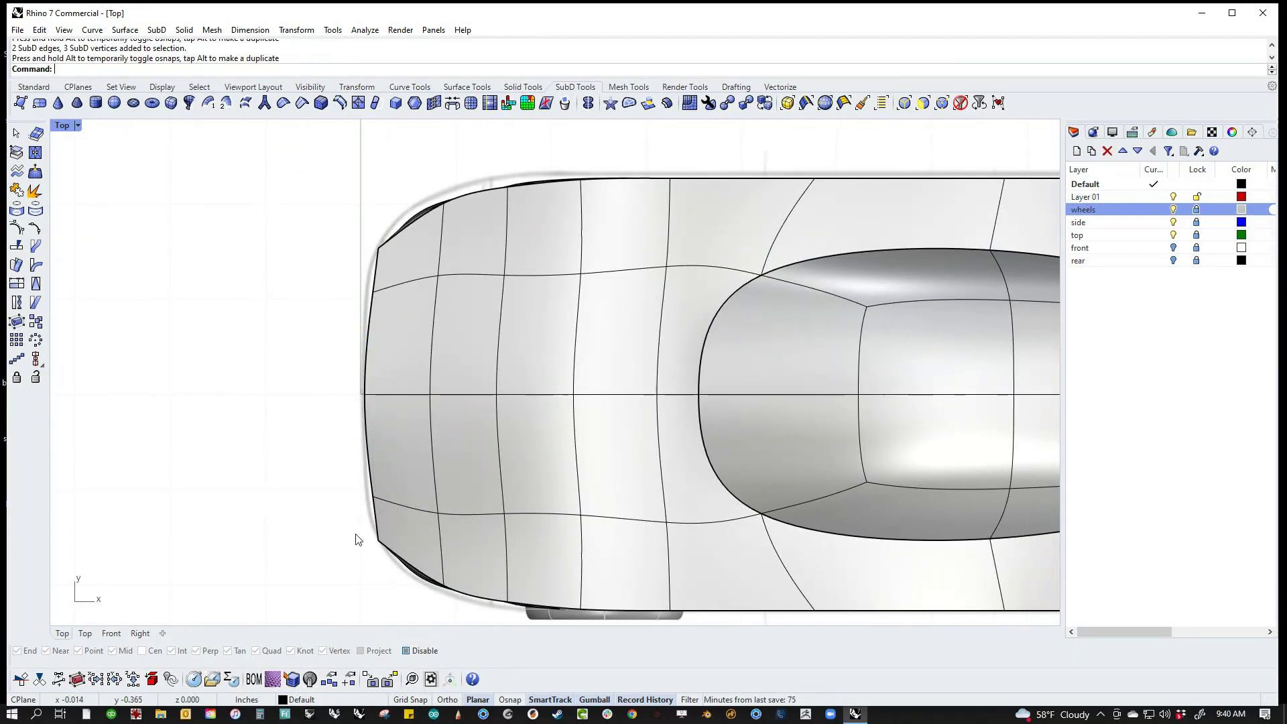
pyautogui.moveTo(391, 529); pyautogui.dragTo(353, 548)
pyautogui.click(289, 541)
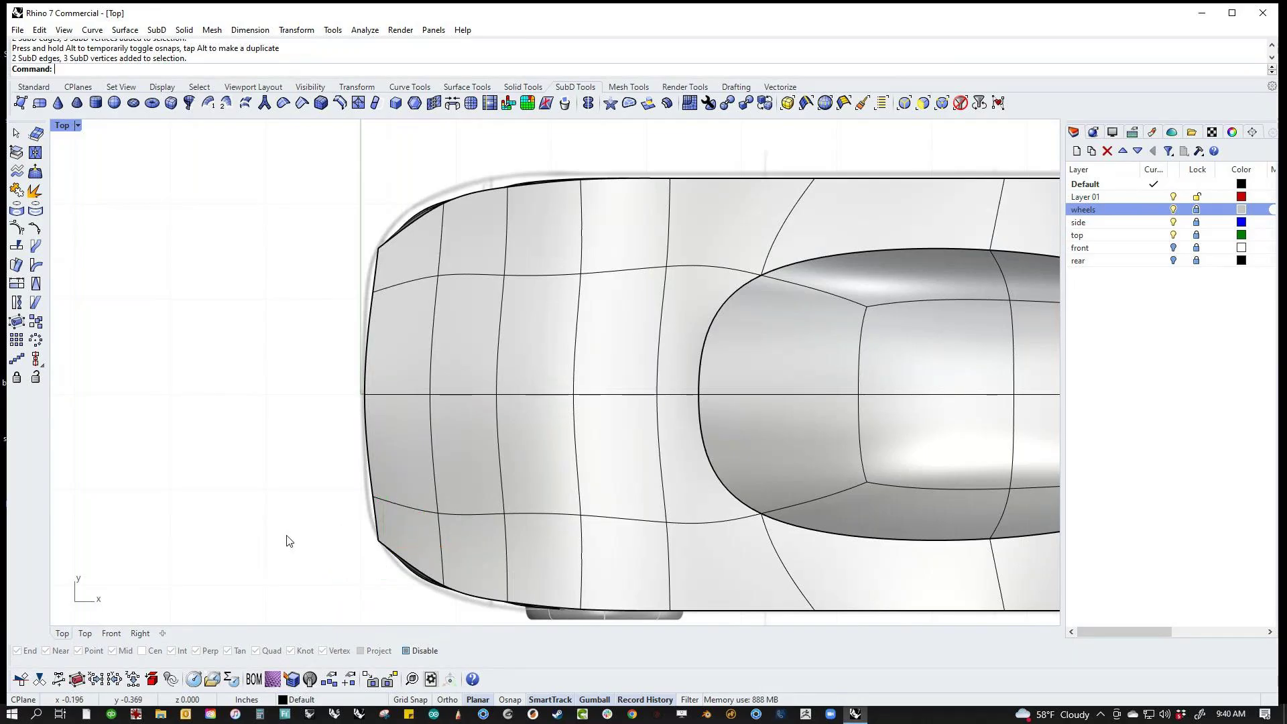
# Step: Remove the creases from the vertical edges at both front corners of the nose
pyautogui.hotkey('ctrl', 'F4')
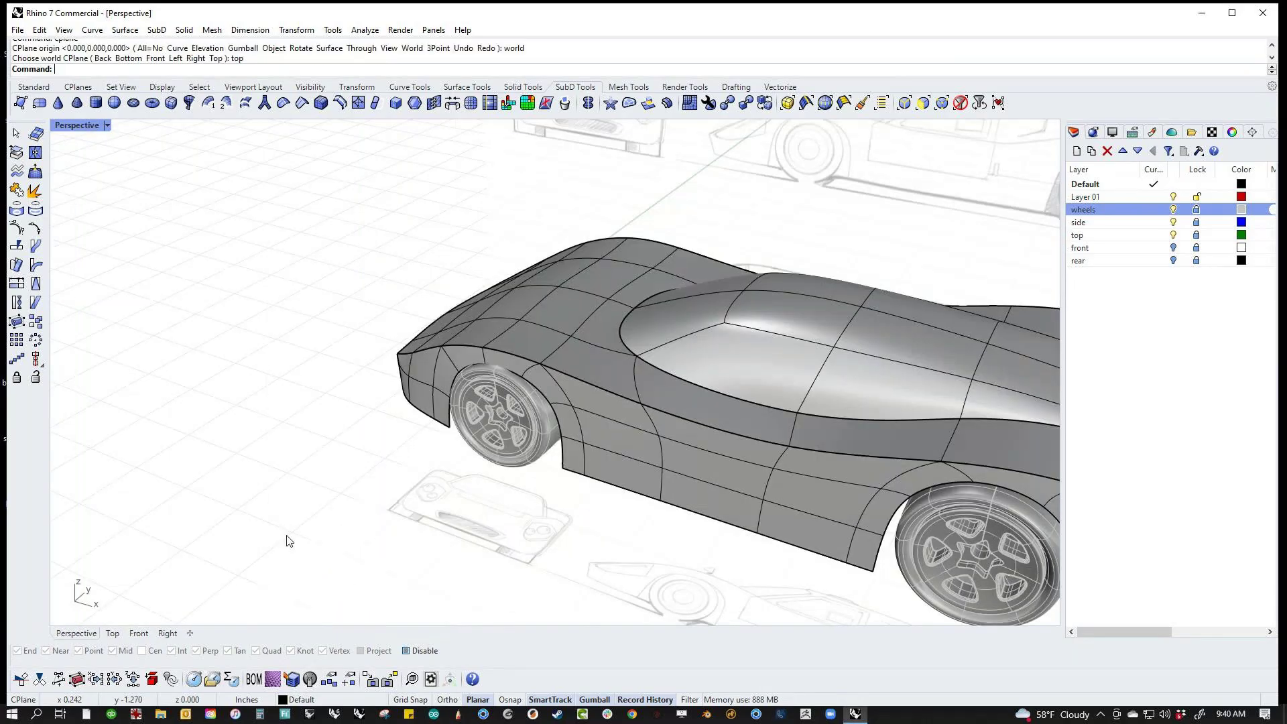
pyautogui.moveTo(289, 541); pyautogui.dragTo(576, 435, button='right')
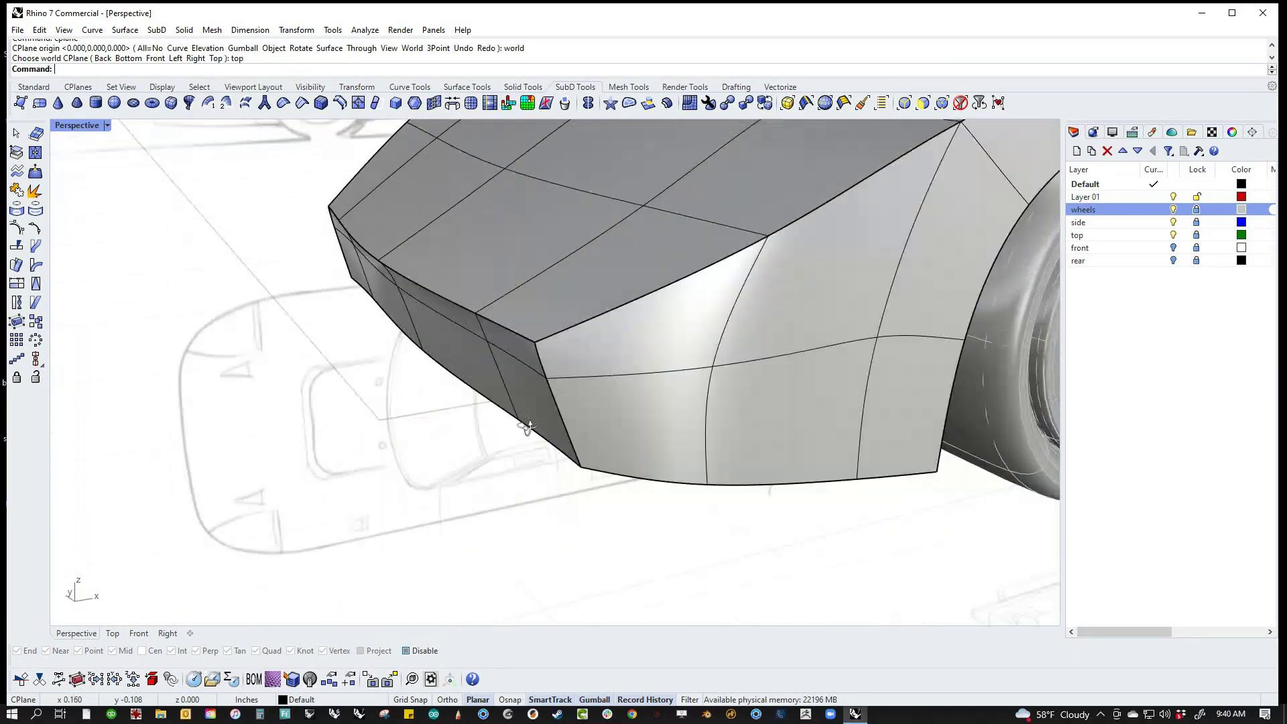
pyautogui.scroll(2, 595, 433)
pyautogui.keyDown('ctrl'); pyautogui.keyDown('shift'); pyautogui.doubleClick(594, 433); pyautogui.keyUp('shift'); pyautogui.keyUp('ctrl')
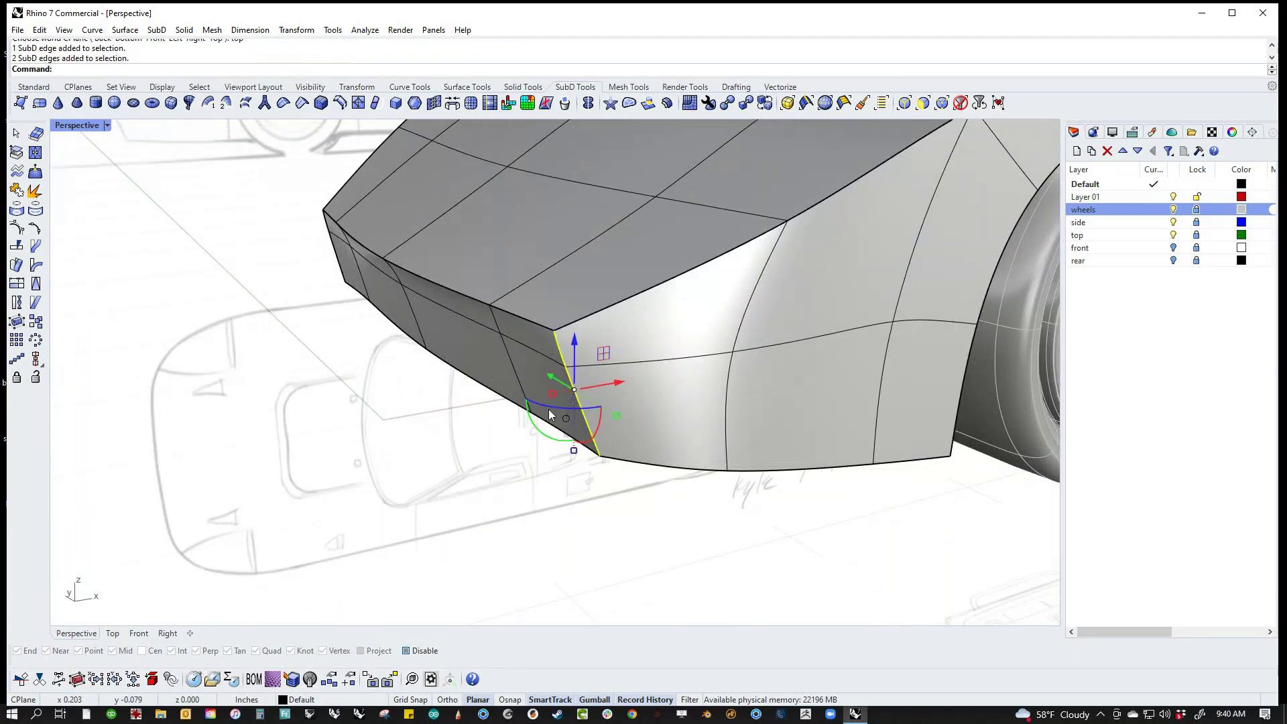
pyautogui.click(303, 104)
pyautogui.click(295, 453)
pyautogui.moveTo(296, 453); pyautogui.dragTo(386, 380, button='right')
pyautogui.keyDown('ctrl'); pyautogui.keyDown('shift'); pyautogui.doubleClick(387, 381); pyautogui.keyUp('shift'); pyautogui.keyUp('ctrl')
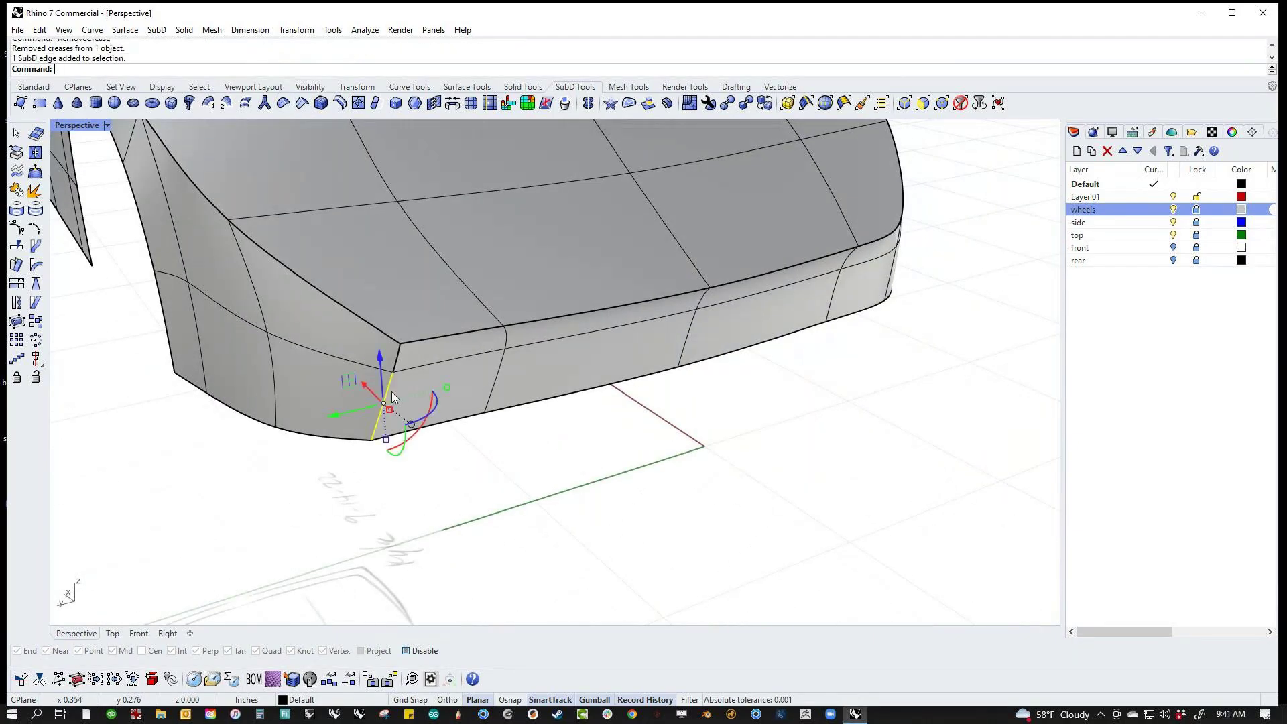
pyautogui.click(284, 107)
pyautogui.moveTo(554, 565); pyautogui.dragTo(406, 495, button='right')
# Step: Try to move the body side points just ahead of the front wheel towards the top sketch outline, and undo it
pyautogui.write('Top')
pyautogui.press('Return')
pyautogui.scroll(5, 407, 500)
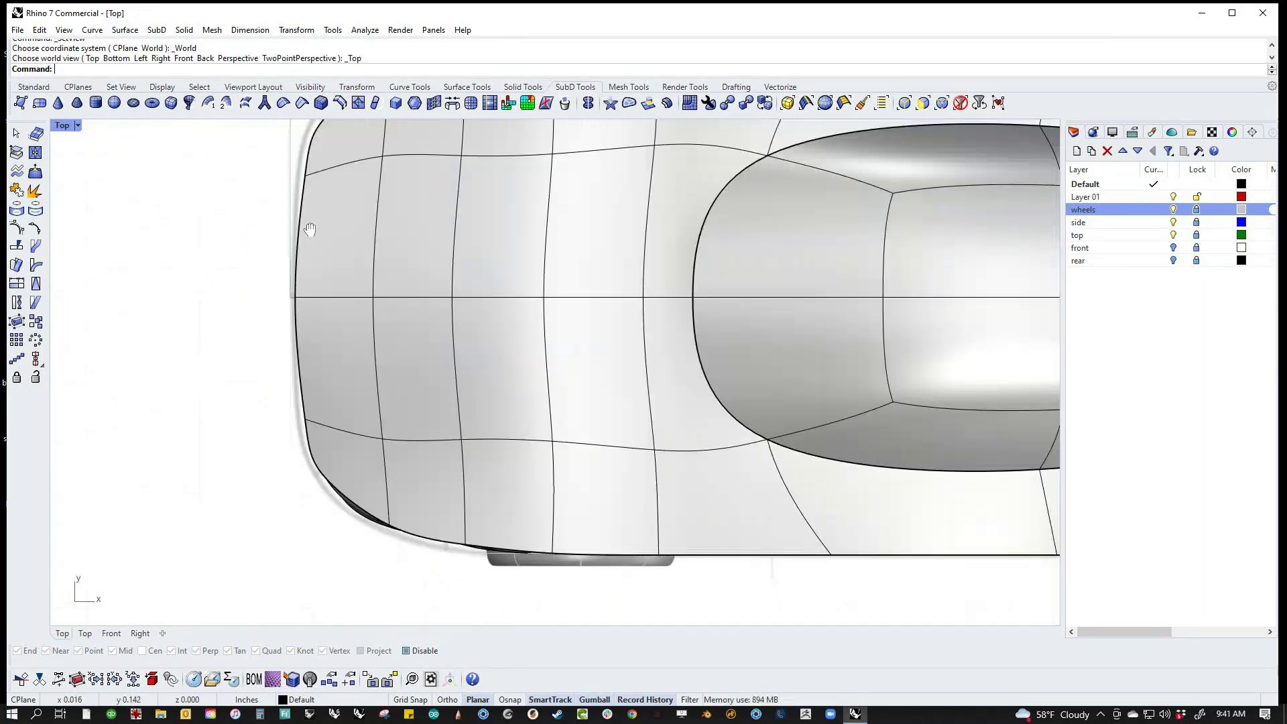
pyautogui.moveTo(440, 496); pyautogui.dragTo(488, 417)
pyautogui.moveTo(467, 471); pyautogui.dragTo(466, 472)
pyautogui.click(404, 528)
pyautogui.hotkey('ctrl', 'z')
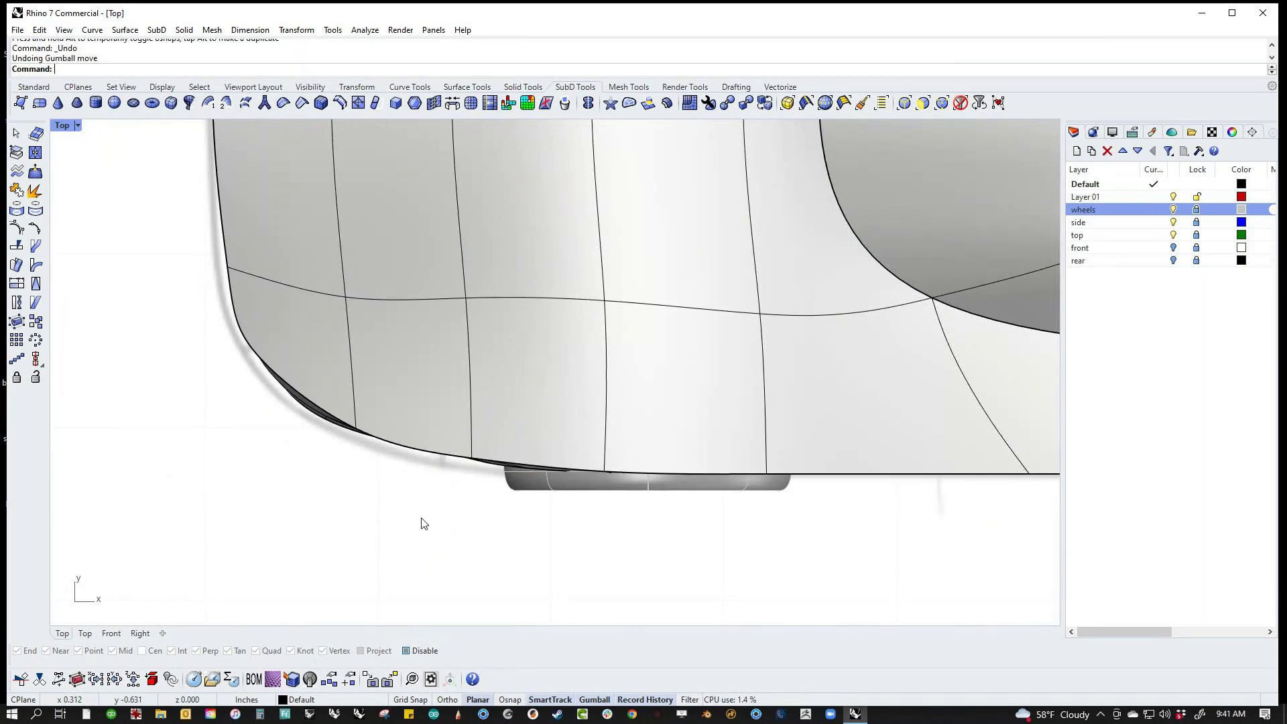
# Step: Remove the creases from the full-length shoulder edge loops on both sides of the body in the Perspective view
pyautogui.moveTo(349, 493); pyautogui.dragTo(541, 455, button='right')
pyautogui.hotkey('ctrl', 'F4')
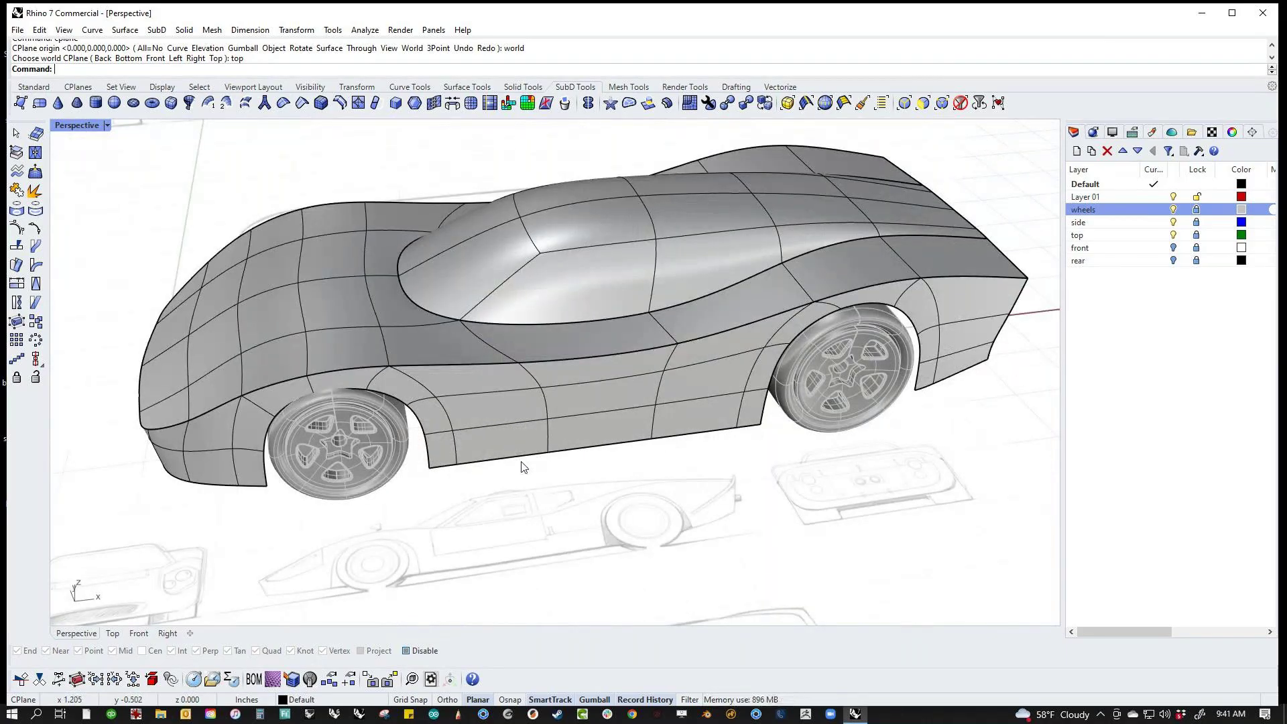
pyautogui.doubleClick(585, 357)
pyautogui.moveTo(427, 437)
pyautogui.mouseDown(button='right')
pyautogui.moveTo(514, 408)
pyautogui.moveTo(390, 418)
pyautogui.moveTo(424, 450)
pyautogui.mouseUp(button='right')
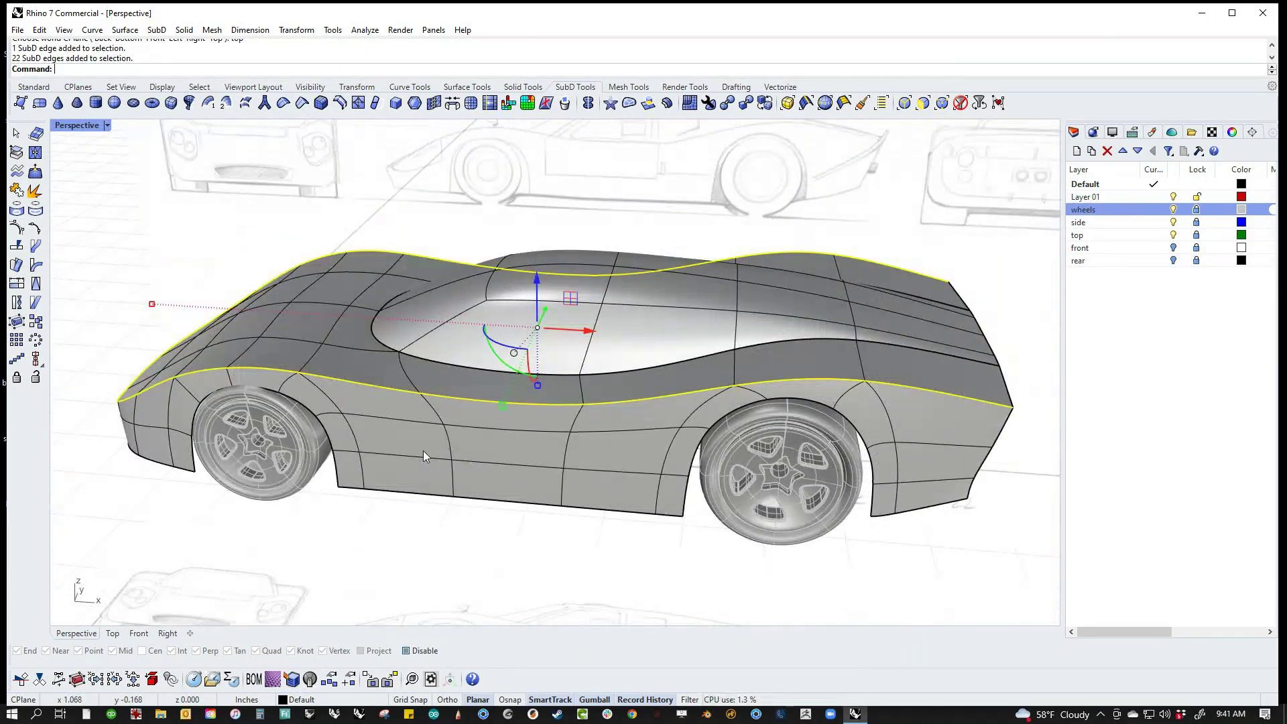
pyautogui.click(440, 538)
pyautogui.scroll(10, 453, 366)
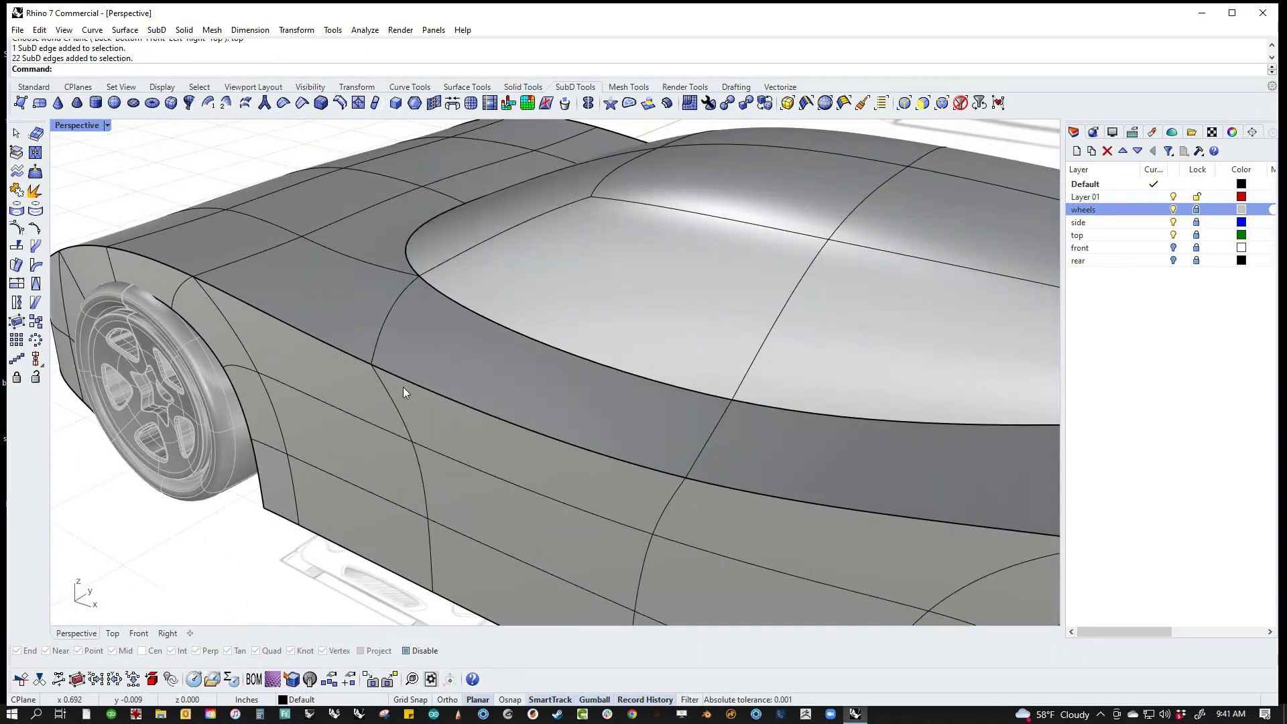
pyautogui.doubleClick(415, 384)
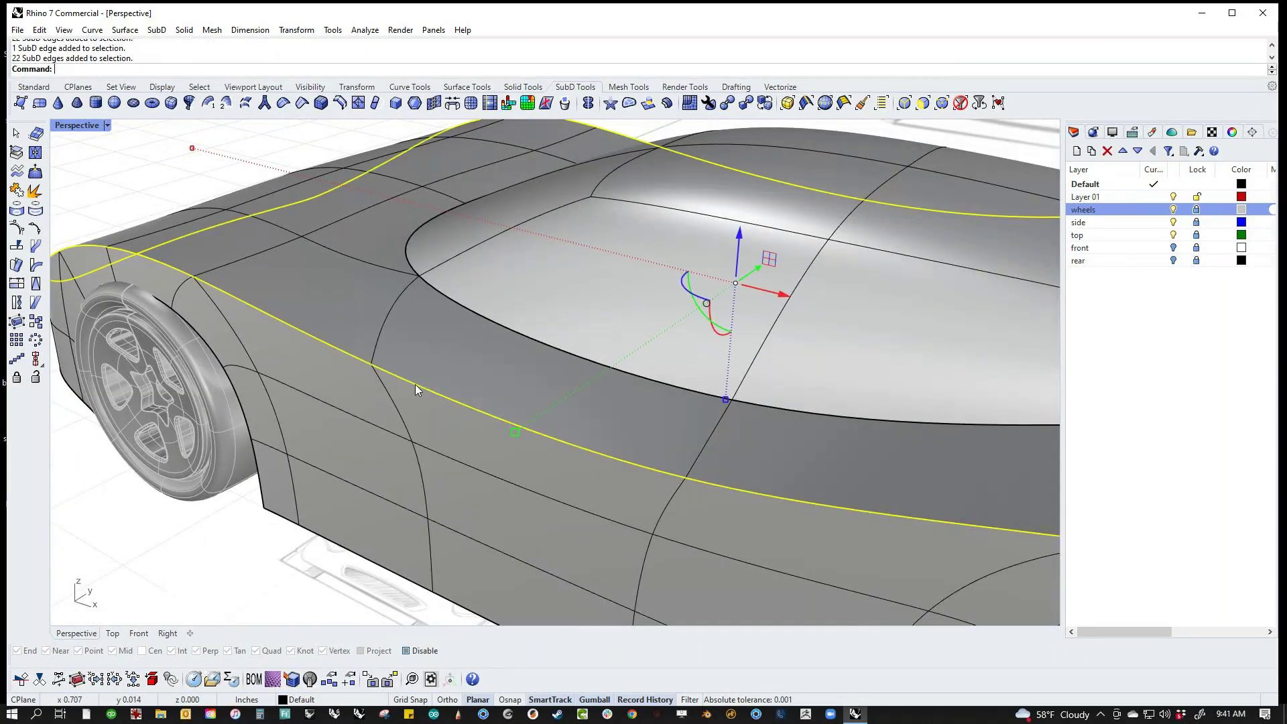
pyautogui.rightClick(283, 102)
pyautogui.scroll(-5, 331, 402)
pyautogui.moveTo(338, 422); pyautogui.dragTo(701, 446, button='right')
pyautogui.press('Escape')
# Step: Slide the row of side edges between the front and rear wheel arches across the body surface
pyautogui.doubleClick(702, 445)
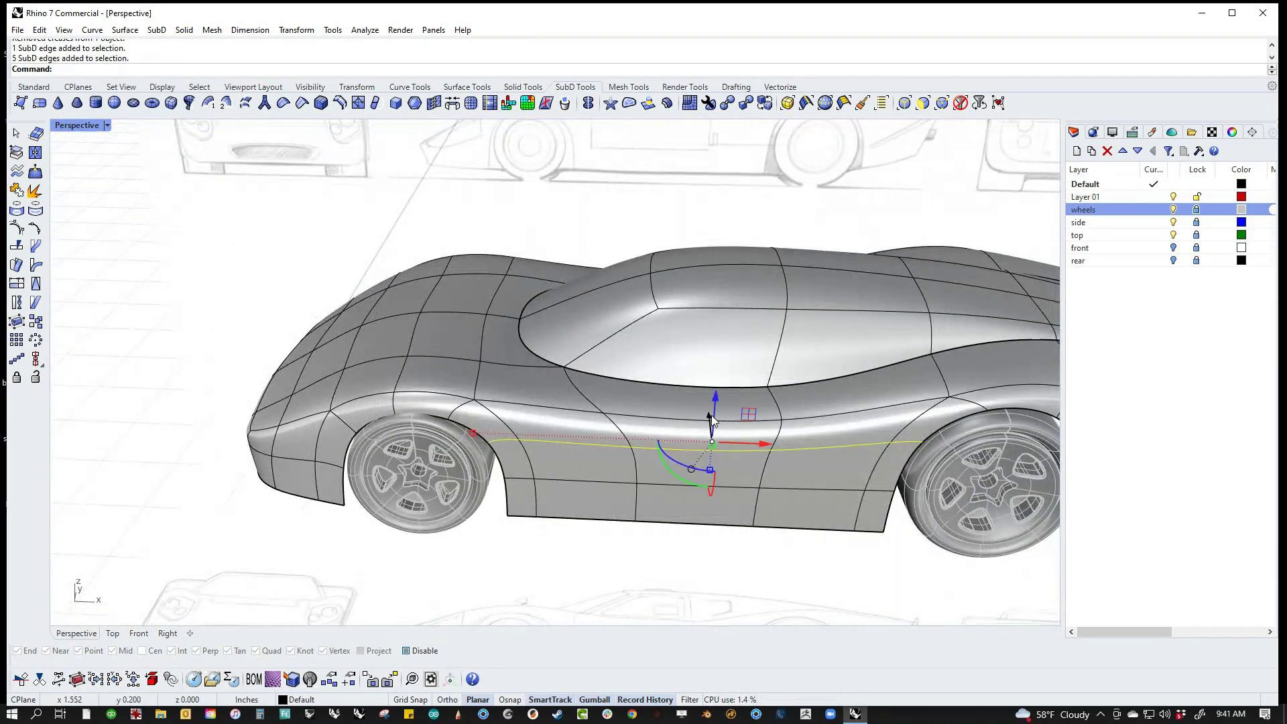
pyautogui.write('Slide')
pyautogui.press('Return')
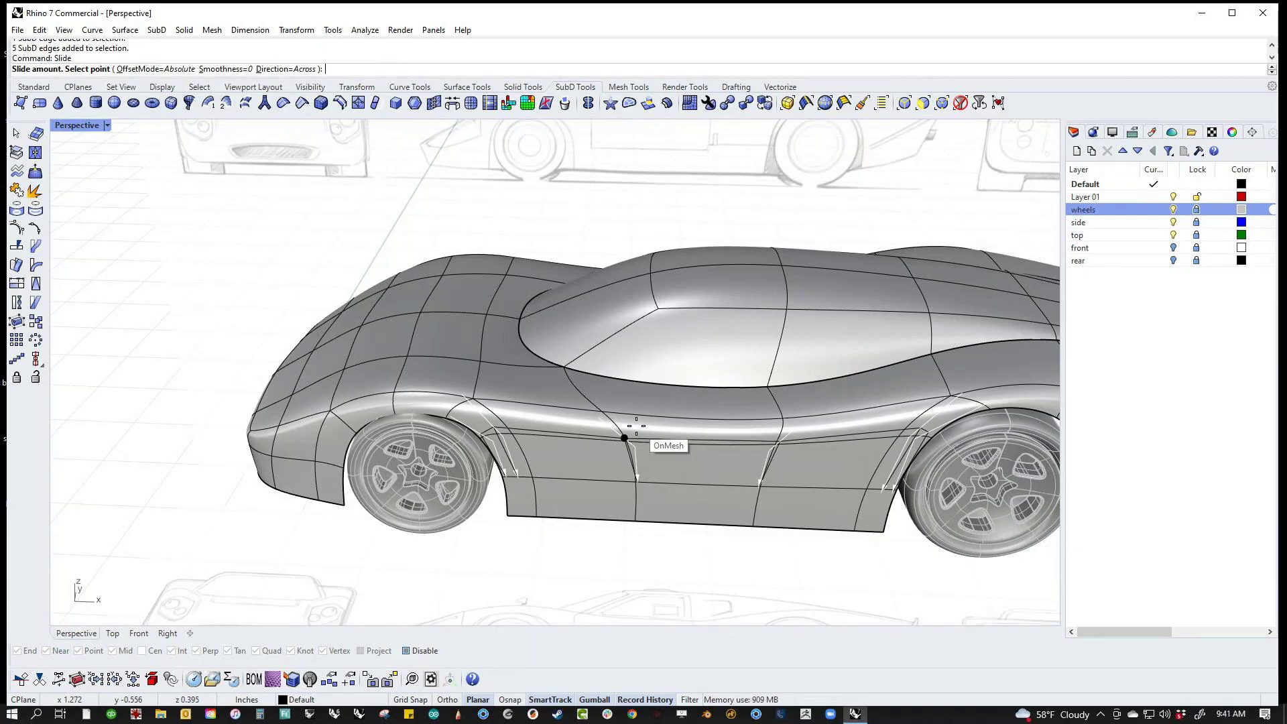
pyautogui.click(633, 429)
pyautogui.moveTo(507, 526); pyautogui.dragTo(604, 528, button='right')
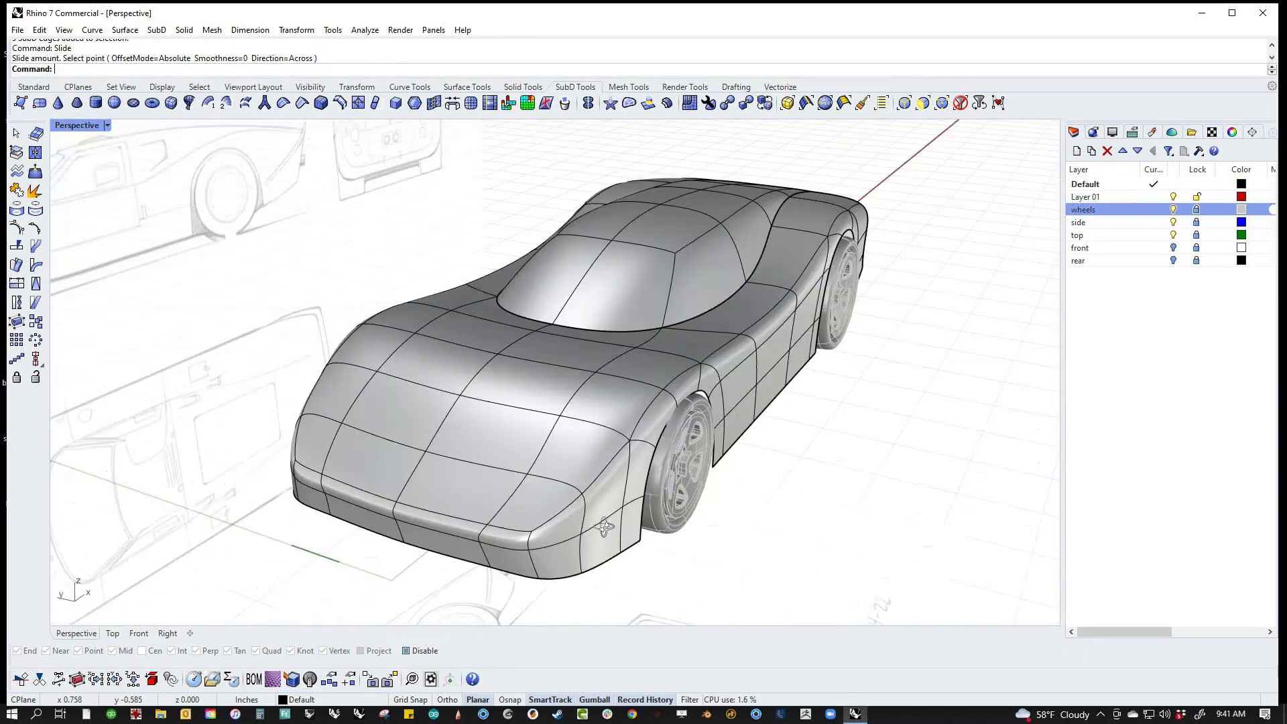
# Step: Try to delete the two edges running from the nose corner back towards the front wheel arch, and undo it
pyautogui.scroll(3, 602, 486)
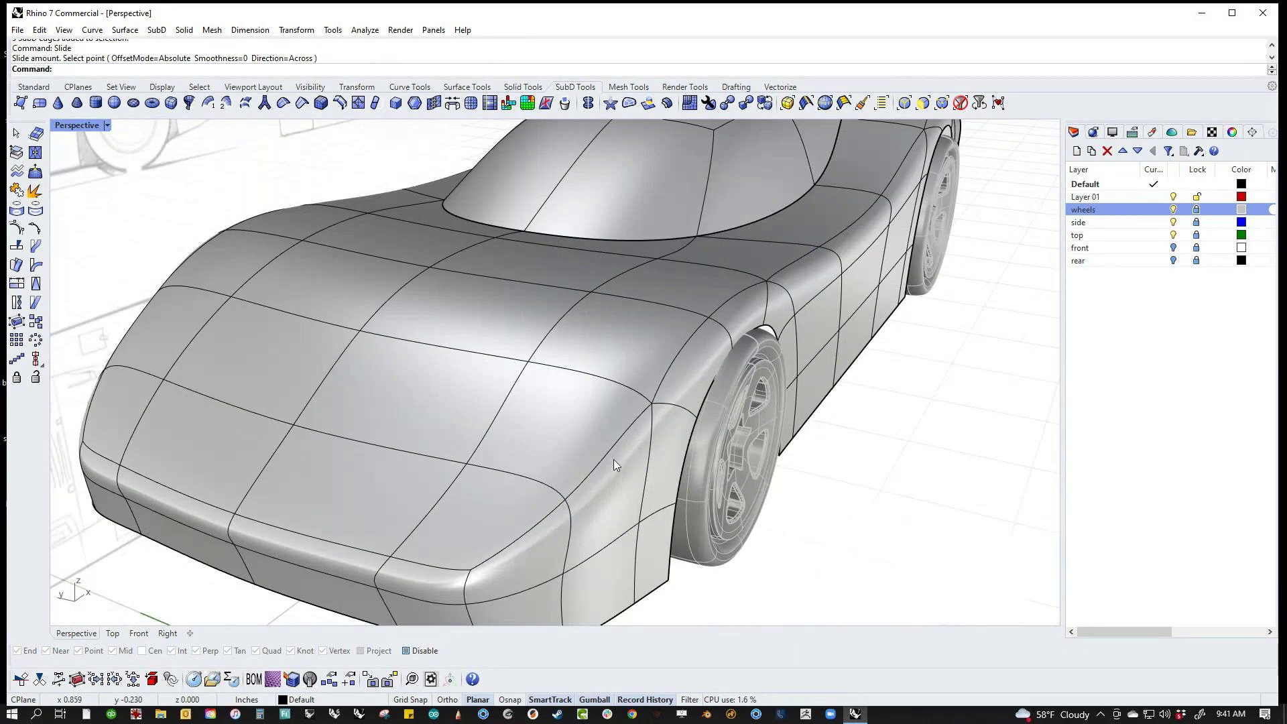
pyautogui.keyDown('ctrl'); pyautogui.keyDown('shift'); pyautogui.click(609, 456); pyautogui.keyUp('shift'); pyautogui.keyUp('ctrl')
pyautogui.keyDown('ctrl'); pyautogui.keyDown('shift'); pyautogui.click(517, 545); pyautogui.keyUp('shift'); pyautogui.keyUp('ctrl')
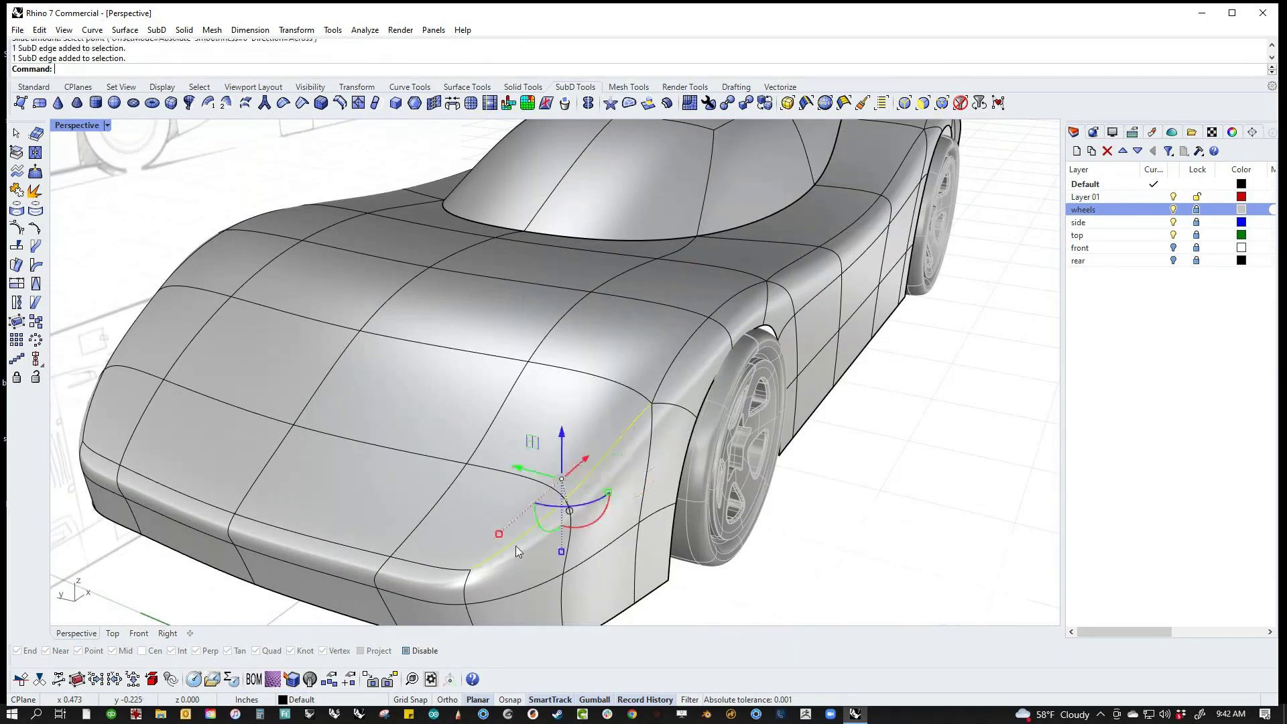
pyautogui.press('Delete')
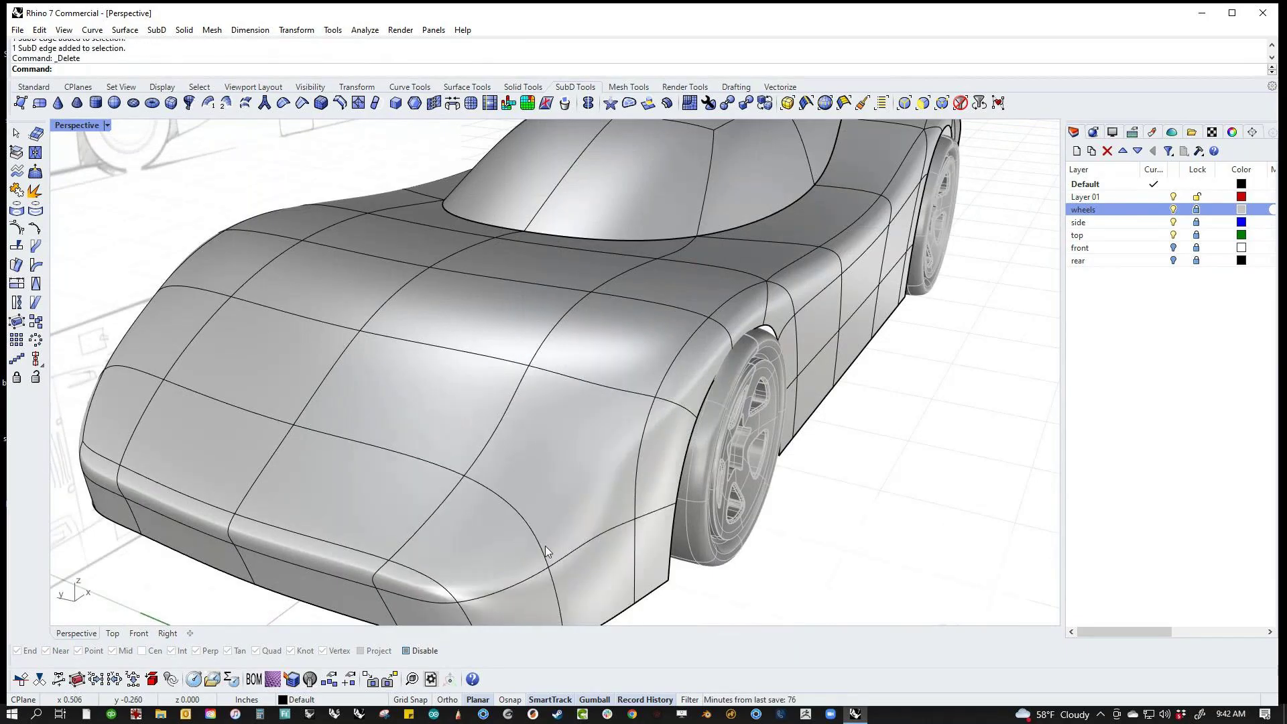
pyautogui.moveTo(545, 546); pyautogui.dragTo(499, 543, button='right')
pyautogui.hotkey('ctrl', 'z')
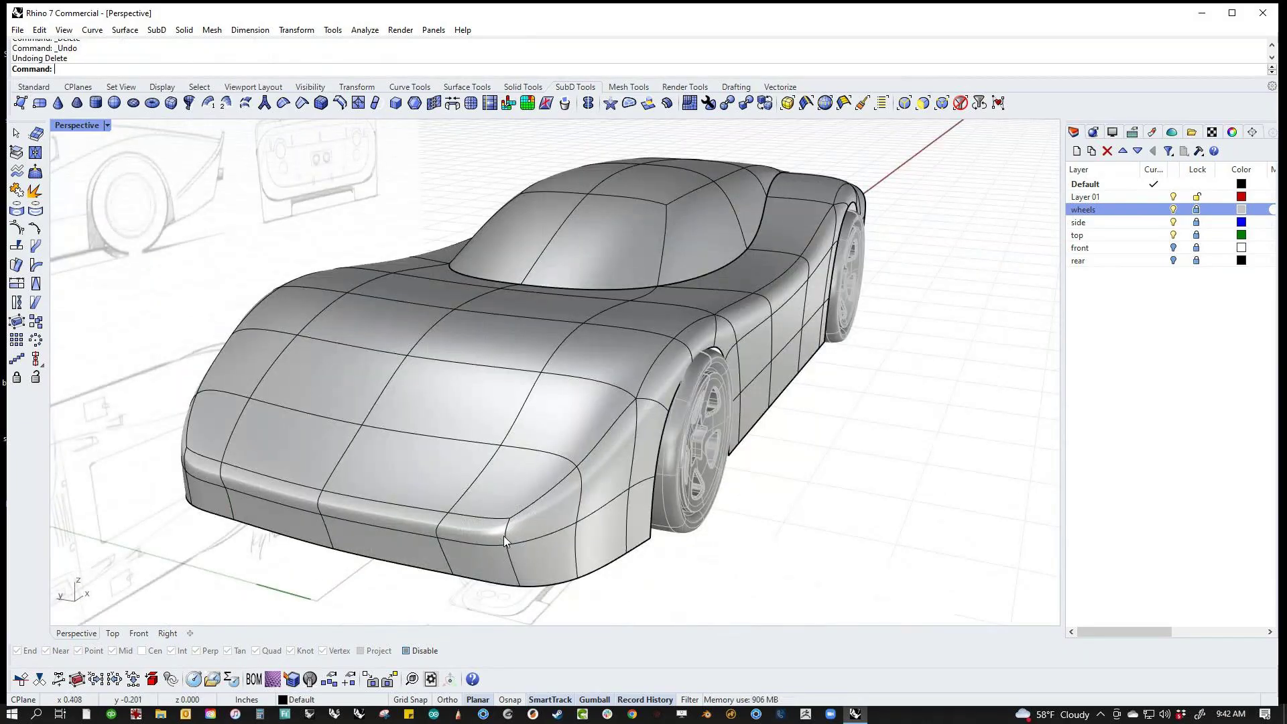
# Step: Delete the two short stacked edges running down the front face at the nose corner
pyautogui.keyDown('ctrl'); pyautogui.keyDown('shift'); pyautogui.click(504, 541); pyautogui.keyUp('shift'); pyautogui.keyUp('ctrl')
pyautogui.keyDown('ctrl'); pyautogui.keyDown('shift'); pyautogui.click(516, 575); pyautogui.keyUp('shift'); pyautogui.keyUp('ctrl')
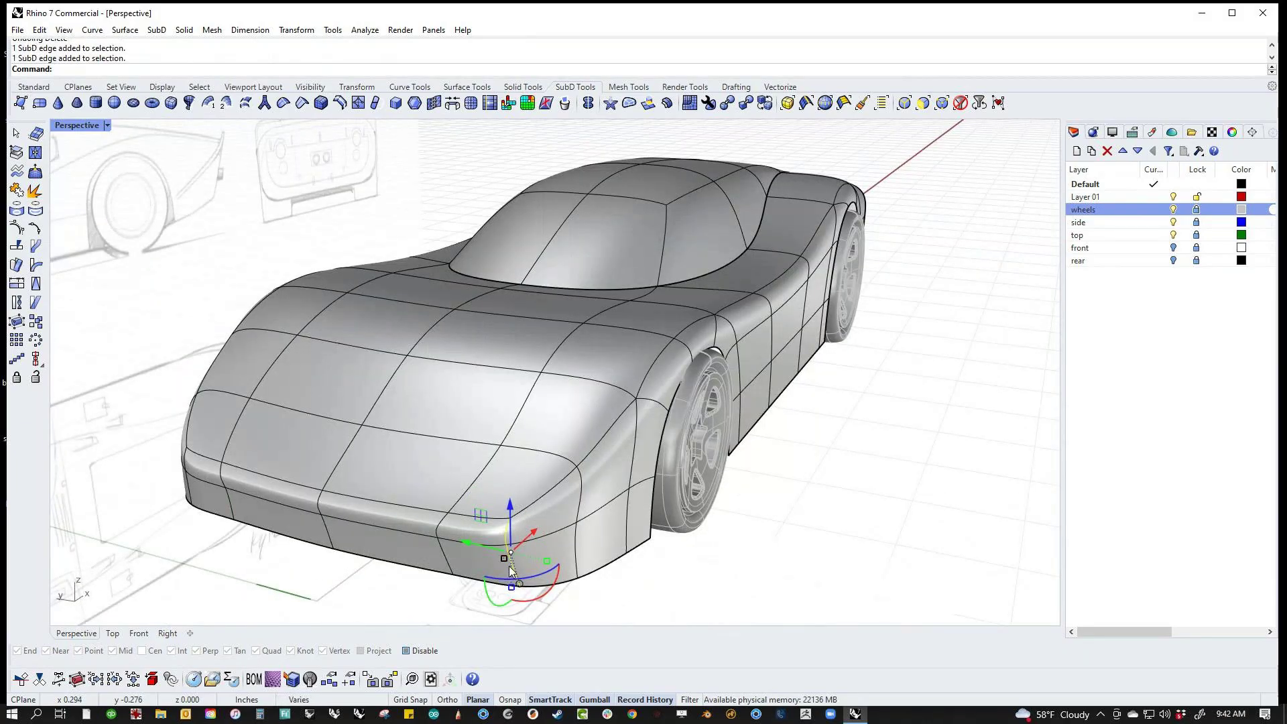
pyautogui.press('Delete')
pyautogui.moveTo(549, 565); pyautogui.dragTo(426, 400, button='right')
pyautogui.rightClick(427, 400)
pyautogui.moveTo(143, 422); pyautogui.dragTo(400, 408, button='right')
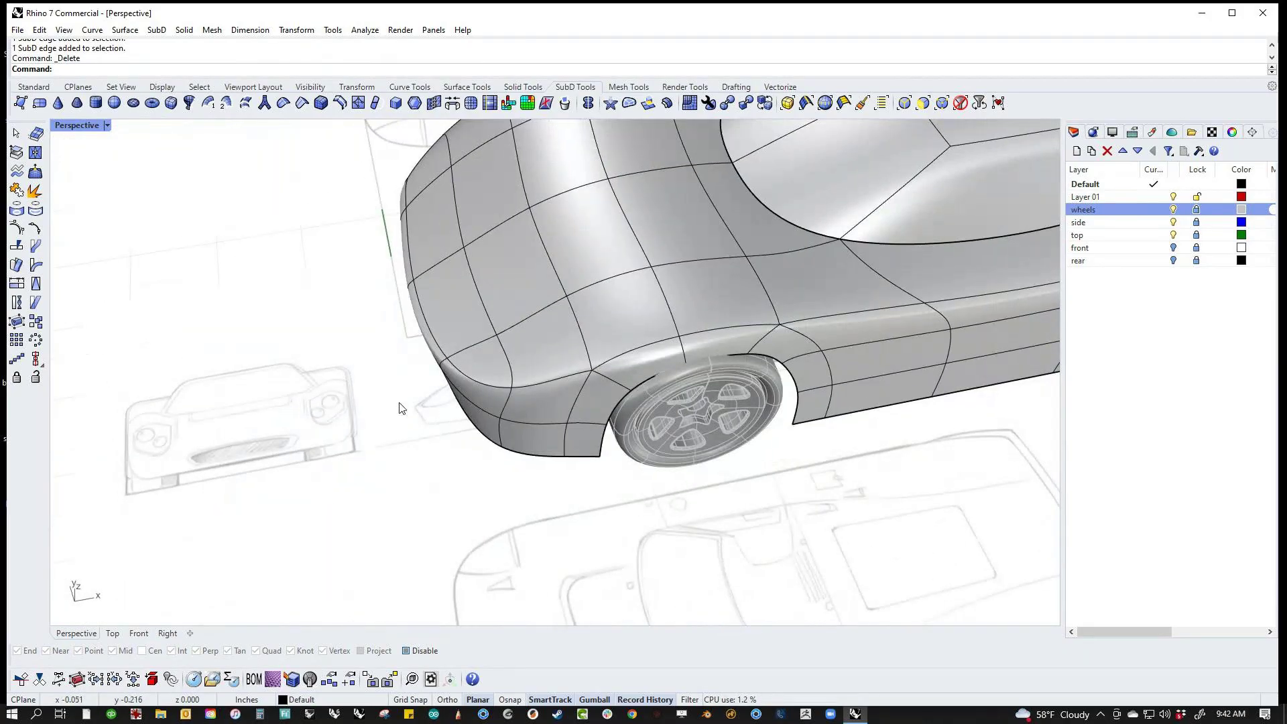
# Step: Move the nose's outer and central front points forward in the Top view to meet the sketch's front outline
pyautogui.write('Top')
pyautogui.press('Return')
pyautogui.scroll(3, 433, 391)
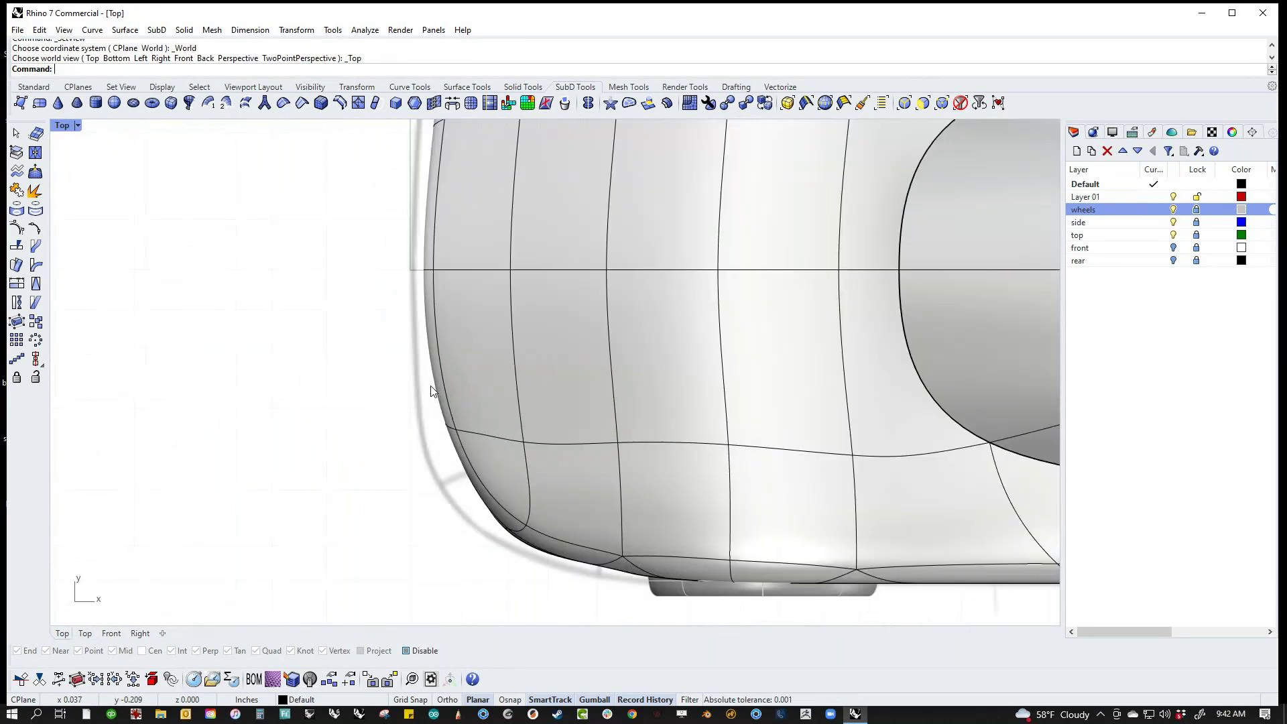
pyautogui.moveTo(392, 397); pyautogui.dragTo(494, 461)
pyautogui.moveTo(452, 424); pyautogui.dragTo(433, 425)
pyautogui.click(361, 302)
pyautogui.moveTo(407, 273); pyautogui.dragTo(396, 345, button='right')
pyautogui.moveTo(382, 308); pyautogui.dragTo(411, 340)
pyautogui.moveTo(384, 499); pyautogui.dragTo(373, 425, button='right')
pyautogui.click(370, 455)
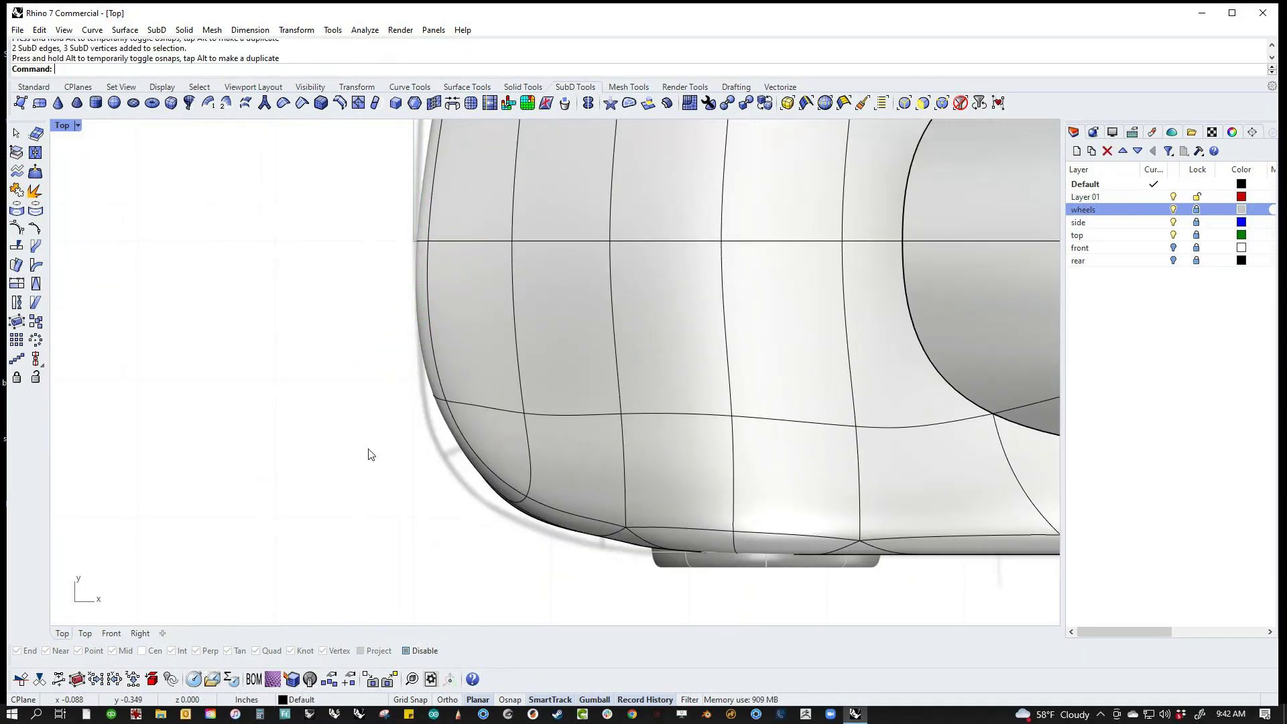
# Step: Try to move the nose corner faces outward to the rounded outline of the top sketch, and undo it
pyautogui.moveTo(474, 510)
pyautogui.mouseDown()
pyautogui.moveTo(555, 483)
pyautogui.moveTo(480, 536)
pyautogui.moveTo(470, 525)
pyautogui.mouseUp()
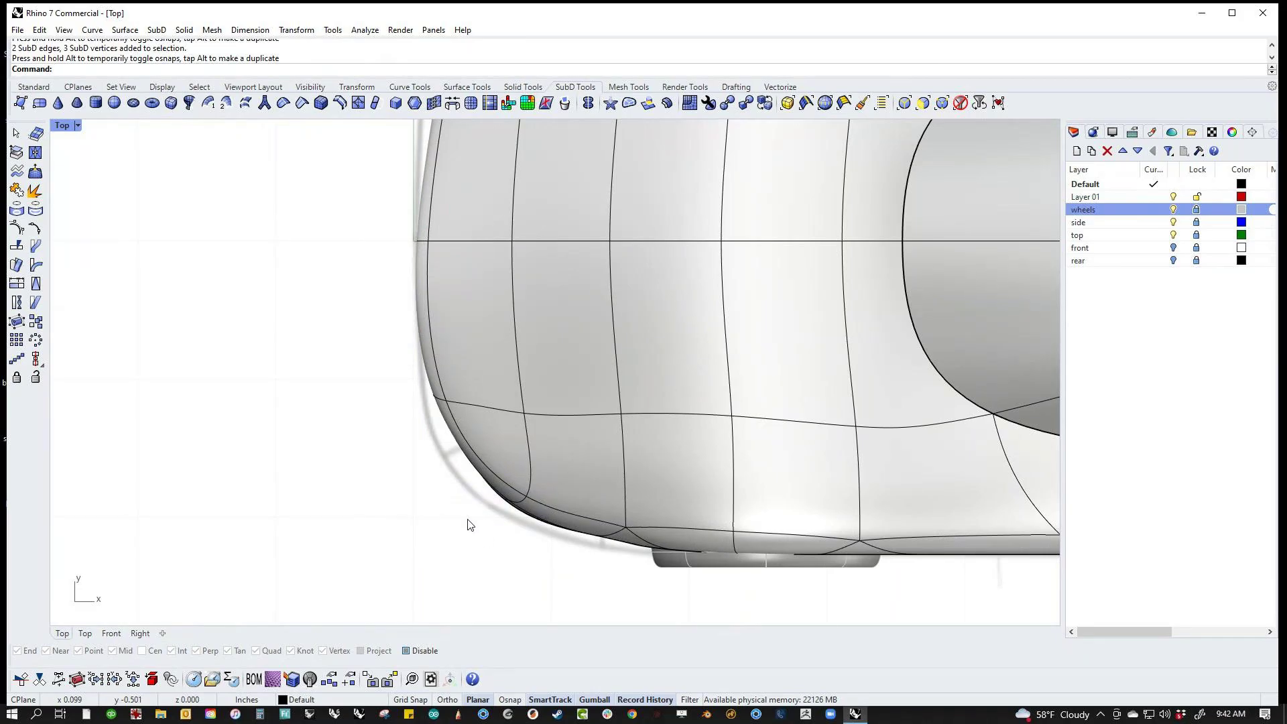
pyautogui.moveTo(467, 443)
pyautogui.mouseDown()
pyautogui.moveTo(517, 445)
pyautogui.moveTo(469, 462)
pyautogui.mouseUp()
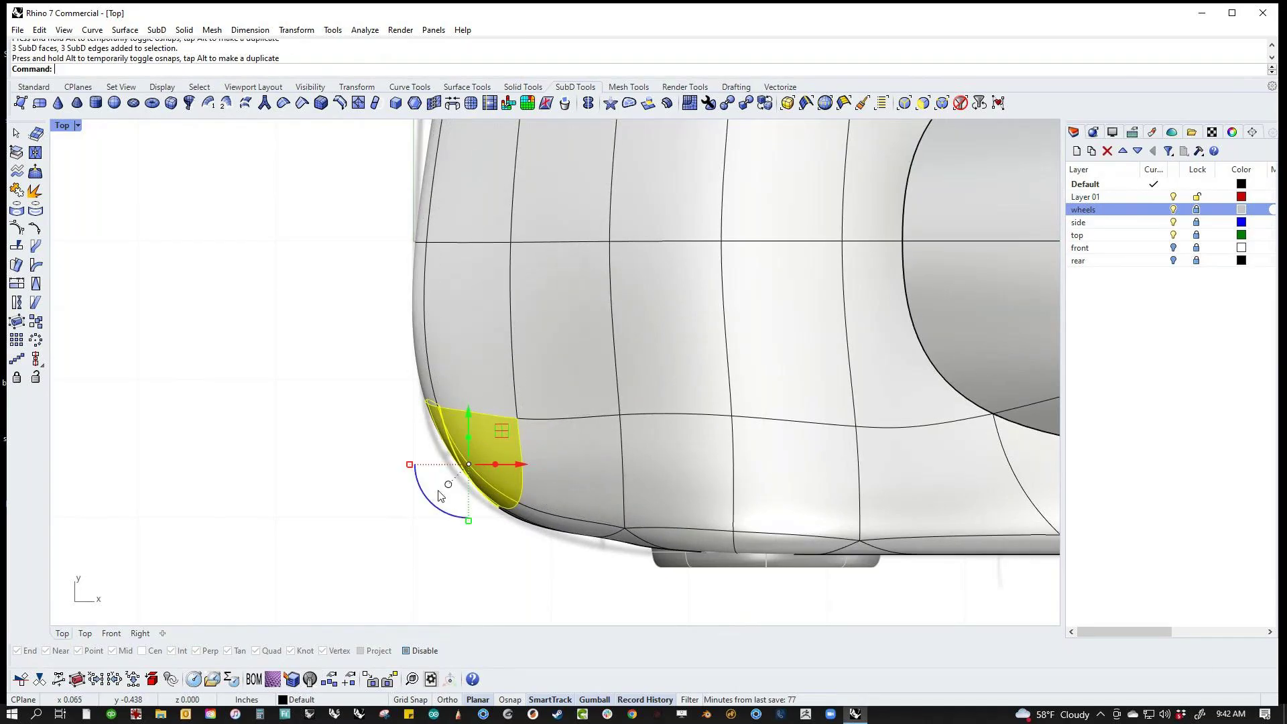
pyautogui.click(430, 489)
pyautogui.hotkey('ctrl', 'z')
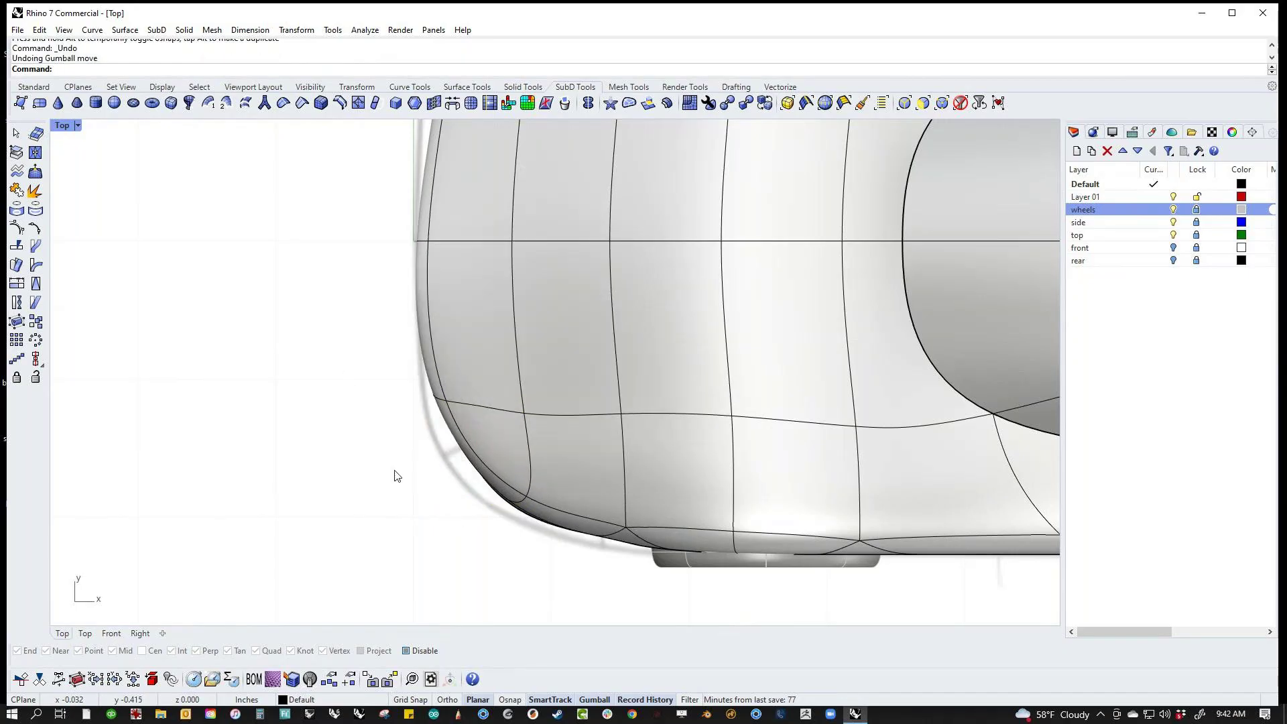
# Step: Switch the SubD to flat display and move the hood vertex beside the nose corner about 0.018 in towards the centreline
pyautogui.press('Tab')
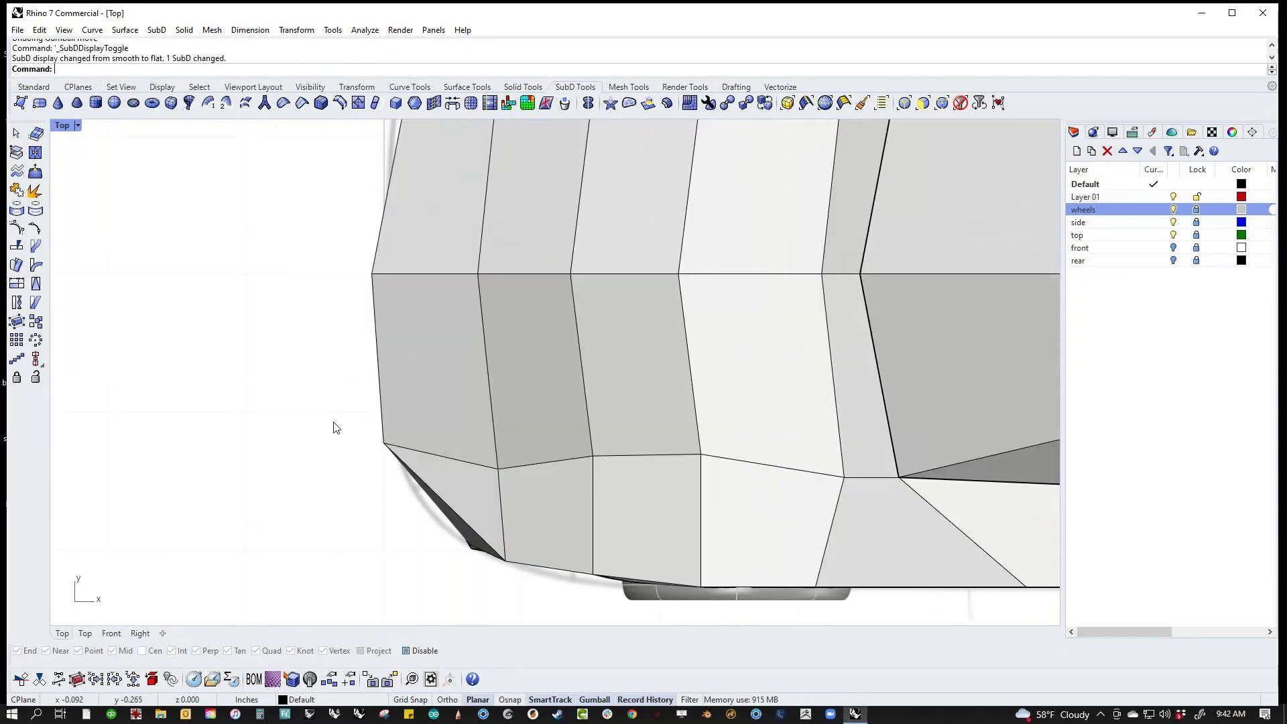
pyautogui.moveTo(334, 481); pyautogui.dragTo(364, 451, button='right')
pyautogui.keyDown('ctrl'); pyautogui.keyDown('shift'); pyautogui.click(528, 439); pyautogui.keyUp('shift'); pyautogui.keyUp('ctrl')
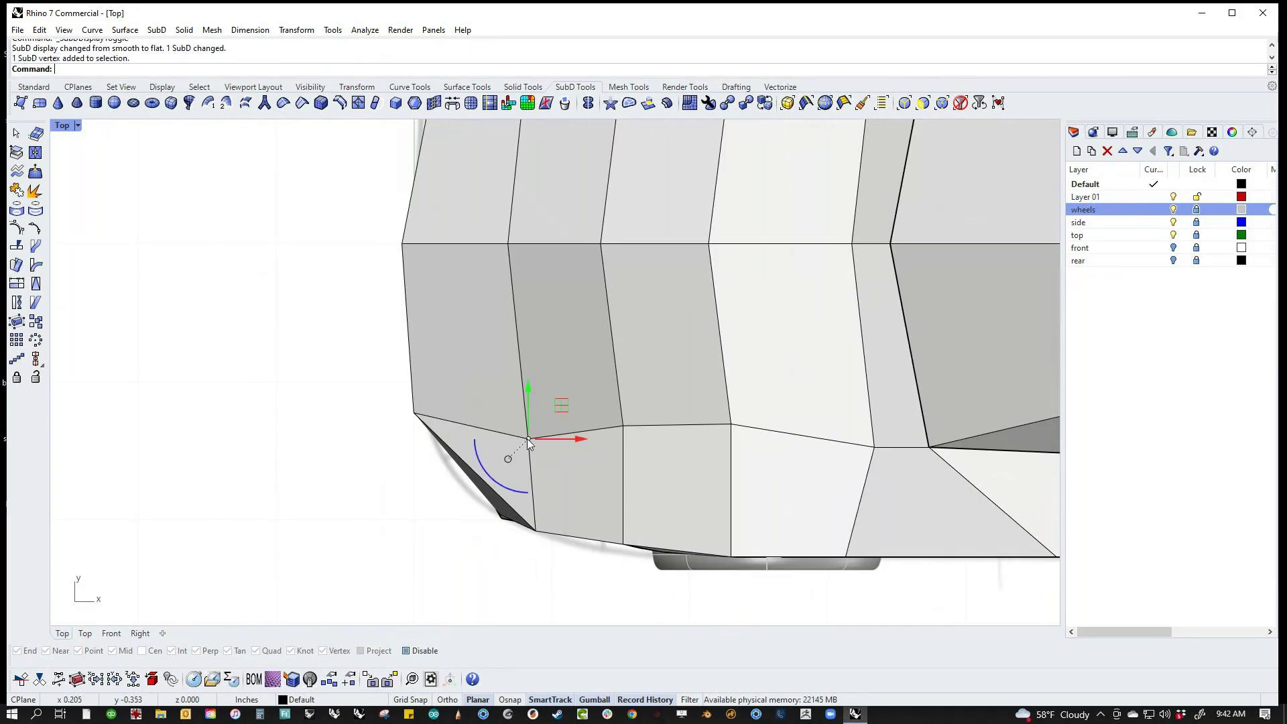
pyautogui.moveTo(528, 438); pyautogui.dragTo(518, 427)
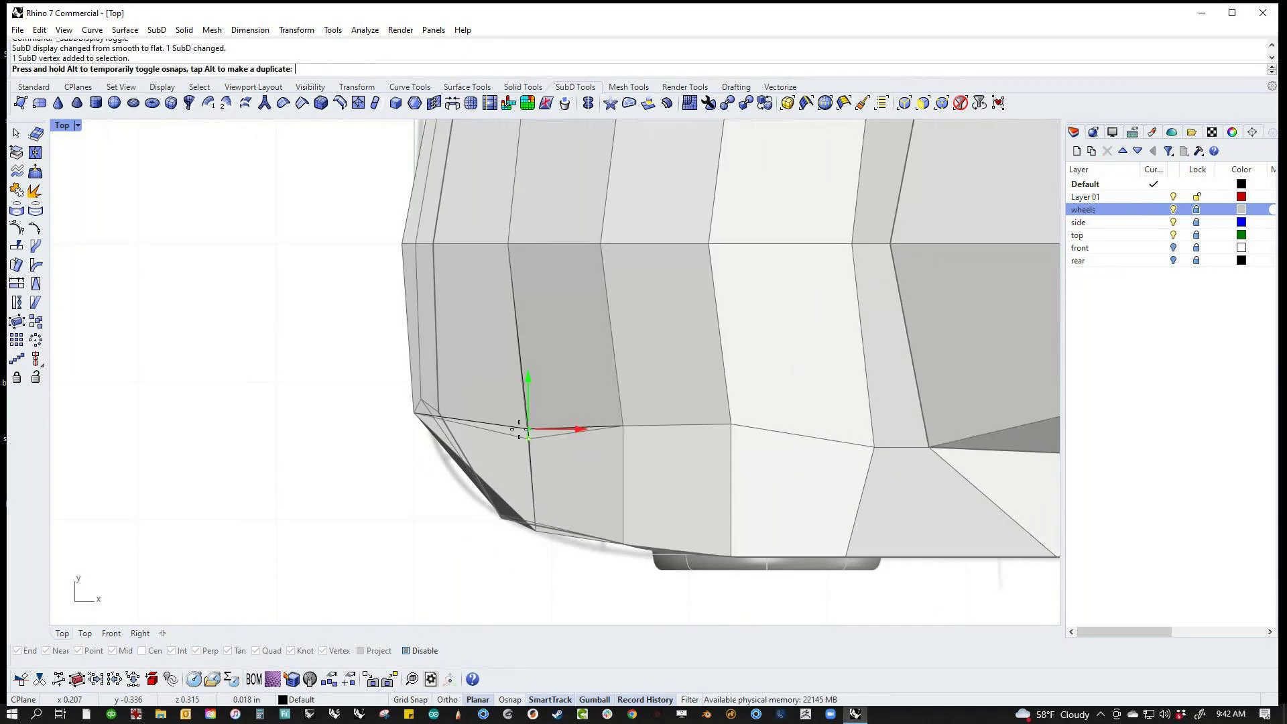
pyautogui.click(411, 531)
pyautogui.moveTo(489, 539); pyautogui.dragTo(533, 342, button='right')
# Step: Move the nose corner's middle vertex about 0.037 in rearward and shift the bottom vertex below it rearward too
pyautogui.hotkey('ctrl', 'F4')
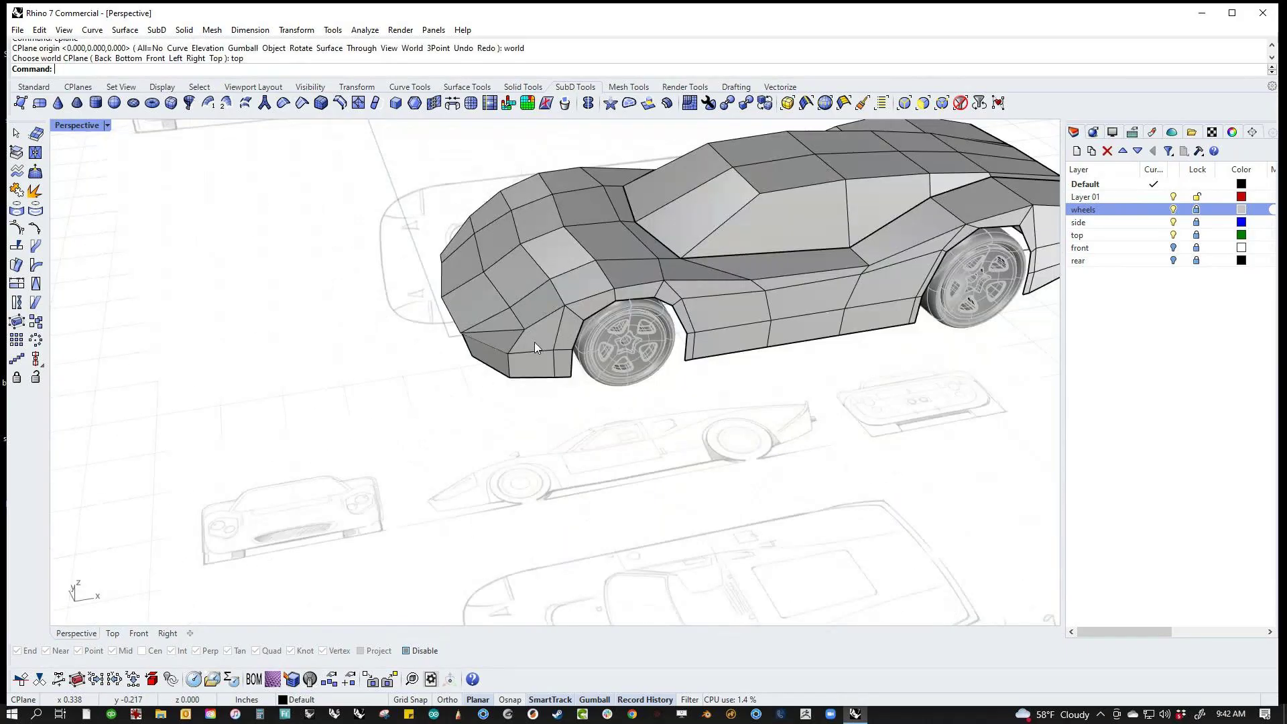
pyautogui.scroll(3, 534, 341)
pyautogui.moveTo(485, 382); pyautogui.dragTo(503, 368, button='right')
pyautogui.keyDown('ctrl'); pyautogui.keyDown('shift'); pyautogui.click(503, 368); pyautogui.keyUp('shift'); pyautogui.keyUp('ctrl')
pyautogui.moveTo(503, 368); pyautogui.dragTo(532, 350)
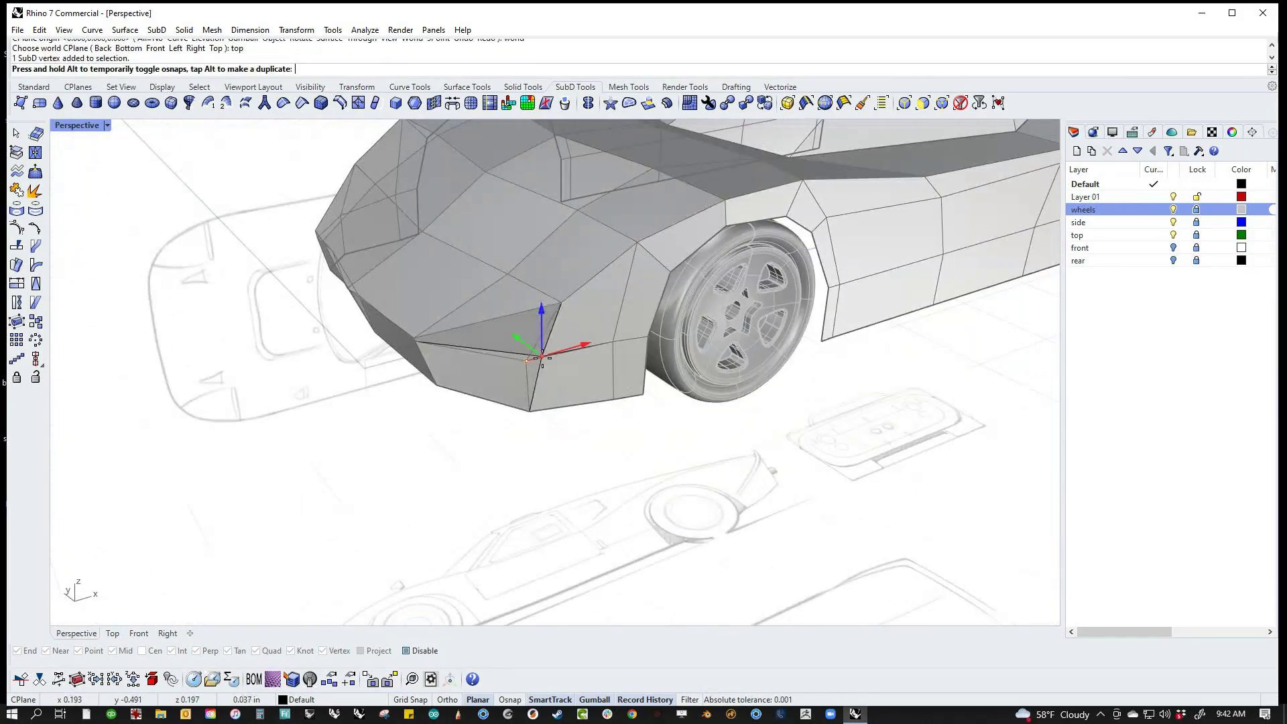
pyautogui.click(534, 422)
pyautogui.keyDown('ctrl'); pyautogui.keyDown('shift'); pyautogui.click(530, 411); pyautogui.keyUp('shift'); pyautogui.keyUp('ctrl')
pyautogui.moveTo(536, 407); pyautogui.dragTo(545, 404)
pyautogui.click(491, 420)
# Step: Insert a vertical cut through the two nose corner faces, from the hood edge down to the bottom edge
pyautogui.scroll(4, 501, 393)
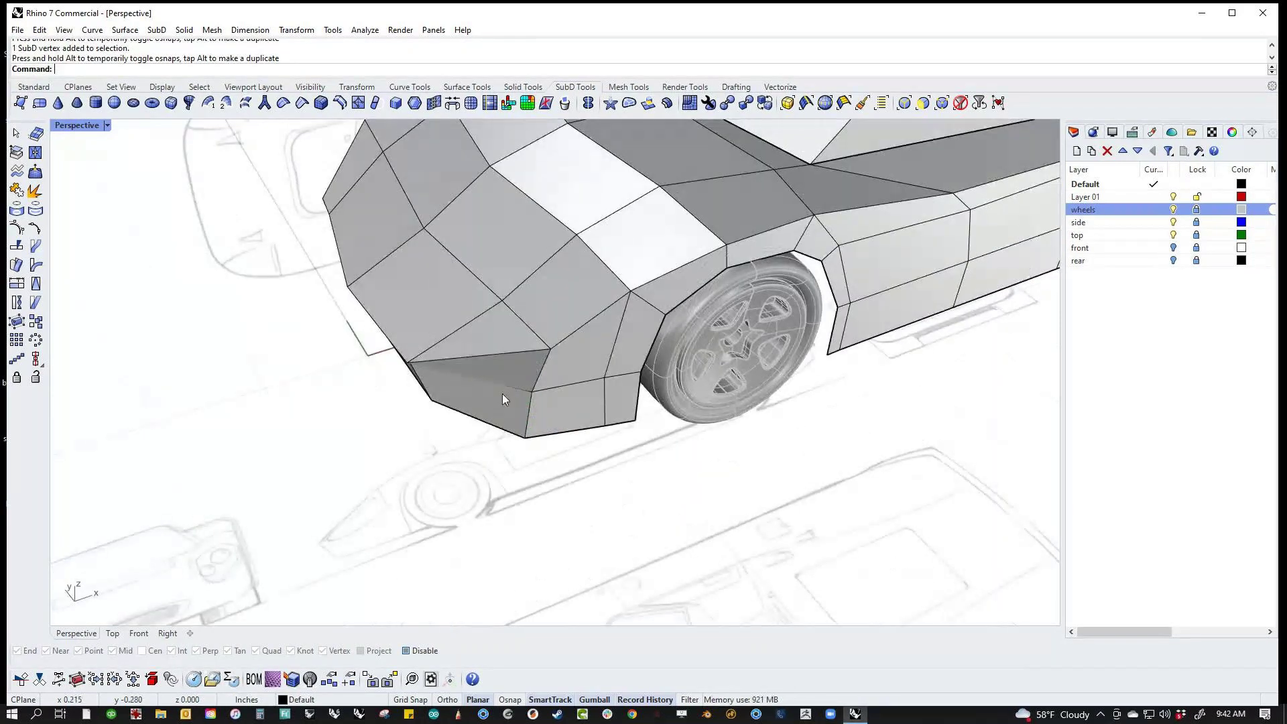
pyautogui.moveTo(504, 388)
pyautogui.mouseDown(button='right')
pyautogui.moveTo(511, 401)
pyautogui.moveTo(507, 373)
pyautogui.mouseUp(button='right')
pyautogui.click(358, 101)
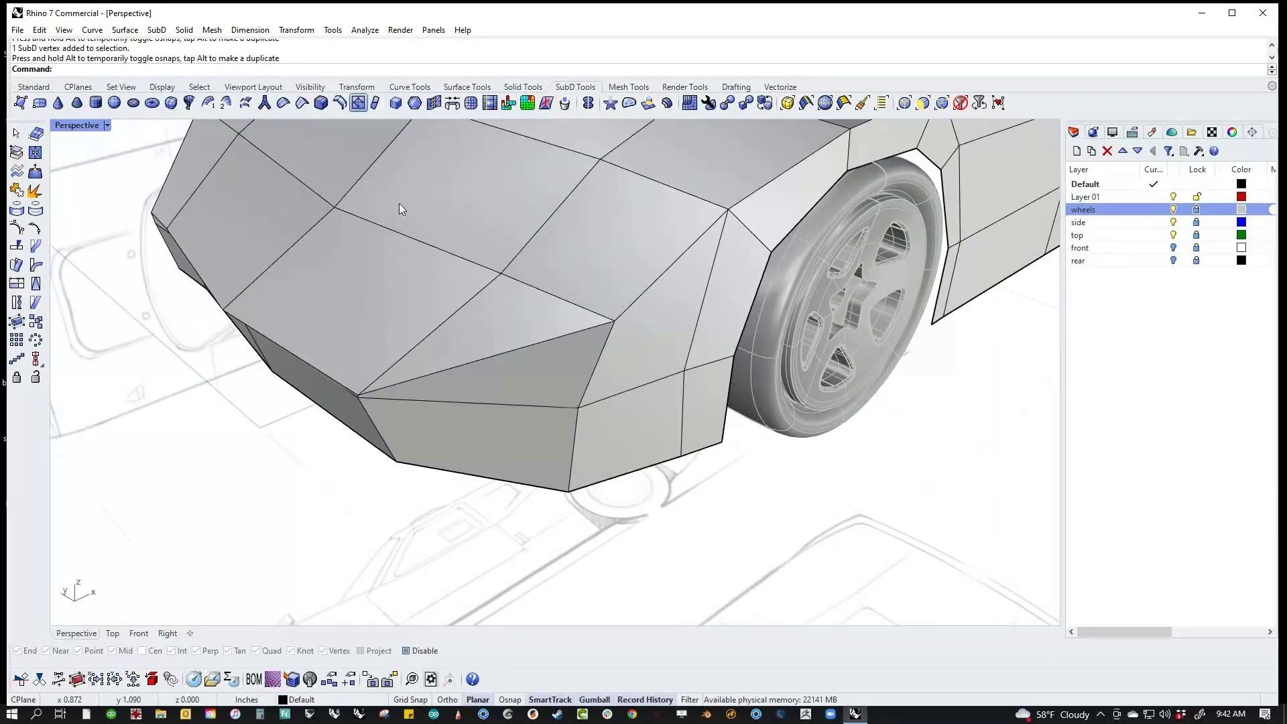
pyautogui.click(489, 359)
pyautogui.click(474, 362)
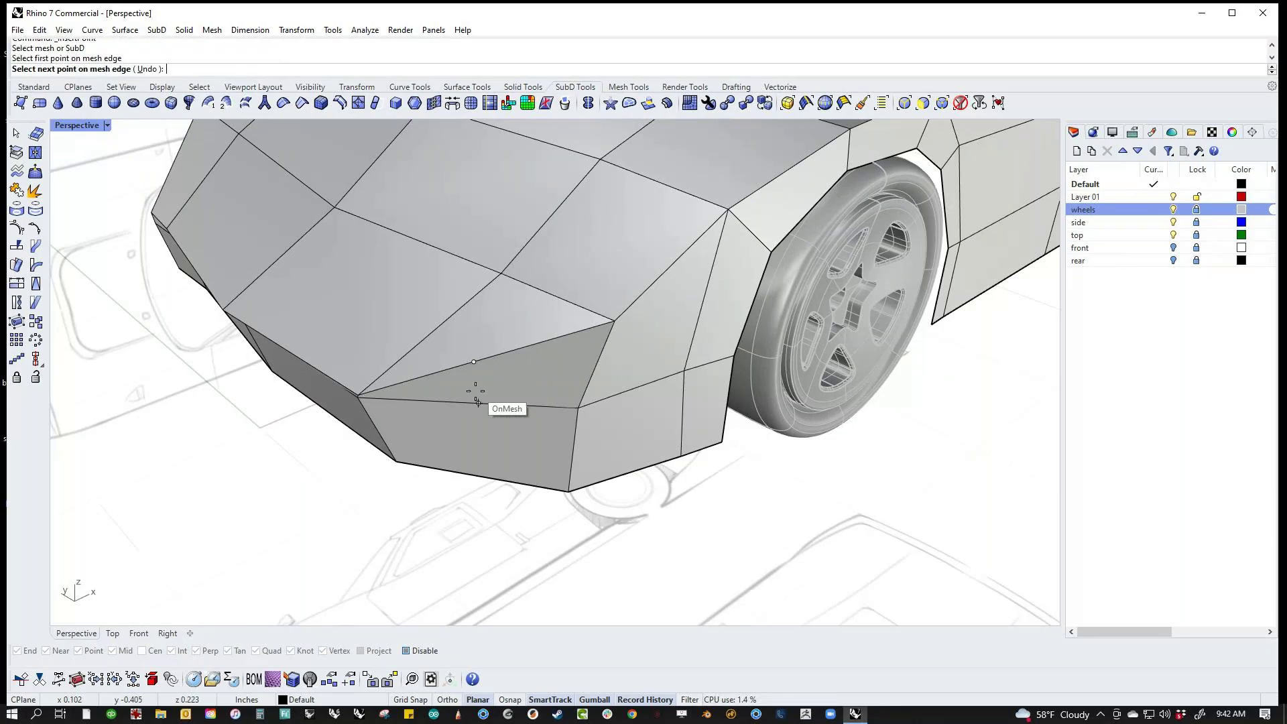
pyautogui.click(480, 402)
pyautogui.click(479, 475)
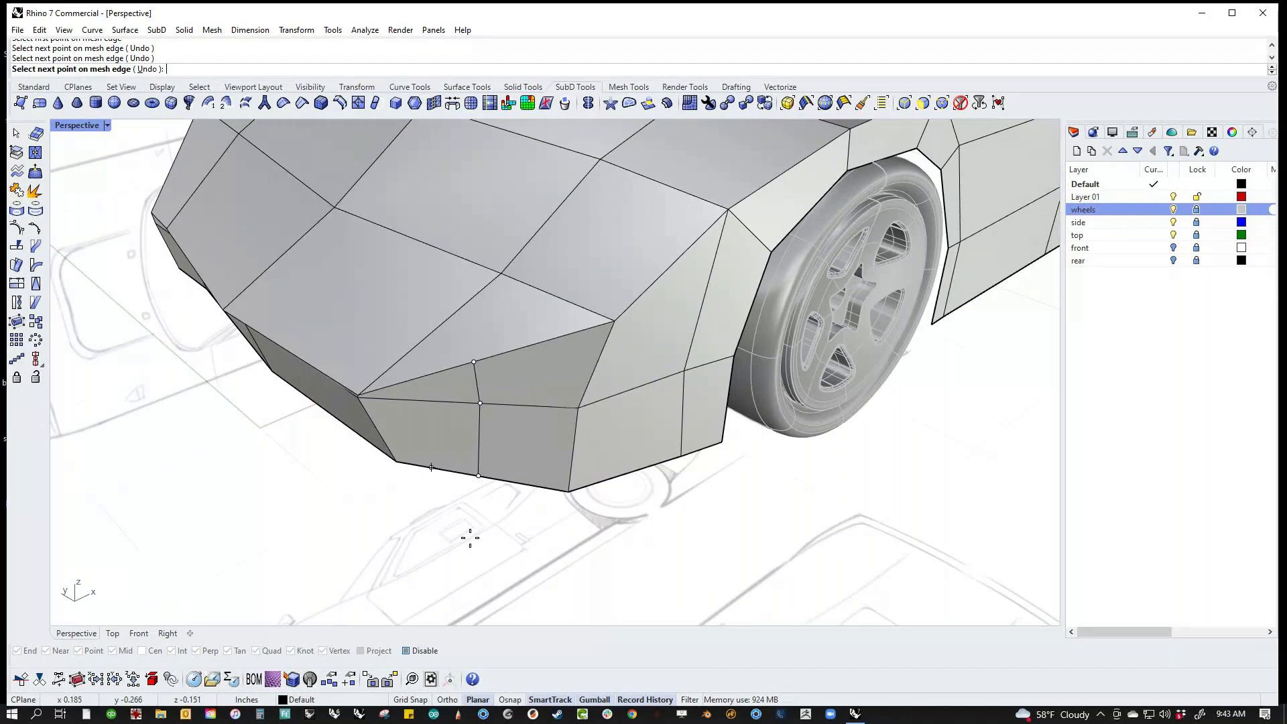
pyautogui.press('Return')
# Step: Move the points of the newly inserted corner edges outward in the Top view to the sketch's rounded outline
pyautogui.hotkey('ctrl', 'F1')
pyautogui.moveTo(473, 412); pyautogui.dragTo(410, 466)
pyautogui.click(391, 529)
pyautogui.hotkey('ctrl', 'F4')
# Step: Move the front-face vertex just below the hood's front corner outward, directly under the vertex above it
pyautogui.scroll(2, 388, 526)
pyautogui.moveTo(388, 526); pyautogui.dragTo(532, 372, button='right')
pyautogui.scroll(3, 528, 372)
pyautogui.scroll(2, 524, 371)
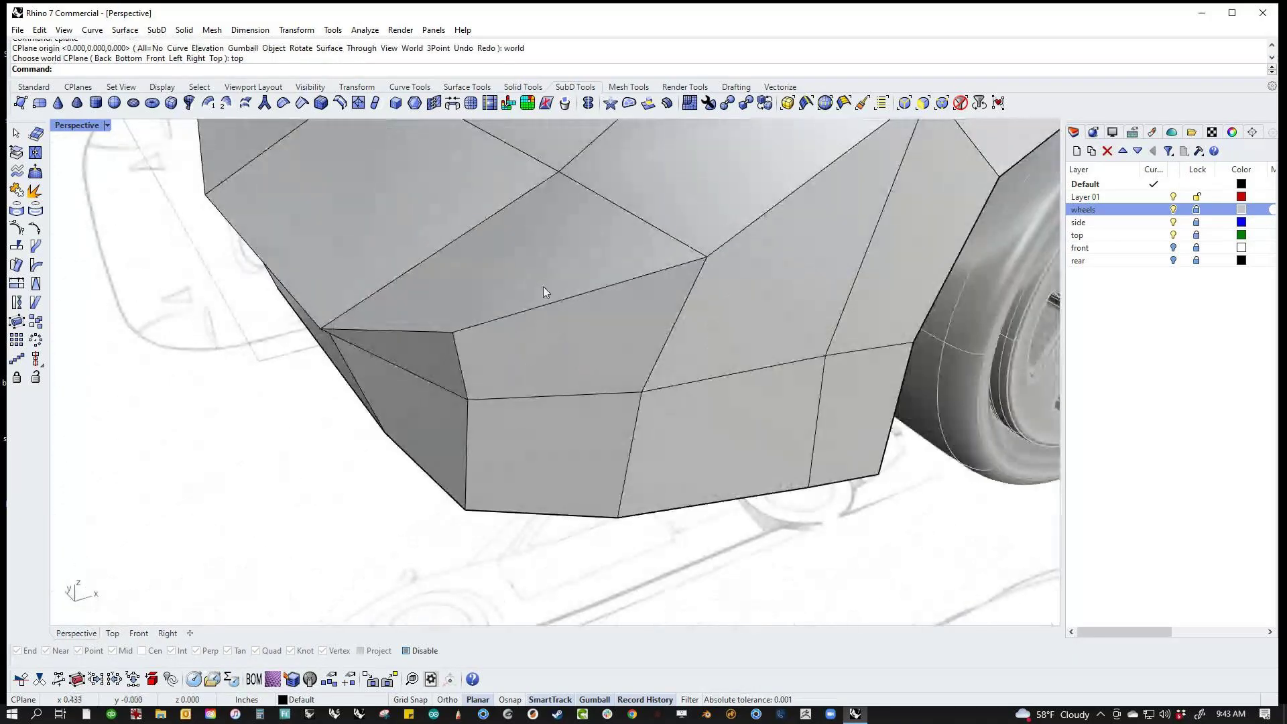
pyautogui.moveTo(511, 465); pyautogui.dragTo(563, 473, button='right')
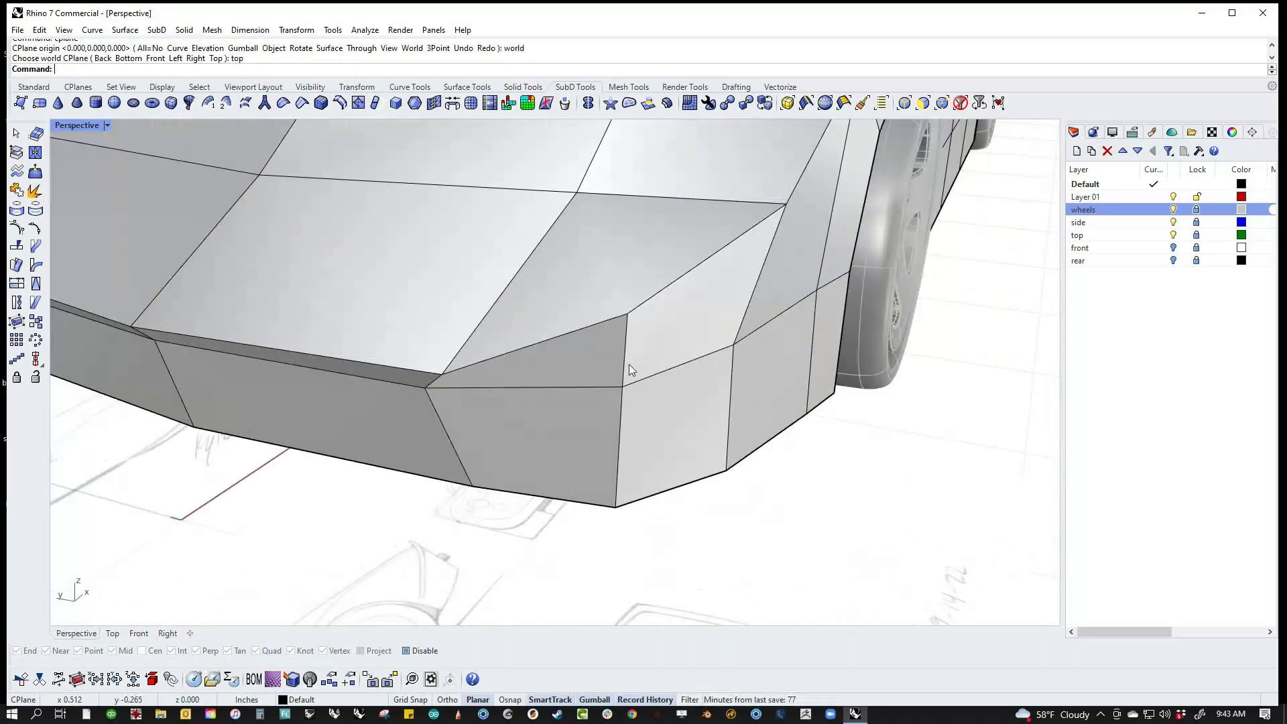
pyautogui.scroll(1, 465, 383)
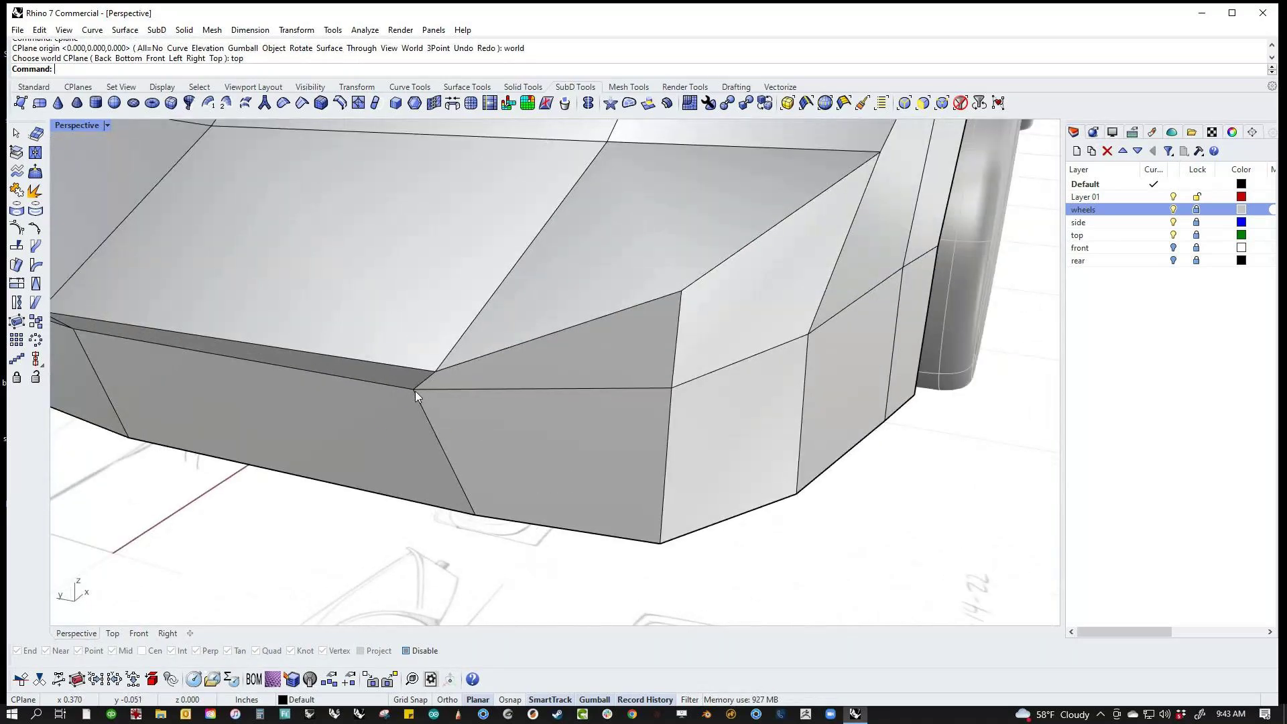
pyautogui.click(415, 389)
pyautogui.moveTo(379, 383); pyautogui.dragTo(400, 386)
pyautogui.press('Escape')
# Step: Move the bottom vertex of the same front-face edge about 0.030 in towards the centreline to make the edge vertical
pyautogui.click(462, 511)
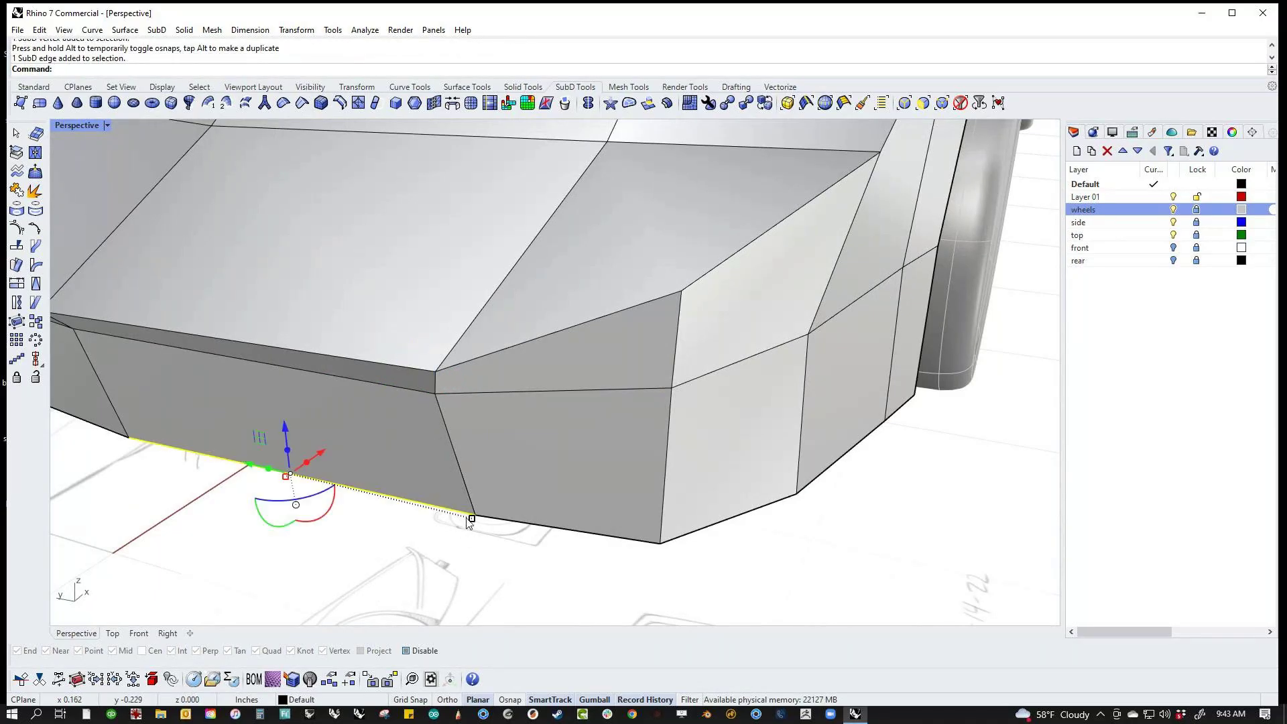
pyautogui.click(476, 514)
pyautogui.moveTo(499, 521); pyautogui.dragTo(437, 507)
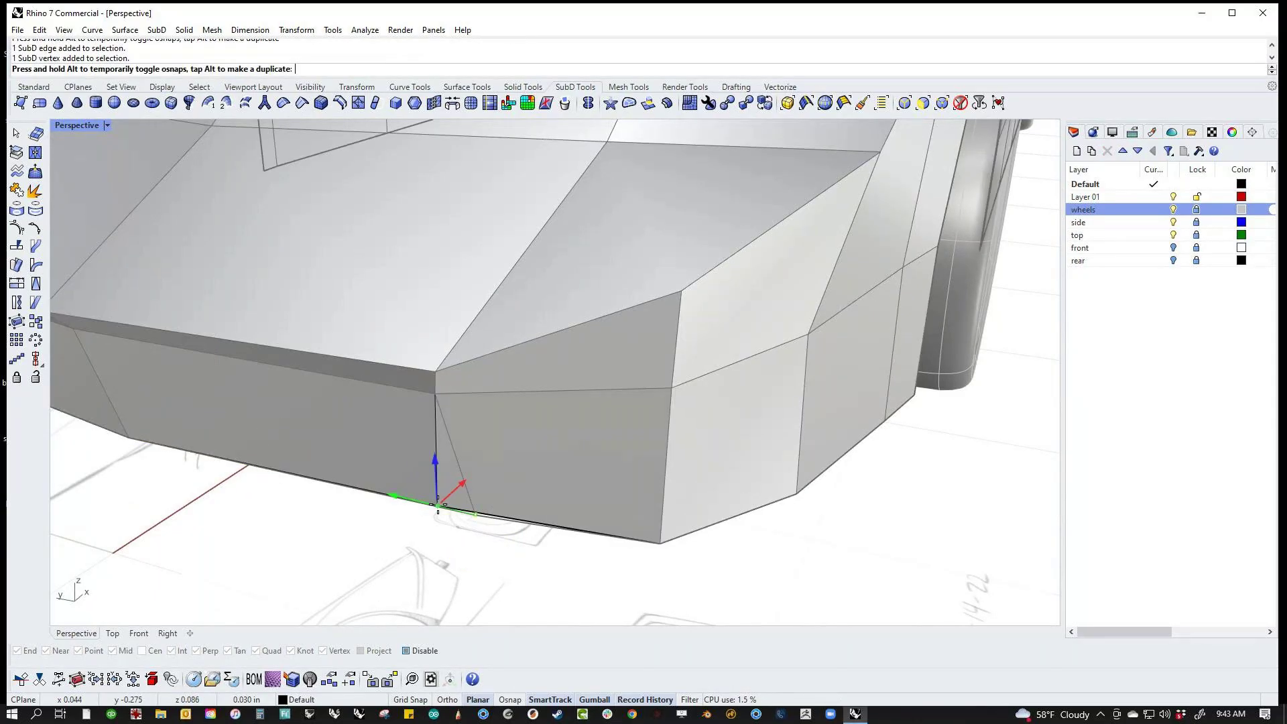
pyautogui.moveTo(438, 508); pyautogui.dragTo(438, 508)
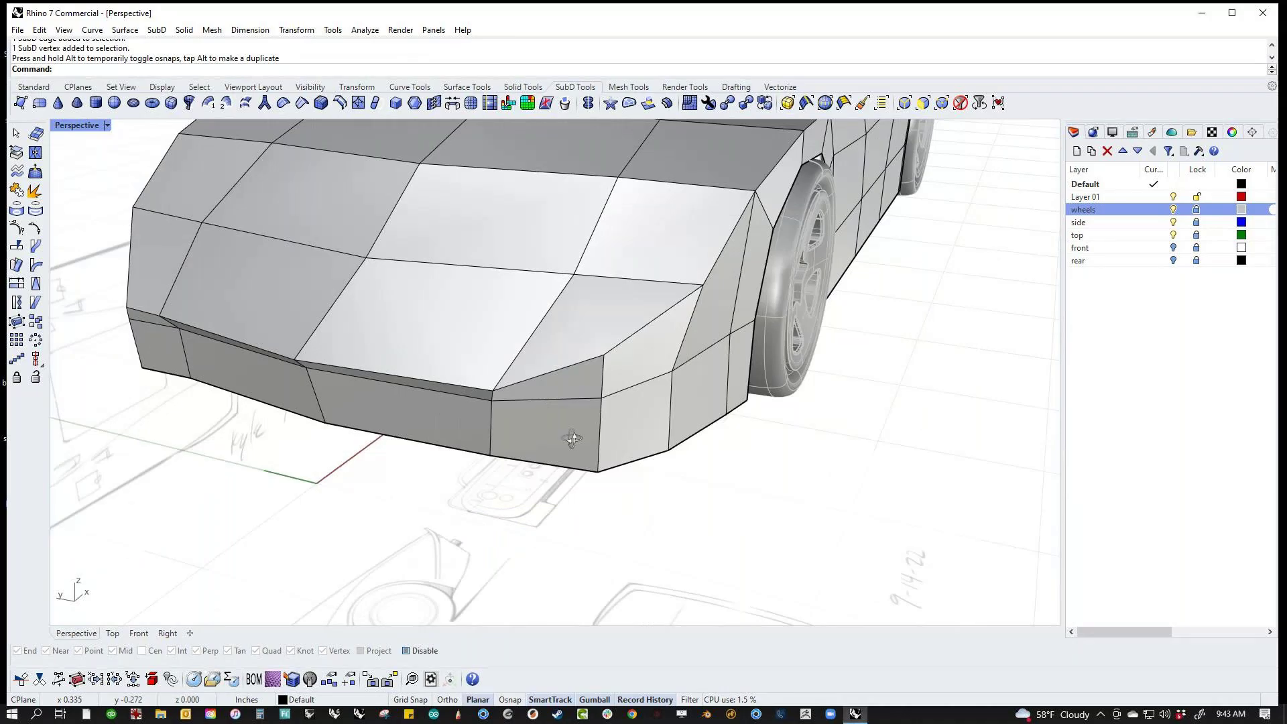
# Step: Move the hood's front corner vertex down in the Front view so the hood edge follows the sketched nose slope
pyautogui.moveTo(571, 438); pyautogui.dragTo(500, 410, button='right')
pyautogui.click(496, 403)
pyautogui.moveTo(497, 403); pyautogui.dragTo(473, 433)
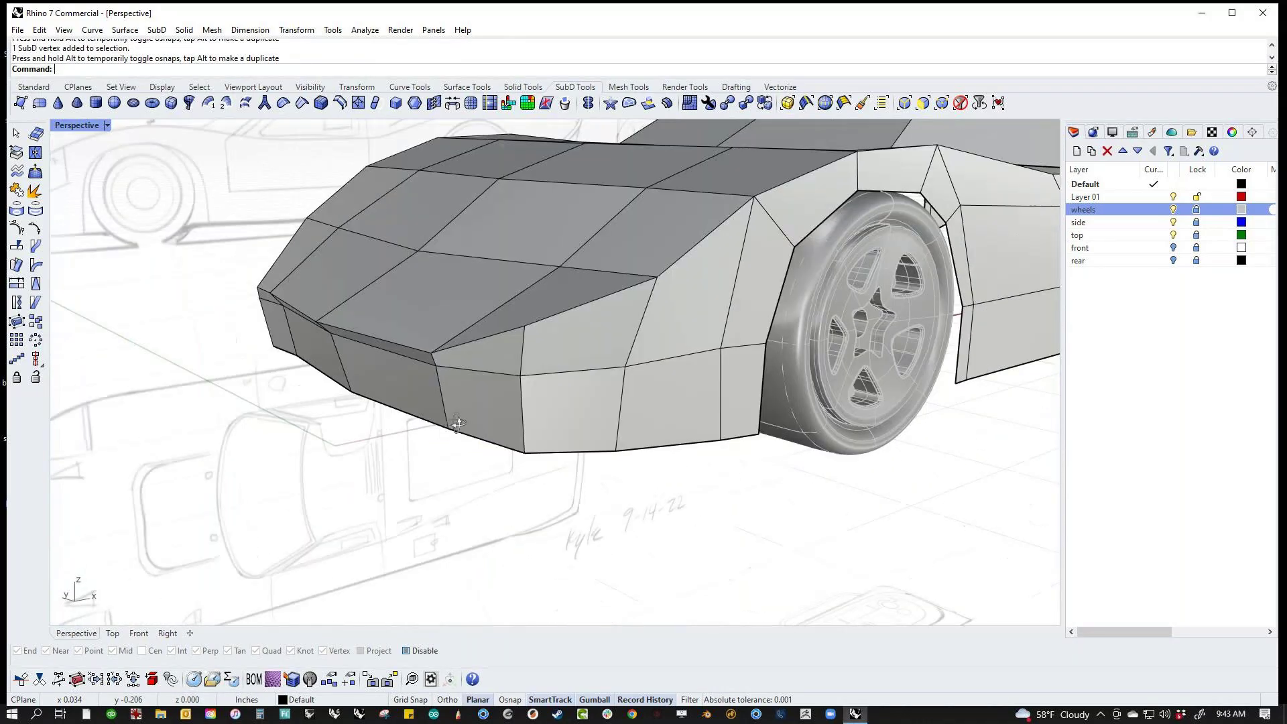
pyautogui.hotkey('ctrl', 'F2')
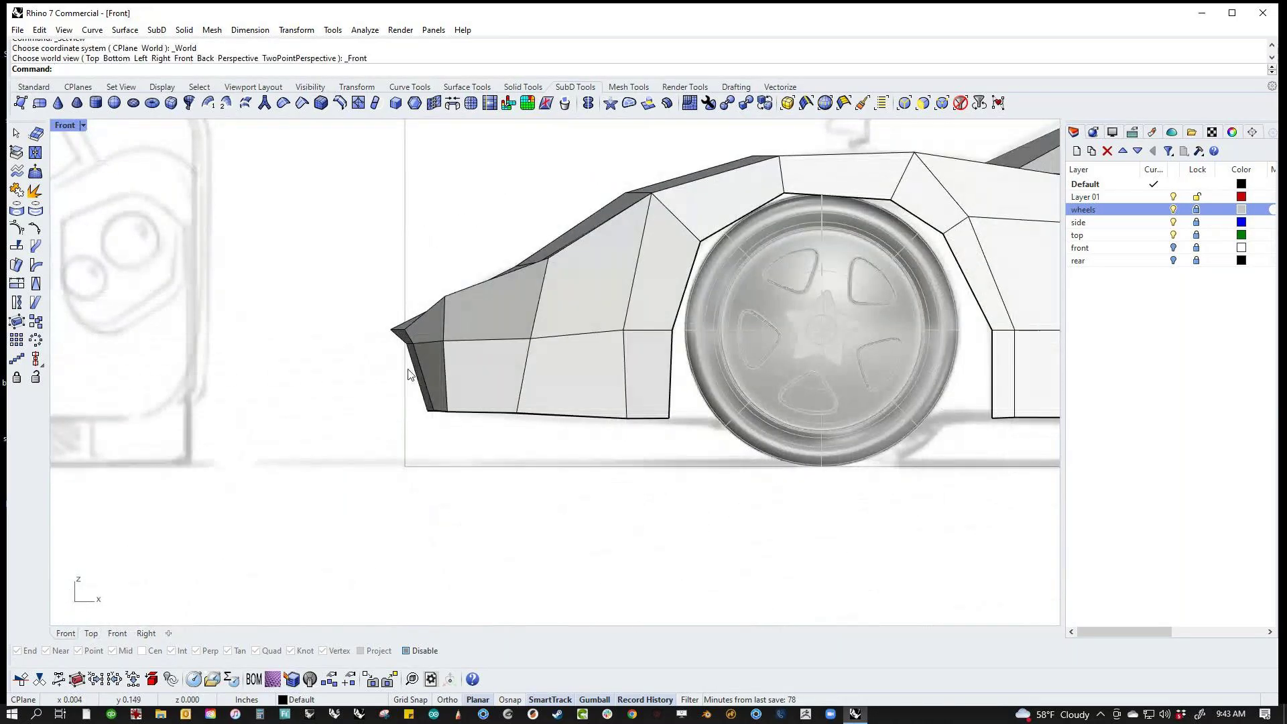
pyautogui.scroll(4, 399, 355)
pyautogui.moveTo(345, 271); pyautogui.dragTo(436, 295)
pyautogui.scroll(-5, 345, 376)
pyautogui.click(351, 388)
pyautogui.moveTo(351, 388); pyautogui.dragTo(321, 429, button='right')
pyautogui.scroll(4, 382, 308)
pyautogui.moveTo(430, 330); pyautogui.dragTo(405, 352)
pyautogui.click(322, 311)
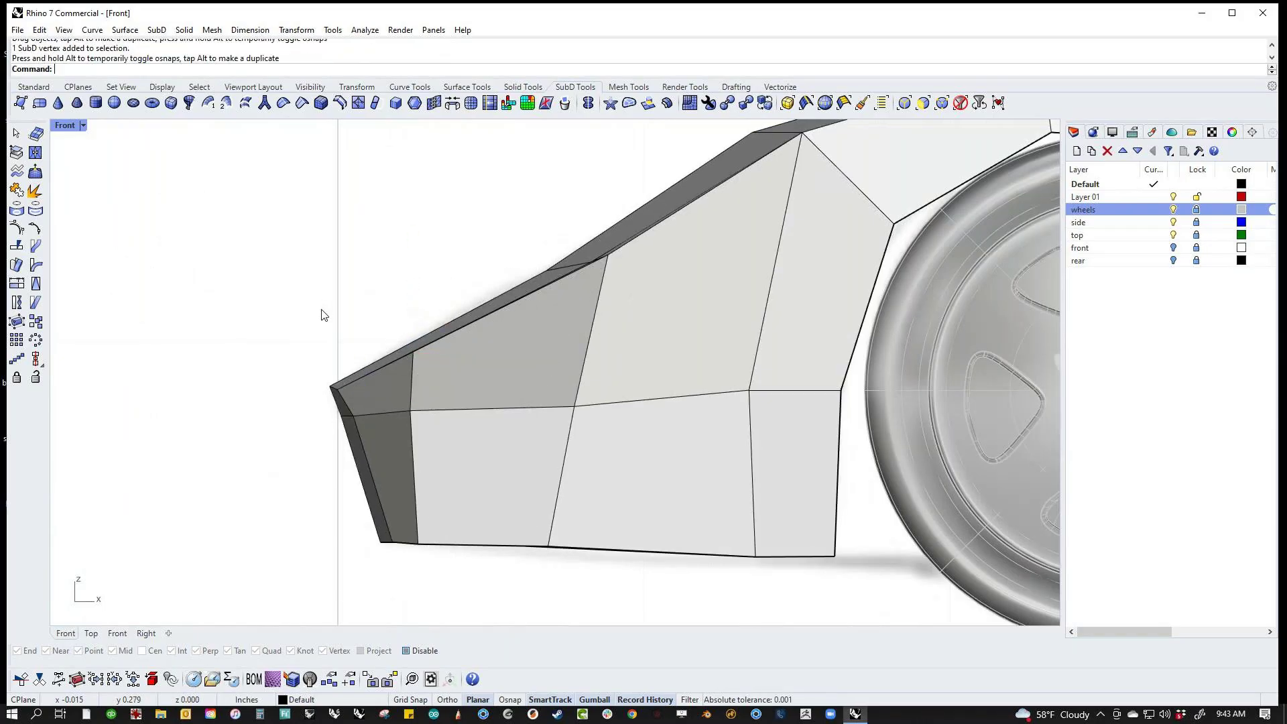
# Step: Adjust the position of a vertex on the nose corner in the Perspective view to refine the rounded corner
pyautogui.scroll(-5, 437, 393)
pyautogui.moveTo(603, 410); pyautogui.dragTo(697, 356, button='right')
pyautogui.hotkey('ctrl', 'F4')
pyautogui.scroll(10, 615, 408)
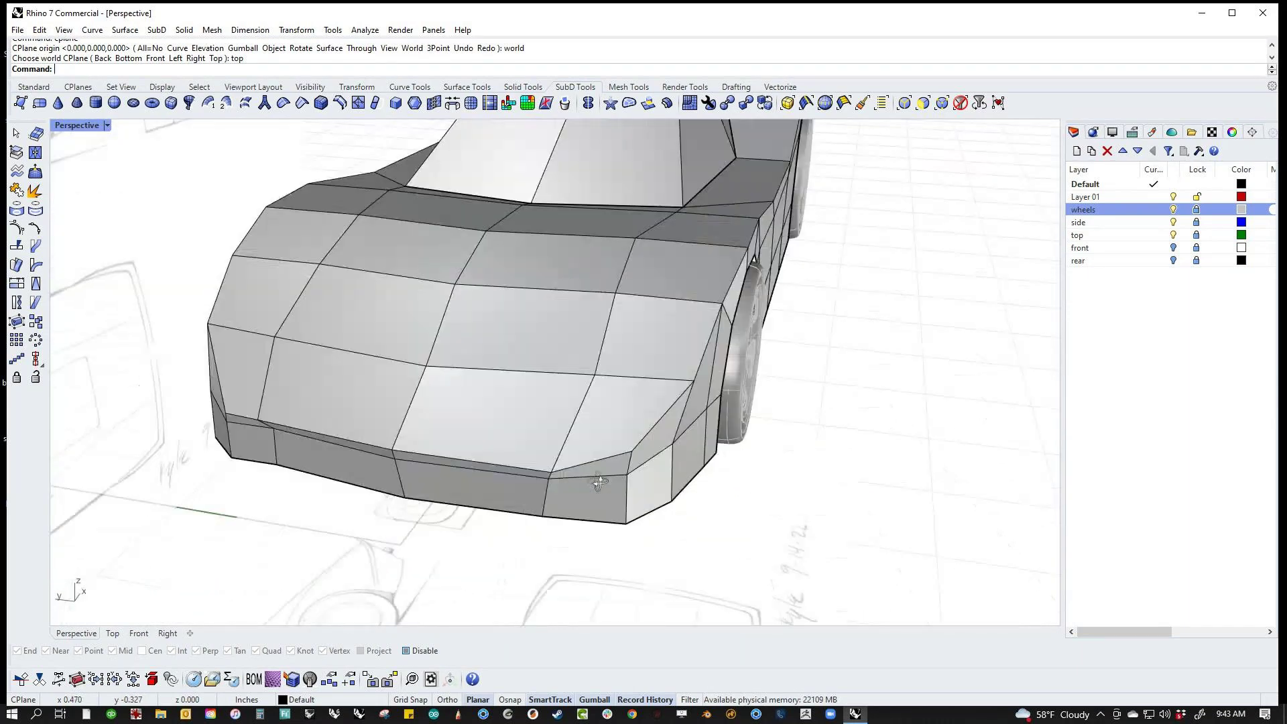
pyautogui.scroll(-5, 411, 521)
pyautogui.scroll(5, 445, 463)
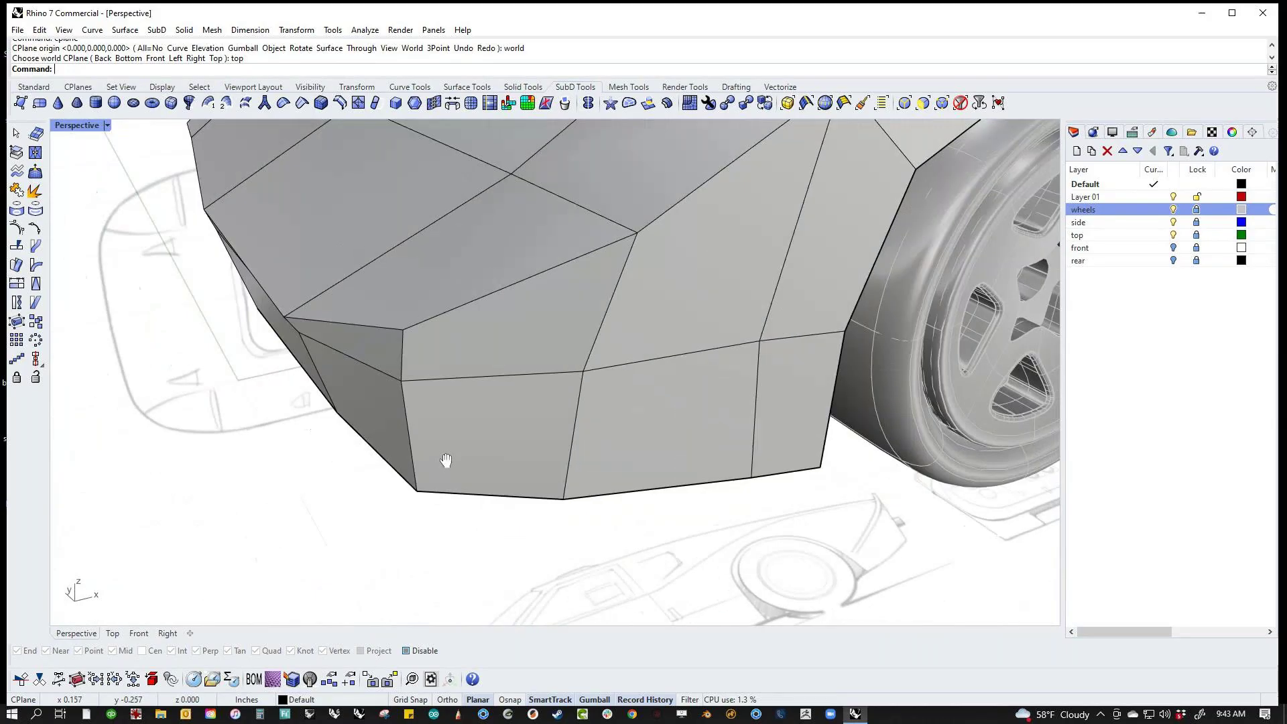
pyautogui.keyDown('ctrl'); pyautogui.keyDown('shift'); pyautogui.click(517, 377); pyautogui.keyUp('shift'); pyautogui.keyUp('ctrl')
pyautogui.moveTo(517, 376); pyautogui.dragTo(504, 407)
pyautogui.scroll(-5, 474, 460)
pyautogui.moveTo(474, 460); pyautogui.dragTo(416, 523, button='right')
# Step: Delete the half of the body above the centreline in the Top view
pyautogui.write('Top')
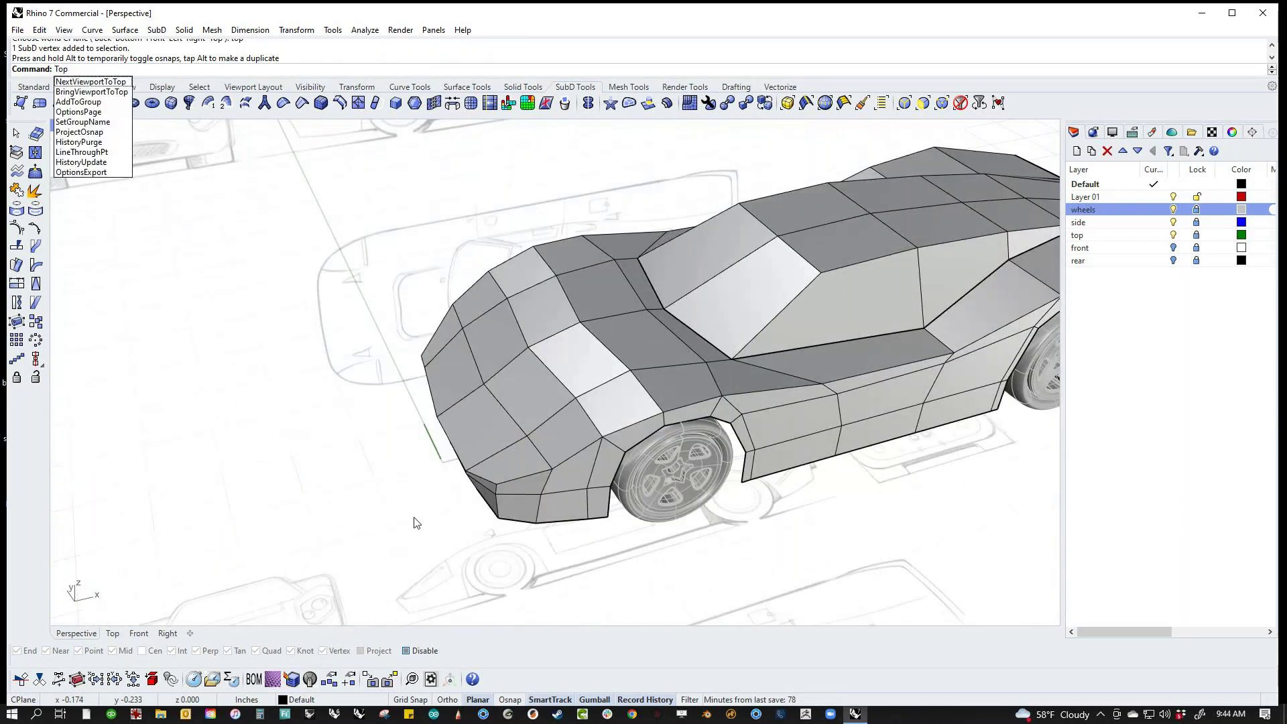
pyautogui.press('Escape')
pyautogui.press('Return')
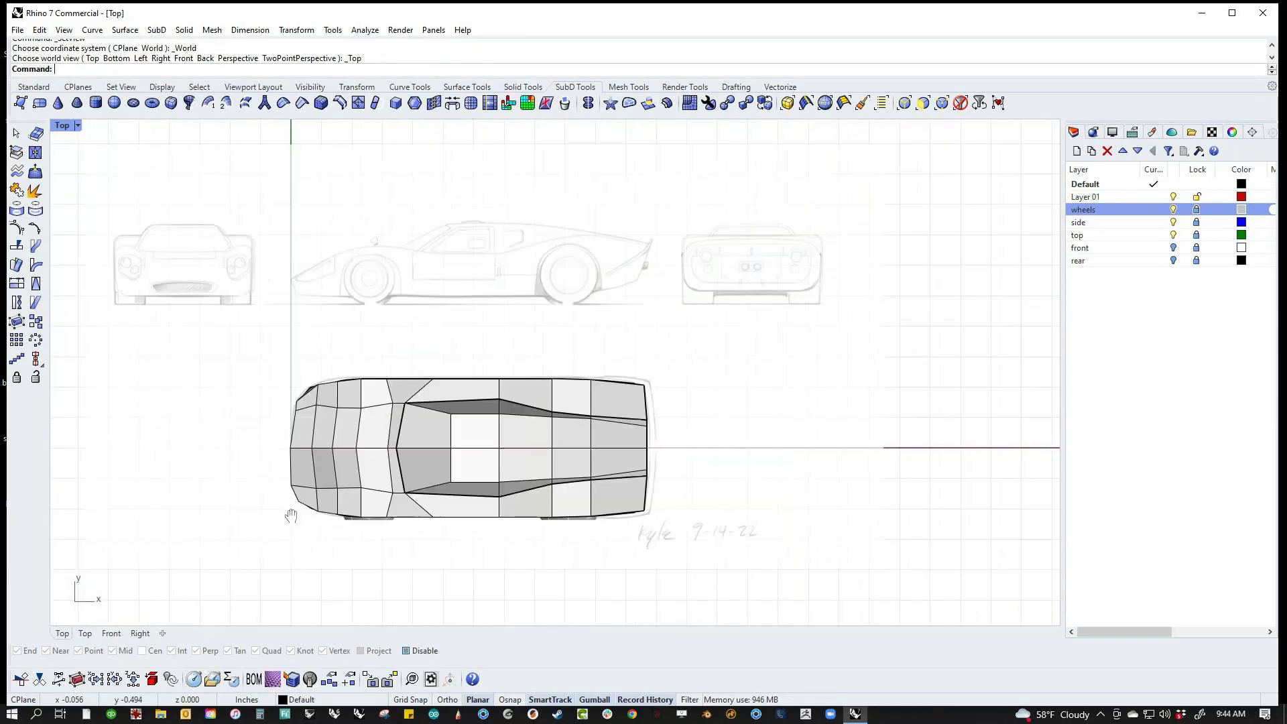
pyautogui.moveTo(743, 362); pyautogui.dragTo(260, 439)
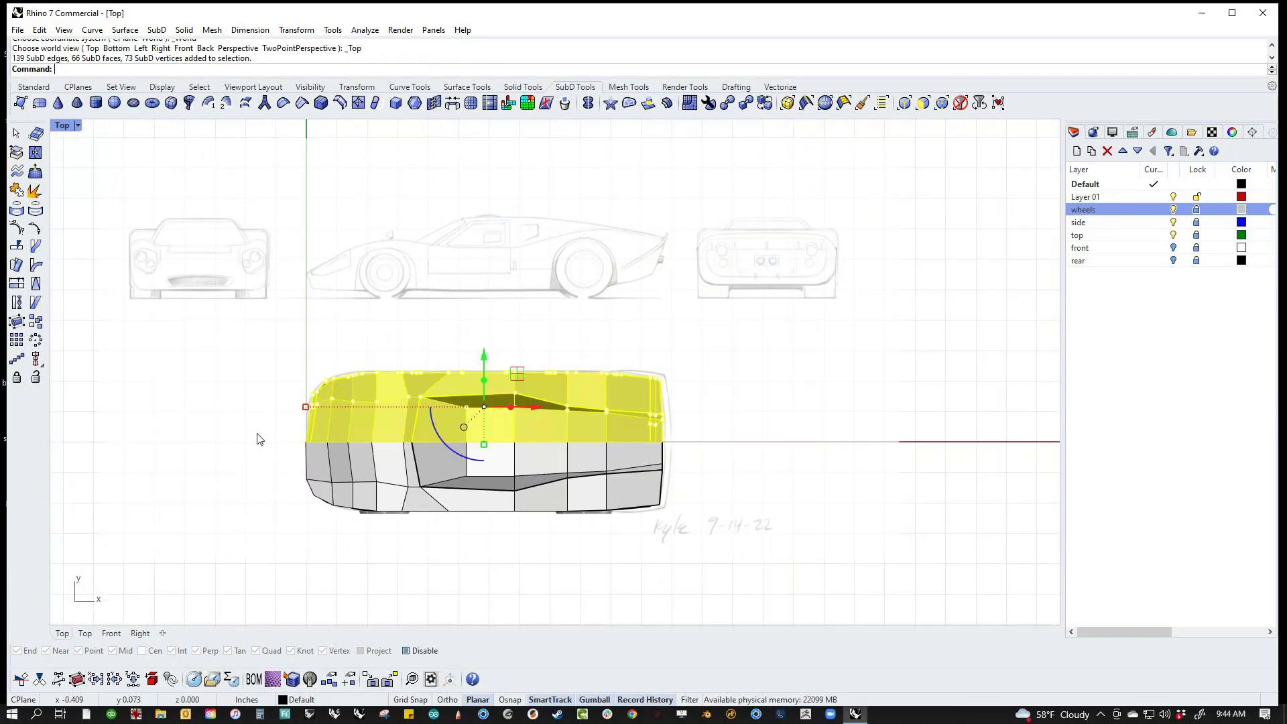
pyautogui.press('Delete')
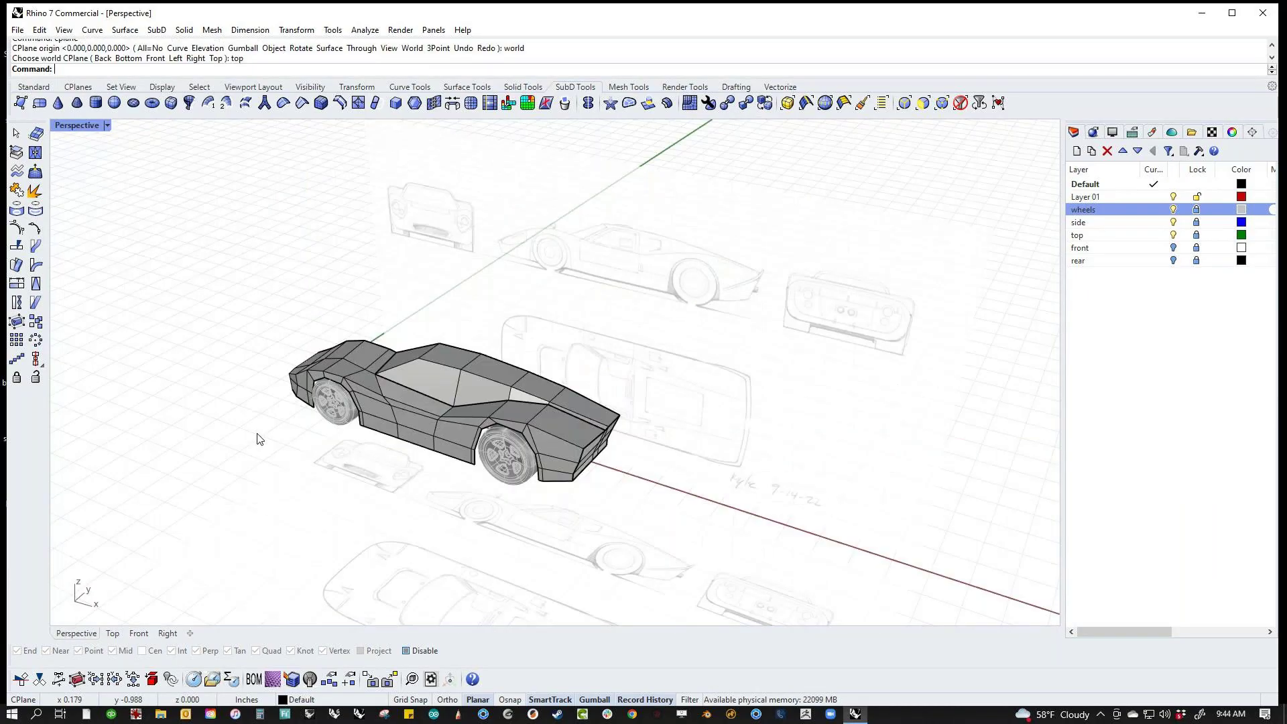
# Step: Move the front-face vertex just below the nose tip slightly forward in the Front view
pyautogui.moveTo(260, 439); pyautogui.dragTo(420, 427, button='right')
pyautogui.scroll(8, 419, 439)
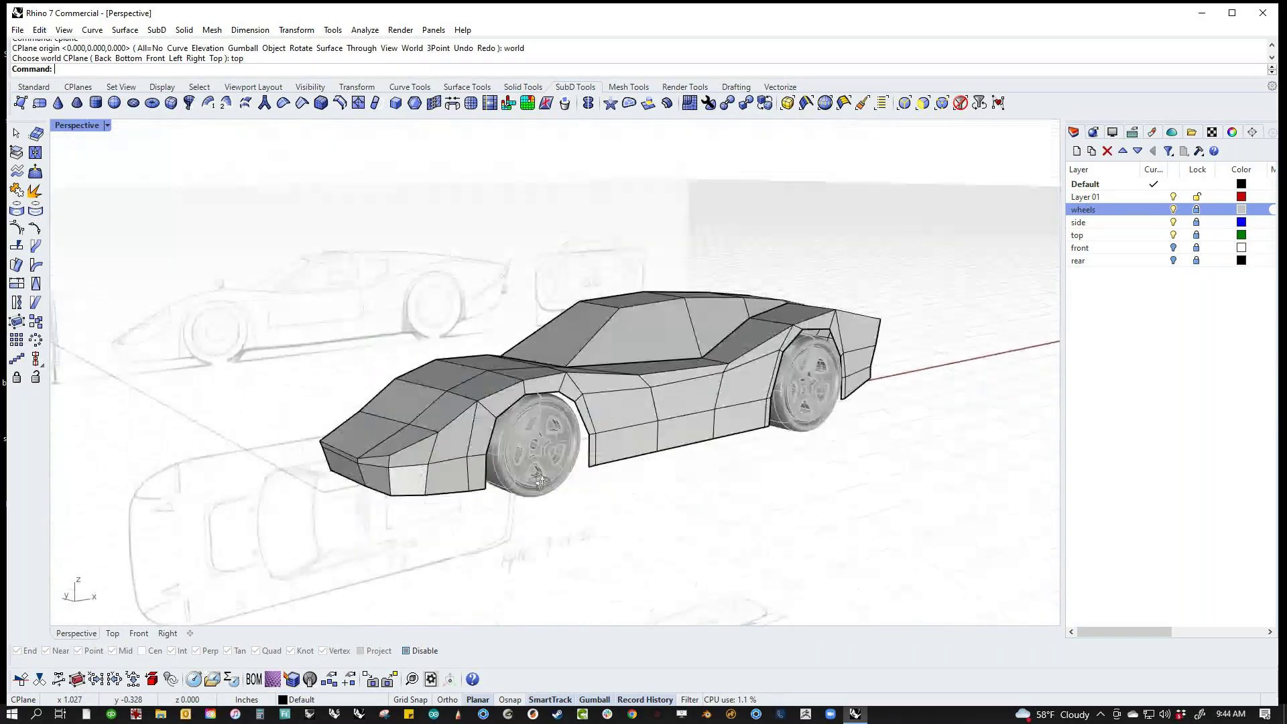
pyautogui.hotkey('ctrl', 'F2')
pyautogui.moveTo(410, 441); pyautogui.dragTo(649, 496, button='right')
pyautogui.scroll(8, 327, 359)
pyautogui.moveTo(240, 331); pyautogui.dragTo(401, 374, button='right')
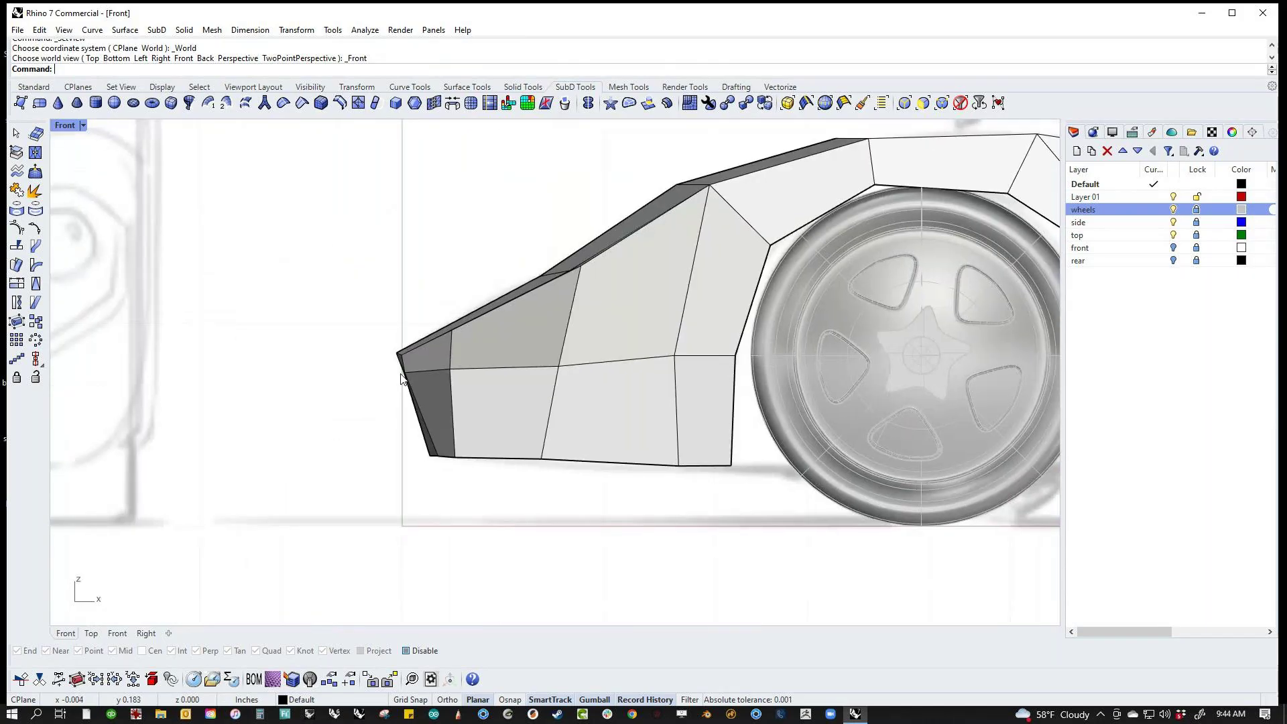
pyautogui.scroll(5, 401, 378)
pyautogui.keyDown('ctrl'); pyautogui.keyDown('shift'); pyautogui.click(422, 370); pyautogui.keyUp('shift'); pyautogui.keyUp('ctrl')
pyautogui.moveTo(462, 383); pyautogui.dragTo(434, 372)
pyautogui.click(367, 360)
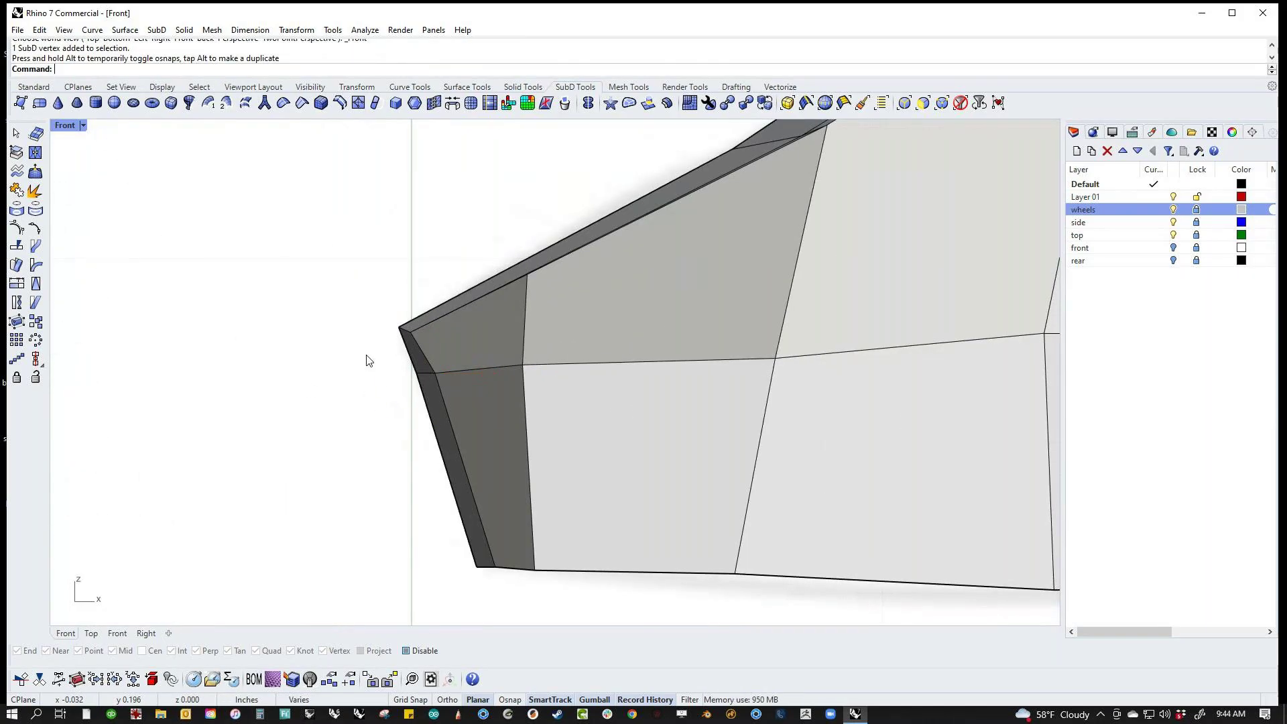
# Step: Move the nose tip vertex slightly rearward in the Front view to match the sketched outline
pyautogui.keyDown('ctrl'); pyautogui.keyDown('shift'); pyautogui.click(404, 335); pyautogui.keyUp('shift'); pyautogui.keyUp('ctrl')
pyautogui.moveTo(460, 328); pyautogui.dragTo(472, 329)
pyautogui.click(313, 449)
pyautogui.scroll(-4, 433, 389)
pyautogui.moveTo(516, 433); pyautogui.dragTo(356, 495, button='right')
pyautogui.scroll(-7, 356, 494)
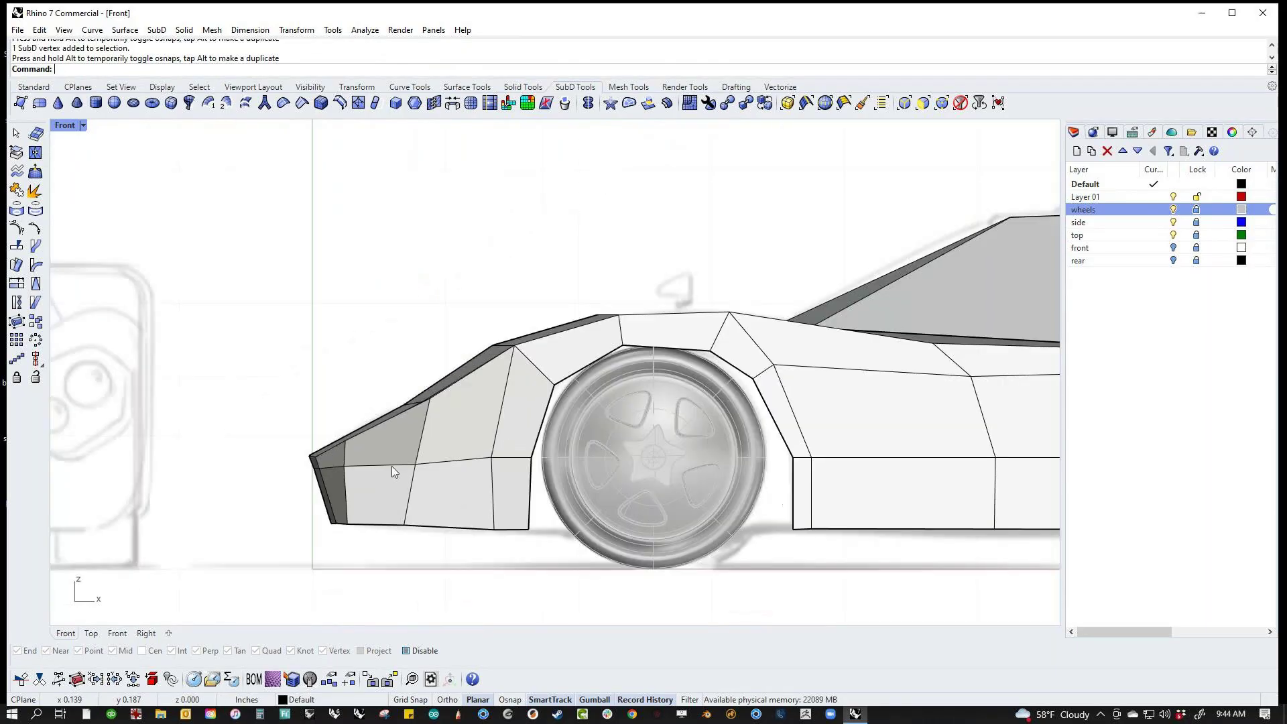
# Step: Move the two centreline hood vertices ahead of and above the front wheel to the sketched hood profile
pyautogui.moveTo(728, 357); pyautogui.dragTo(600, 406, button='right')
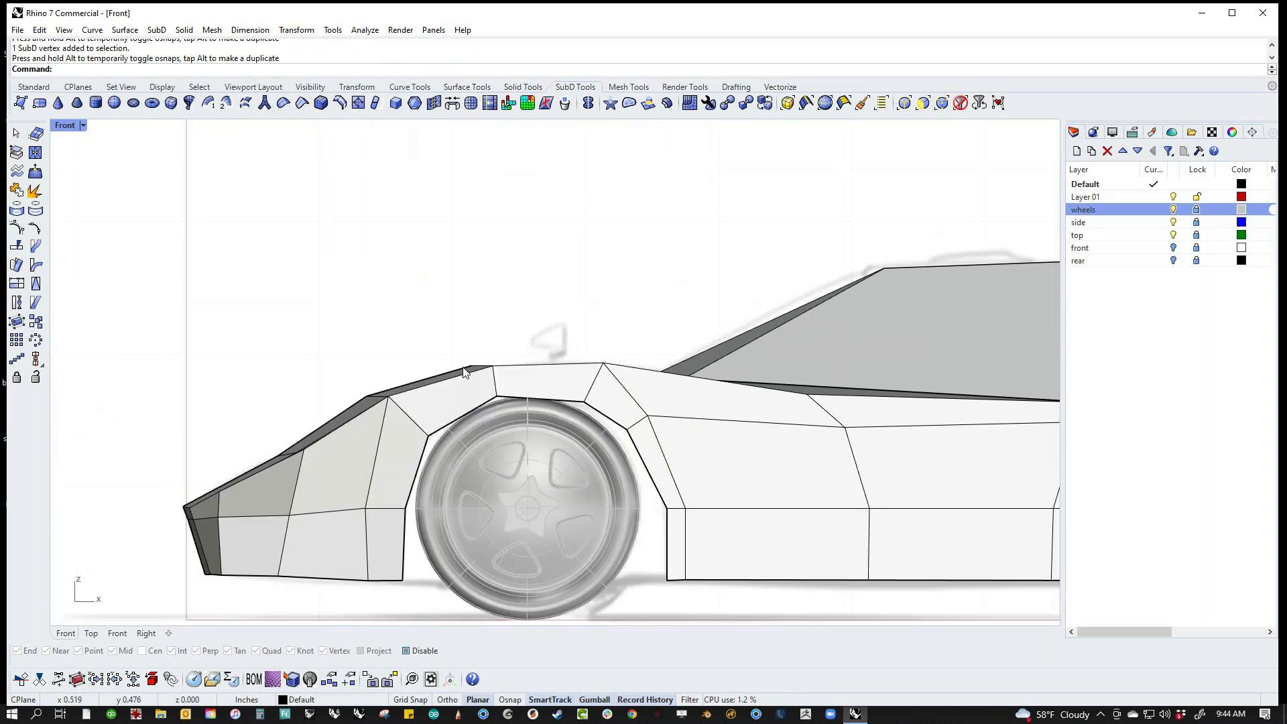
pyautogui.scroll(4, 469, 362)
pyautogui.keyDown('ctrl'); pyautogui.keyDown('shift'); pyautogui.moveTo(485, 368); pyautogui.dragTo(514, 354); pyautogui.keyUp('shift'); pyautogui.keyUp('ctrl')
pyautogui.click(300, 392)
pyautogui.keyDown('ctrl'); pyautogui.keyDown('shift'); pyautogui.moveTo(250, 417); pyautogui.dragTo(315, 410); pyautogui.keyUp('shift'); pyautogui.keyUp('ctrl')
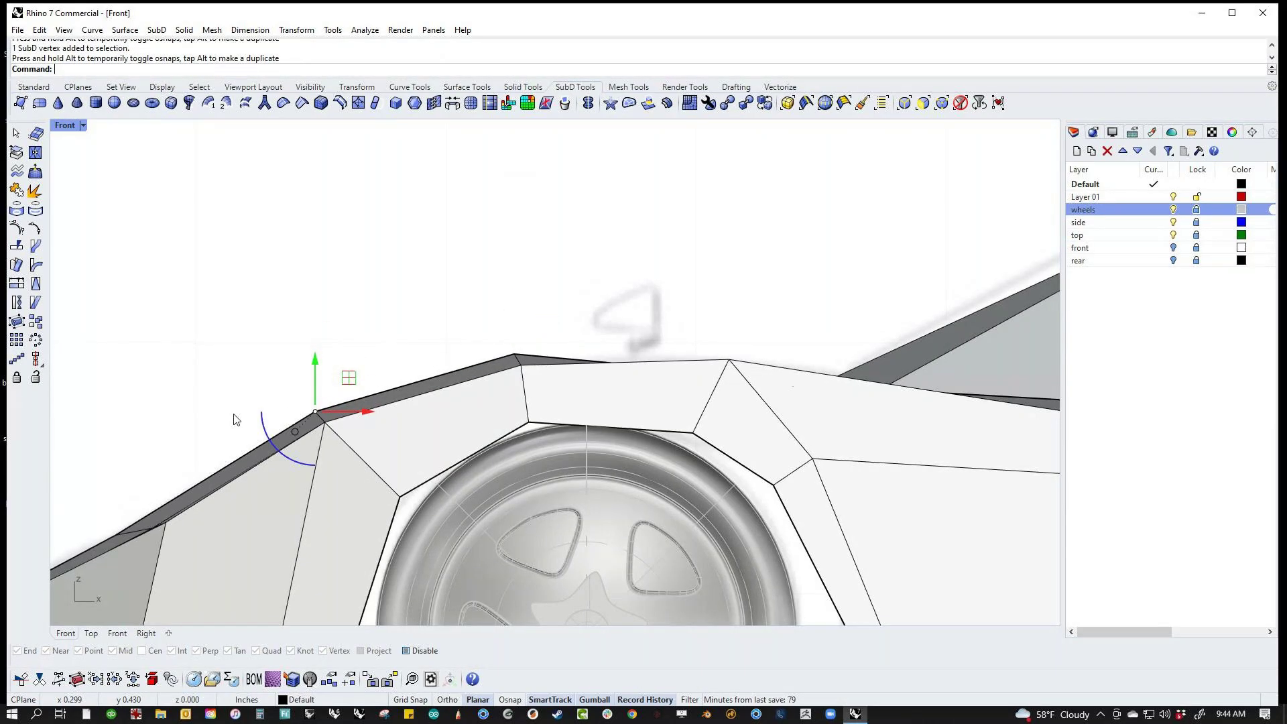
pyautogui.click(219, 413)
pyautogui.scroll(-6, 830, 443)
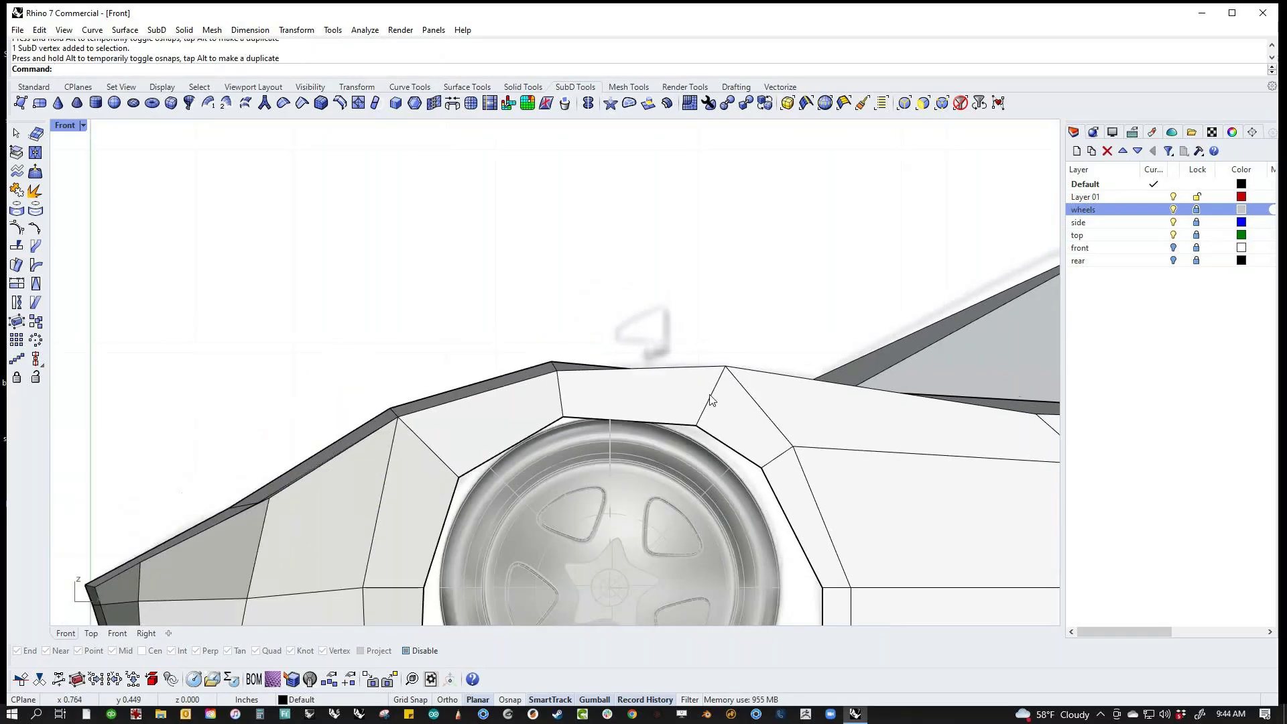
# Step: Lower the hood vertex just ahead of the windshield's outer corner and move it forward
pyautogui.write('P')
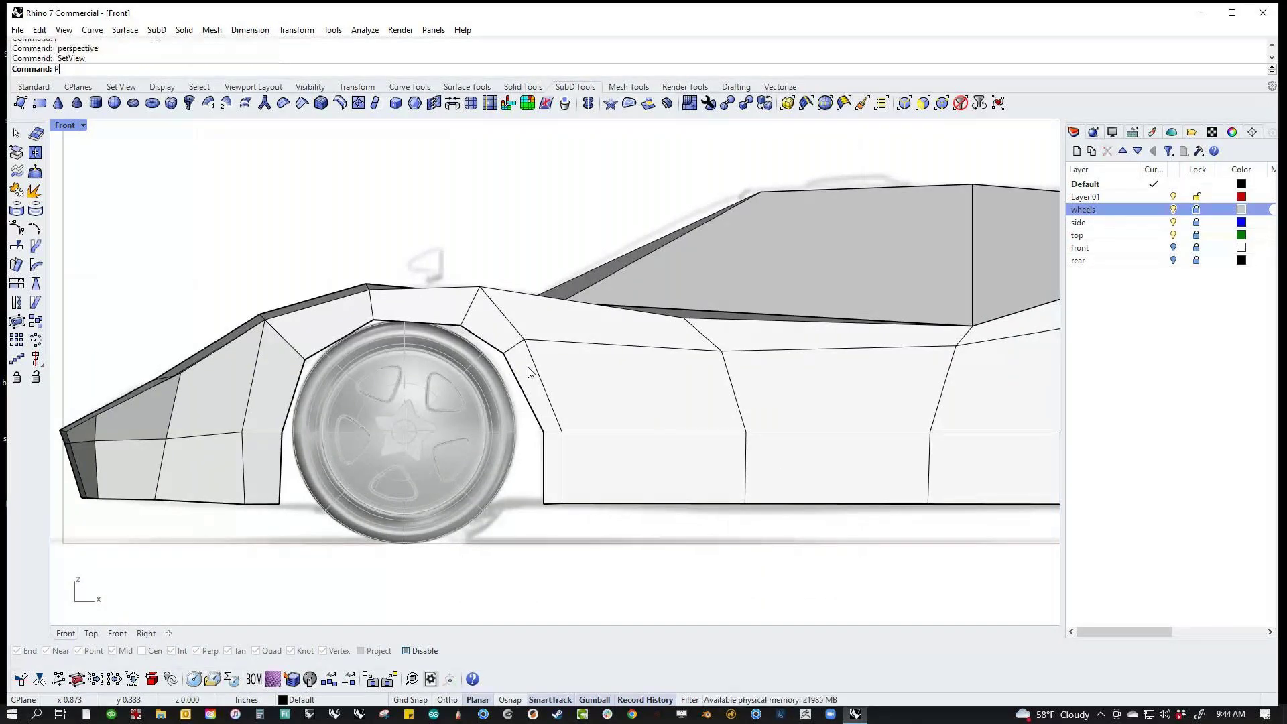
pyautogui.press('Return')
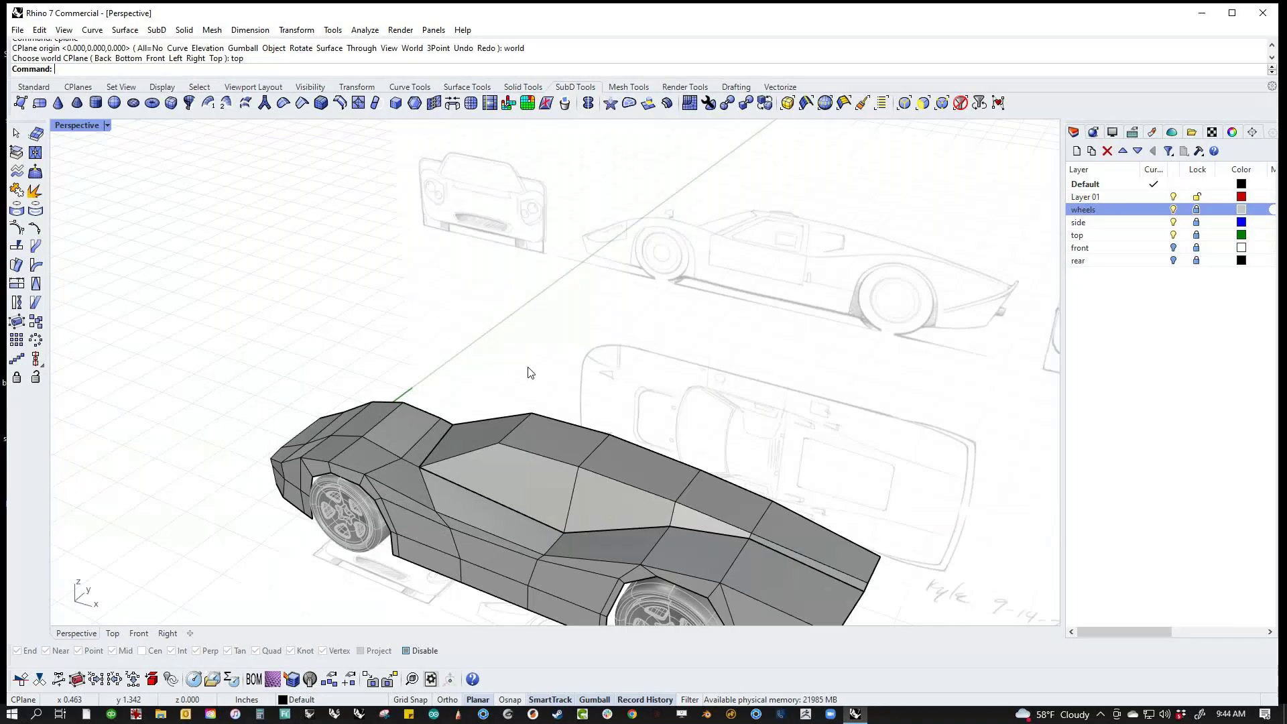
pyautogui.scroll(5, 583, 463)
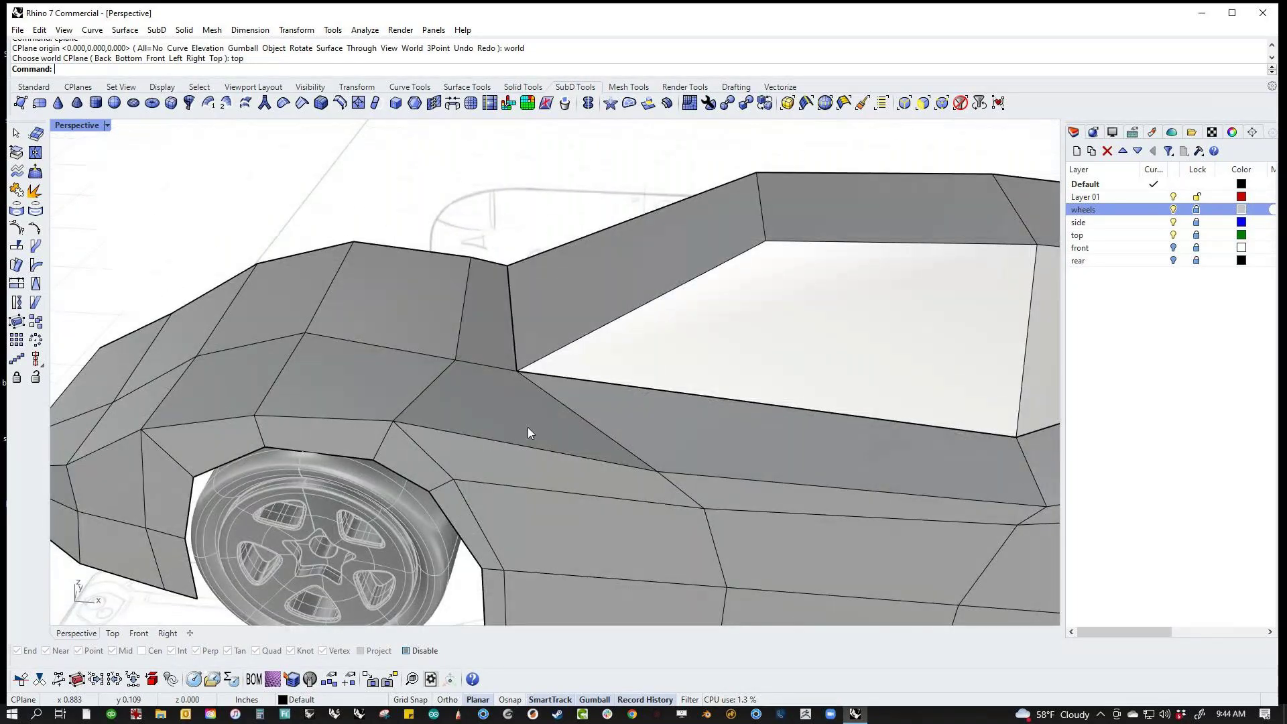
pyautogui.click(455, 360)
pyautogui.moveTo(484, 360); pyautogui.dragTo(514, 362, button='right')
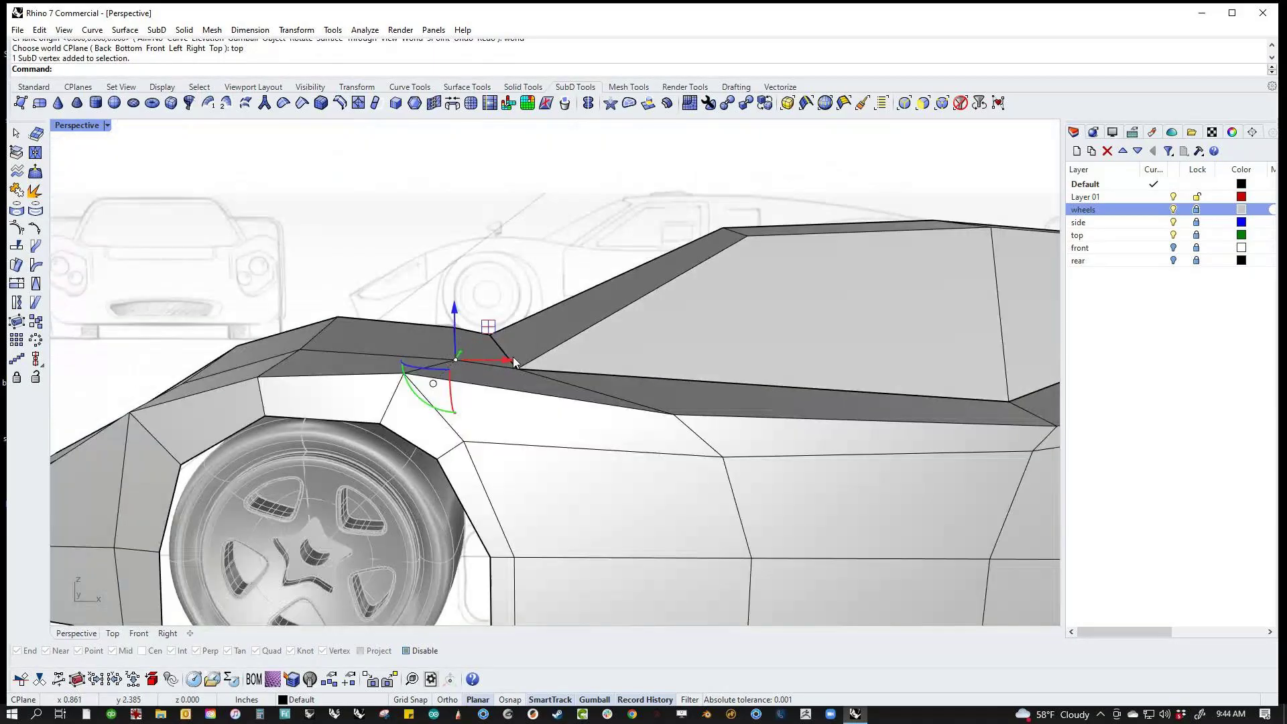
pyautogui.moveTo(456, 315); pyautogui.dragTo(456, 338)
pyautogui.moveTo(480, 339)
pyautogui.mouseDown()
pyautogui.moveTo(422, 347)
pyautogui.moveTo(406, 326)
pyautogui.moveTo(402, 339)
pyautogui.mouseUp()
# Step: Move the centreline hood vertex just ahead of the windshield base forward
pyautogui.click(454, 400)
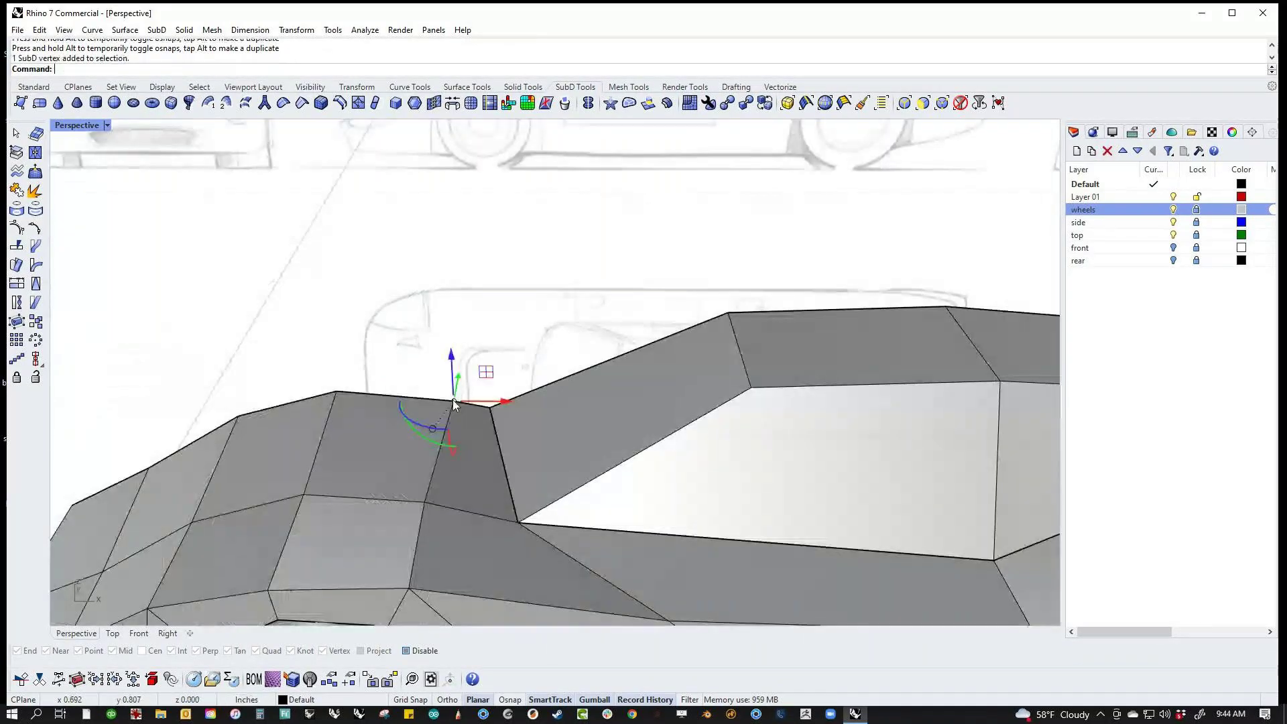
pyautogui.moveTo(487, 399); pyautogui.dragTo(433, 406)
pyautogui.press('Escape')
pyautogui.scroll(-5, 496, 352)
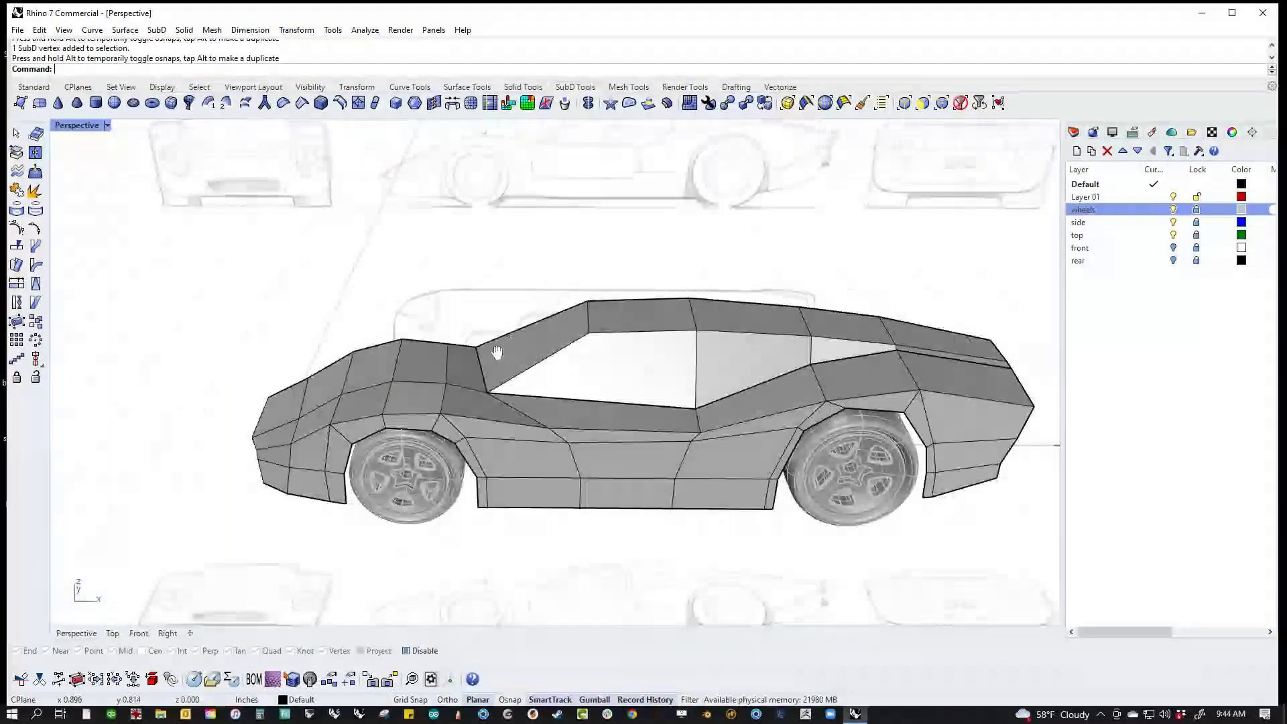
# Step: Switch the SubD to smooth display and remove the crease from the edge loop running around the cabin to the tail
pyautogui.press('Tab')
pyautogui.moveTo(496, 352); pyautogui.dragTo(586, 465, button='right')
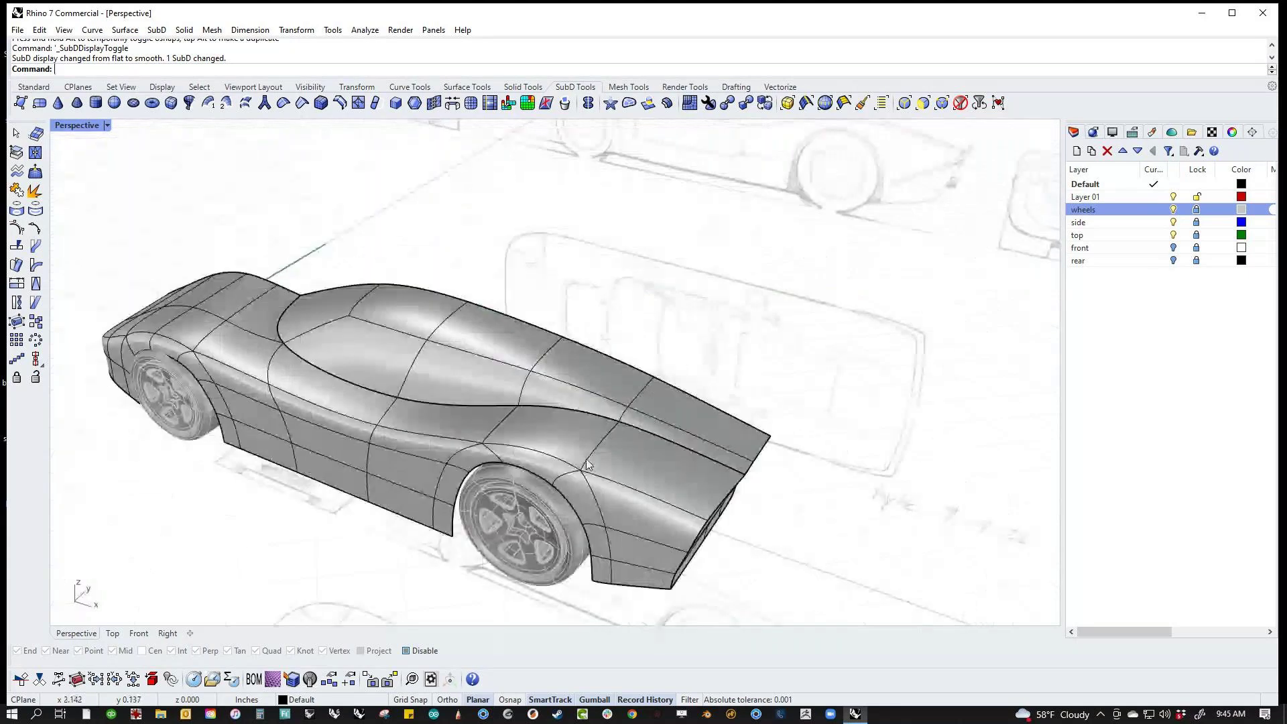
pyautogui.doubleClick(674, 445)
pyautogui.moveTo(674, 445); pyautogui.dragTo(593, 434, button='right')
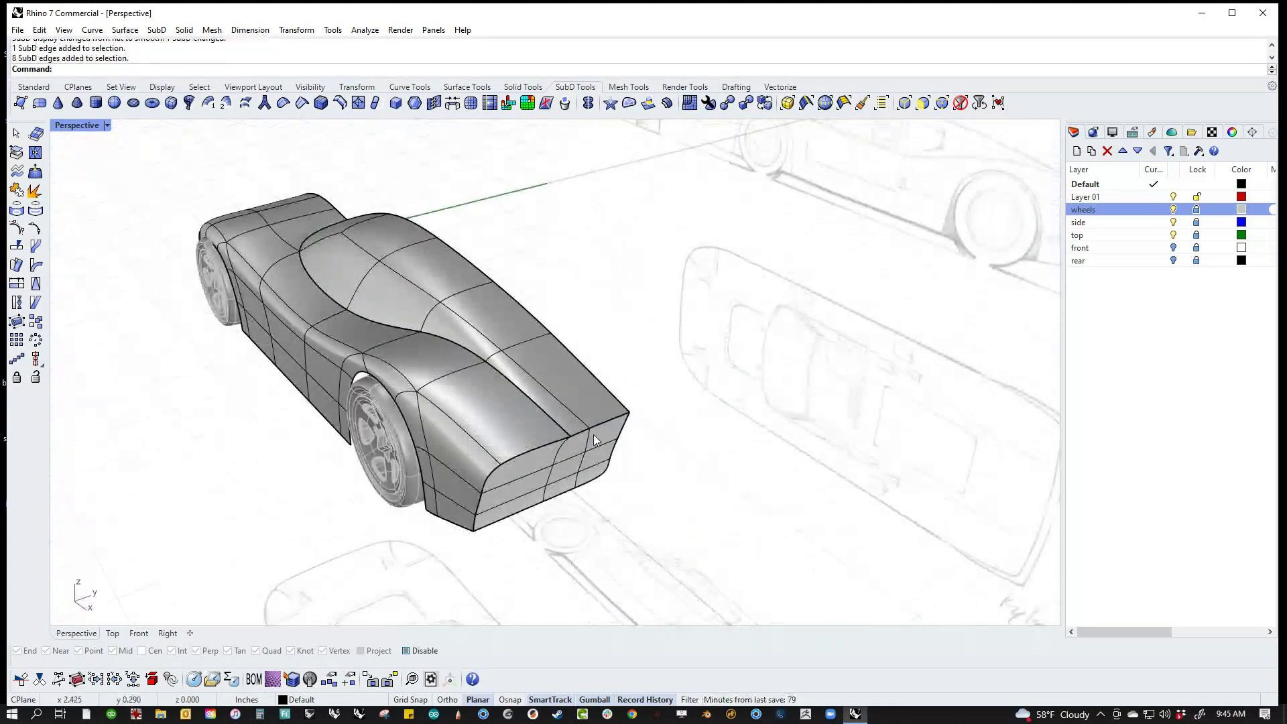
pyautogui.doubleClick(553, 422)
pyautogui.moveTo(474, 400); pyautogui.dragTo(336, 158, button='right')
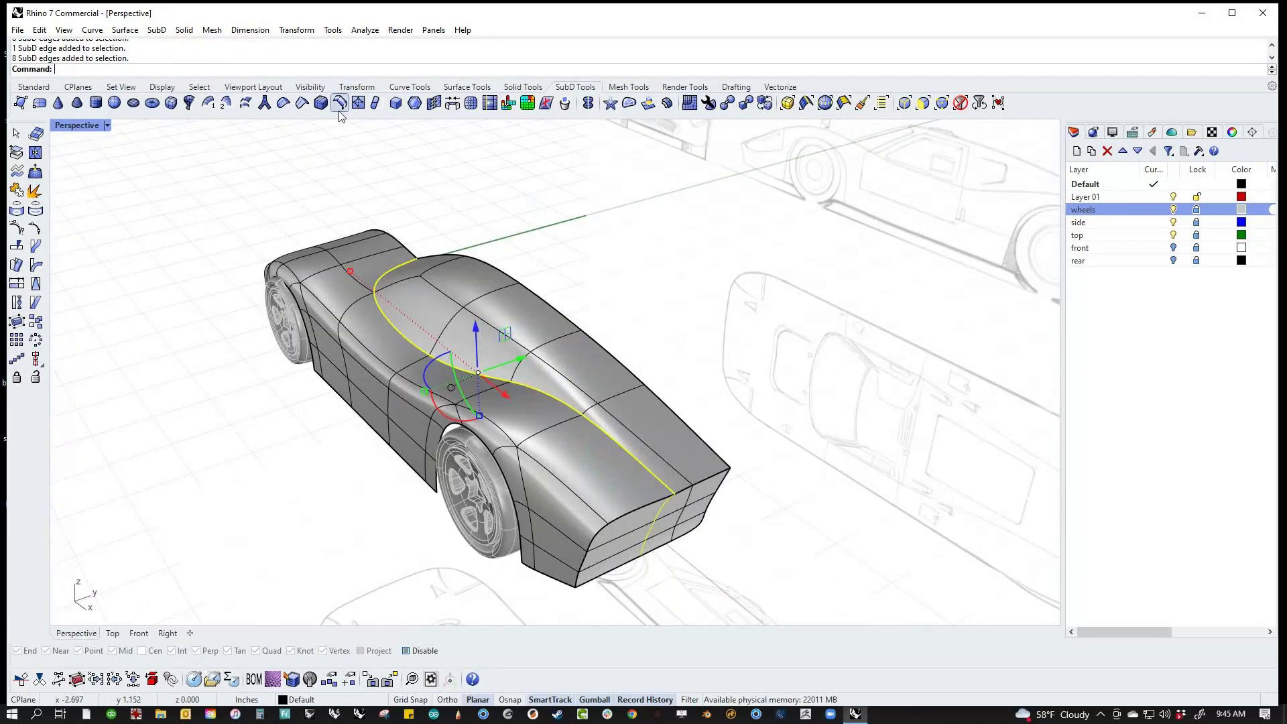
pyautogui.click(282, 103)
pyautogui.moveTo(288, 124); pyautogui.dragTo(317, 140, button='right')
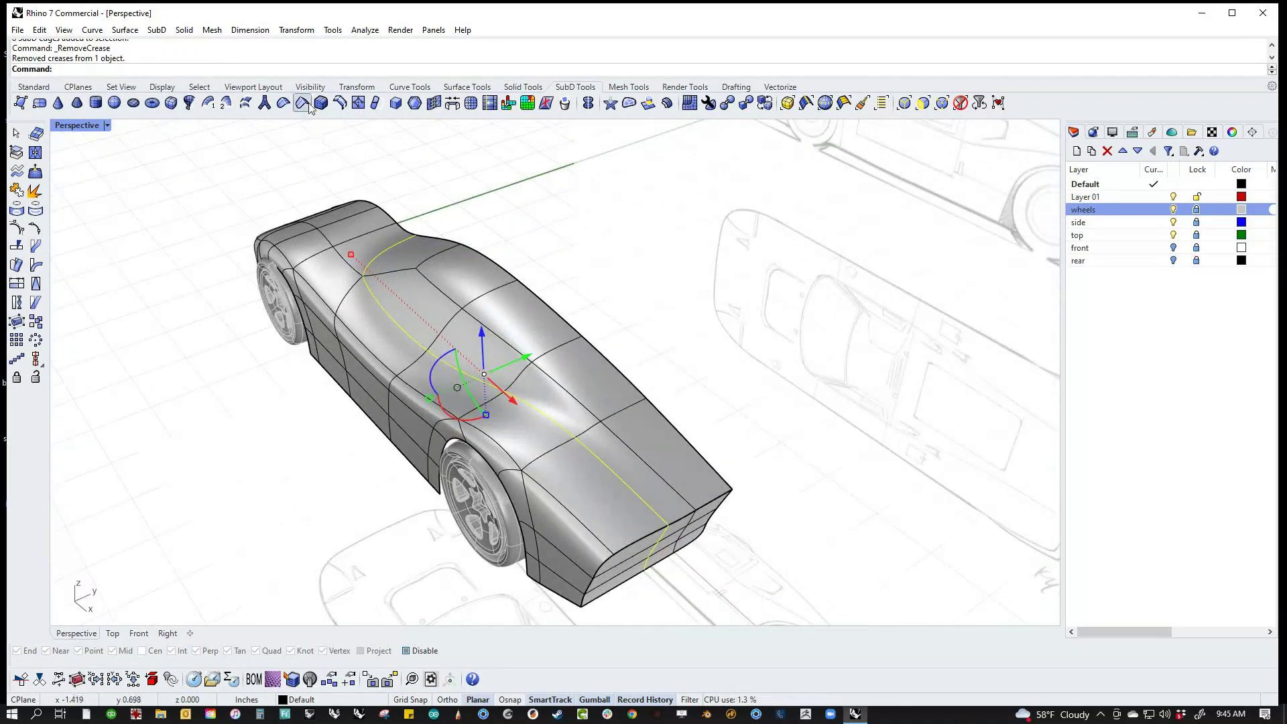
# Step: Bevel the cabin-to-tail edge loop with 2 segments, proportional offset, straightness 0 and creases kept, using a narrow width
pyautogui.click(323, 105)
pyautogui.scroll(5, 400, 312)
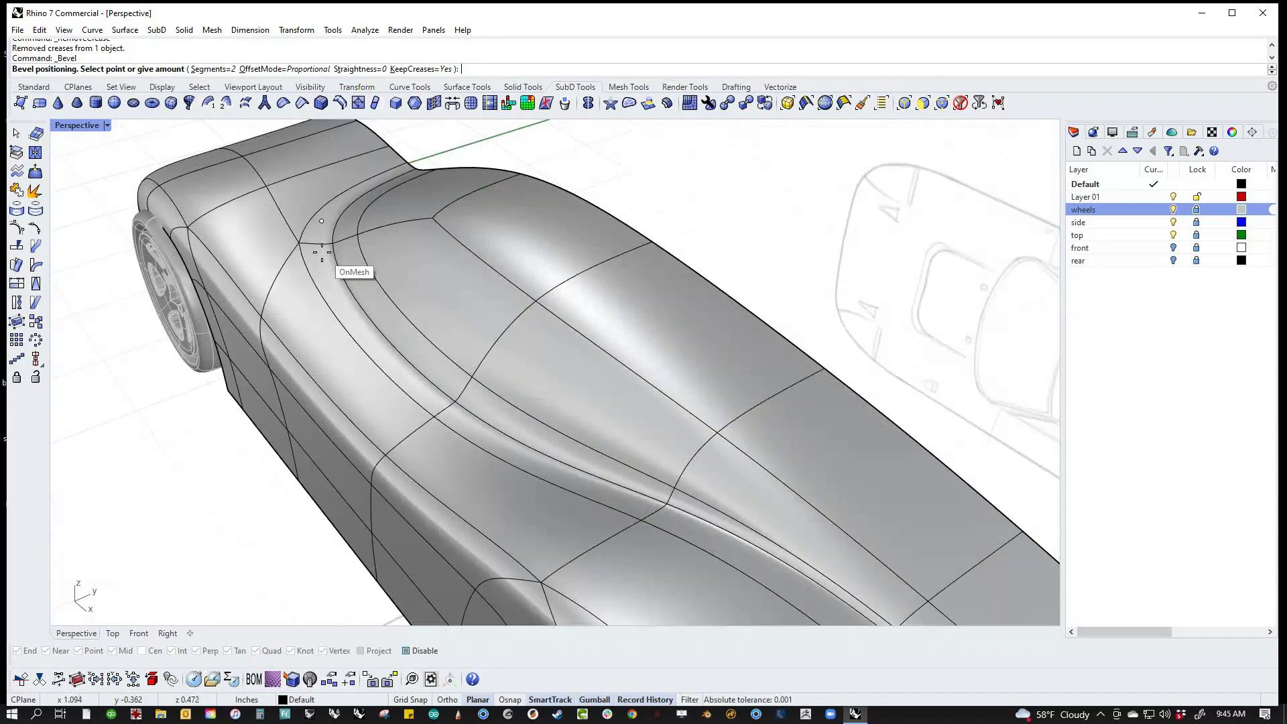
pyautogui.click(321, 252)
pyautogui.scroll(-4, 614, 228)
pyautogui.moveTo(508, 323); pyautogui.dragTo(364, 393, button='right')
pyautogui.scroll(5, 748, 432)
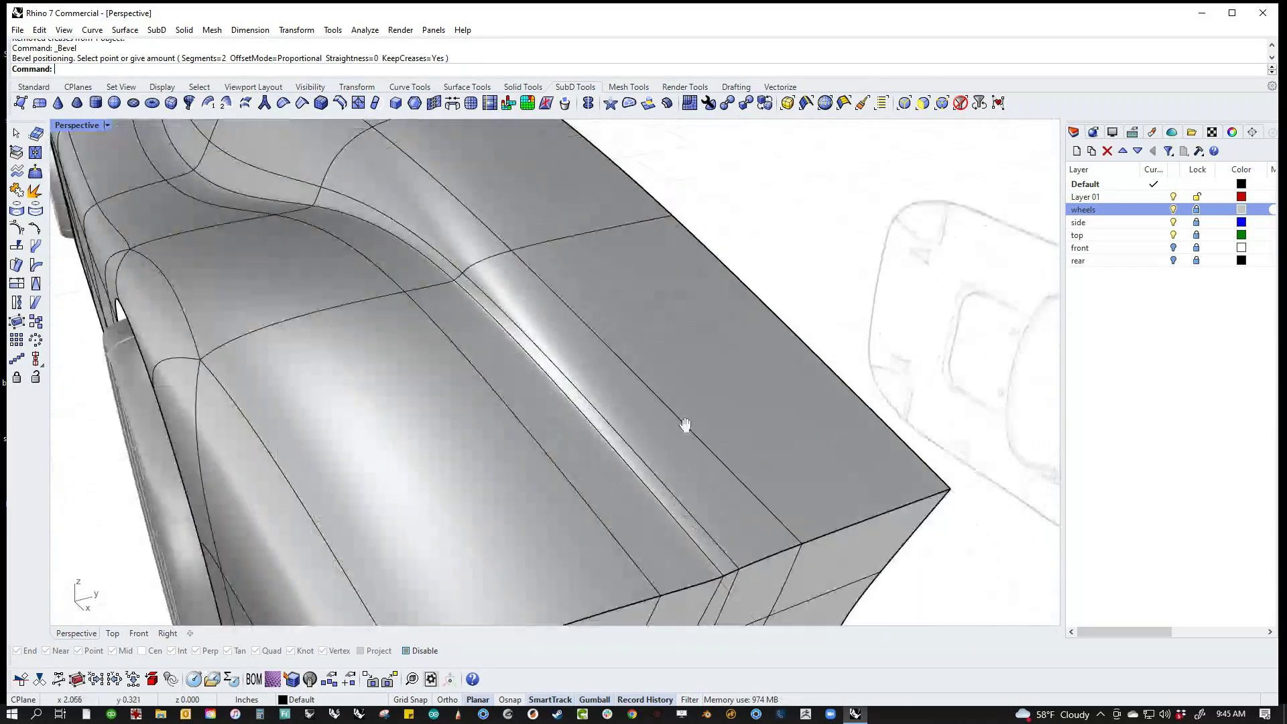
# Step: Delete the bevel's inner edges across the rear deck, down the tail face and one segment further forward above the rear wheel
pyautogui.scroll(-2, 623, 425)
pyautogui.moveTo(620, 425); pyautogui.dragTo(534, 450, button='right')
pyautogui.keyDown('ctrl'); pyautogui.keyDown('shift'); pyautogui.click(439, 423); pyautogui.keyUp('shift'); pyautogui.keyUp('ctrl')
pyautogui.keyDown('ctrl'); pyautogui.keyDown('shift'); pyautogui.click(475, 522); pyautogui.keyUp('shift'); pyautogui.keyUp('ctrl')
pyautogui.keyDown('ctrl'); pyautogui.keyDown('shift'); pyautogui.click(477, 572); pyautogui.keyUp('shift'); pyautogui.keyUp('ctrl')
pyautogui.keyDown('ctrl'); pyautogui.keyDown('shift'); pyautogui.click(476, 599); pyautogui.keyUp('shift'); pyautogui.keyUp('ctrl')
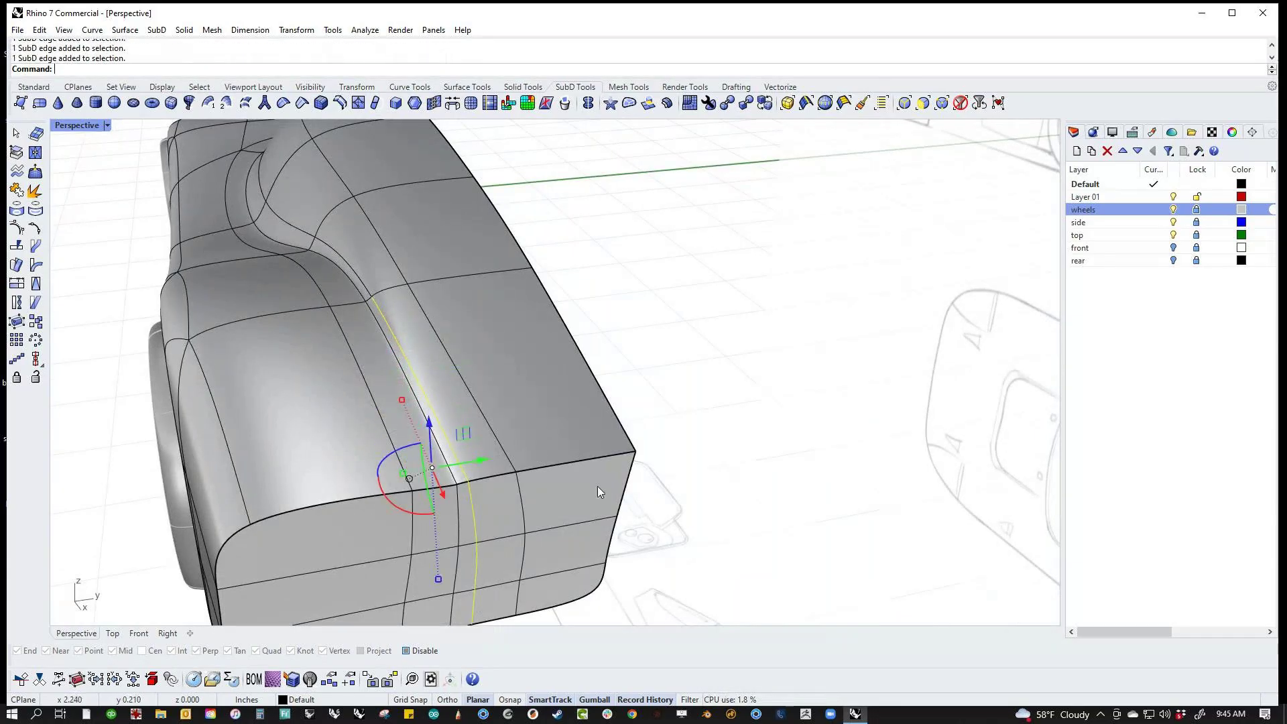
pyautogui.moveTo(598, 485); pyautogui.dragTo(624, 493, button='right')
pyautogui.press('Delete')
pyautogui.scroll(-3, 624, 492)
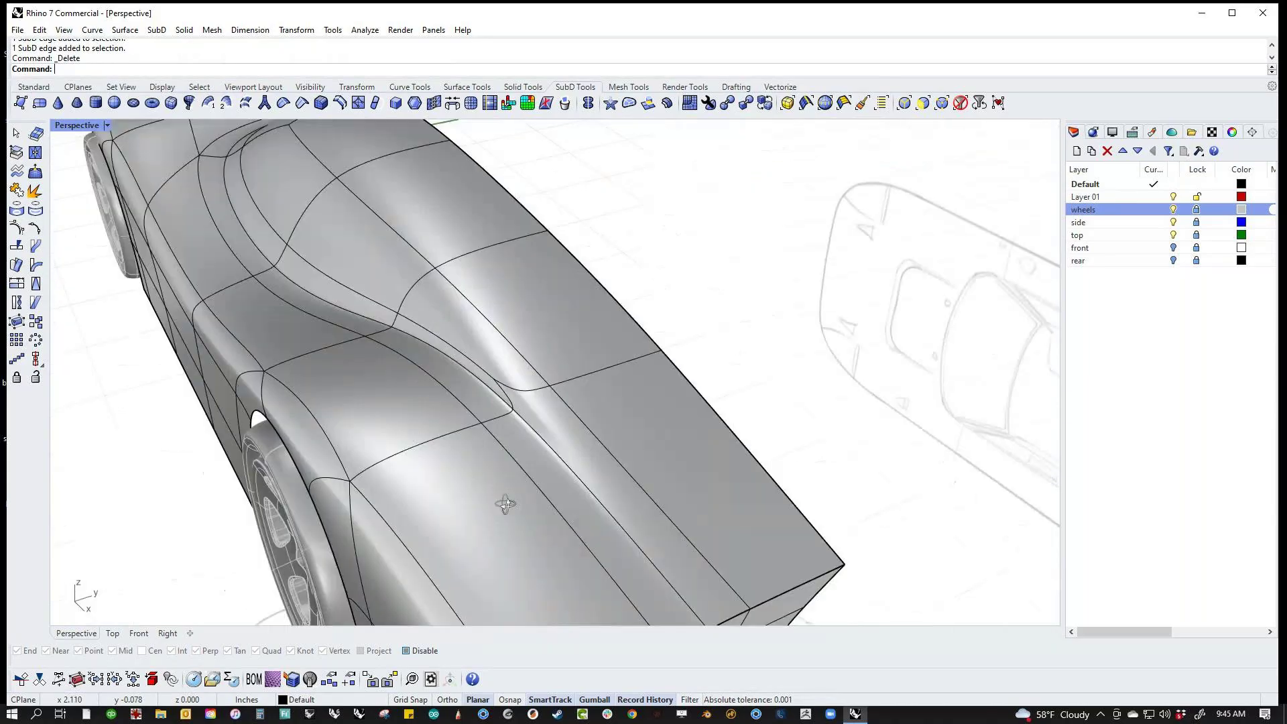
pyautogui.keyDown('ctrl'); pyautogui.keyDown('shift'); pyautogui.click(499, 368); pyautogui.keyUp('shift'); pyautogui.keyUp('ctrl')
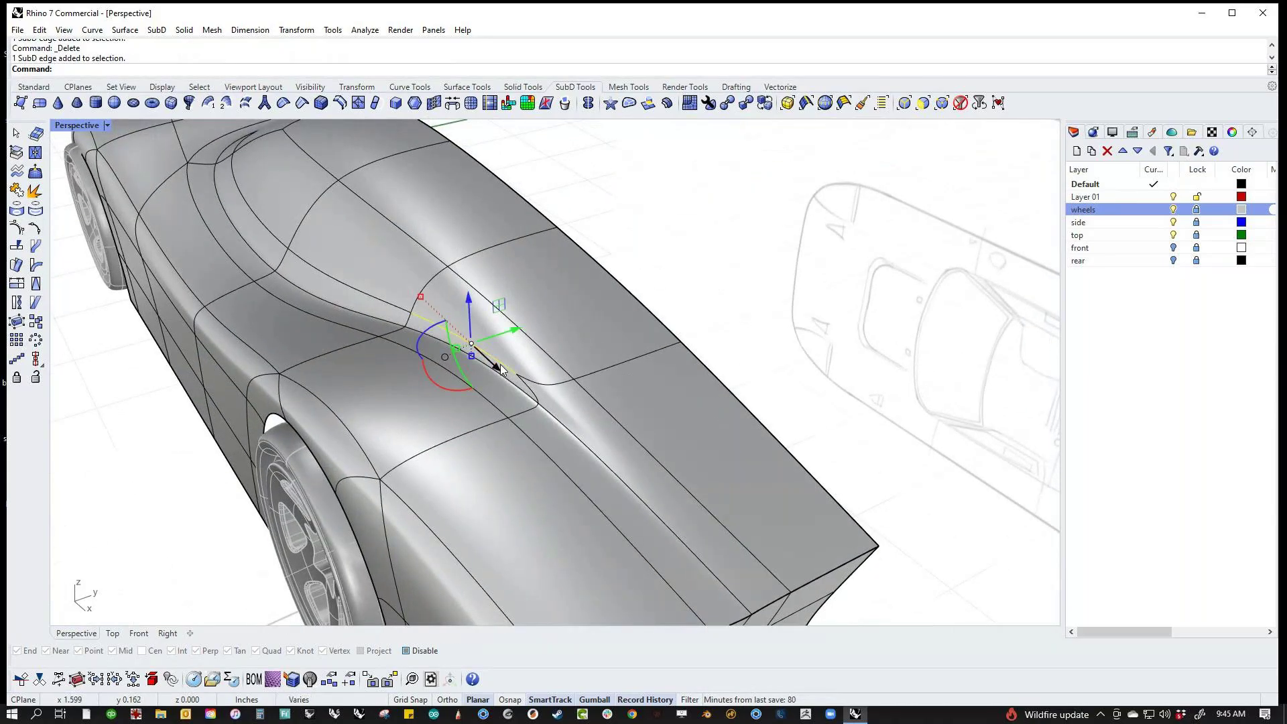
pyautogui.press('Delete')
# Step: Delete the bevel's remaining middle edges across the rear deck and down the tail face
pyautogui.scroll(-3, 502, 369)
pyautogui.moveTo(493, 373); pyautogui.dragTo(643, 458, button='right')
pyautogui.keyDown('ctrl'); pyautogui.keyDown('shift'); pyautogui.click(671, 449); pyautogui.keyUp('shift'); pyautogui.keyUp('ctrl')
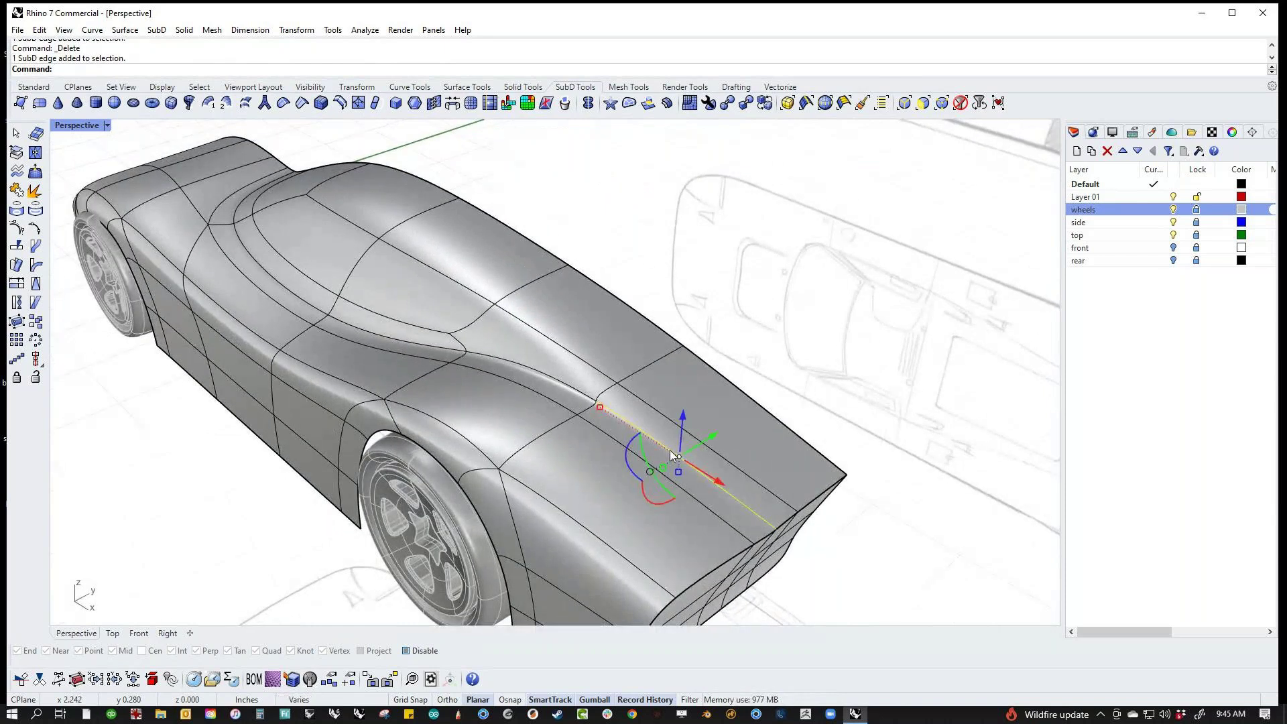
pyautogui.press('Delete')
pyautogui.moveTo(641, 437); pyautogui.dragTo(612, 455, button='right')
pyautogui.keyDown('ctrl'); pyautogui.keyDown('shift'); pyautogui.doubleClick(633, 514); pyautogui.keyUp('shift'); pyautogui.keyUp('ctrl')
pyautogui.press('Delete')
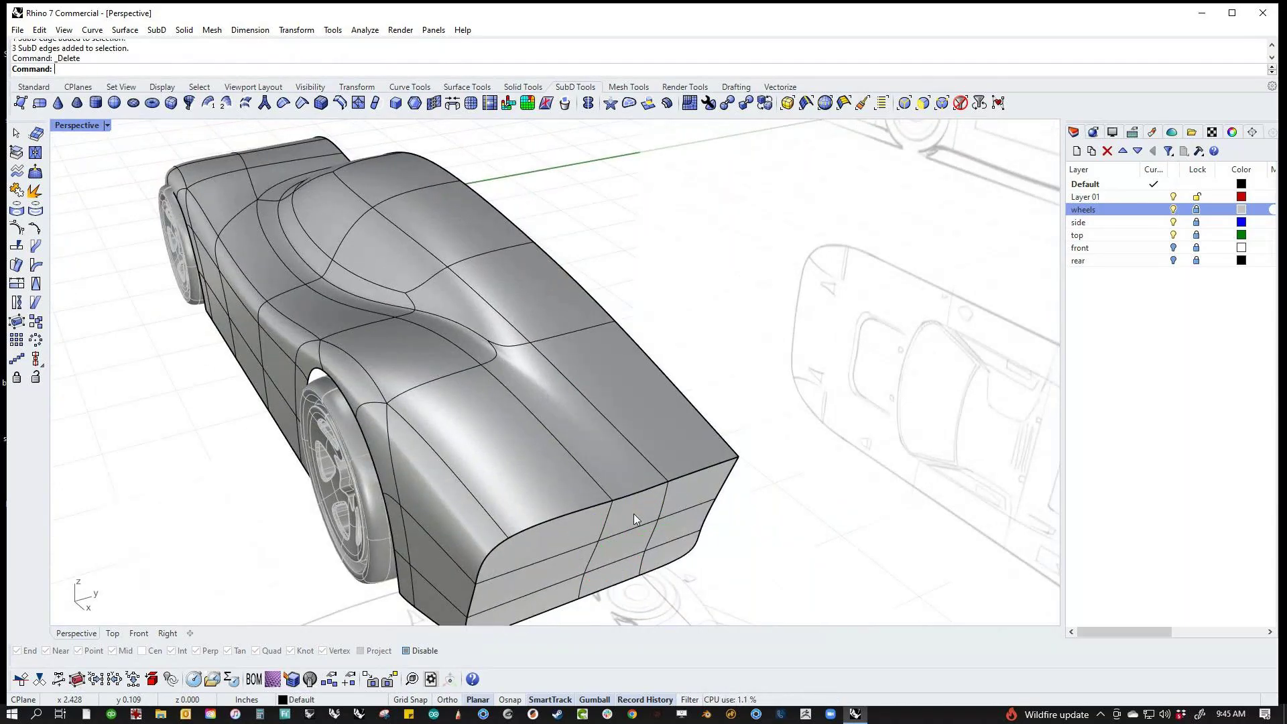
# Step: Delete the next inner bevel edge segment further forward alongside the cabin
pyautogui.moveTo(589, 457); pyautogui.dragTo(640, 471, button='right')
pyautogui.click(471, 343)
pyautogui.press('Delete')
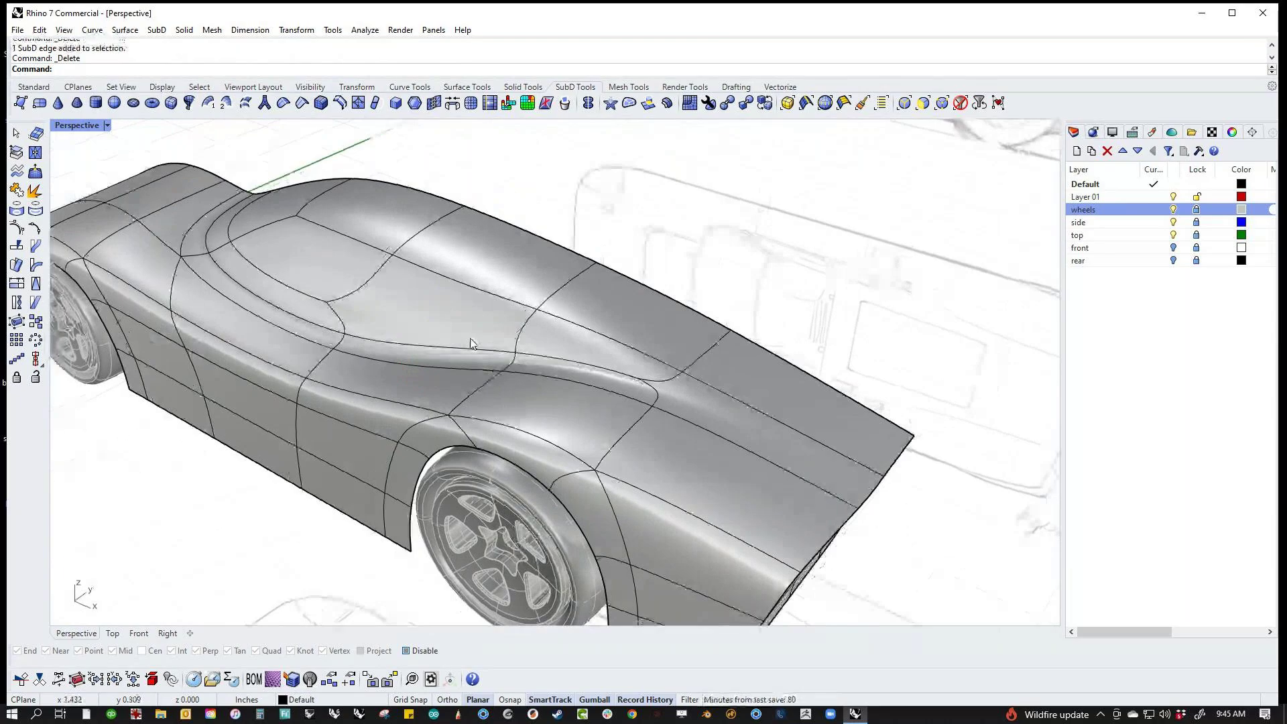
# Step: Try deleting an edge near the rear end of the beveled loop, above the rear wheel
pyautogui.moveTo(478, 360)
pyautogui.mouseDown(button='right')
pyautogui.moveTo(624, 392)
pyautogui.moveTo(685, 374)
pyautogui.moveTo(690, 399)
pyautogui.moveTo(620, 369)
pyautogui.mouseUp(button='right')
pyautogui.click(685, 374)
pyautogui.press('Delete')
pyautogui.hotkey('ctrl', 'z')
pyautogui.moveTo(638, 434); pyautogui.dragTo(669, 407, button='right')
pyautogui.scroll(5, 638, 402)
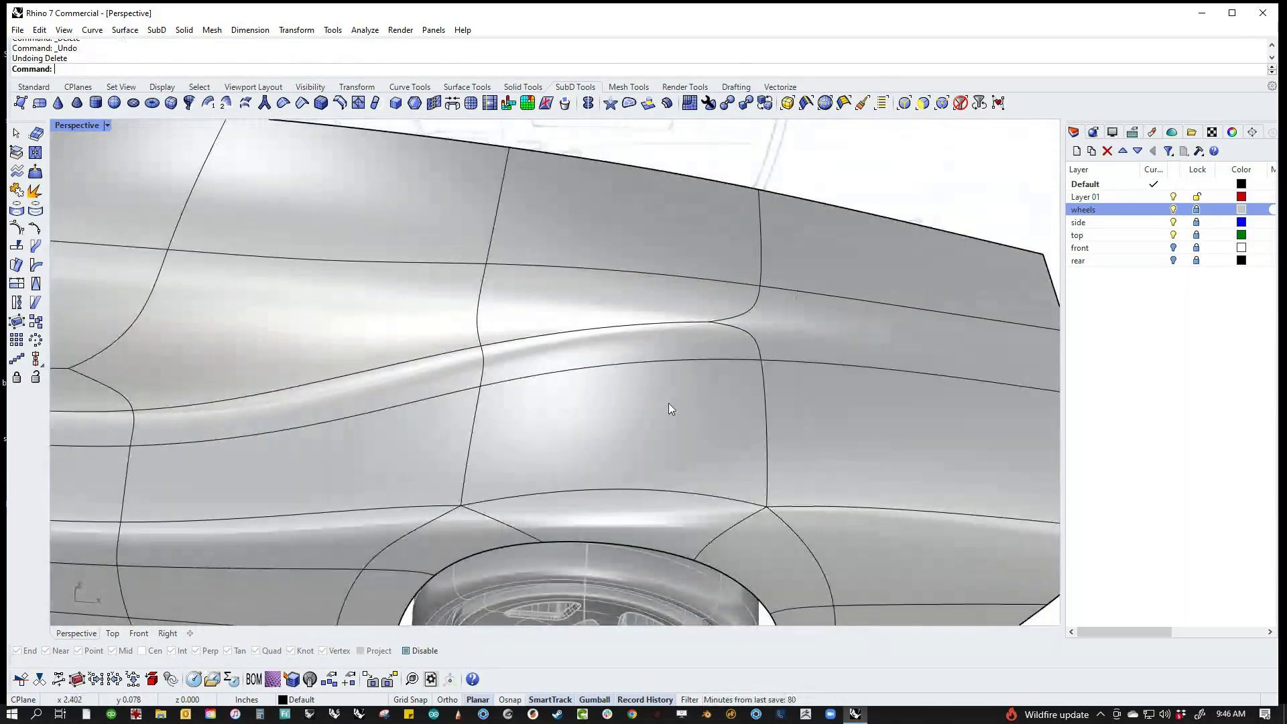
# Step: Redo the undone deletion of the beveled loop's edge above the rear wheel
pyautogui.hotkey('ctrl', 'y')
pyautogui.scroll(-5, 639, 427)
pyautogui.moveTo(571, 372); pyautogui.dragTo(476, 386, button='right')
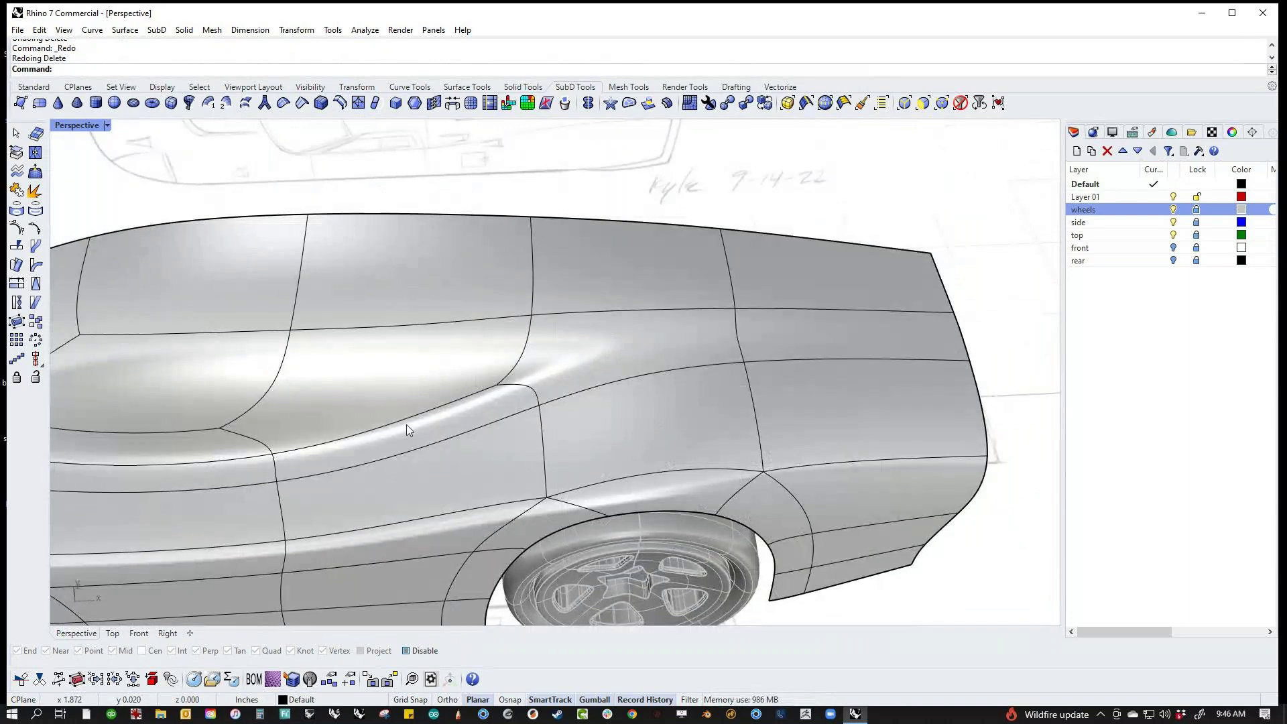
# Step: Slide the remaining lengthwise edge segment above the rear wheel outward across the body surface
pyautogui.moveTo(669, 407)
pyautogui.mouseDown(button='right')
pyautogui.moveTo(692, 445)
pyautogui.moveTo(644, 400)
pyautogui.moveTo(660, 452)
pyautogui.moveTo(689, 374)
pyautogui.moveTo(748, 360)
pyautogui.moveTo(744, 339)
pyautogui.mouseUp(button='right')
pyautogui.click(694, 232)
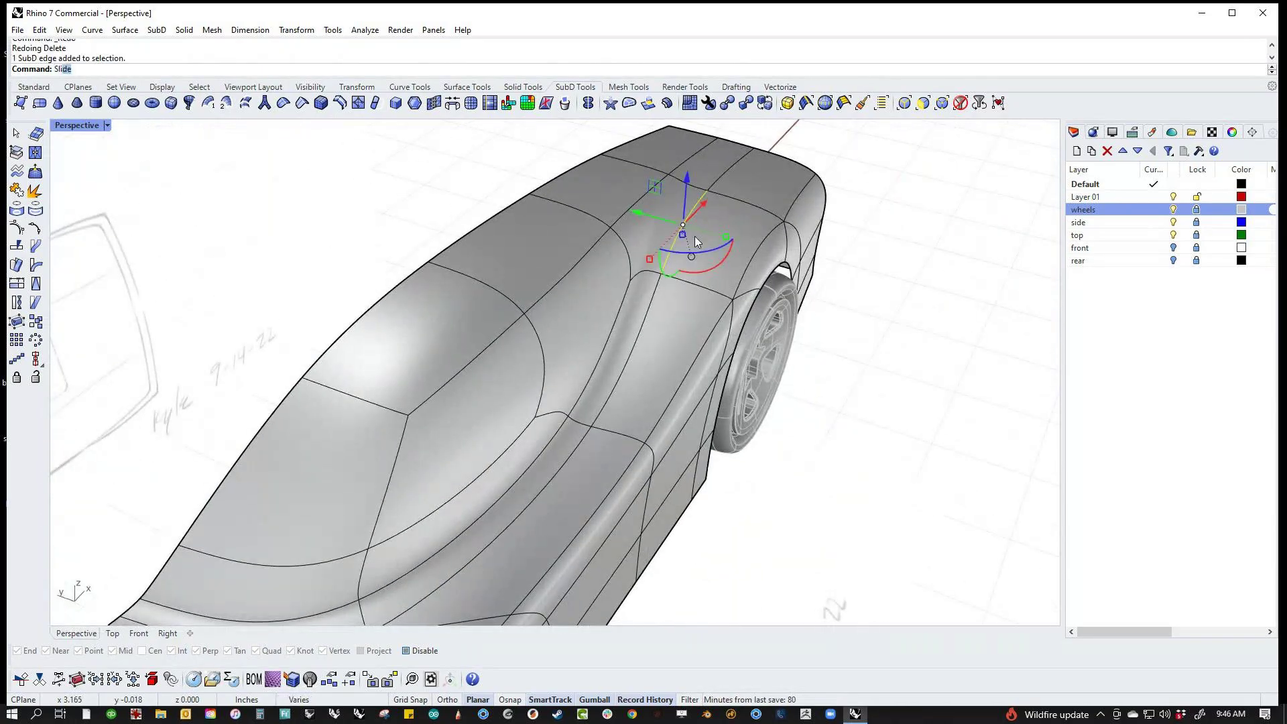
pyautogui.press('Return')
pyautogui.scroll(3, 723, 238)
pyautogui.moveTo(723, 238)
pyautogui.mouseDown(button='right')
pyautogui.moveTo(693, 242)
pyautogui.moveTo(511, 411)
pyautogui.mouseUp(button='right')
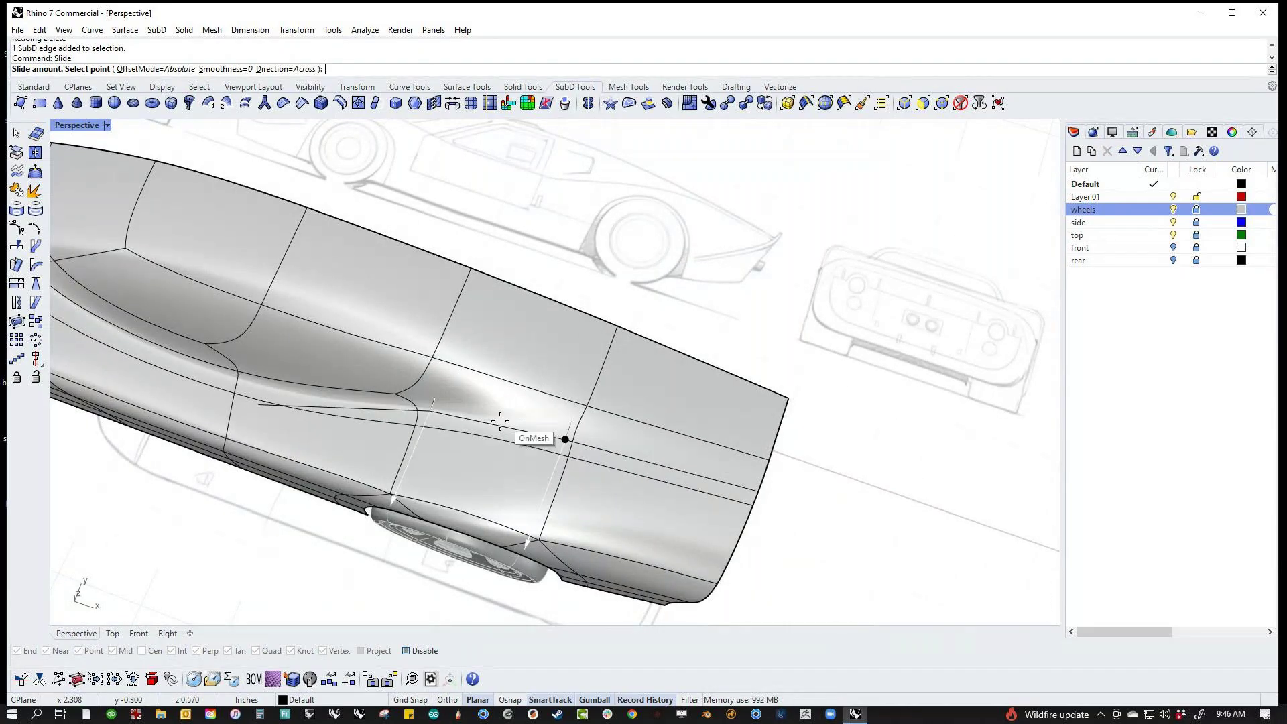
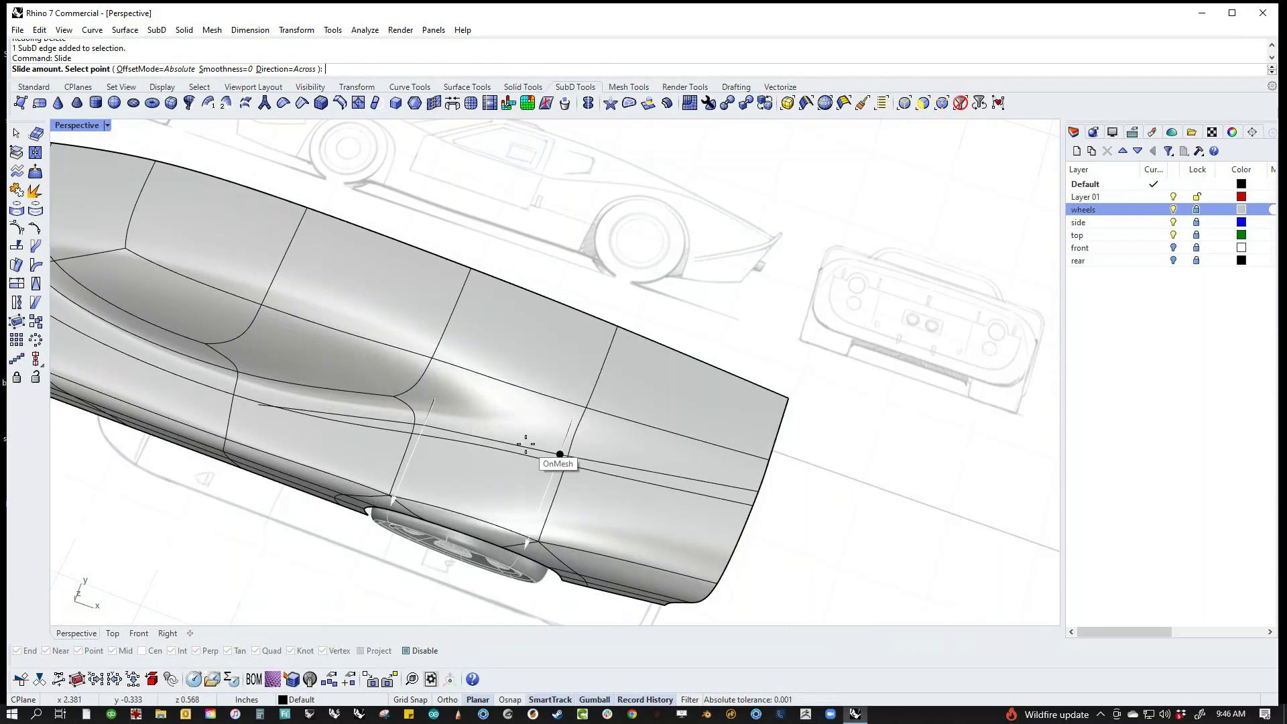
pyautogui.click(524, 448)
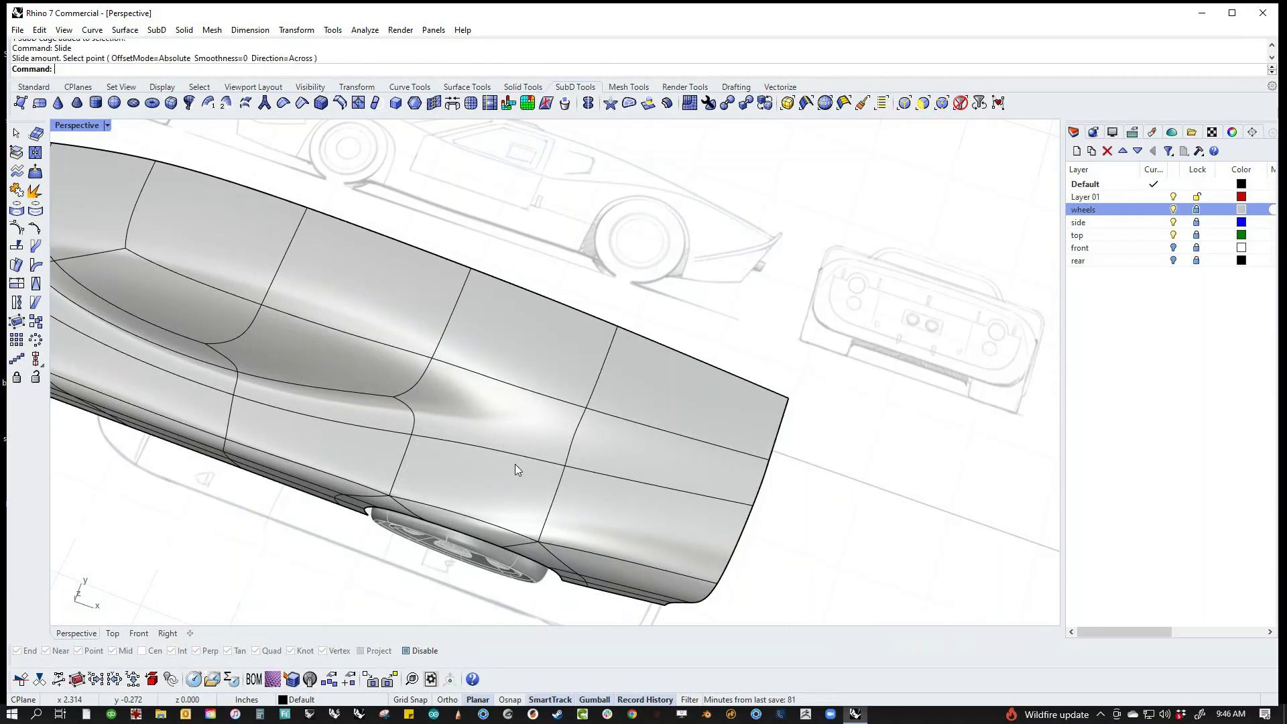
# Step: Slide the lengthwise loop's tail-end vertex and its neighbour just behind the rear wheel outward toward the body side
pyautogui.keyDown('ctrl'); pyautogui.keyDown('shift'); pyautogui.click(754, 508); pyautogui.keyUp('shift'); pyautogui.keyUp('ctrl')
pyautogui.press('Return')
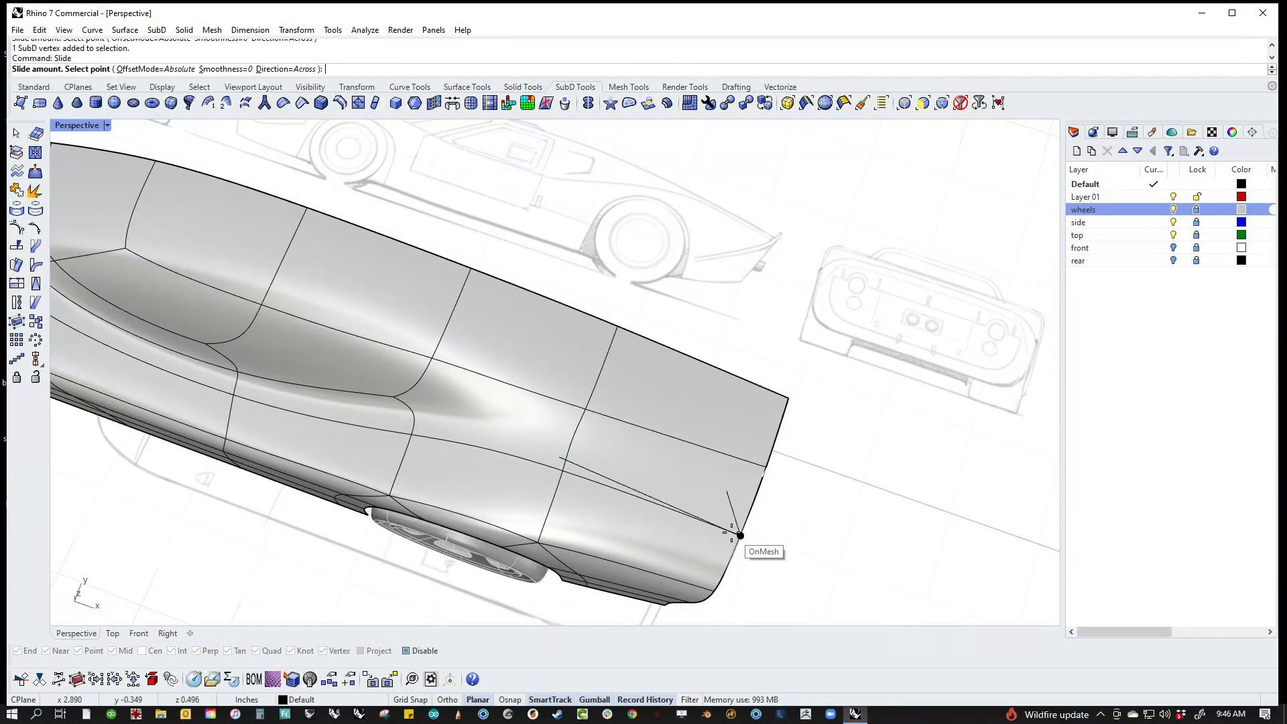
pyautogui.click(721, 569)
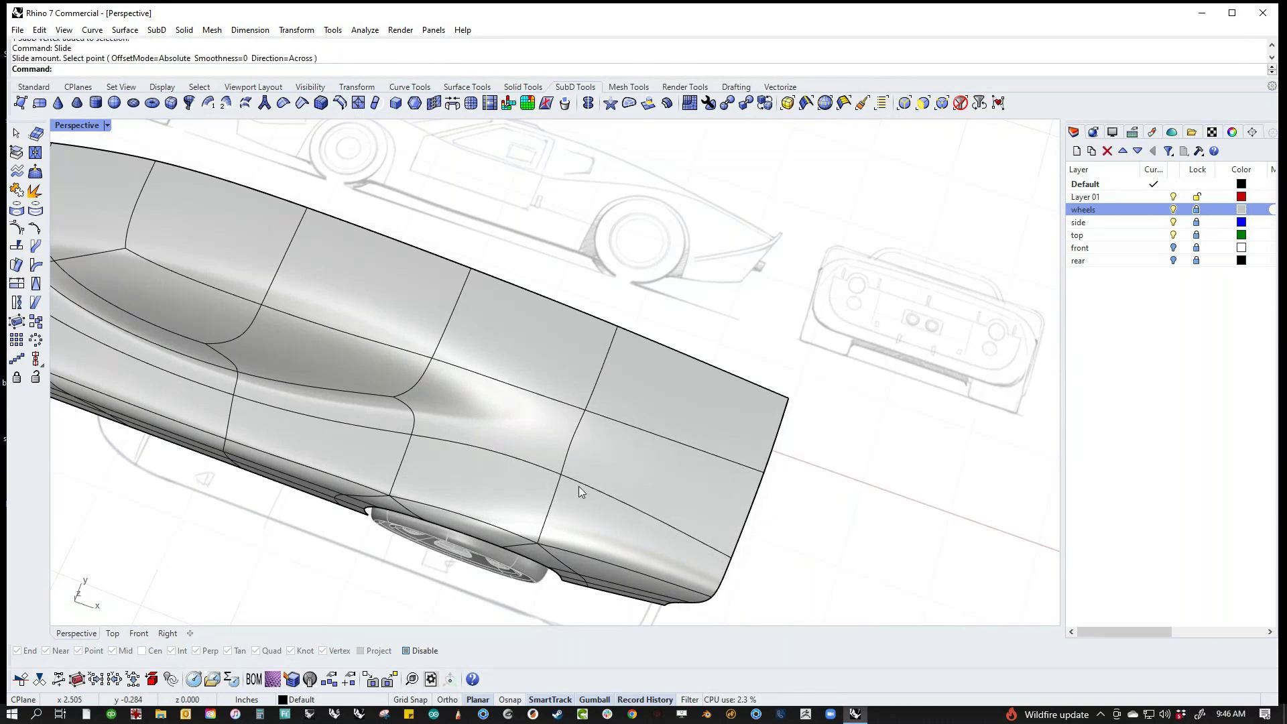
pyautogui.click(556, 474)
pyautogui.press('Return')
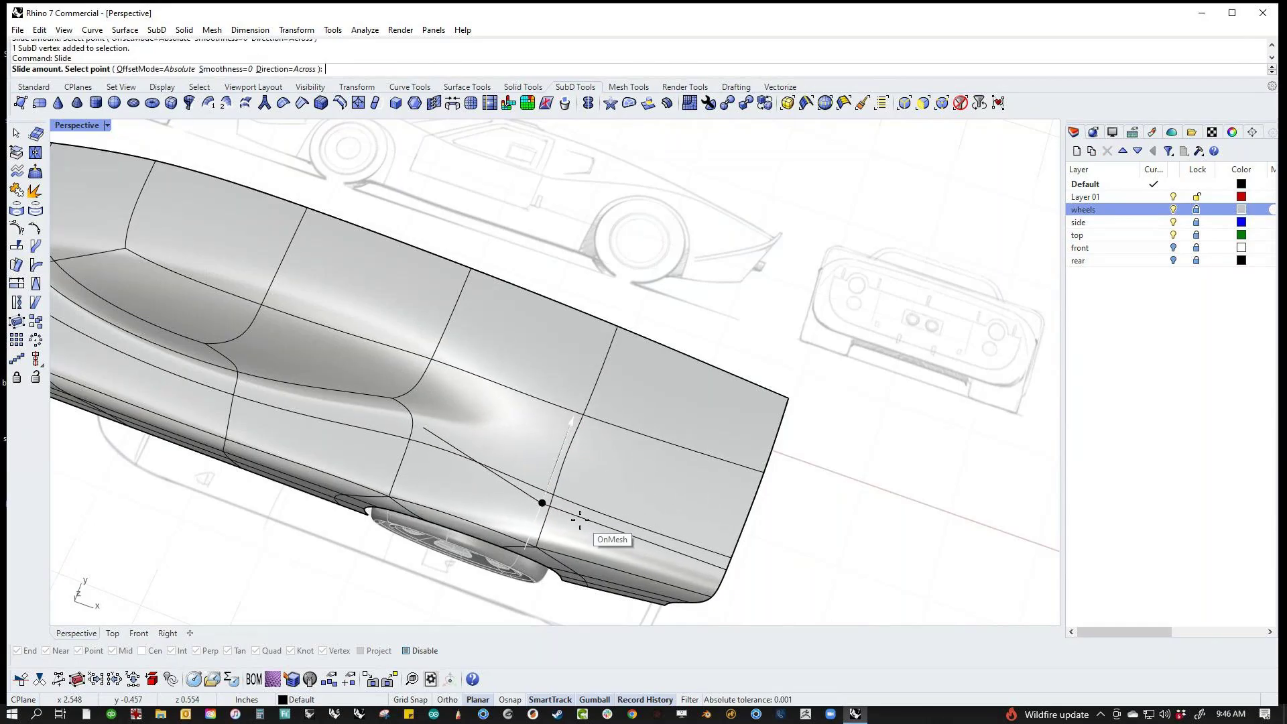
pyautogui.click(616, 512)
# Step: Lower the lengthwise loop's edge segment above the rear wheel to reshape the rear fender
pyautogui.moveTo(793, 511); pyautogui.dragTo(672, 244, button='right')
pyautogui.click(669, 293)
pyautogui.moveTo(672, 243); pyautogui.dragTo(670, 299)
pyautogui.moveTo(670, 299); pyautogui.dragTo(304, 290, button='right')
pyautogui.scroll(5, 585, 316)
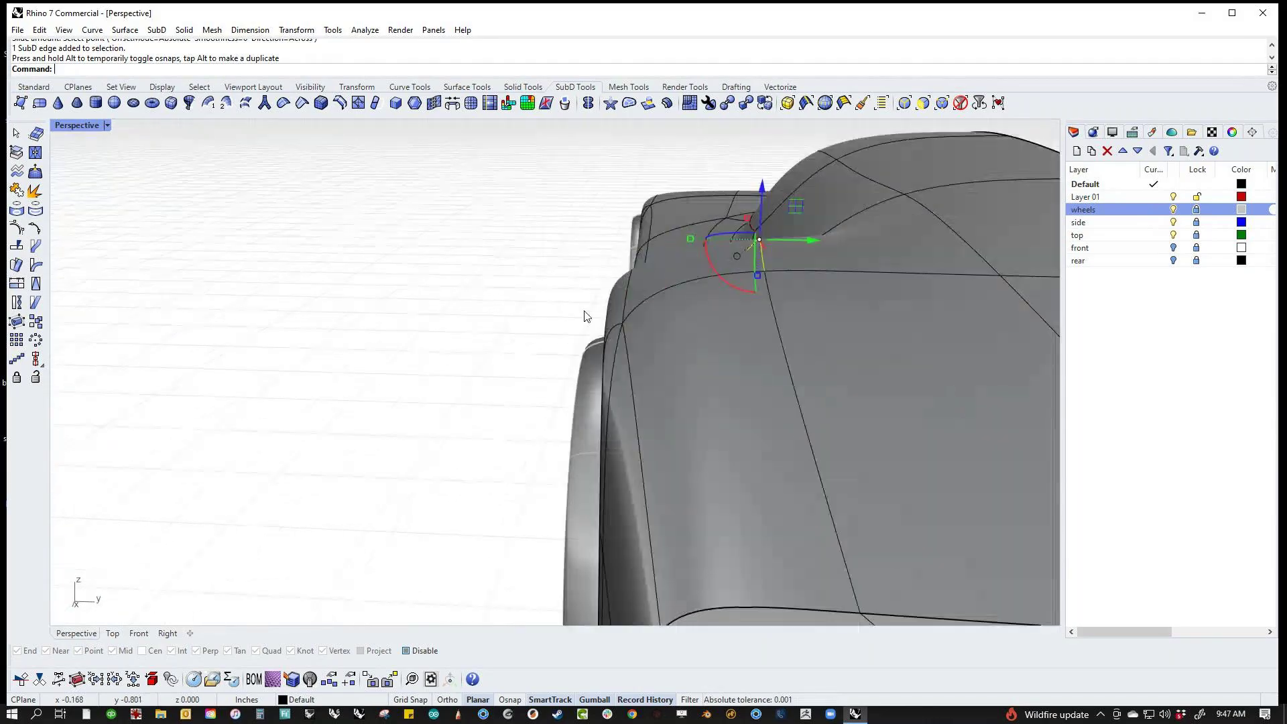
pyautogui.moveTo(585, 316); pyautogui.dragTo(672, 335, button='right')
pyautogui.moveTo(945, 258); pyautogui.dragTo(787, 327, button='right')
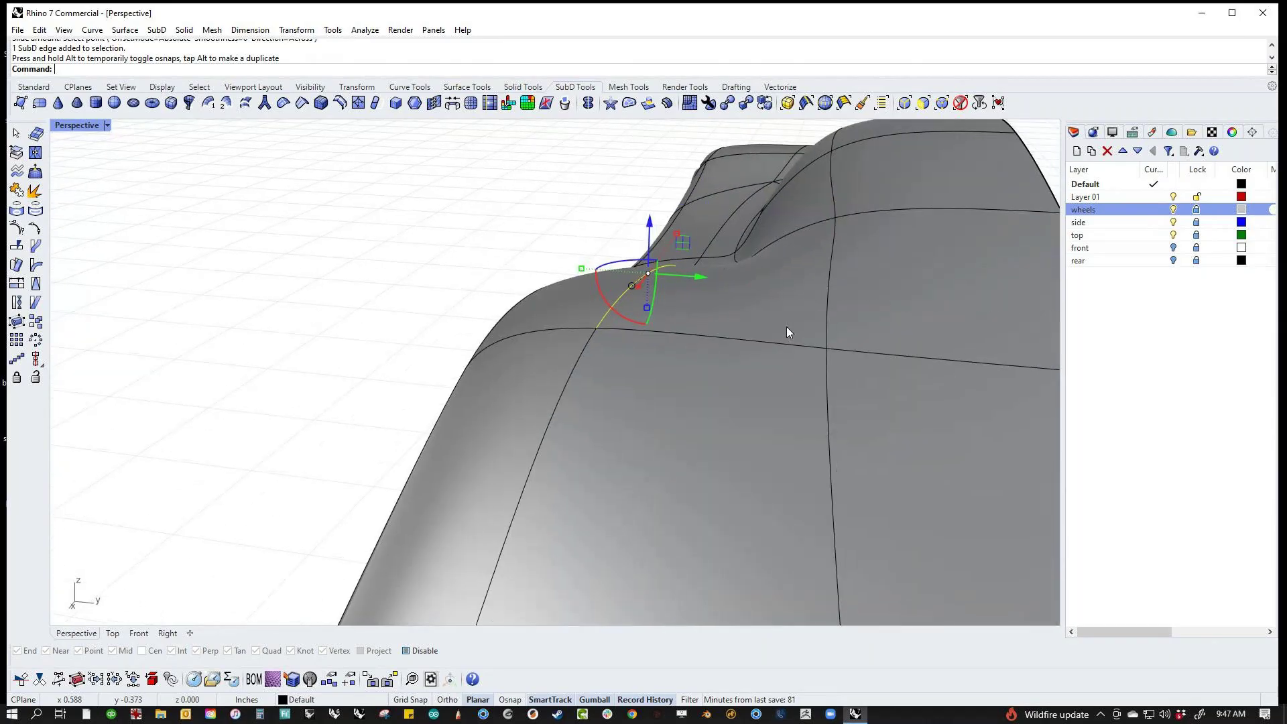
pyautogui.keyDown('ctrl'); pyautogui.keyDown('shift'); pyautogui.click(824, 348); pyautogui.keyUp('shift'); pyautogui.keyUp('ctrl')
pyautogui.press('Return')
pyautogui.press('Escape')
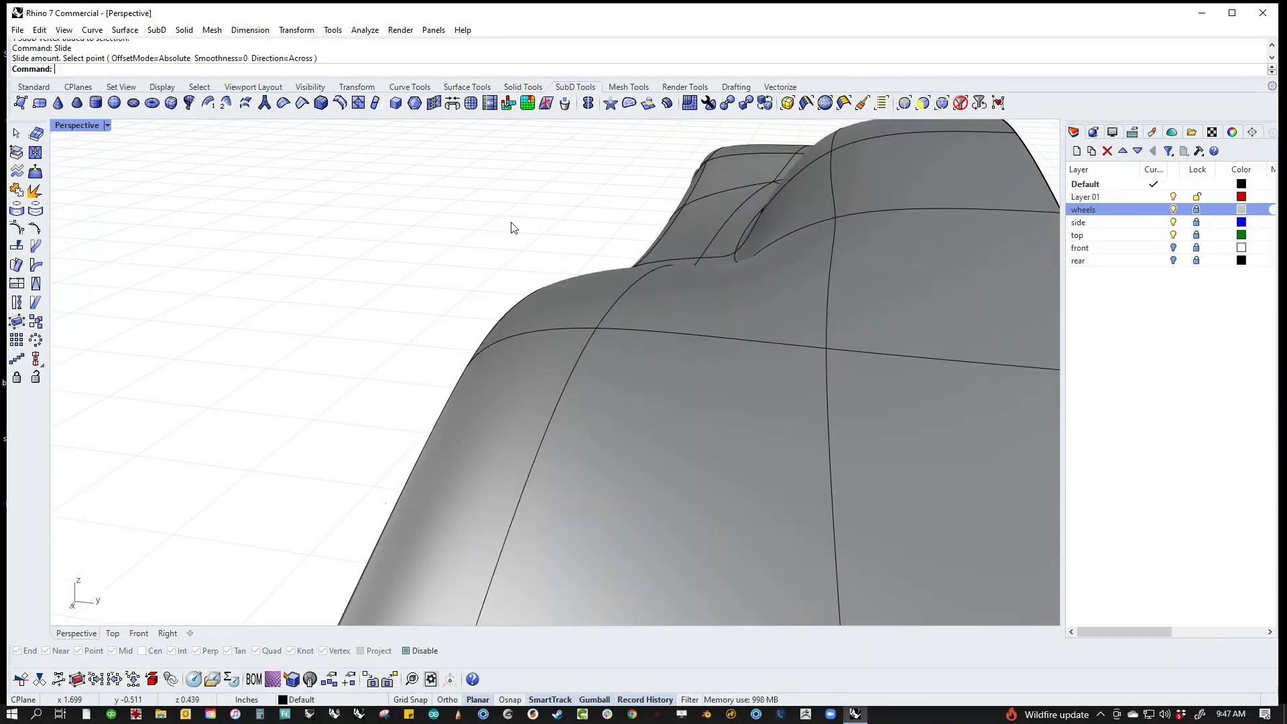
pyautogui.keyDown('ctrl'); pyautogui.keyDown('shift'); pyautogui.click(831, 350); pyautogui.keyUp('shift'); pyautogui.keyUp('ctrl')
pyautogui.press('Escape')
# Step: Lower the vertex on the rear deck where the inner lengthwise edge meets the cross edge behind the cabin
pyautogui.keyDown('ctrl'); pyautogui.keyDown('shift'); pyautogui.click(826, 350); pyautogui.keyUp('shift'); pyautogui.keyUp('ctrl')
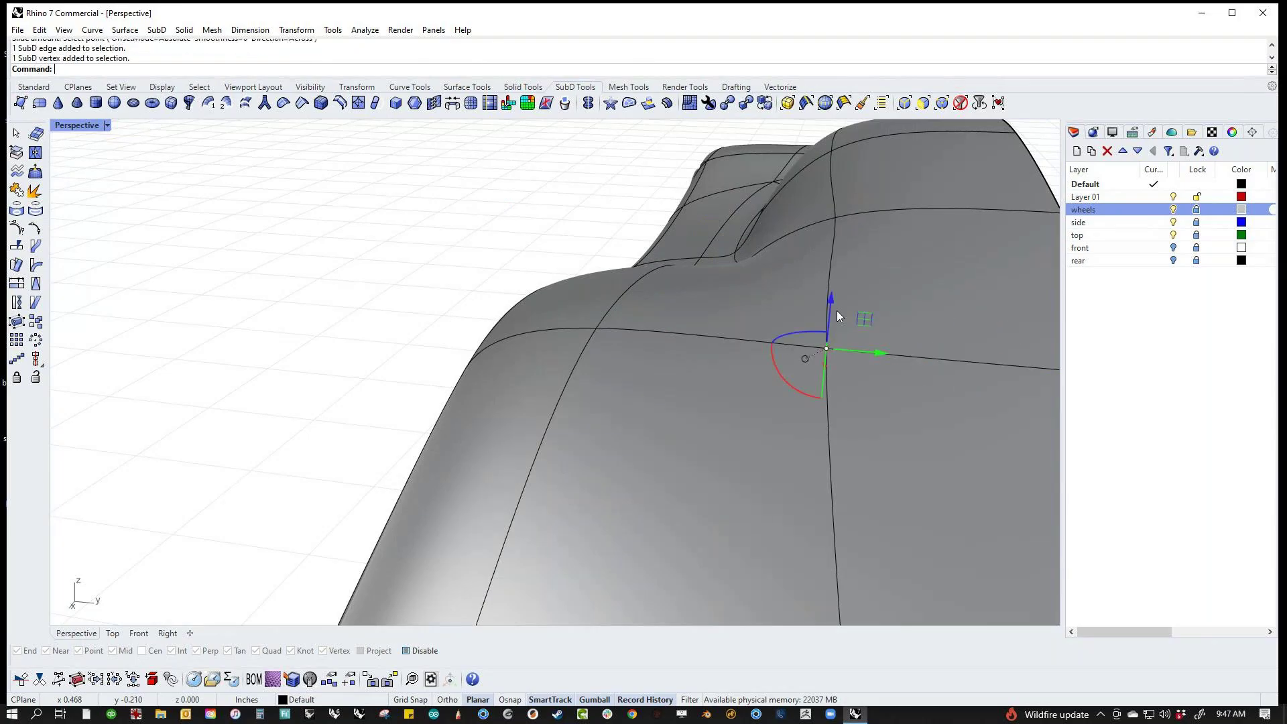
pyautogui.moveTo(784, 327); pyautogui.dragTo(827, 311, button='right')
pyautogui.moveTo(832, 301); pyautogui.dragTo(818, 362)
pyautogui.press('Escape')
pyautogui.moveTo(818, 362); pyautogui.dragTo(636, 429, button='right')
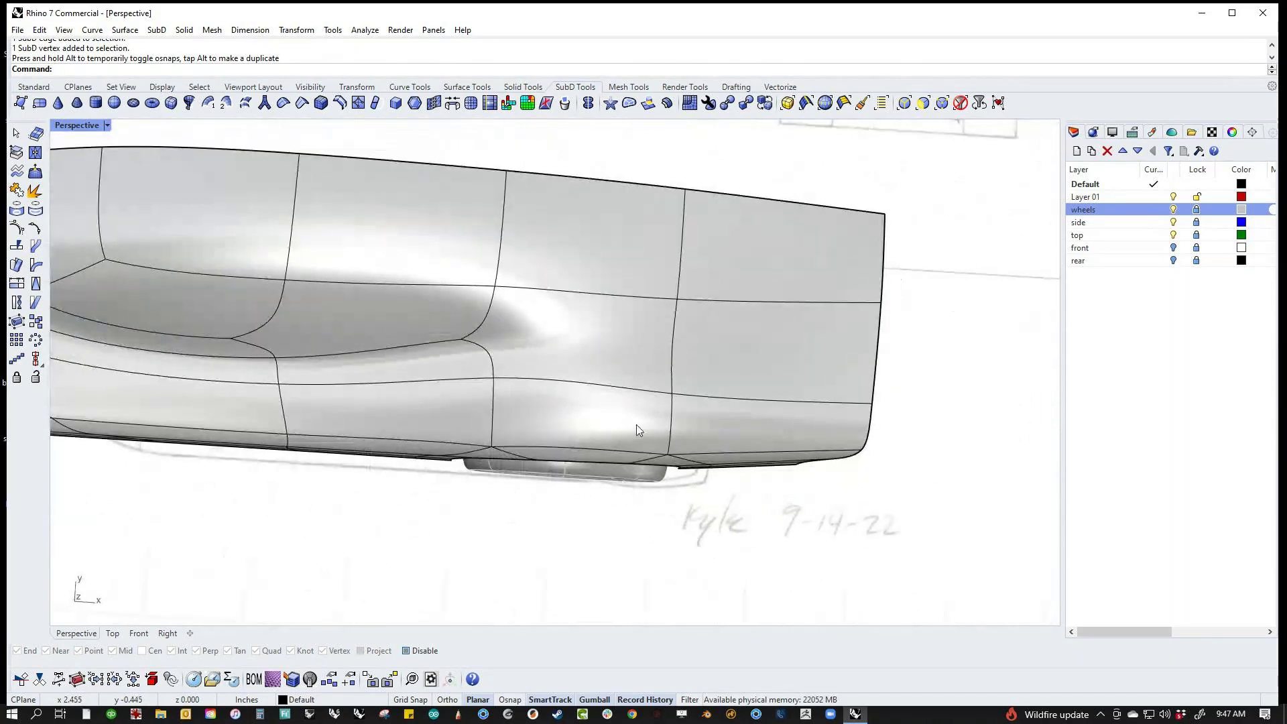
# Step: Shift the two loop vertices above the front and back of the rear wheel arch outward to smooth the loop's flow
pyautogui.keyDown('ctrl'); pyautogui.keyDown('shift'); pyautogui.click(493, 380); pyautogui.keyUp('shift'); pyautogui.keyUp('ctrl')
pyautogui.moveTo(494, 335); pyautogui.dragTo(496, 348)
pyautogui.moveTo(500, 393); pyautogui.dragTo(511, 369)
pyautogui.press('Escape')
pyautogui.keyDown('ctrl'); pyautogui.keyDown('shift'); pyautogui.click(674, 390); pyautogui.keyUp('shift'); pyautogui.keyUp('ctrl')
pyautogui.moveTo(673, 342); pyautogui.dragTo(676, 369)
pyautogui.press('Escape')
# Step: Select the four centreline edges along the hood from near the windshield base to the nose
pyautogui.scroll(-5, 602, 446)
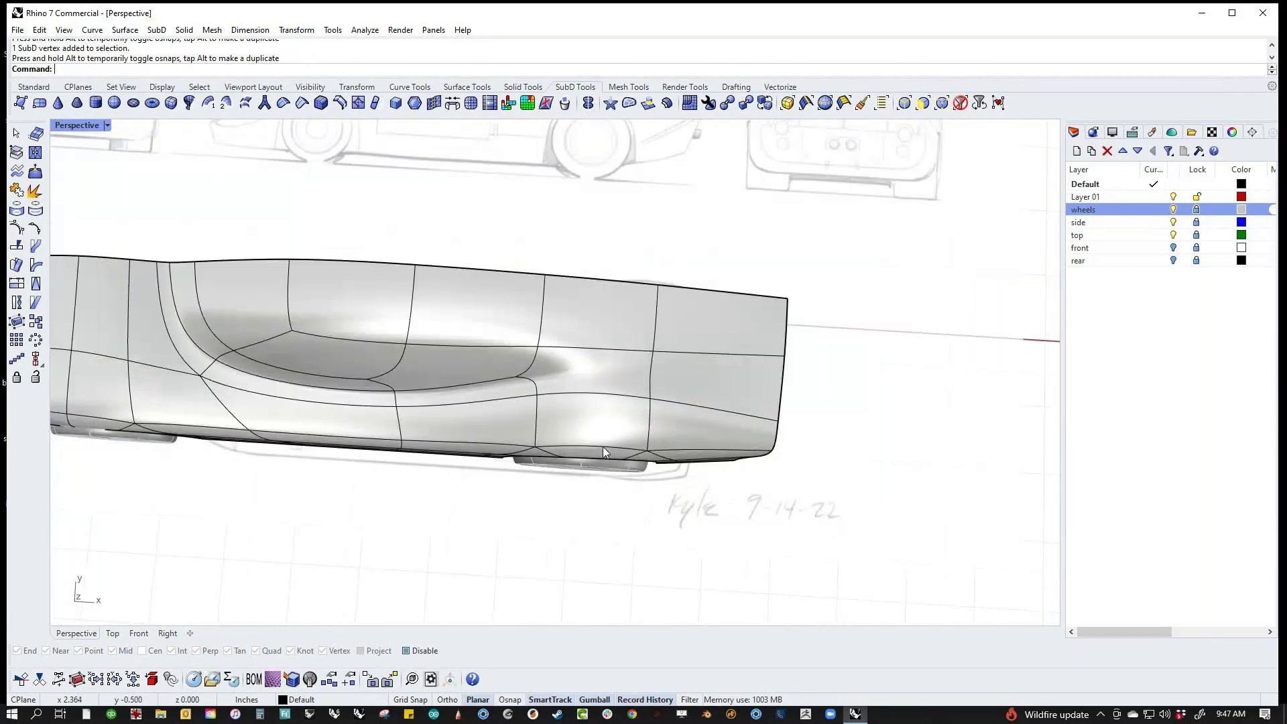
pyautogui.moveTo(604, 457); pyautogui.dragTo(695, 422, button='right')
pyautogui.scroll(4, 565, 425)
pyautogui.moveTo(566, 425); pyautogui.dragTo(520, 314, button='right')
pyautogui.click(516, 267)
pyautogui.keyDown('shift'); pyautogui.click(402, 284); pyautogui.keyUp('shift')
pyautogui.keyDown('shift'); pyautogui.click(329, 319); pyautogui.keyUp('shift')
pyautogui.keyDown('shift'); pyautogui.click(271, 351); pyautogui.keyUp('shift')
pyautogui.moveTo(402, 355); pyautogui.dragTo(509, 360, button='right')
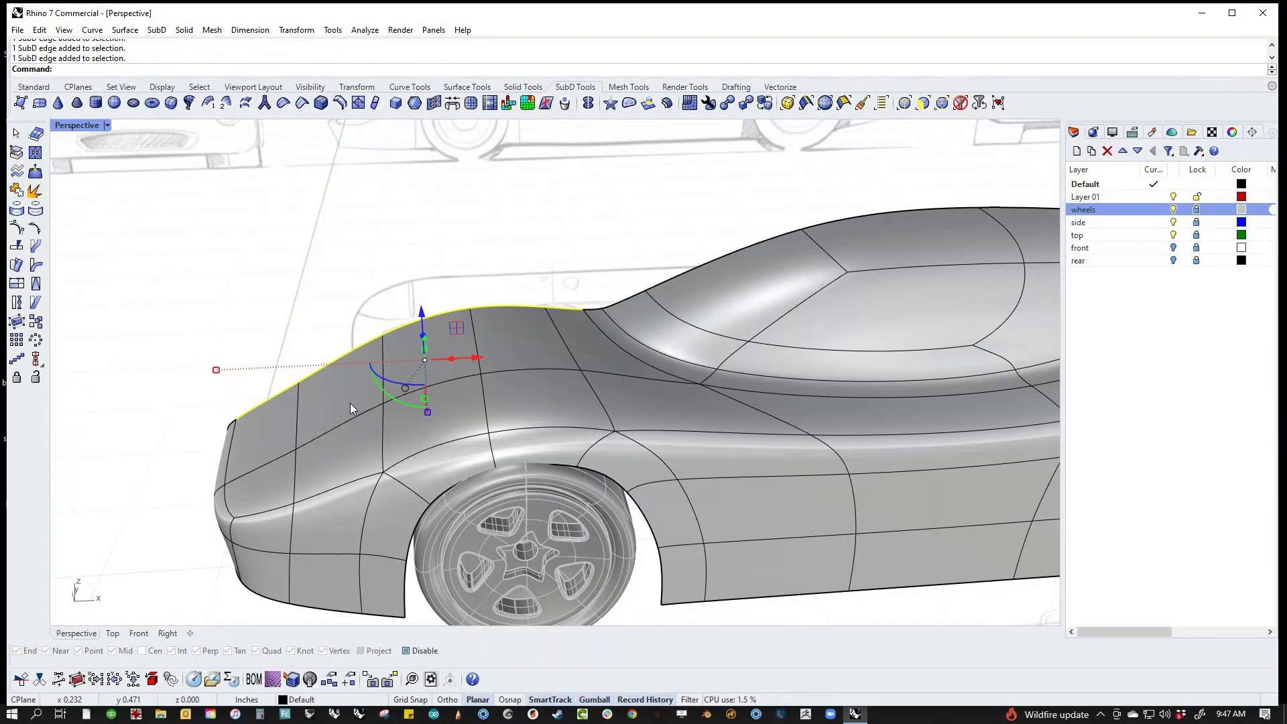
pyautogui.press('Return')
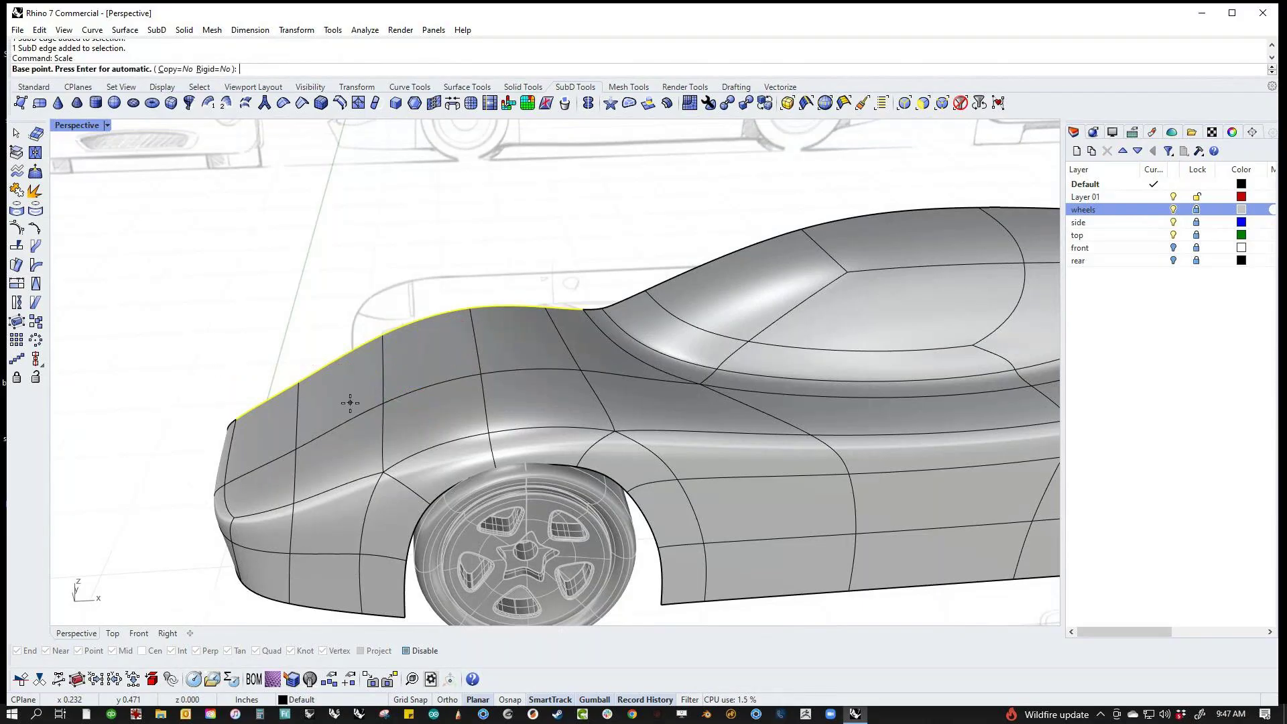
pyautogui.click(237, 421)
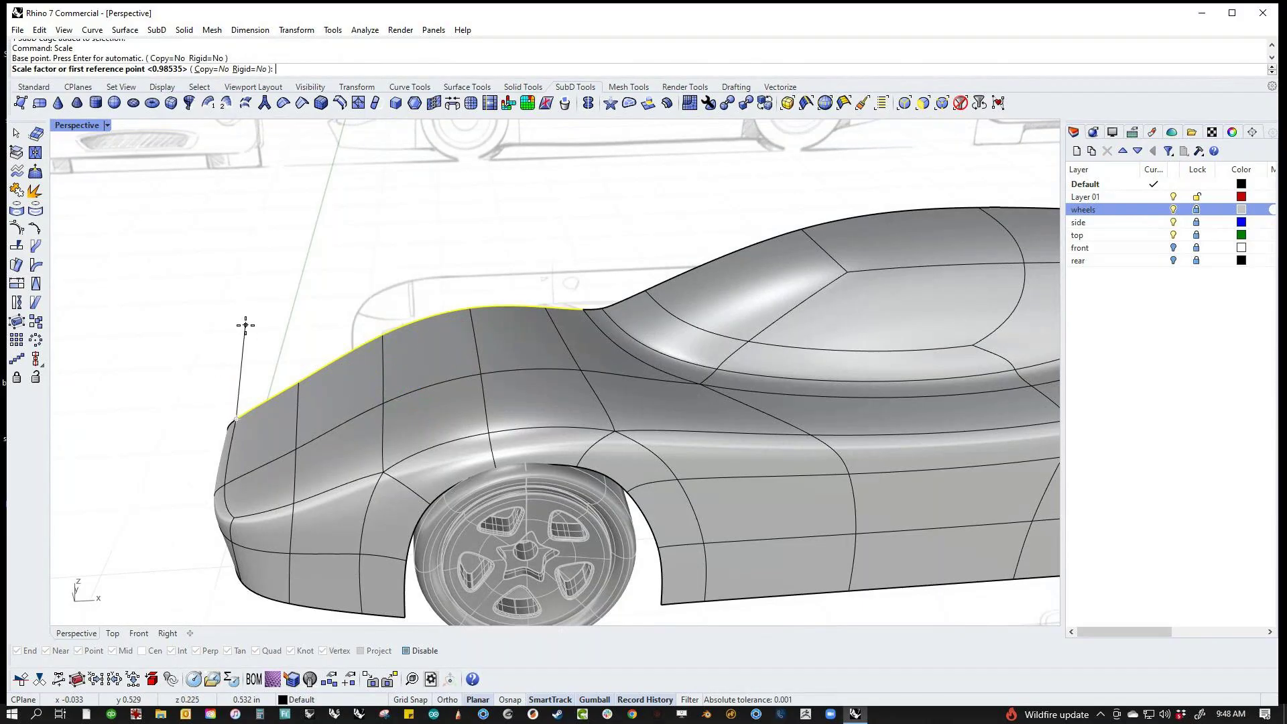
pyautogui.hotkey('ctrl', 'F2')
pyautogui.press('Escape')
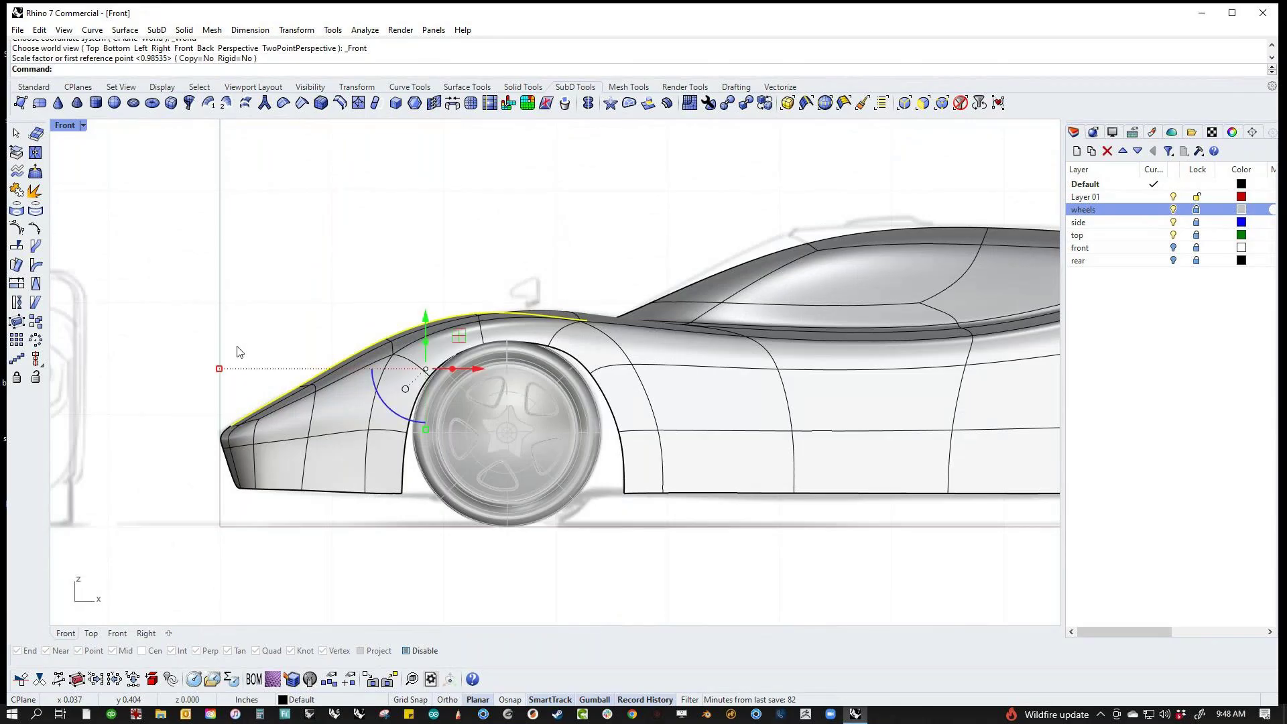
# Step: Relocate the gumball to the nose tip in the front view and scale the hood's centreline edges vertically to lower the profile
pyautogui.write('gr')
pyautogui.press('Return')
pyautogui.click(225, 421)
pyautogui.press('Return')
pyautogui.moveTo(230, 421); pyautogui.dragTo(235, 473)
pyautogui.click(189, 521)
pyautogui.write('p')
pyautogui.press('Return')
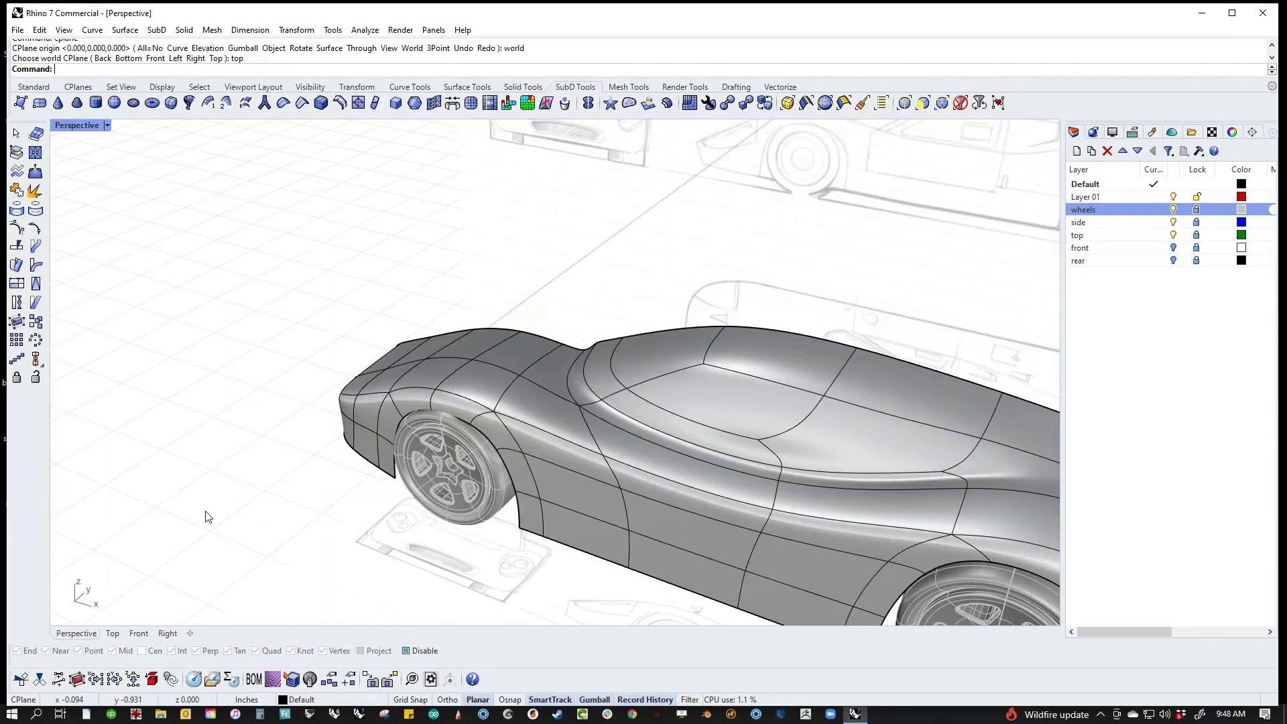
# Step: Flatten the dip in the three centreline edges at the windshield base by scaling them vertically about their cabin-side endpoint
pyautogui.moveTo(248, 488); pyautogui.dragTo(403, 460, button='right')
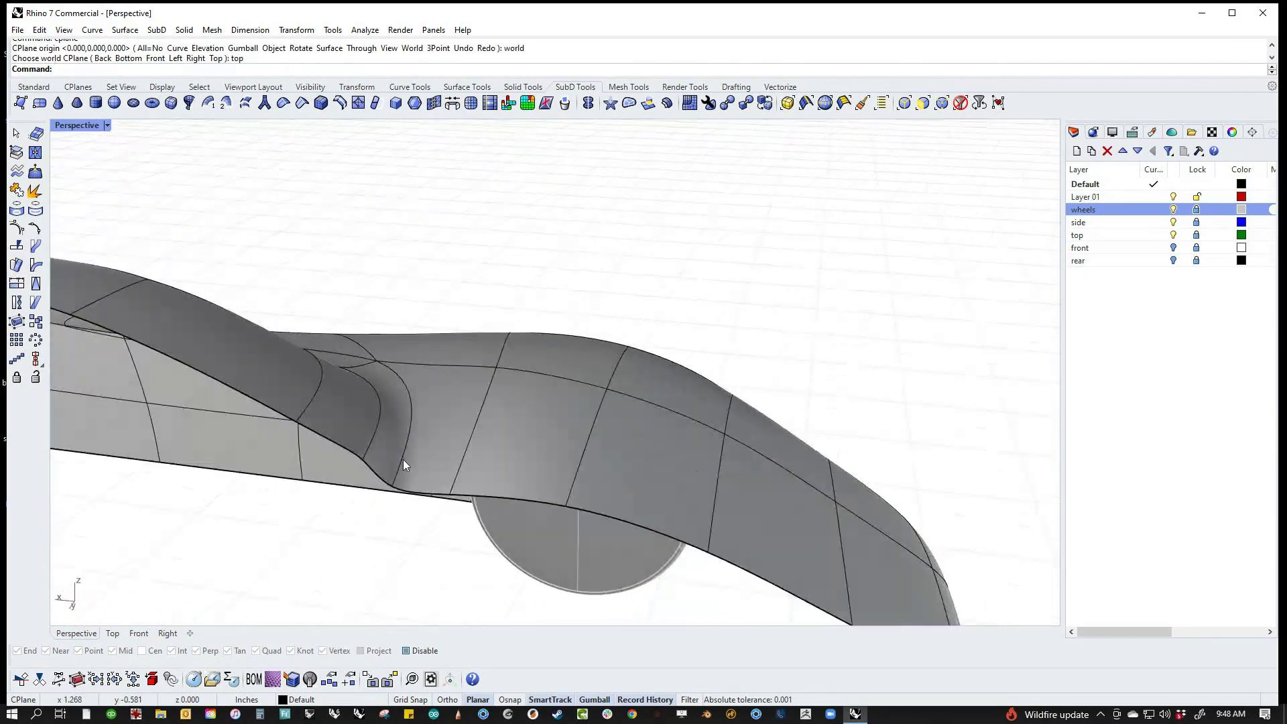
pyautogui.keyDown('ctrl'); pyautogui.keyDown('shift'); pyautogui.click(368, 469); pyautogui.keyUp('shift'); pyautogui.keyUp('ctrl')
pyautogui.keyDown('ctrl'); pyautogui.keyDown('shift'); pyautogui.click(441, 496); pyautogui.keyUp('shift'); pyautogui.keyUp('ctrl')
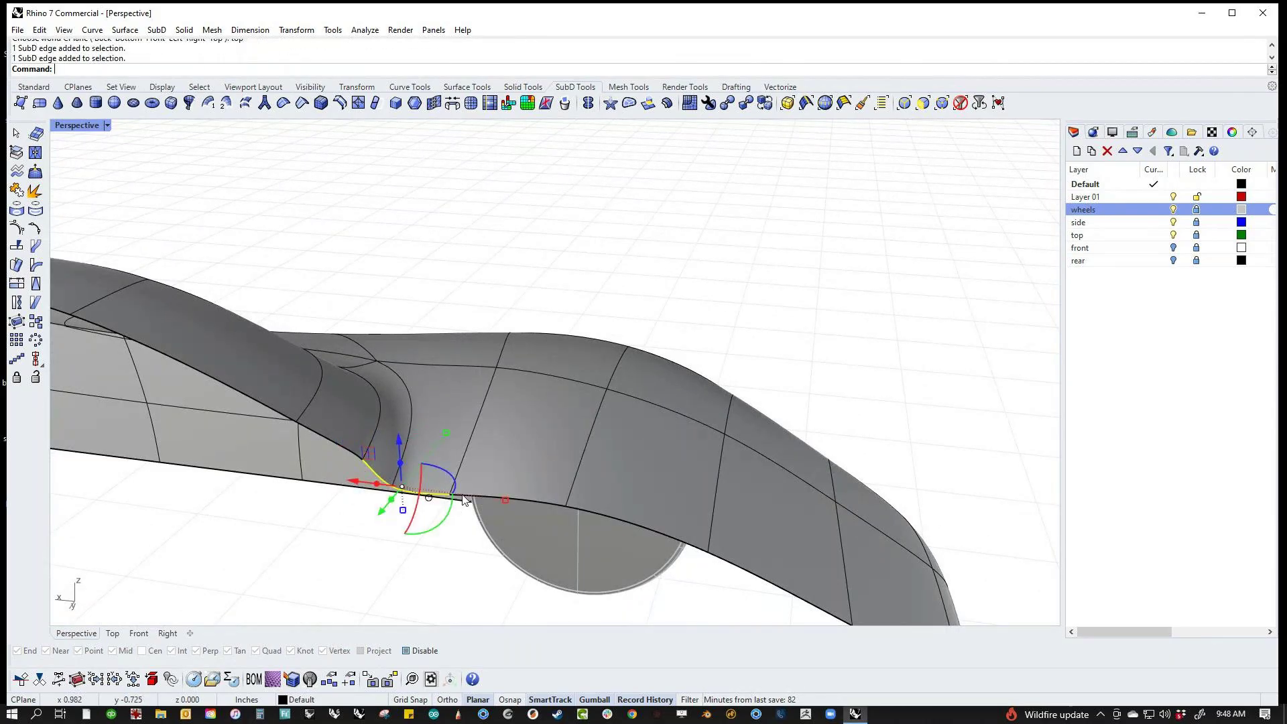
pyautogui.click(504, 500)
pyautogui.moveTo(458, 548); pyautogui.dragTo(445, 549, button='right')
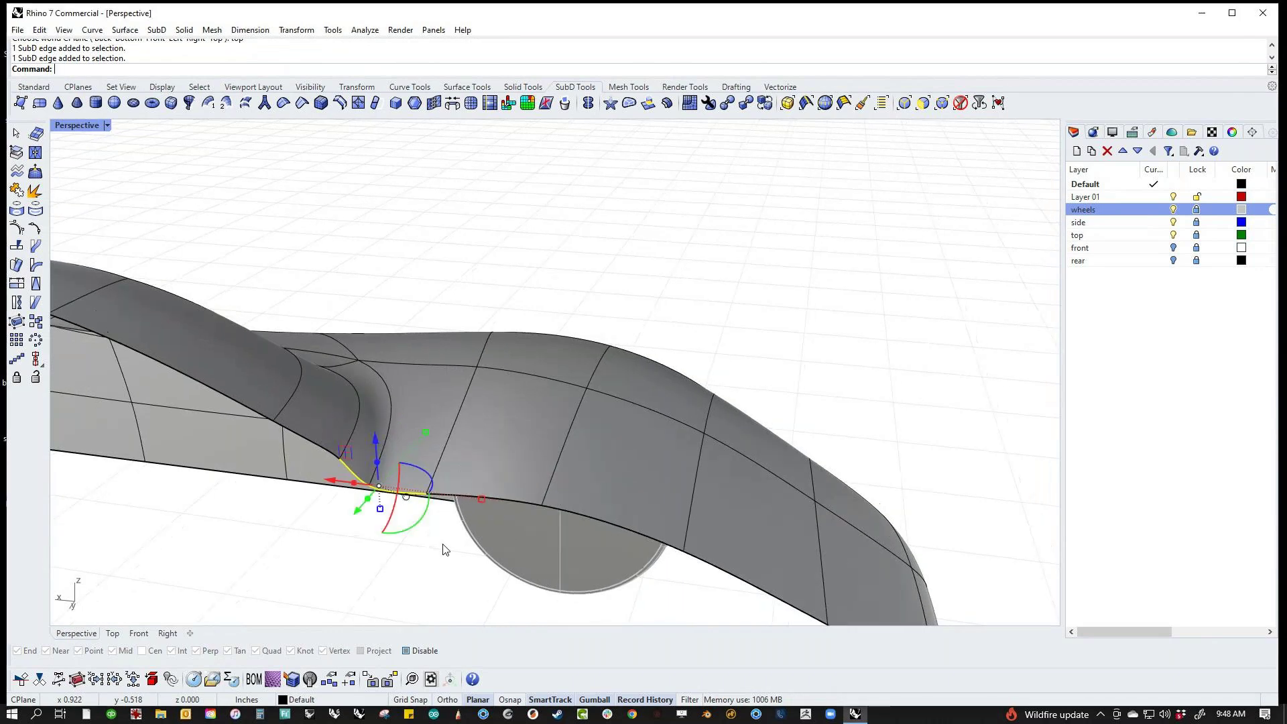
pyautogui.keyDown('ctrl'); pyautogui.keyDown('shift'); pyautogui.click(506, 500); pyautogui.keyUp('shift'); pyautogui.keyUp('ctrl')
pyautogui.moveTo(496, 502); pyautogui.dragTo(468, 533, button='right')
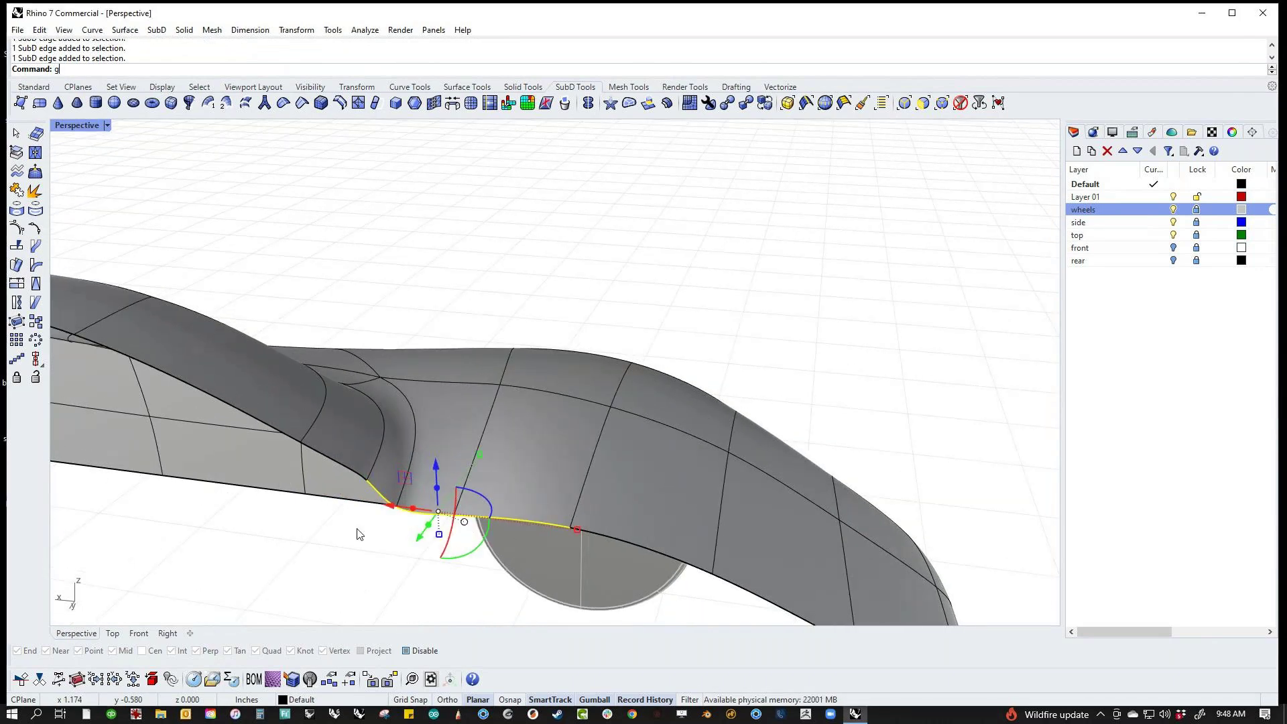
pyautogui.press('Return')
pyautogui.click(367, 483)
pyautogui.press('Return')
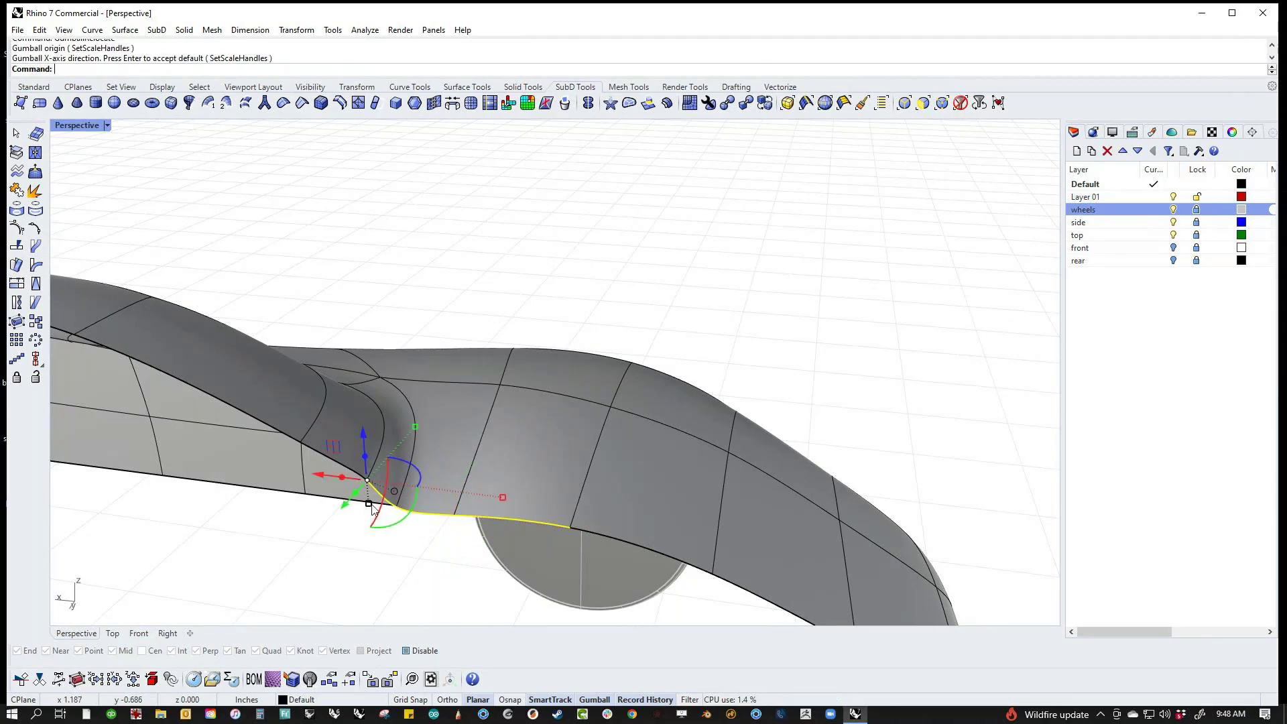
pyautogui.moveTo(370, 504)
pyautogui.mouseDown()
pyautogui.moveTo(367, 484)
pyautogui.moveTo(382, 482)
pyautogui.mouseUp()
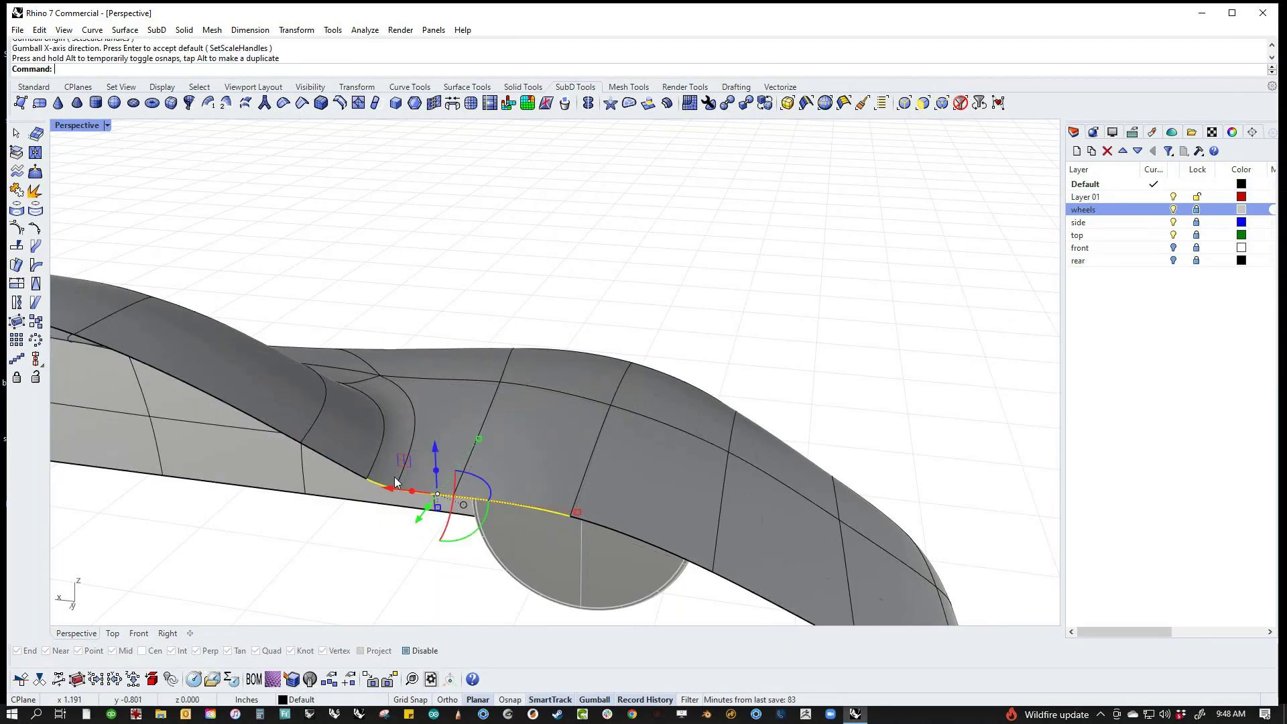
pyautogui.click(582, 260)
# Step: Examine the reshaped hood and fender surfaces from the nose and in the orthographic views
pyautogui.scroll(-4, 605, 325)
pyautogui.moveTo(658, 389); pyautogui.dragTo(493, 419, button='right')
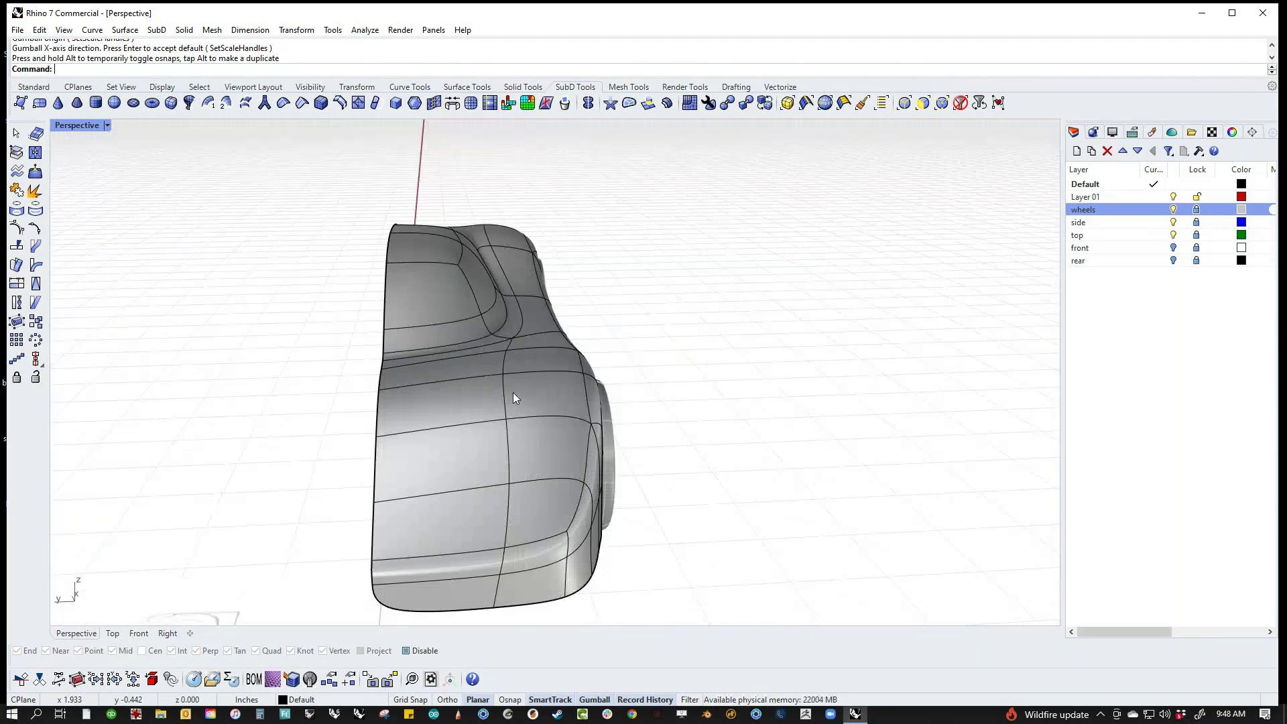
pyautogui.moveTo(512, 392)
pyautogui.mouseDown(button='right')
pyautogui.moveTo(554, 423)
pyautogui.moveTo(529, 445)
pyautogui.mouseUp(button='right')
pyautogui.moveTo(551, 286); pyautogui.dragTo(678, 322, button='right')
pyautogui.keyDown('shift'); pyautogui.moveTo(573, 330); pyautogui.dragTo(576, 360, button='right'); pyautogui.keyUp('shift')
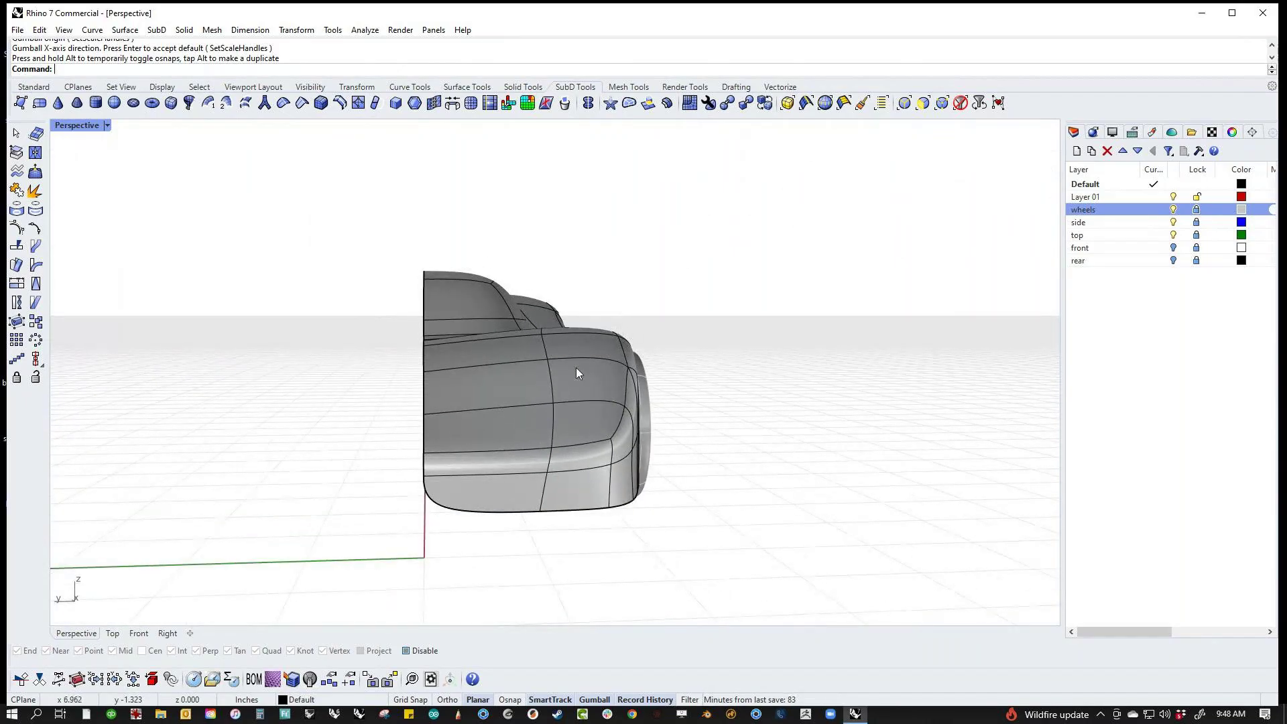
pyautogui.hotkey('ctrl', 'F2')
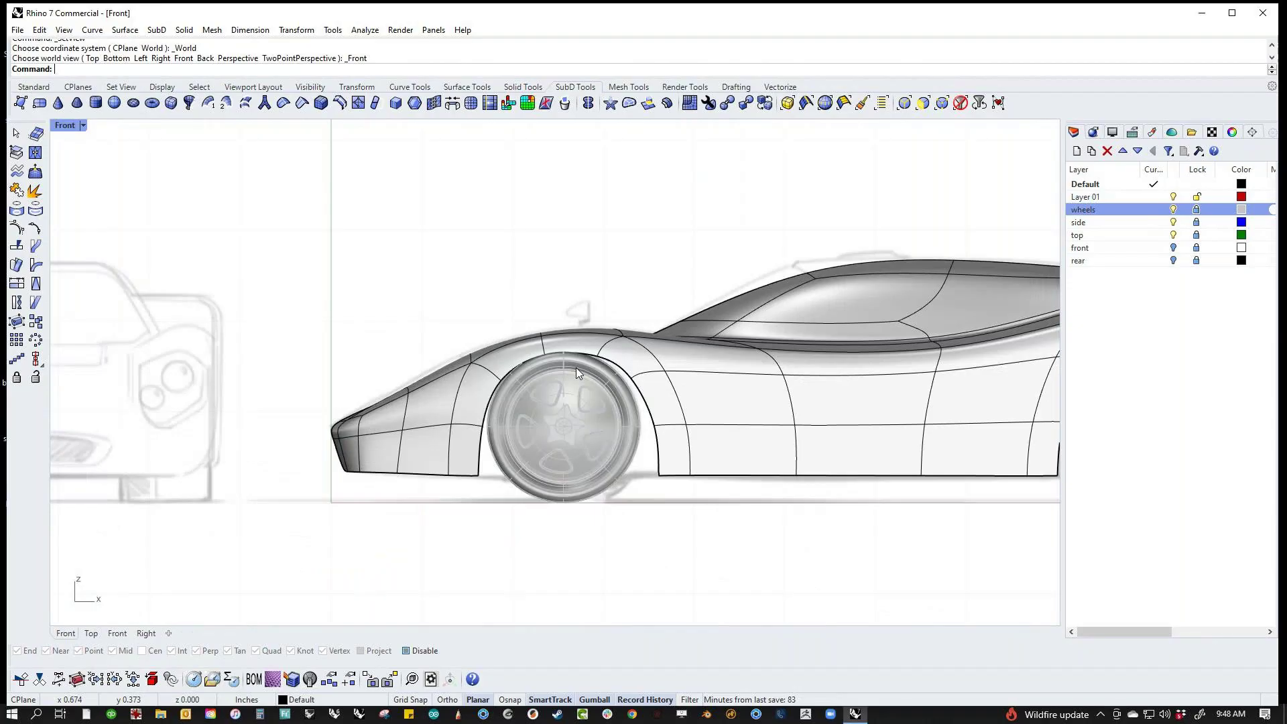
pyautogui.hotkey('ctrl', 'F3')
pyautogui.hotkey('ctrl', 'F4')
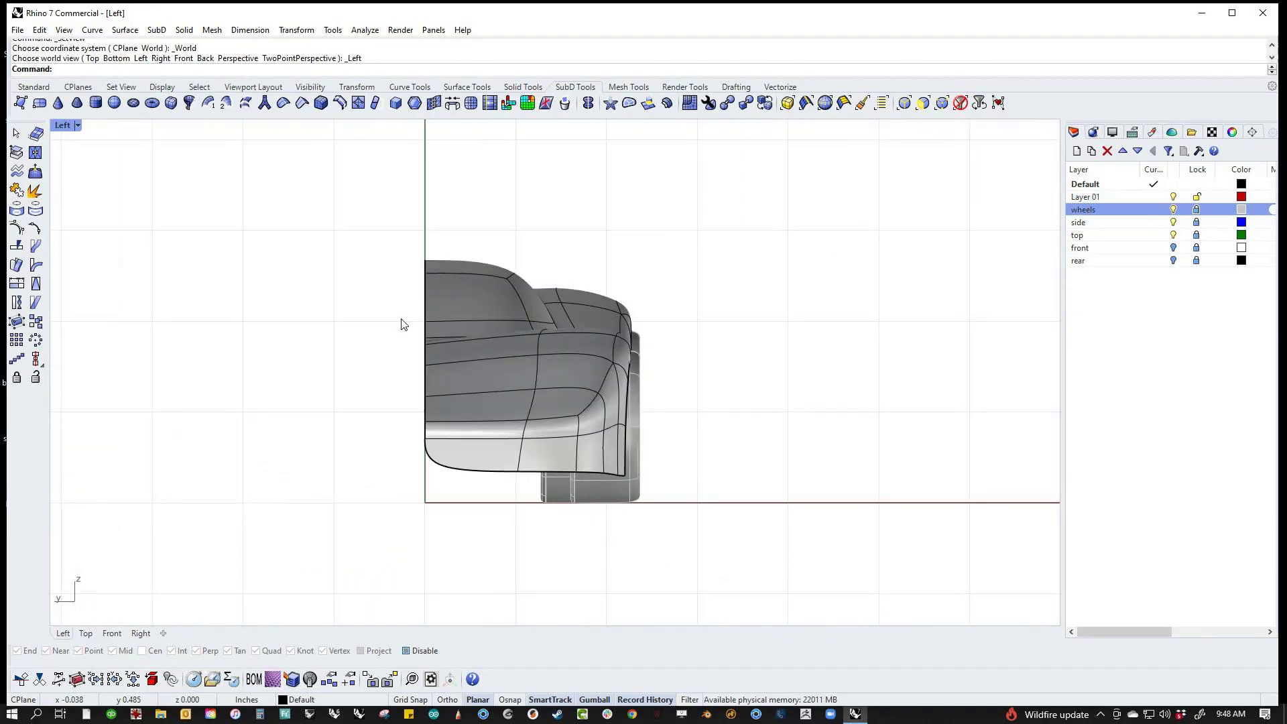
pyautogui.moveTo(676, 445); pyautogui.dragTo(567, 484, button='right')
pyautogui.hotkey('ctrl', 'F4')
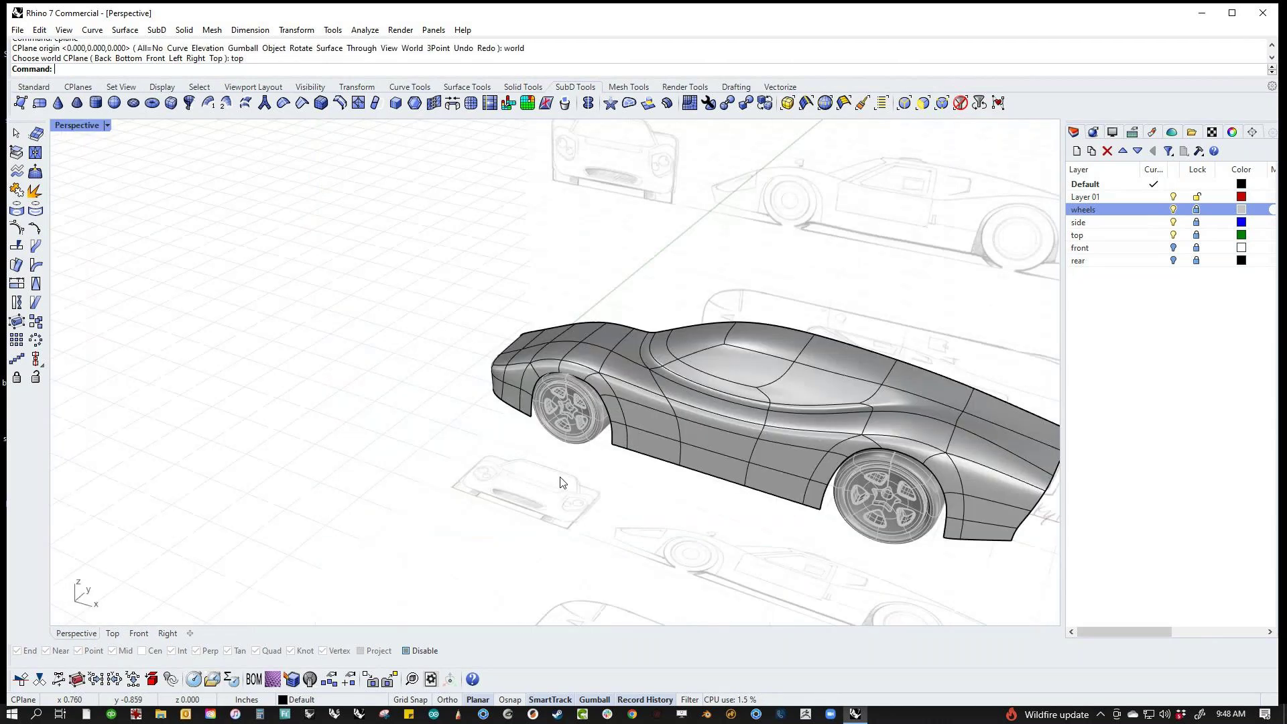
# Step: Insert a new edge beside the four lengthwise hood edges between the centreline and the front fender, with BothSides=No and OffsetMode=Absolute
pyautogui.moveTo(562, 483)
pyautogui.mouseDown(button='right')
pyautogui.moveTo(642, 528)
pyautogui.moveTo(522, 449)
pyautogui.moveTo(553, 450)
pyautogui.moveTo(593, 383)
pyautogui.mouseUp(button='right')
pyautogui.keyDown('ctrl'); pyautogui.keyDown('shift'); pyautogui.click(590, 362); pyautogui.keyUp('shift'); pyautogui.keyUp('ctrl')
pyautogui.keyDown('ctrl'); pyautogui.keyDown('shift'); pyautogui.click(573, 402); pyautogui.keyUp('shift'); pyautogui.keyUp('ctrl')
pyautogui.keyDown('ctrl'); pyautogui.keyDown('shift'); pyautogui.click(548, 463); pyautogui.keyUp('shift'); pyautogui.keyUp('ctrl')
pyautogui.keyDown('ctrl'); pyautogui.keyDown('shift'); pyautogui.click(530, 529); pyautogui.keyUp('shift'); pyautogui.keyUp('ctrl')
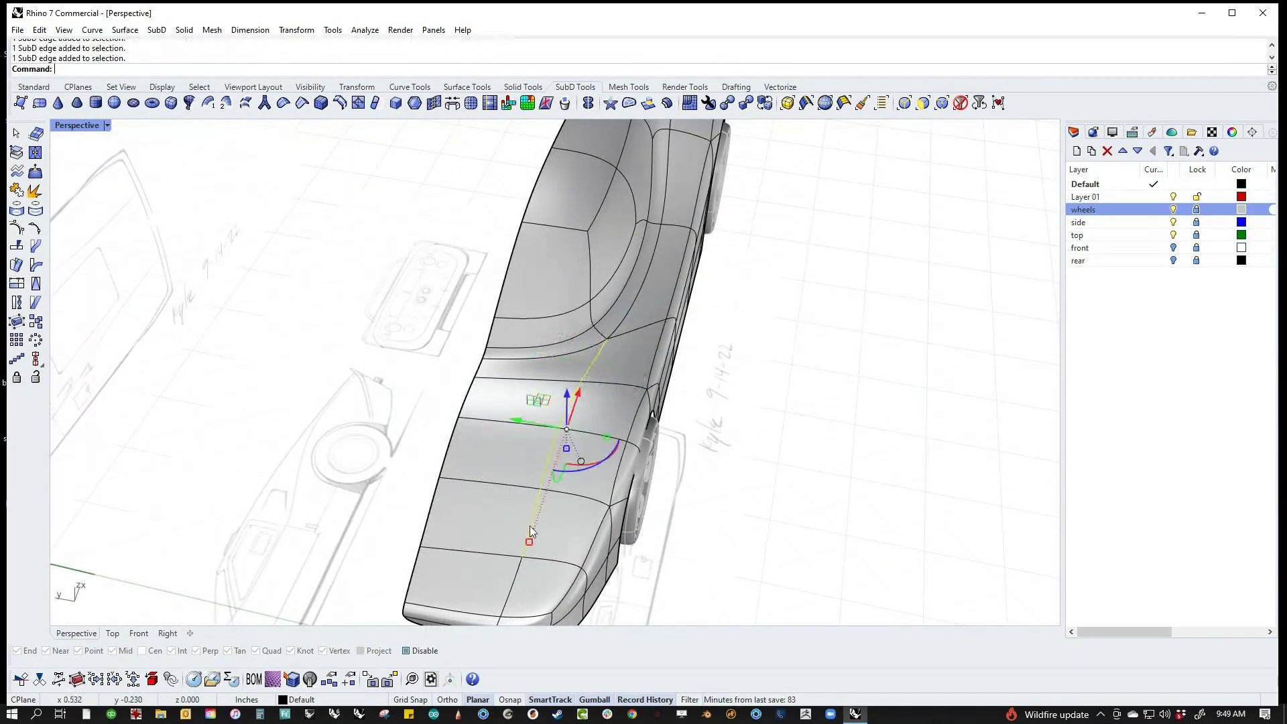
pyautogui.moveTo(532, 594); pyautogui.dragTo(562, 523, button='right')
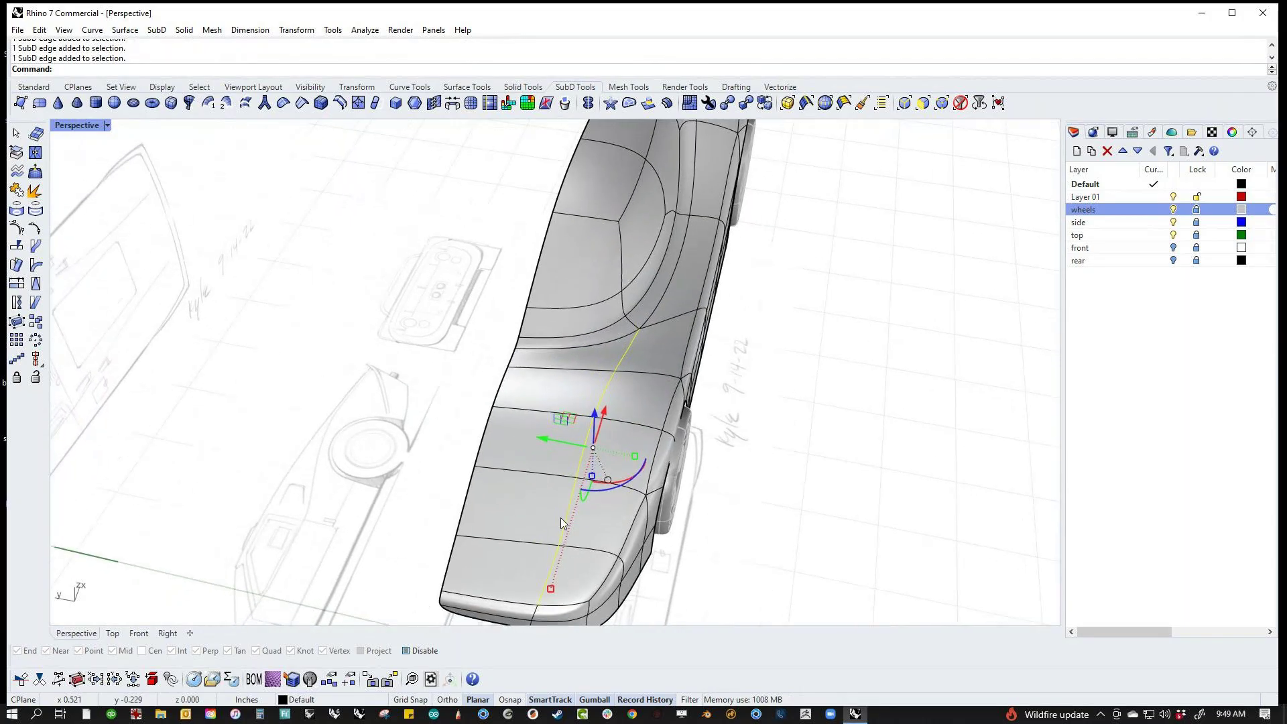
pyautogui.click(339, 103)
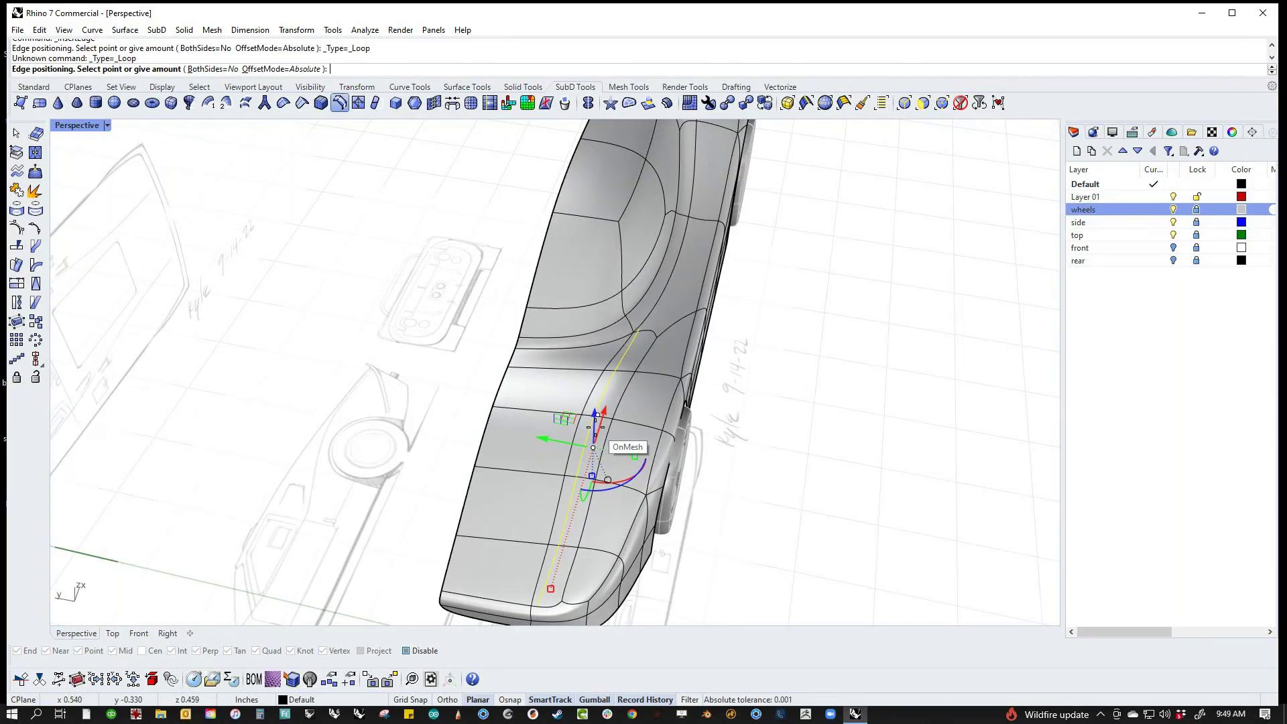
pyautogui.click(594, 447)
# Step: Raise three lengthwise hood edges beside the front wheel to separate the fender crest from the hood
pyautogui.moveTo(865, 461); pyautogui.dragTo(643, 496, button='right')
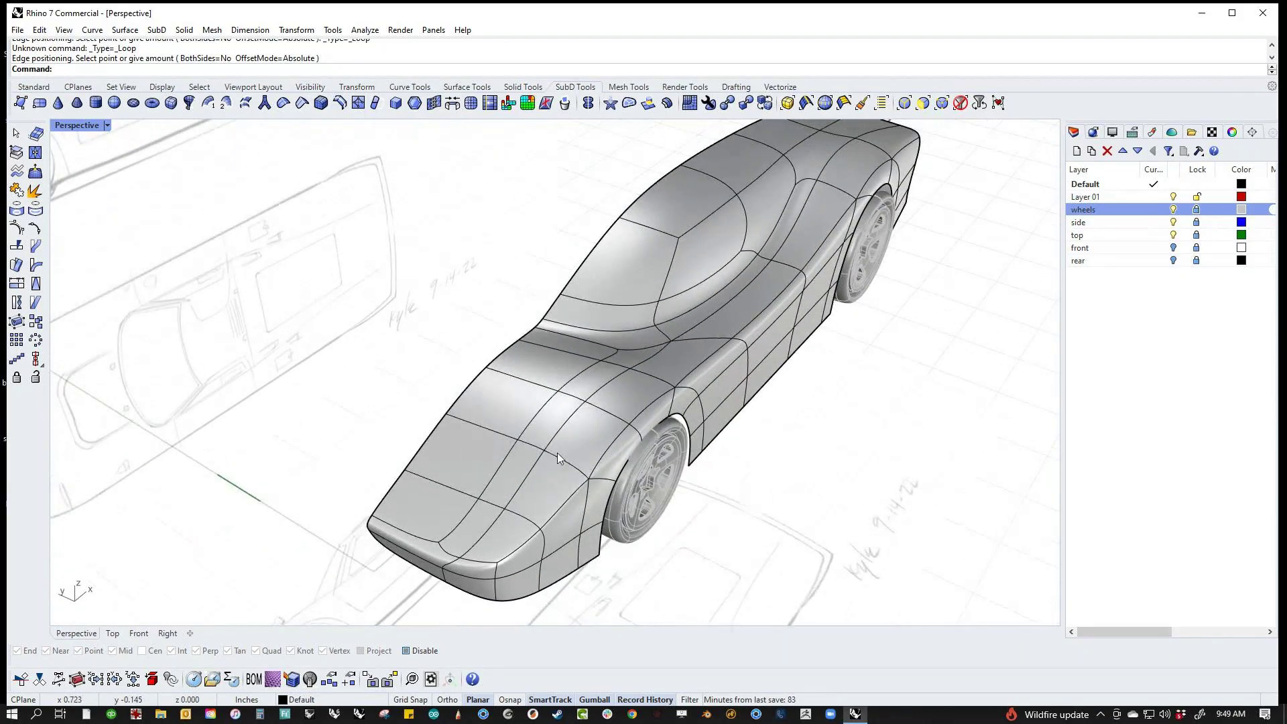
pyautogui.click(579, 392)
pyautogui.click(540, 417)
pyautogui.click(515, 454)
pyautogui.moveTo(515, 454); pyautogui.dragTo(556, 471, button='right')
pyautogui.moveTo(544, 454)
pyautogui.mouseDown()
pyautogui.moveTo(544, 401)
pyautogui.moveTo(544, 438)
pyautogui.mouseUp()
pyautogui.moveTo(737, 523)
pyautogui.mouseDown(button='right')
pyautogui.moveTo(842, 483)
pyautogui.moveTo(700, 555)
pyautogui.moveTo(761, 471)
pyautogui.moveTo(732, 512)
pyautogui.mouseUp(button='right')
pyautogui.press('Escape')
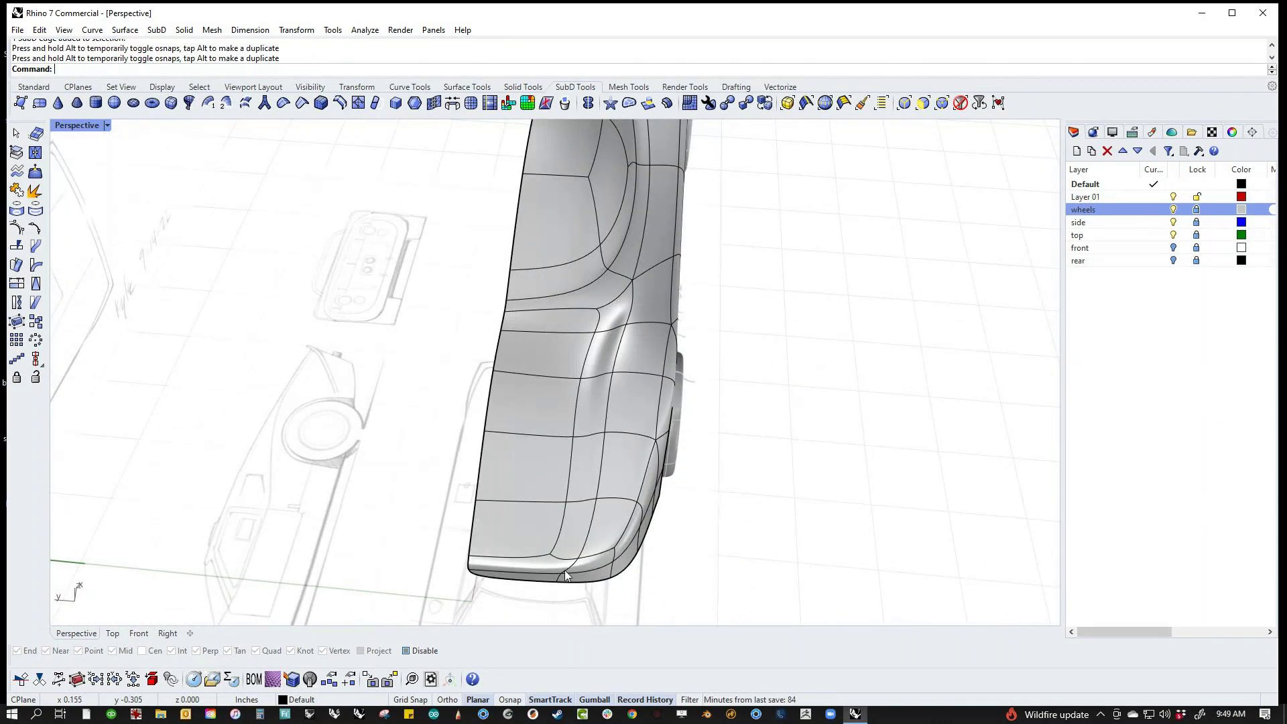
# Step: Stitch the two hood vertices at the nose, where the lengthwise edges beside the fender end, at their average location
pyautogui.scroll(2, 565, 570)
pyautogui.keyDown('ctrl'); pyautogui.keyDown('shift'); pyautogui.click(541, 547); pyautogui.keyUp('shift'); pyautogui.keyUp('ctrl')
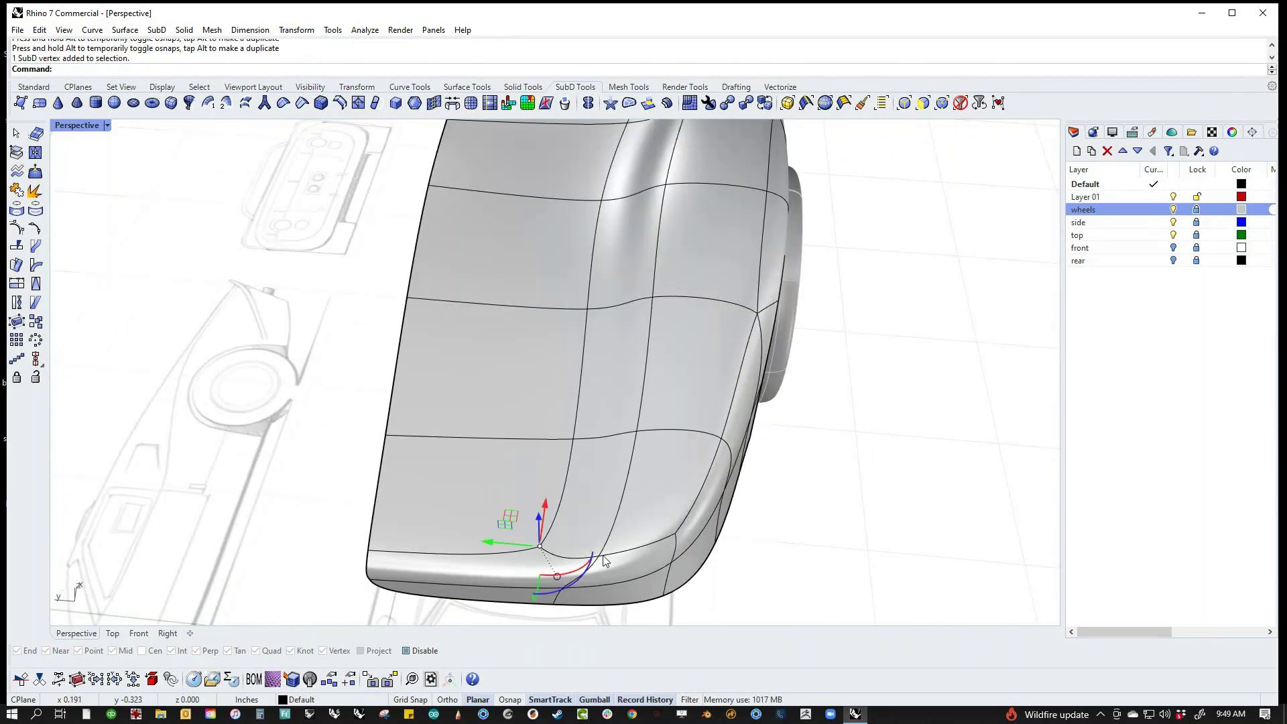
pyautogui.keyDown('ctrl'); pyautogui.keyDown('shift'); pyautogui.click(599, 554); pyautogui.keyUp('shift'); pyautogui.keyUp('ctrl')
pyautogui.write('Stitch')
pyautogui.press('Return')
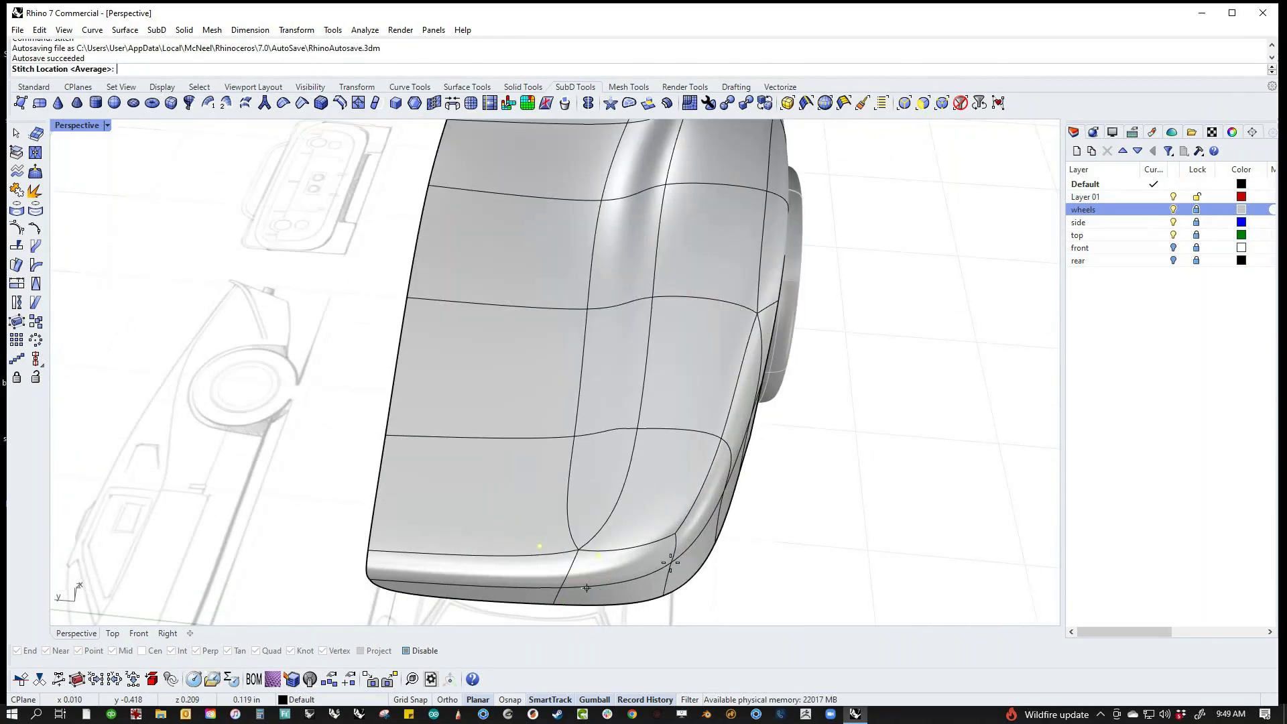
pyautogui.press('Return')
pyautogui.click(865, 480)
pyautogui.moveTo(865, 480); pyautogui.dragTo(429, 509, button='right')
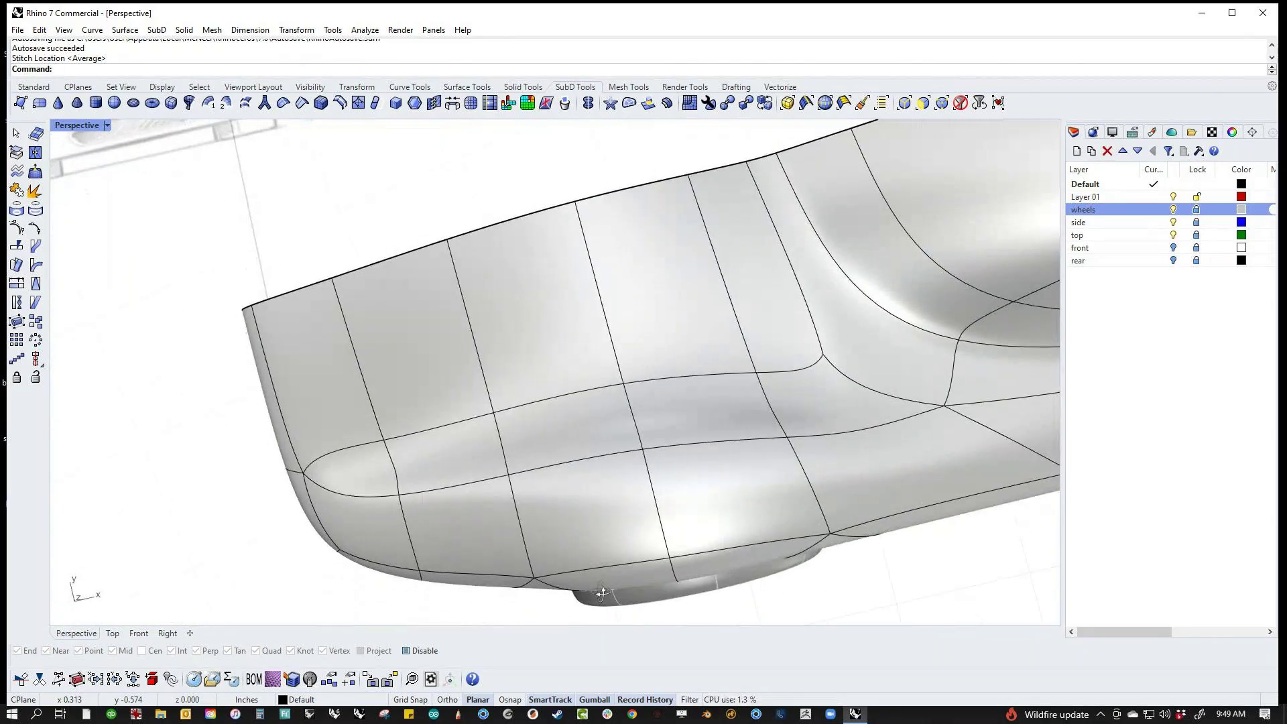
# Step: Nudge the short cross edge at the nose end of the hood-to-fender channel slightly toward the centreline
pyautogui.keyDown('ctrl'); pyautogui.keyDown('shift'); pyautogui.click(401, 496); pyautogui.keyUp('shift'); pyautogui.keyUp('ctrl')
pyautogui.press('Escape')
pyautogui.keyDown('ctrl'); pyautogui.keyDown('shift'); pyautogui.click(400, 473); pyautogui.keyUp('shift'); pyautogui.keyUp('ctrl')
pyautogui.moveTo(390, 422); pyautogui.dragTo(385, 470)
pyautogui.press('Escape')
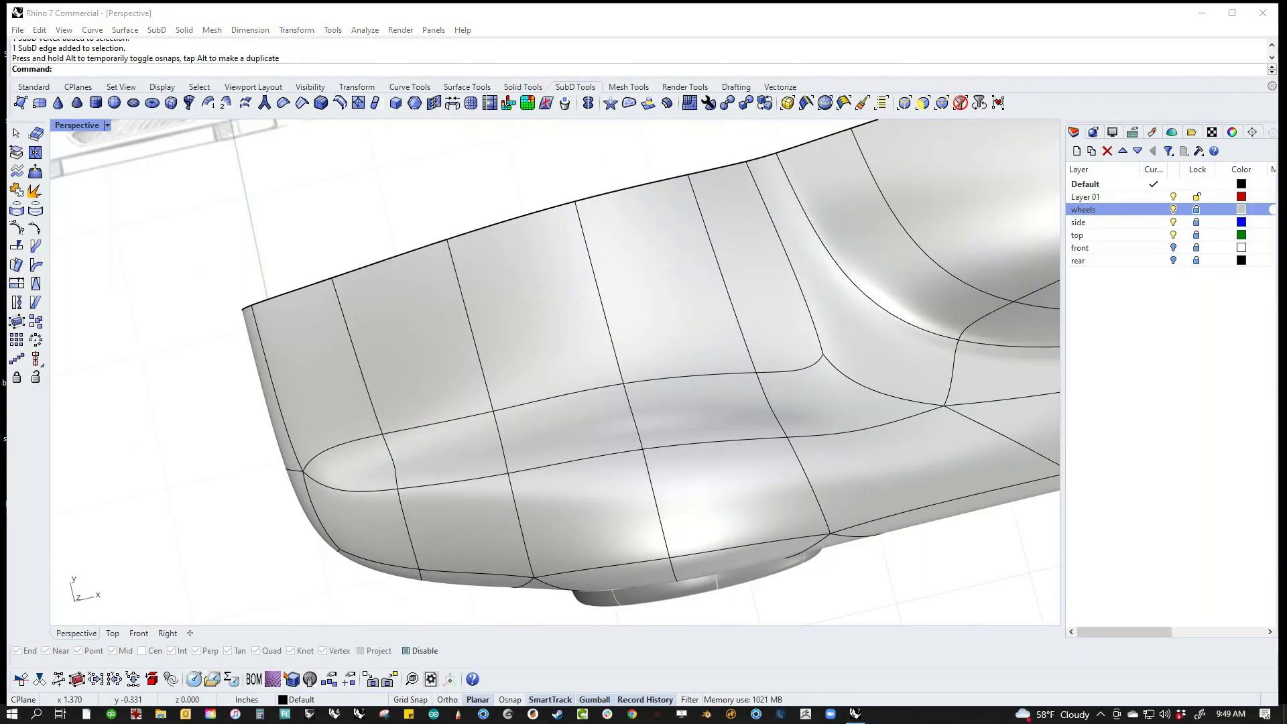
pyautogui.click(953, 381)
pyautogui.moveTo(601, 460); pyautogui.dragTo(590, 455, button='right')
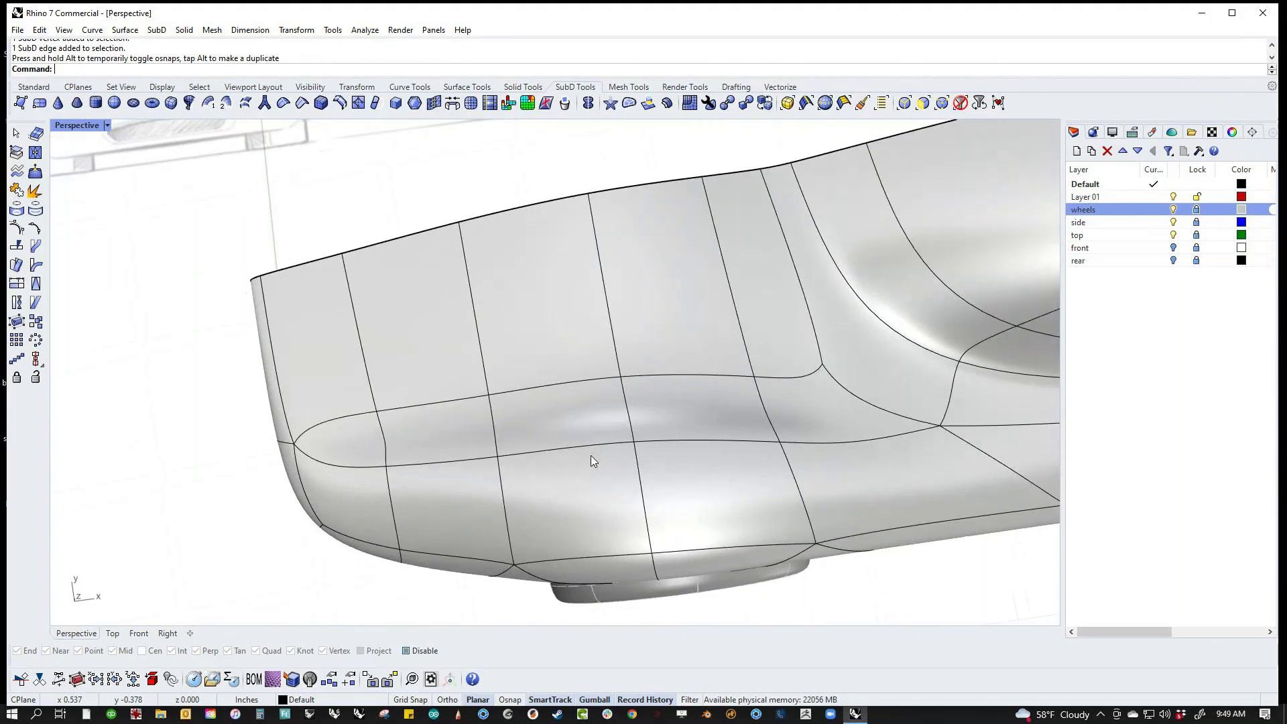
# Step: Move two vertices on the fender side of the channel, beside the front wheel, toward the centreline
pyautogui.click(620, 448)
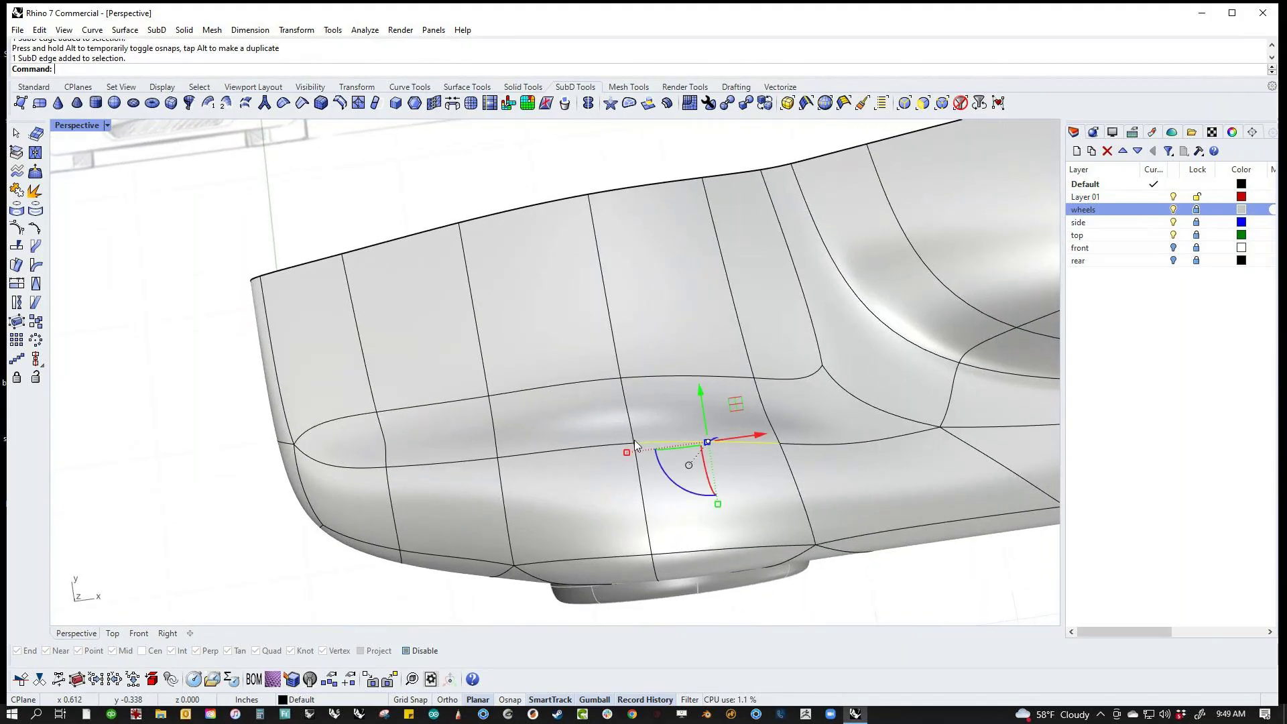
pyautogui.click(634, 443)
pyautogui.moveTo(626, 402); pyautogui.dragTo(627, 439)
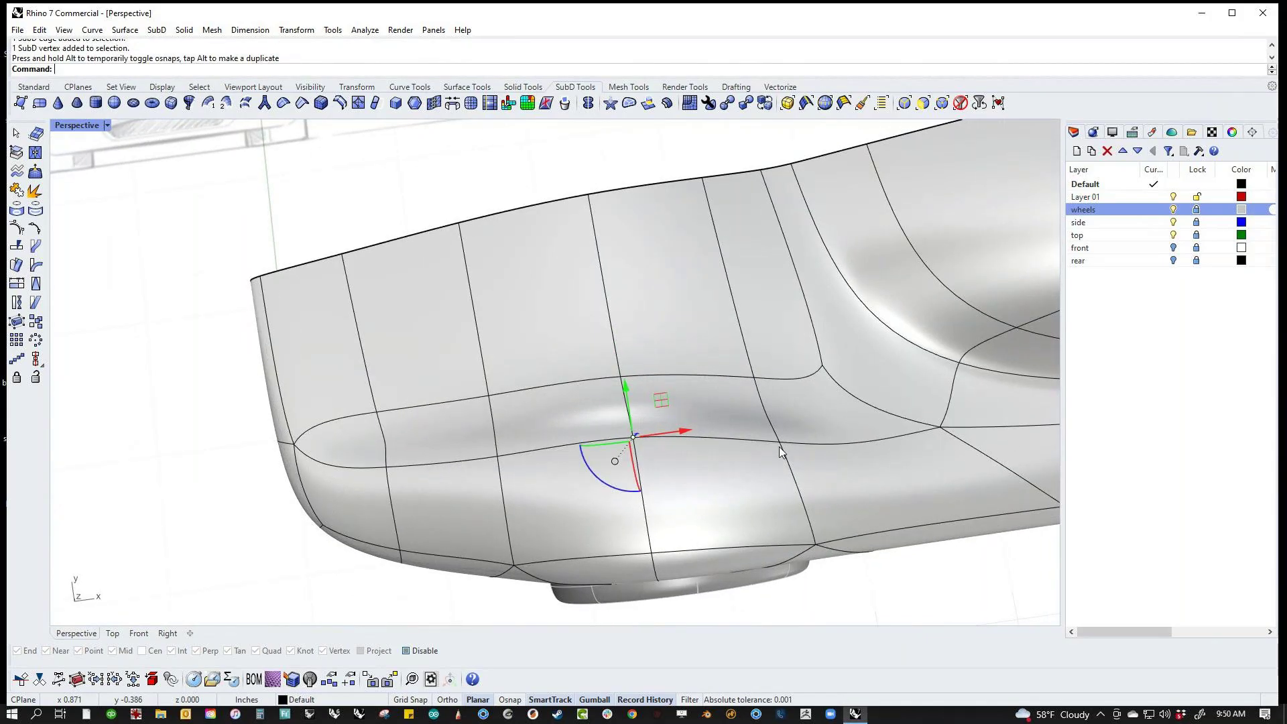
pyautogui.click(779, 444)
pyautogui.moveTo(774, 396)
pyautogui.mouseDown()
pyautogui.moveTo(771, 348)
pyautogui.moveTo(772, 382)
pyautogui.mouseUp()
pyautogui.moveTo(773, 429); pyautogui.dragTo(778, 431)
pyautogui.press('Escape')
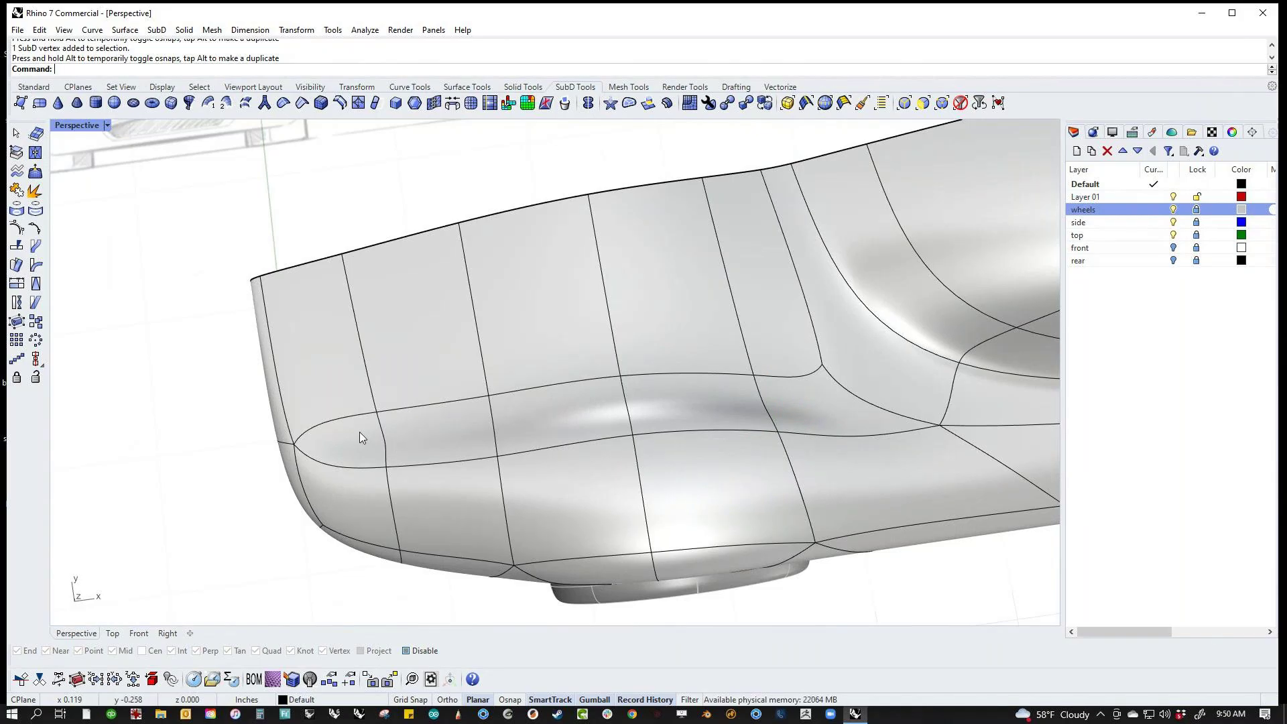
# Step: Delete the foremost channel edge and stitch the two vertices on the next cross edge back at their average location
pyautogui.keyDown('ctrl'); pyautogui.keyDown('shift'); pyautogui.click(340, 428); pyautogui.keyUp('shift'); pyautogui.keyUp('ctrl')
pyautogui.click(173, 324)
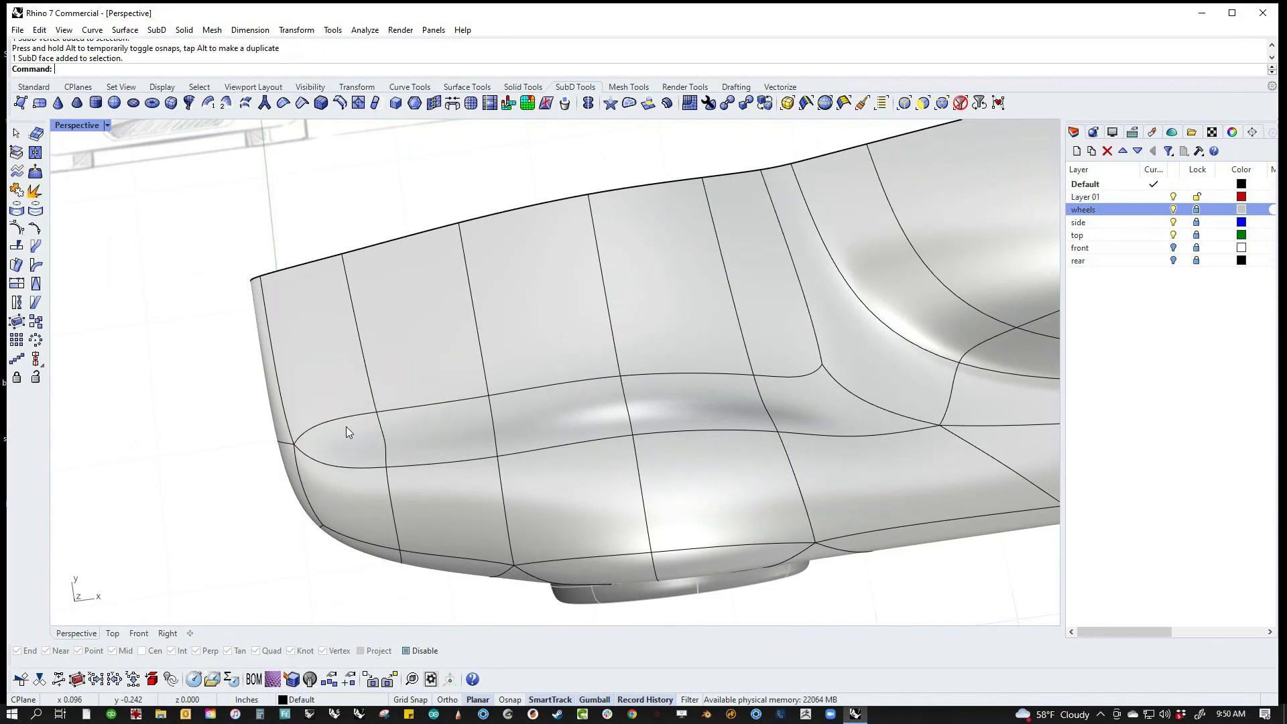
pyautogui.keyDown('ctrl'); pyautogui.keyDown('shift'); pyautogui.click(344, 414); pyautogui.keyUp('shift'); pyautogui.keyUp('ctrl')
pyautogui.press('Delete')
pyautogui.moveTo(465, 485); pyautogui.dragTo(561, 483, button='right')
pyautogui.keyDown('ctrl'); pyautogui.keyDown('shift'); pyautogui.click(526, 470); pyautogui.keyUp('shift'); pyautogui.keyUp('ctrl')
pyautogui.keyDown('ctrl'); pyautogui.keyDown('shift'); pyautogui.click(577, 507); pyautogui.keyUp('shift'); pyautogui.keyUp('ctrl')
pyautogui.write('st')
pyautogui.press('Return')
pyautogui.press('Return')
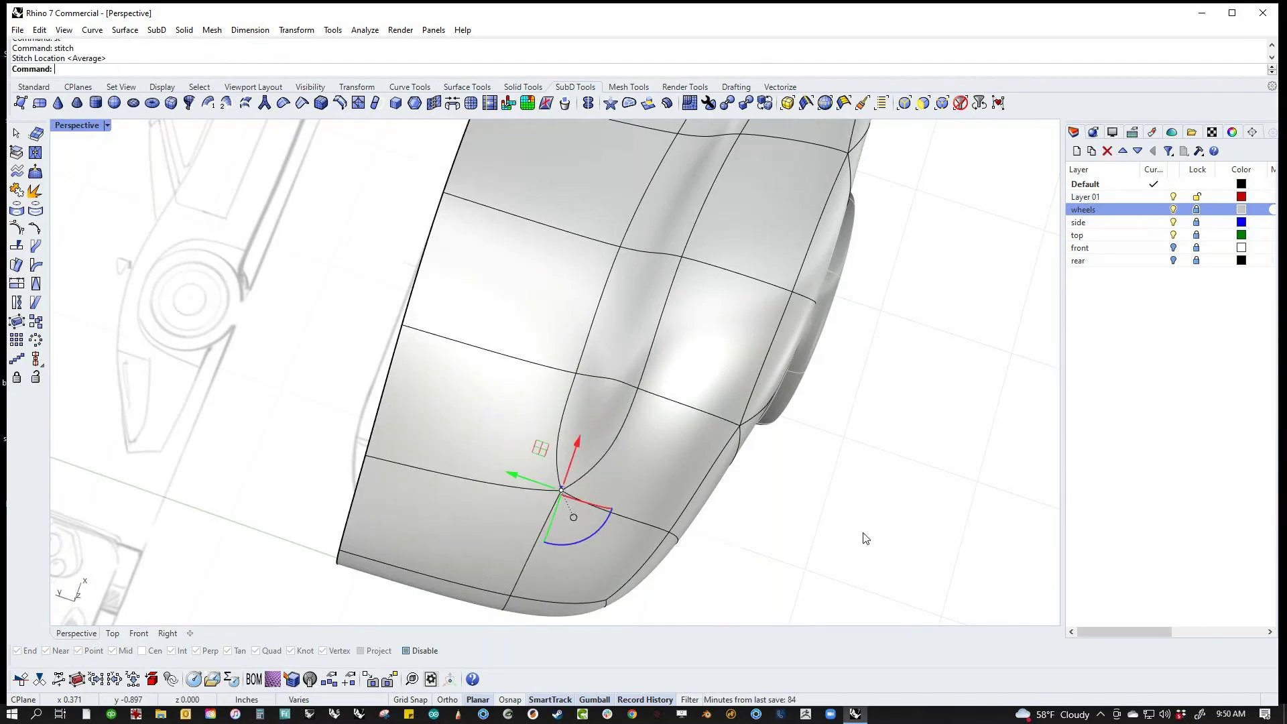
# Step: Move three vertices at the windshield end of the hood-to-fender channel toward the centreline to straighten its edges
pyautogui.moveTo(764, 544)
pyautogui.mouseDown(button='right')
pyautogui.moveTo(731, 516)
pyautogui.moveTo(743, 497)
pyautogui.mouseUp(button='right')
pyautogui.moveTo(734, 530)
pyautogui.mouseDown(button='right')
pyautogui.moveTo(612, 520)
pyautogui.moveTo(623, 505)
pyautogui.moveTo(555, 454)
pyautogui.moveTo(600, 451)
pyautogui.mouseUp(button='right')
pyautogui.click(630, 407)
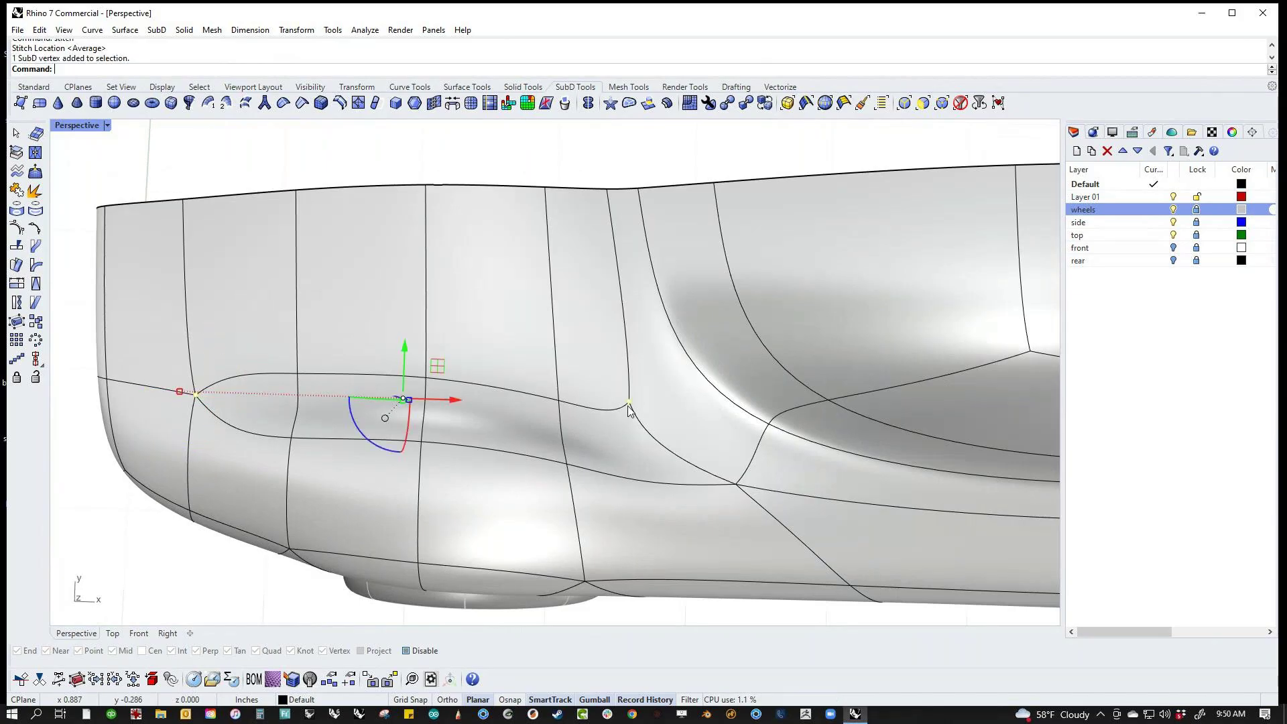
pyautogui.click(630, 403)
pyautogui.moveTo(633, 367); pyautogui.dragTo(633, 348)
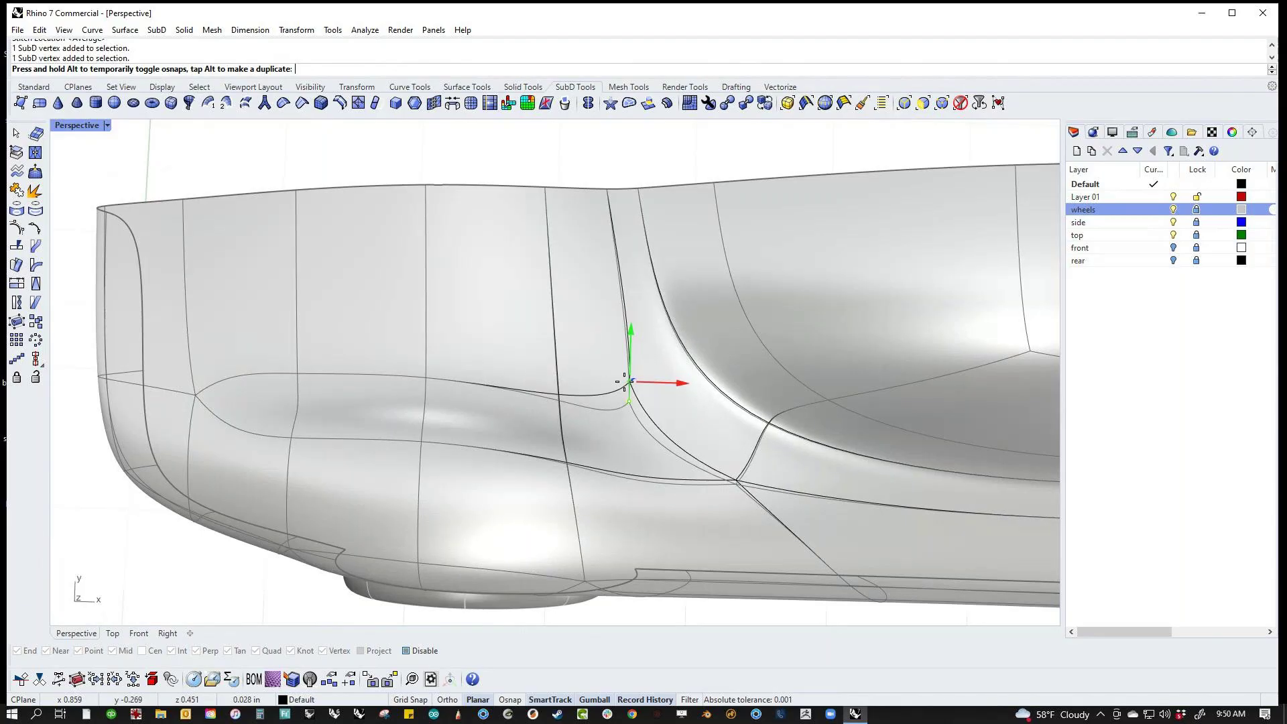
pyautogui.press('Escape')
pyautogui.click(554, 397)
pyautogui.moveTo(560, 352)
pyautogui.mouseDown()
pyautogui.moveTo(562, 303)
pyautogui.moveTo(561, 345)
pyautogui.mouseUp()
pyautogui.click(565, 160)
pyautogui.click(567, 462)
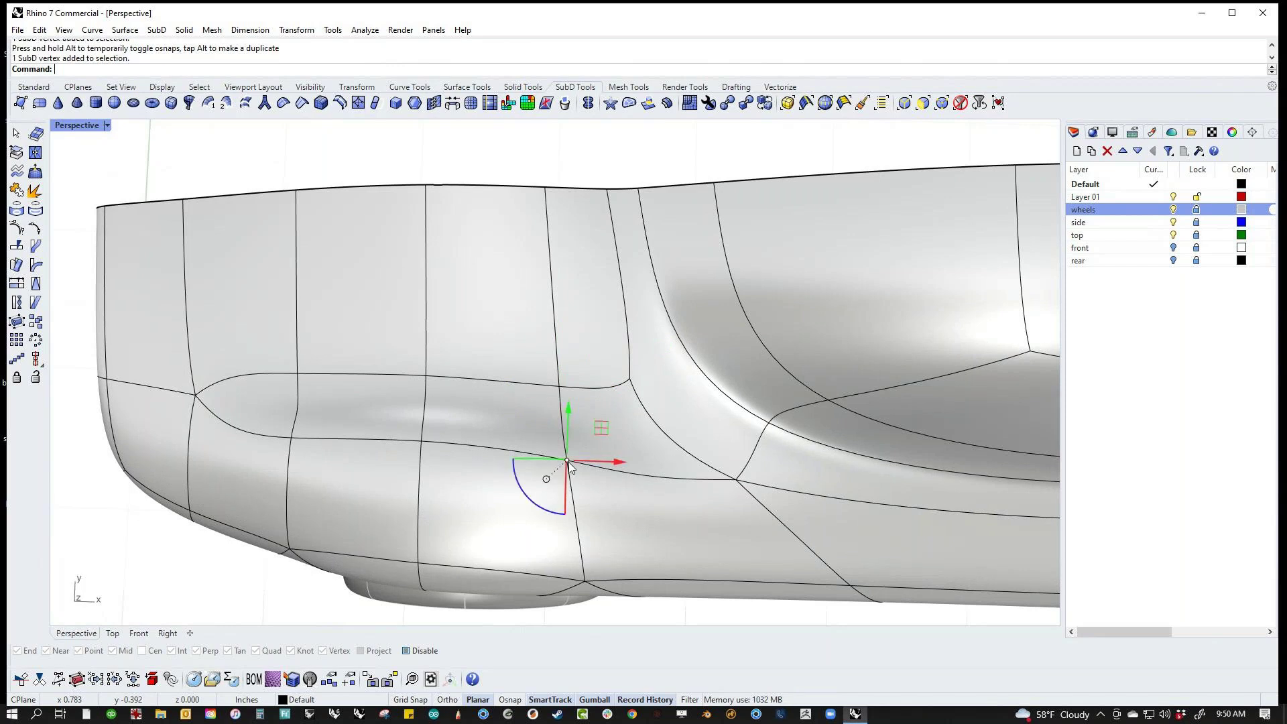
pyautogui.moveTo(569, 420)
pyautogui.mouseDown()
pyautogui.moveTo(568, 389)
pyautogui.moveTo(568, 411)
pyautogui.mouseUp()
pyautogui.click(517, 157)
# Step: Move three vertices along the fender-side channel edge outboard to even out the flow above the front wheel
pyautogui.moveTo(529, 352); pyautogui.dragTo(708, 377, button='right')
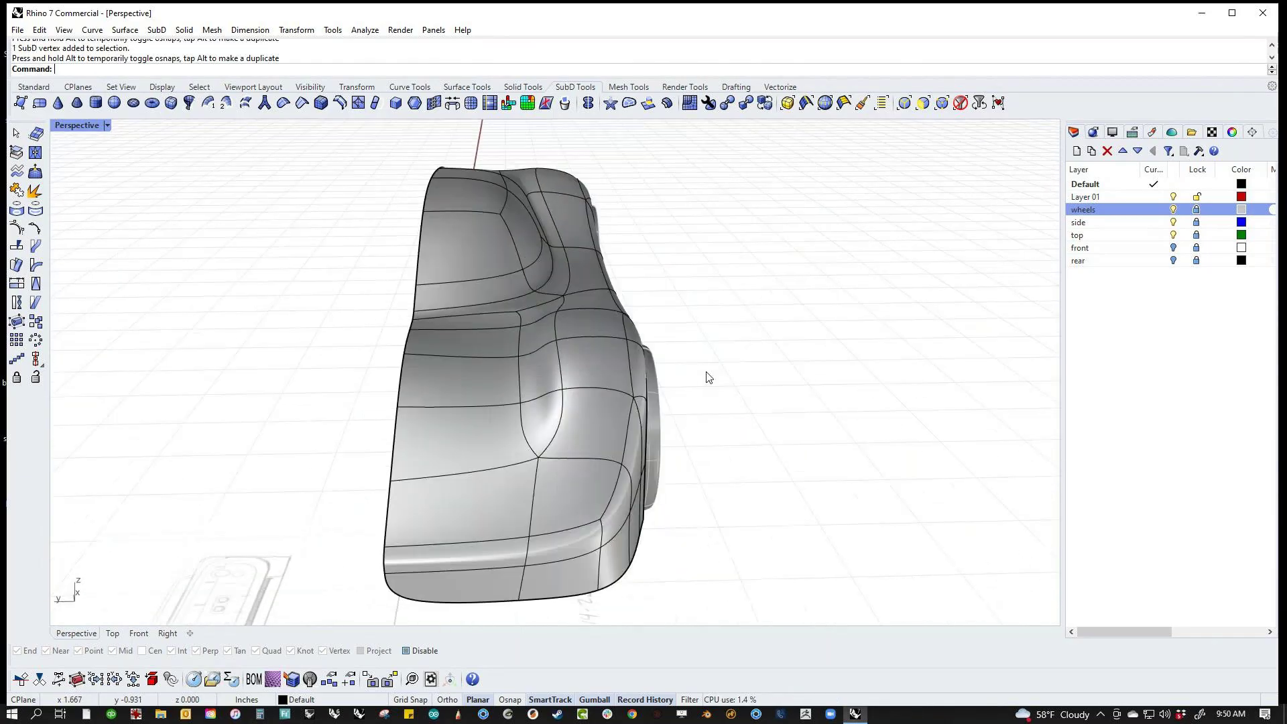
pyautogui.scroll(3, 568, 335)
pyautogui.click(642, 320)
pyautogui.moveTo(630, 323); pyautogui.dragTo(690, 322)
pyautogui.click(837, 323)
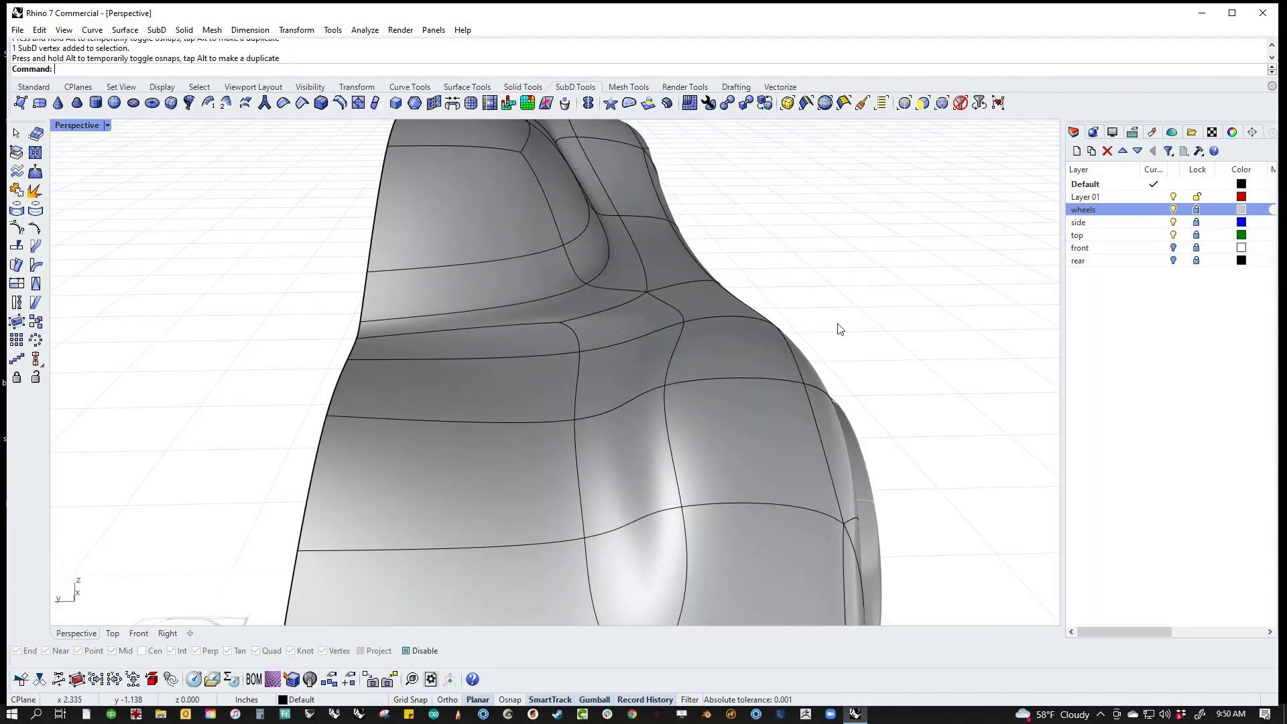
pyautogui.click(666, 385)
pyautogui.moveTo(633, 387); pyautogui.dragTo(666, 388)
pyautogui.click(871, 368)
pyautogui.click(691, 507)
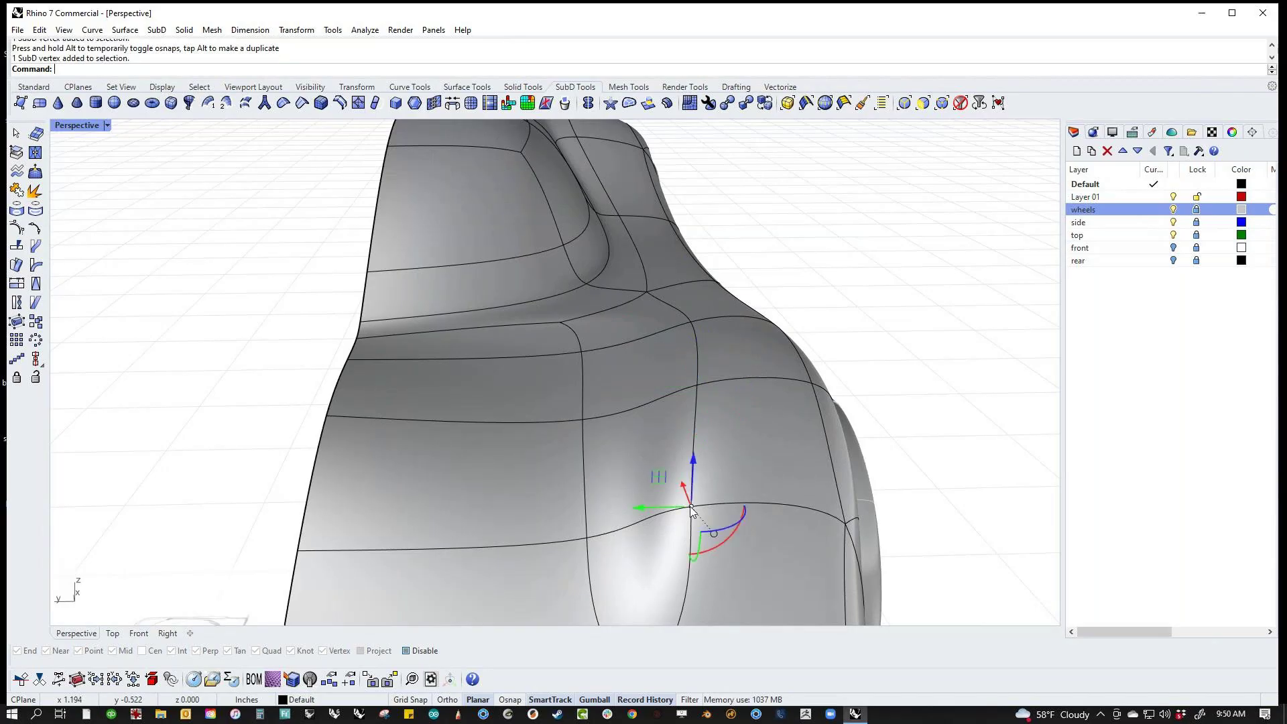
pyautogui.moveTo(656, 516); pyautogui.dragTo(667, 516)
pyautogui.click(885, 351)
# Step: Fine-tune one more vertex of the hood-to-fender transition and check the result on the whole body
pyautogui.scroll(-5, 885, 351)
pyautogui.moveTo(798, 530); pyautogui.dragTo(506, 468, button='right')
pyautogui.click(661, 445)
pyautogui.moveTo(670, 445)
pyautogui.mouseDown()
pyautogui.moveTo(600, 448)
pyautogui.moveTo(651, 445)
pyautogui.mouseUp()
pyautogui.click(398, 396)
pyautogui.scroll(-5, 397, 397)
pyautogui.moveTo(398, 402); pyautogui.dragTo(633, 474, button='right')
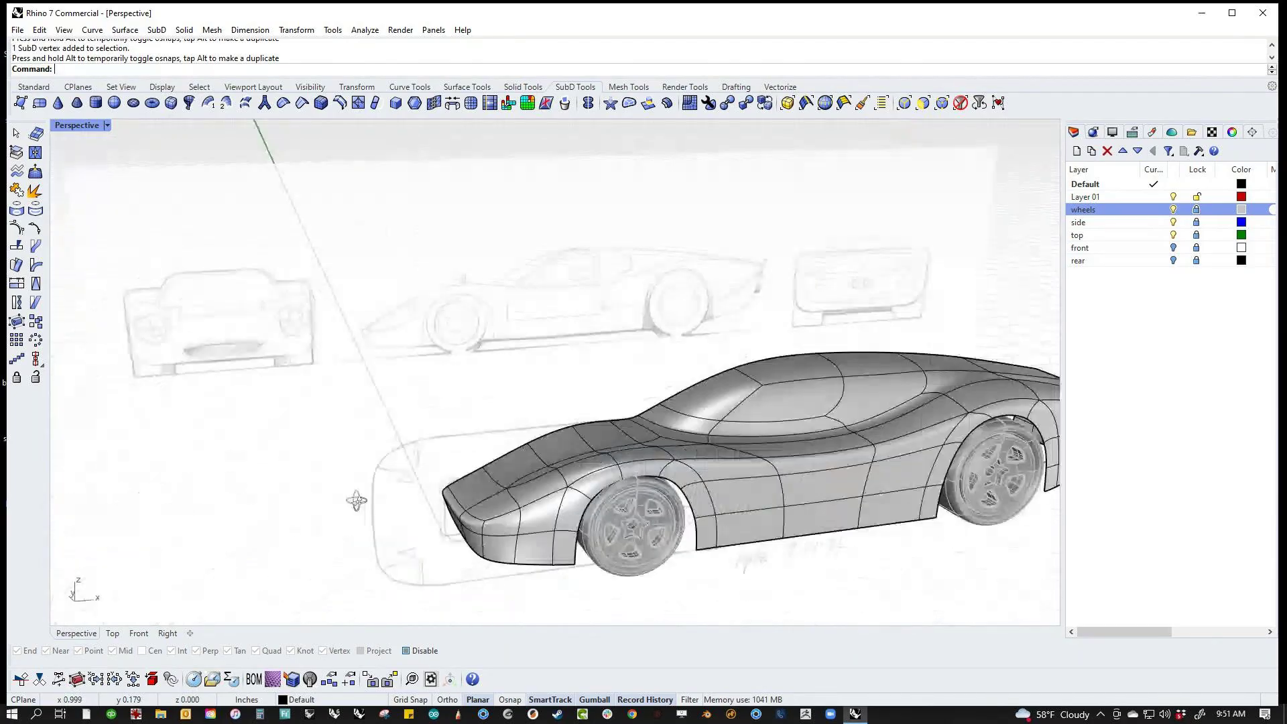
pyautogui.moveTo(697, 500); pyautogui.dragTo(644, 433, button='right')
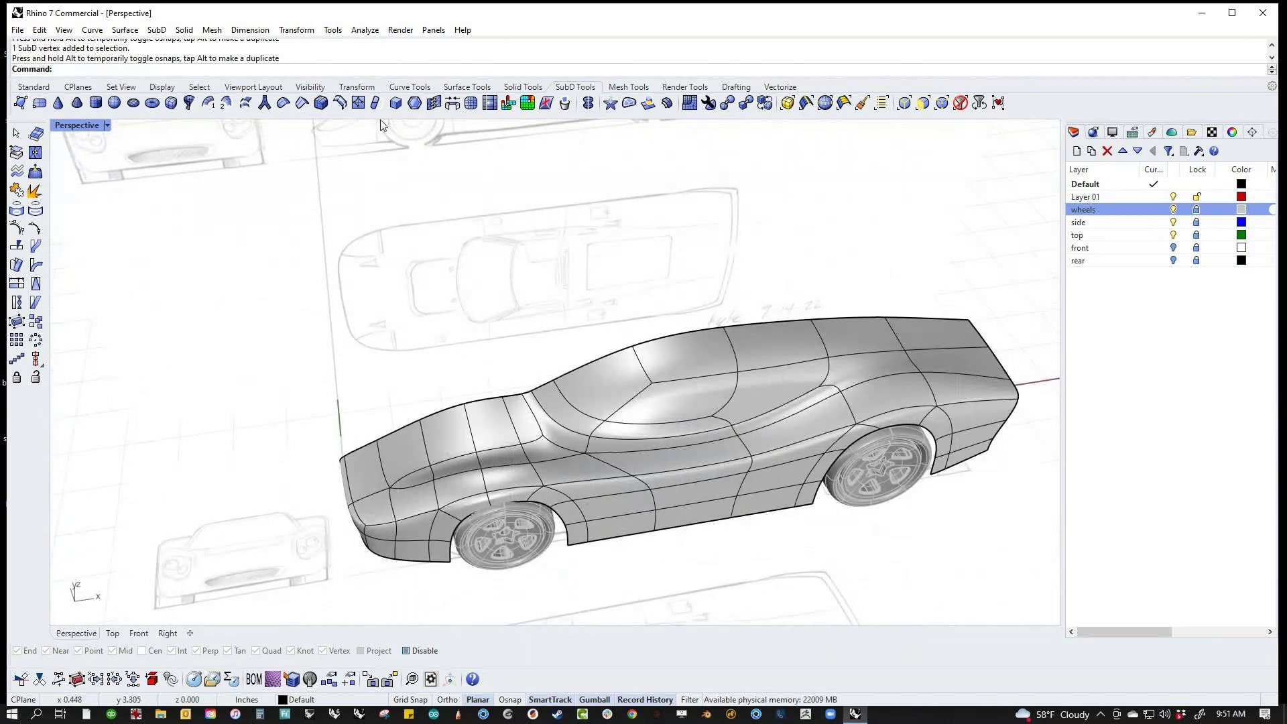
# Step: Reflect the half body SubD across its lengthwise centreline plane, keeping the modelled half as the primary side
pyautogui.click(588, 103)
pyautogui.click(654, 349)
pyautogui.rightClick(656, 312)
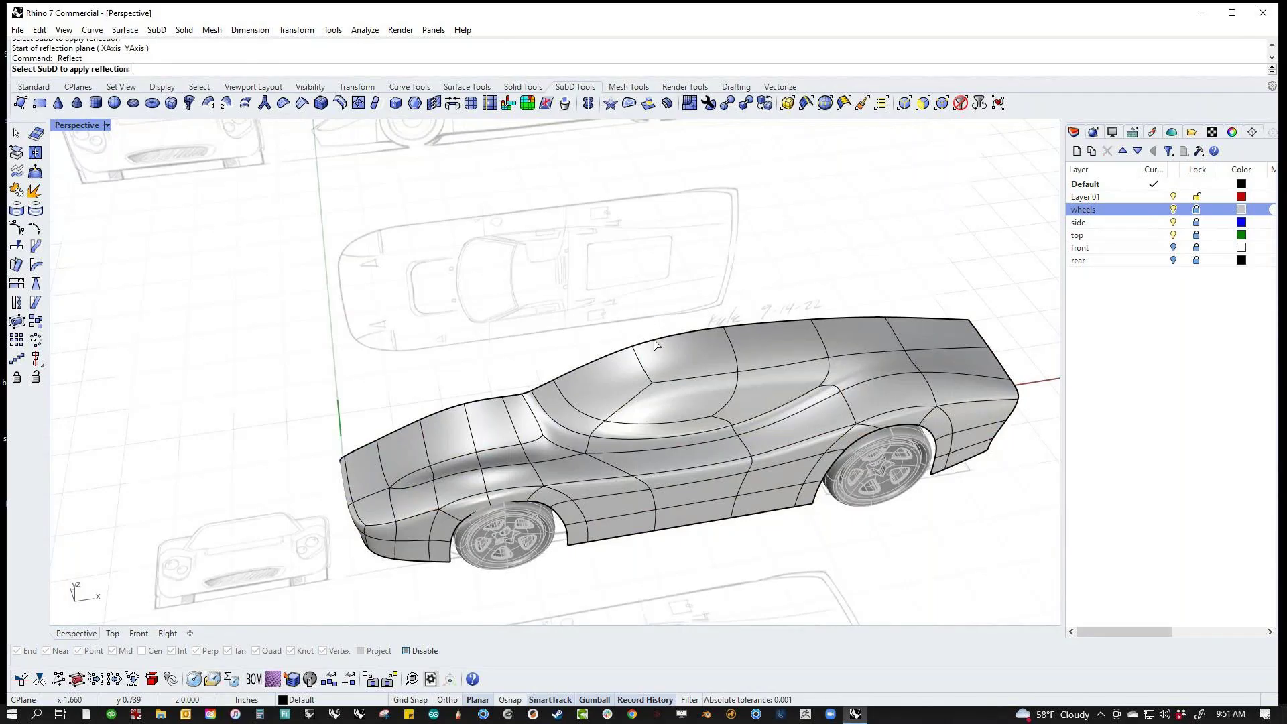
pyautogui.click(661, 351)
pyautogui.click(634, 343)
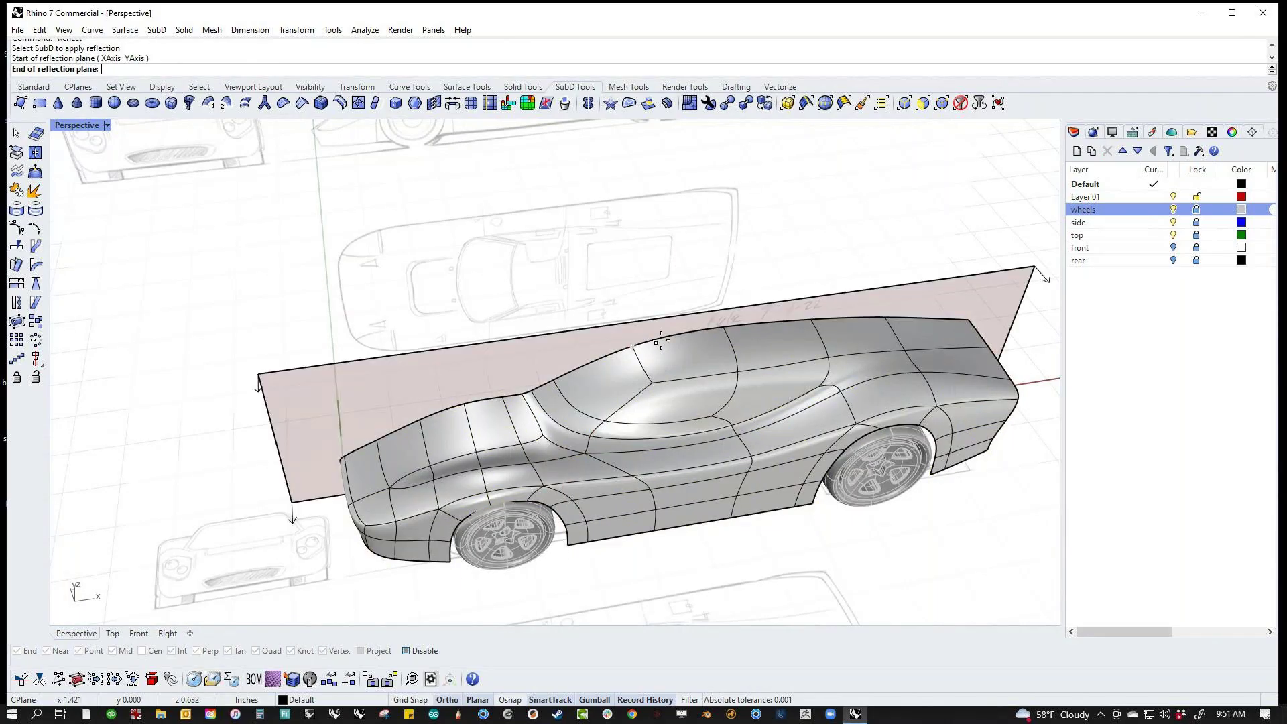
pyautogui.click(687, 340)
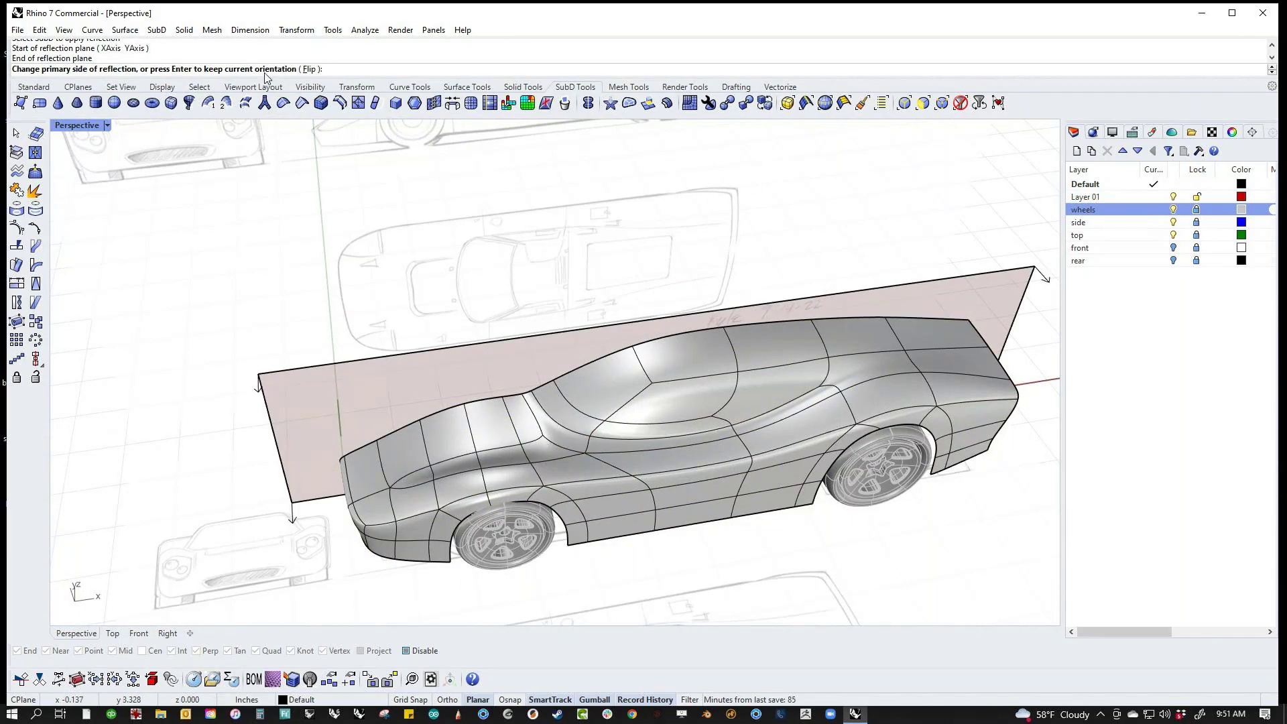
pyautogui.click(309, 69)
pyautogui.click(309, 70)
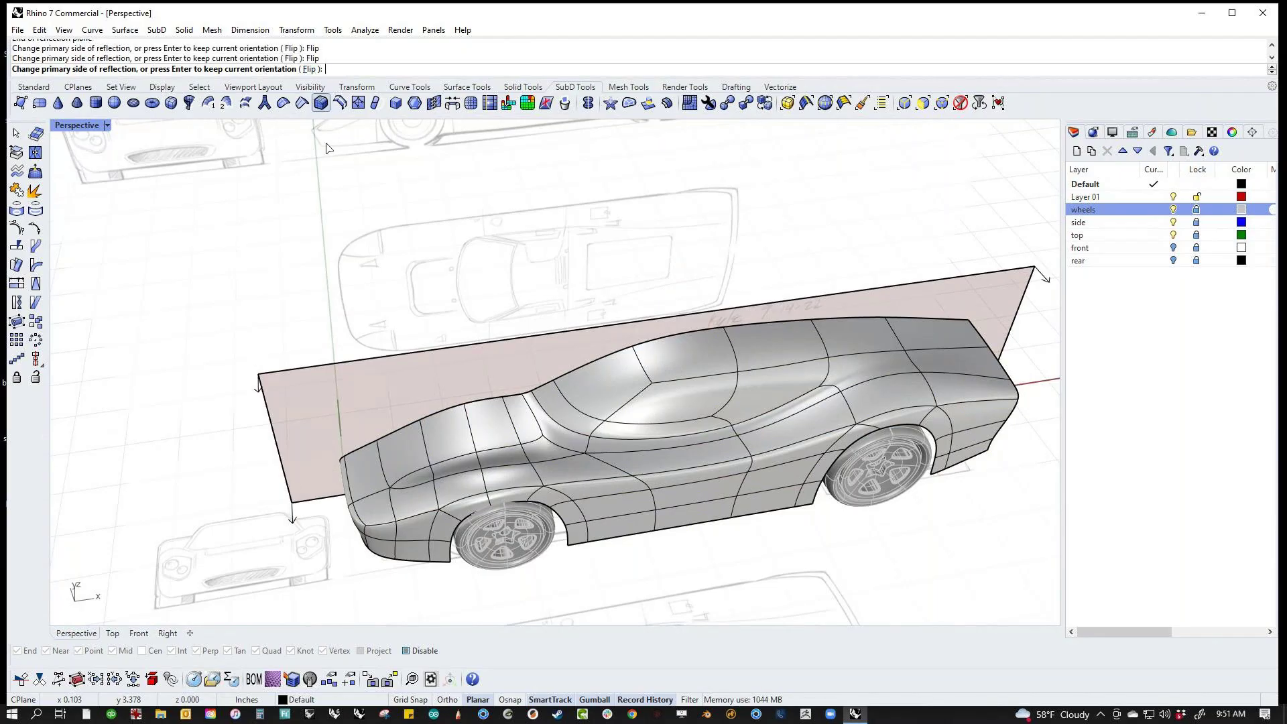
pyautogui.rightClick(346, 235)
# Step: Try moving a component of the reflected body to test the symmetry, and undo the move
pyautogui.moveTo(293, 292); pyautogui.dragTo(520, 314, button='right')
pyautogui.moveTo(719, 451); pyautogui.dragTo(652, 470, button='right')
pyautogui.keyDown('ctrl'); pyautogui.keyDown('shift'); pyautogui.click(584, 489); pyautogui.keyUp('shift'); pyautogui.keyUp('ctrl')
pyautogui.moveTo(587, 439)
pyautogui.mouseDown()
pyautogui.moveTo(589, 370)
pyautogui.moveTo(594, 439)
pyautogui.mouseUp()
pyautogui.hotkey('ctrl', 'z')
# Step: Examine the rear panel in perspective and compare the tail profile with the side sketch in the Front view
pyautogui.moveTo(801, 529); pyautogui.dragTo(520, 503, button='right')
pyautogui.scroll(4, 530, 506)
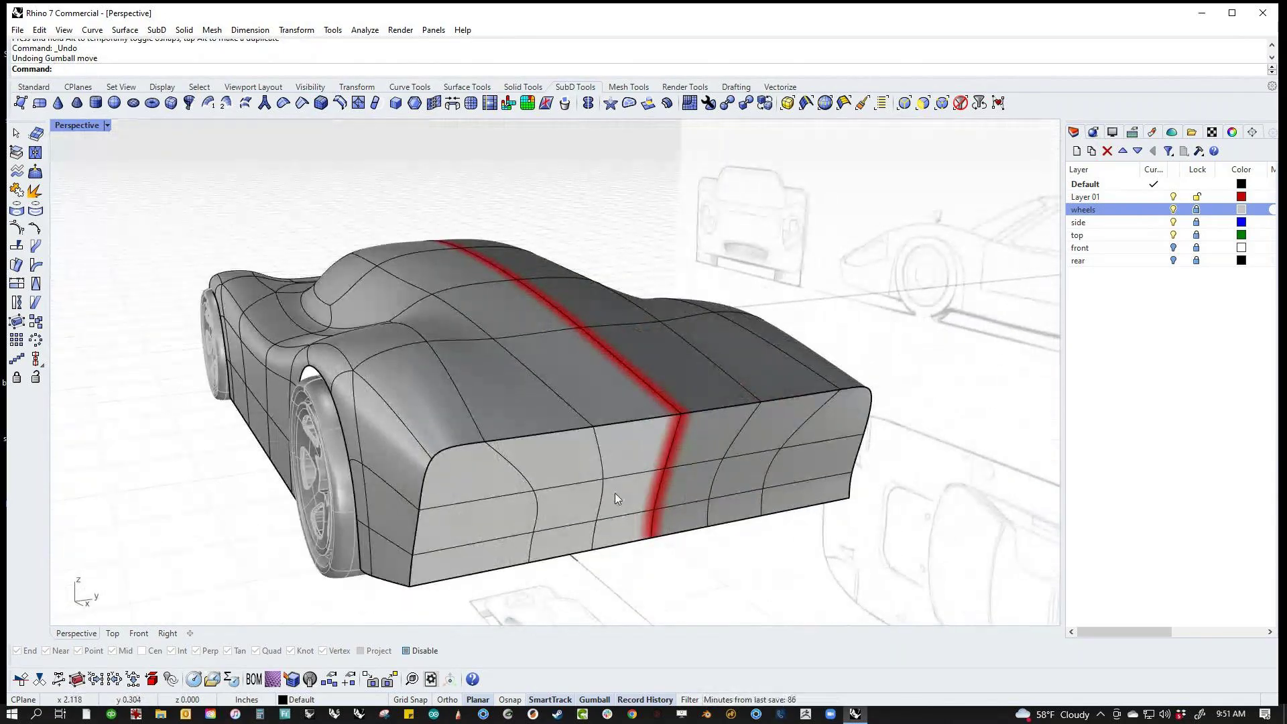
pyautogui.scroll(-3, 613, 492)
pyautogui.moveTo(615, 489)
pyautogui.mouseDown(button='right')
pyautogui.moveTo(699, 477)
pyautogui.moveTo(608, 436)
pyautogui.mouseUp(button='right')
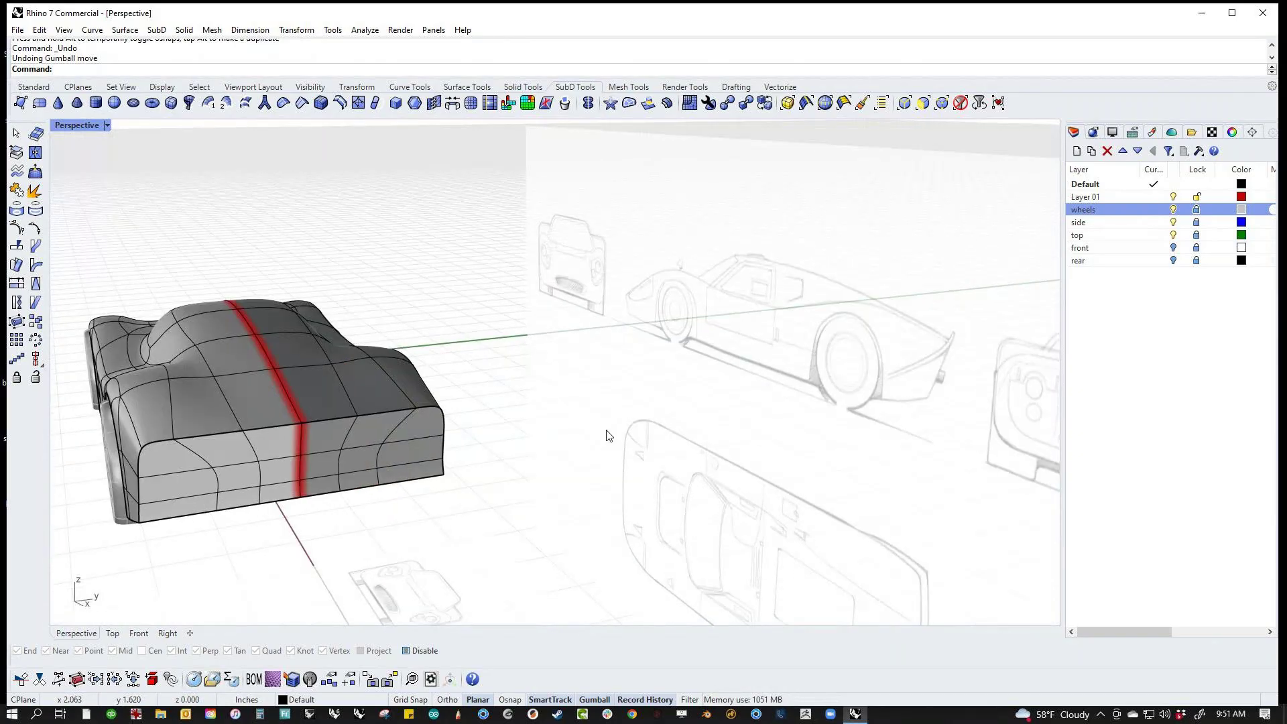
pyautogui.hotkey('ctrl', 'F2')
pyautogui.scroll(10, 632, 409)
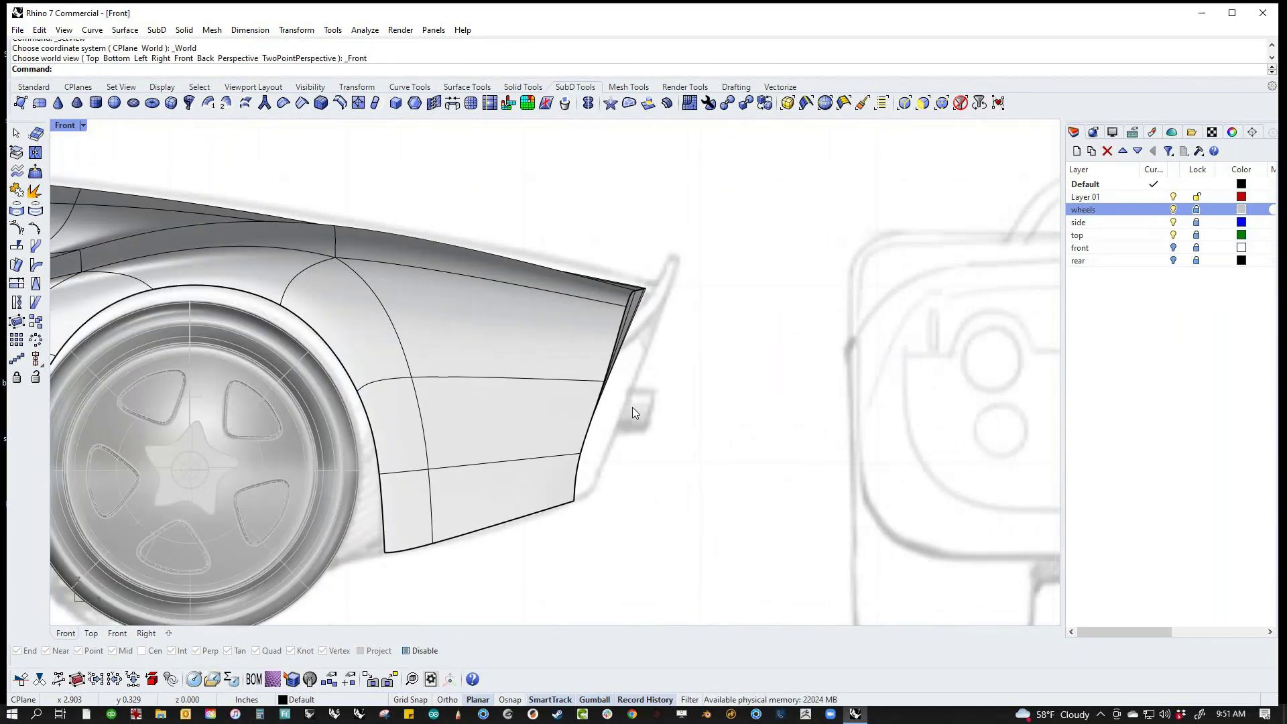
pyautogui.scroll(4, 636, 344)
pyautogui.scroll(-4, 632, 412)
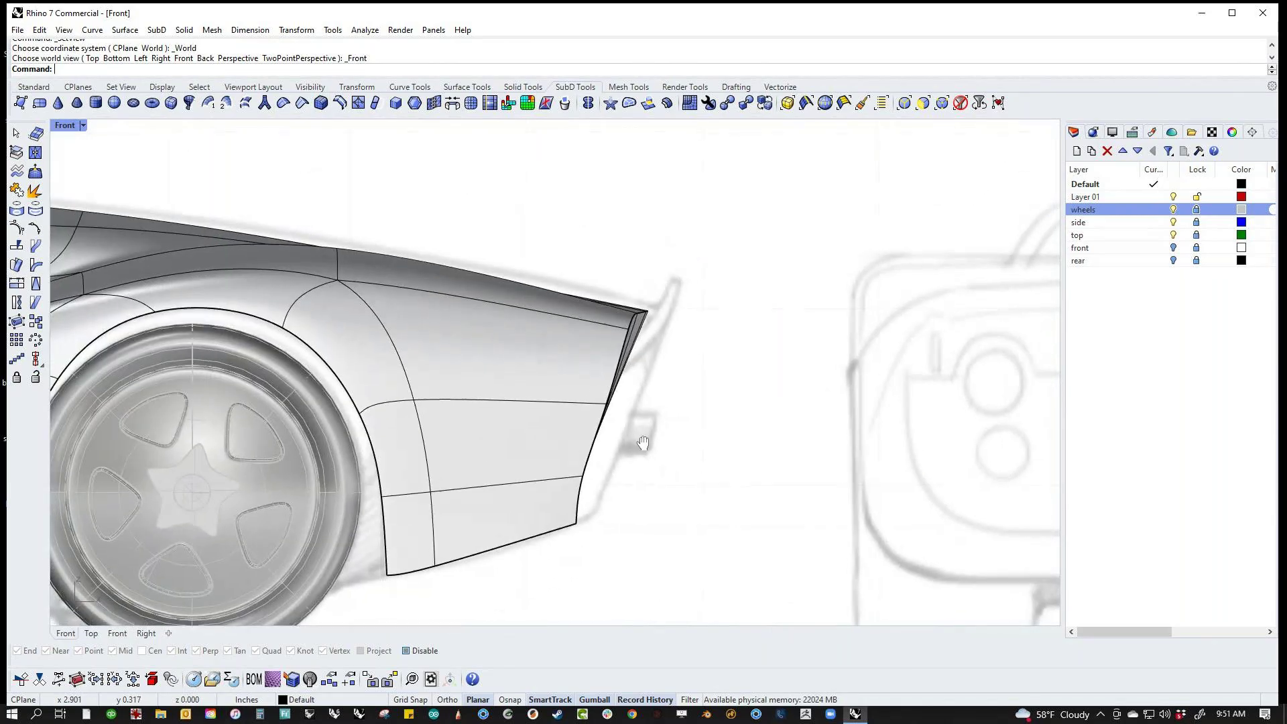
pyautogui.moveTo(571, 216); pyautogui.dragTo(691, 585)
pyautogui.moveTo(670, 554); pyautogui.dragTo(682, 571, button='right')
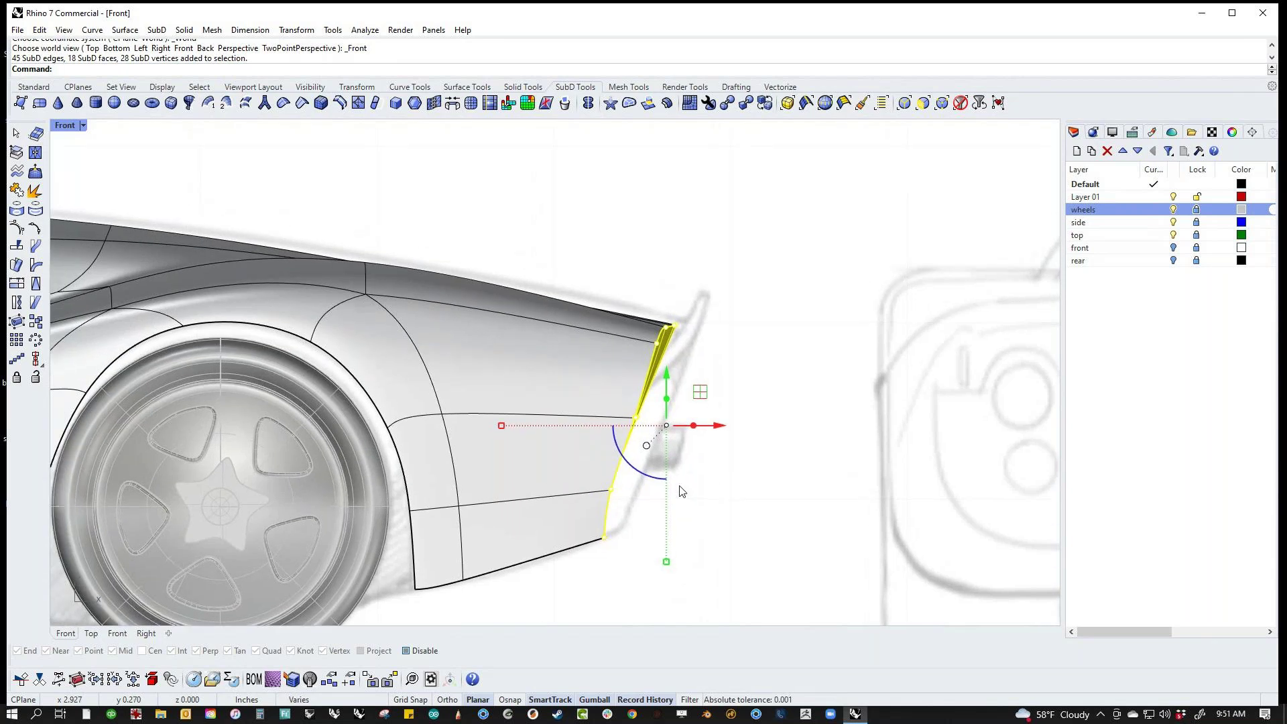
pyautogui.click(712, 491)
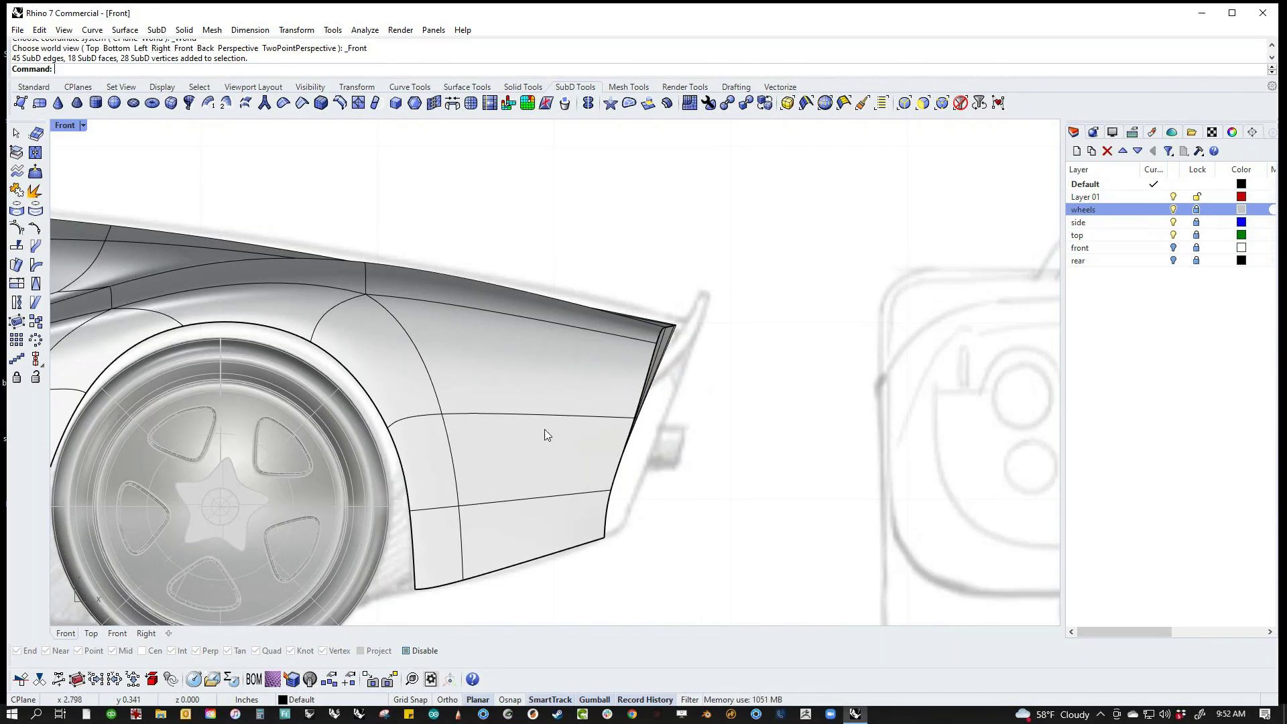
pyautogui.keyDown('ctrl'); pyautogui.keyDown('shift'); pyautogui.click(508, 347); pyautogui.keyUp('shift'); pyautogui.keyUp('ctrl')
pyautogui.click(668, 287)
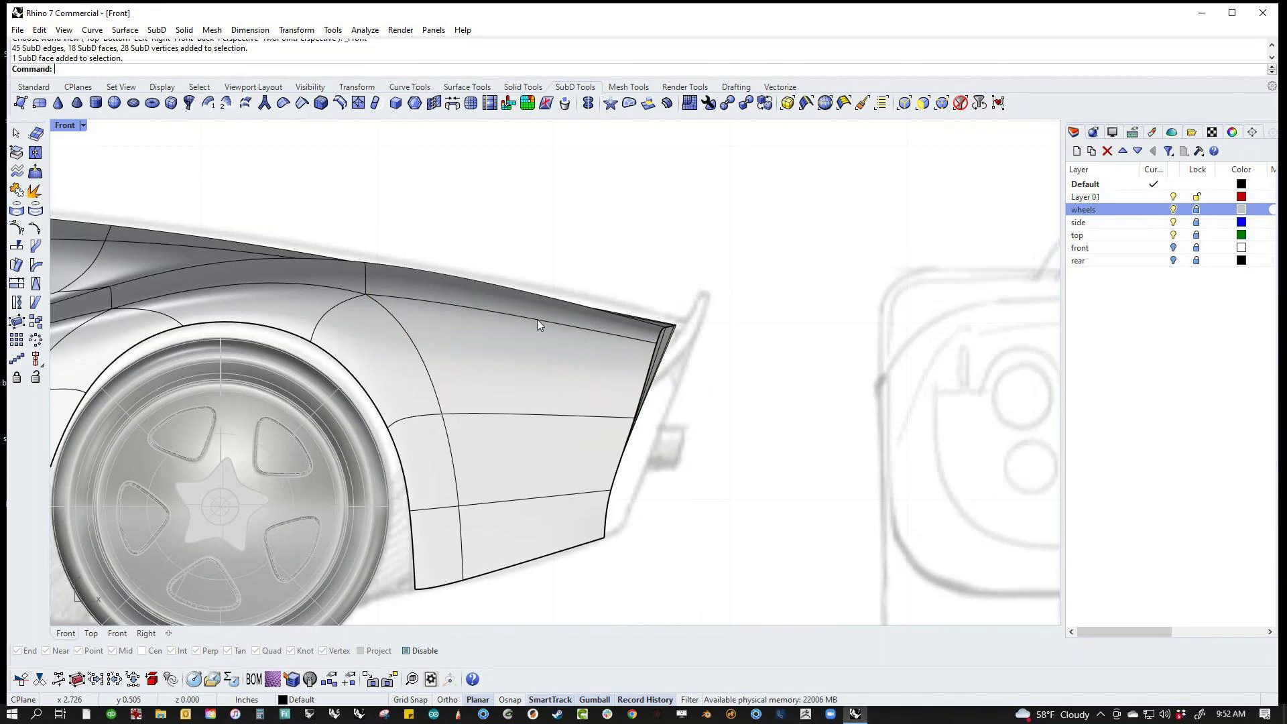
pyautogui.keyDown('ctrl'); pyautogui.keyDown('shift'); pyautogui.click(537, 319); pyautogui.keyUp('shift'); pyautogui.keyUp('ctrl')
pyautogui.click(668, 243)
pyautogui.keyDown('ctrl'); pyautogui.keyDown('shift'); pyautogui.click(366, 294); pyautogui.keyUp('shift'); pyautogui.keyUp('ctrl')
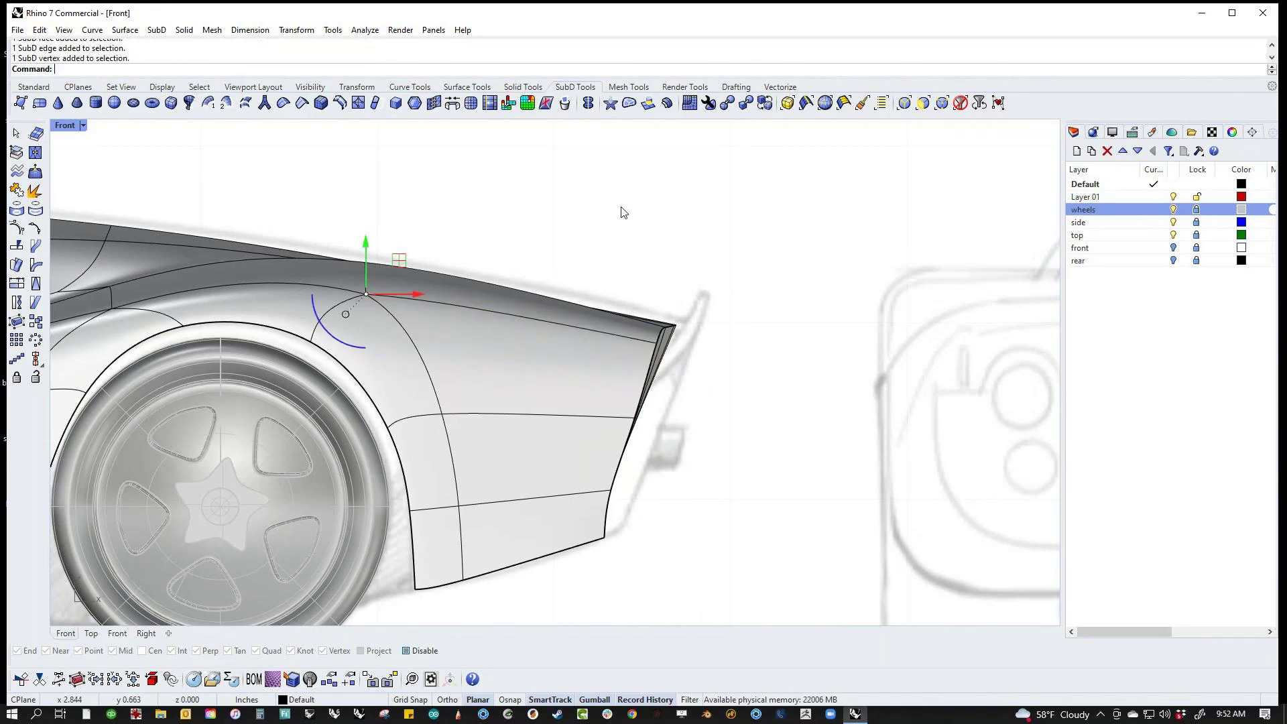
pyautogui.click(521, 262)
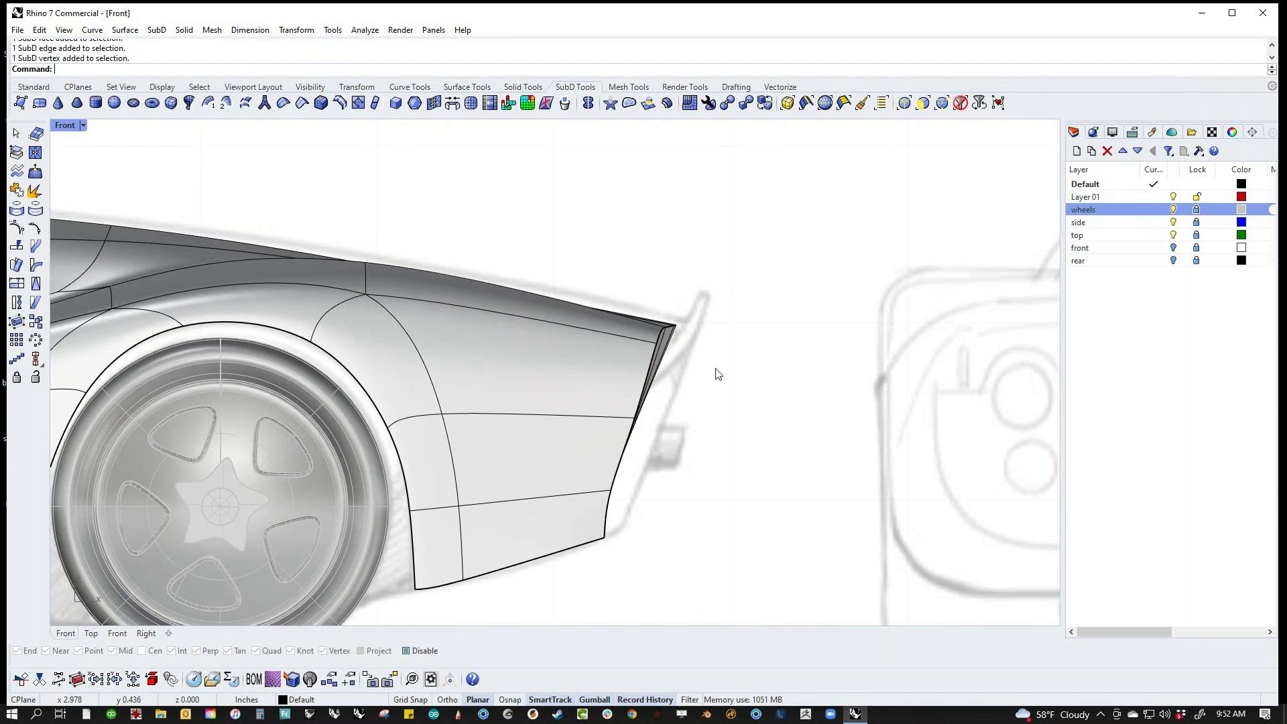
pyautogui.moveTo(678, 483); pyautogui.dragTo(736, 440, button='right')
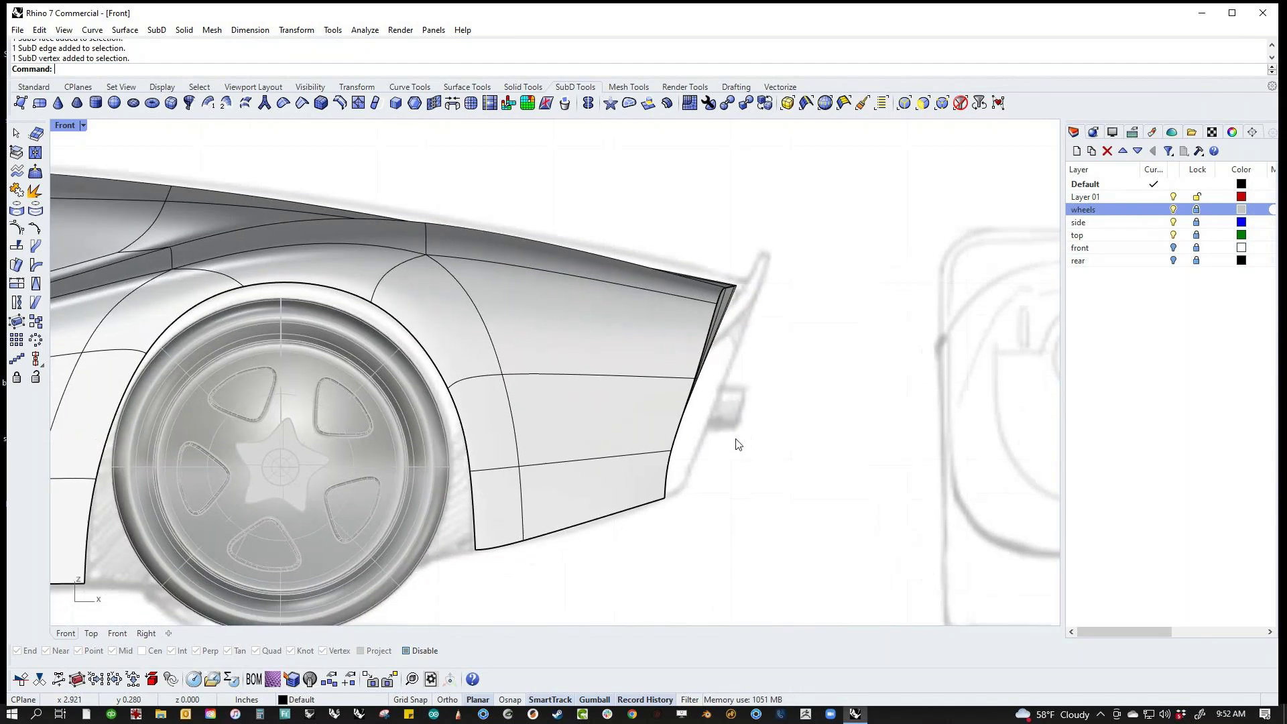
pyautogui.moveTo(723, 496); pyautogui.dragTo(734, 508, button='right')
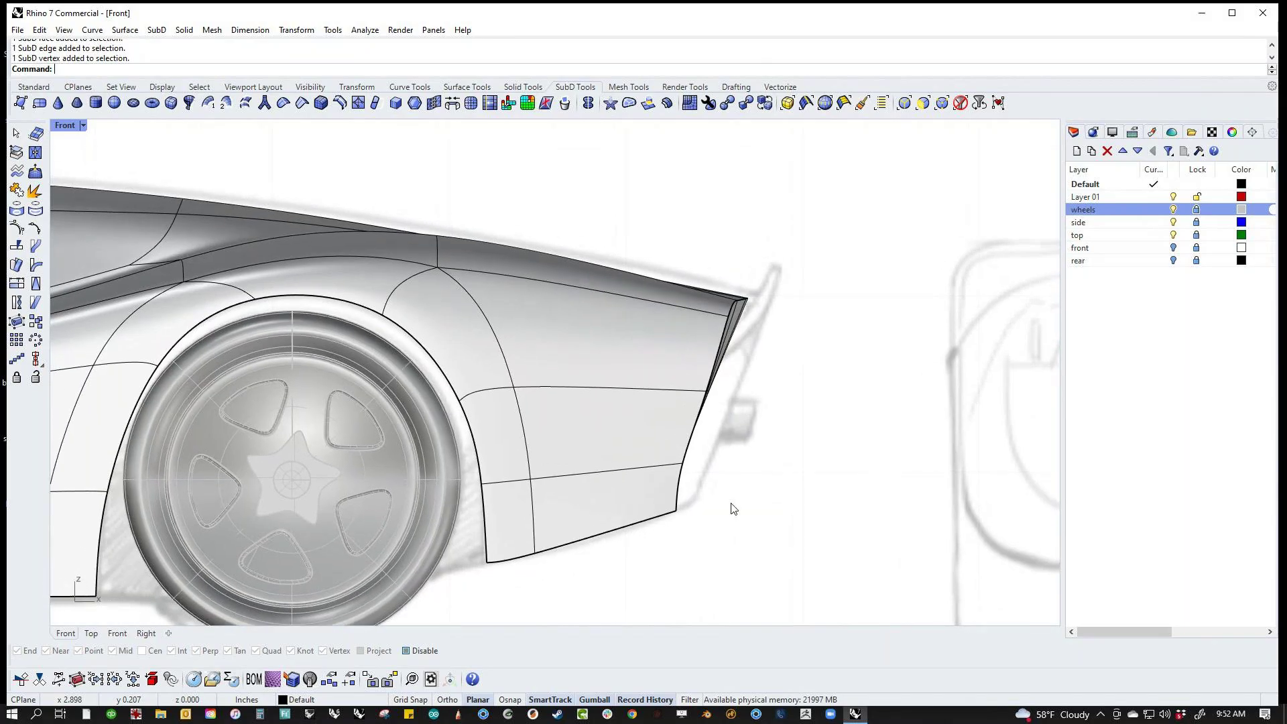
pyautogui.moveTo(664, 537)
pyautogui.mouseDown(button='right')
pyautogui.moveTo(865, 536)
pyautogui.moveTo(853, 538)
pyautogui.mouseUp(button='right')
pyautogui.moveTo(923, 497)
pyautogui.mouseDown(button='right')
pyautogui.moveTo(834, 489)
pyautogui.moveTo(759, 504)
pyautogui.mouseUp(button='right')
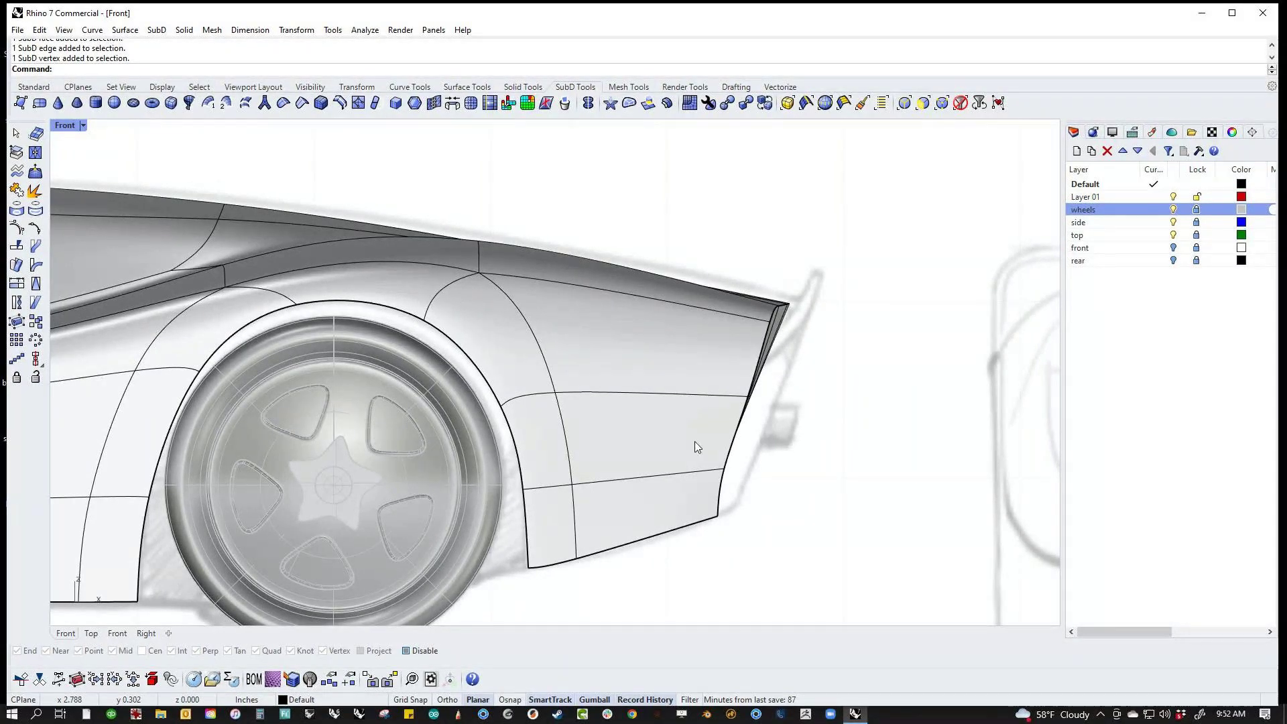
# Step: Try flattening the tail's rear components to a vertical line through the lower rear corner with the gumball, and undo it
pyautogui.press('Tab')
pyautogui.moveTo(694, 441); pyautogui.dragTo(663, 459, button='right')
pyautogui.moveTo(636, 225); pyautogui.dragTo(836, 593)
pyautogui.write('gr')
pyautogui.press('Return')
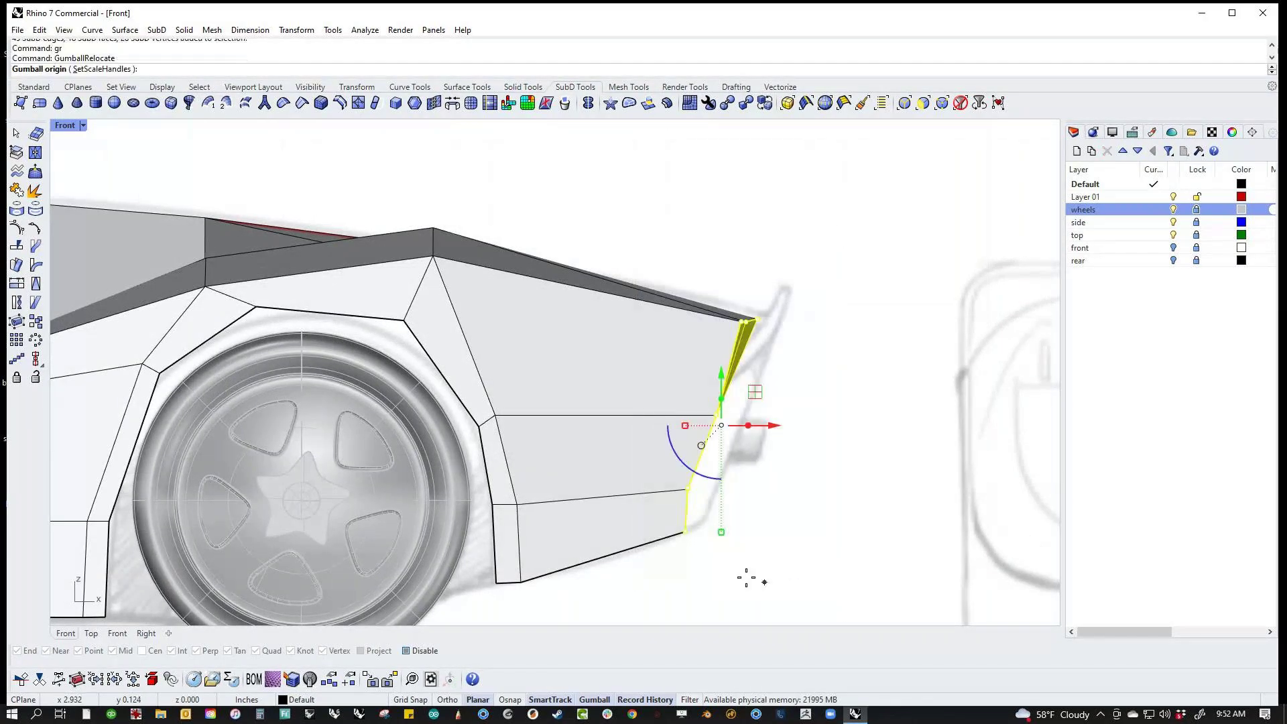
pyautogui.click(683, 533)
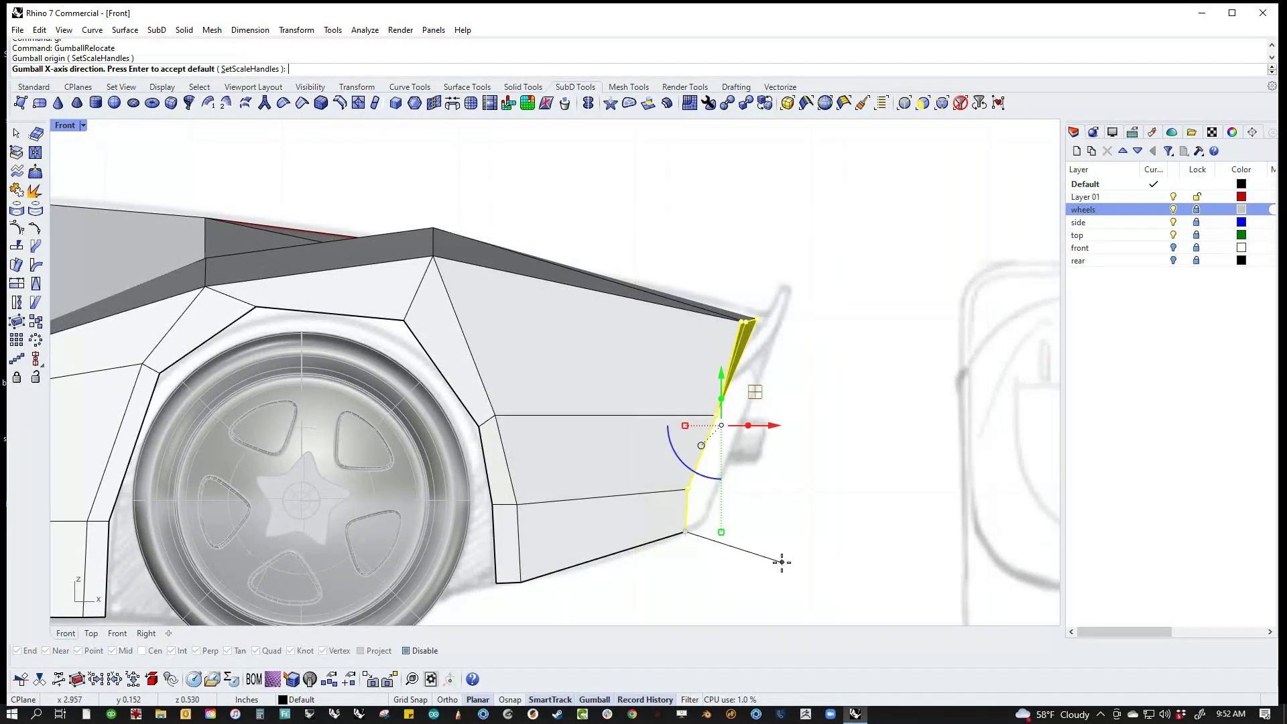
pyautogui.press('Return')
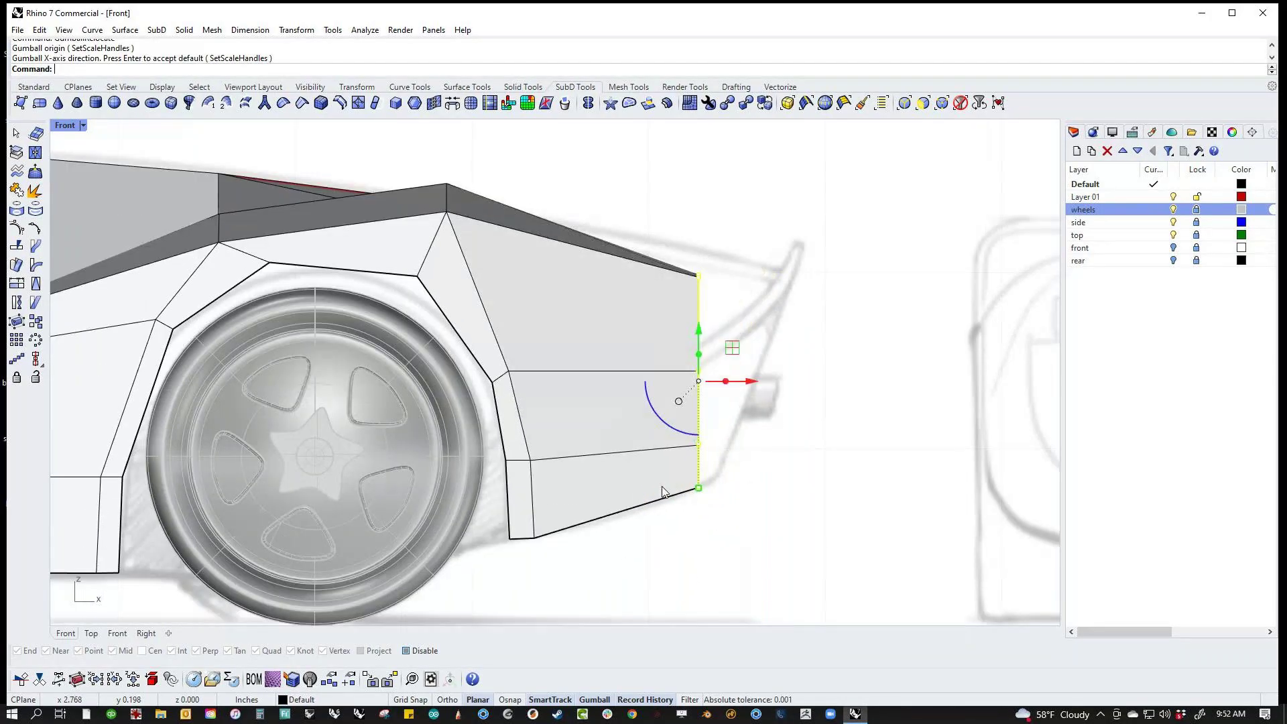
pyautogui.hotkey('ctrl', 'z')
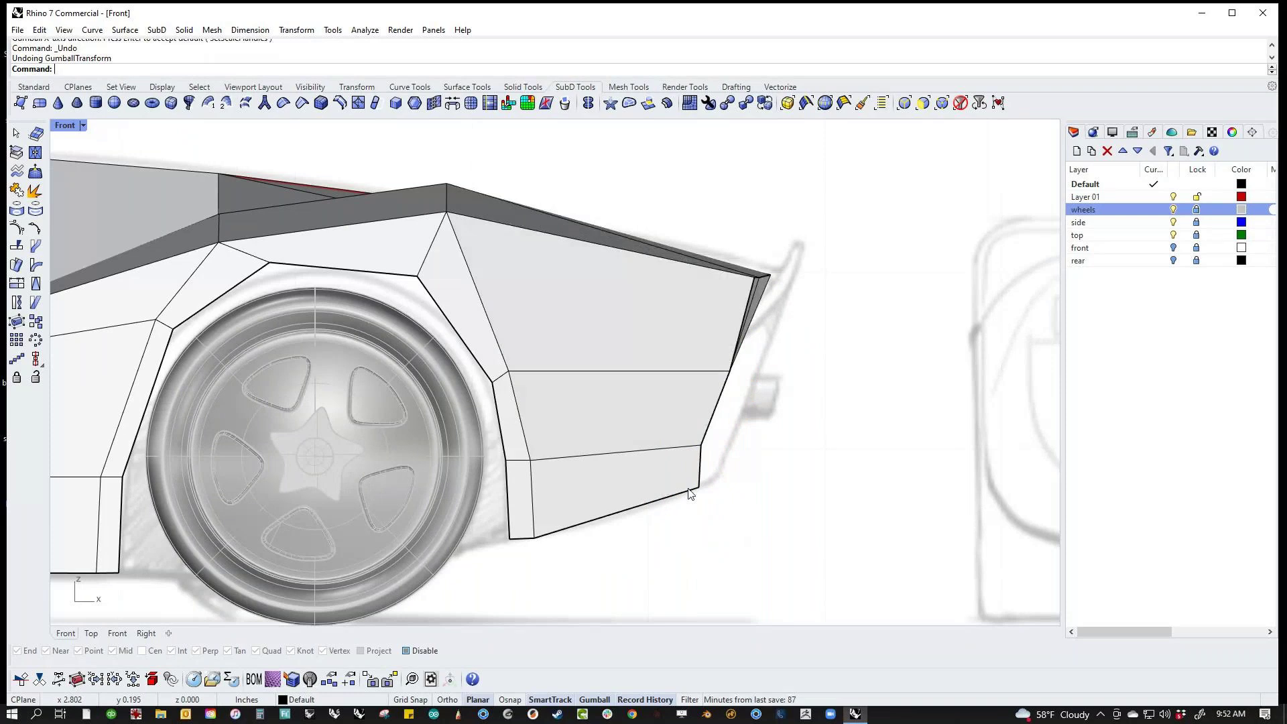
# Step: Draw a two-point interpolated curve along the slanted rear outline of the tail sketch, and delete it
pyautogui.click(35, 229)
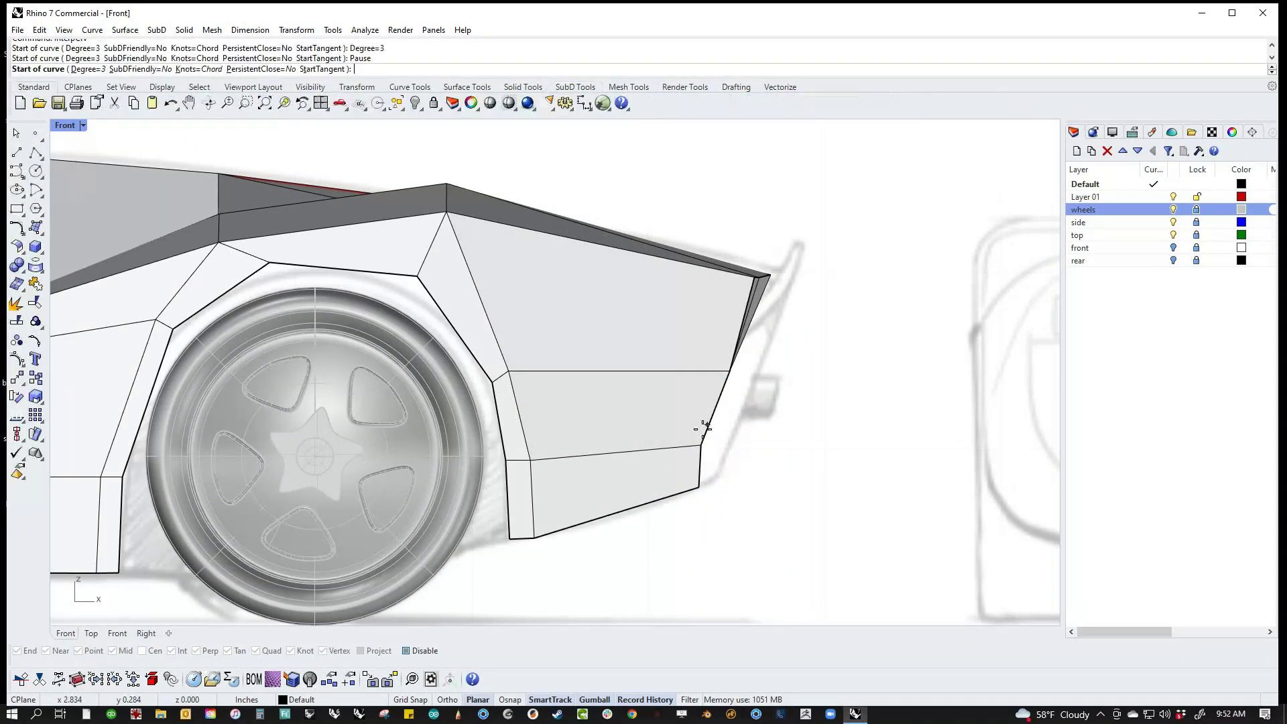
pyautogui.click(699, 508)
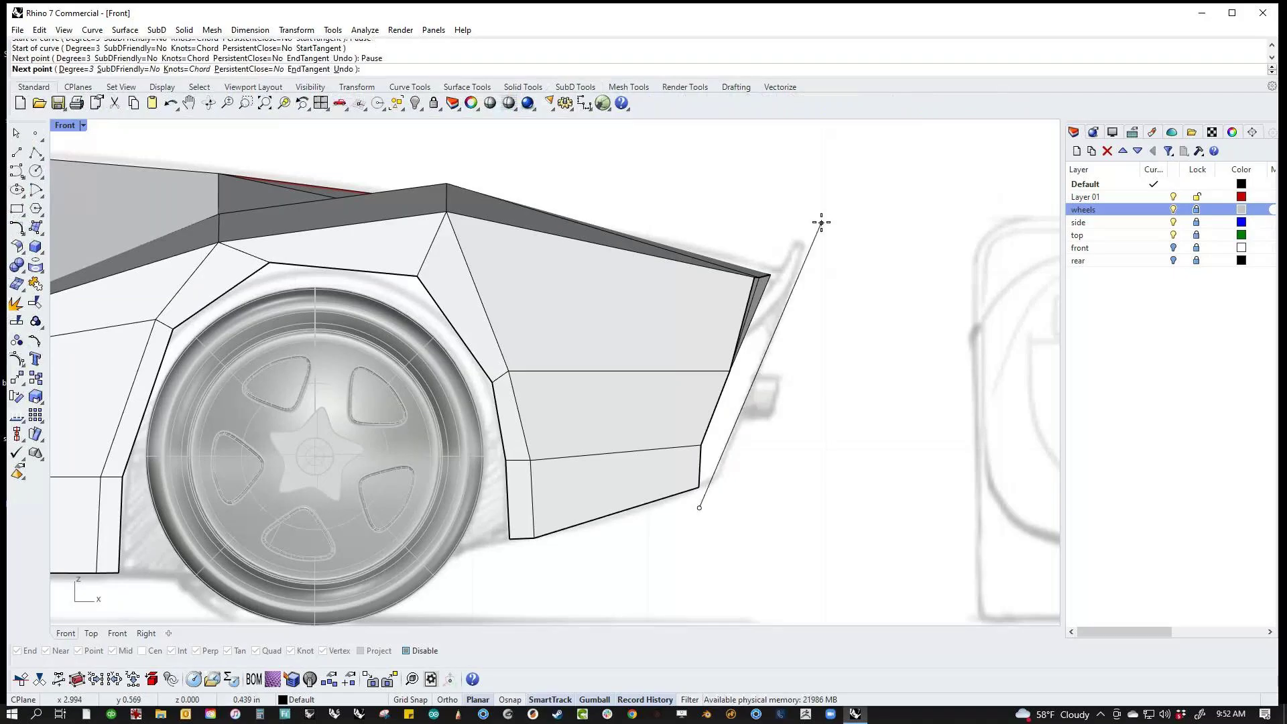
pyautogui.click(818, 215)
pyautogui.press('Return')
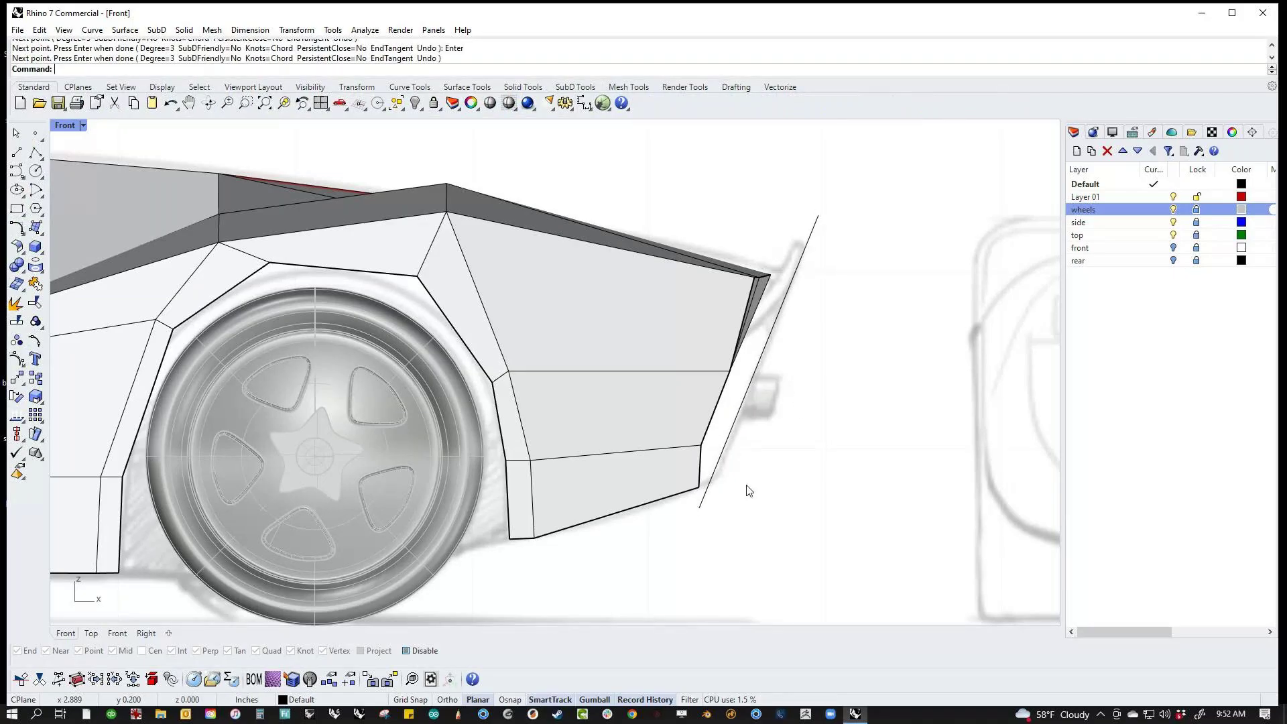
pyautogui.click(734, 432)
pyautogui.press('Delete')
# Step: Select the tail's rear components, relocate the gumball to the lower rear corner and tilt it about 20 degrees to match the sketched rake
pyautogui.moveTo(665, 535); pyautogui.dragTo(850, 228)
pyautogui.keyDown('ctrl'); pyautogui.click(736, 487); pyautogui.keyUp('ctrl')
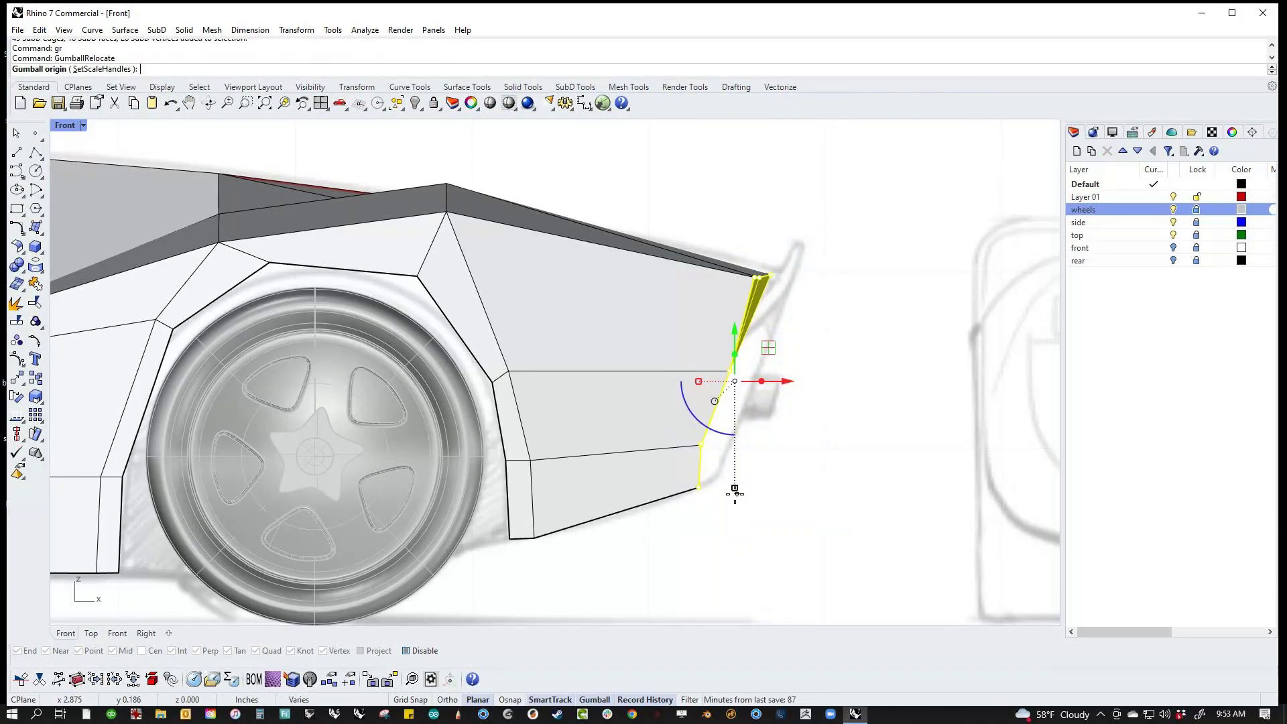
pyautogui.click(698, 487)
pyautogui.moveTo(752, 552); pyautogui.dragTo(814, 510, button='right')
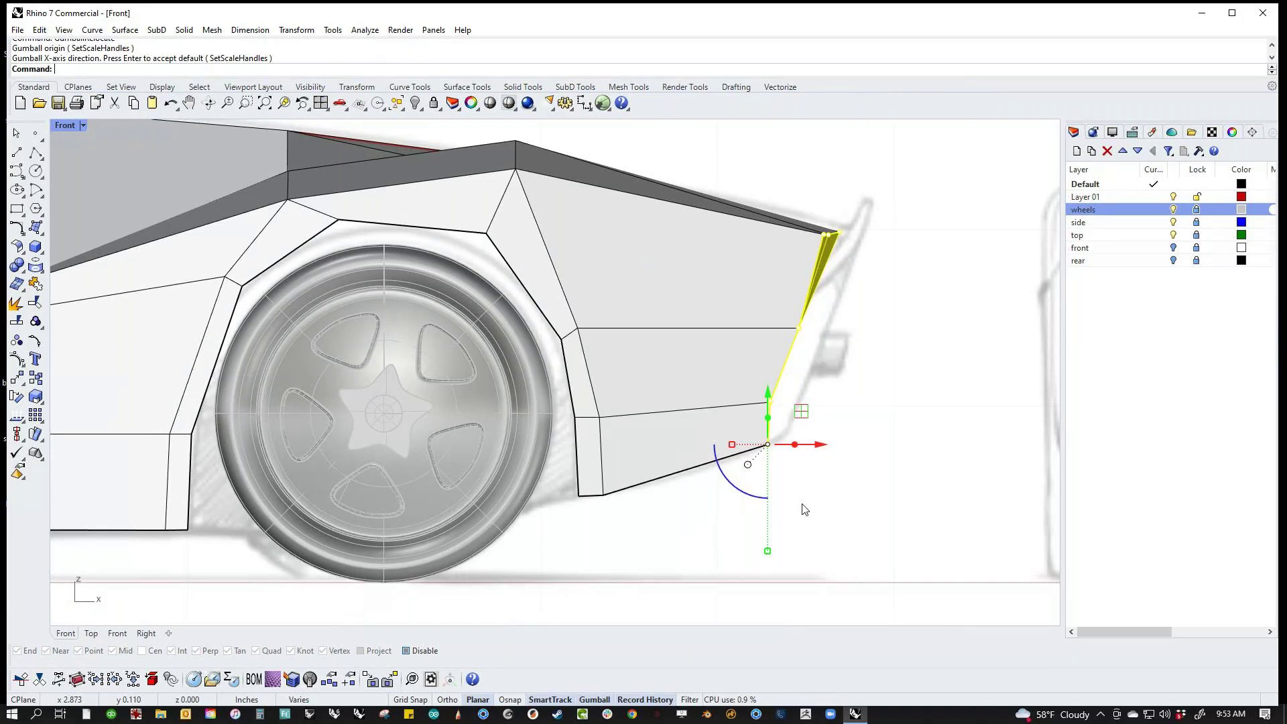
pyautogui.moveTo(743, 497); pyautogui.dragTo(742, 514)
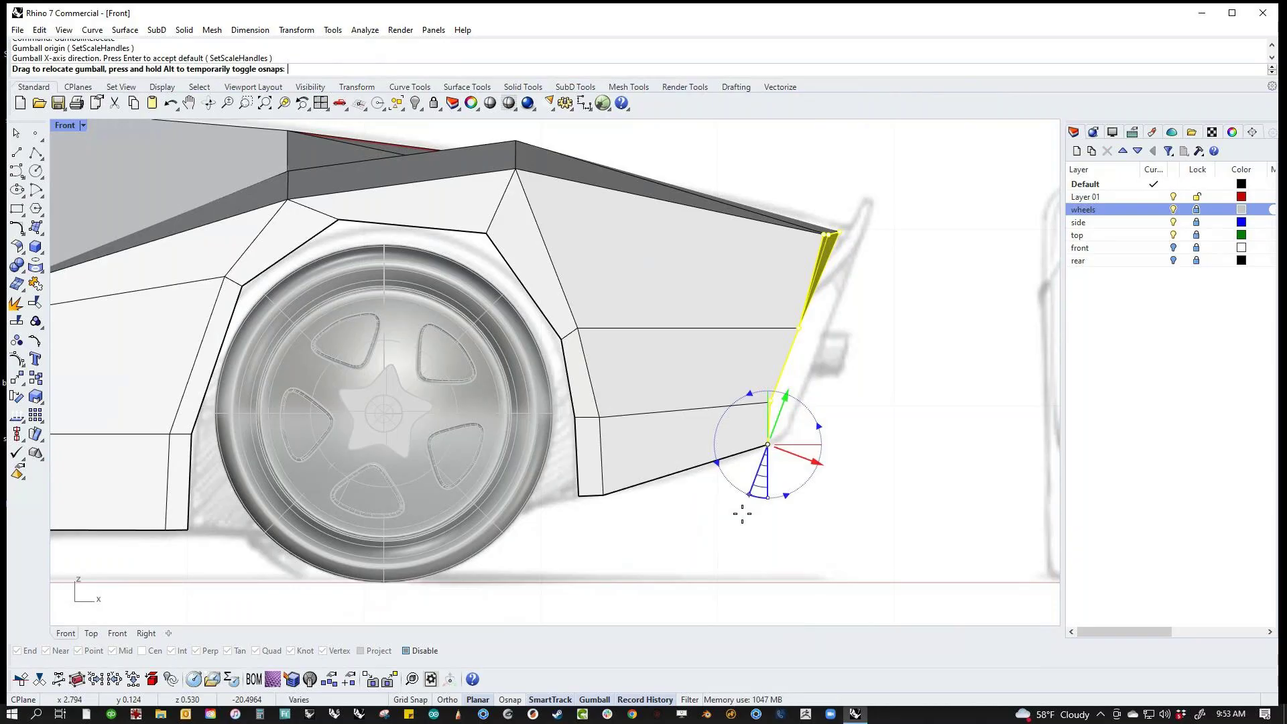
pyautogui.moveTo(742, 514); pyautogui.dragTo(743, 514)
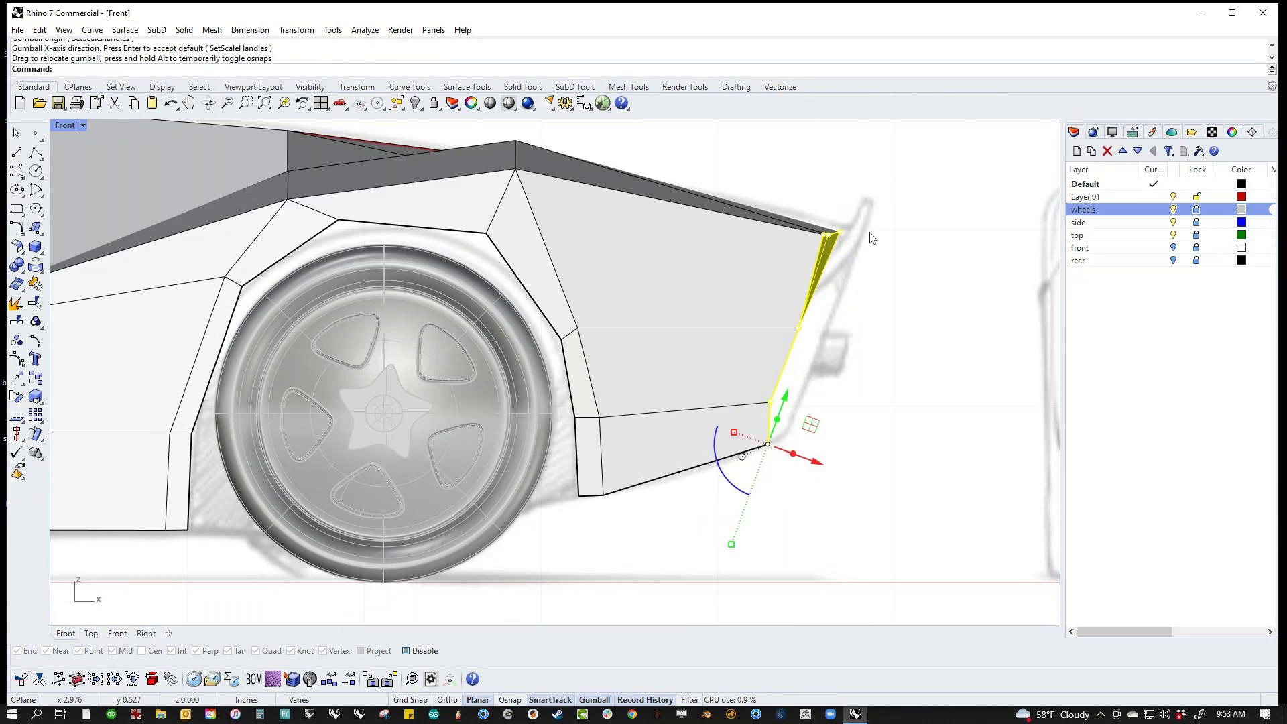
# Step: Flatten the tail's rear components onto the tilted plane and shift them rearward to the side sketch outline
pyautogui.moveTo(734, 432); pyautogui.dragTo(772, 439)
pyautogui.moveTo(849, 345); pyautogui.dragTo(820, 347)
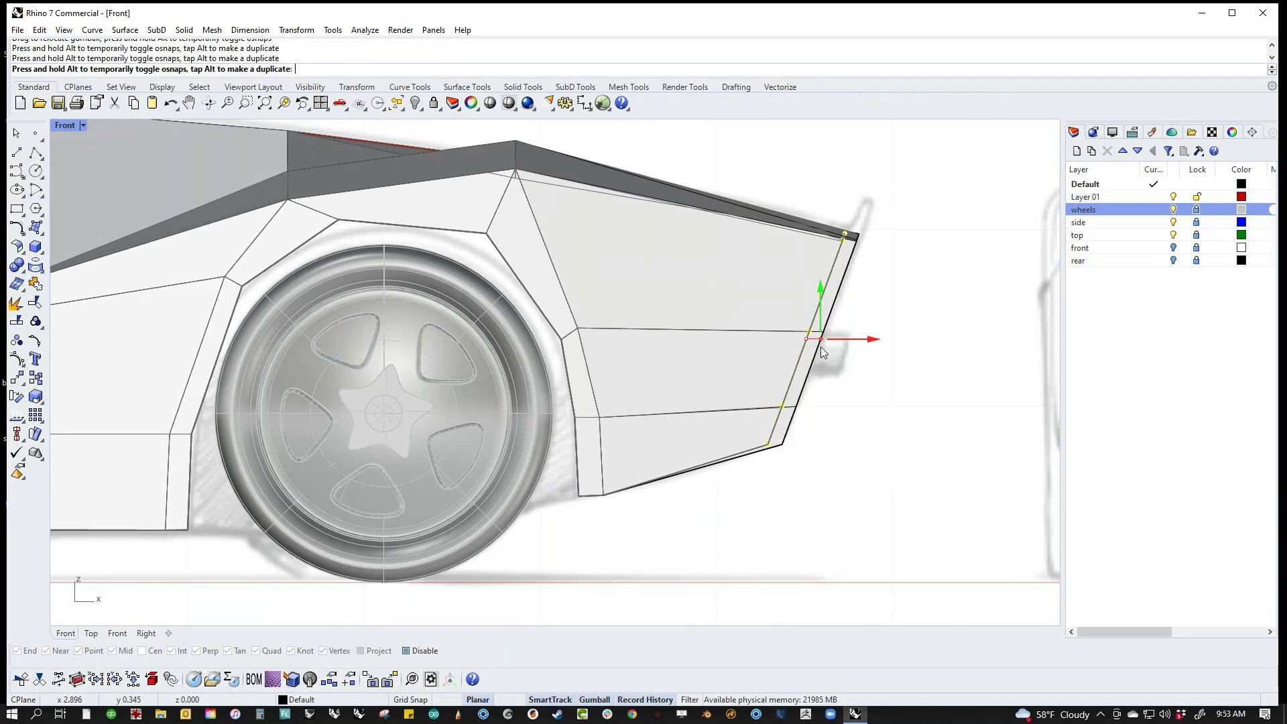
pyautogui.click(876, 481)
# Step: Move the tail's lower rear corner forward to follow the sketch outline
pyautogui.moveTo(749, 475); pyautogui.dragTo(762, 453)
pyautogui.moveTo(765, 451); pyautogui.dragTo(771, 452)
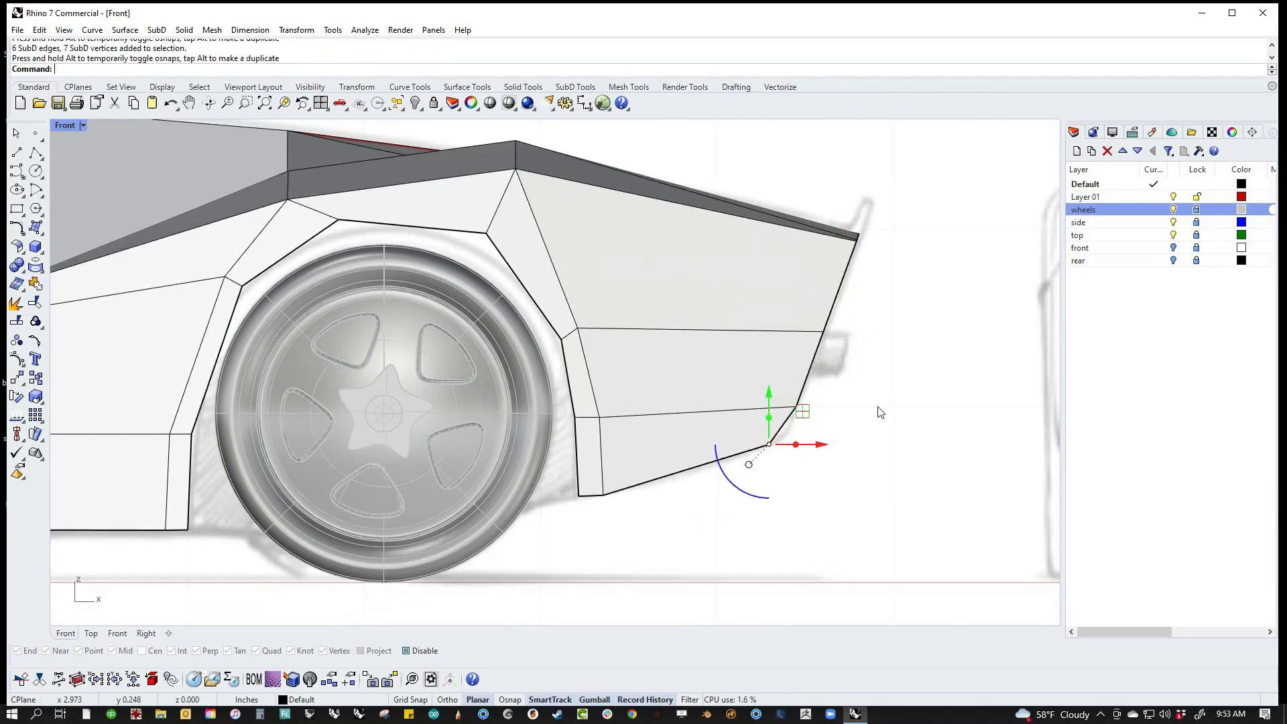
pyautogui.click(879, 389)
# Step: Set the Front view to Wireframe and nudge the tail's middle and upper rear vertices onto the side sketch outline
pyautogui.middleClick(846, 365)
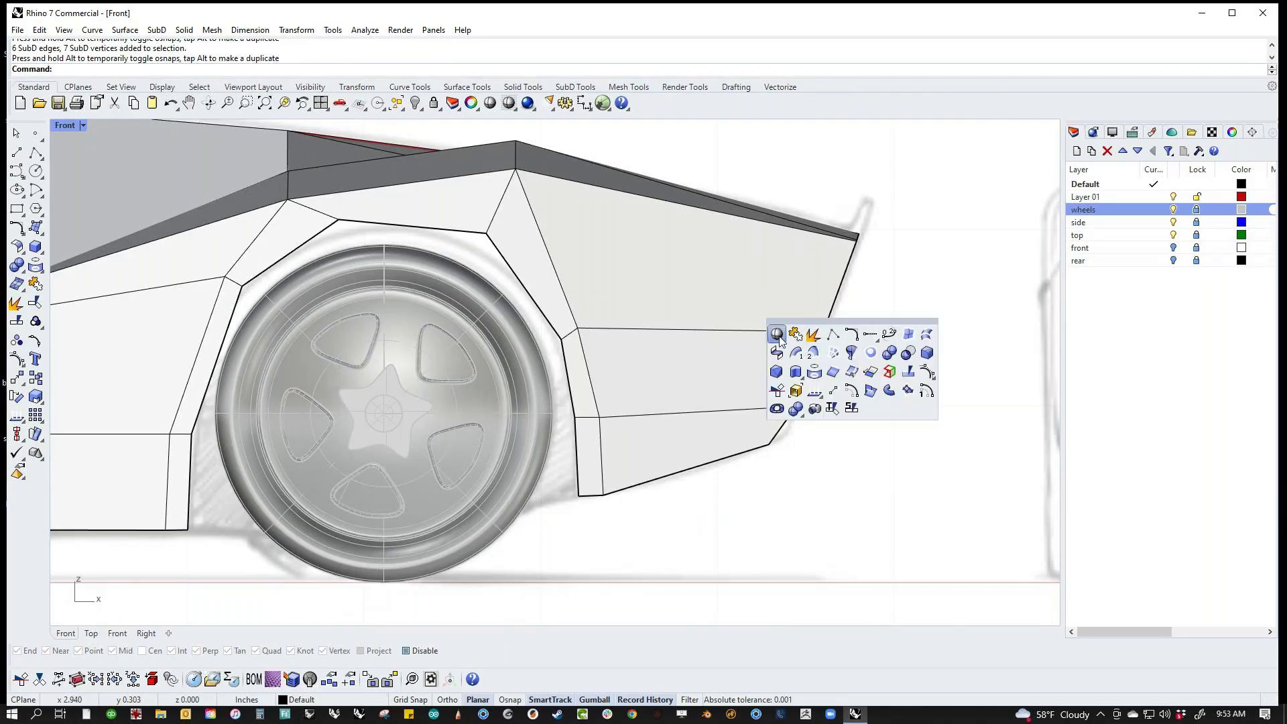
pyautogui.click(849, 362)
pyautogui.middleClick(852, 361)
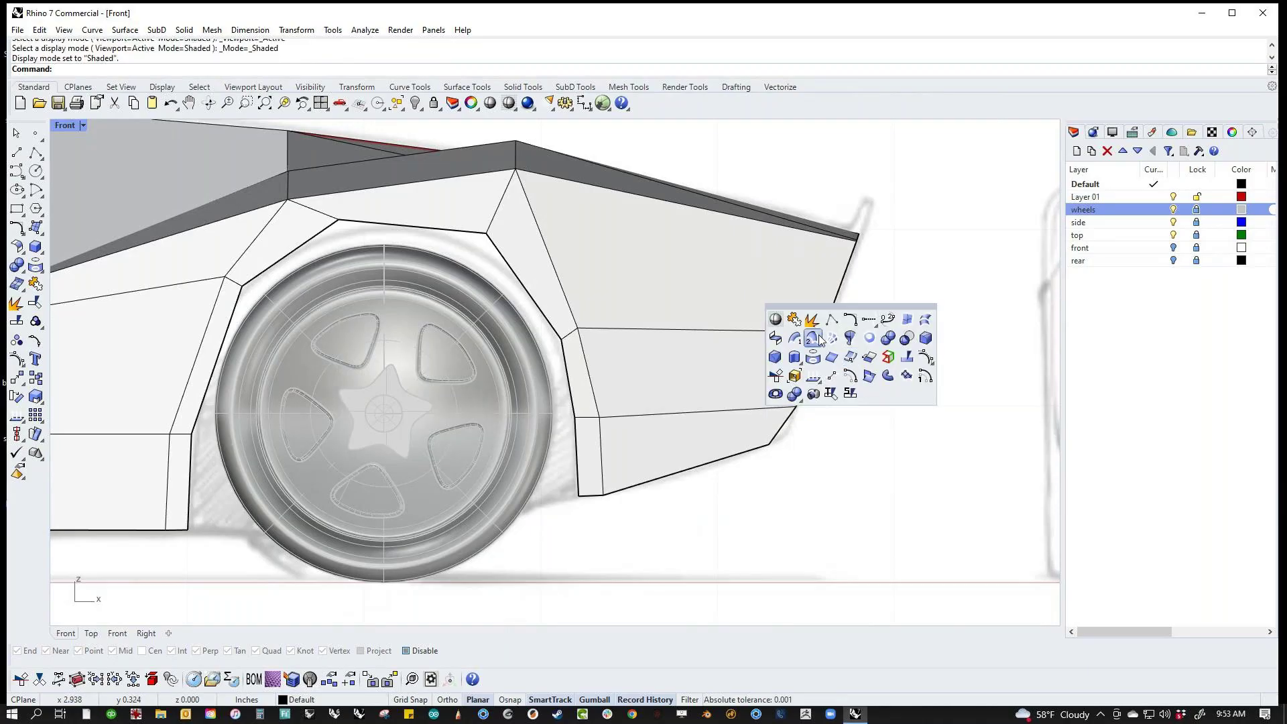
pyautogui.rightClick(775, 322)
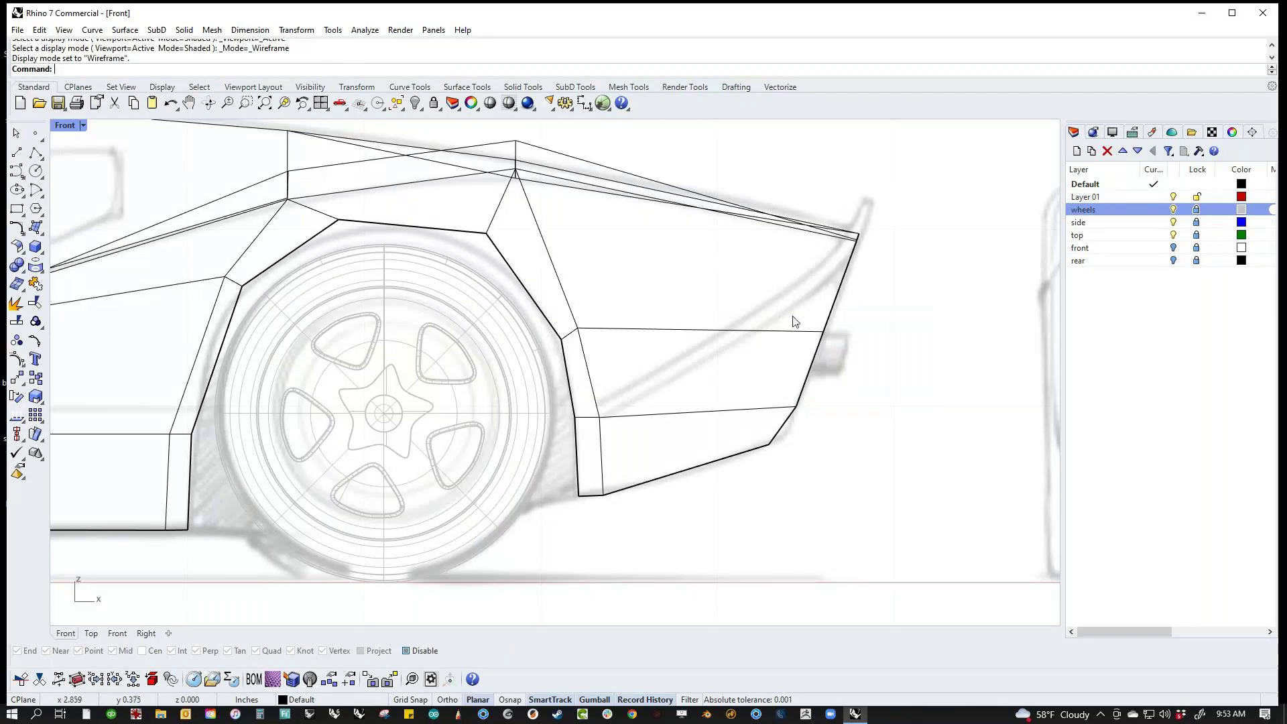
pyautogui.keyDown('ctrl'); pyautogui.keyDown('shift'); pyautogui.moveTo(785, 321); pyautogui.dragTo(839, 349); pyautogui.keyUp('shift'); pyautogui.keyUp('ctrl')
pyautogui.moveTo(825, 335); pyautogui.dragTo(828, 337)
pyautogui.click(894, 236)
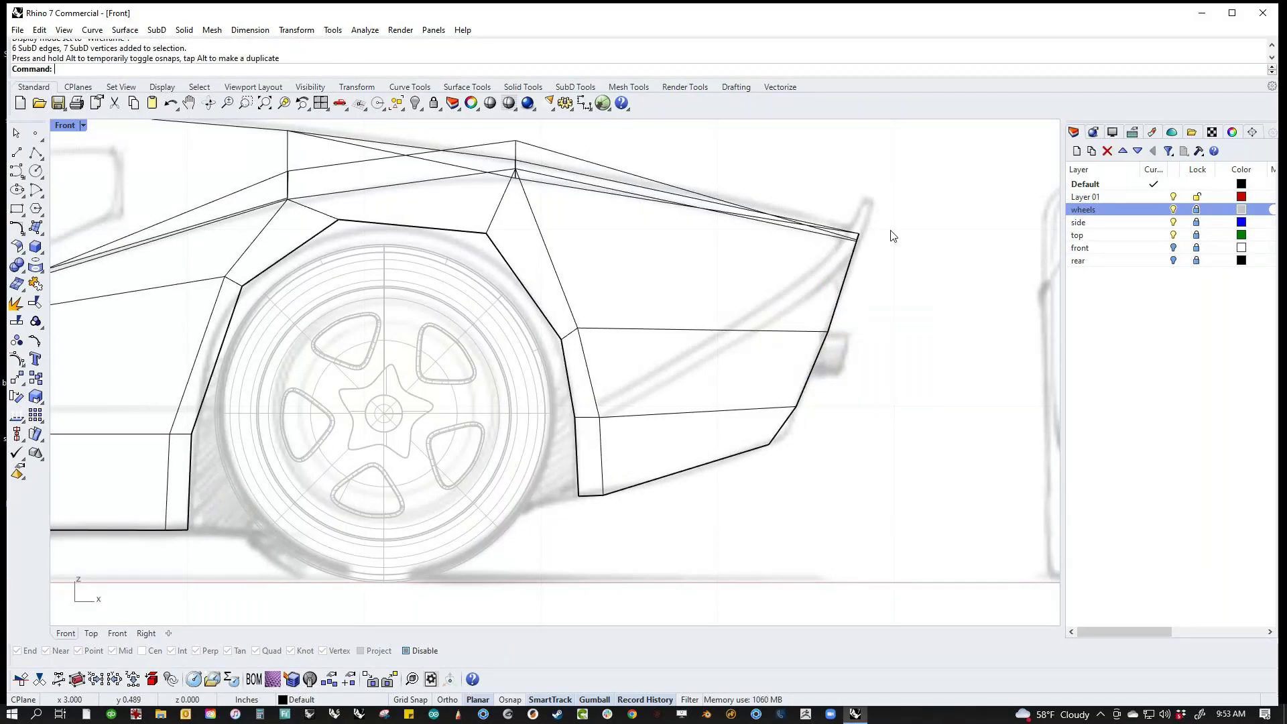
pyautogui.keyDown('ctrl'); pyautogui.keyDown('shift'); pyautogui.click(852, 238); pyautogui.keyUp('shift'); pyautogui.keyUp('ctrl')
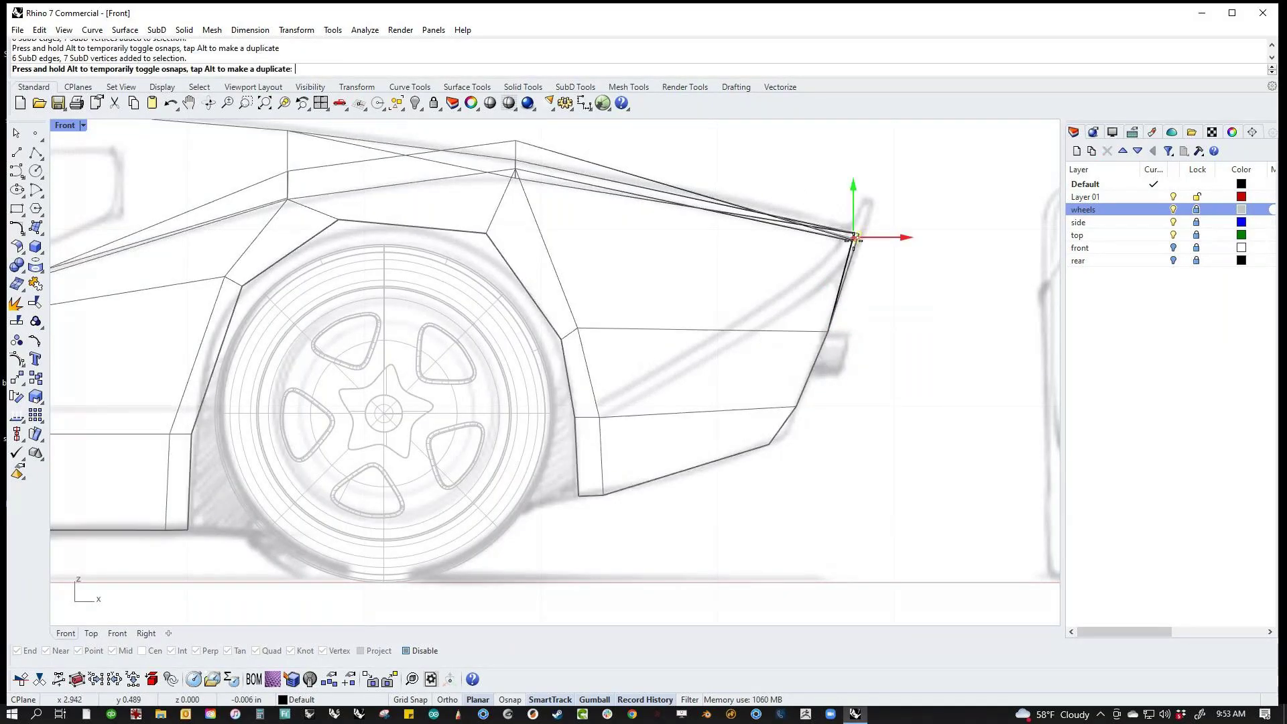
pyautogui.click(891, 376)
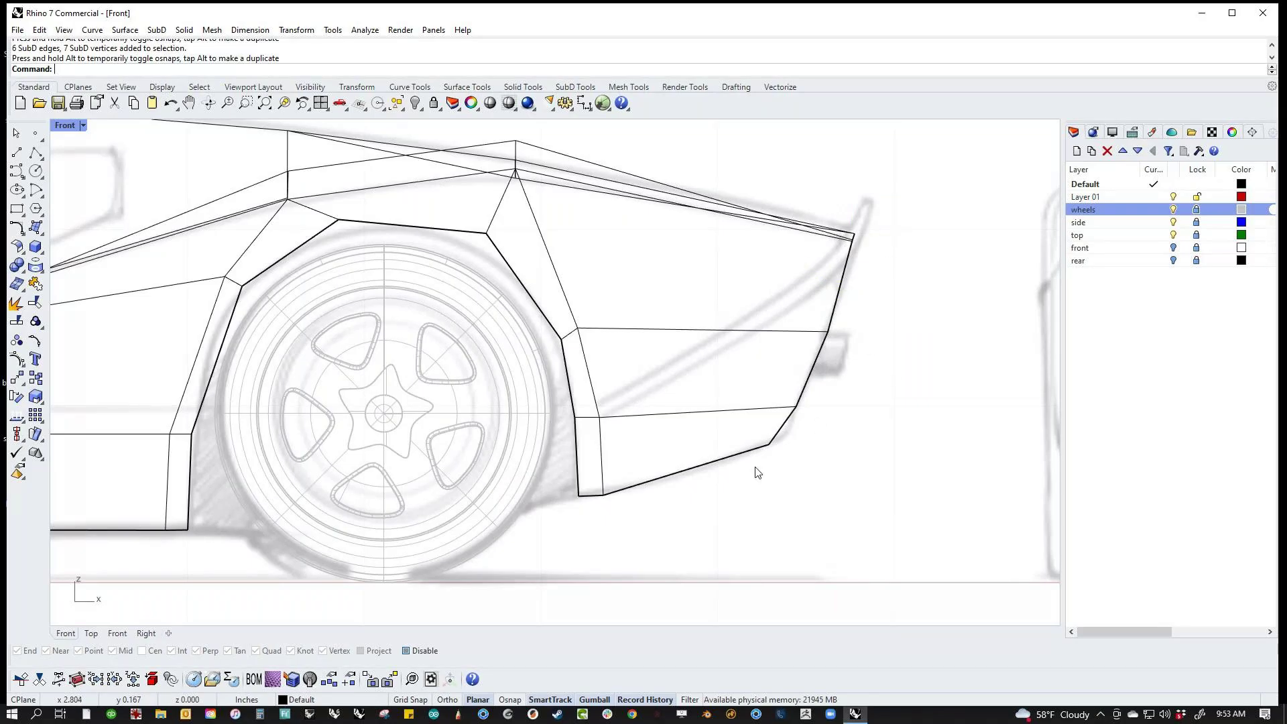
# Step: Adjust the upper tail corner against the sketch in smooth SubD display, and check the whole body shaded in perspective
pyautogui.press('Tab')
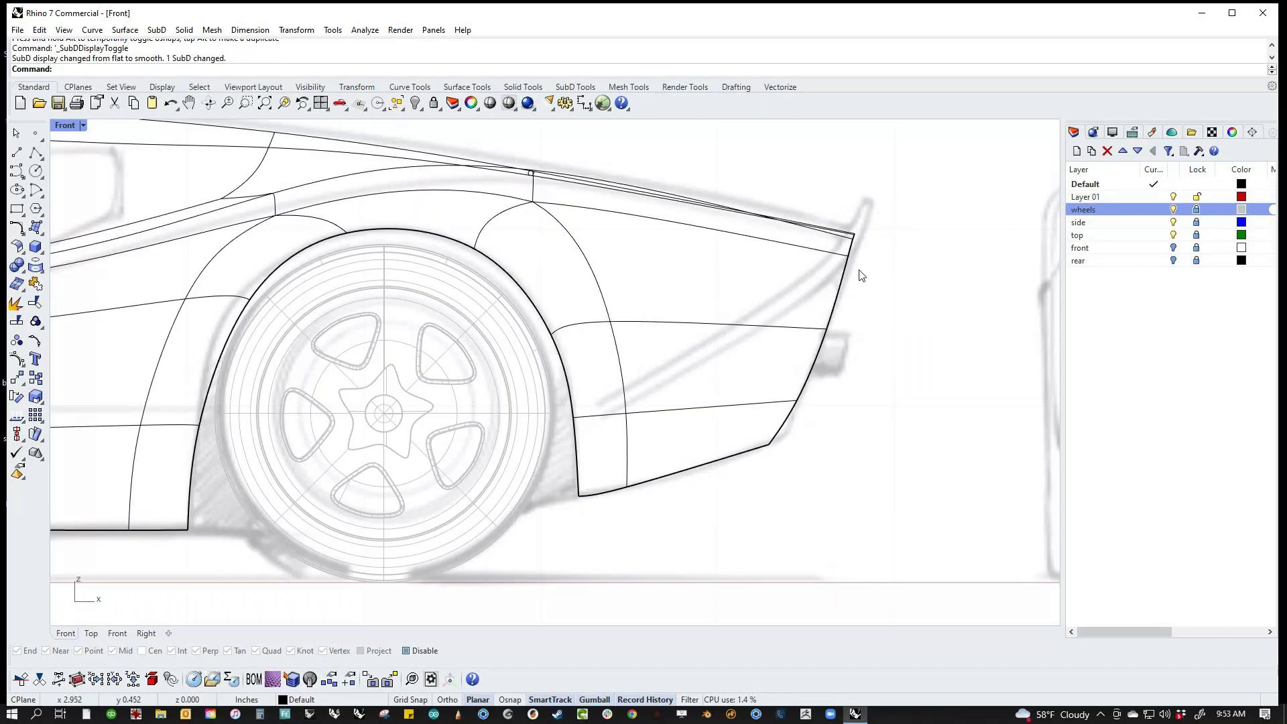
pyautogui.moveTo(829, 204); pyautogui.dragTo(901, 295)
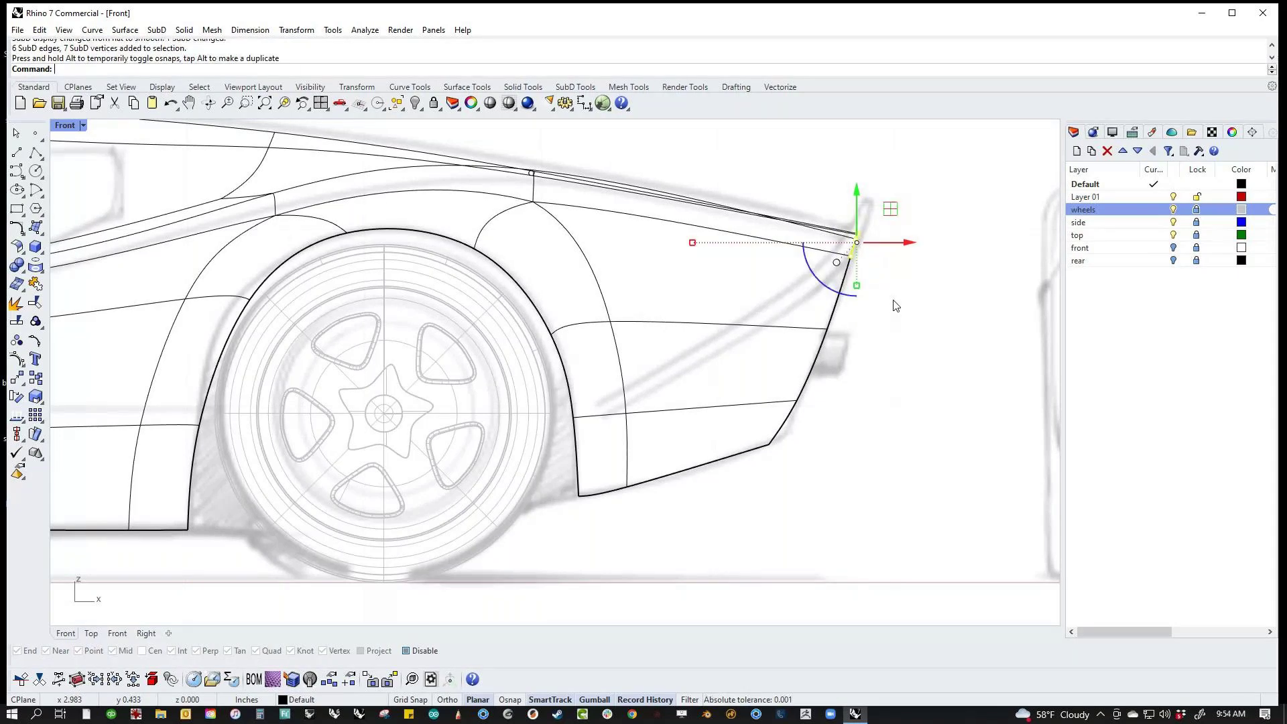
pyautogui.press('Escape')
pyautogui.scroll(-4, 844, 416)
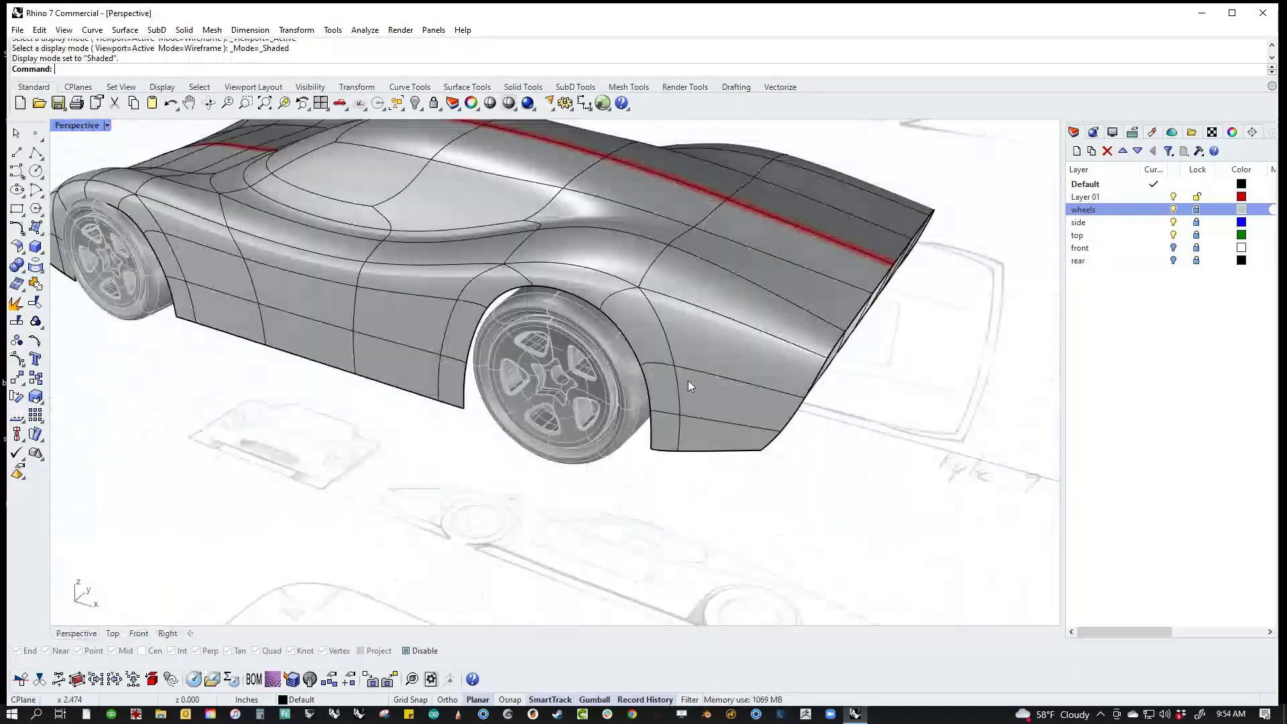
pyautogui.moveTo(688, 380)
pyautogui.mouseDown(button='right')
pyautogui.moveTo(528, 417)
pyautogui.moveTo(491, 405)
pyautogui.moveTo(540, 412)
pyautogui.mouseUp(button='right')
pyautogui.scroll(-5, 540, 412)
pyautogui.moveTo(403, 432); pyautogui.dragTo(575, 425, button='right')
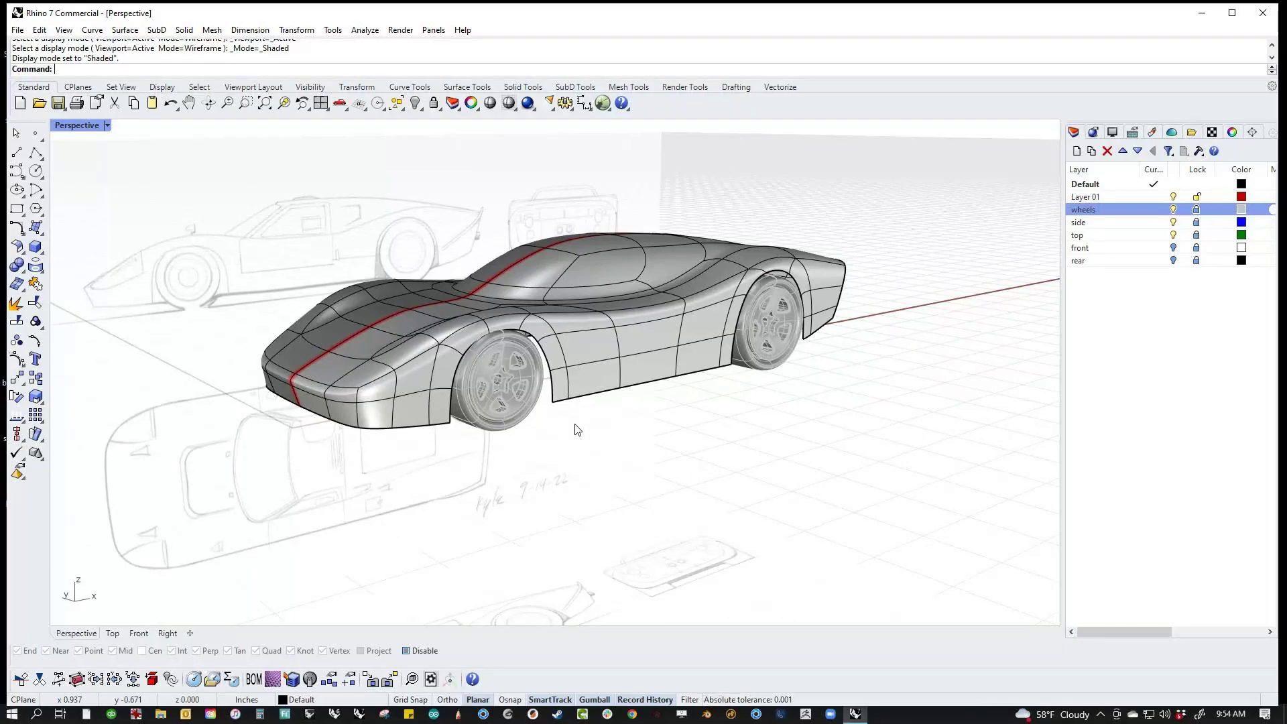
pyautogui.moveTo(570, 333); pyautogui.dragTo(521, 450, button='right')
pyautogui.scroll(4, 521, 451)
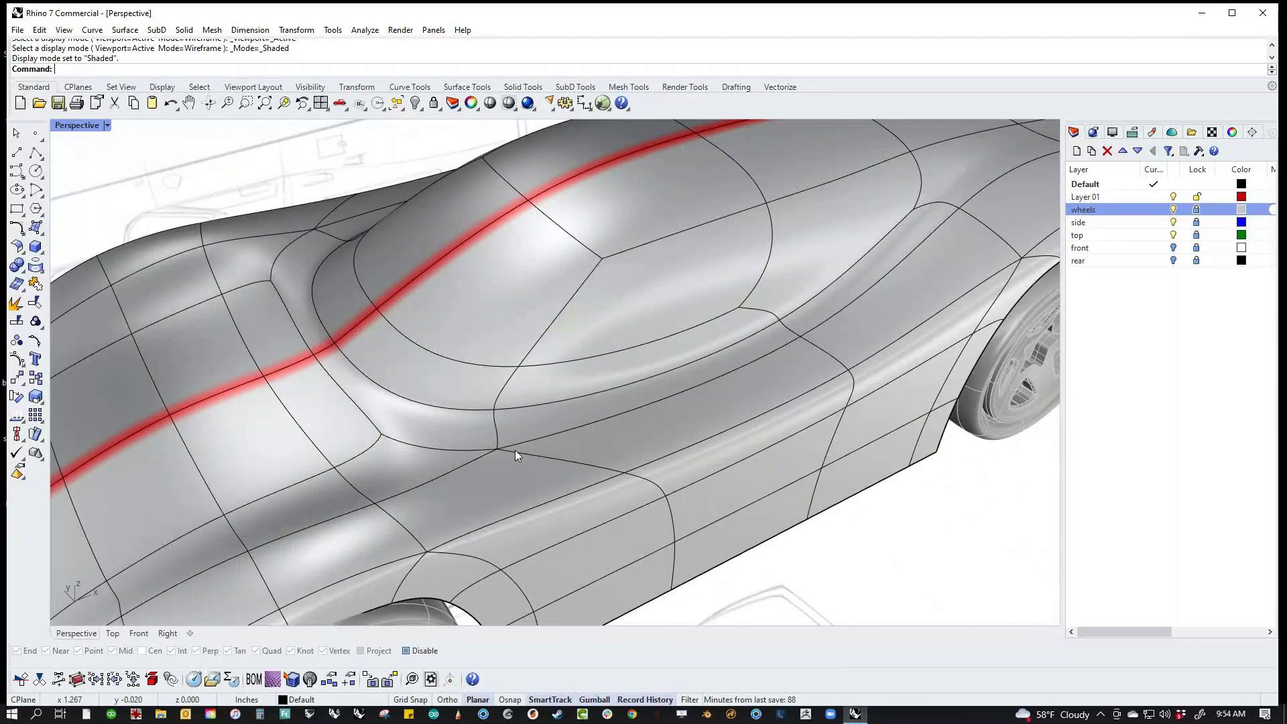
pyautogui.keyDown('ctrl'); pyautogui.keyDown('shift'); pyautogui.doubleClick(543, 334); pyautogui.keyUp('shift'); pyautogui.keyUp('ctrl')
pyautogui.keyDown('ctrl'); pyautogui.keyDown('shift'); pyautogui.doubleClick(556, 225); pyautogui.keyUp('shift'); pyautogui.keyUp('ctrl')
pyautogui.moveTo(469, 271); pyautogui.dragTo(345, 237, button='right')
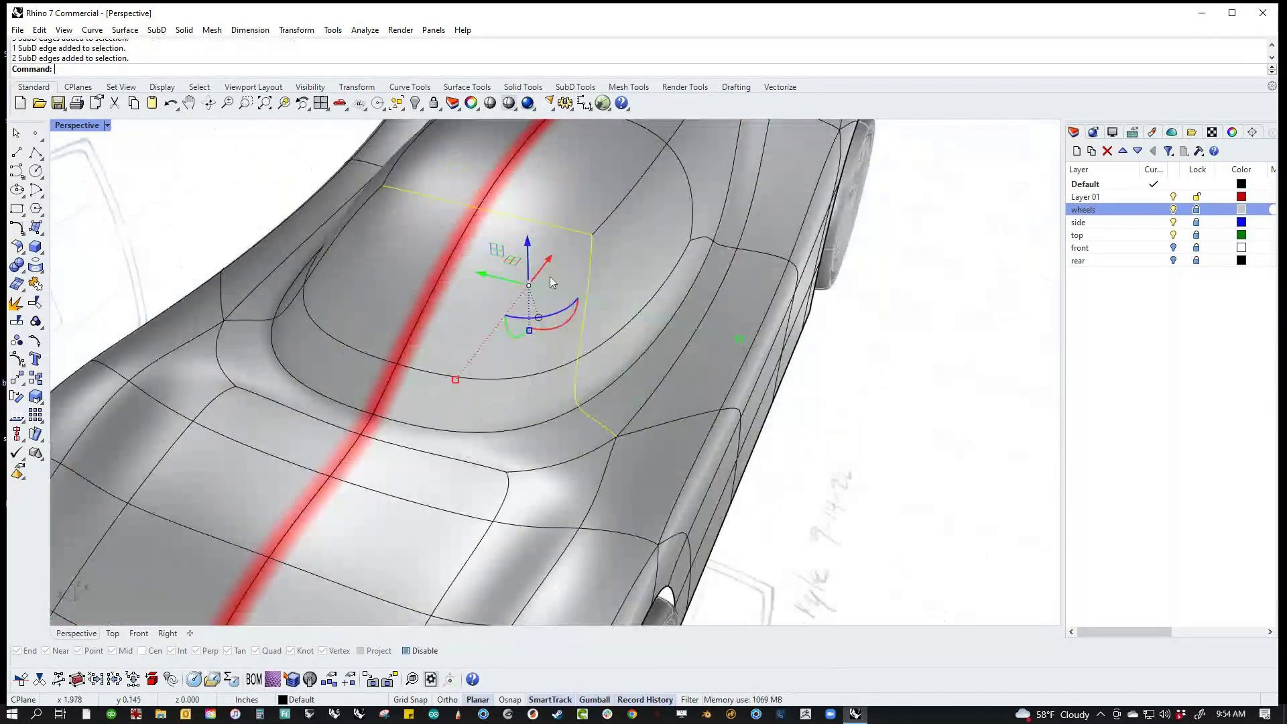
pyautogui.keyDown('ctrl'); pyautogui.keyDown('shift'); pyautogui.click(410, 185); pyautogui.keyUp('shift'); pyautogui.keyUp('ctrl')
pyautogui.keyDown('ctrl'); pyautogui.keyDown('shift'); pyautogui.click(418, 197); pyautogui.keyUp('shift'); pyautogui.keyUp('ctrl')
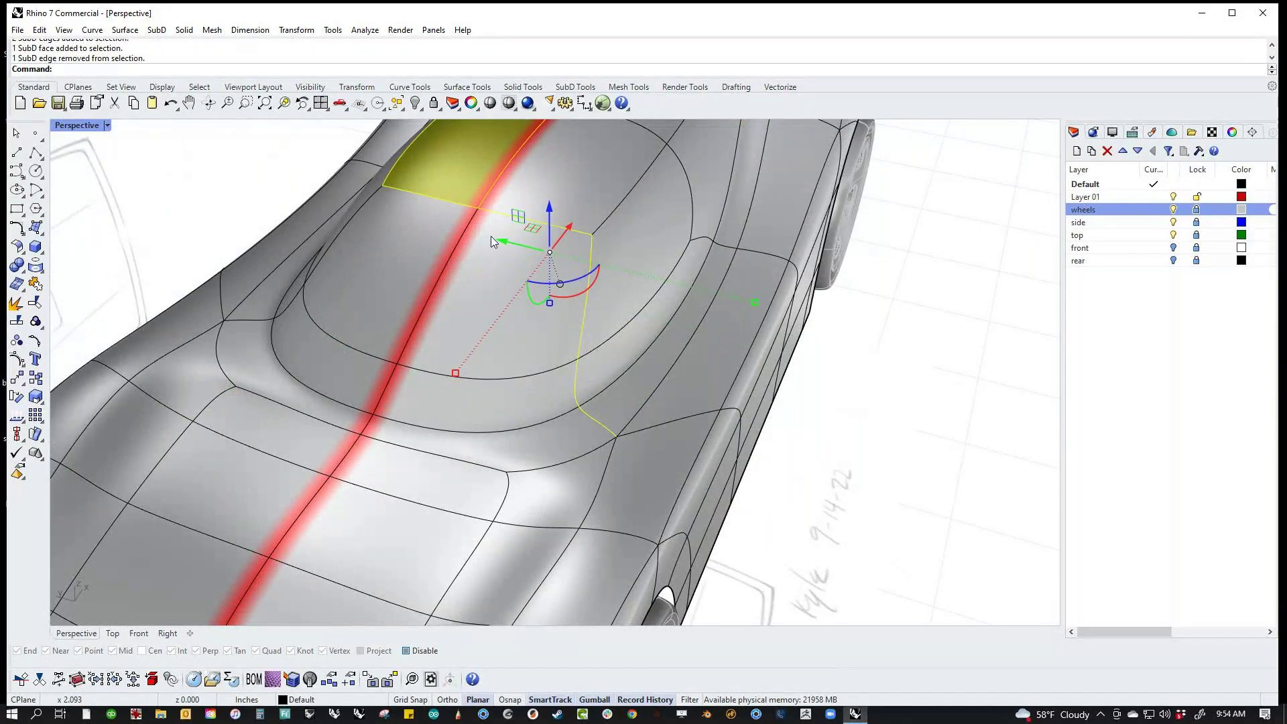
pyautogui.press('Escape')
# Step: Bevel the windshield's upper edge and side pillar edges down to the body with a narrow two-segment bevel
pyautogui.keyDown('ctrl'); pyautogui.keyDown('shift'); pyautogui.click(579, 233); pyautogui.keyUp('shift'); pyautogui.keyUp('ctrl')
pyautogui.keyDown('ctrl'); pyautogui.keyDown('shift'); pyautogui.click(578, 376); pyautogui.keyUp('shift'); pyautogui.keyUp('ctrl')
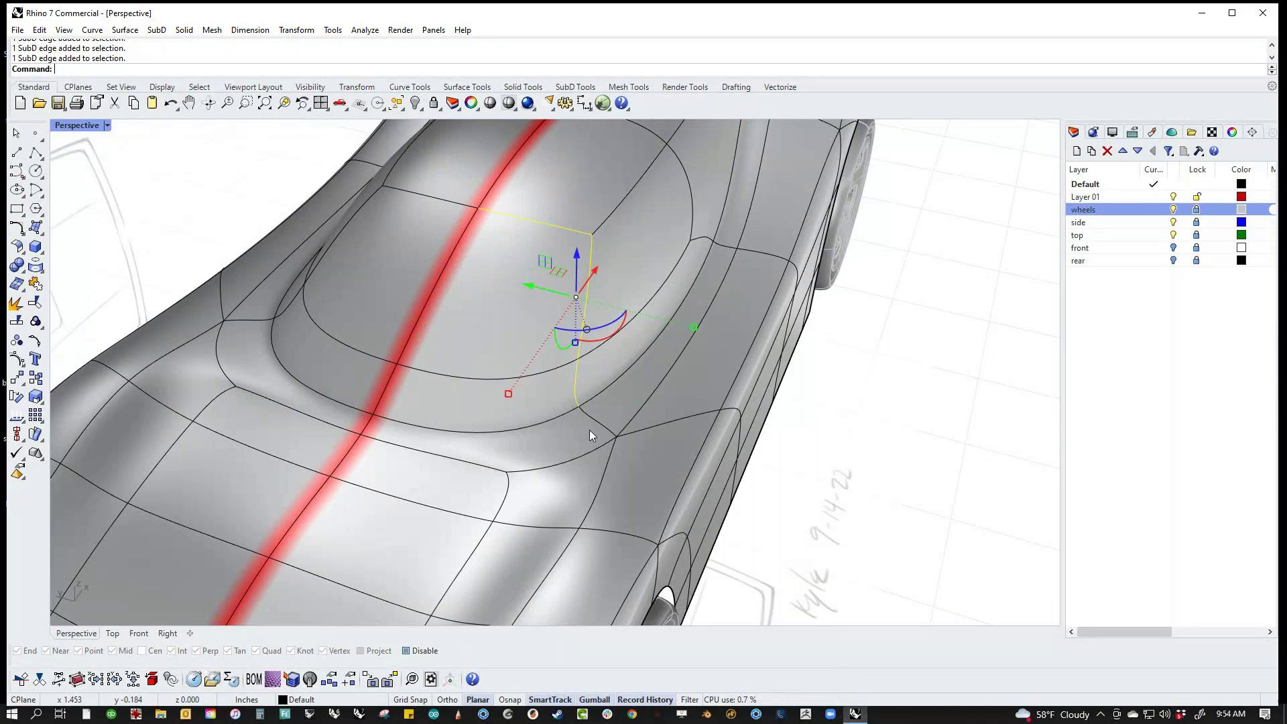
pyautogui.keyDown('ctrl'); pyautogui.keyDown('shift'); pyautogui.click(596, 423); pyautogui.keyUp('shift'); pyautogui.keyUp('ctrl')
pyautogui.moveTo(668, 467); pyautogui.dragTo(523, 408, button='right')
pyautogui.click(575, 86)
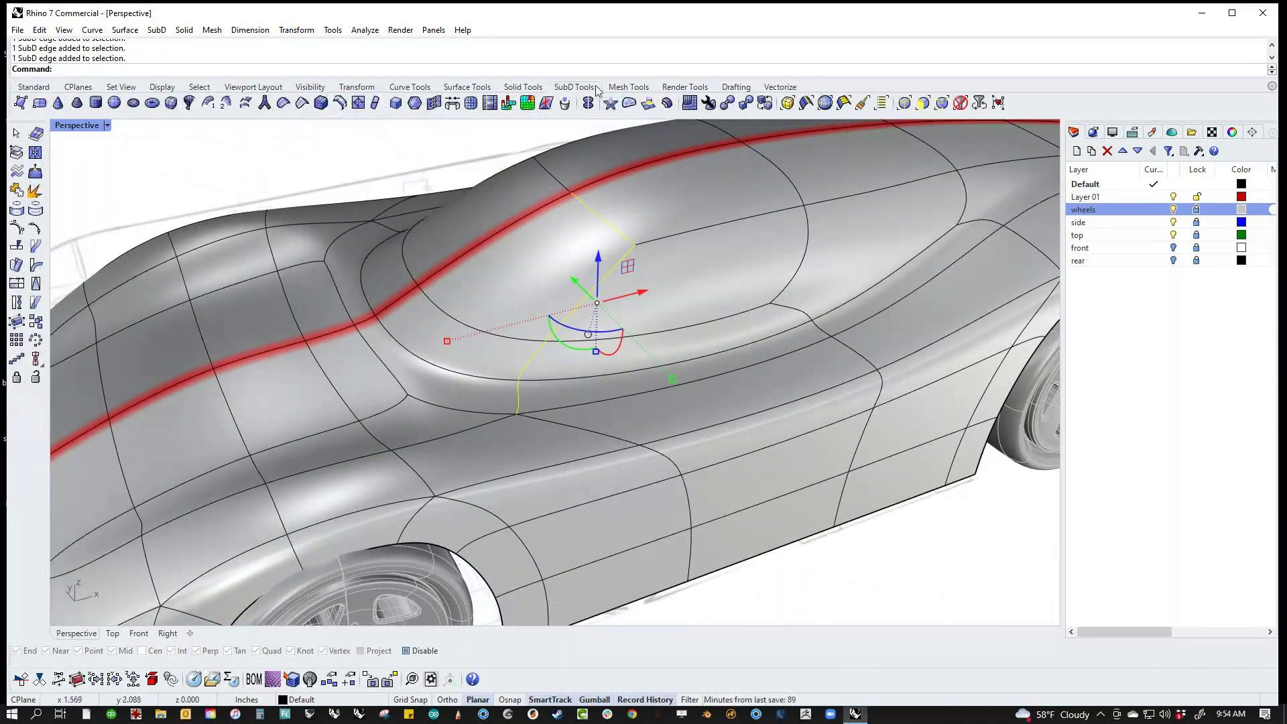
pyautogui.click(321, 102)
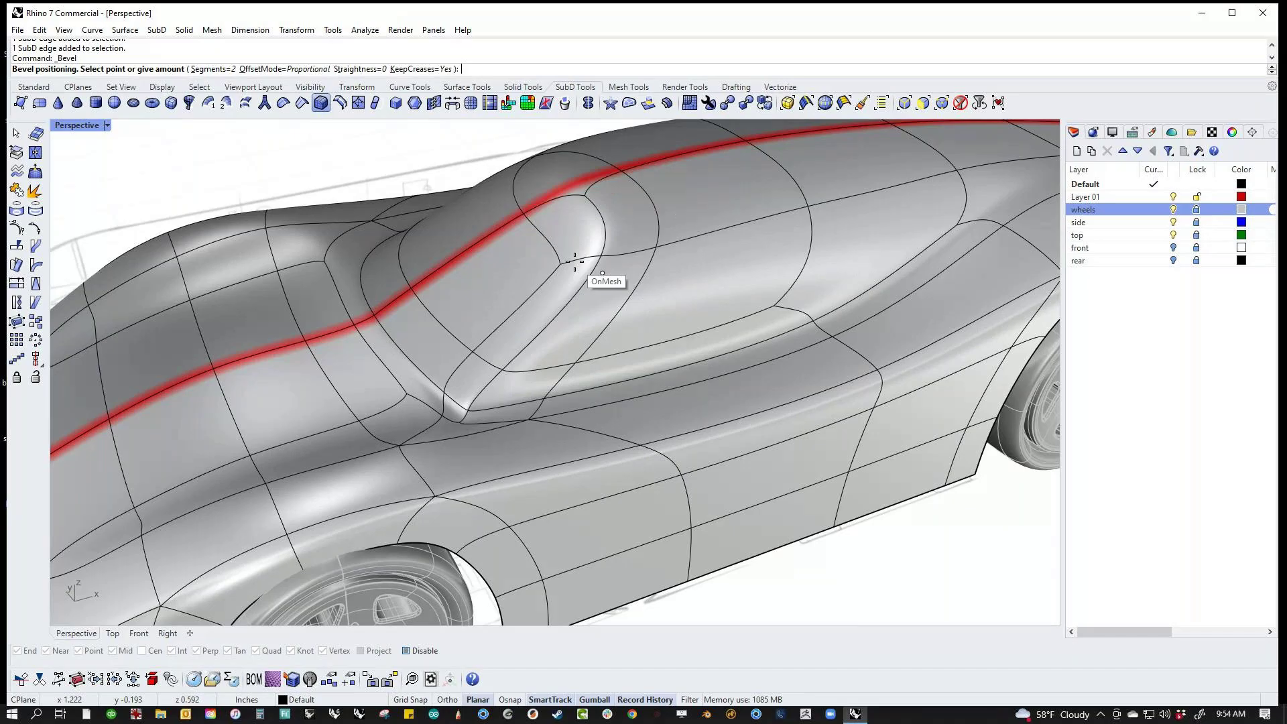
pyautogui.press('Tab')
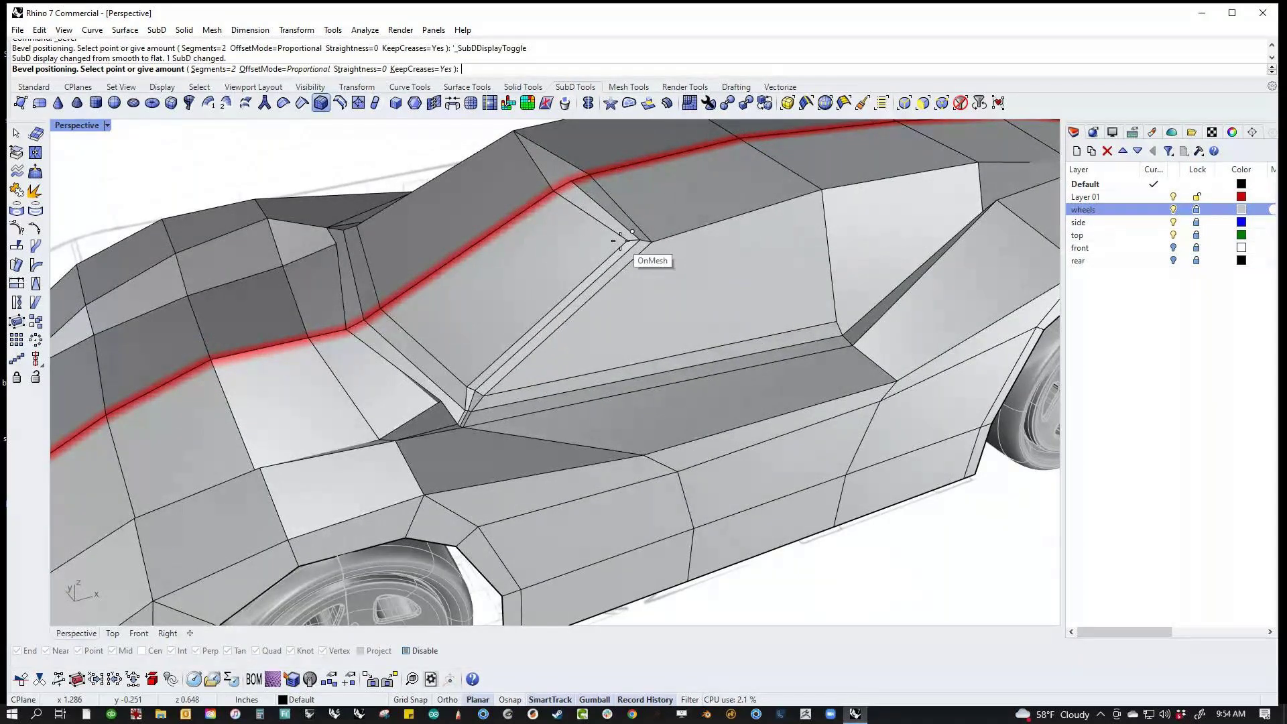
pyautogui.click(624, 242)
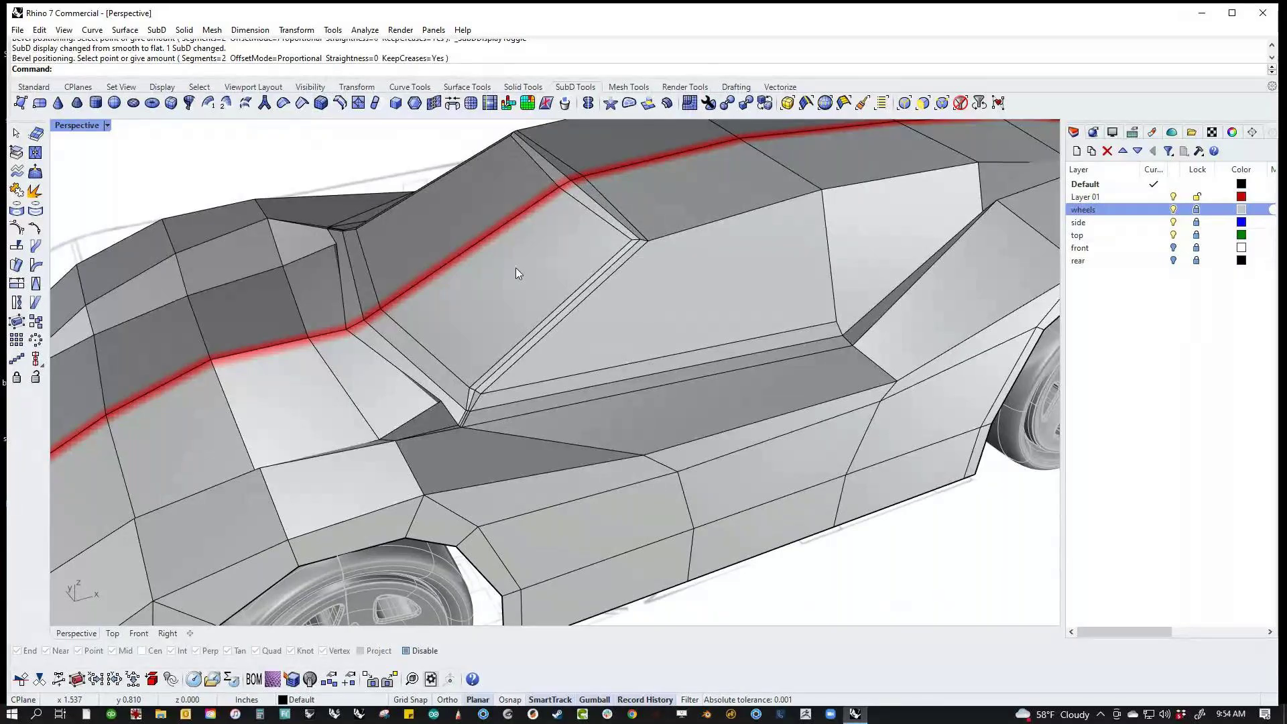
# Step: Examine the bevelled windshield frame and the pillar's lower corner in smooth SubD display from several angles
pyautogui.press('Tab')
pyautogui.scroll(-5, 525, 364)
pyautogui.moveTo(525, 364); pyautogui.dragTo(561, 462, button='right')
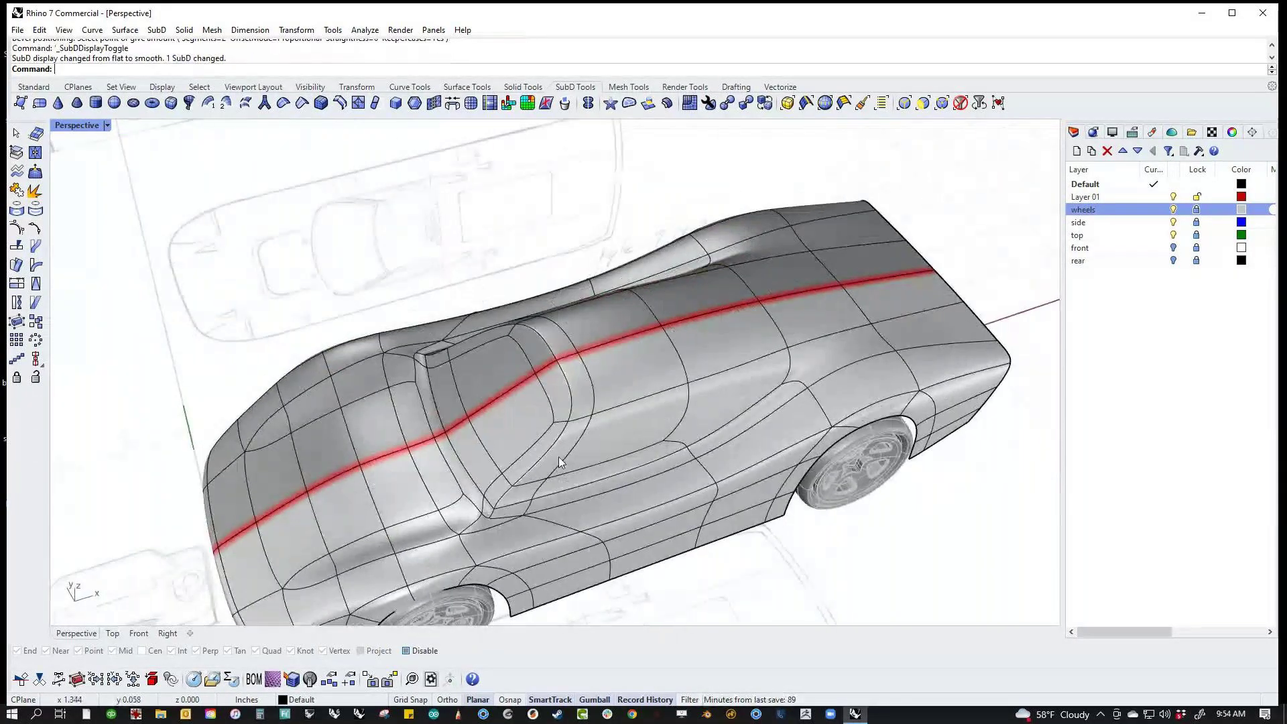
pyautogui.scroll(10, 570, 436)
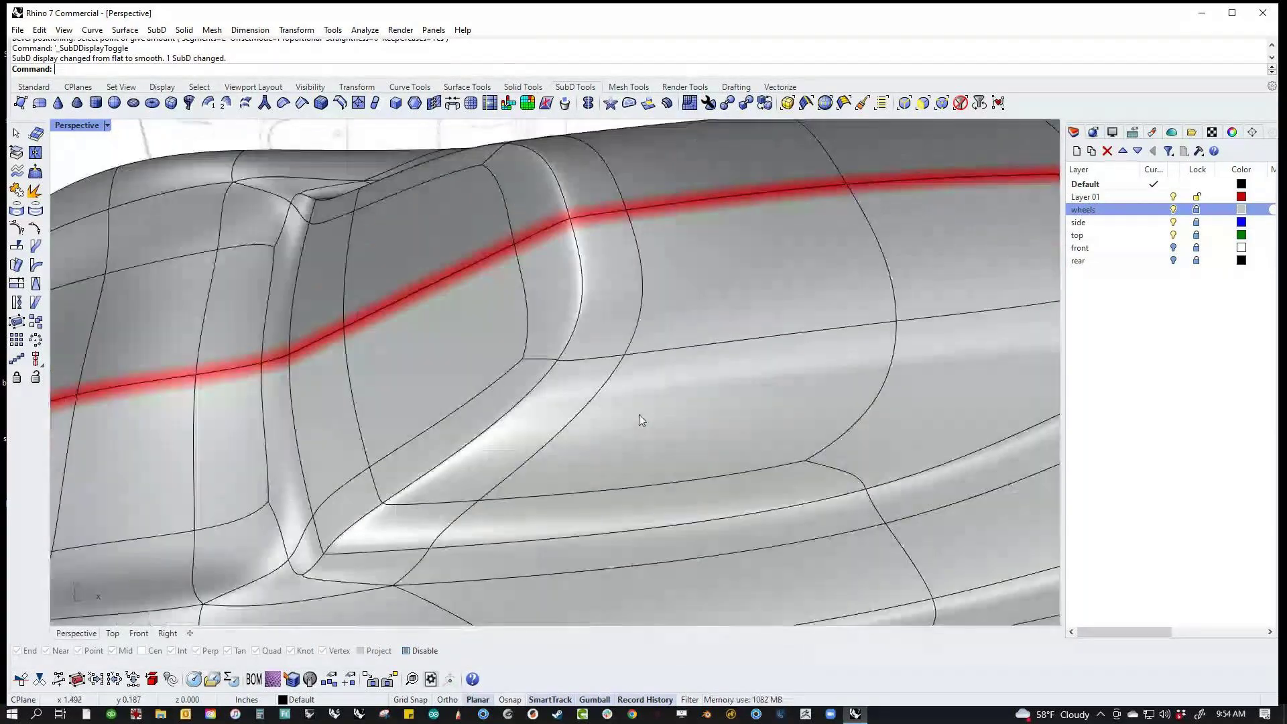
pyautogui.moveTo(641, 420); pyautogui.dragTo(576, 429, button='right')
pyautogui.scroll(-3, 541, 404)
pyautogui.scroll(5, 433, 460)
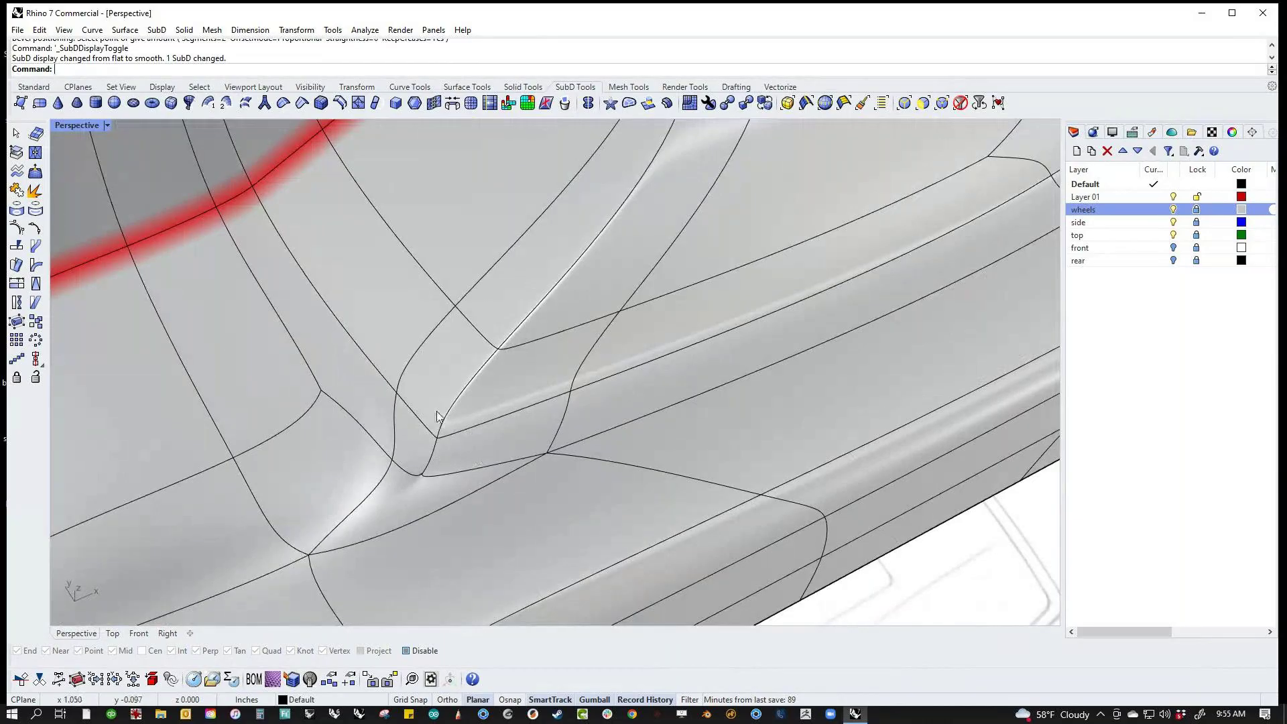
pyautogui.scroll(-5, 470, 407)
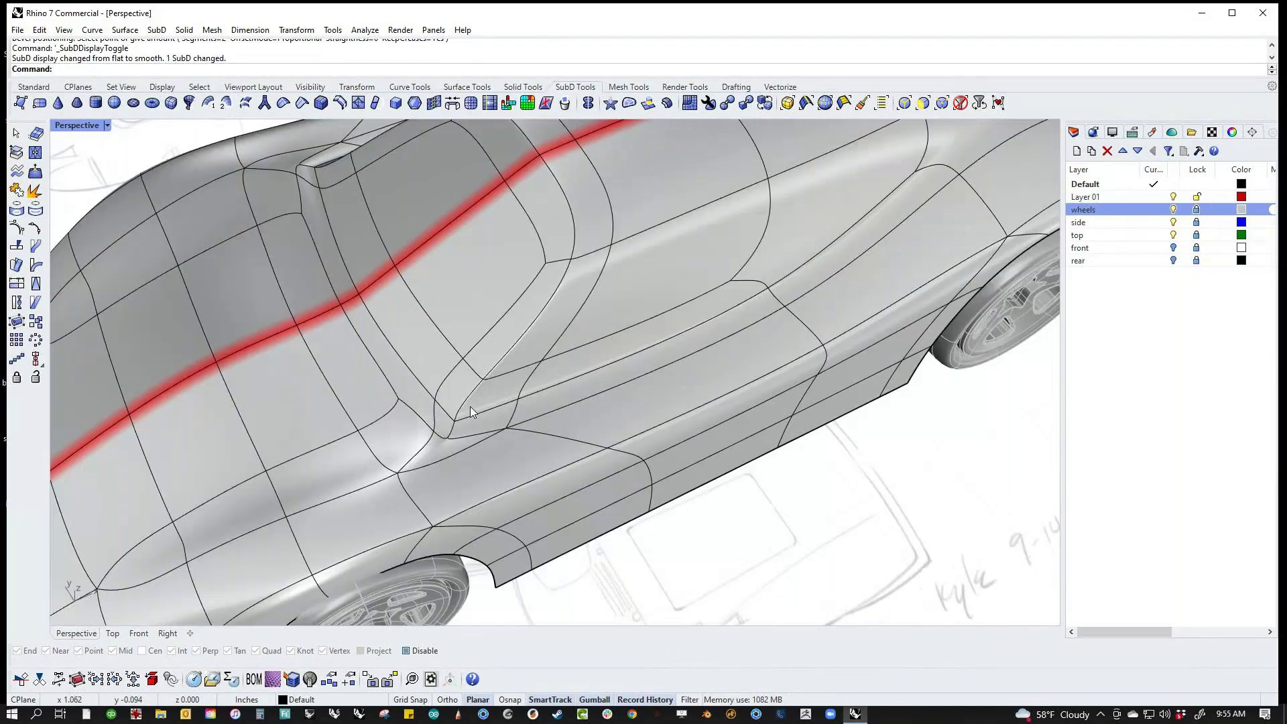
# Step: Delete the middle bevel edges along the windshield's side pillar, from the short edge at its lower corner up to the roof
pyautogui.scroll(5, 456, 431)
pyautogui.click(456, 433)
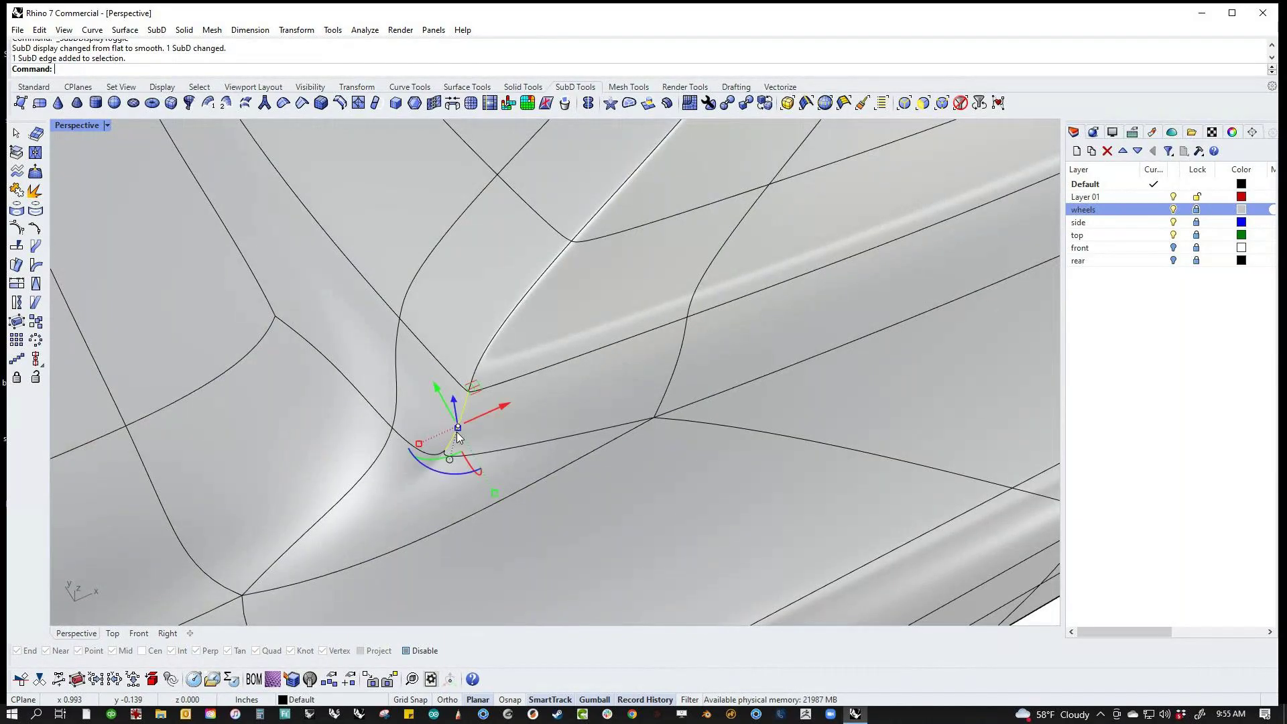
pyautogui.press('Delete')
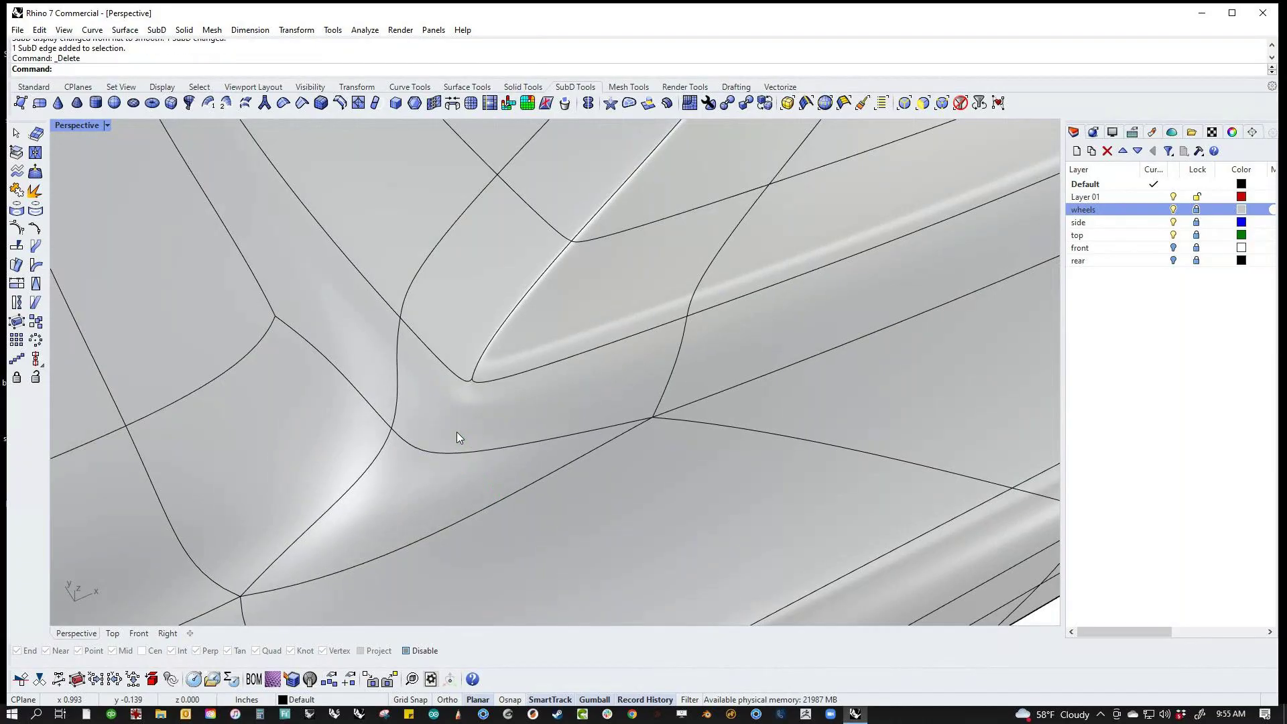
pyautogui.click(506, 334)
pyautogui.press('Escape')
pyautogui.click(514, 318)
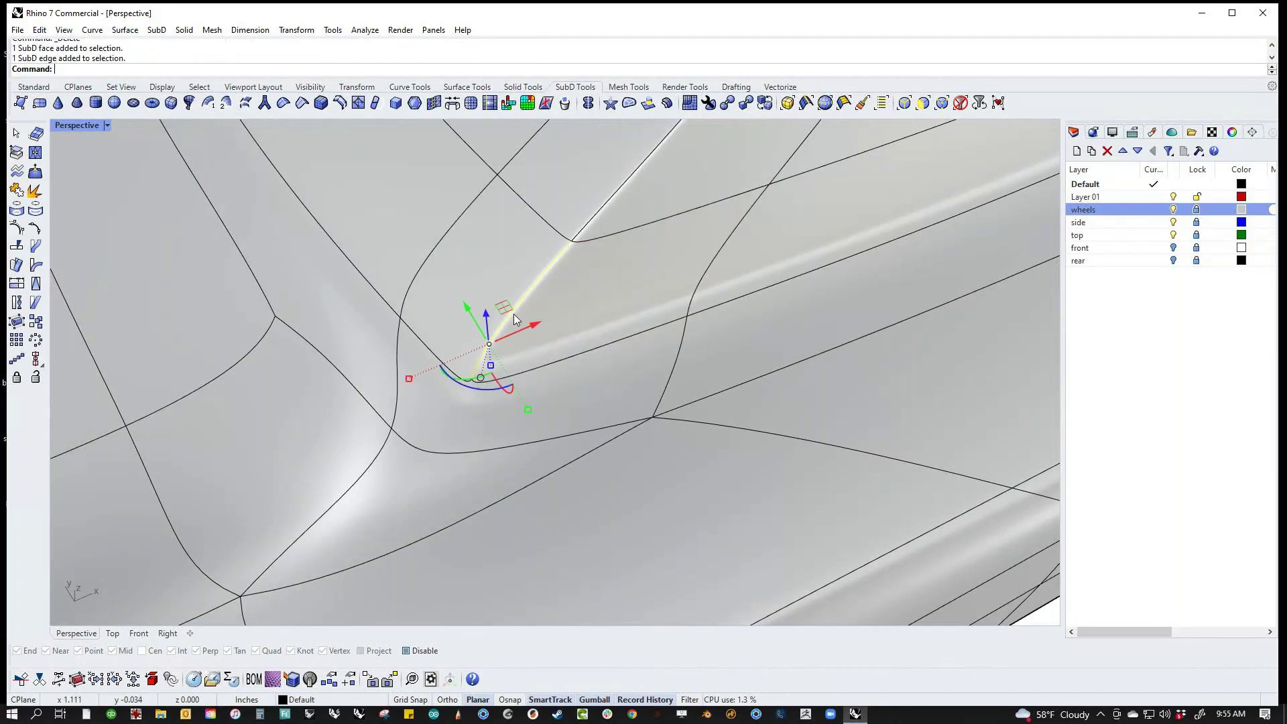
pyautogui.press('Delete')
pyautogui.scroll(-9, 515, 319)
pyautogui.keyDown('shift'); pyautogui.moveTo(523, 355); pyautogui.dragTo(461, 491, button='right'); pyautogui.keyUp('shift')
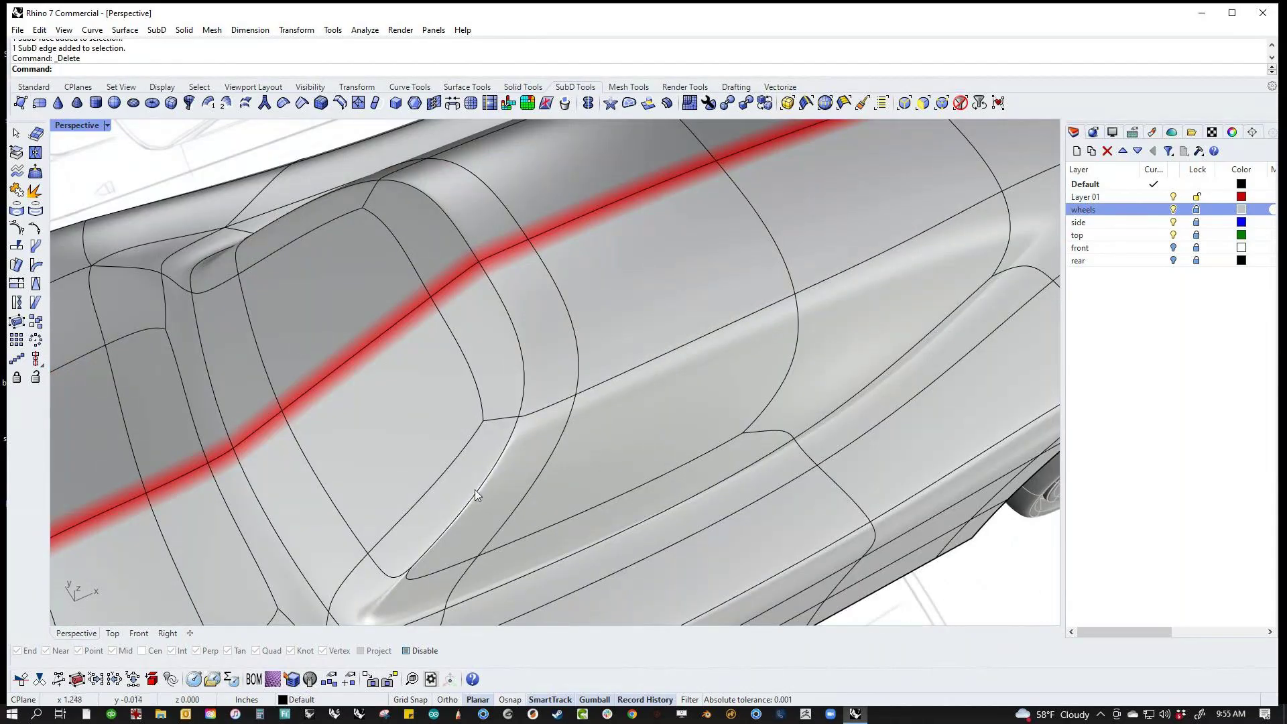
pyautogui.click(473, 488)
pyautogui.press('Delete')
# Step: Delete the middle bevel edge running across the windshield's upper edge at the roof
pyautogui.scroll(-8, 482, 485)
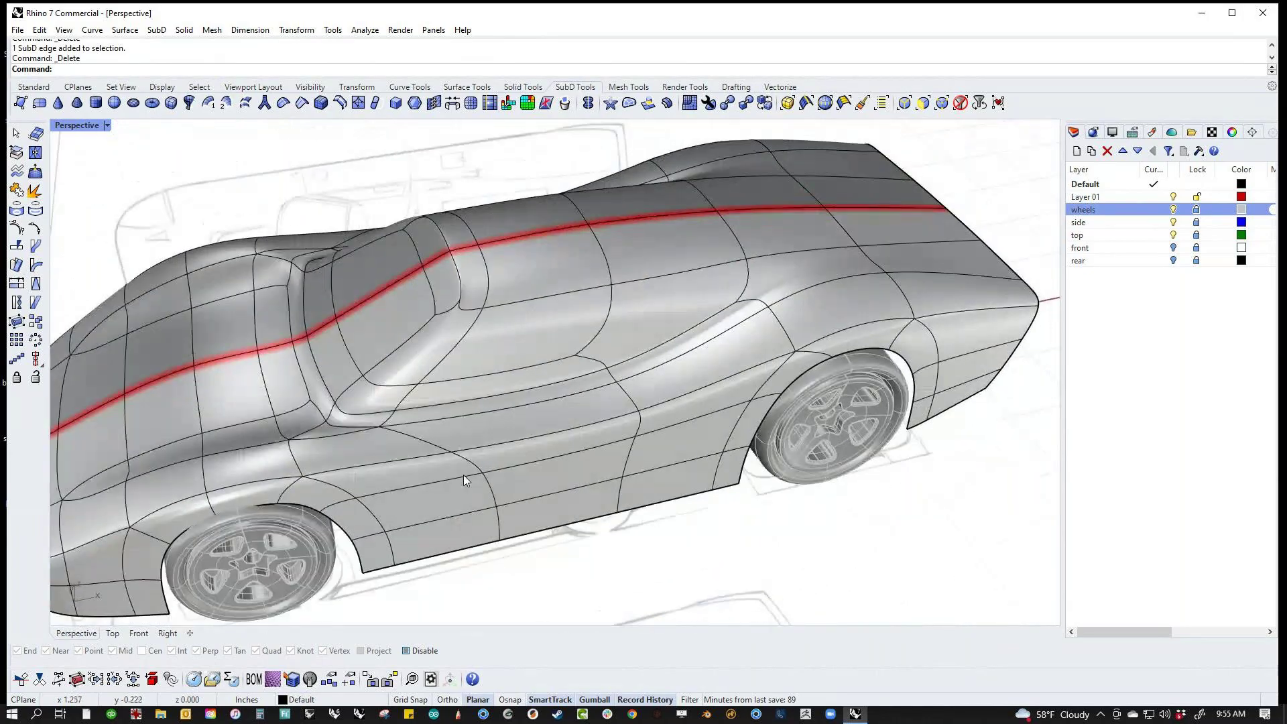
pyautogui.keyDown('shift'); pyautogui.moveTo(463, 475); pyautogui.dragTo(551, 508, button='right'); pyautogui.keyUp('shift')
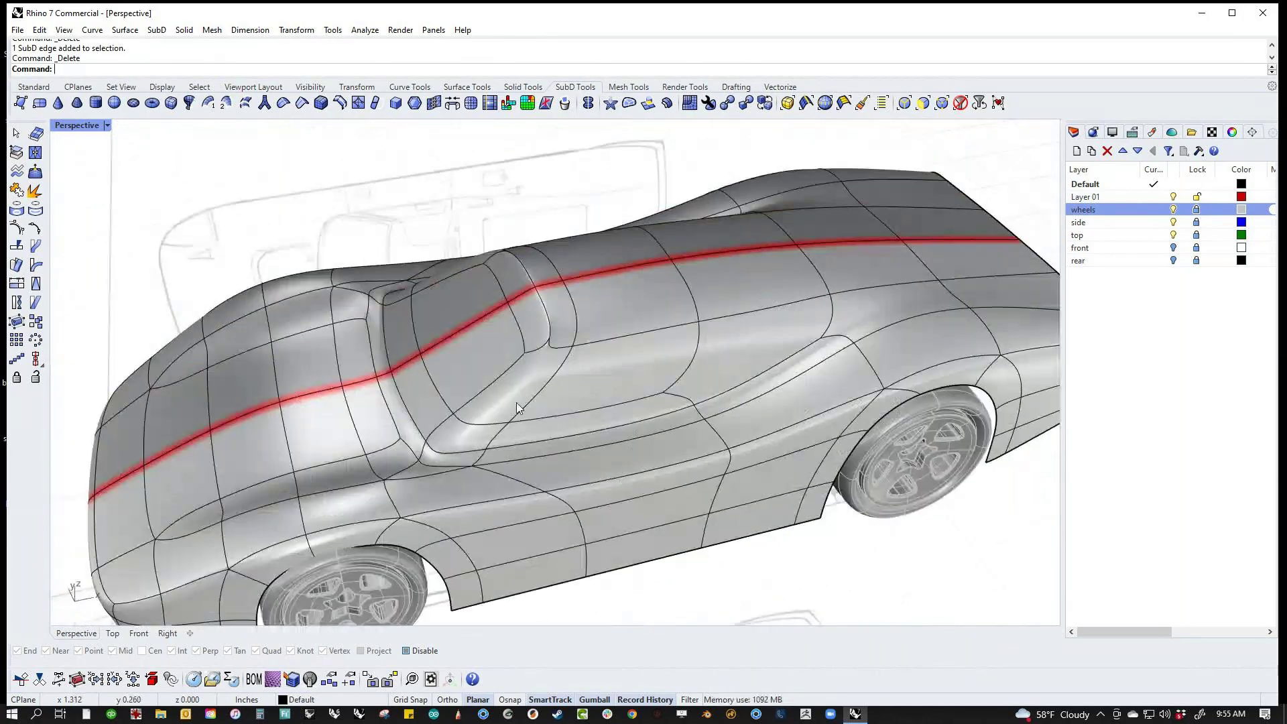
pyautogui.moveTo(549, 335); pyautogui.dragTo(552, 385, button='right')
pyautogui.scroll(5, 552, 387)
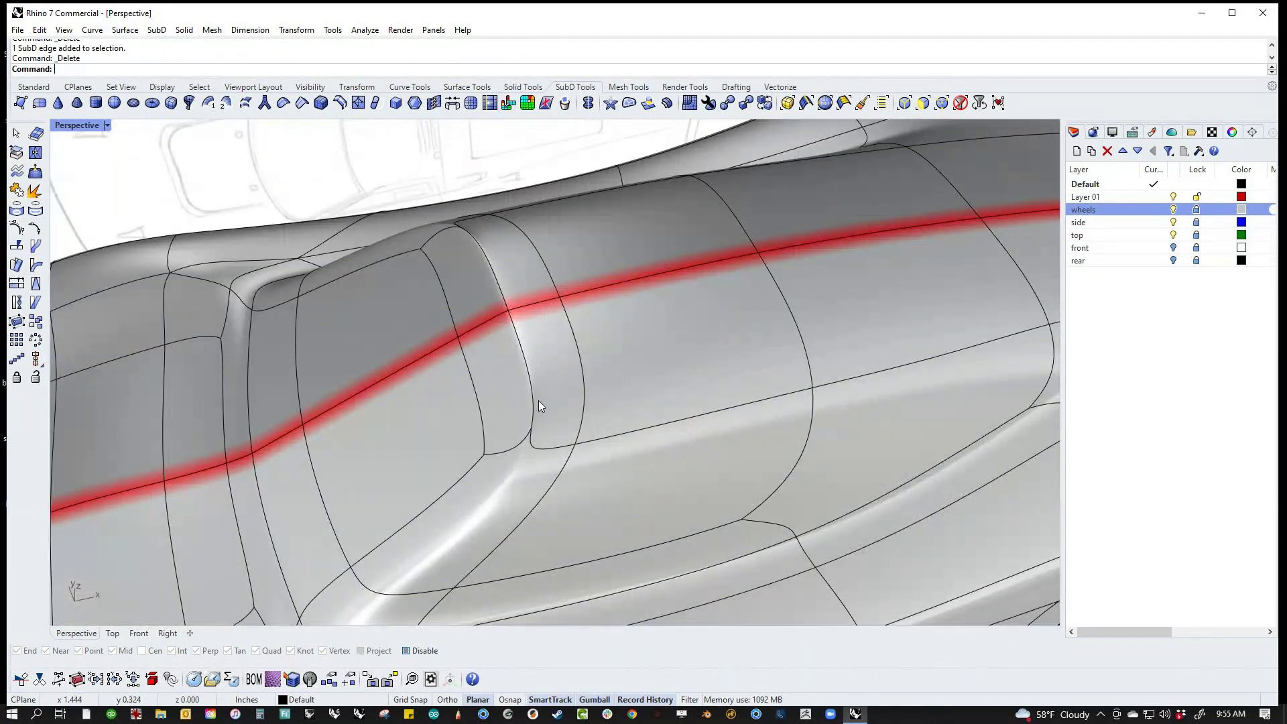
pyautogui.click(535, 398)
pyautogui.press('Delete')
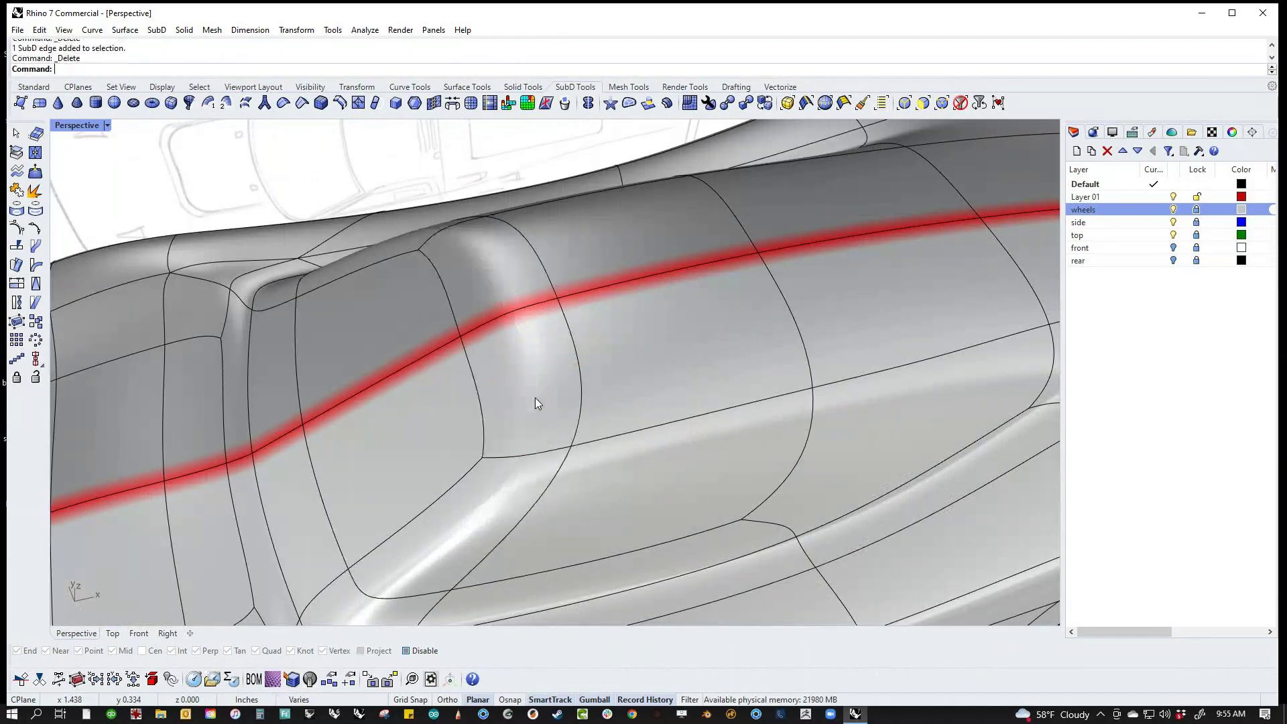
# Step: Try deleting the short inner fender edge that leads to the windshield's base, and restore it
pyautogui.scroll(-6, 541, 402)
pyautogui.moveTo(540, 402); pyautogui.dragTo(527, 458, button='right')
pyautogui.keyDown('shift'); pyautogui.moveTo(527, 459); pyautogui.dragTo(618, 492, button='right'); pyautogui.keyUp('shift')
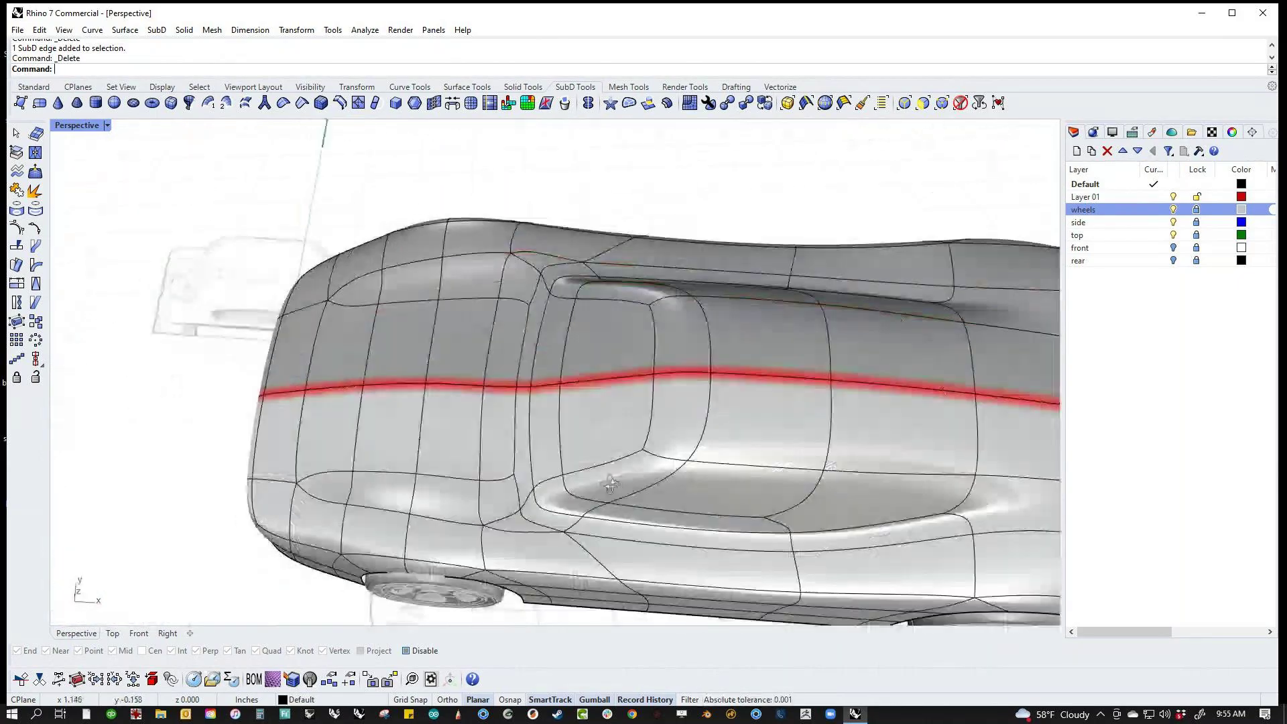
pyautogui.scroll(5, 553, 508)
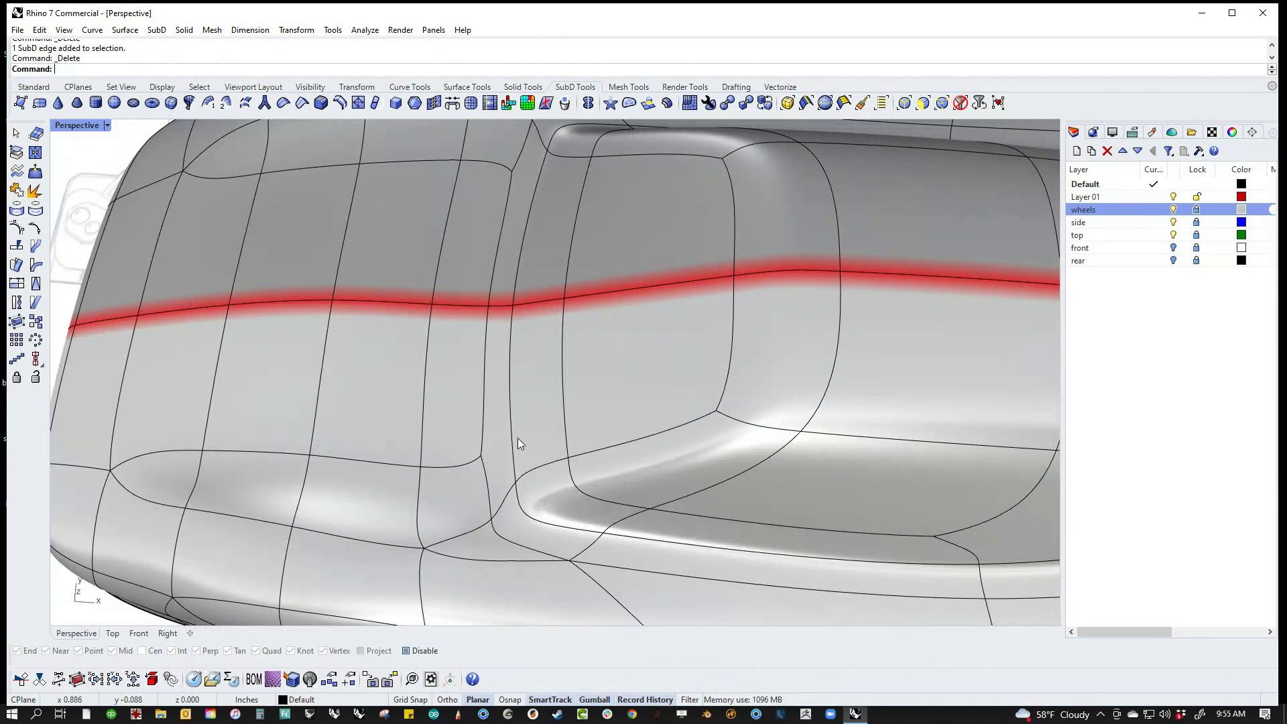
pyautogui.keyDown('ctrl'); pyautogui.keyDown('shift'); pyautogui.click(454, 465); pyautogui.keyUp('shift'); pyautogui.keyUp('ctrl')
pyautogui.press('Delete')
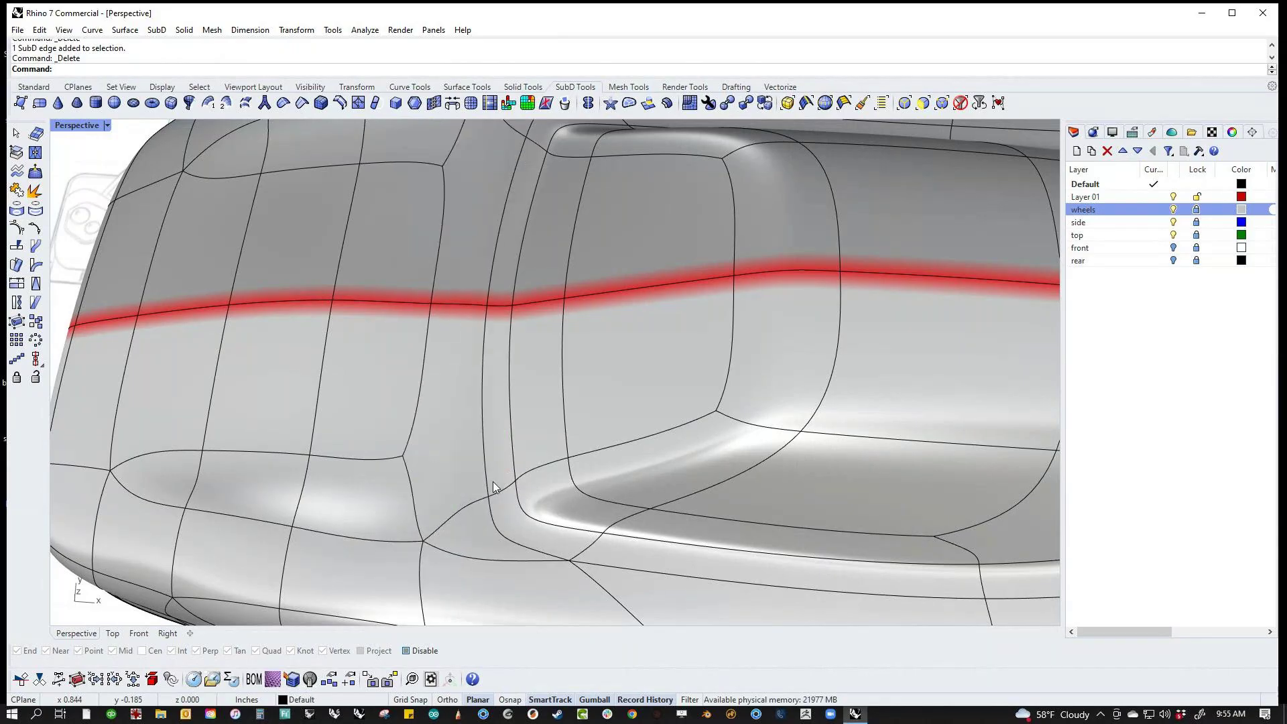
pyautogui.hotkey('ctrl', 'z')
# Step: Try stitching the inner fender's end vertex to the vertex beside the windshield pillar's base at their average location, and undo it
pyautogui.keyDown('ctrl'); pyautogui.keyDown('shift'); pyautogui.click(491, 520); pyautogui.keyUp('shift'); pyautogui.keyUp('ctrl')
pyautogui.keyDown('ctrl'); pyautogui.keyDown('shift'); pyautogui.click(481, 457); pyautogui.keyUp('shift'); pyautogui.keyUp('ctrl')
pyautogui.write('stitch')
pyautogui.press('Return')
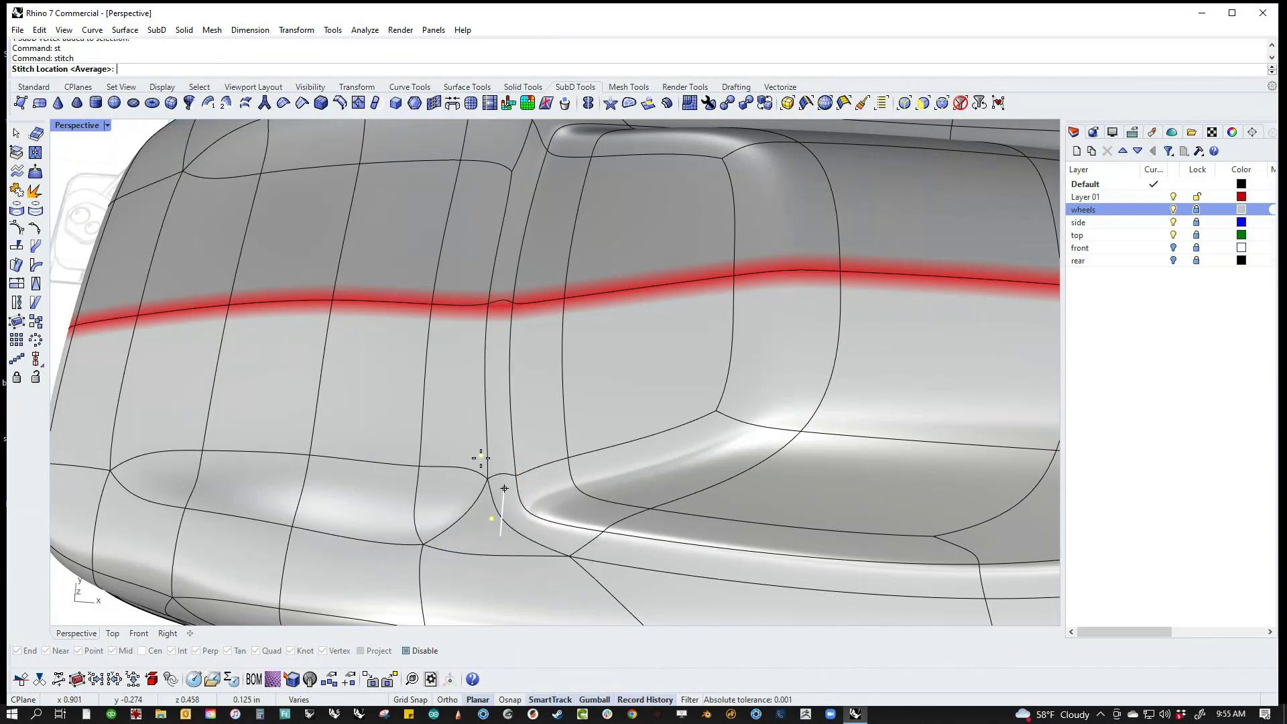
pyautogui.moveTo(506, 467); pyautogui.dragTo(583, 445, button='right')
pyautogui.press('Return')
pyautogui.scroll(-5, 580, 472)
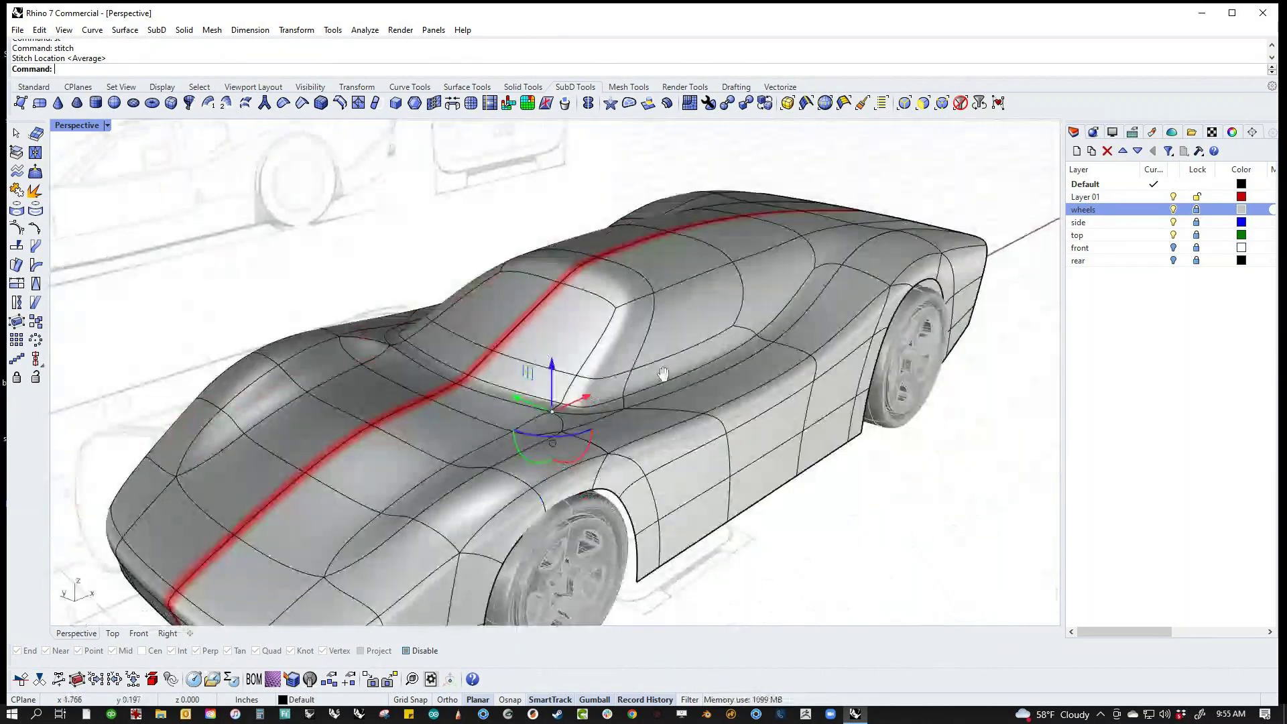
pyautogui.scroll(5, 632, 419)
pyautogui.moveTo(632, 418); pyautogui.dragTo(629, 426, button='right')
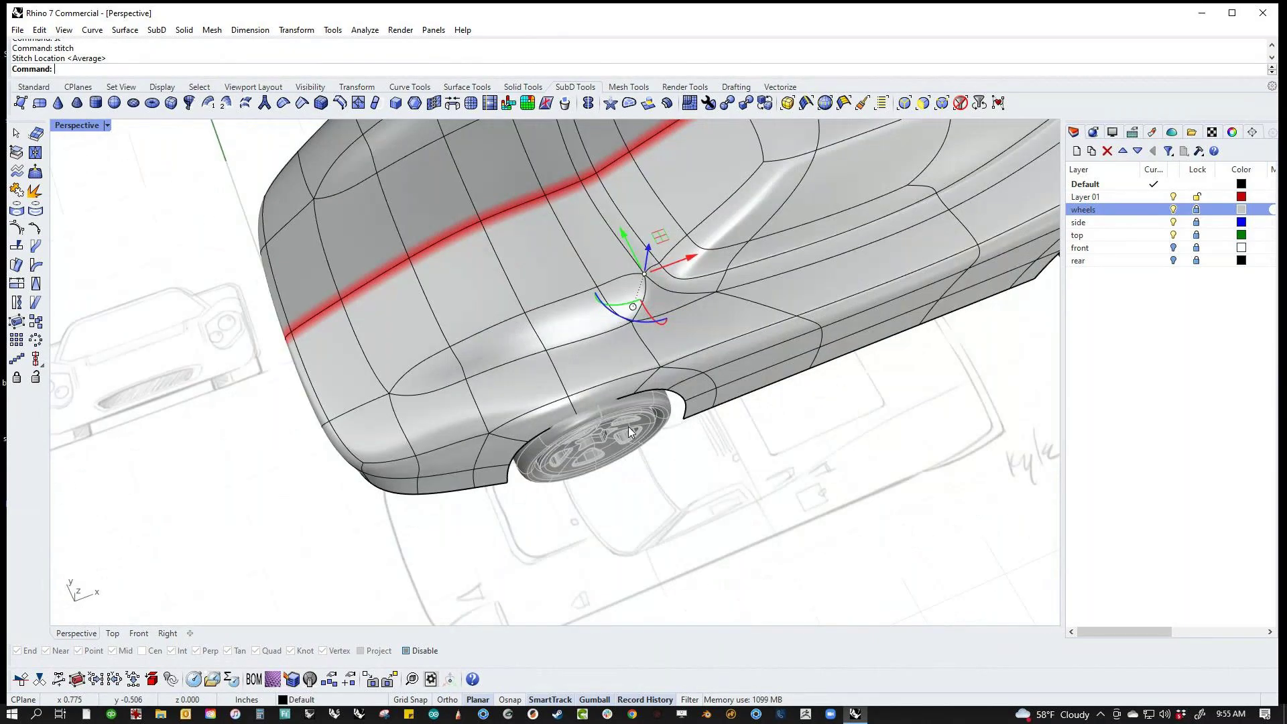
pyautogui.scroll(4, 629, 426)
pyautogui.hotkey('ctrl', 'z')
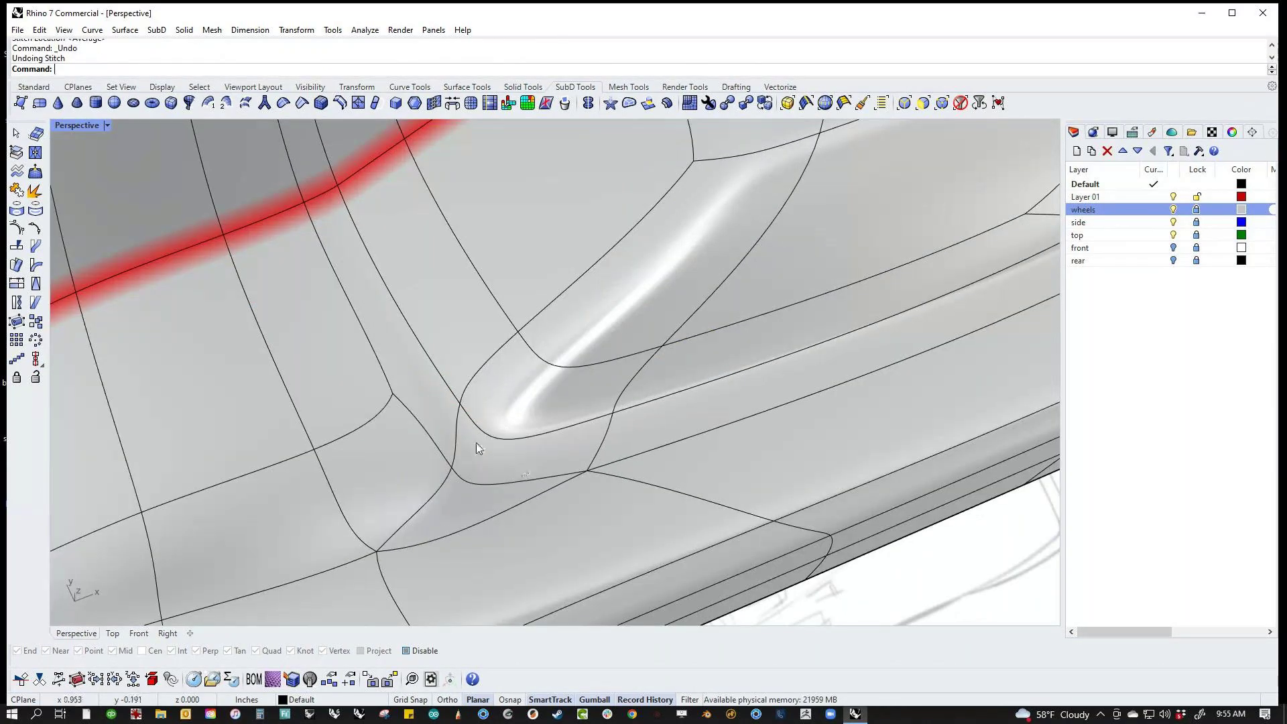
# Step: Try deleting the edge at the foot of the windshield pillar, and undo the deletion
pyautogui.keyDown('ctrl'); pyautogui.keyDown('shift'); pyautogui.click(458, 434); pyautogui.keyUp('shift'); pyautogui.keyUp('ctrl')
pyautogui.press('Delete')
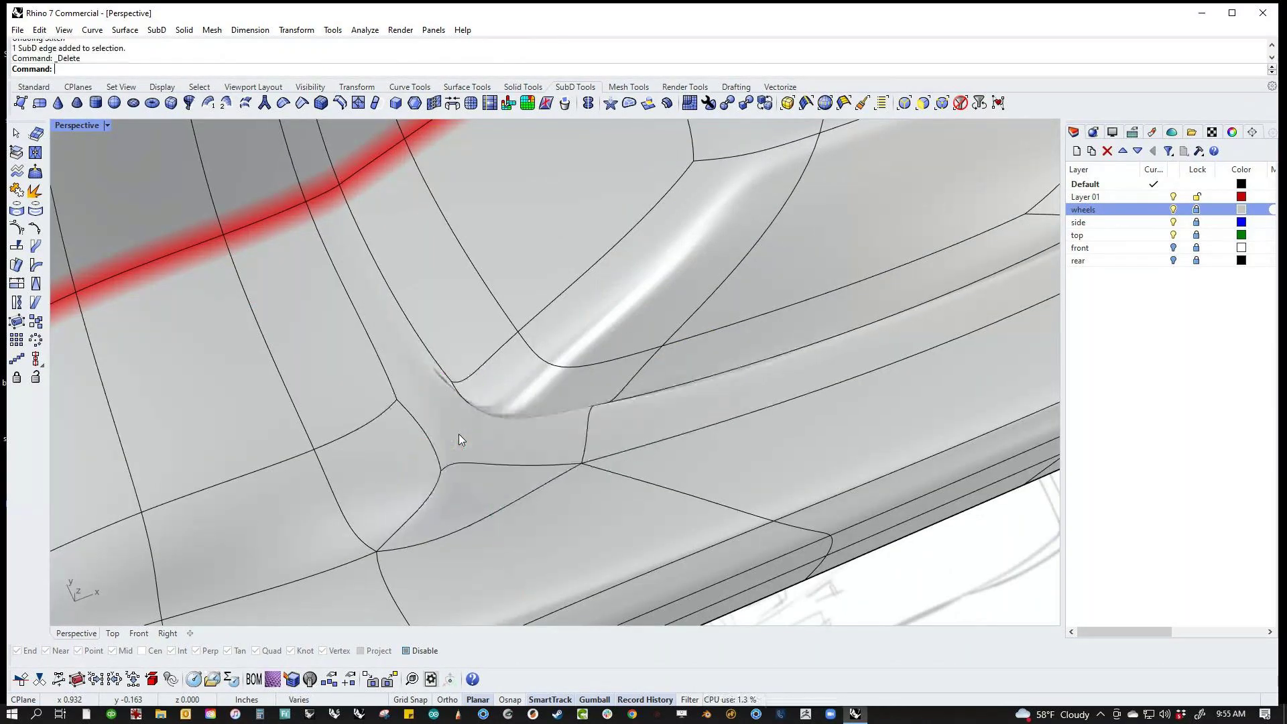
pyautogui.hotkey('ctrl', 'z')
# Step: Delete the extra edge line across the hood just ahead of the windshield and the edge curving around the pillar's base
pyautogui.keyDown('shift'); pyautogui.moveTo(458, 440); pyautogui.dragTo(517, 493, button='right'); pyautogui.keyUp('shift')
pyautogui.scroll(-5, 544, 464)
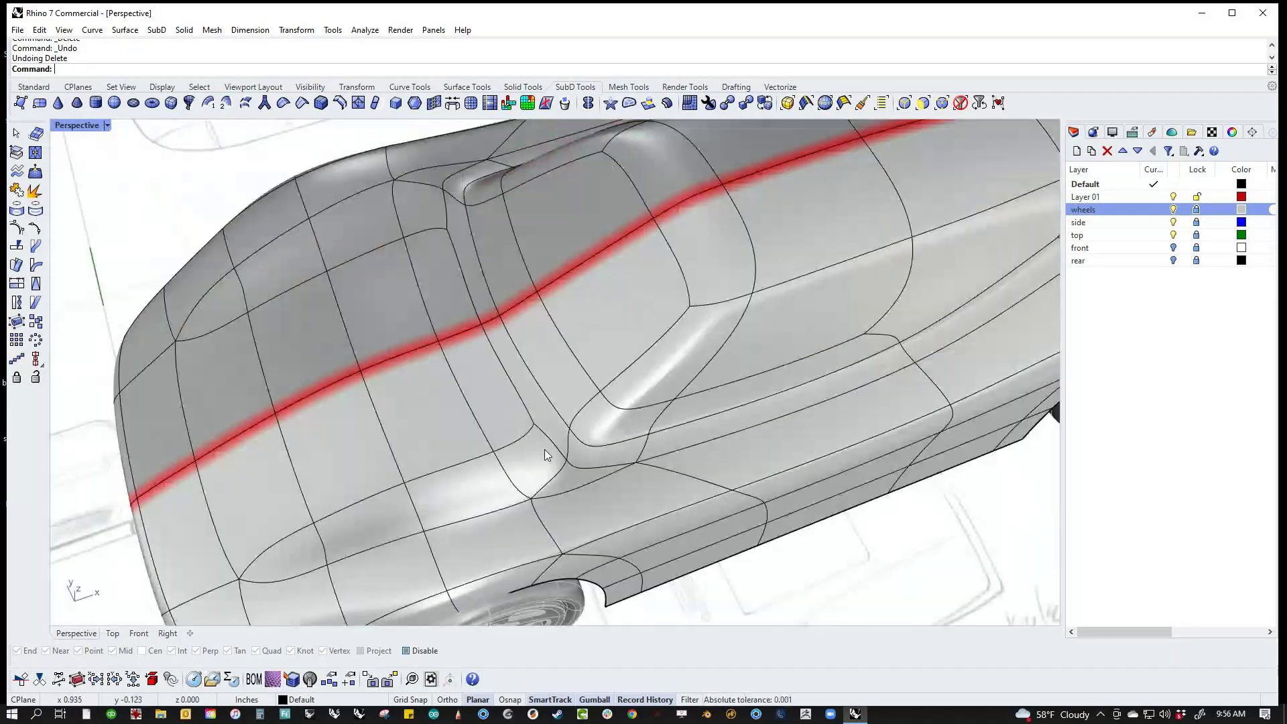
pyautogui.click(525, 411)
pyautogui.press('Delete')
pyautogui.moveTo(525, 412); pyautogui.dragTo(492, 497, button='right')
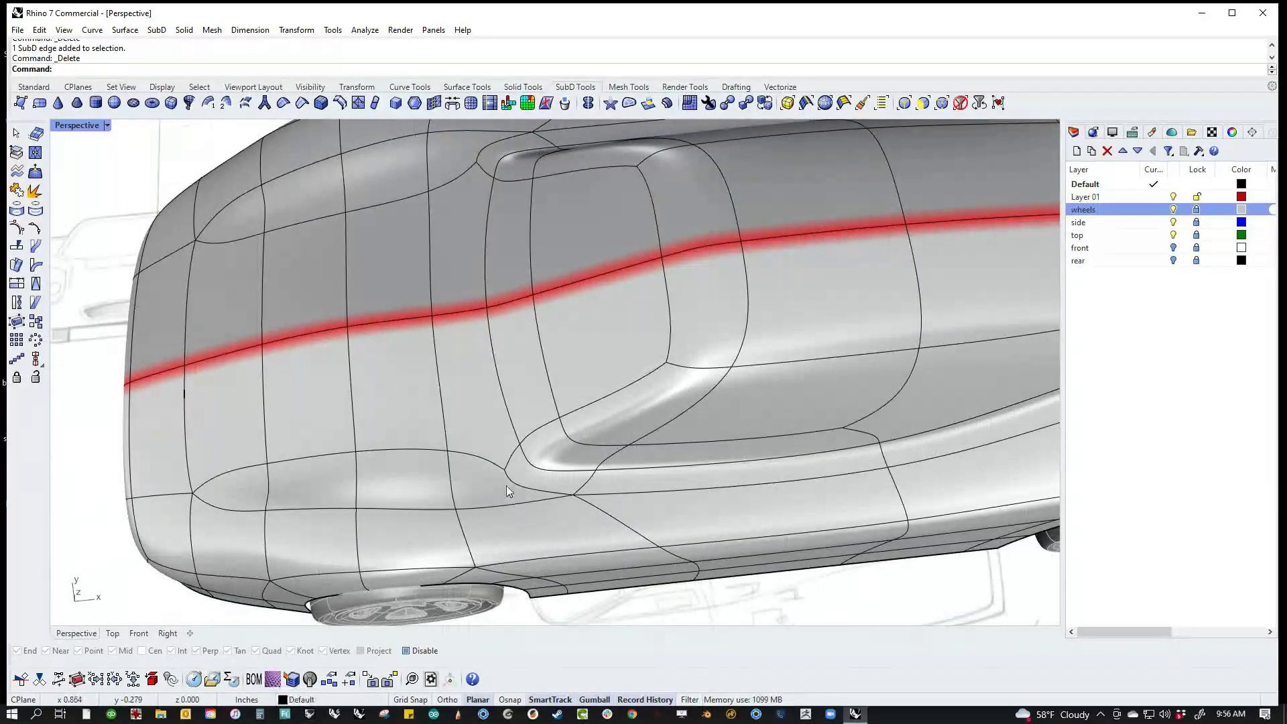
pyautogui.click(514, 465)
pyautogui.press('Delete')
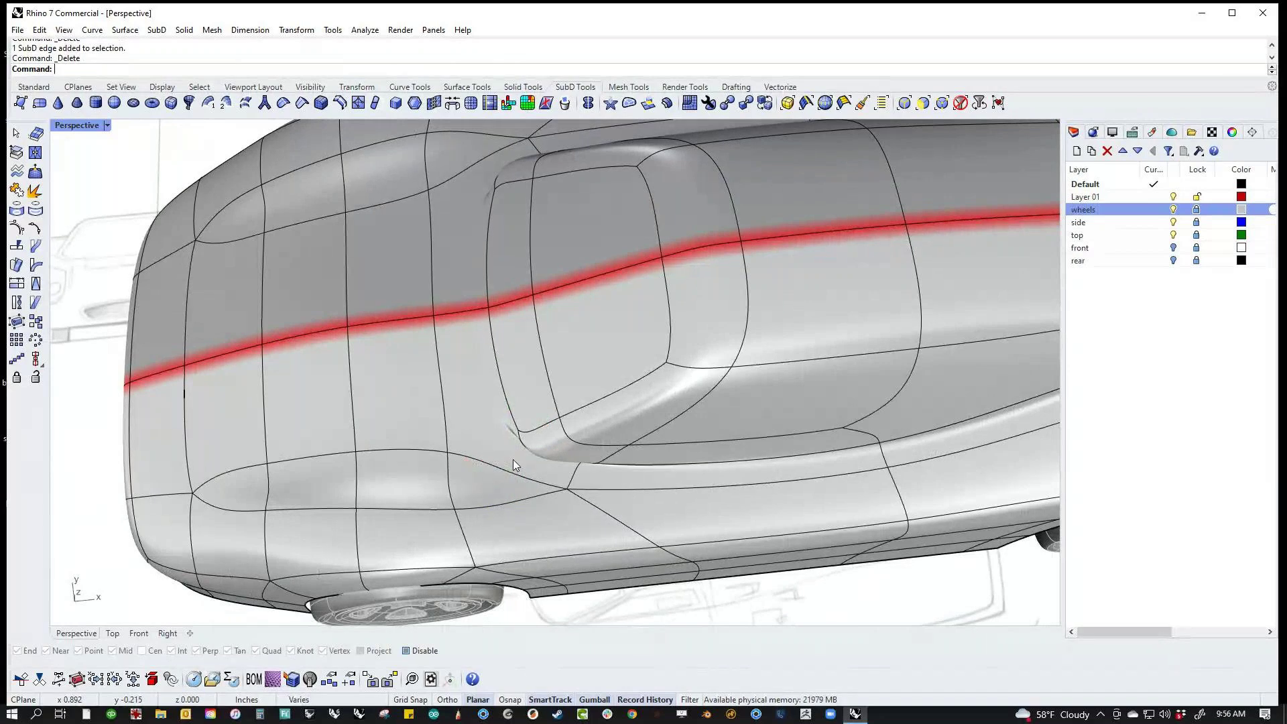
# Step: Move the vertex at the windshield's lower outer corner slightly inward in flat SubD display
pyautogui.moveTo(517, 475); pyautogui.dragTo(487, 435, button='right')
pyautogui.click(536, 433)
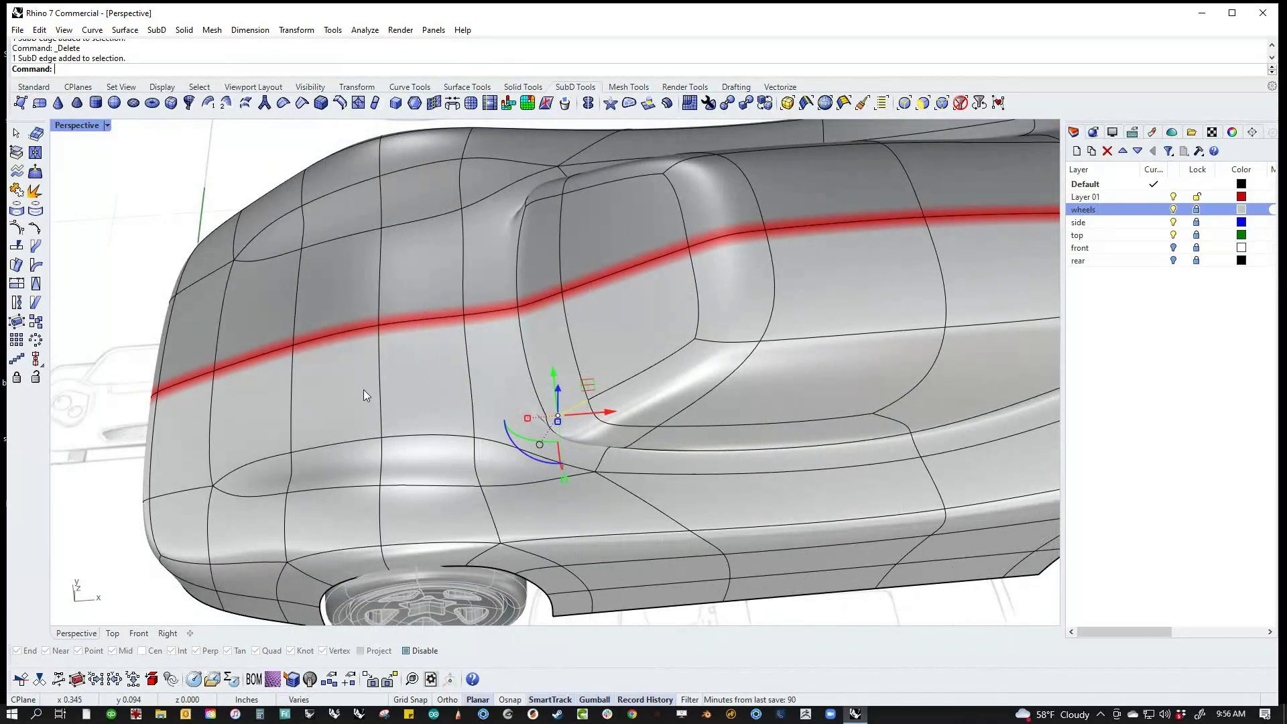
pyautogui.press('Tab')
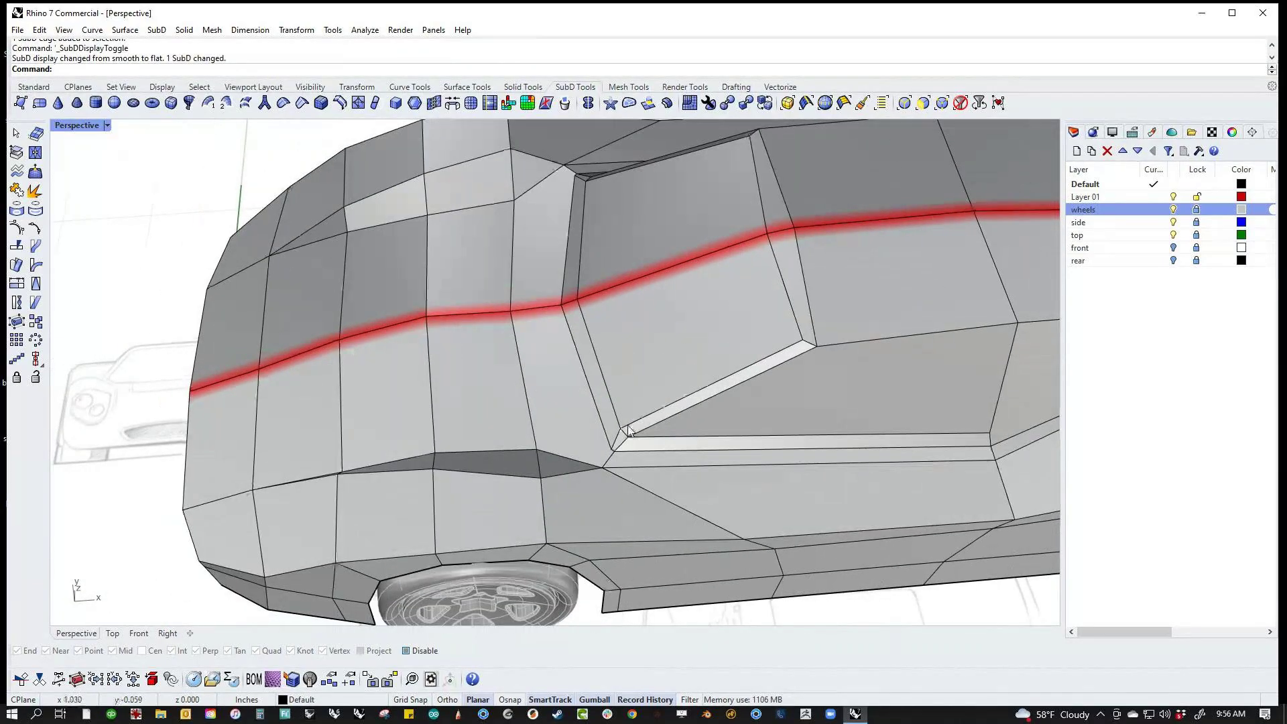
pyautogui.scroll(5, 543, 432)
pyautogui.click(588, 494)
pyautogui.moveTo(587, 494); pyautogui.dragTo(573, 454)
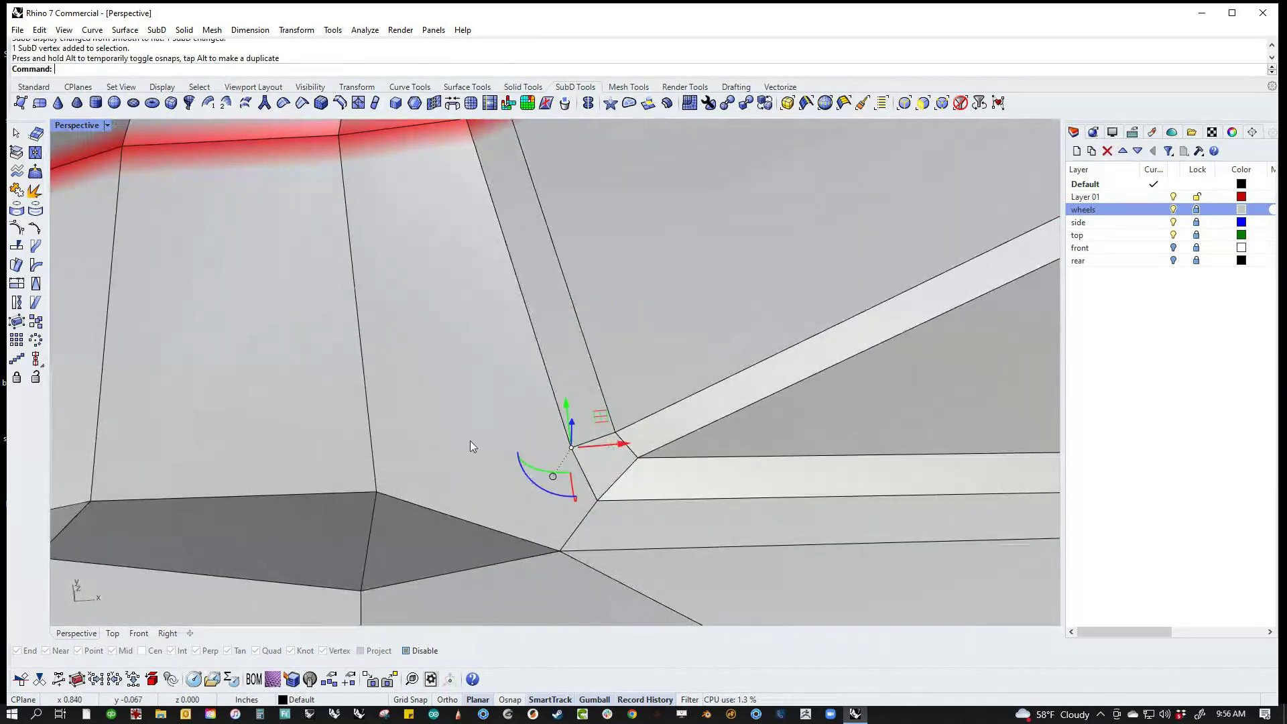
pyautogui.scroll(-6, 473, 441)
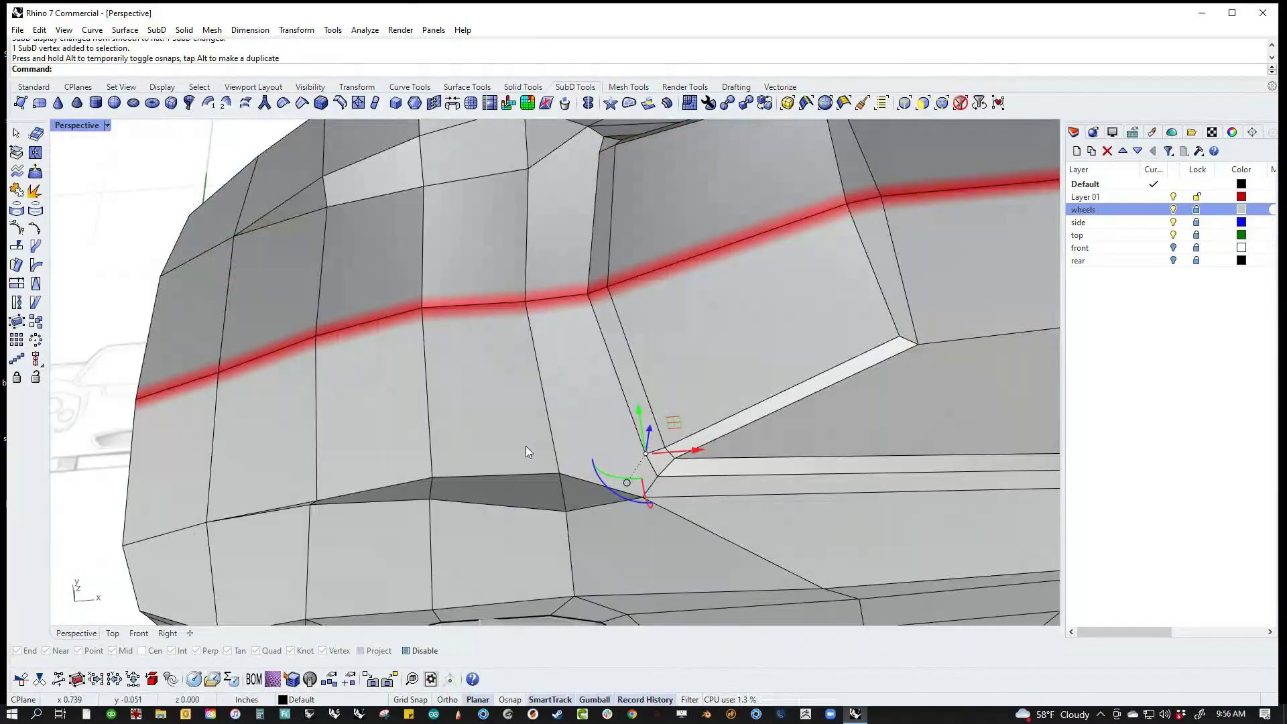
# Step: Insert a new edge line along the hood beside the fender crease, from the windshield's lower corner to the front of the nose
pyautogui.click(359, 102)
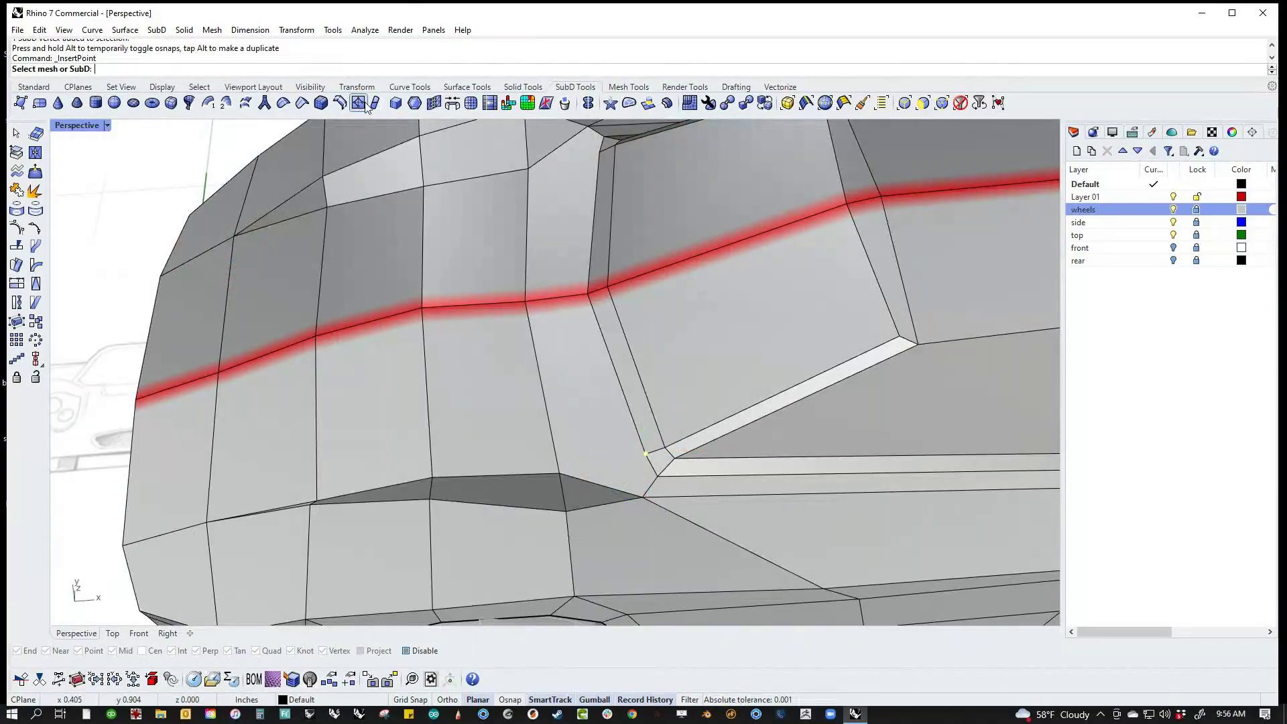
pyautogui.click(624, 447)
pyautogui.click(645, 454)
pyautogui.click(555, 452)
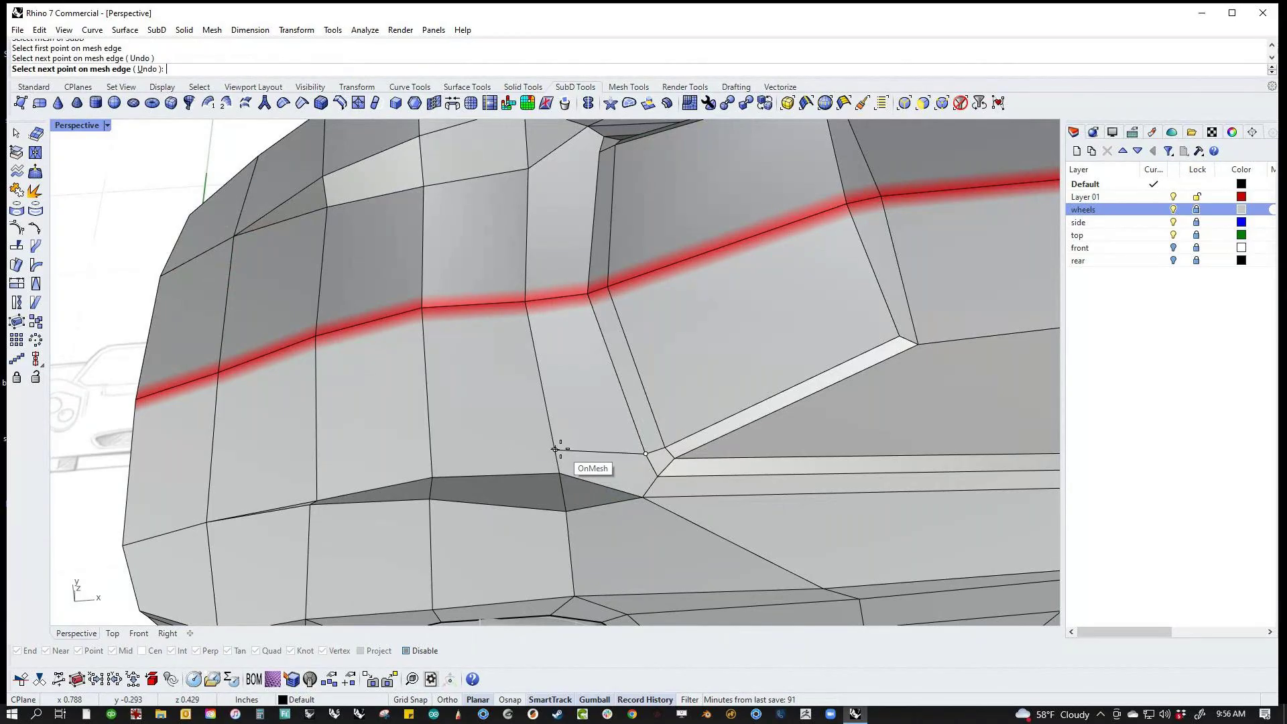
pyautogui.click(432, 456)
pyautogui.click(316, 473)
pyautogui.click(209, 492)
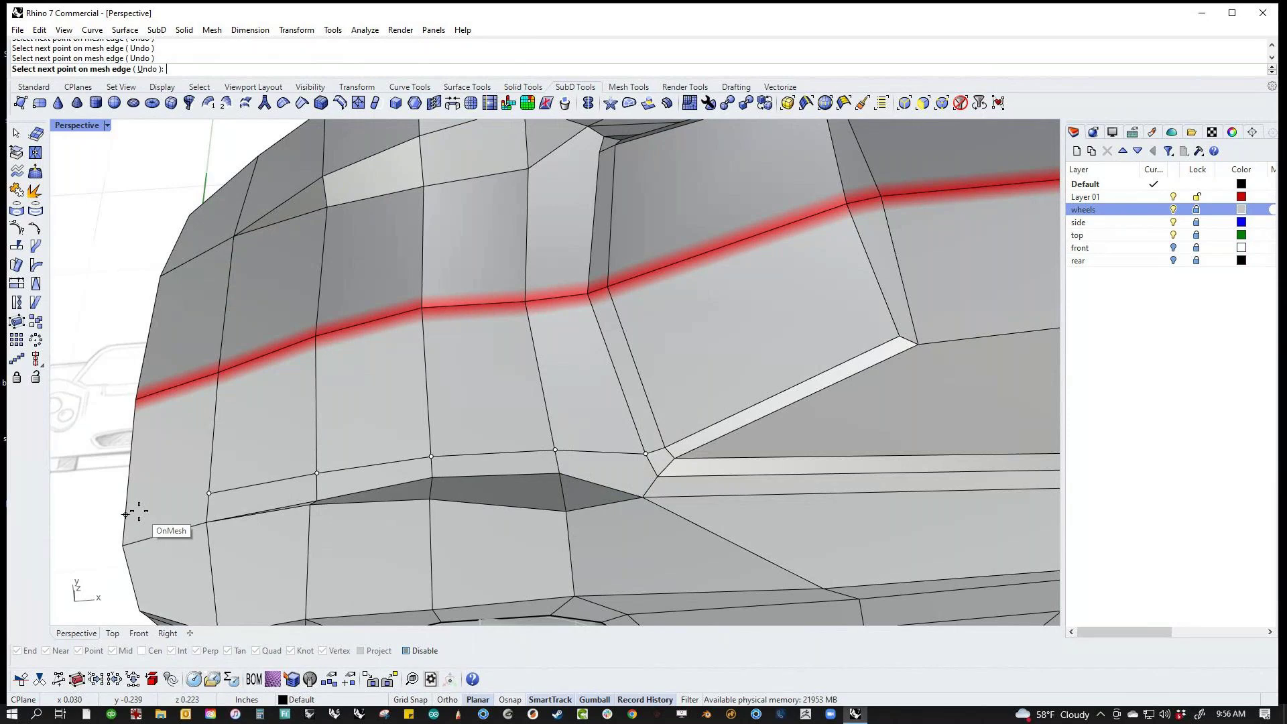
pyautogui.moveTo(129, 516); pyautogui.dragTo(277, 436, button='right')
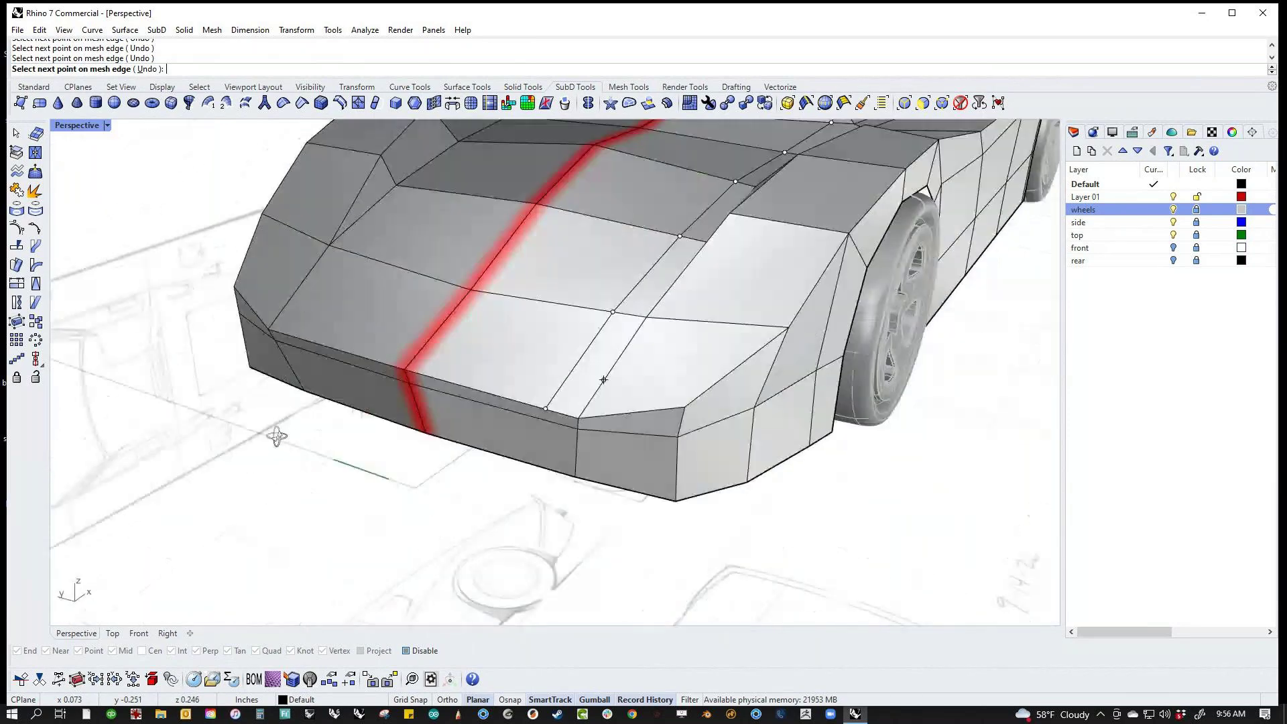
pyautogui.click(547, 420)
pyautogui.press('Return')
# Step: Select the fender crease edges and examine the hood and windshield in smooth SubD display
pyautogui.scroll(-3, 604, 481)
pyautogui.moveTo(603, 481); pyautogui.dragTo(511, 494, button='right')
pyautogui.scroll(5, 463, 491)
pyautogui.doubleClick(462, 487)
pyautogui.scroll(-3, 460, 481)
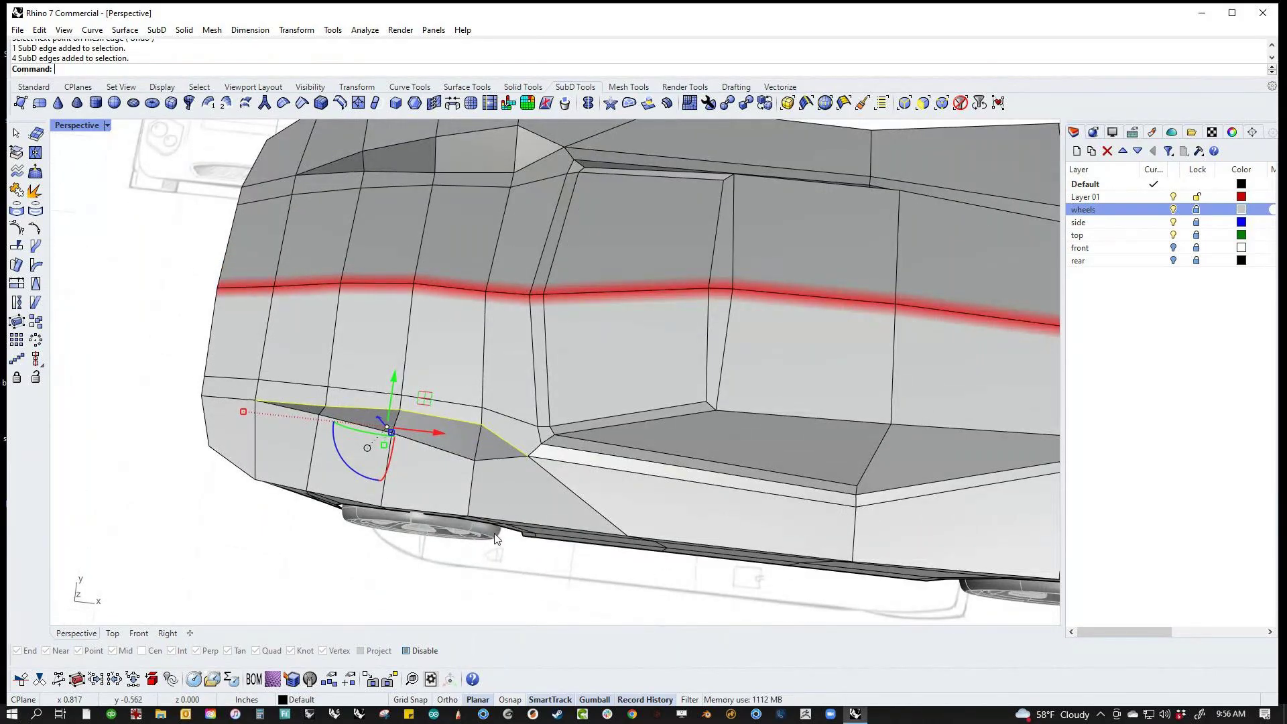
pyautogui.press('Tab')
pyautogui.moveTo(496, 541)
pyautogui.mouseDown(button='right')
pyautogui.moveTo(554, 594)
pyautogui.moveTo(552, 609)
pyautogui.moveTo(603, 609)
pyautogui.moveTo(525, 520)
pyautogui.moveTo(561, 434)
pyautogui.moveTo(606, 520)
pyautogui.moveTo(614, 480)
pyautogui.moveTo(647, 506)
pyautogui.moveTo(655, 445)
pyautogui.mouseUp(button='right')
pyautogui.press('Escape')
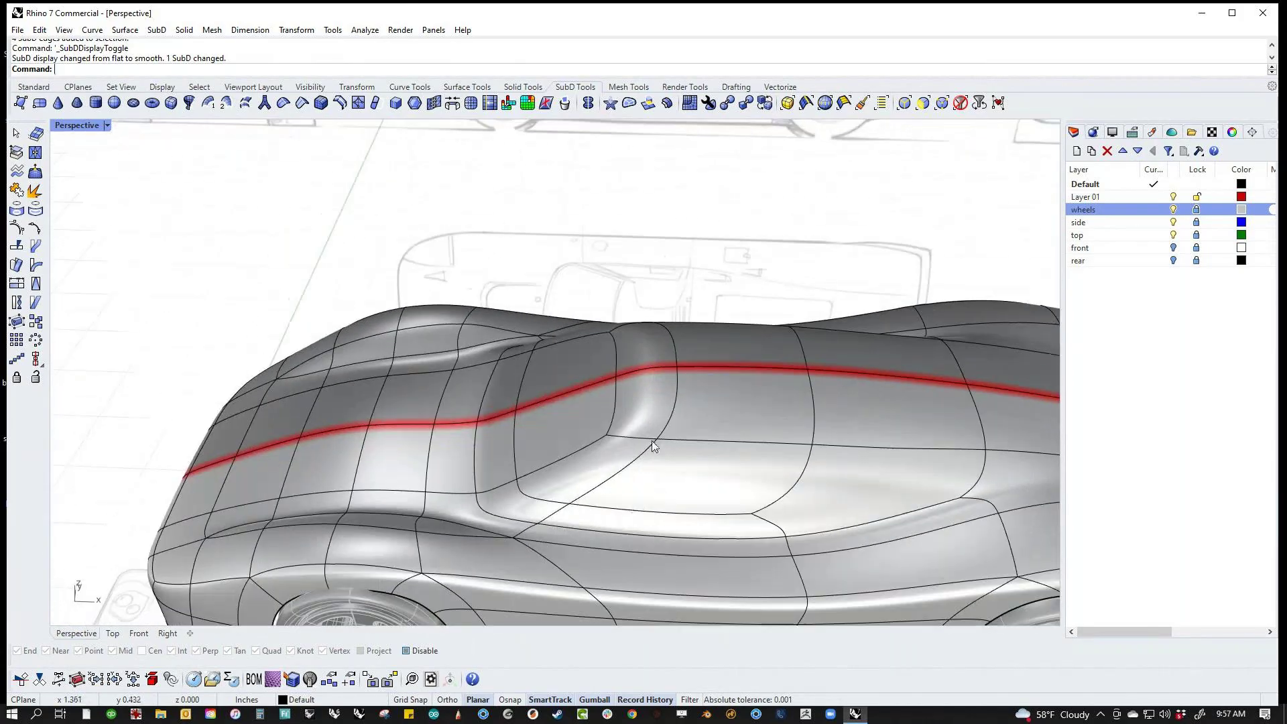
# Step: Slide the edges around the windshield's upper edge and front of the roof to tighten the transition, using absolute offset
pyautogui.keyDown('ctrl'); pyautogui.keyDown('shift'); pyautogui.click(674, 413); pyautogui.keyUp('shift'); pyautogui.keyUp('ctrl')
pyautogui.write('Slide')
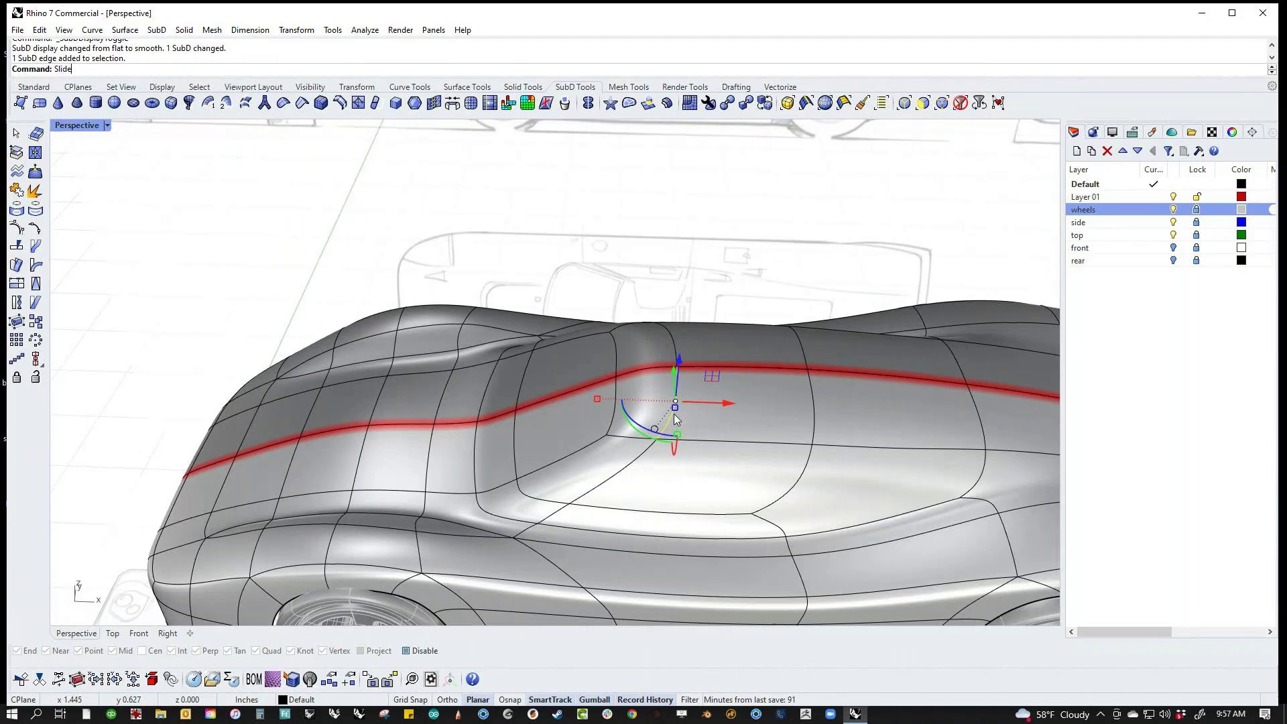
pyautogui.press('Return')
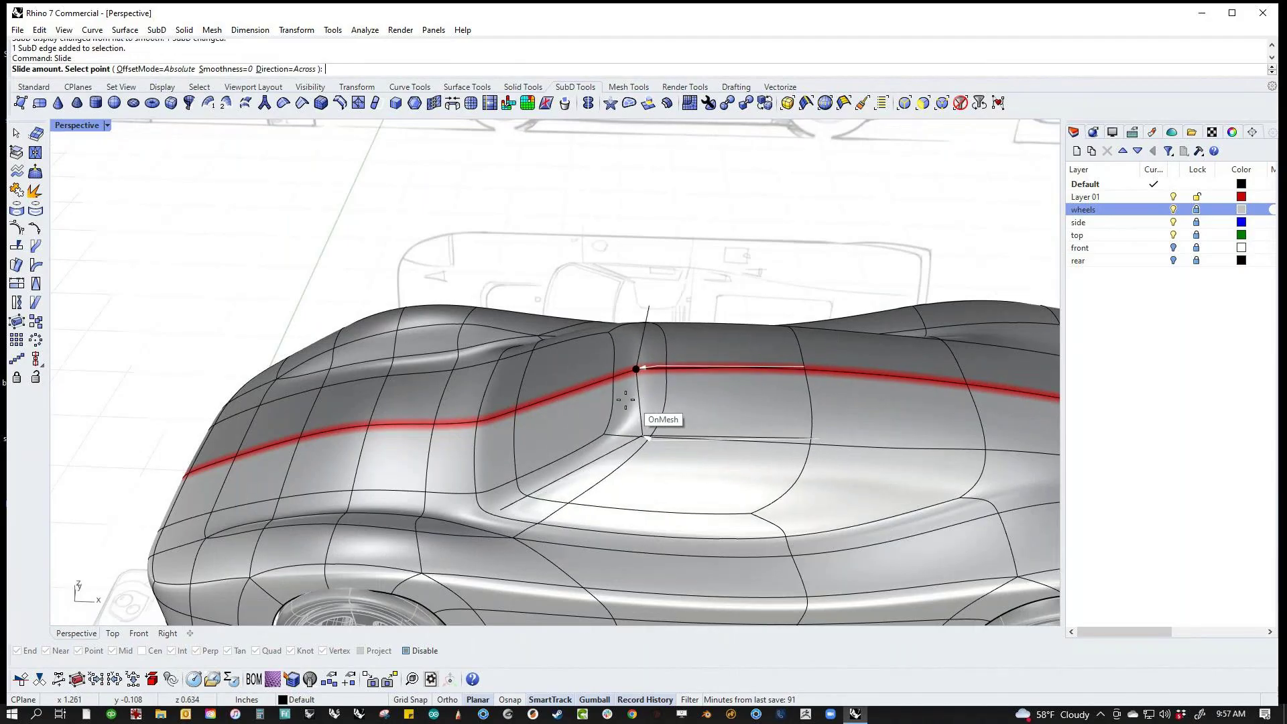
pyautogui.click(633, 402)
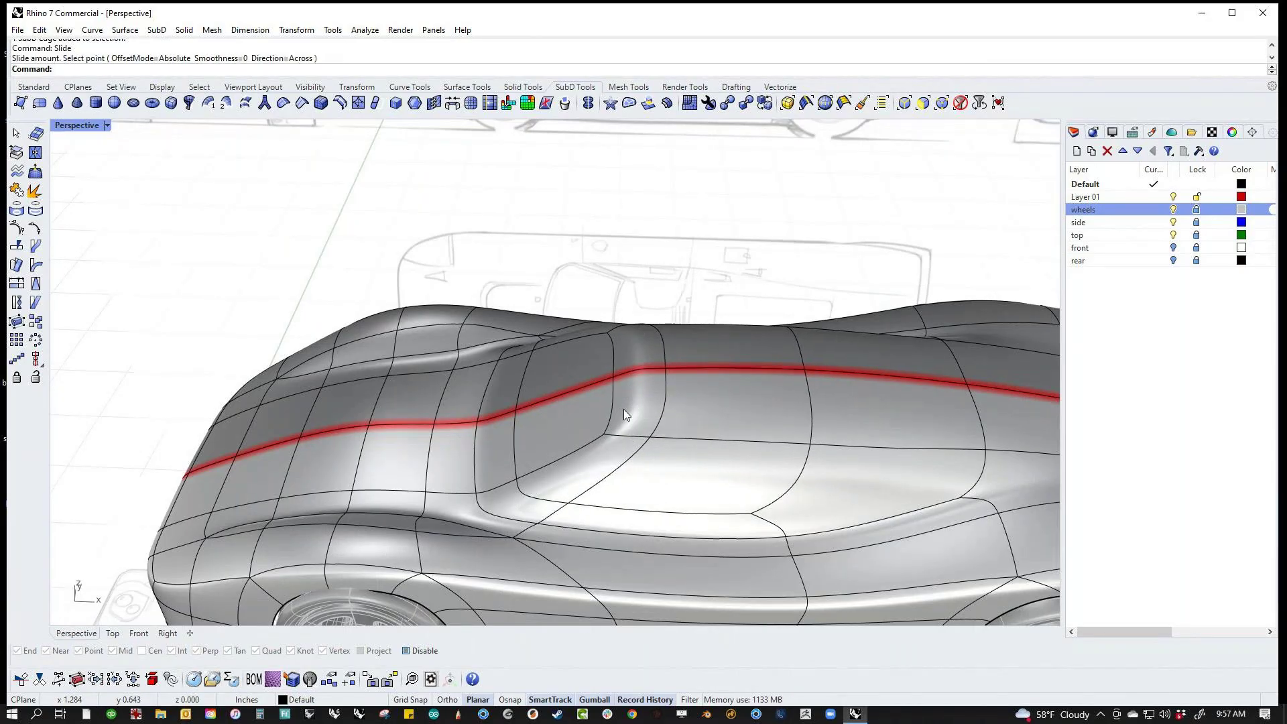
pyautogui.press('Return')
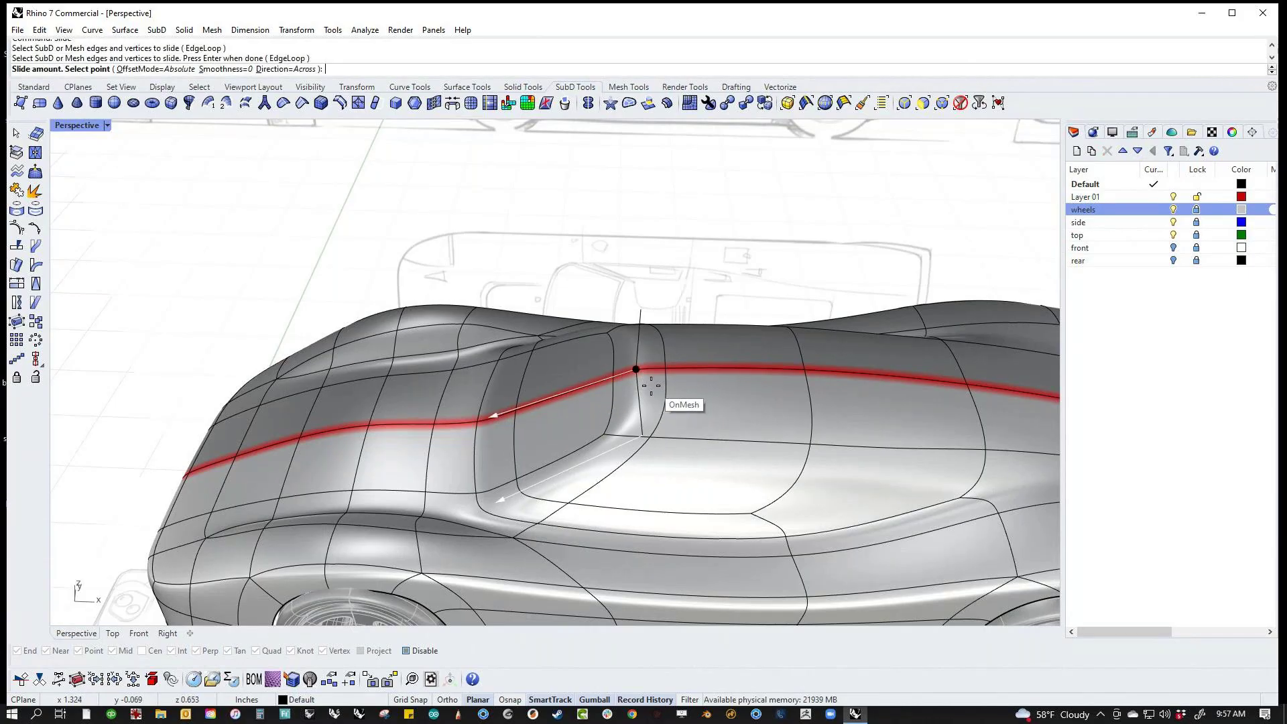
pyautogui.click(633, 396)
# Step: In a wireframe Top view, move the centreline vertices of the windshield's lower edge slightly forward to follow the sketch
pyautogui.moveTo(632, 396); pyautogui.dragTo(489, 488, button='right')
pyautogui.write('top')
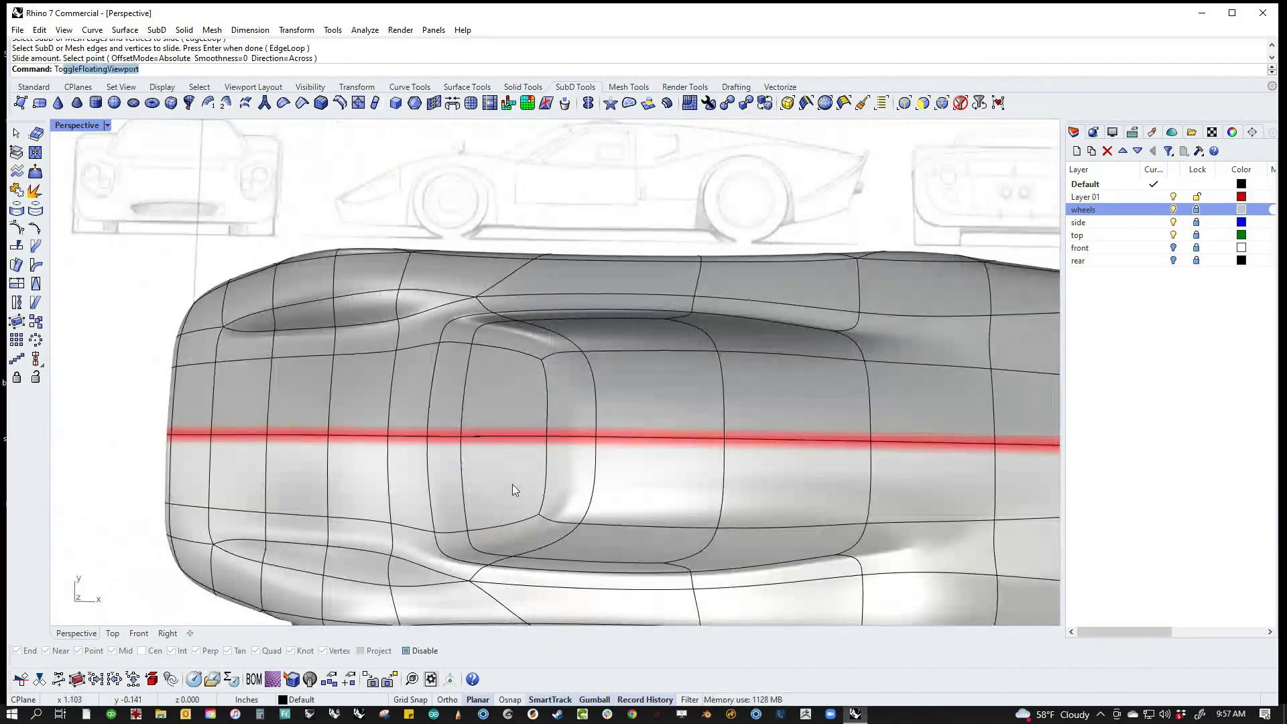
pyautogui.press('Return')
pyautogui.middleClick(511, 484)
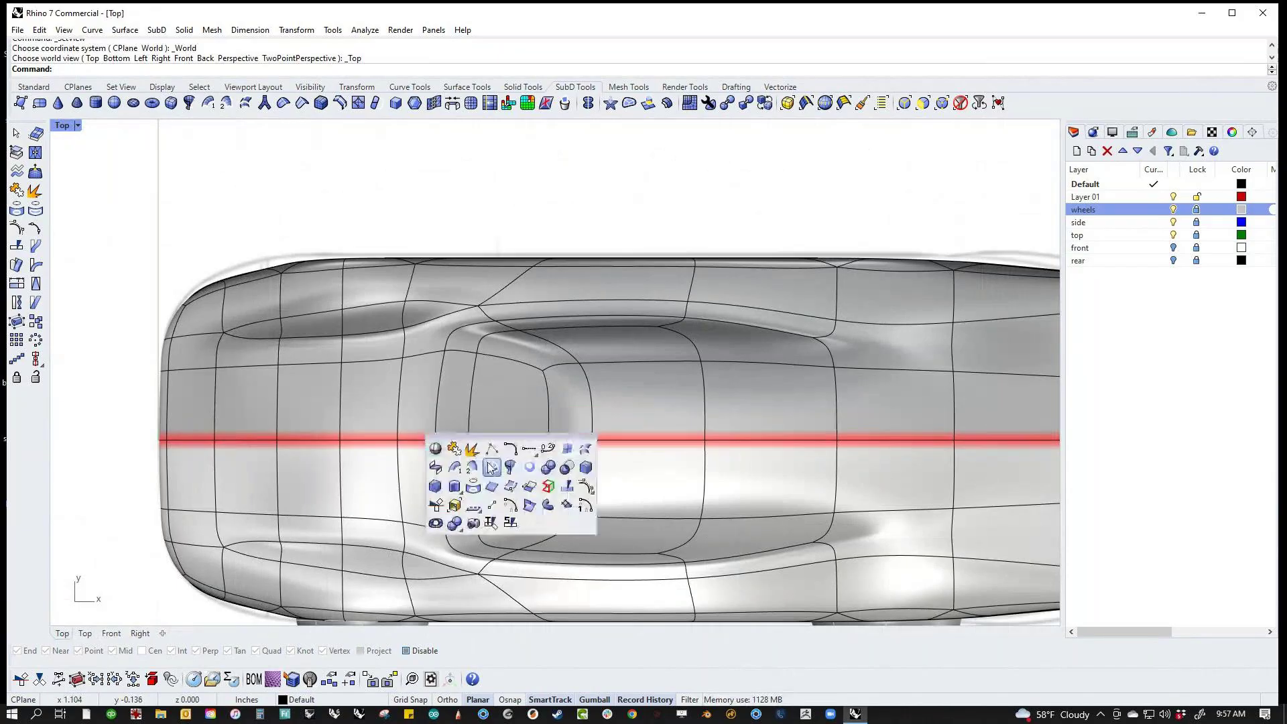
pyautogui.click(435, 455)
pyautogui.scroll(2, 577, 475)
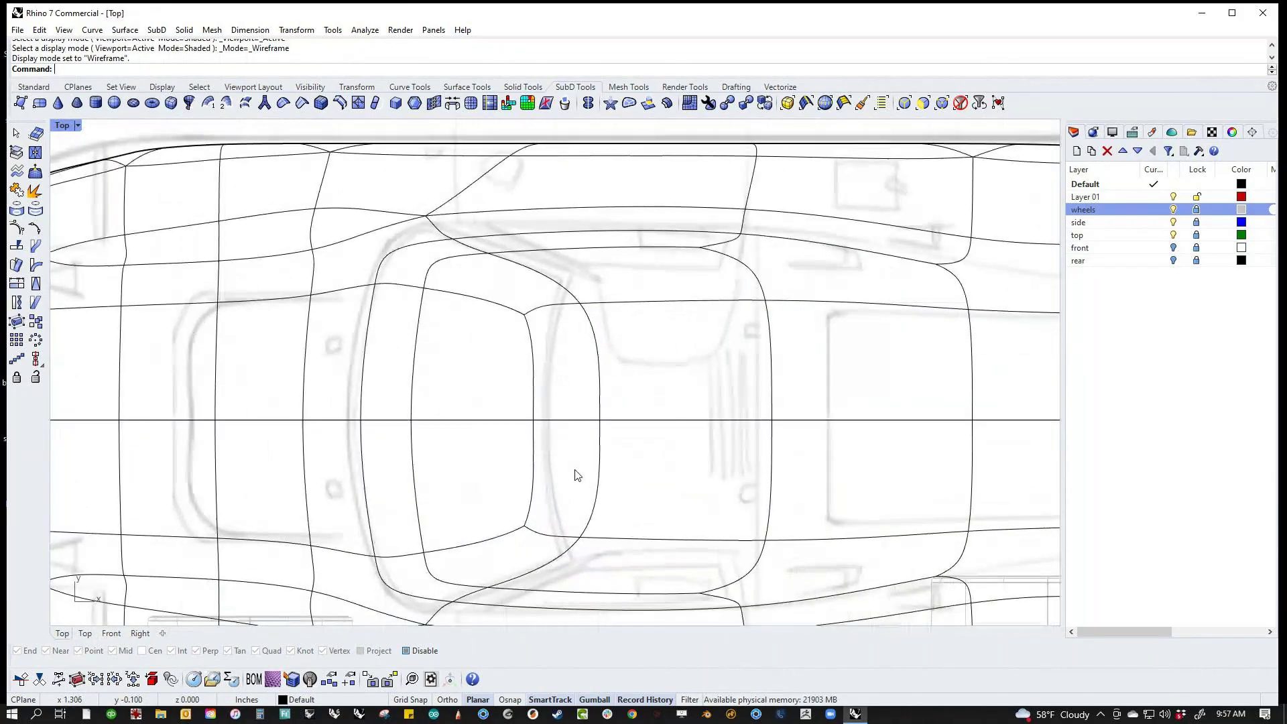
pyautogui.moveTo(577, 476); pyautogui.dragTo(650, 488, button='right')
pyautogui.moveTo(414, 408); pyautogui.dragTo(485, 432)
pyautogui.click(543, 460)
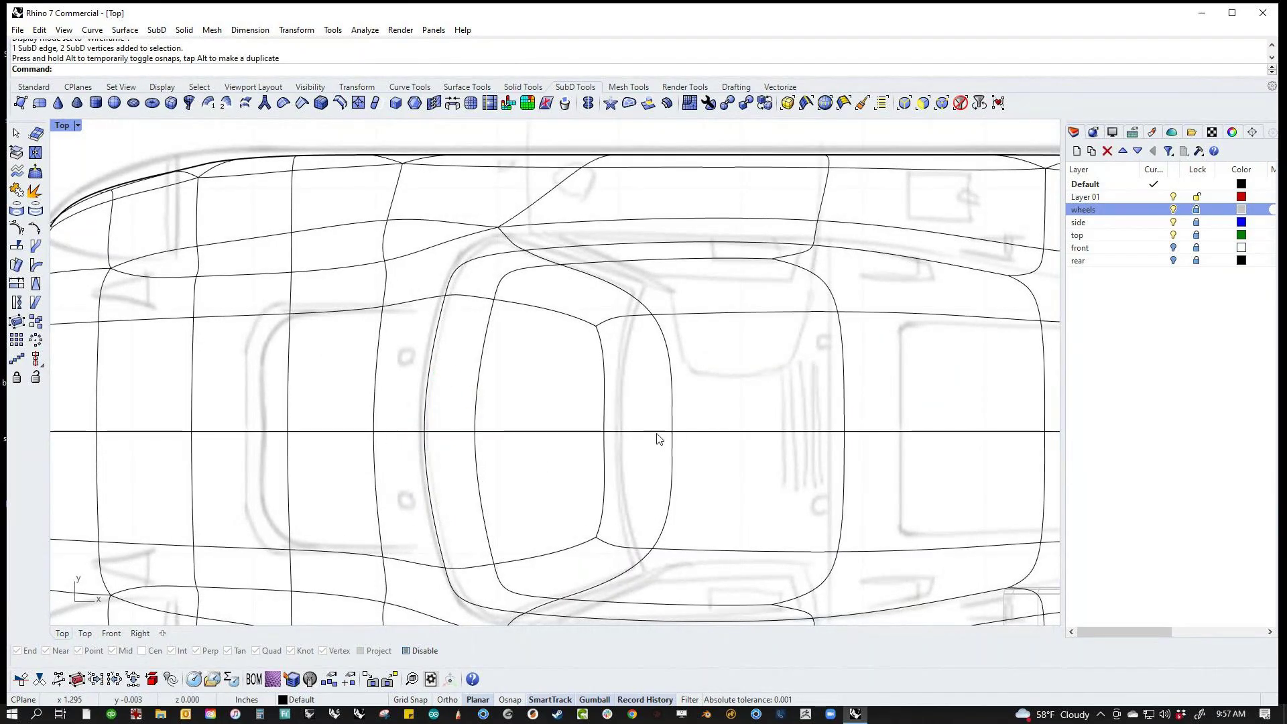
# Step: Move the centreline vertices of the windshield's upper edge and roof front forward, and check the result in flat SubD display
pyautogui.moveTo(661, 419); pyautogui.dragTo(715, 441)
pyautogui.click(548, 404)
pyautogui.moveTo(551, 407); pyautogui.dragTo(590, 433)
pyautogui.click(741, 484)
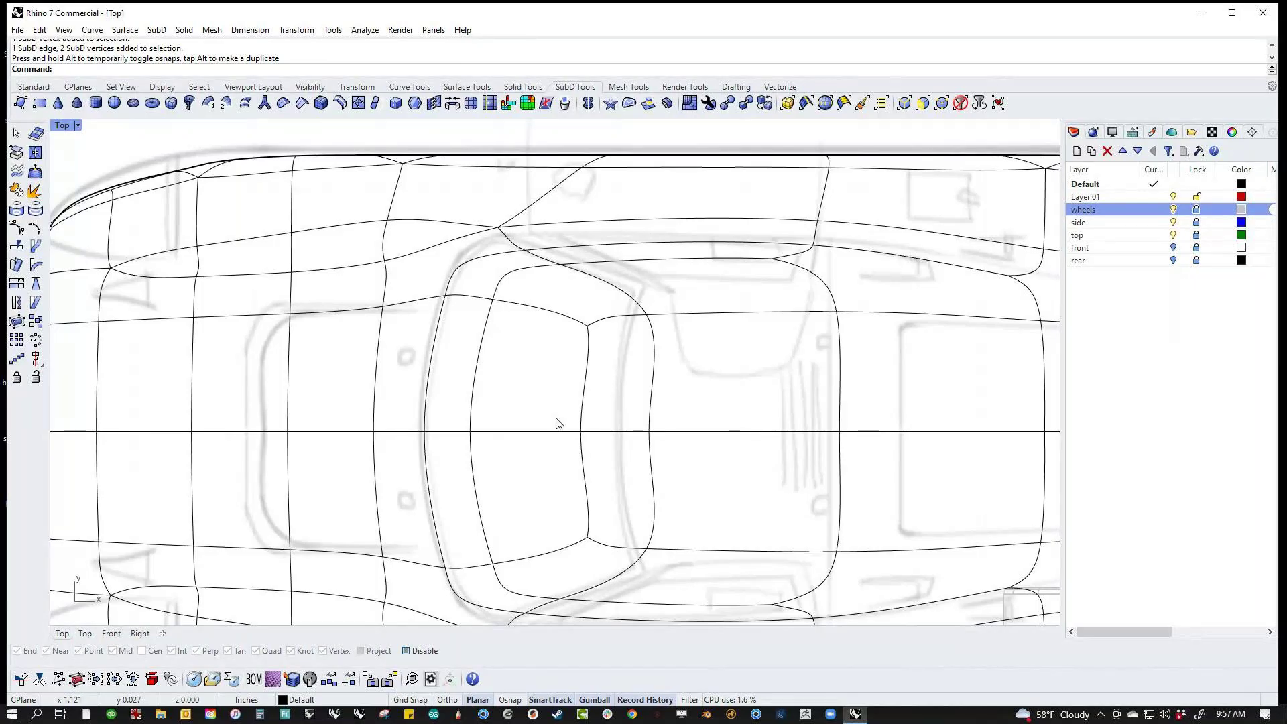
pyautogui.press('Tab')
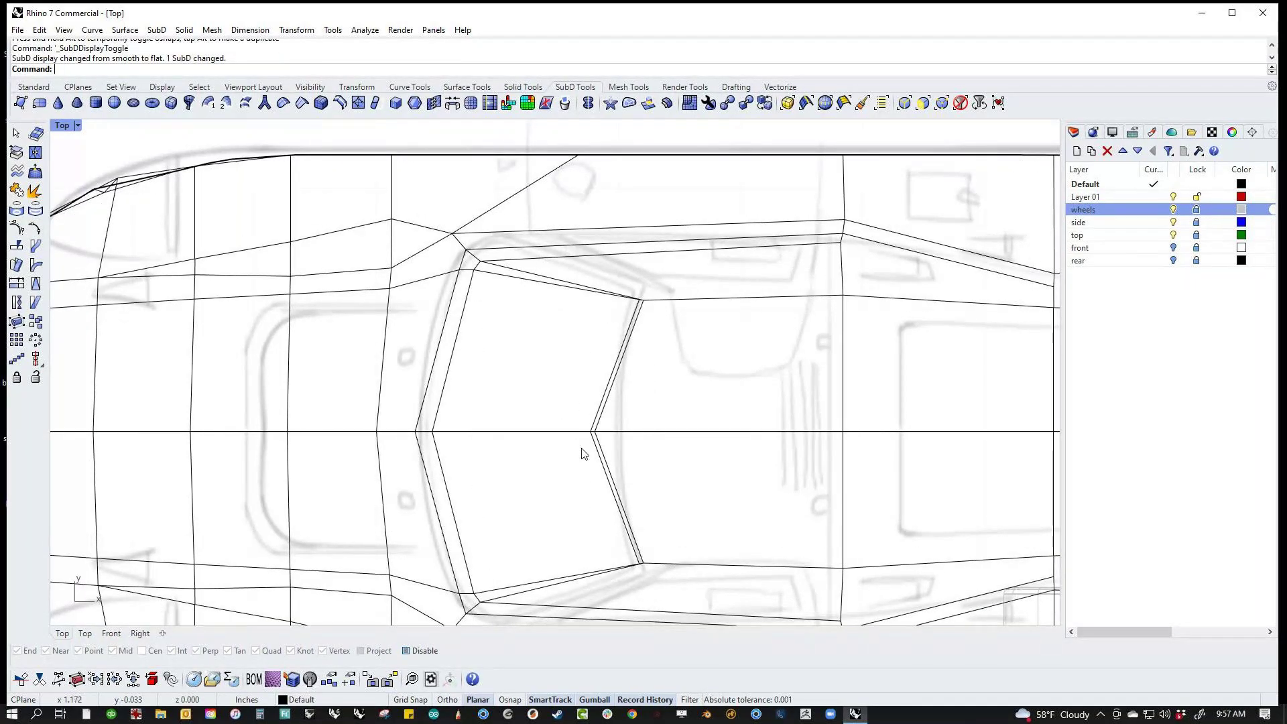
pyautogui.press('Tab')
# Step: In a wireframe Front view, raise the vertices where the windshield meets the roof slightly to match the side sketch
pyautogui.hotkey('ctrl', 'F4')
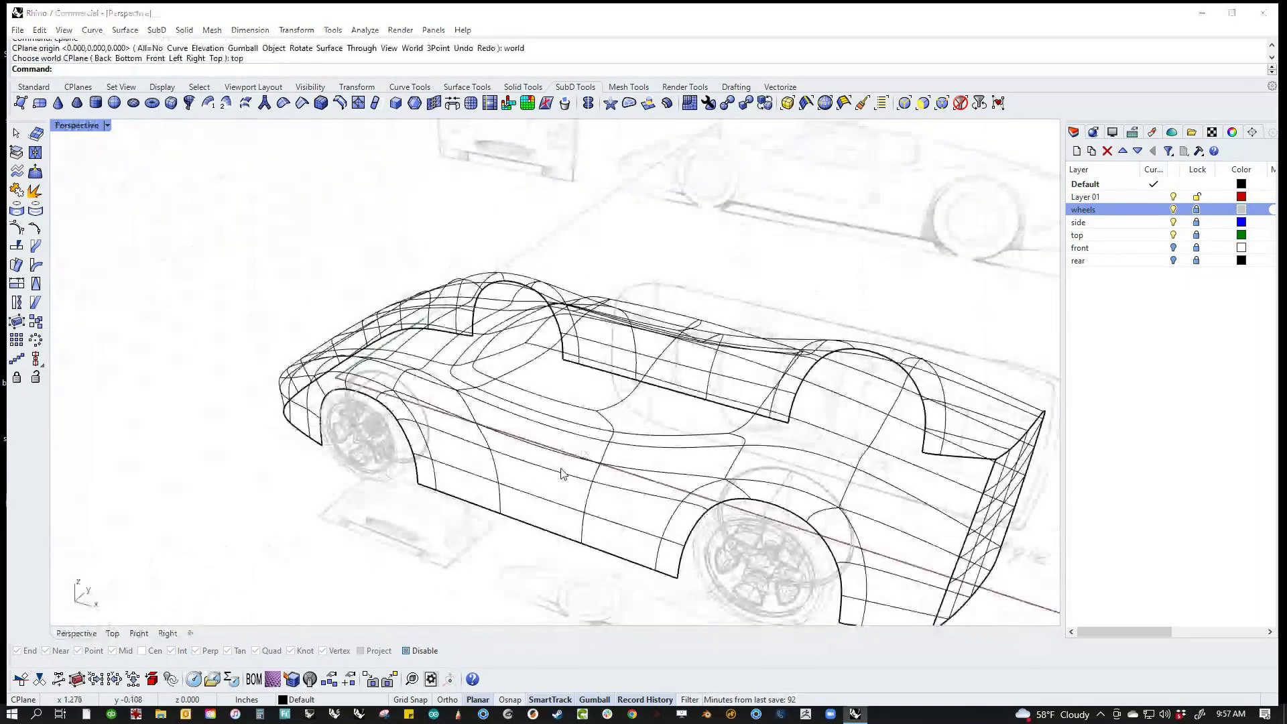
pyautogui.middleClick(562, 474)
pyautogui.click(496, 444)
pyautogui.moveTo(496, 443)
pyautogui.mouseDown(button='right')
pyautogui.moveTo(482, 545)
pyautogui.moveTo(659, 368)
pyautogui.moveTo(490, 350)
pyautogui.mouseUp(button='right')
pyautogui.hotkey('ctrl', 'F2')
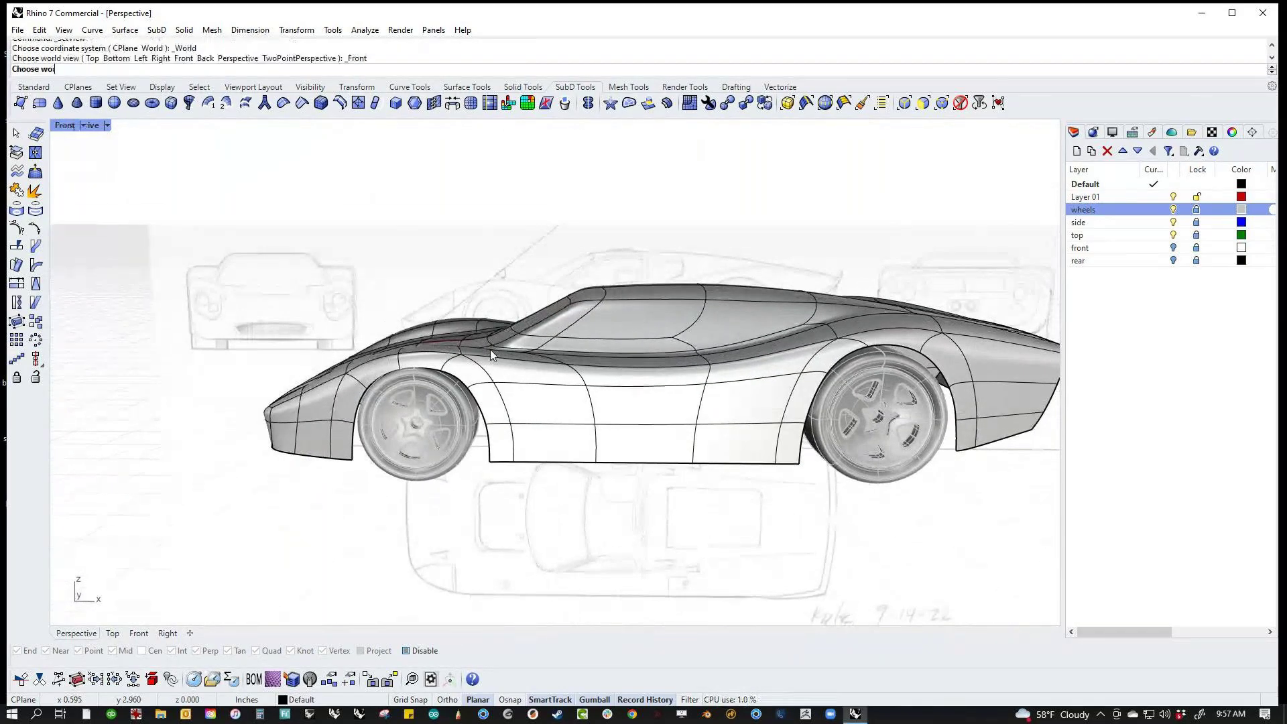
pyautogui.scroll(3, 690, 280)
pyautogui.middleClick(690, 280)
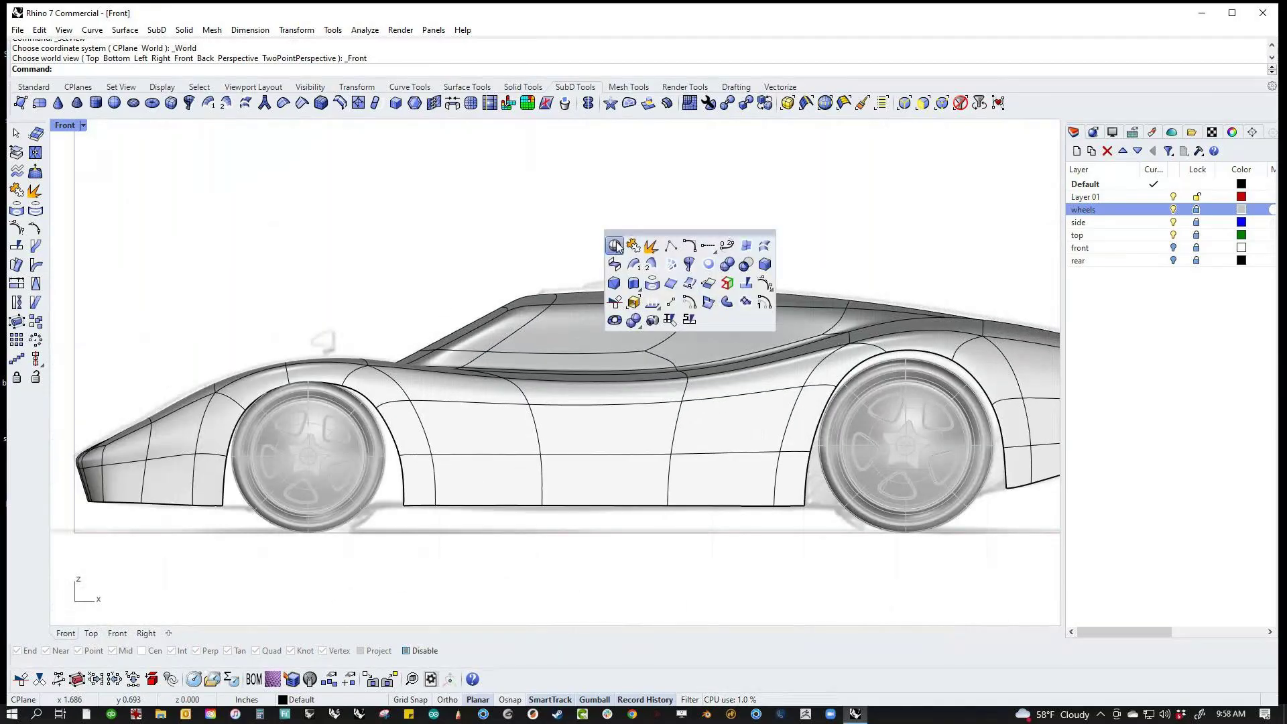
pyautogui.click(615, 245)
pyautogui.scroll(8, 511, 301)
pyautogui.moveTo(432, 262); pyautogui.dragTo(550, 354)
pyautogui.moveTo(512, 296); pyautogui.dragTo(511, 290)
pyautogui.press('Escape')
# Step: Raise the vertices along the middle and rear of the roofline slightly to follow the side sketch
pyautogui.moveTo(854, 246); pyautogui.dragTo(565, 258, button='right')
pyautogui.moveTo(484, 244); pyautogui.dragTo(598, 382)
pyautogui.moveTo(564, 305)
pyautogui.mouseDown()
pyautogui.moveTo(563, 268)
pyautogui.moveTo(564, 305)
pyautogui.mouseUp()
pyautogui.press('Escape')
pyautogui.moveTo(841, 266); pyautogui.dragTo(738, 290, button='right')
pyautogui.moveTo(663, 284); pyautogui.dragTo(742, 376)
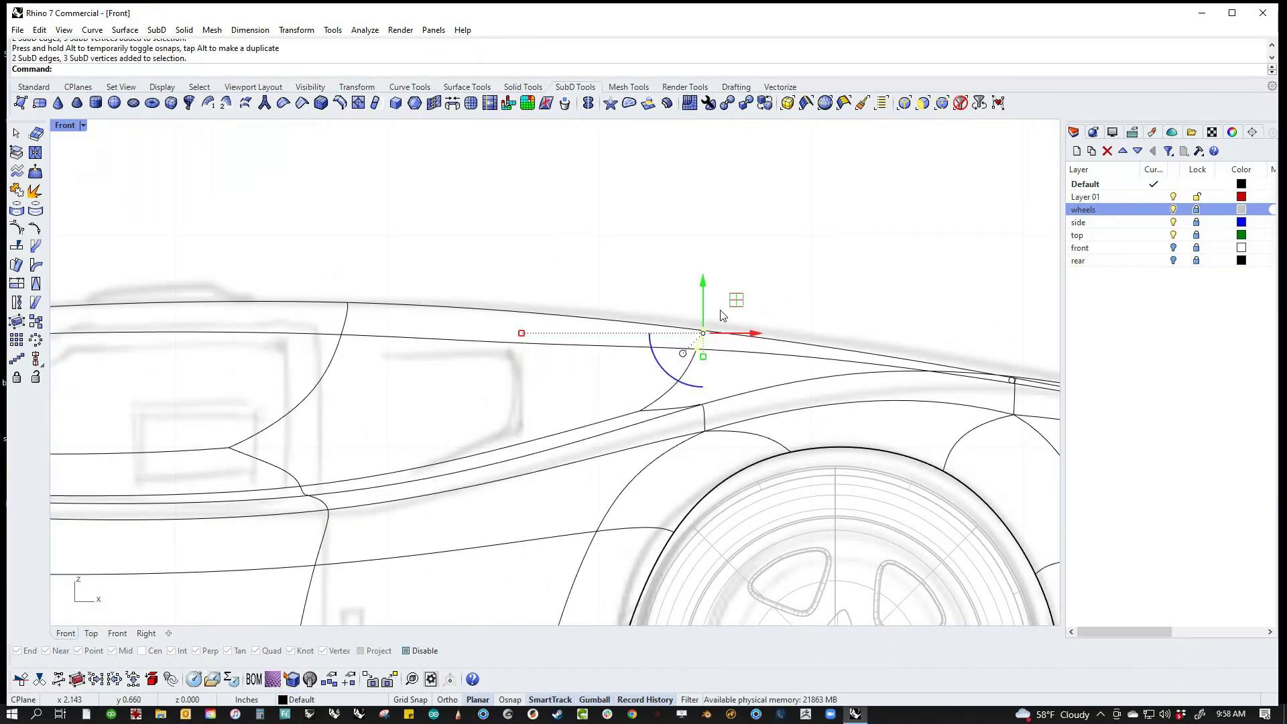
pyautogui.moveTo(721, 315)
pyautogui.mouseDown()
pyautogui.moveTo(722, 278)
pyautogui.moveTo(721, 307)
pyautogui.mouseUp()
pyautogui.press('Escape')
# Step: Raise the vertices along the rear deck and upper tail slightly to match the side sketch
pyautogui.scroll(-4, 816, 279)
pyautogui.moveTo(795, 308); pyautogui.dragTo(456, 319, button='right')
pyautogui.scroll(1, 620, 367)
pyautogui.moveTo(580, 302); pyautogui.dragTo(653, 381)
pyautogui.moveTo(600, 304)
pyautogui.mouseDown()
pyautogui.moveTo(600, 289)
pyautogui.moveTo(599, 301)
pyautogui.mouseUp()
pyautogui.press('Escape')
pyautogui.moveTo(848, 364); pyautogui.dragTo(962, 429)
pyautogui.moveTo(916, 364)
pyautogui.mouseDown()
pyautogui.moveTo(916, 337)
pyautogui.moveTo(916, 362)
pyautogui.mouseUp()
pyautogui.click(810, 253)
# Step: Examine the whole side profile against the reference sketch in both flat and smooth SubD display
pyautogui.scroll(-8, 726, 312)
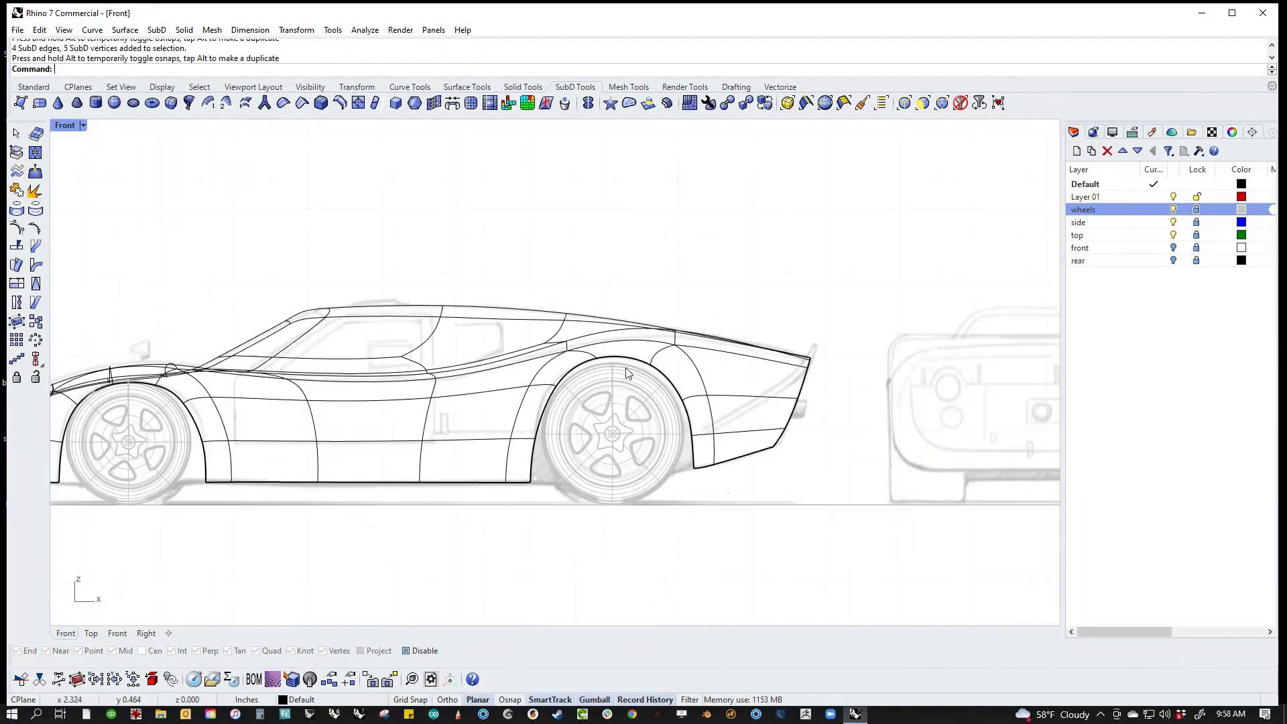
pyautogui.moveTo(625, 366); pyautogui.dragTo(819, 375, button='right')
pyautogui.moveTo(432, 525); pyautogui.dragTo(467, 520, button='right')
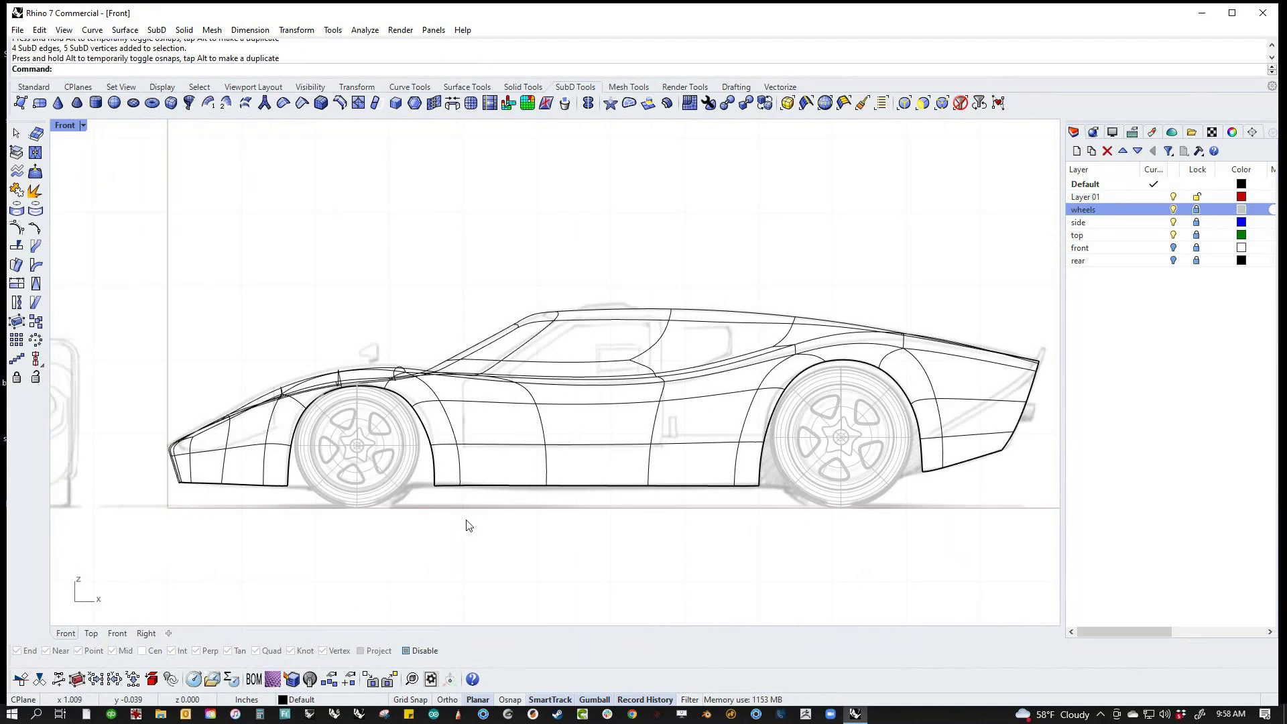
pyautogui.scroll(4, 661, 342)
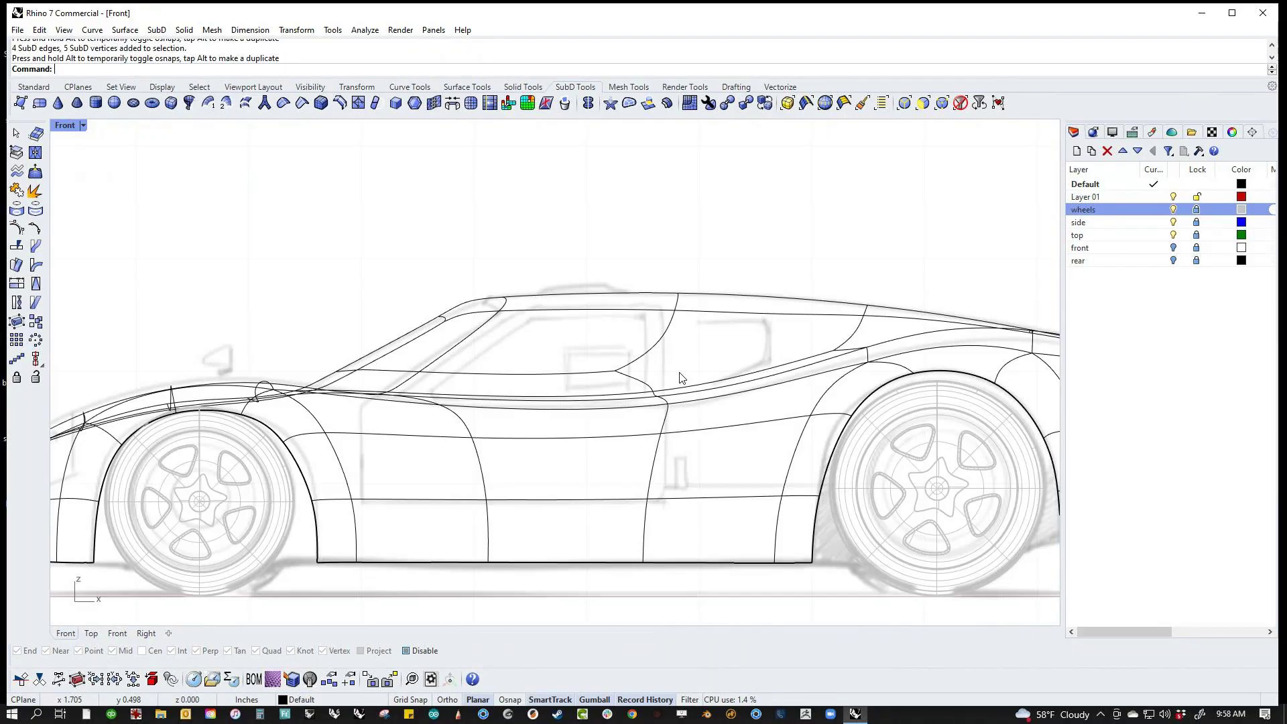
pyautogui.press('Tab')
pyautogui.press('Tab')
pyautogui.scroll(-3, 612, 440)
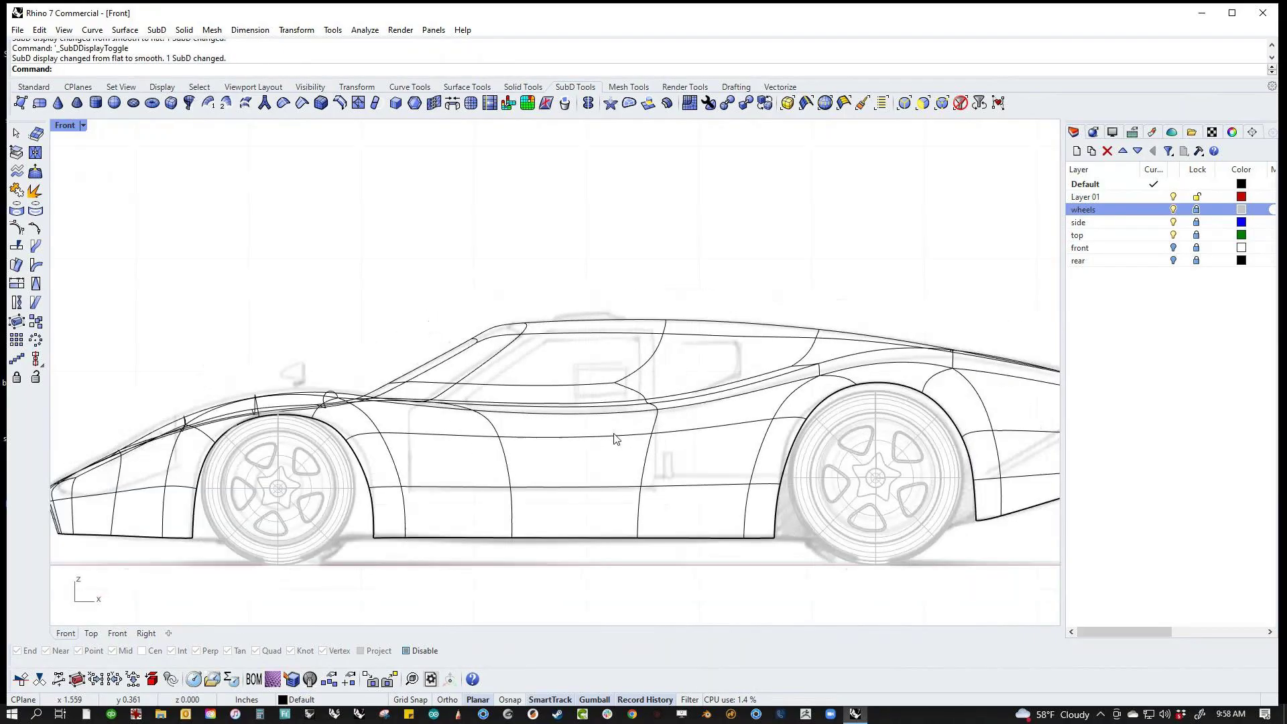
# Step: In a shaded Perspective view from above, delete the fender crease edge loop beside the hood
pyautogui.hotkey('ctrl', 'F4')
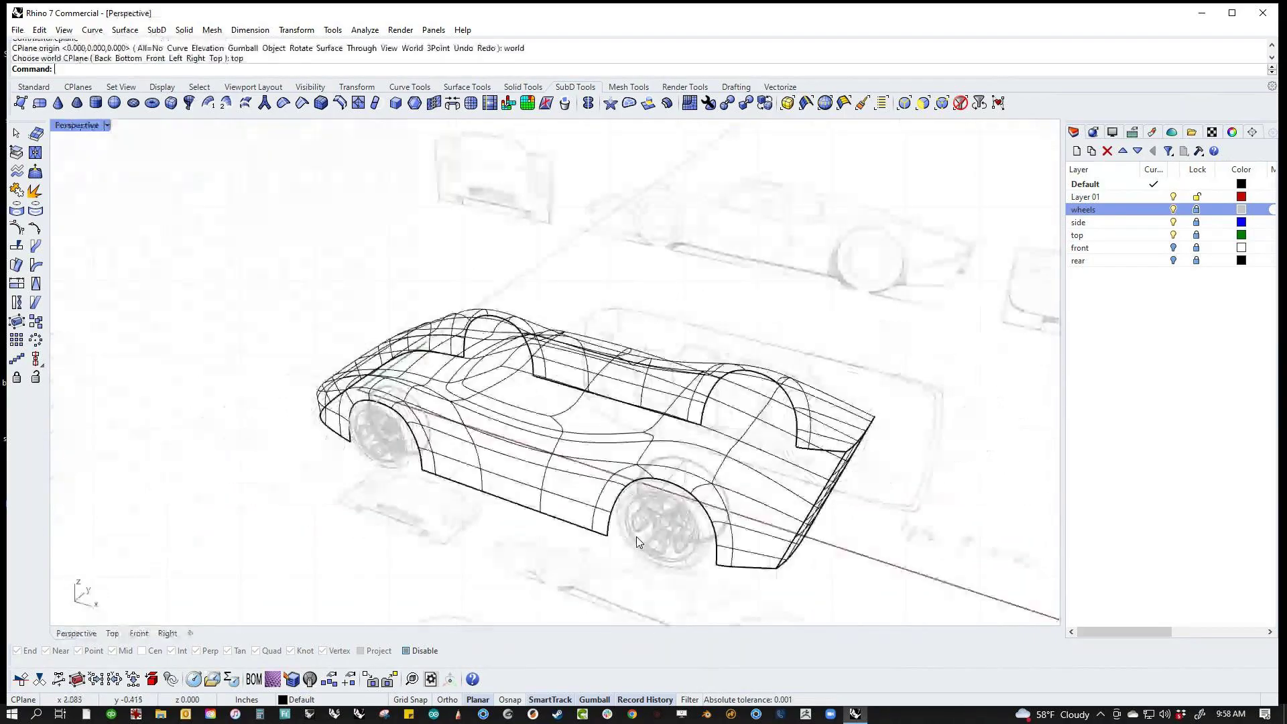
pyautogui.middleClick(637, 537)
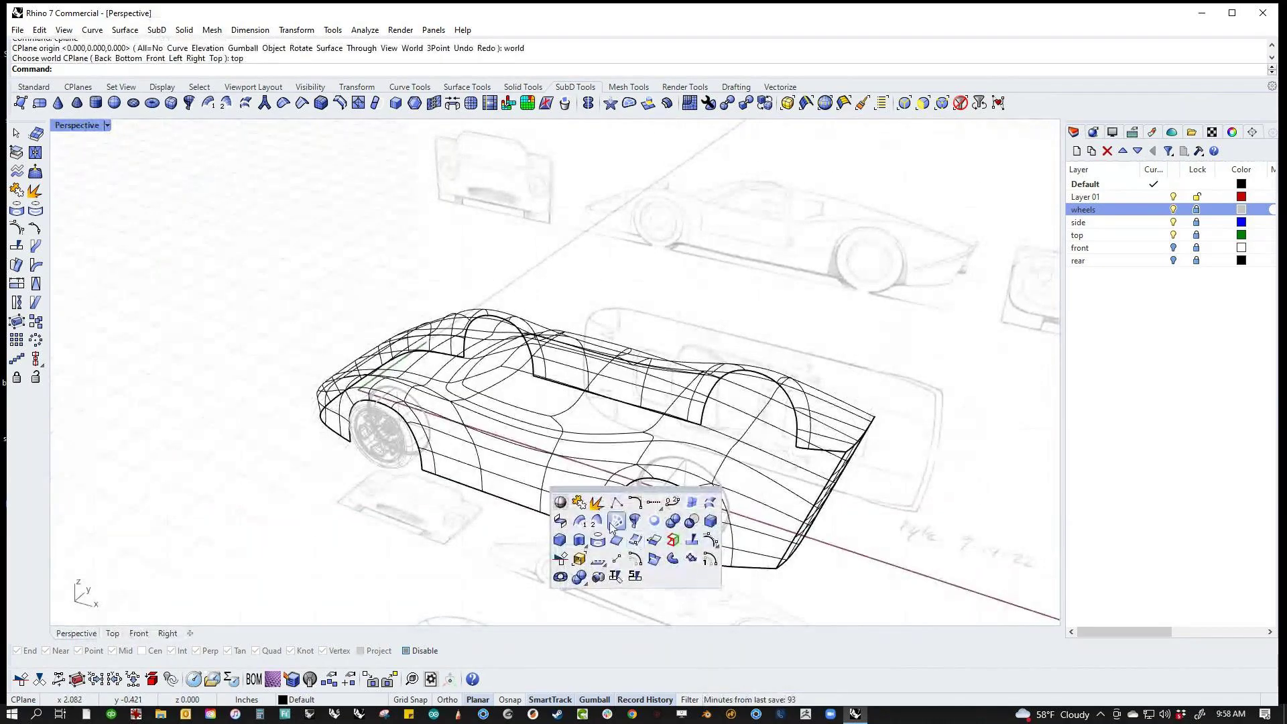
pyautogui.click(561, 501)
pyautogui.moveTo(447, 533)
pyautogui.mouseDown(button='right')
pyautogui.moveTo(502, 594)
pyautogui.moveTo(494, 604)
pyautogui.moveTo(469, 301)
pyautogui.moveTo(440, 149)
pyautogui.mouseUp(button='right')
pyautogui.scroll(4, 436, 469)
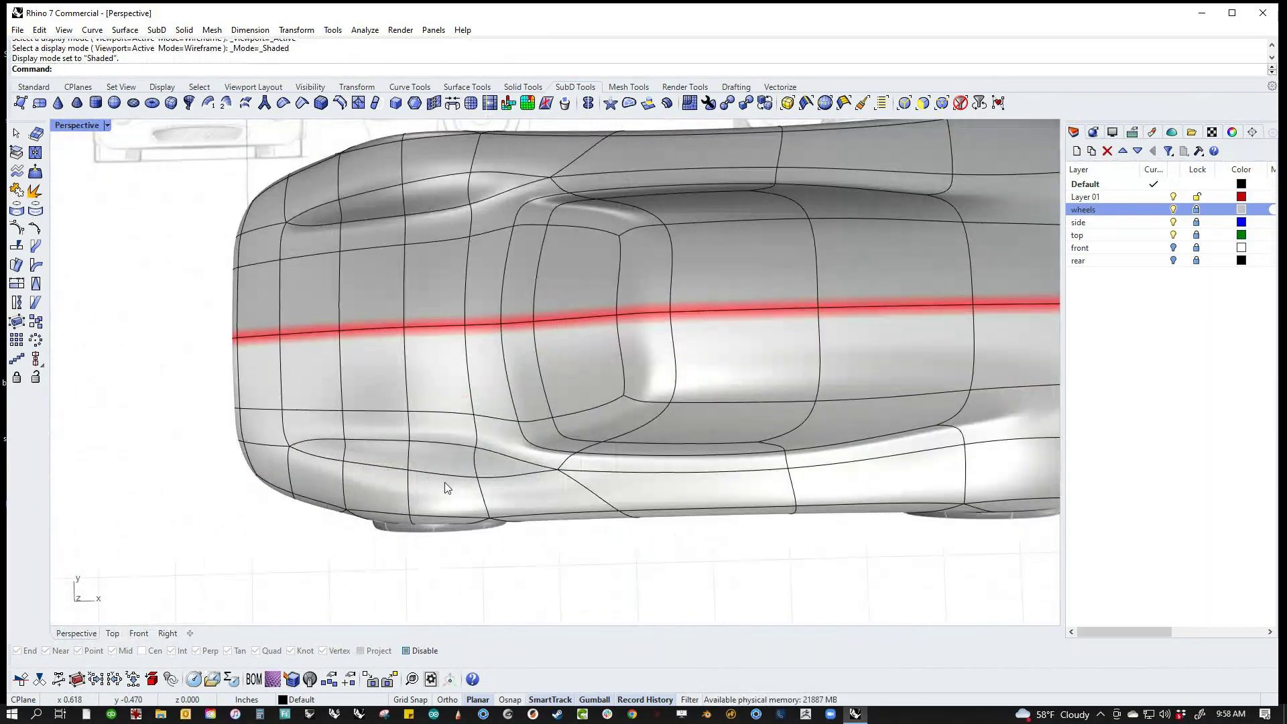
pyautogui.scroll(2, 457, 469)
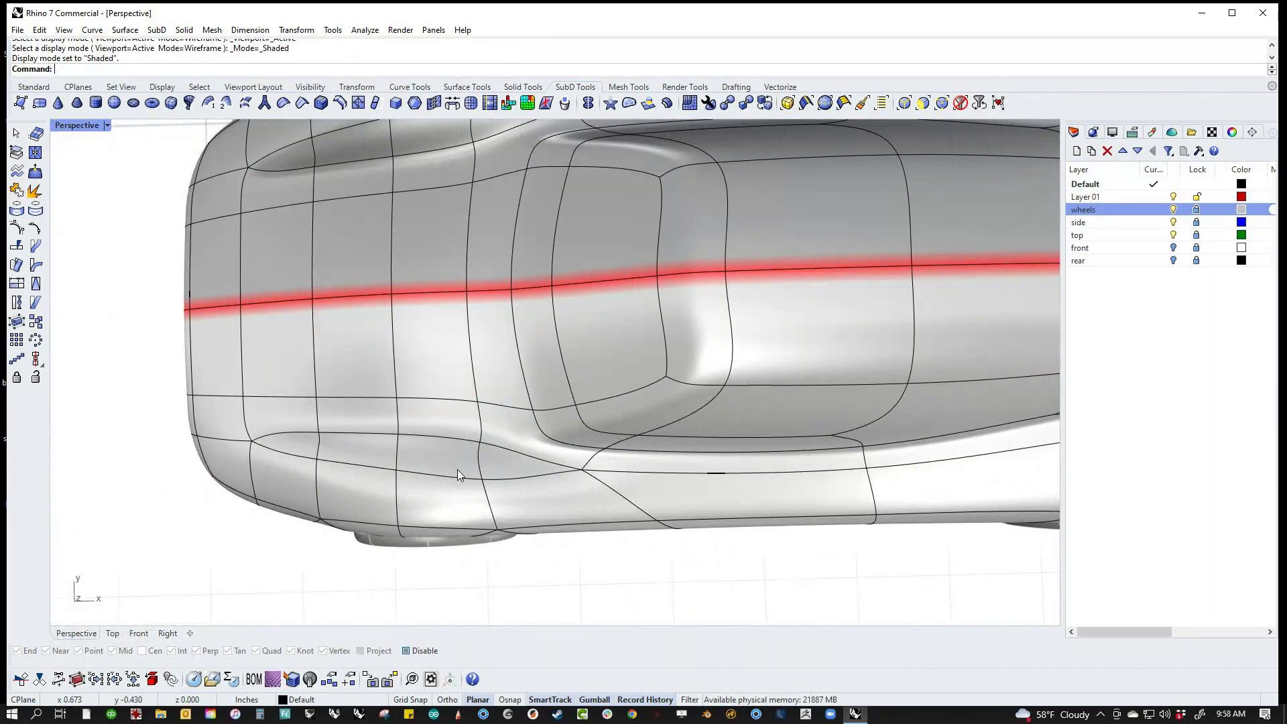
pyautogui.doubleClick(507, 449)
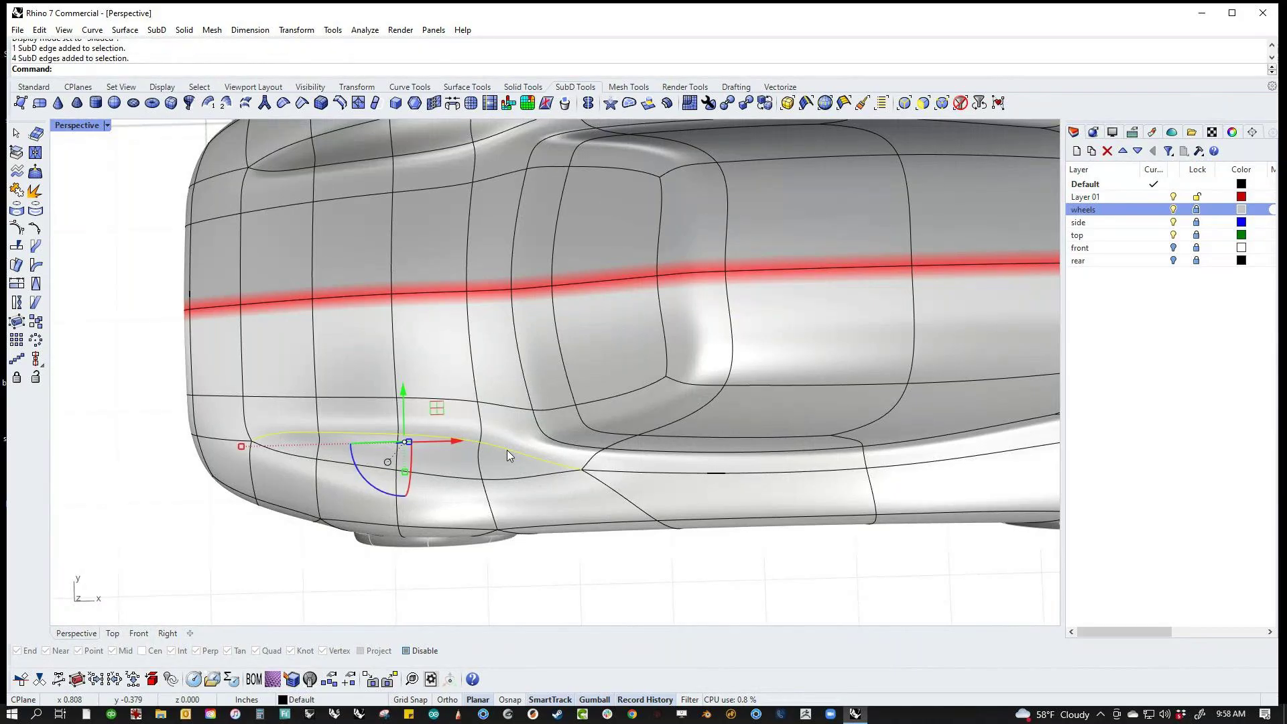
pyautogui.press('Delete')
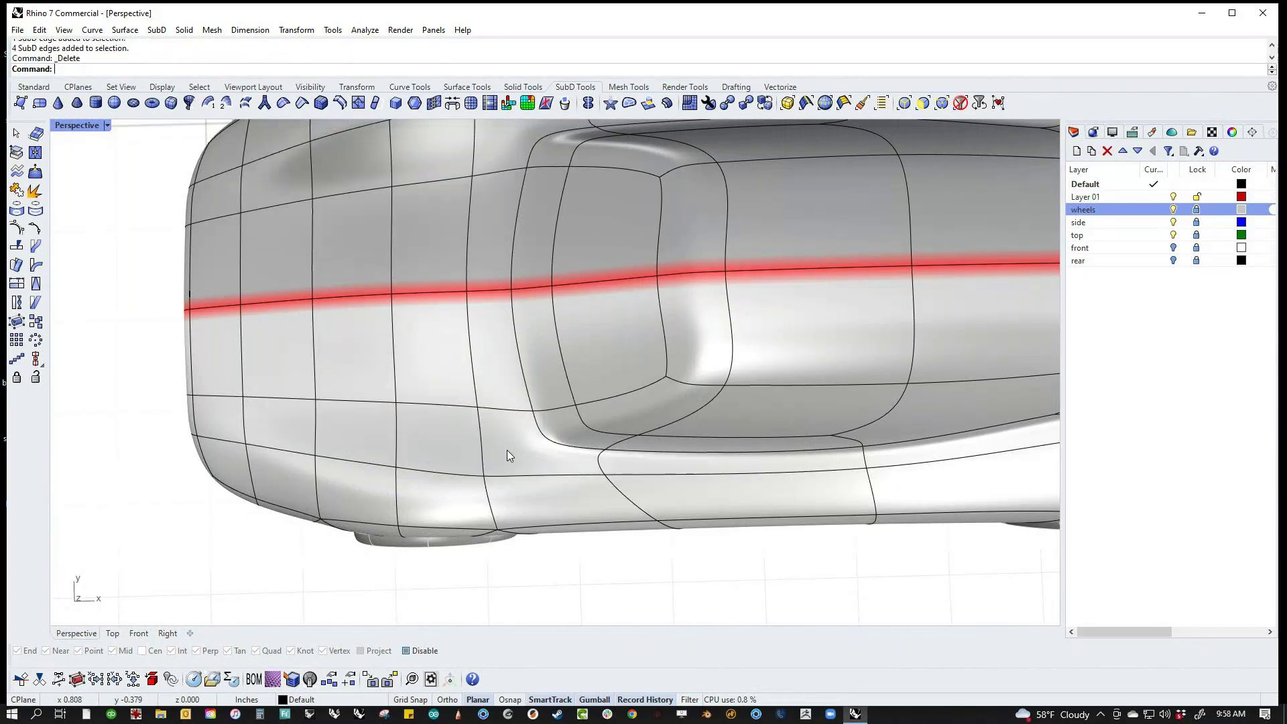
# Step: Move two lengthwise edges on the front fender inward toward the hood, and shift the vertex at their front end slightly outward
pyautogui.click(448, 472)
pyautogui.keyDown('shift'); pyautogui.click(366, 463); pyautogui.keyUp('shift')
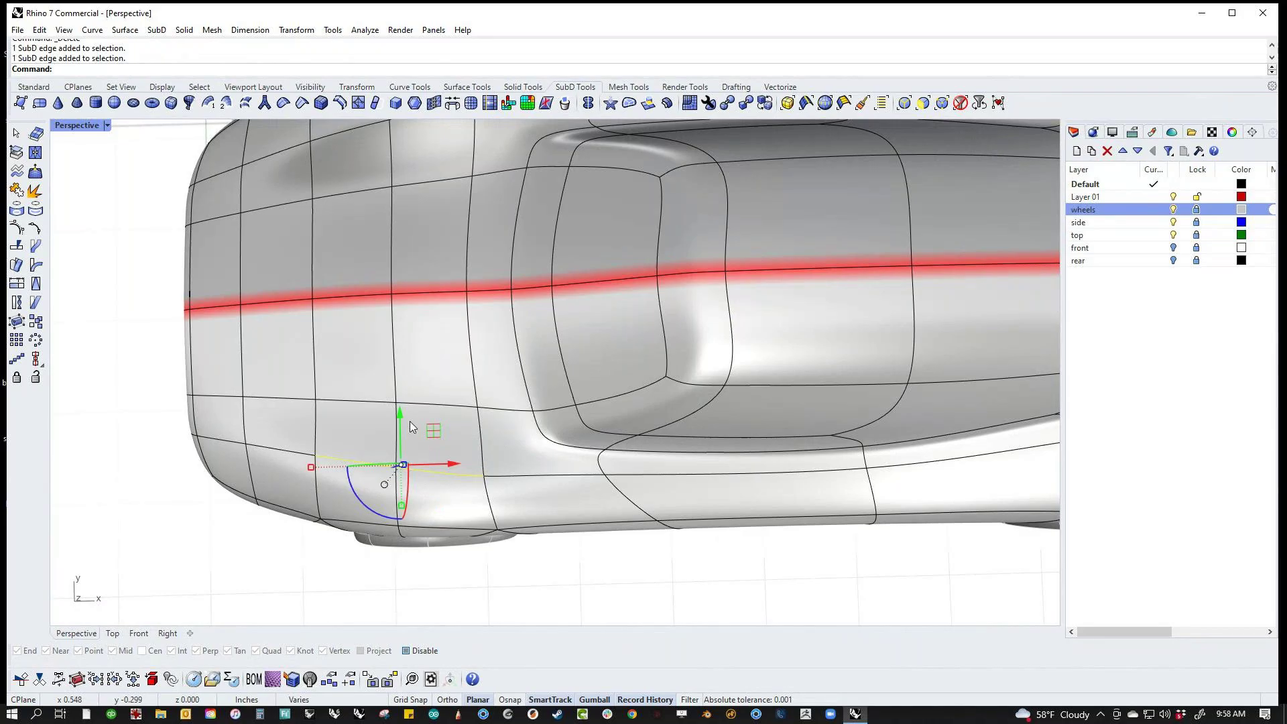
pyautogui.moveTo(401, 415)
pyautogui.mouseDown()
pyautogui.moveTo(401, 352)
pyautogui.moveTo(406, 422)
pyautogui.moveTo(415, 415)
pyautogui.mouseUp()
pyautogui.click(313, 436)
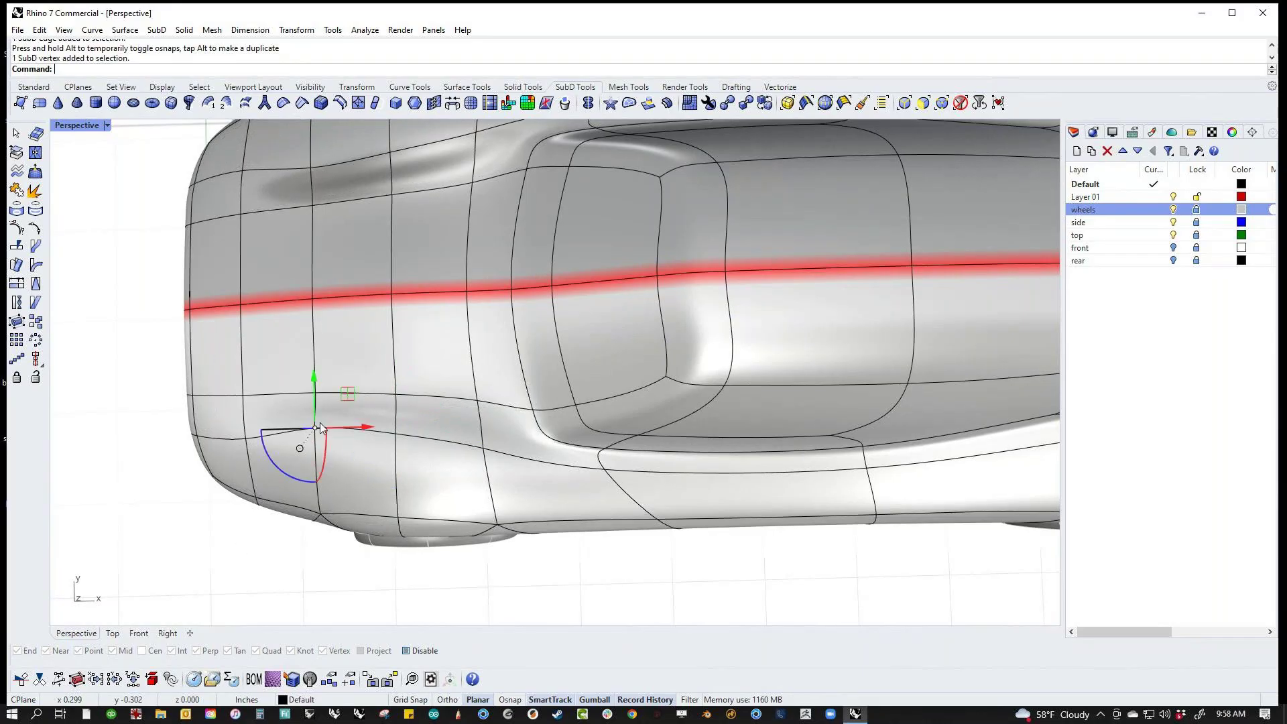
pyautogui.moveTo(318, 391); pyautogui.dragTo(318, 402)
pyautogui.click(275, 521)
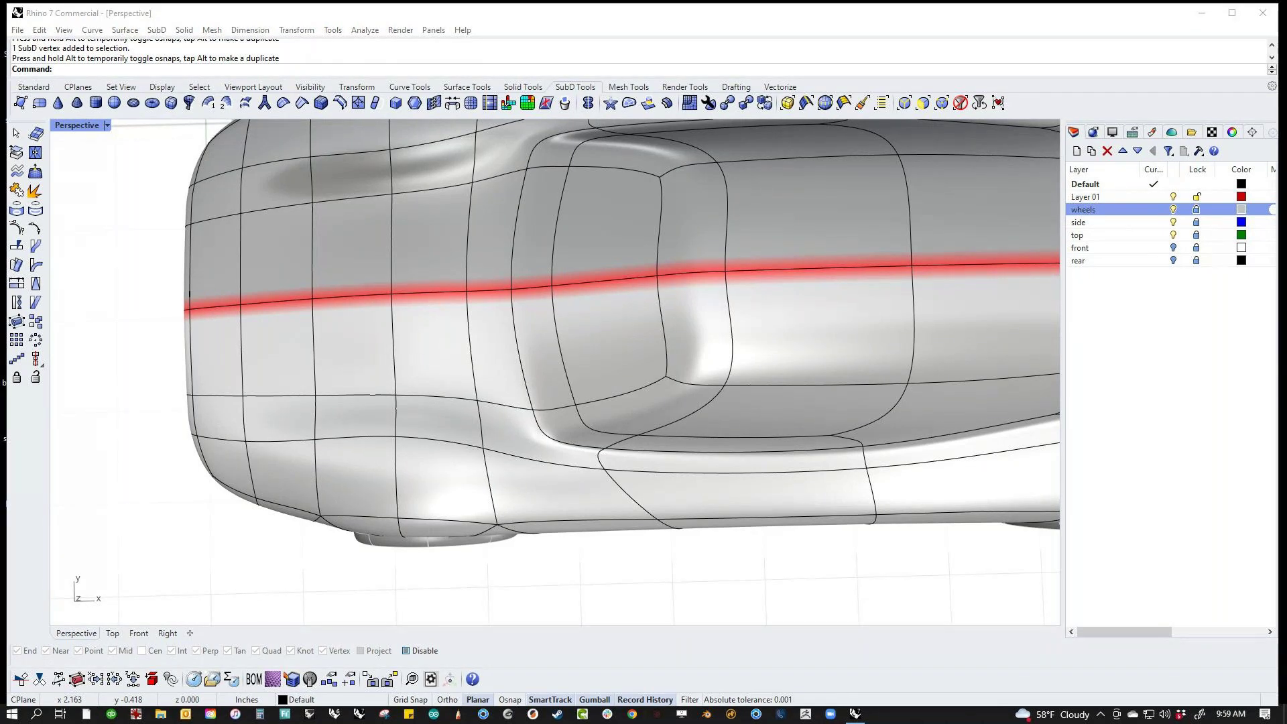
pyautogui.click(1148, 517)
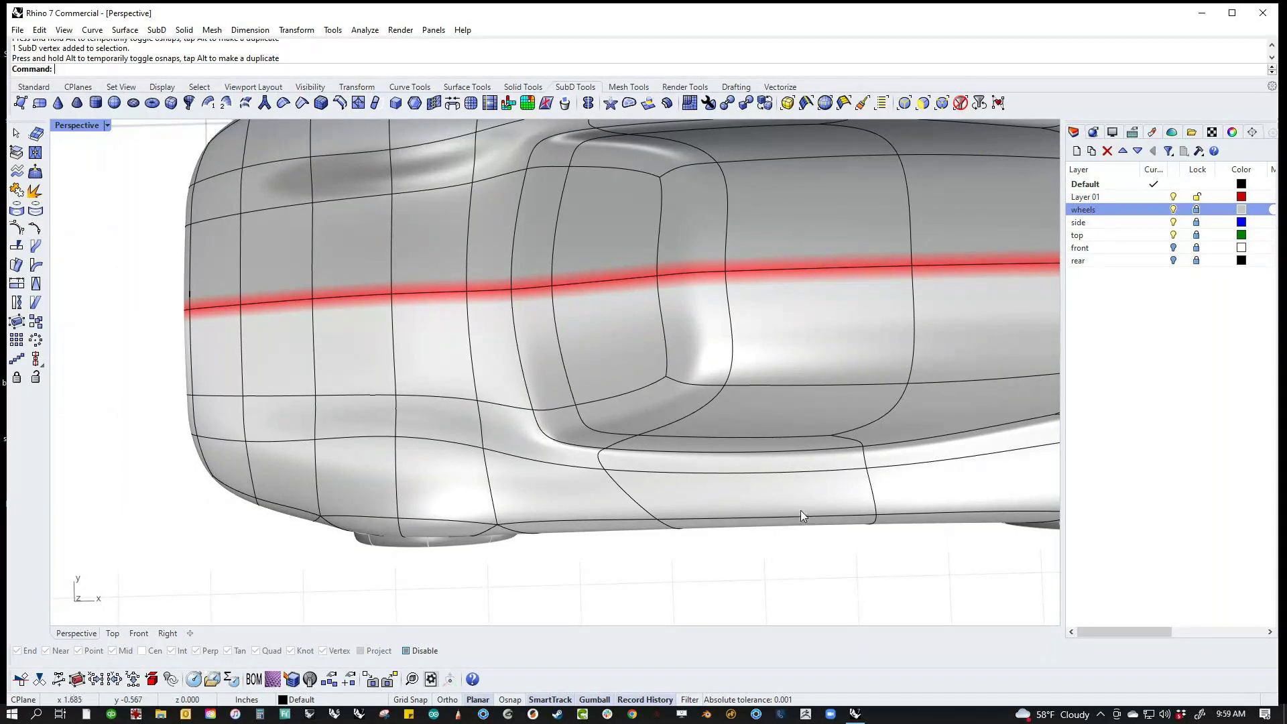
# Step: Move the front vertices of the hood's lengthwise edge line outward one by one, bringing them closer to the fender line
pyautogui.keyDown('ctrl'); pyautogui.keyDown('shift'); pyautogui.click(397, 394); pyautogui.keyUp('shift'); pyautogui.keyUp('ctrl')
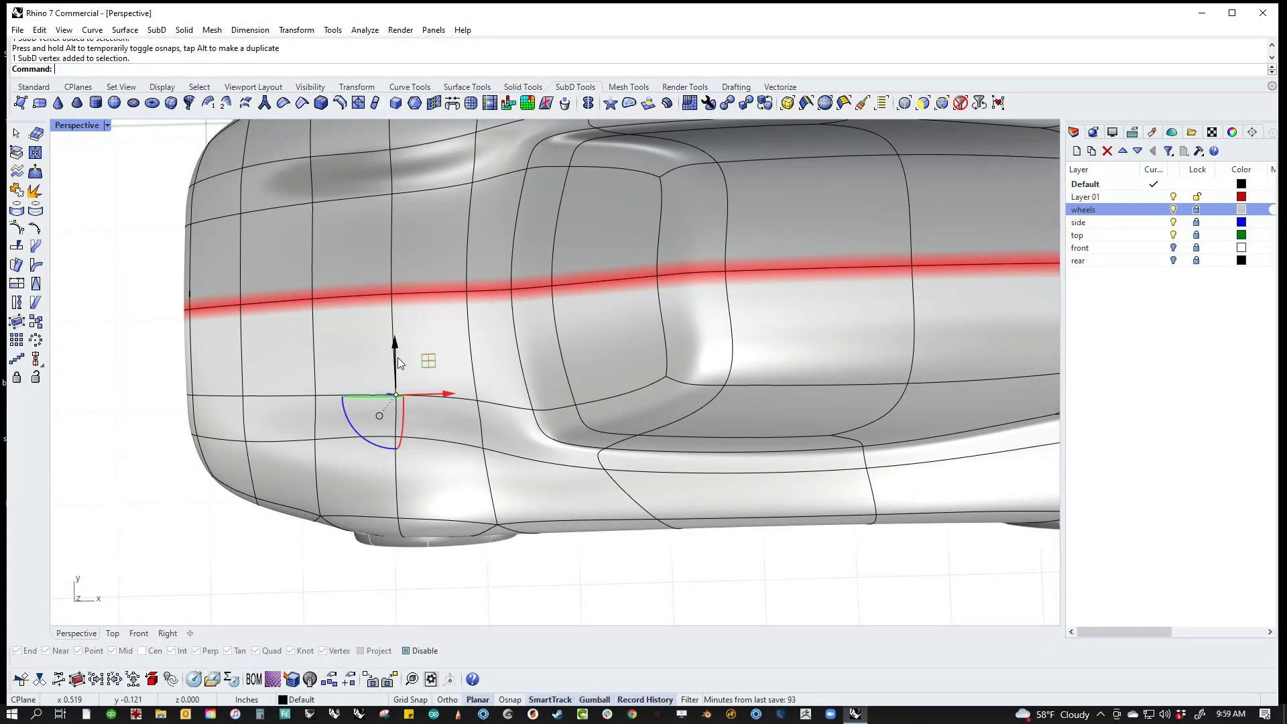
pyautogui.moveTo(398, 359); pyautogui.dragTo(399, 375)
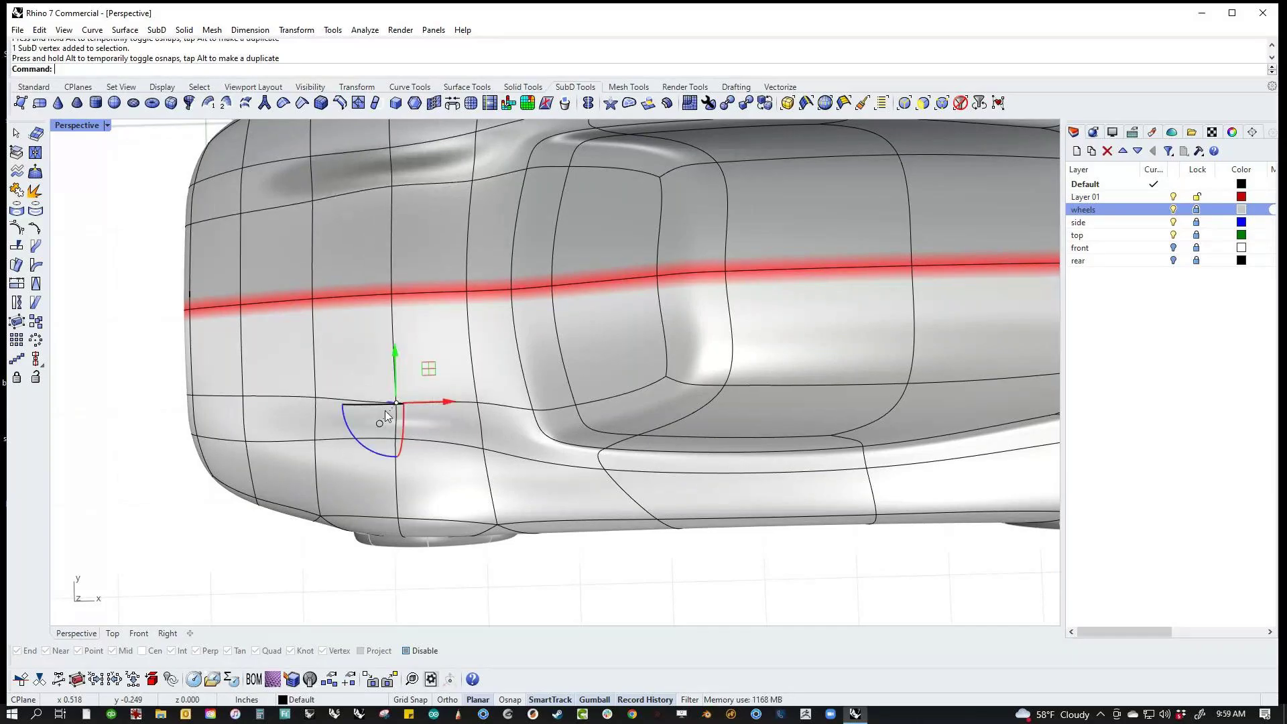
pyautogui.press('Escape')
pyautogui.keyDown('ctrl'); pyautogui.keyDown('shift'); pyautogui.click(316, 395); pyautogui.keyUp('shift'); pyautogui.keyUp('ctrl')
pyautogui.moveTo(316, 395); pyautogui.dragTo(250, 407)
pyautogui.press('Escape')
pyautogui.keyDown('ctrl'); pyautogui.keyDown('shift'); pyautogui.click(242, 397); pyautogui.keyUp('shift'); pyautogui.keyUp('ctrl')
pyautogui.press('Escape')
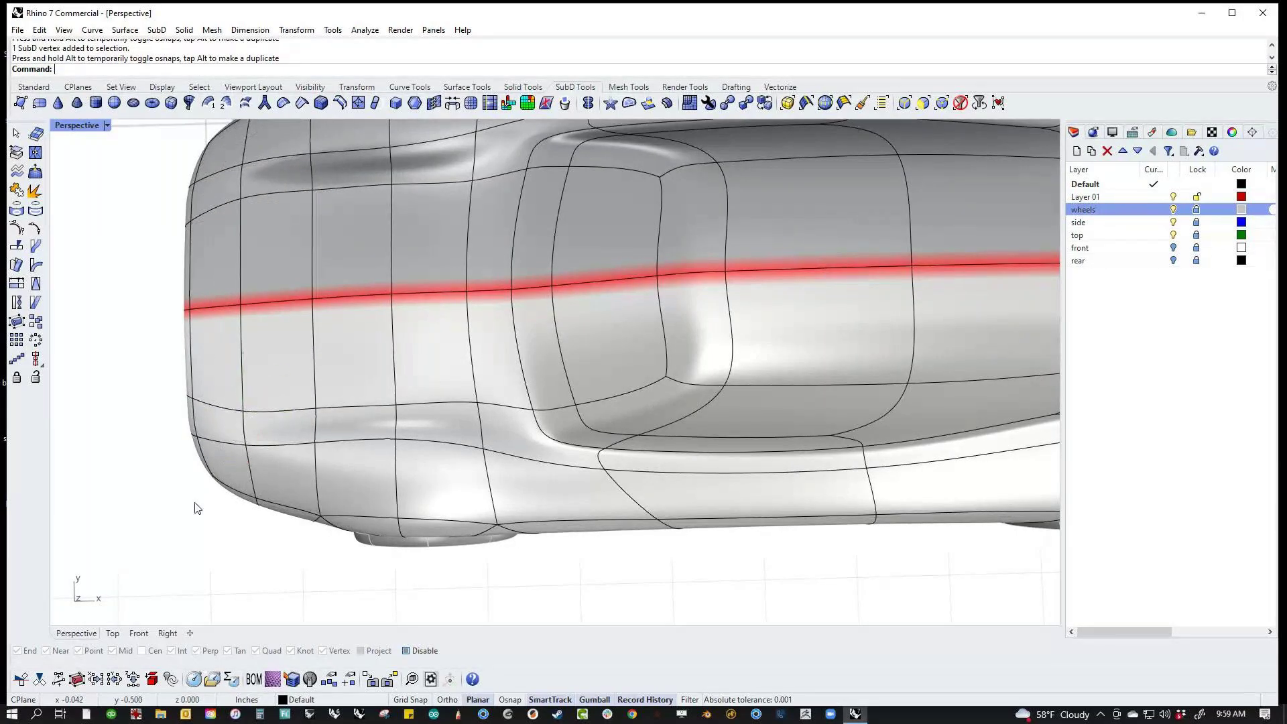
# Step: Move the nose vertices at the end of the hood edge line outward, and nudge the hood vertex above the front wheel inward
pyautogui.keyDown('ctrl'); pyautogui.keyDown('shift'); pyautogui.moveTo(164, 378); pyautogui.dragTo(202, 418); pyautogui.keyUp('shift'); pyautogui.keyUp('ctrl')
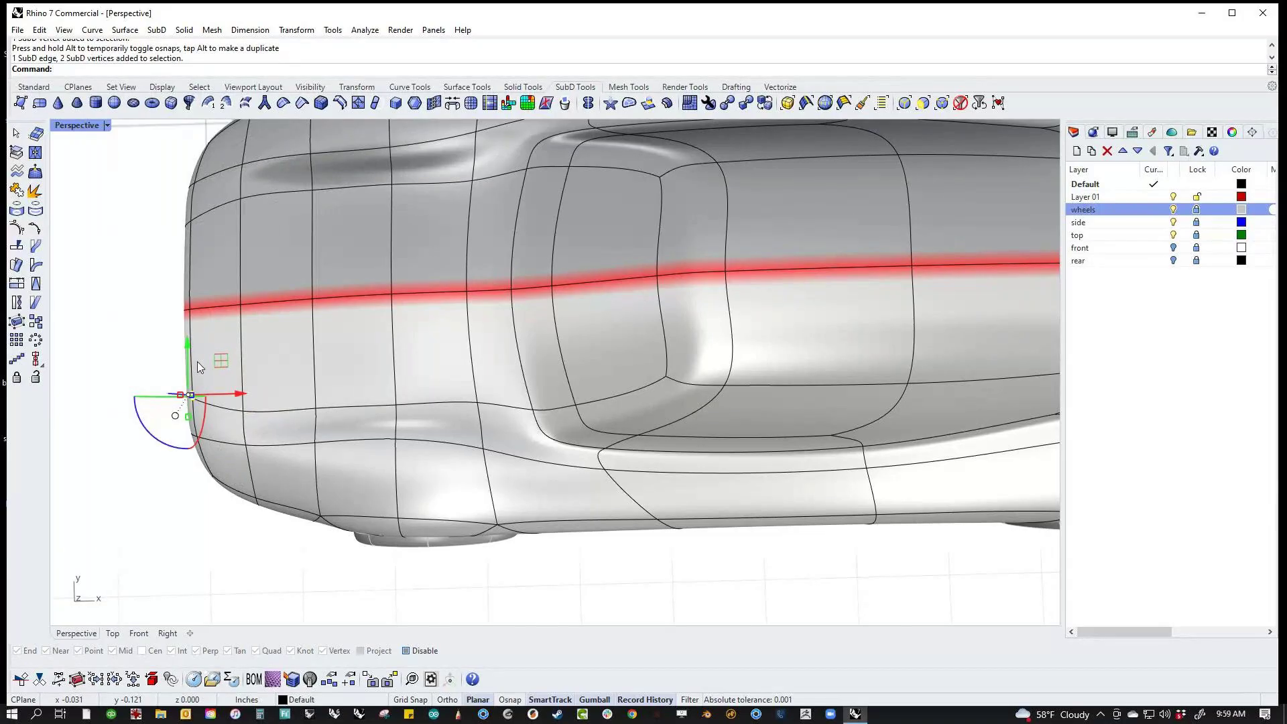
pyautogui.moveTo(193, 347); pyautogui.dragTo(190, 386)
pyautogui.press('Escape')
pyautogui.scroll(-2, 286, 442)
pyautogui.scroll(-3, 364, 419)
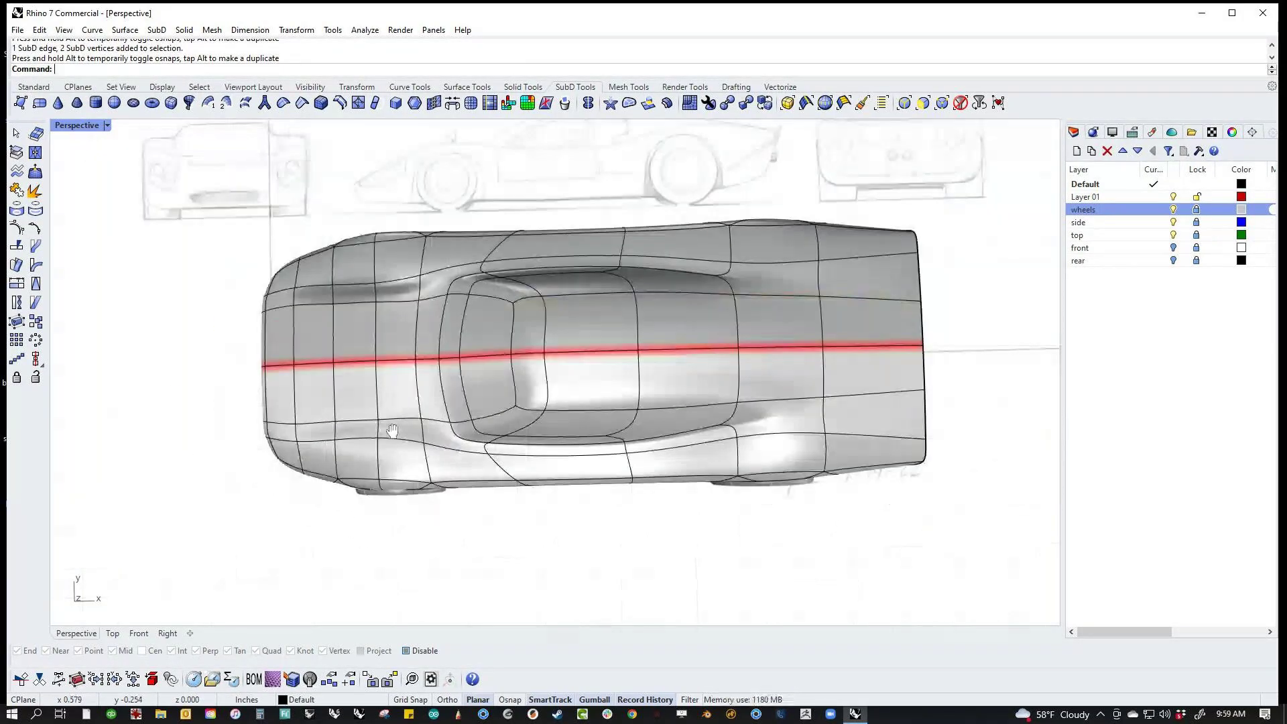
pyautogui.scroll(3, 373, 452)
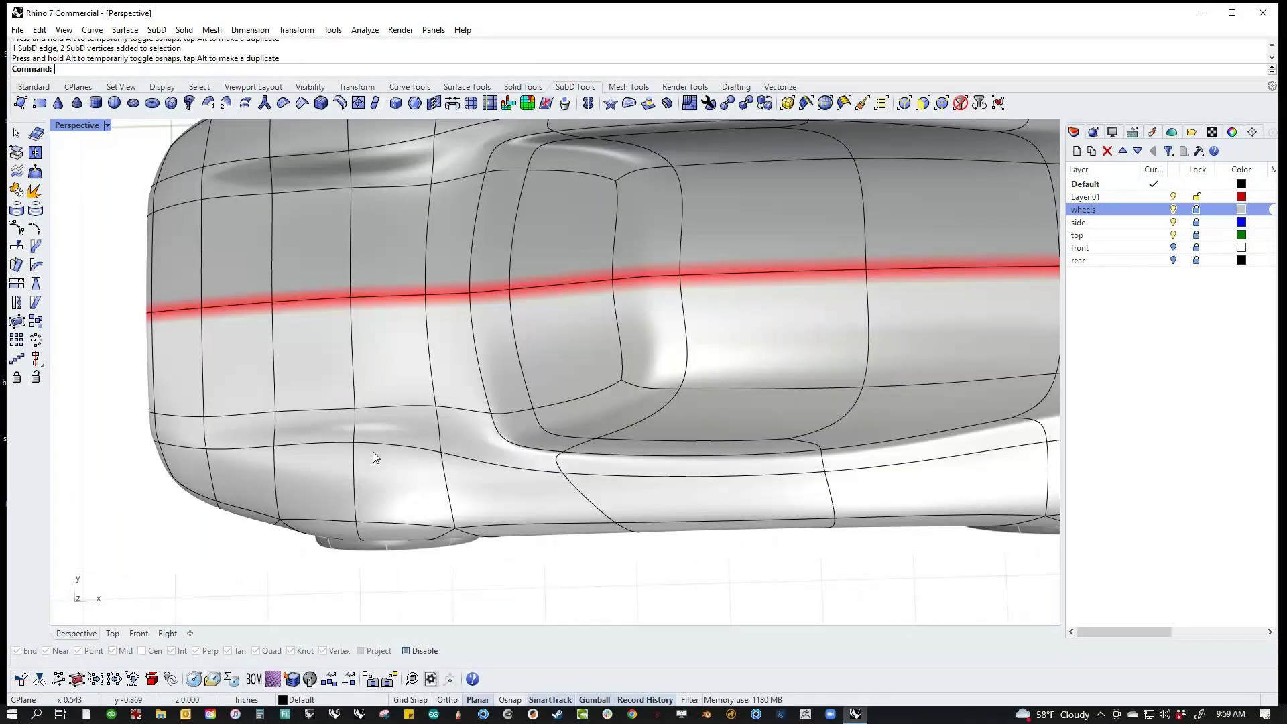
pyautogui.keyDown('ctrl'); pyautogui.keyDown('shift'); pyautogui.moveTo(350, 407); pyautogui.dragTo(351, 405); pyautogui.keyUp('shift'); pyautogui.keyUp('ctrl')
pyautogui.click(180, 539)
pyautogui.scroll(-5, 282, 441)
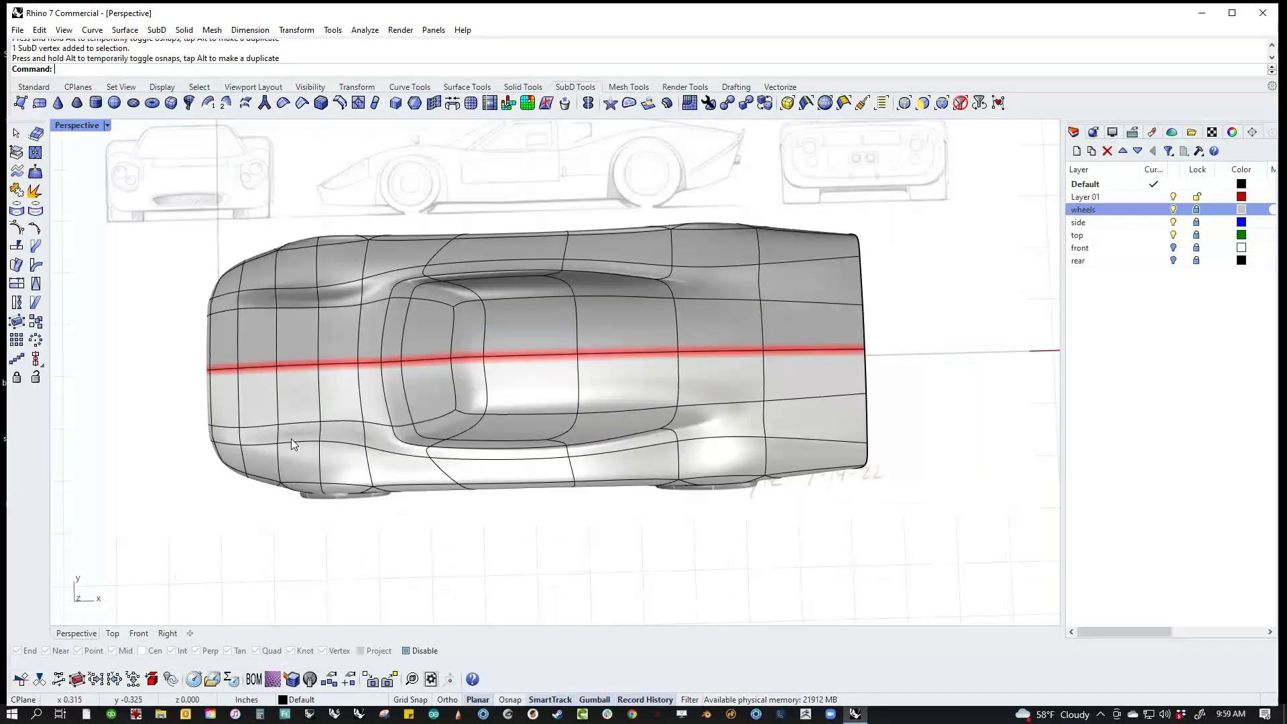
# Step: Unlock the wheels layer and mirror copies of the front and rear wheels to the car's other side, starting the mirror plane at 0
pyautogui.moveTo(379, 569); pyautogui.dragTo(577, 451, button='right')
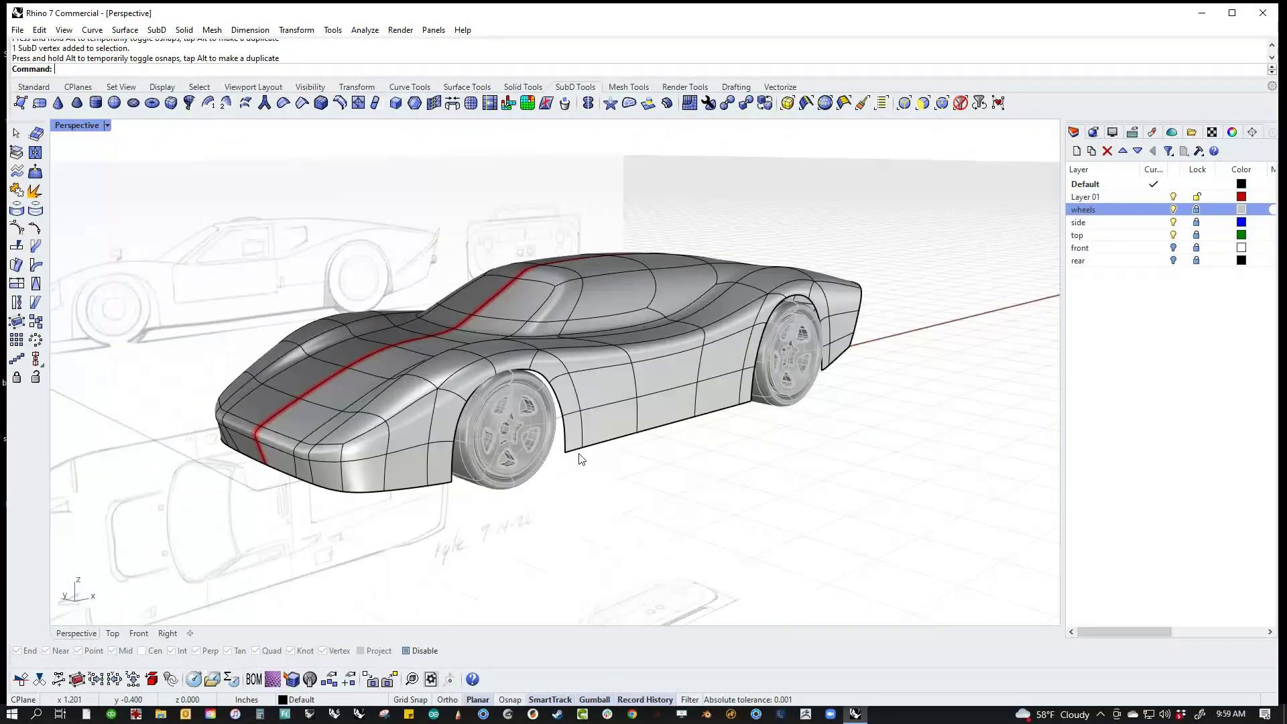
pyautogui.click(1196, 209)
pyautogui.click(522, 461)
pyautogui.keyDown('shift'); pyautogui.click(784, 388); pyautogui.keyUp('shift')
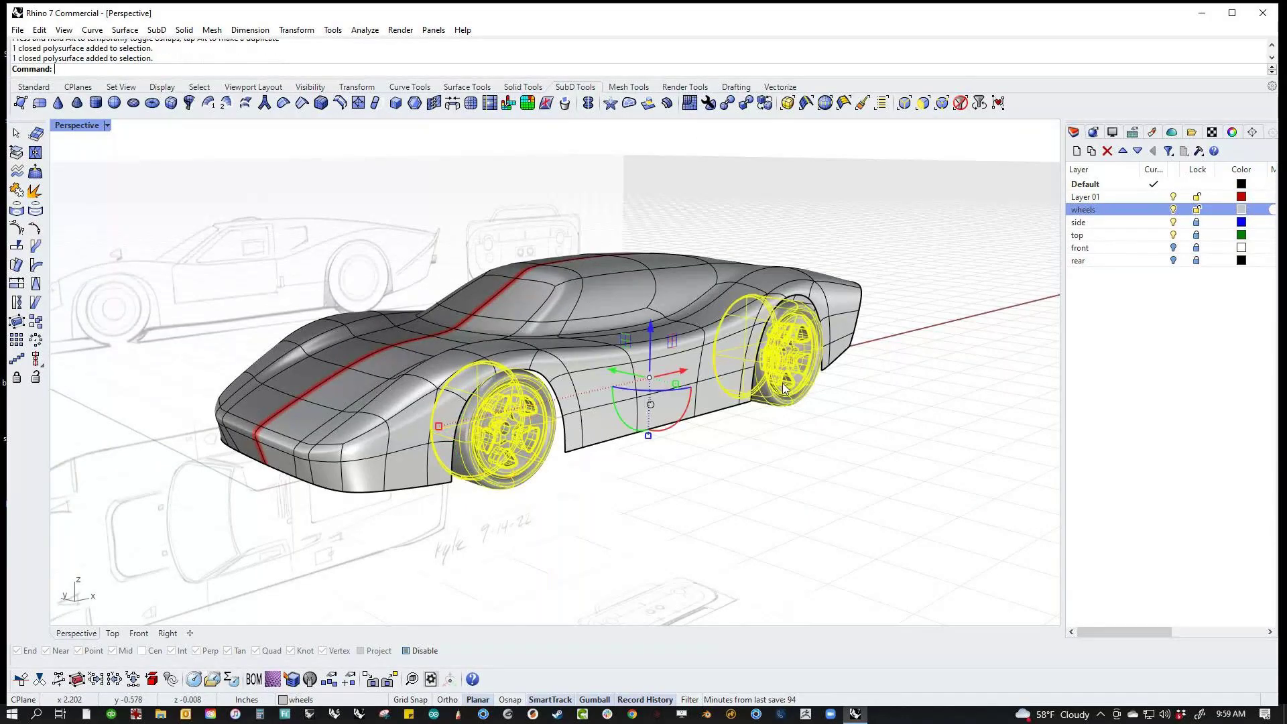
pyautogui.write('0')
pyautogui.press('Return')
pyautogui.click(827, 420)
pyautogui.click(789, 485)
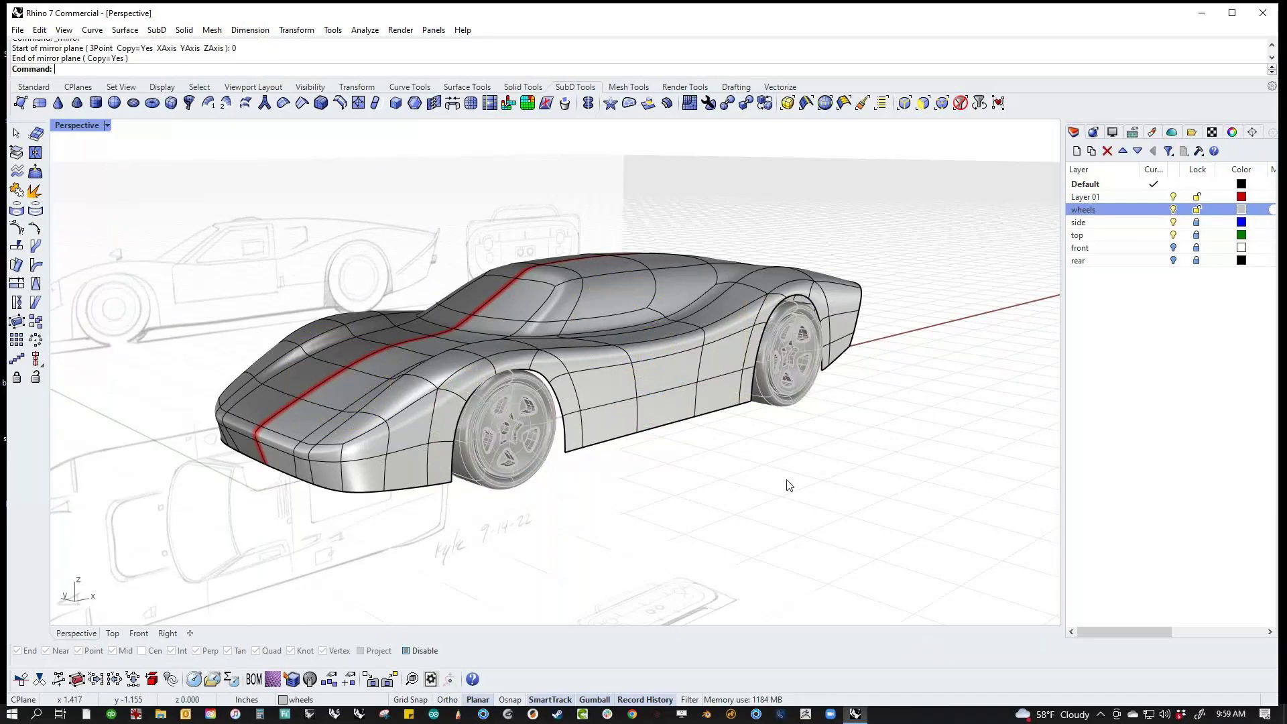
pyautogui.moveTo(788, 484); pyautogui.dragTo(656, 526, button='right')
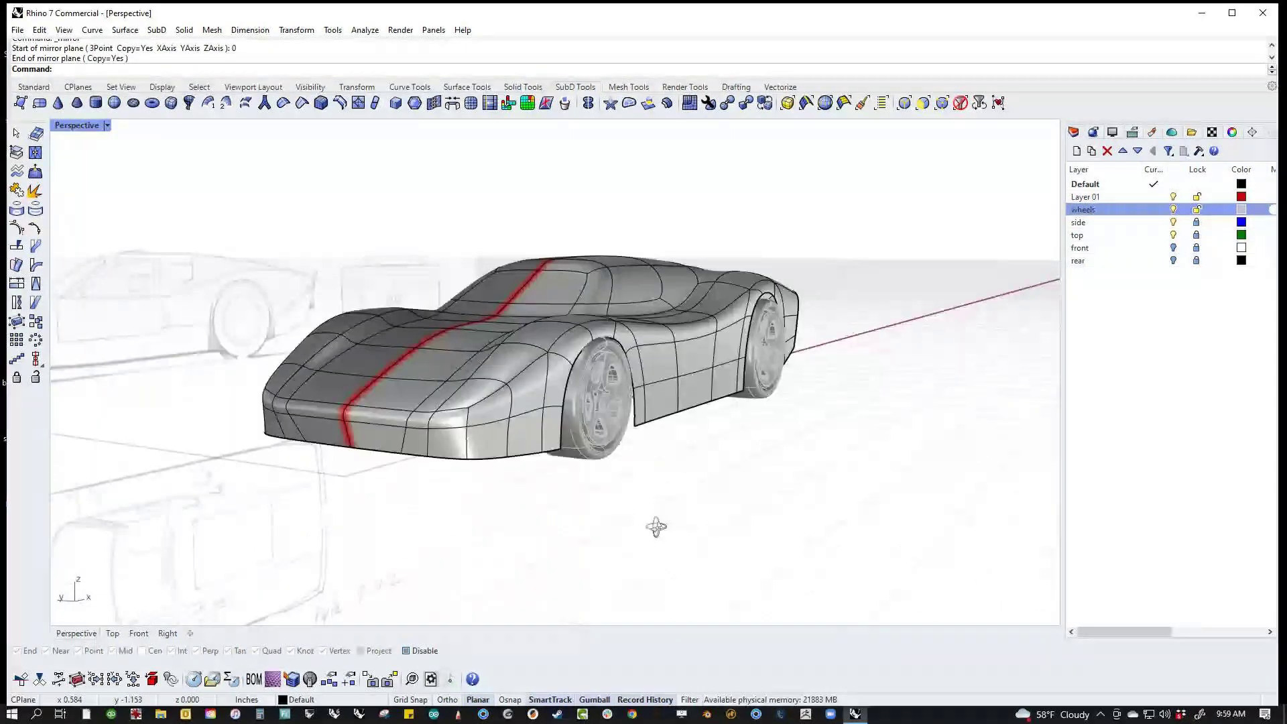
# Step: Examine the body with its mirrored wheels from the front, side and rear, and study the front reference sketch's lower bumper area
pyautogui.moveTo(656, 526); pyautogui.dragTo(506, 555, button='right')
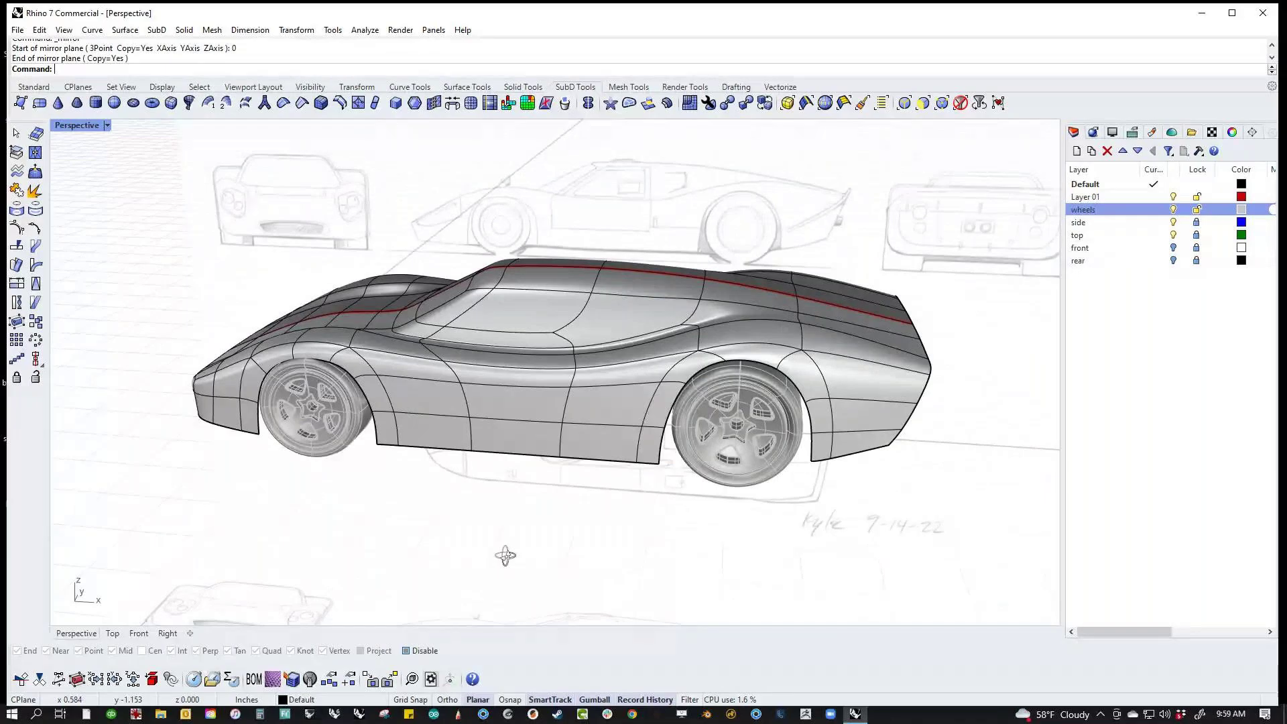
pyautogui.moveTo(505, 555); pyautogui.dragTo(411, 560, button='right')
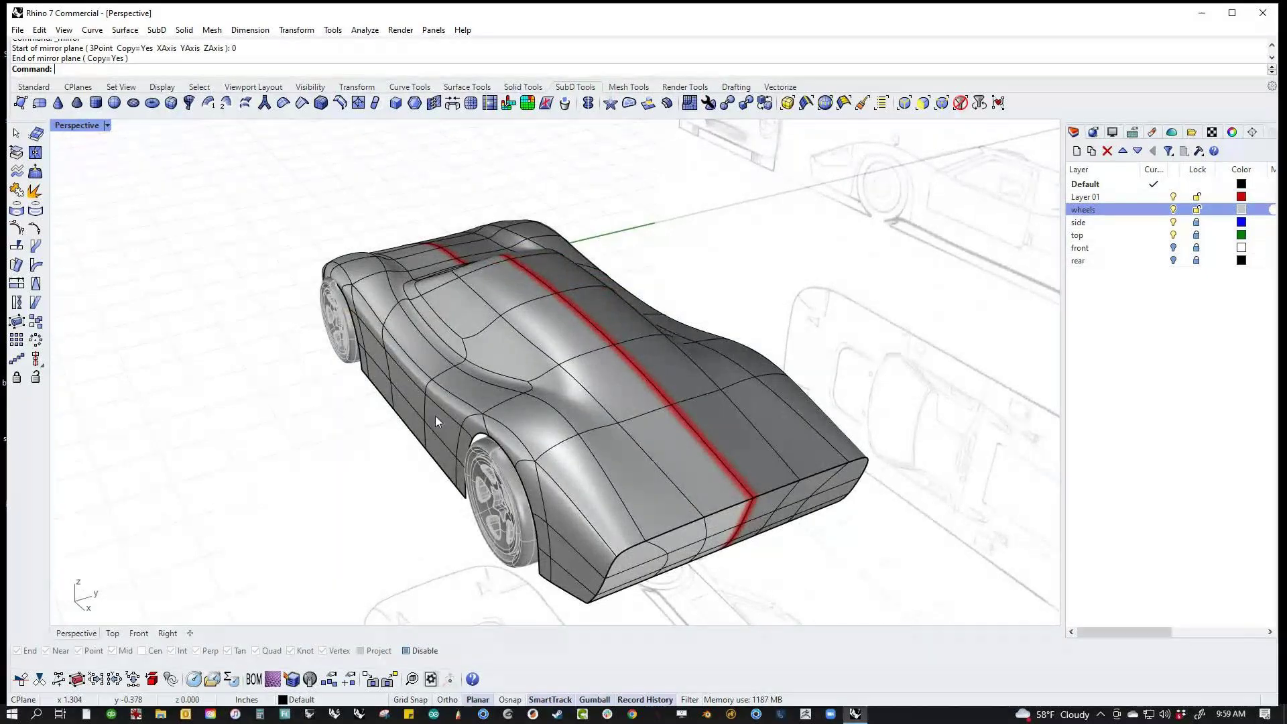
pyautogui.moveTo(435, 419); pyautogui.dragTo(638, 372, button='right')
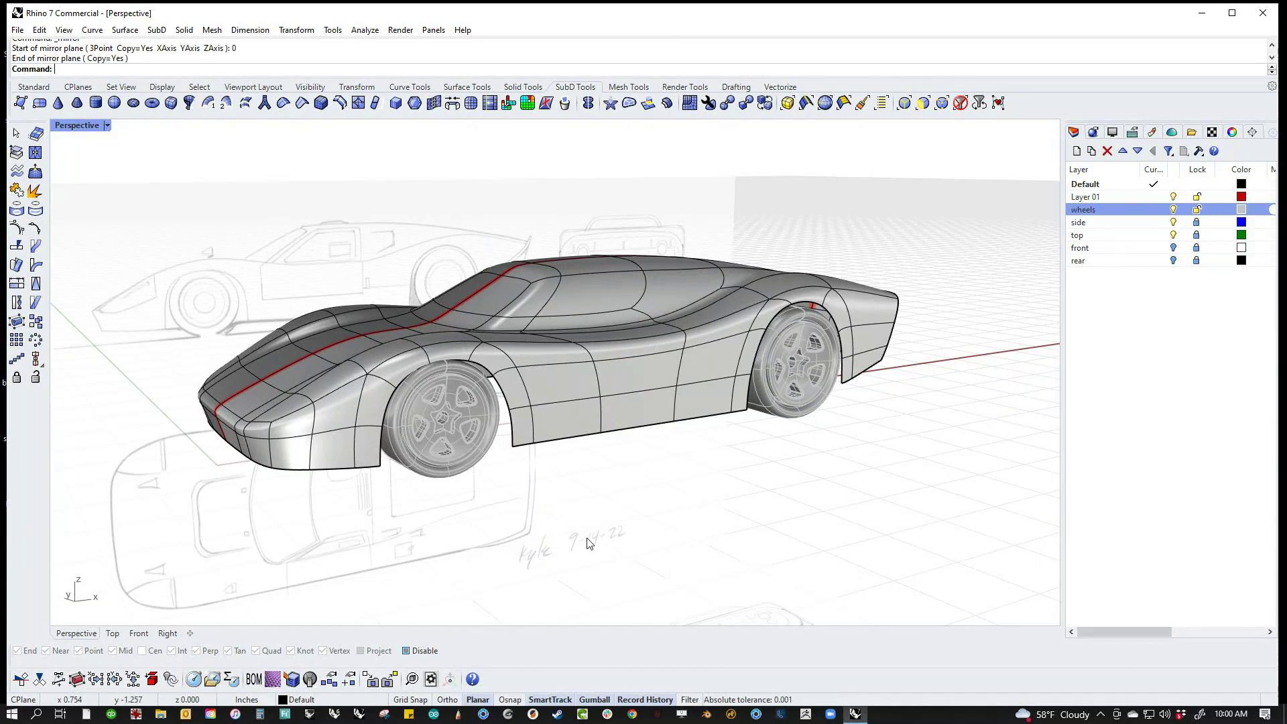
pyautogui.moveTo(689, 550); pyautogui.dragTo(661, 563, button='right')
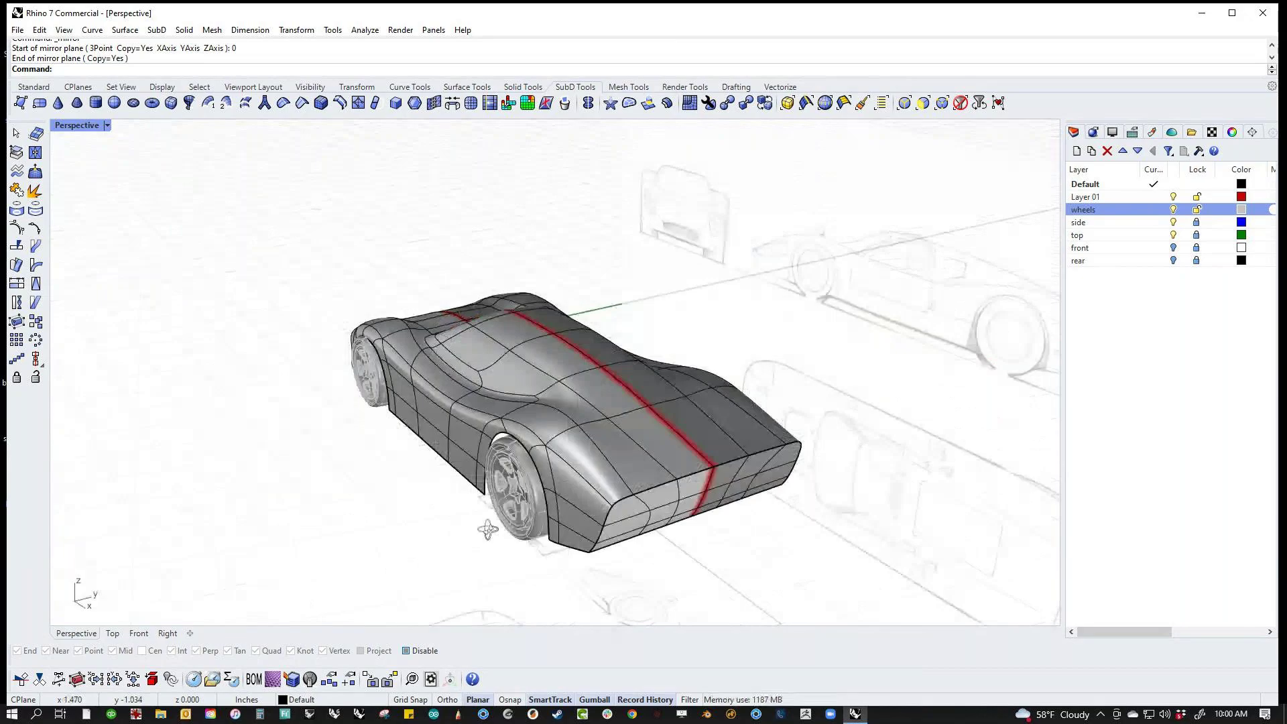
pyautogui.moveTo(454, 511)
pyautogui.mouseDown(button='right')
pyautogui.moveTo(440, 520)
pyautogui.moveTo(611, 532)
pyautogui.mouseUp(button='right')
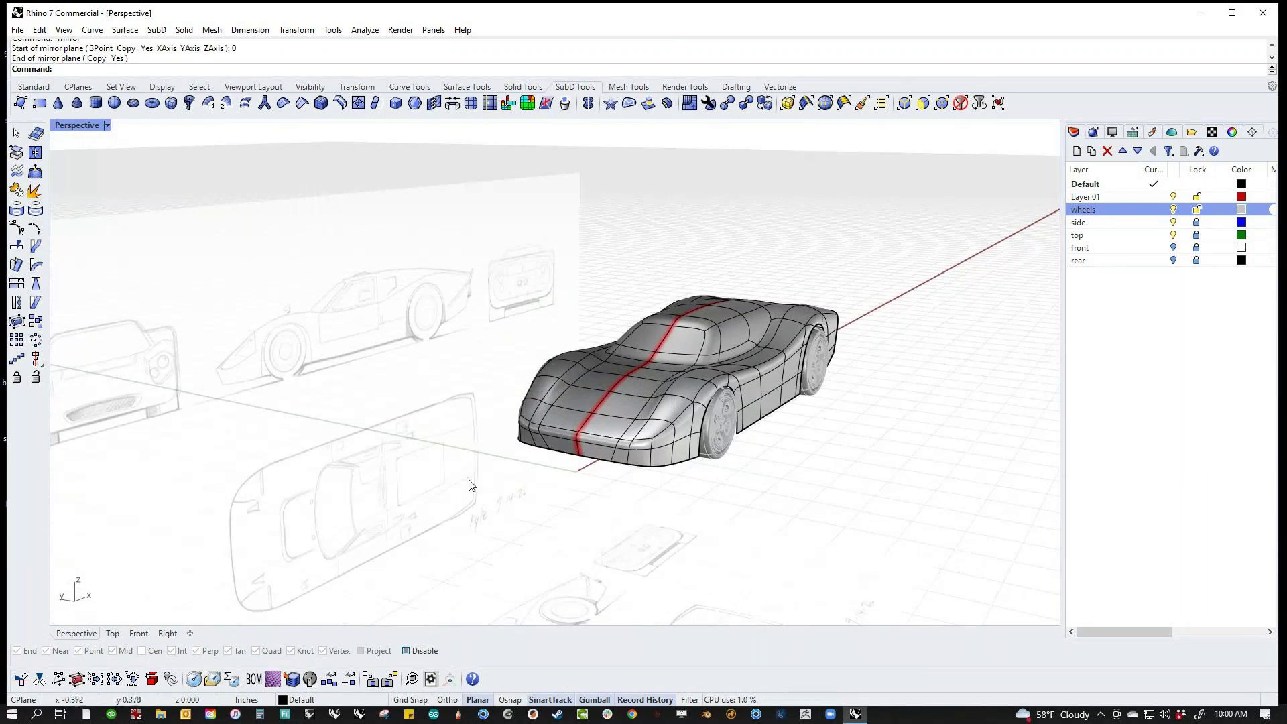
pyautogui.scroll(5, 239, 405)
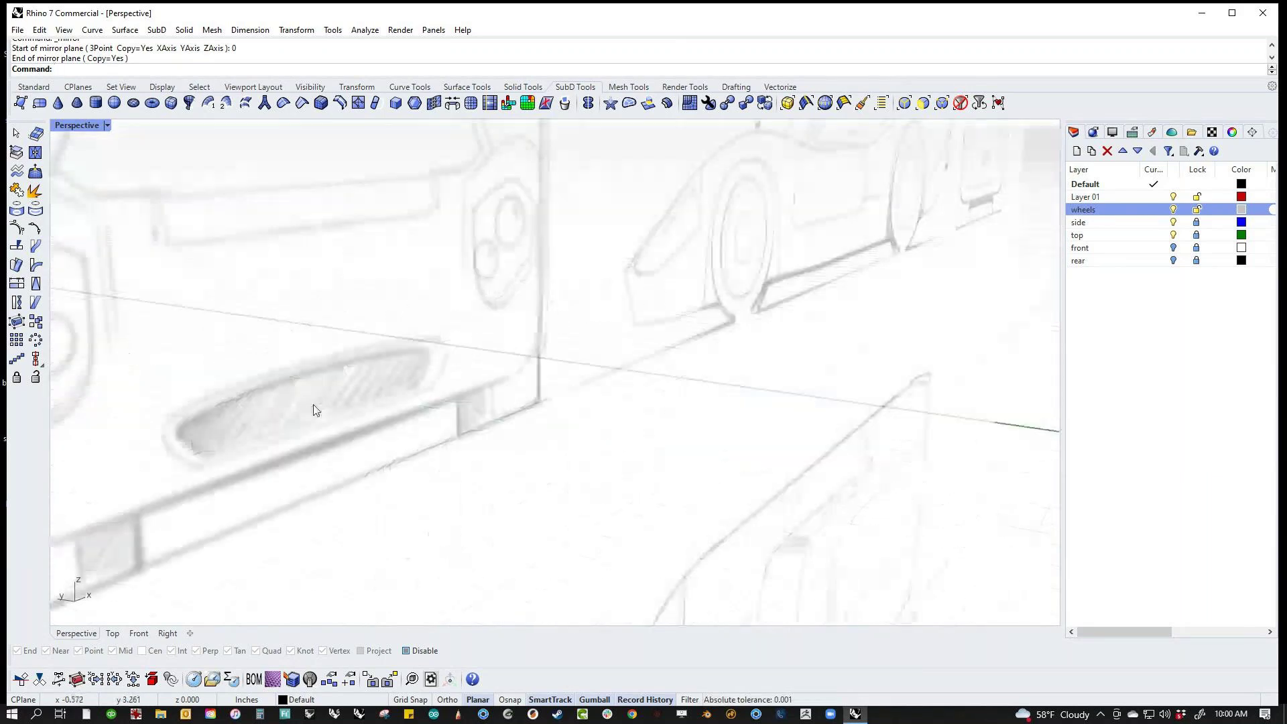
pyautogui.scroll(4, 362, 431)
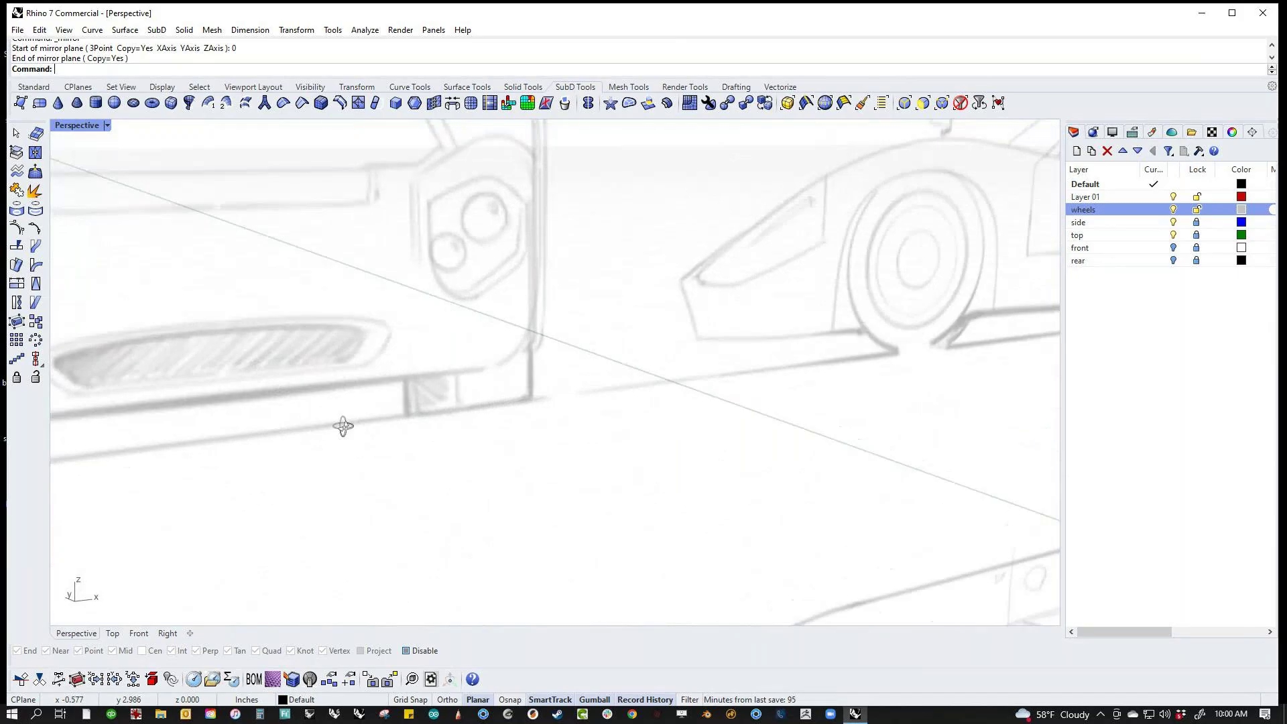
pyautogui.scroll(-4, 405, 402)
pyautogui.scroll(-4, 469, 428)
pyautogui.moveTo(469, 428)
pyautogui.keyDown('shift'); pyautogui.mouseDown(button='right')
pyautogui.moveTo(275, 411)
pyautogui.moveTo(740, 528)
pyautogui.mouseUp(button='right'); pyautogui.keyUp('shift')
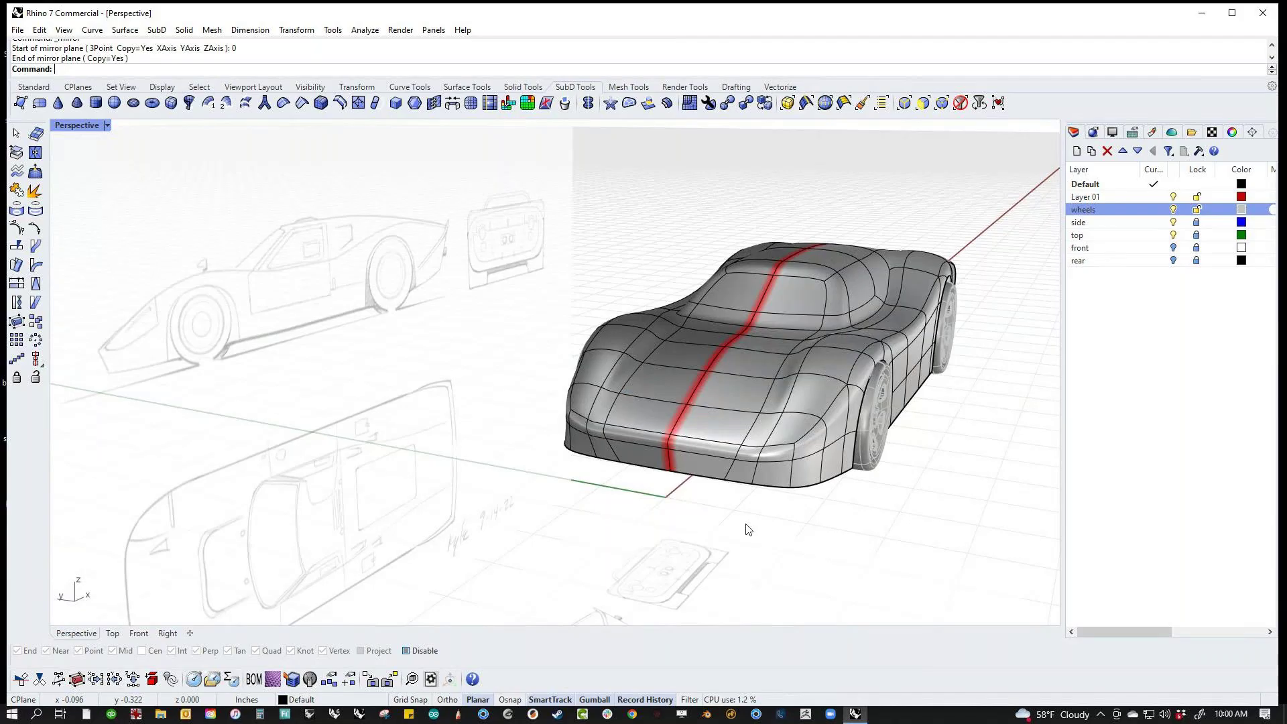
# Step: Move the two lower body edges behind the rear wheel slightly inward toward the car's centerline
pyautogui.moveTo(695, 531); pyautogui.dragTo(473, 475, button='right')
pyautogui.scroll(15, 438, 471)
pyautogui.keyDown('ctrl'); pyautogui.keyDown('shift'); pyautogui.click(314, 352); pyautogui.keyUp('shift'); pyautogui.keyUp('ctrl')
pyautogui.keyDown('ctrl'); pyautogui.keyDown('shift'); pyautogui.click(398, 336); pyautogui.keyUp('shift'); pyautogui.keyUp('ctrl')
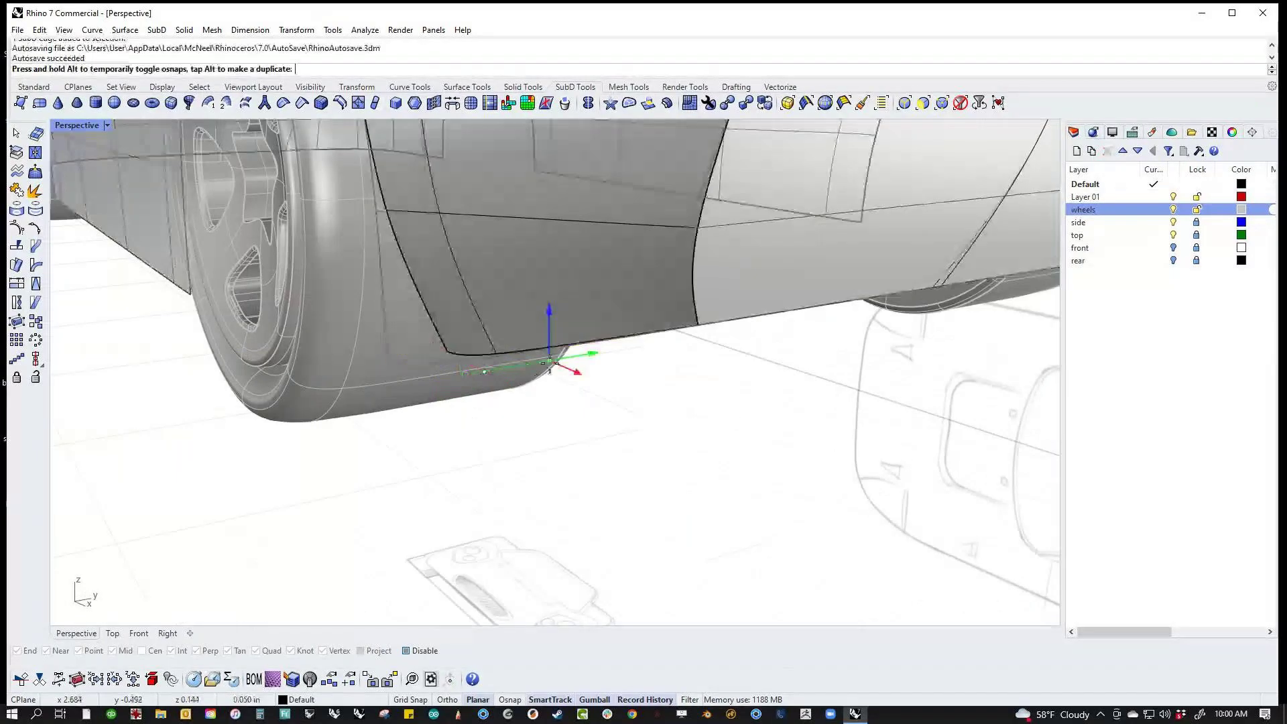
pyautogui.moveTo(595, 360)
pyautogui.mouseDown()
pyautogui.moveTo(630, 347)
pyautogui.moveTo(588, 353)
pyautogui.mouseUp()
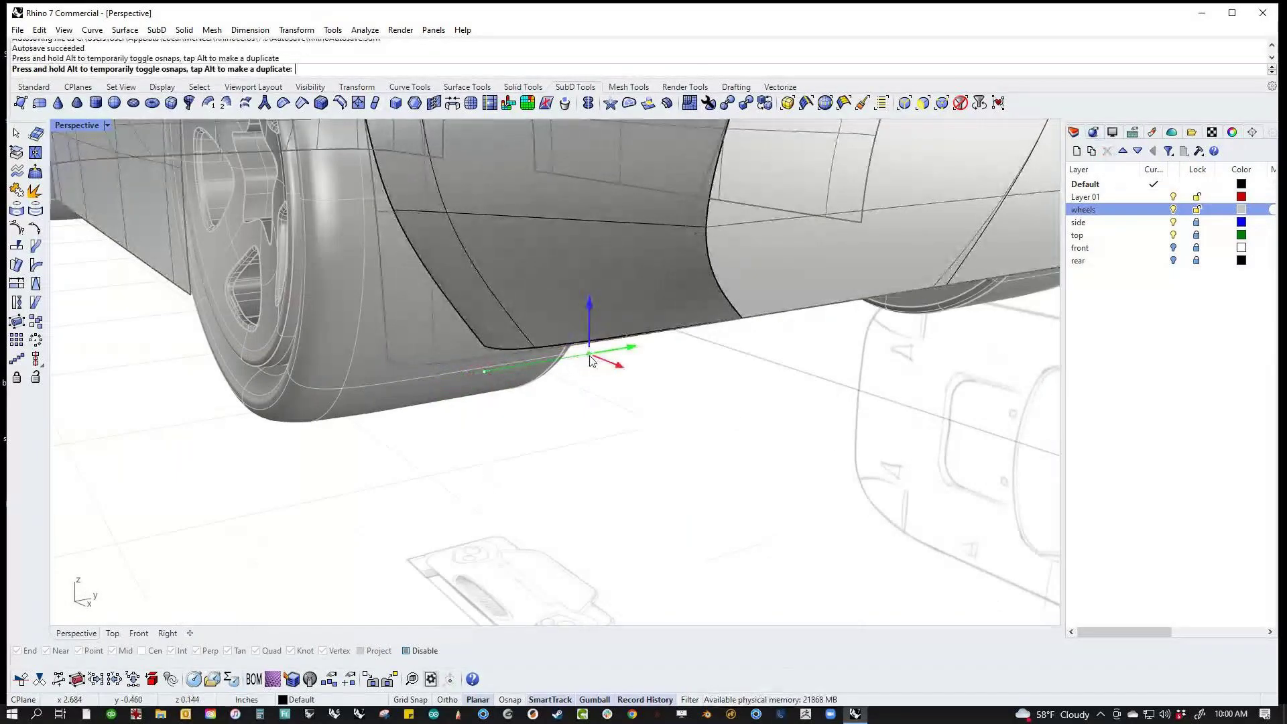
pyautogui.click(665, 509)
# Step: Move the five lower nose edges, from the front wheel around the corner of the bumper, inward toward the centerline so the nose tapers underneath
pyautogui.scroll(-12, 684, 400)
pyautogui.moveTo(678, 409); pyautogui.dragTo(683, 516, button='right')
pyautogui.scroll(5, 754, 425)
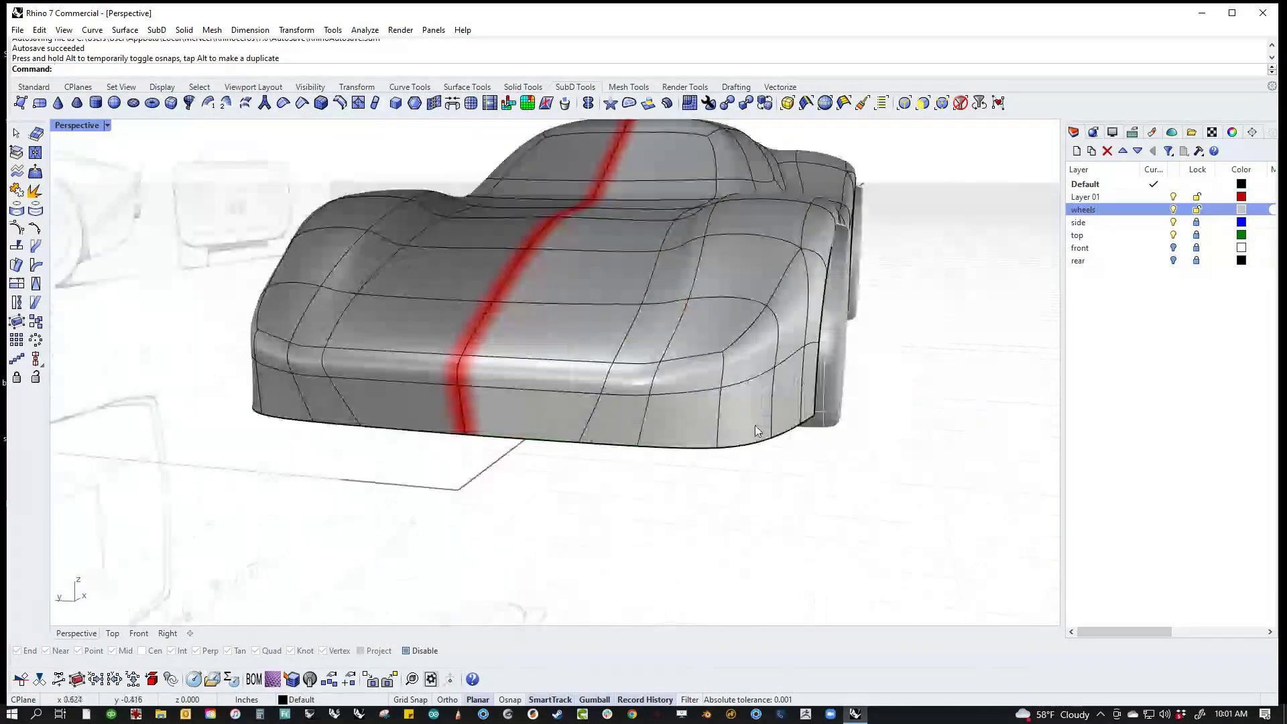
pyautogui.click(800, 427)
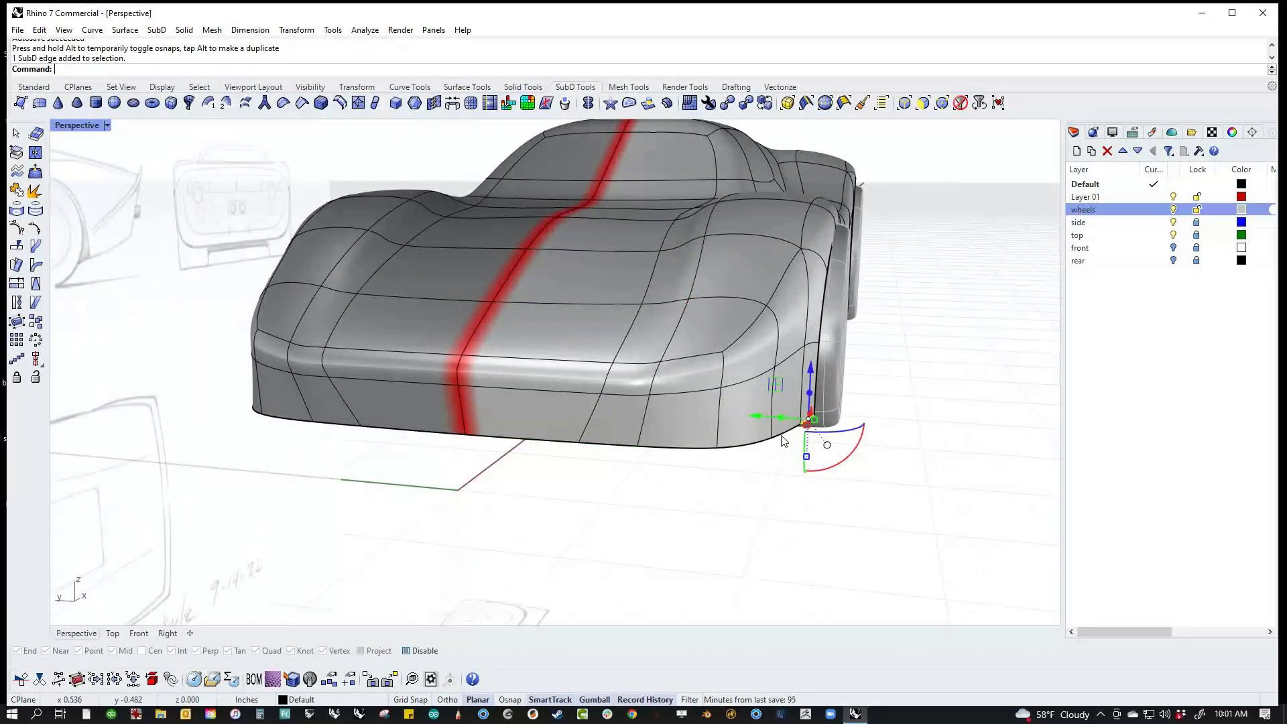
pyautogui.keyDown('ctrl'); pyautogui.keyDown('shift'); pyautogui.click(781, 436); pyautogui.keyUp('shift'); pyautogui.keyUp('ctrl')
pyautogui.keyDown('ctrl'); pyautogui.keyDown('shift'); pyautogui.click(743, 445); pyautogui.keyUp('shift'); pyautogui.keyUp('ctrl')
pyautogui.keyDown('ctrl'); pyautogui.keyDown('shift'); pyautogui.click(680, 449); pyautogui.keyUp('shift'); pyautogui.keyUp('ctrl')
pyautogui.keyDown('ctrl'); pyautogui.keyDown('shift'); pyautogui.click(612, 448); pyautogui.keyUp('shift'); pyautogui.keyUp('ctrl')
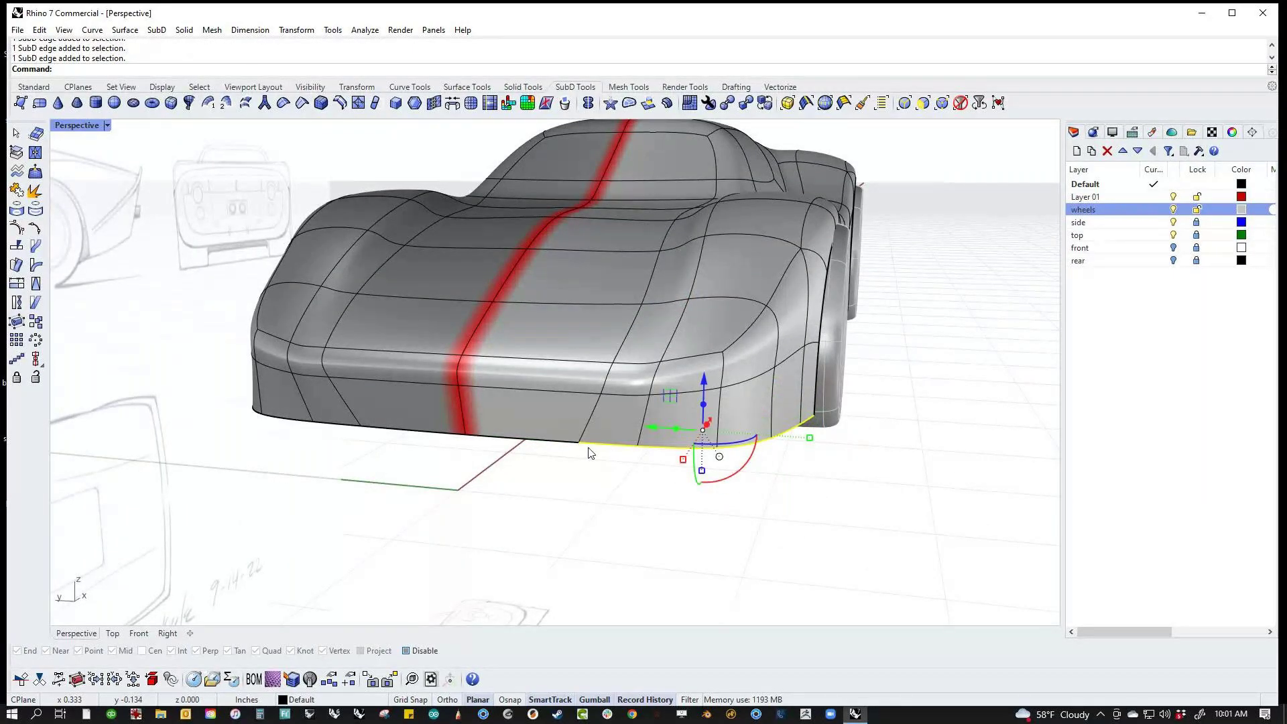
pyautogui.moveTo(668, 441)
pyautogui.mouseDown()
pyautogui.moveTo(653, 435)
pyautogui.moveTo(664, 454)
pyautogui.mouseUp()
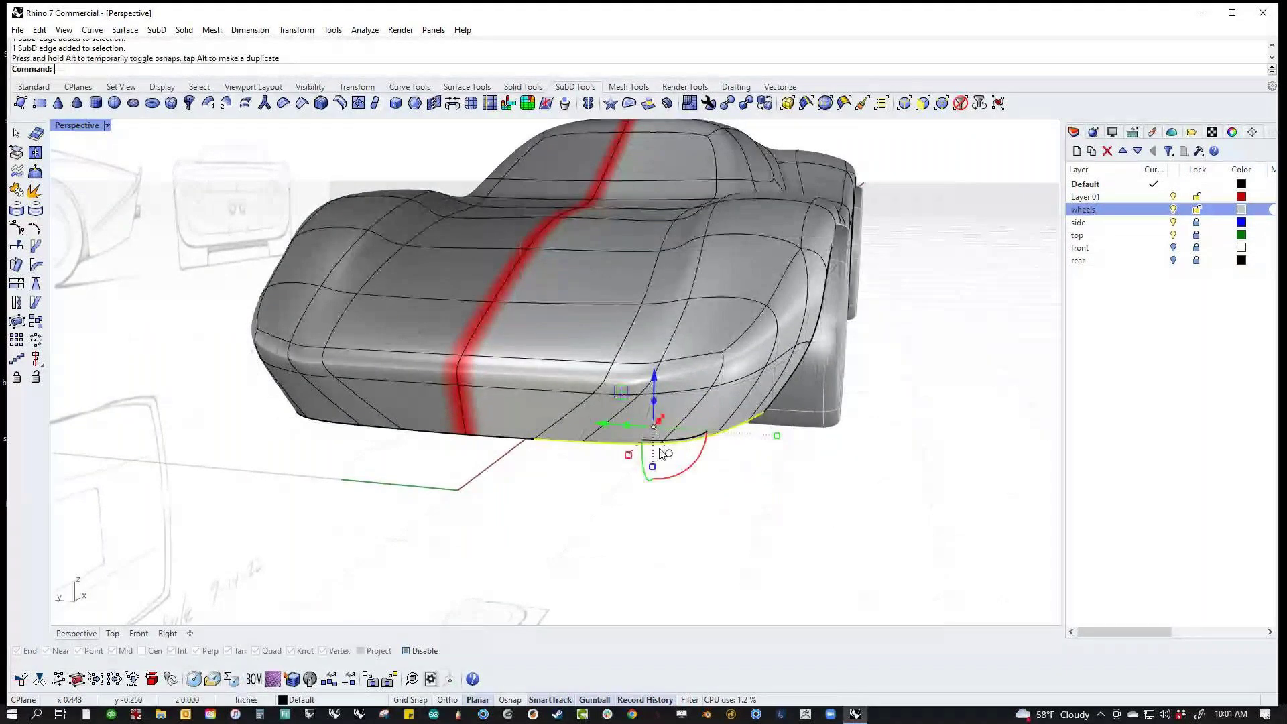
pyautogui.click(782, 512)
# Step: Move the lower sill edges between the front and rear wheels slightly inward toward the car's centerline
pyautogui.moveTo(781, 512); pyautogui.dragTo(622, 524, button='right')
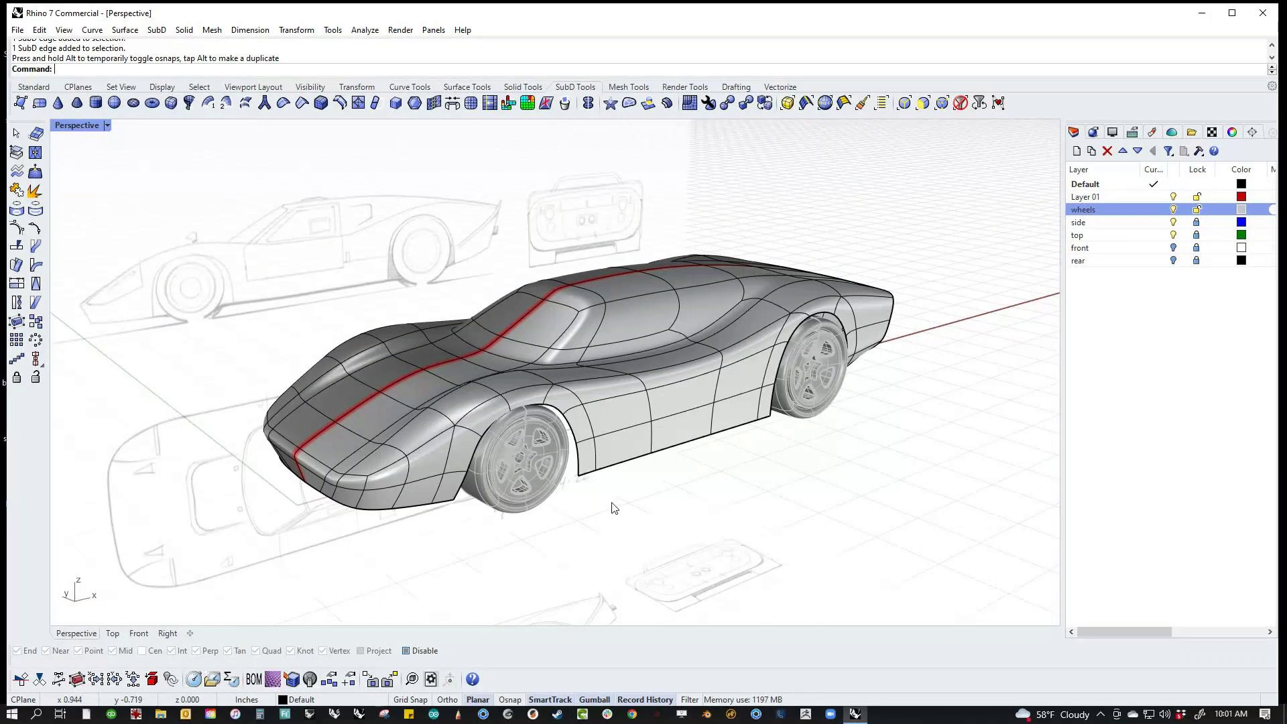
pyautogui.scroll(2, 614, 507)
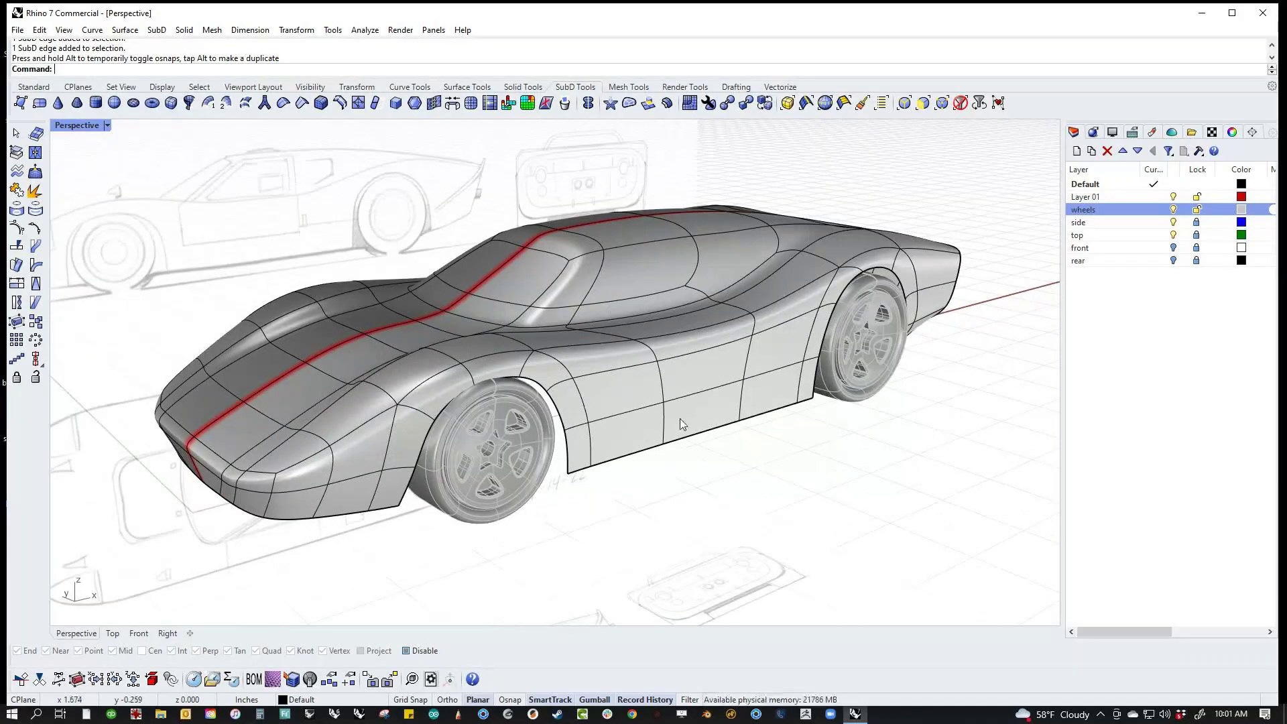
pyautogui.click(596, 470)
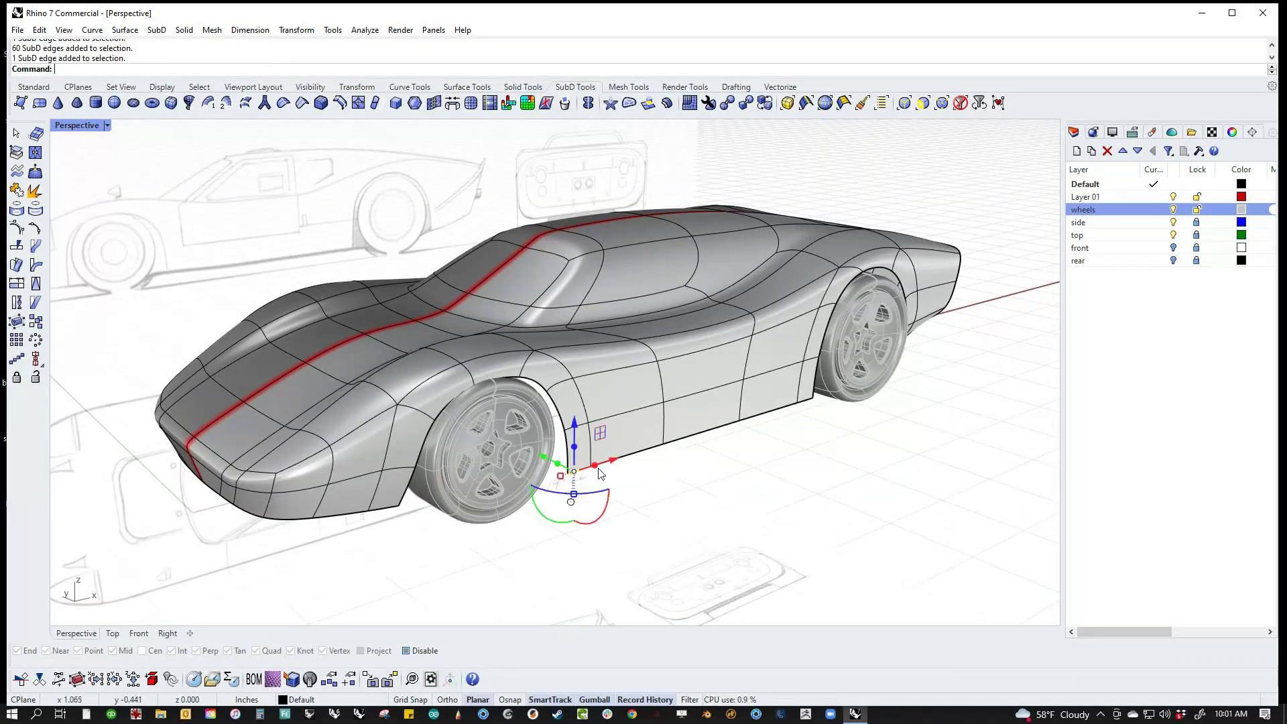
pyautogui.keyDown('shift'); pyautogui.click(805, 404); pyautogui.keyUp('shift')
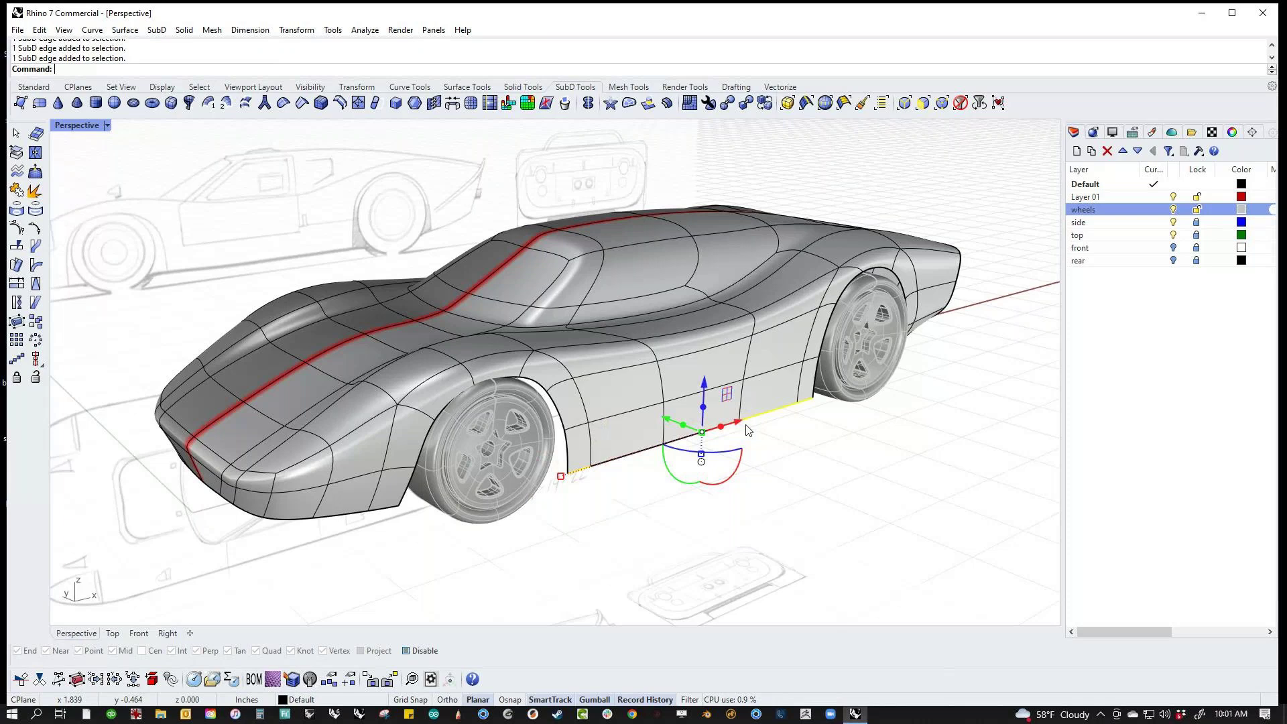
pyautogui.moveTo(714, 426); pyautogui.dragTo(653, 494, button='right')
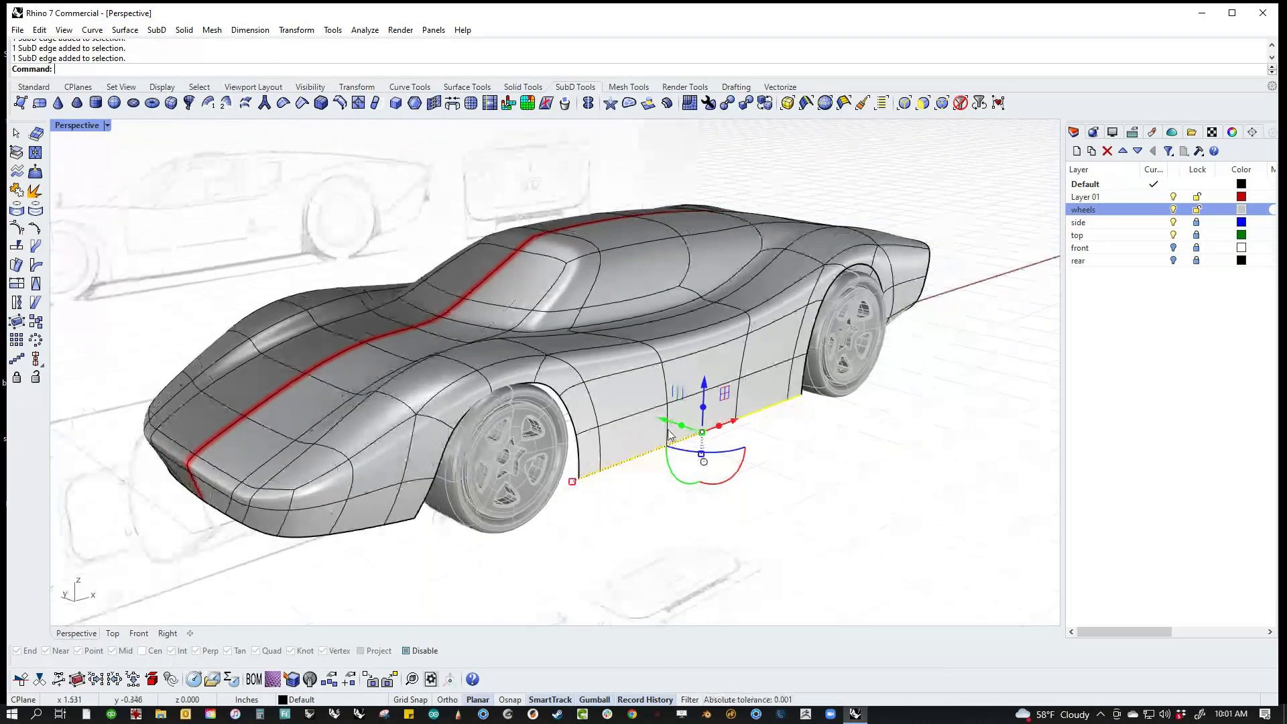
pyautogui.moveTo(661, 420); pyautogui.dragTo(671, 442)
pyautogui.click(764, 522)
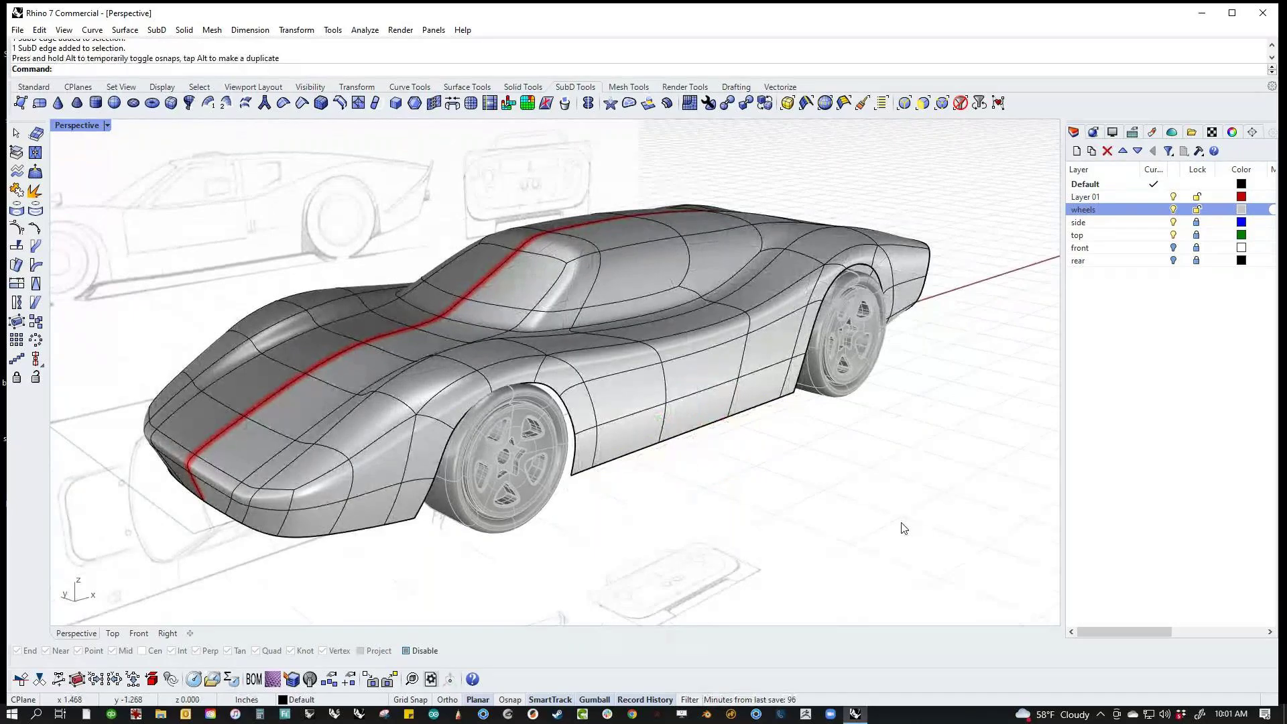
# Step: Examine the faces behind the side window and on the rear deck, and the headlight and grille details in the front reference sketch
pyautogui.moveTo(752, 465); pyautogui.dragTo(552, 399, button='right')
pyautogui.scroll(4, 552, 394)
pyautogui.keyDown('ctrl'); pyautogui.keyDown('shift'); pyautogui.click(466, 373); pyautogui.keyUp('shift'); pyautogui.keyUp('ctrl')
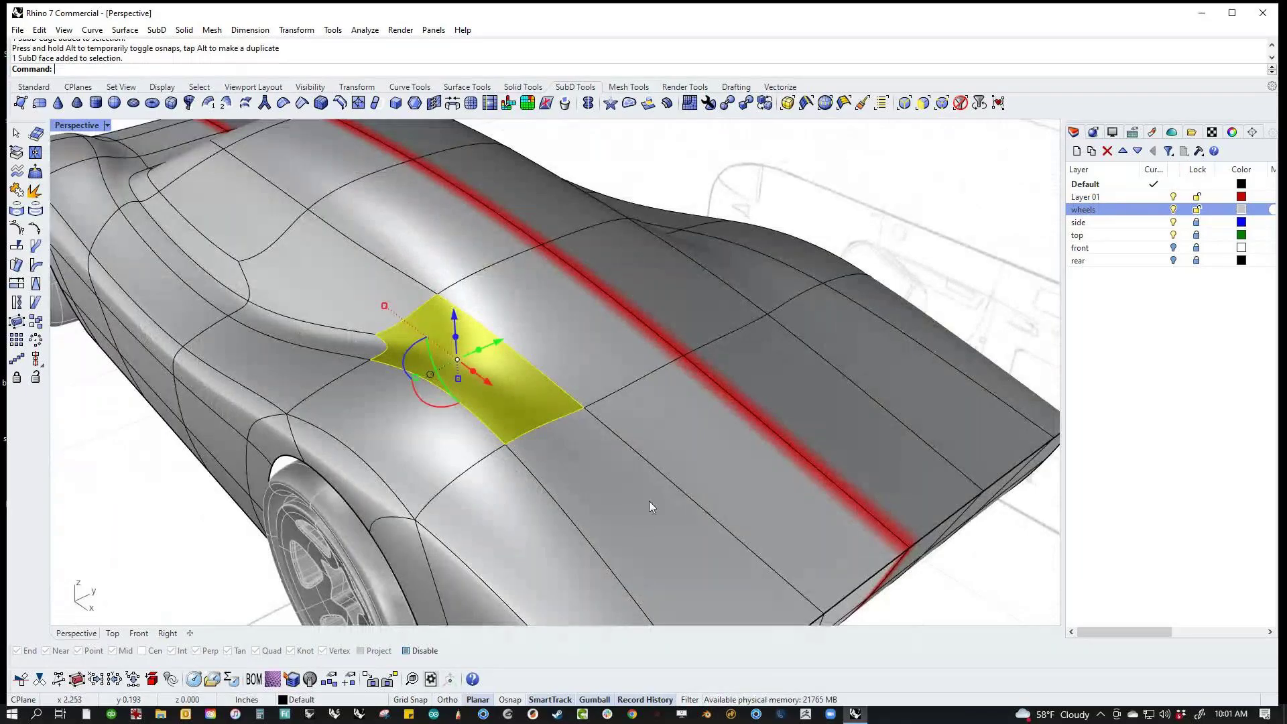
pyautogui.keyDown('ctrl'); pyautogui.keyDown('shift'); pyautogui.click(649, 500); pyautogui.keyUp('shift'); pyautogui.keyUp('ctrl')
pyautogui.press('Escape')
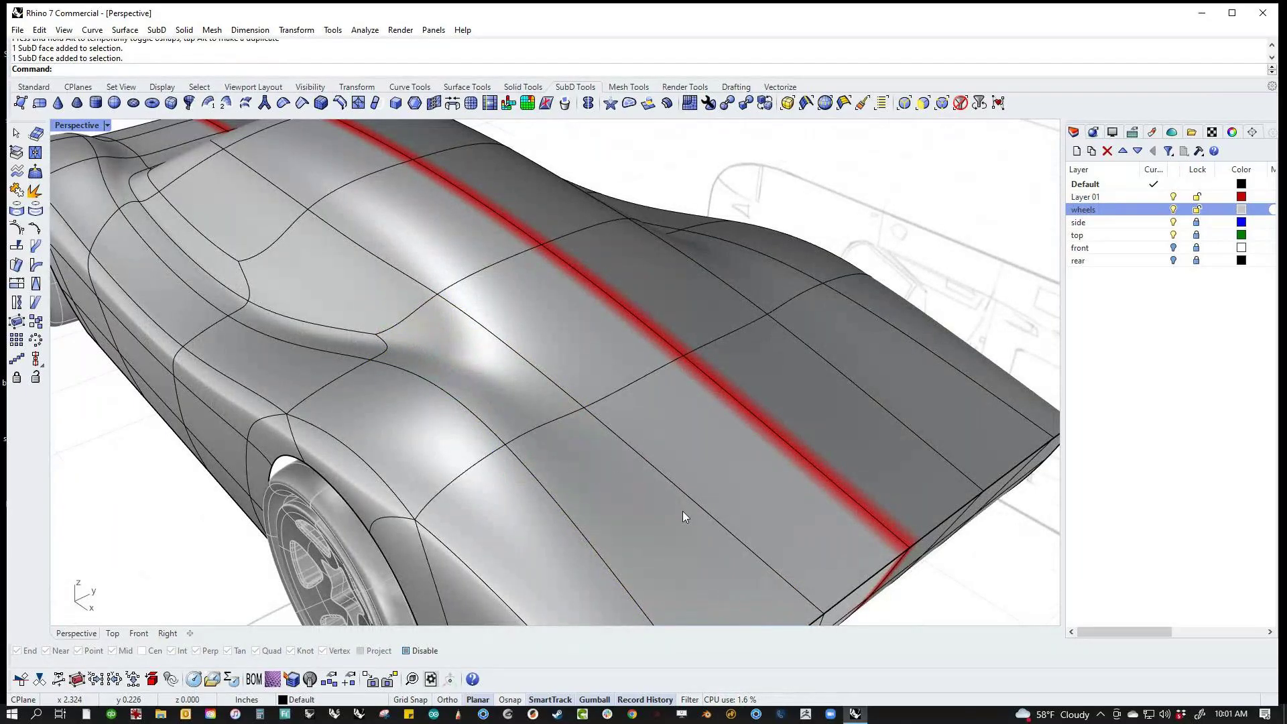
pyautogui.scroll(-4, 680, 507)
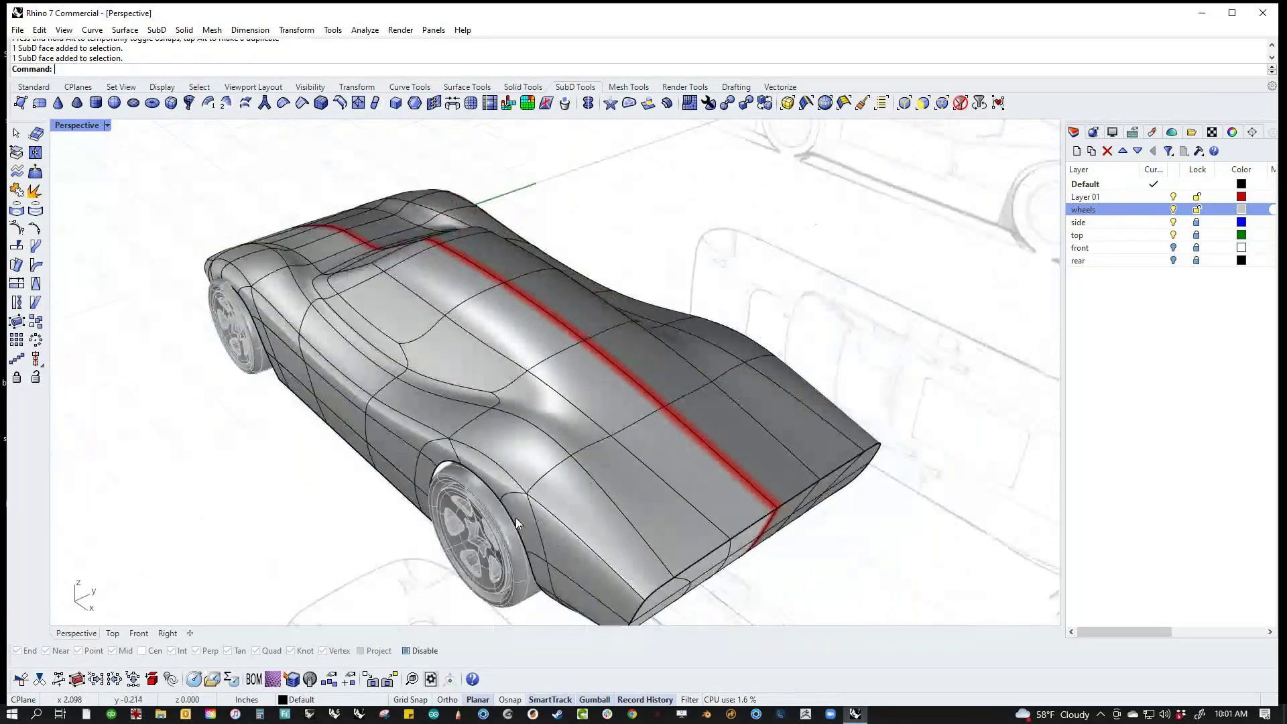
pyautogui.moveTo(516, 518); pyautogui.dragTo(388, 345, button='right')
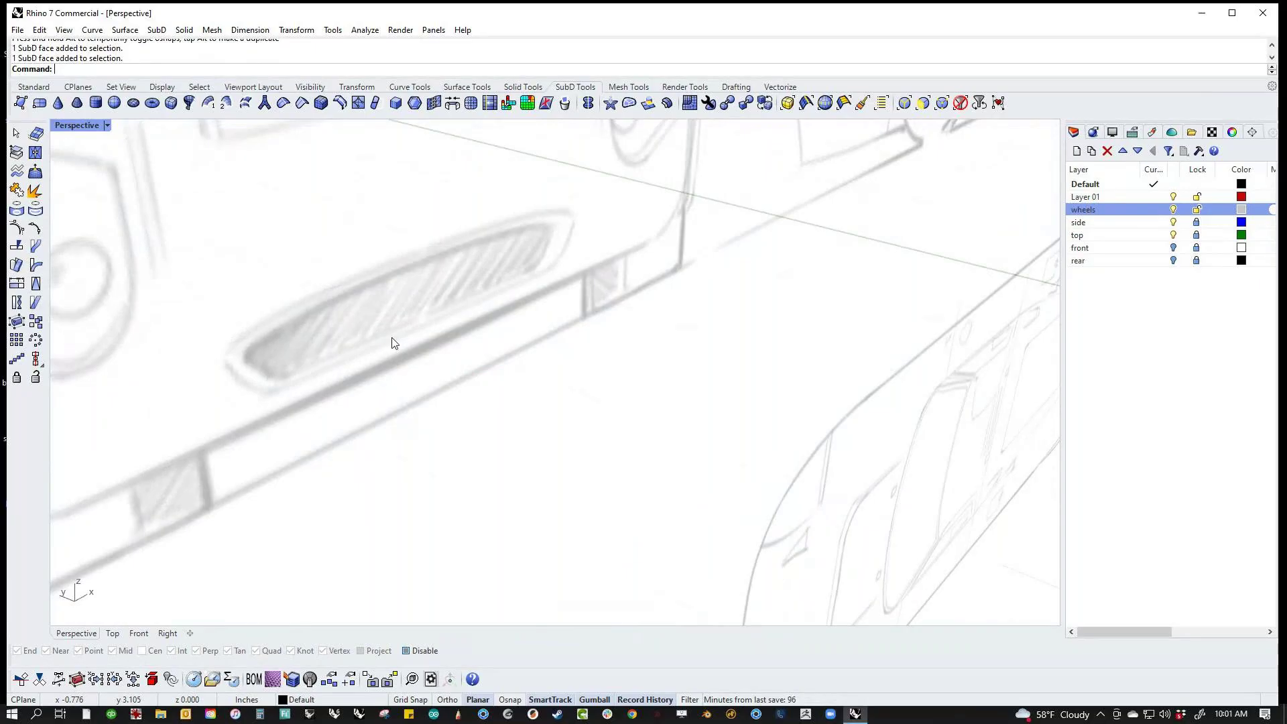
pyautogui.scroll(-2, 395, 355)
pyautogui.scroll(-2, 399, 375)
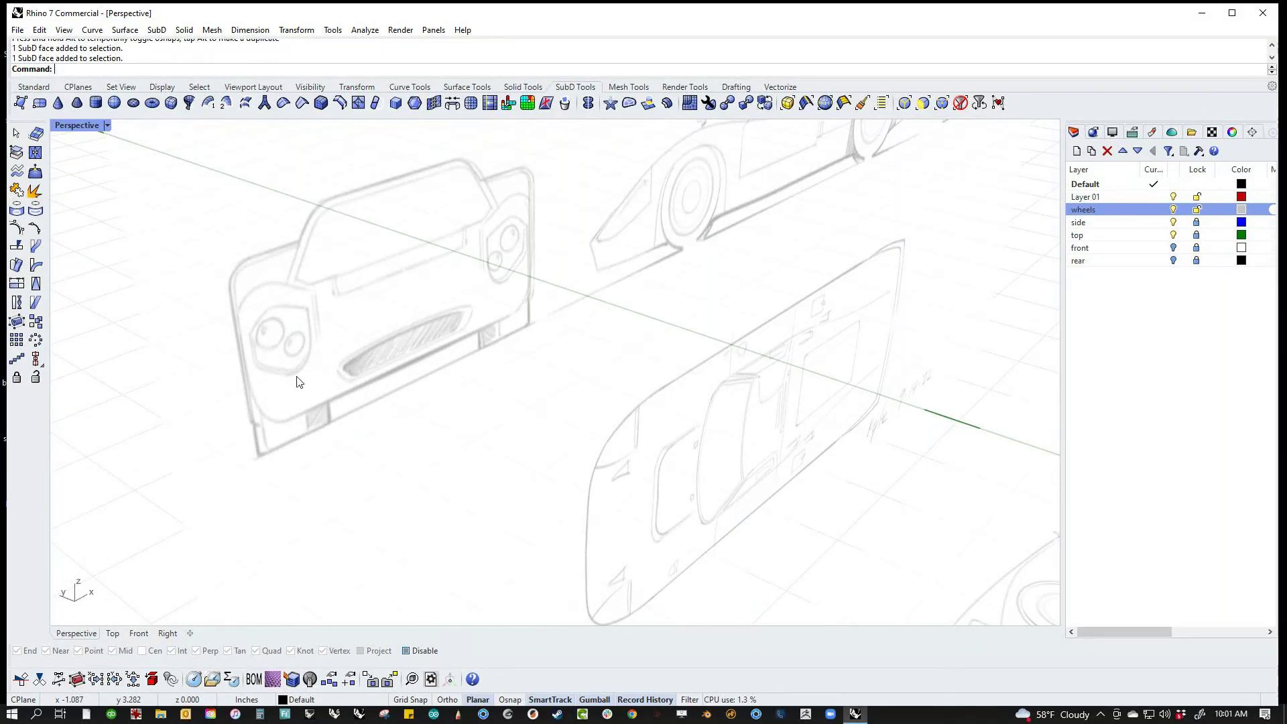
pyautogui.scroll(-2, 417, 409)
pyautogui.moveTo(415, 409)
pyautogui.mouseDown(button='right')
pyautogui.moveTo(566, 440)
pyautogui.moveTo(376, 441)
pyautogui.moveTo(613, 550)
pyautogui.mouseUp(button='right')
pyautogui.scroll(4, 434, 477)
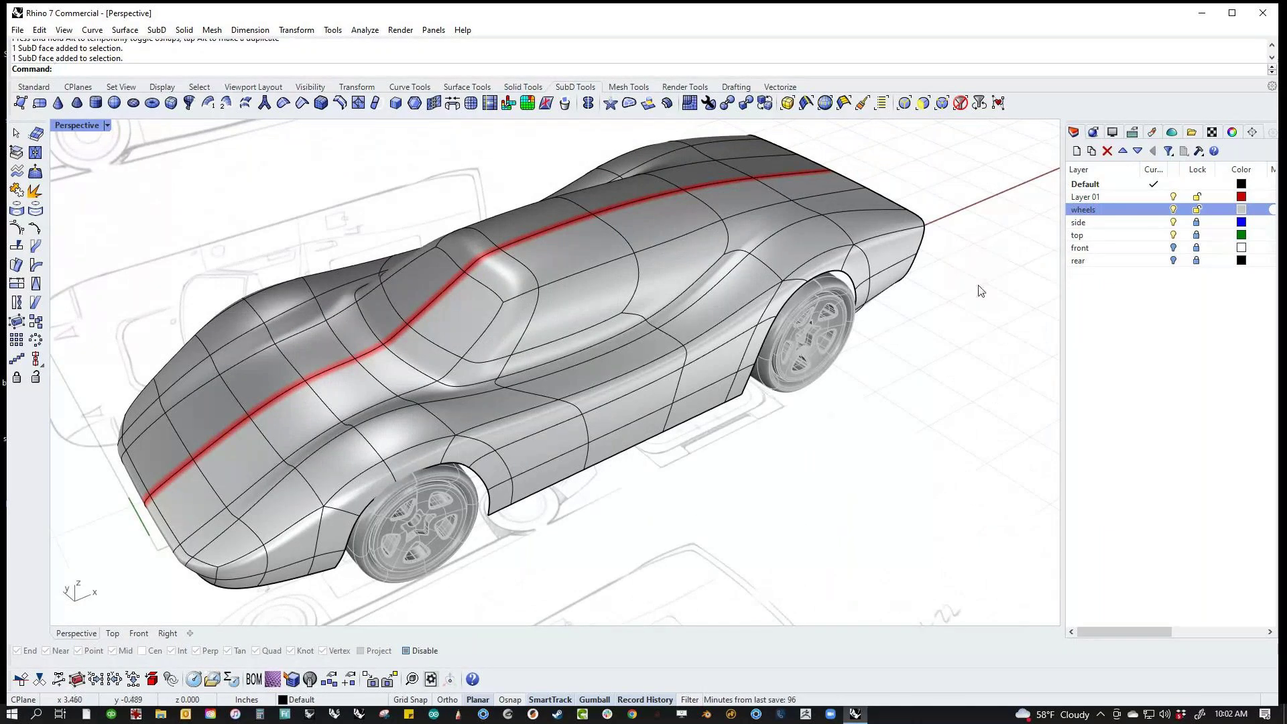
# Step: Select the car body SubD and create a new layer named "sbd parts car"
pyautogui.click(917, 251)
pyautogui.hotkey('ctrl', 'n')
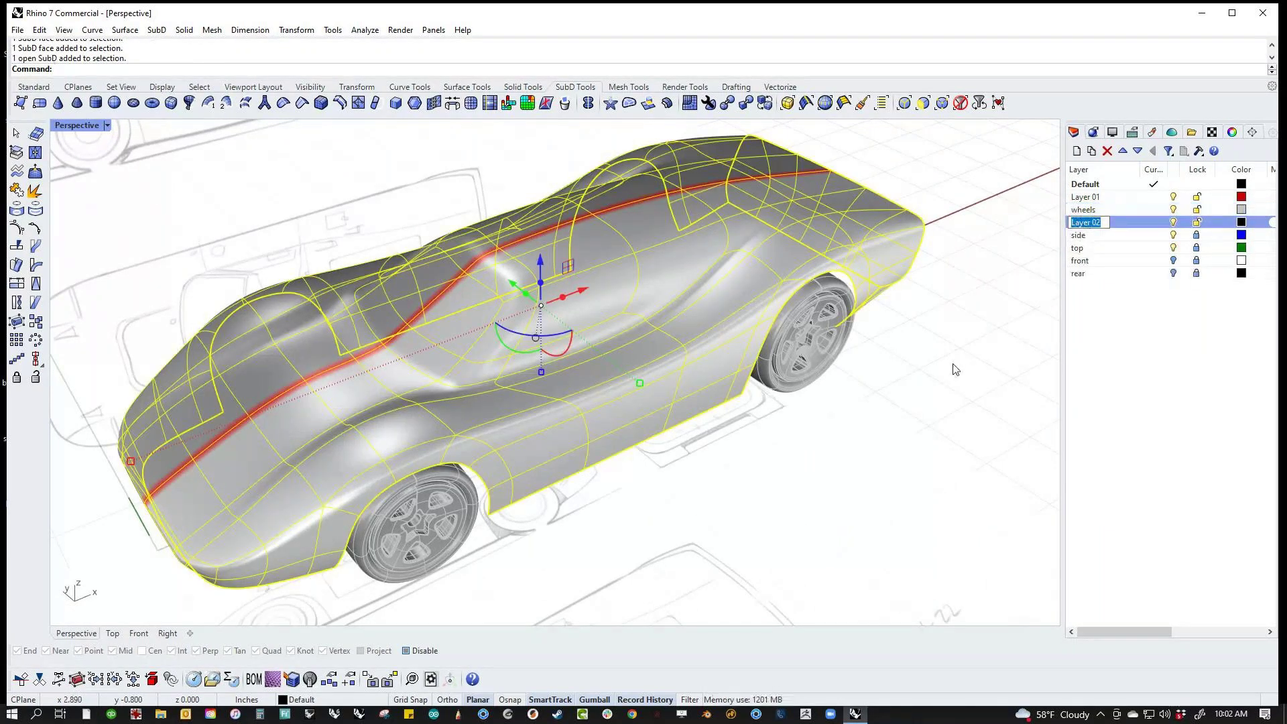
pyautogui.write('sbd parts car')
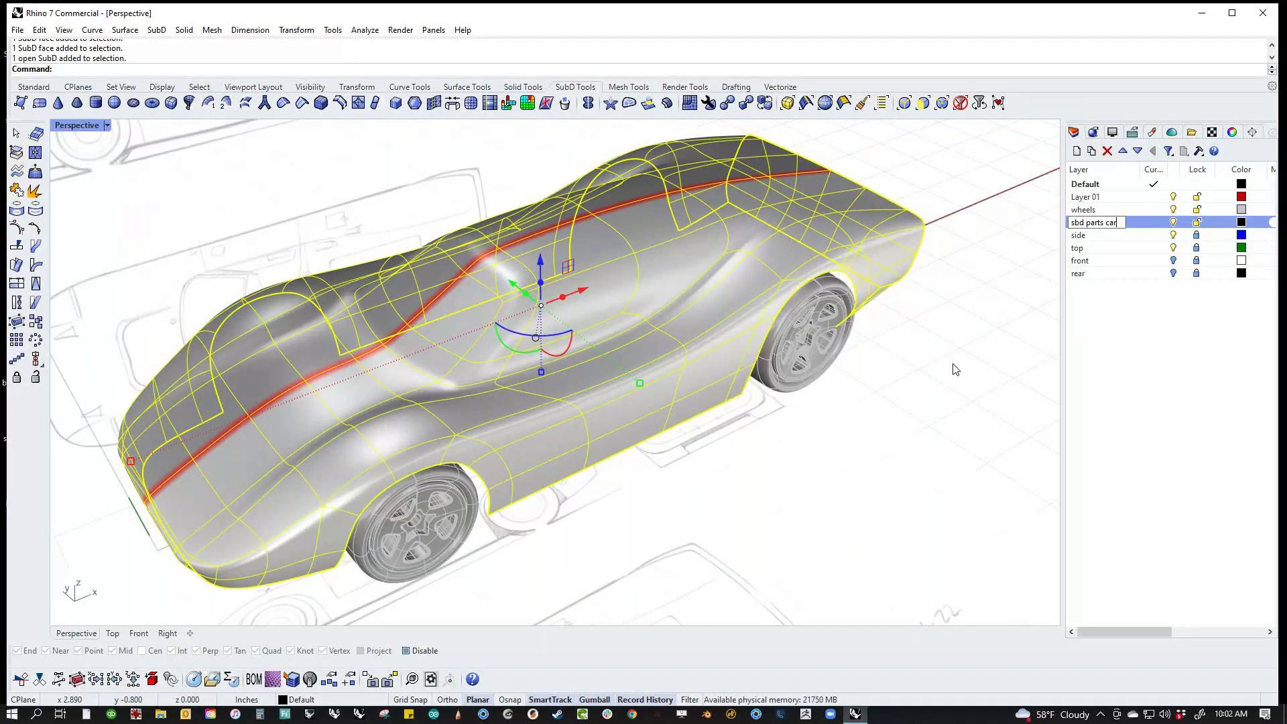
pyautogui.press('Return')
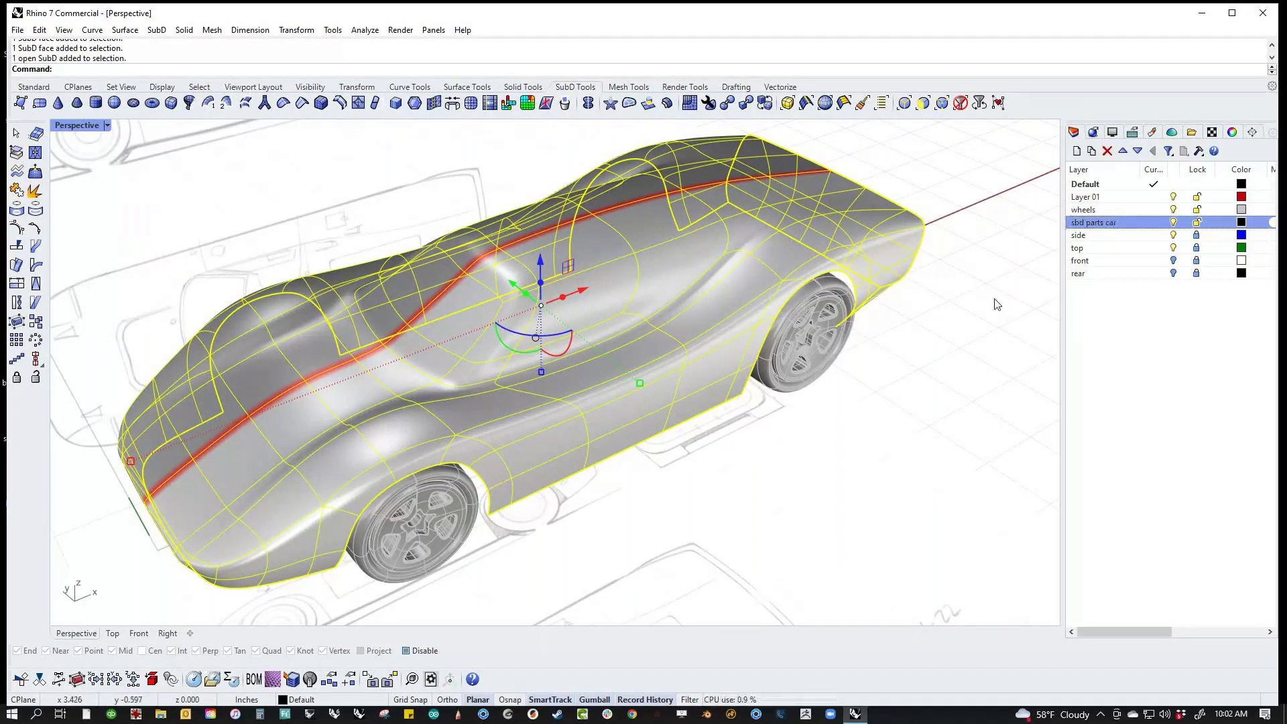
# Step: Copy the car body SubD onto the "sbd parts car" layer, and hide and lock that layer
pyautogui.rightClick(1105, 222)
pyautogui.click(1014, 453)
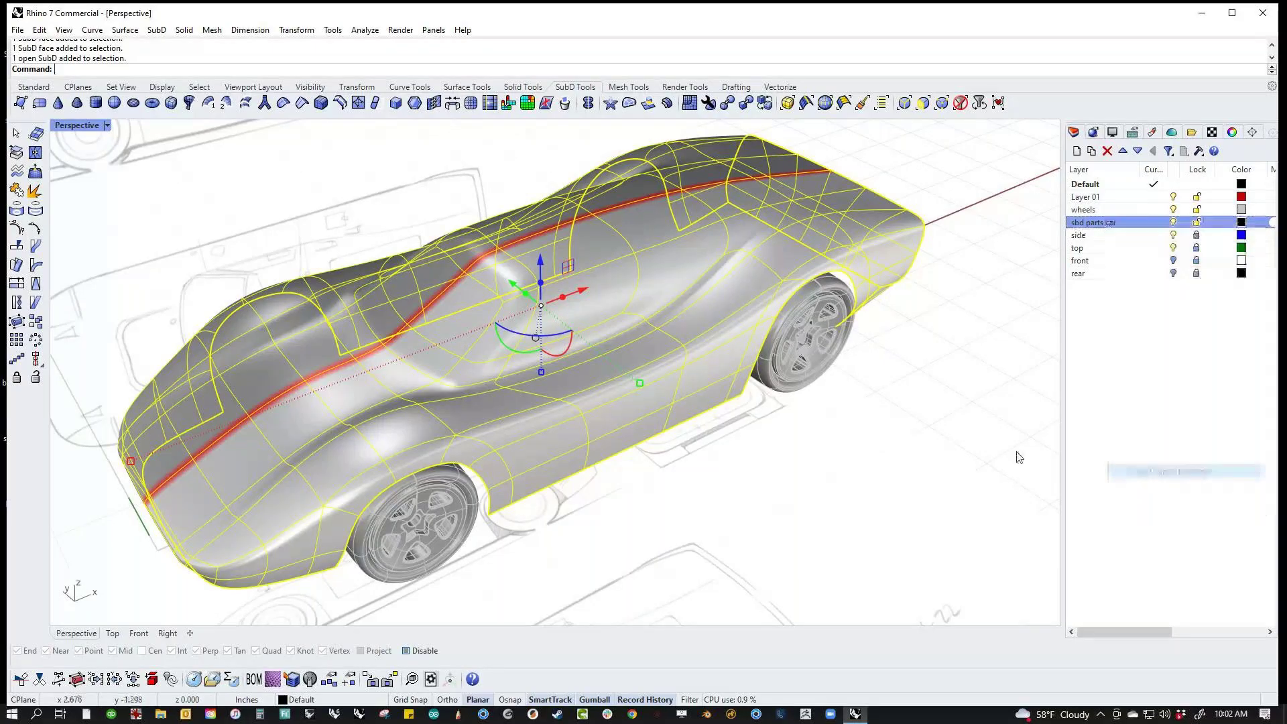
pyautogui.click(1197, 222)
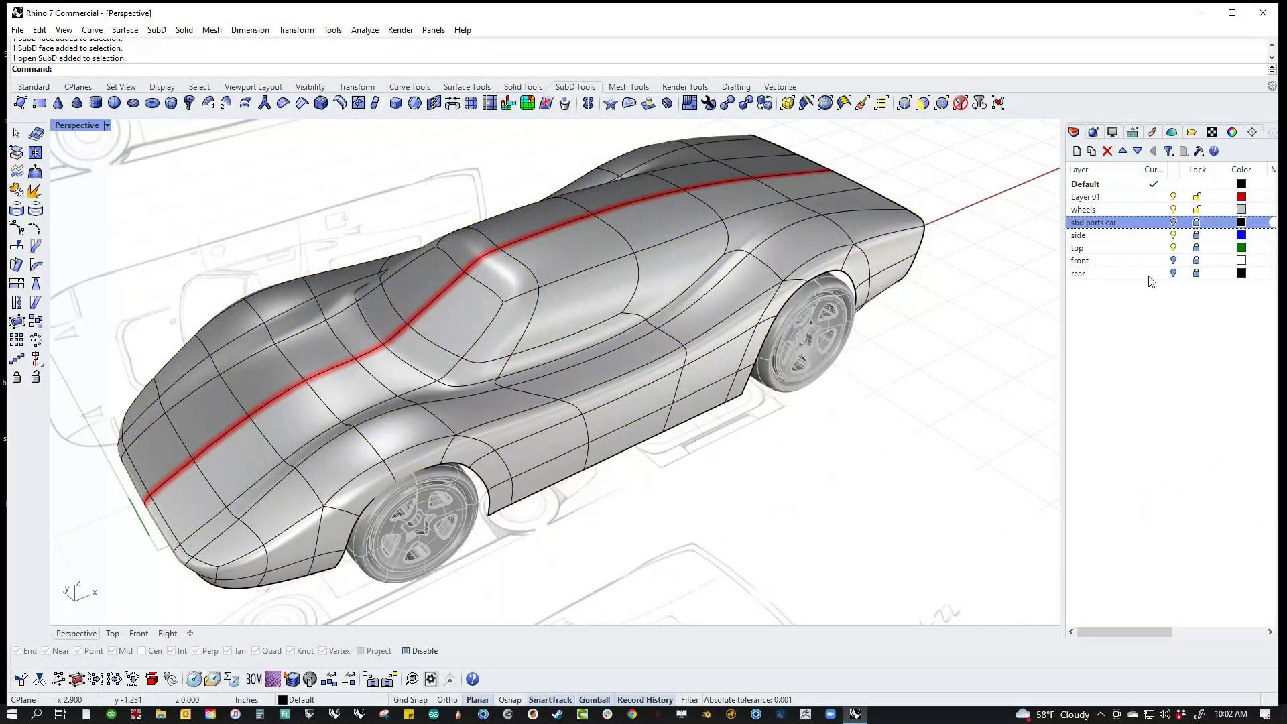
# Step: Convert the visible car body SubD to a NURBS polysurface with ToNURBS and delete the original SubD
pyautogui.moveTo(870, 462); pyautogui.dragTo(850, 440, button='right')
pyautogui.click(623, 404)
pyautogui.write('tonurbs')
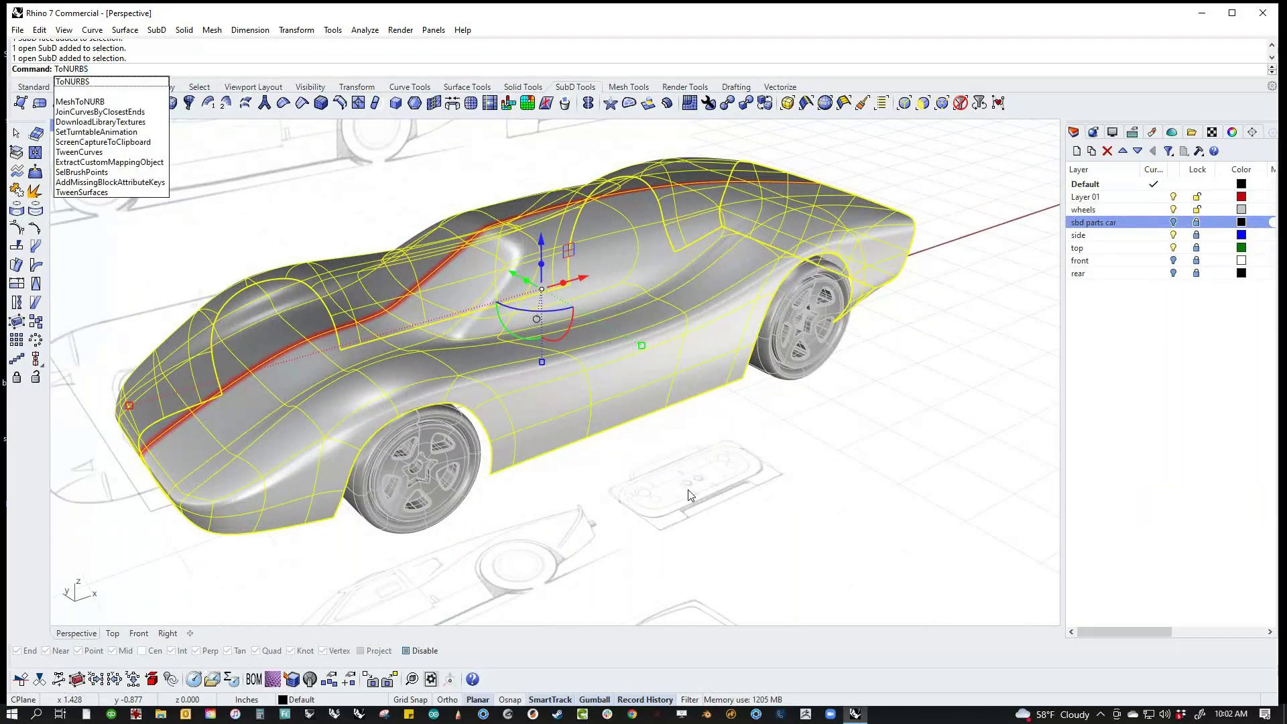
pyautogui.press('Return')
pyautogui.press('Return')
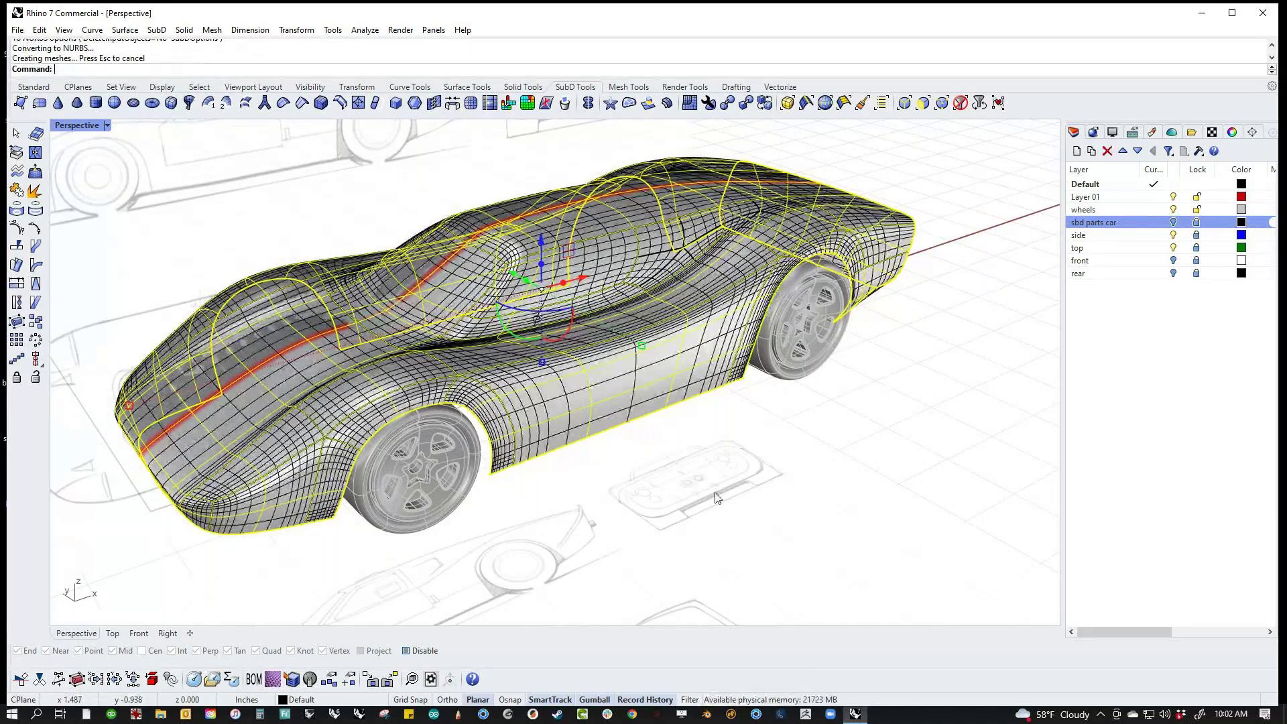
pyautogui.press('Delete')
# Step: Turn off the surface isocurve display for the NURBS car body in its object properties and deselect it
pyautogui.click(609, 416)
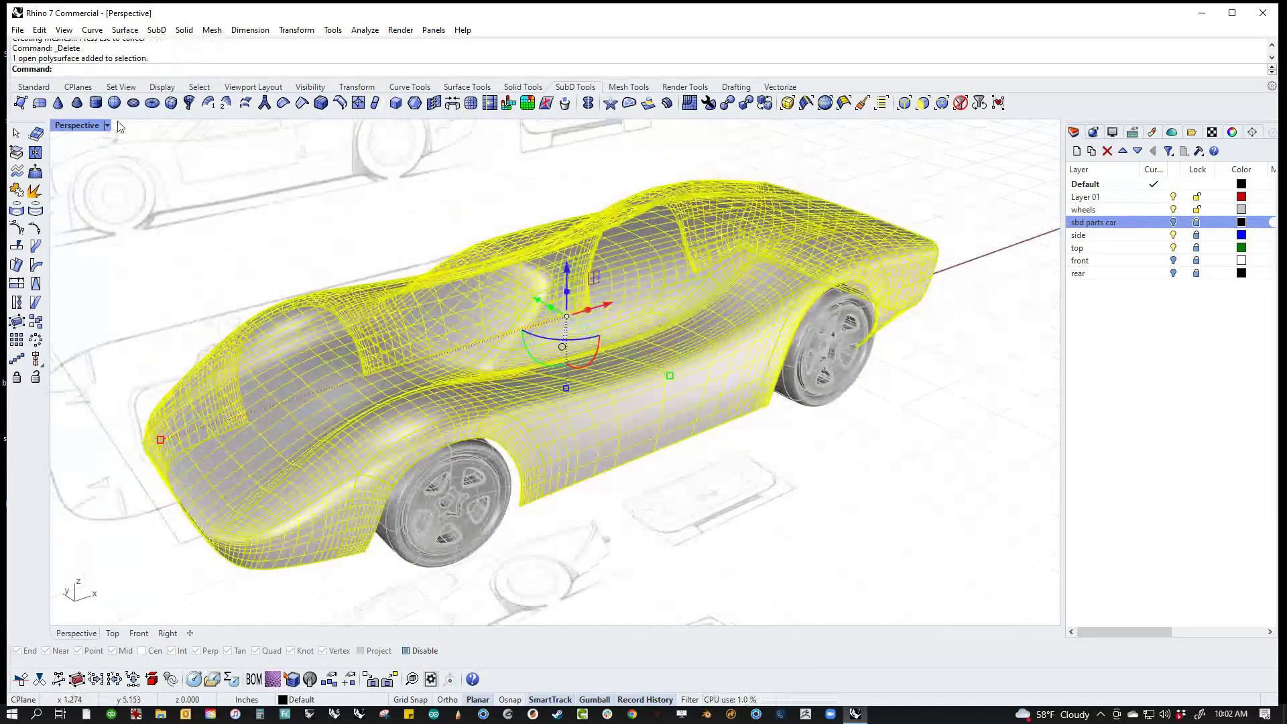
pyautogui.click(1093, 132)
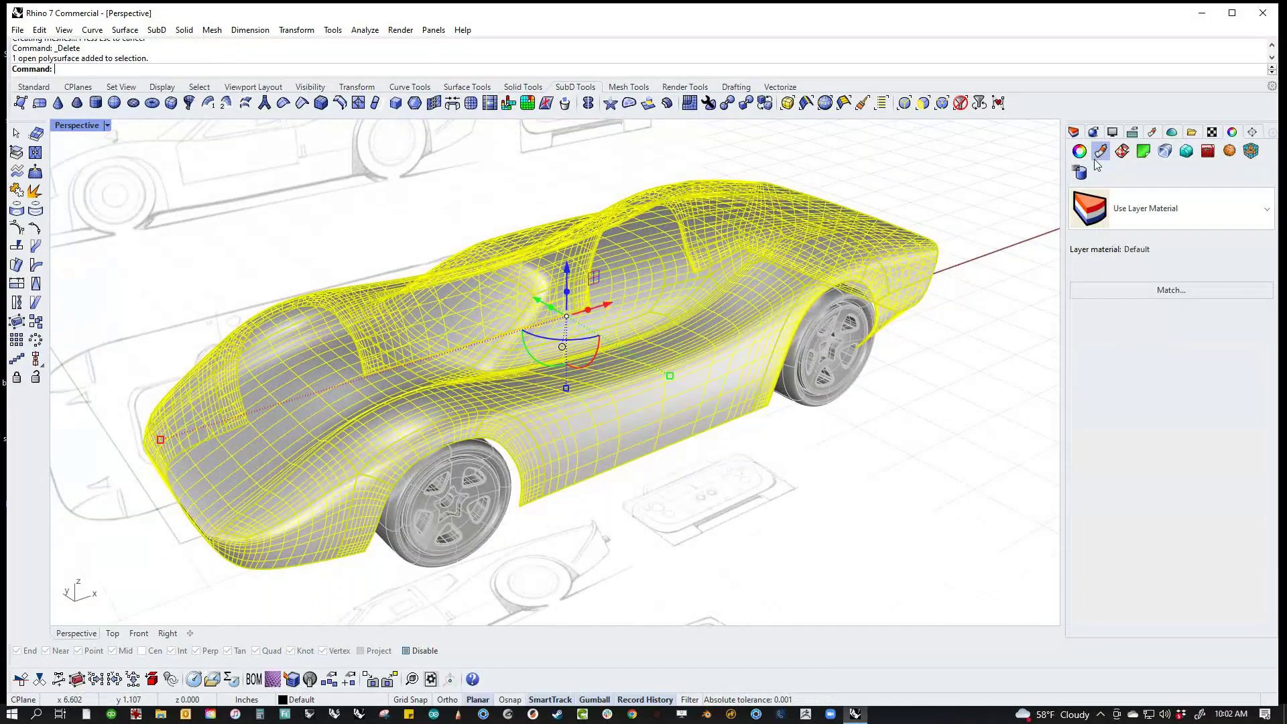
pyautogui.click(1079, 151)
pyautogui.click(1176, 449)
pyautogui.click(884, 482)
pyautogui.moveTo(842, 480); pyautogui.dragTo(817, 518, button='right')
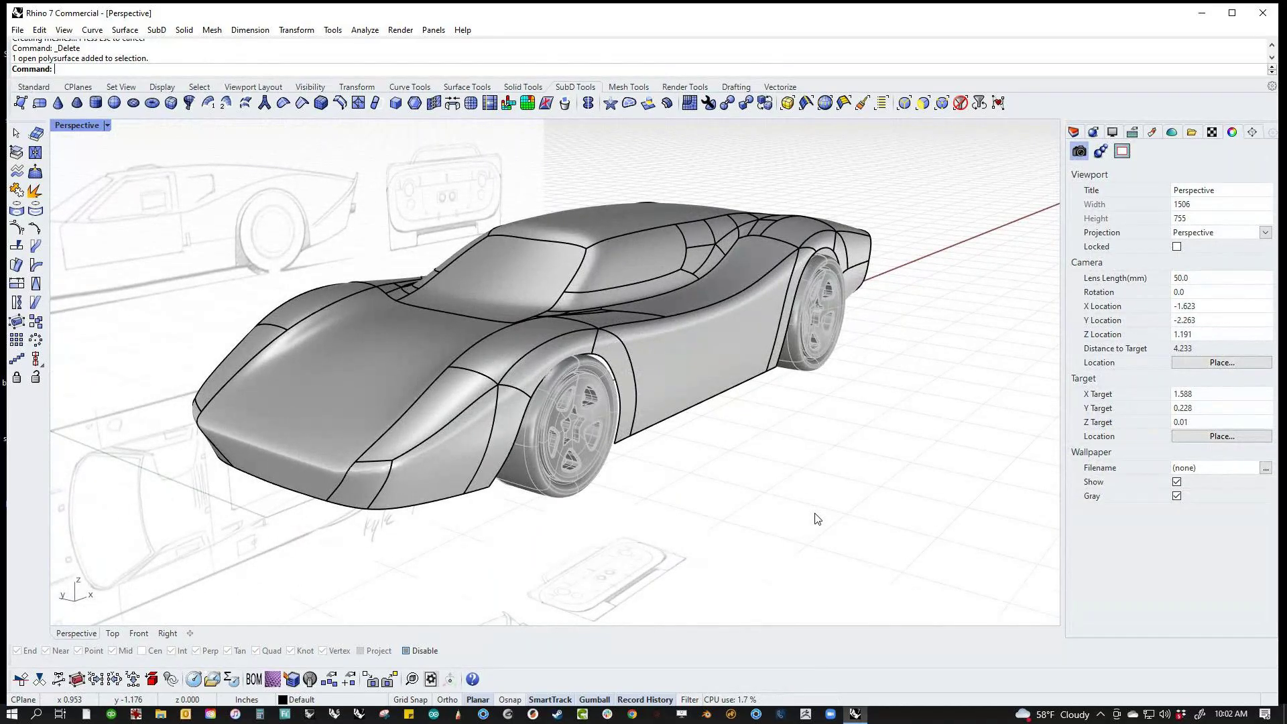
pyautogui.moveTo(778, 480); pyautogui.dragTo(664, 529, button='right')
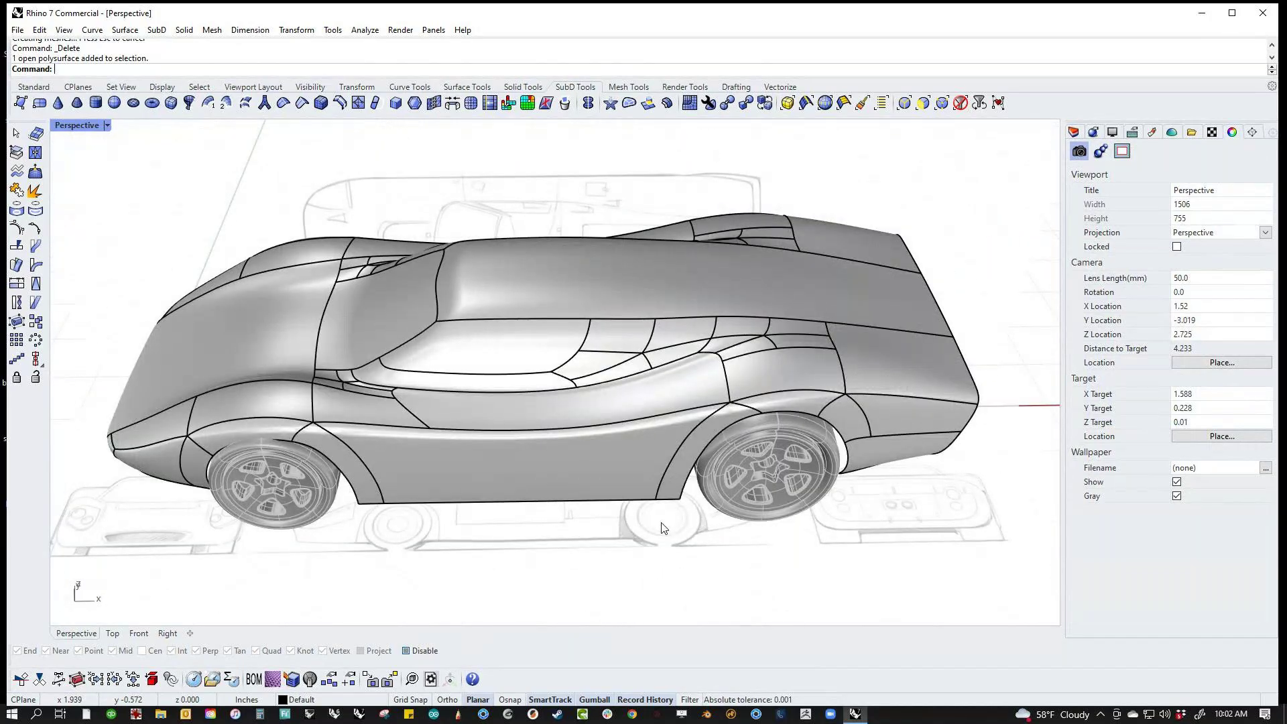
# Step: Move the NURBS car body forward off its wheels and show the "sbd parts car" layer to compare both versions
pyautogui.scroll(-5, 538, 407)
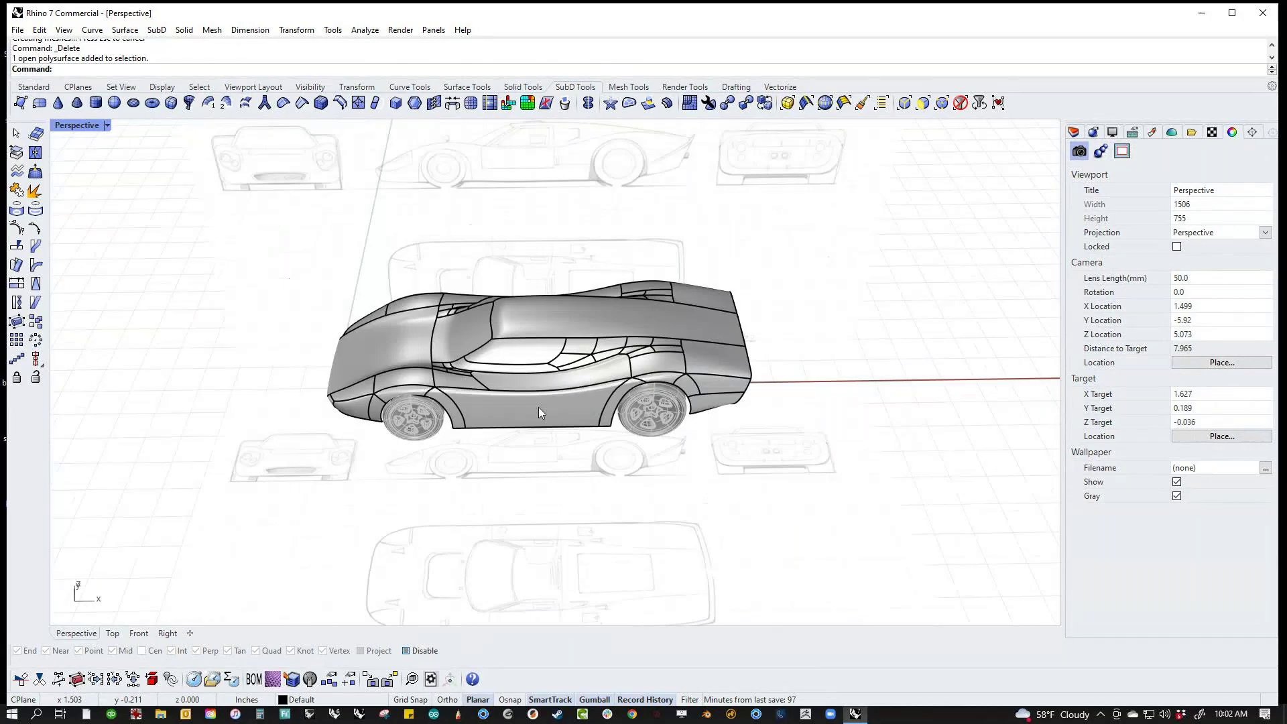
pyautogui.moveTo(567, 429); pyautogui.dragTo(590, 459, button='right')
pyautogui.click(597, 371)
pyautogui.moveTo(597, 371); pyautogui.dragTo(730, 502)
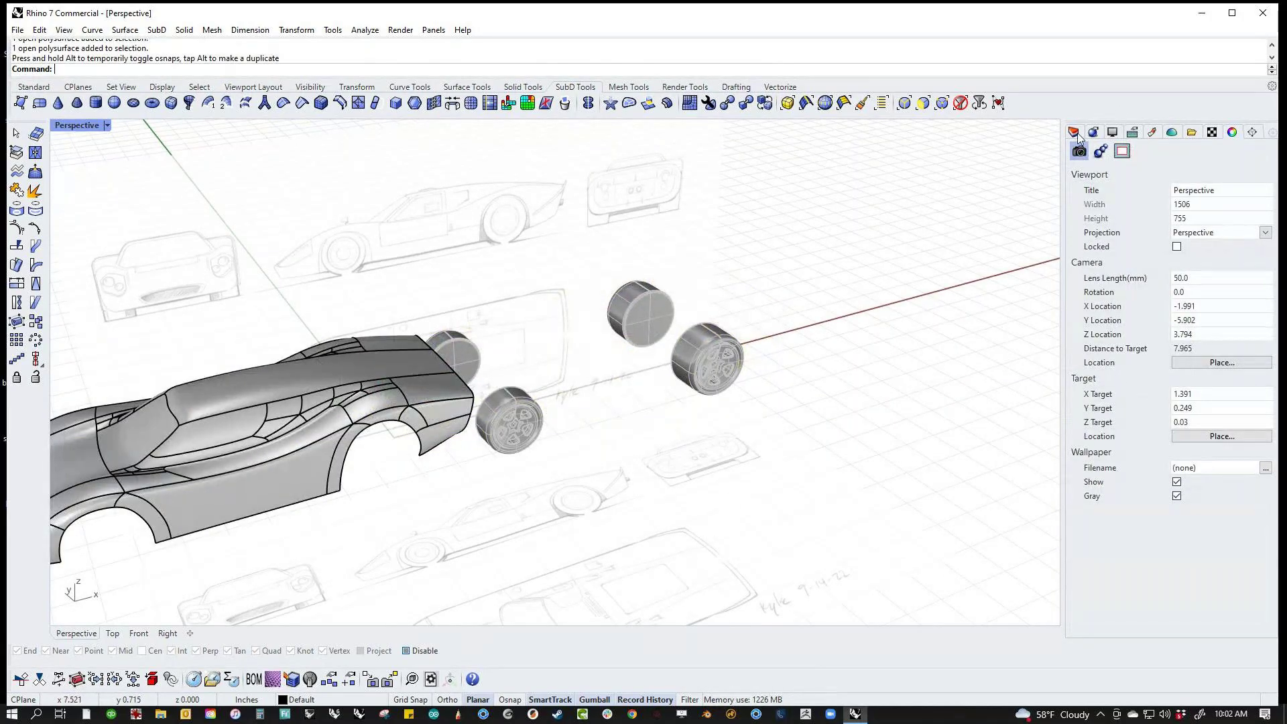
pyautogui.click(1074, 132)
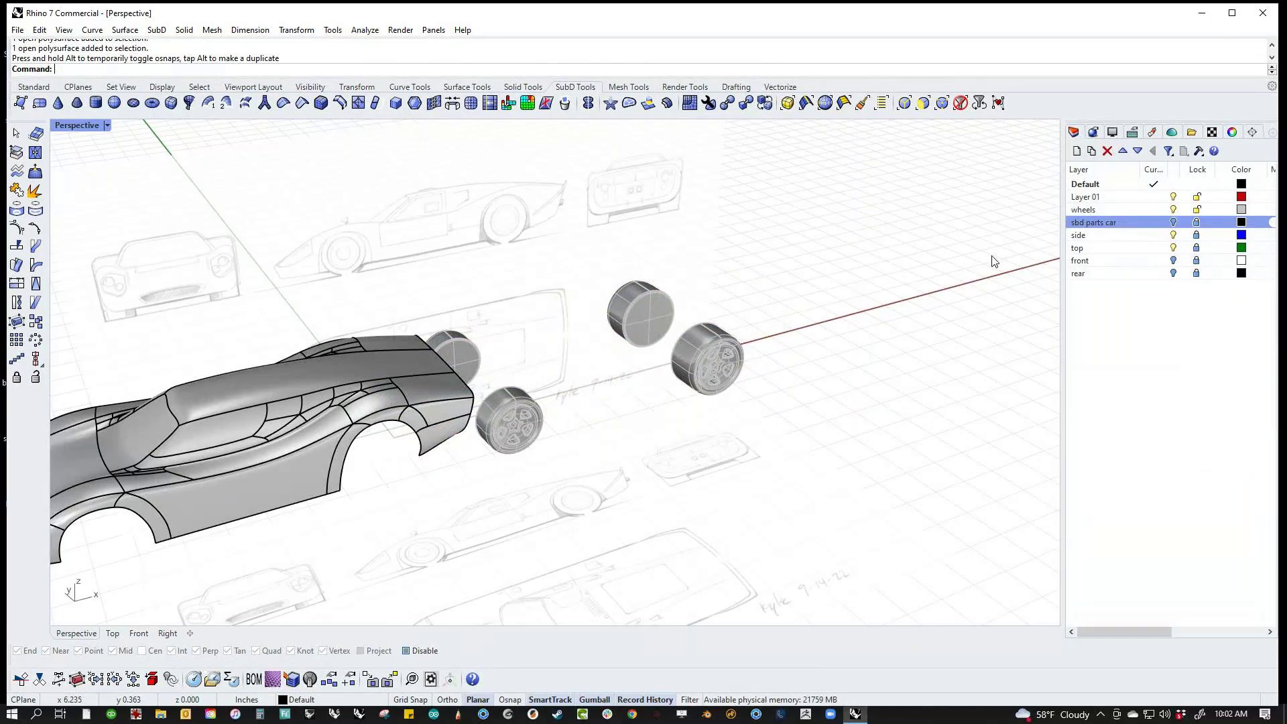
pyautogui.moveTo(428, 375); pyautogui.dragTo(403, 540, button='right')
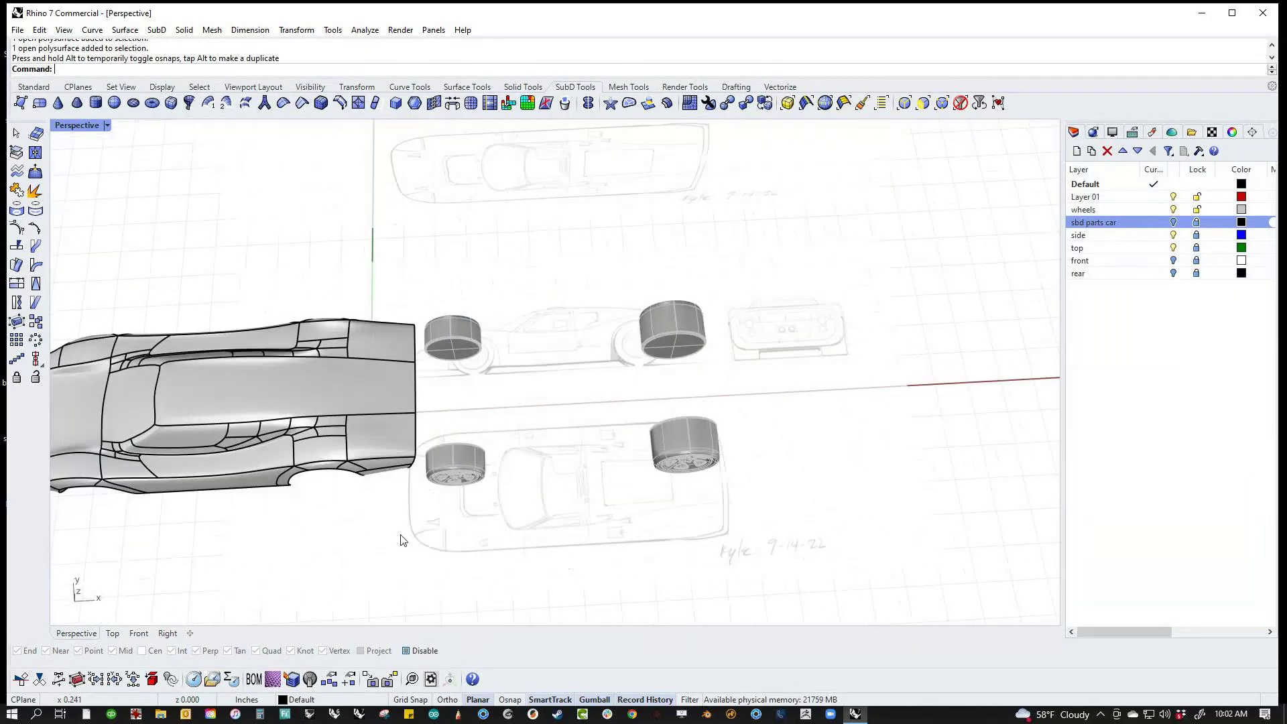
pyautogui.scroll(5, 317, 427)
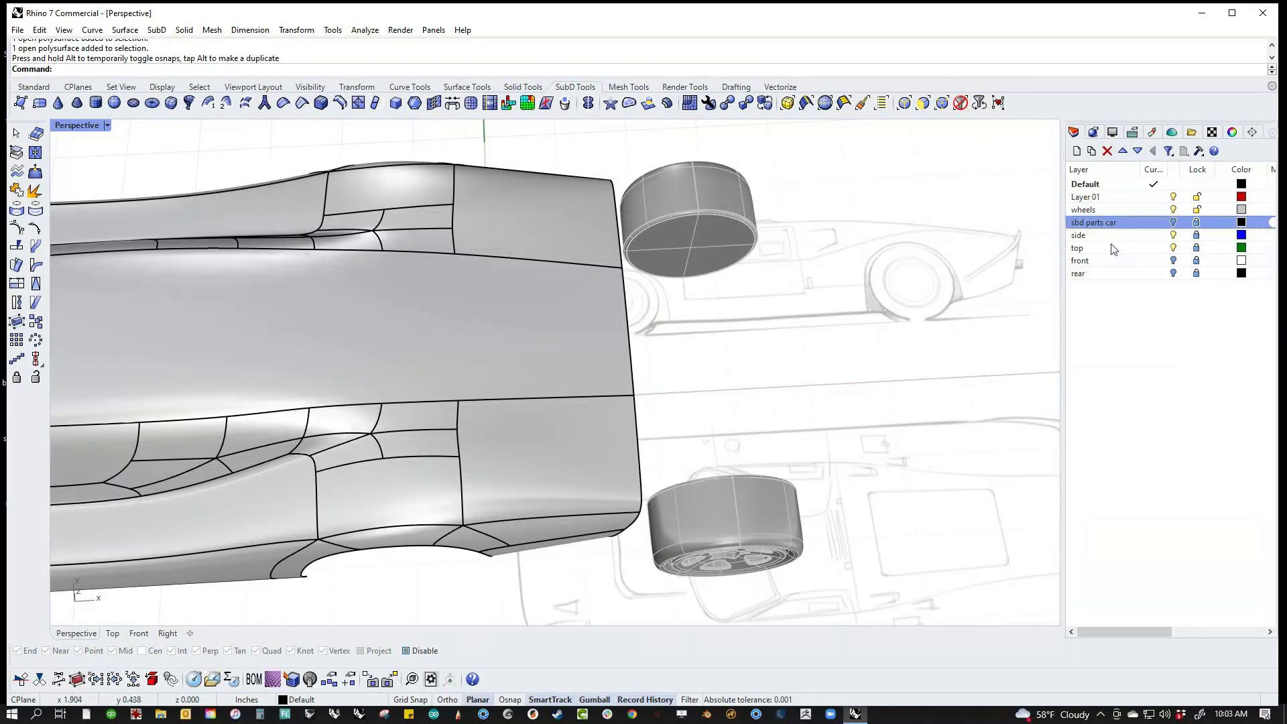
pyautogui.click(1172, 222)
pyautogui.scroll(-3, 549, 401)
pyautogui.moveTo(549, 401)
pyautogui.mouseDown(button='right')
pyautogui.moveTo(609, 467)
pyautogui.moveTo(623, 436)
pyautogui.mouseUp(button='right')
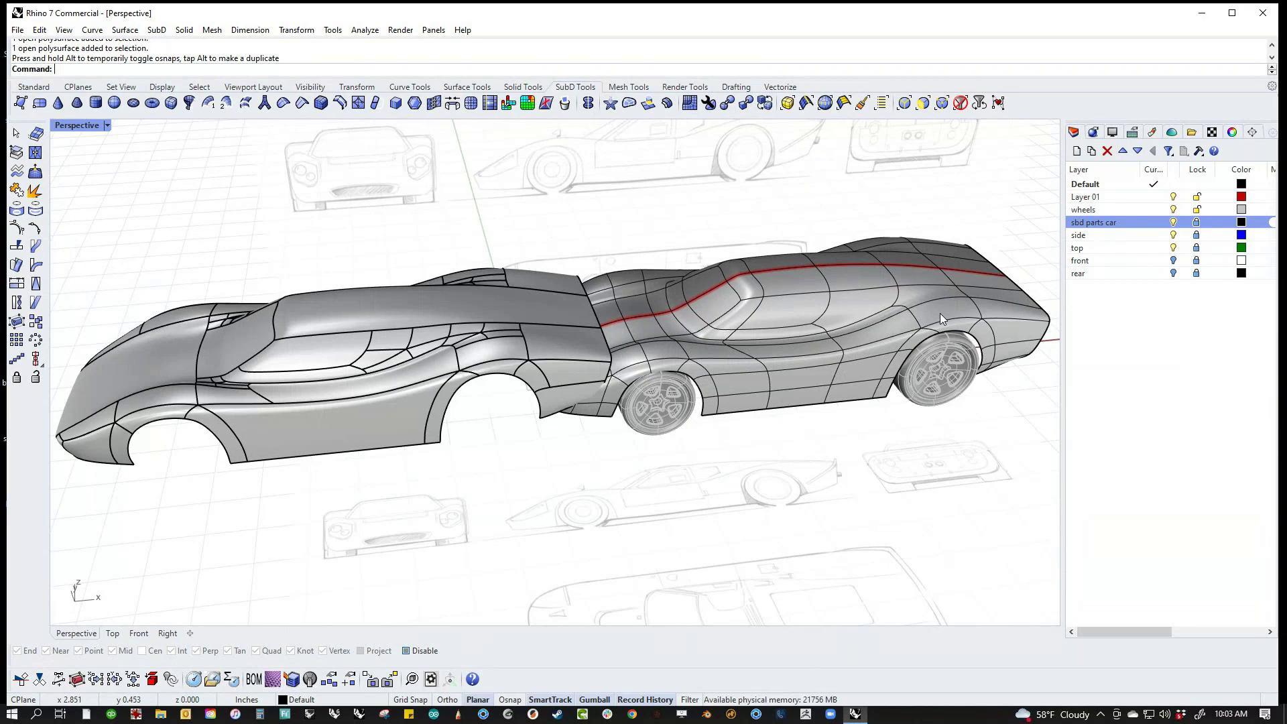
# Step: Toggle the lock of the "sbd parts car" layer, and undo the layer changes and the car body's move
pyautogui.click(1196, 222)
pyautogui.click(1197, 221)
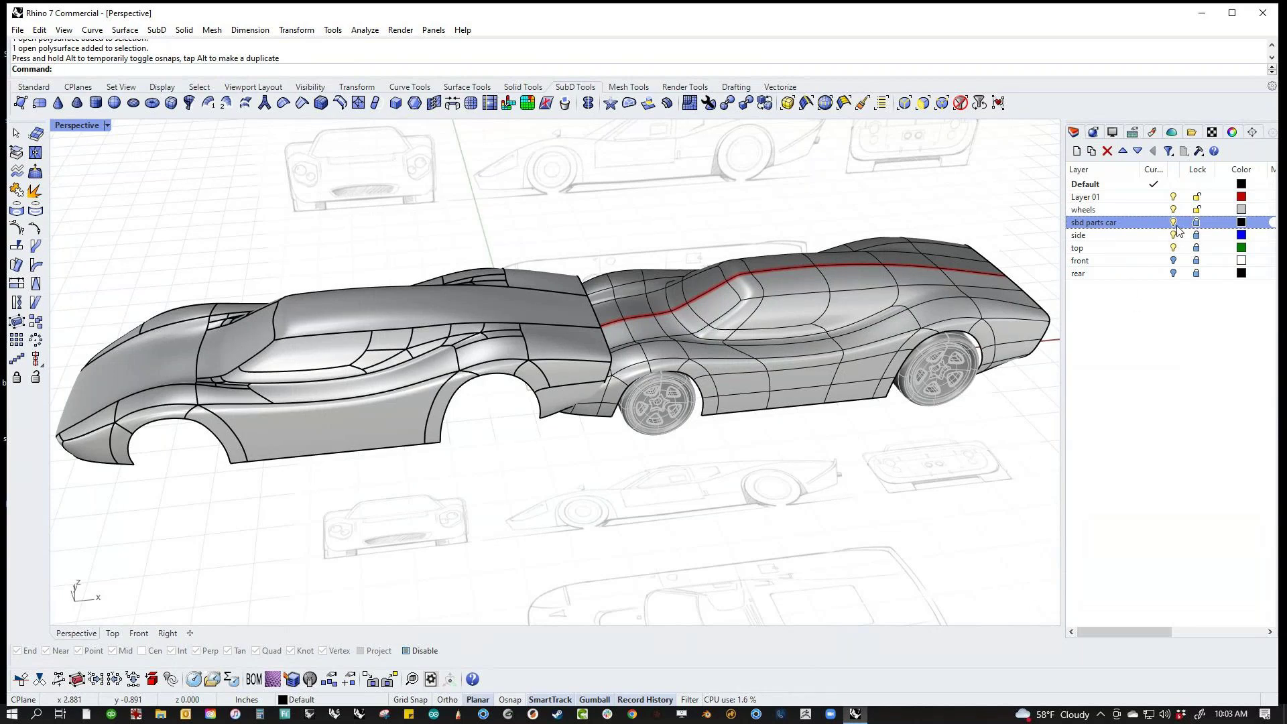
pyautogui.click(1173, 222)
pyautogui.hotkey('ctrl', 'z')
pyautogui.hotkey('ctrl', 'z')
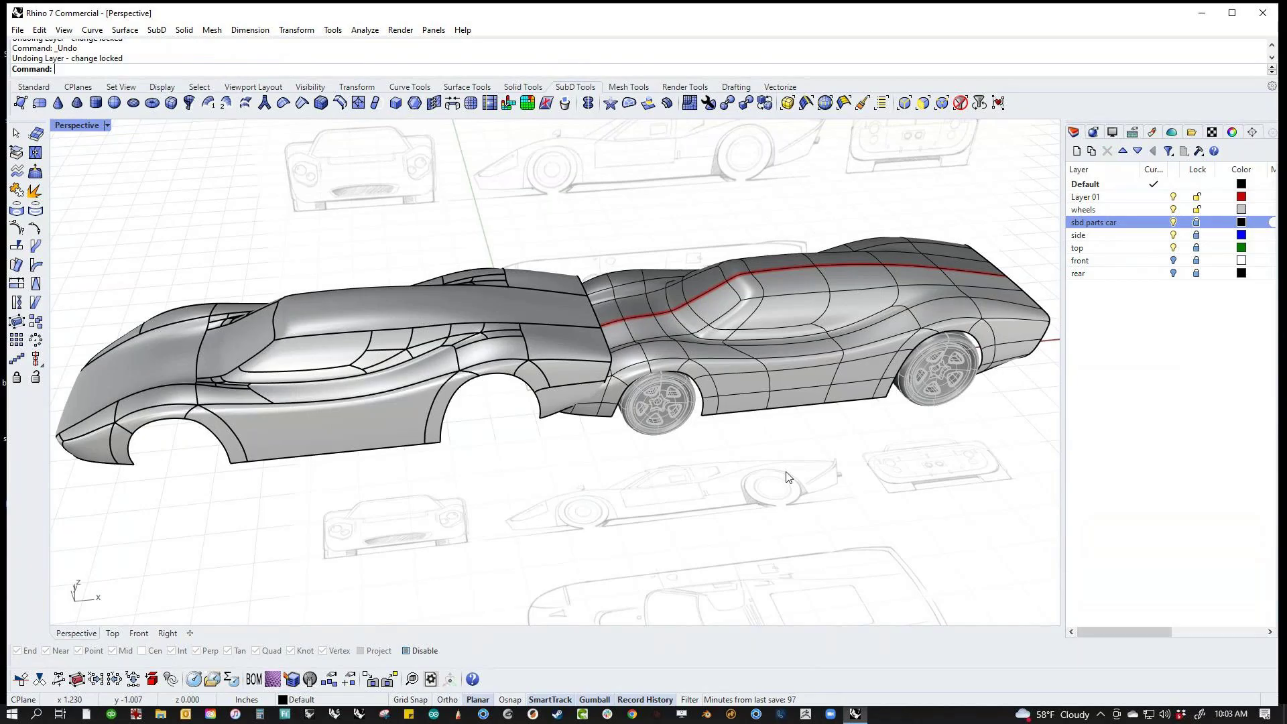
pyautogui.hotkey('ctrl', 'z')
pyautogui.hotkey('ctrl', 'z')
pyautogui.moveTo(770, 494)
pyautogui.keyDown('shift'); pyautogui.mouseDown(button='right')
pyautogui.moveTo(553, 512)
pyautogui.moveTo(591, 524)
pyautogui.mouseUp(button='right'); pyautogui.keyUp('shift')
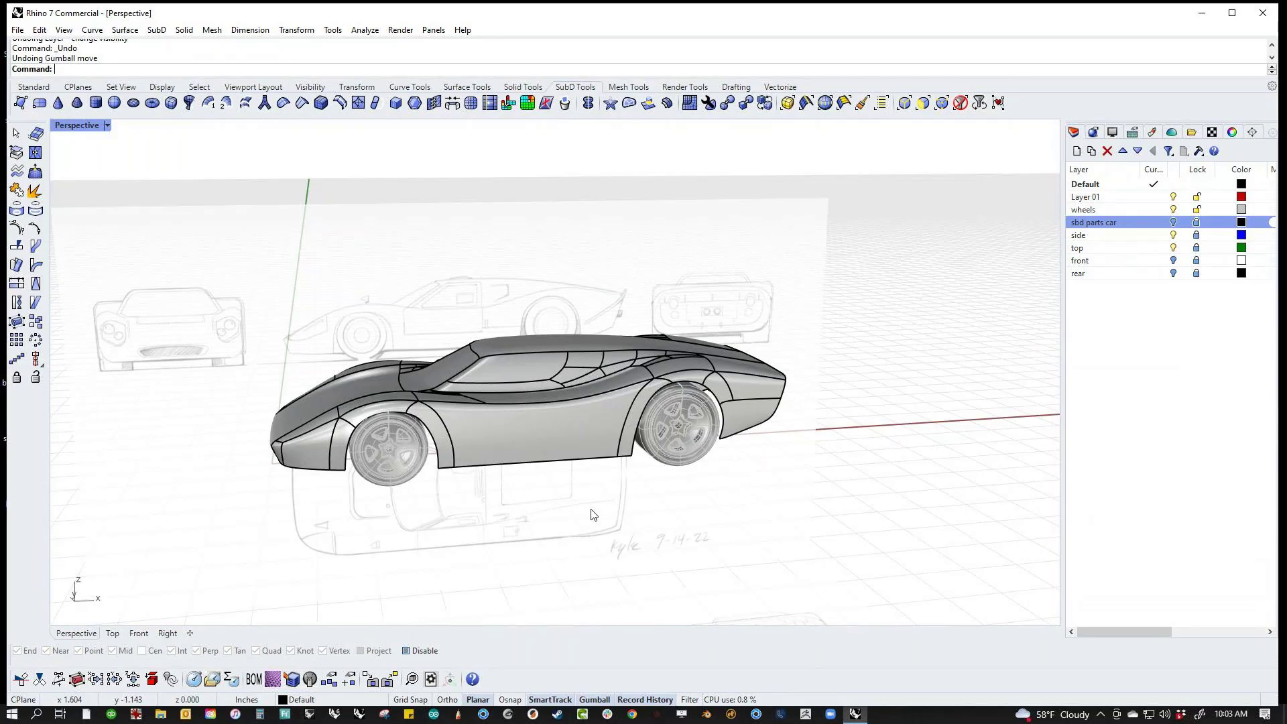
# Step: Show the "sbd parts car" layer over the NURBS body for comparison, and hide it again
pyautogui.moveTo(593, 514)
pyautogui.mouseDown(button='right')
pyautogui.moveTo(546, 542)
pyautogui.moveTo(451, 559)
pyautogui.moveTo(545, 445)
pyautogui.moveTo(485, 392)
pyautogui.mouseUp(button='right')
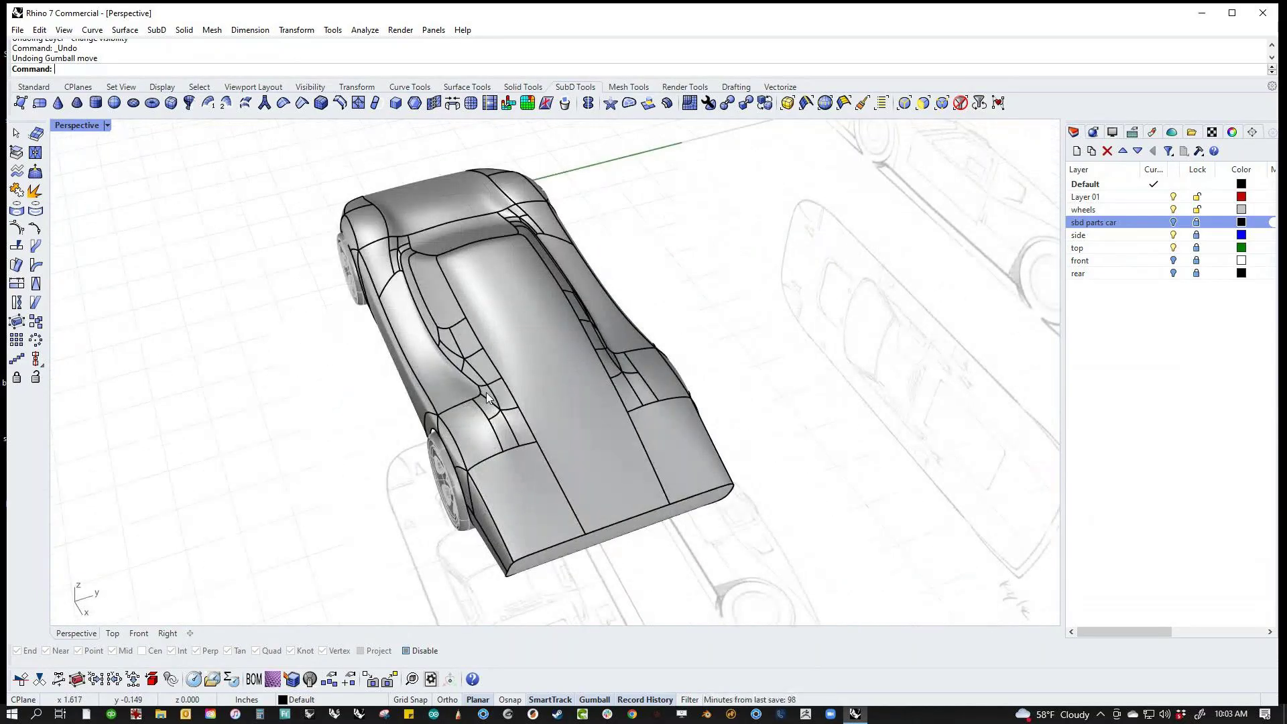
pyautogui.scroll(3, 394, 416)
pyautogui.moveTo(394, 416); pyautogui.dragTo(602, 512, button='right')
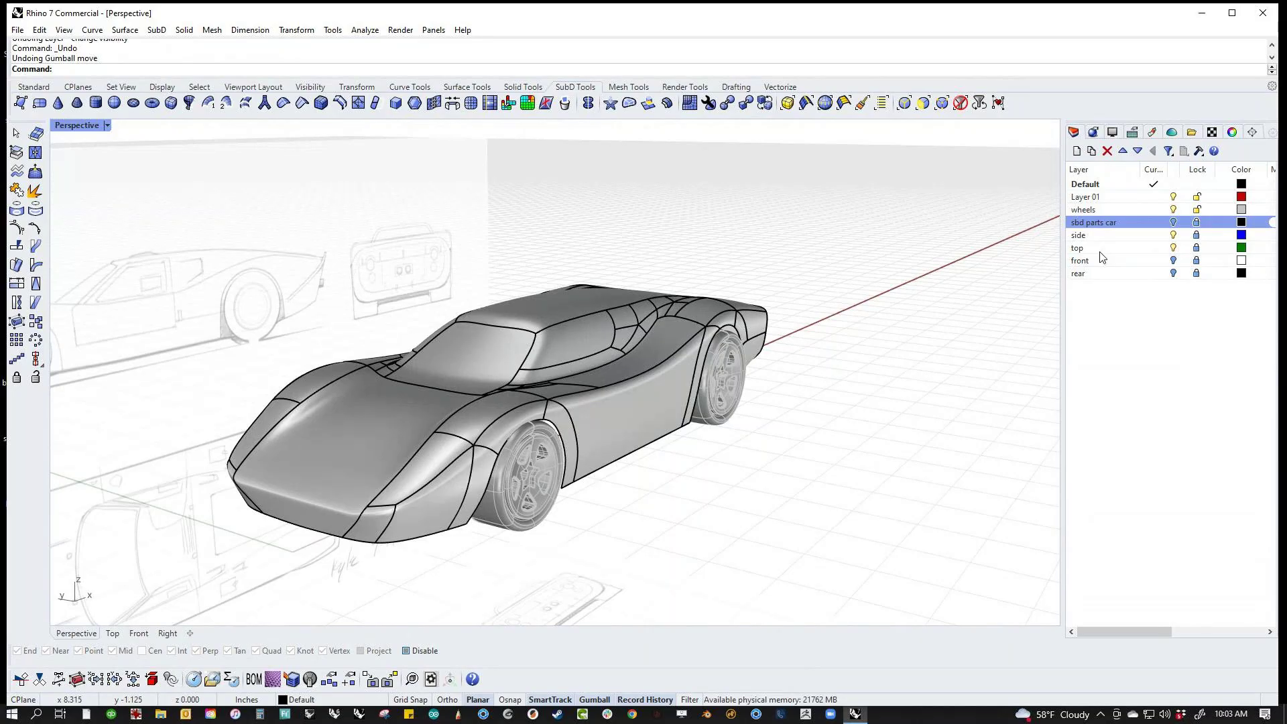
pyautogui.click(1173, 224)
pyautogui.moveTo(1048, 321); pyautogui.dragTo(765, 448, button='right')
pyautogui.moveTo(887, 442); pyautogui.dragTo(915, 401, button='right')
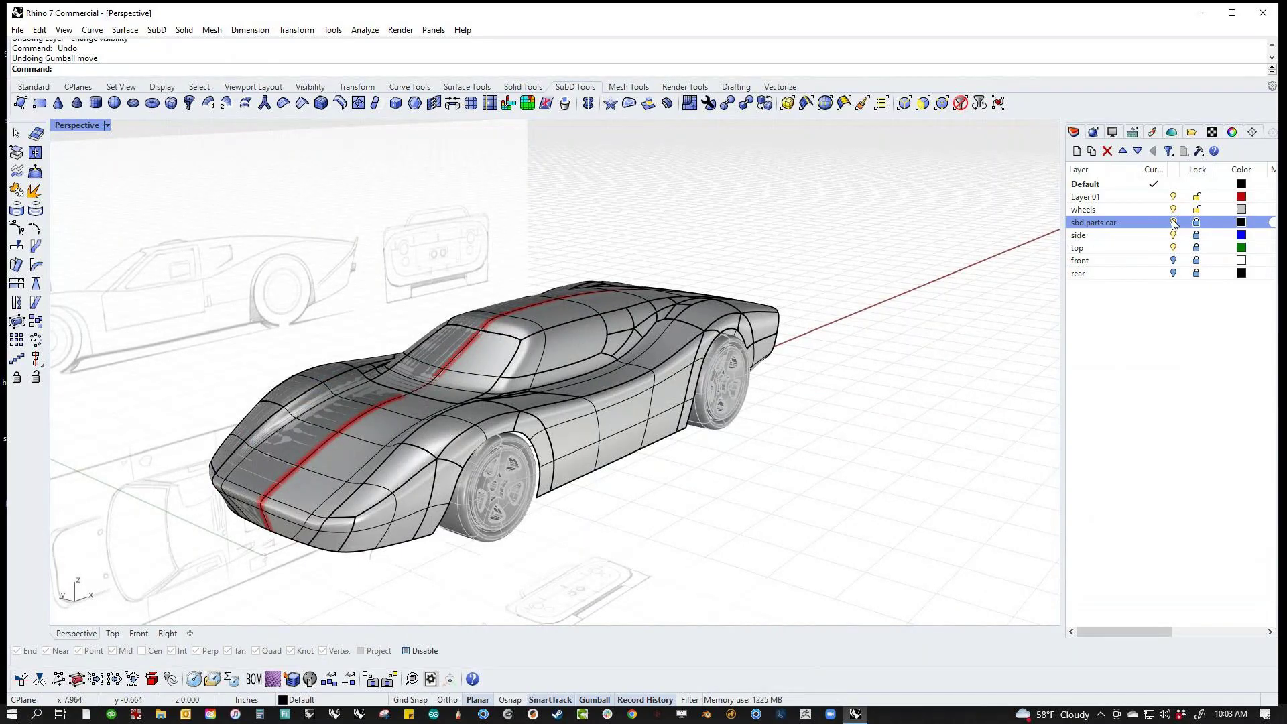
pyautogui.moveTo(791, 403); pyautogui.dragTo(666, 426, button='right')
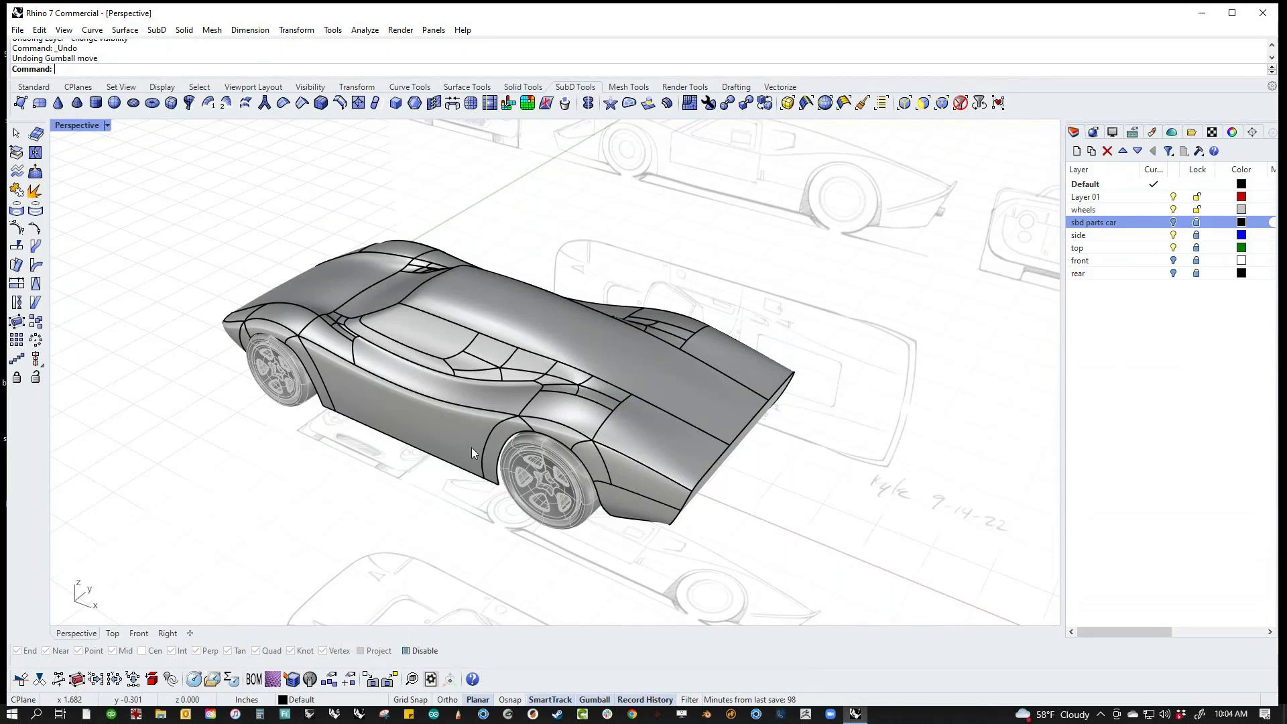
# Step: Inspect the surface patches of the NURBS car body from the side, front and above
pyautogui.moveTo(471, 448); pyautogui.dragTo(533, 387, button='right')
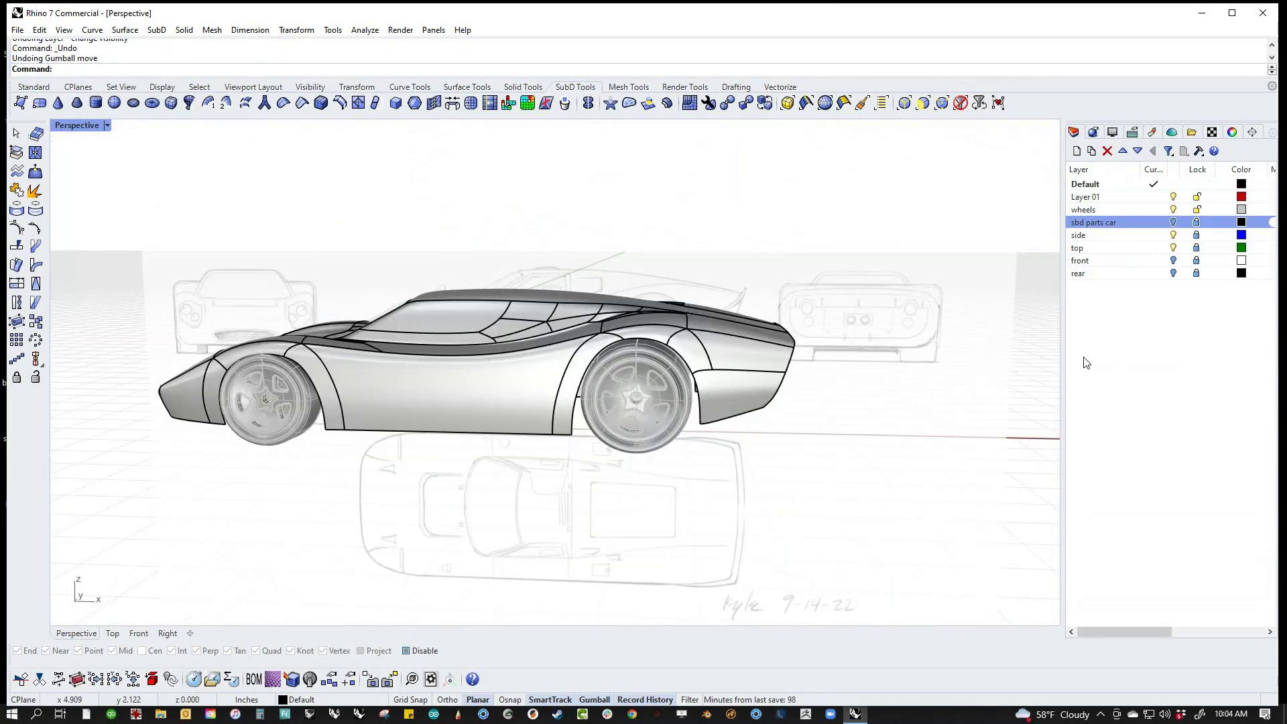
pyautogui.moveTo(833, 434); pyautogui.dragTo(825, 480, button='right')
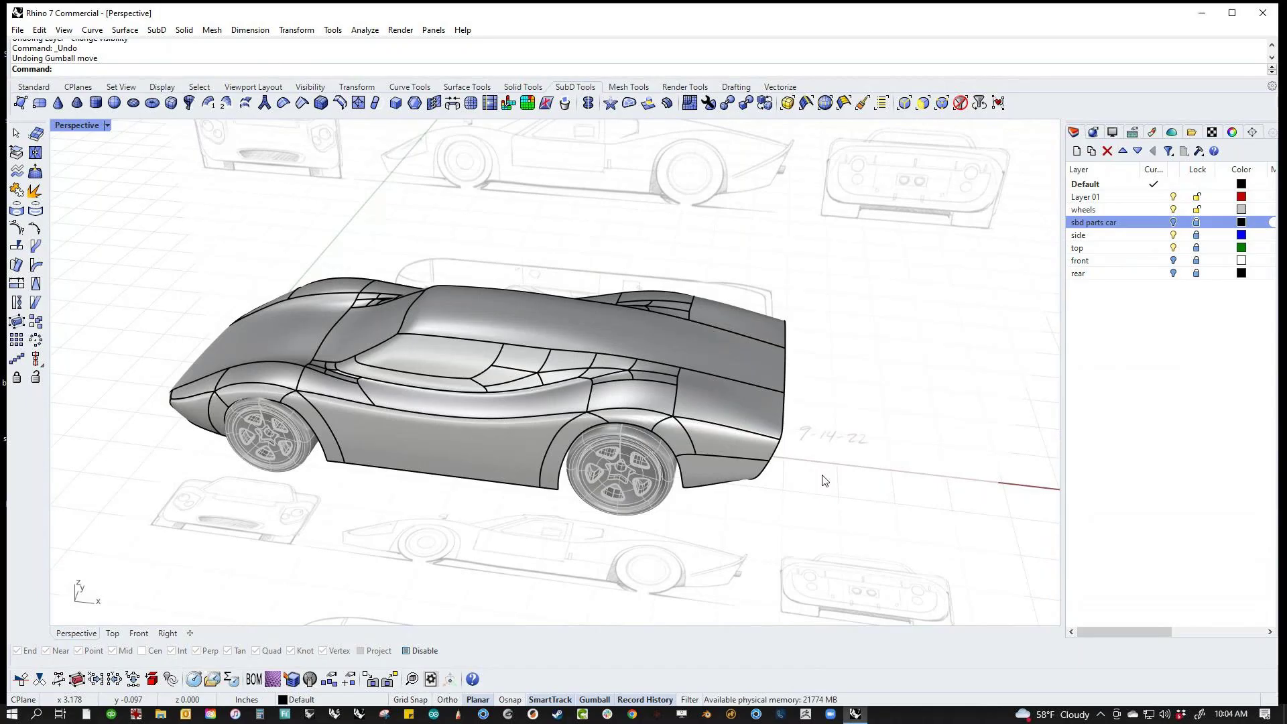
pyautogui.moveTo(803, 489); pyautogui.dragTo(778, 437, button='right')
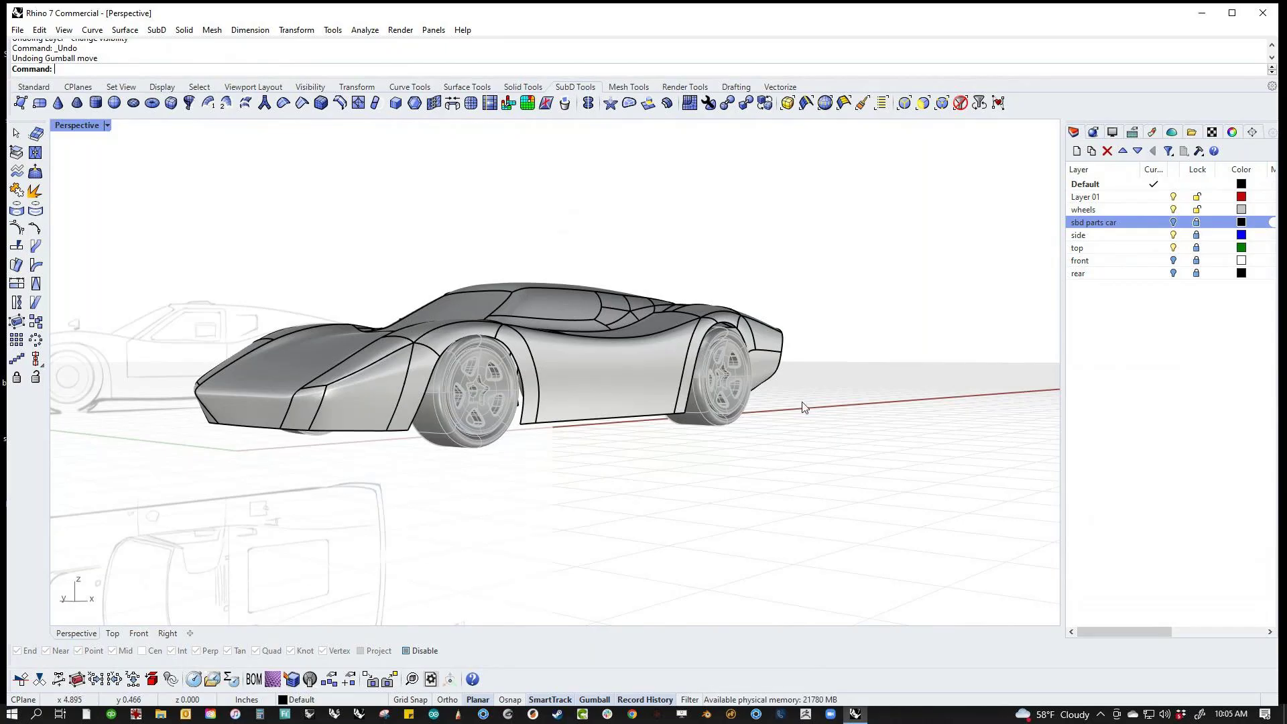
pyautogui.moveTo(804, 407); pyautogui.dragTo(562, 526, button='right')
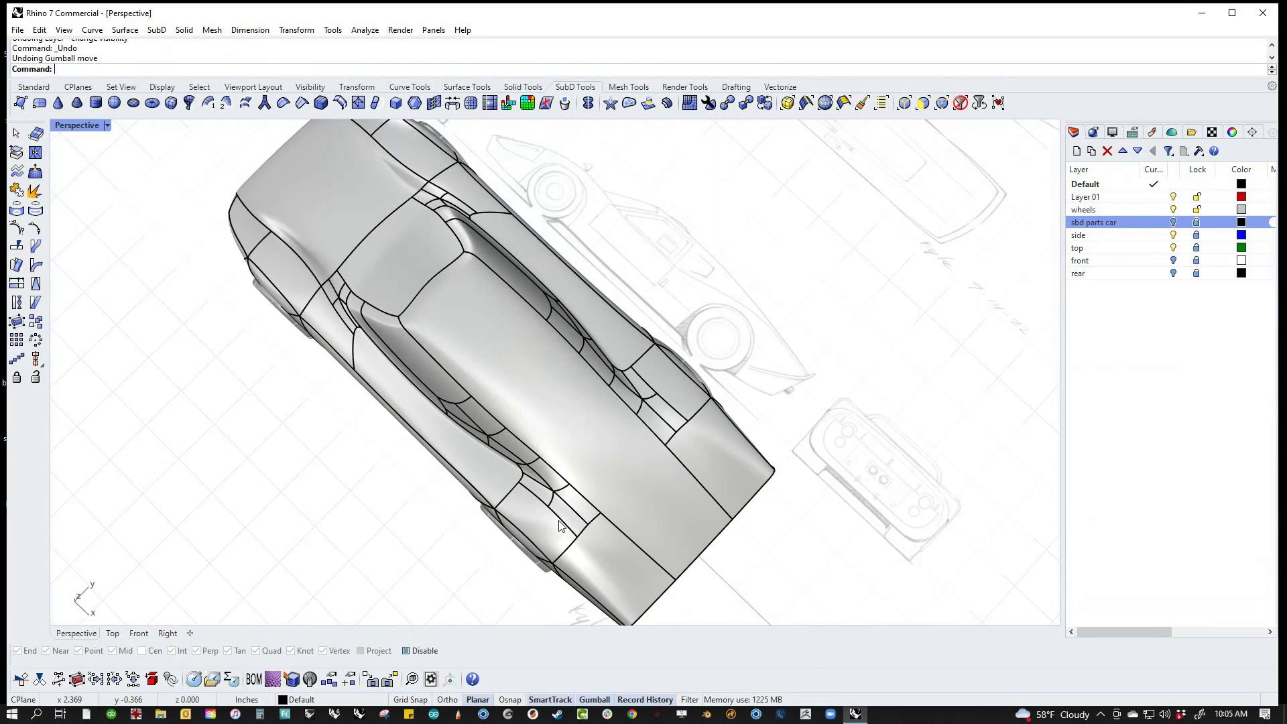
pyautogui.moveTo(417, 534); pyautogui.dragTo(587, 464, button='right')
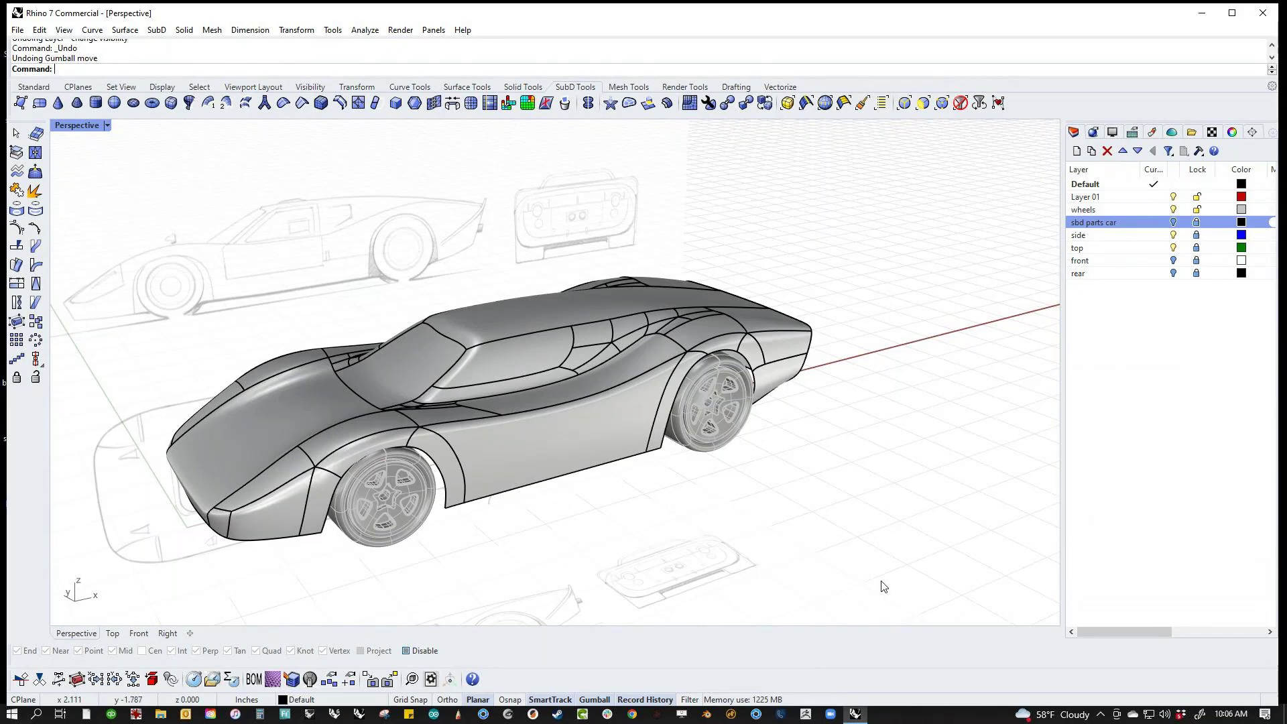
pyautogui.moveTo(838, 546); pyautogui.dragTo(697, 529, button='right')
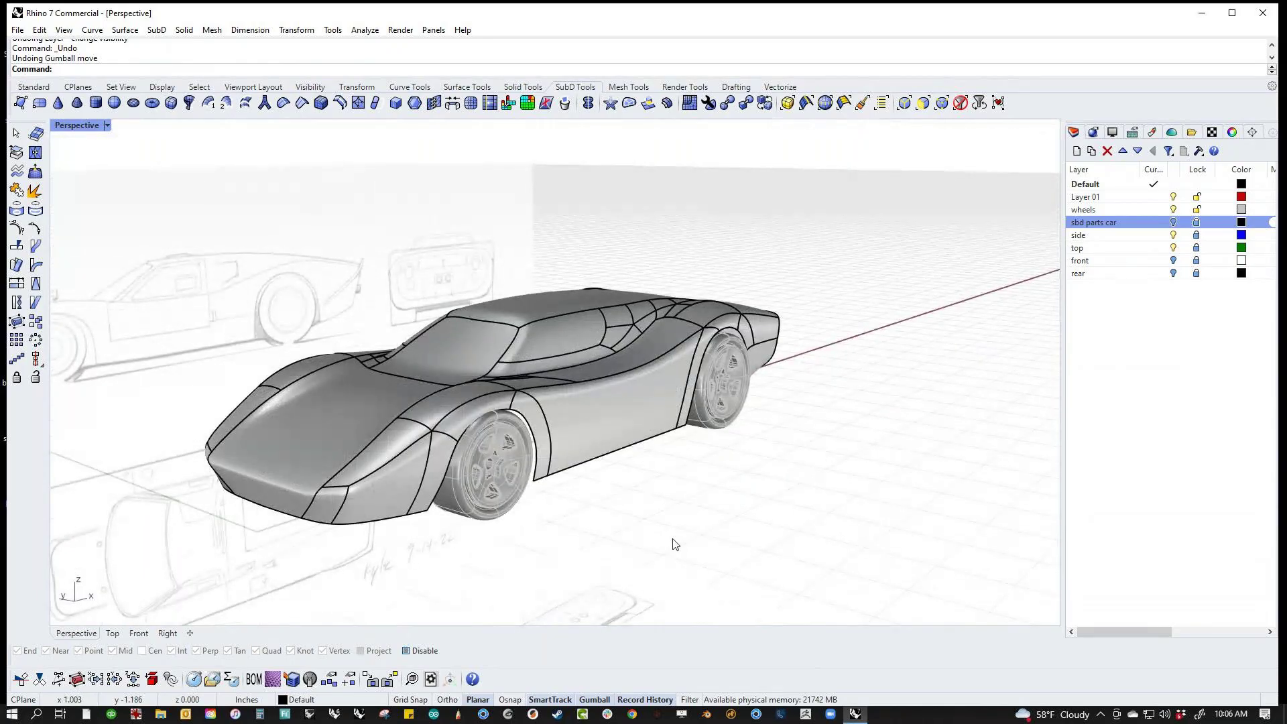
# Step: Switch to Chrome, open the Rhinoceros3d YouTube channel and copy its web address
pyautogui.click(632, 715)
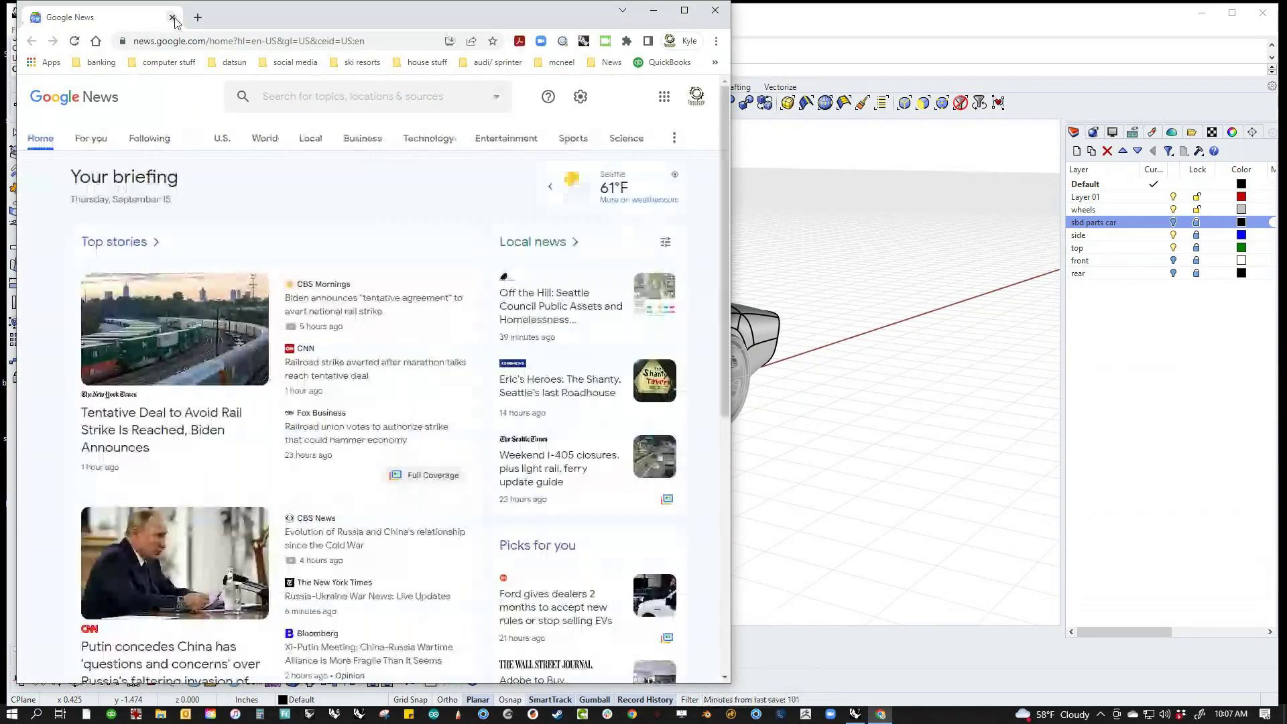
pyautogui.click(194, 16)
pyautogui.click(164, 18)
pyautogui.click(172, 18)
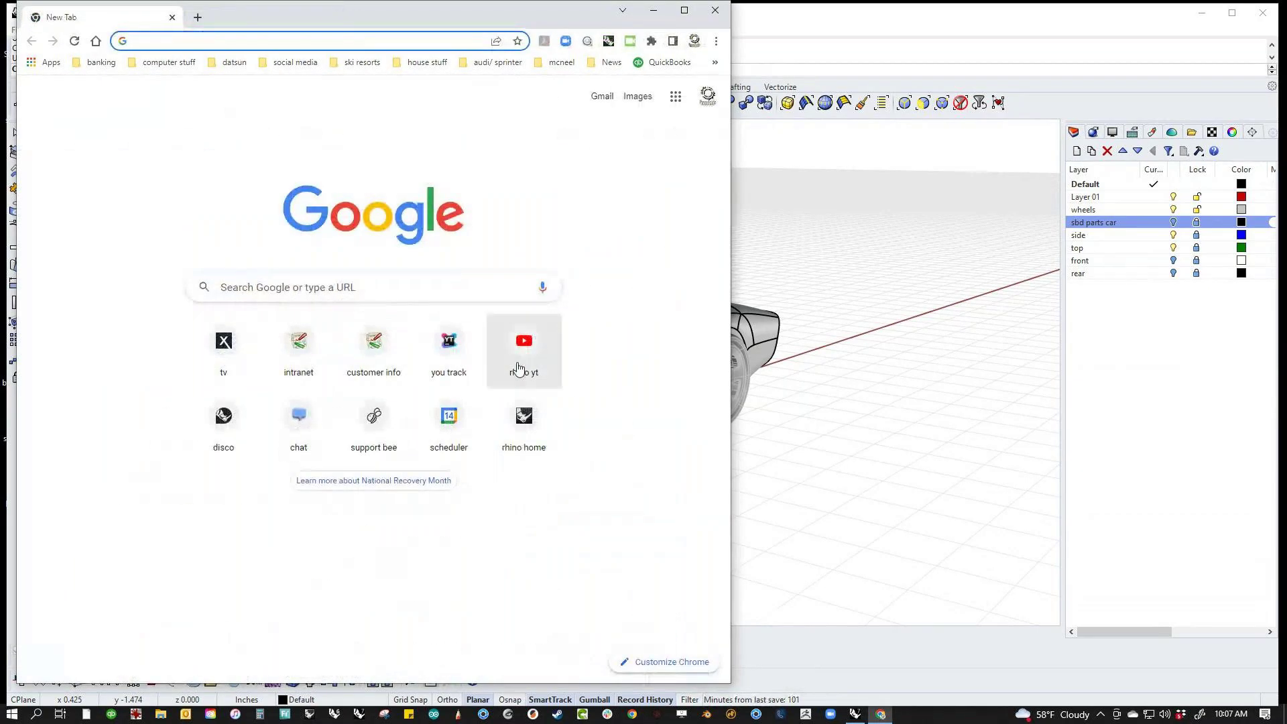
pyautogui.click(536, 351)
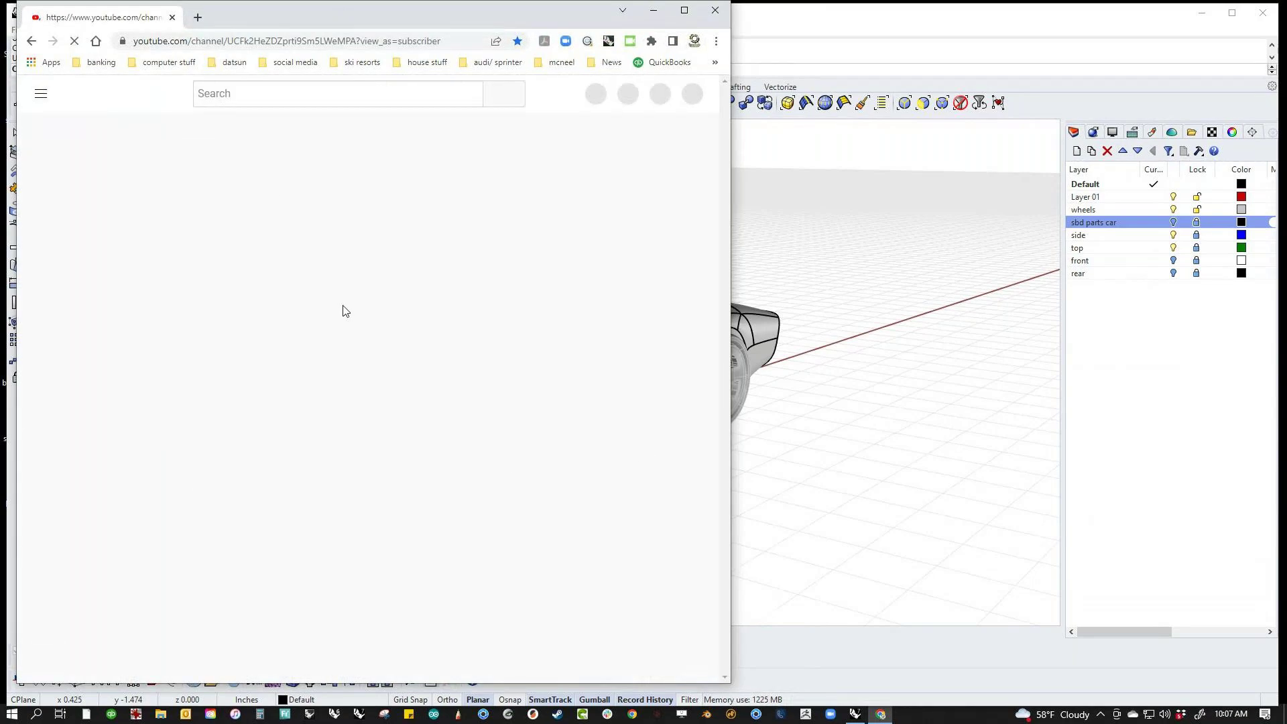
pyautogui.click(411, 43)
pyautogui.rightClick(411, 43)
pyautogui.click(443, 129)
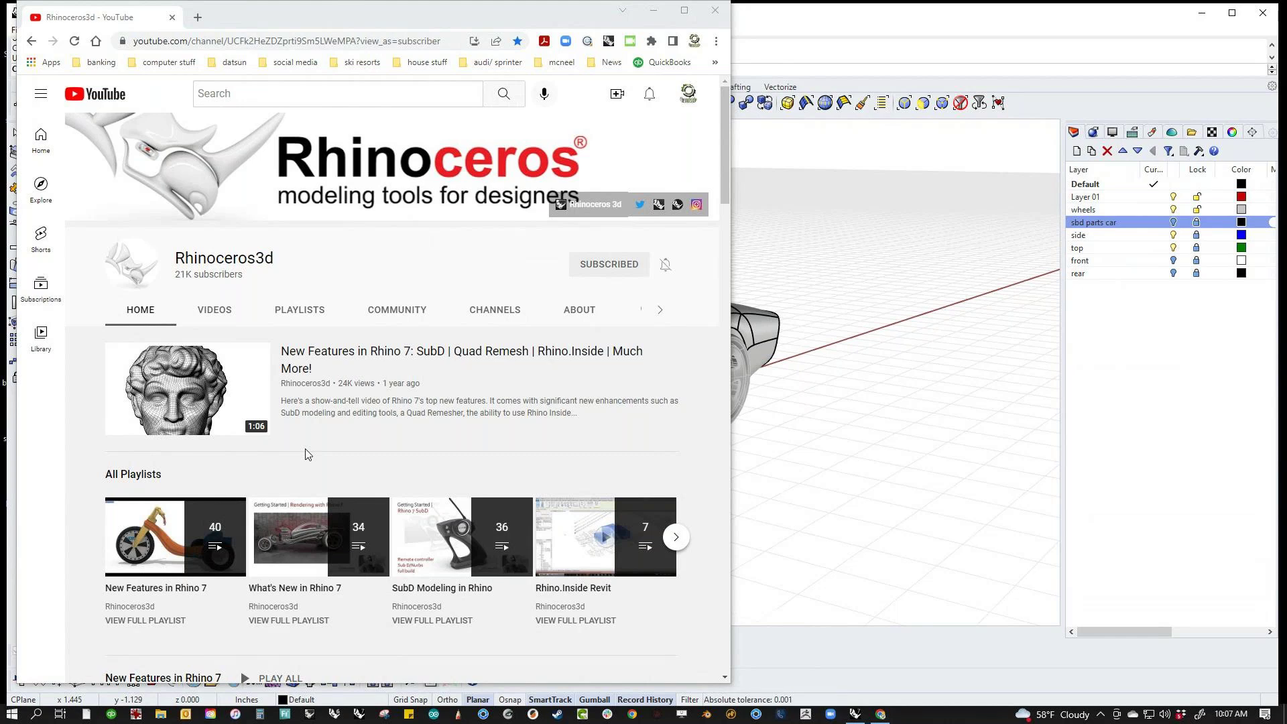
# Step: Open the Rhino website in a new tab and go through its Downloads page to the Windows Serengeti build topic
pyautogui.click(197, 17)
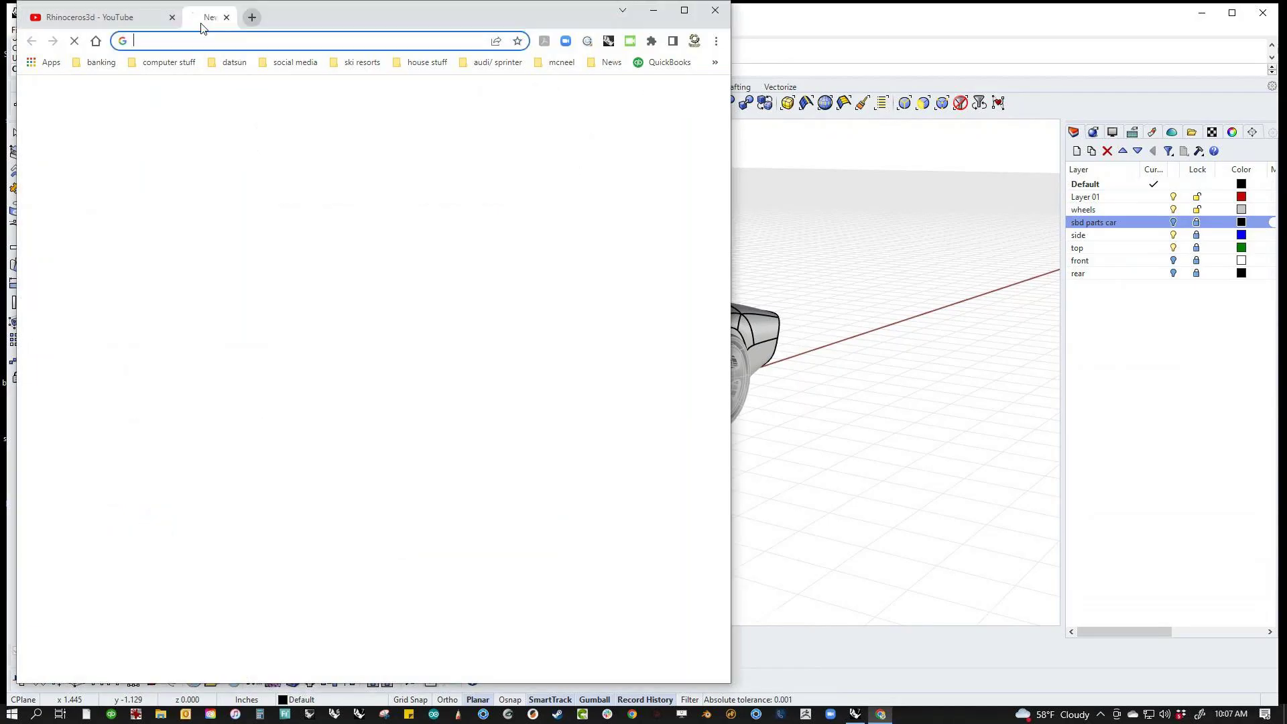
pyautogui.click(540, 408)
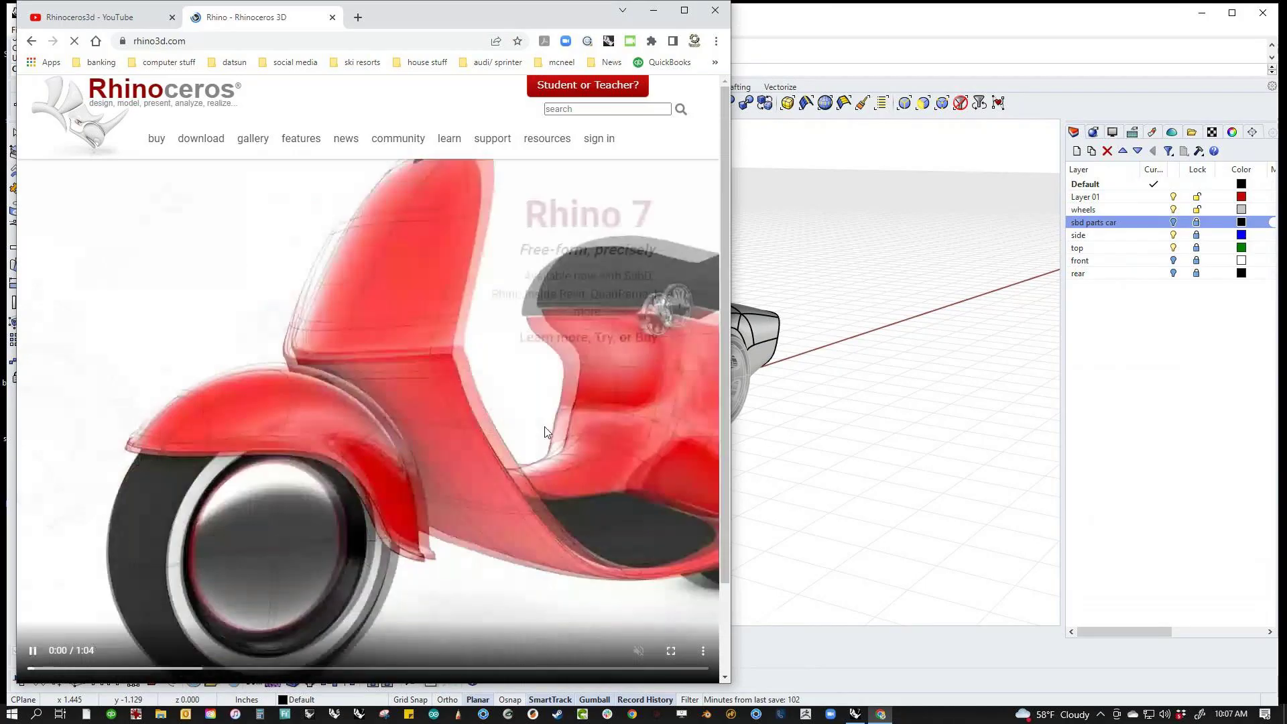
pyautogui.click(504, 419)
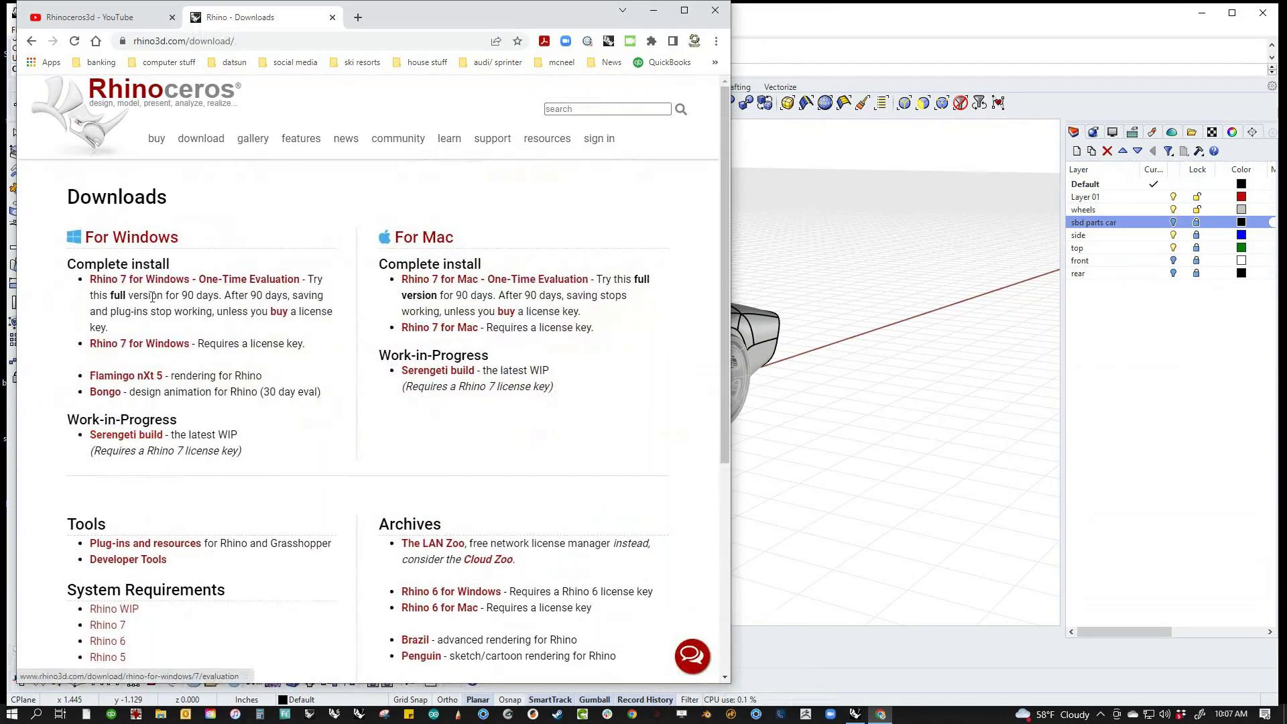
pyautogui.click(131, 442)
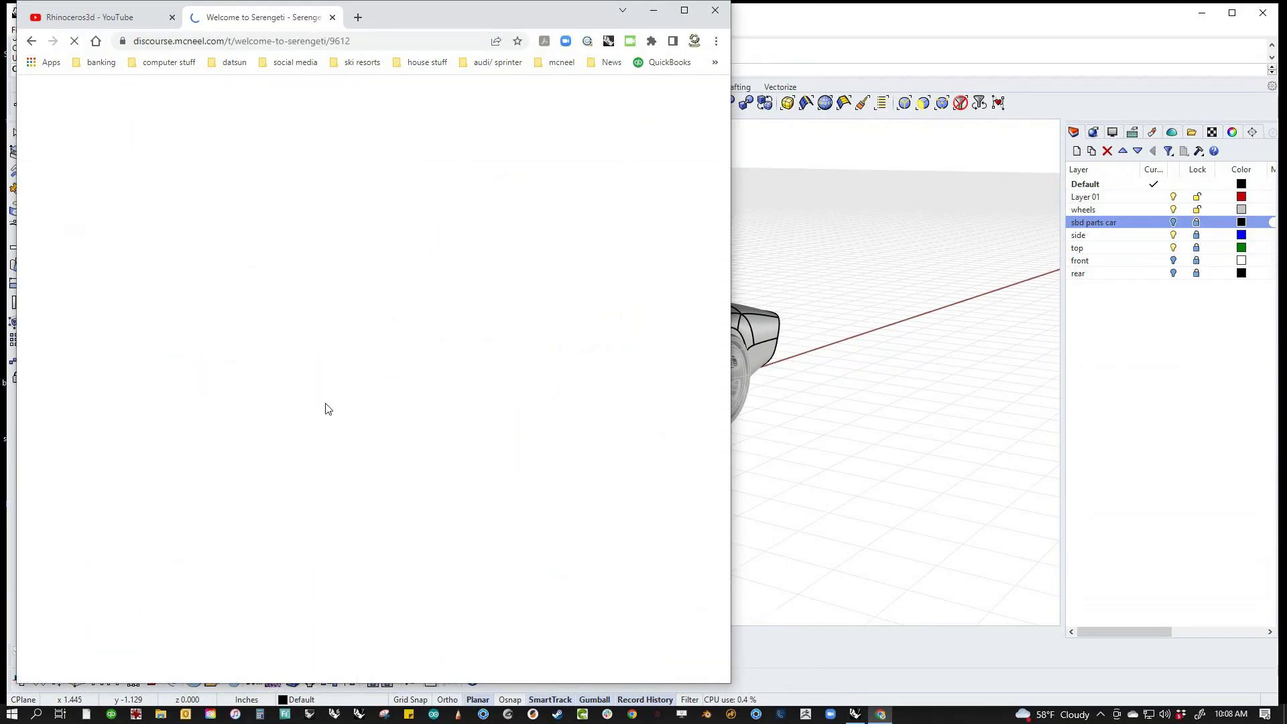
# Step: Read the "Welcome to Serengeti" post, view the forum account's notifications and switch back to Rhino
pyautogui.scroll(-7, 310, 474)
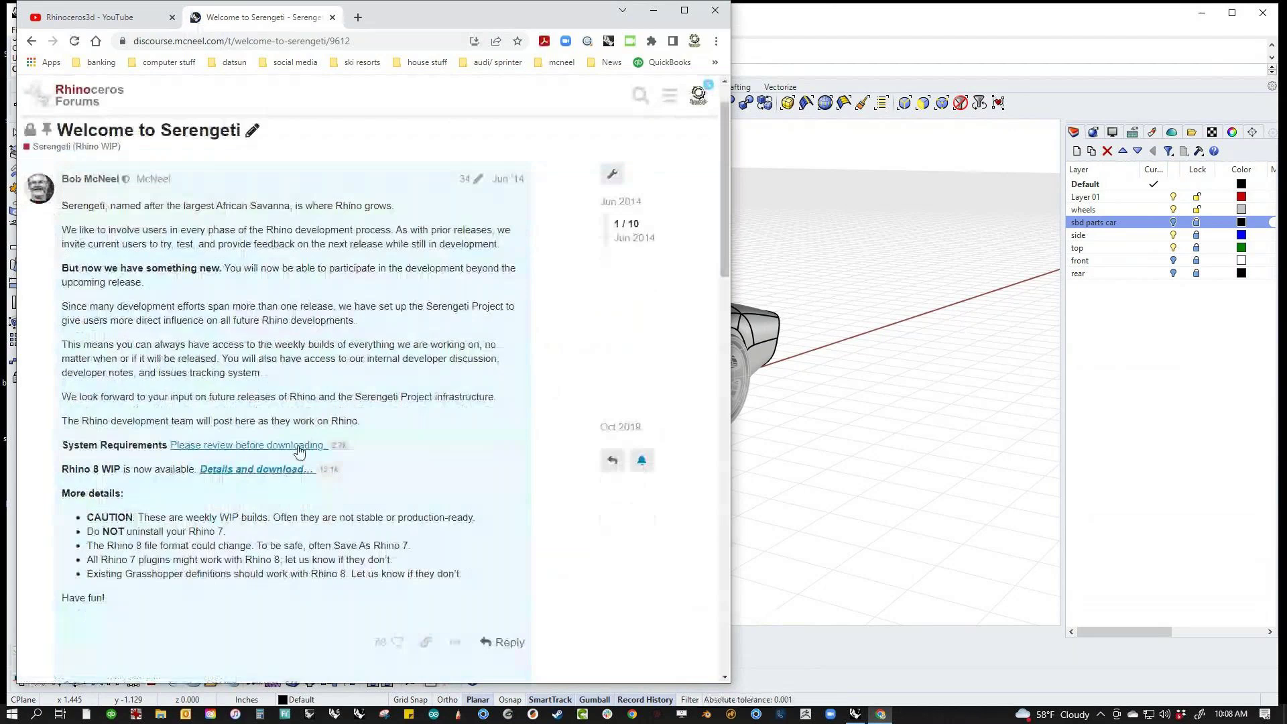
pyautogui.scroll(-10, 310, 473)
pyautogui.scroll(5, 307, 471)
pyautogui.scroll(10, 307, 471)
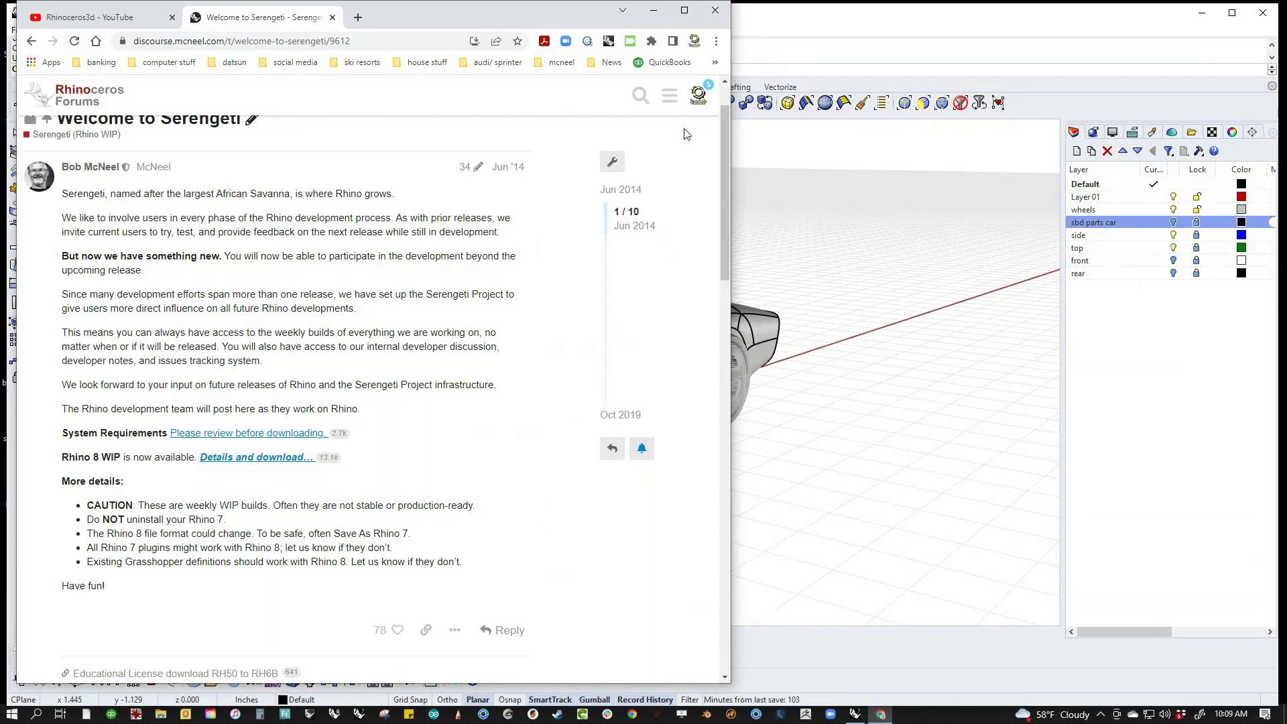
pyautogui.click(702, 98)
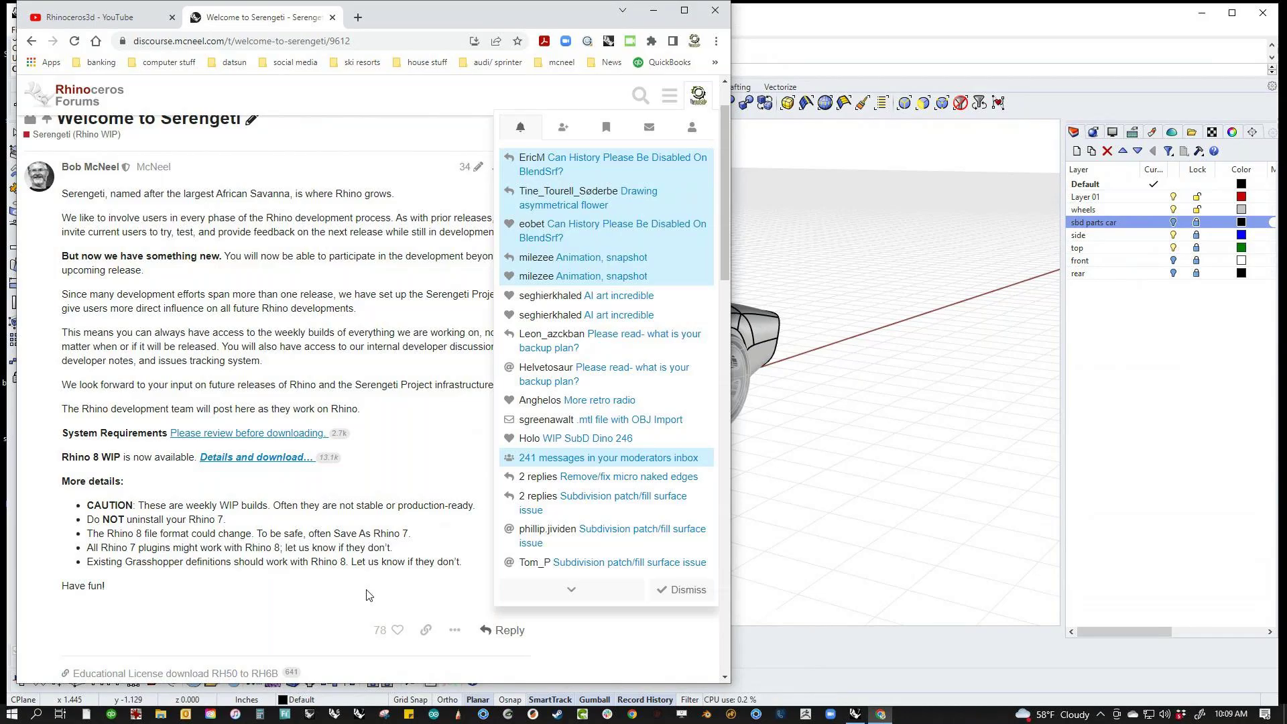
pyautogui.click(830, 502)
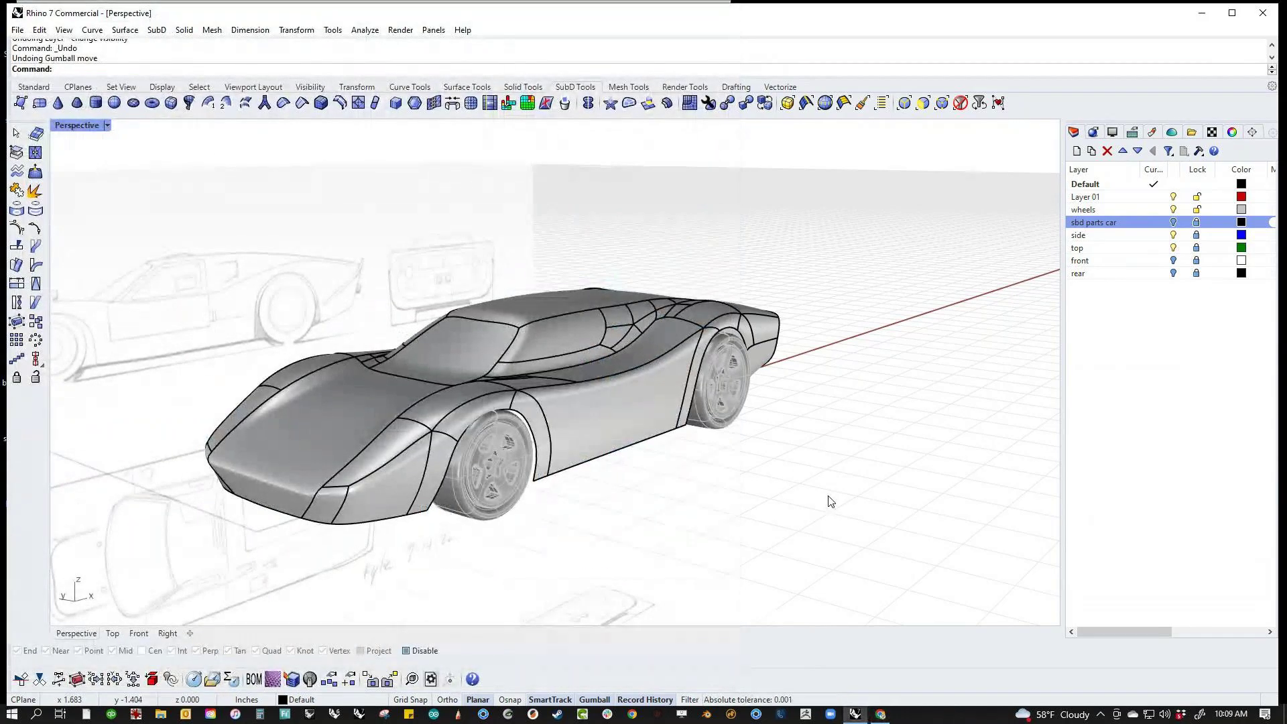